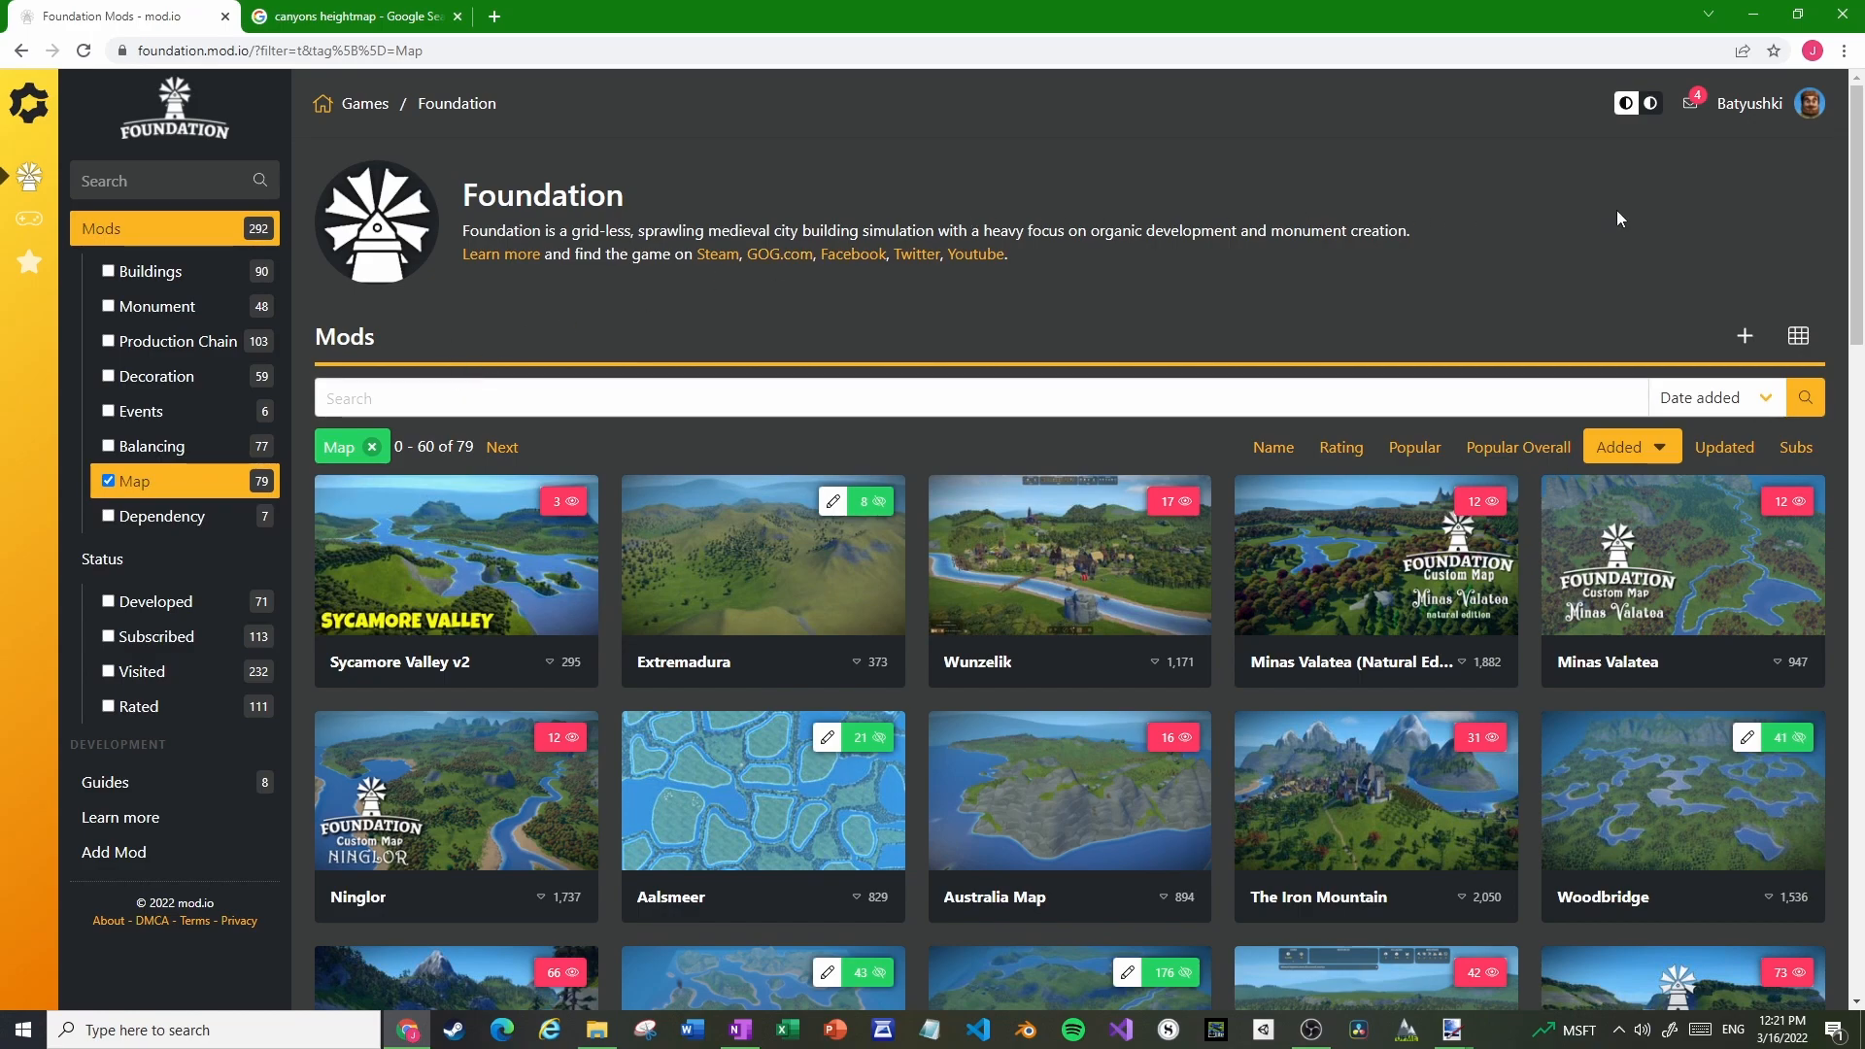
View the Extremadura map's mod page and its preview images, and return to the map list
left_click(755, 546)
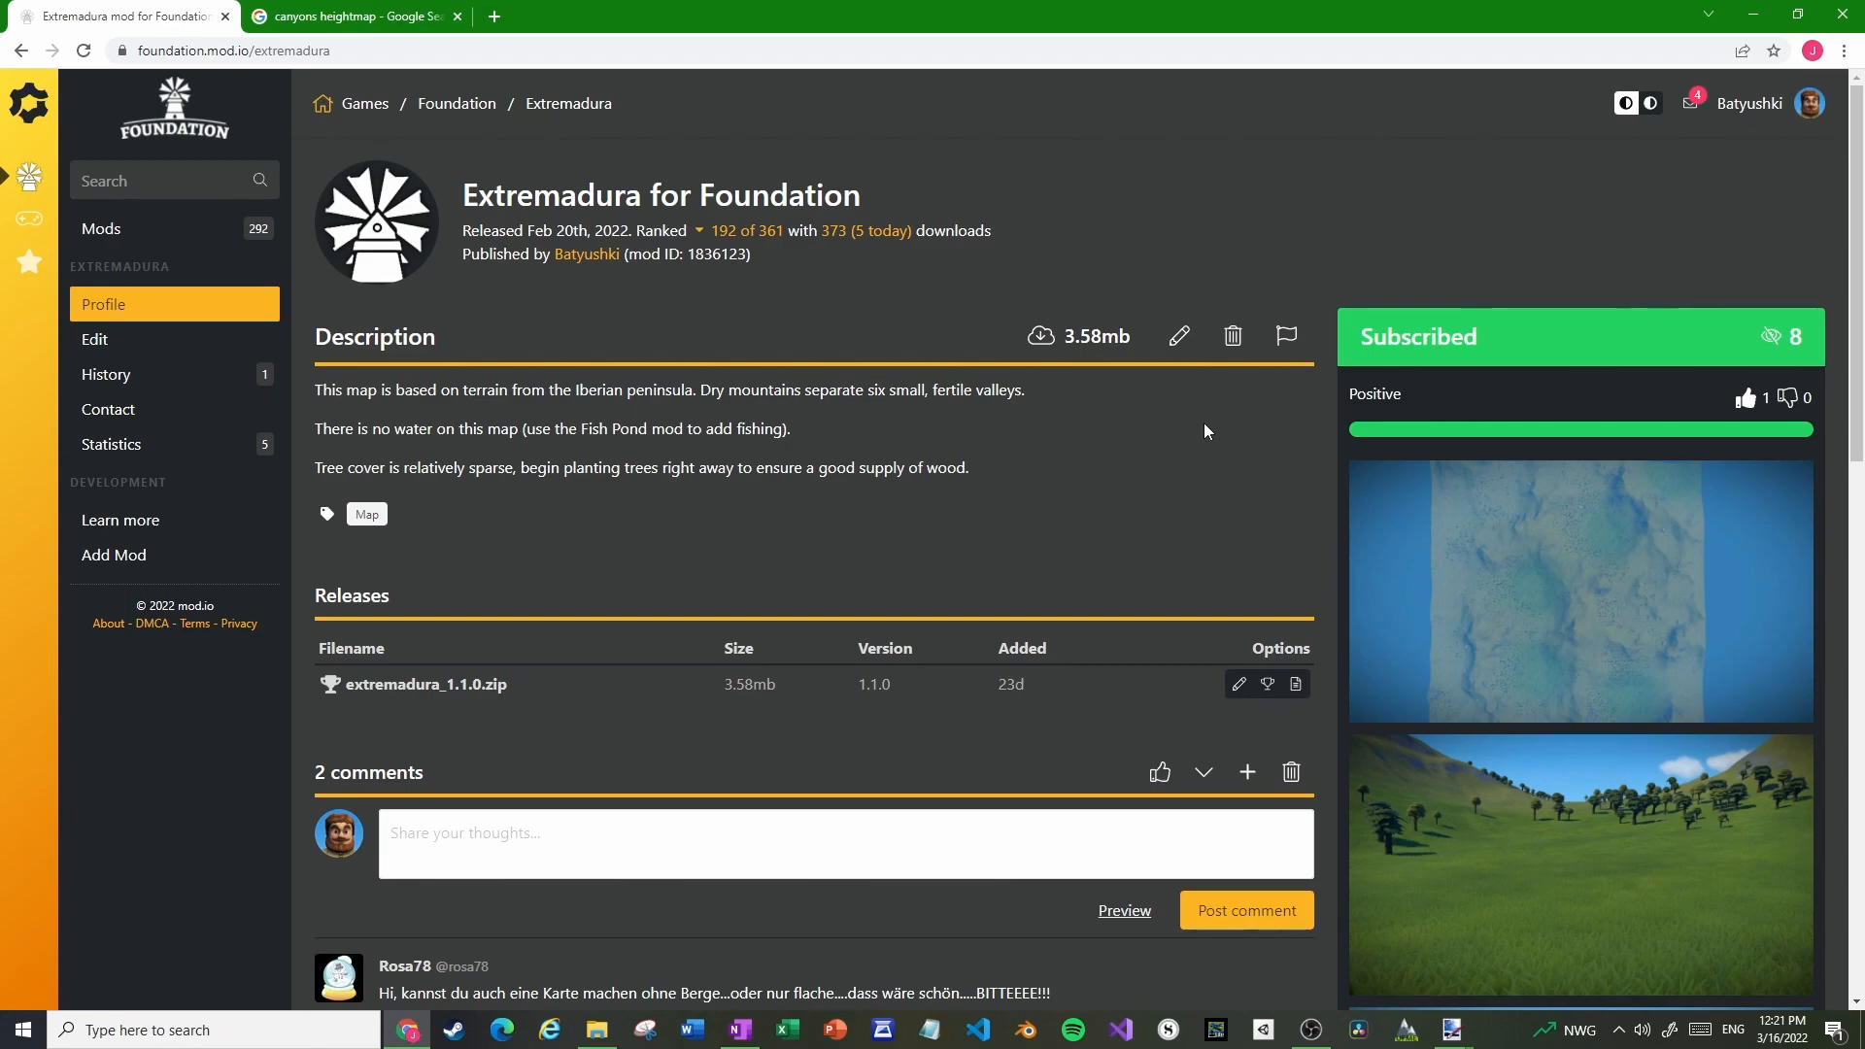
scroll(1661, 557, "down", 9)
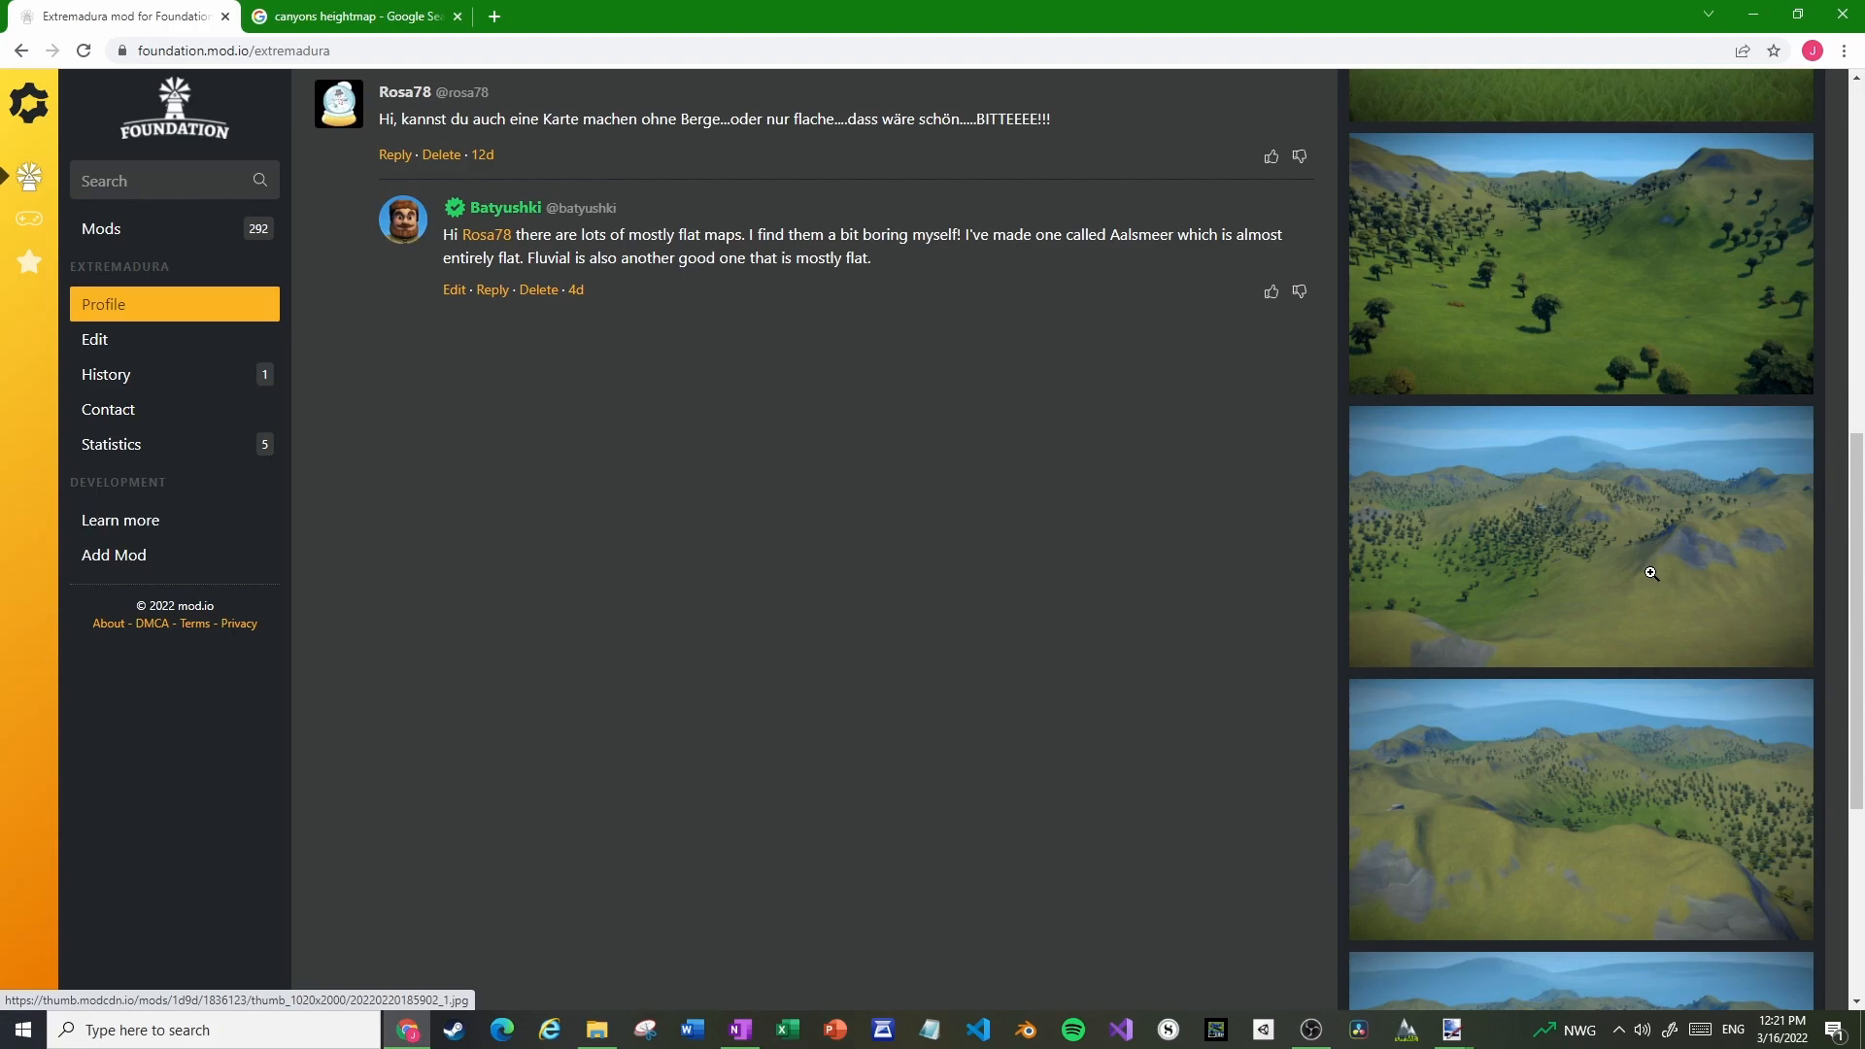
scroll(1654, 553, "up", 6)
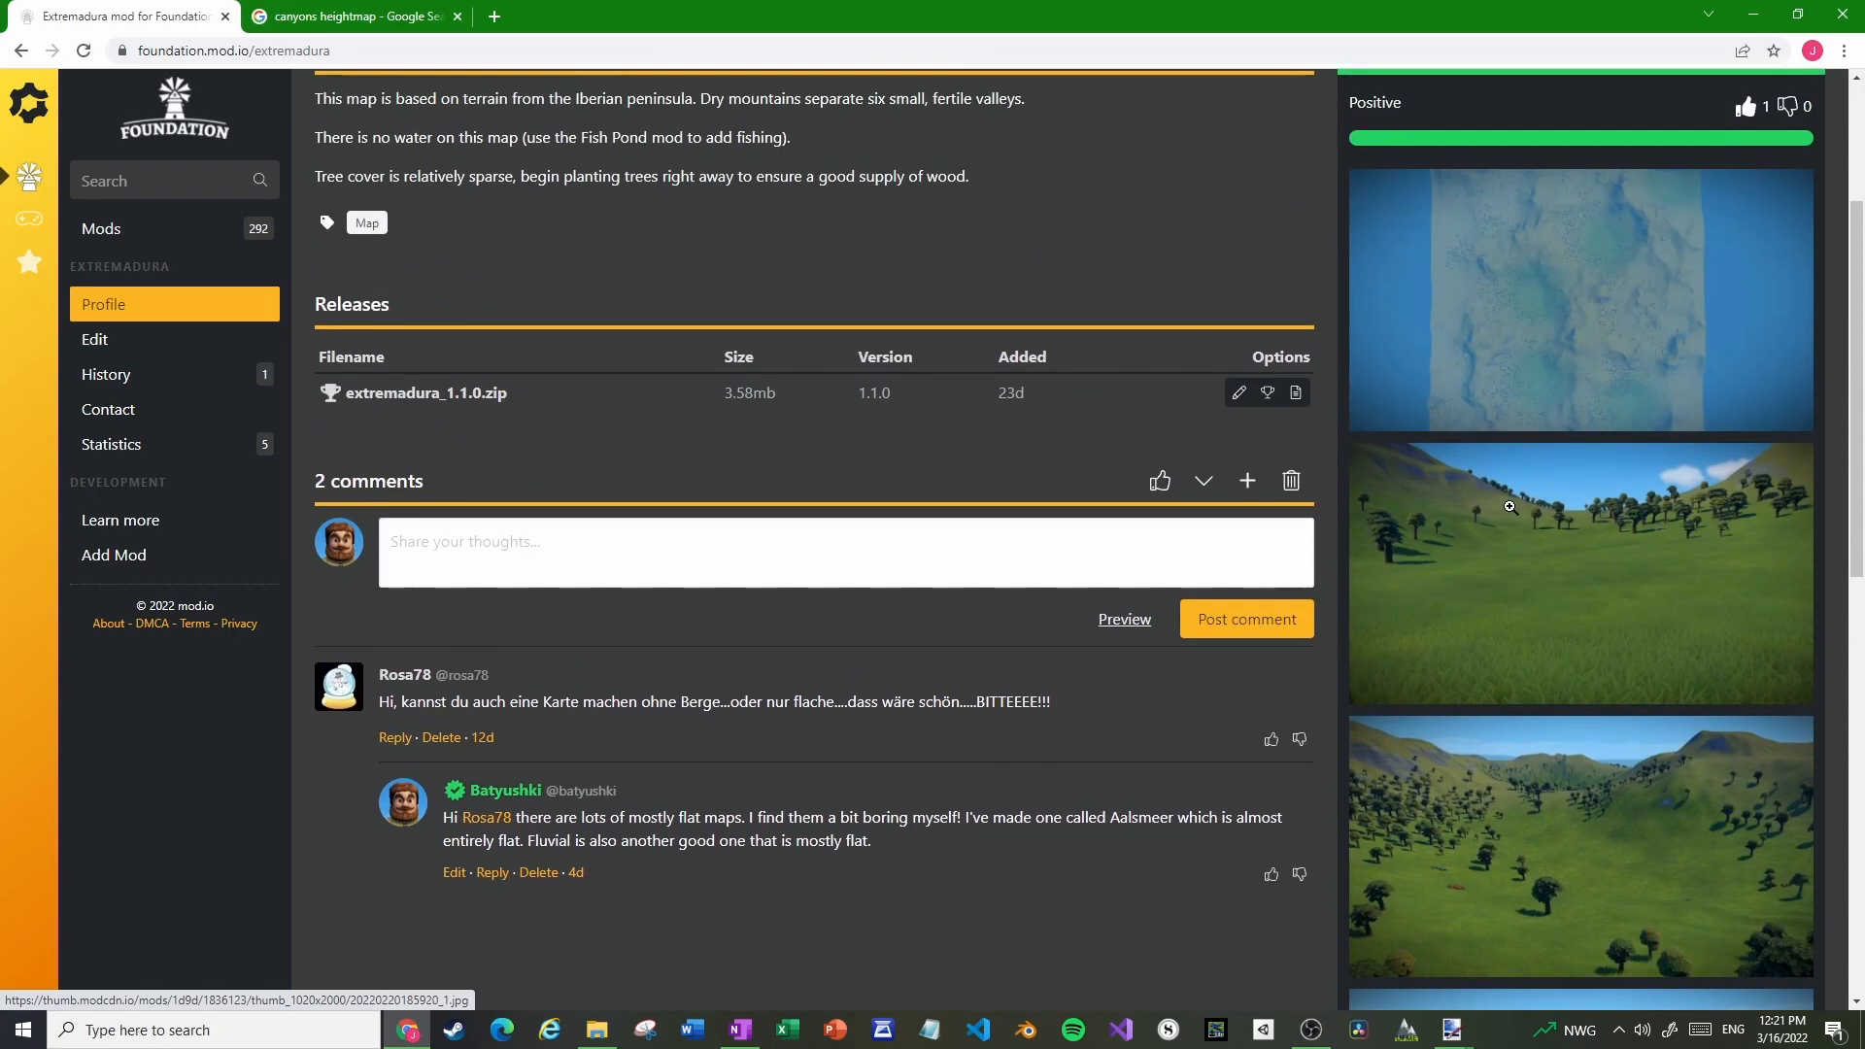
scroll(1631, 507, "down", 3)
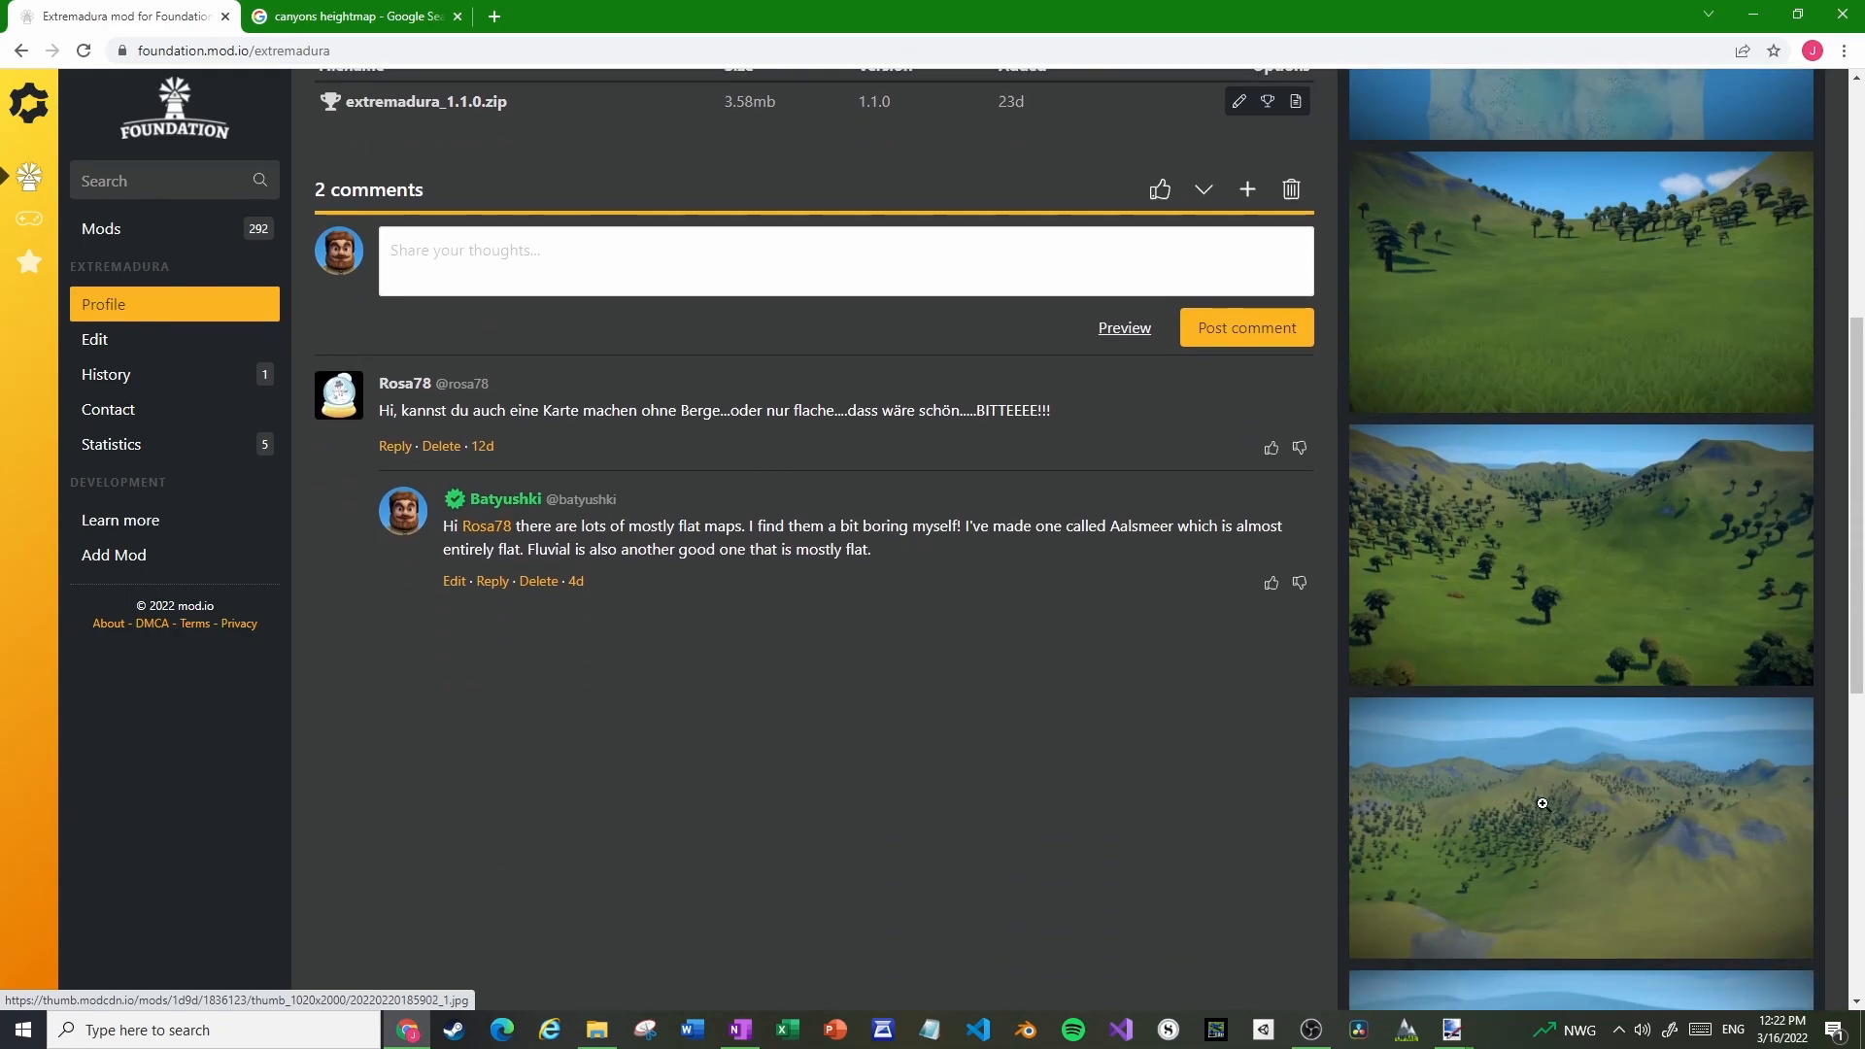
scroll(1597, 798, "up", 6)
left_click(24, 50)
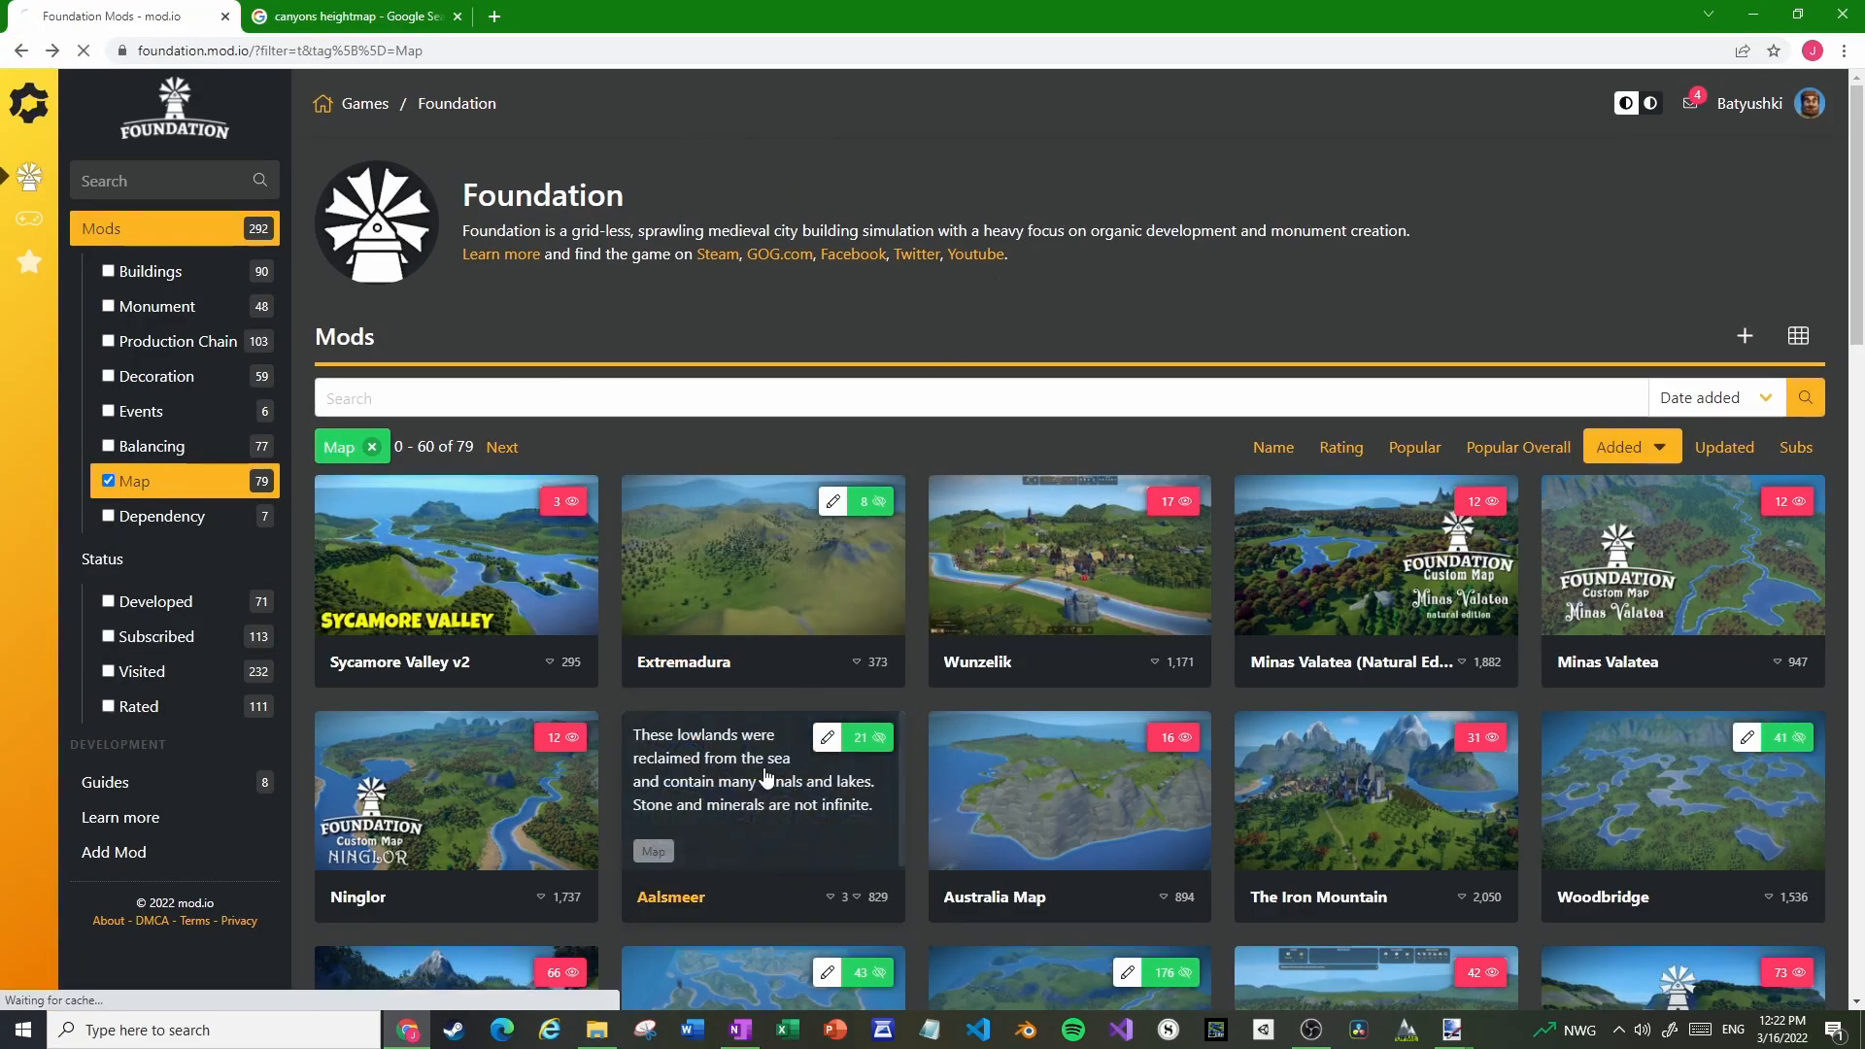
View the Aalsmeer map's mod page with its first preview image enlarged, and return to the map list
left_click(787, 740)
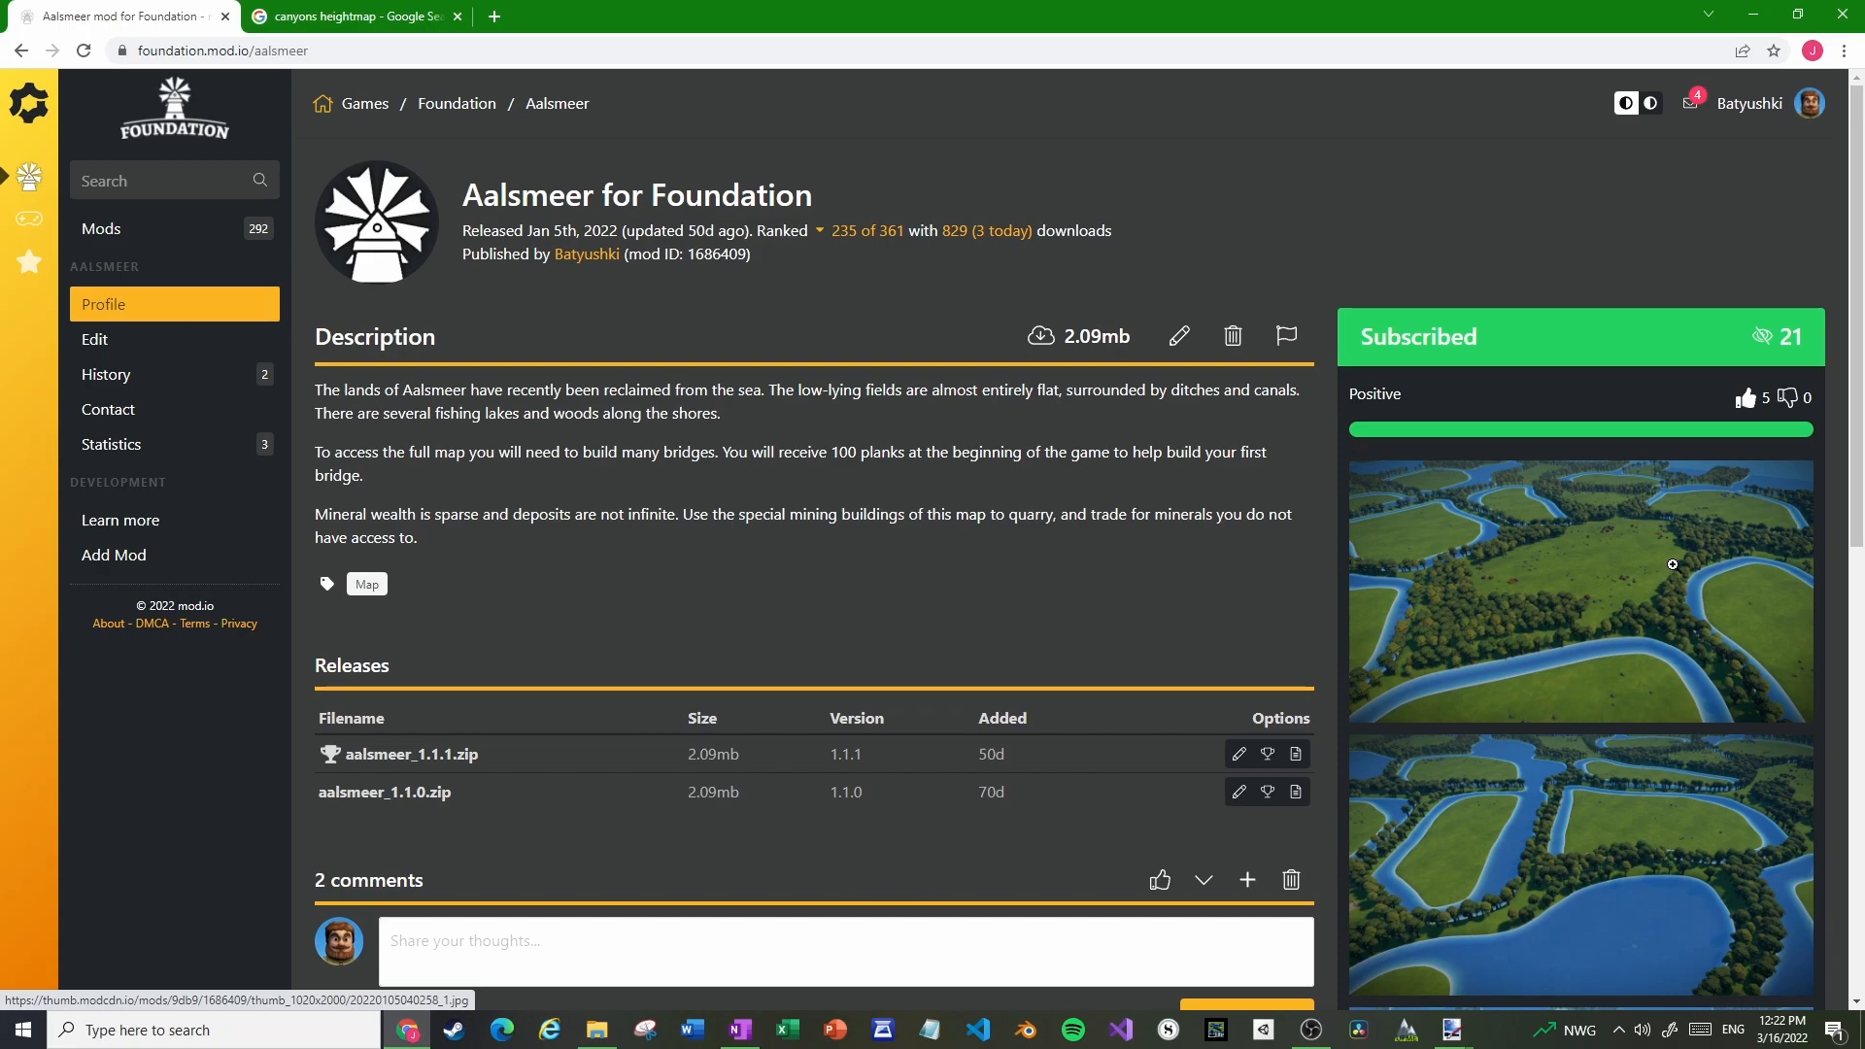
left_click(1672, 565)
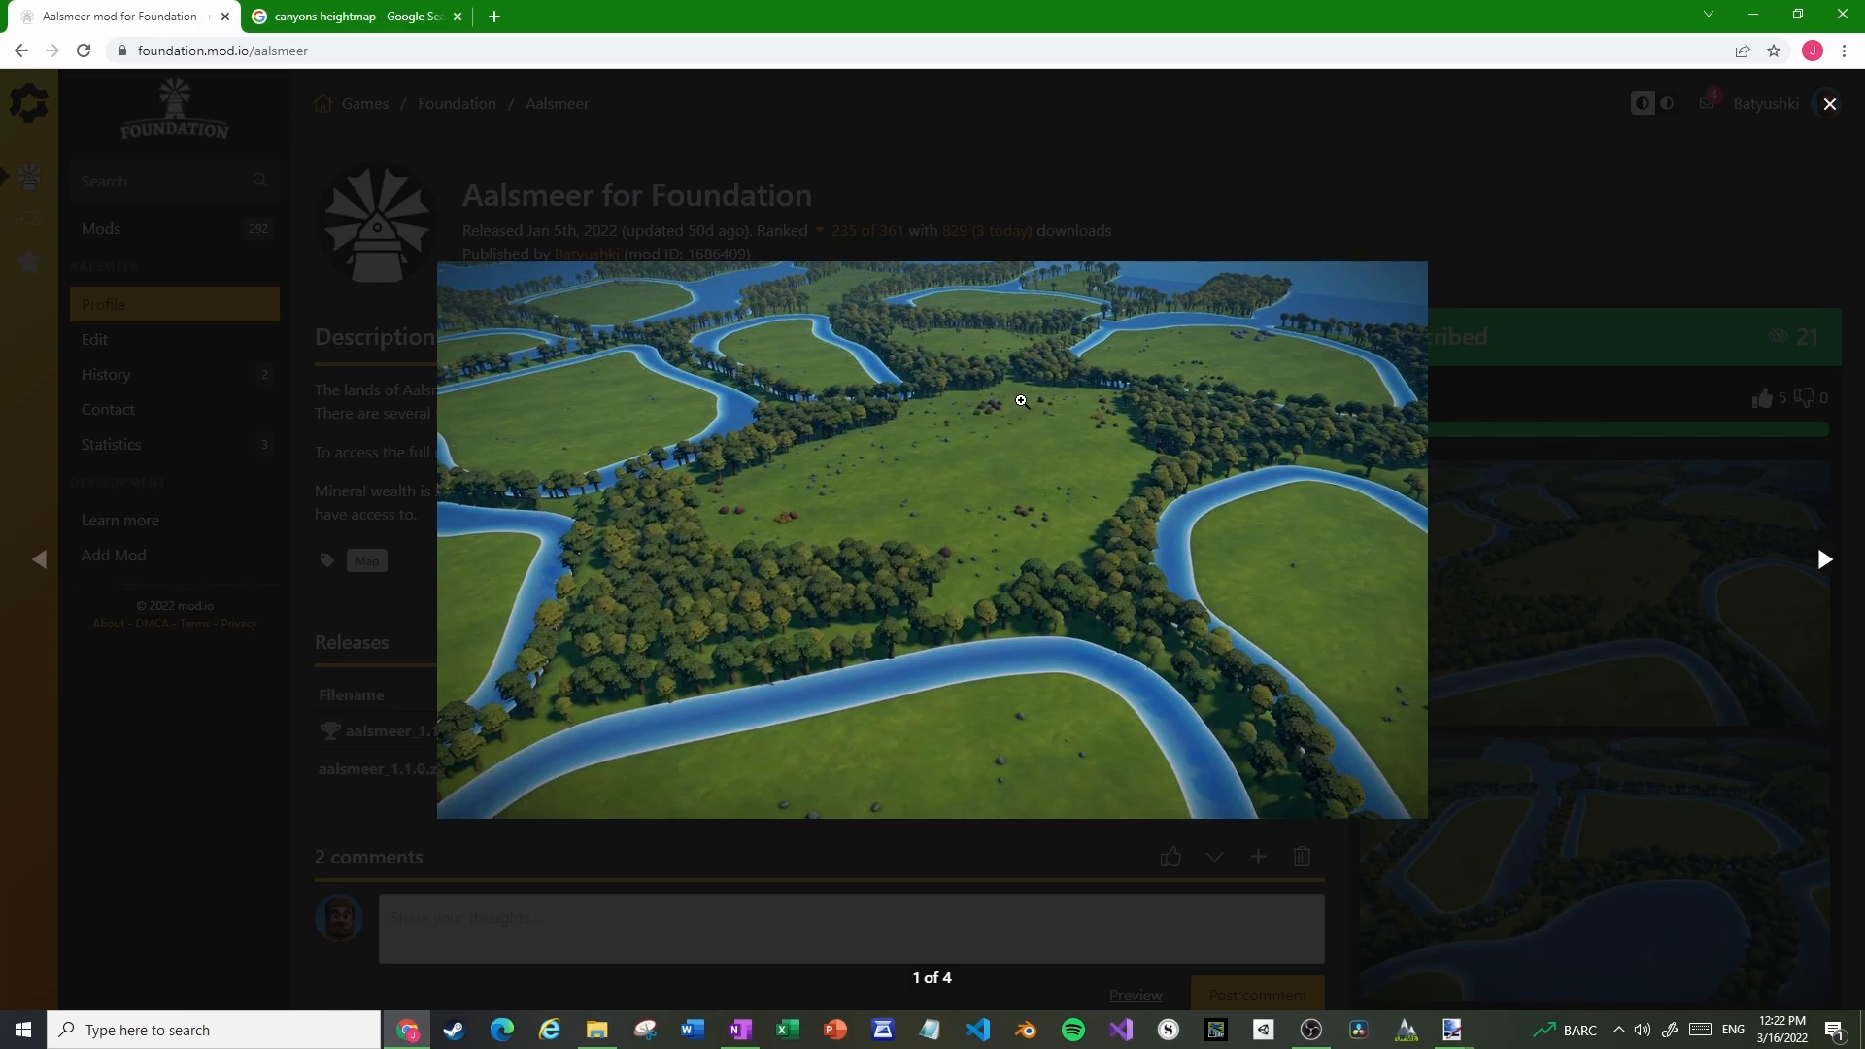
left_click(1250, 338)
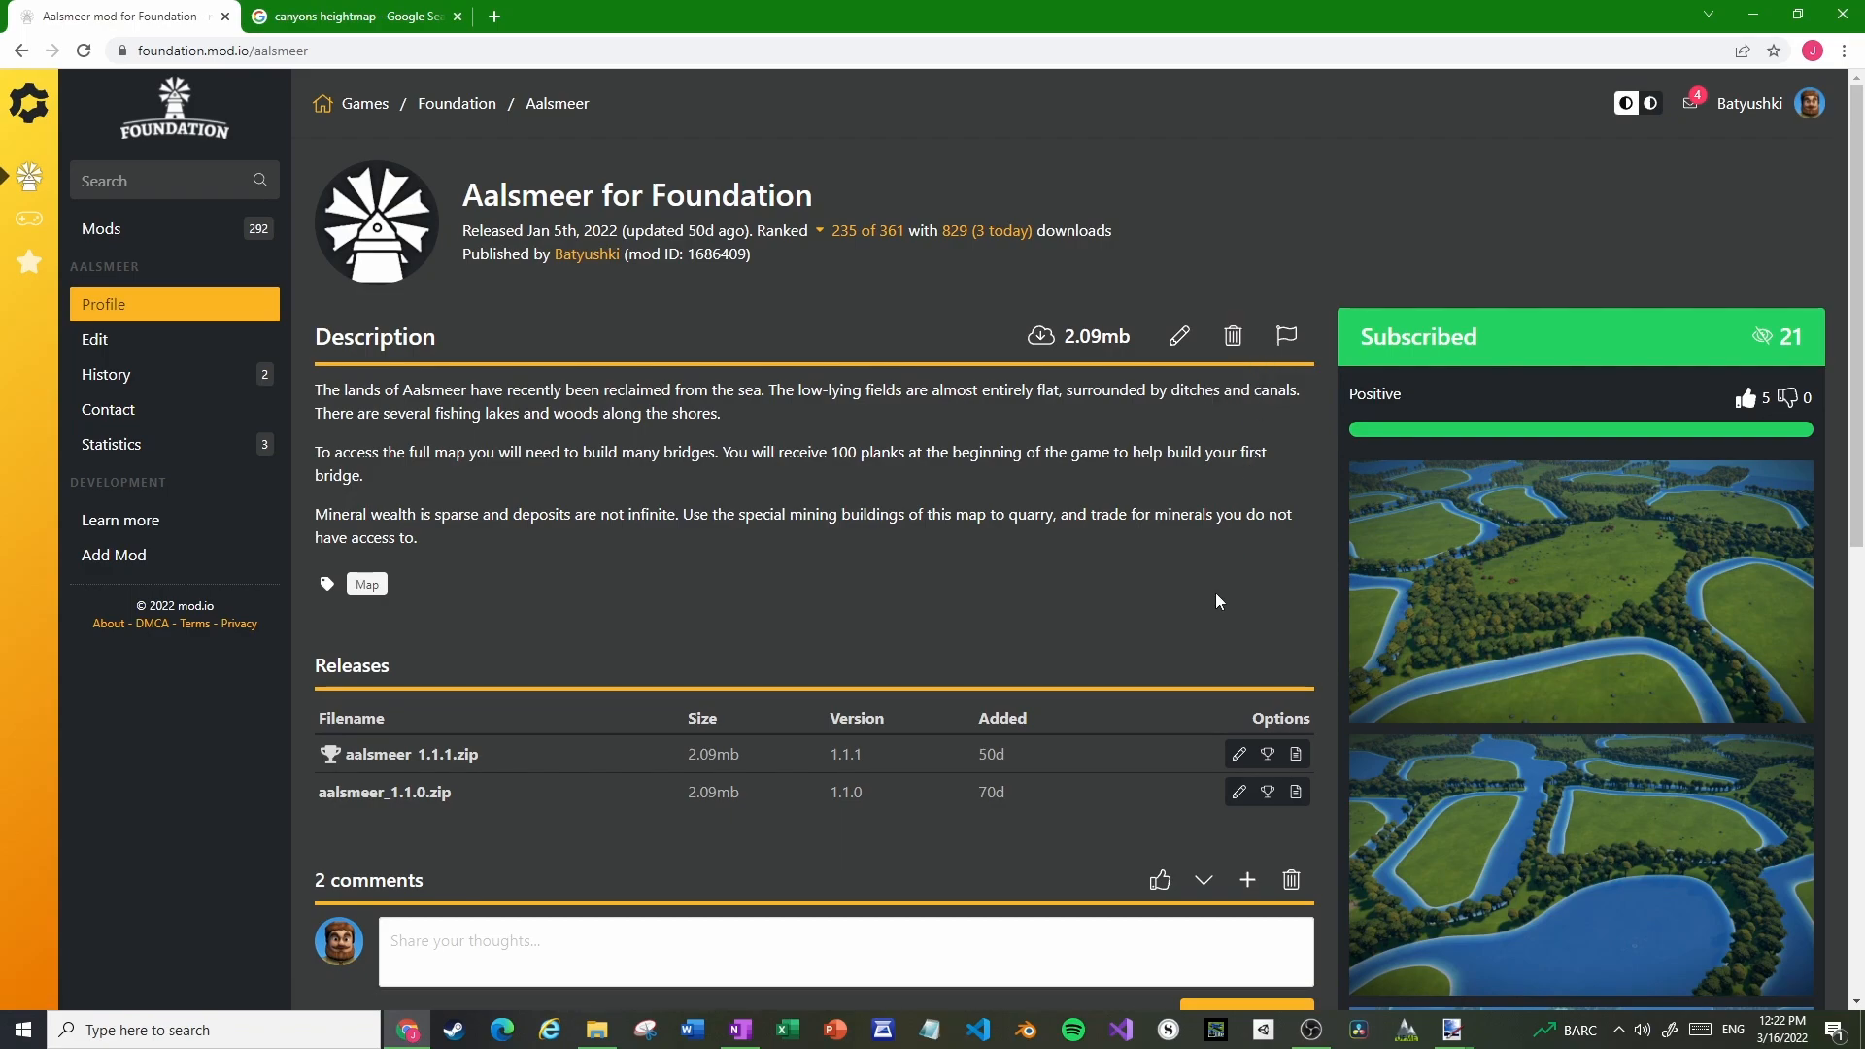
left_click(21, 50)
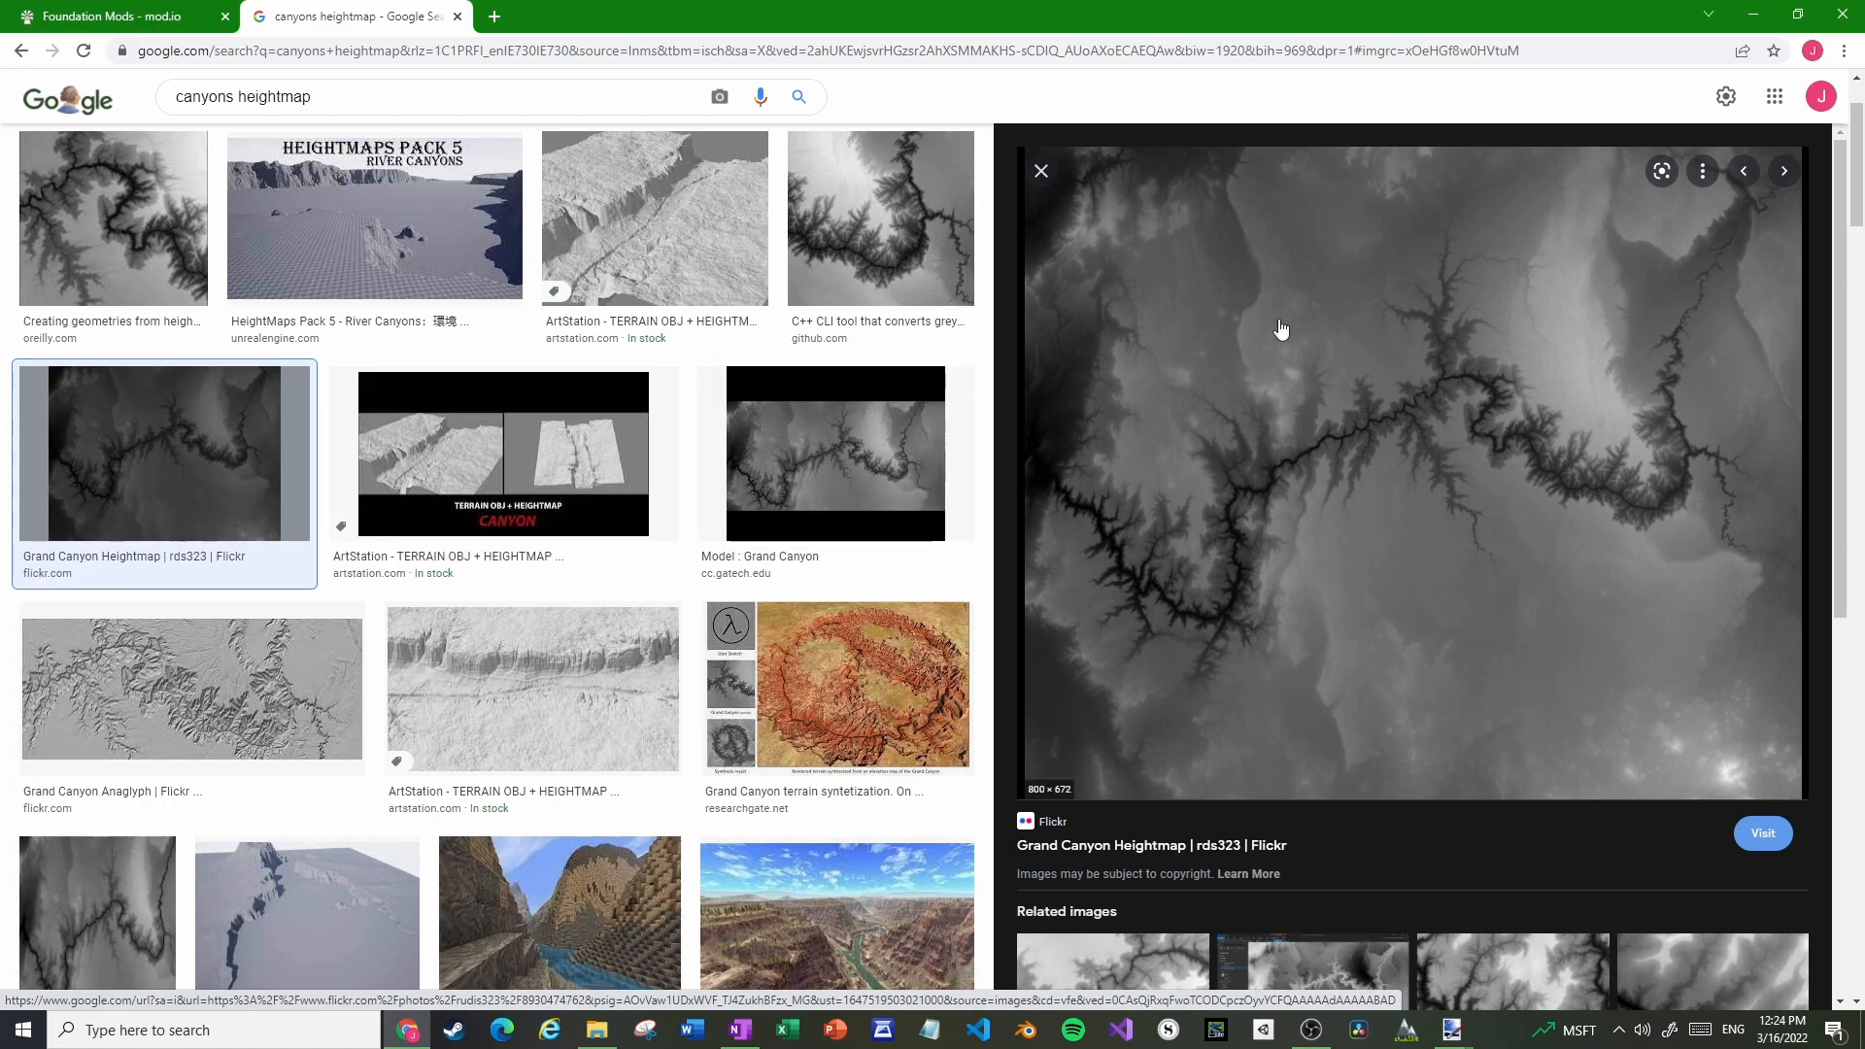
Copy the Grand Canyon heightmap from the image search and paste it into a new 800 × 672 px image in paint.net
right_click(1296, 349)
left_click(1359, 586)
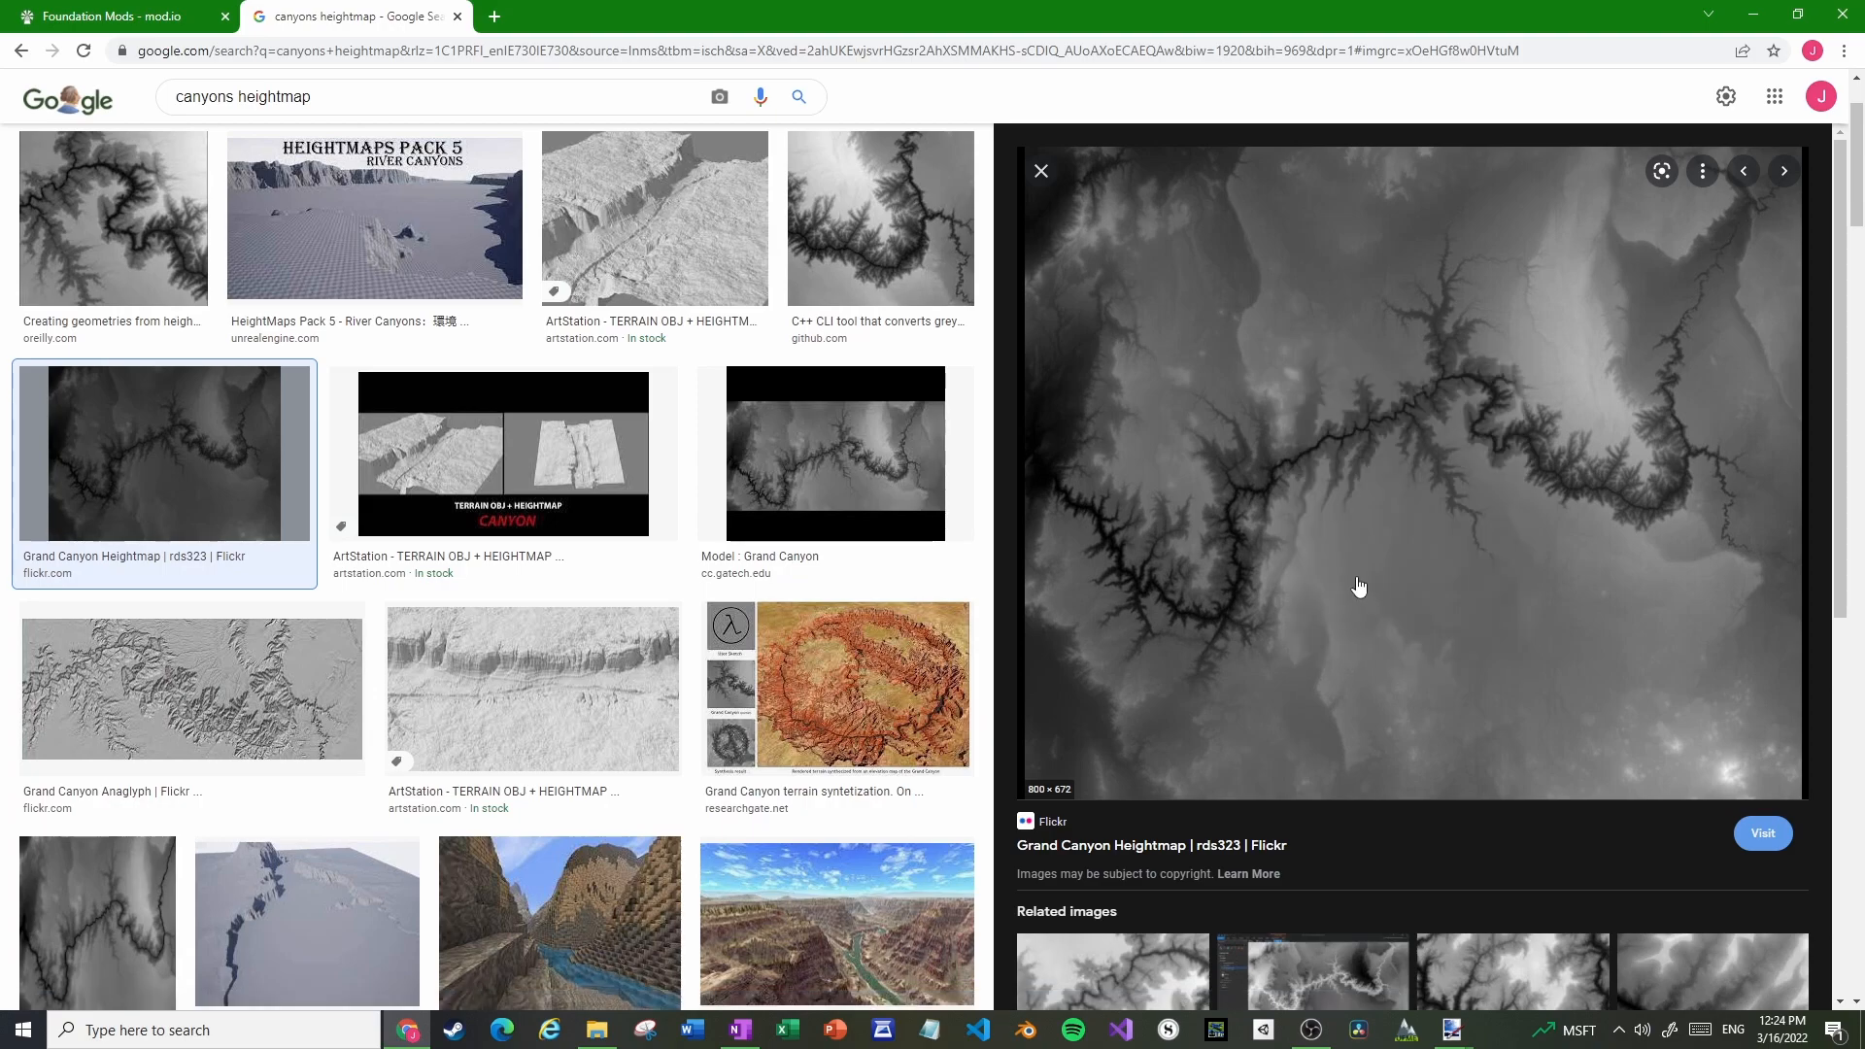
key("alt+Tab")
key("ctrl+d")
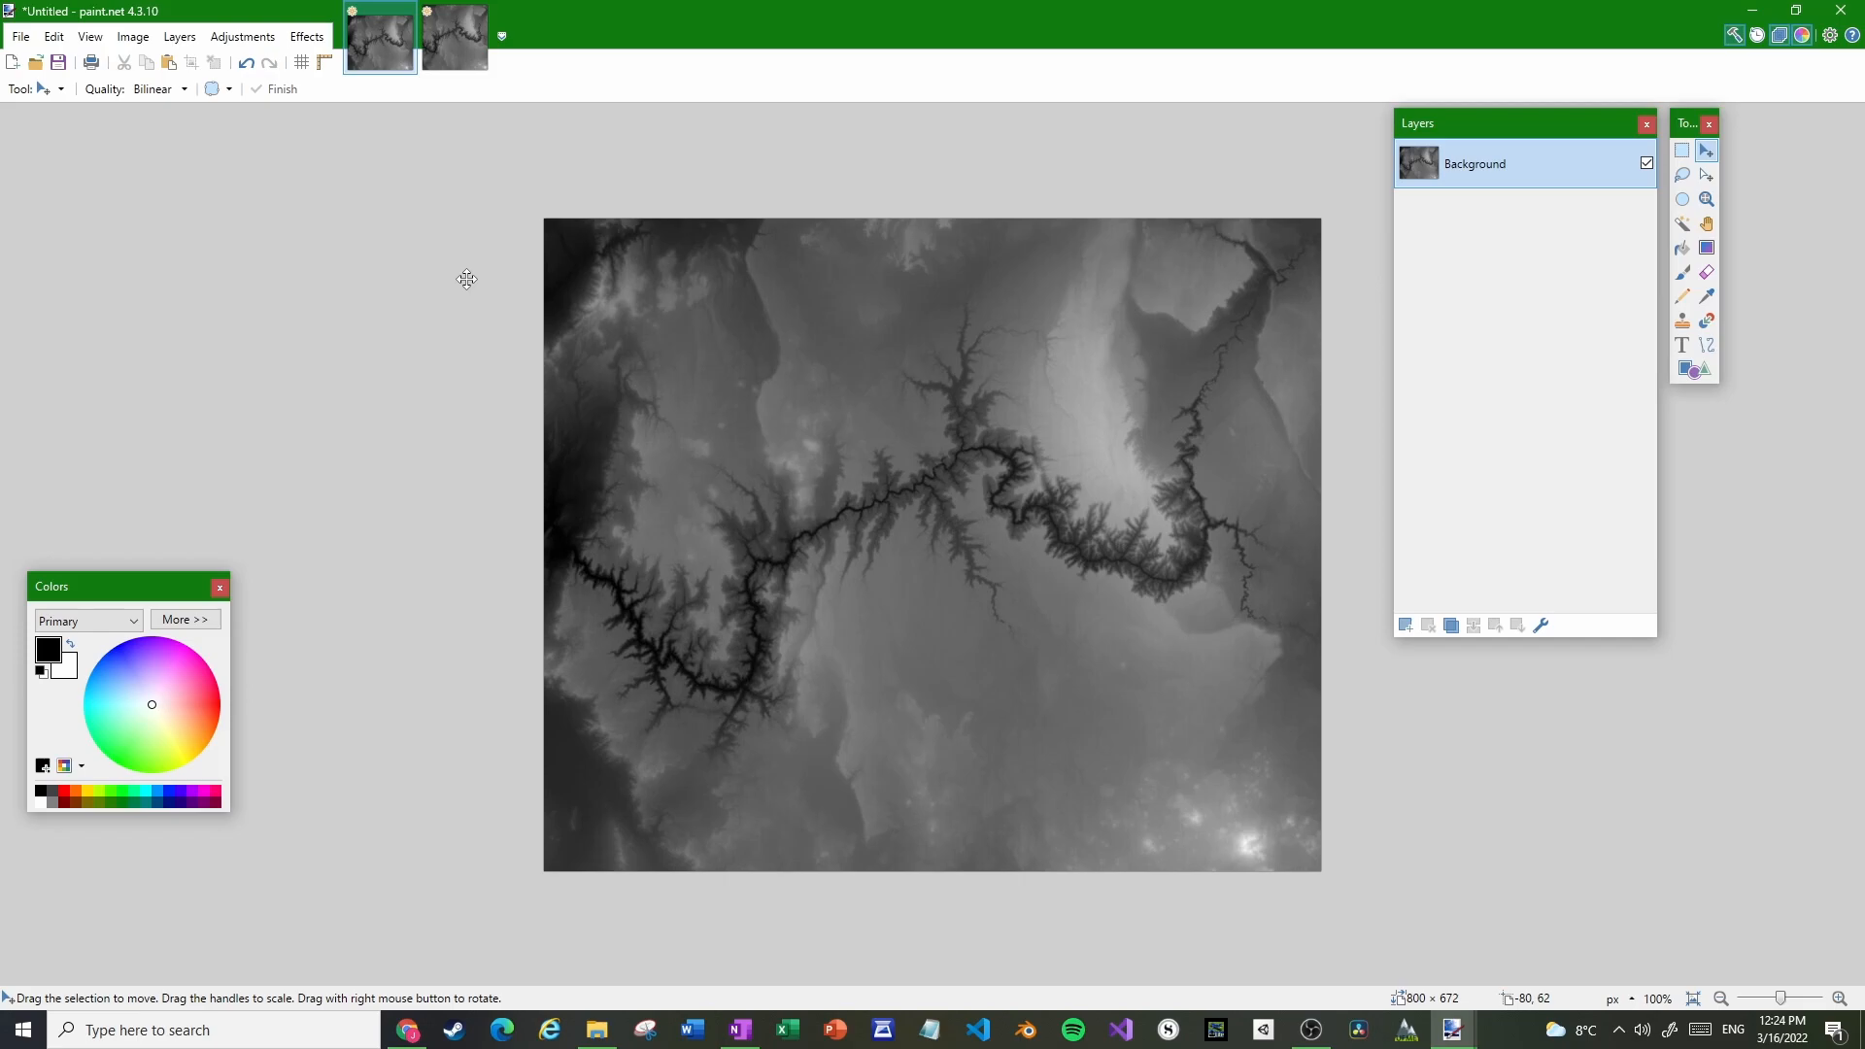
key("ctrl+n")
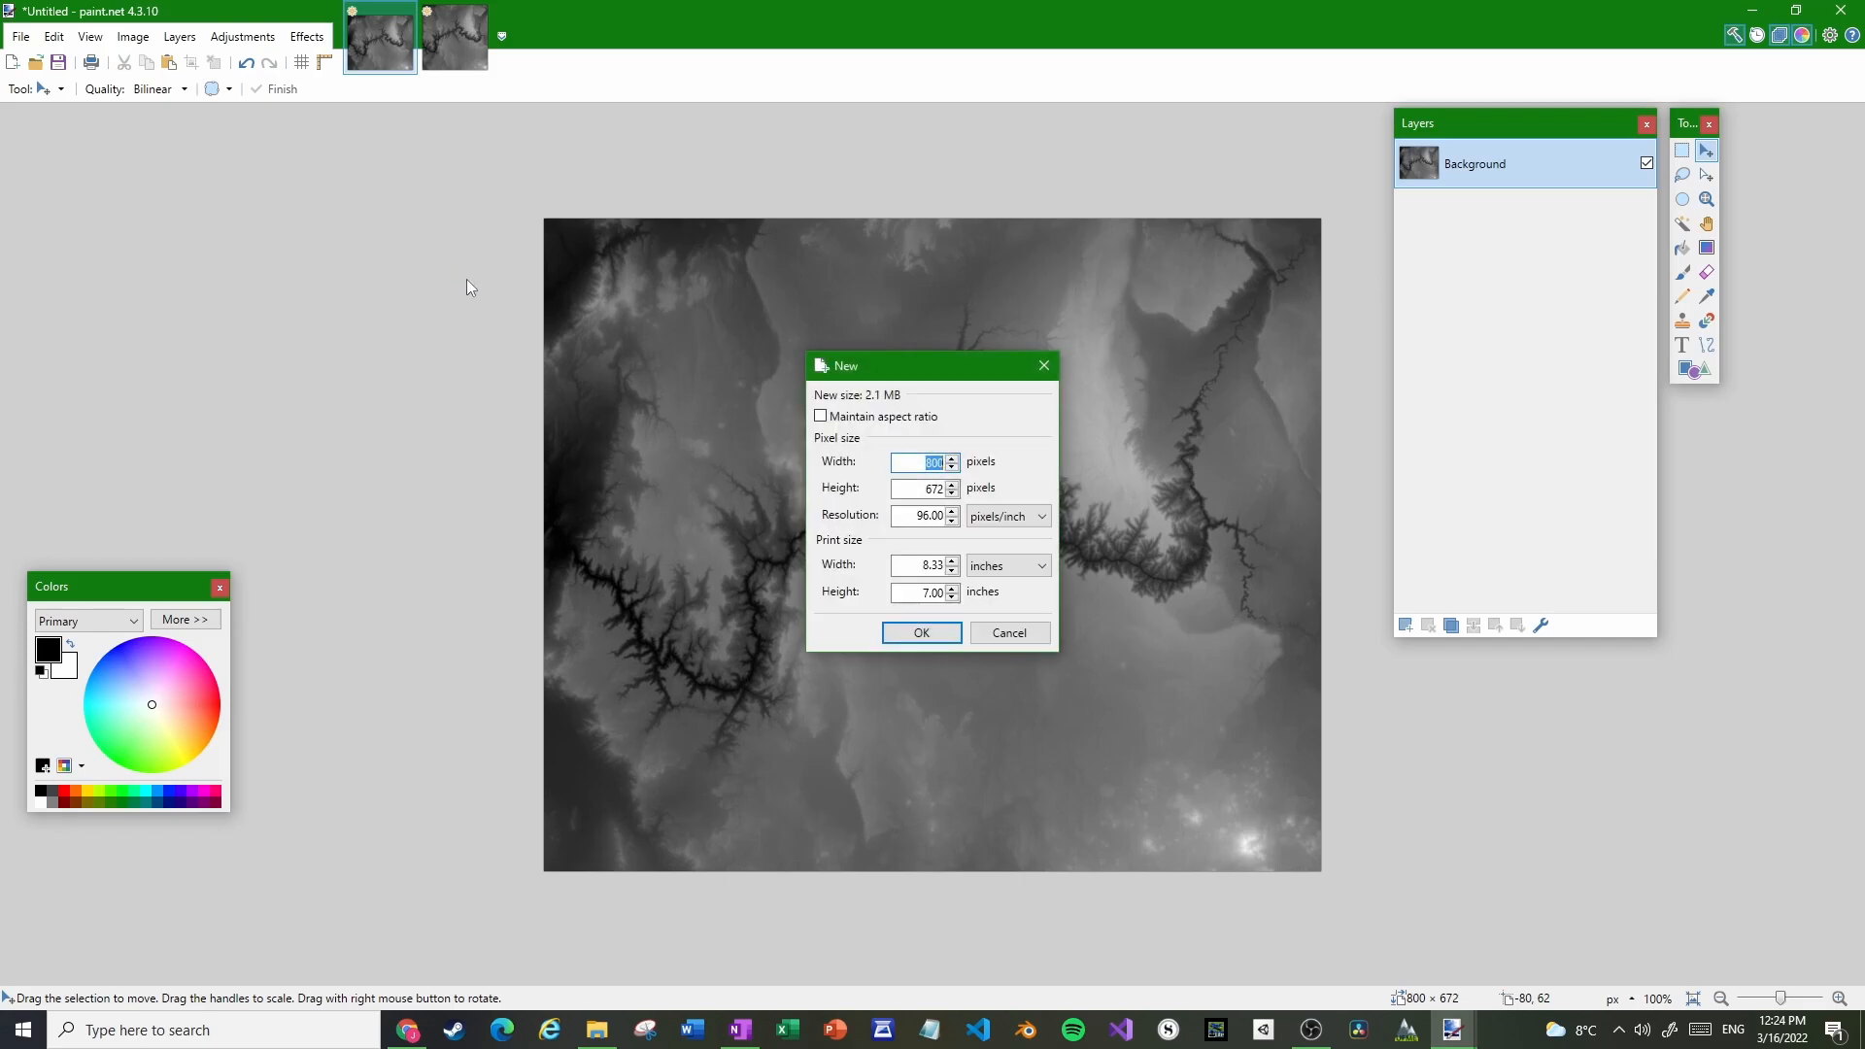
key("Return")
key("ctrl+v")
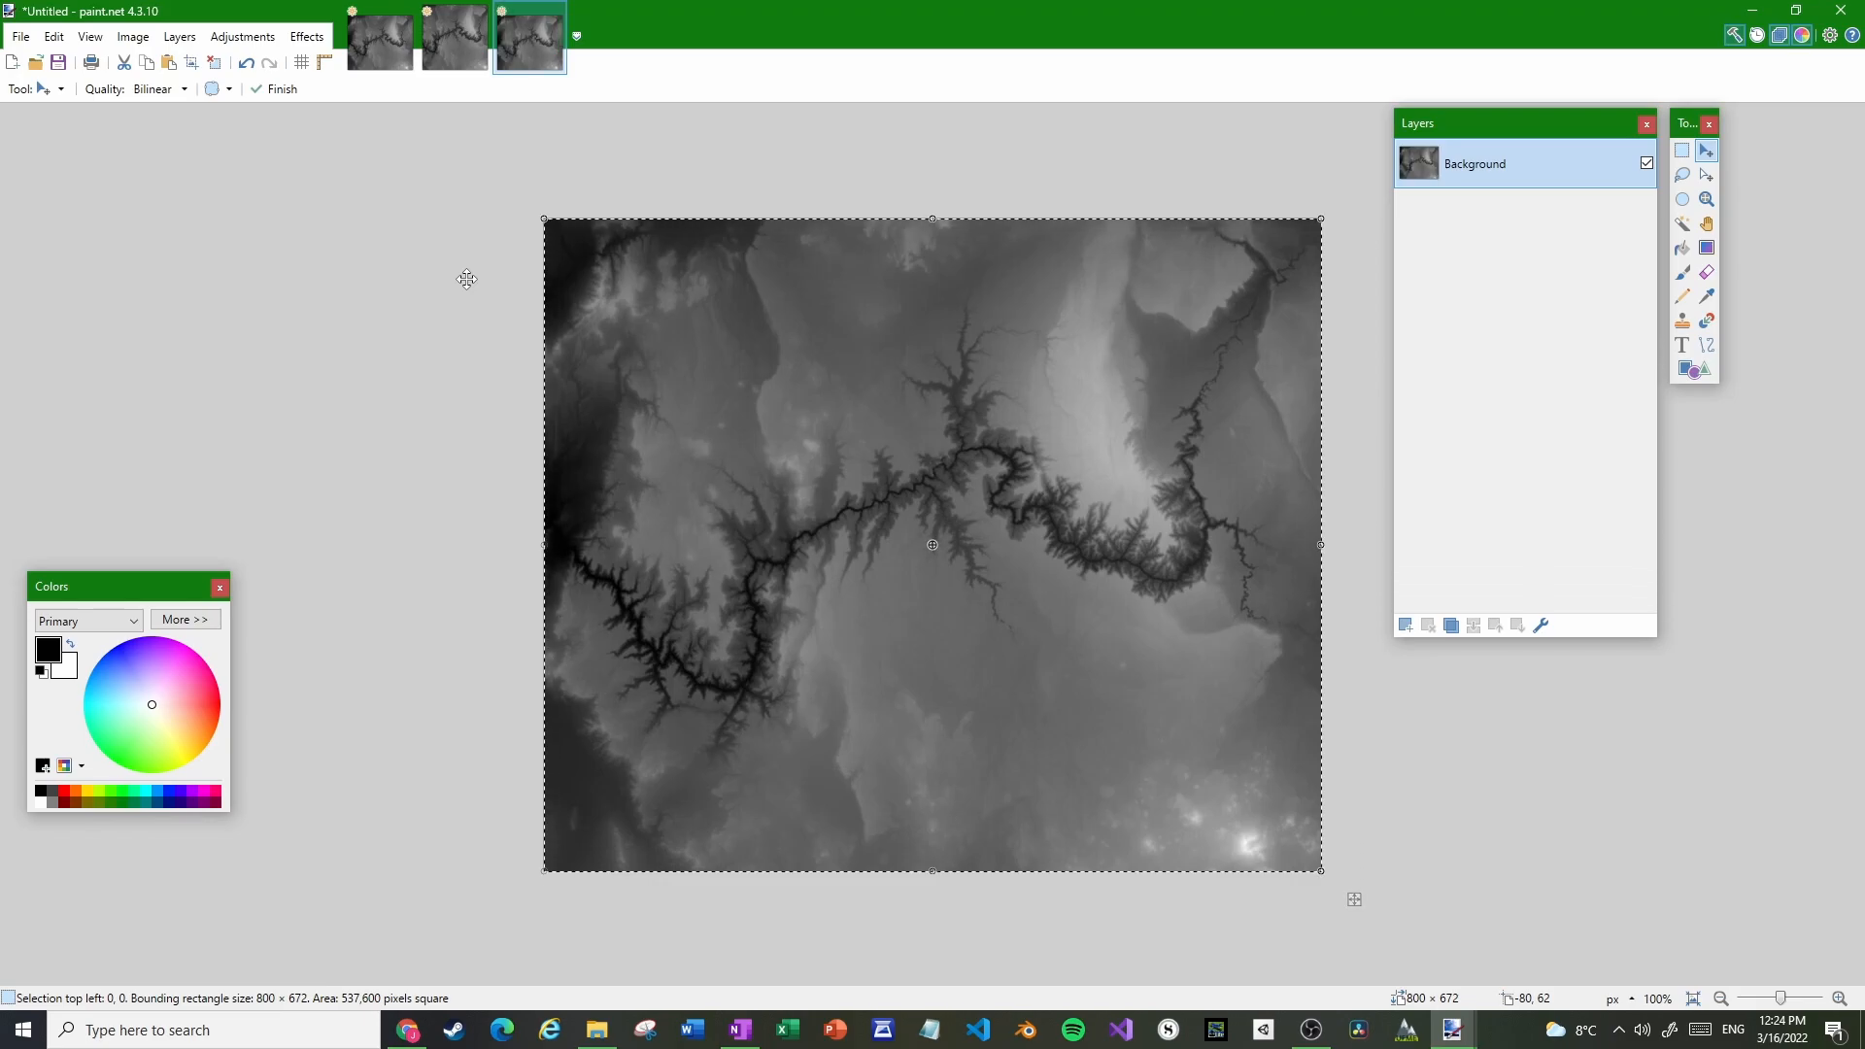
key("ctrl+d")
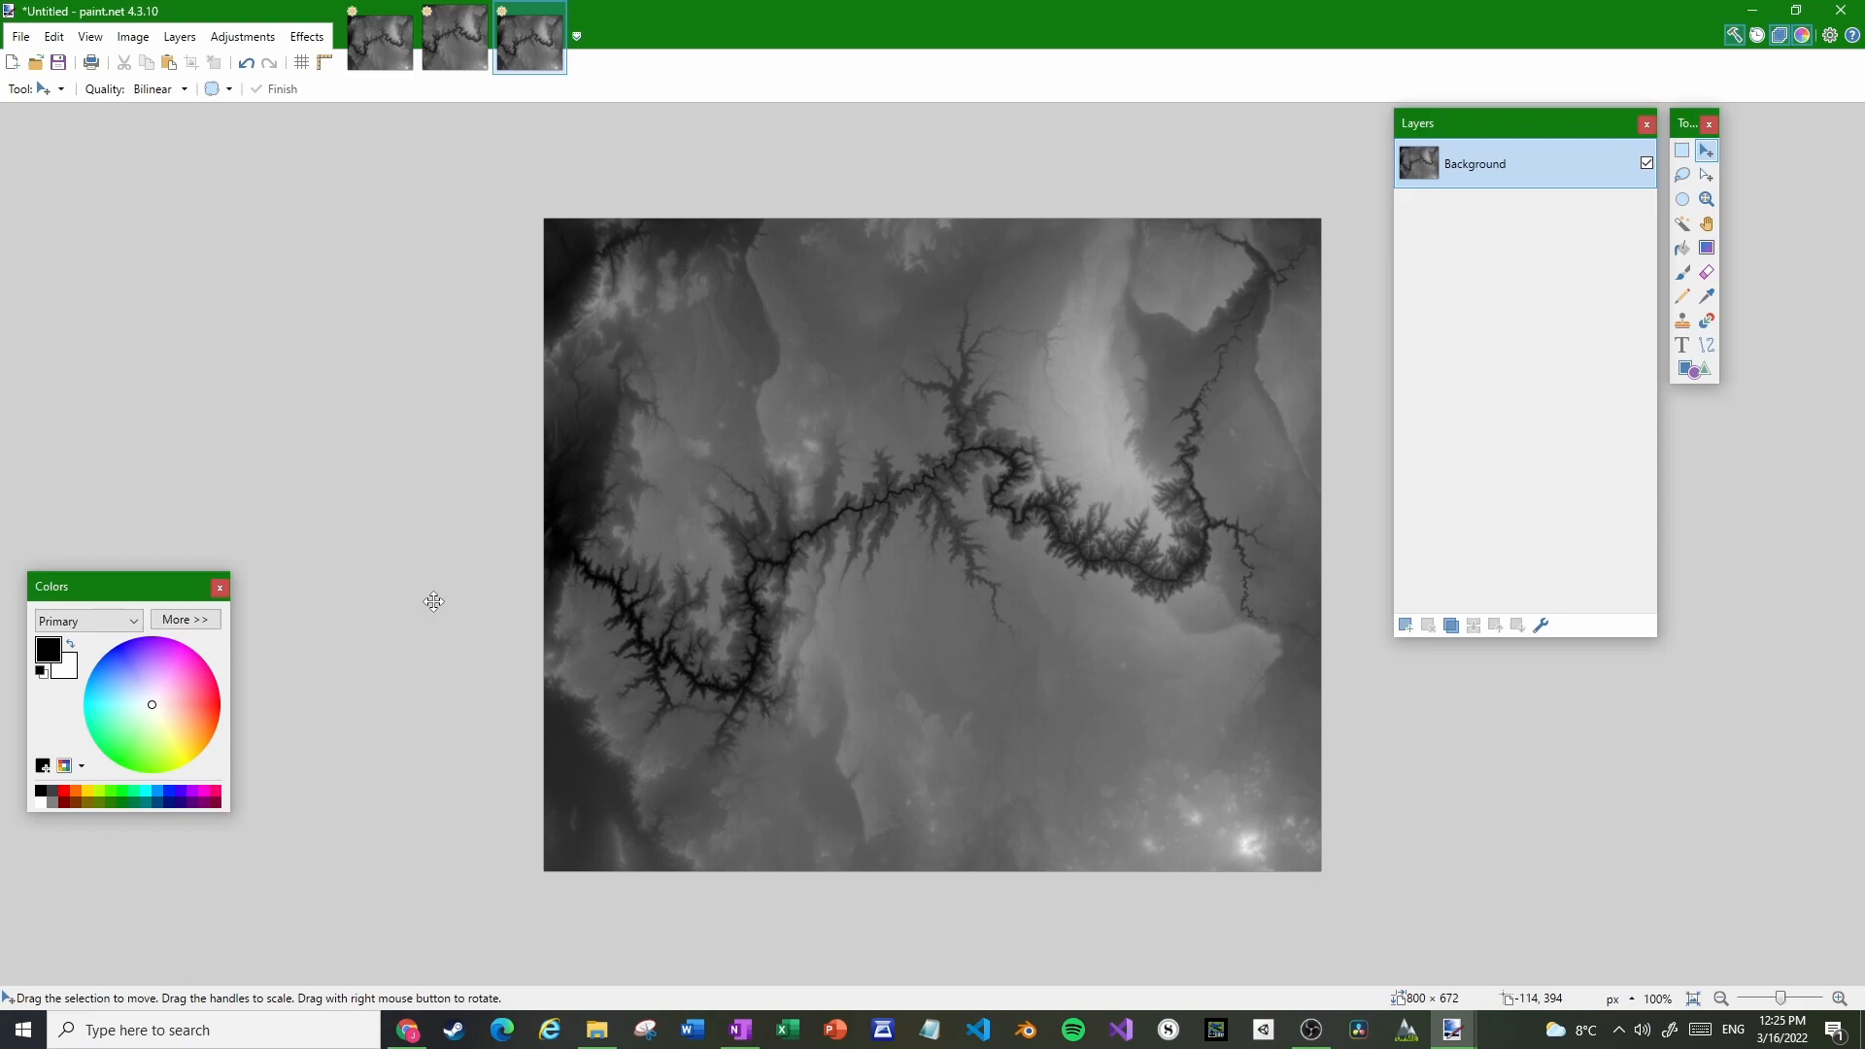
Select a nearly square area of about 693 × 672 px from the heightmap's upper-left corner, using Rectangle Select
left_click(1681, 150)
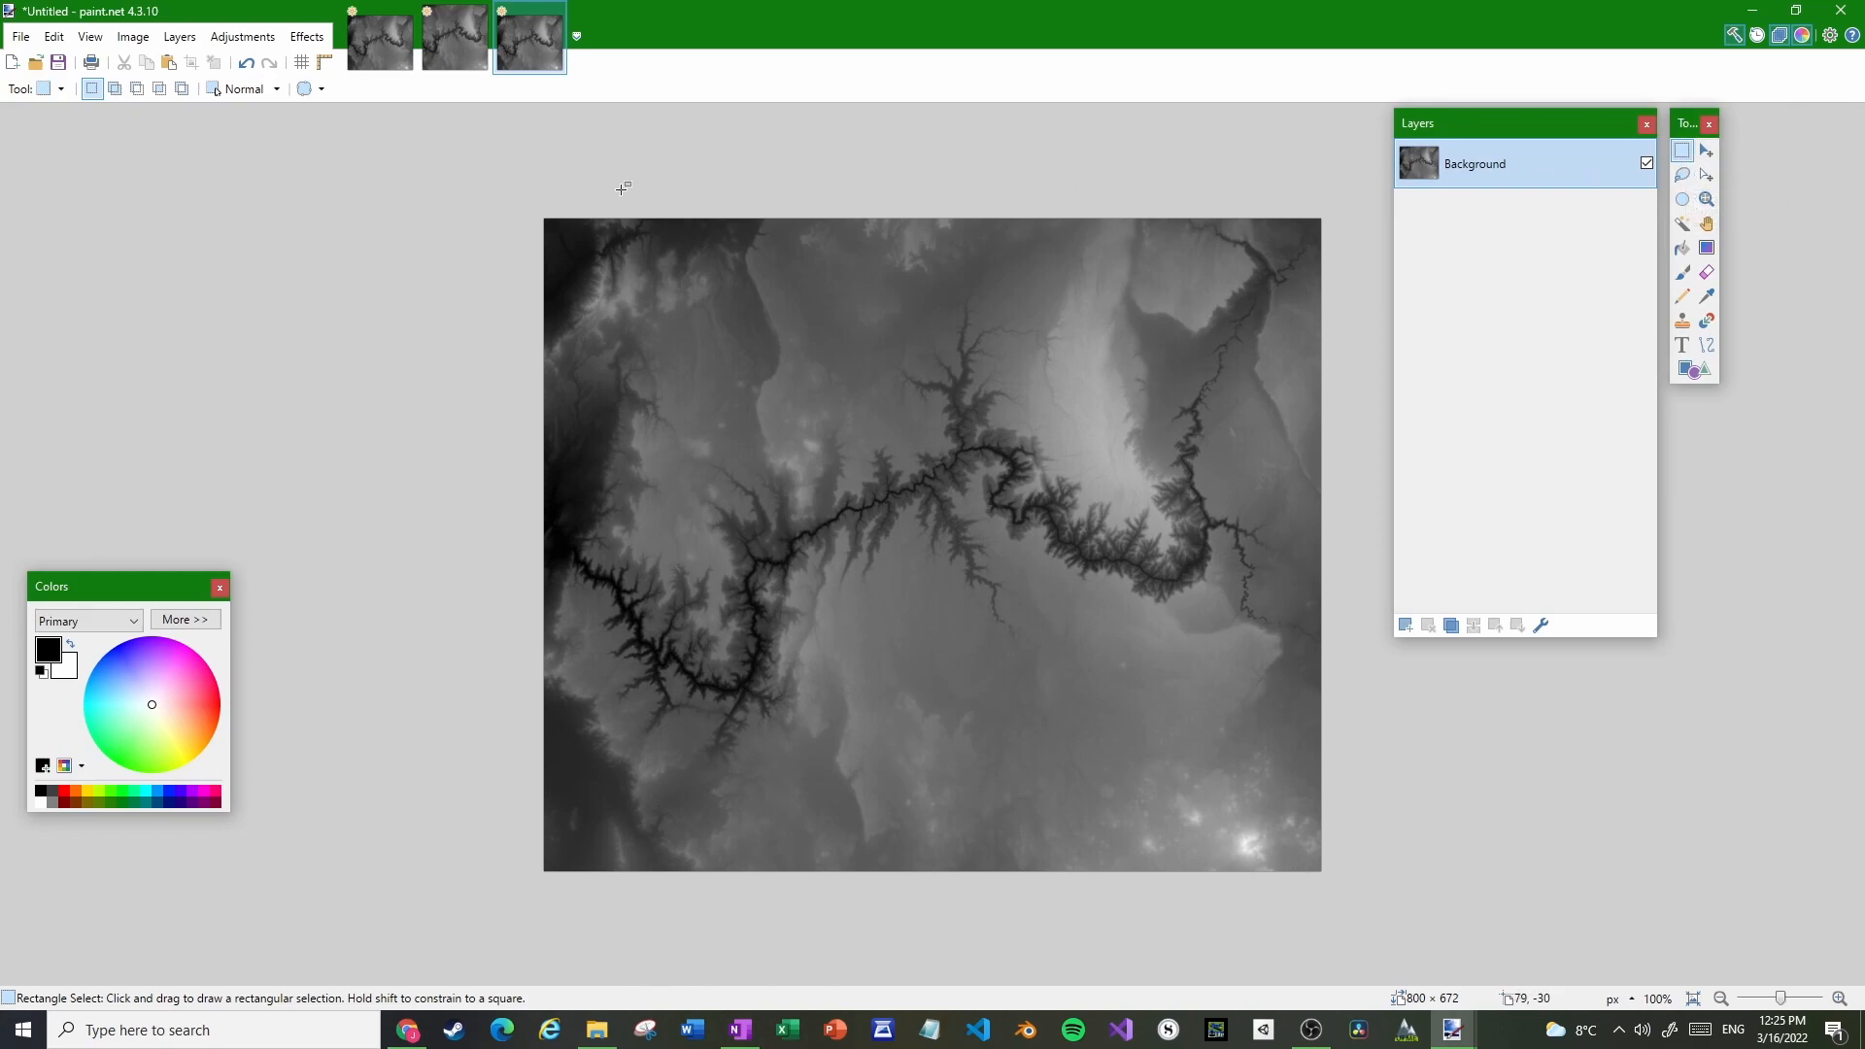
left_click_drag(650, 179, 1218, 891)
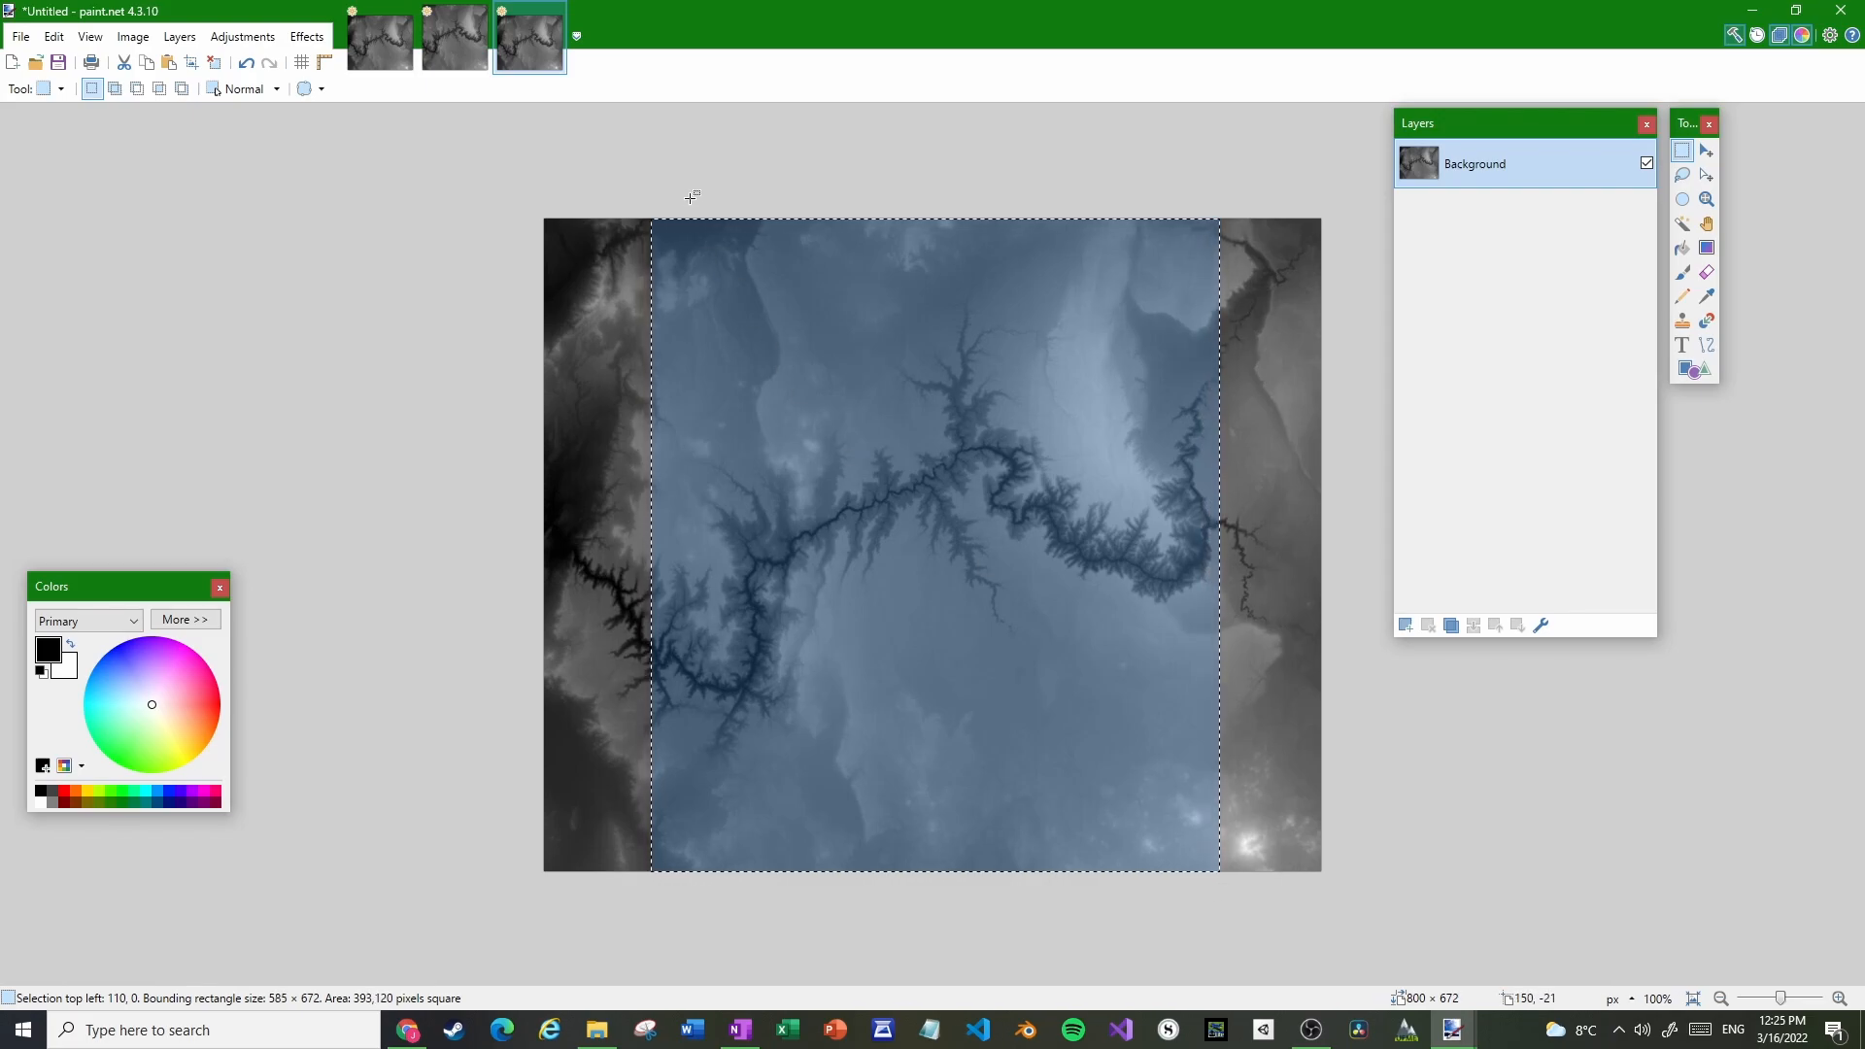
left_click_drag(702, 198, 1286, 896)
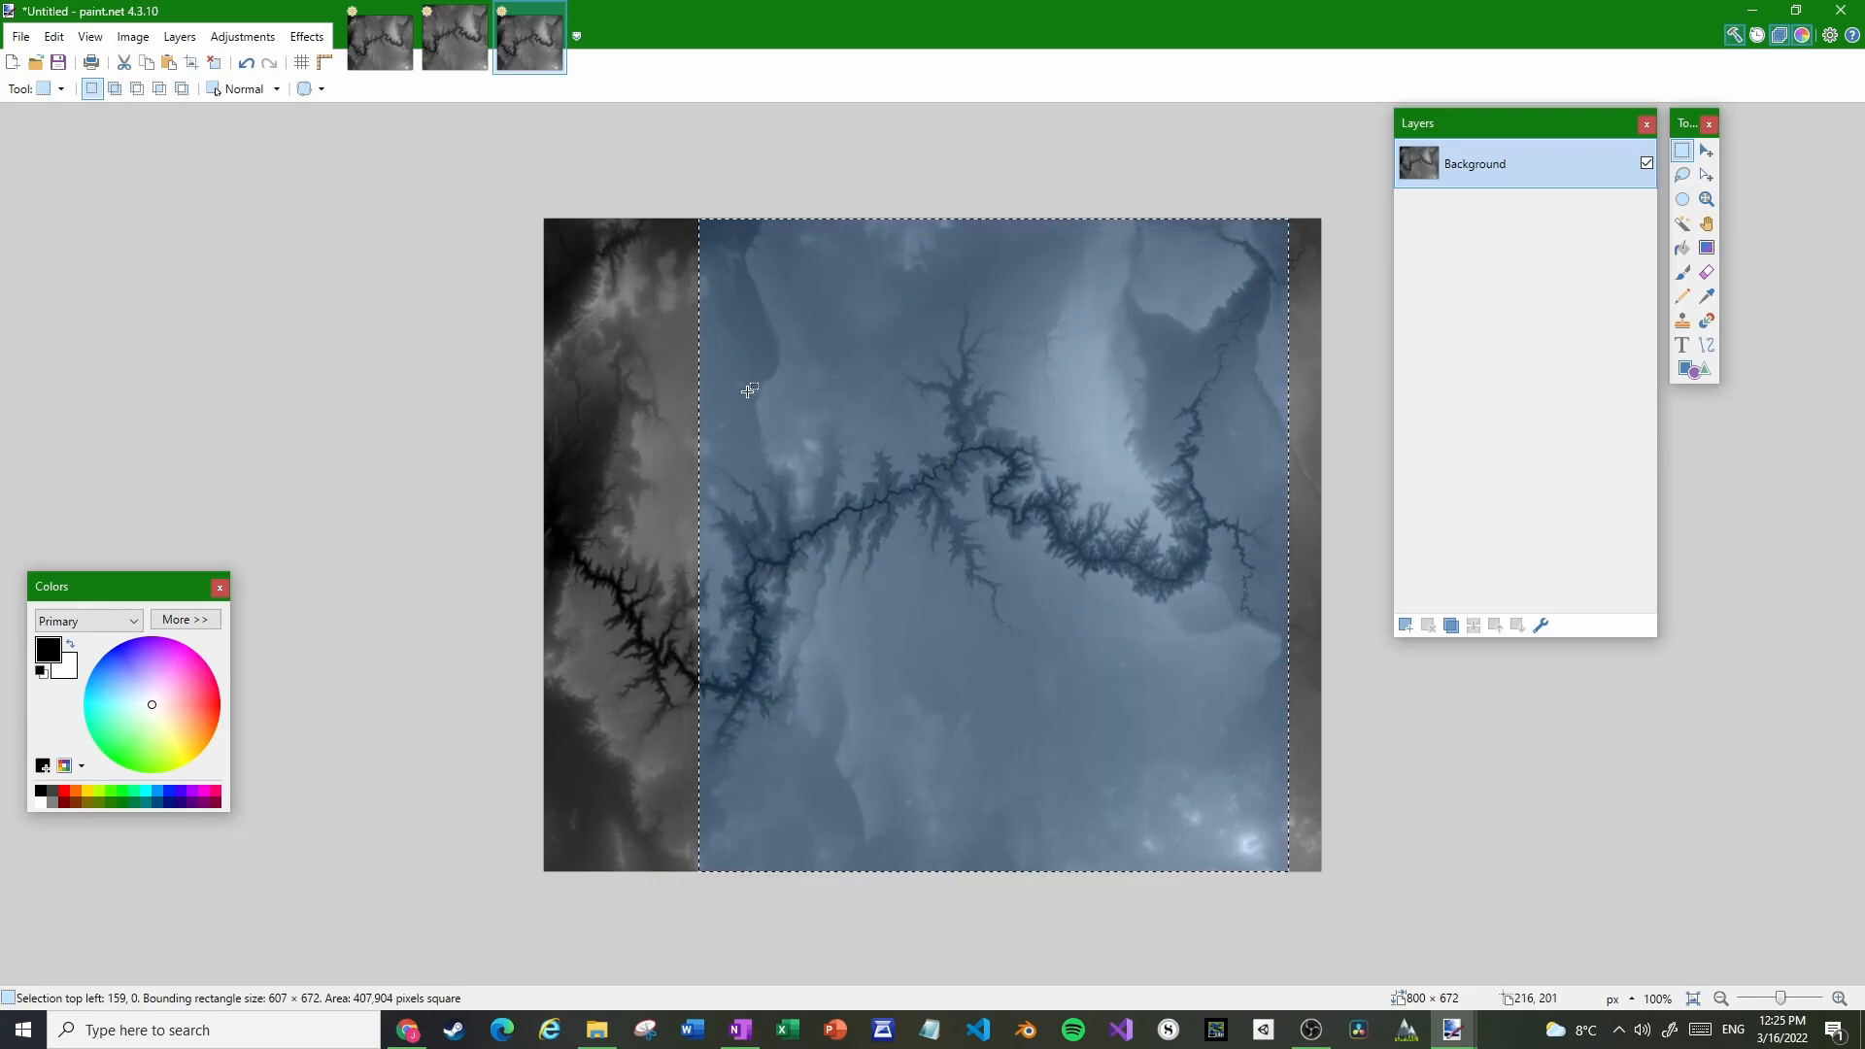
left_click_drag(540, 215, 1217, 889)
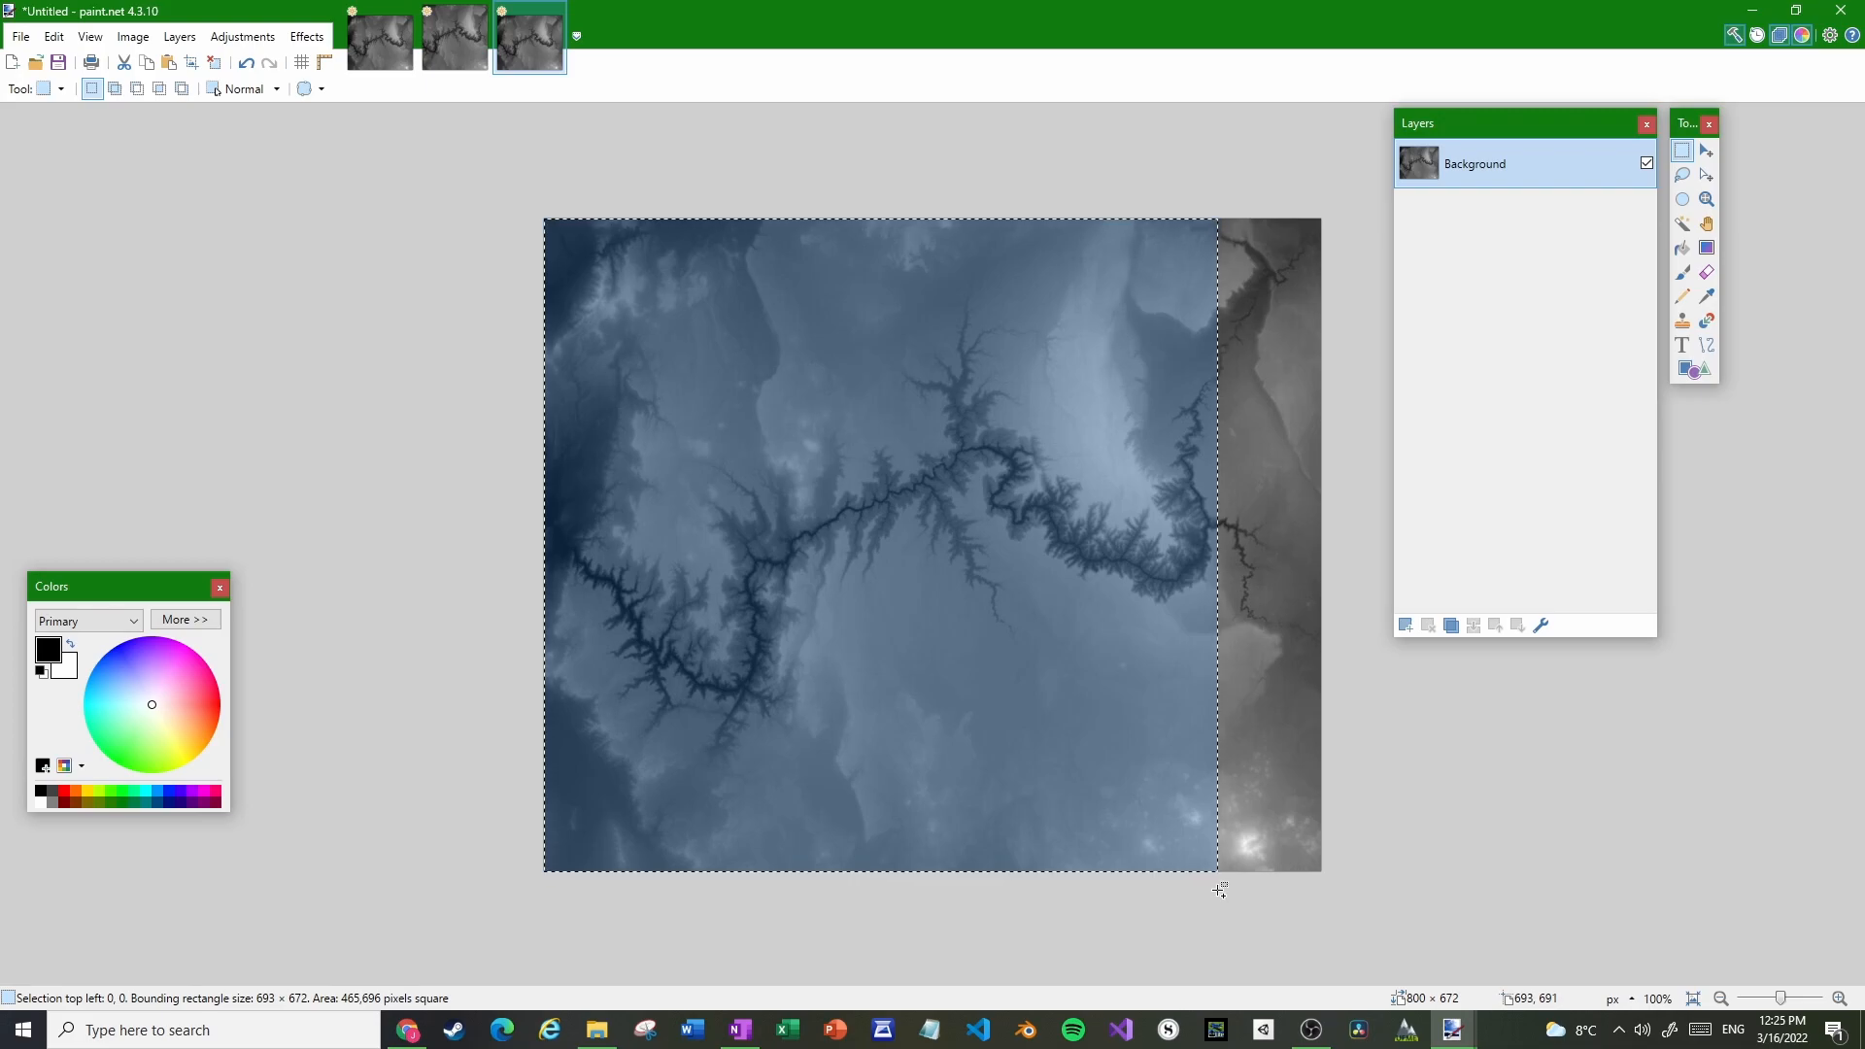
Place the selected heightmap area in a new 693 × 672 px image
key("ctrl+n")
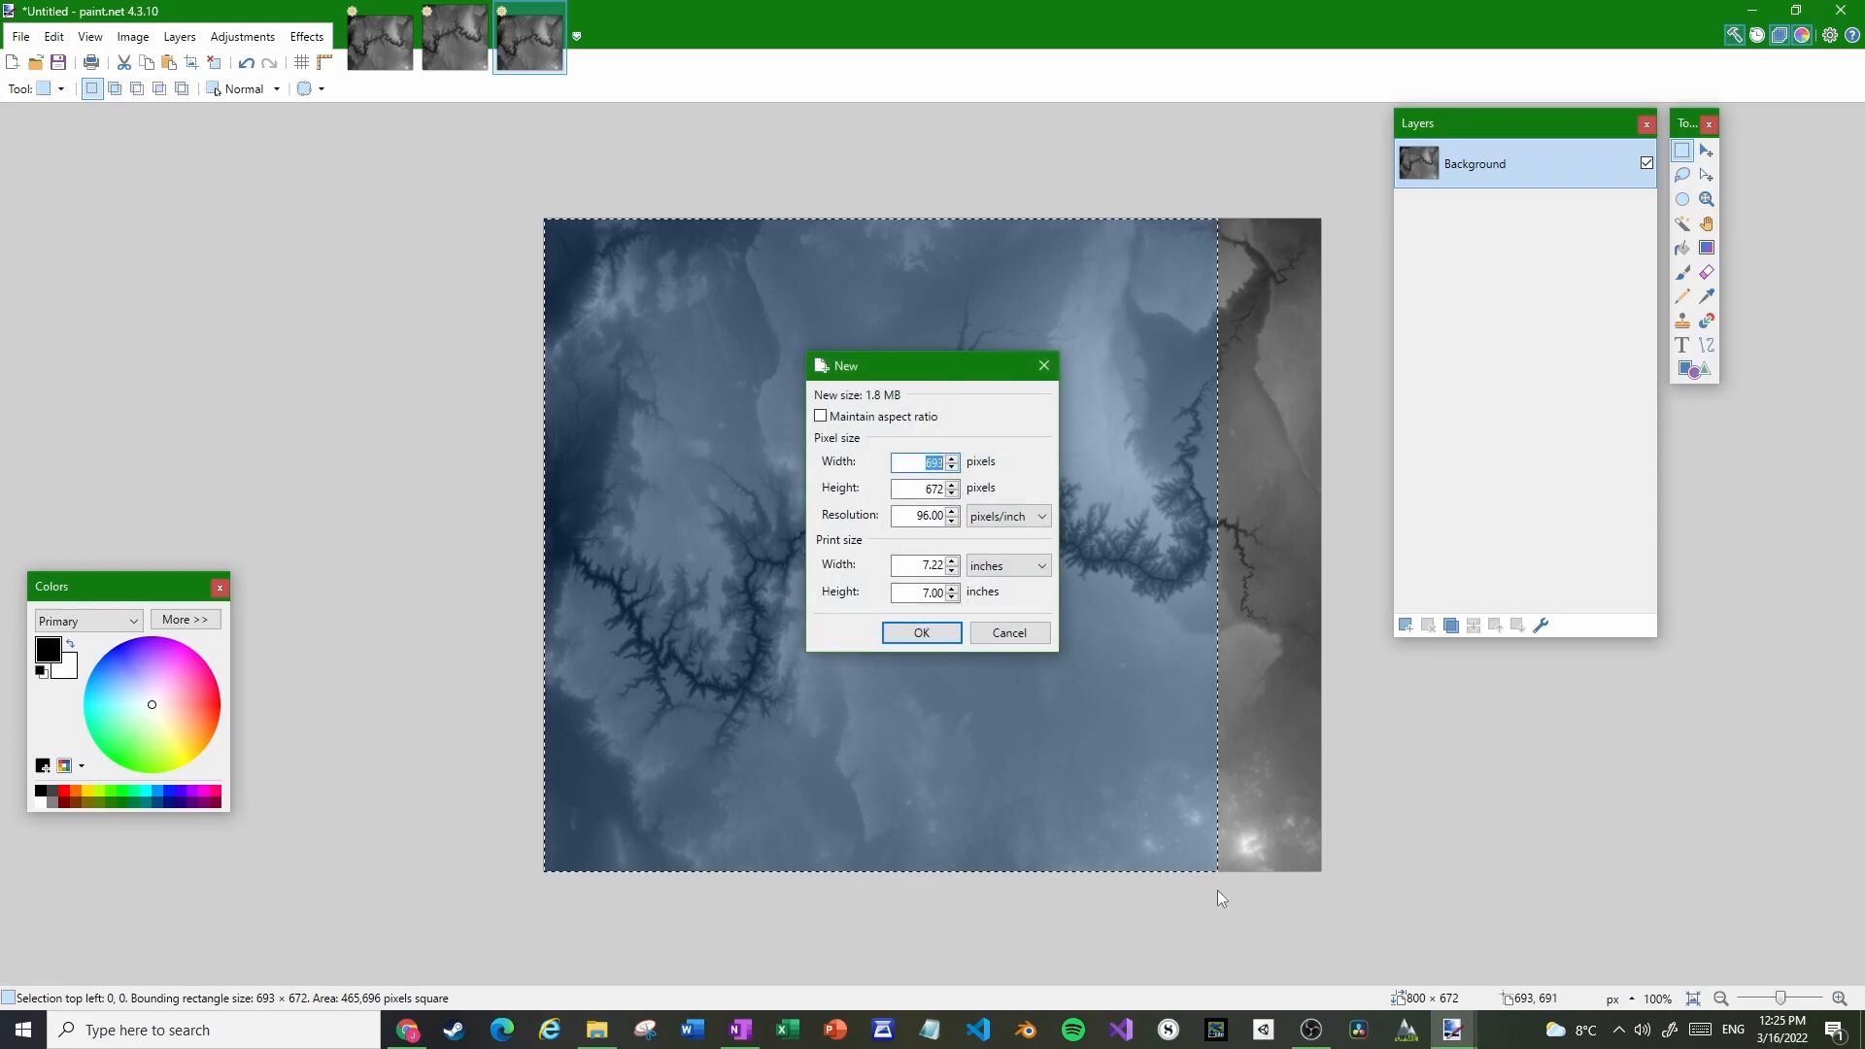
key("Return")
key("ctrl+v")
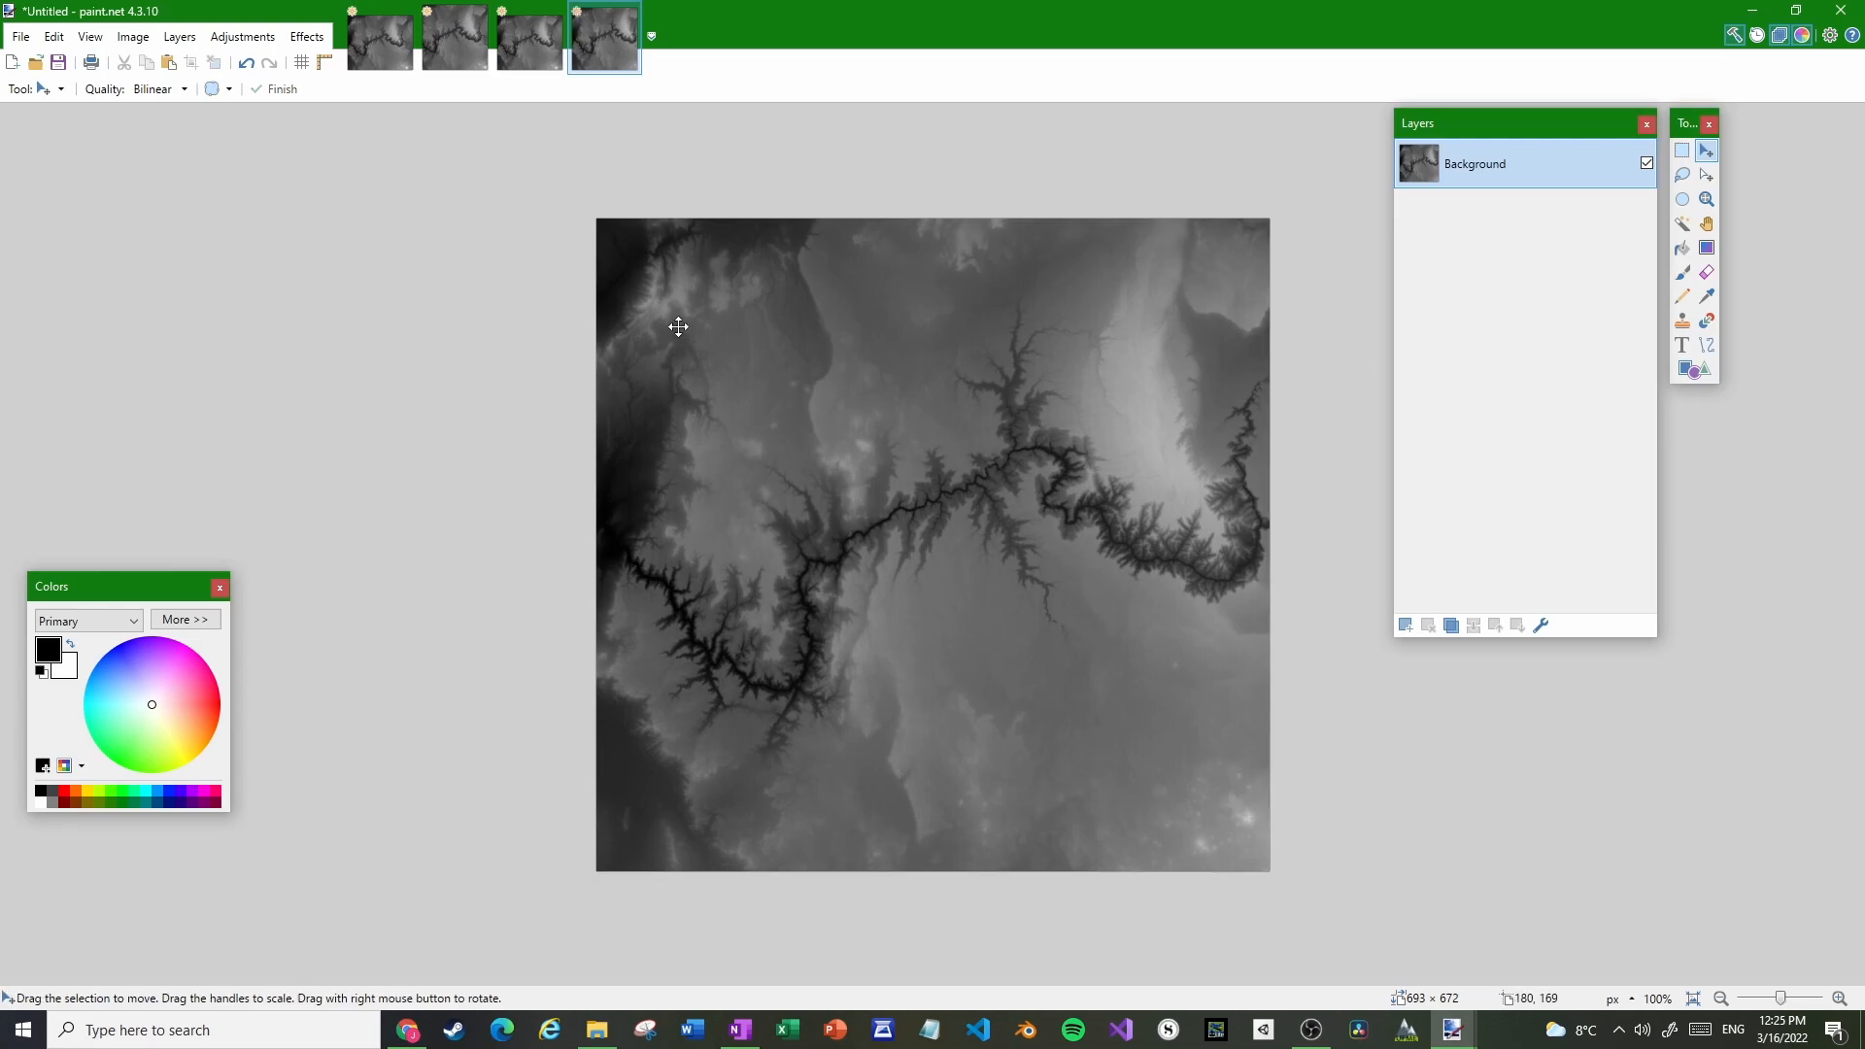
Resize the cropped heightmap to 1024 × 1024 pixels
left_click(133, 36)
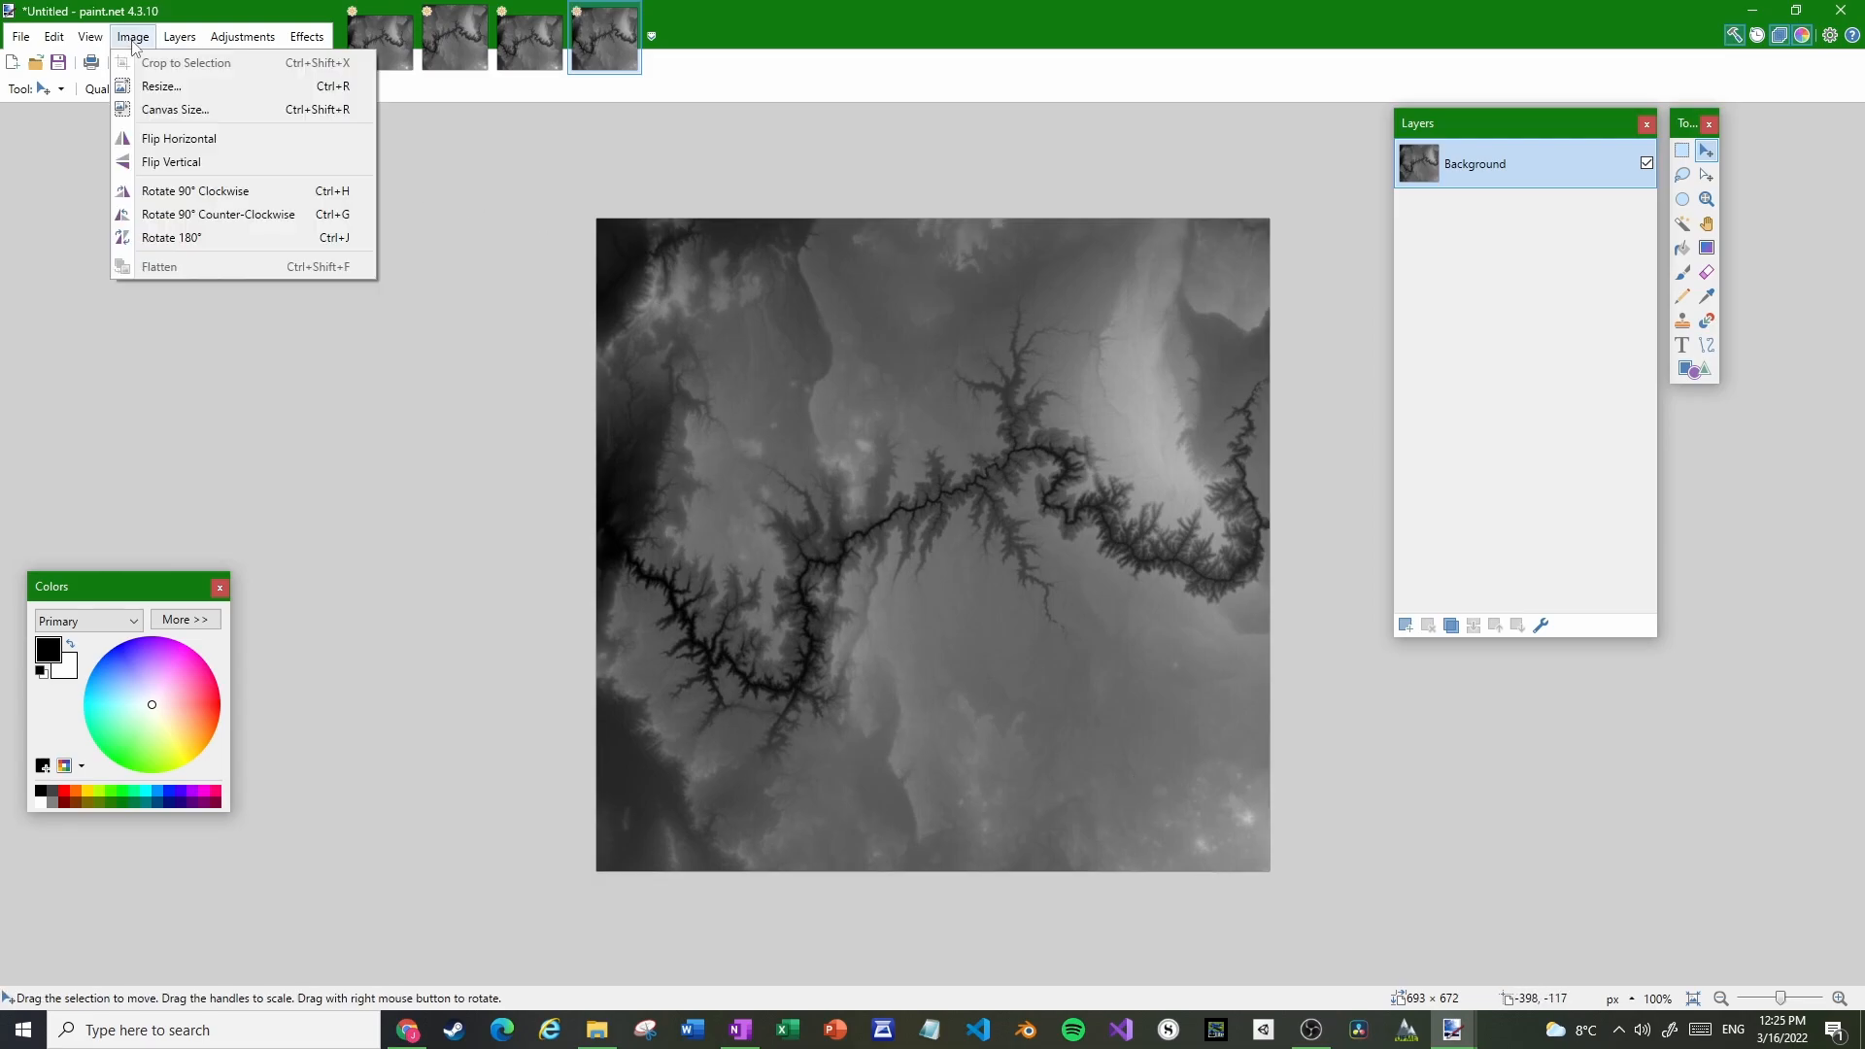
left_click(155, 86)
type("1024")
key("Tab")
type("1024")
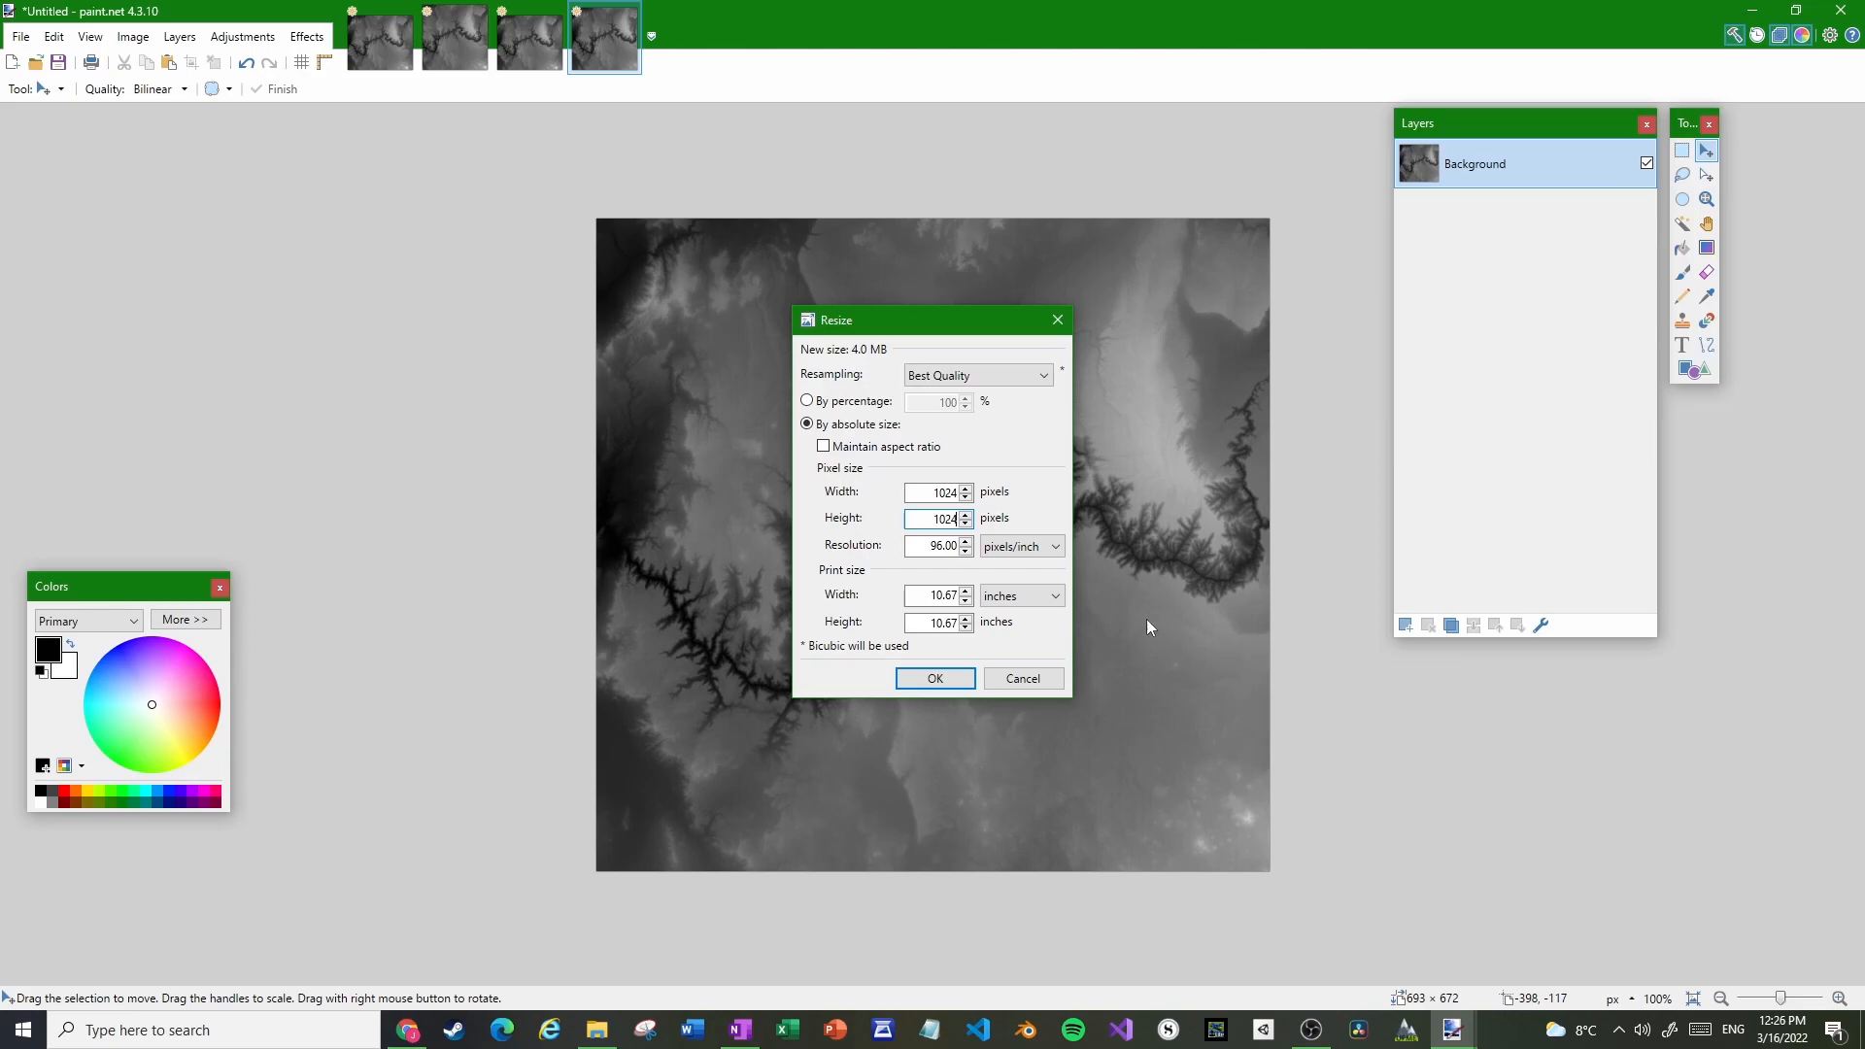
left_click(903, 677)
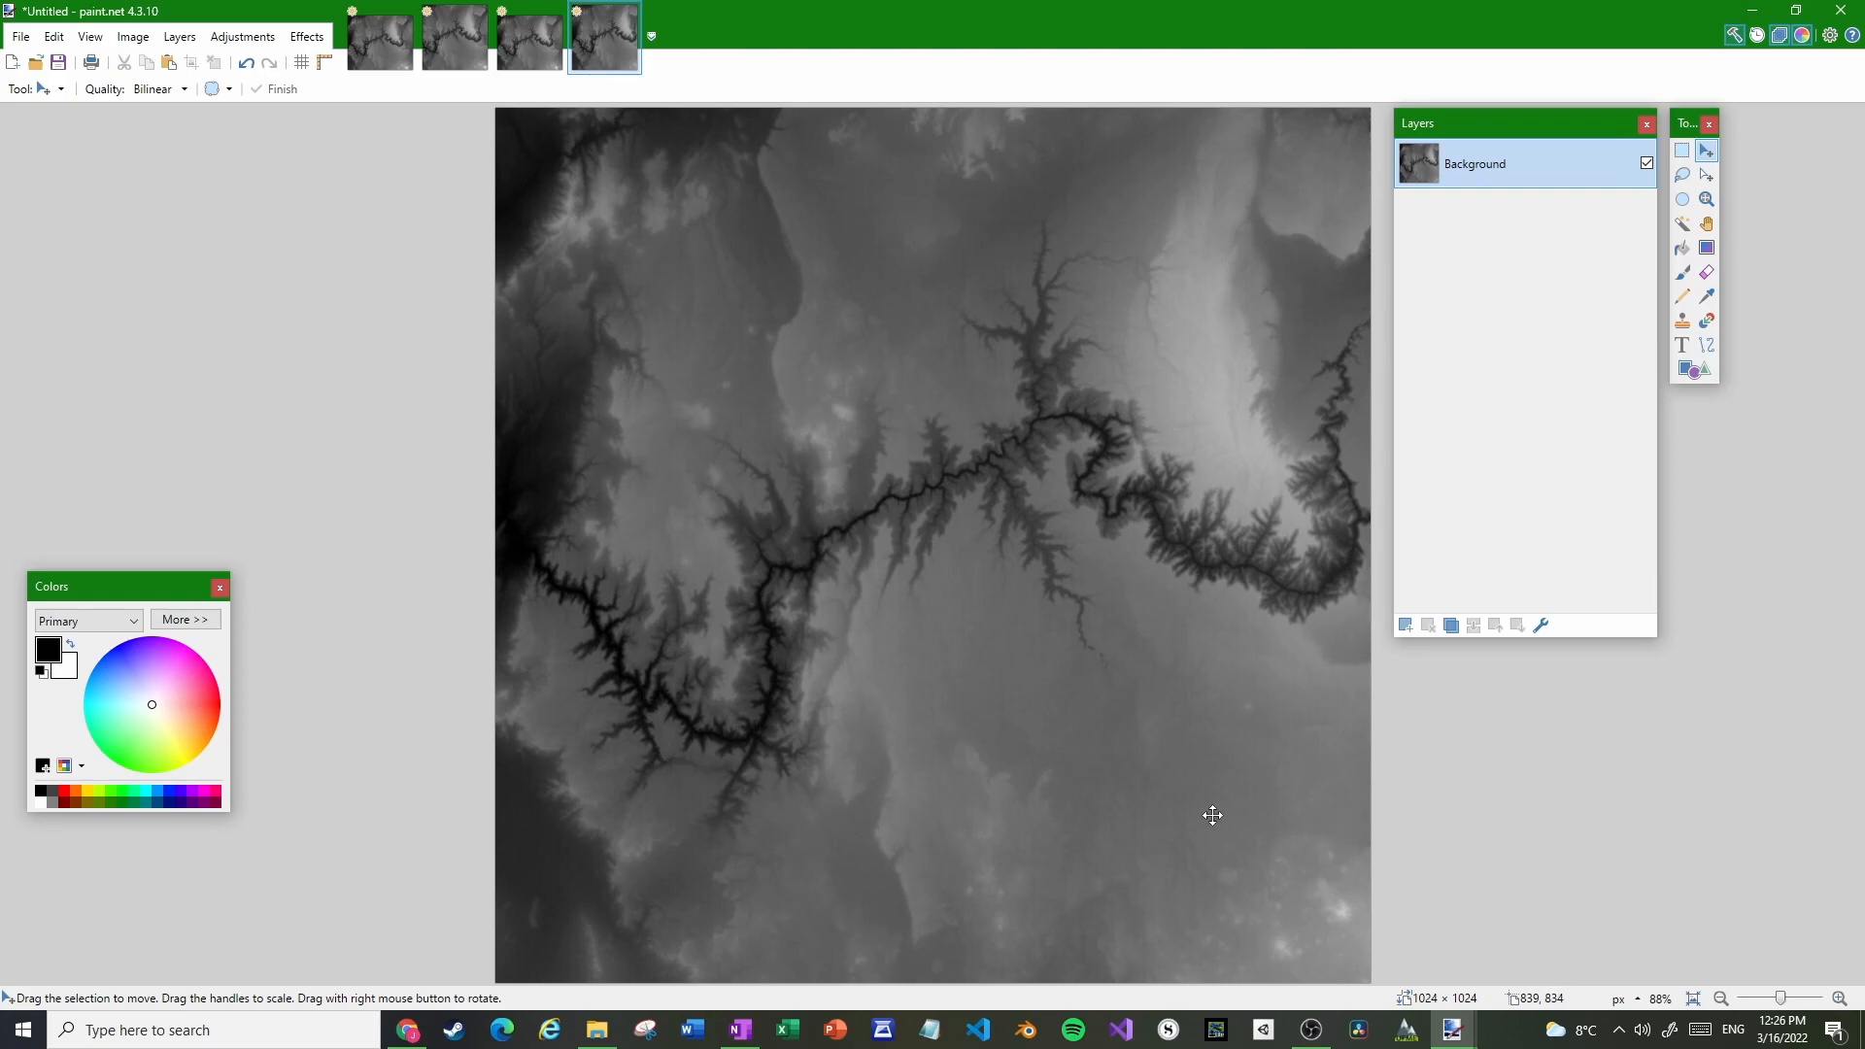
scroll(880, 440, "down", 1)
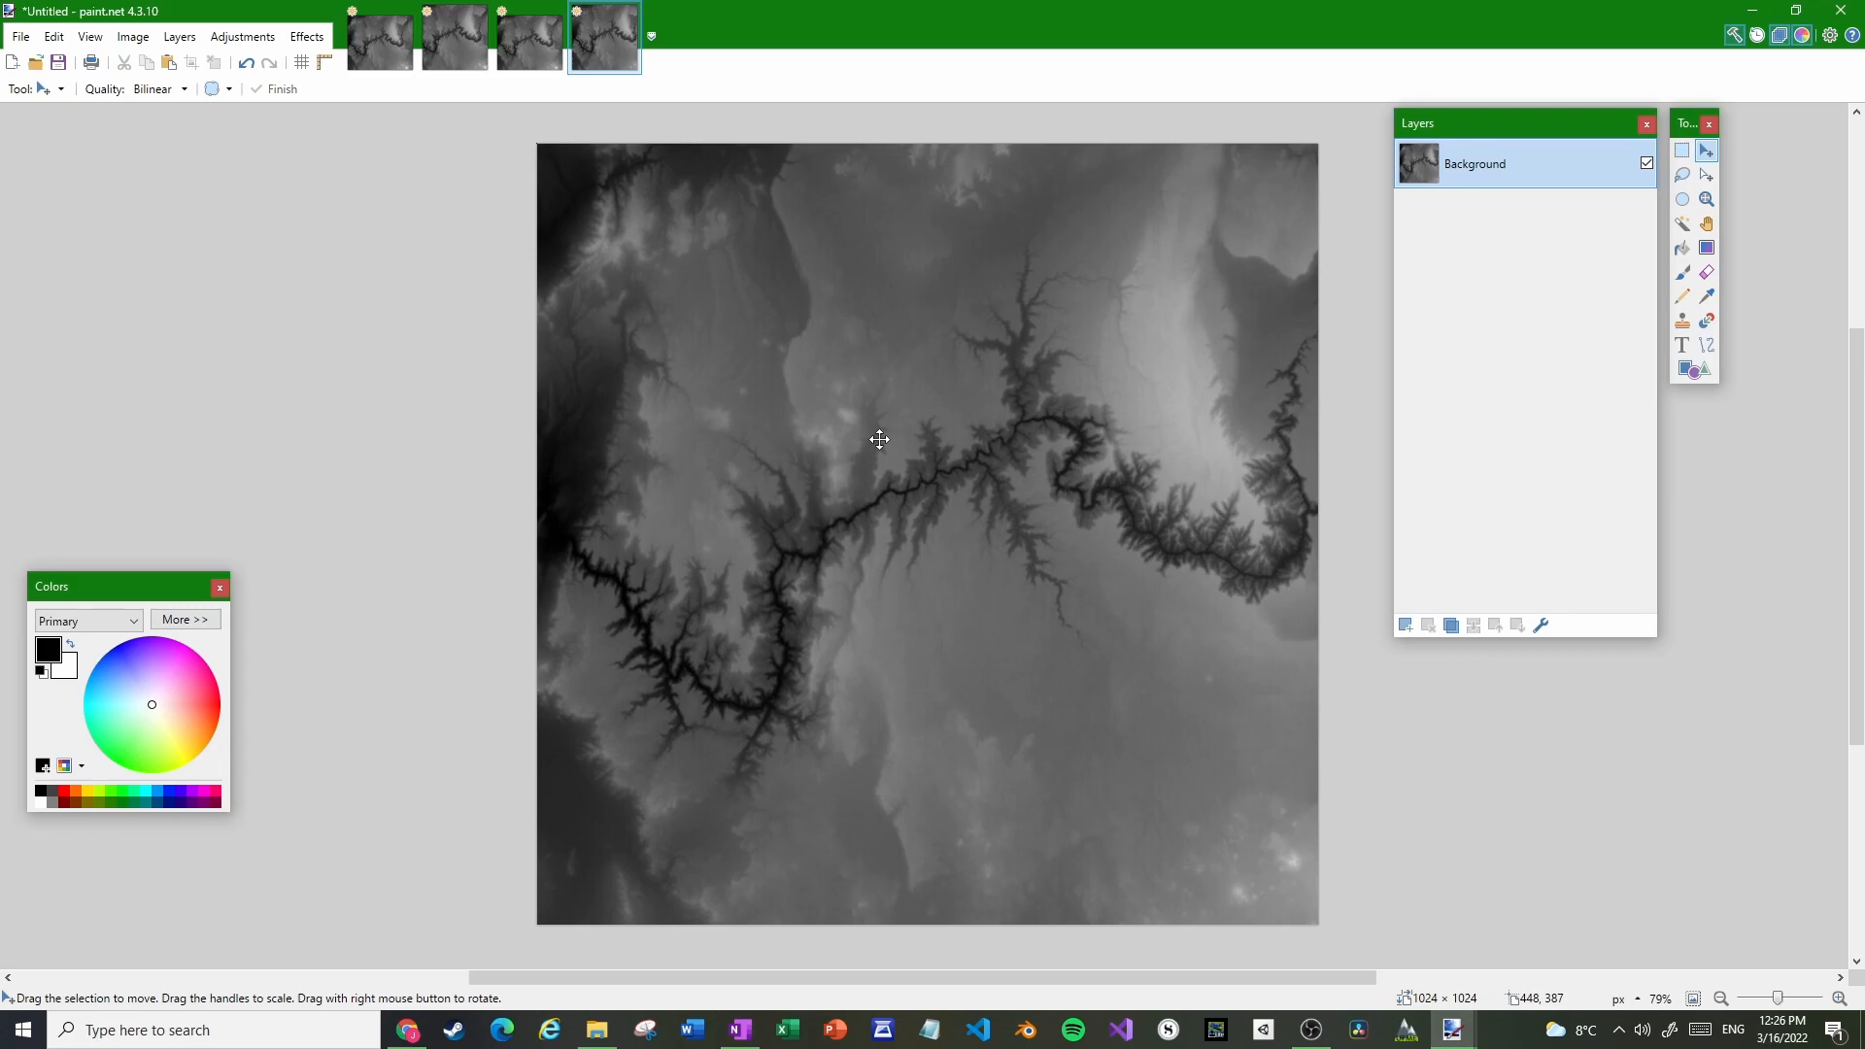
Switch to the Foundation mods page in the browser and search for "unof" to find the Unofficial Foundation Map Editor
mouse_move(1318, 1032)
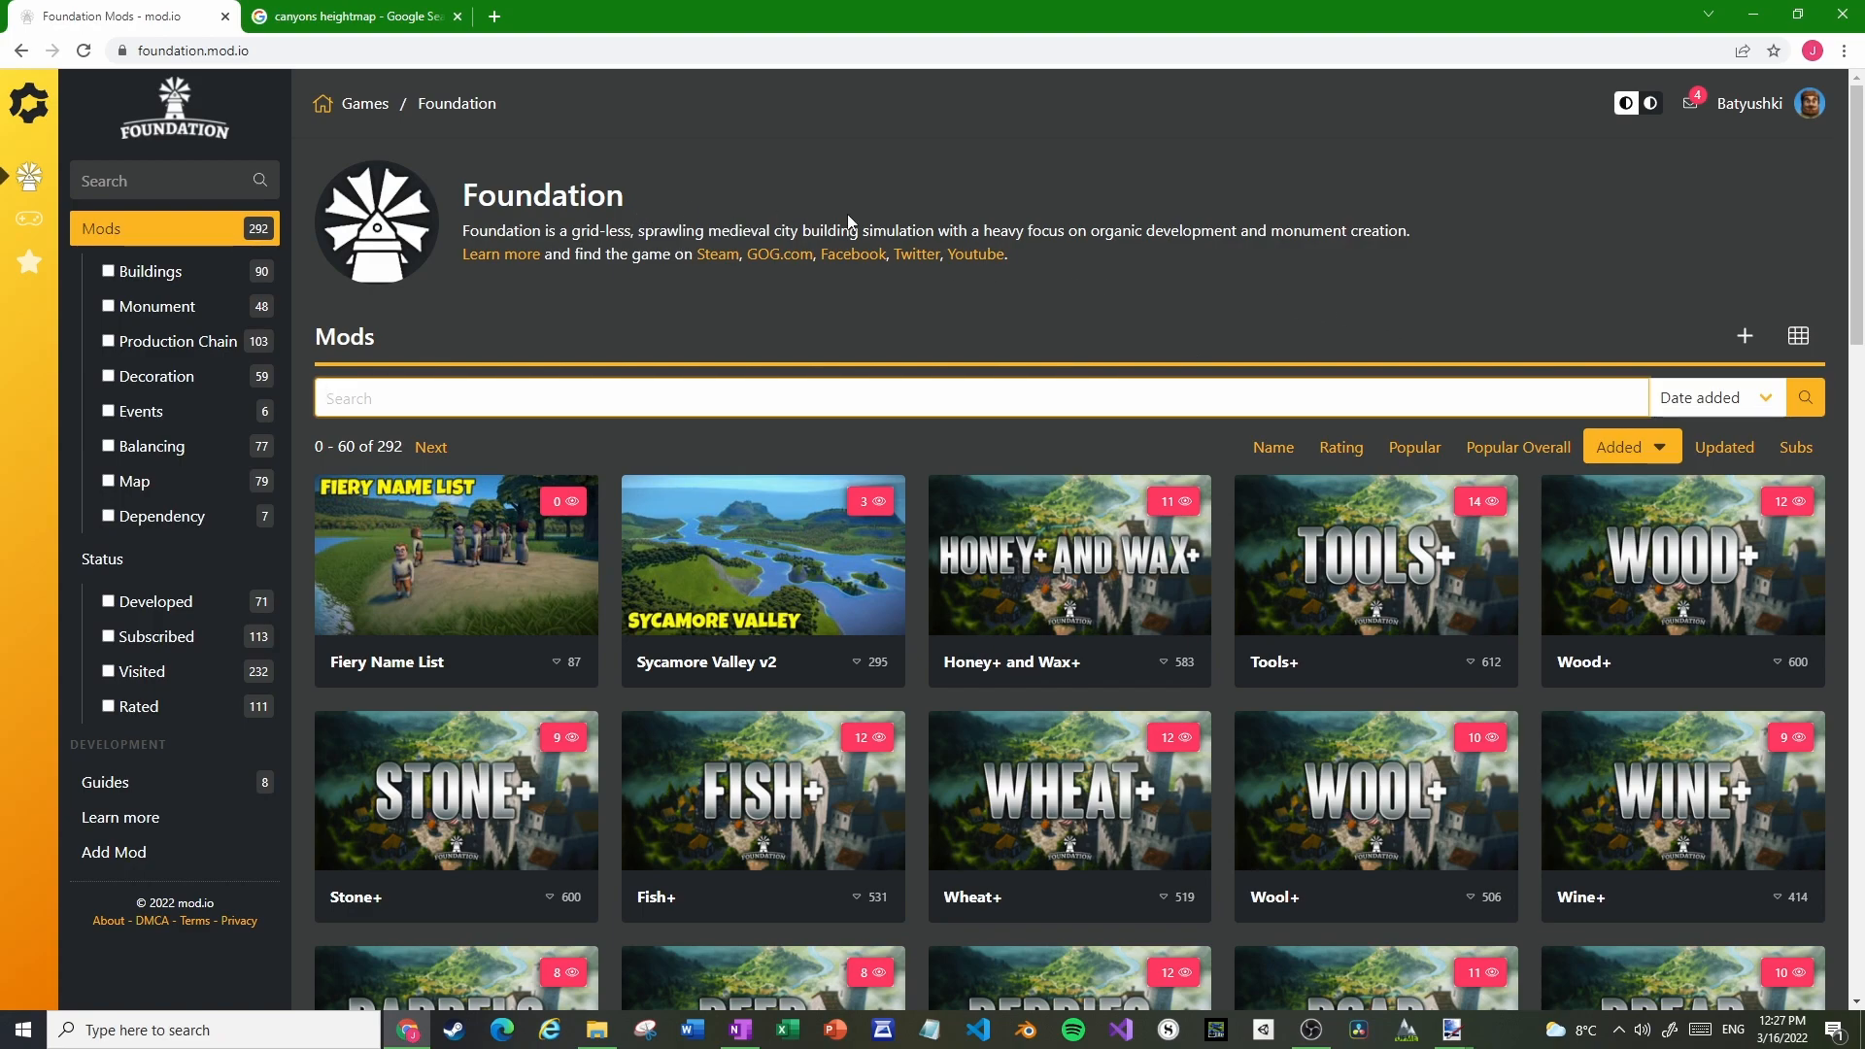
type("un")
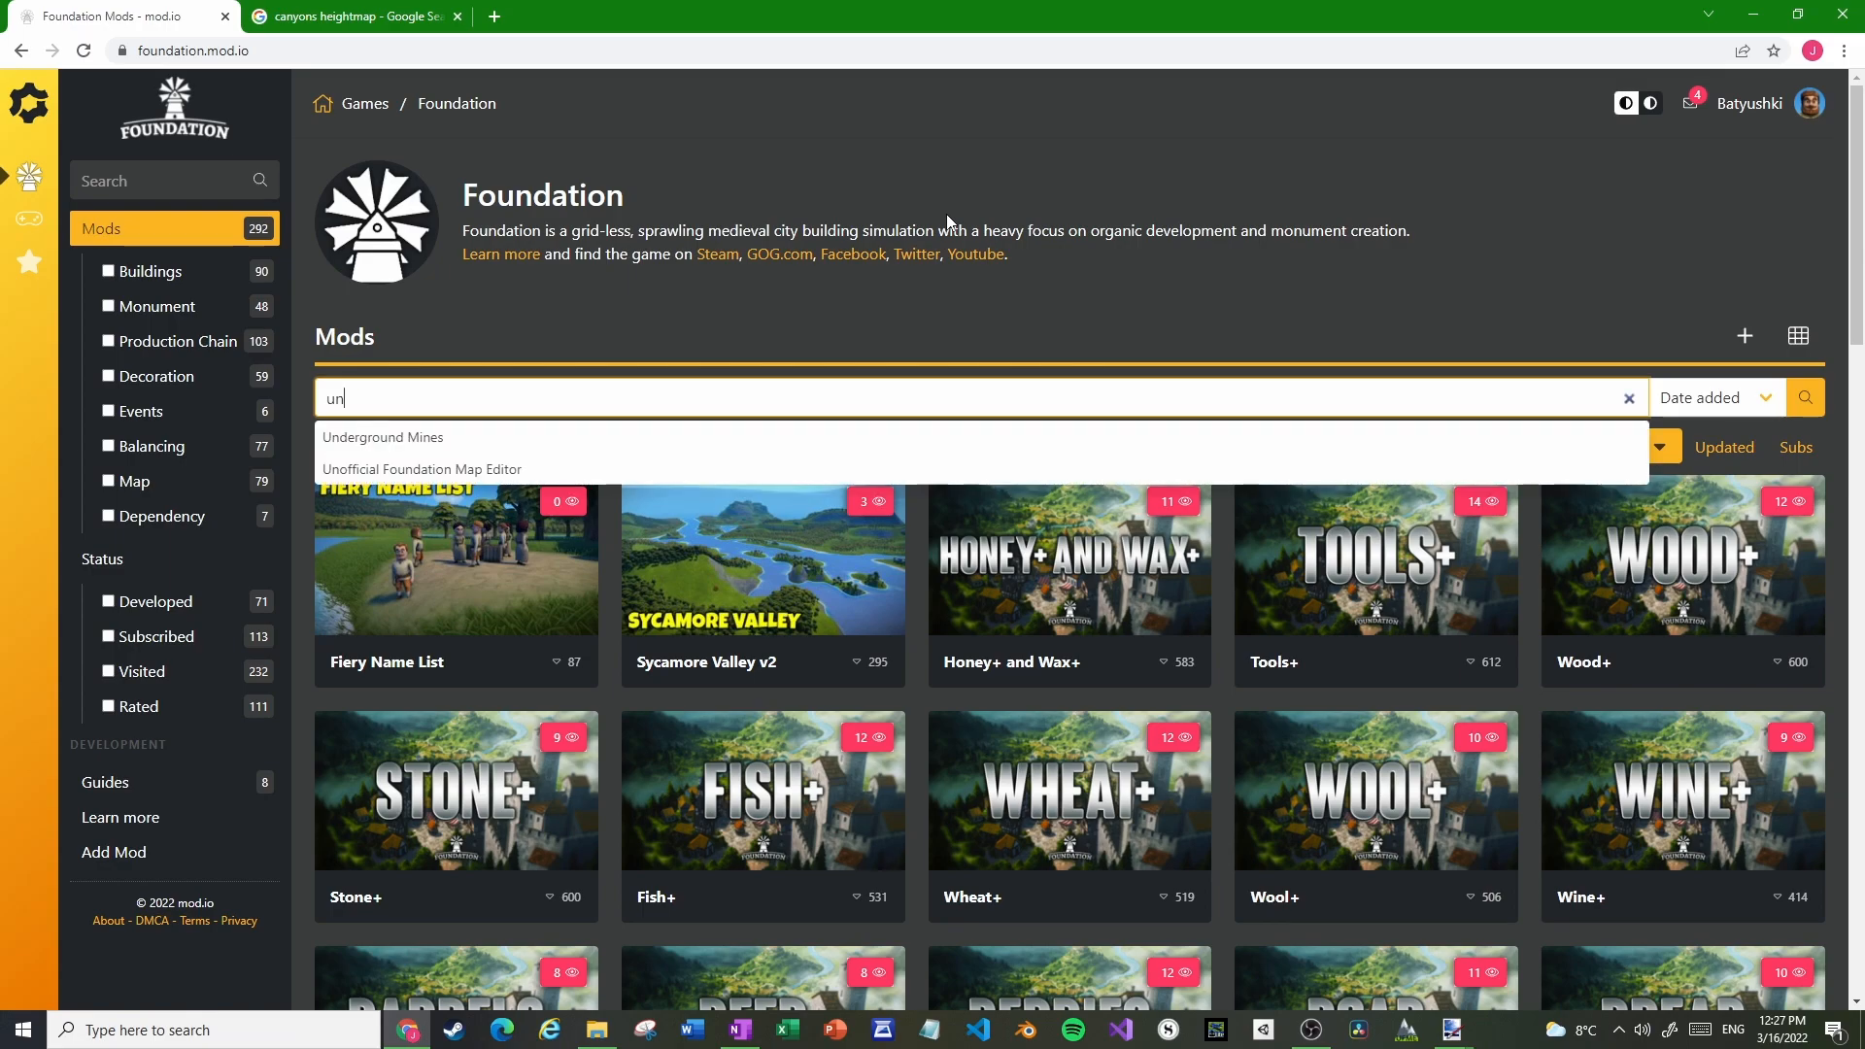
type("of")
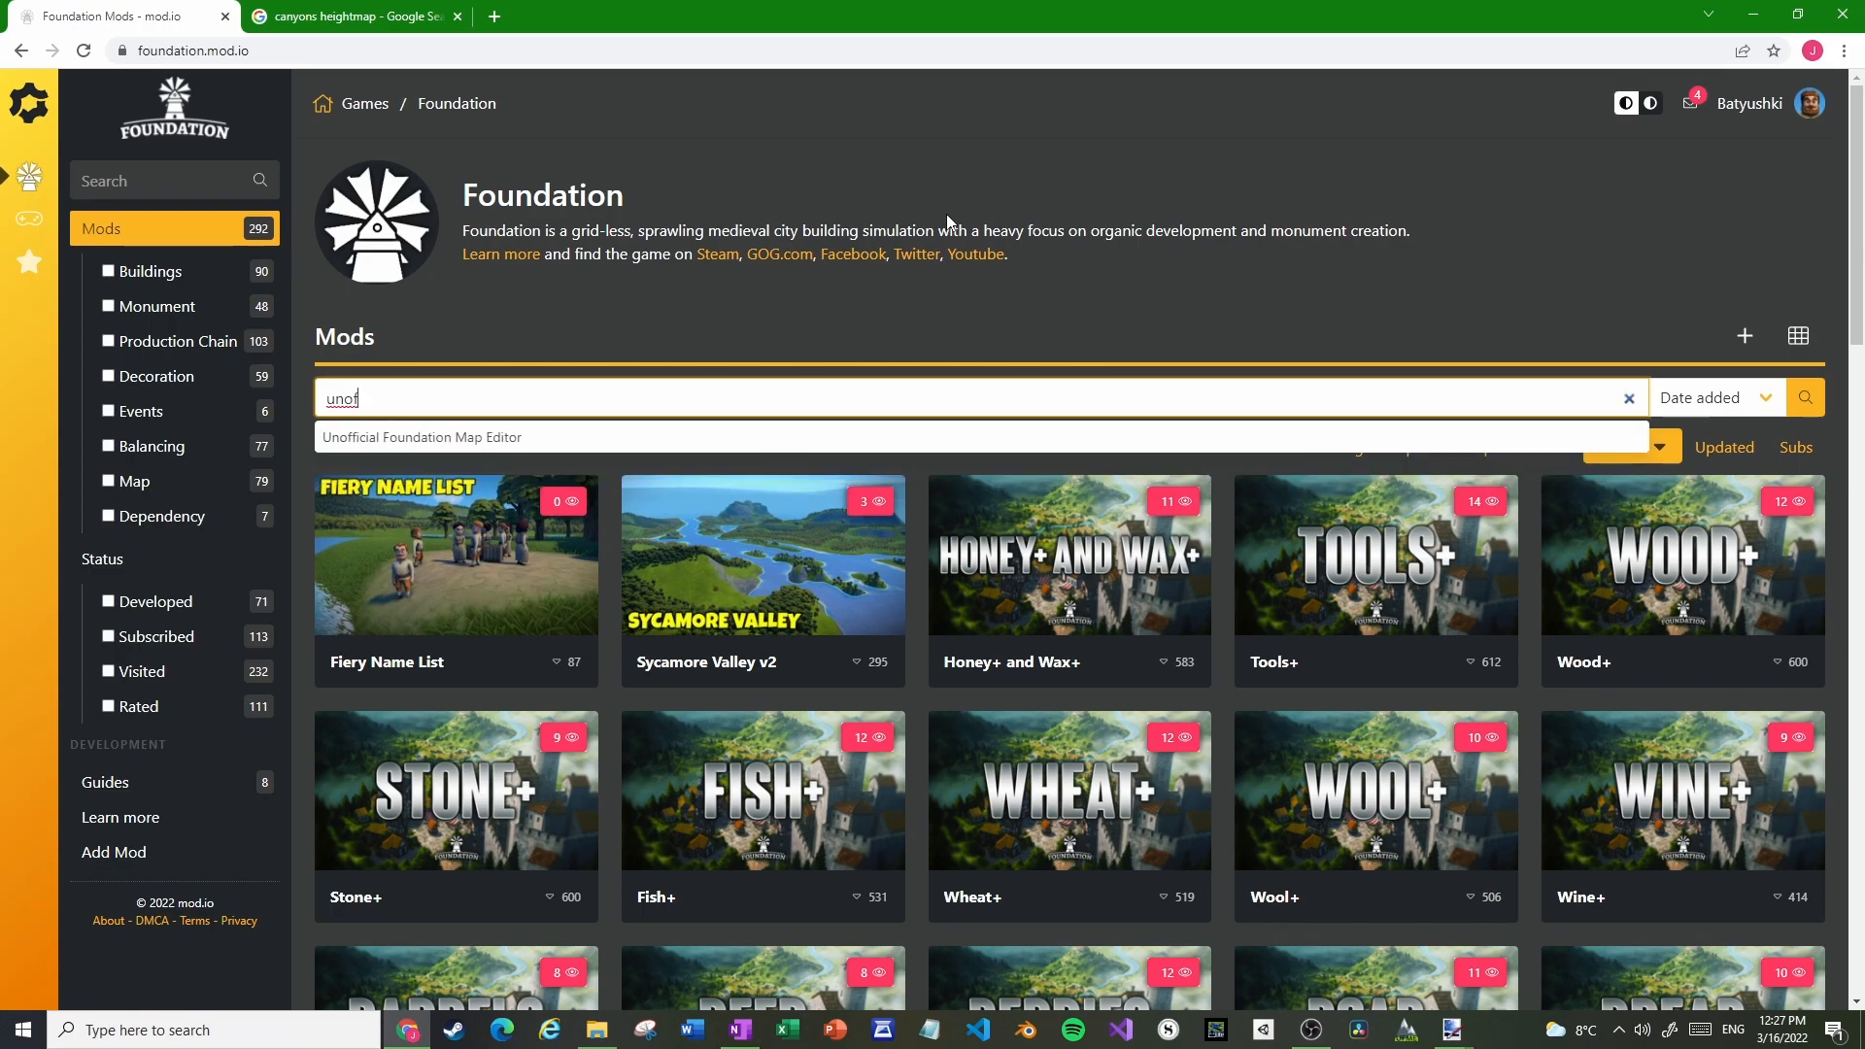
key("Return")
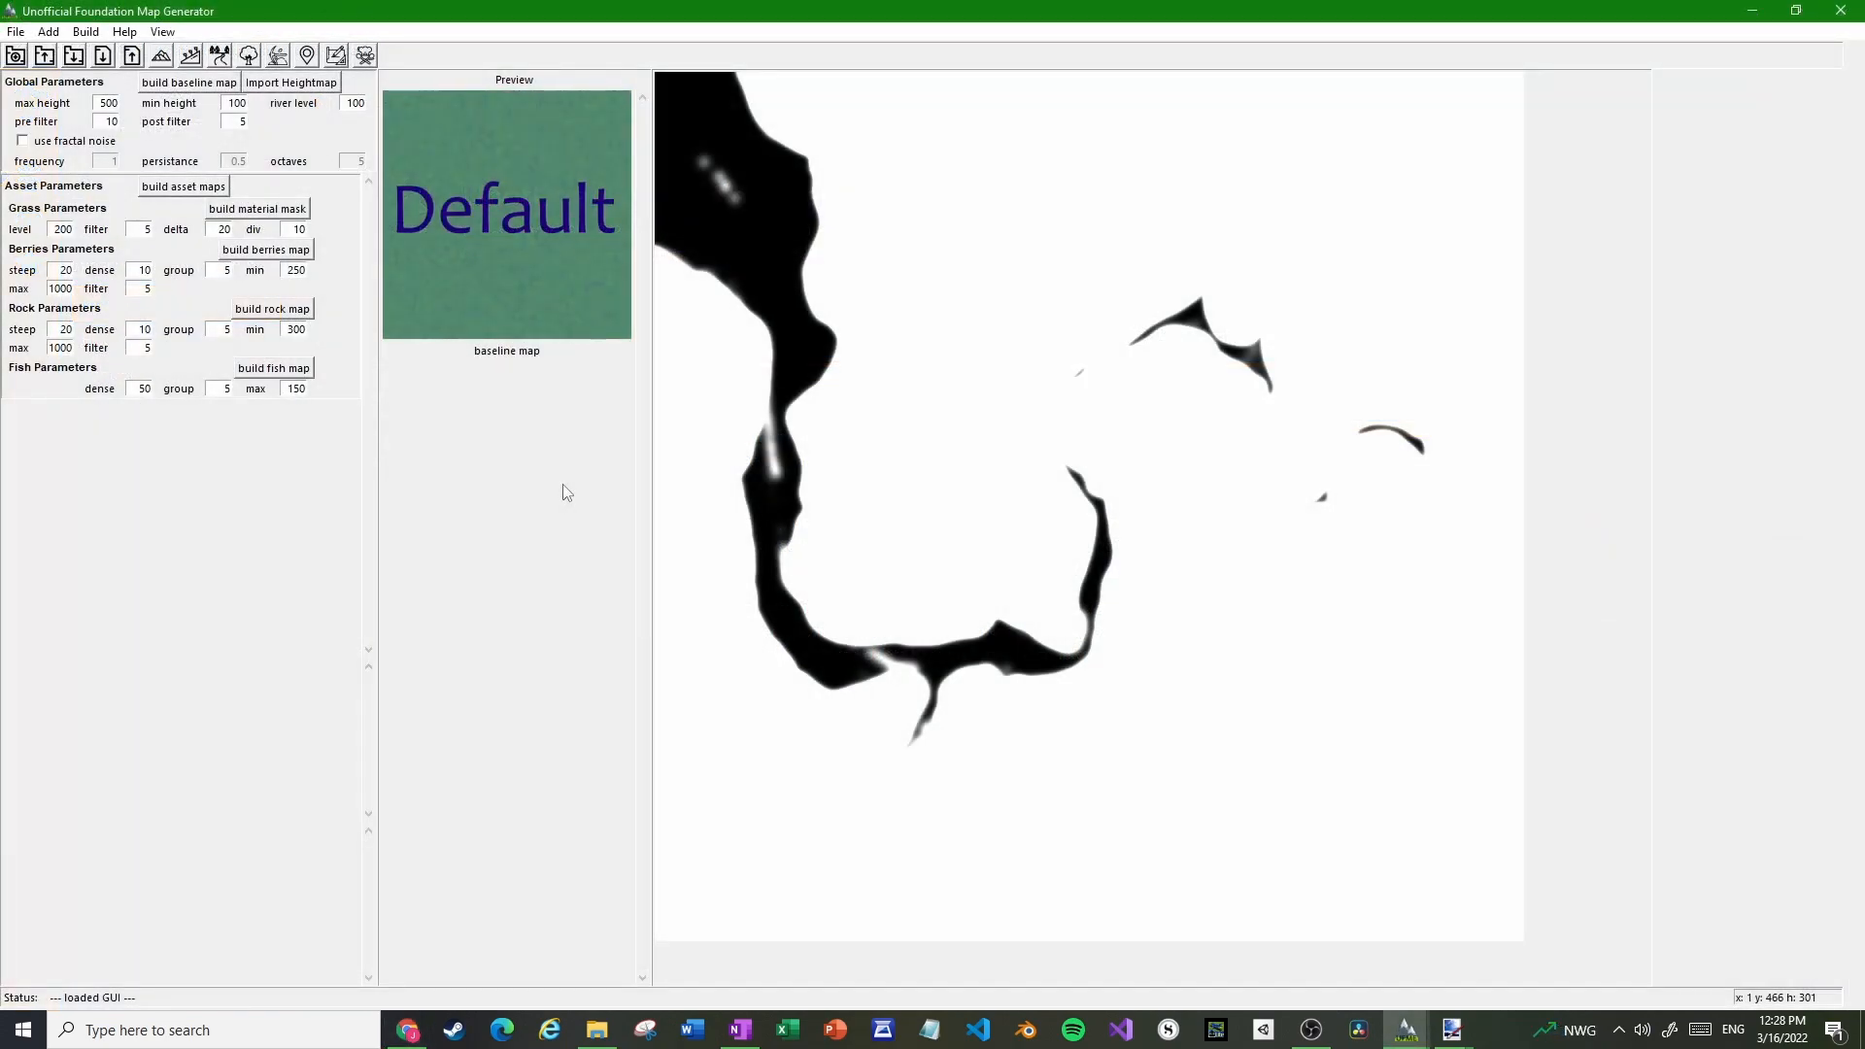
Create a new workspace named Canyons in the ufme_1_5_3 folder
left_click(16, 32)
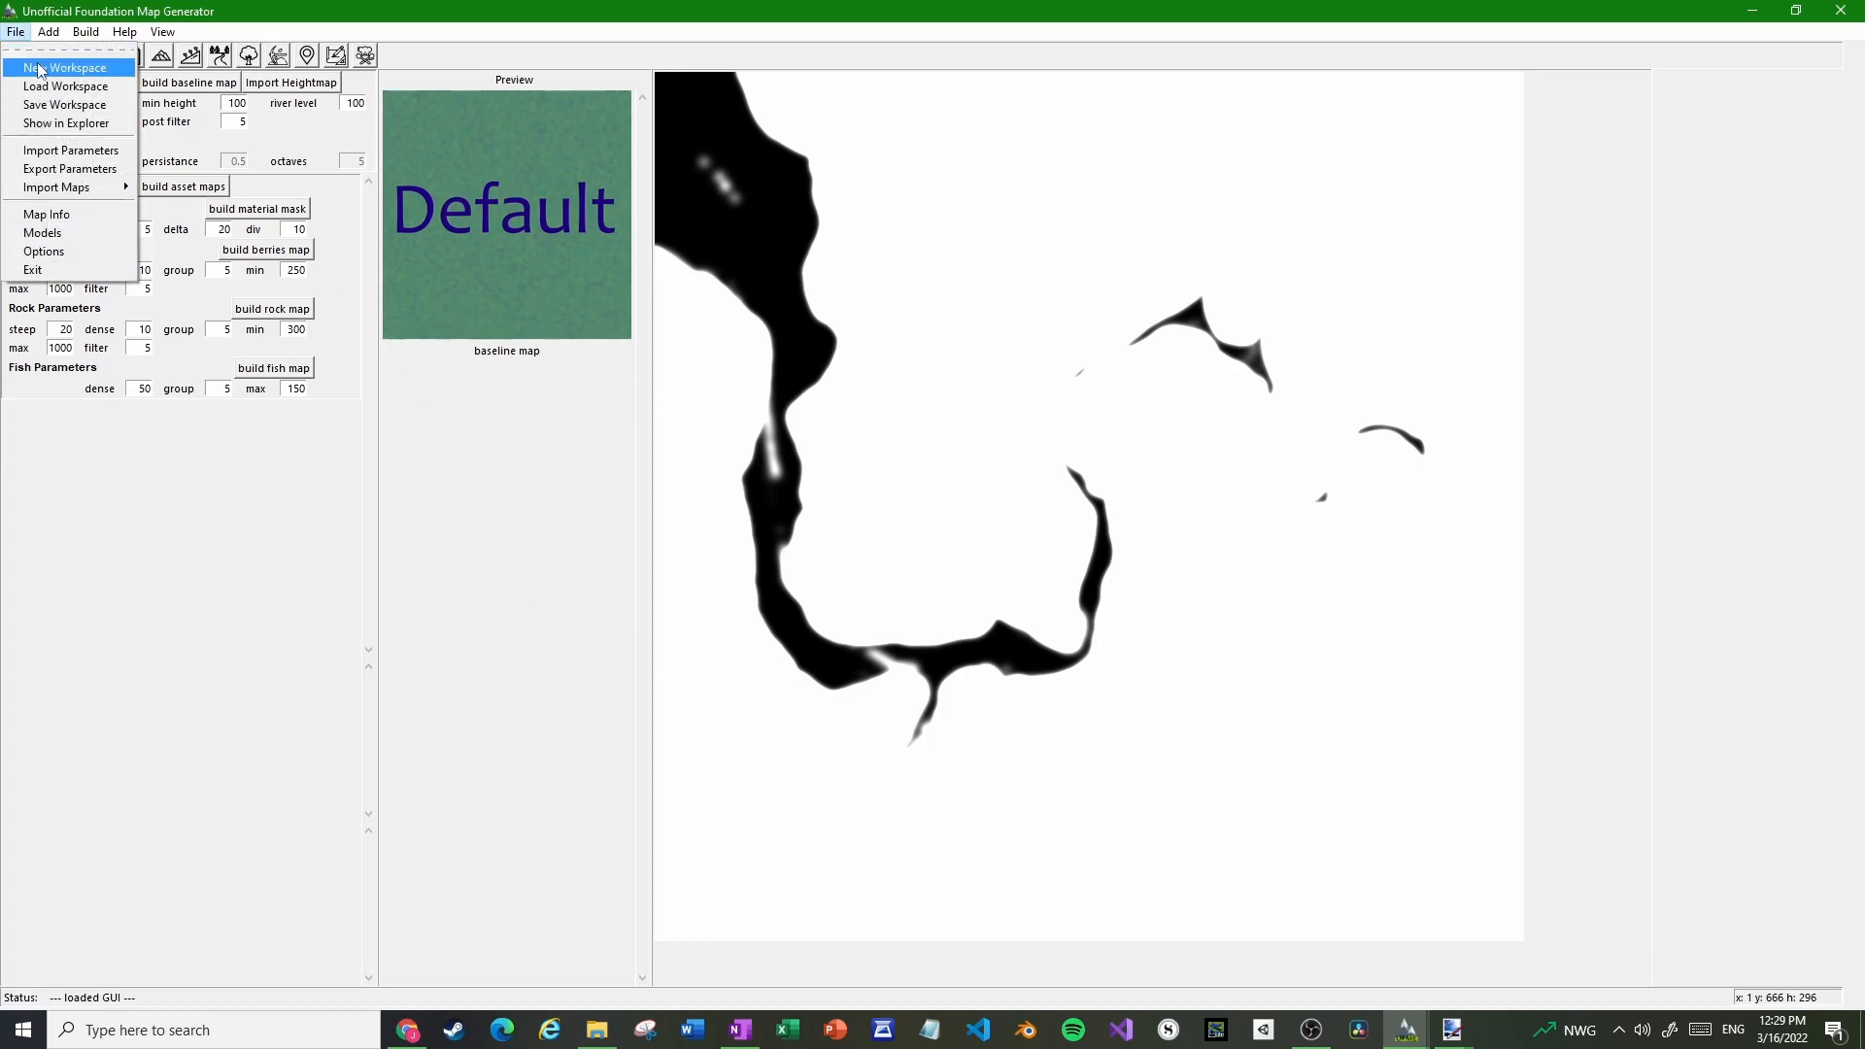
left_click(48, 62)
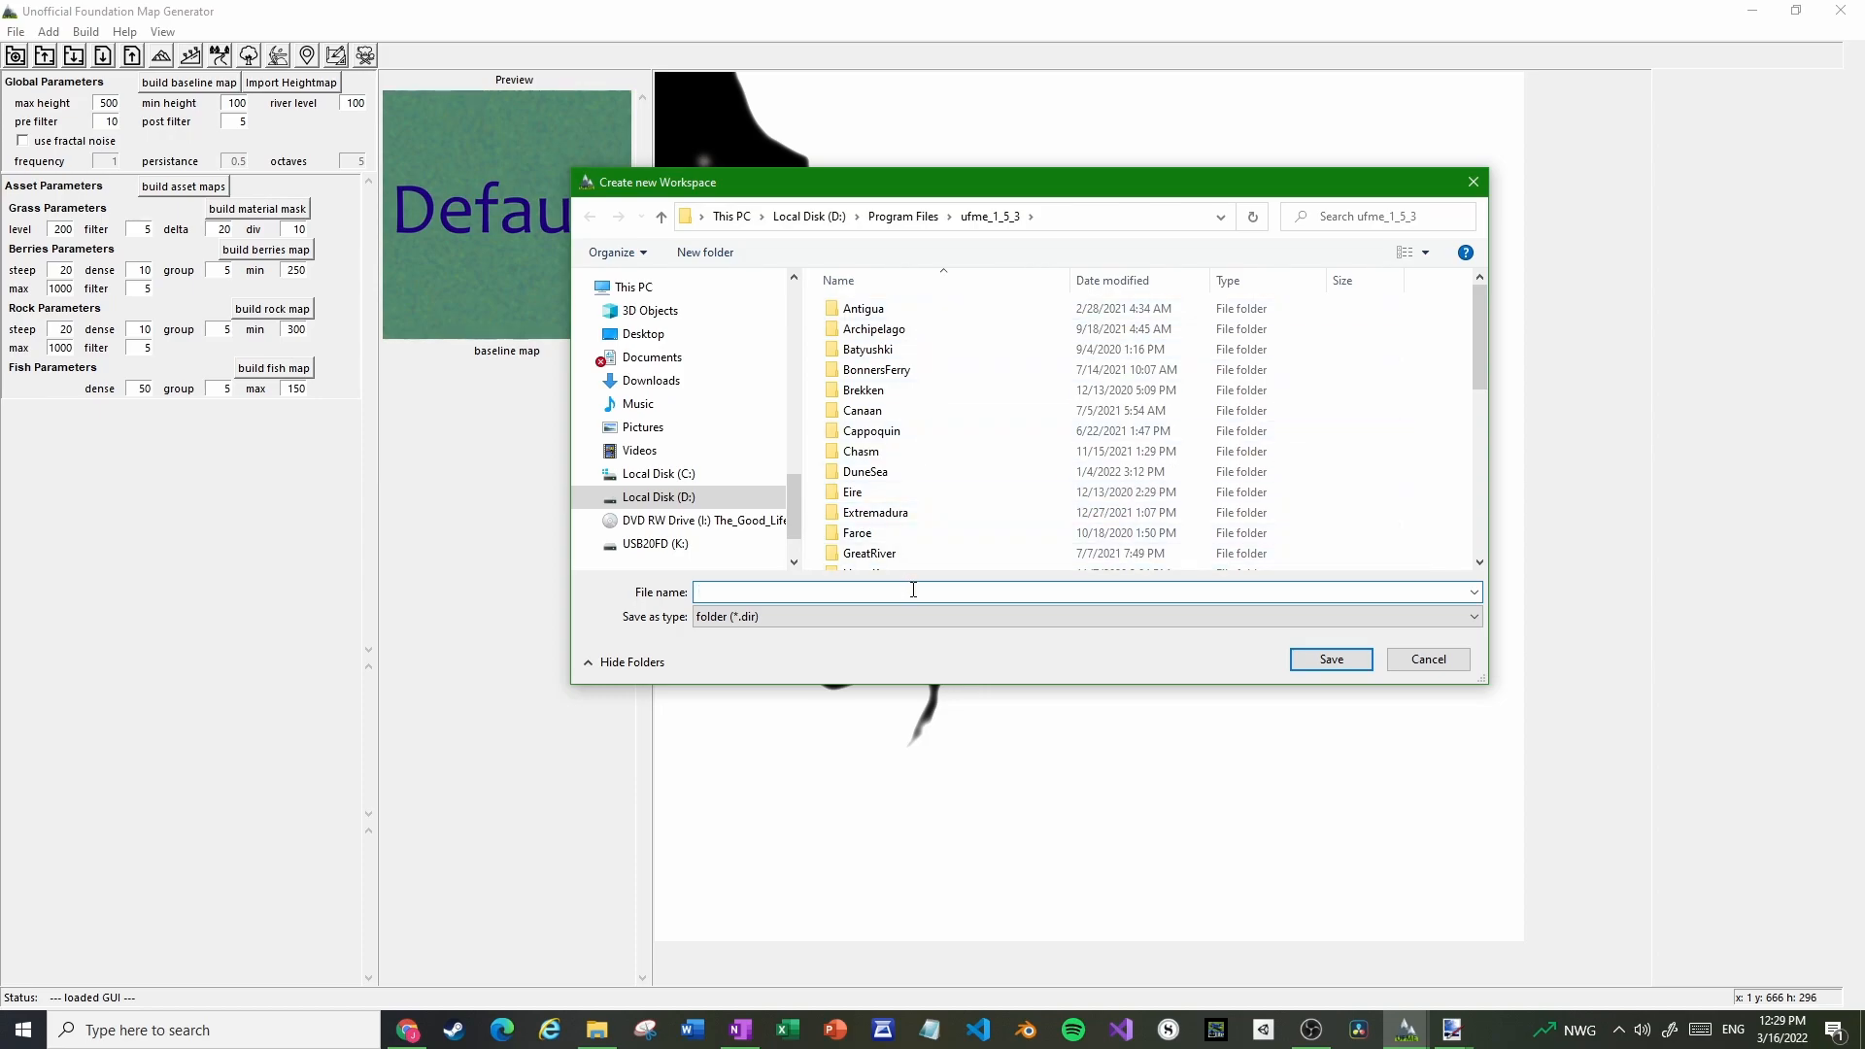
type("Canyons")
key("Return")
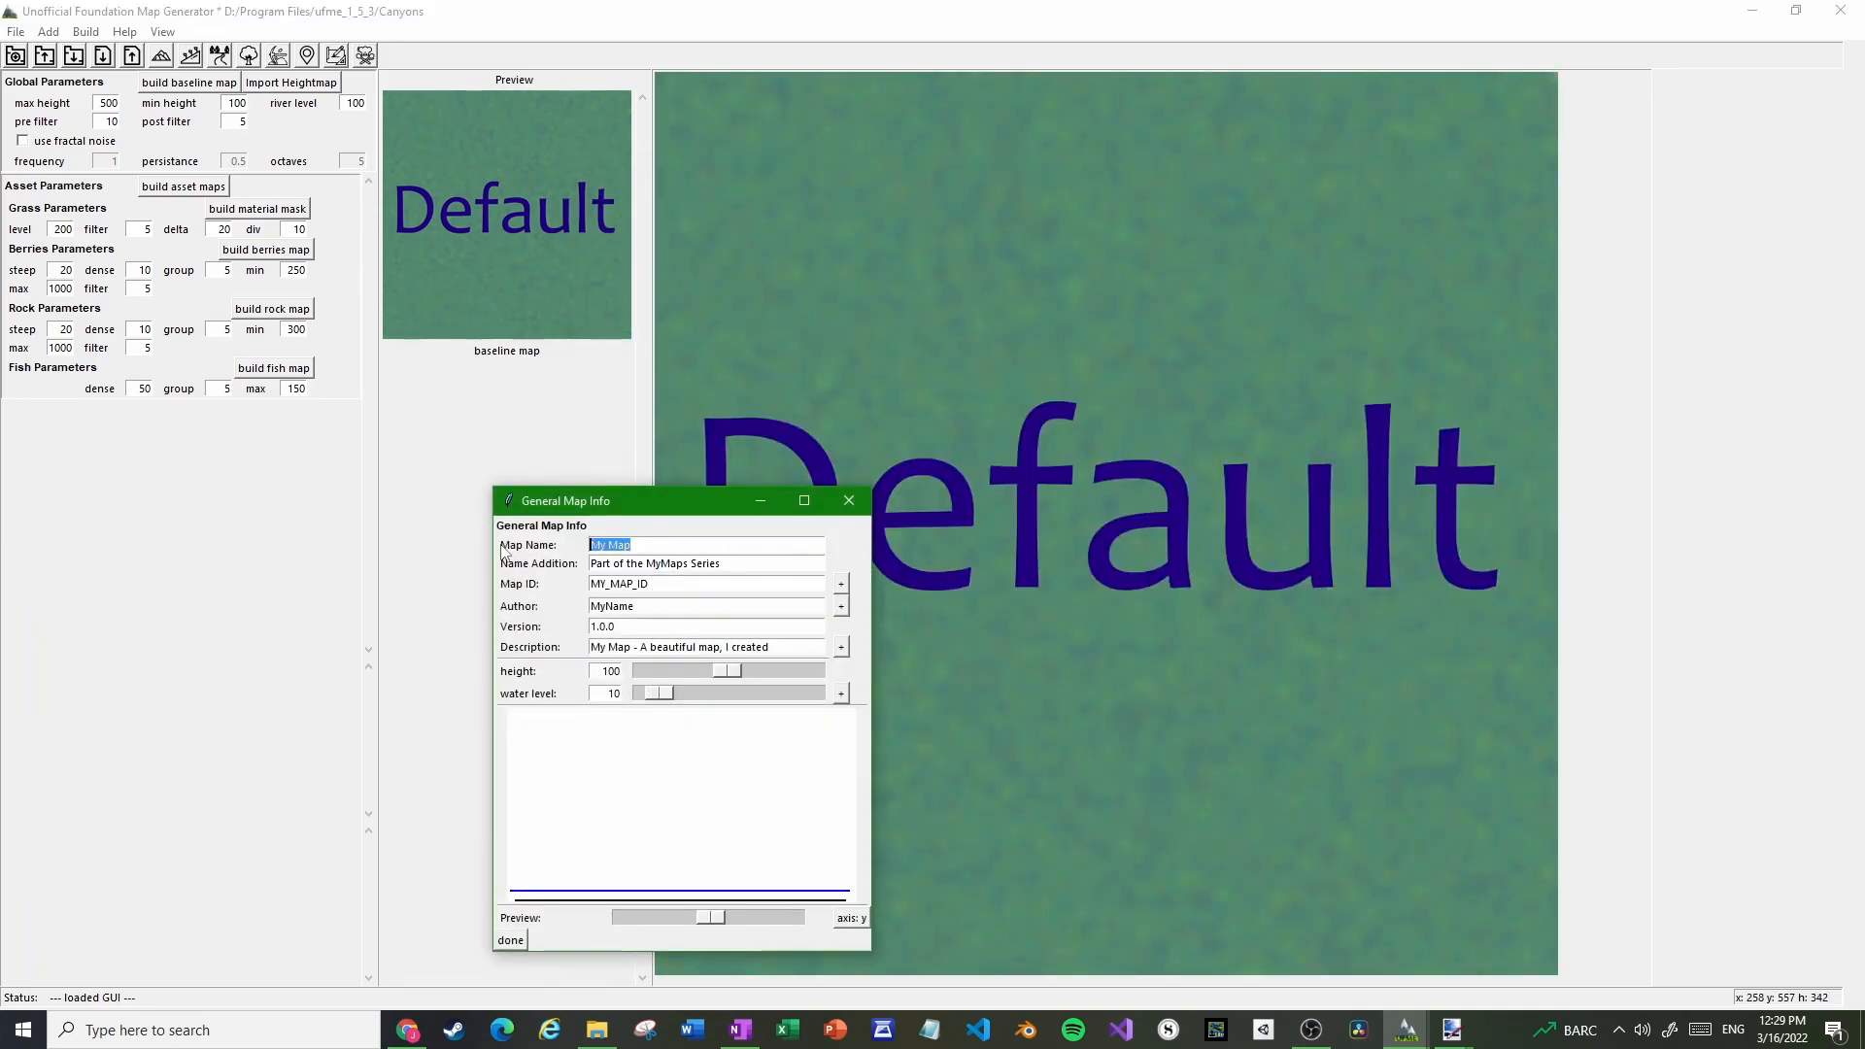
Set the map name to Canyons, enter the creator's map series as name addition, and set the map ID to MAP_CANYONS
type("Canyons")
key("Tab")
type("Batyushki's Maps")
key("Tab")
type("MA")
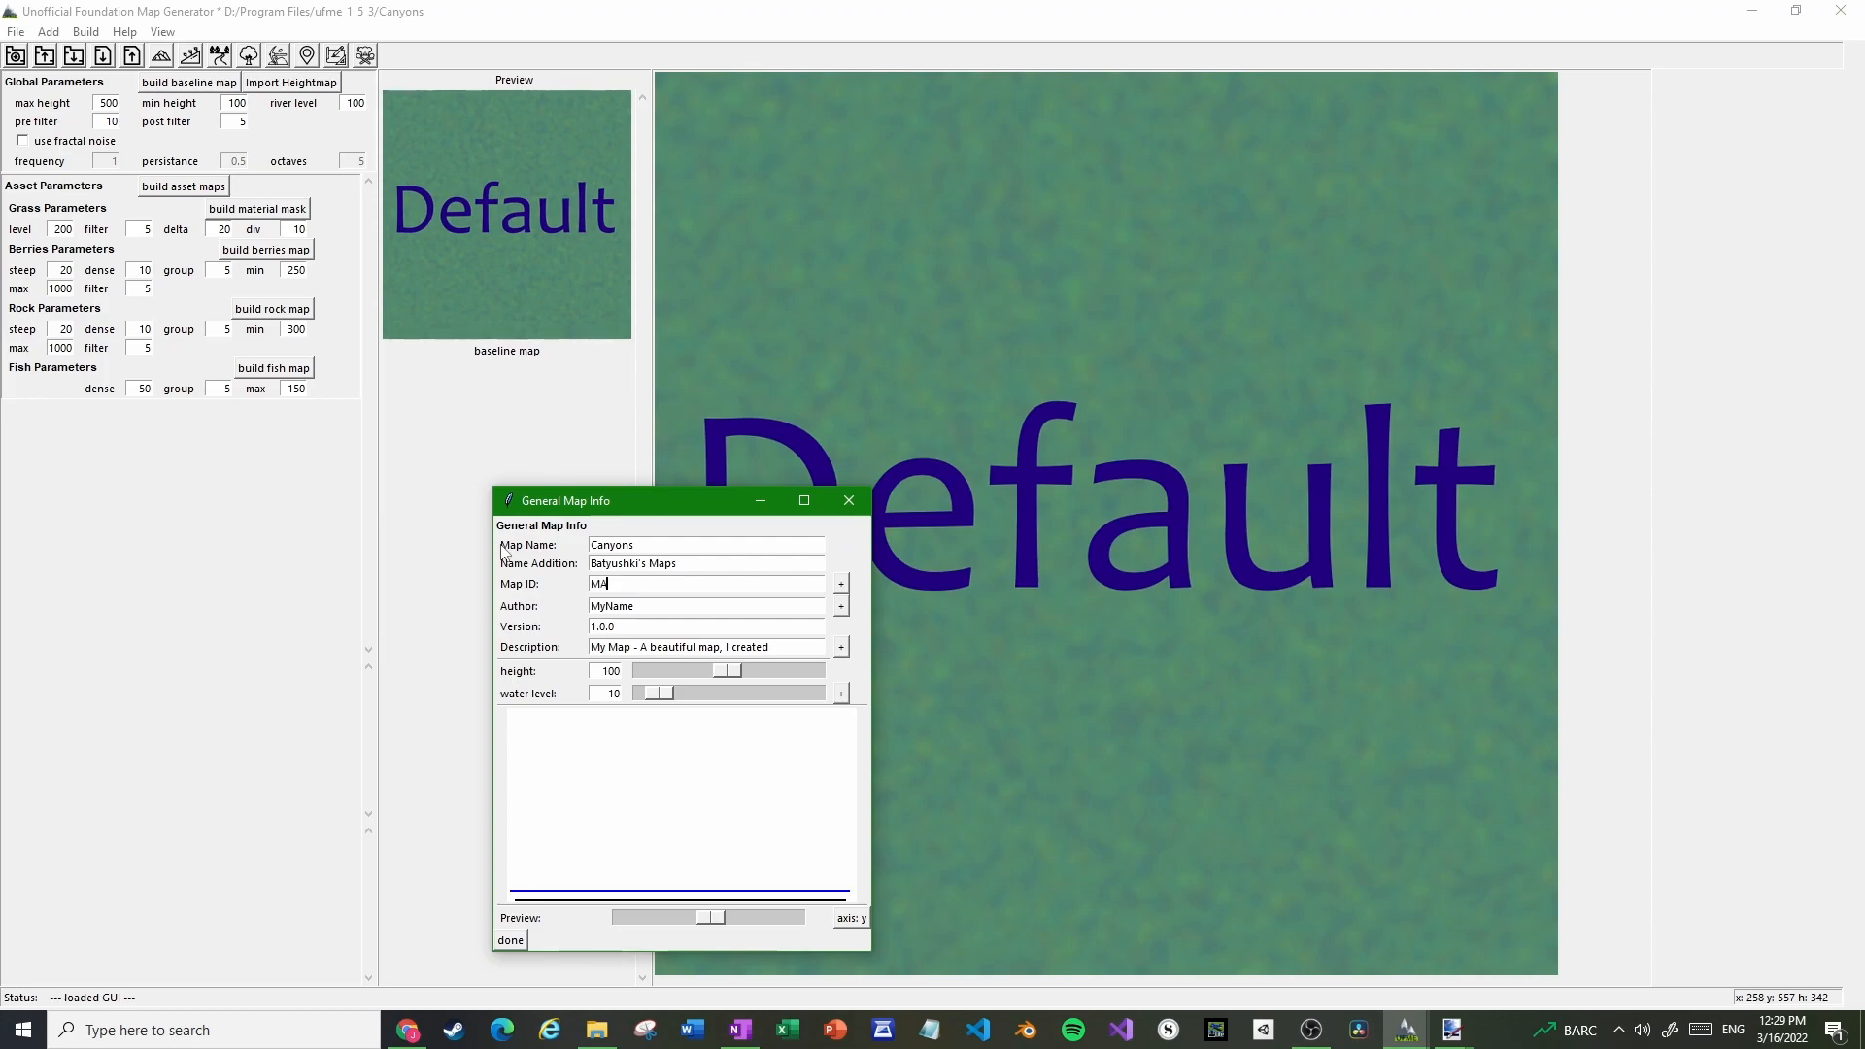
type("P_CANYONS")
Enter the author's name and set the map version to 1.1.0
key("Tab")
type("Batyushk")
key("Tab")
key("Tab")
key("Tab")
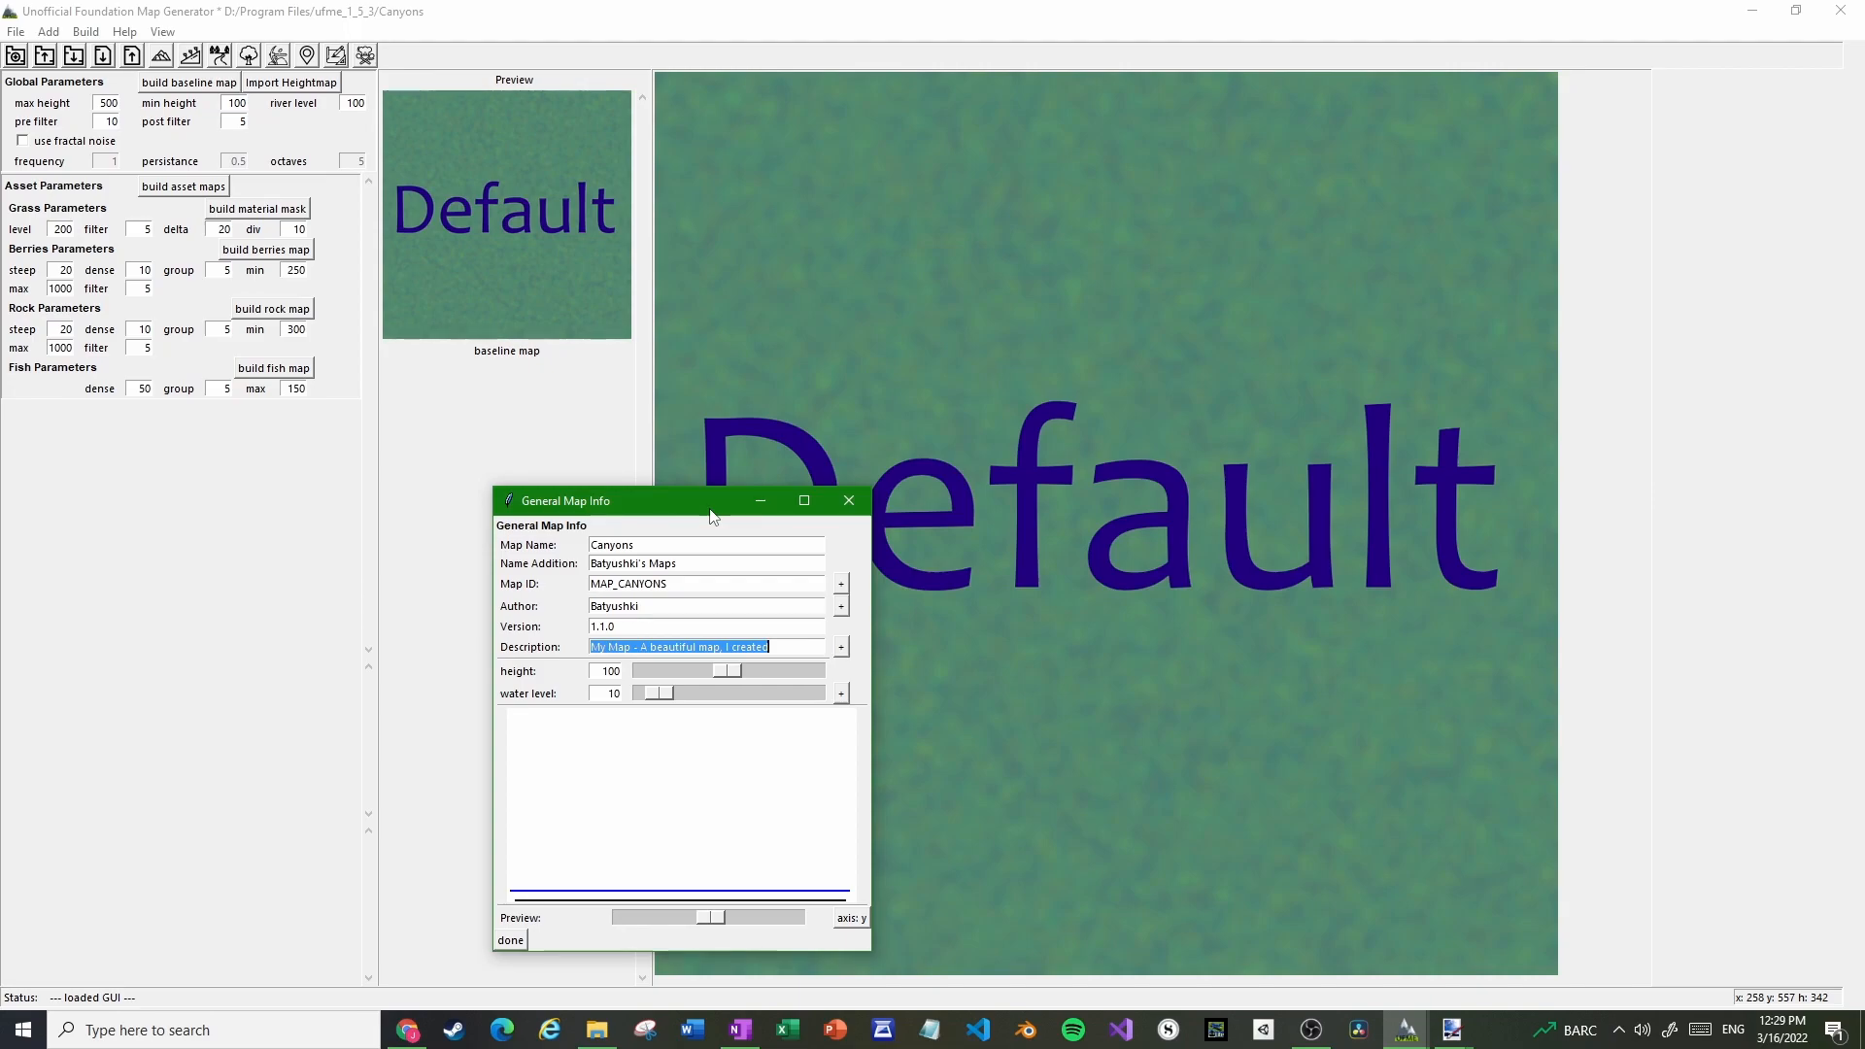
Replace the map description with "Description of Map" and finish the general map info
key("BackSpace")
type("Decs")
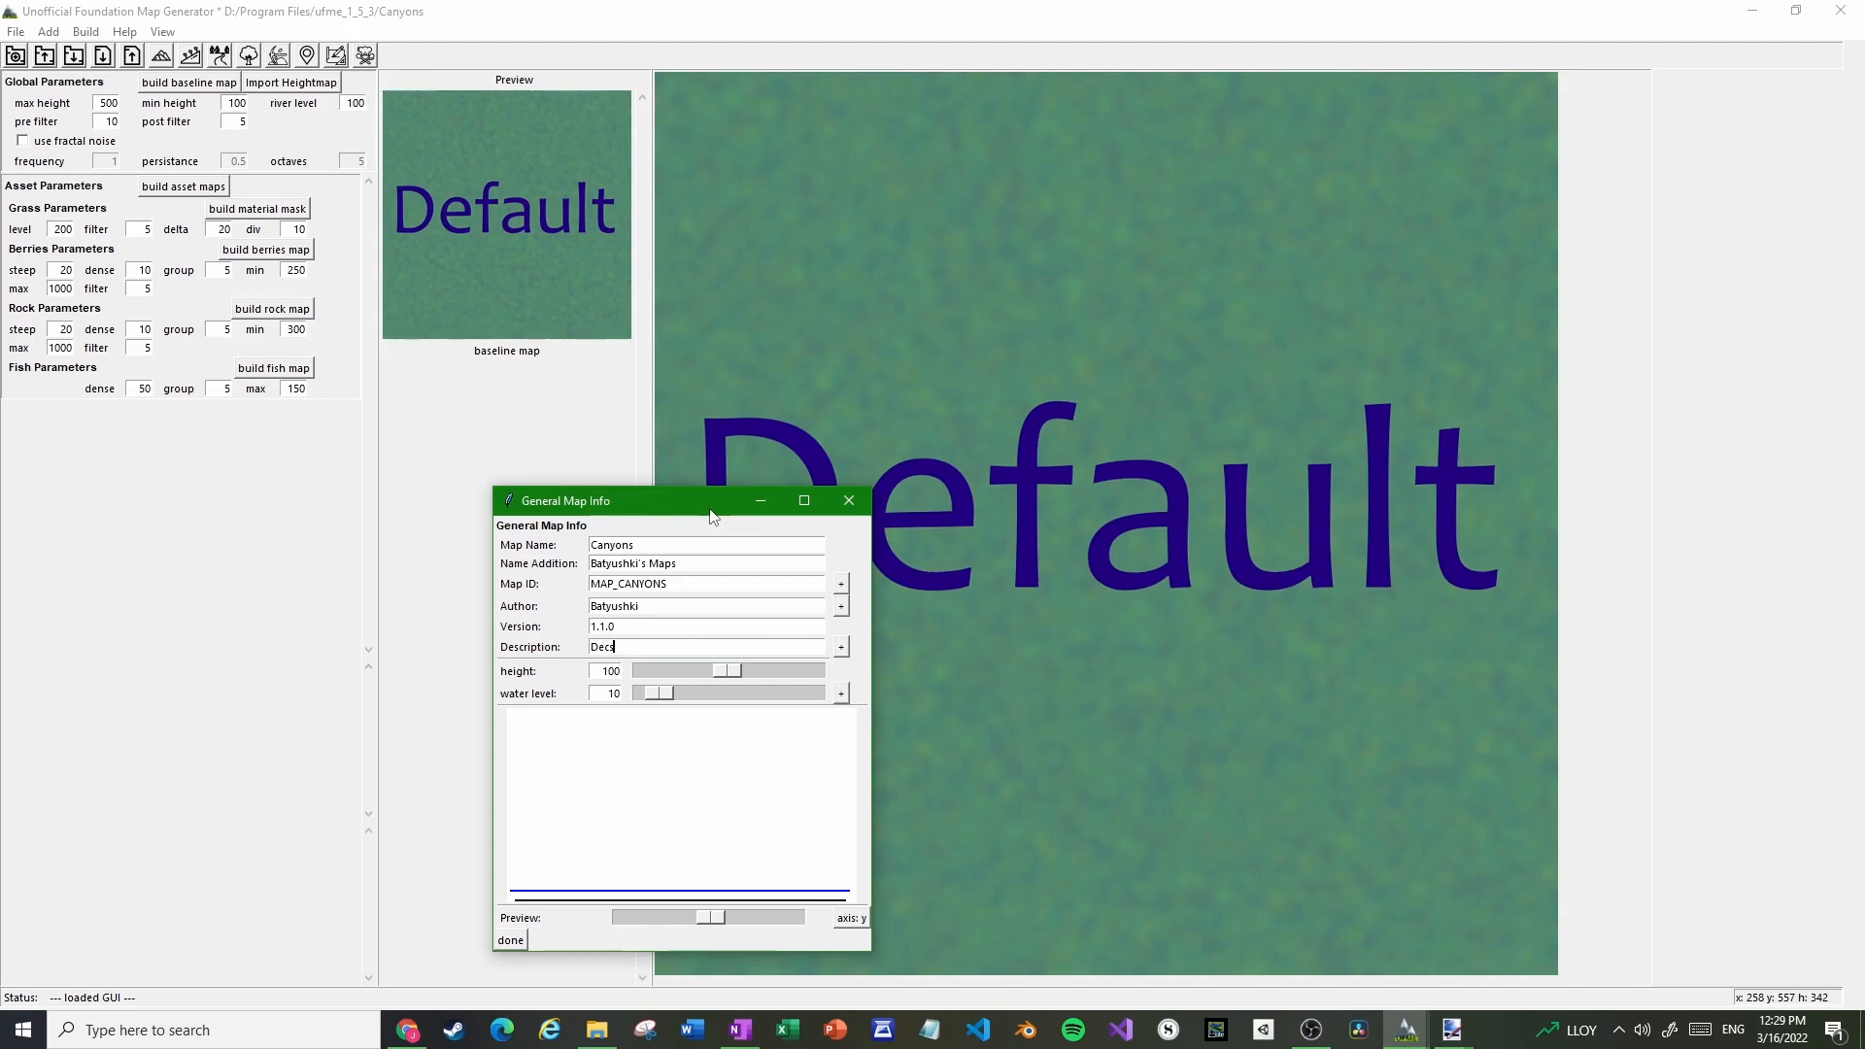
type("ription of Map")
left_click(511, 939)
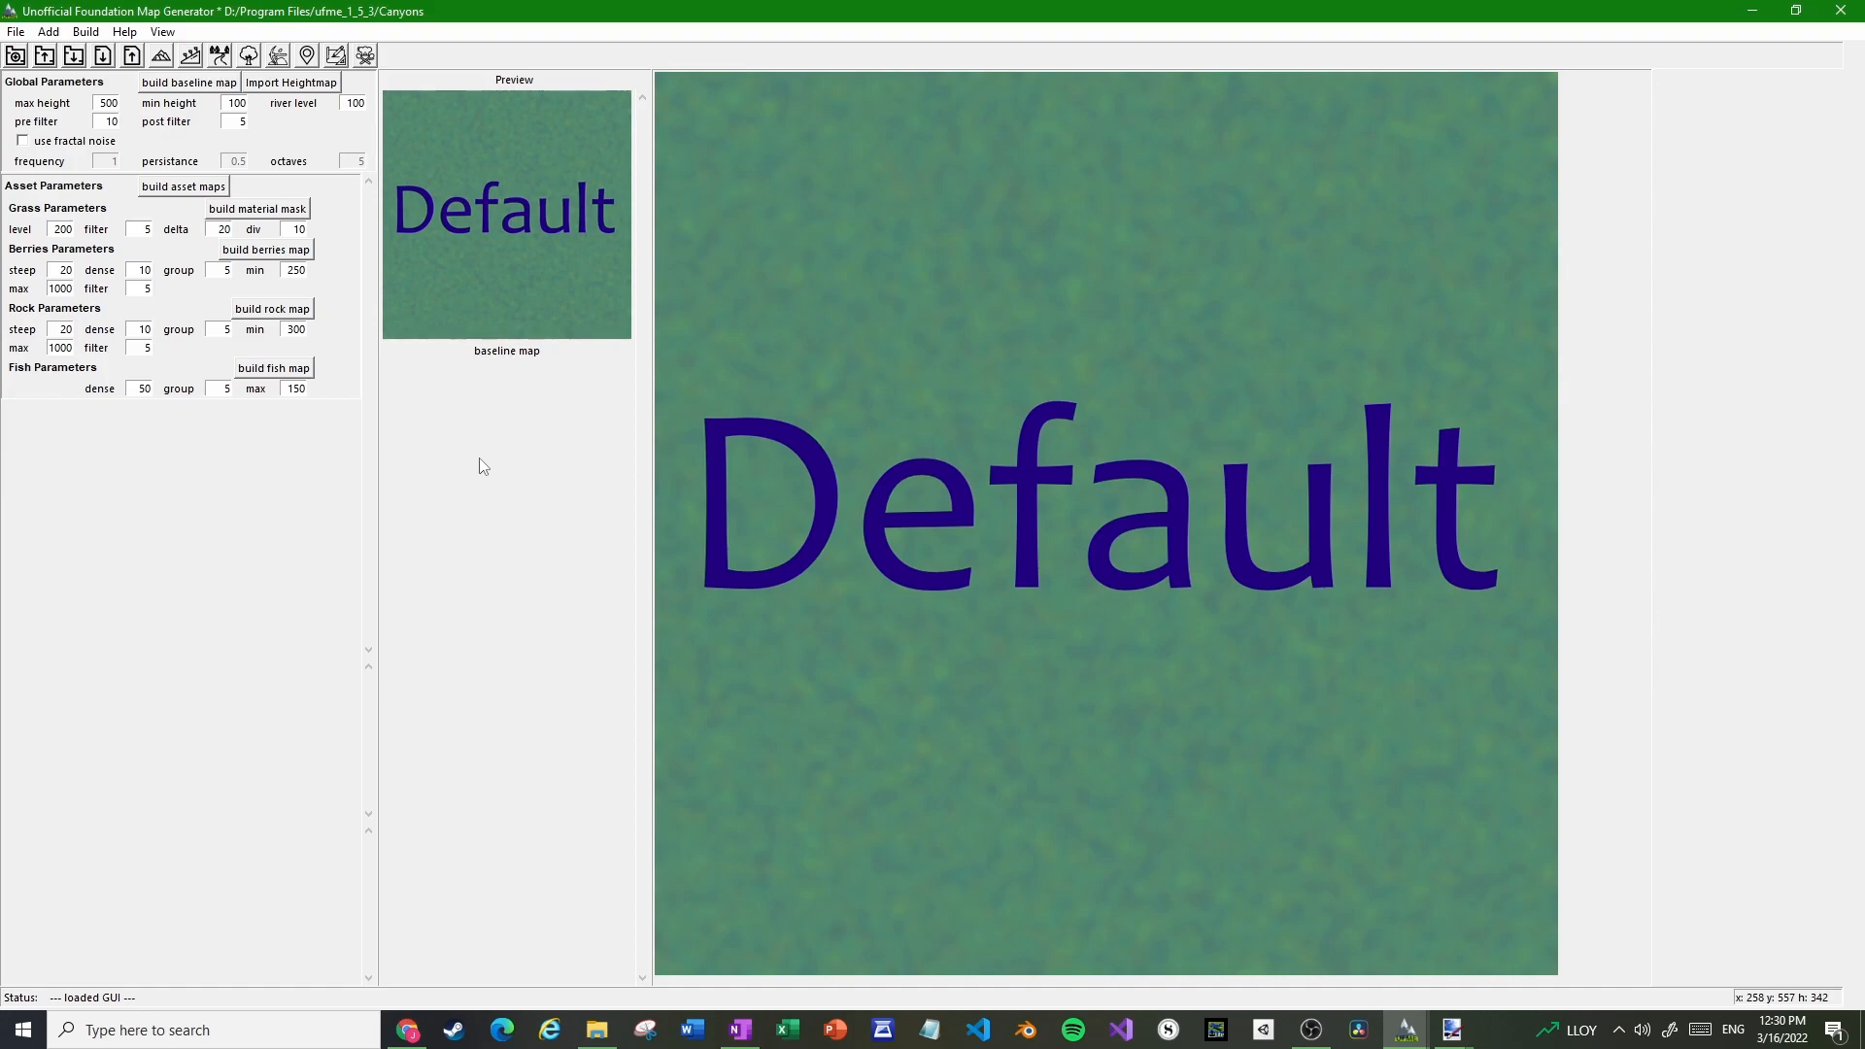
Import grandcanyonheightmap.png from the Downloads folder as the heightmap and build the combined height map
left_click(303, 89)
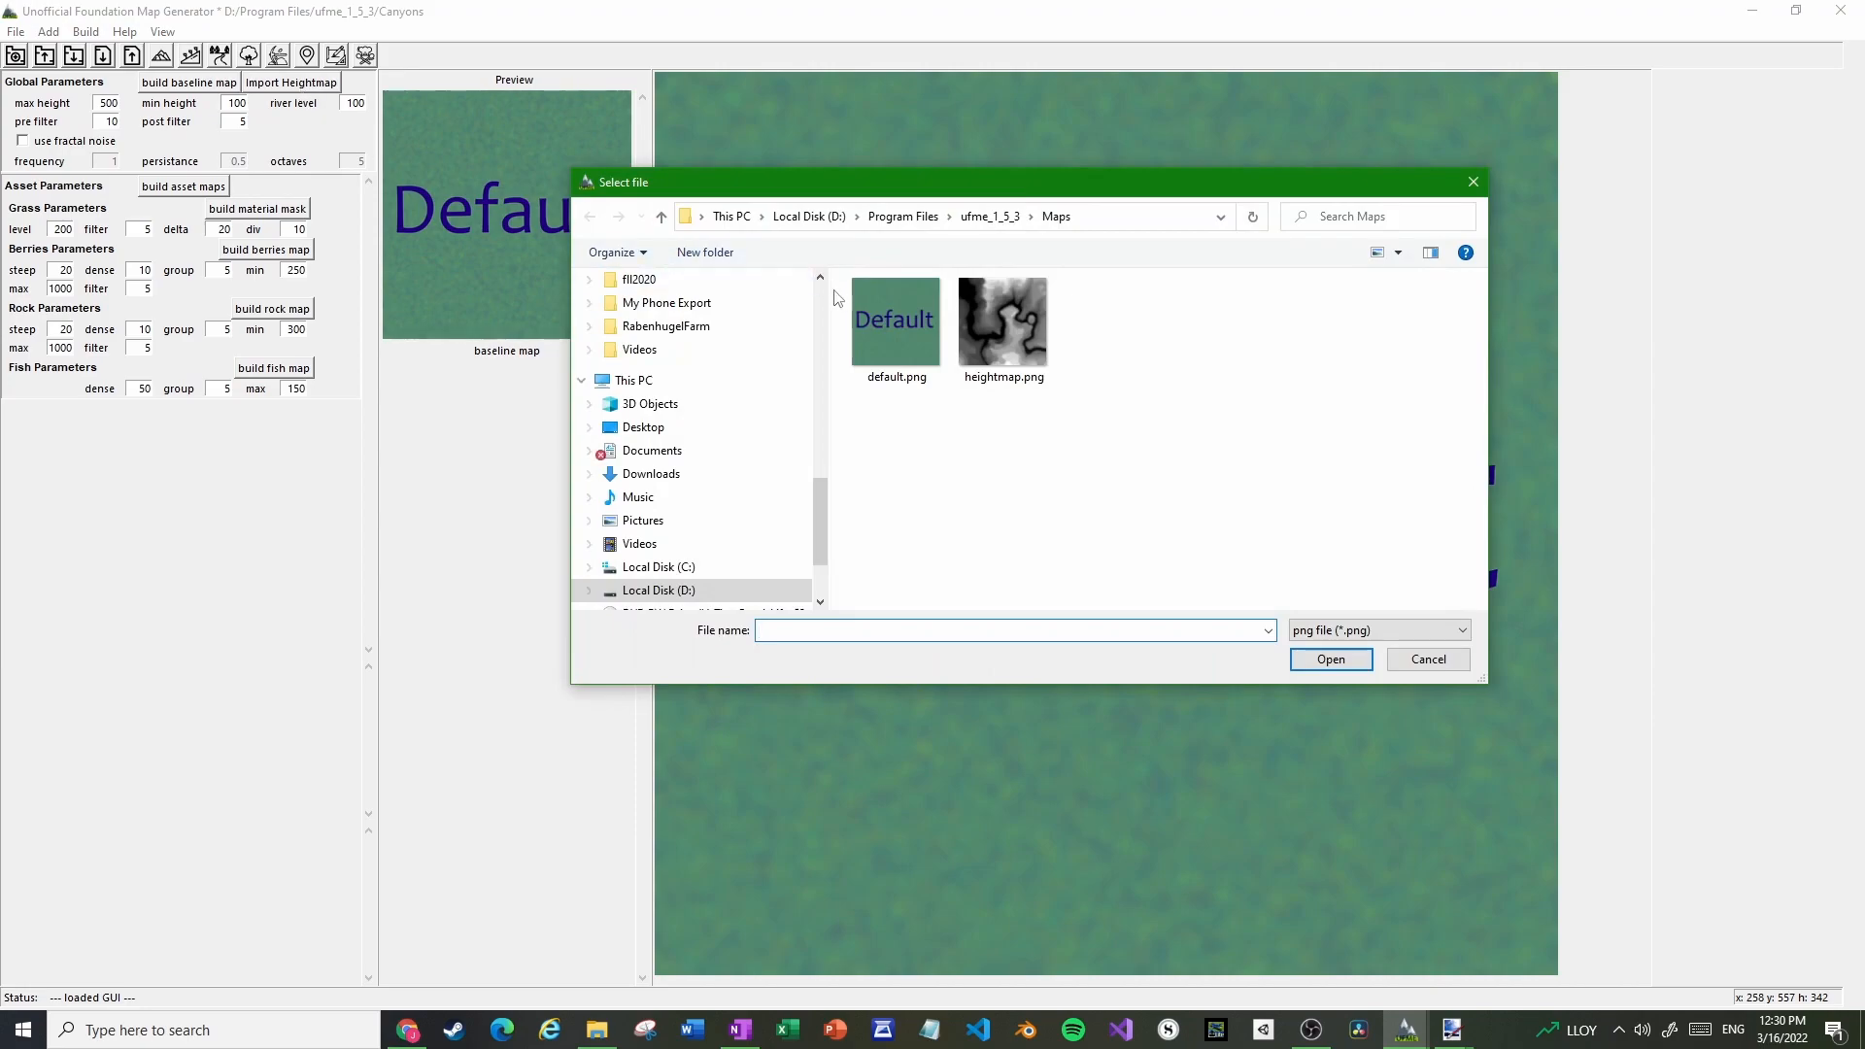
scroll(709, 328, "up", 5)
left_click(666, 387)
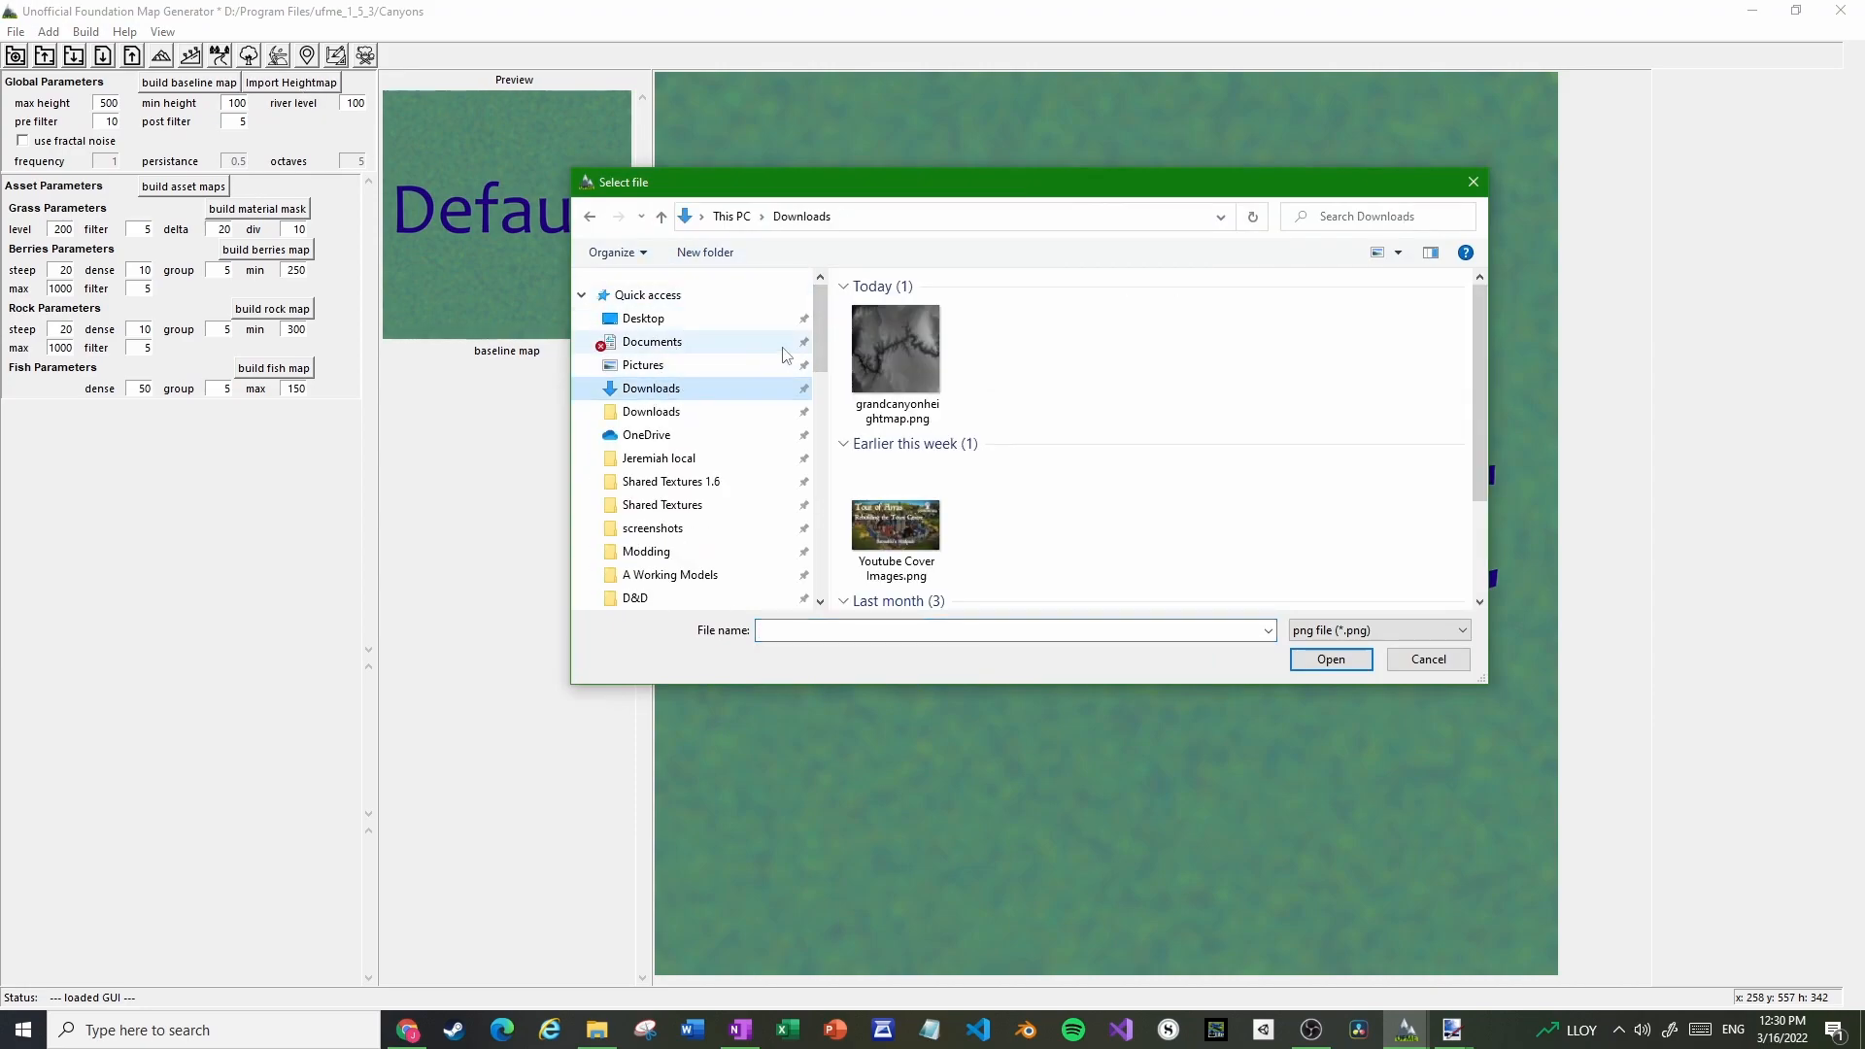
double_click(882, 346)
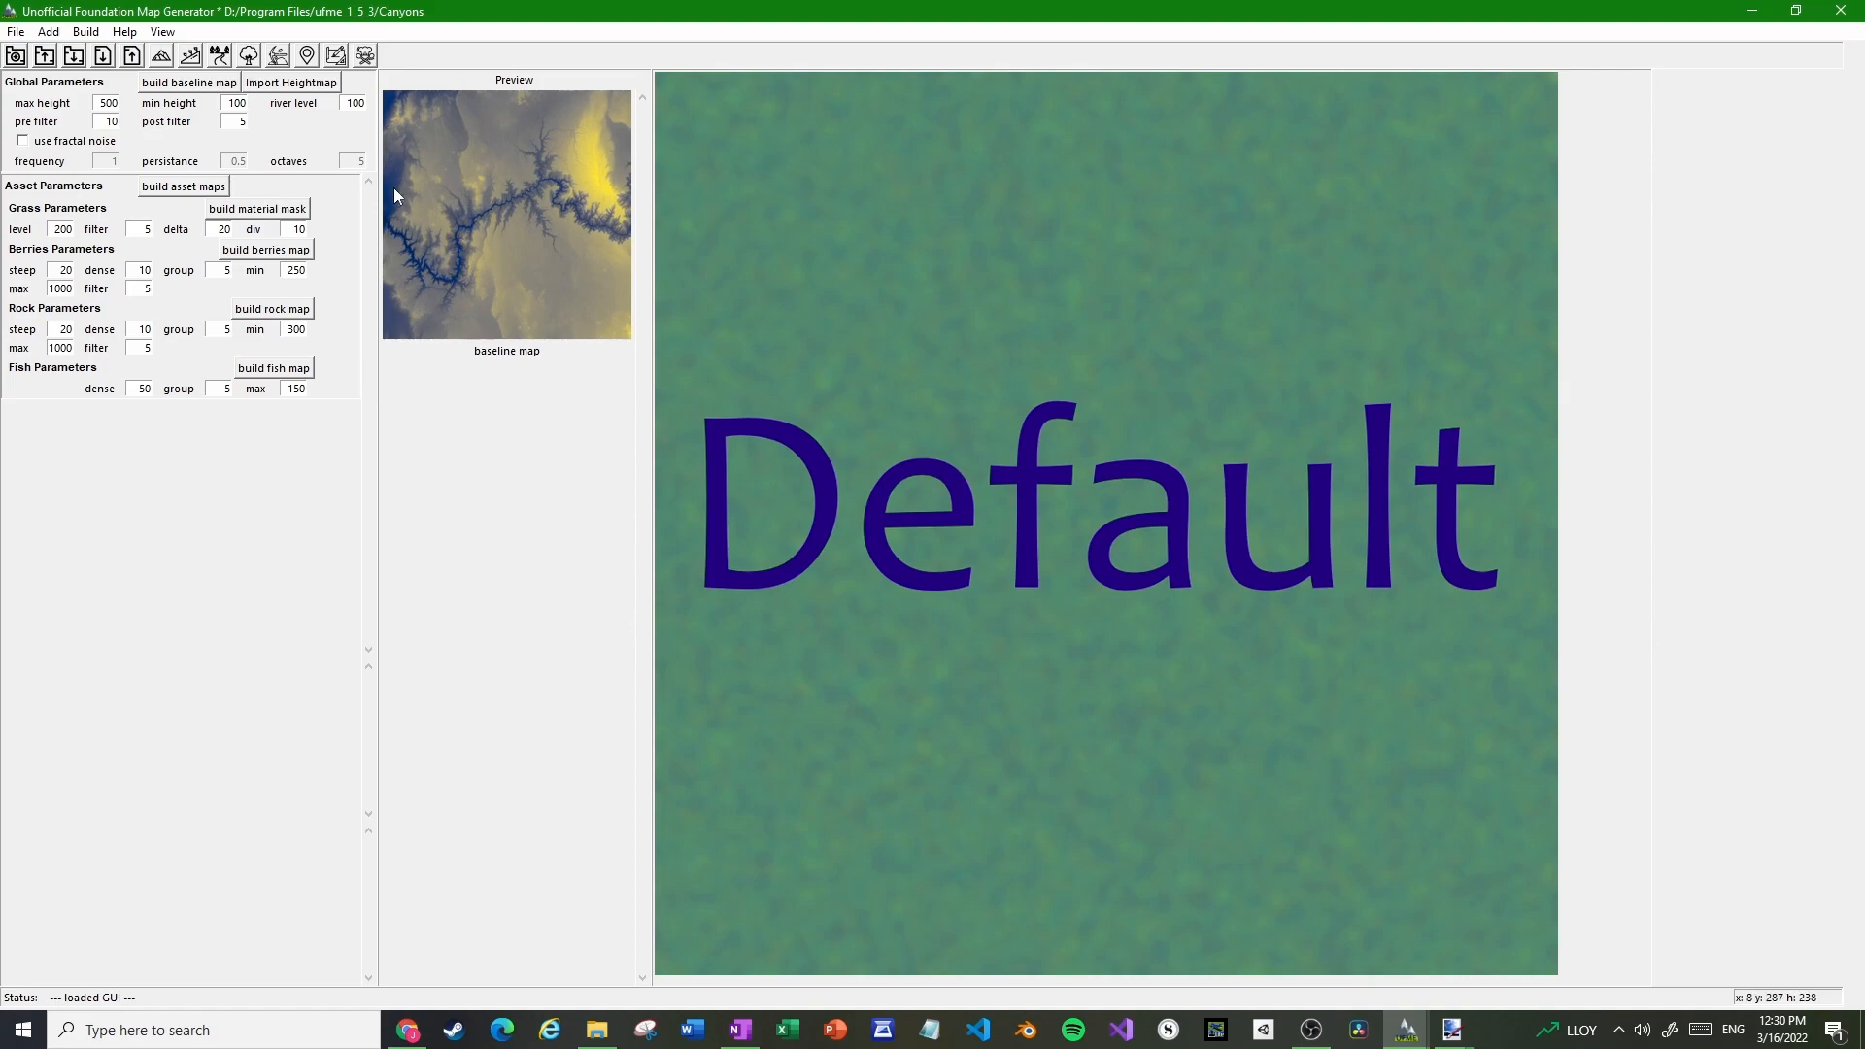
left_click(336, 59)
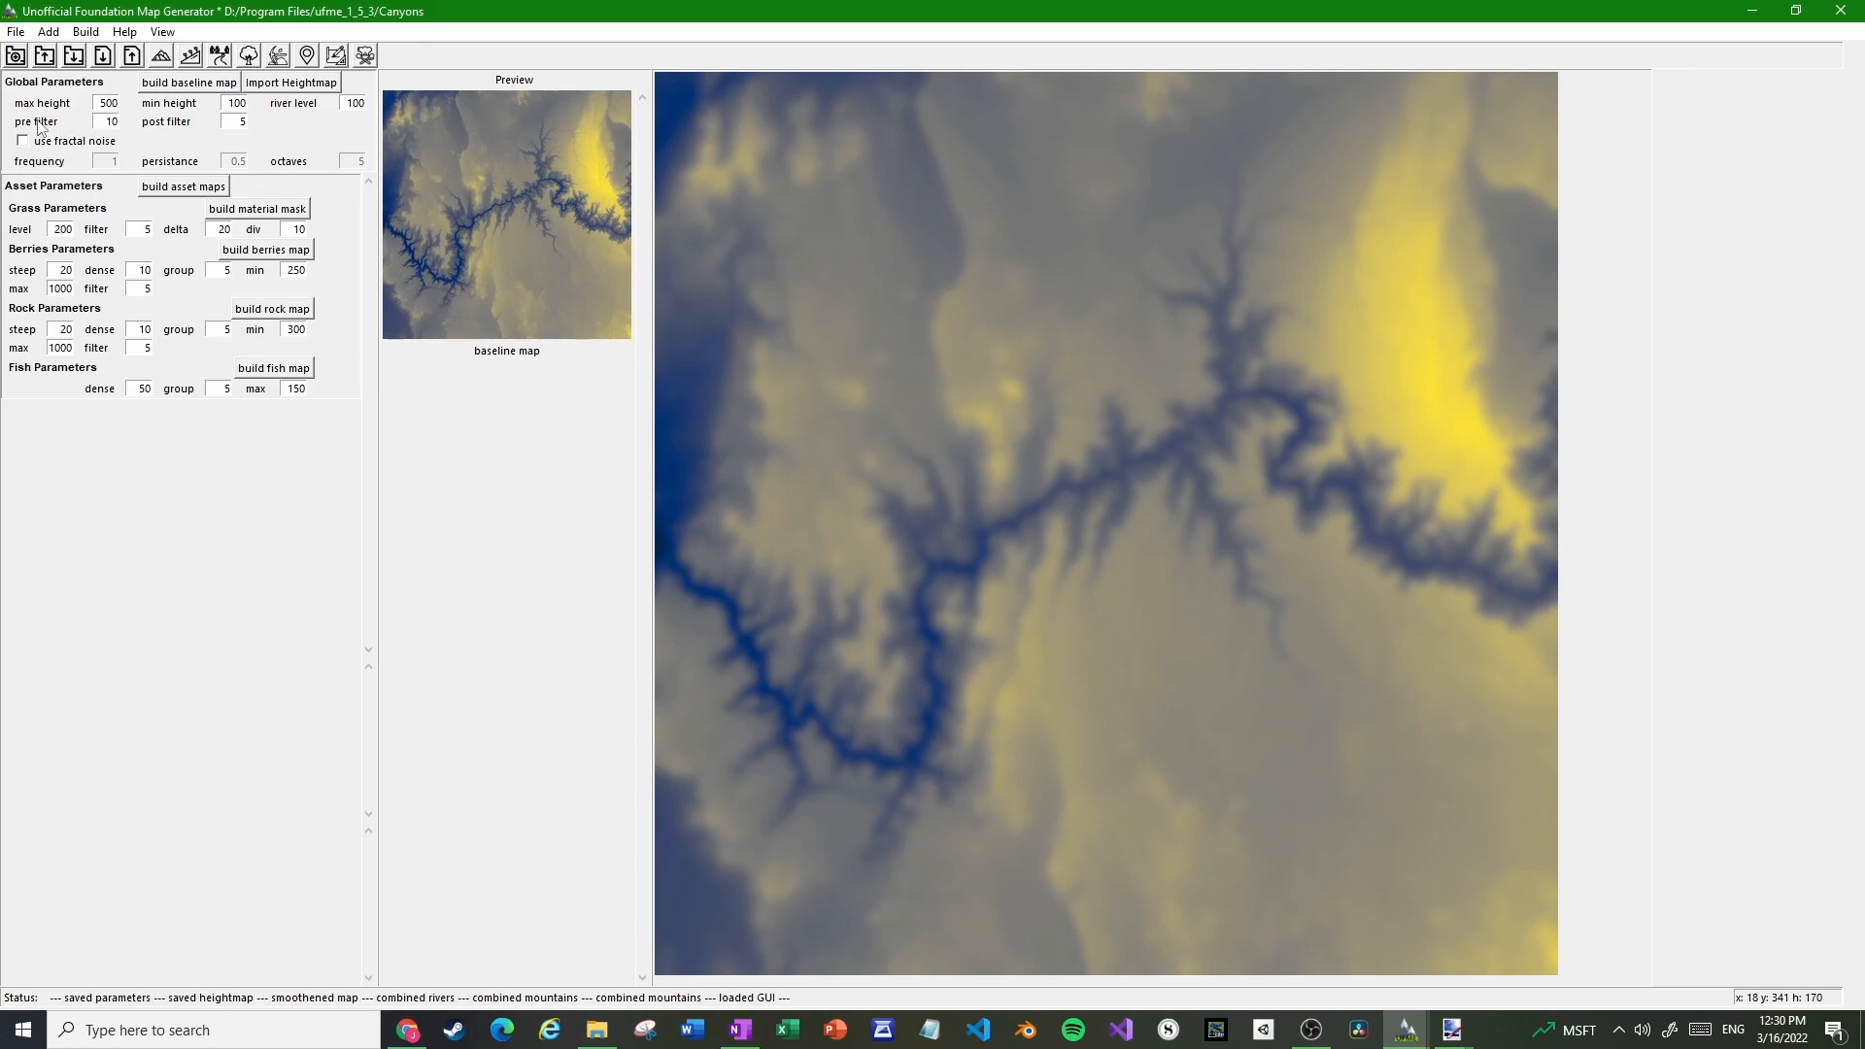
Set the global pre filter to 5 and post filter to 3, and rebuild the combined height map
double_click(105, 123)
type("5")
double_click(242, 121)
type("3")
left_click(337, 58)
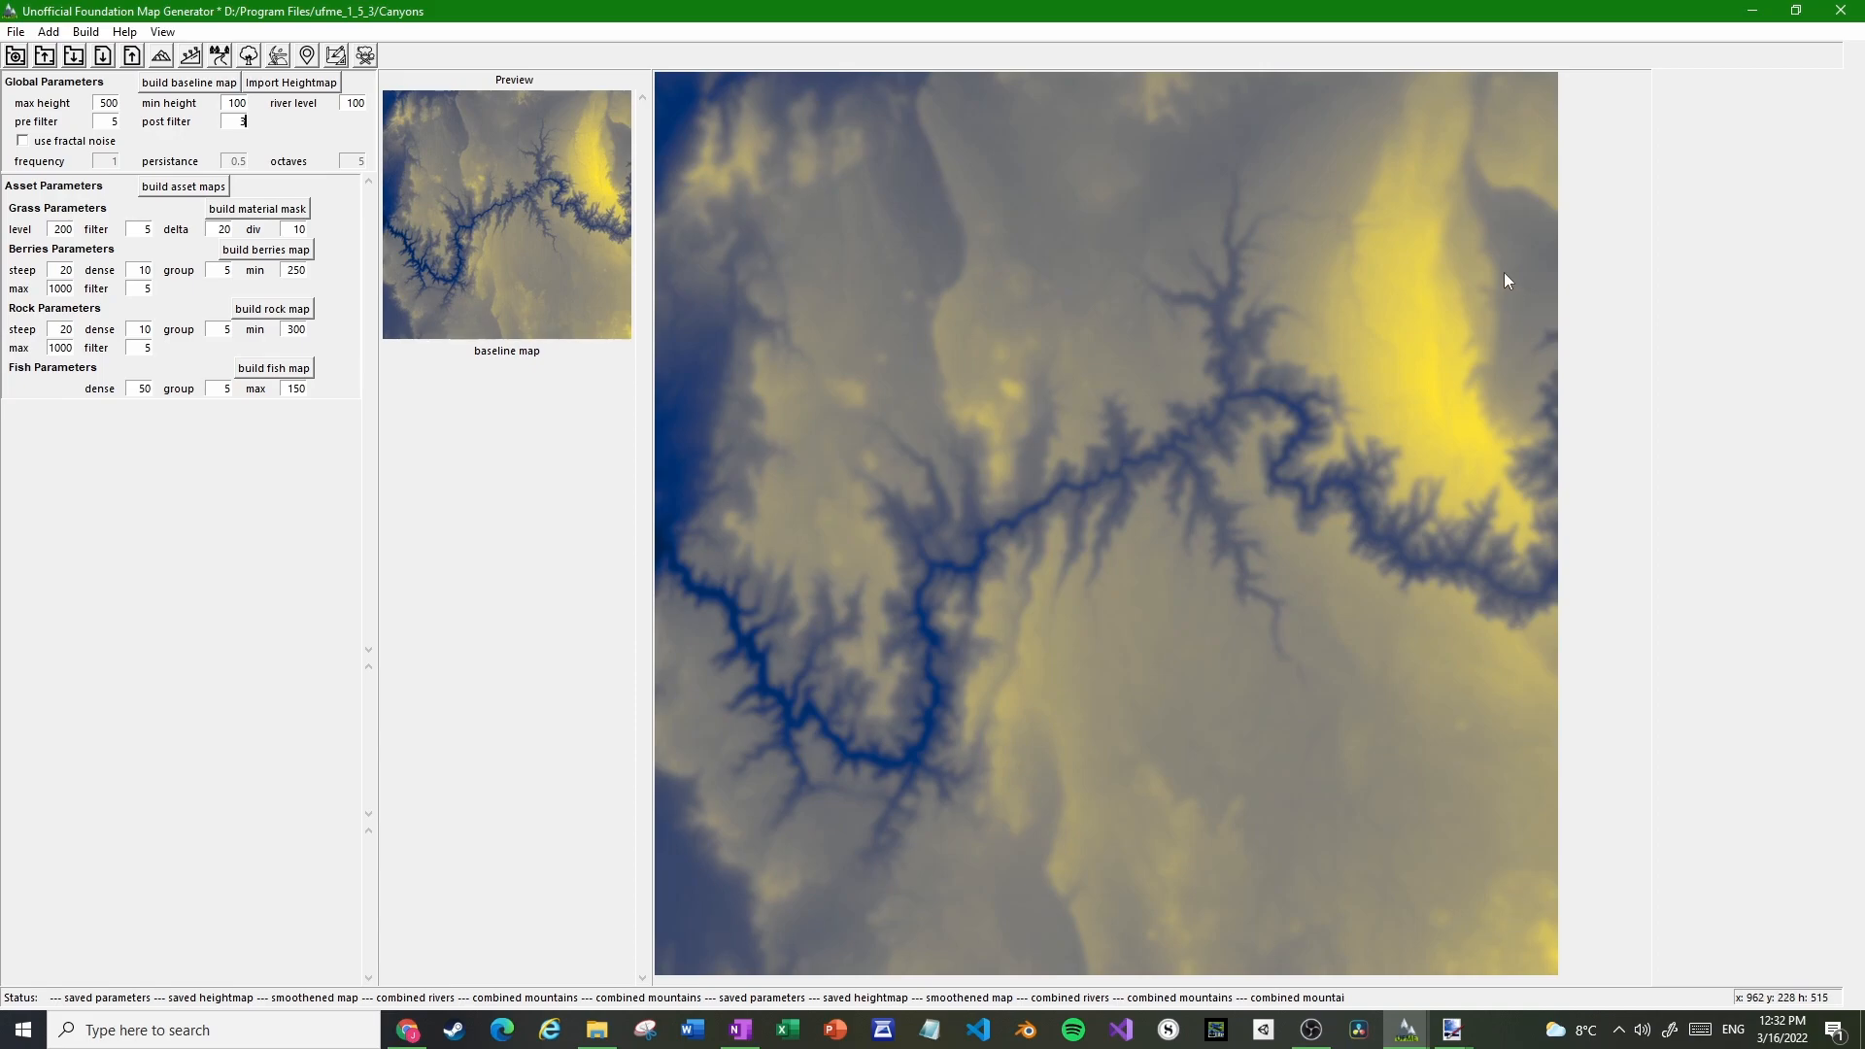
Build the material mask, raising the grass level through 250 to 325 and rebuilding the mask
left_click(260, 218)
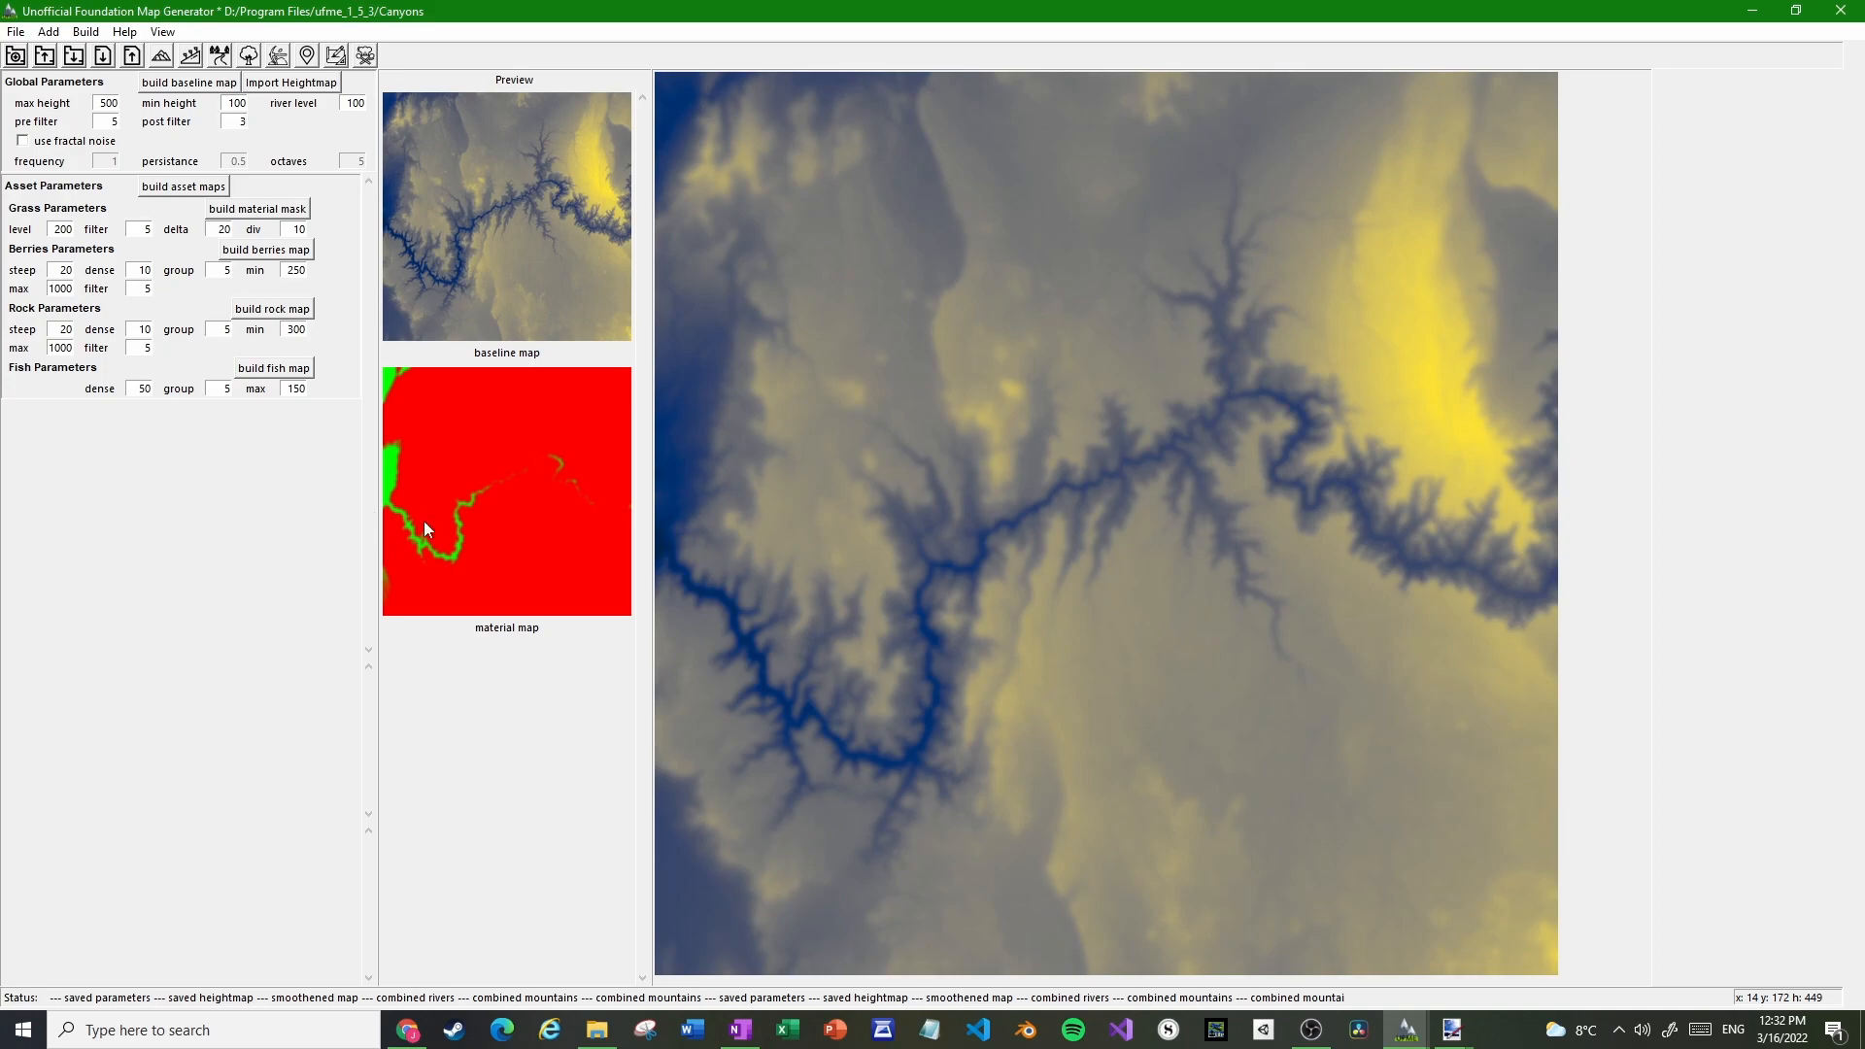
double_click(58, 226)
type("250")
left_click(256, 215)
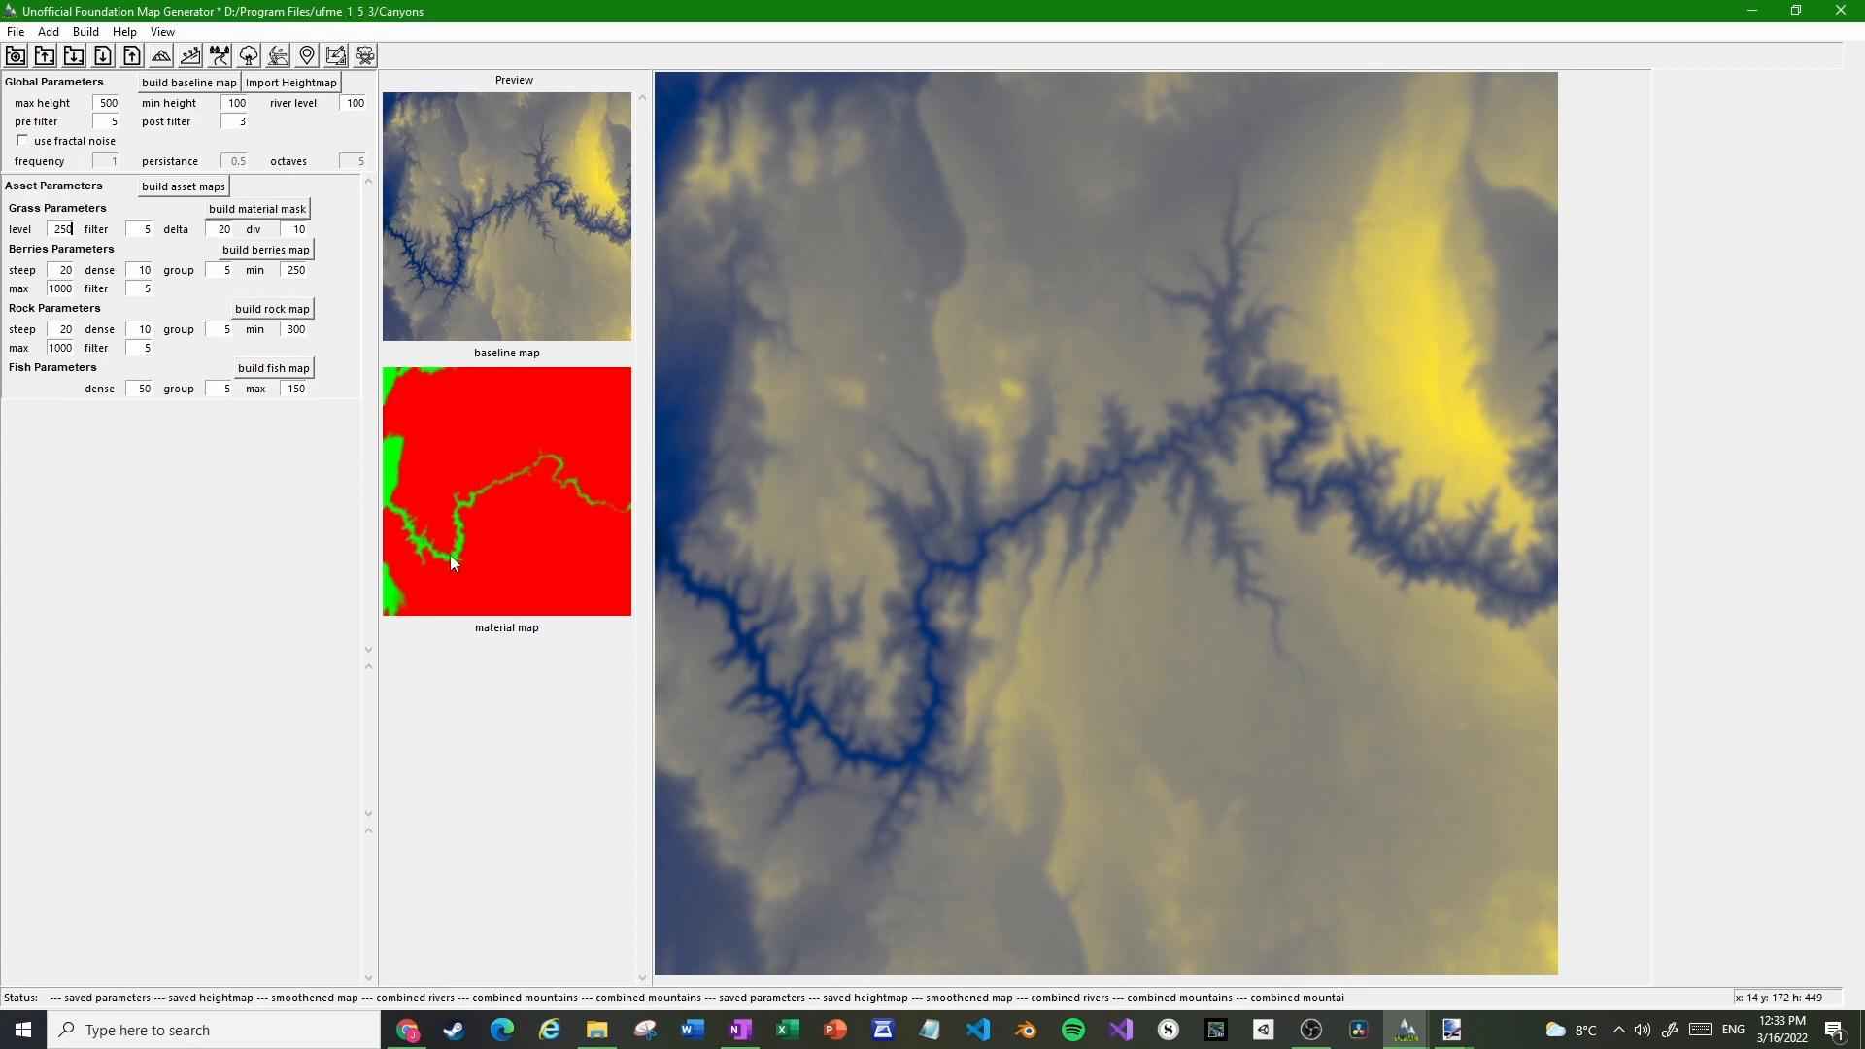
key("ctrl+a")
type("300")
left_click(258, 210)
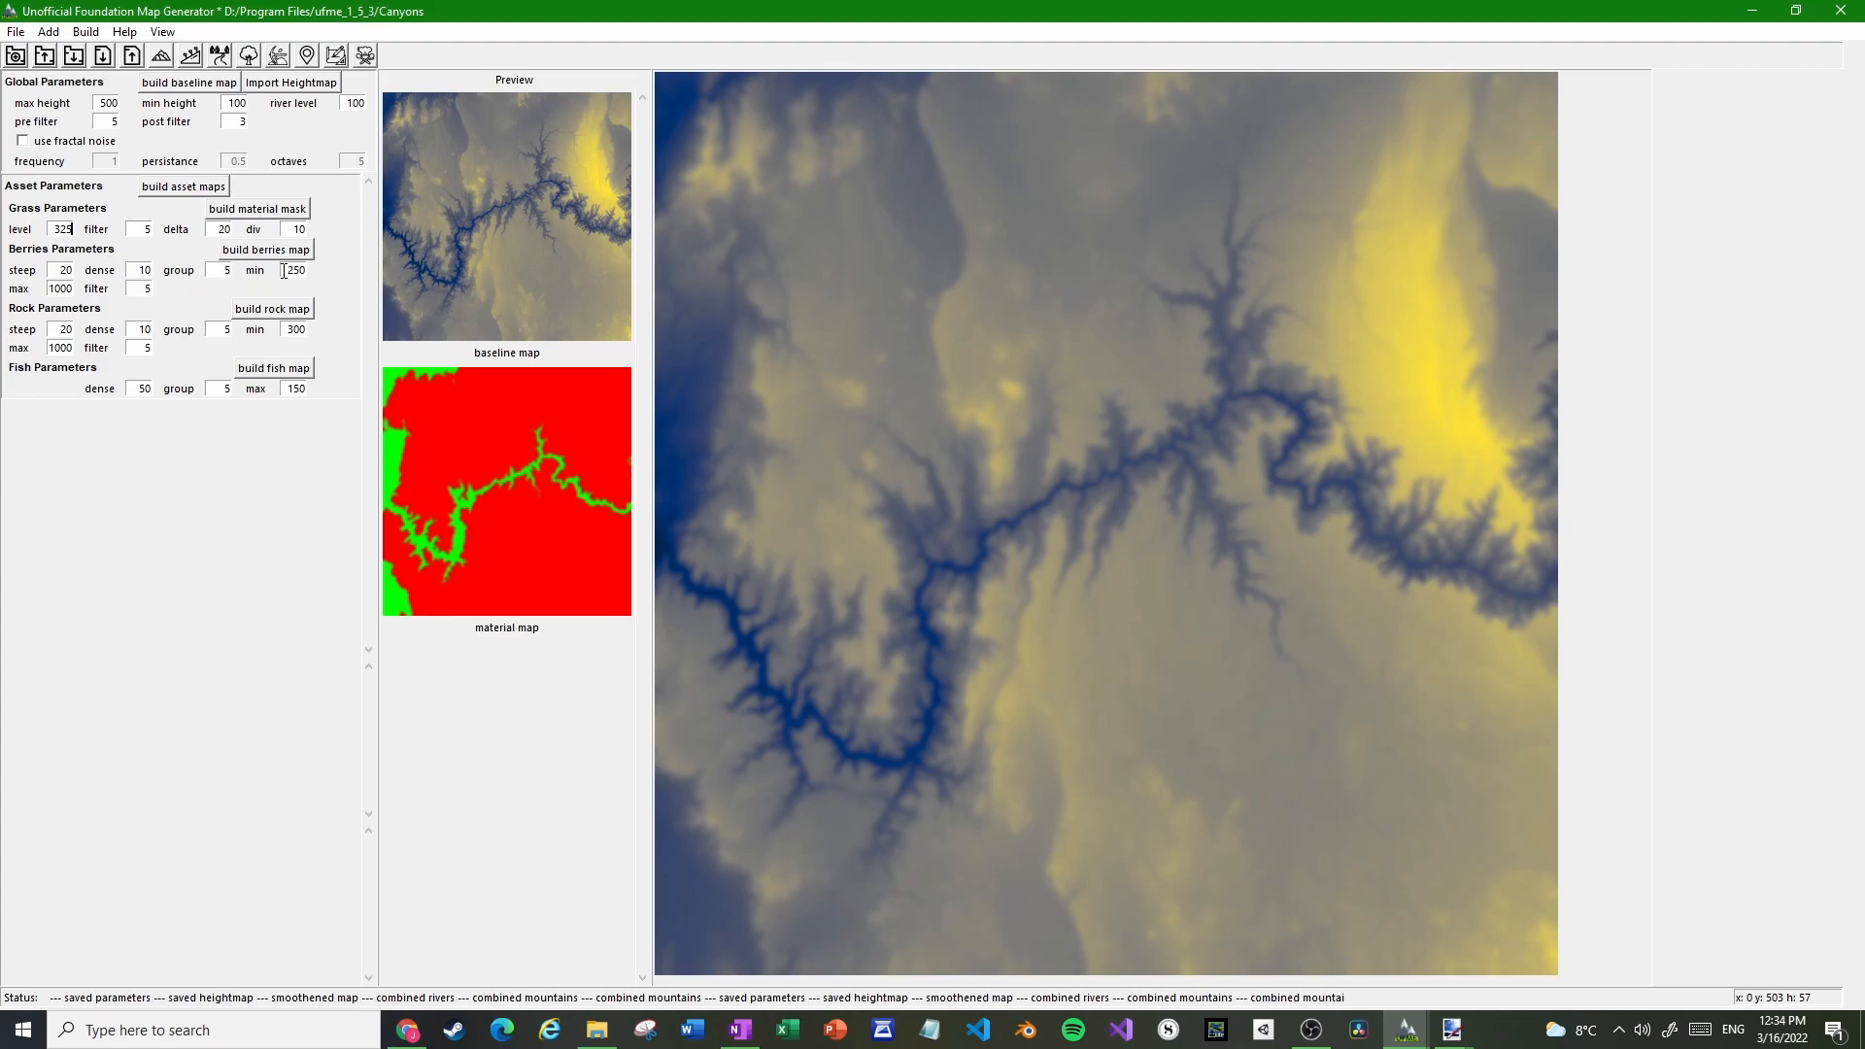
Set the berries minimum height to 340 and maximum to 500, and build the berries map
double_click(287, 270)
double_click(52, 285)
double_click(61, 270)
left_click(296, 270)
double_click(295, 270)
type("340")
key("Tab")
type("500")
left_click(299, 251)
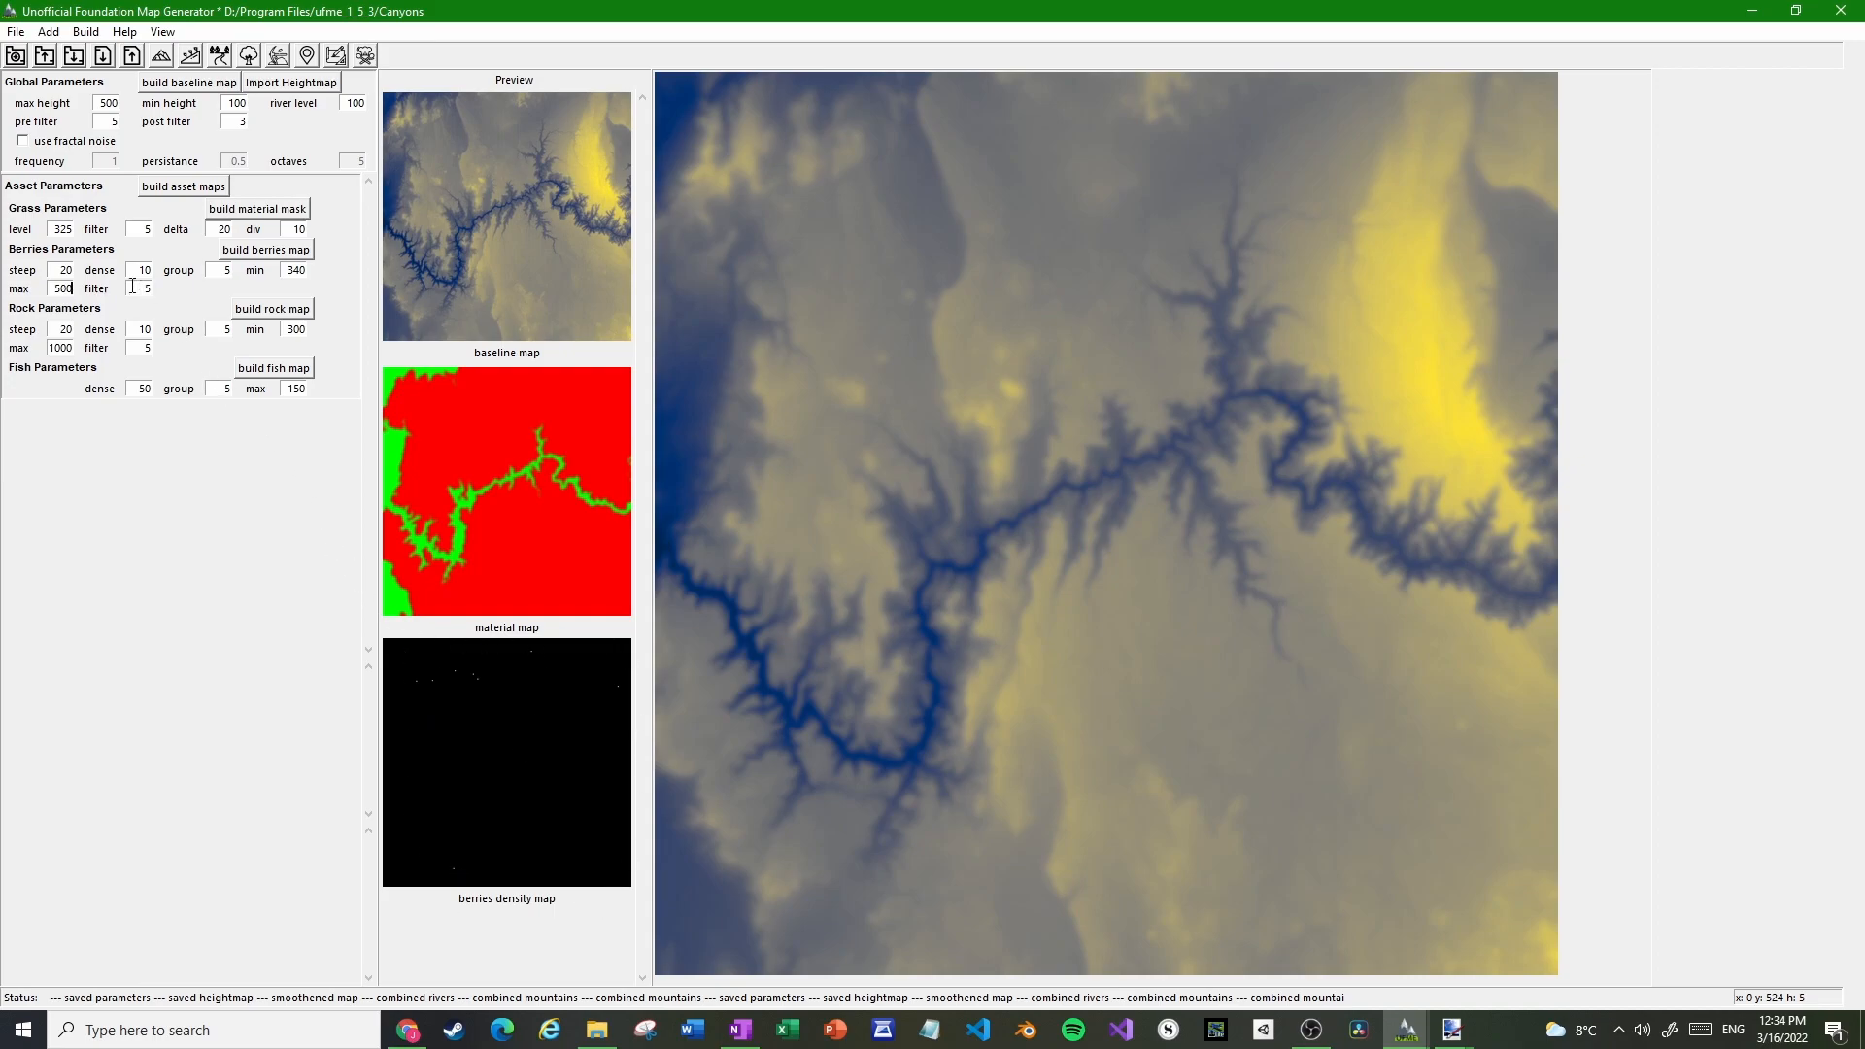
Set the berries maximum height to 1000 and steepness to 30, rebuilding the berries map
left_click_drag(283, 270, 350, 270)
key("Tab")
type("1000")
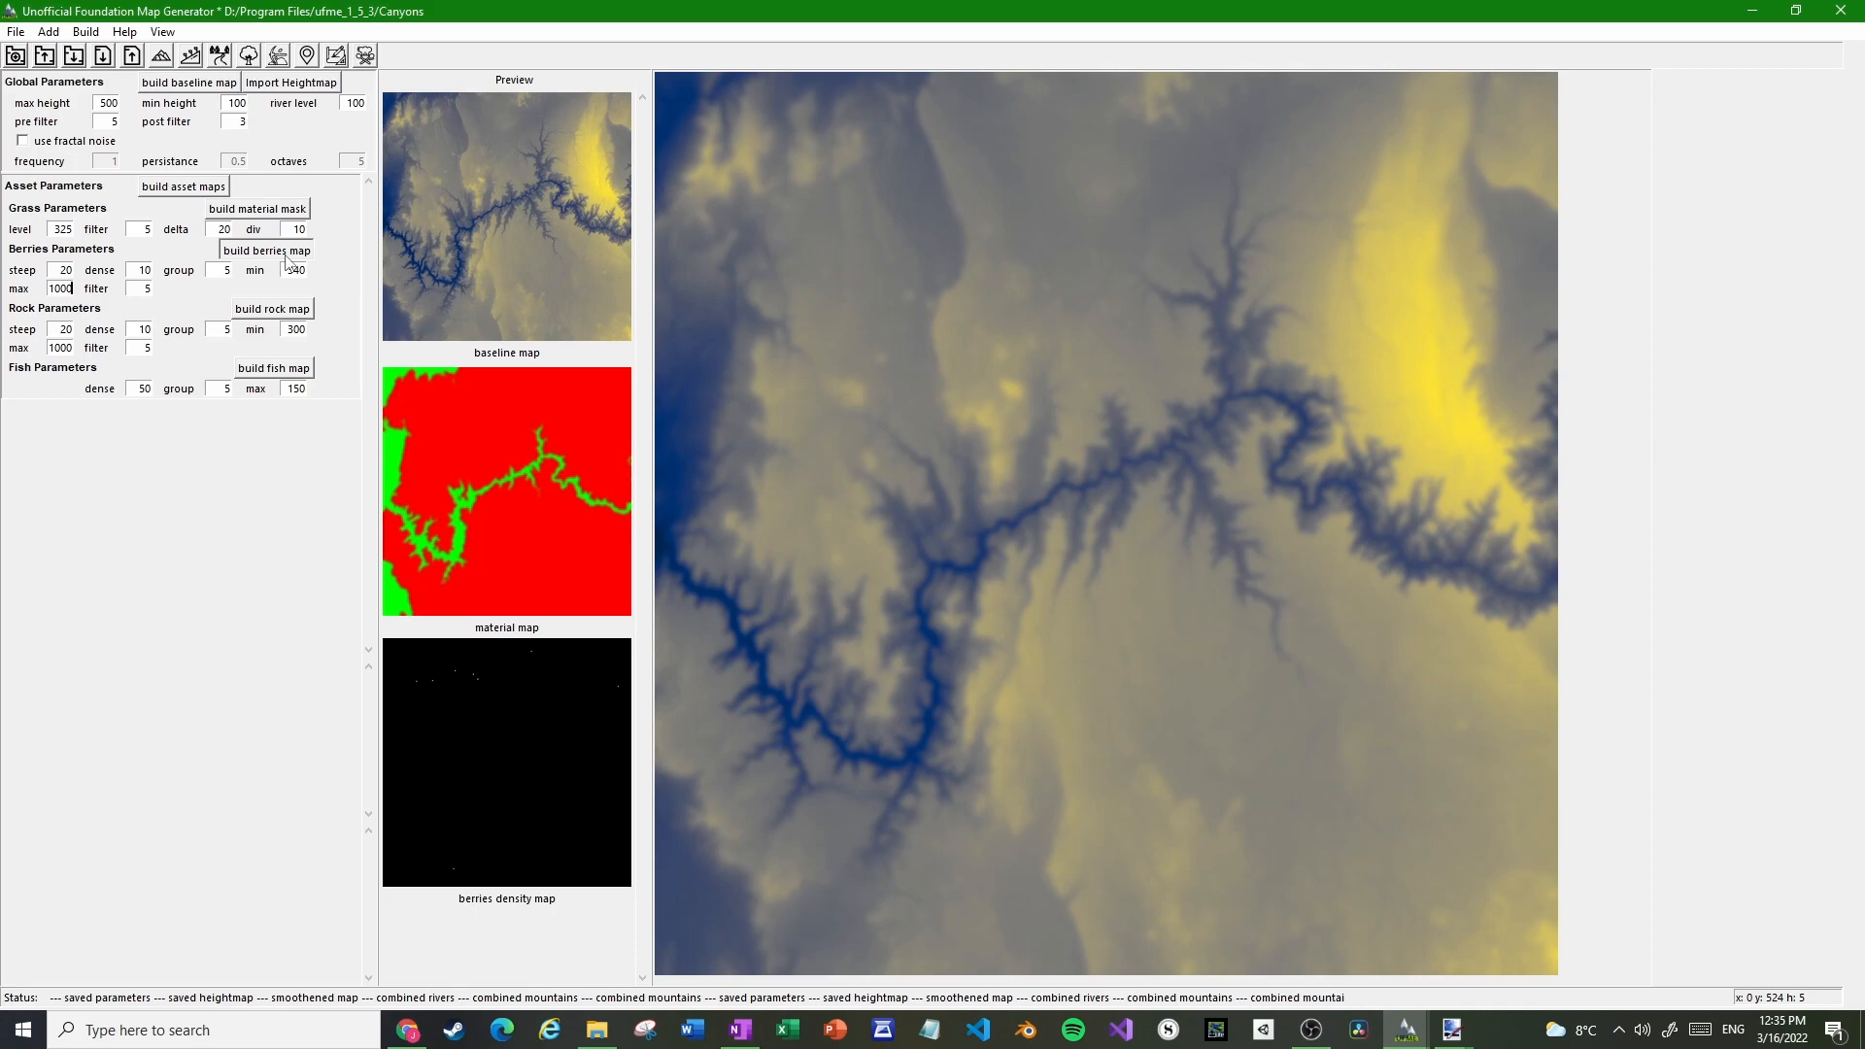
left_click(286, 257)
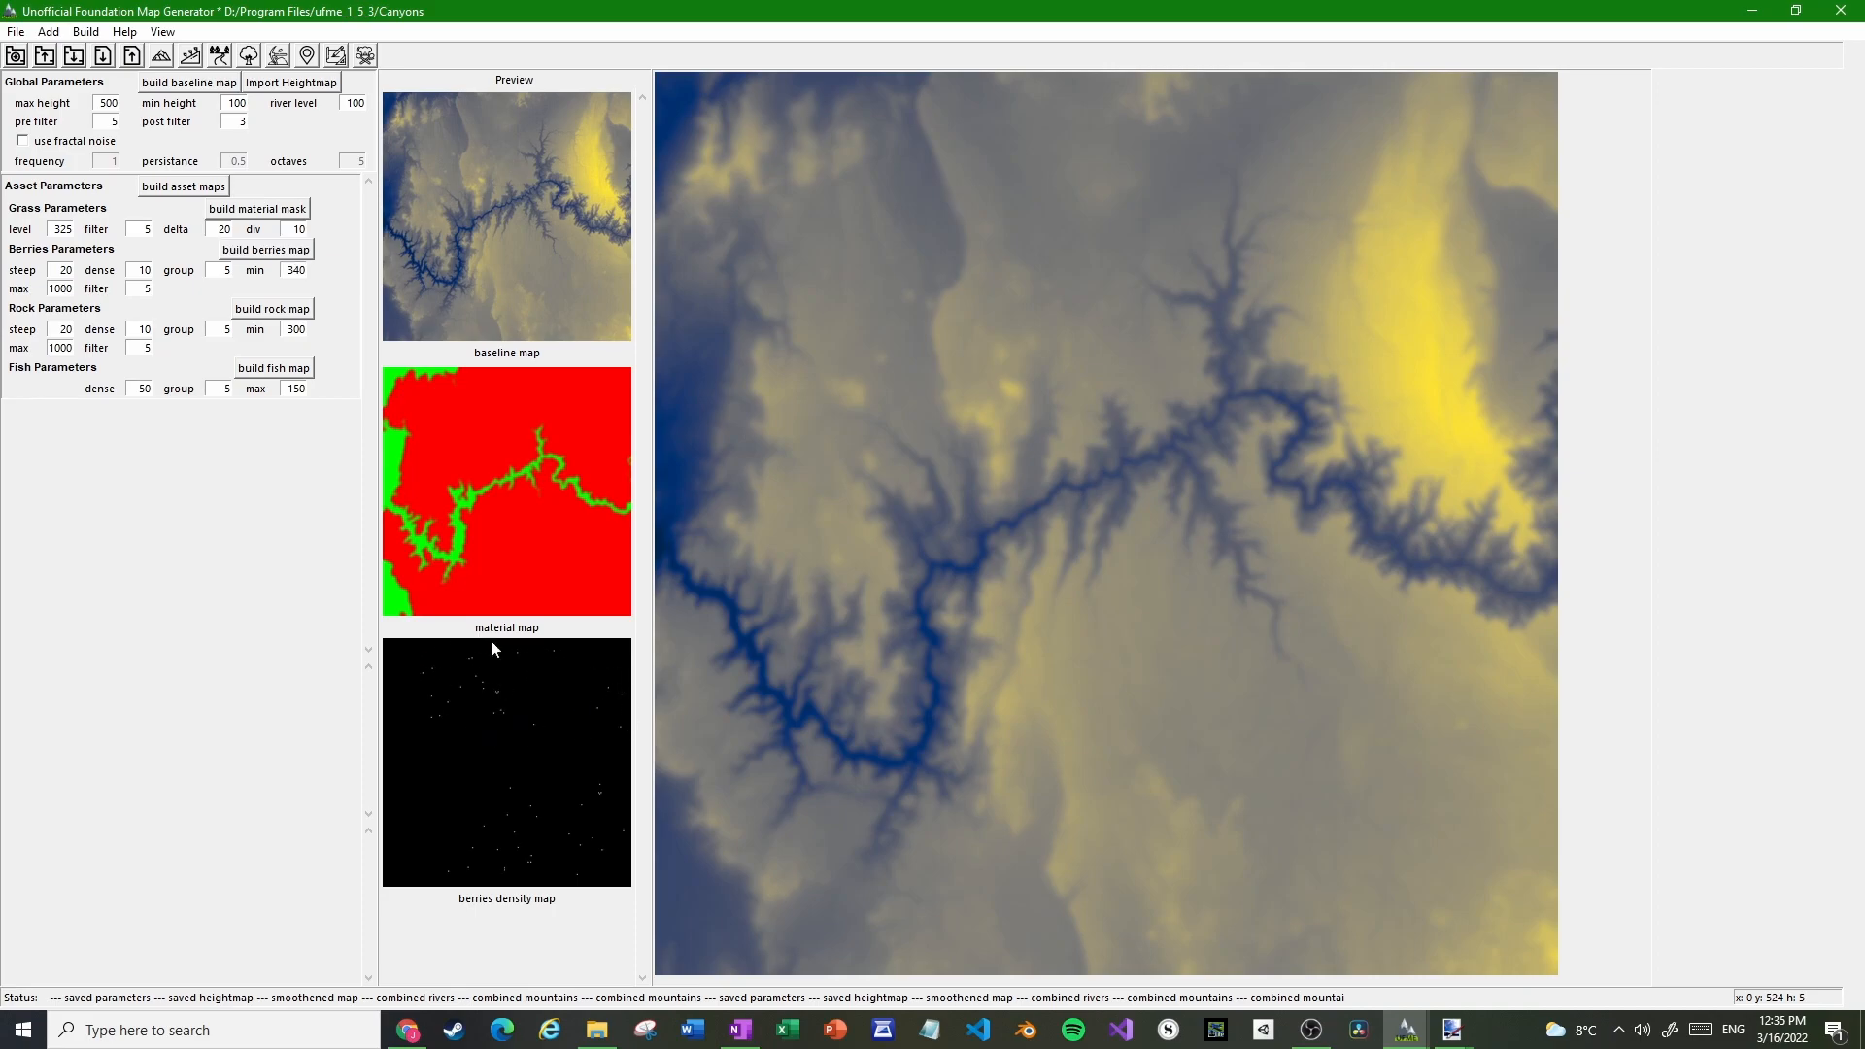
double_click(61, 271)
type("30")
left_click(286, 253)
Set the rock steepness to 35 and minimum height to 345, and build the rock map
double_click(52, 332)
type("35")
double_click(294, 331)
type("345")
key("Tab")
scroll(414, 864, "down", 3)
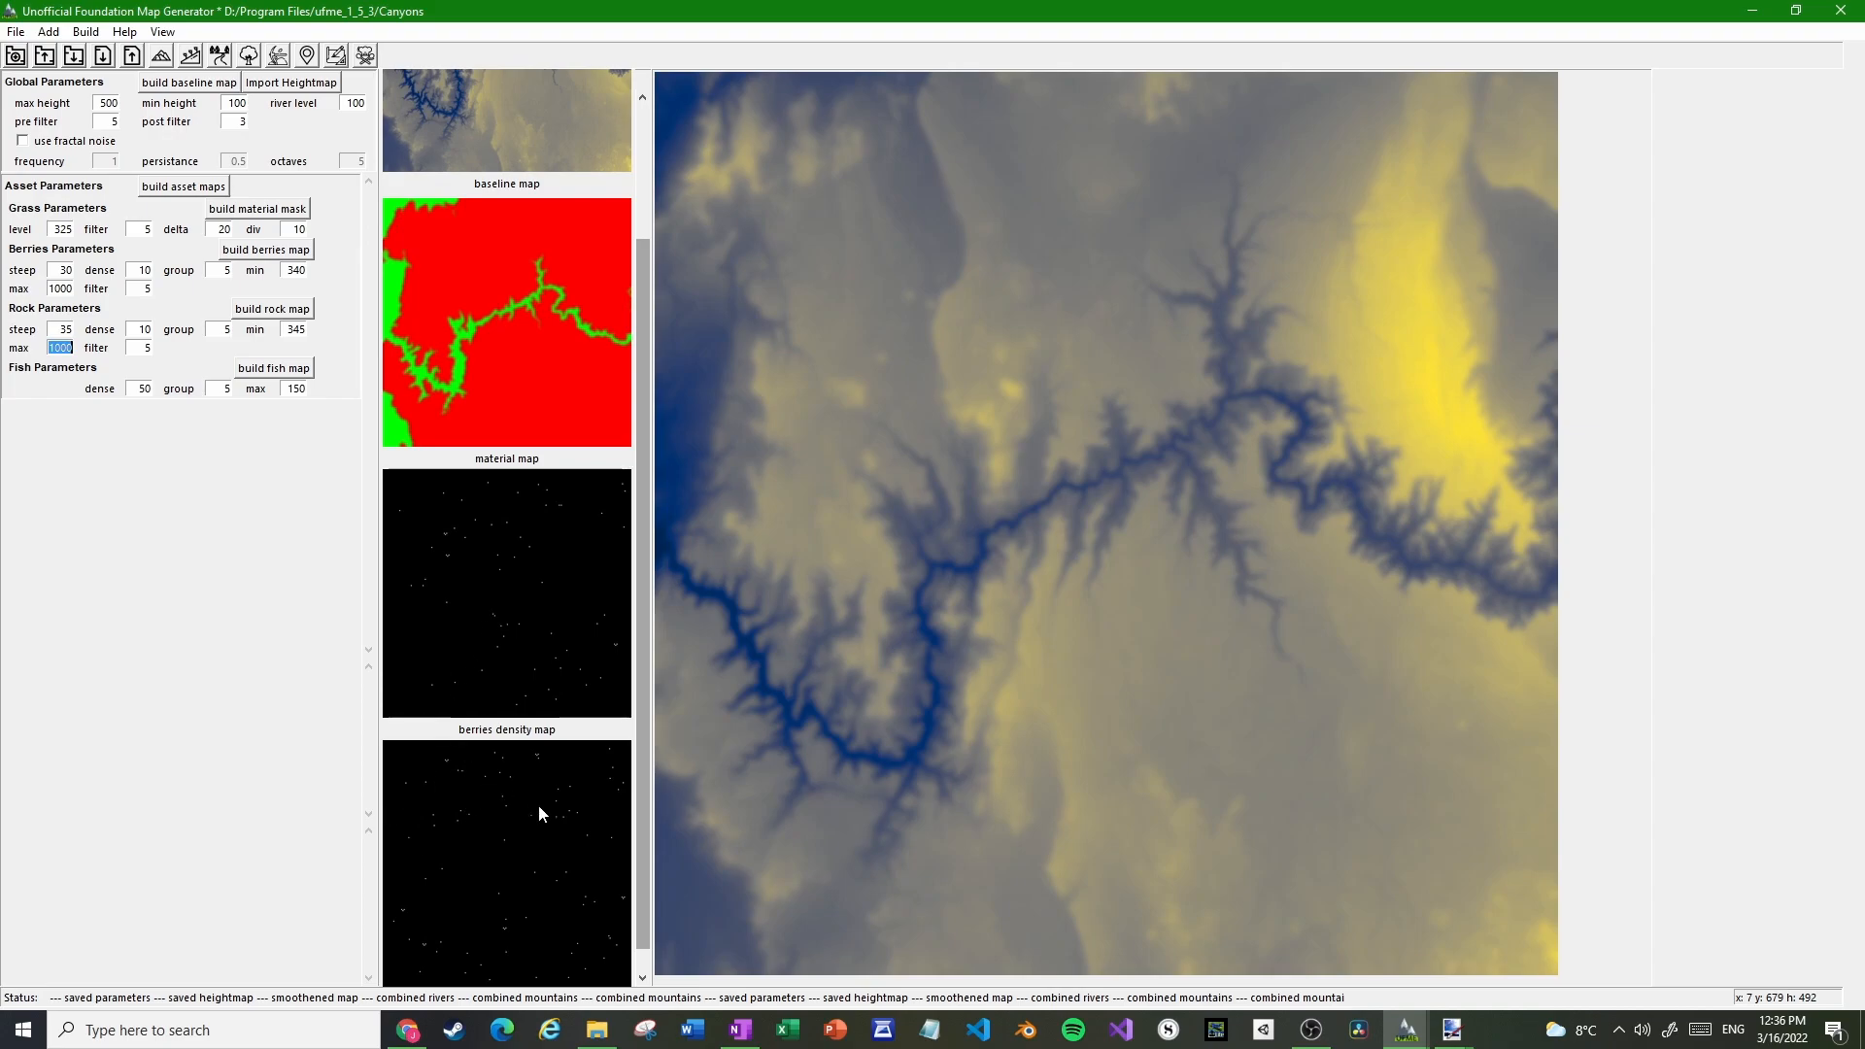
scroll(650, 826, "down", 1)
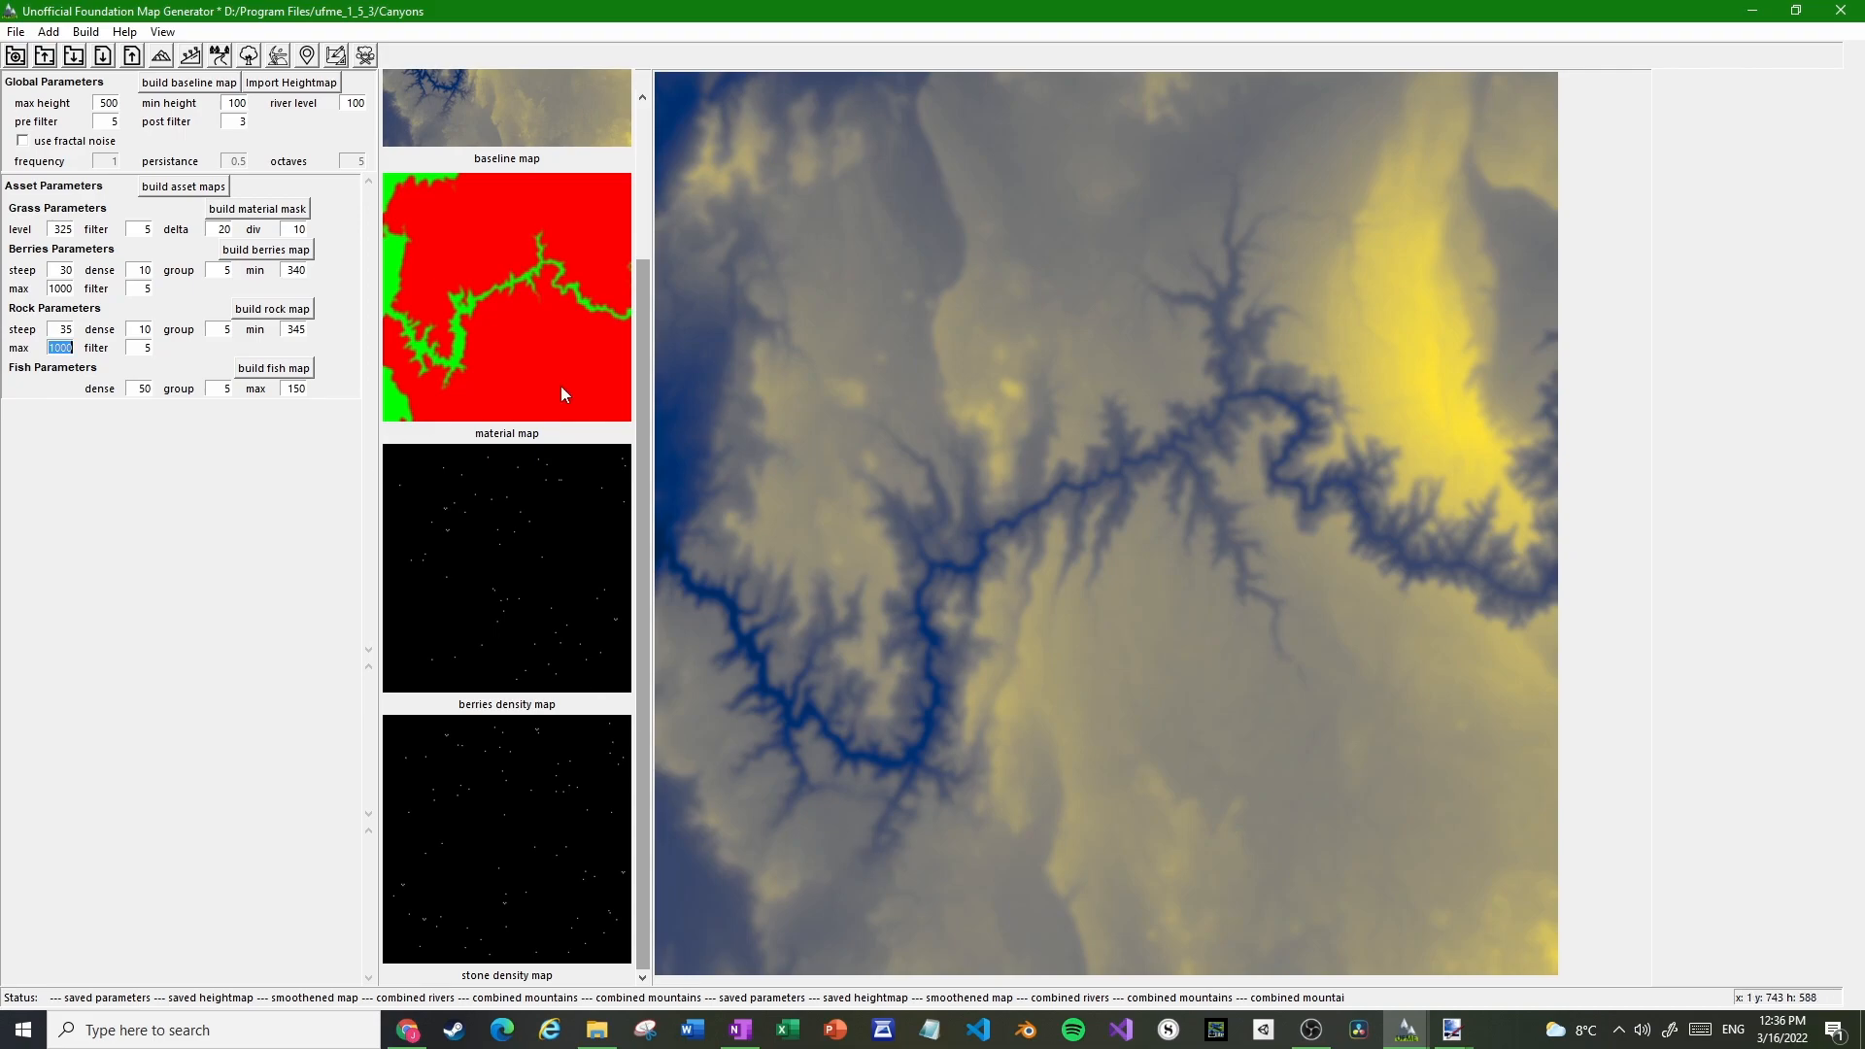
Set the fish maximum height to 300 and build the fish map
left_click_drag(286, 387, 335, 392)
type("300")
left_click(274, 375)
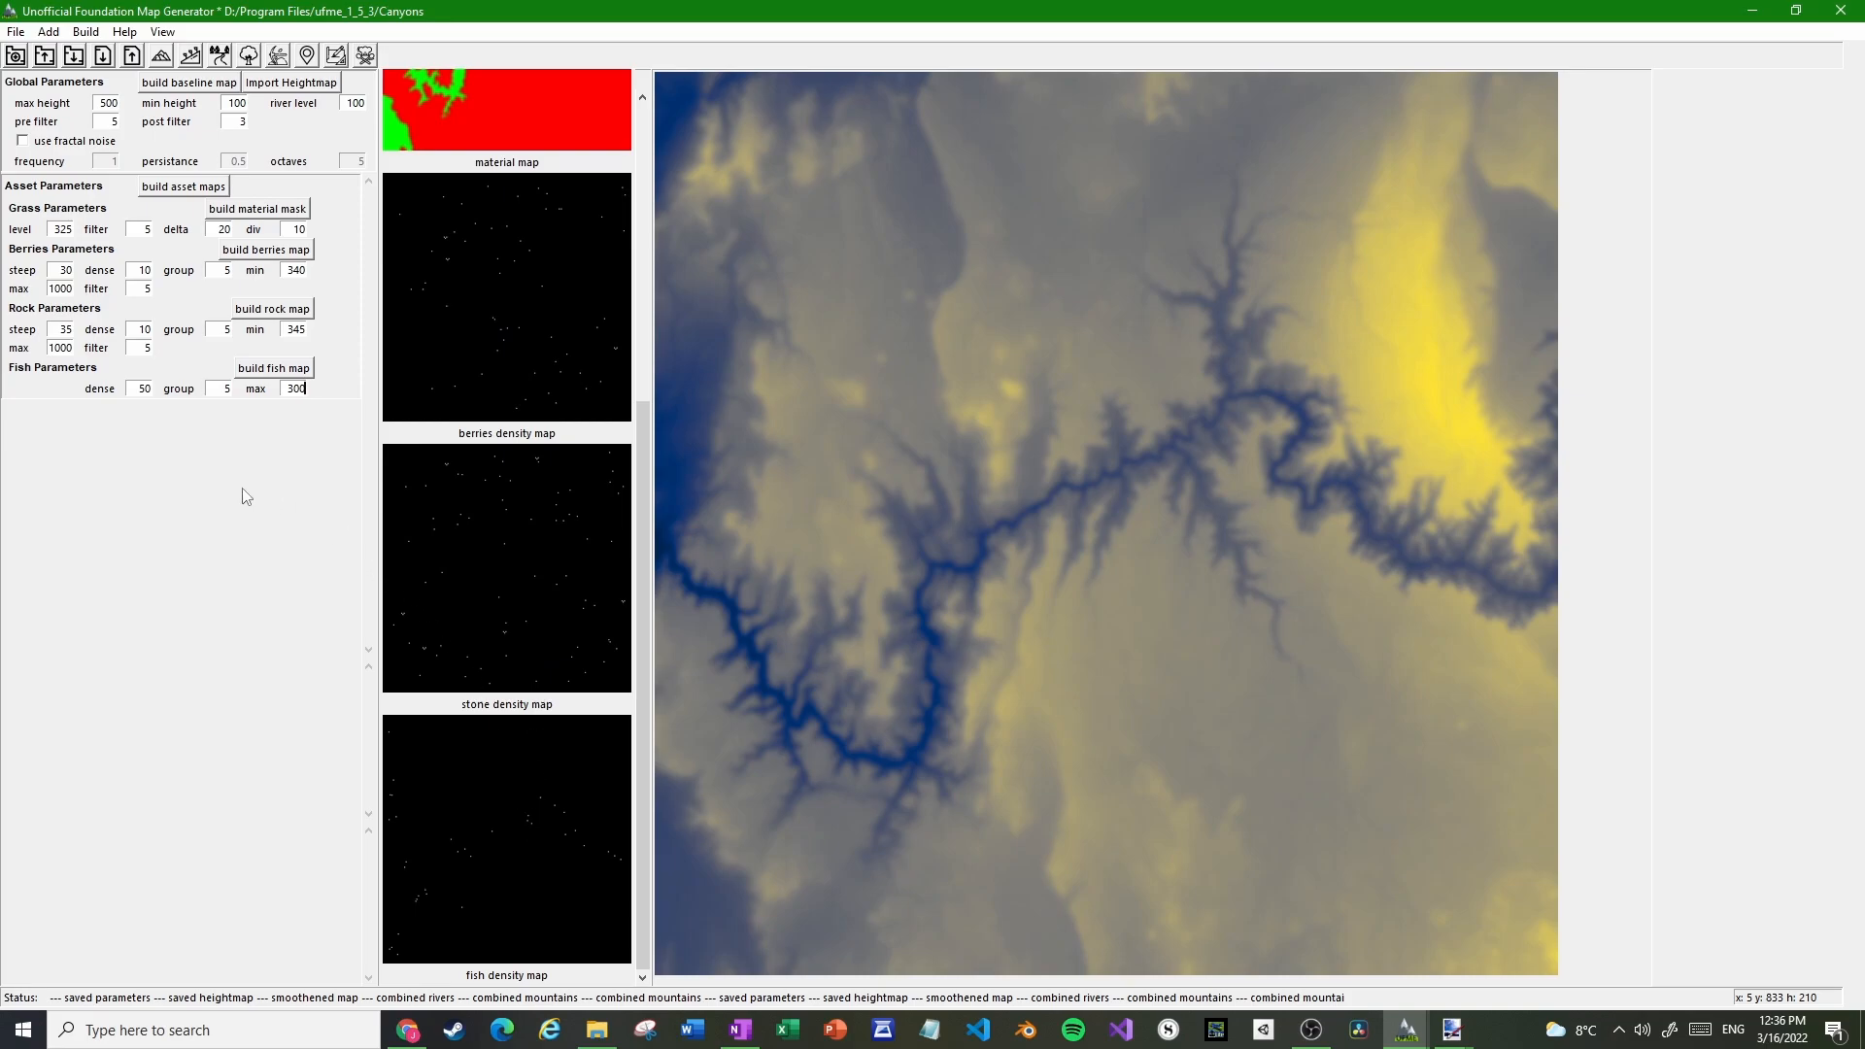
Add a tree density map with minimum height 335, maximum 750 and a Perlin noise overlay
left_click(247, 58)
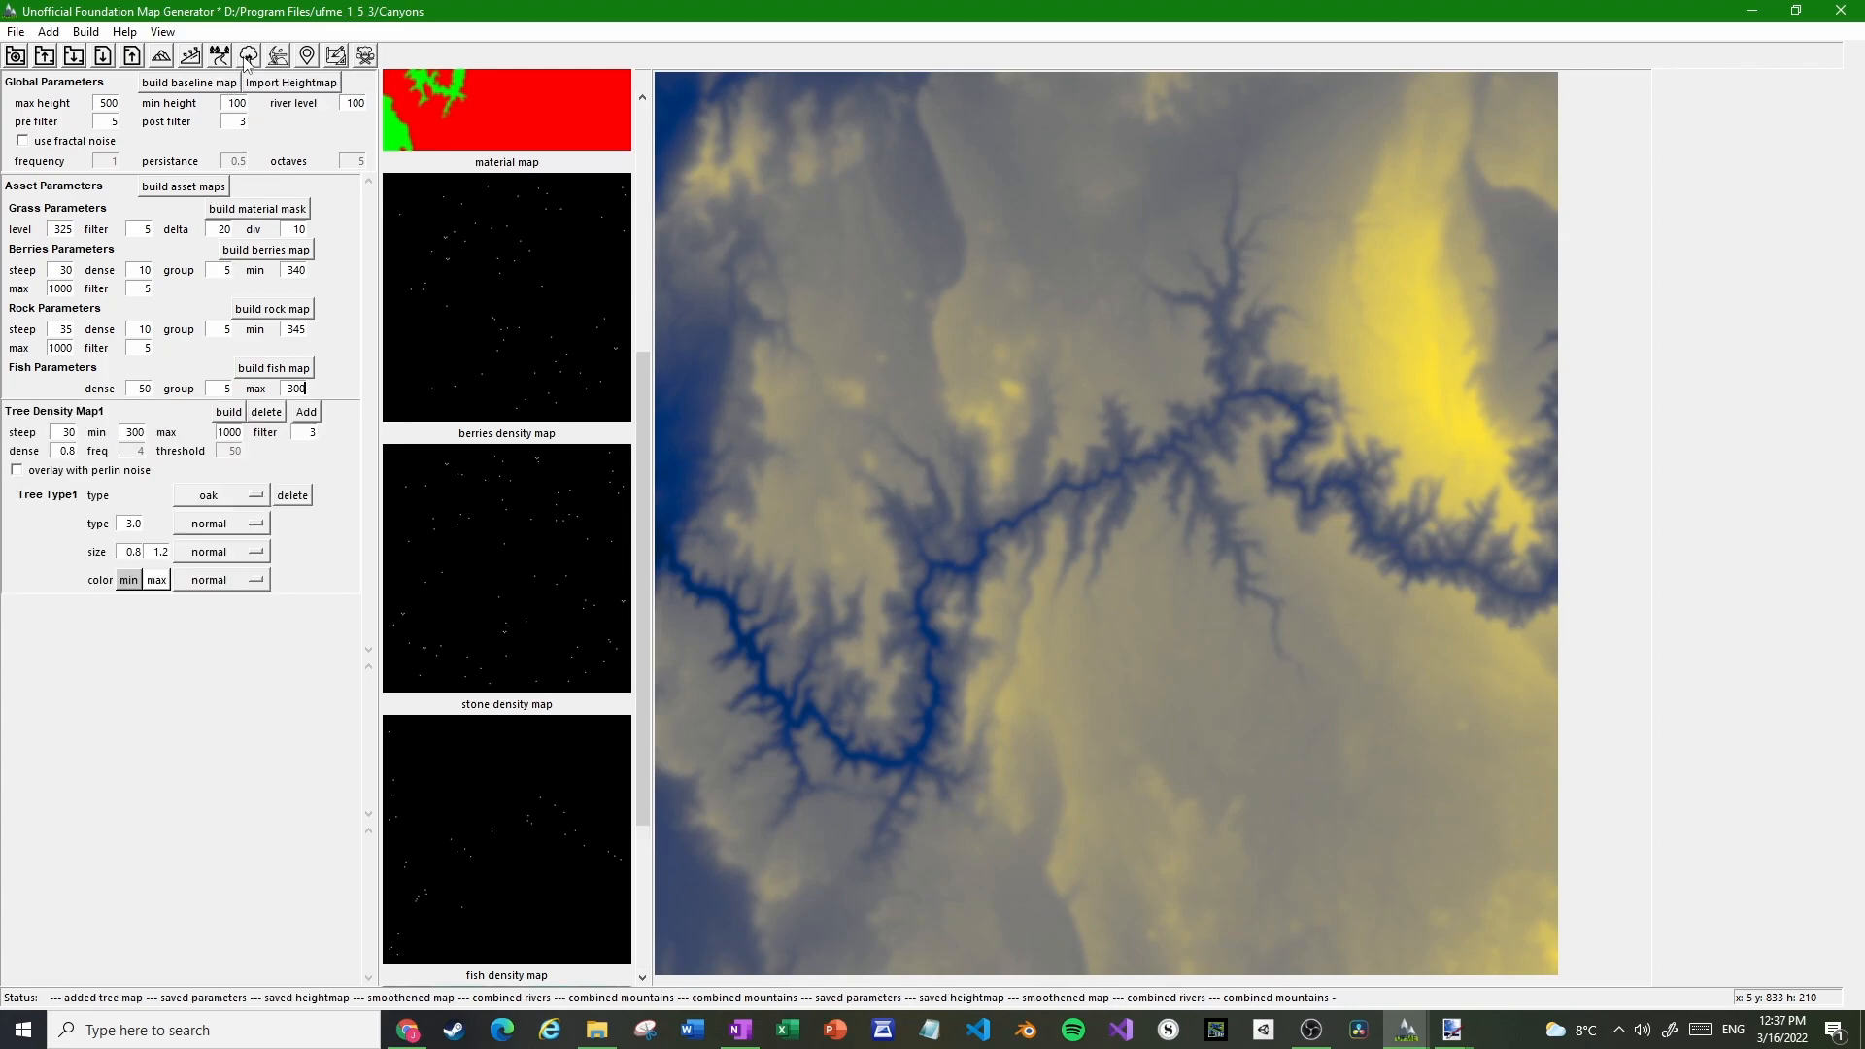
double_click(129, 431)
type("335")
key("Tab")
type("750")
key("Tab")
key("Tab")
left_click(18, 471)
Add sycamore and poplar as second and third tree types of the first tree density map
left_click(307, 413)
left_click(246, 612)
left_click(219, 652)
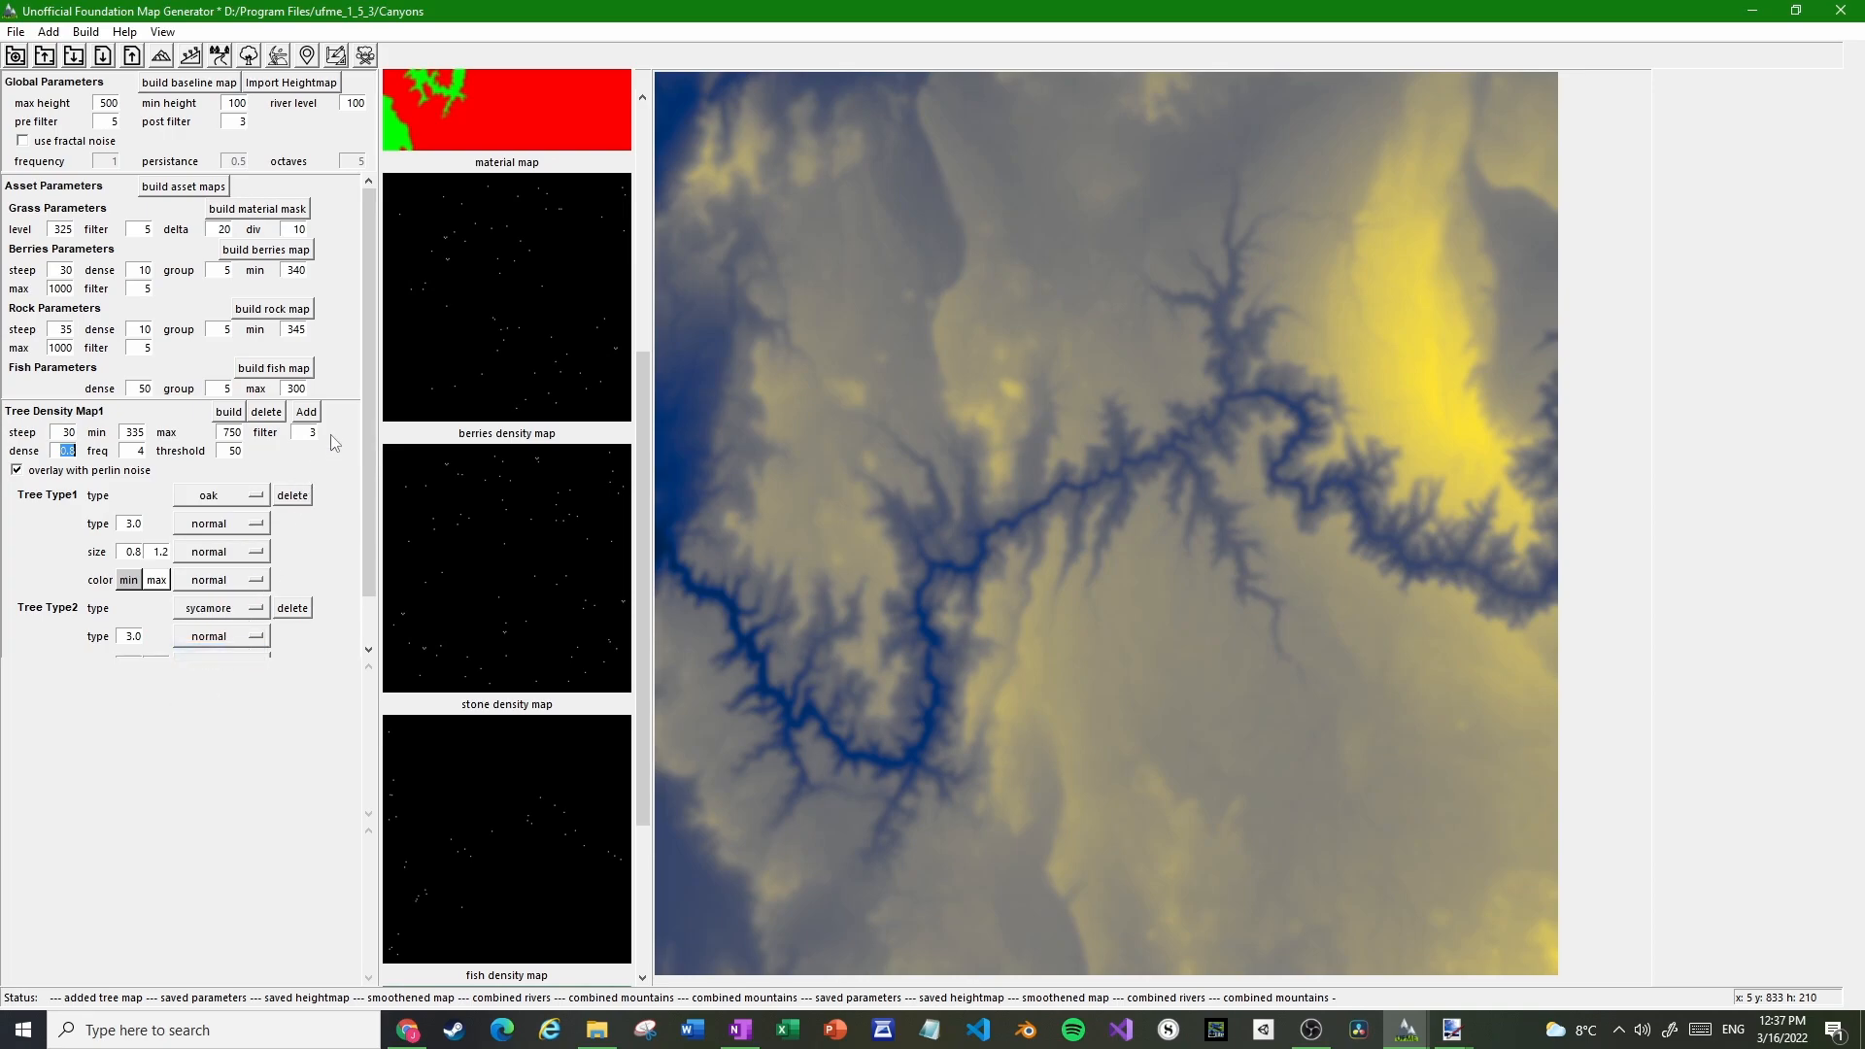
left_click(307, 413)
scroll(234, 544, "down", 2)
left_click(234, 556)
left_click(211, 619)
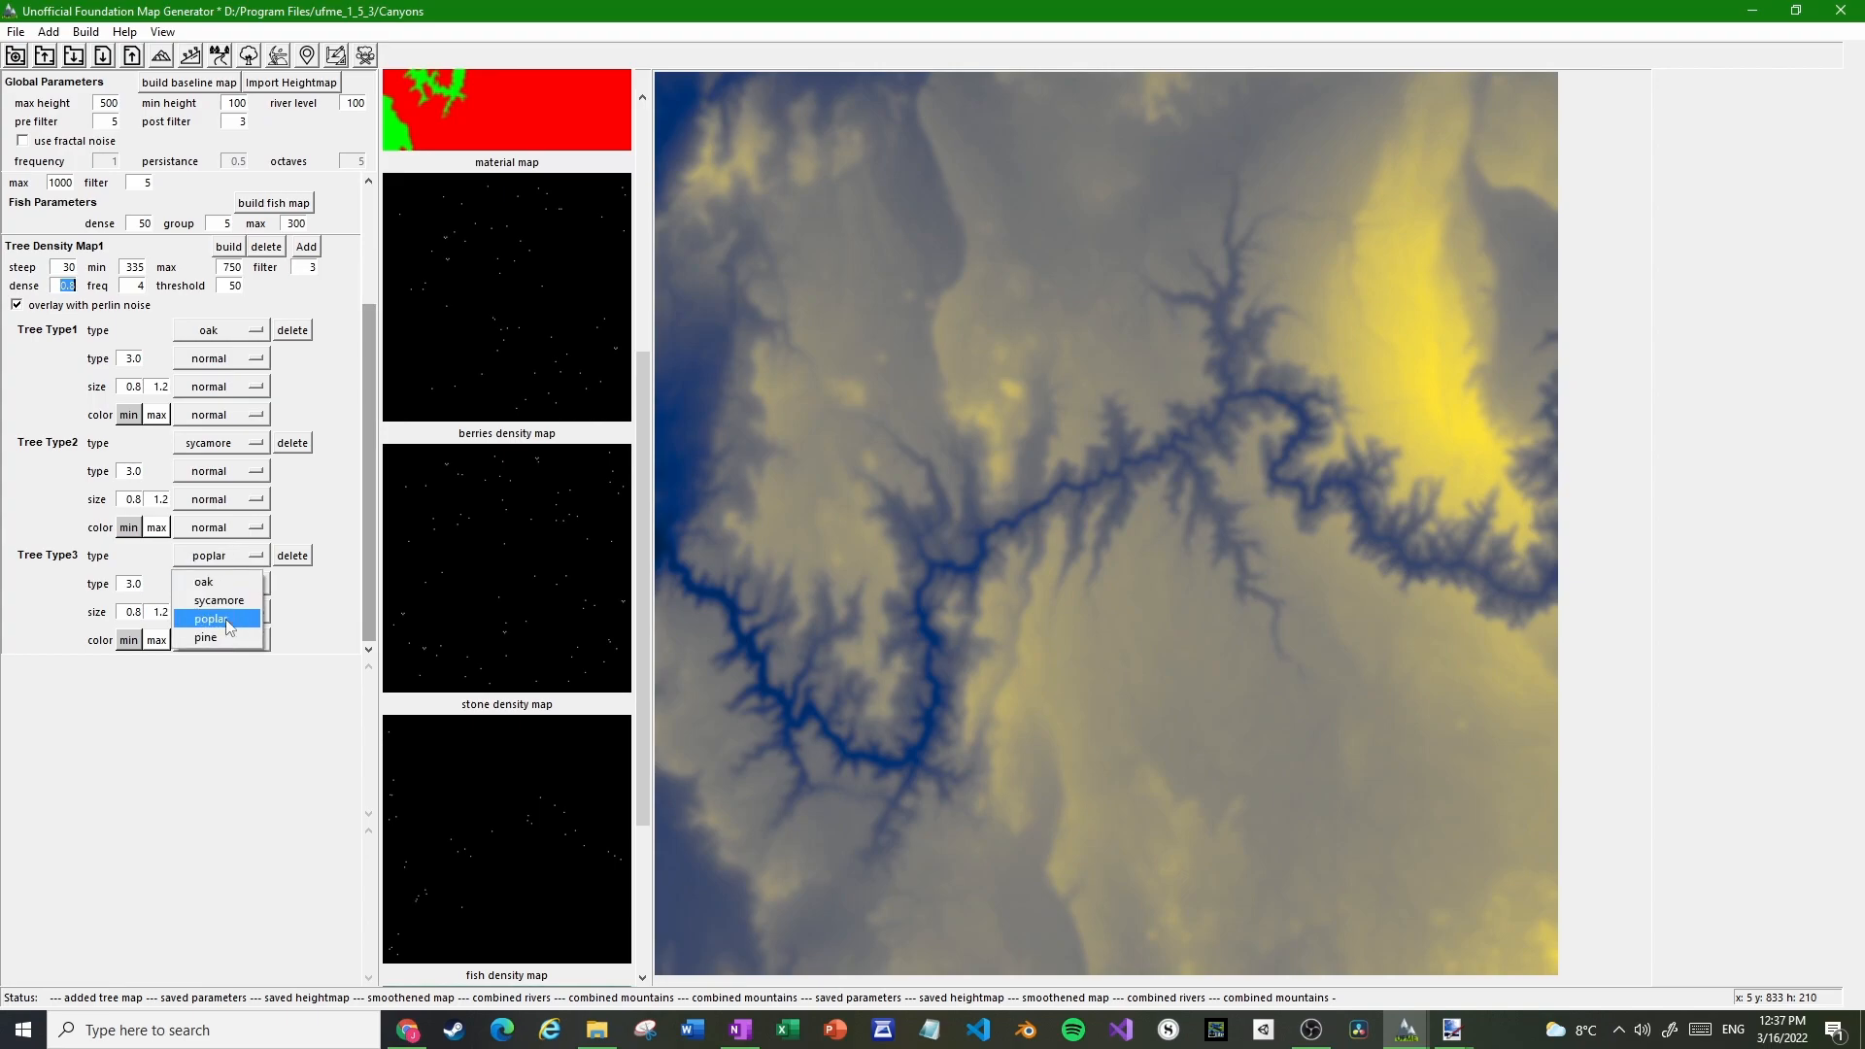
left_click(343, 517)
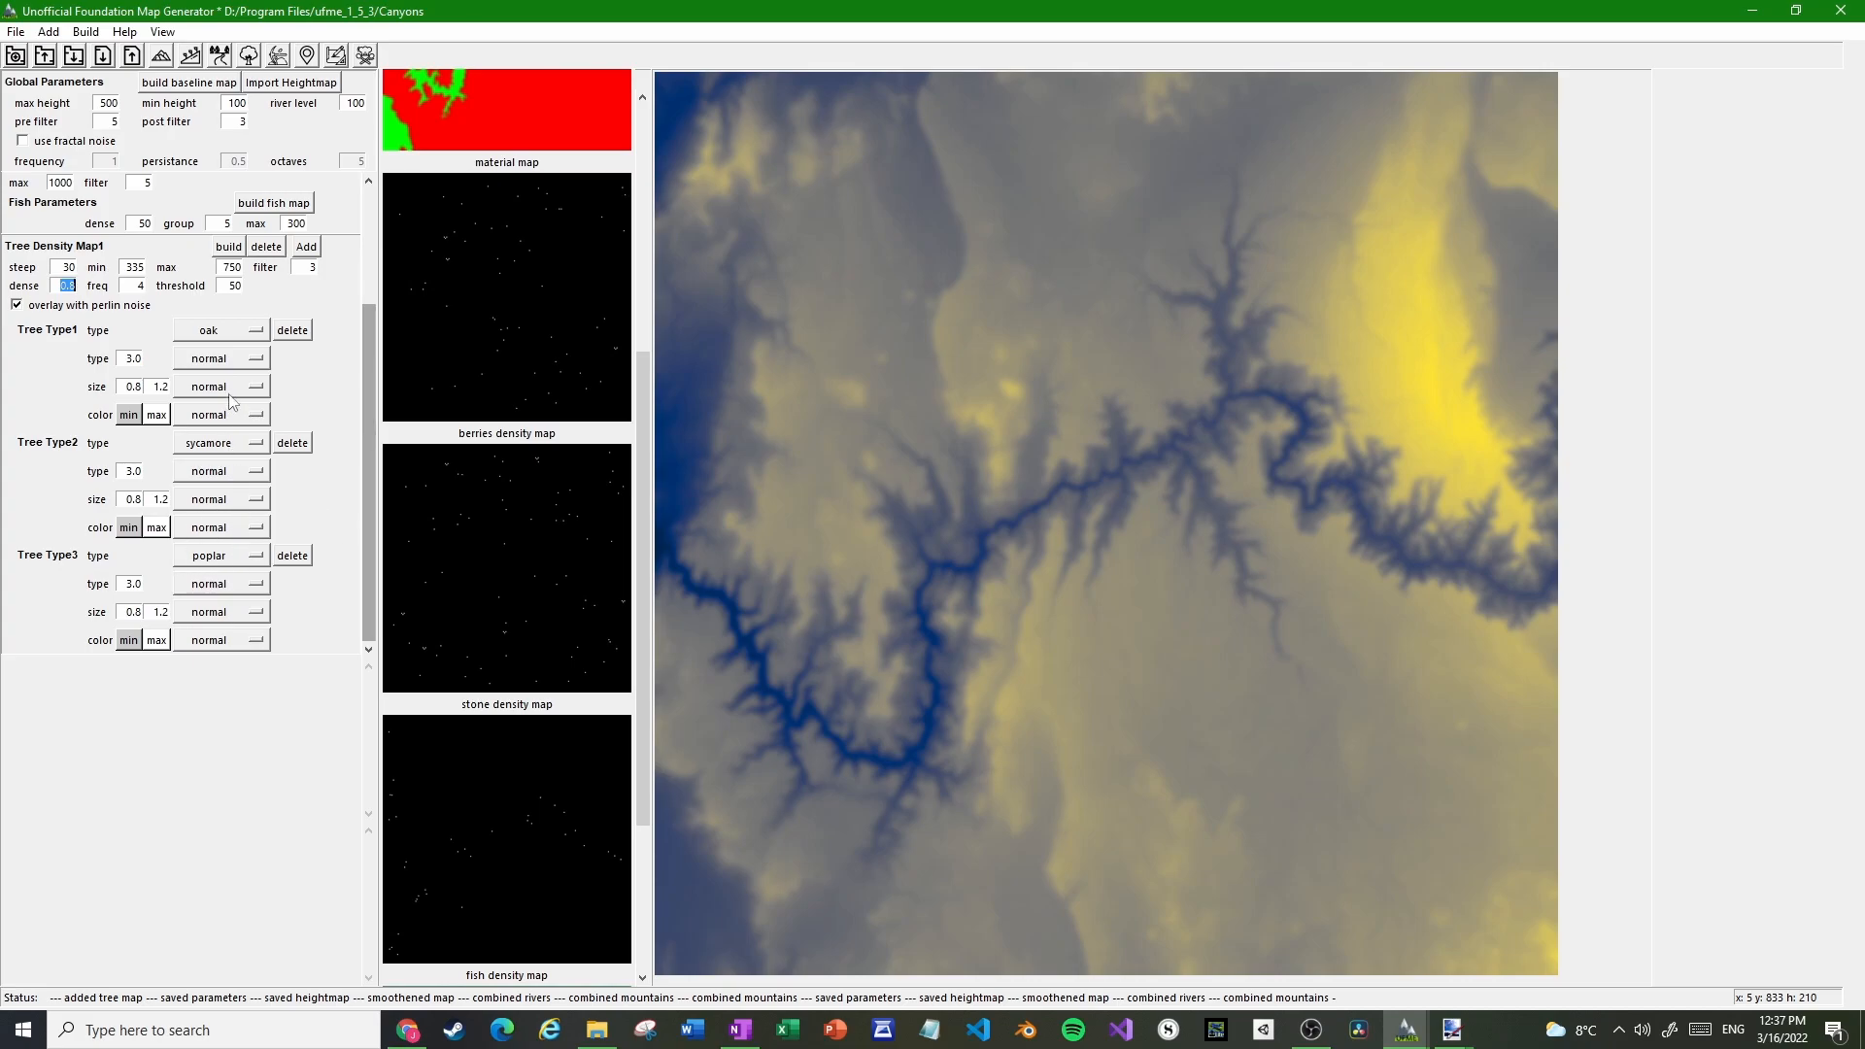
Add a second tree density map with minimum height 600, a Perlin noise overlay and pine as its tree type
left_click(250, 58)
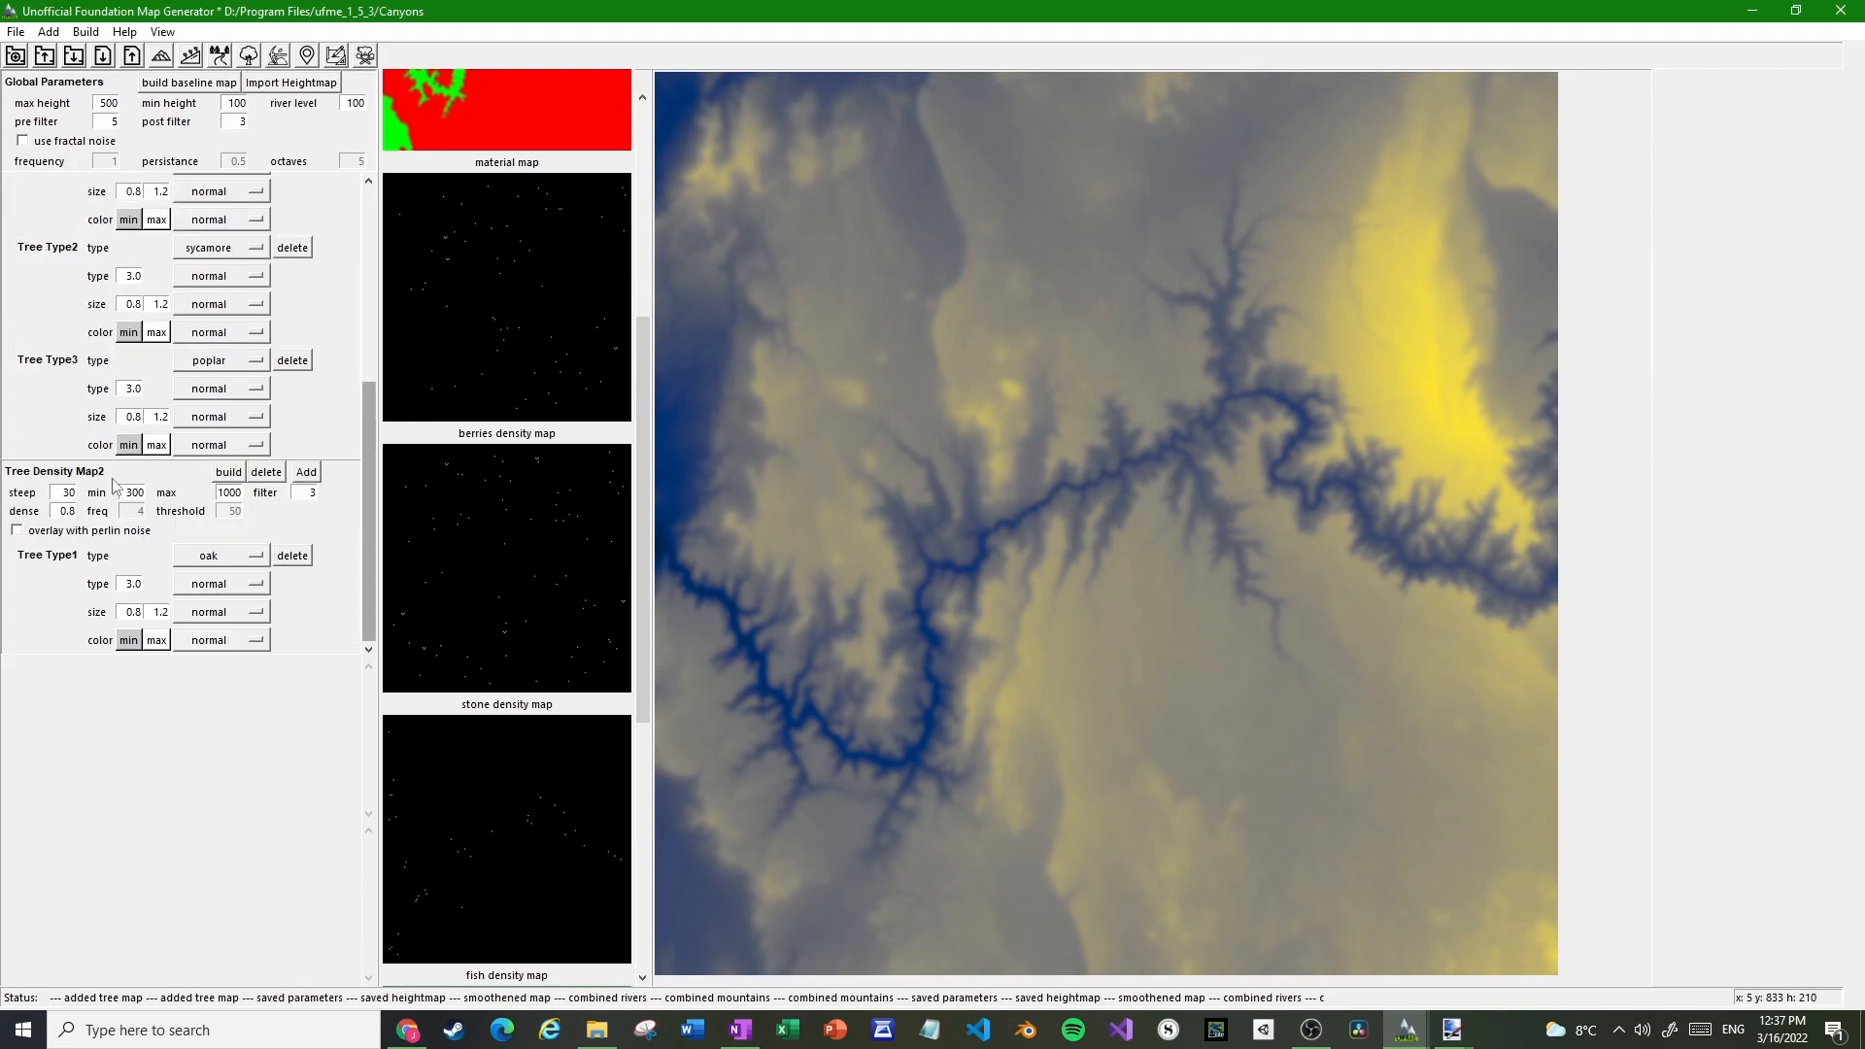
double_click(134, 492)
type("600")
key("Tab")
left_click(16, 530)
left_click(254, 555)
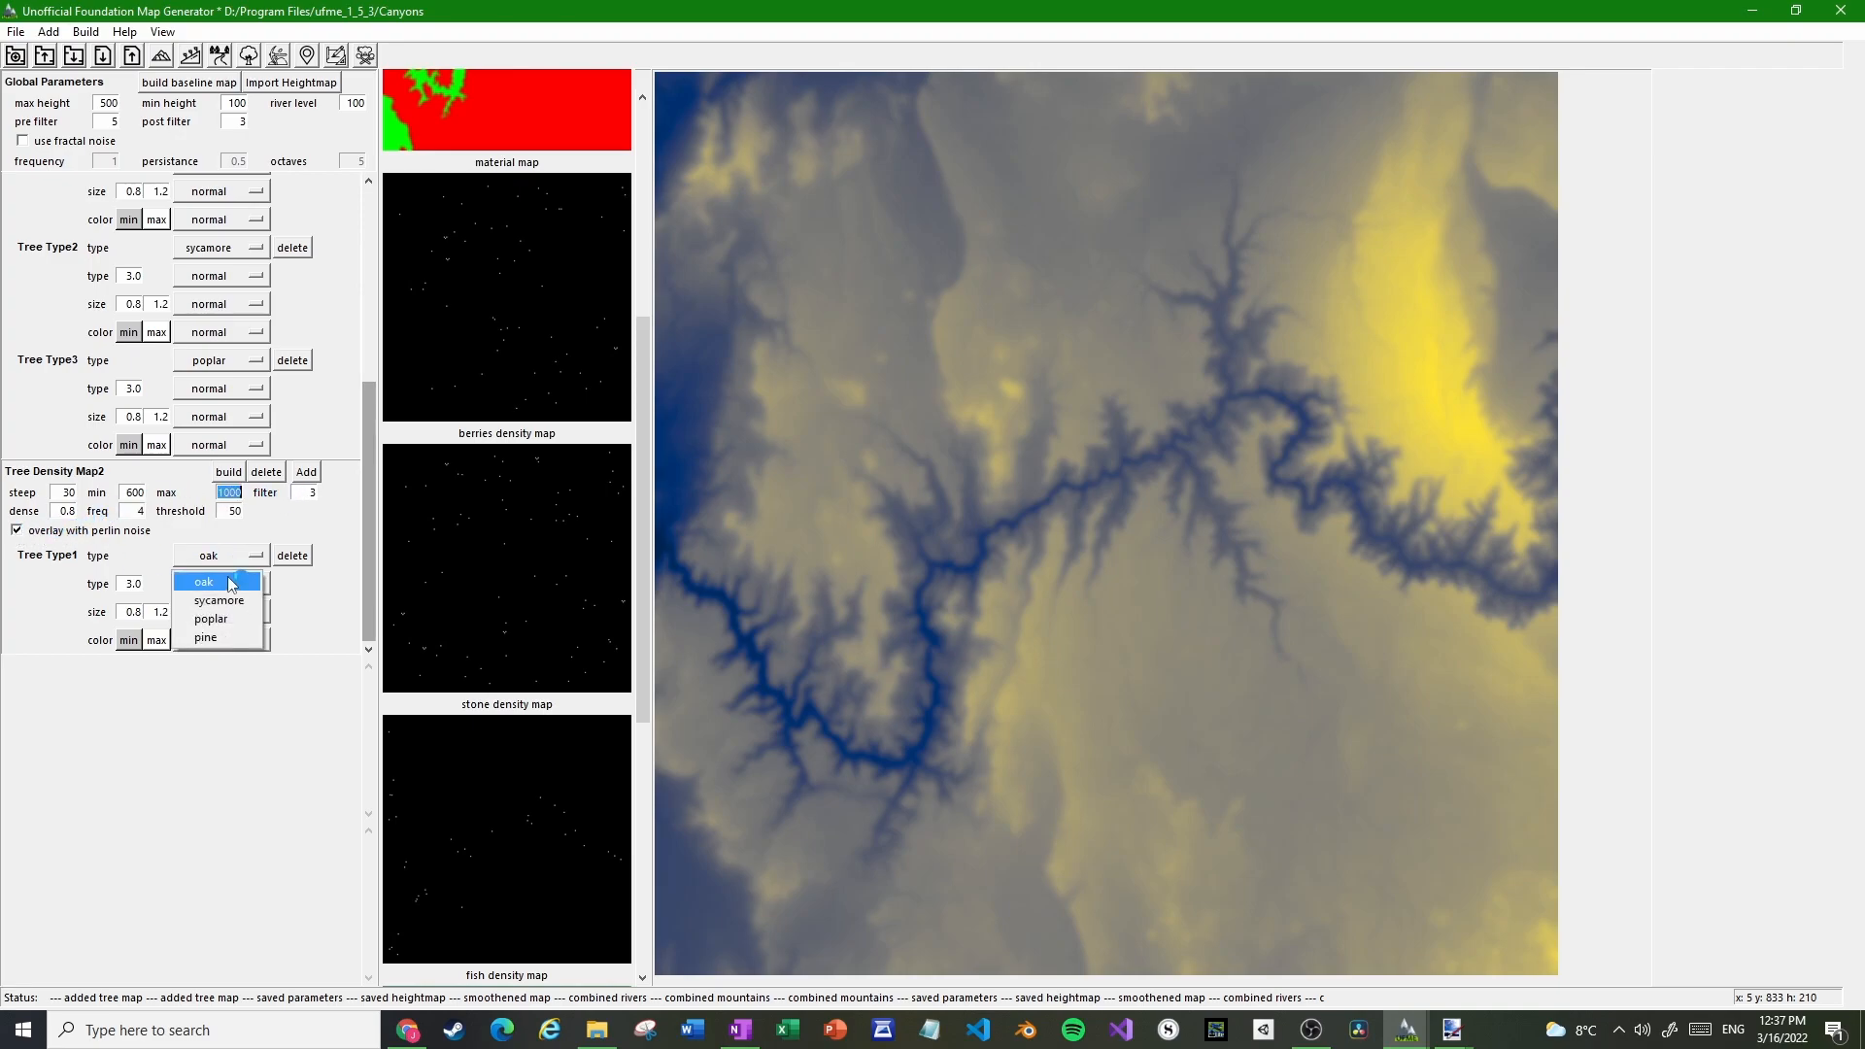
left_click(219, 646)
mouse_move(378, 491)
left_mouse_down()
mouse_move(382, 430)
mouse_move(383, 492)
left_mouse_up()
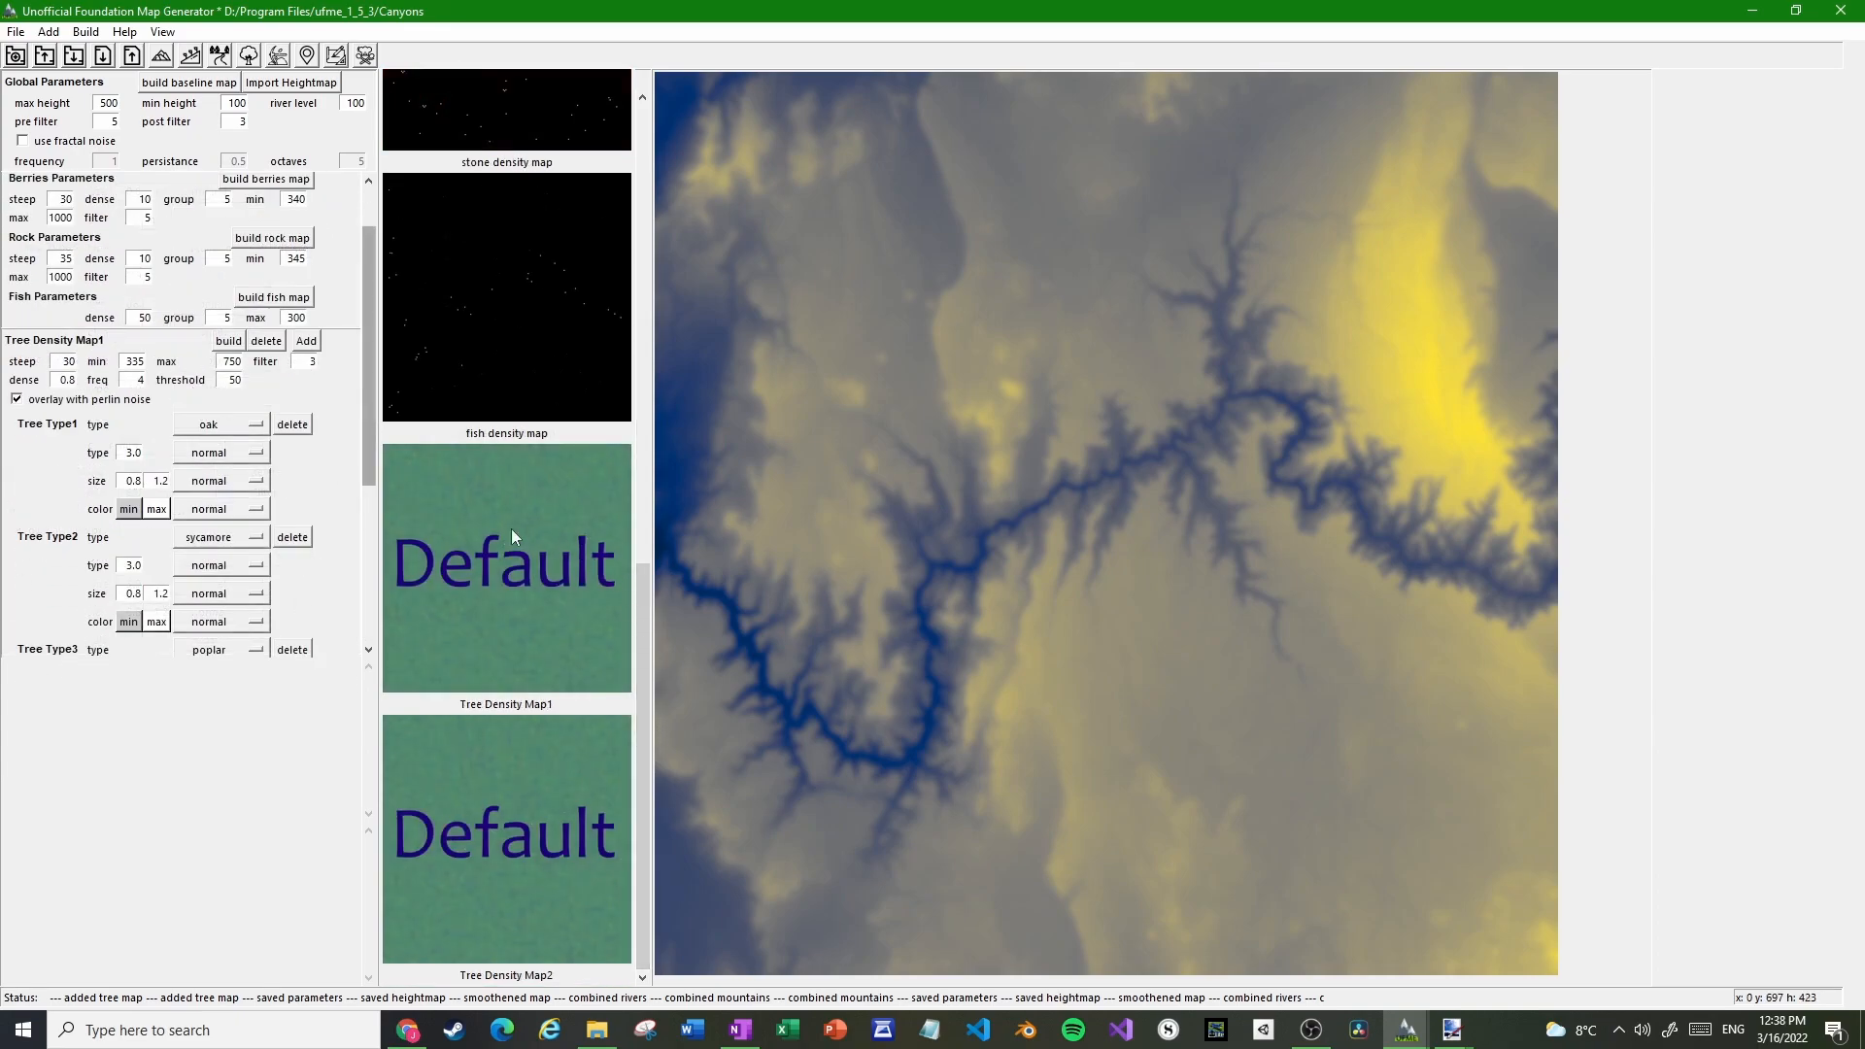
Build both tree density maps and review the generated previews
left_click(230, 342)
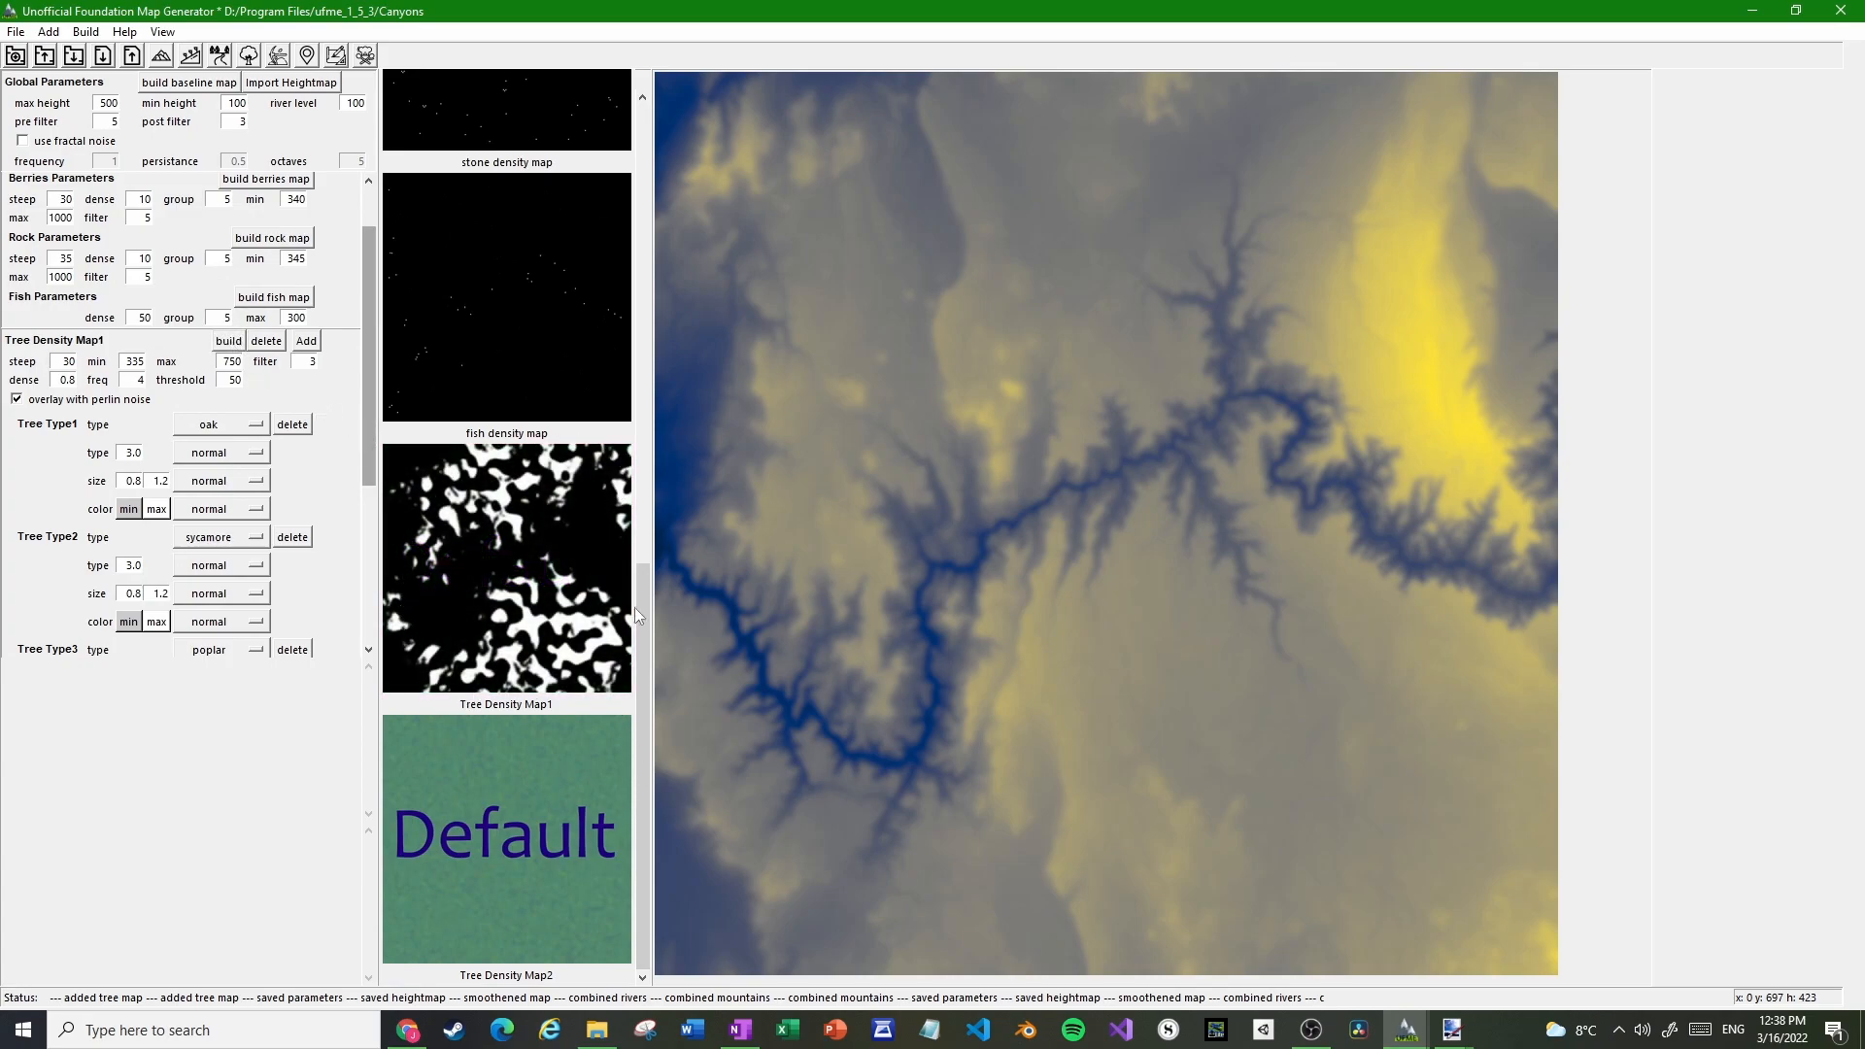
left_click_drag(365, 389, 365, 544)
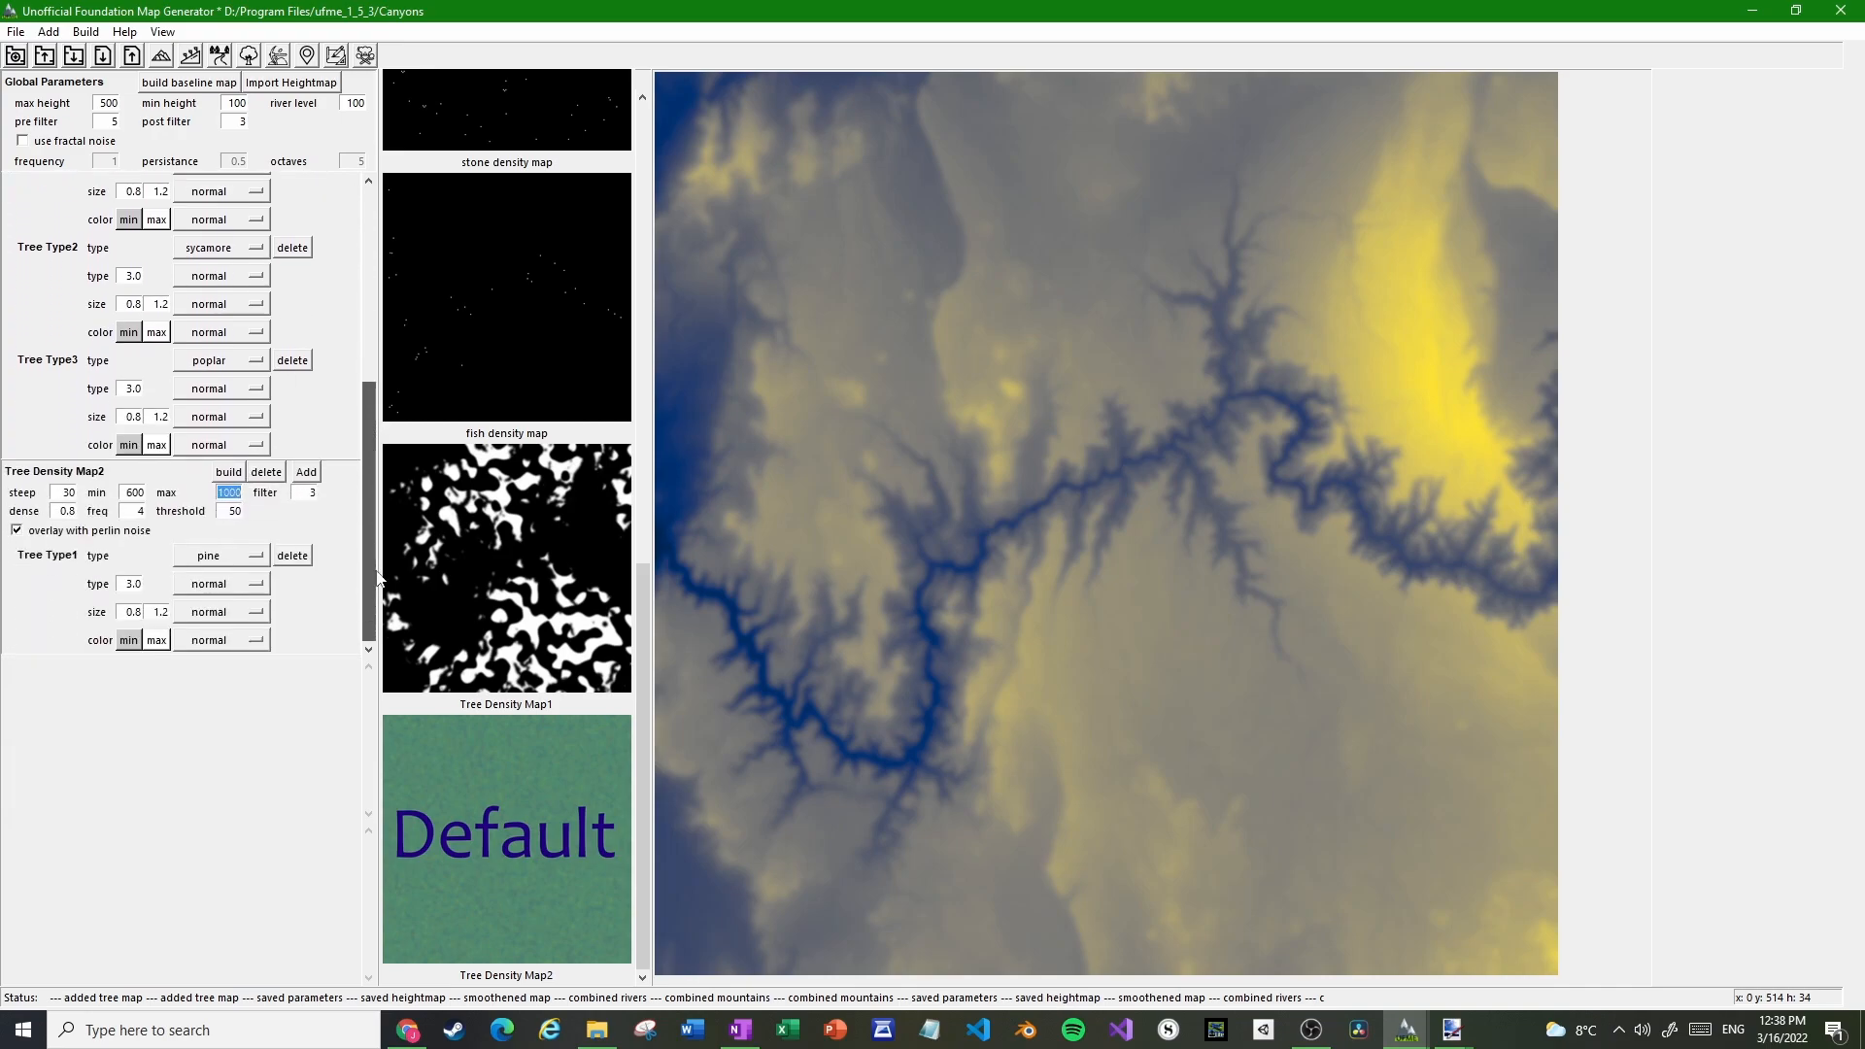
left_click(233, 473)
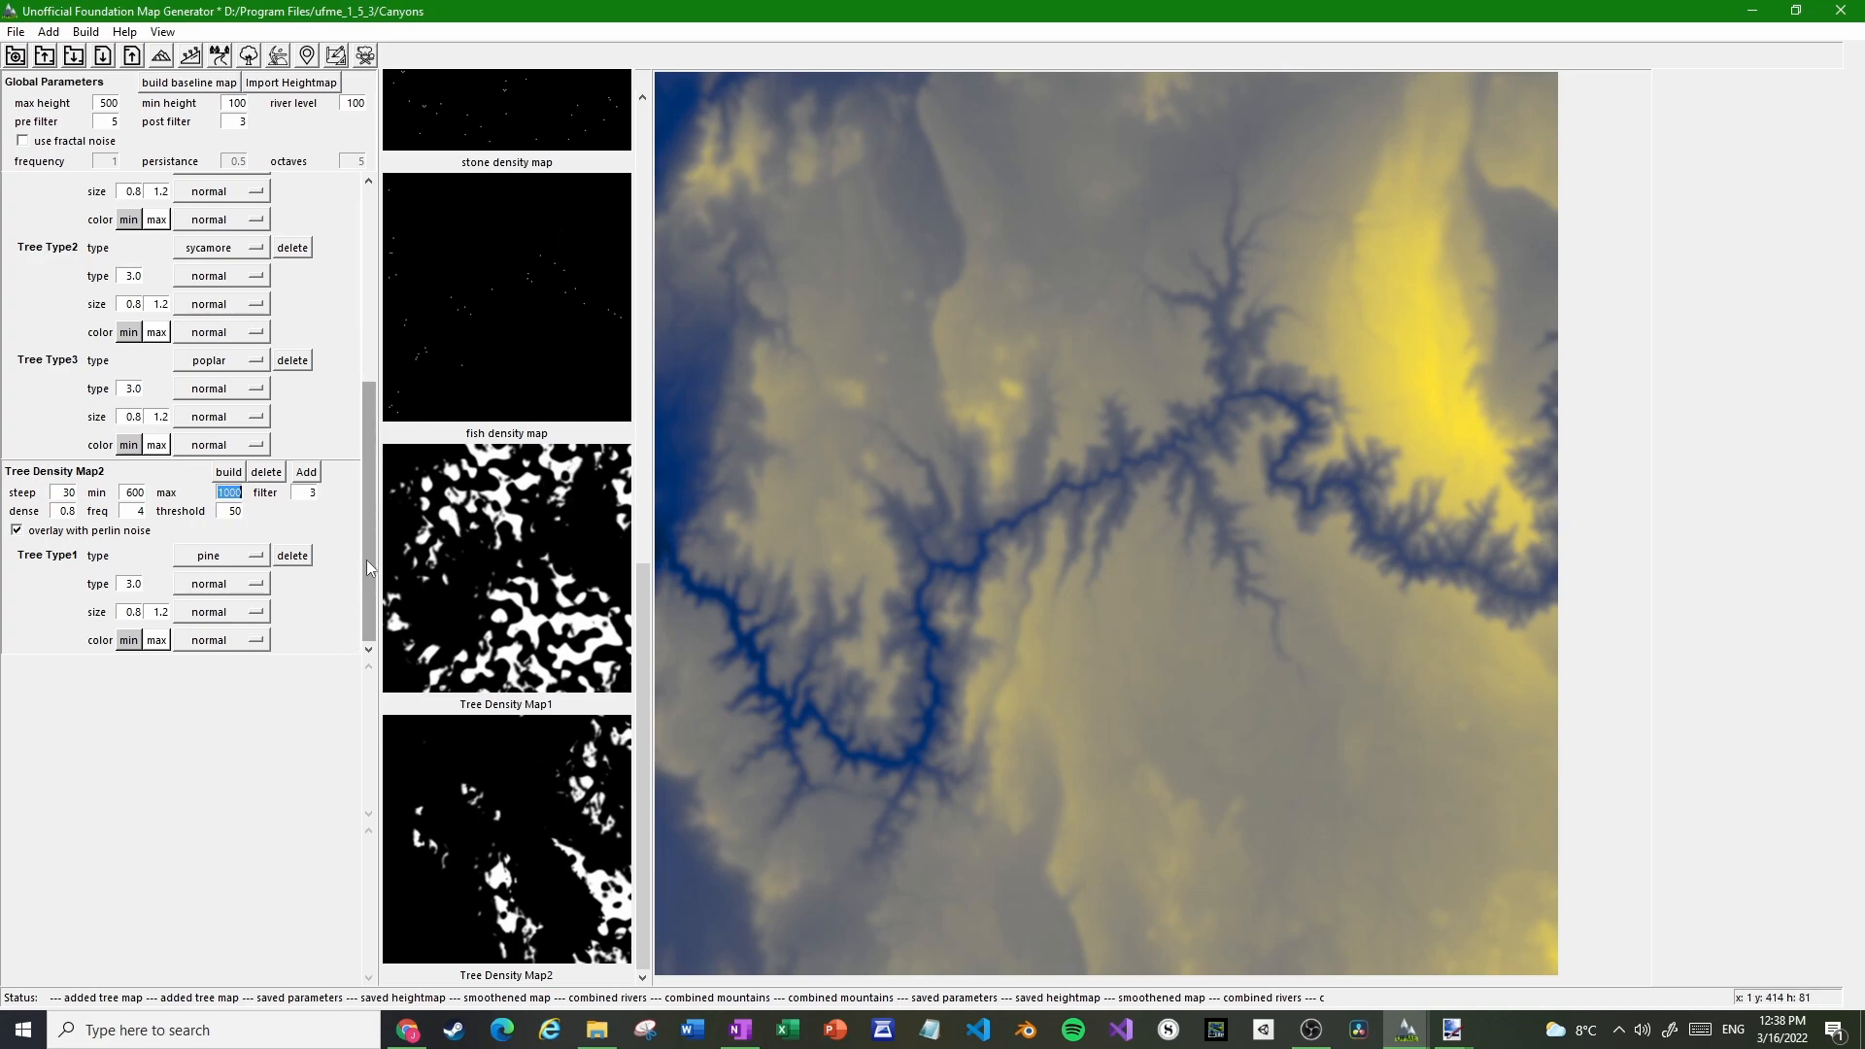
left_click_drag(365, 560, 353, 340)
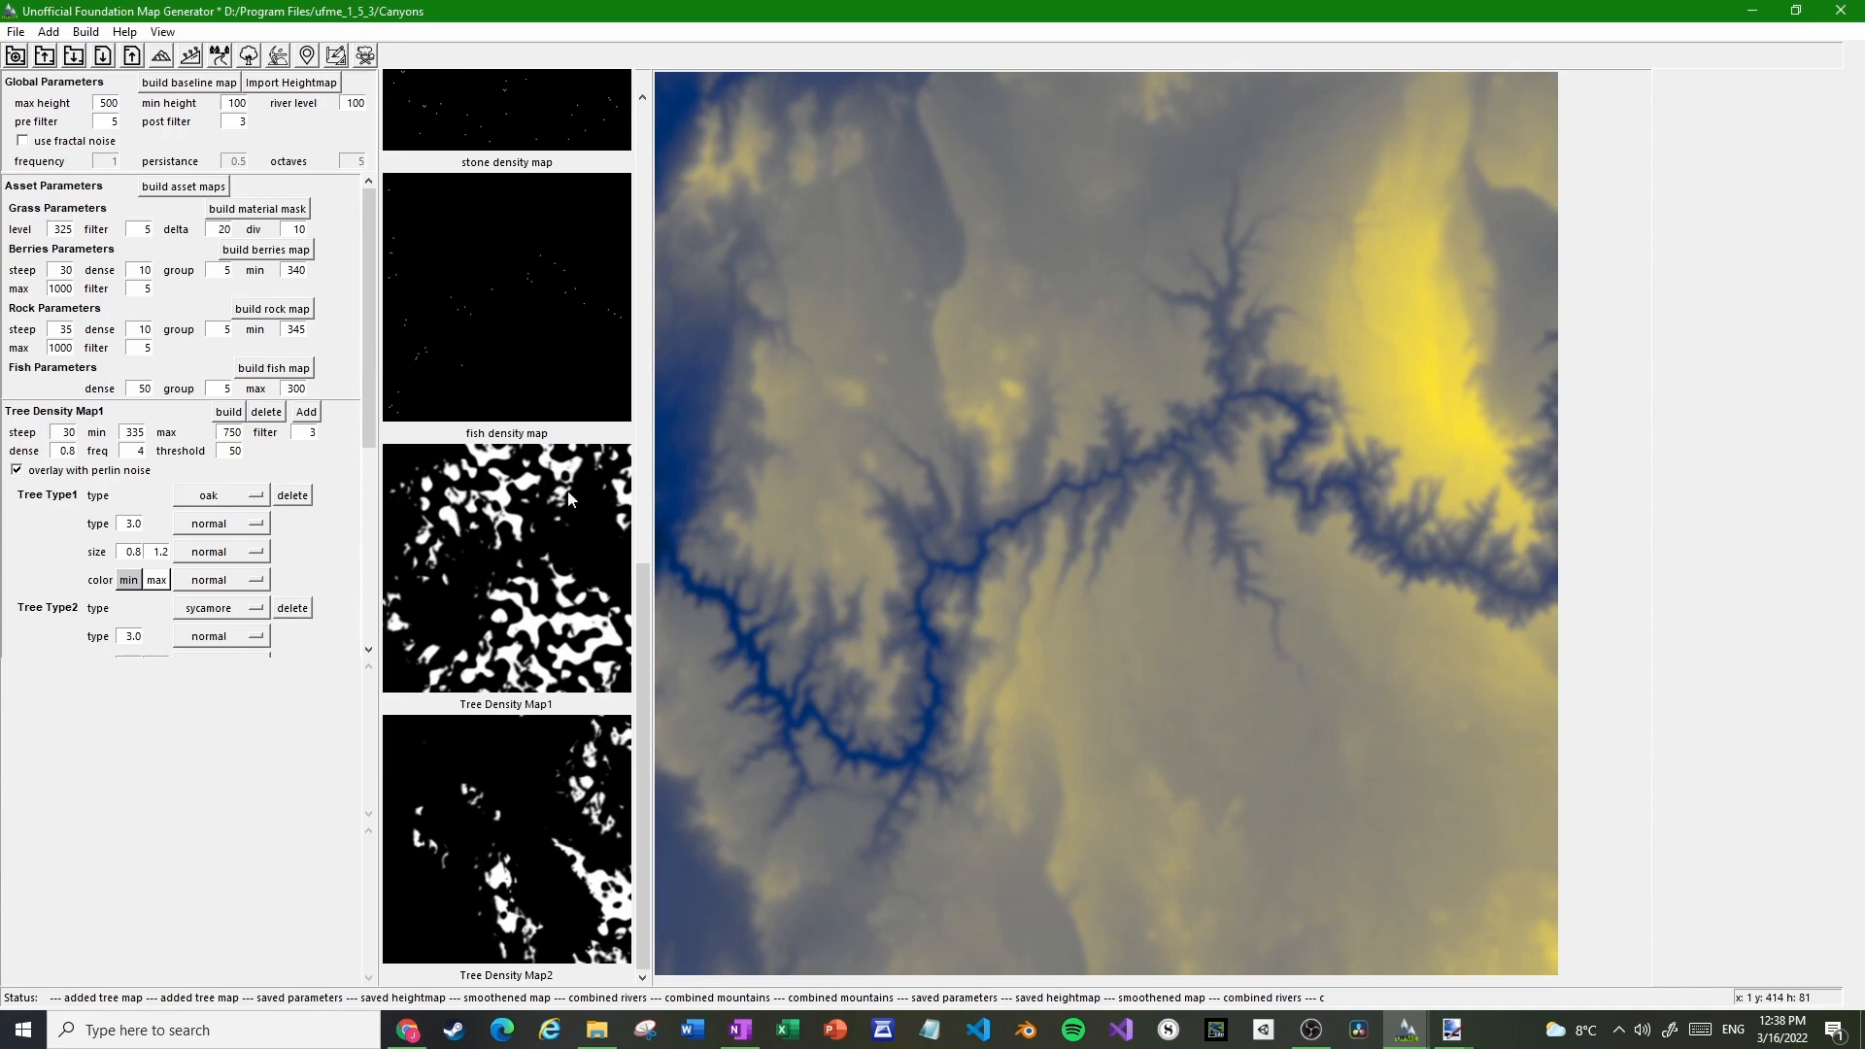
left_click_drag(644, 622, 641, 143)
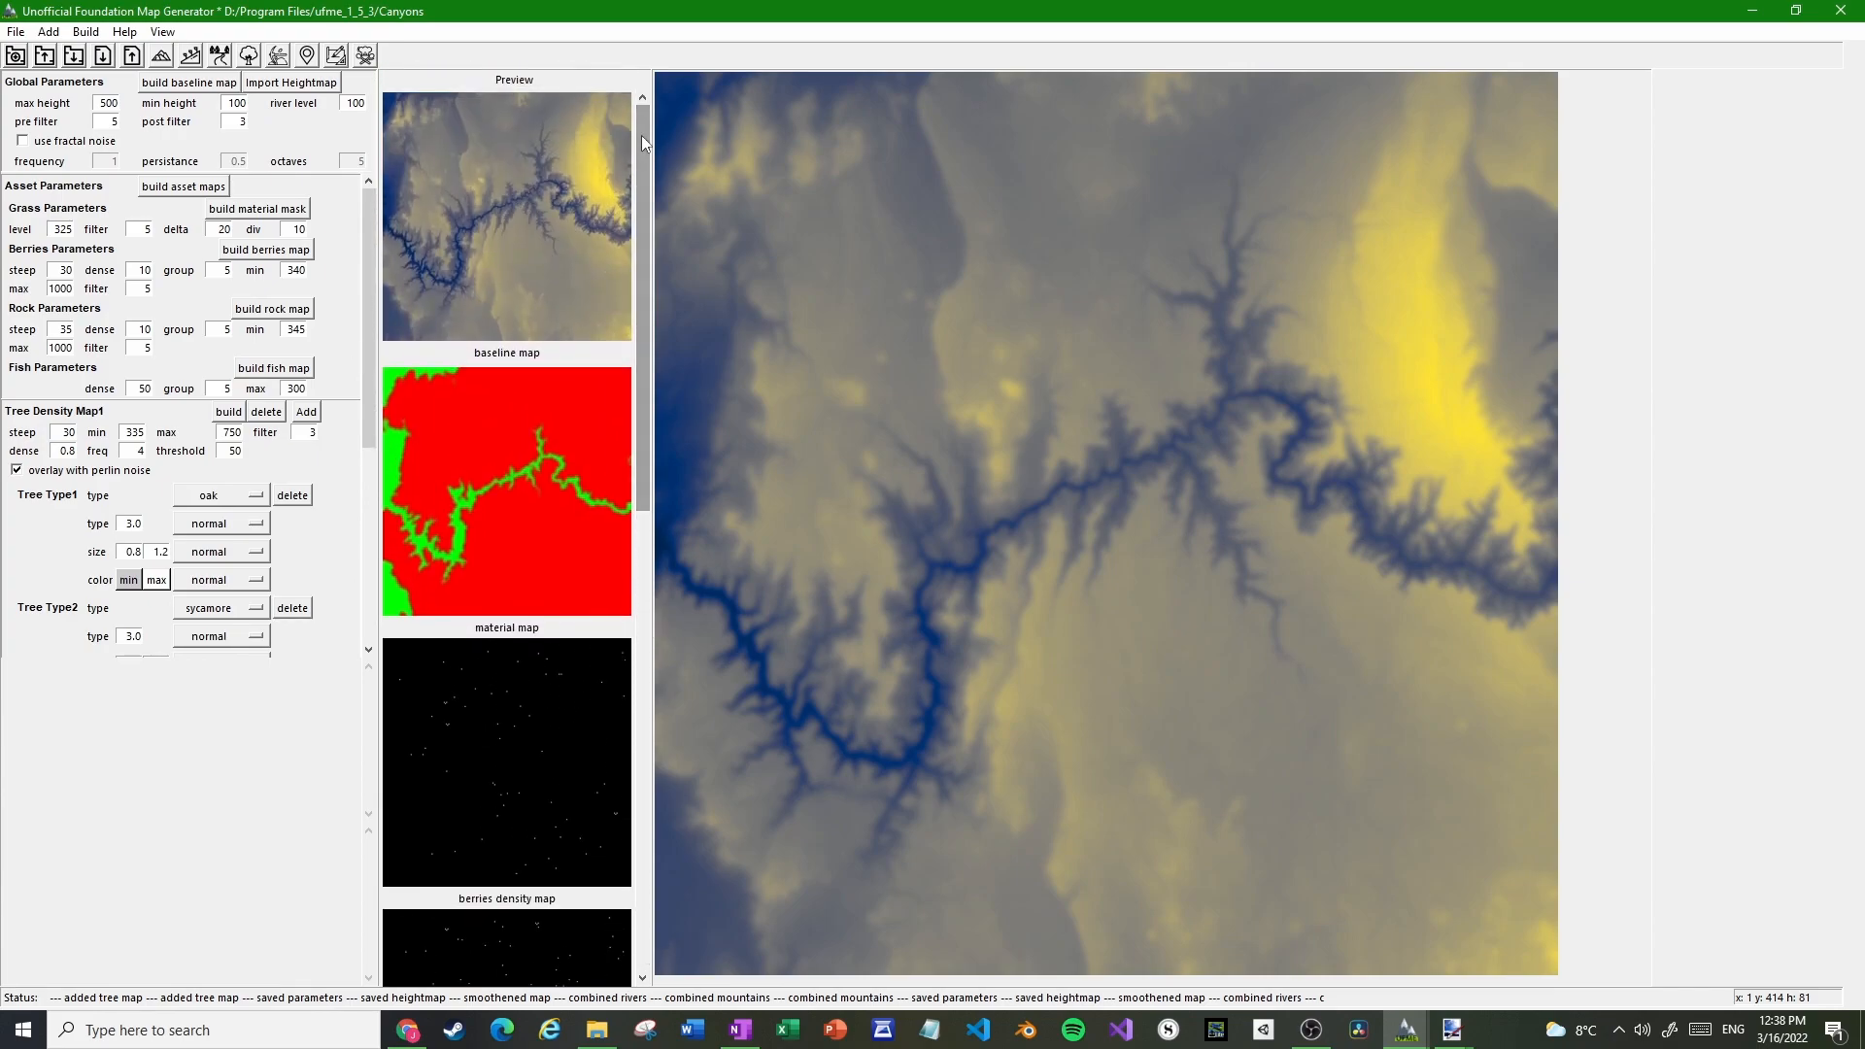
Add a village path and move its entry to about (101, 35) and its exit to about (135, 1006)
left_click(307, 55)
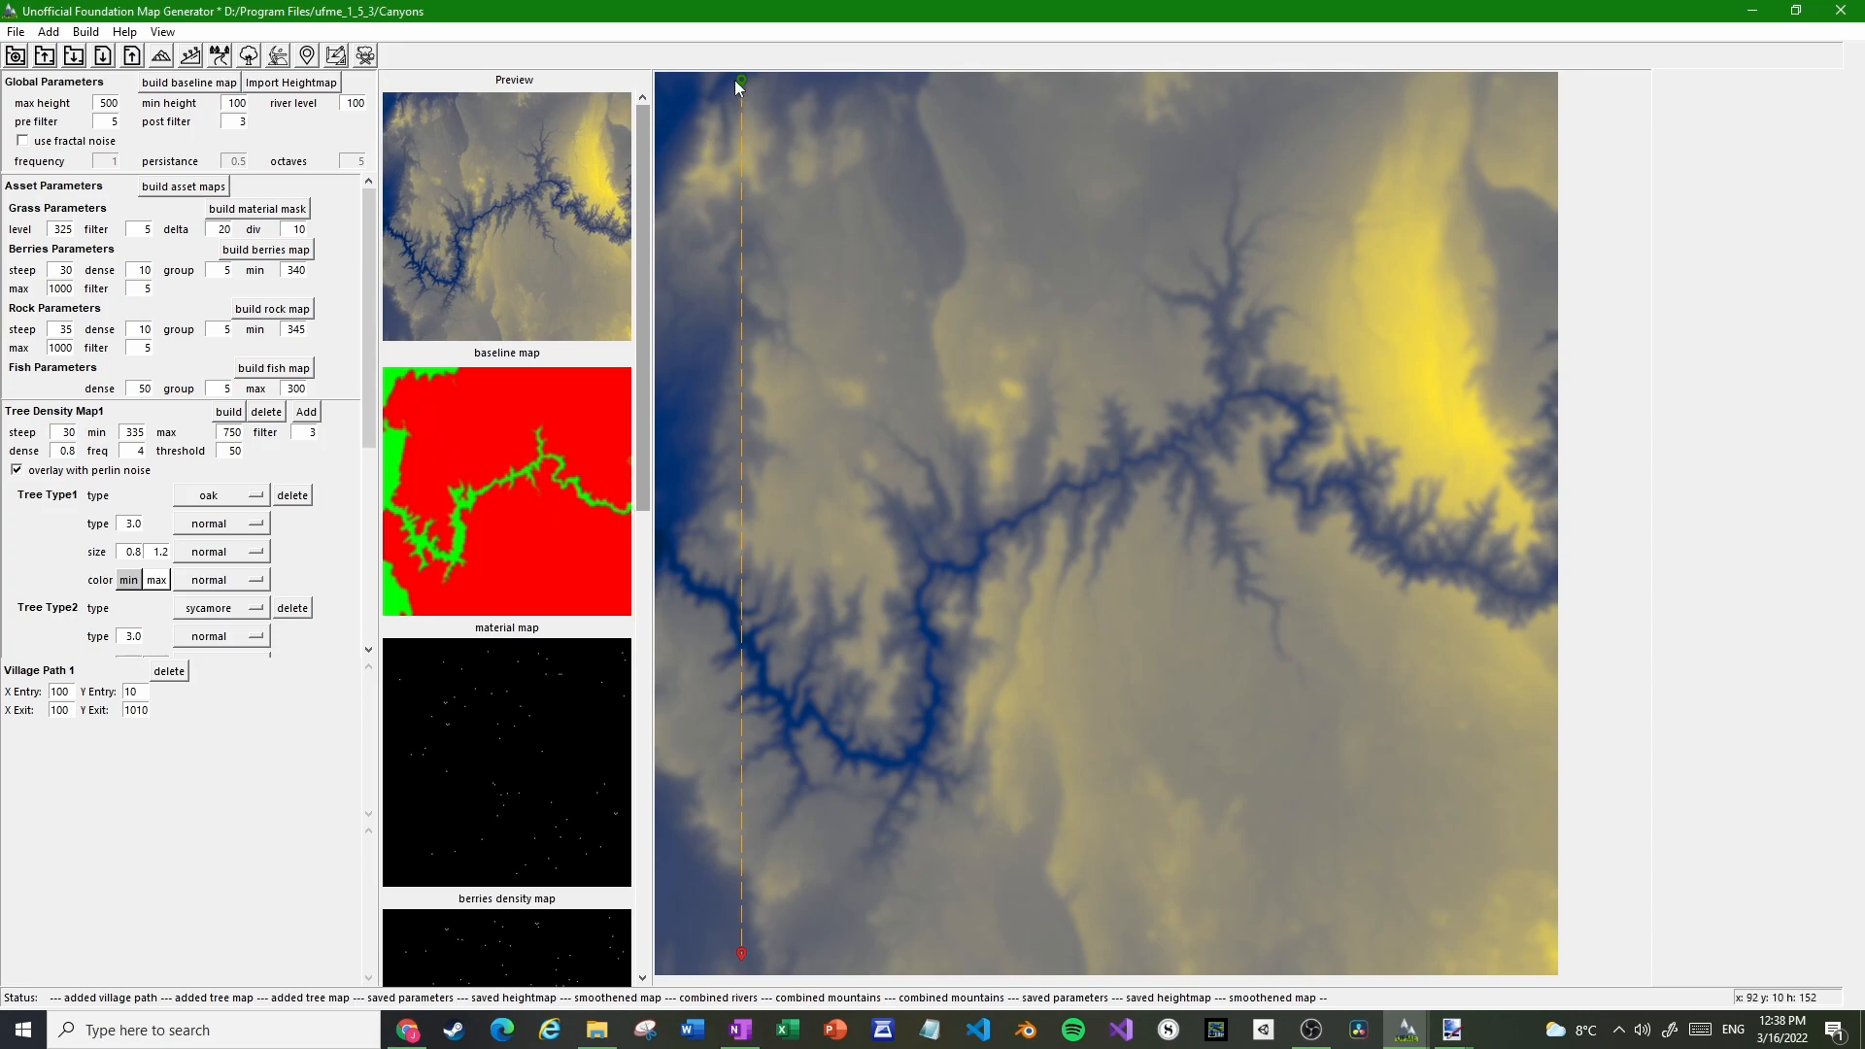
left_click_drag(743, 82, 743, 101)
left_click_drag(742, 955, 773, 960)
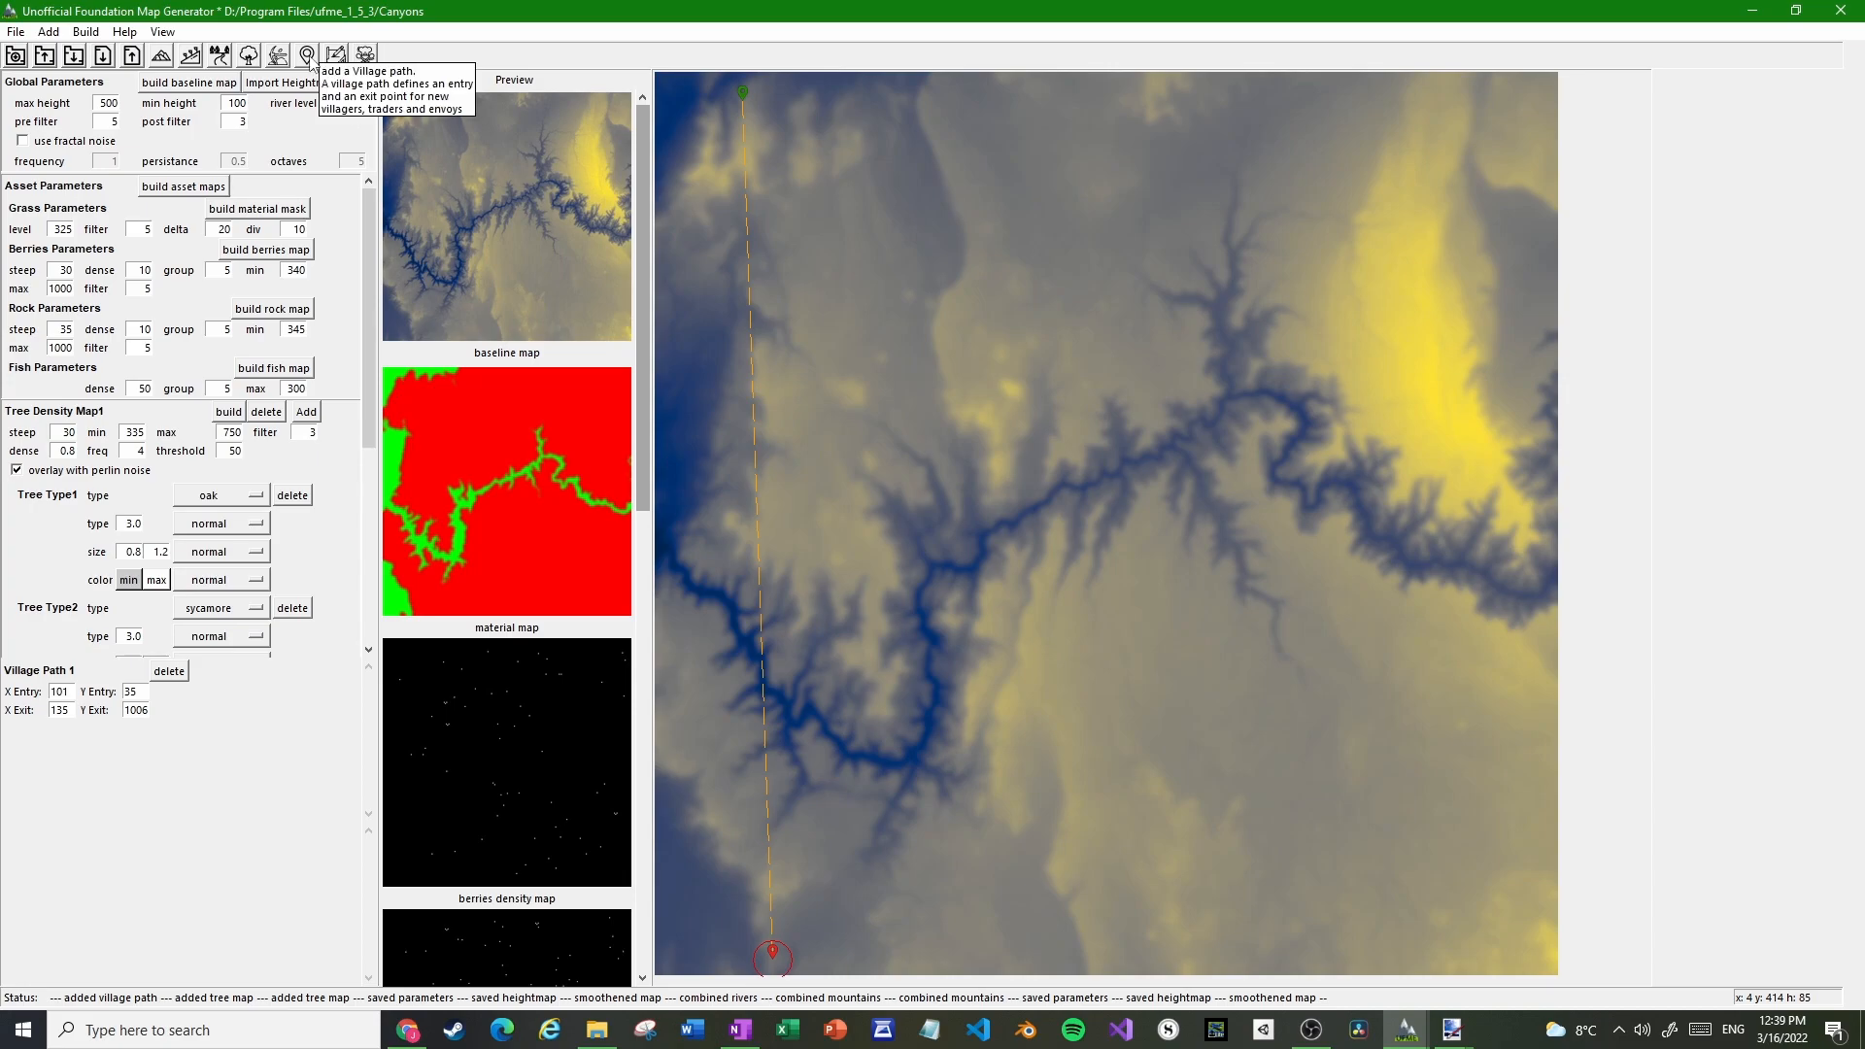
Add eight more village paths at their default positions across the map
left_click(309, 55)
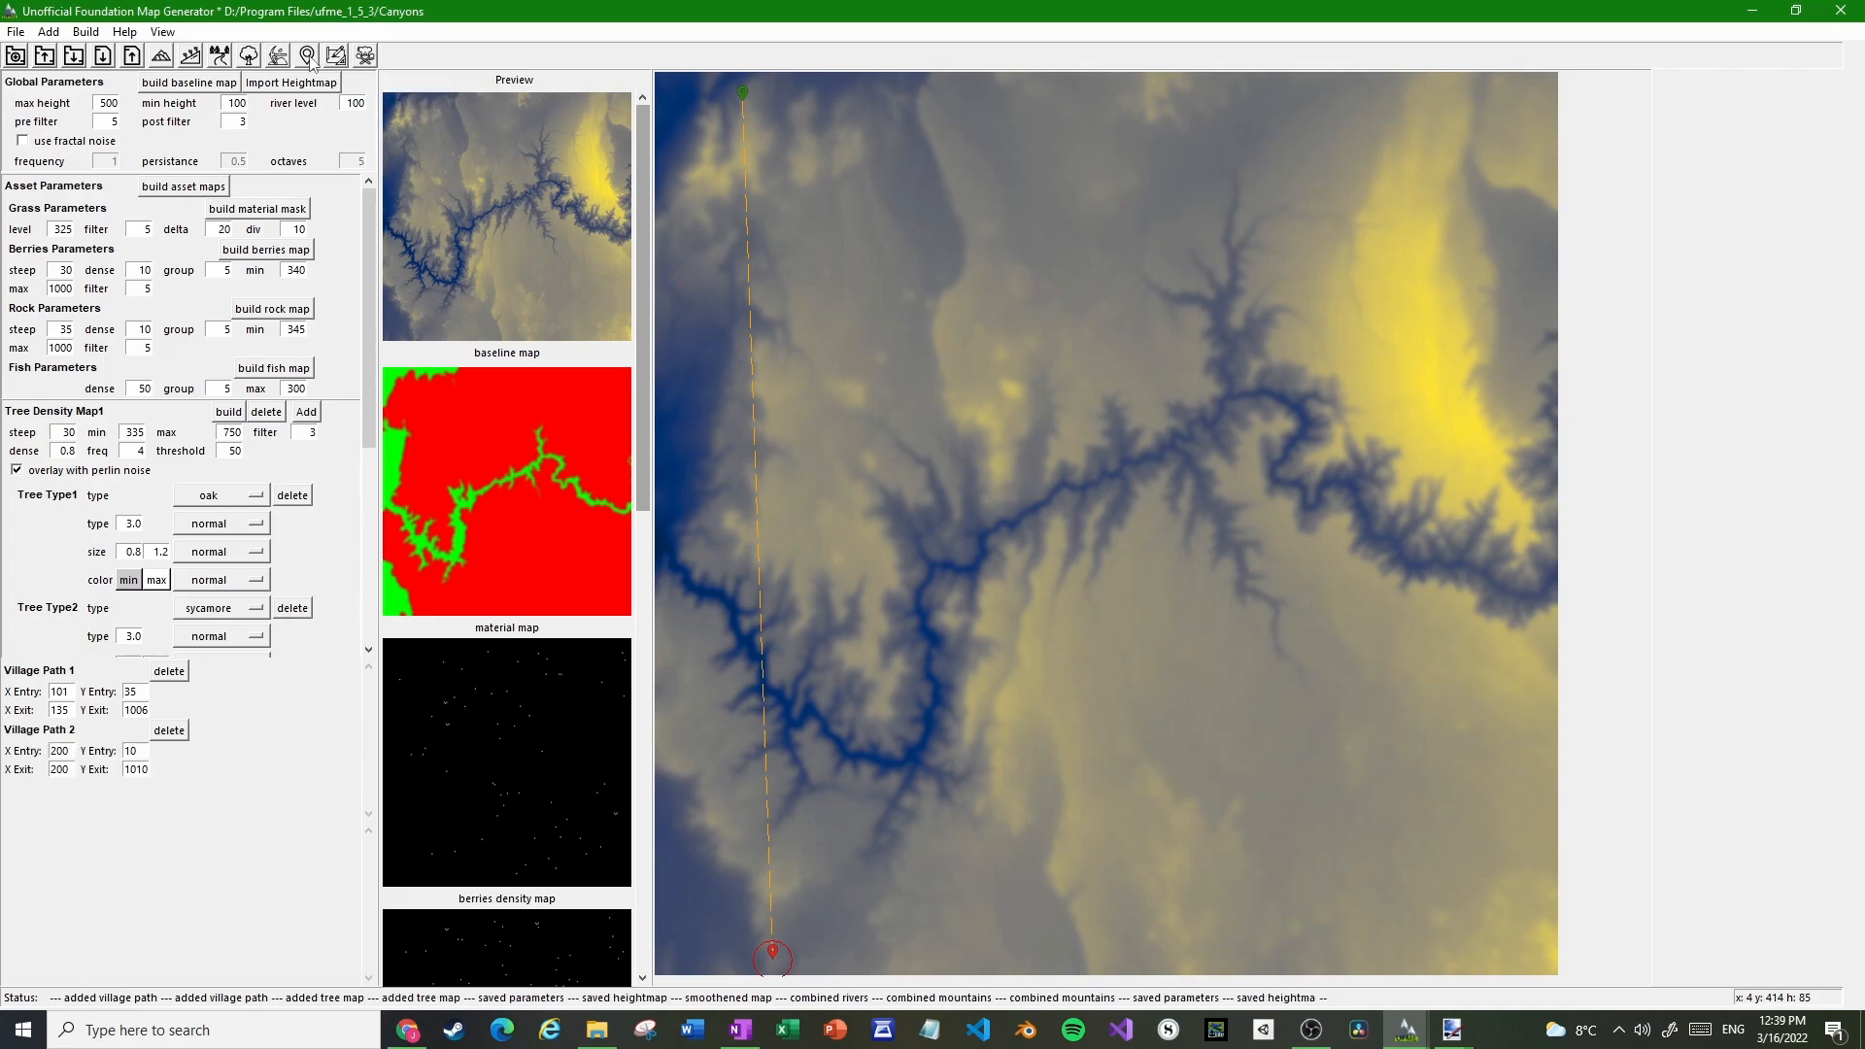
left_click(309, 56)
left_click(309, 56)
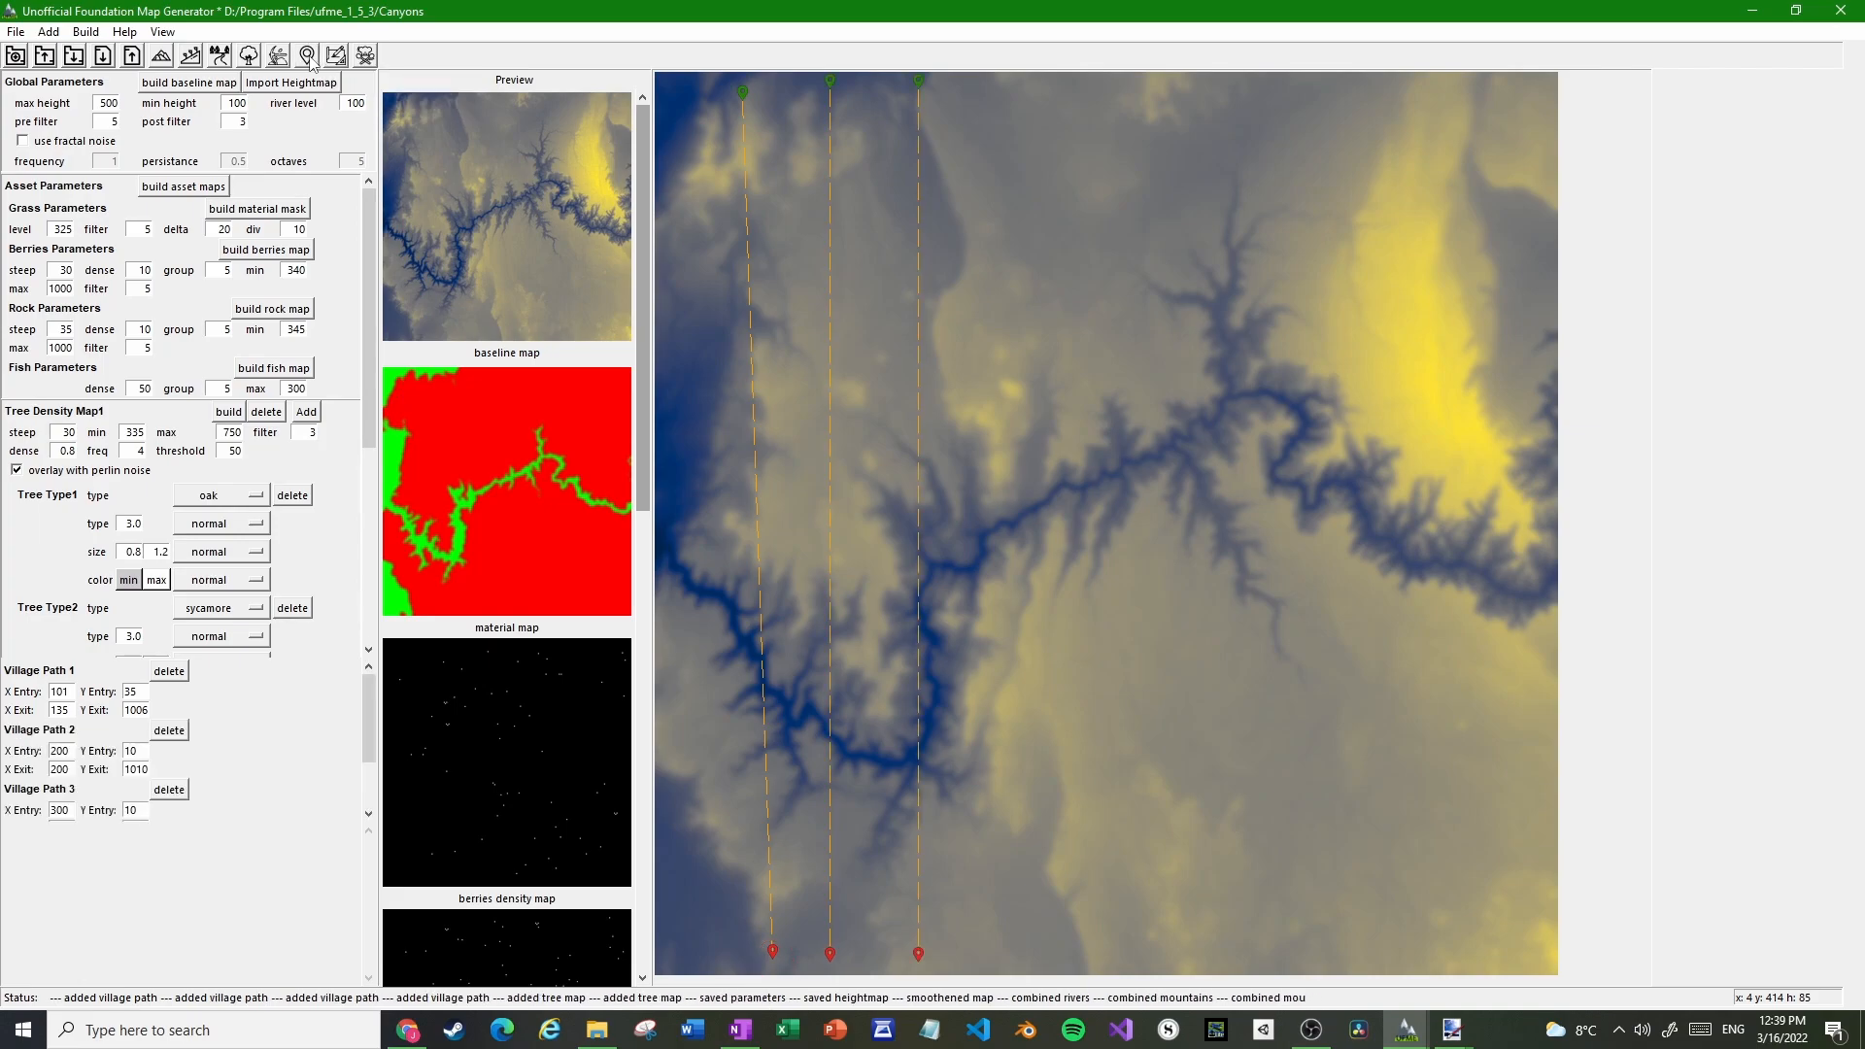
left_click(309, 56)
left_click(309, 55)
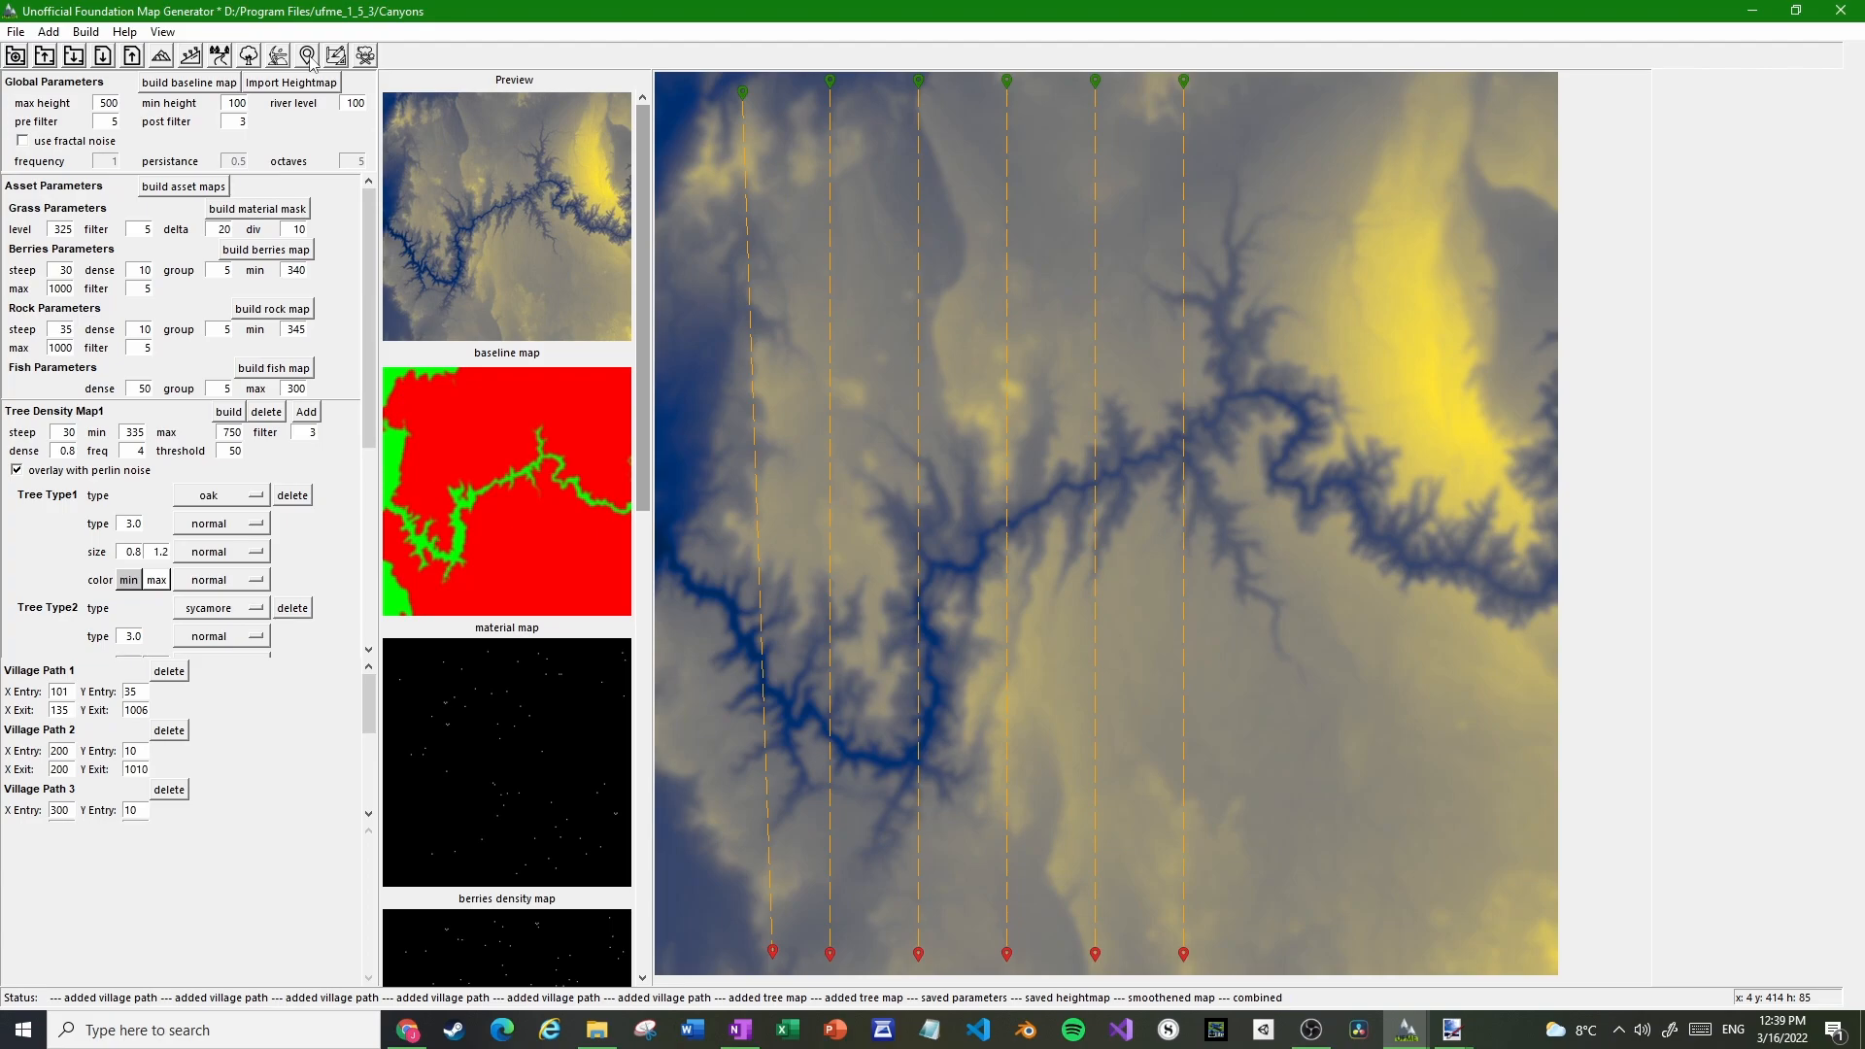
left_click(309, 55)
left_click(309, 56)
left_click(309, 56)
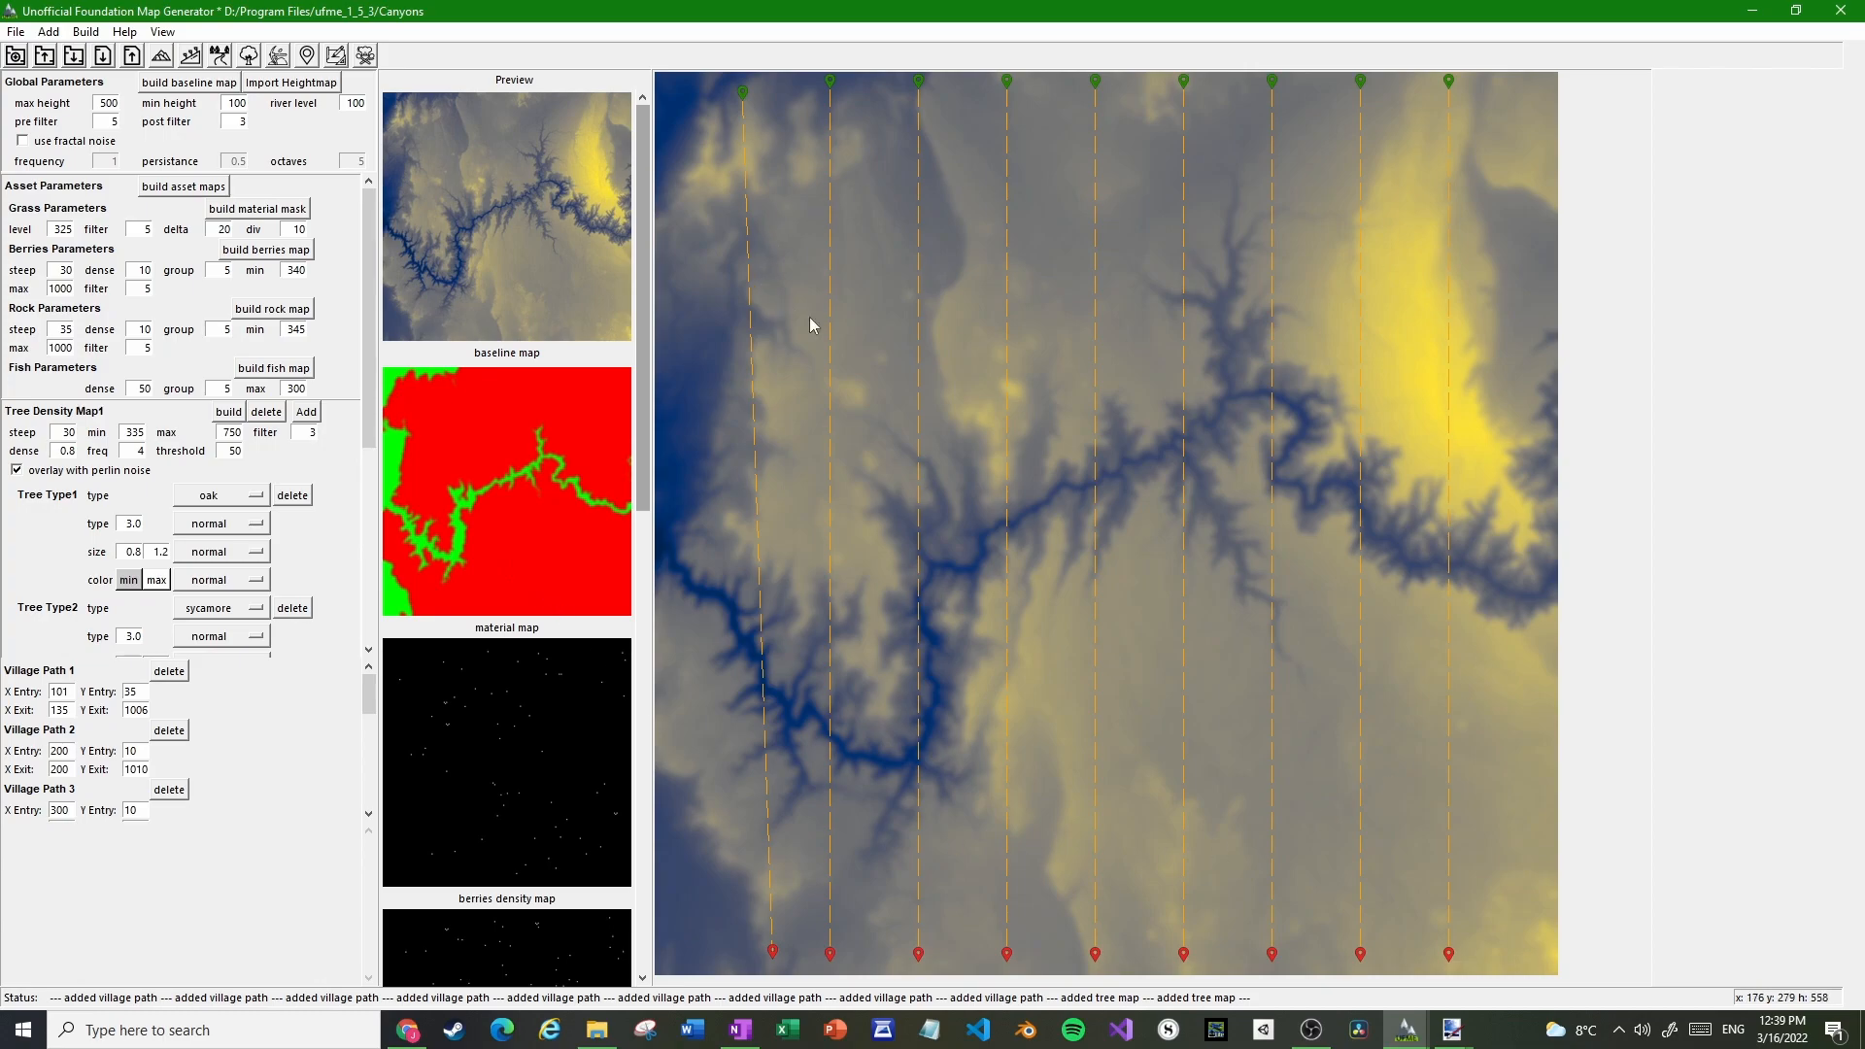
Cook the map with only the nine village paths and the mod files selected, leaving all map rebuilds off
left_click(15, 31)
left_click(44, 105)
left_click(365, 56)
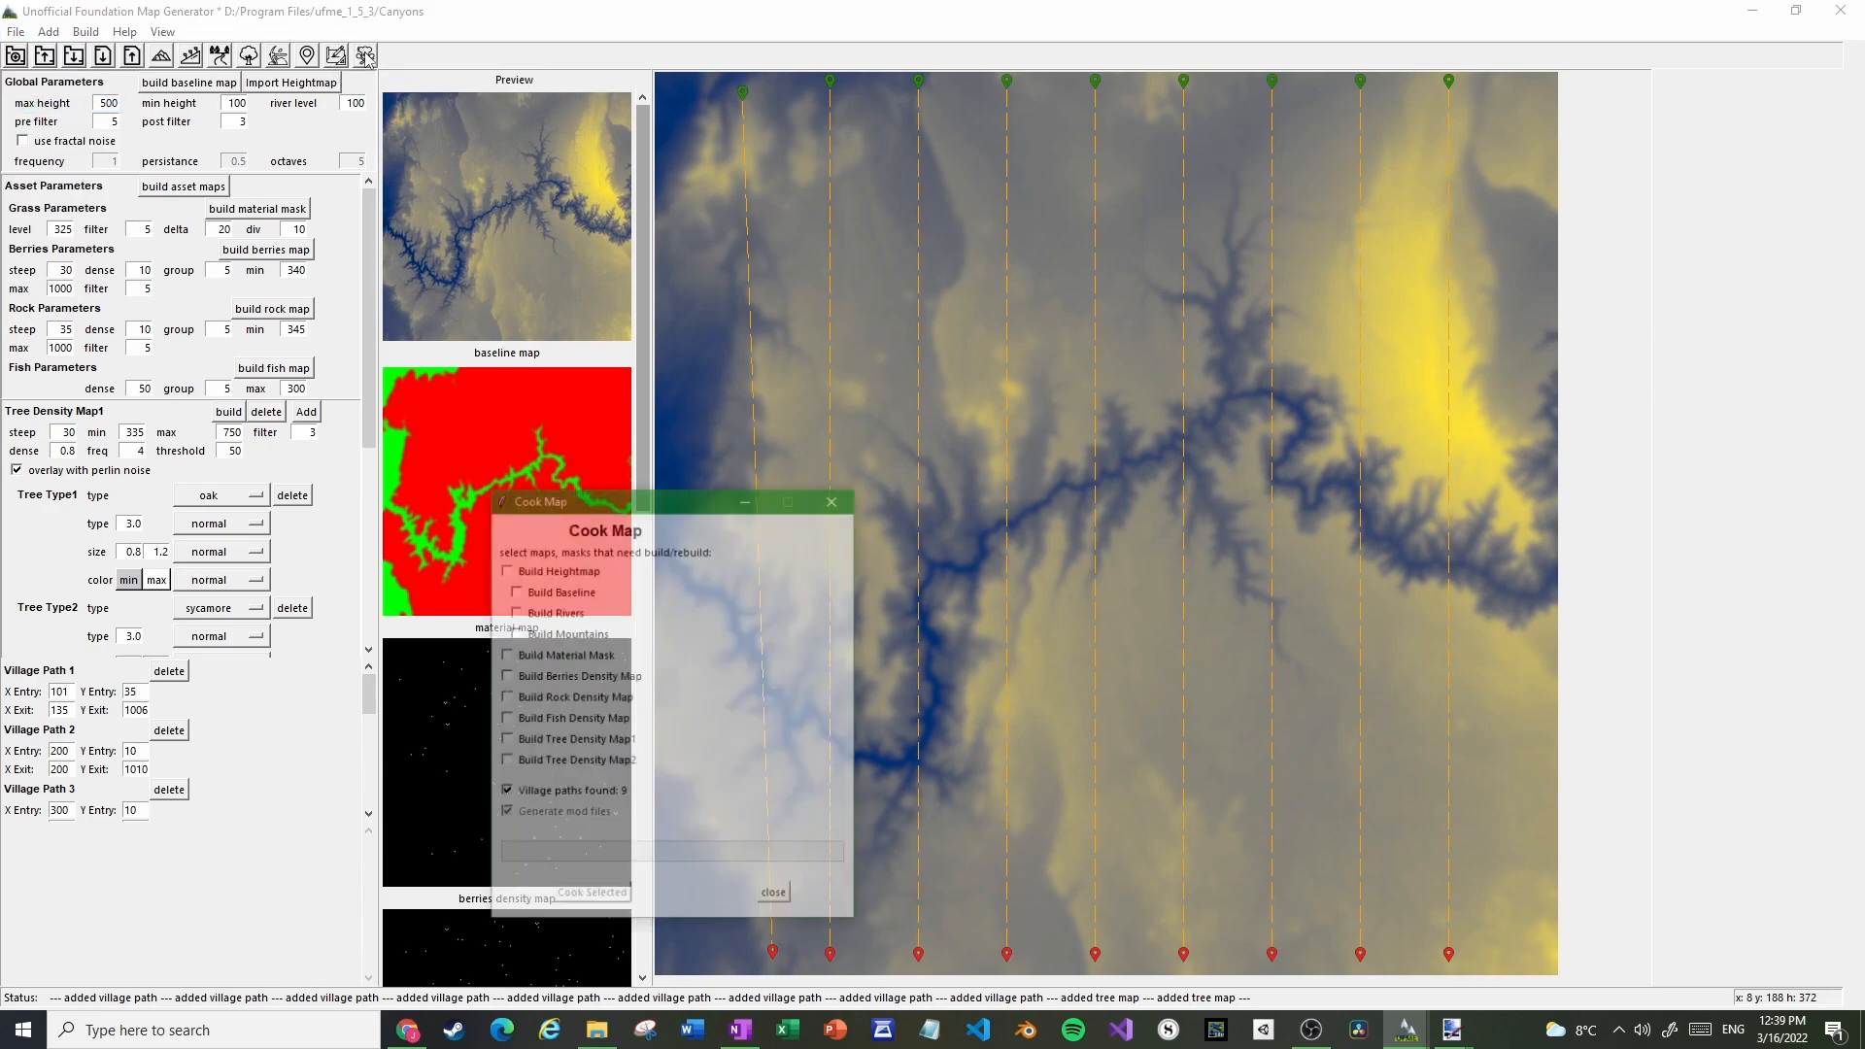
left_click_drag(695, 503, 714, 277)
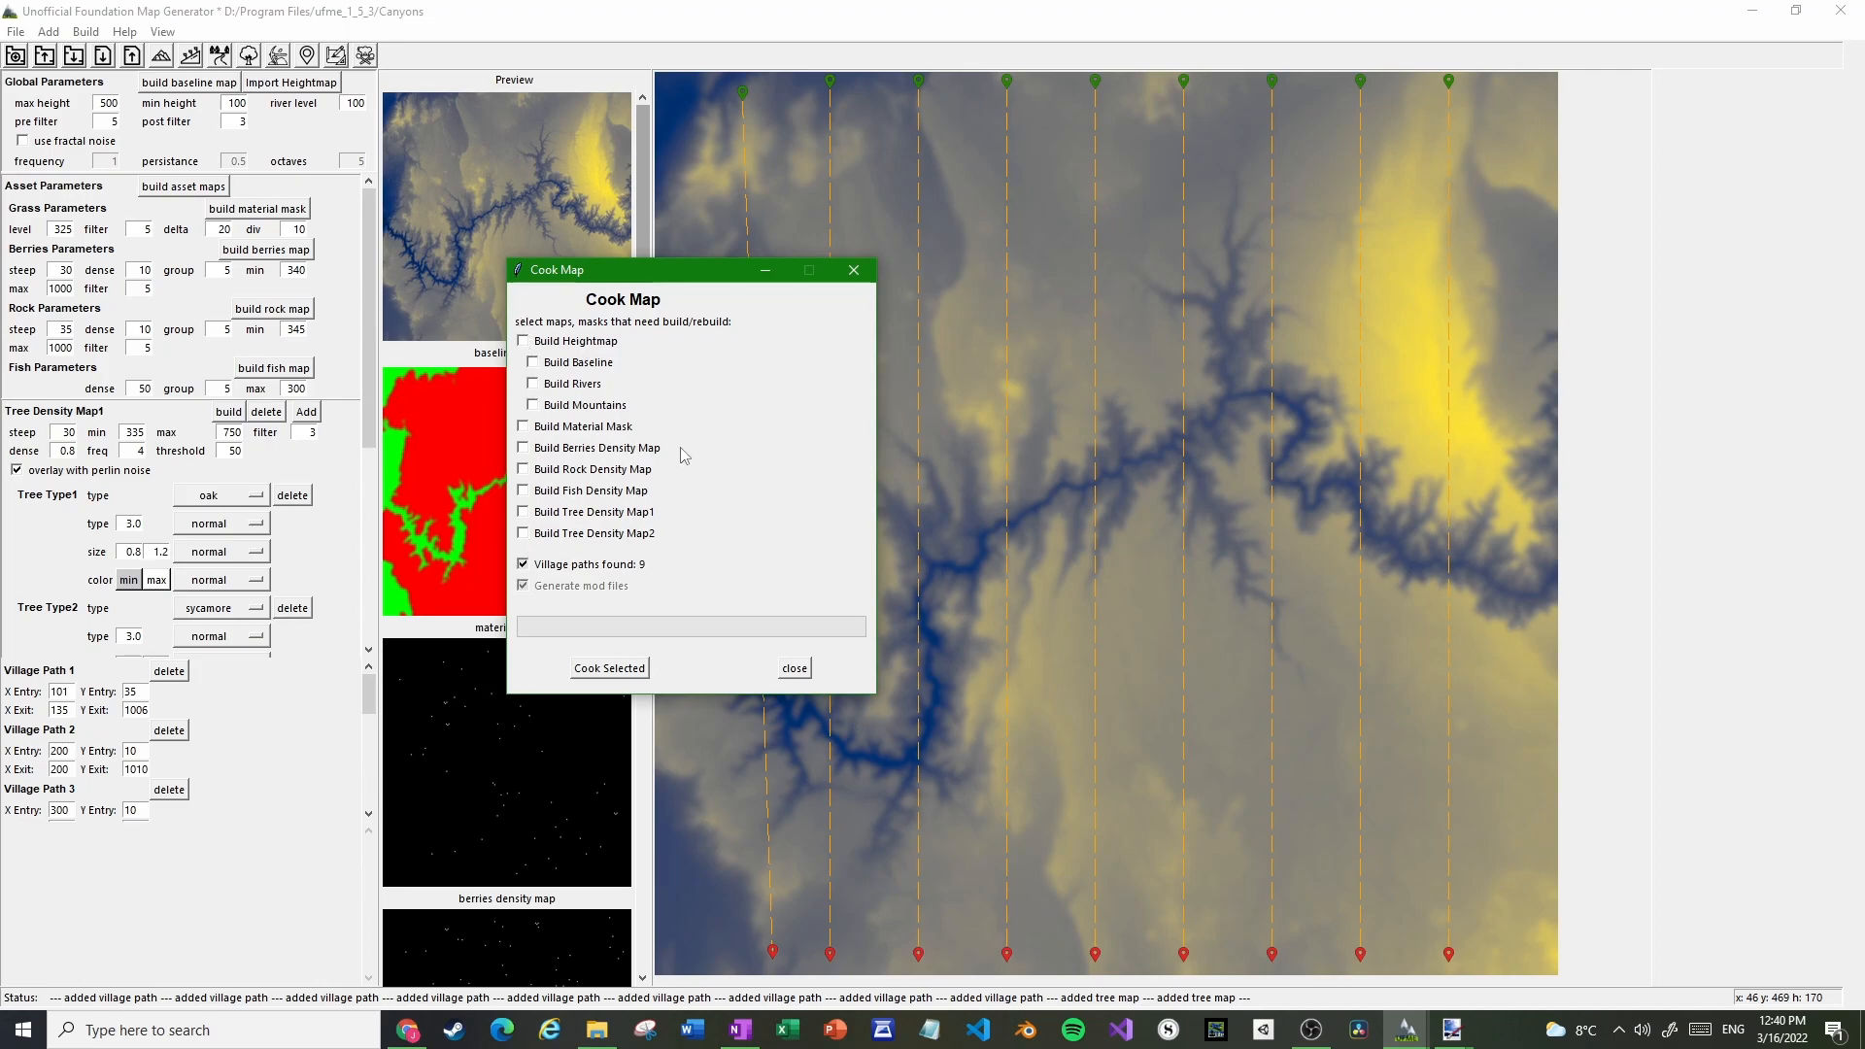
left_click(609, 668)
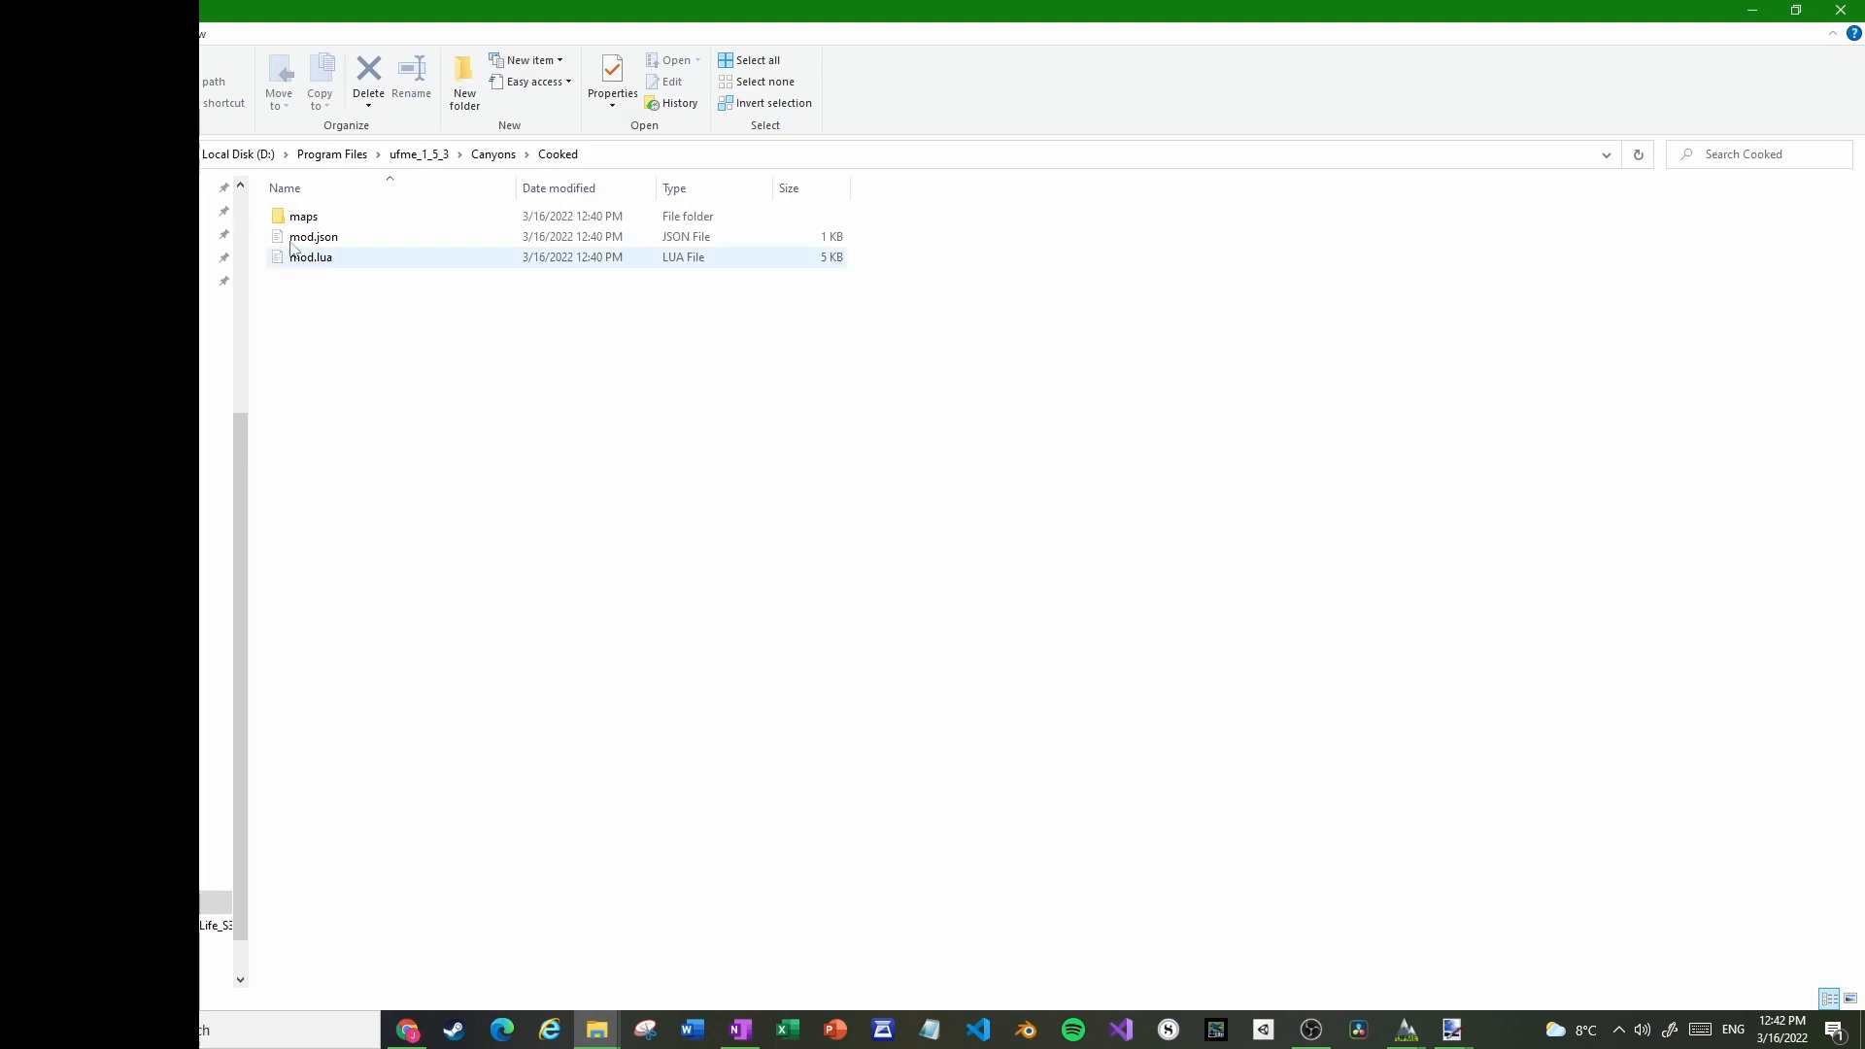
Open the Foundation mods folder under Documents > Polymorph Games and look at where installed mods are stored
scroll(242, 202, "up", 5)
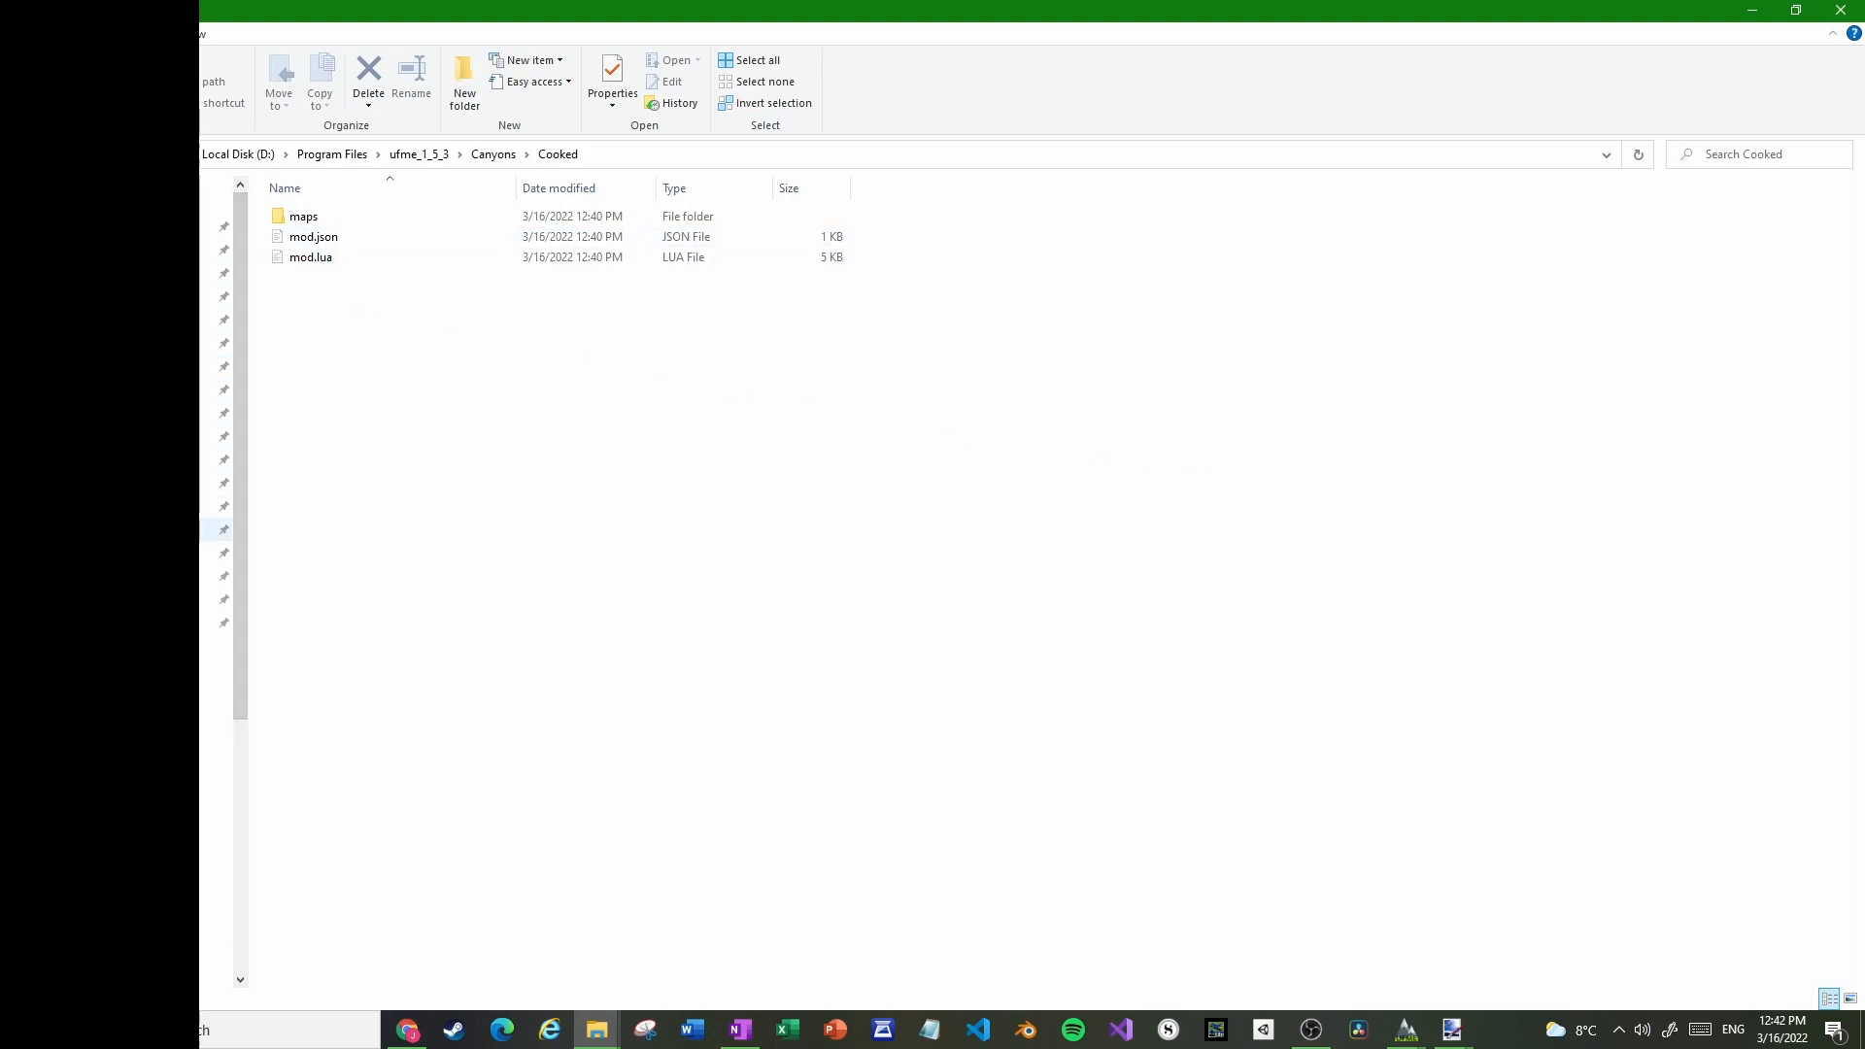
left_click(206, 530)
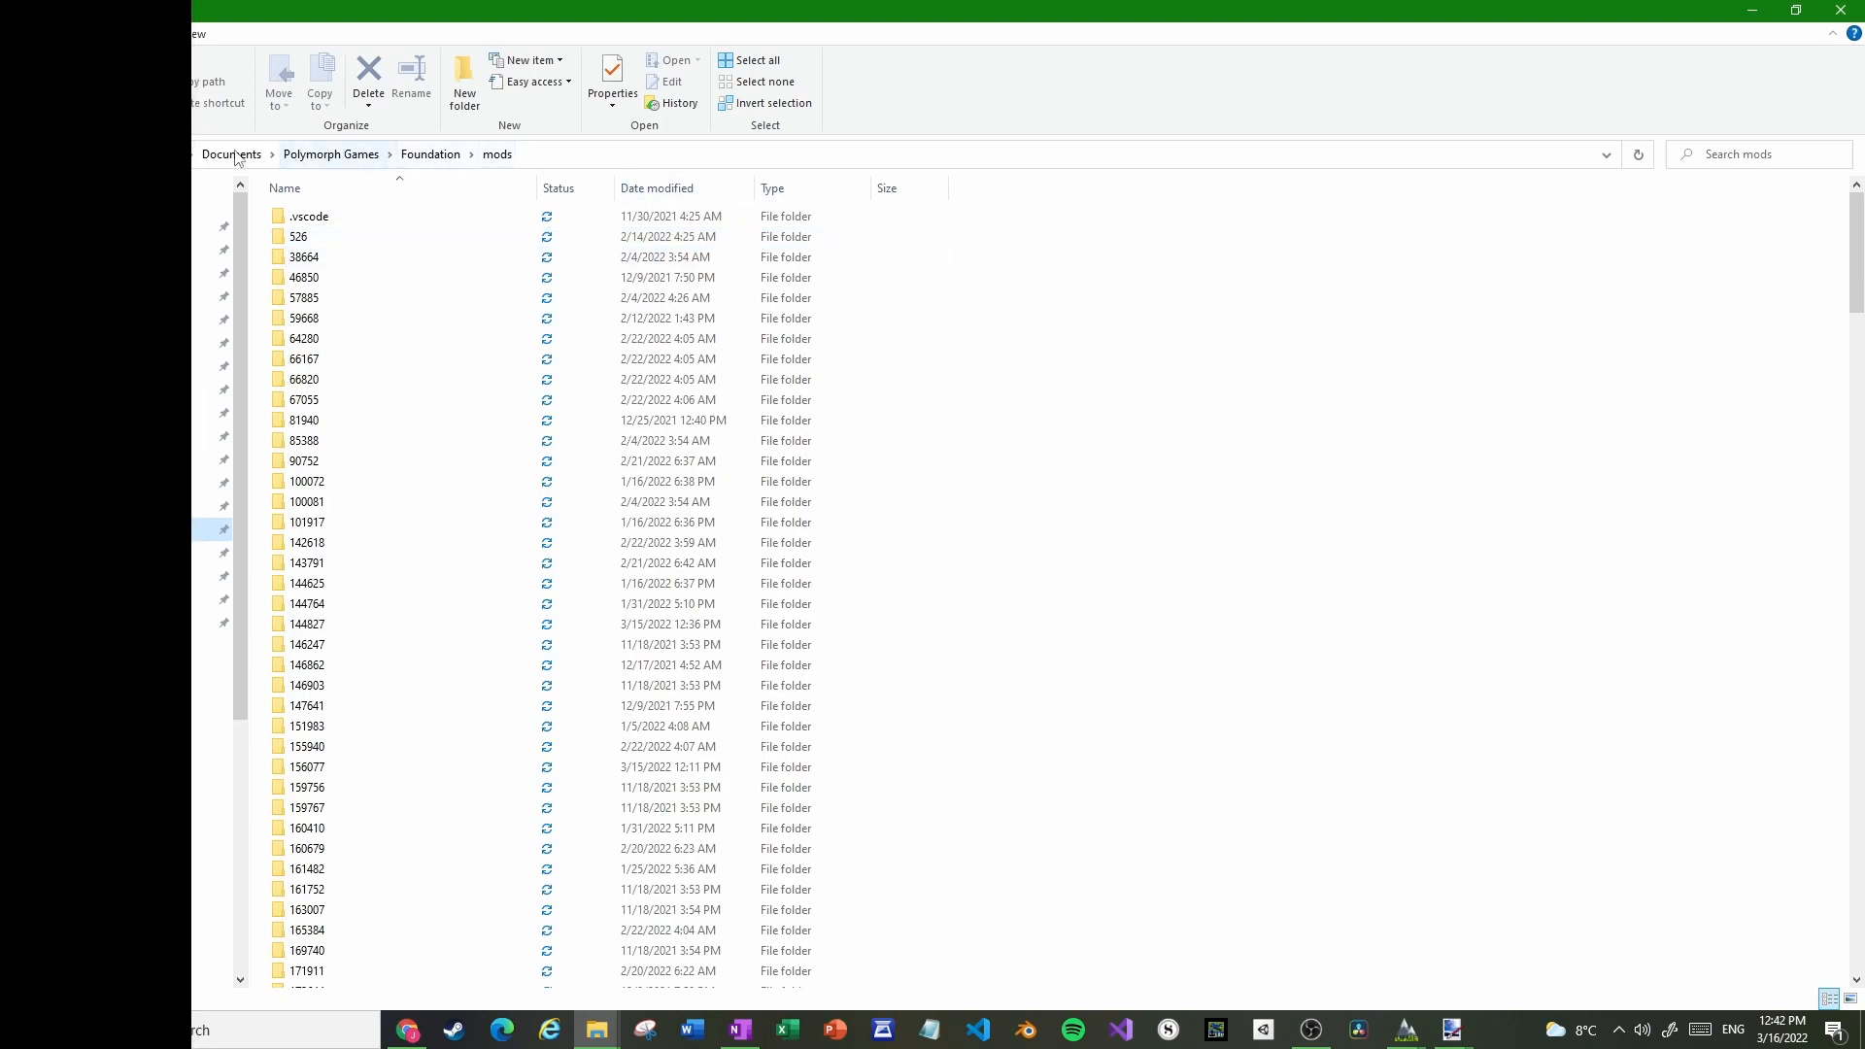
left_click(427, 158)
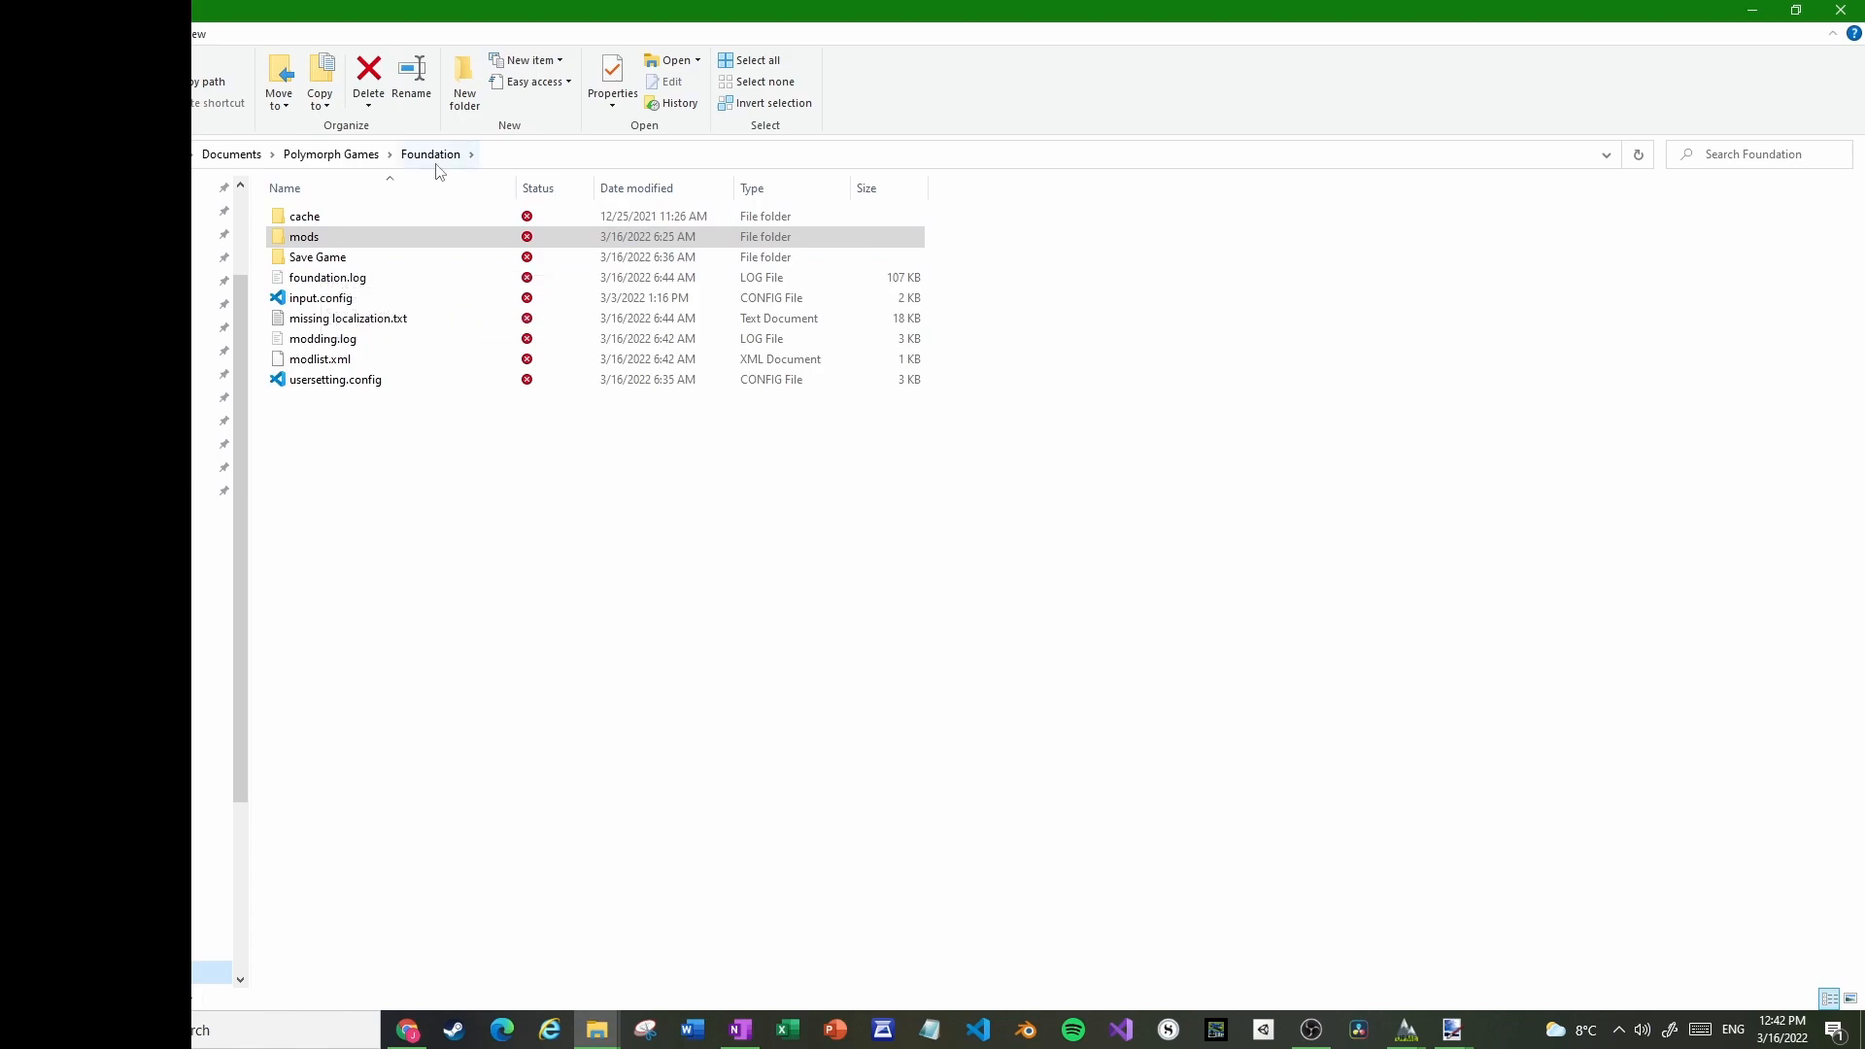
double_click(340, 238)
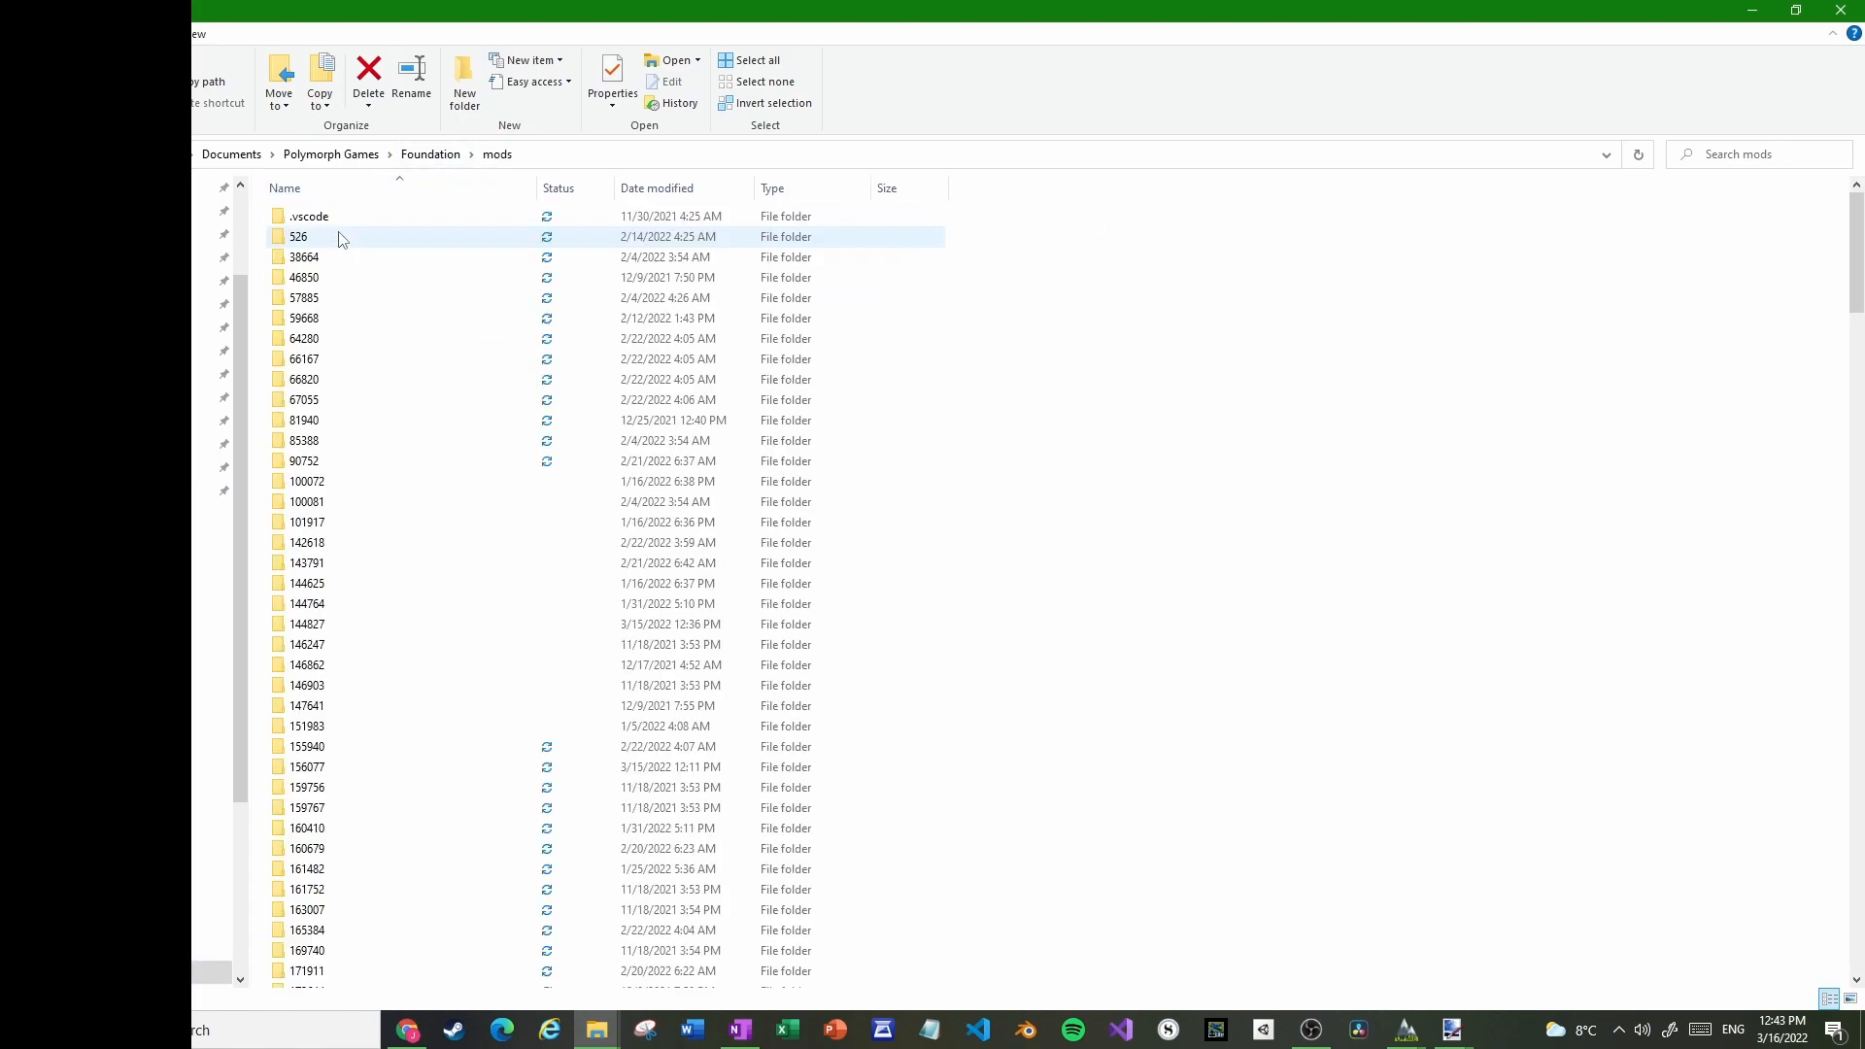
left_click(366, 279)
left_click(400, 463)
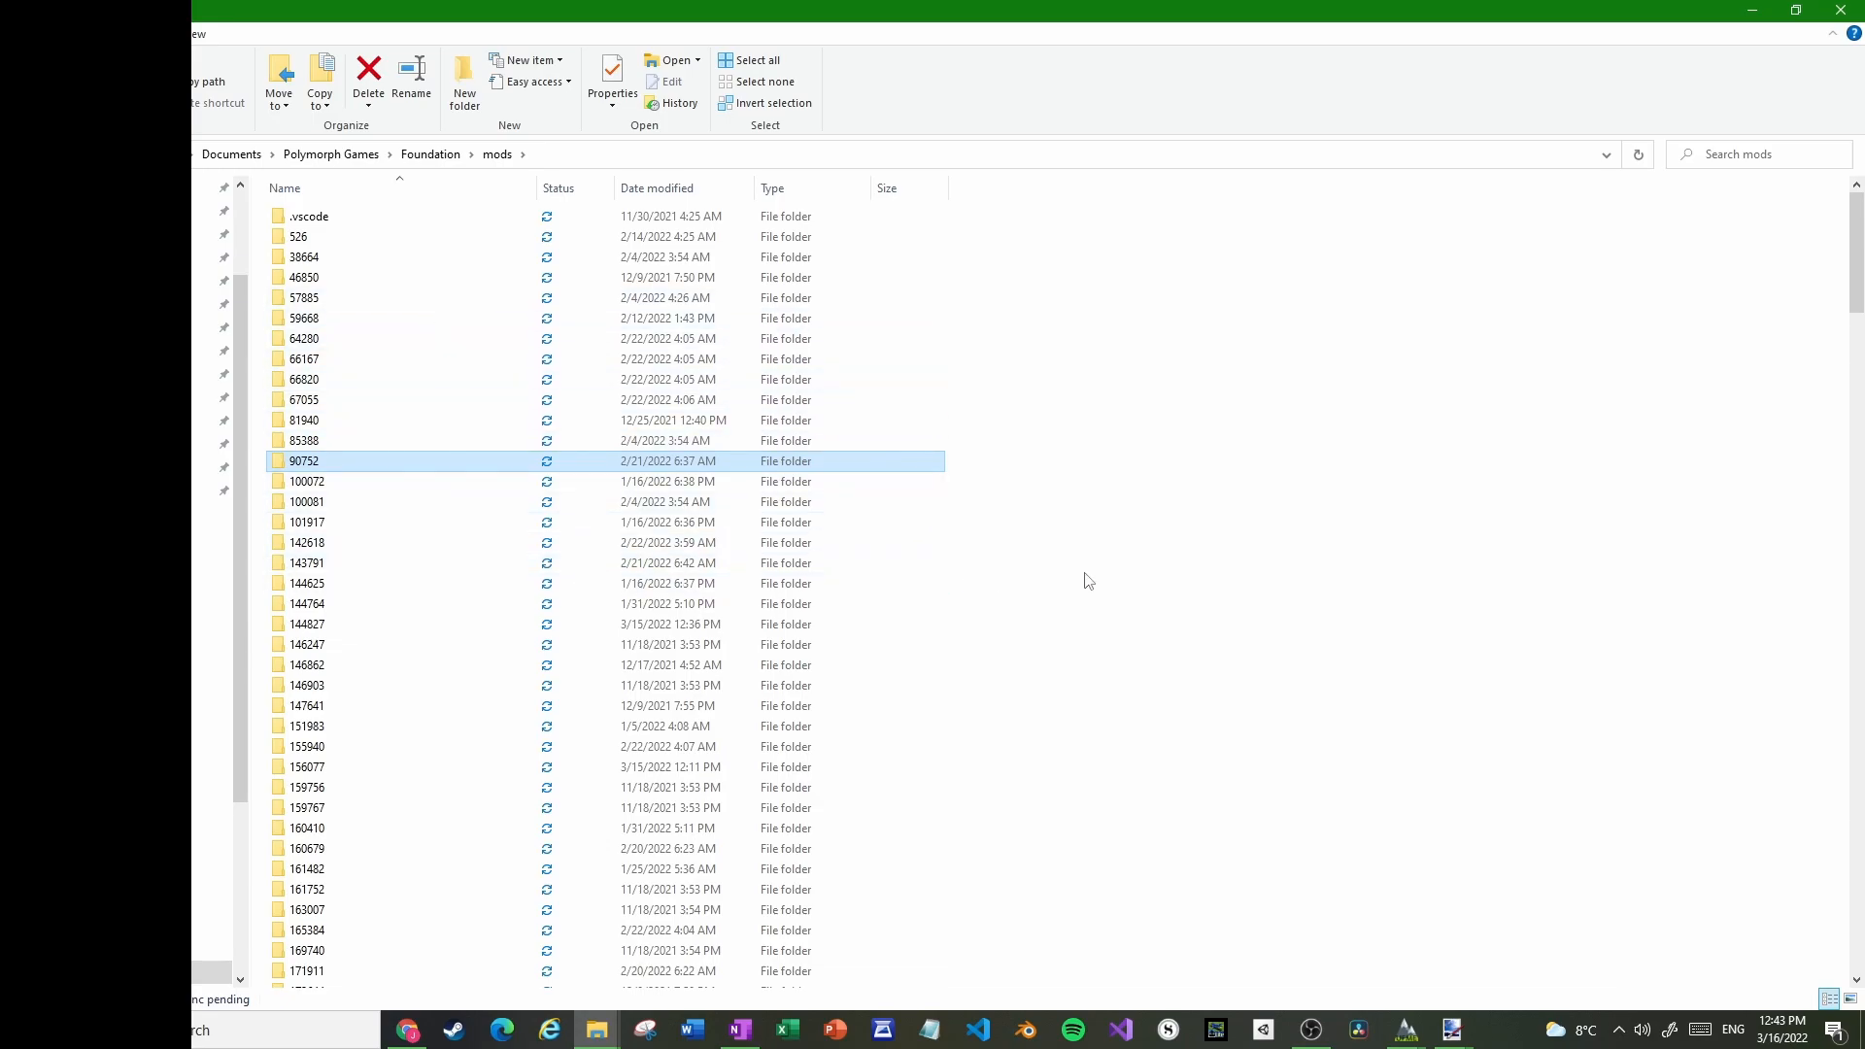
Switch to the browser to look up the Fire mod on mod.io, and examine the subfolder names in the local mods folder
key("alt+Tab")
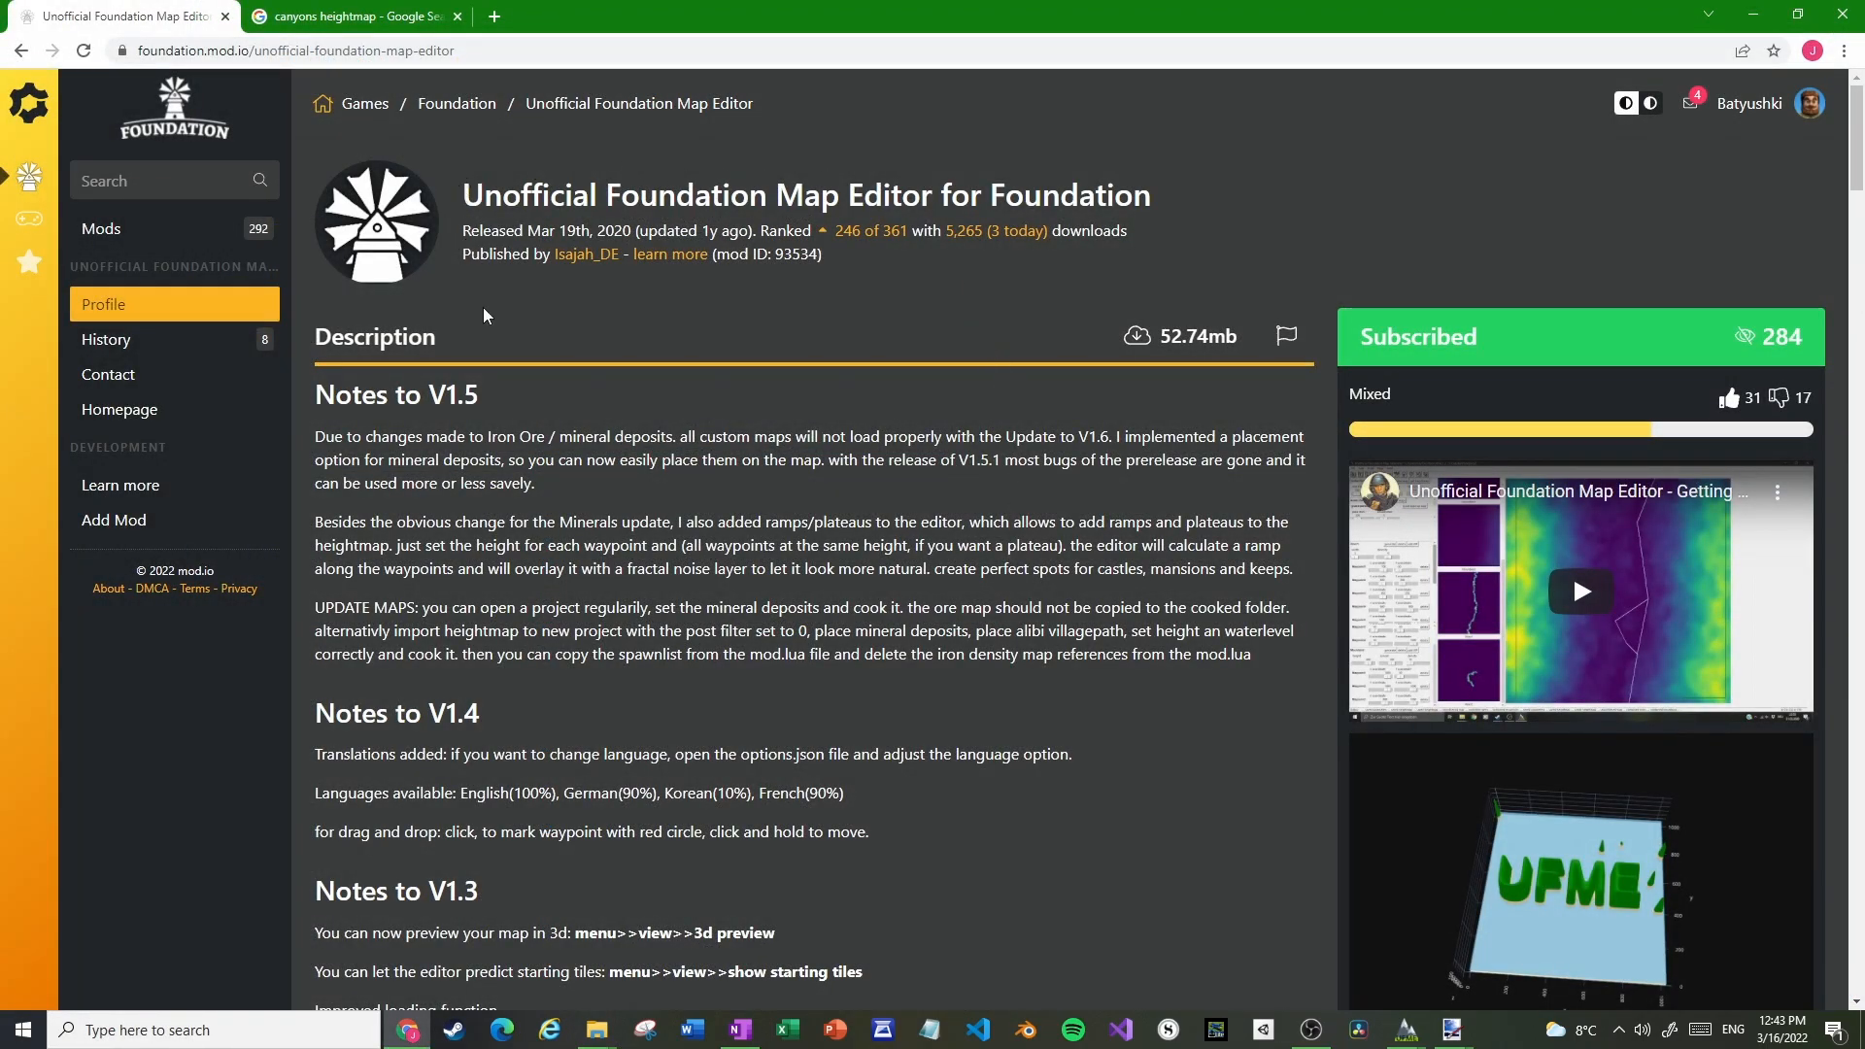
double_click(796, 254)
left_click(107, 229)
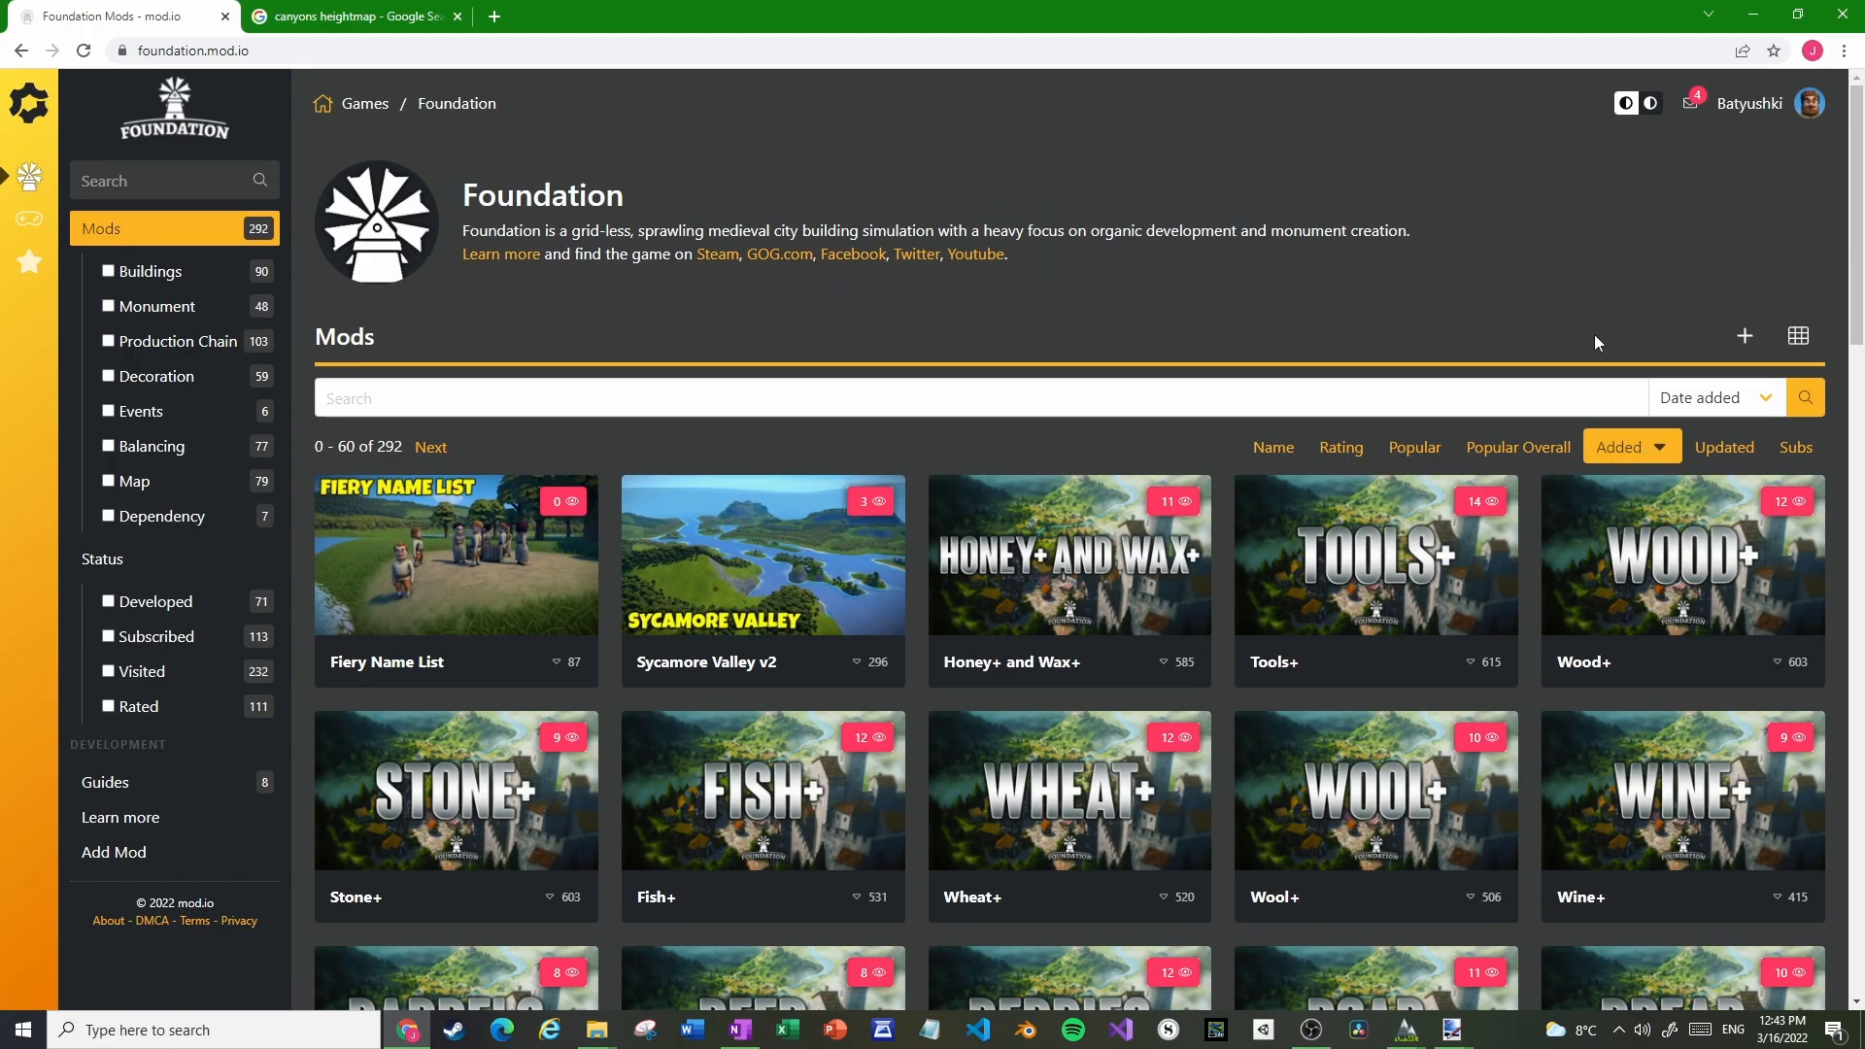
left_click(1752, 109)
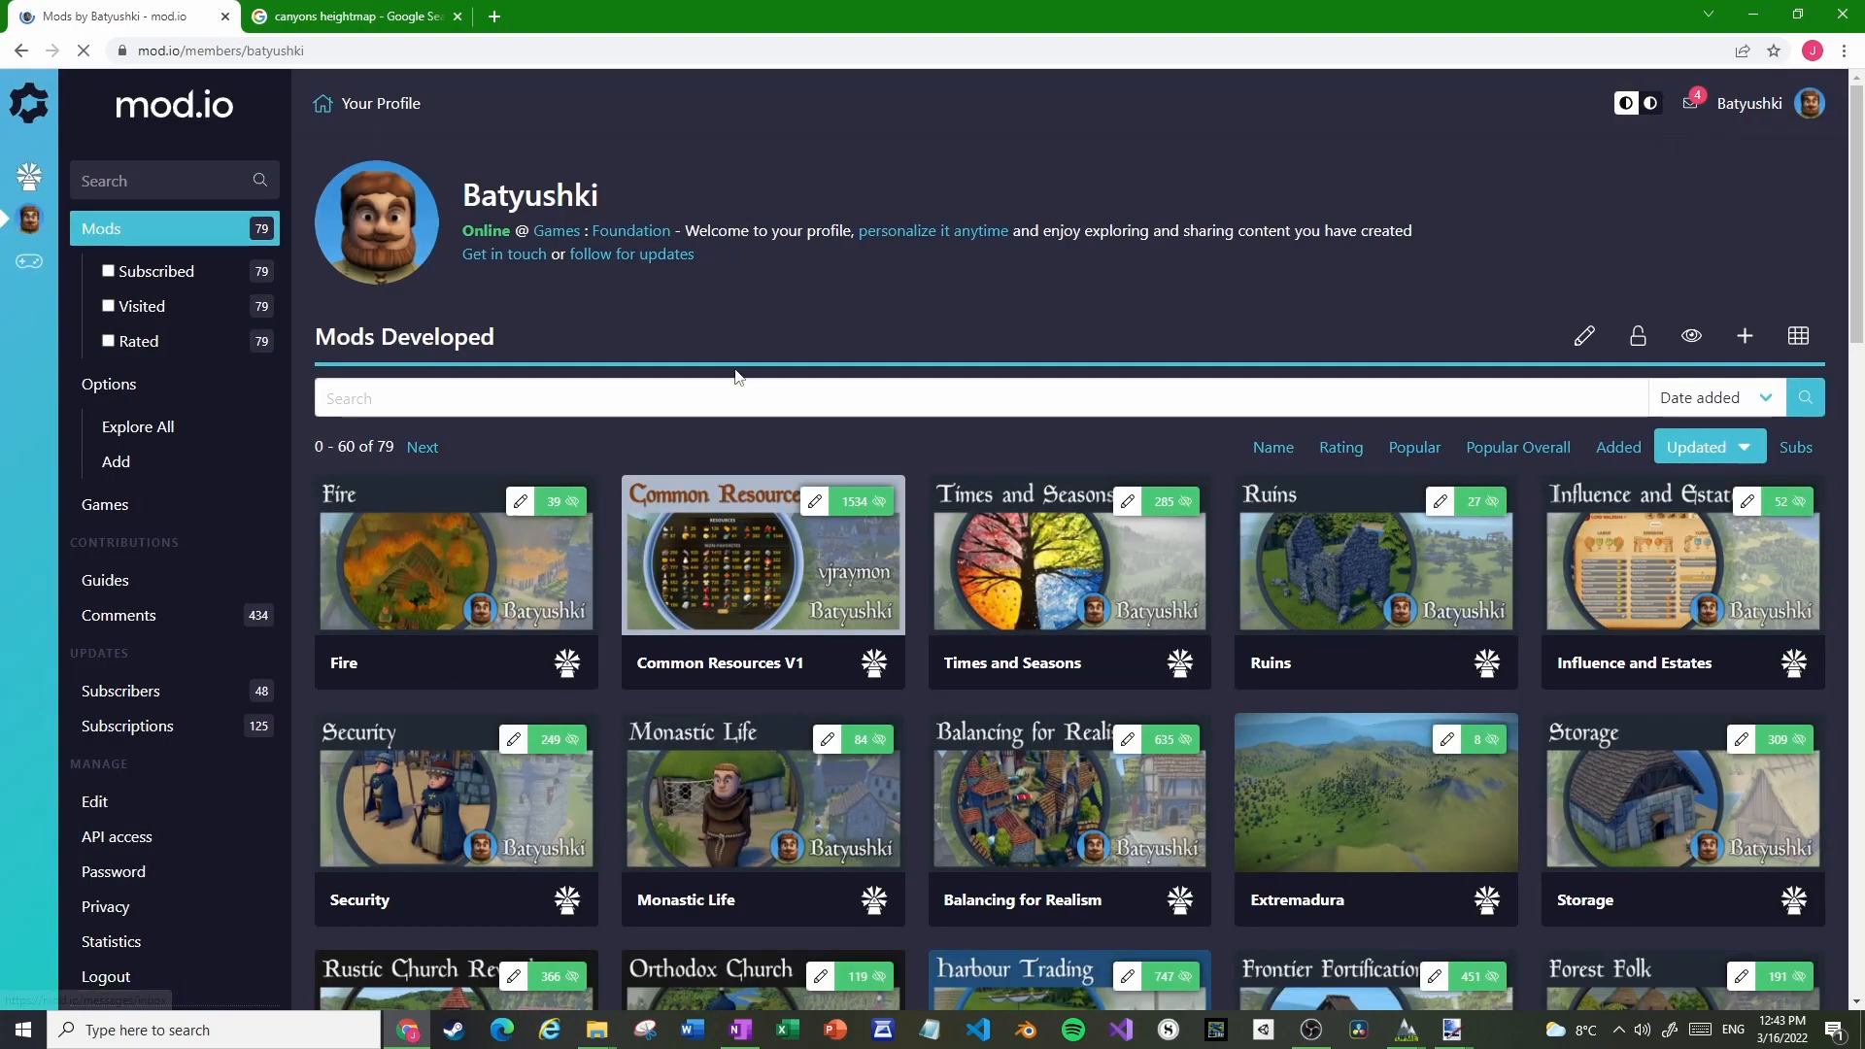
left_click(388, 580)
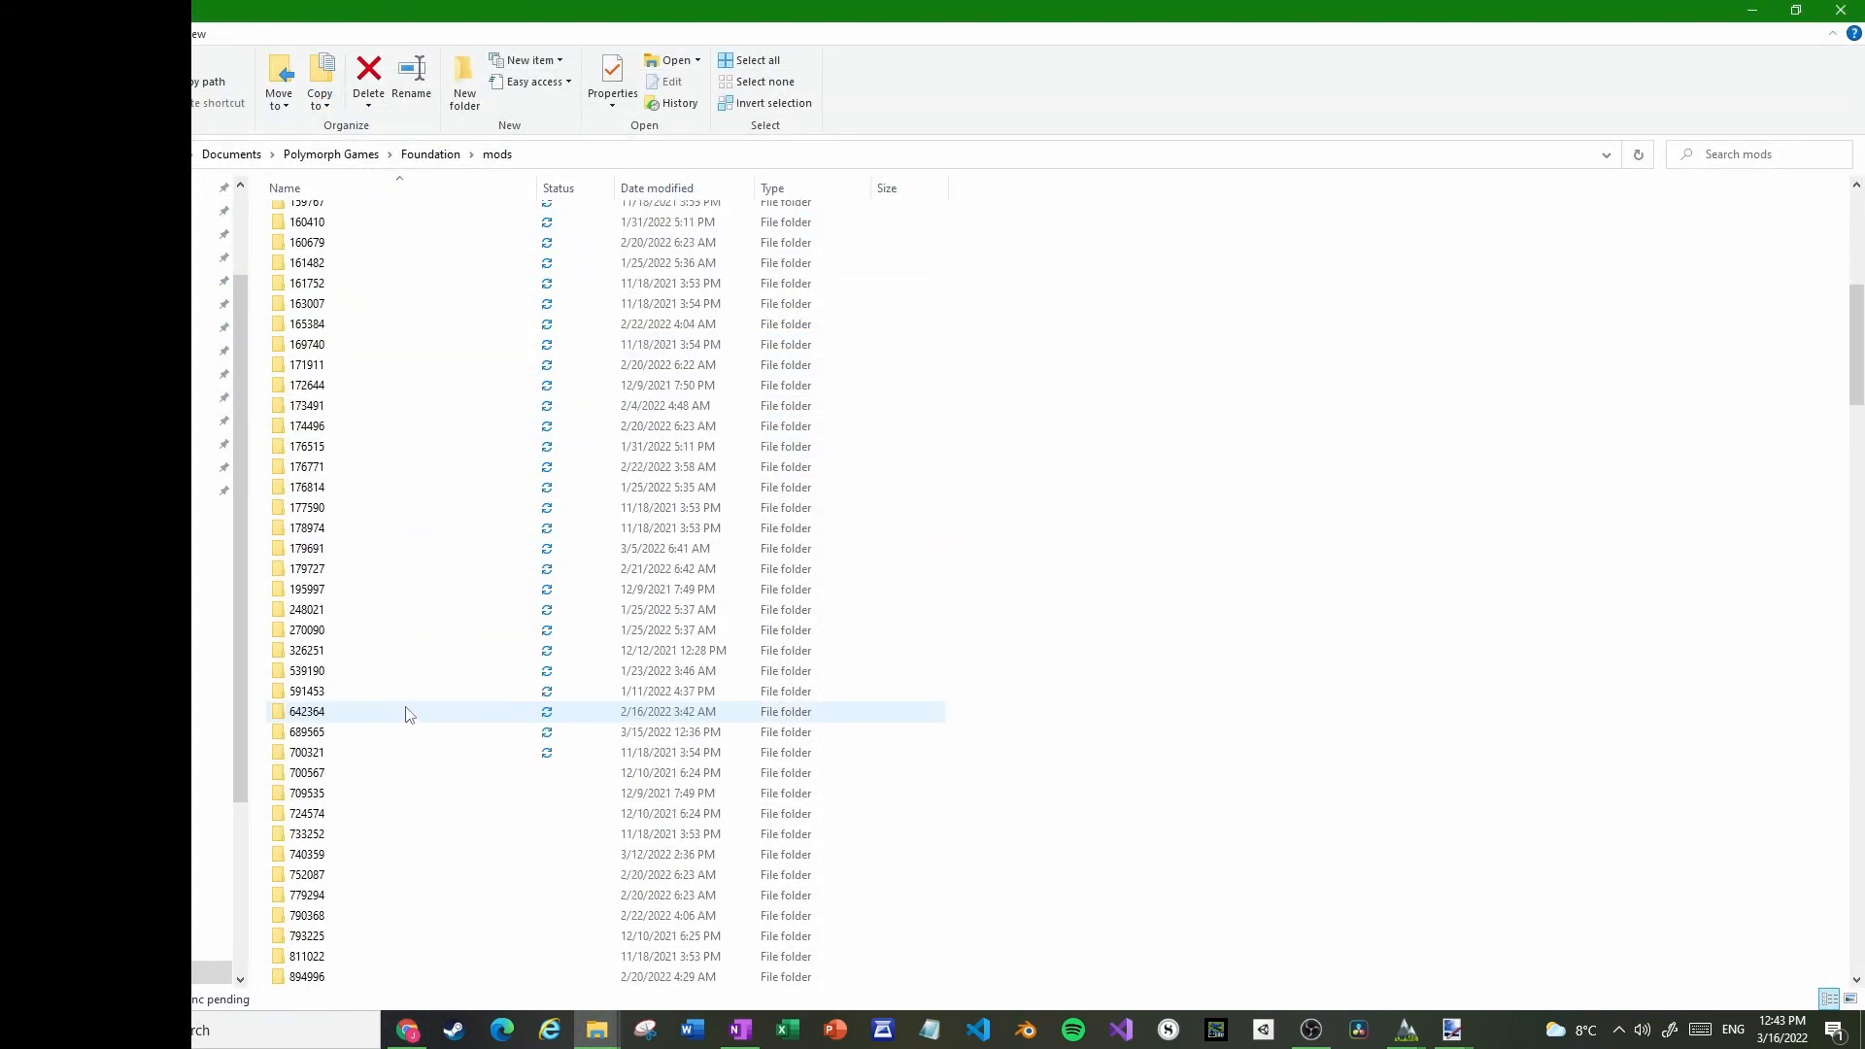
scroll(408, 714, "down", 20)
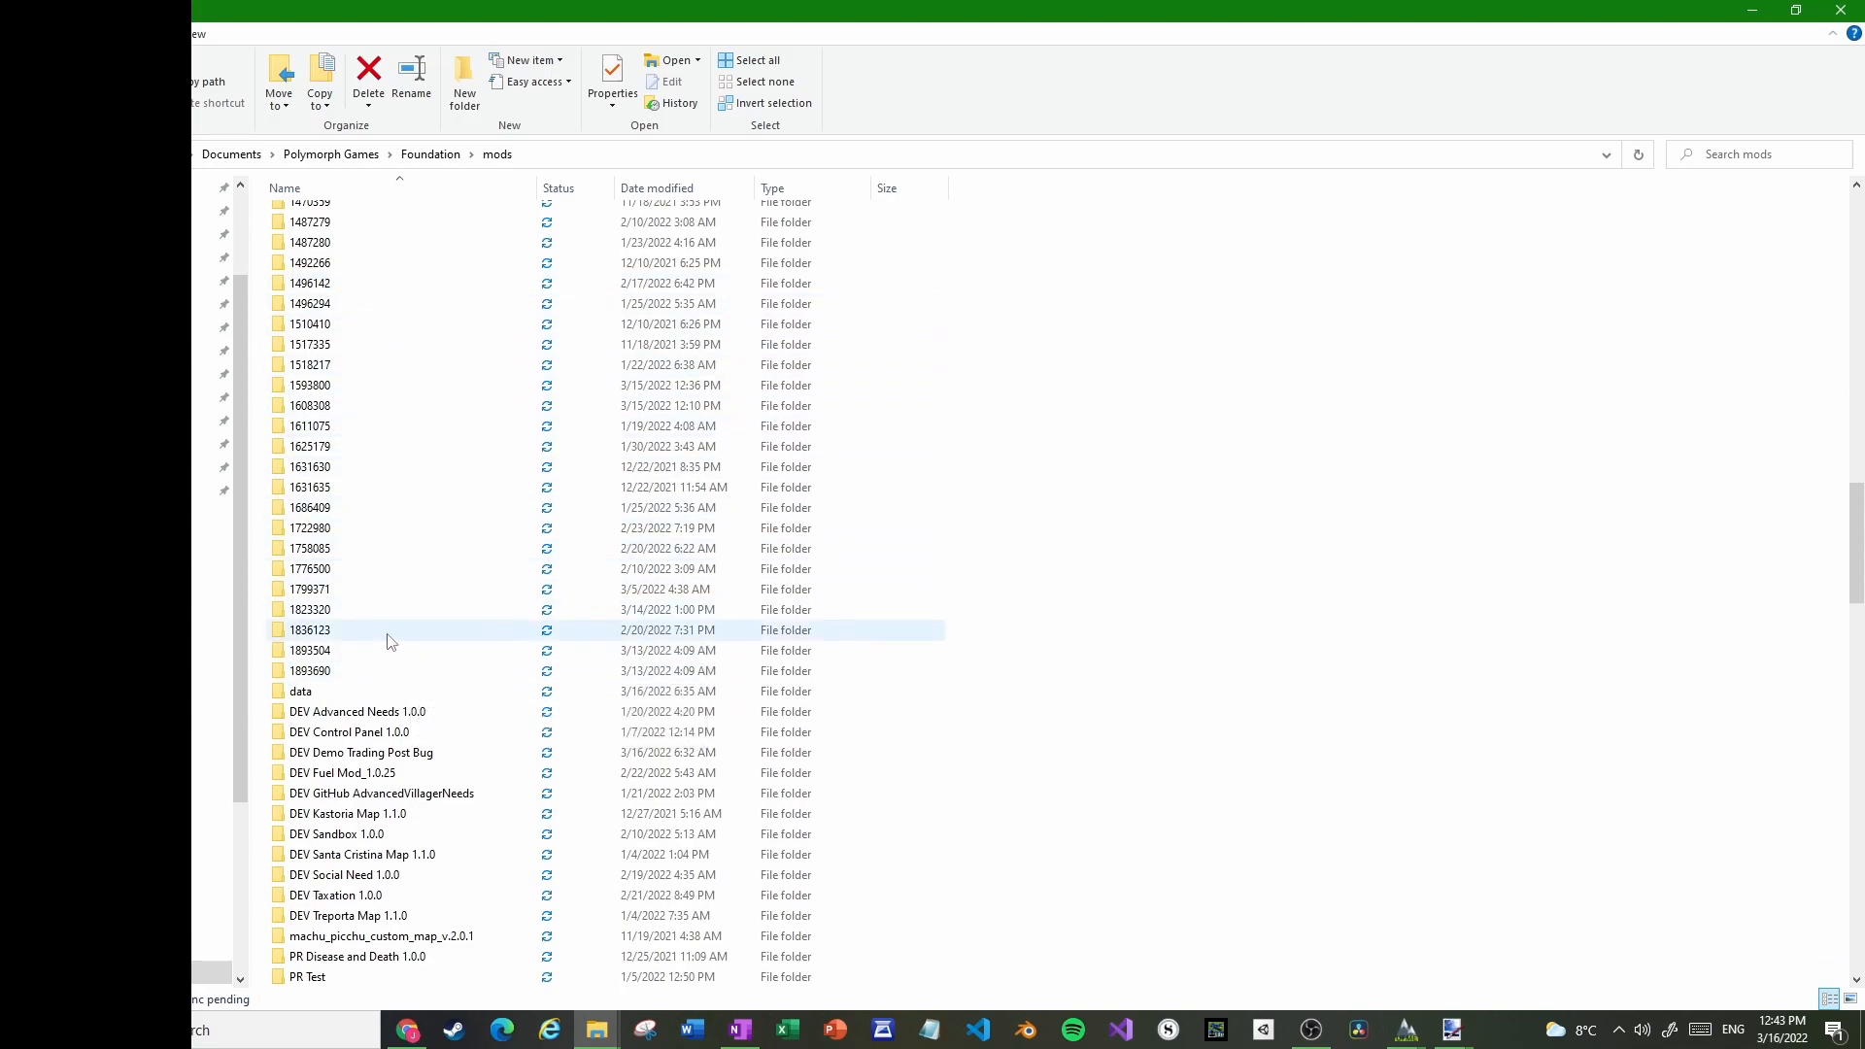
scroll(490, 466, "up", 5)
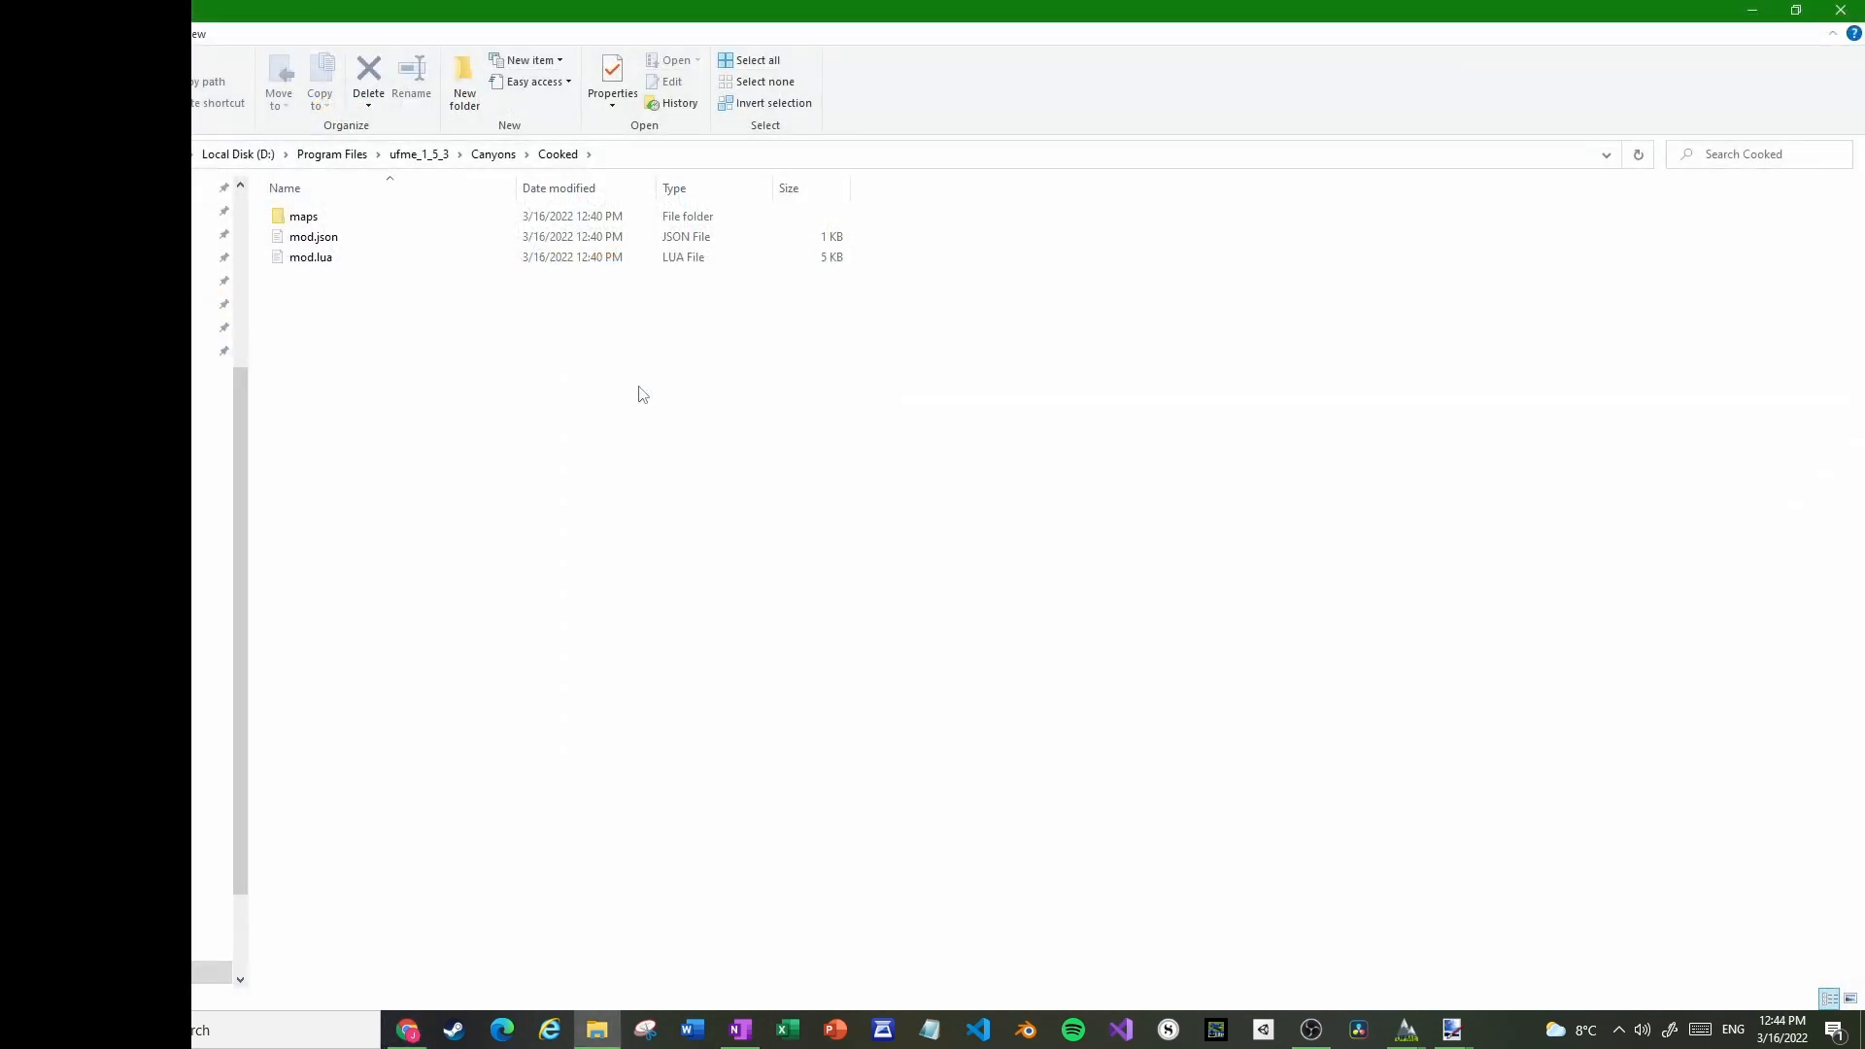
Copy the Cooked folder from the Canyons project into the Foundation mods folder
left_click(502, 158)
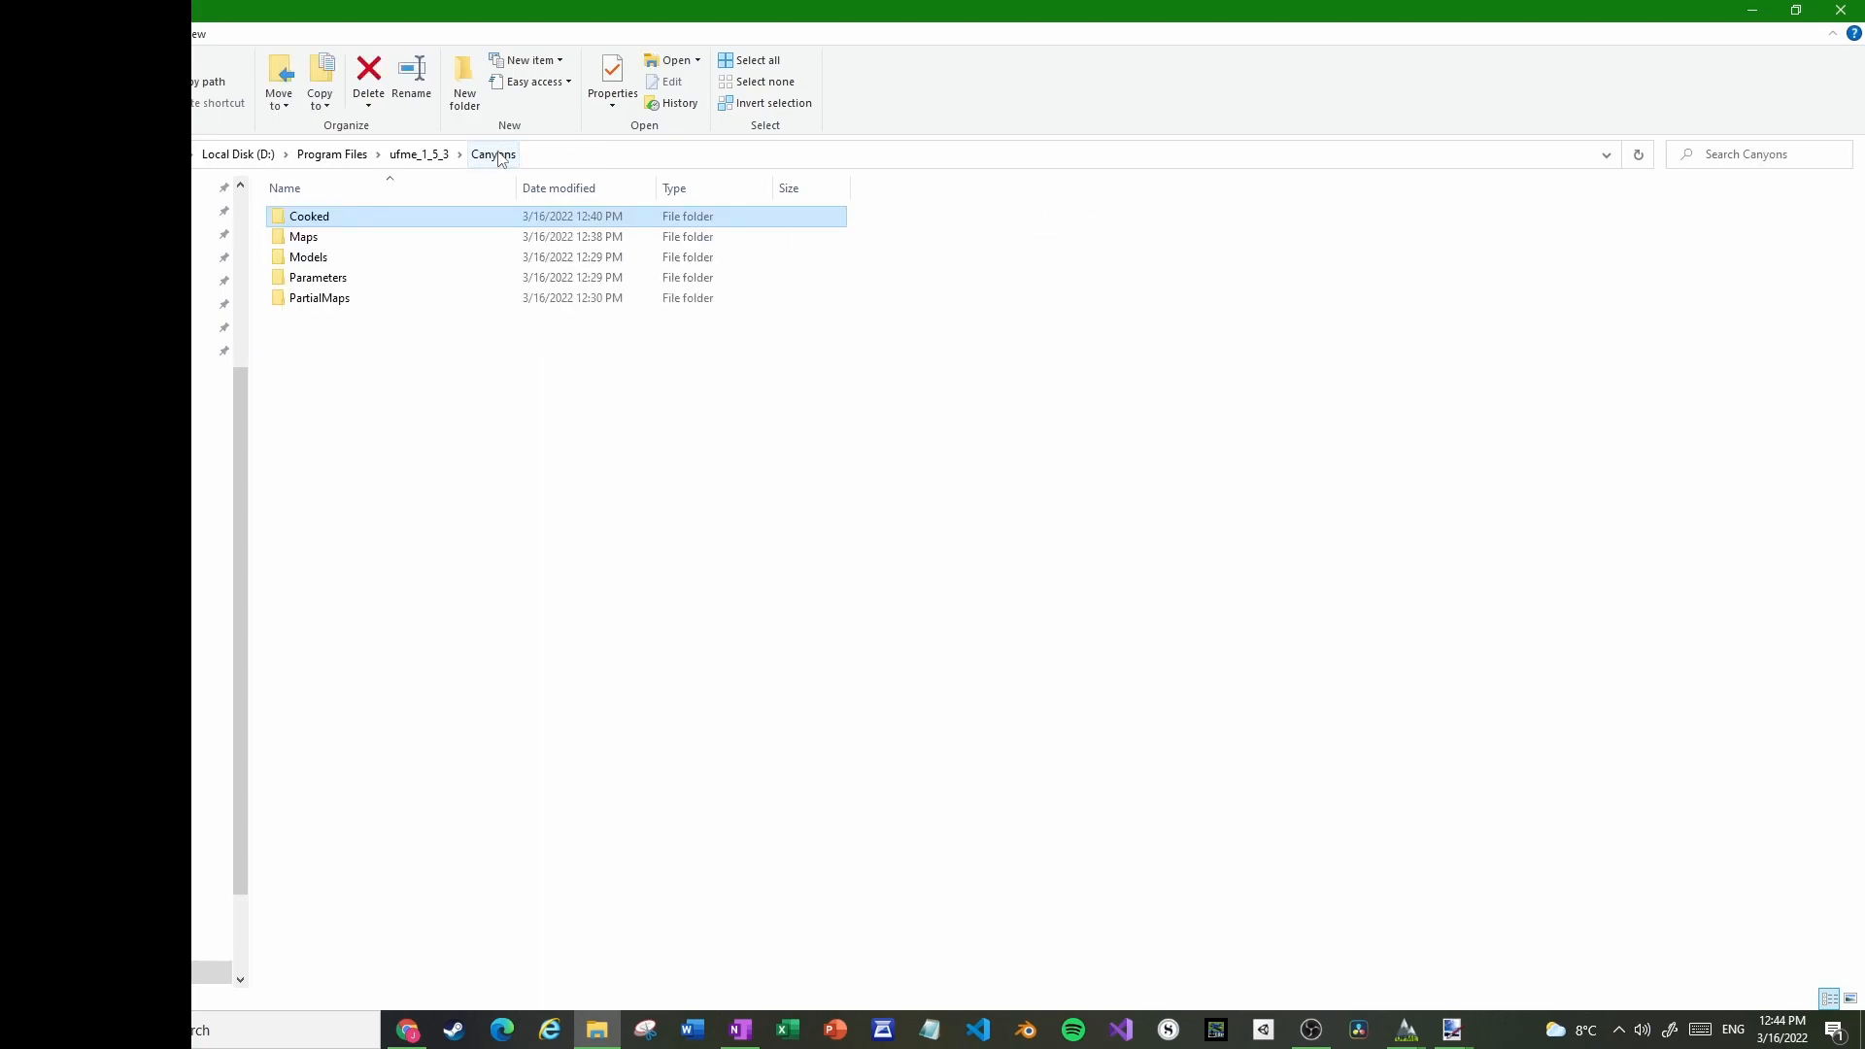
left_click(367, 333)
left_click(364, 218)
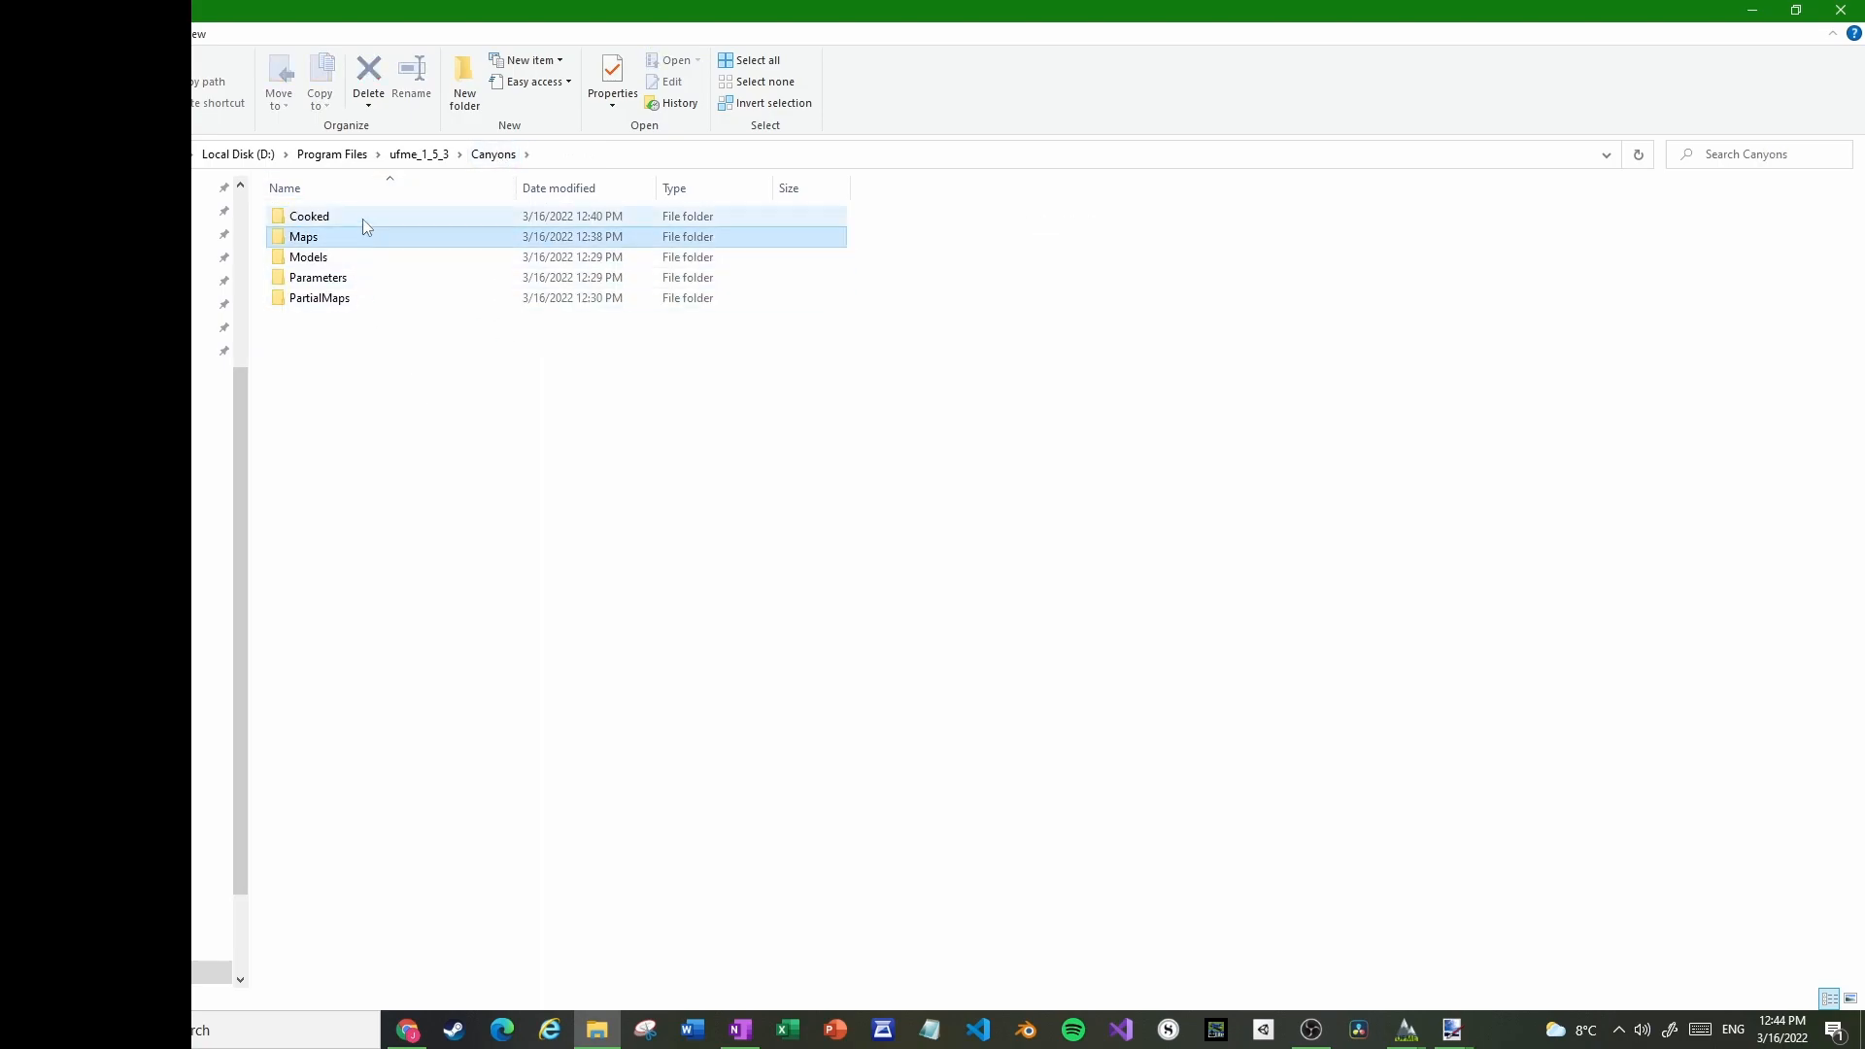
left_click(208, 258)
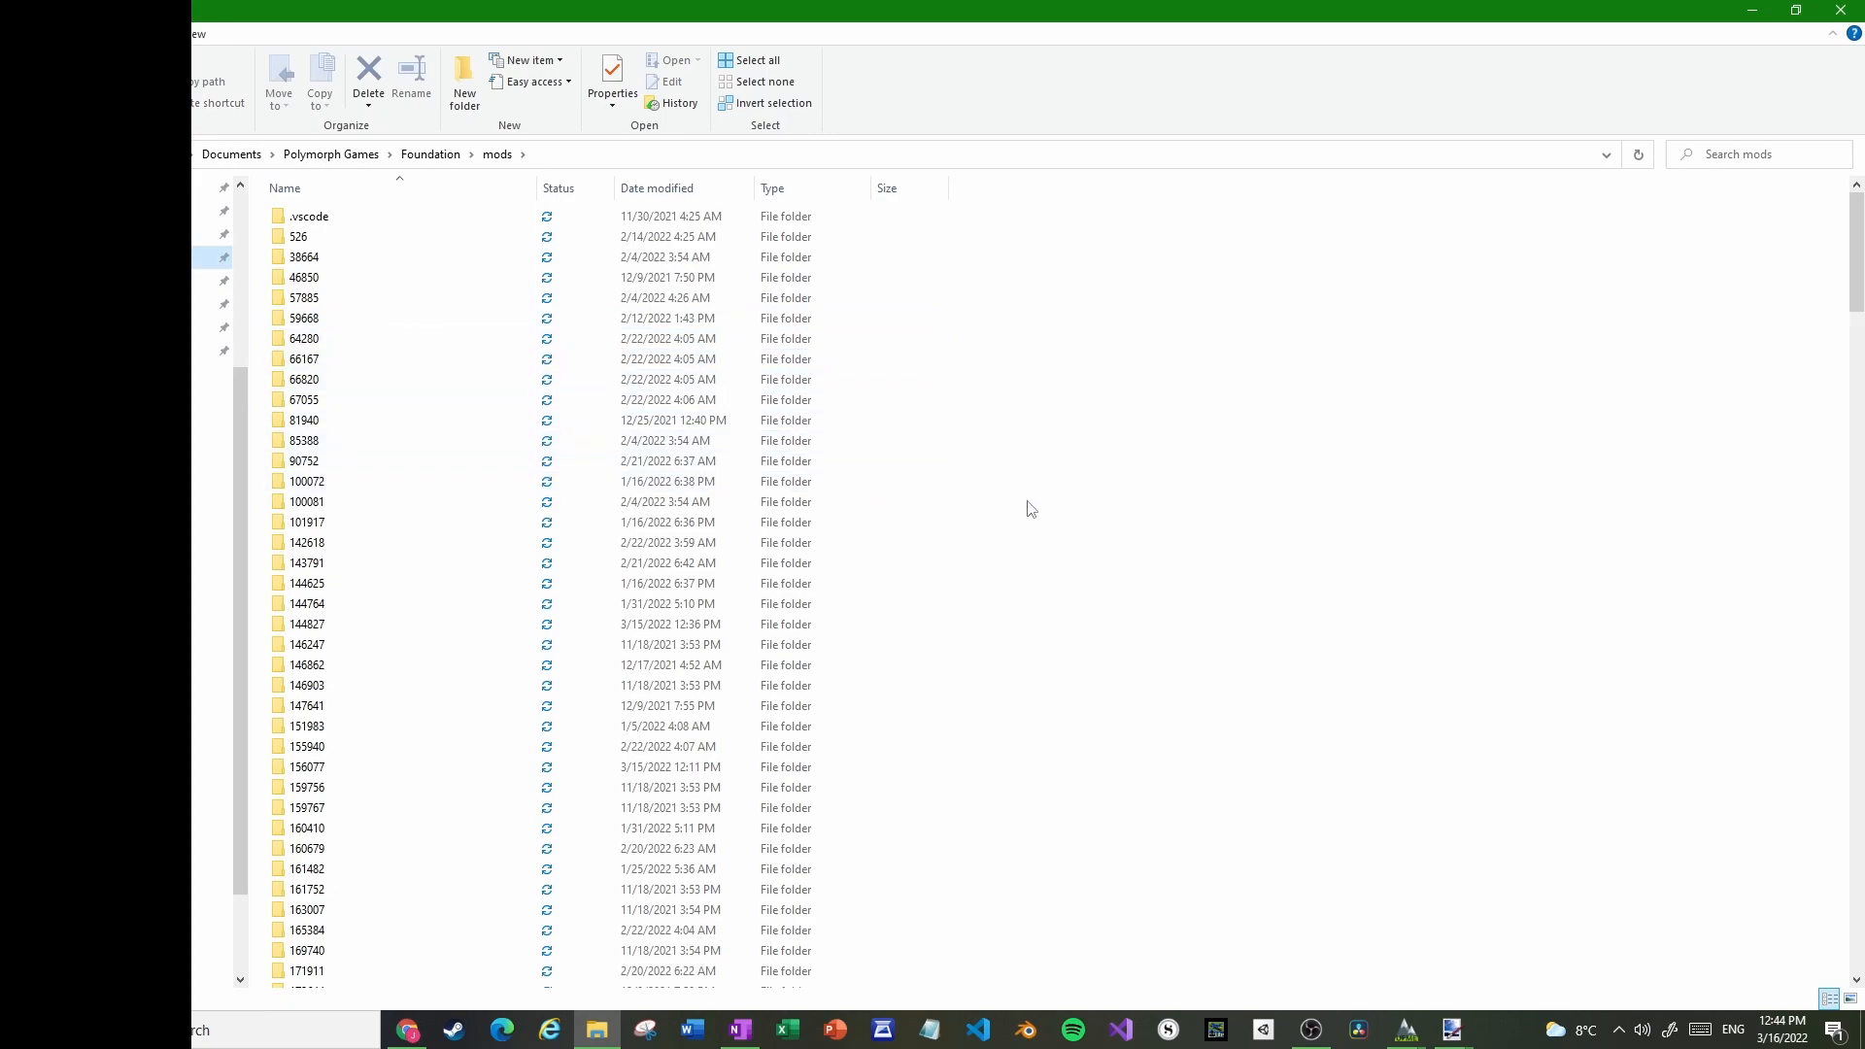
key("ctrl+v")
Rename the copied Cooked folder as DEV Canyons Map 1.1.0
key("F2")
type("DE")
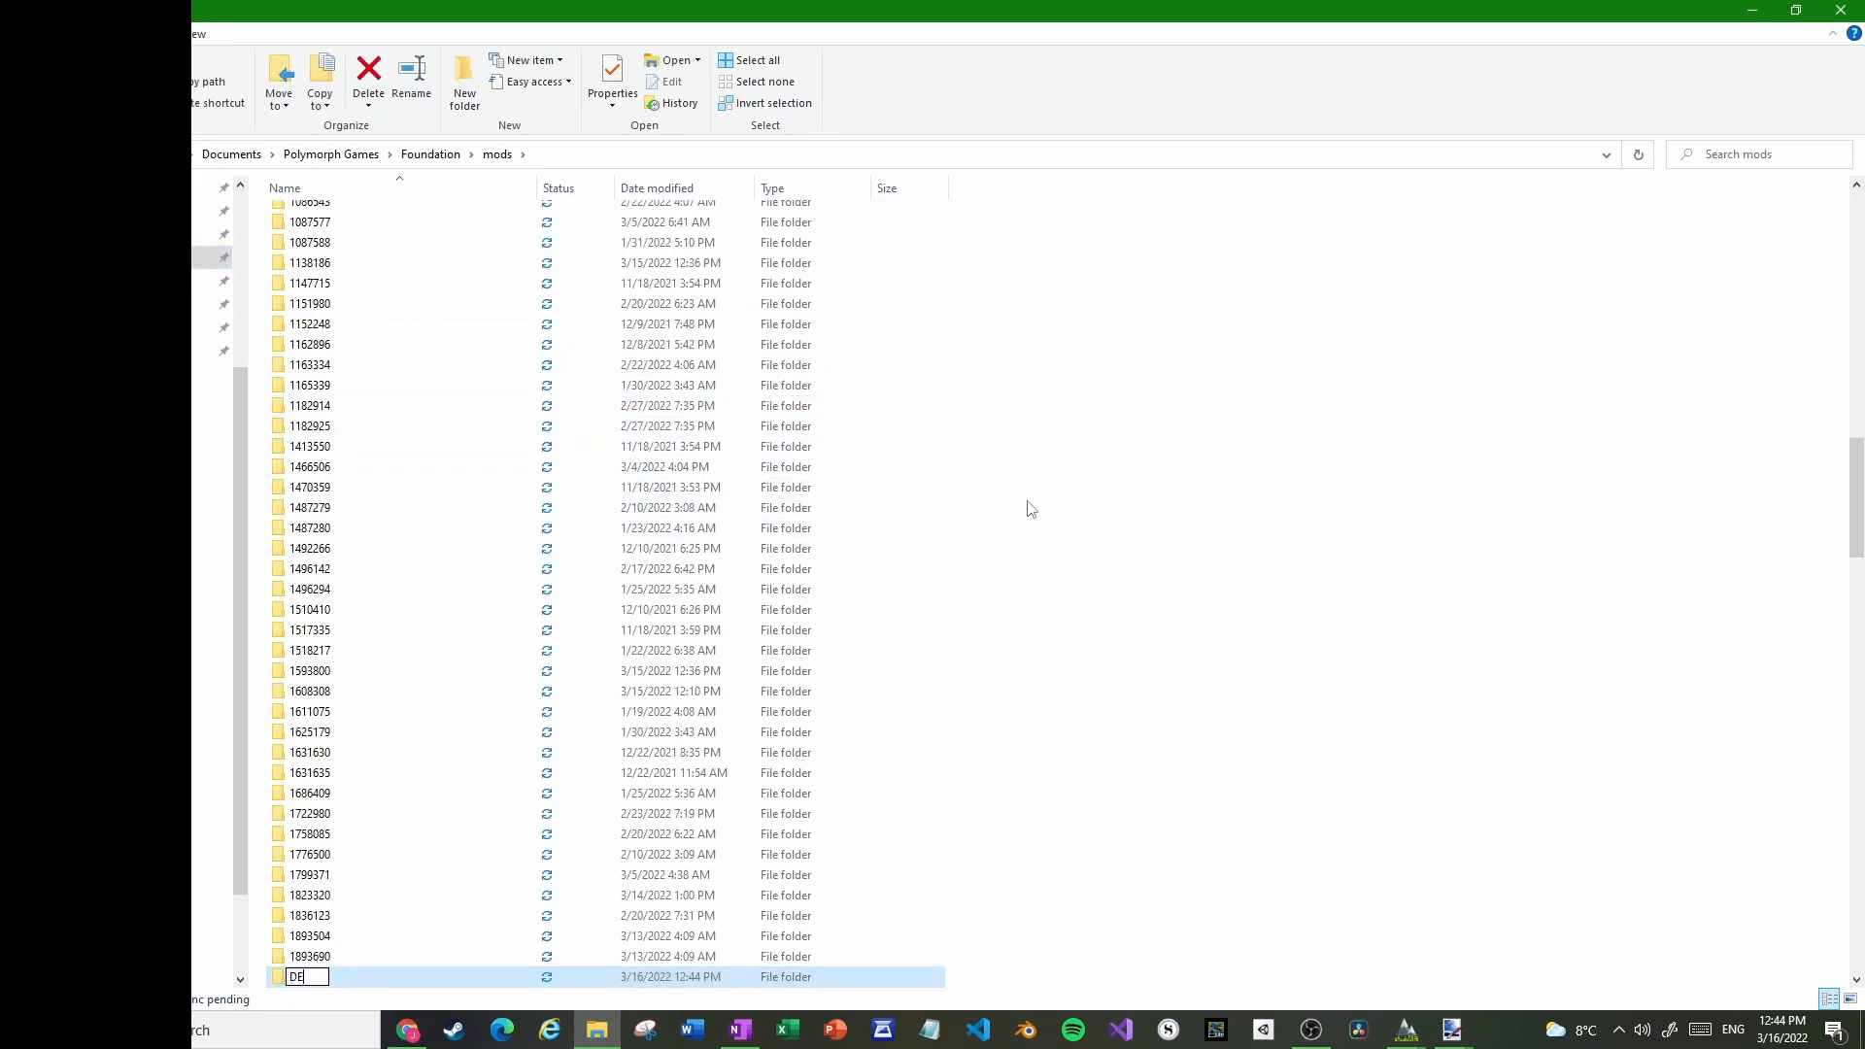
type("V Map Canyons")
key("ctrl+Left")
key("ctrl+shift+Left")
key("BackSpace")
key("End")
type("Map 1.1.0")
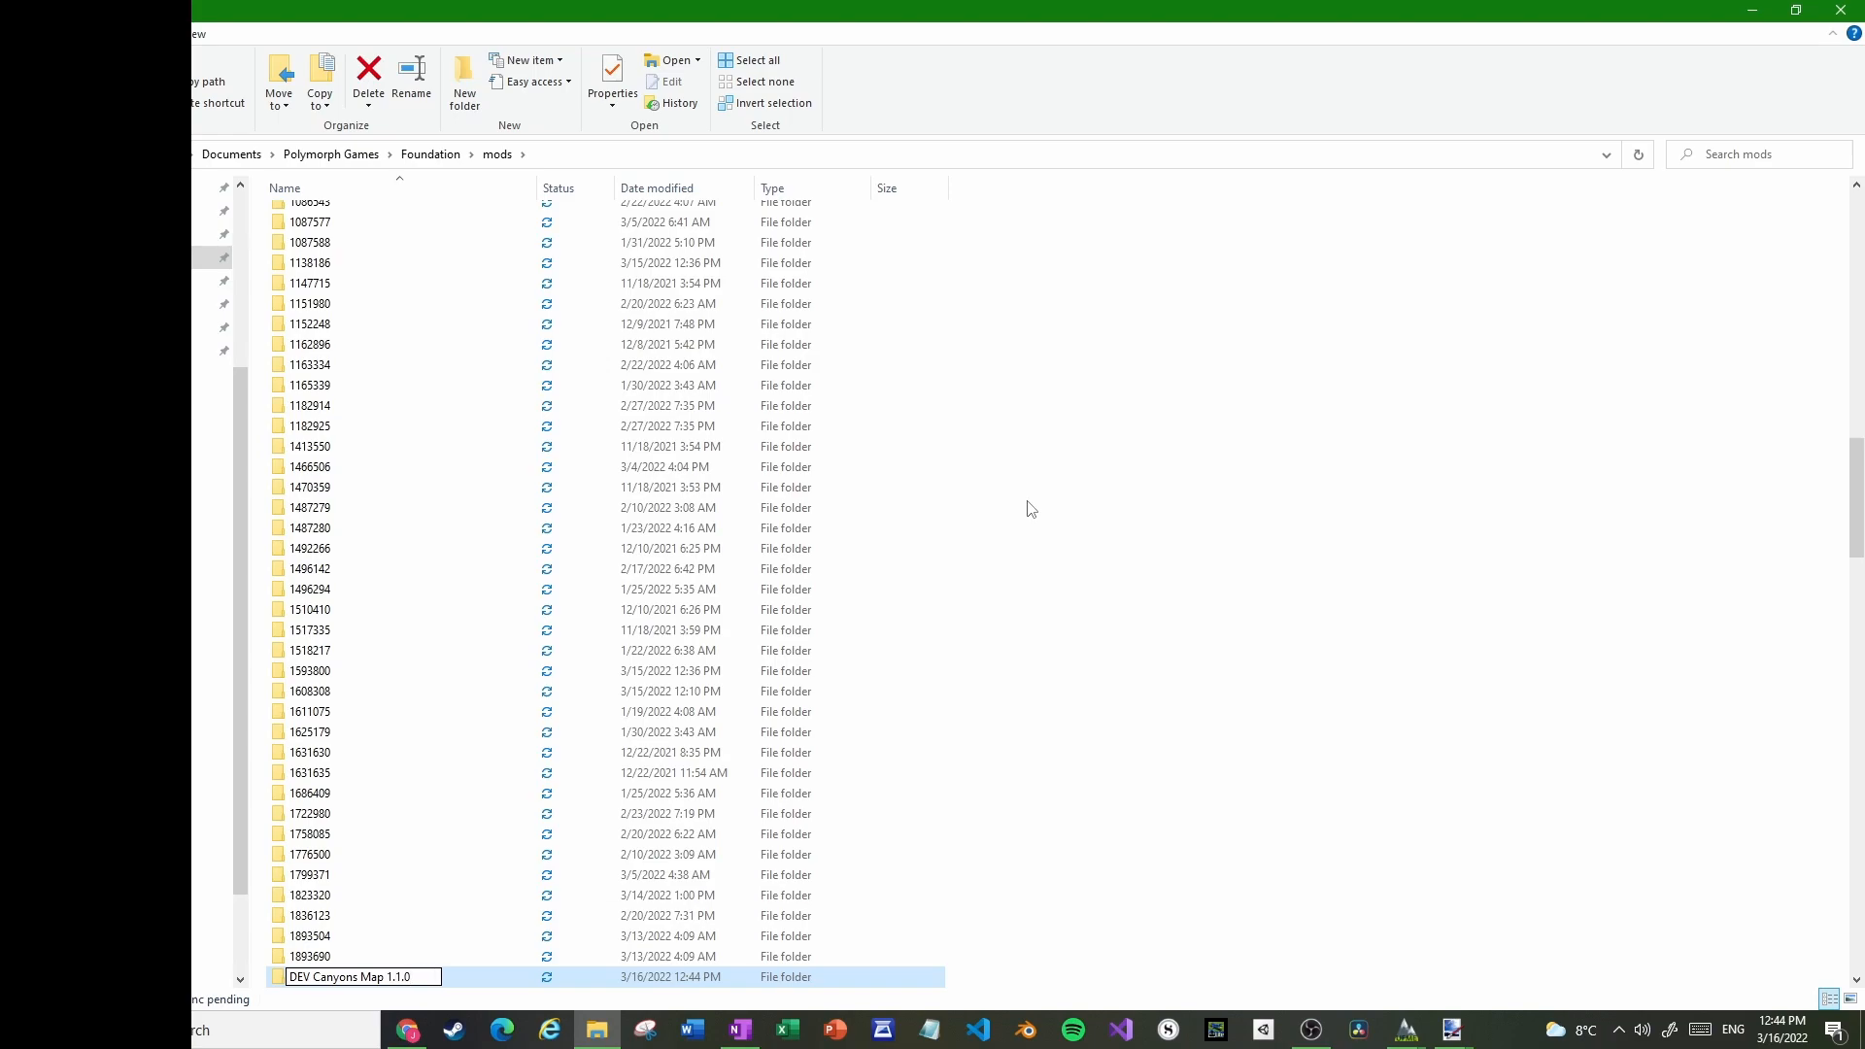
key("Return")
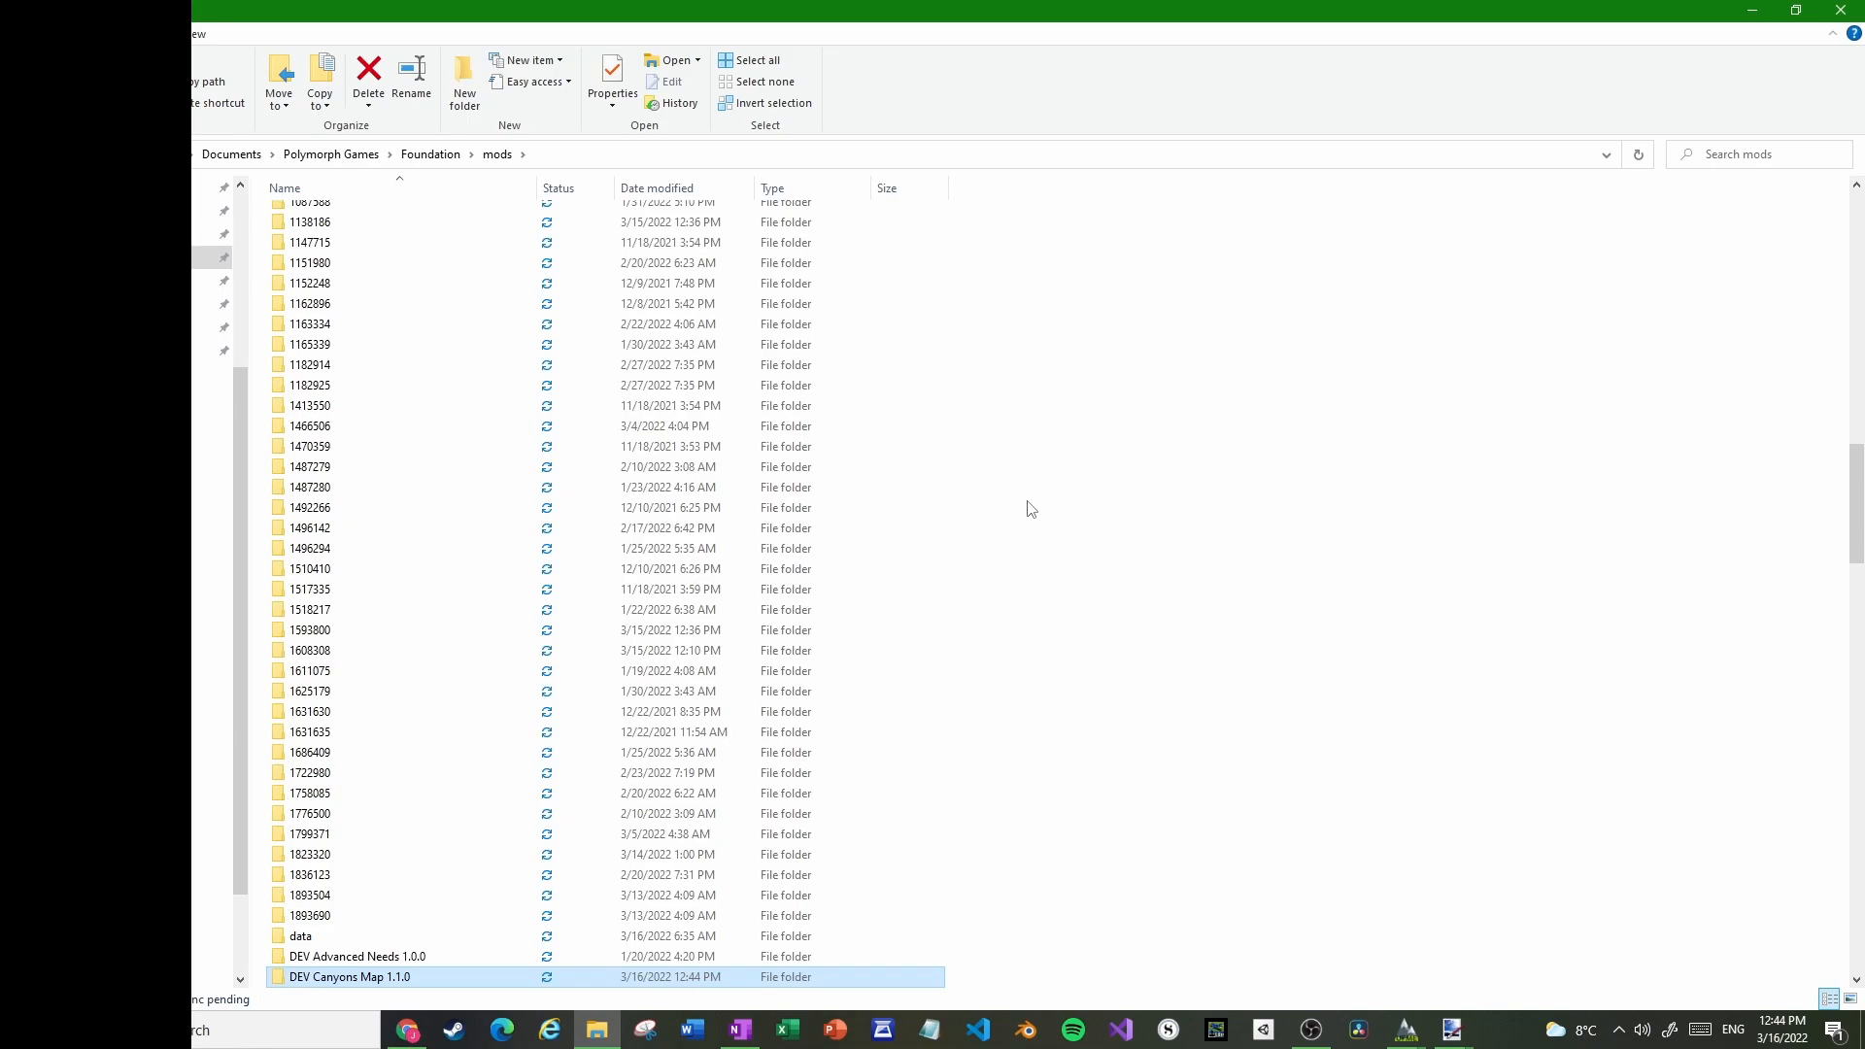
Open mod.json and mod.lua from the DEV Canyons Map 1.1.0 folder in Visual Studio Code and dismiss the usage-data request
key("Return")
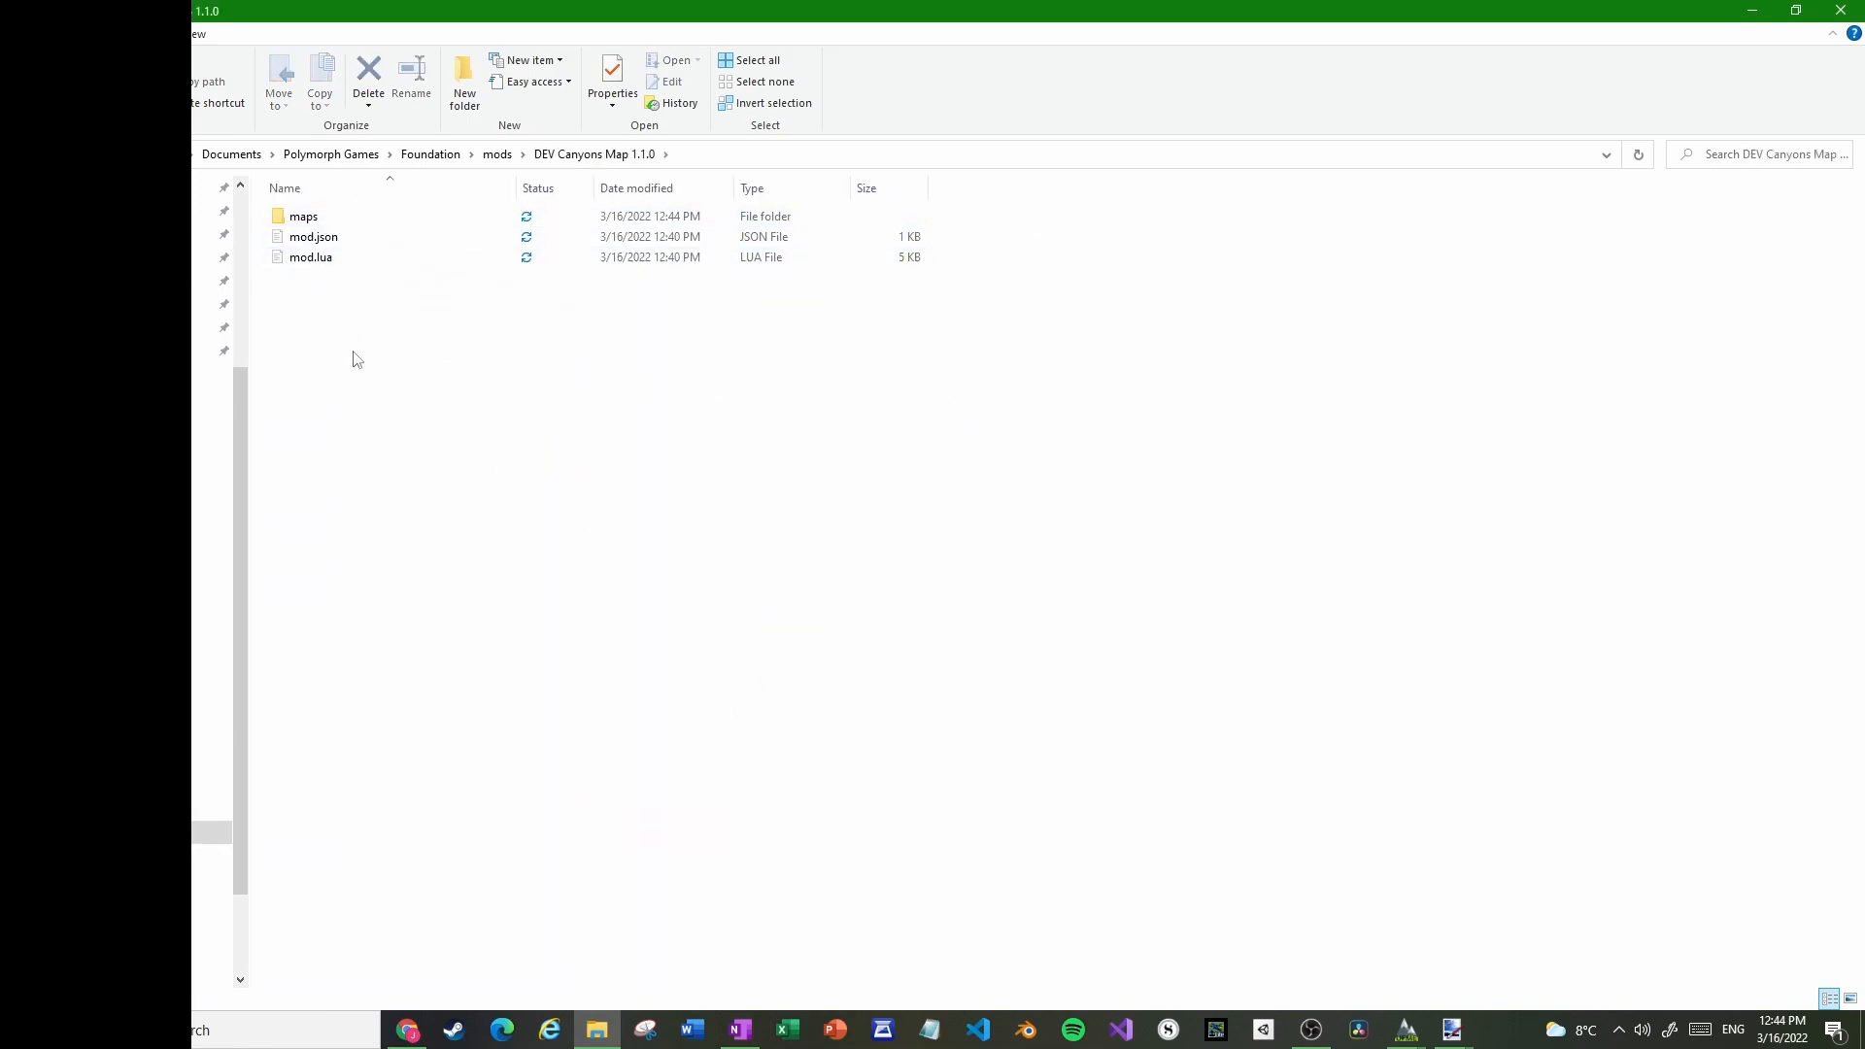
left_click(354, 243)
double_click(356, 240)
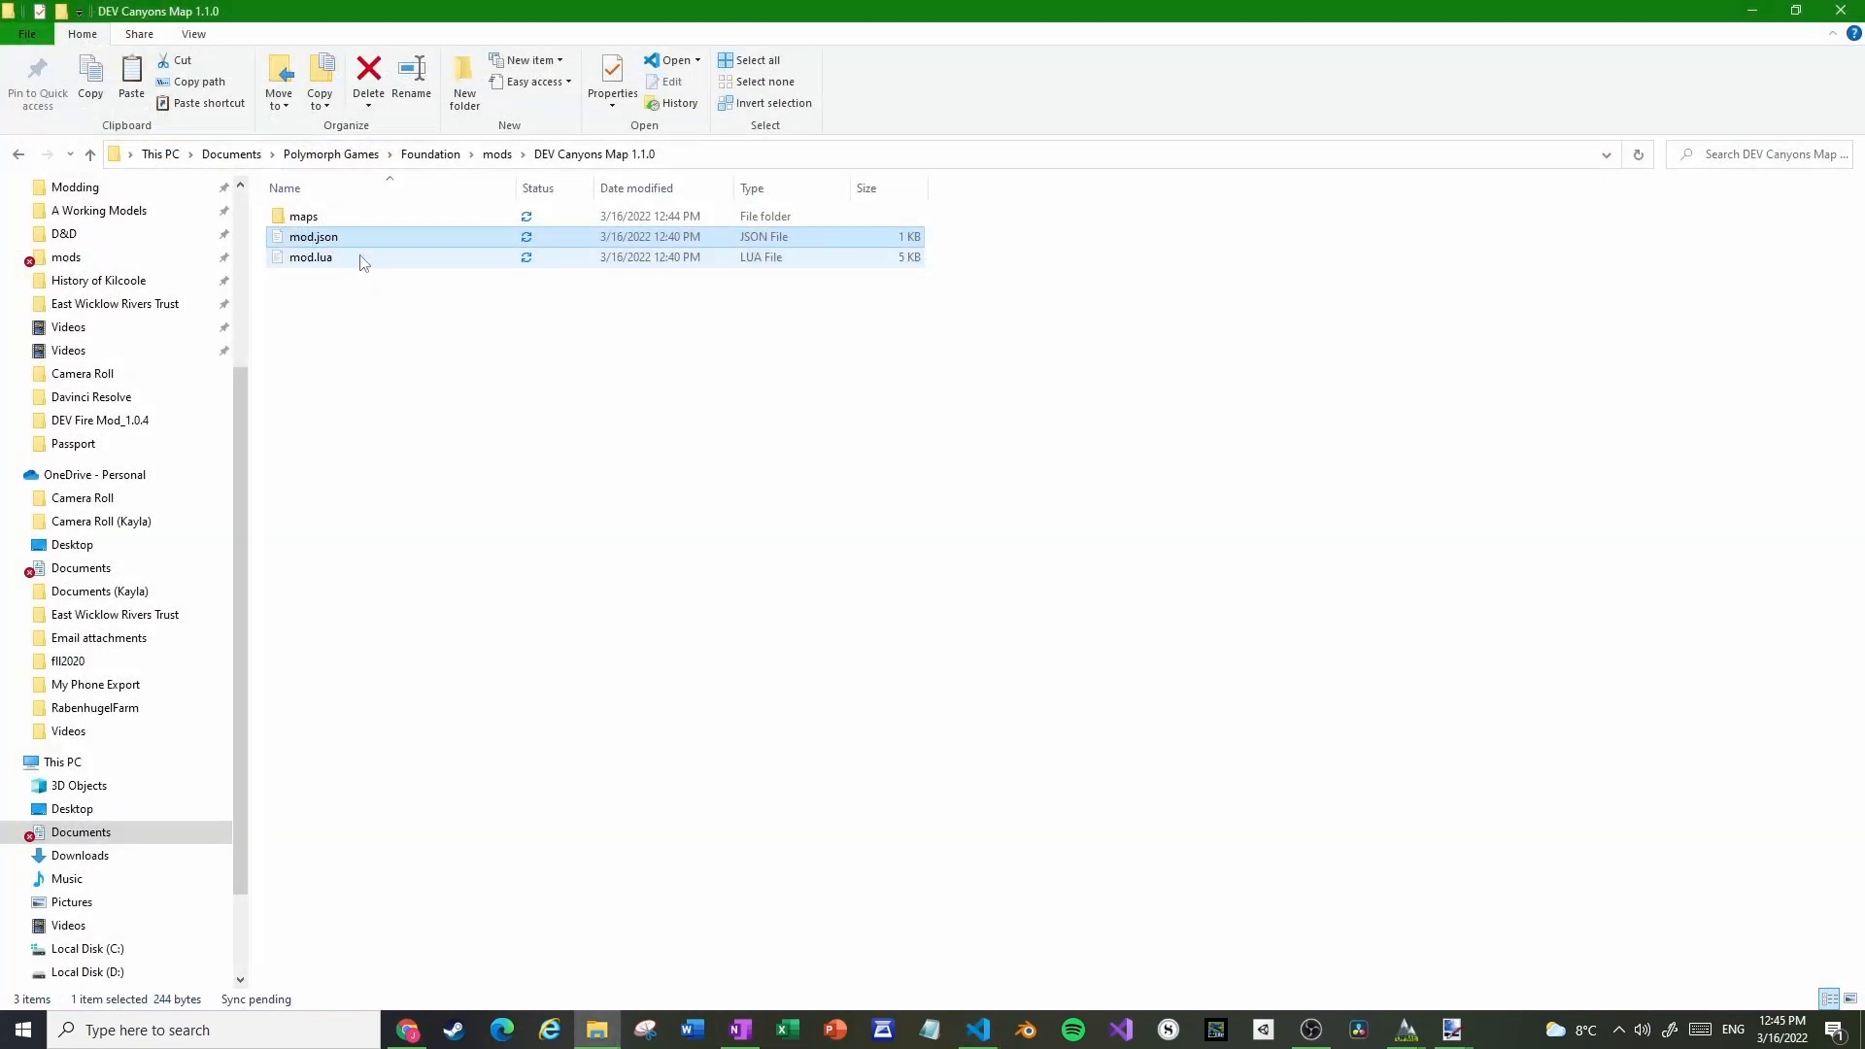
double_click(361, 256)
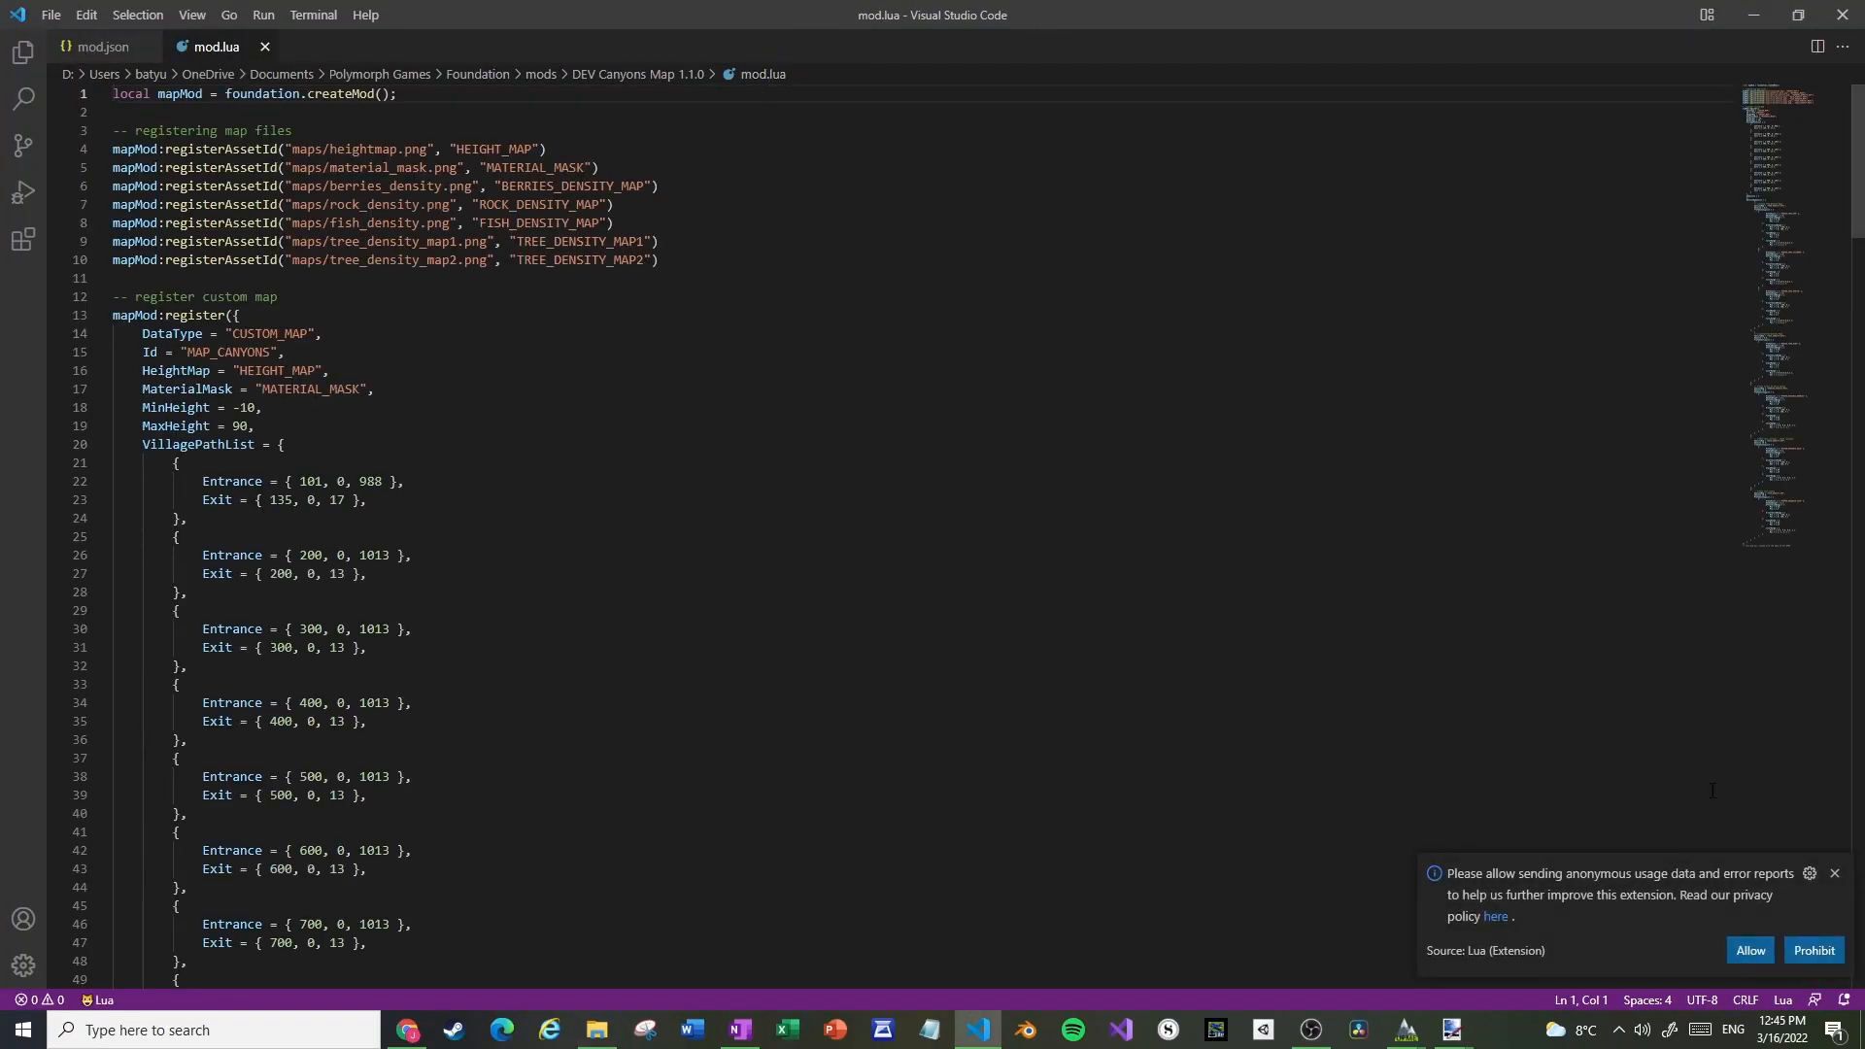
left_click(1835, 873)
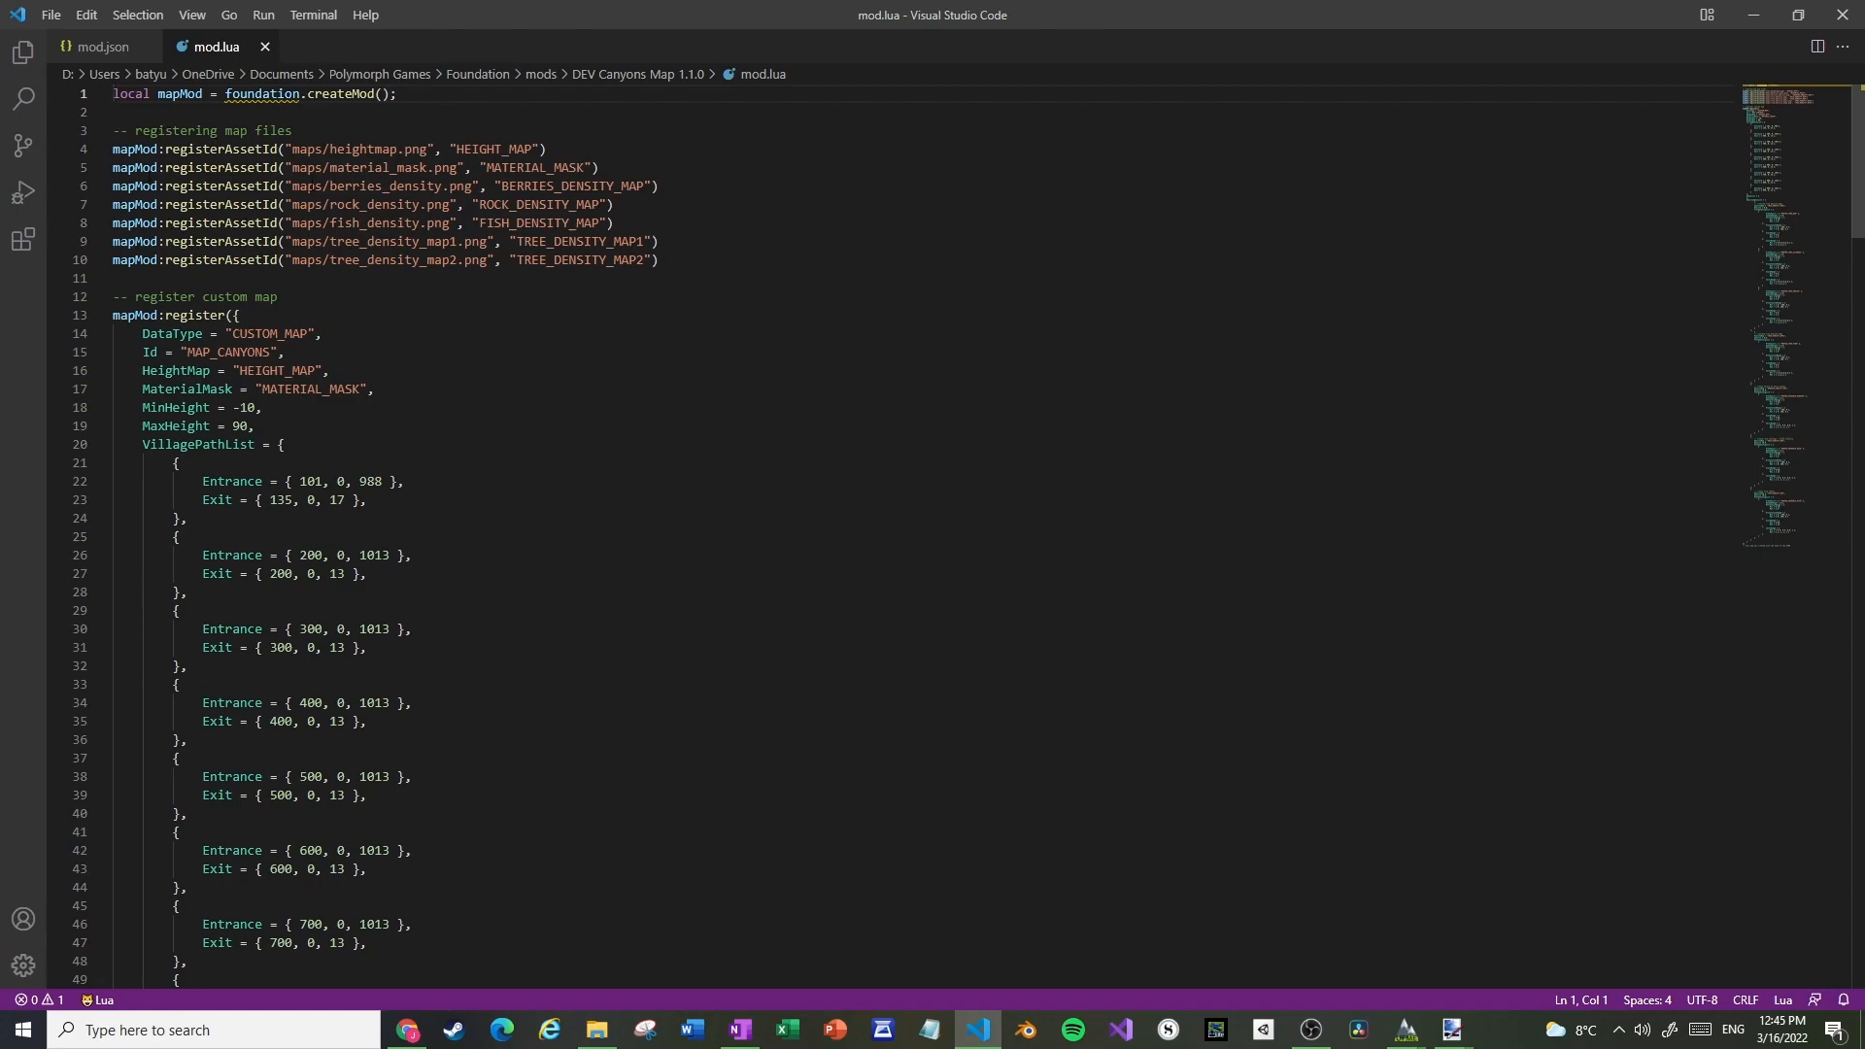
Examine the registered map files in mod.lua, including the heightmap, material mask, berries density and rock density entries
left_click(539, 290)
double_click(364, 148)
double_click(379, 167)
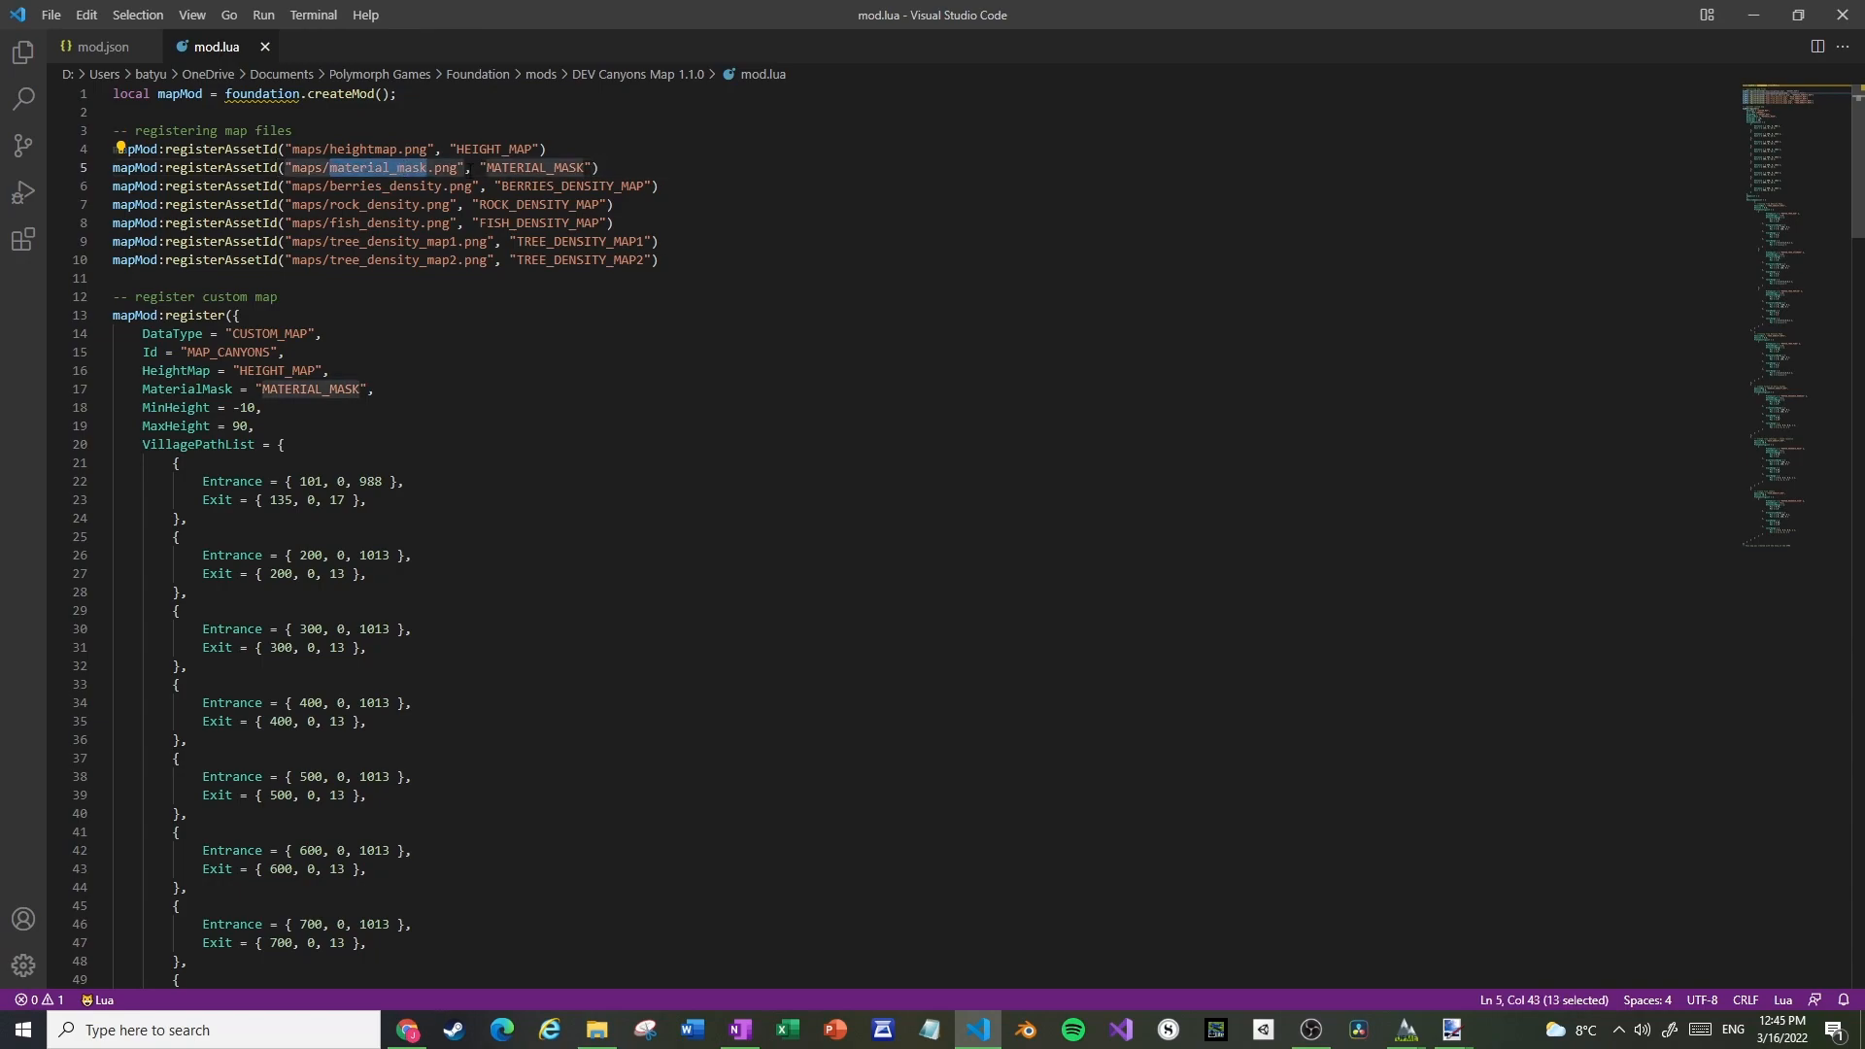
double_click(379, 185)
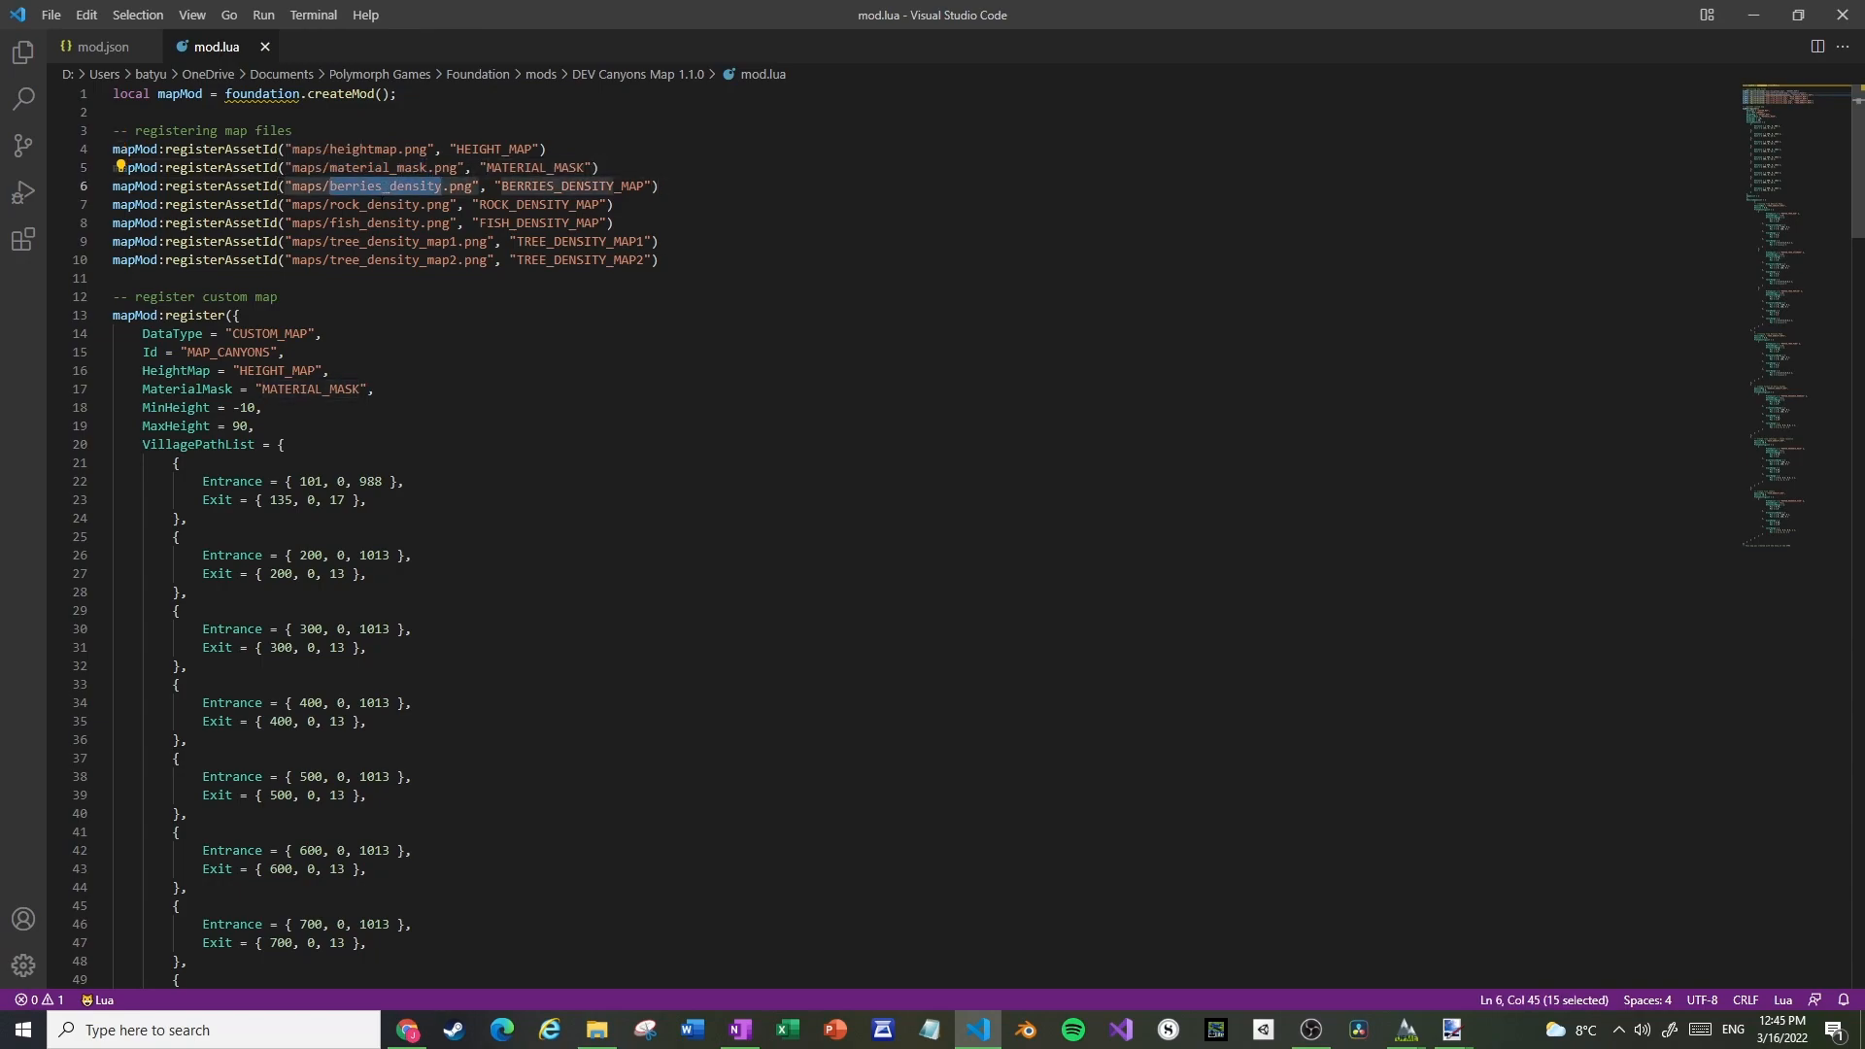
double_click(373, 204)
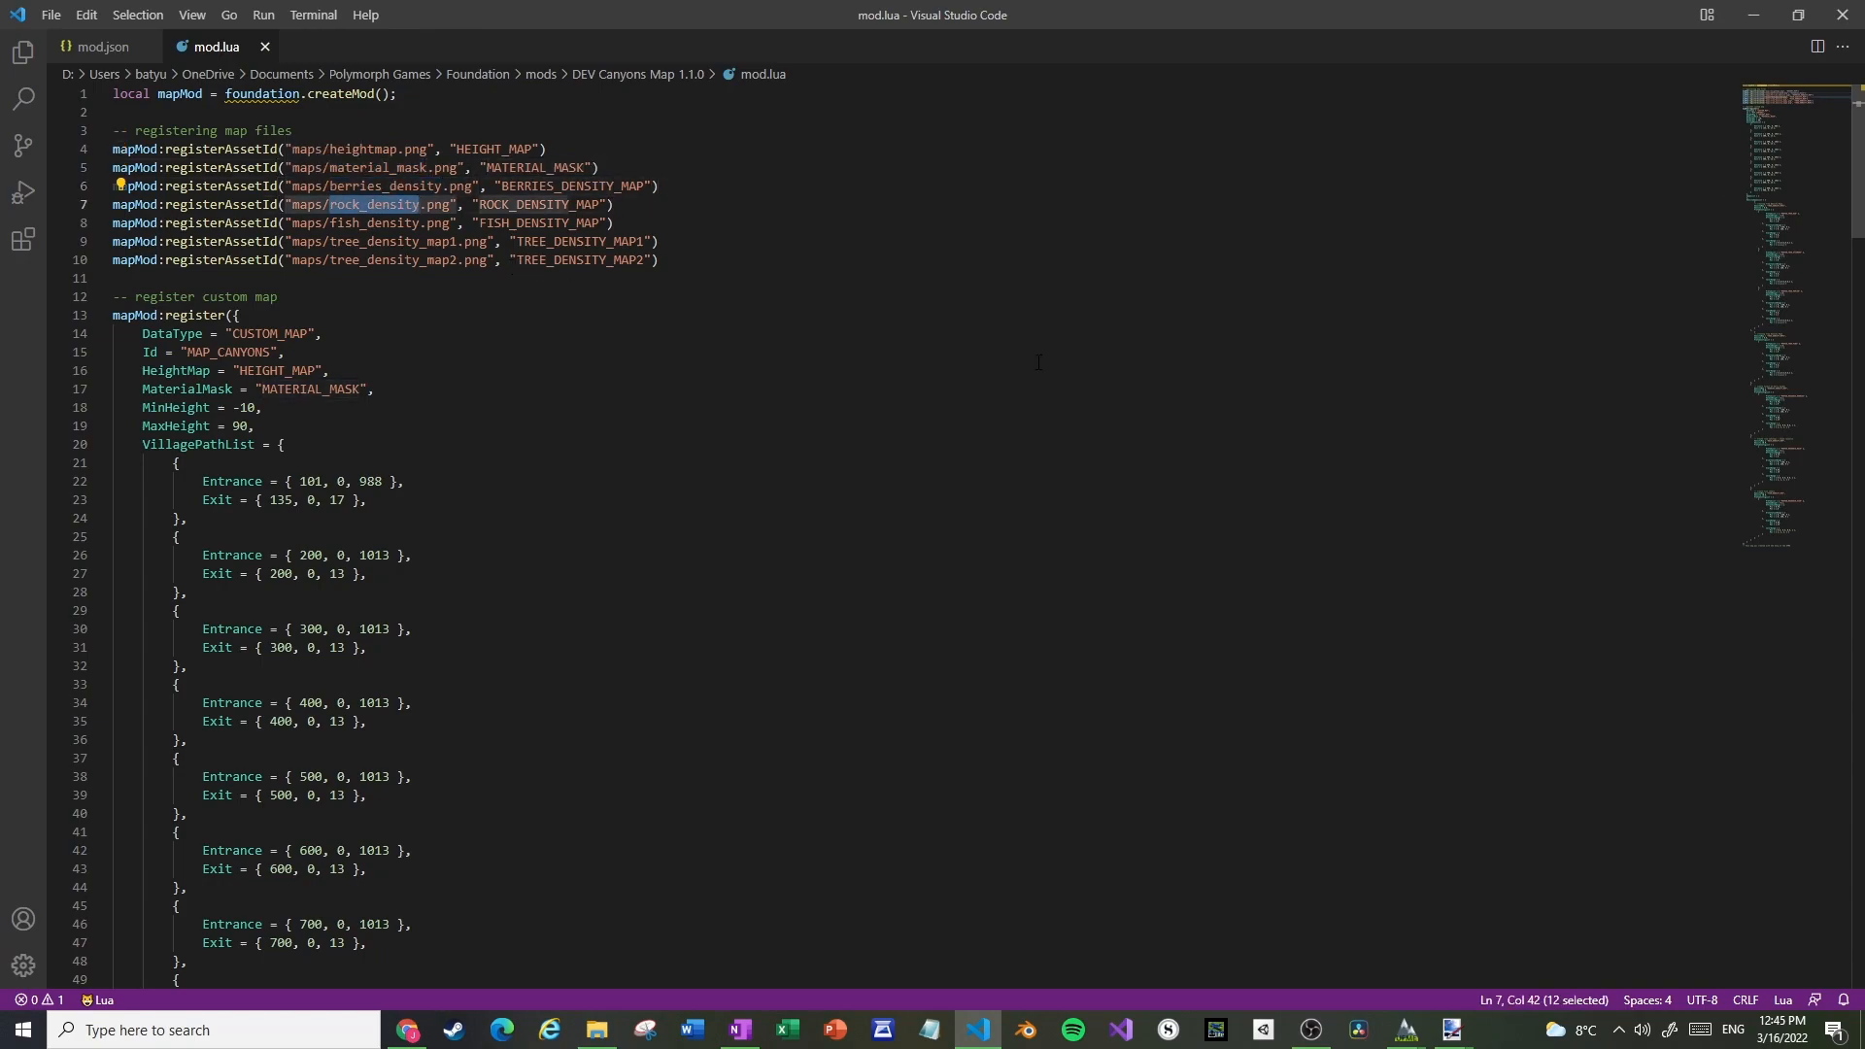
left_click(474, 318)
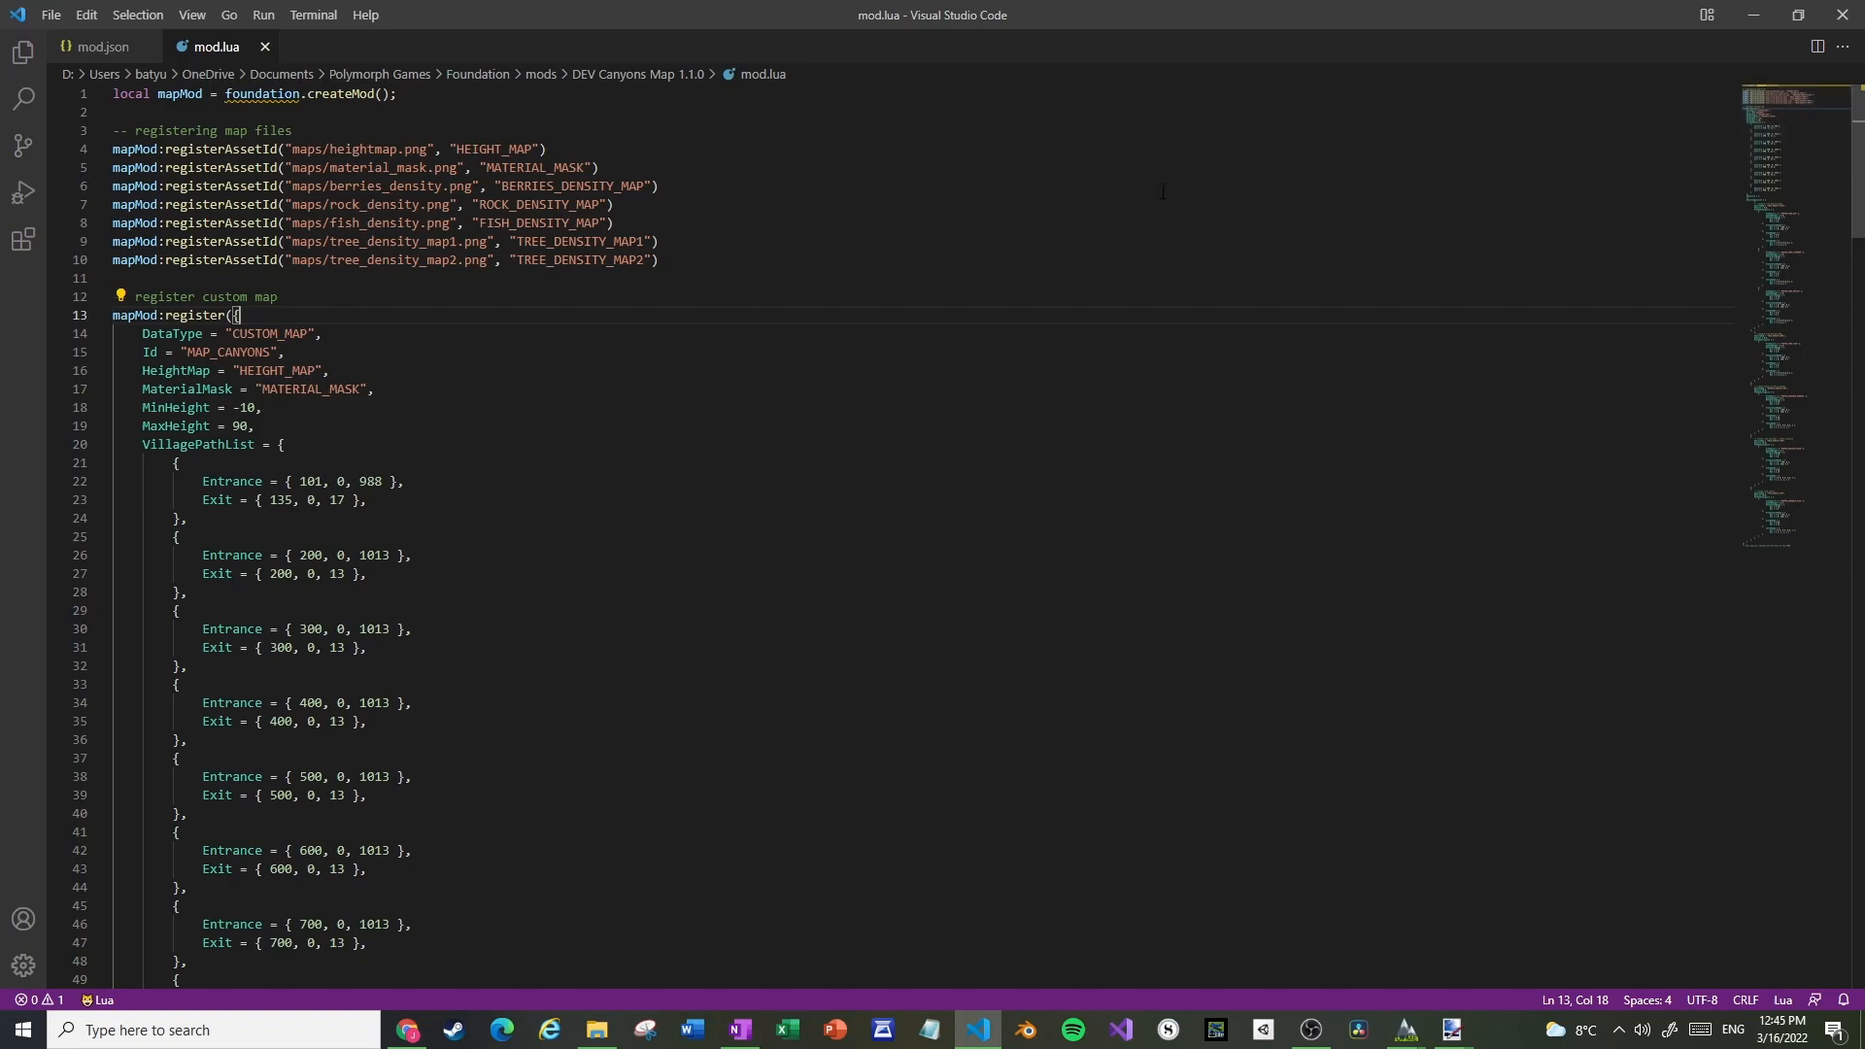
Review the custom map registration in mod.lua: the map Id, the material mask reference, and the MinHeight and MaxHeight settings
double_click(229, 352)
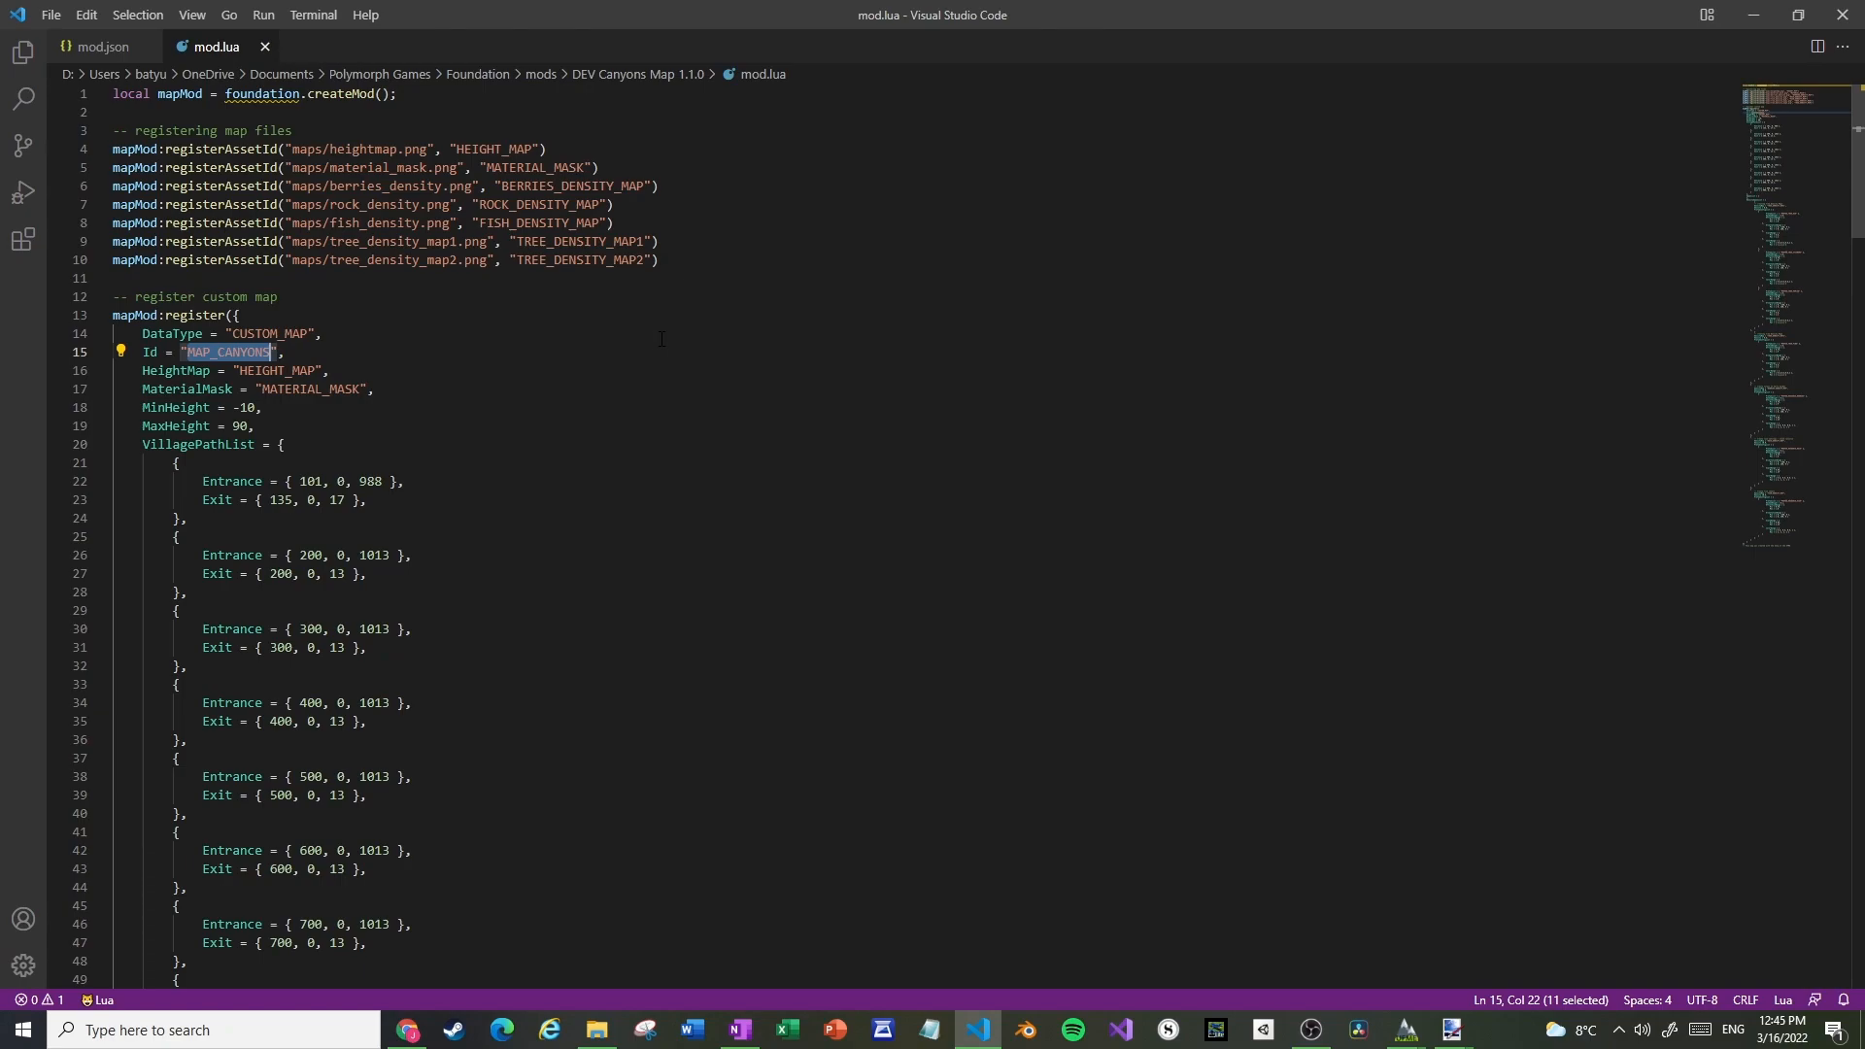
left_click(482, 363)
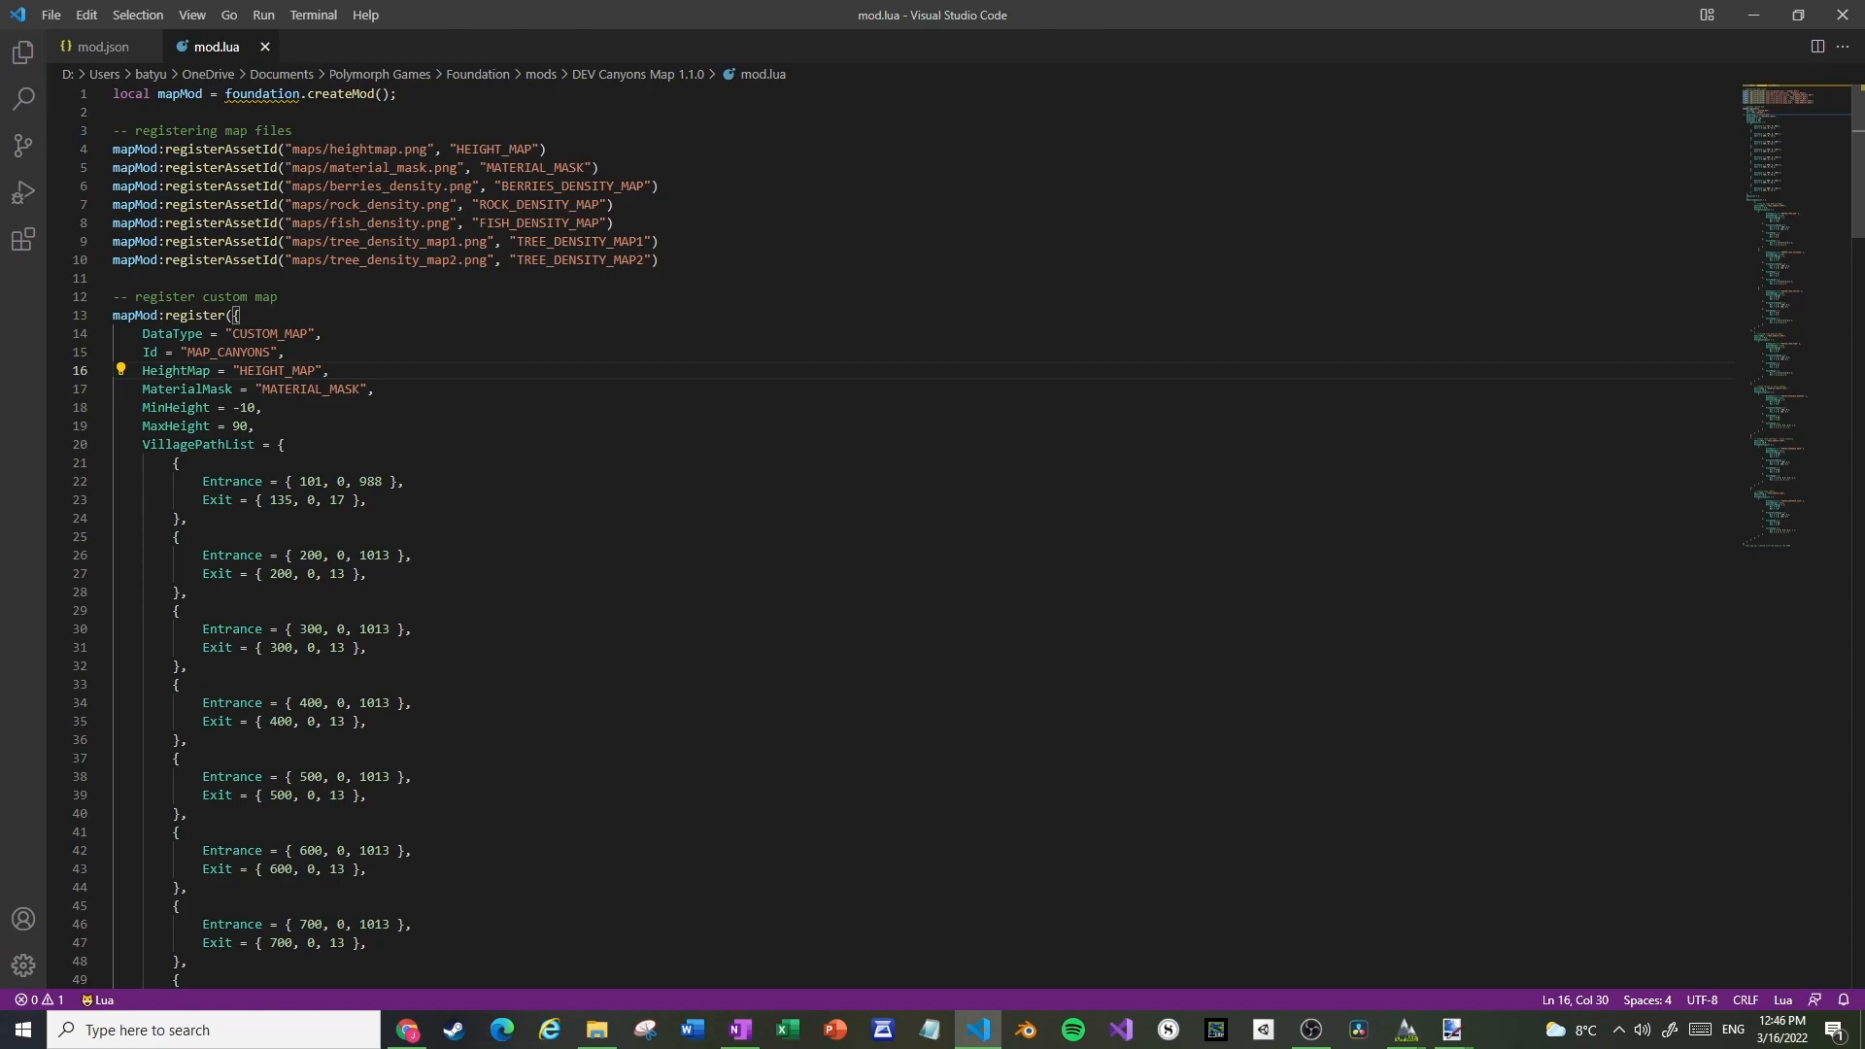
left_click_drag(459, 167, 293, 167)
double_click(534, 167)
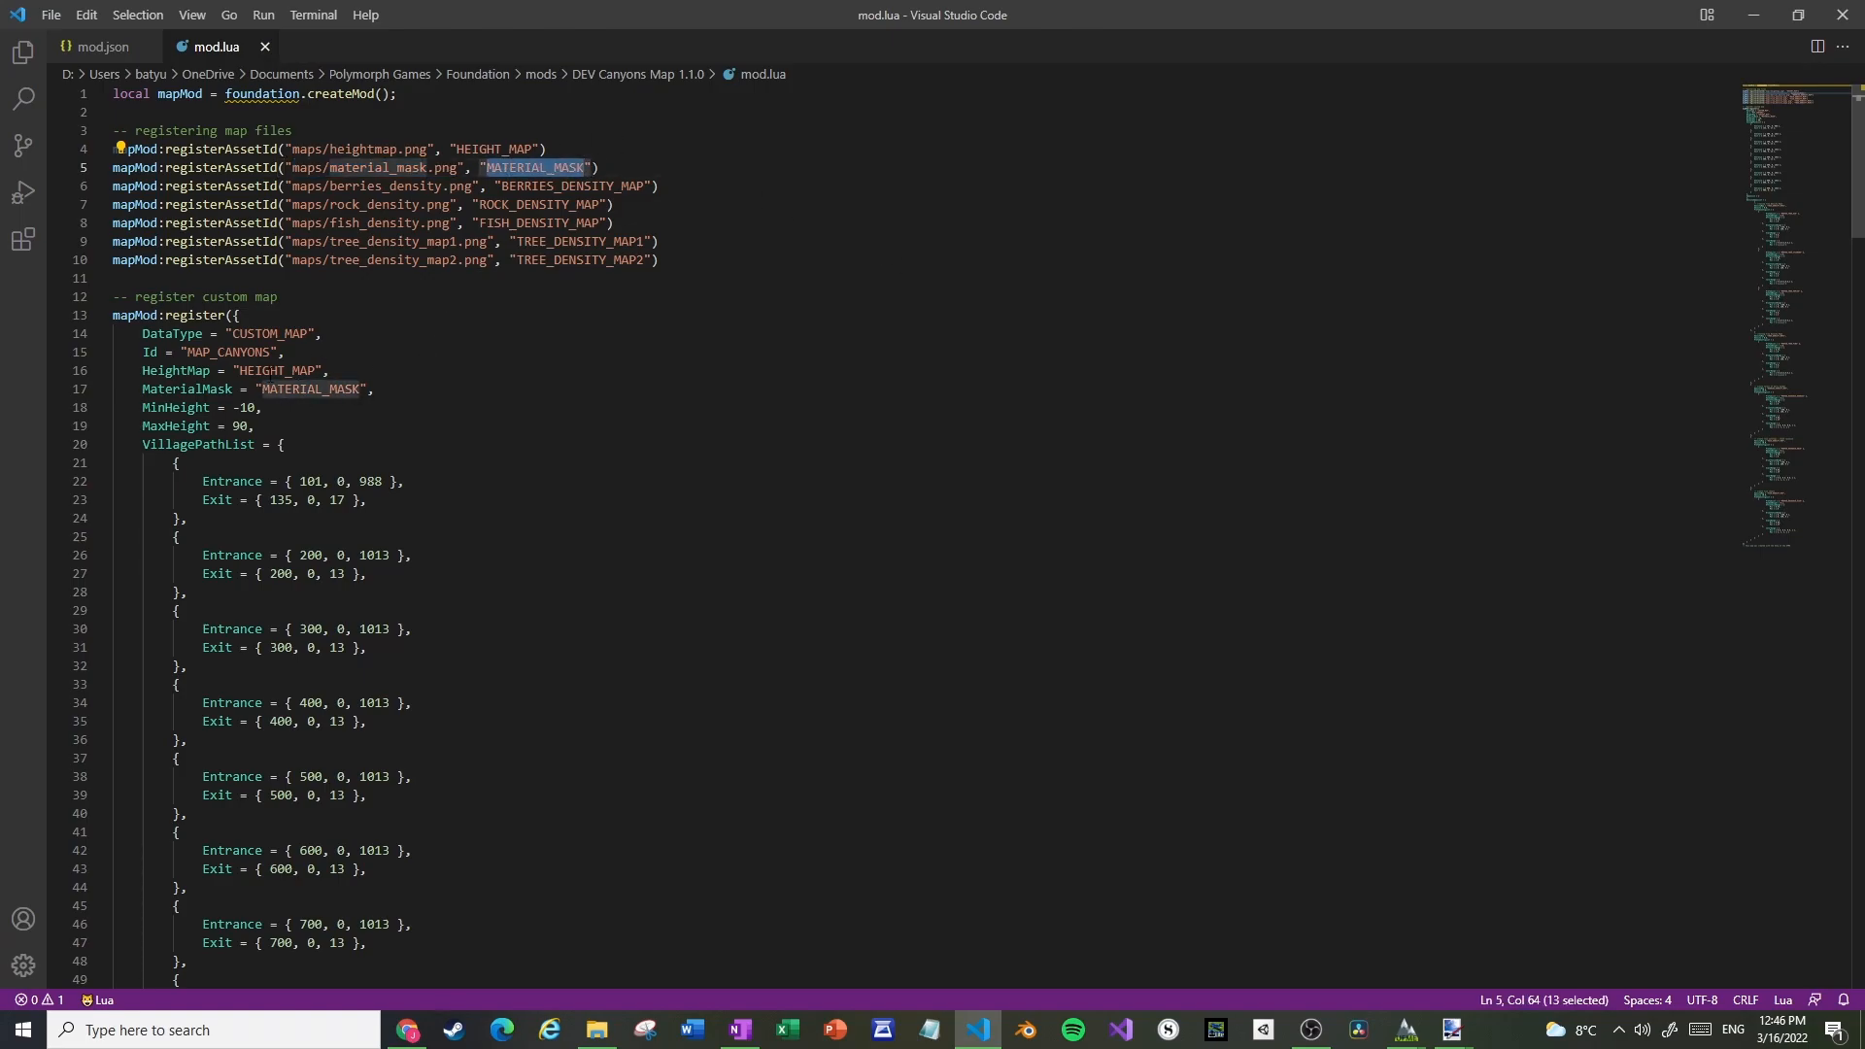
left_click(290, 408)
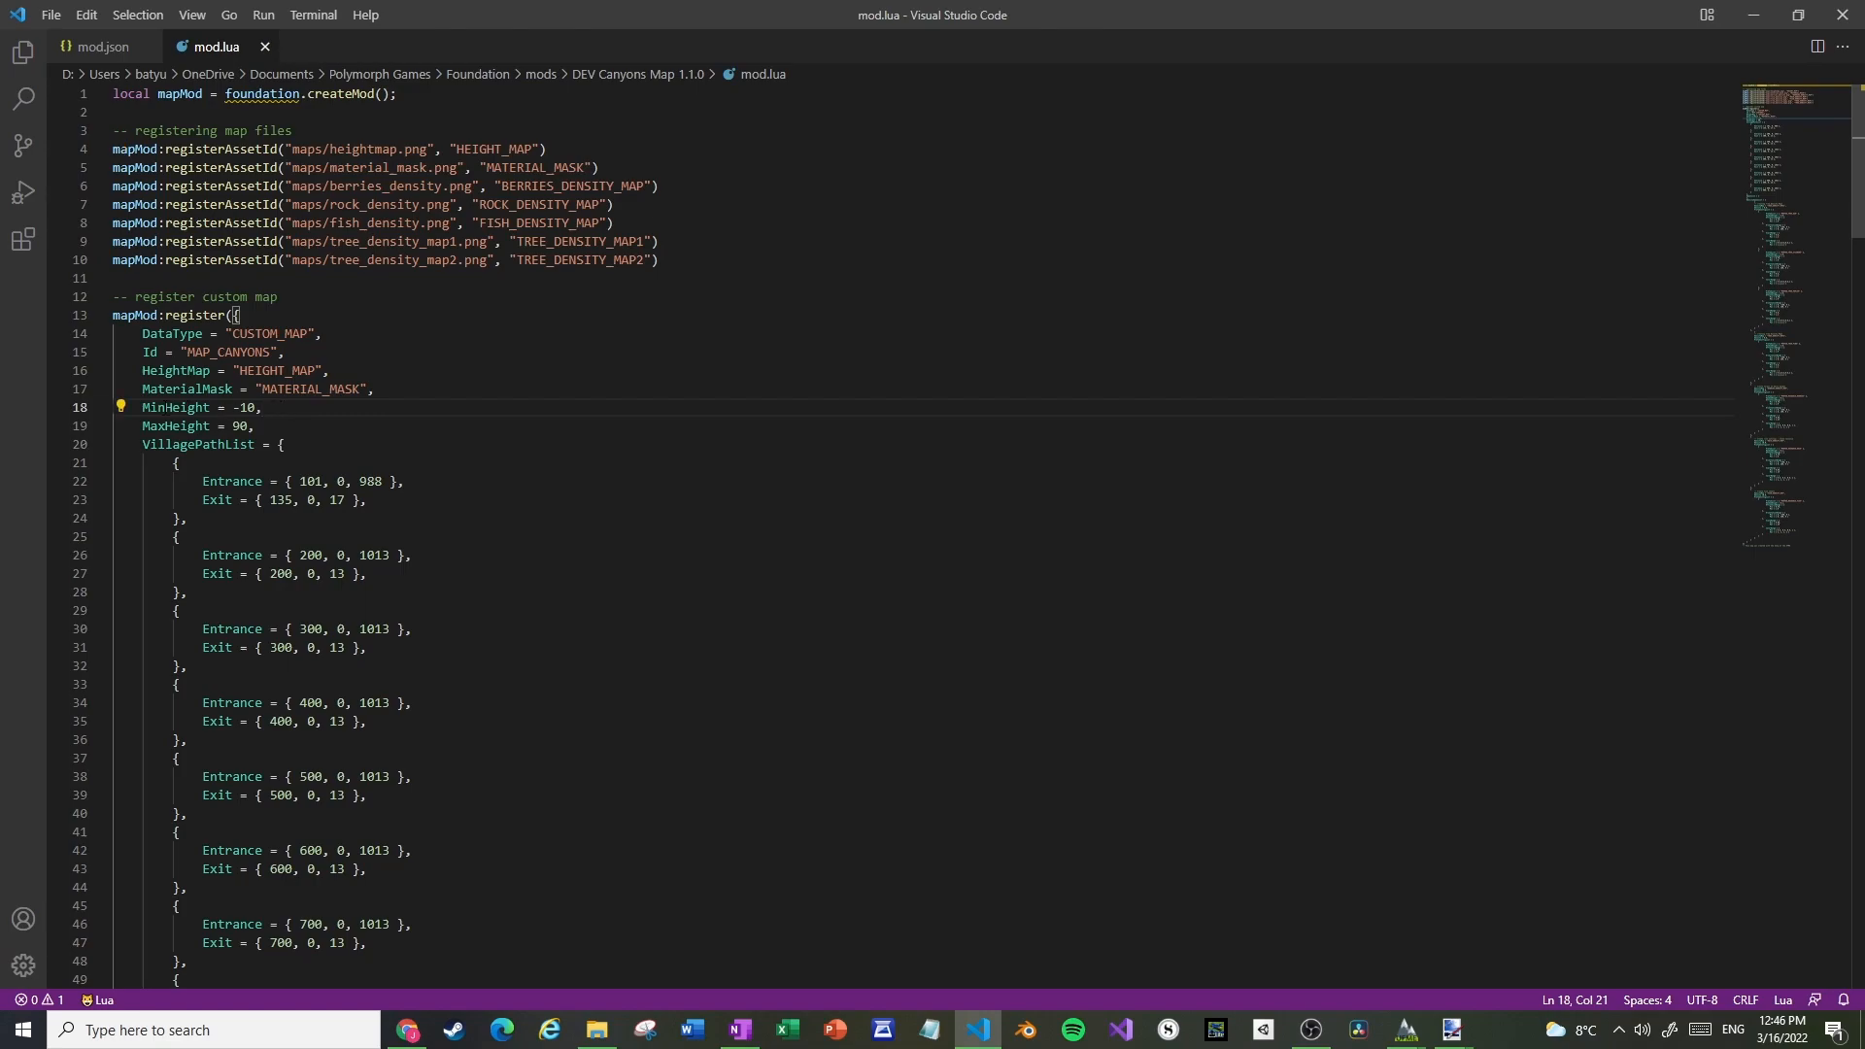
left_click_drag(142, 408, 299, 414)
left_click(333, 428)
Read through the density spawn lists for trees, berries, rocks and fish in mod.lua, then return to the file's beginning
scroll(553, 548, "down", 10)
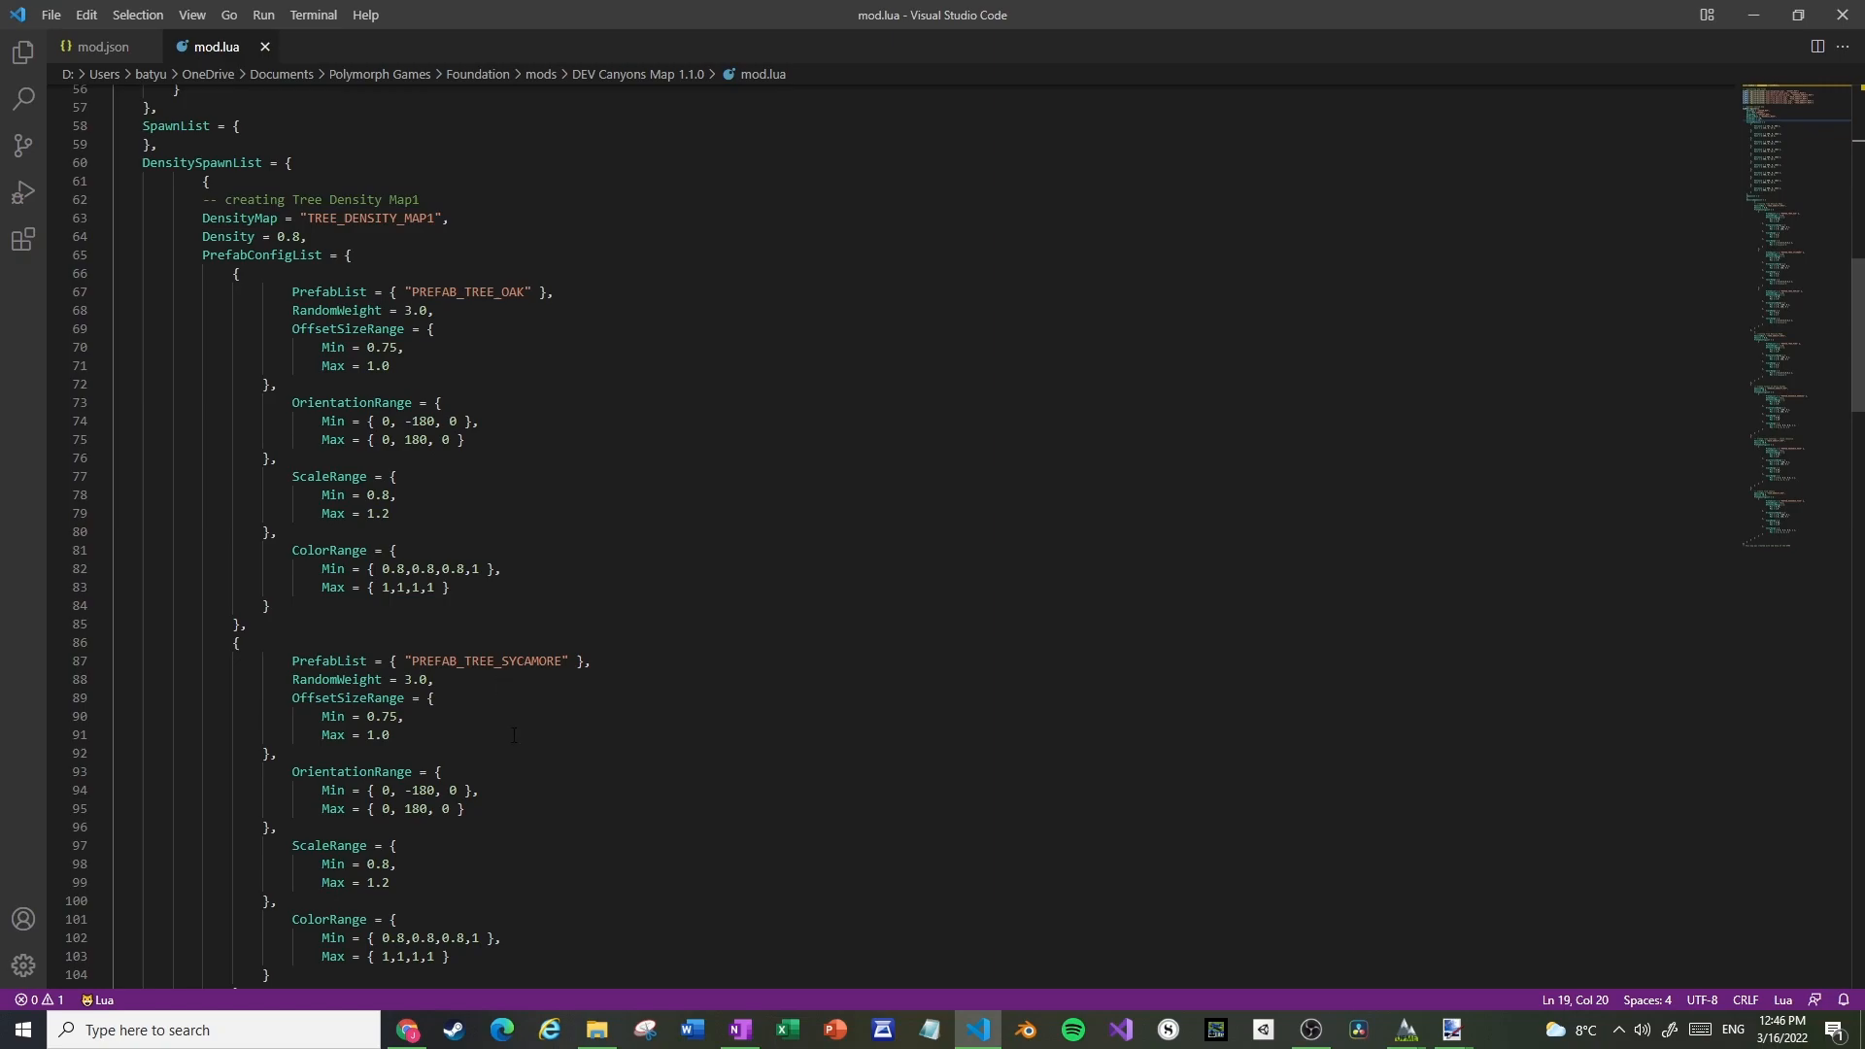
scroll(513, 722, "down", 16)
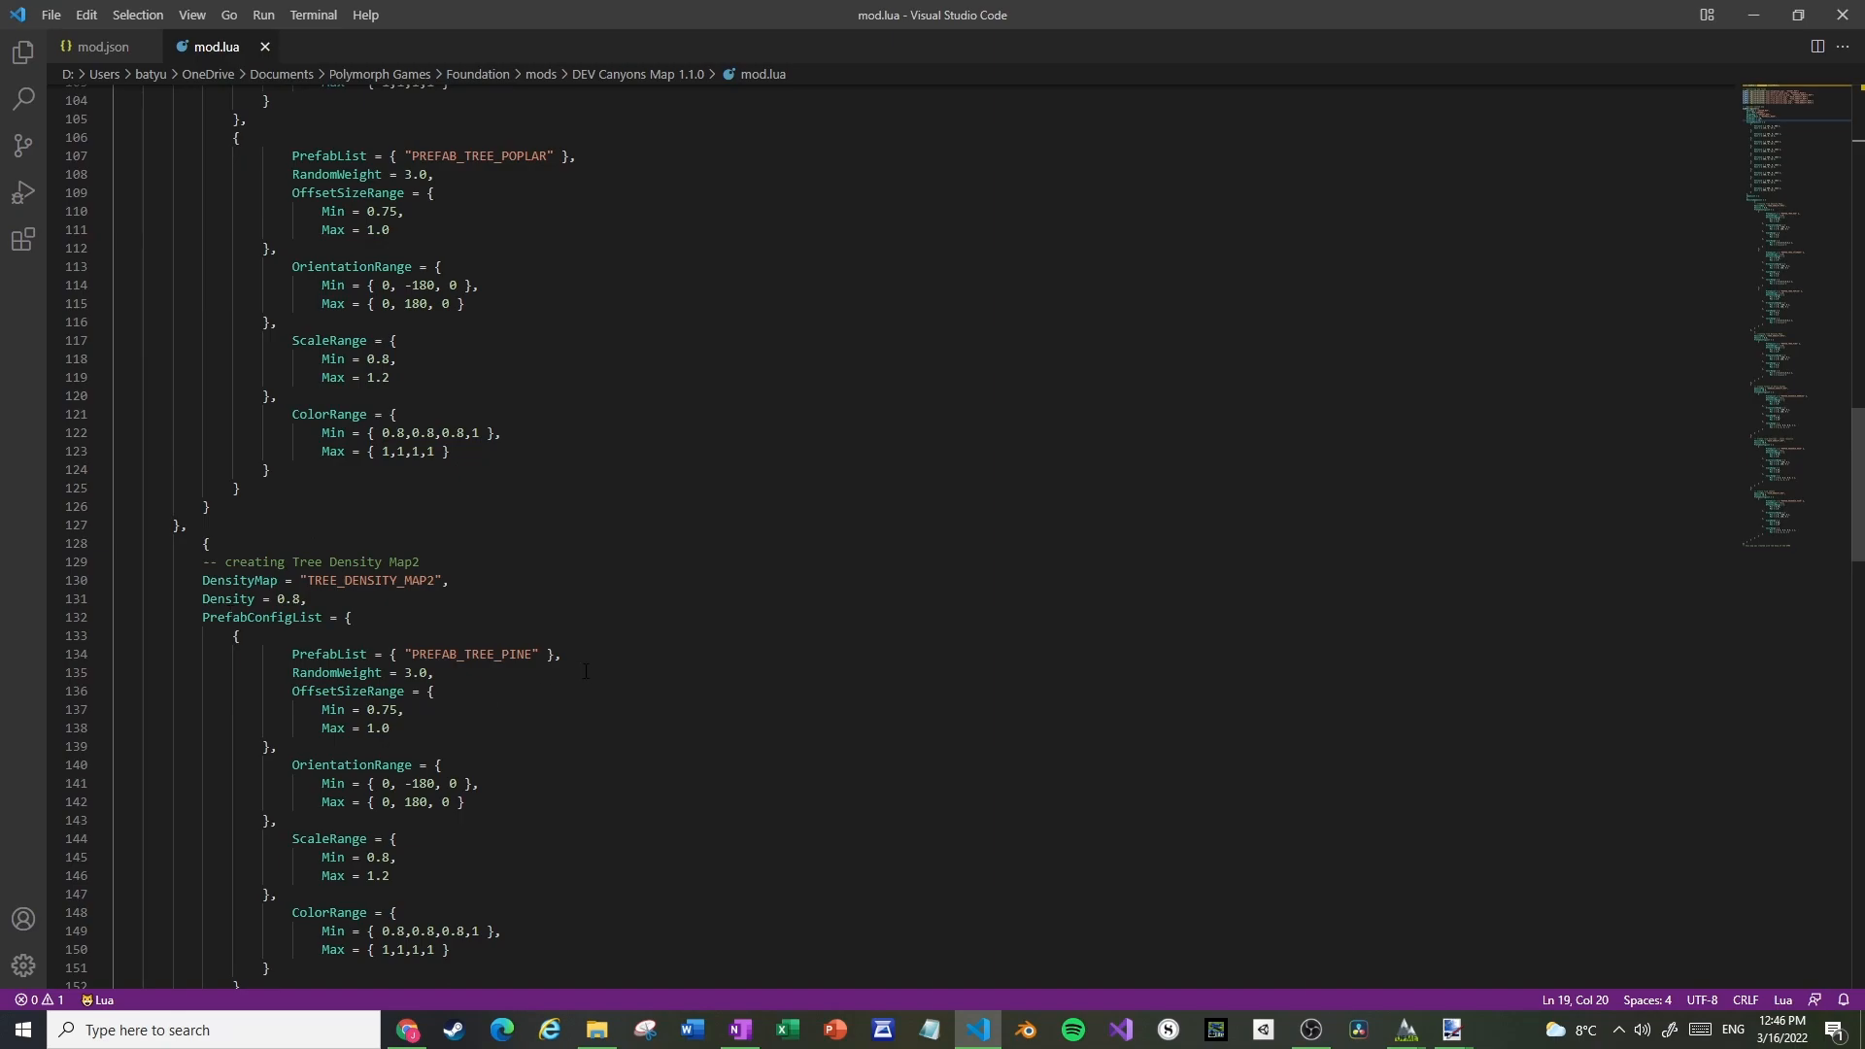
scroll(586, 668, "down", 5)
scroll(585, 663, "down", 11)
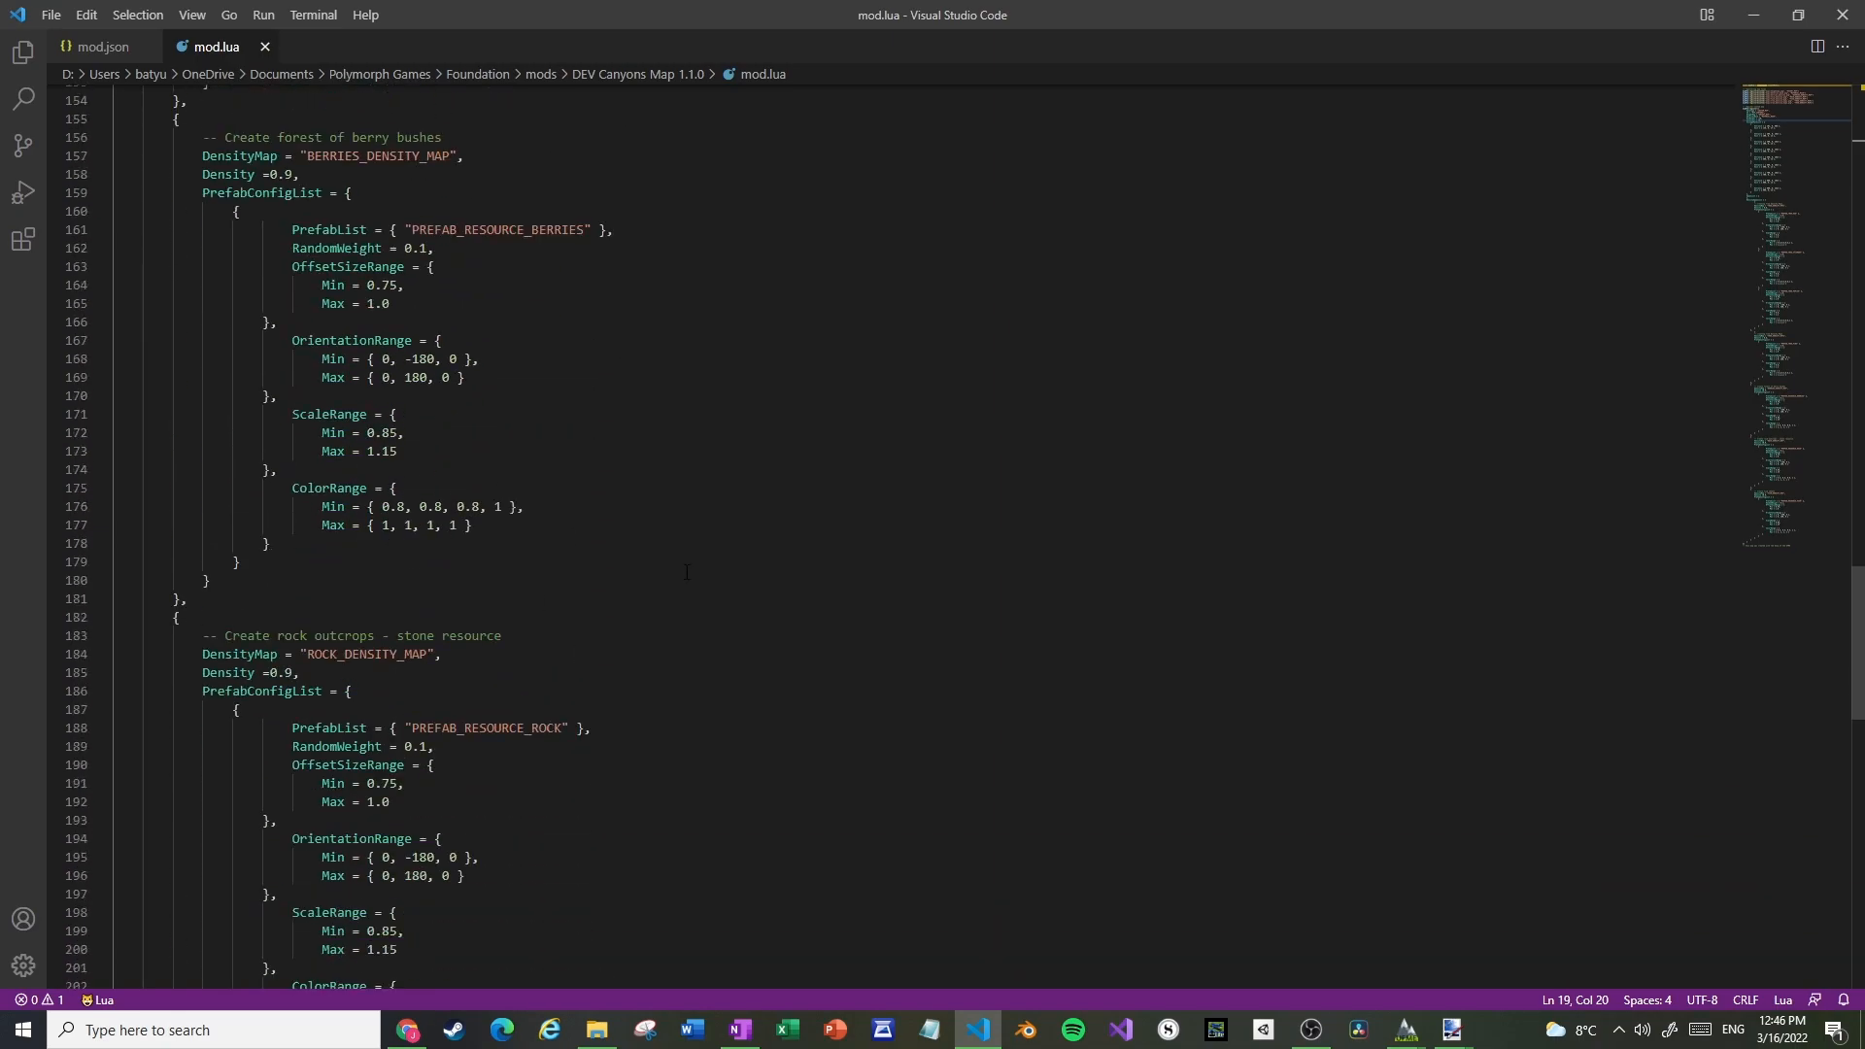
scroll(686, 573, "down", 7)
scroll(379, 679, "down", 8)
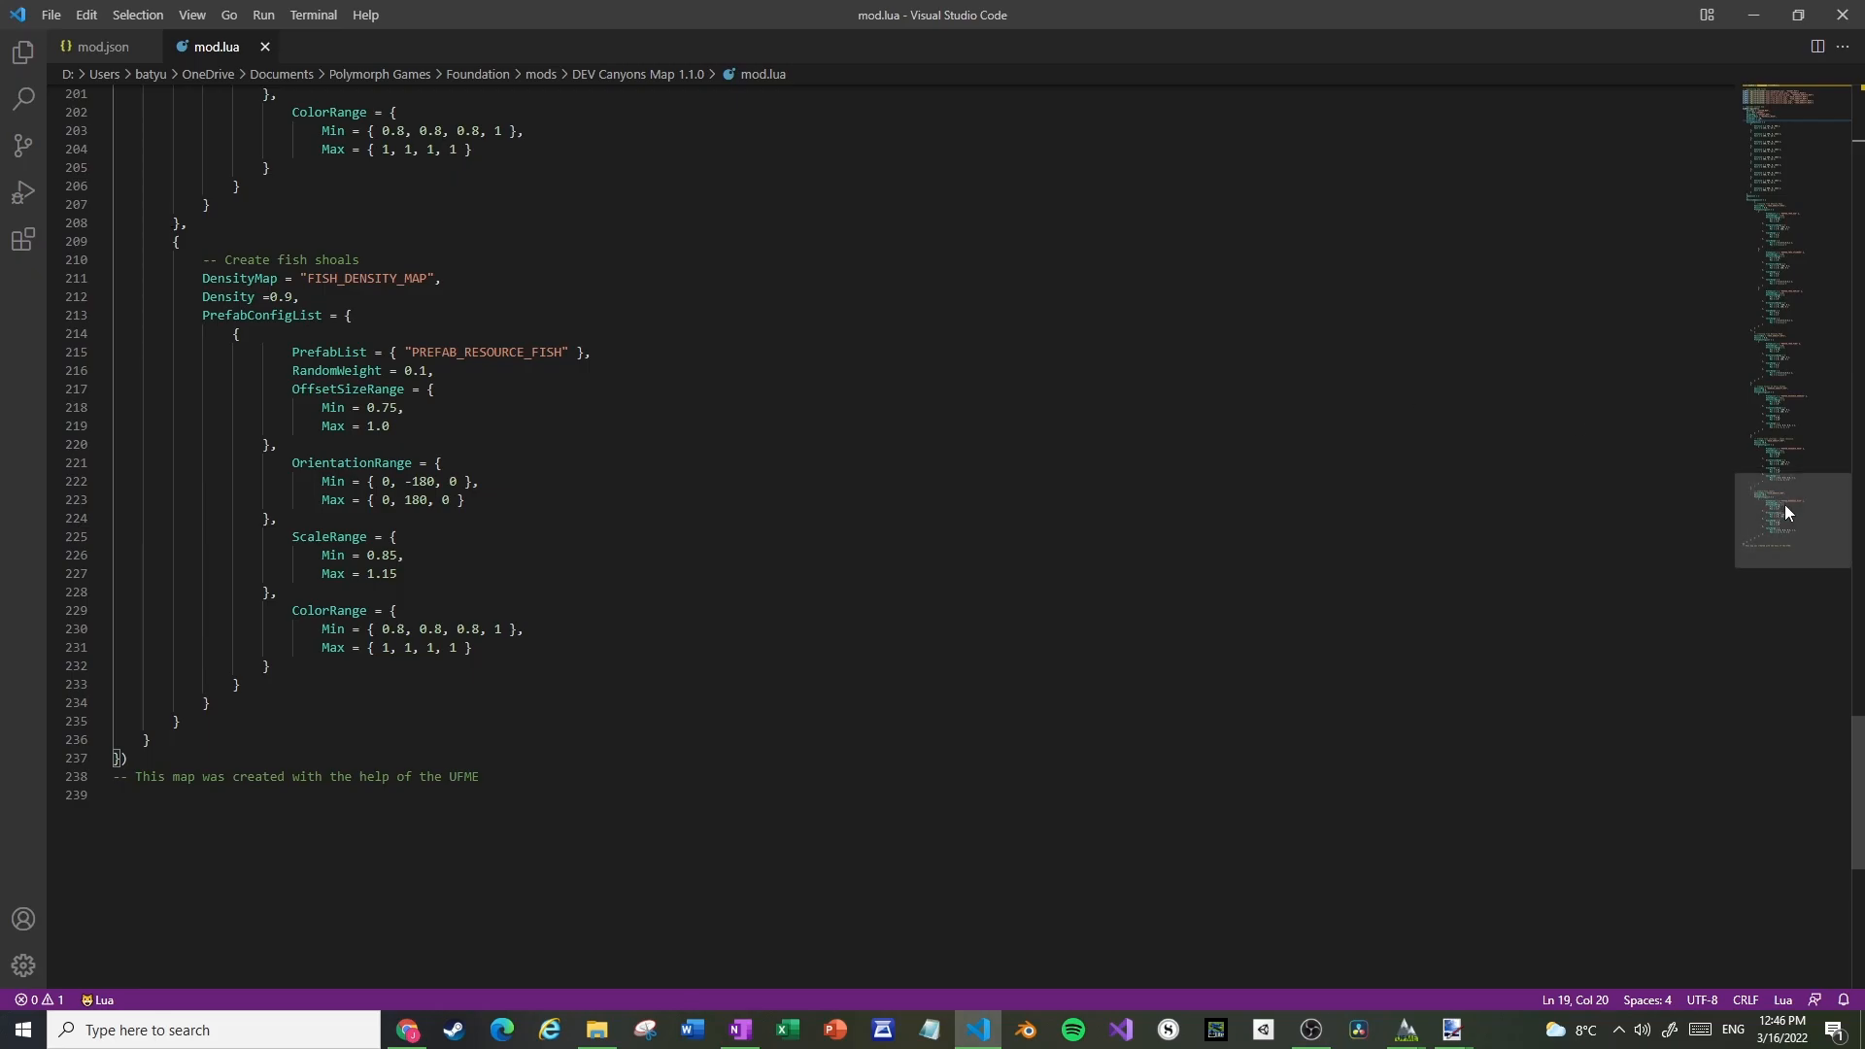
left_click_drag(1785, 504, 1766, 97)
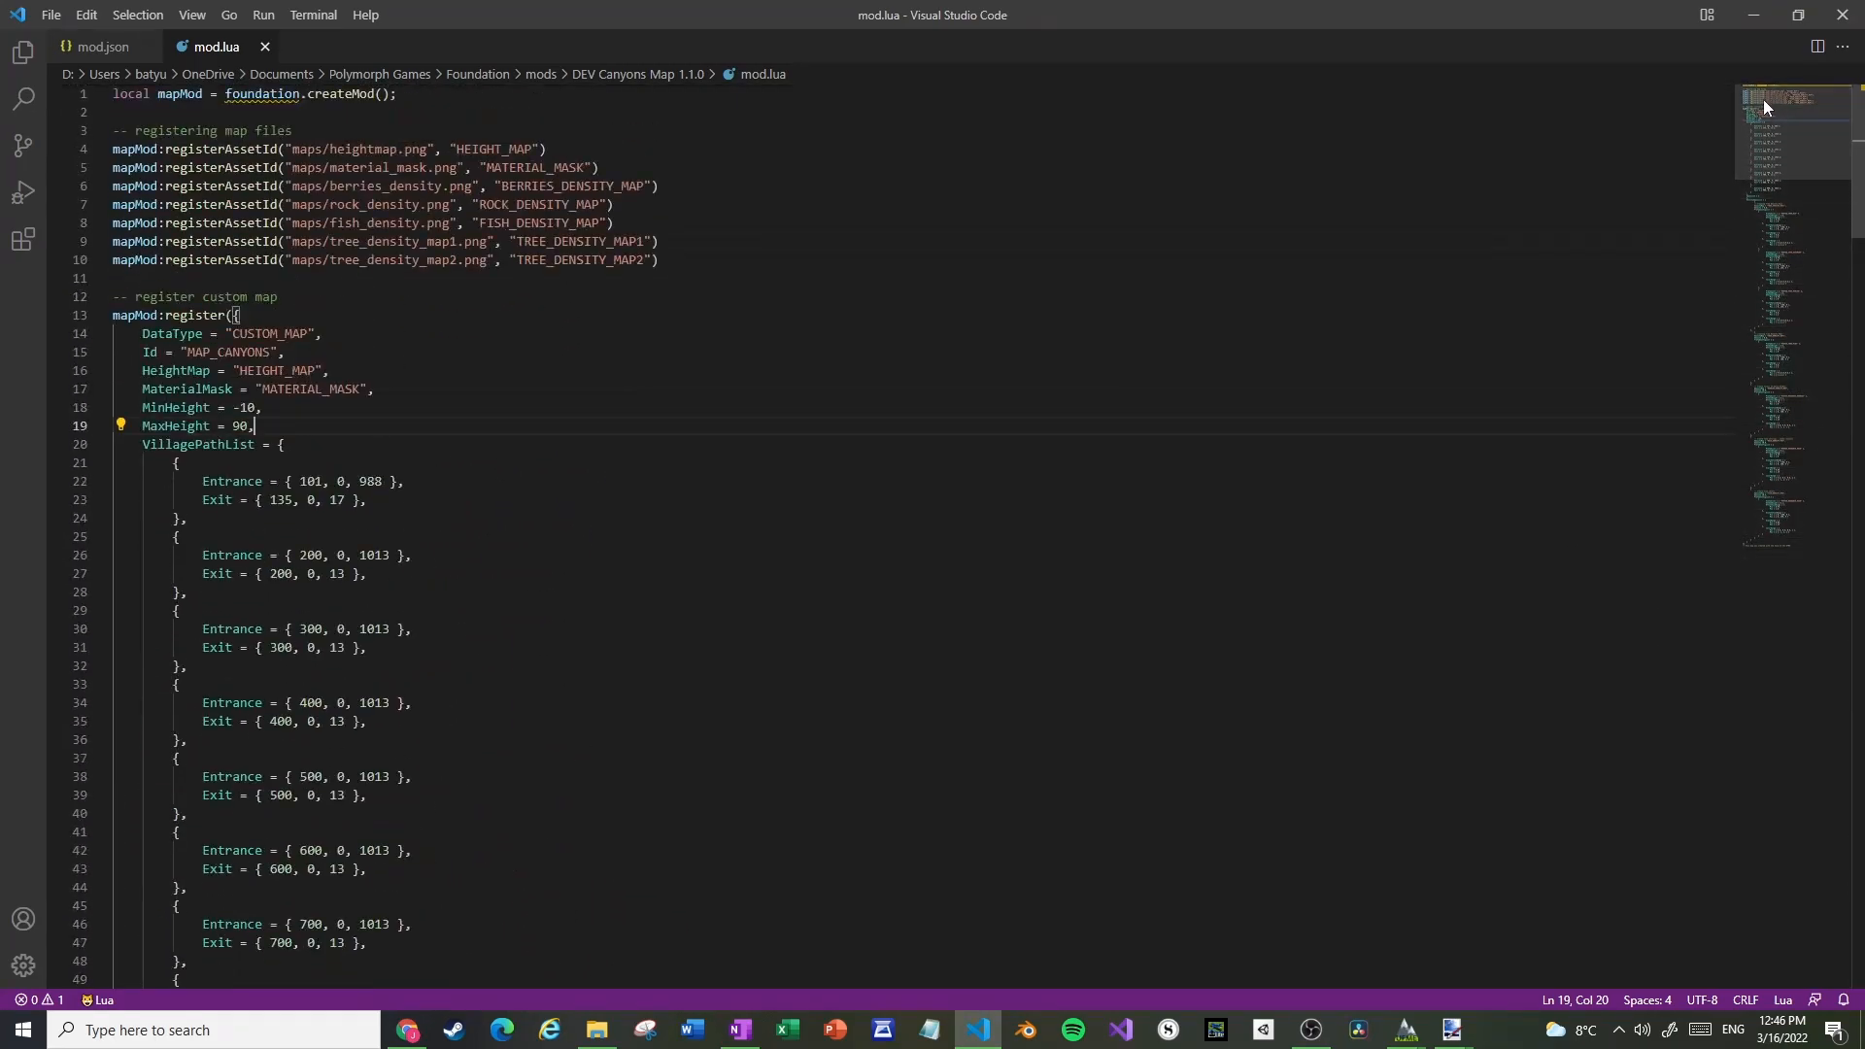
Switch to the Foundation modding documentation in Chrome and open the CUSTOM_MAP page from the Scripting API's assets classes
key("alt+Tab")
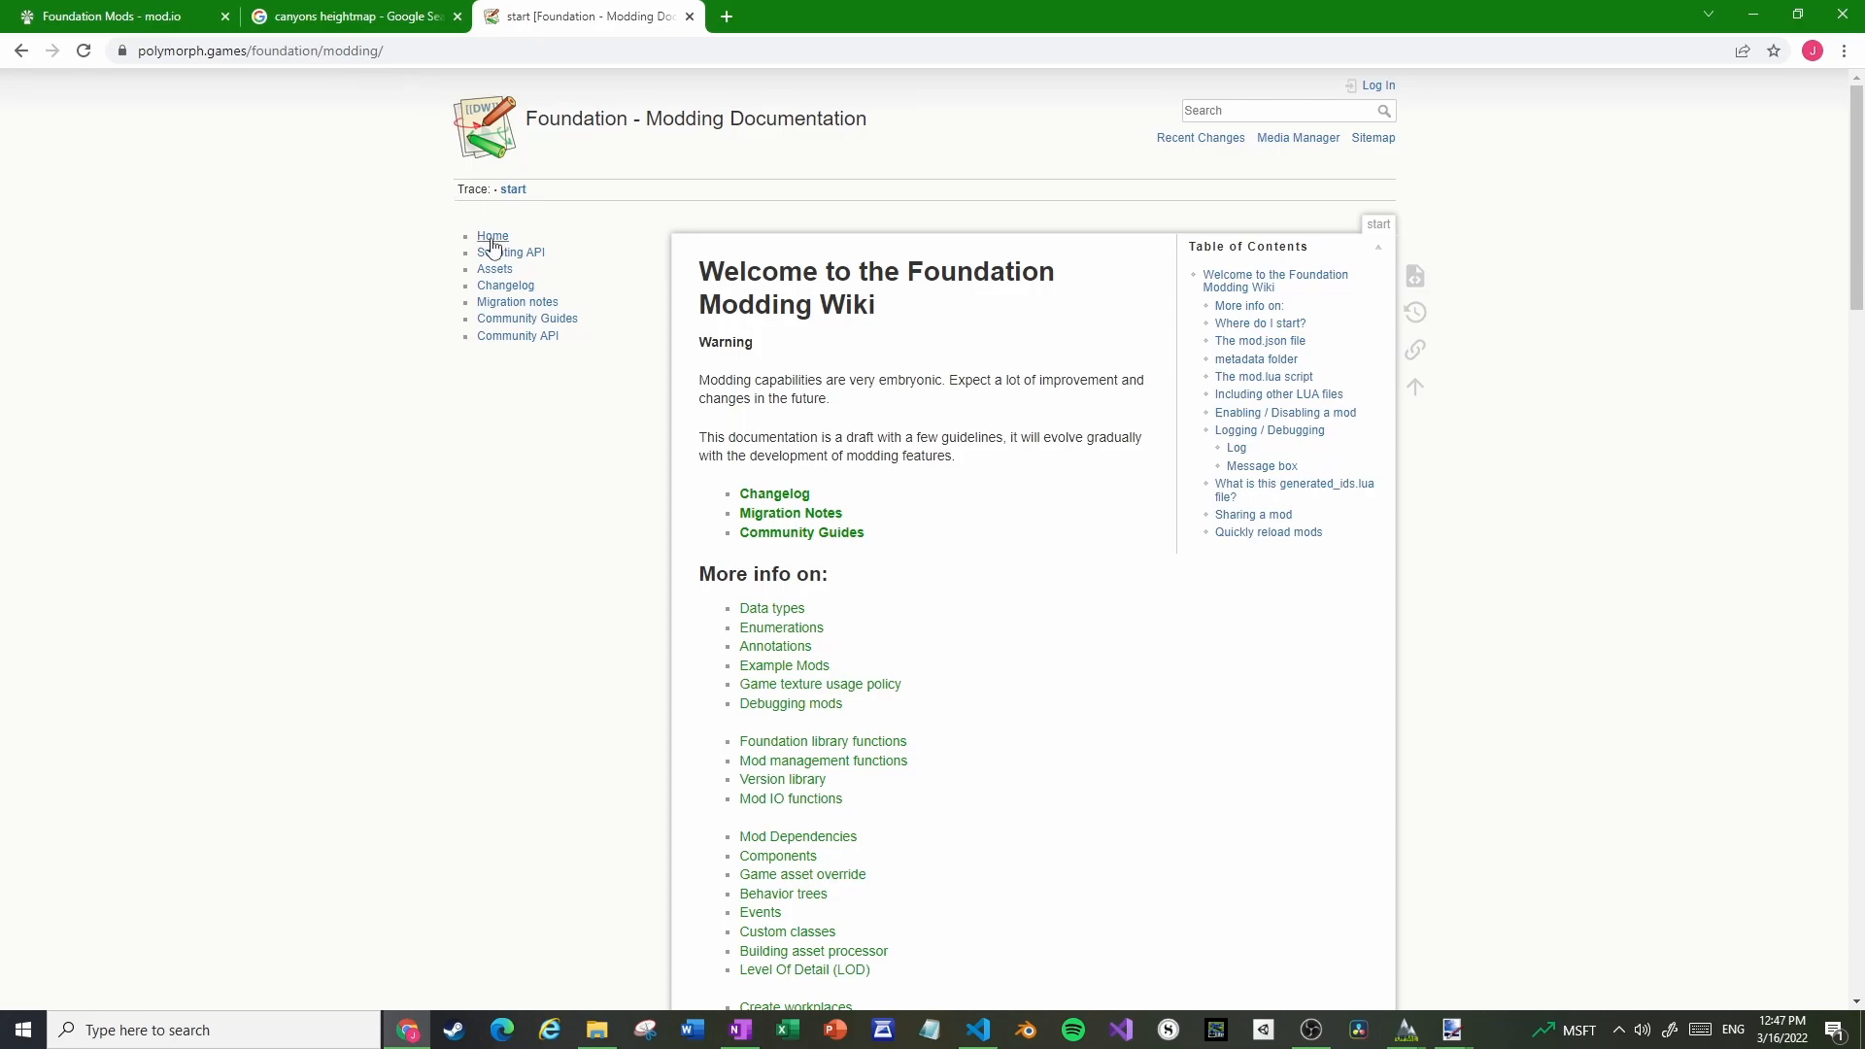
left_click(533, 257)
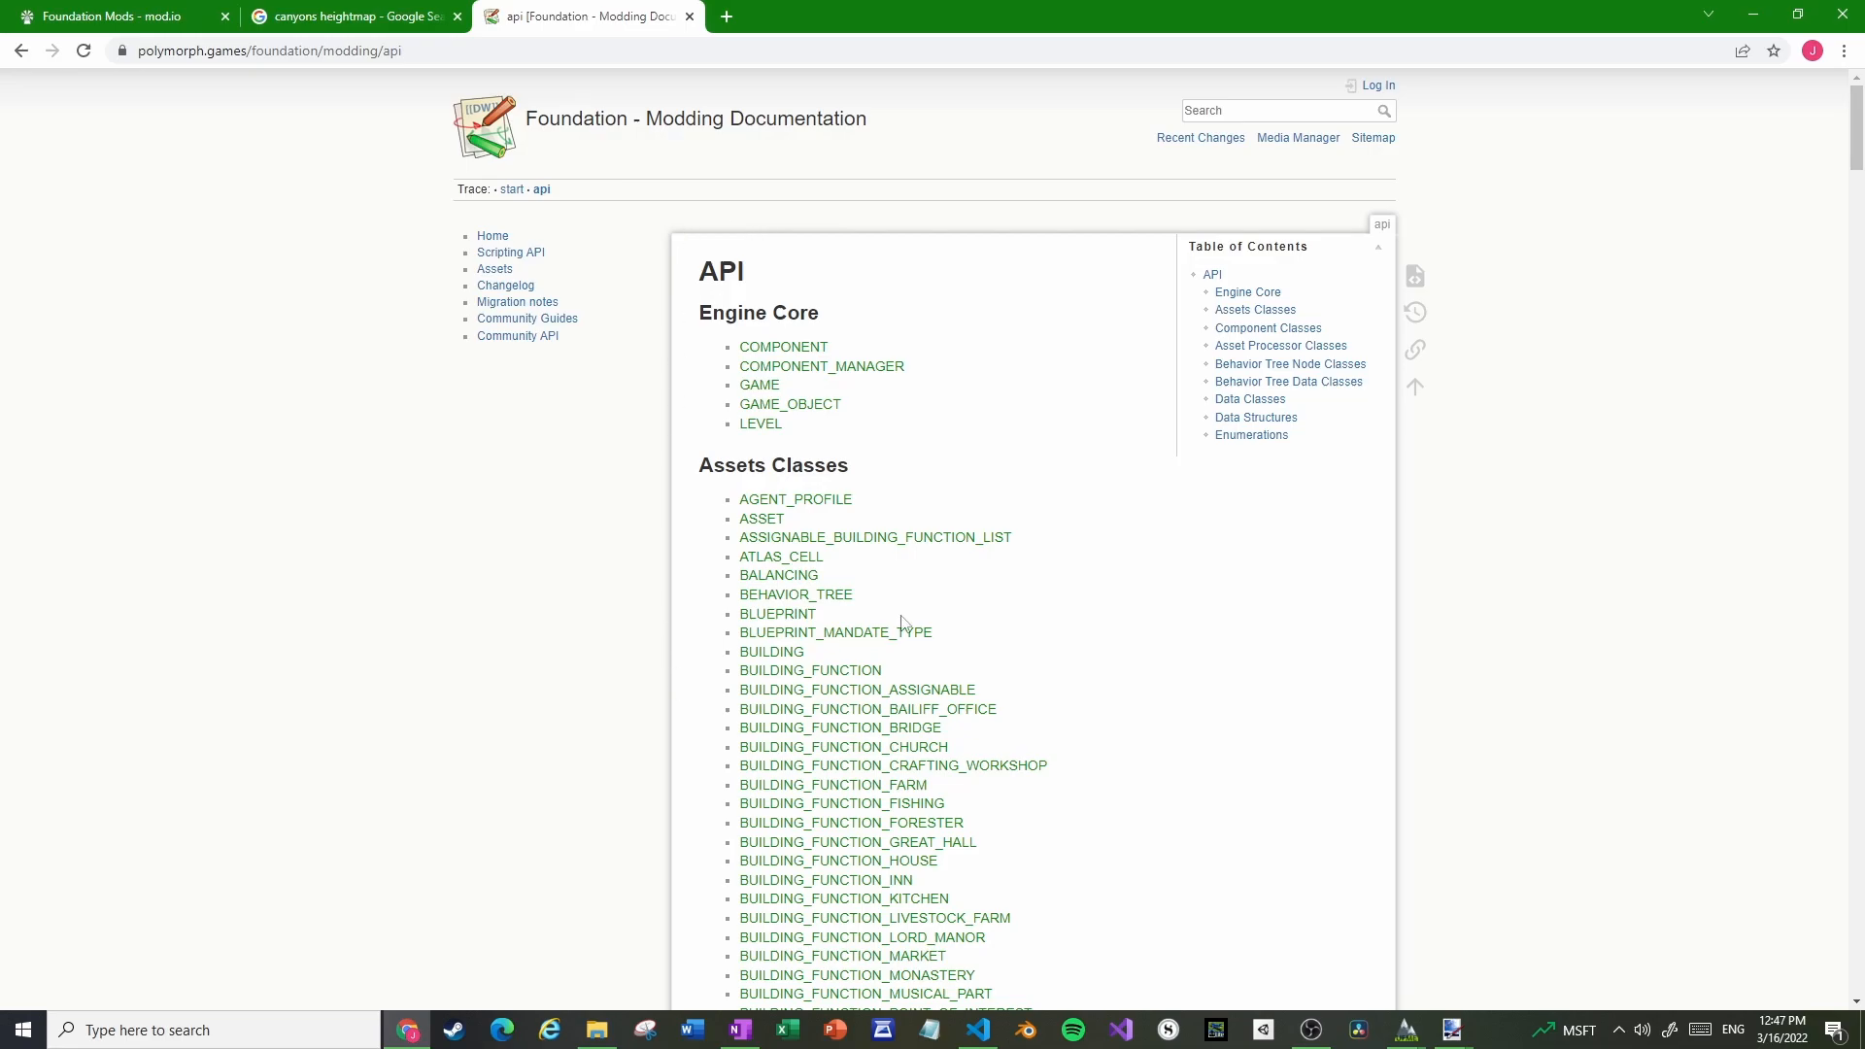
scroll(990, 490, "down", 11)
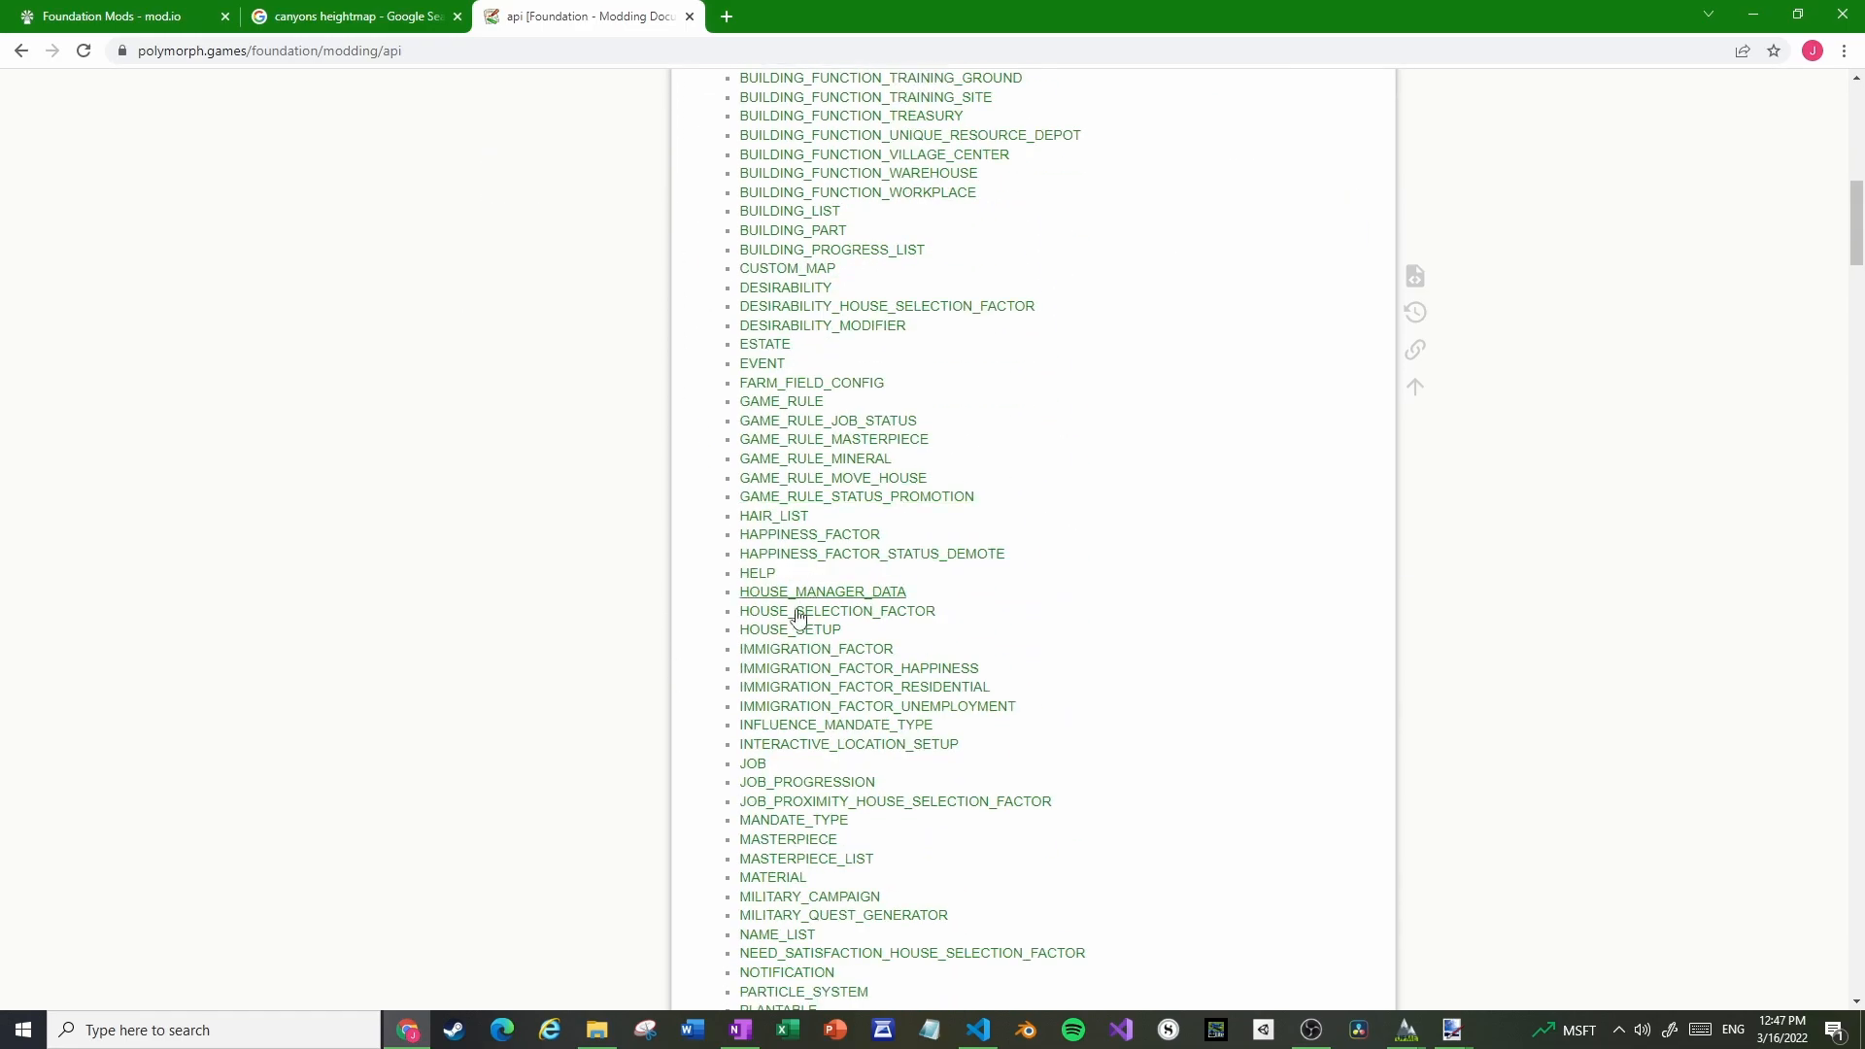
scroll(1016, 658, "down", 4)
scroll(1006, 537, "up", 7)
scroll(1006, 537, "up", 4)
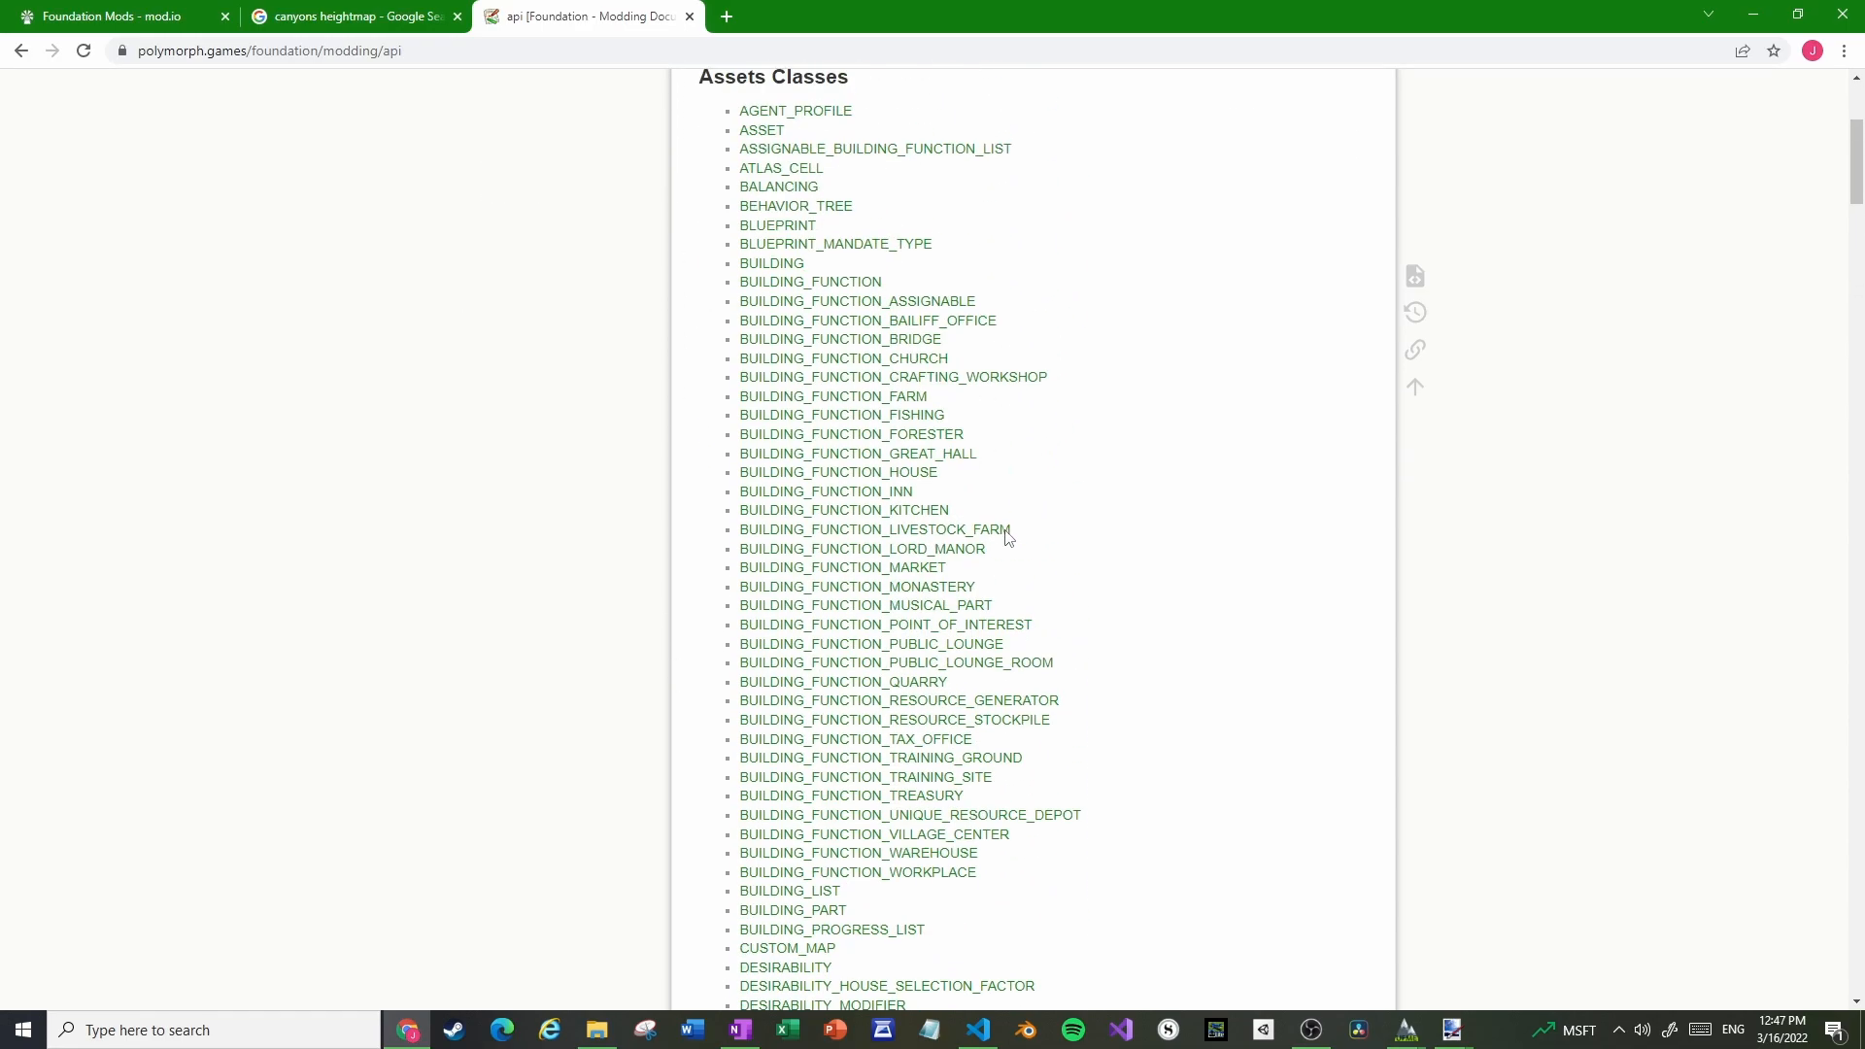
scroll(1006, 537, "down", 6)
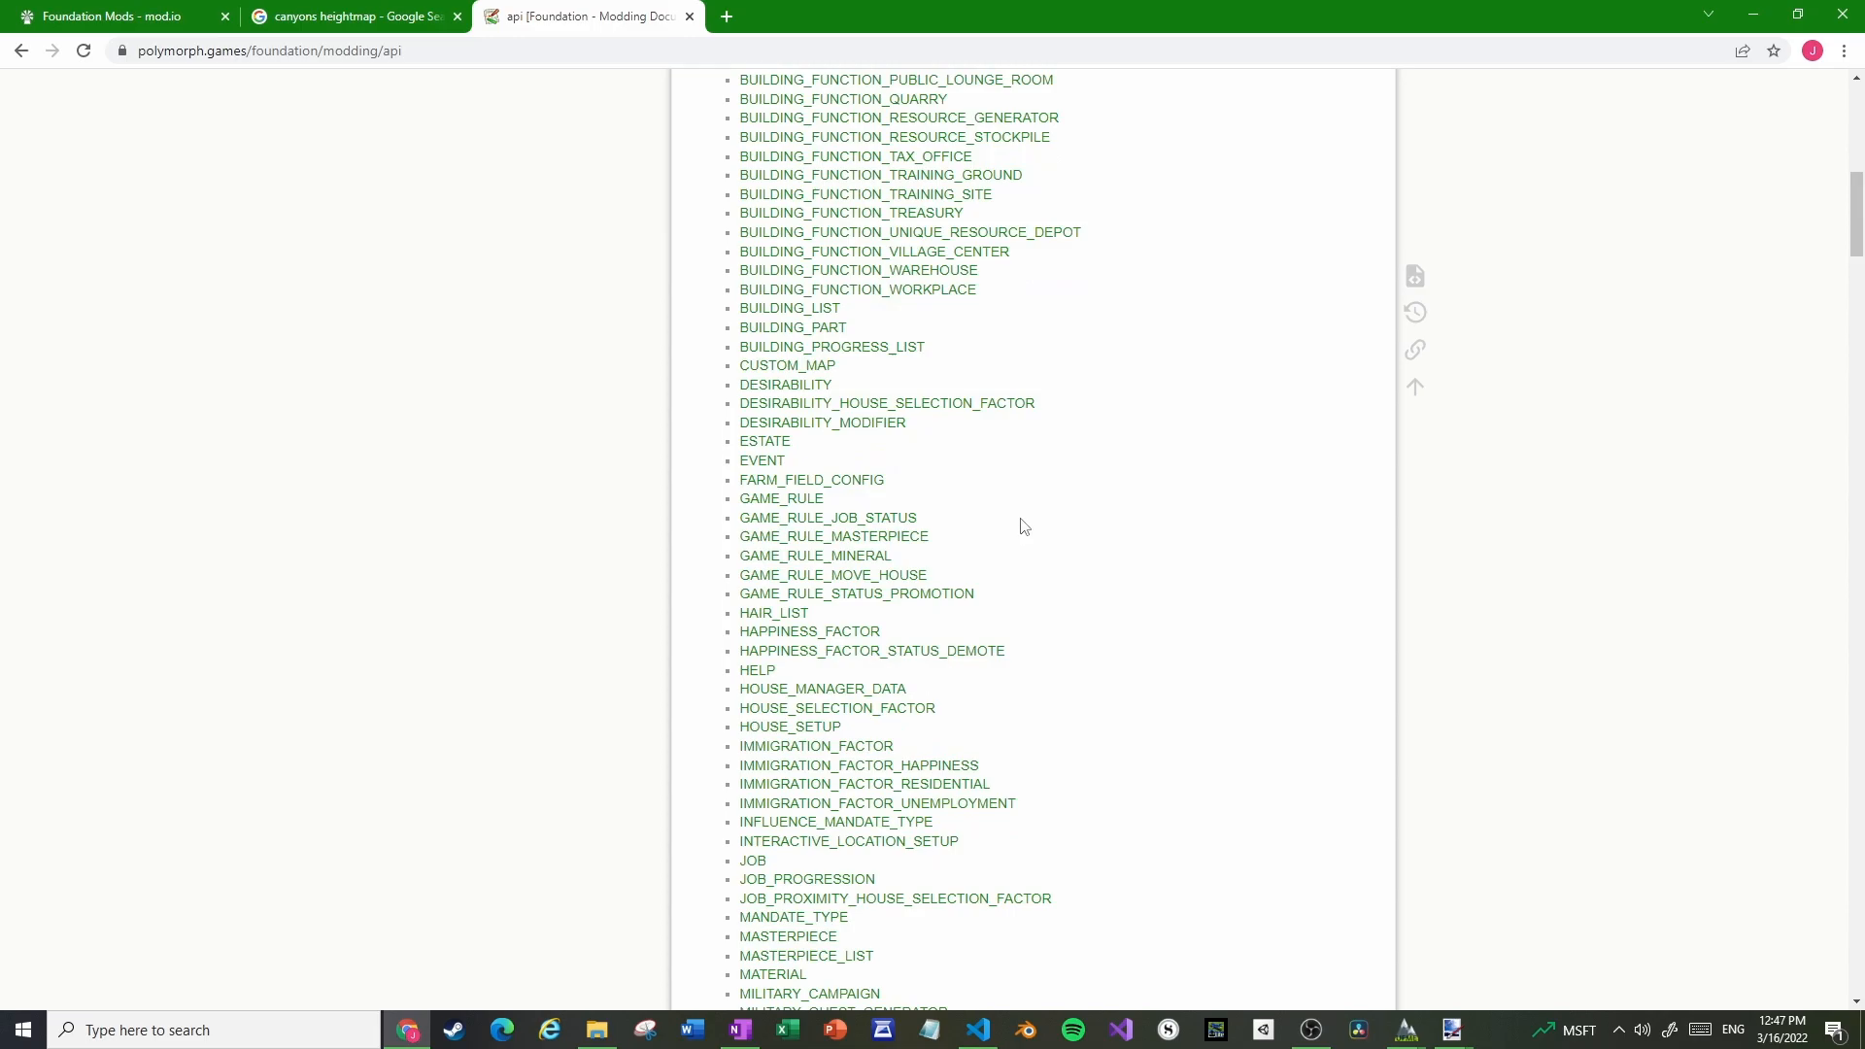
left_click(823, 367)
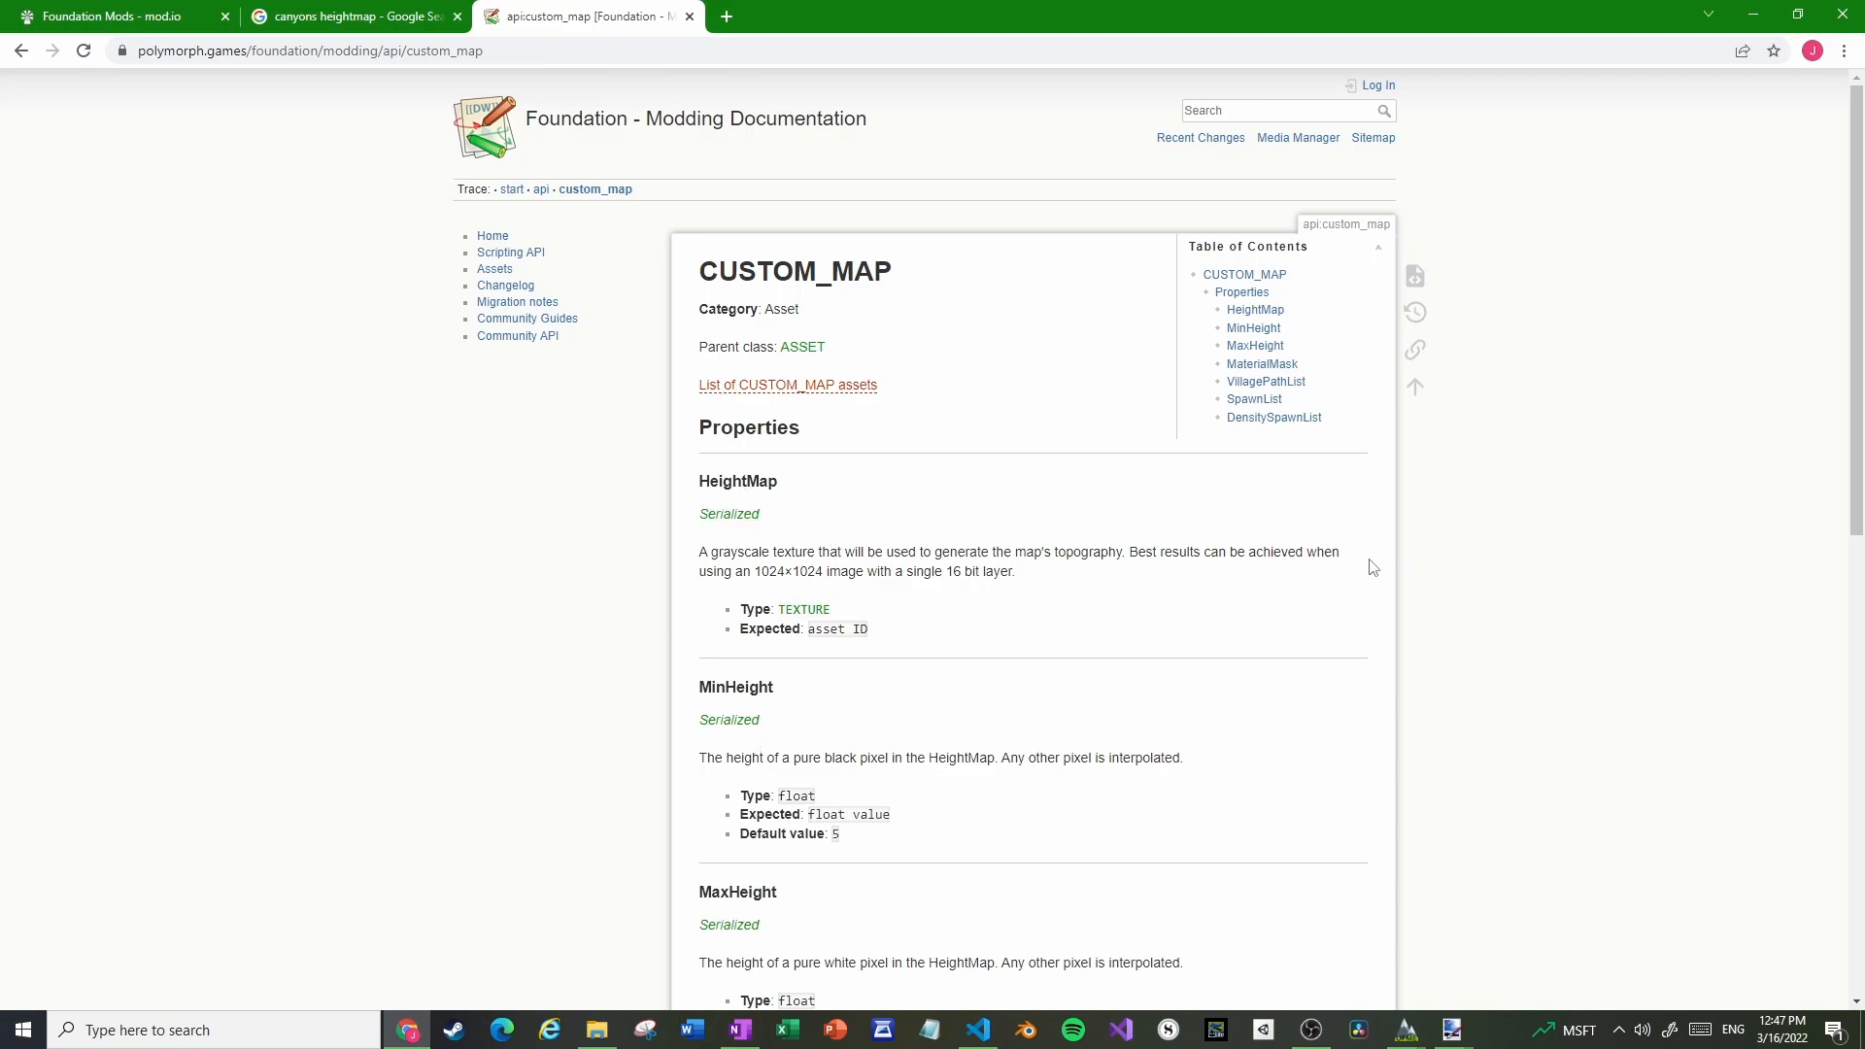
Read through the CUSTOM_MAP properties from HeightMap to DensitySpawnList, then return to the page's beginning
scroll(1337, 570, "down", 4)
scroll(1338, 570, "down", 6)
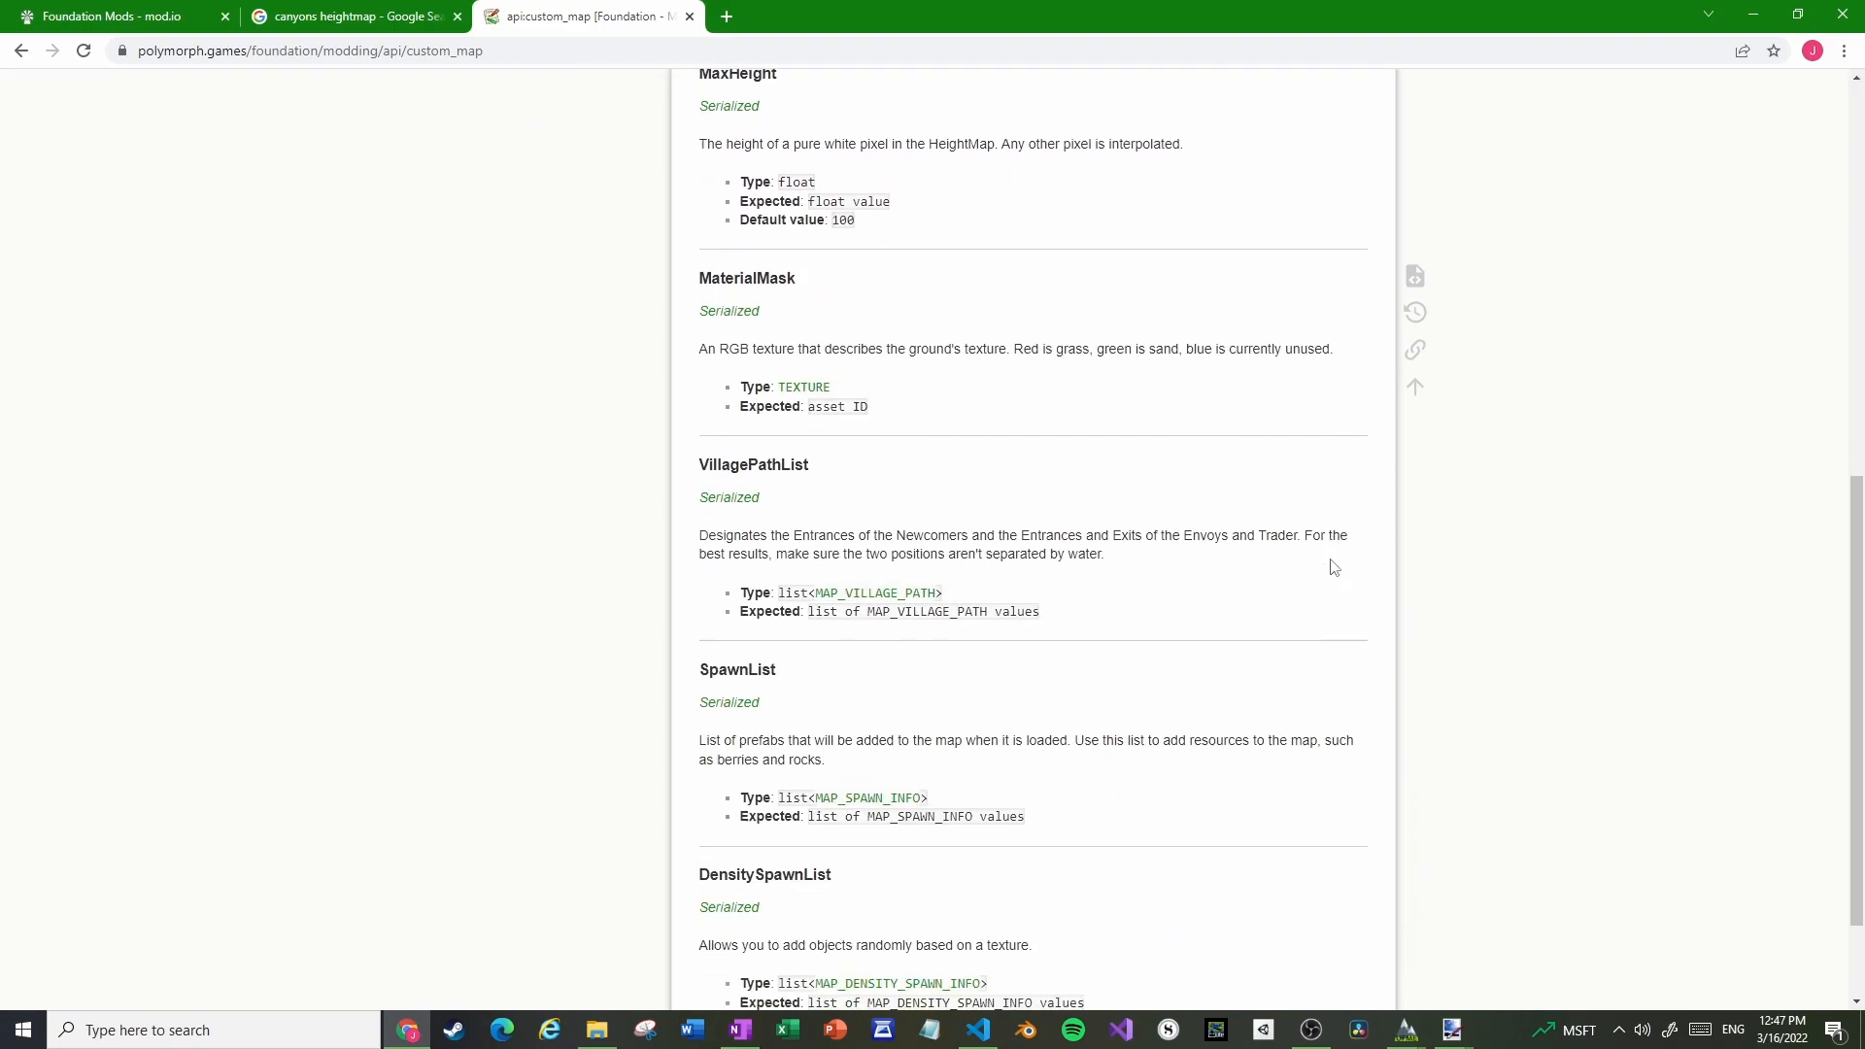
scroll(1333, 566, "up", 10)
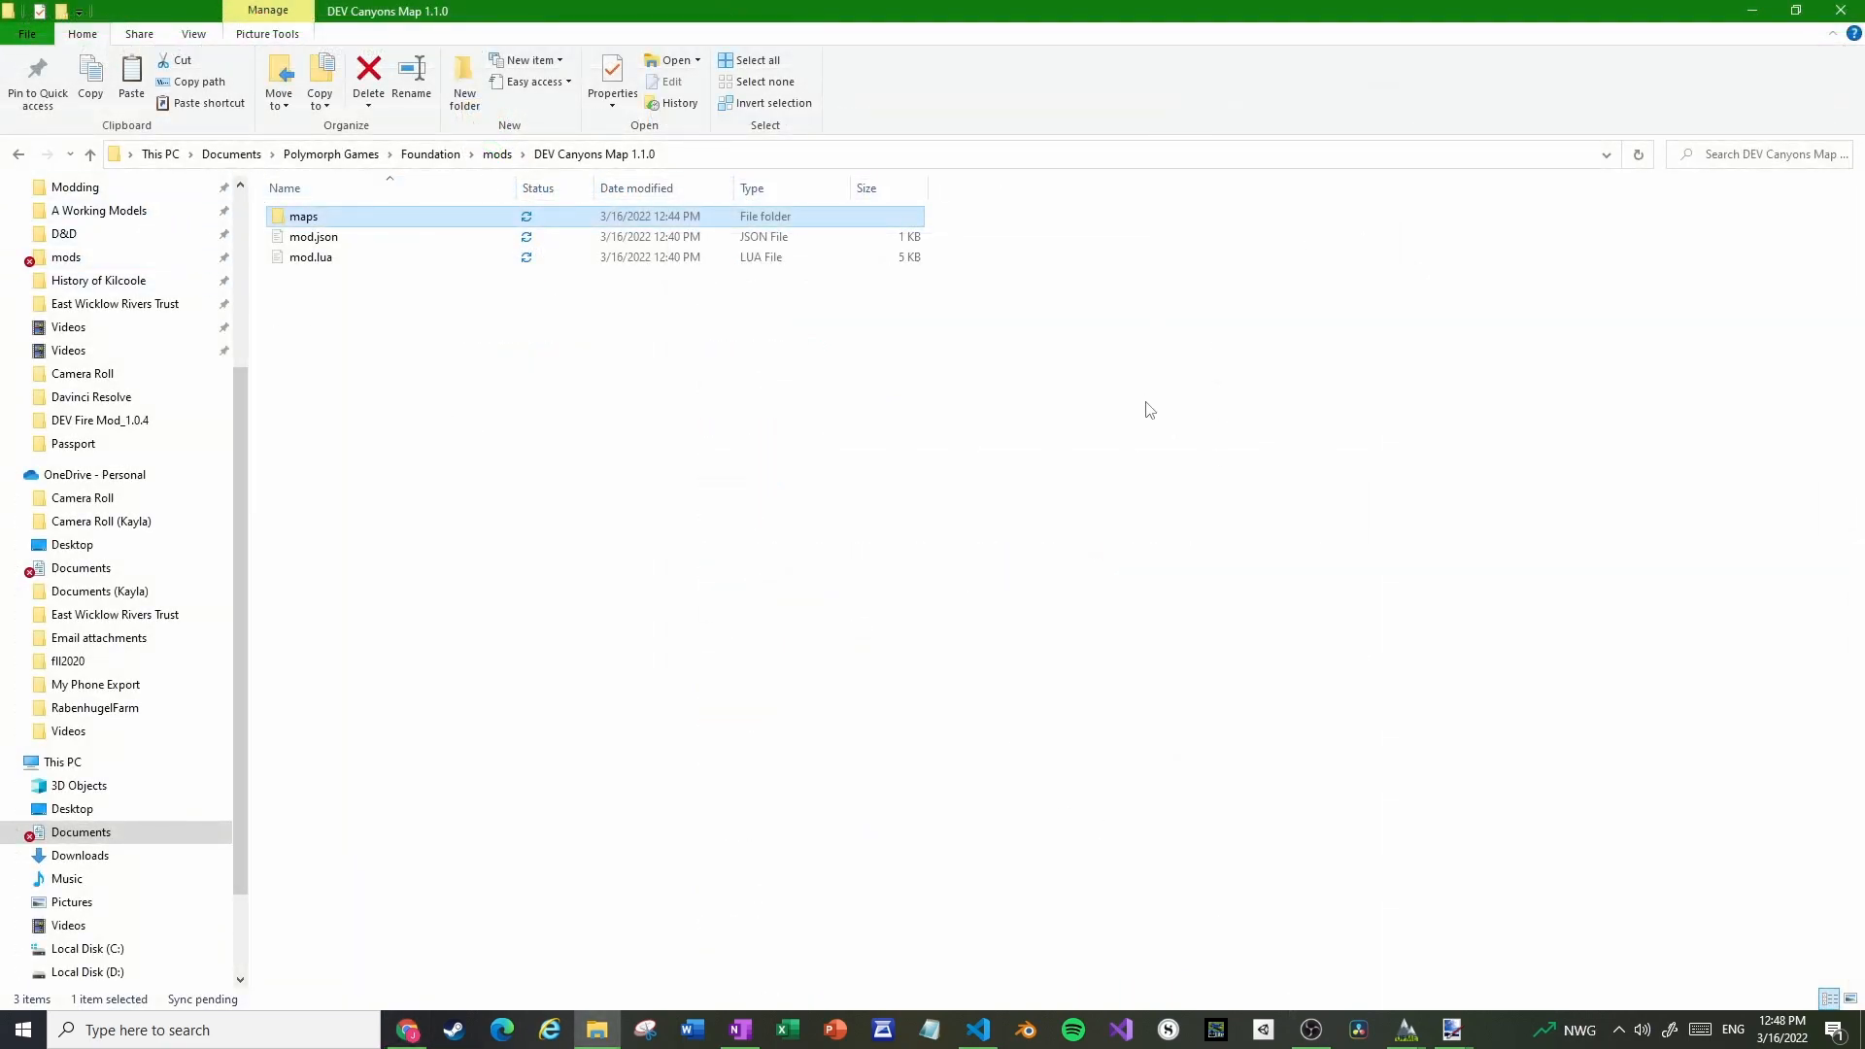
Inspect the images in the DEV Canyons Map 1.1.0 maps folder, including material_mask.png and a full view of fish_density.png
double_click(309, 217)
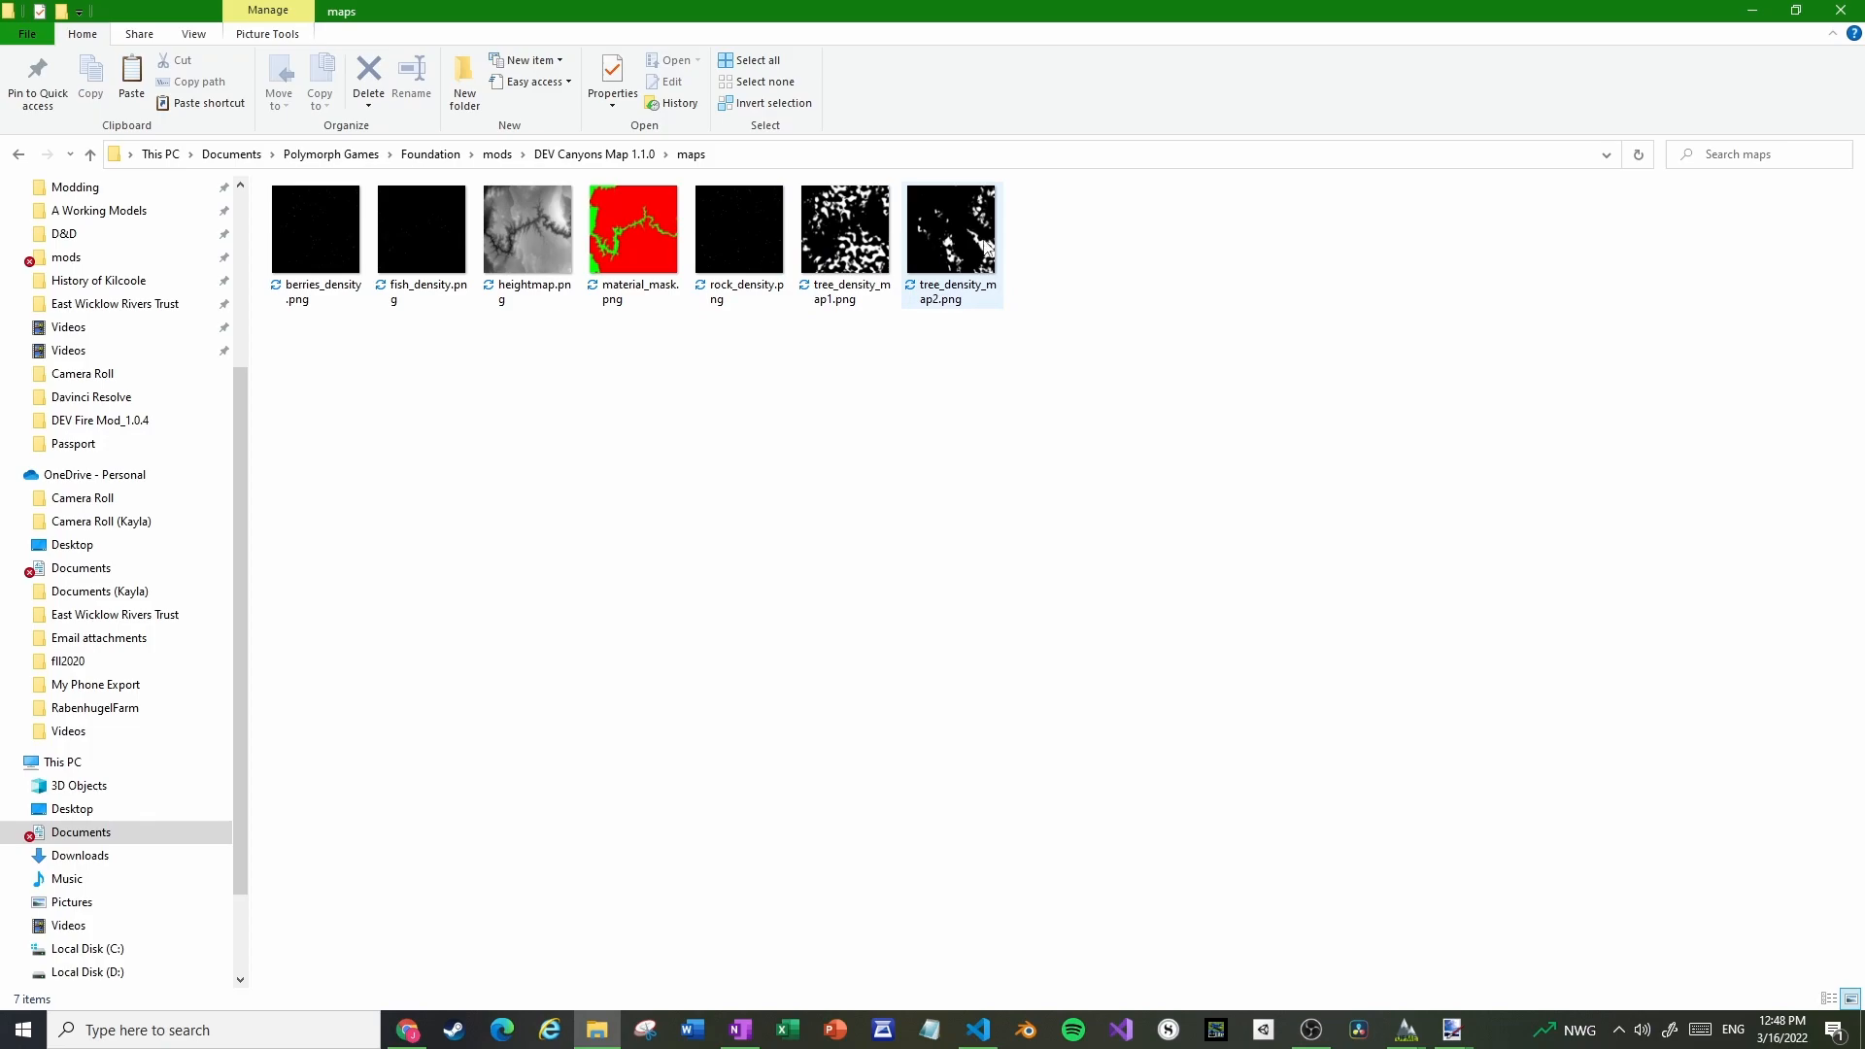
left_click(633, 237)
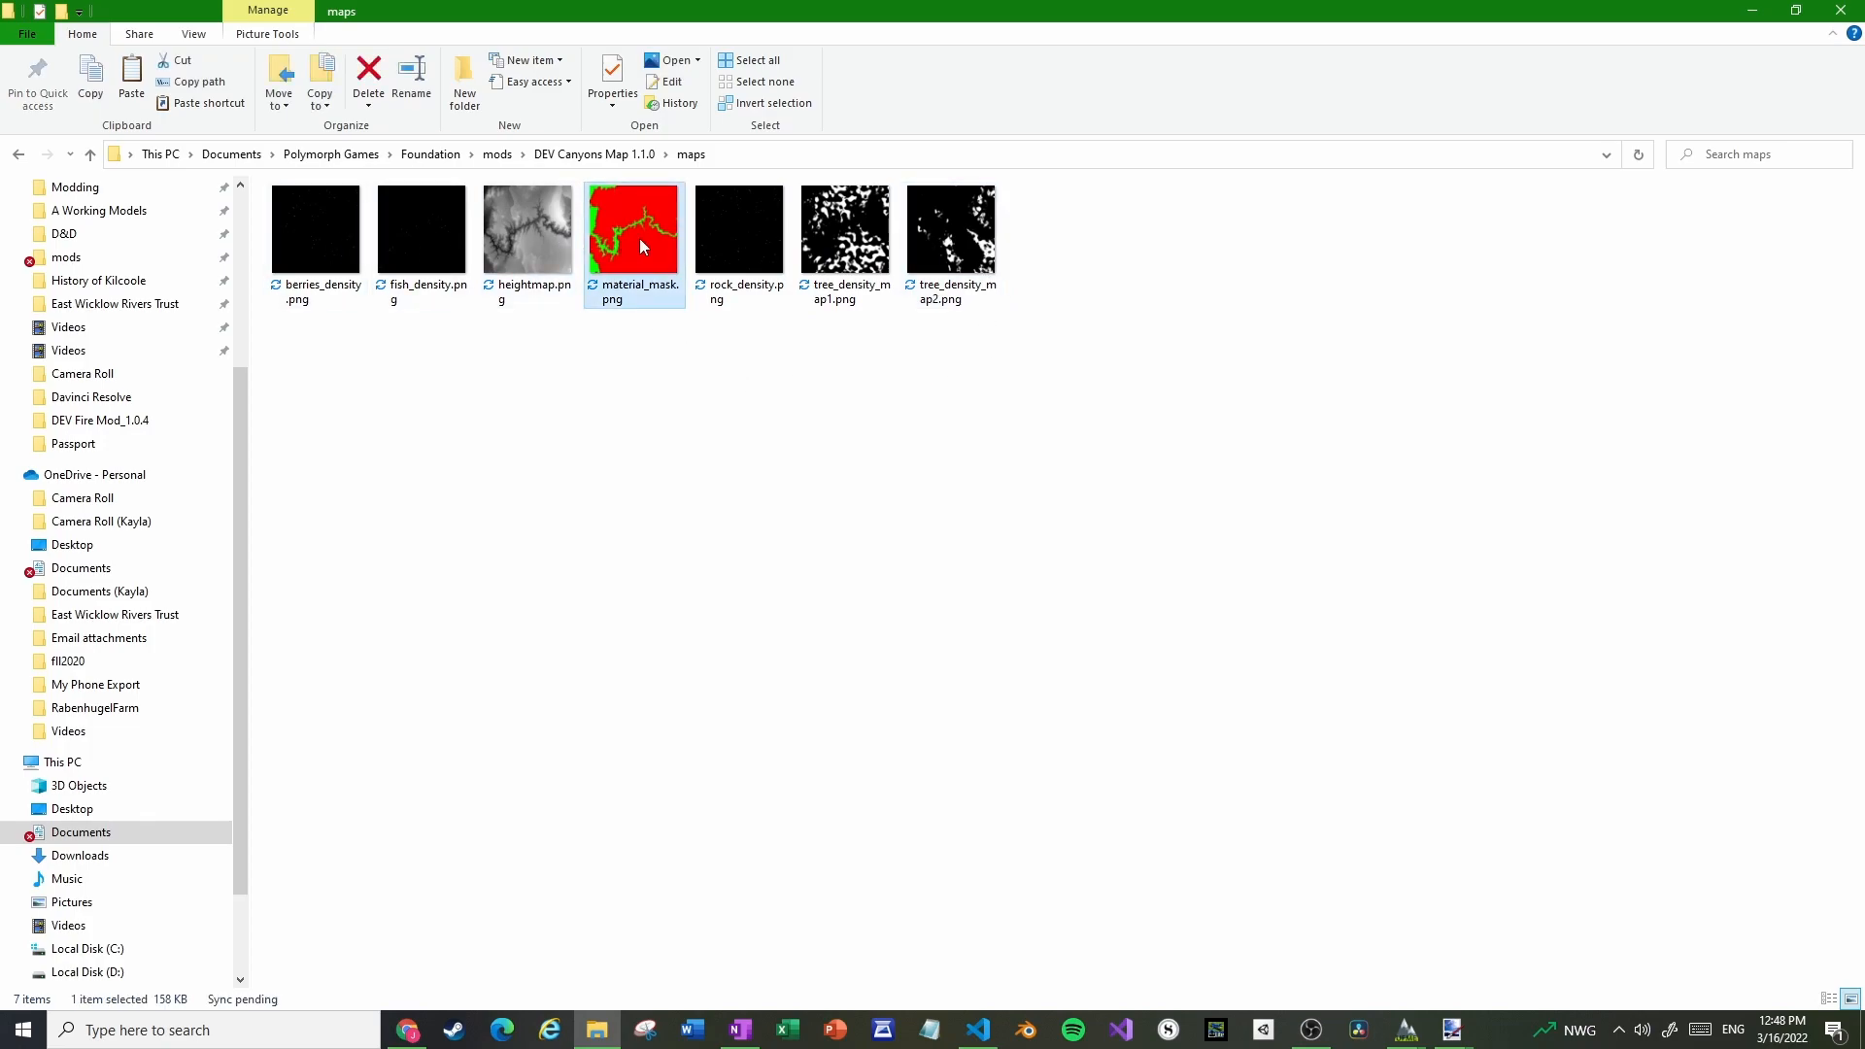
left_click(603, 389)
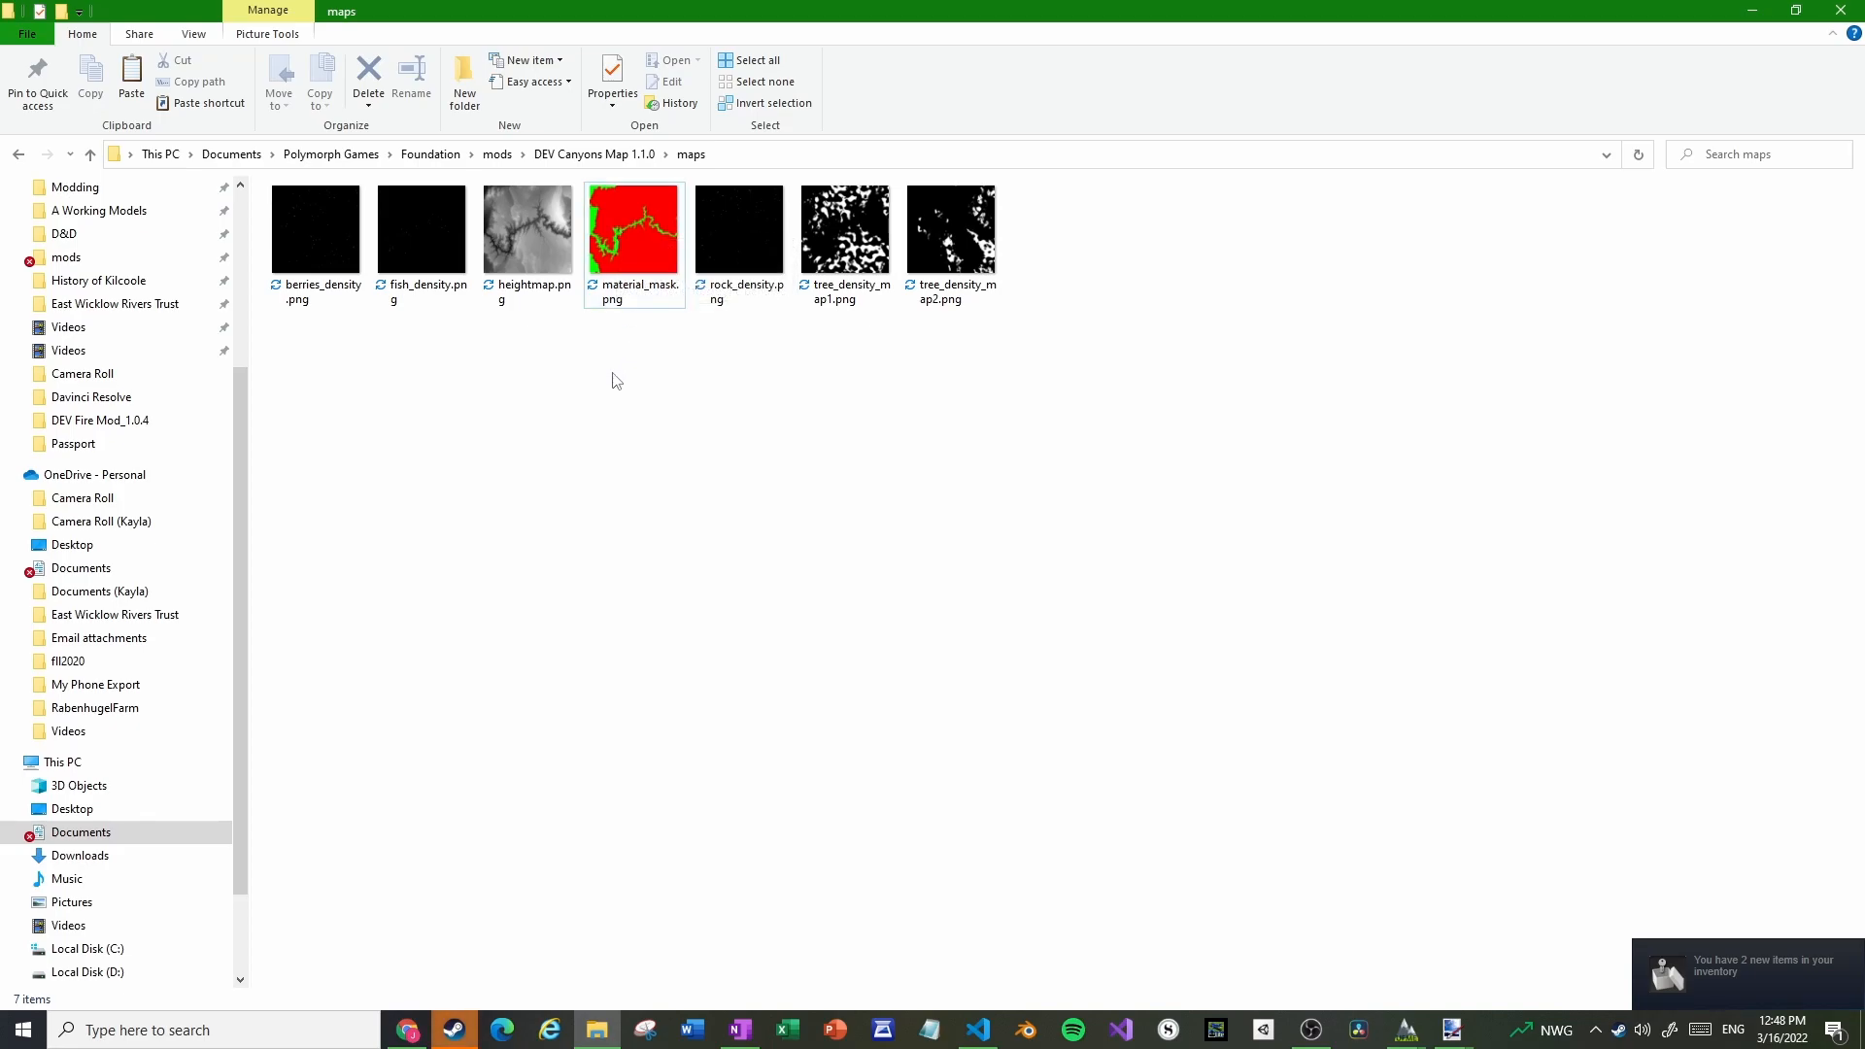
double_click(441, 242)
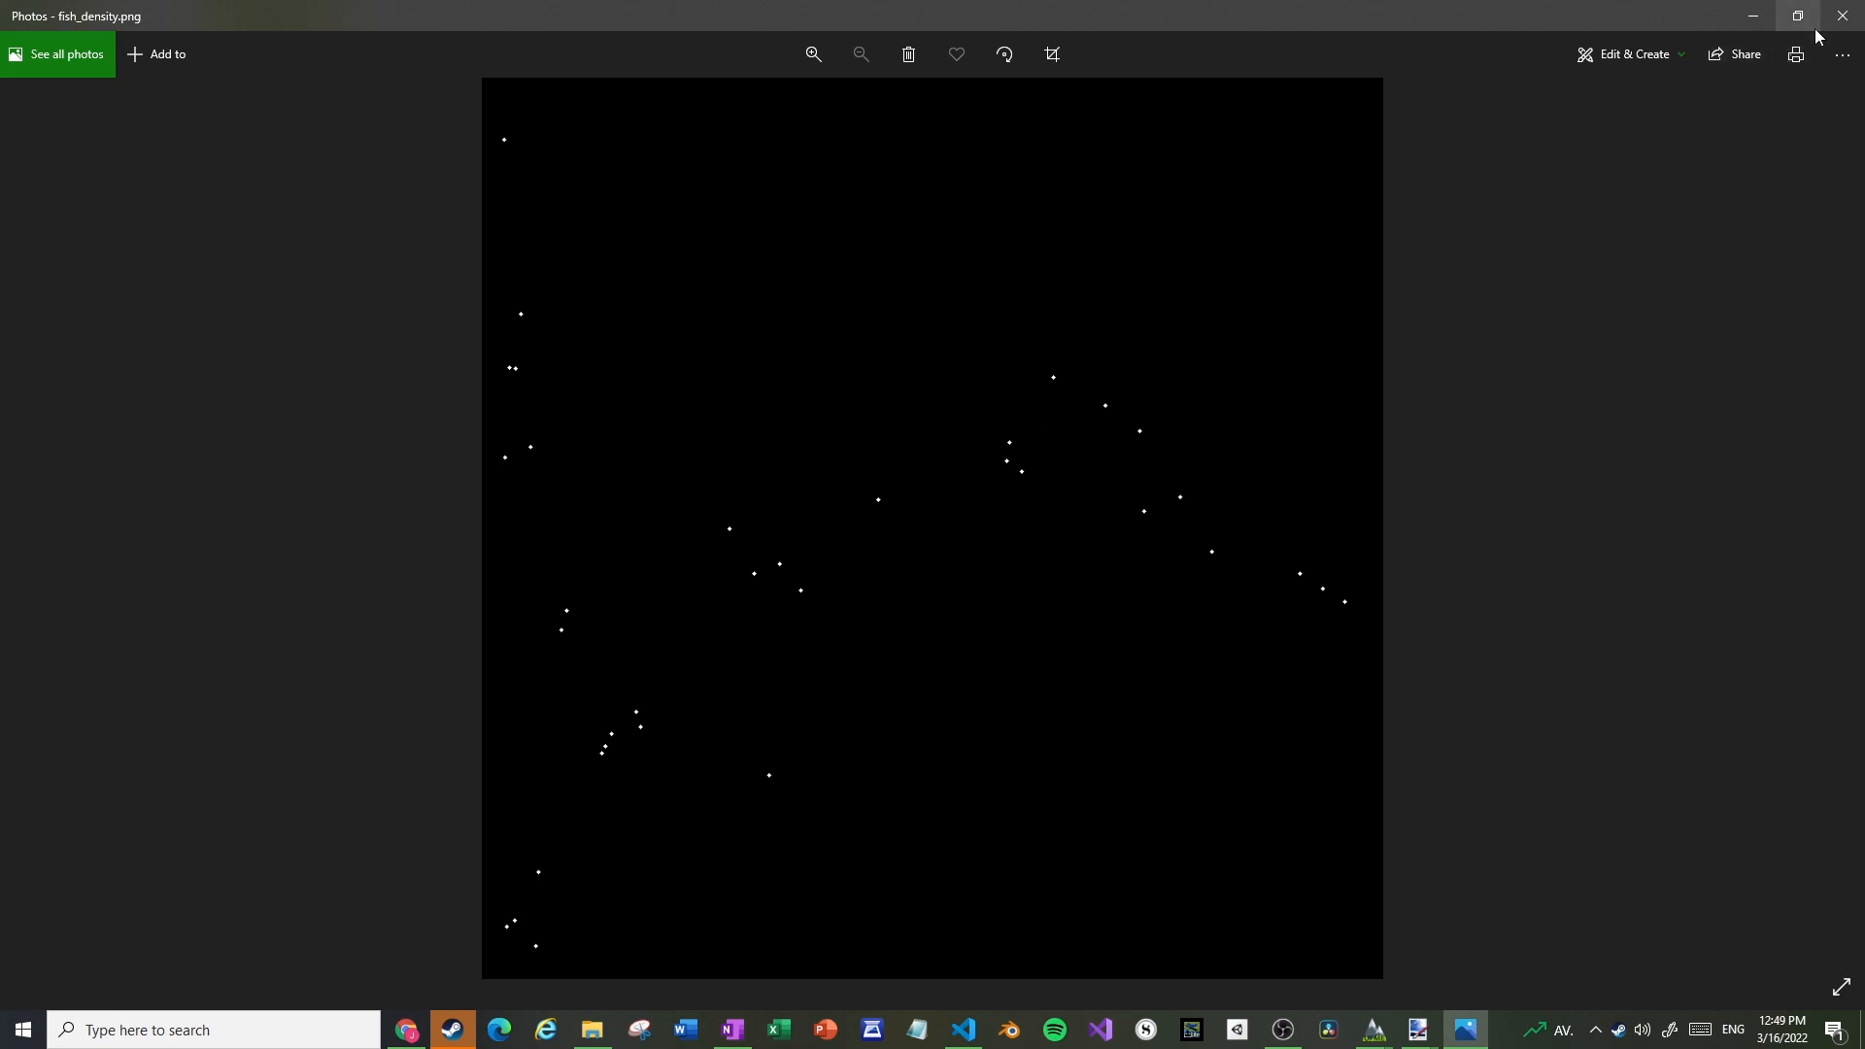
left_click(1840, 15)
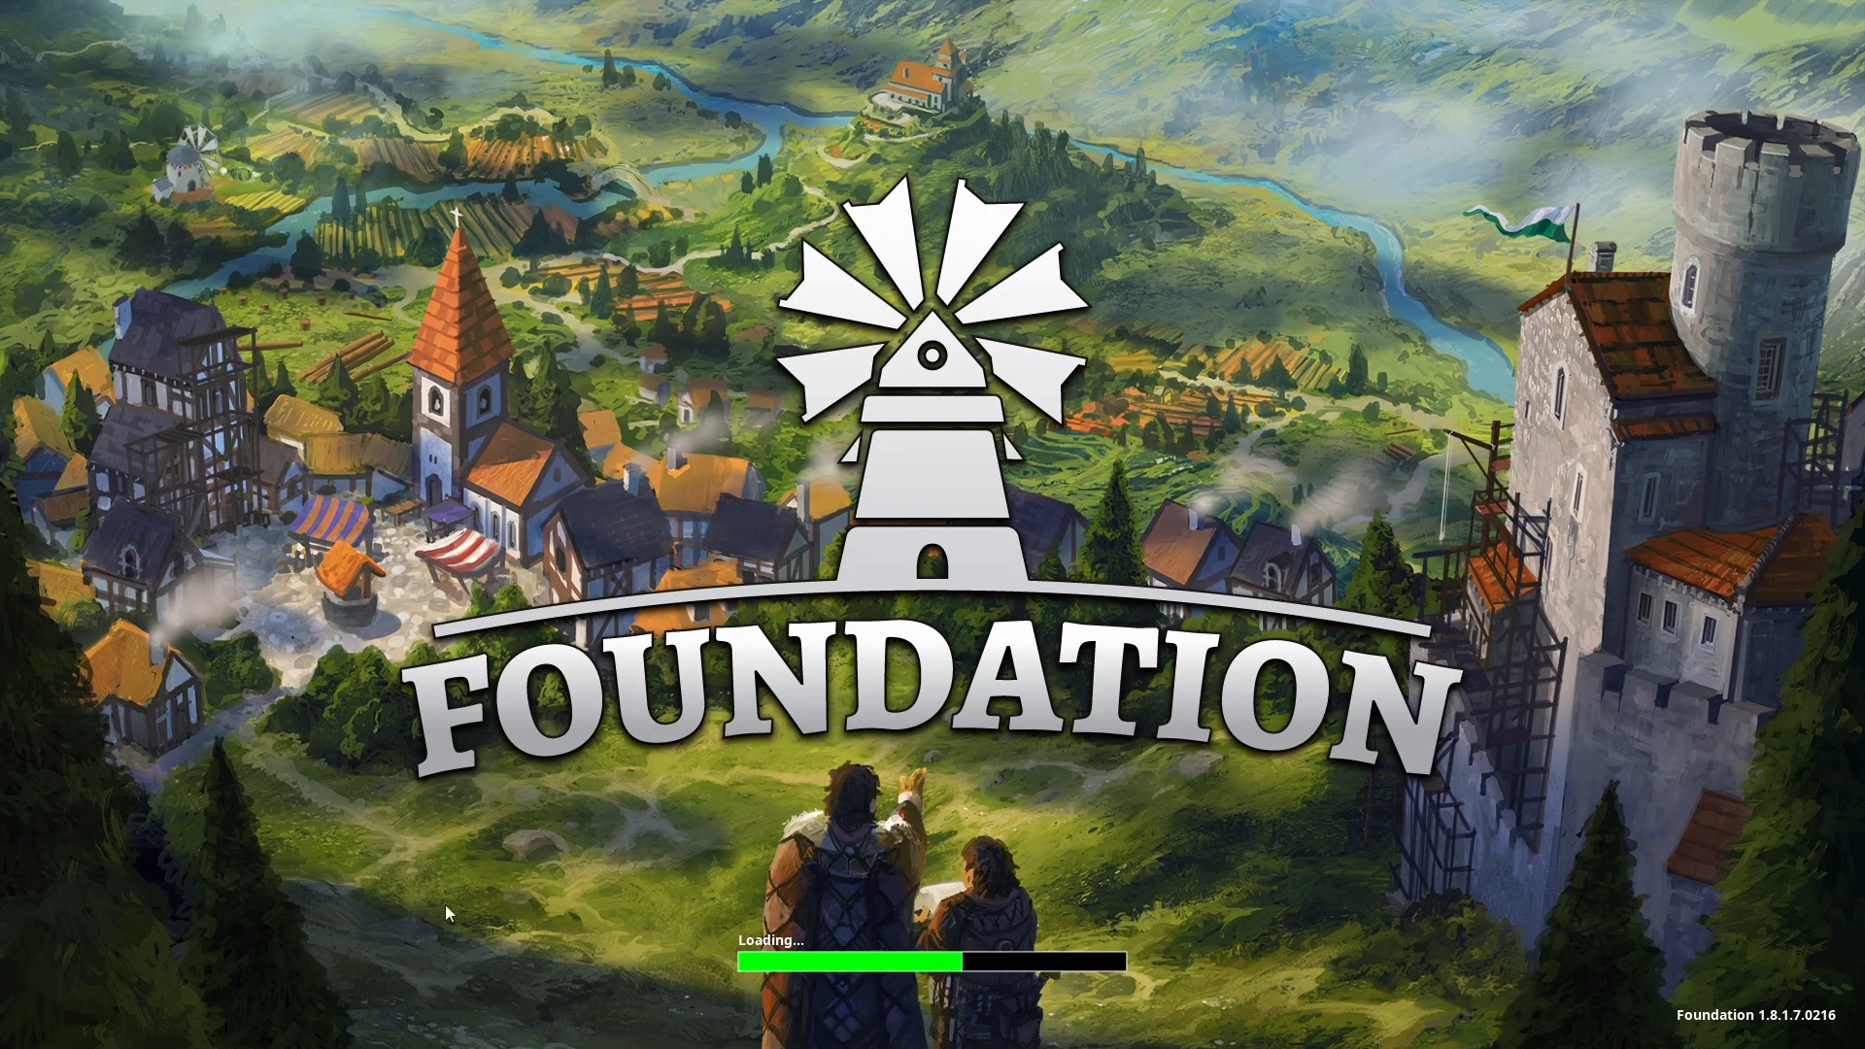
Switch from the game to File Explorer and examine generated_ids.lua in the DEV Canyons Map 1.1.0 folder
key("alt+Tab")
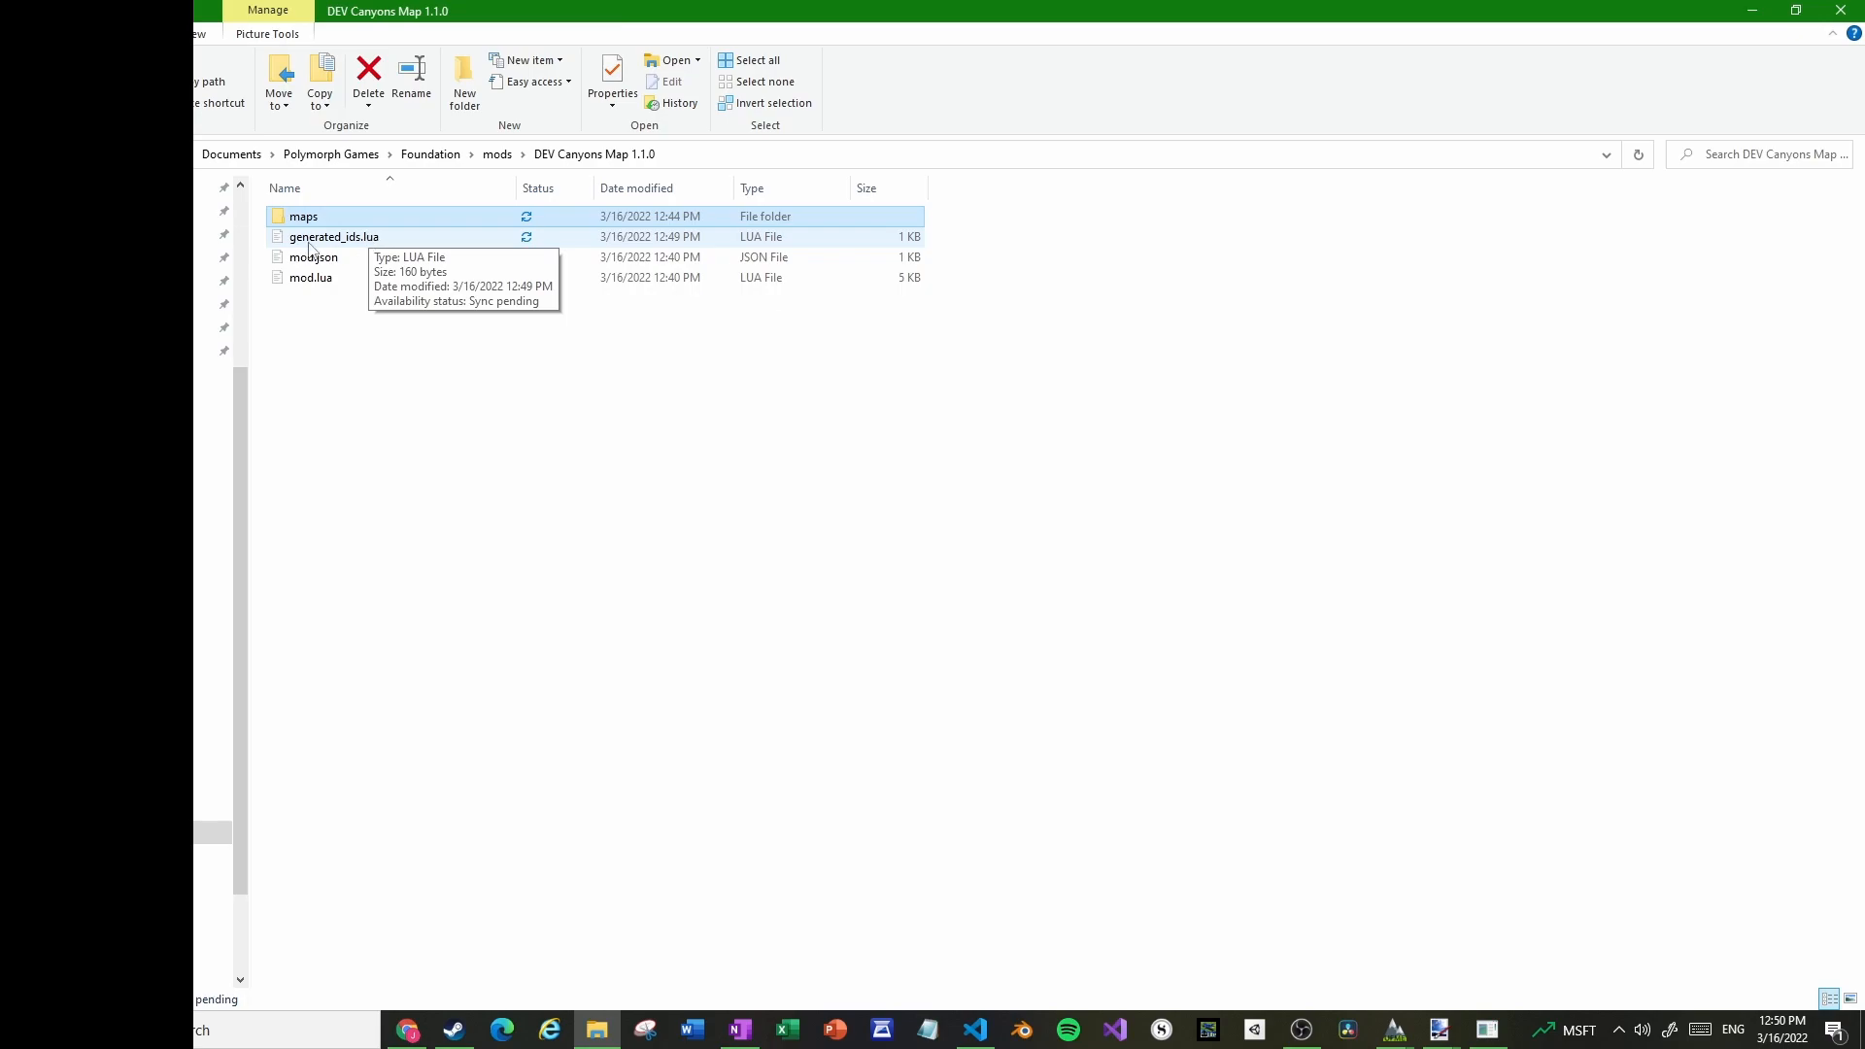
left_click(366, 243)
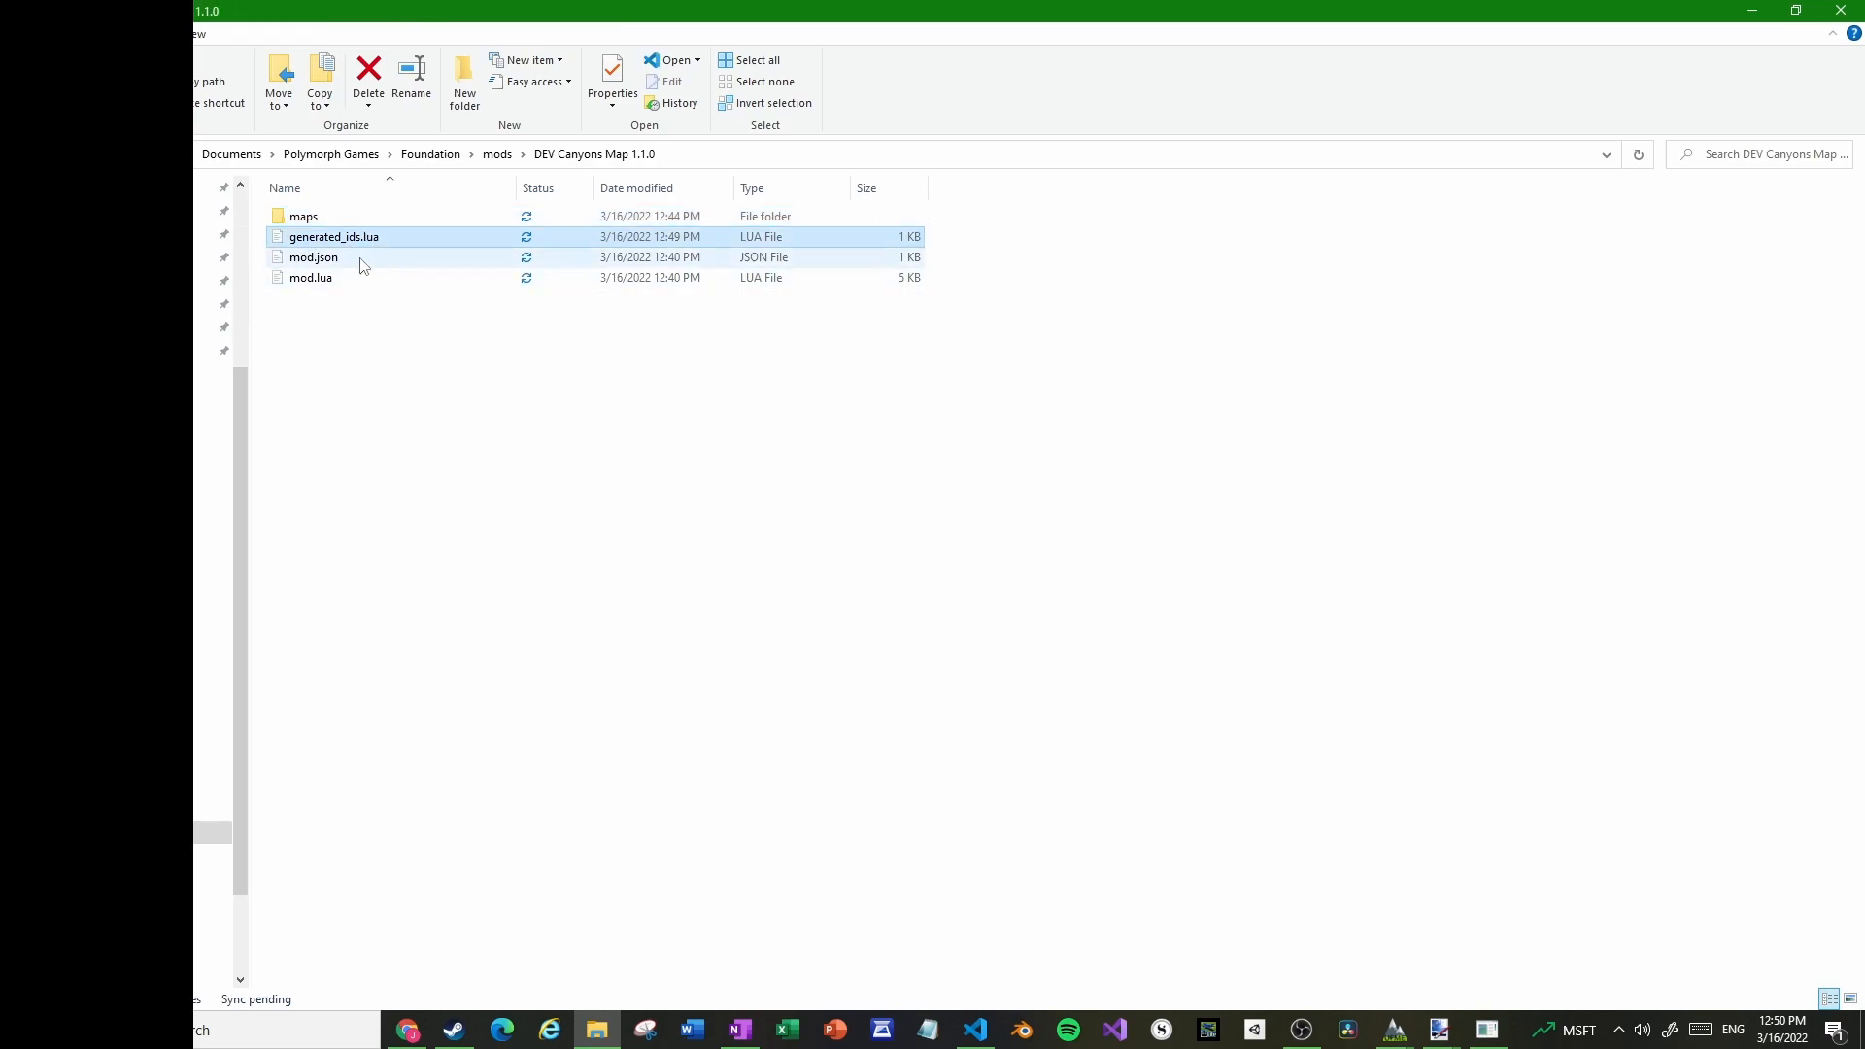
double_click(366, 243)
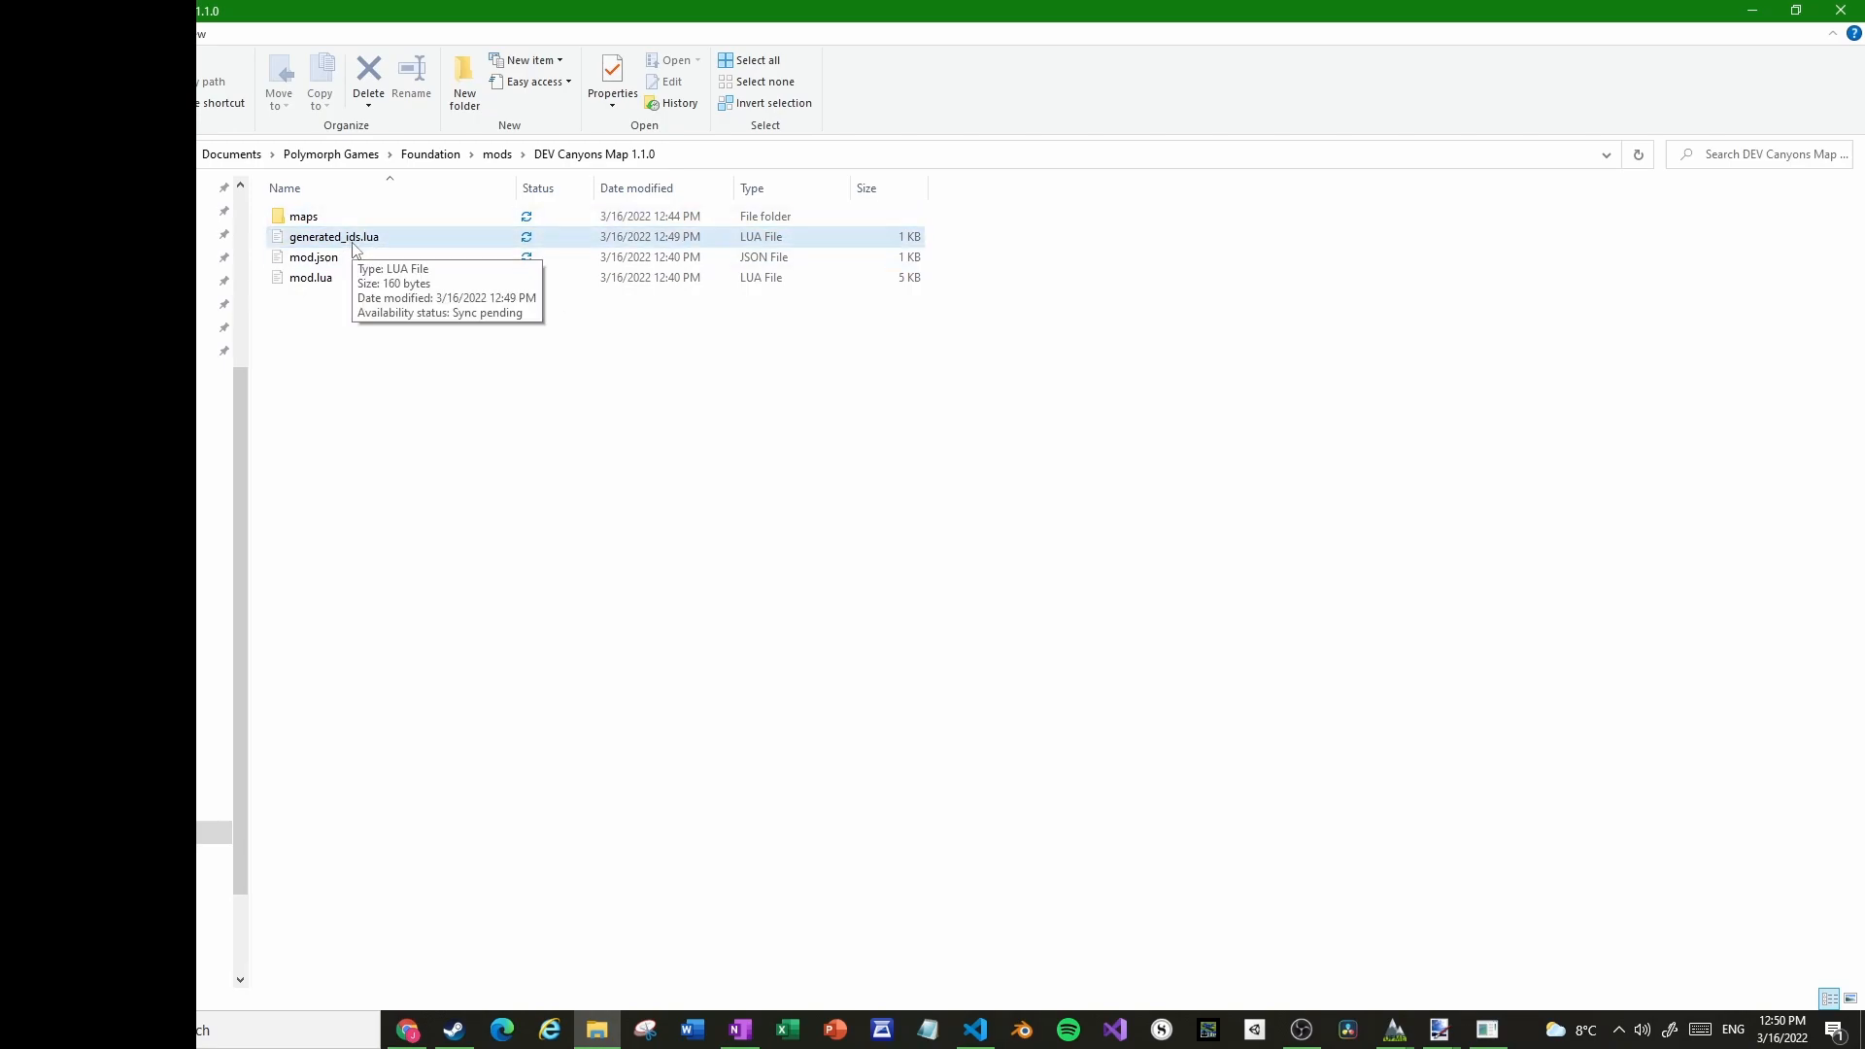
left_click(407, 341)
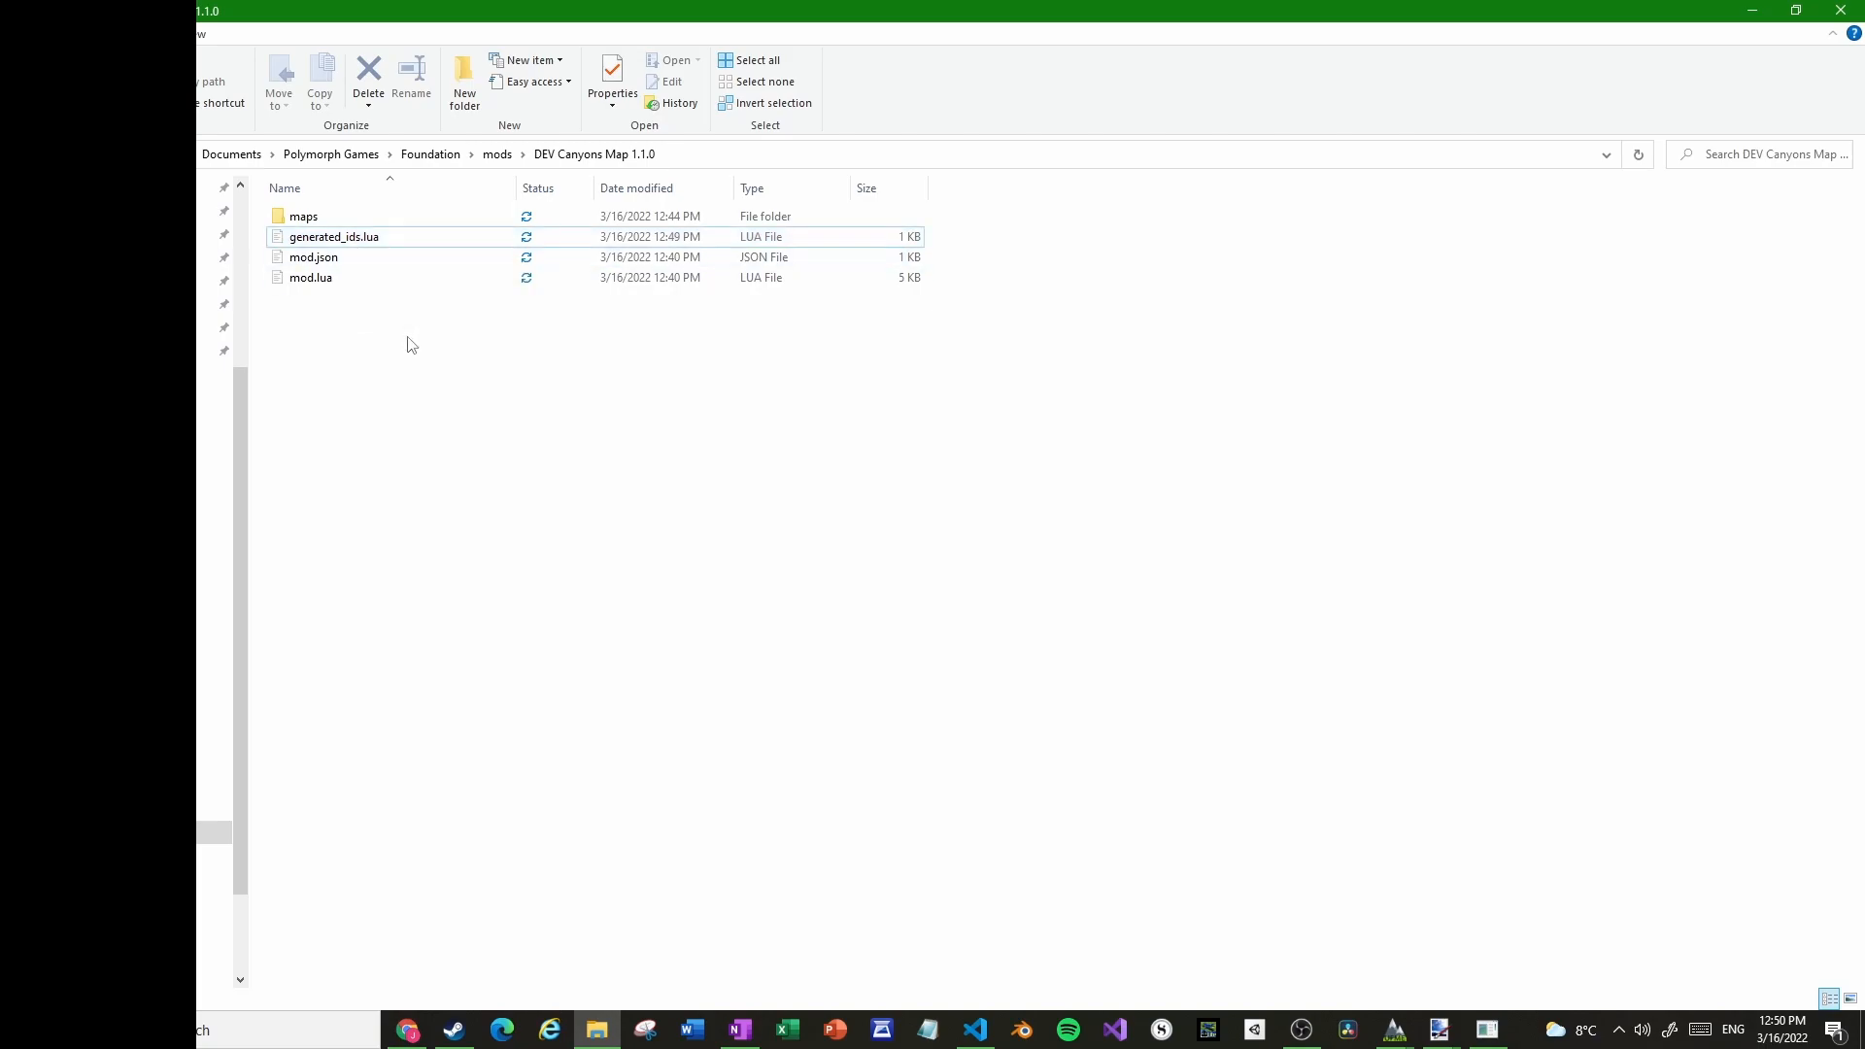
left_click(335, 239)
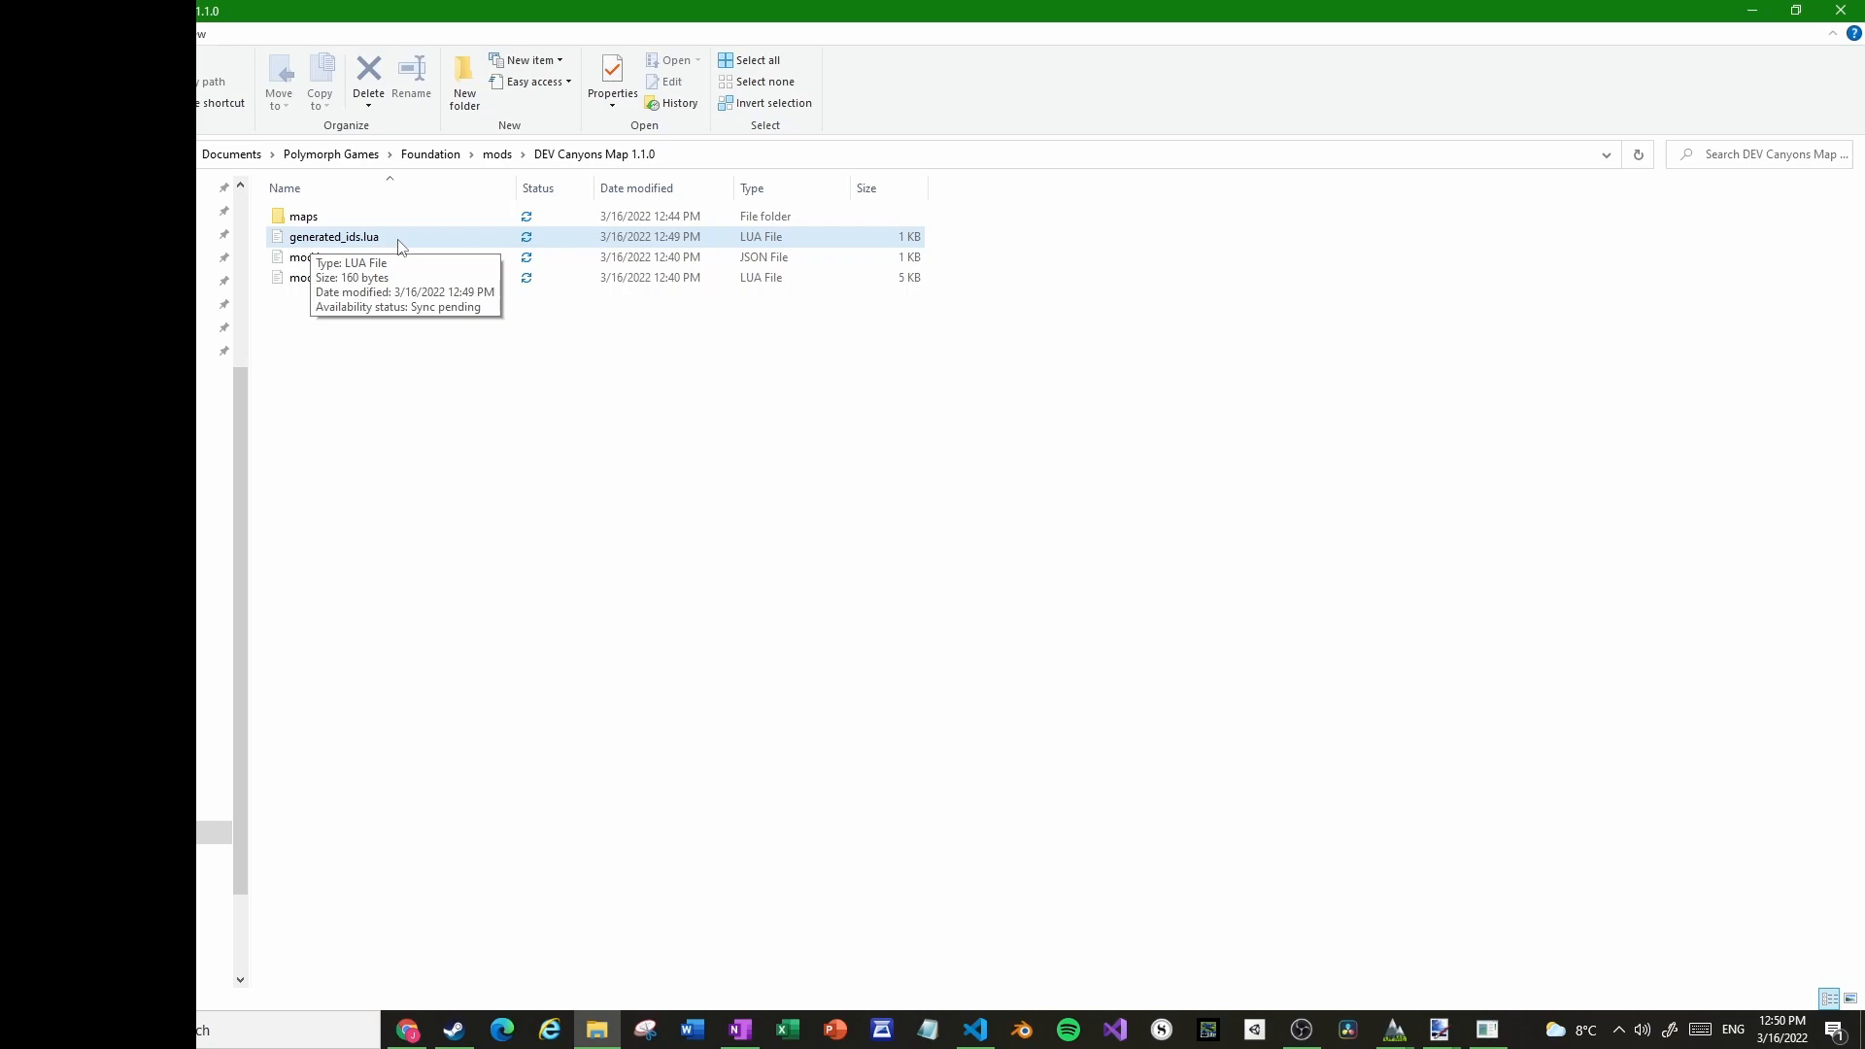
left_click(530, 403)
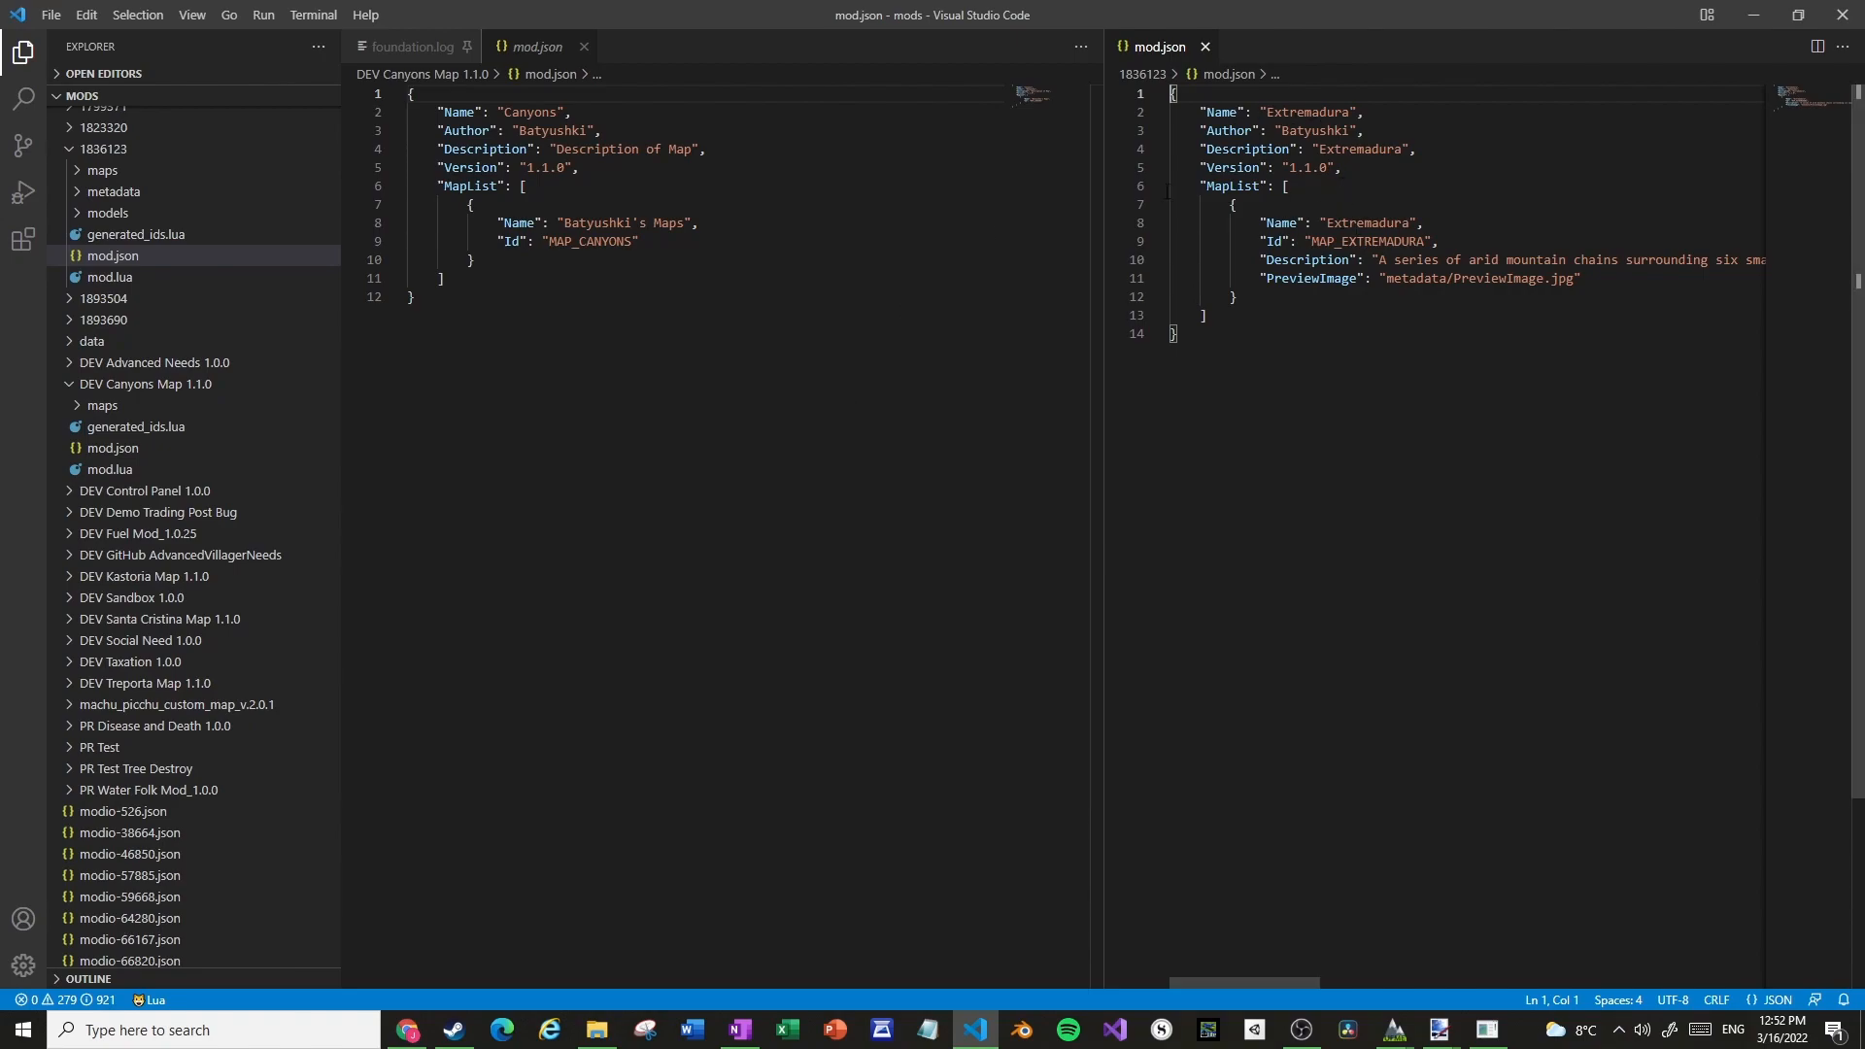
In the Canyons mod.json, set the MapList entry's Name to "Canyons" and add a new line after its Id
left_click_drag(684, 223, 563, 223)
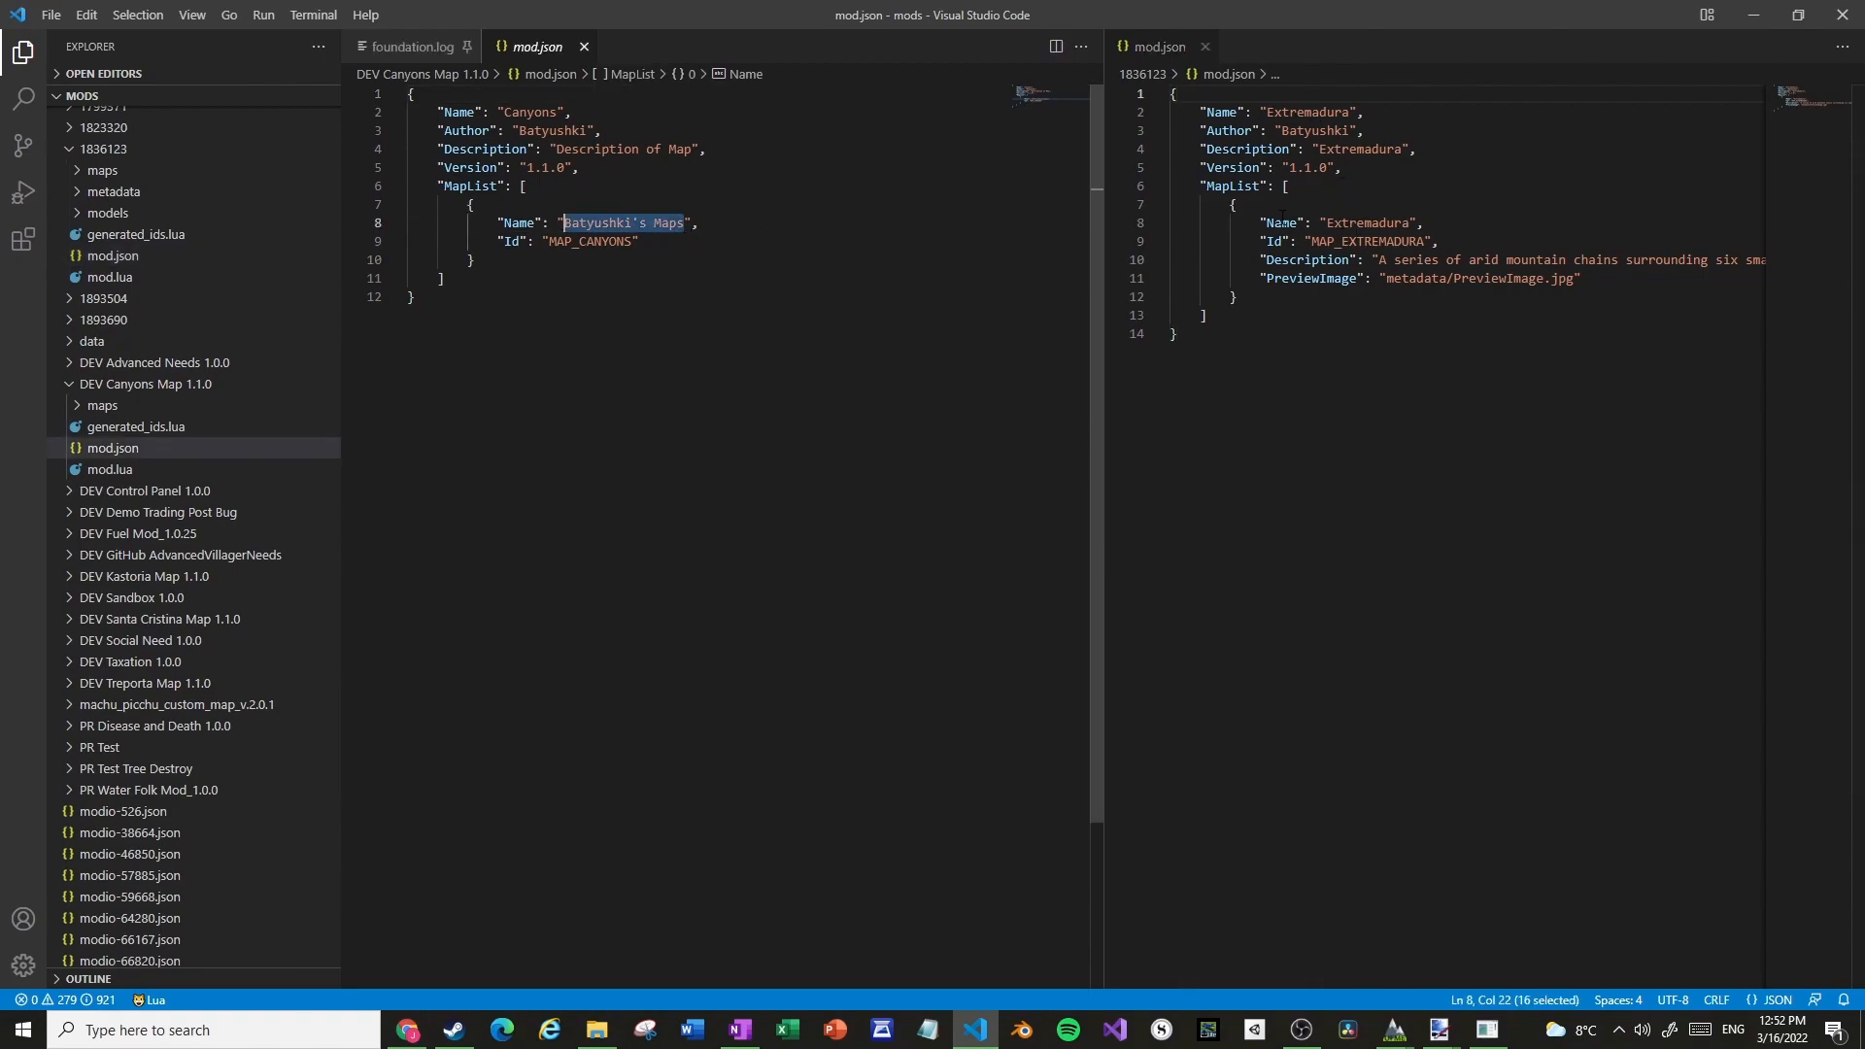
type("Canyons")
key("Down")
key("End")
key("Return")
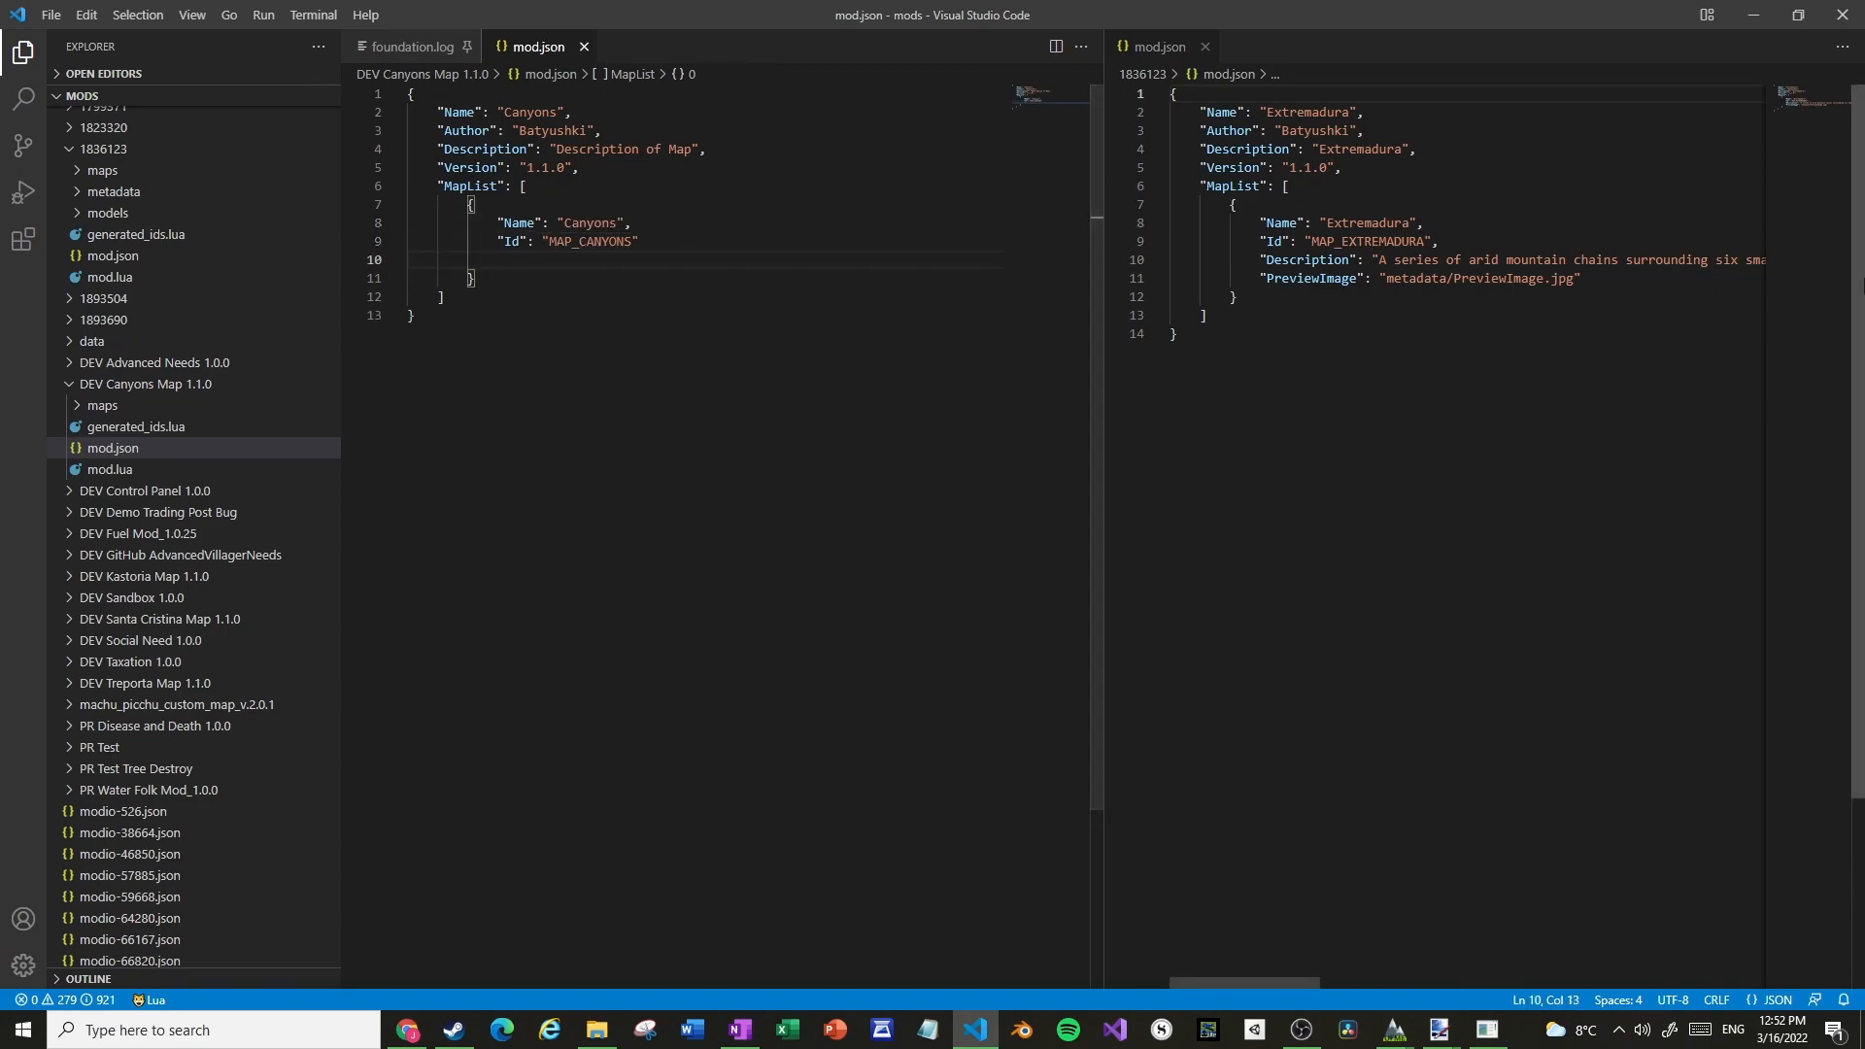
Copy the Description and PreviewImage lines from the Extremadura mod.json into the Canyons MapList entry, adding a comma after its Id
left_click(1526, 241)
key("Right")
key("shift+Down")
key("shift+Down")
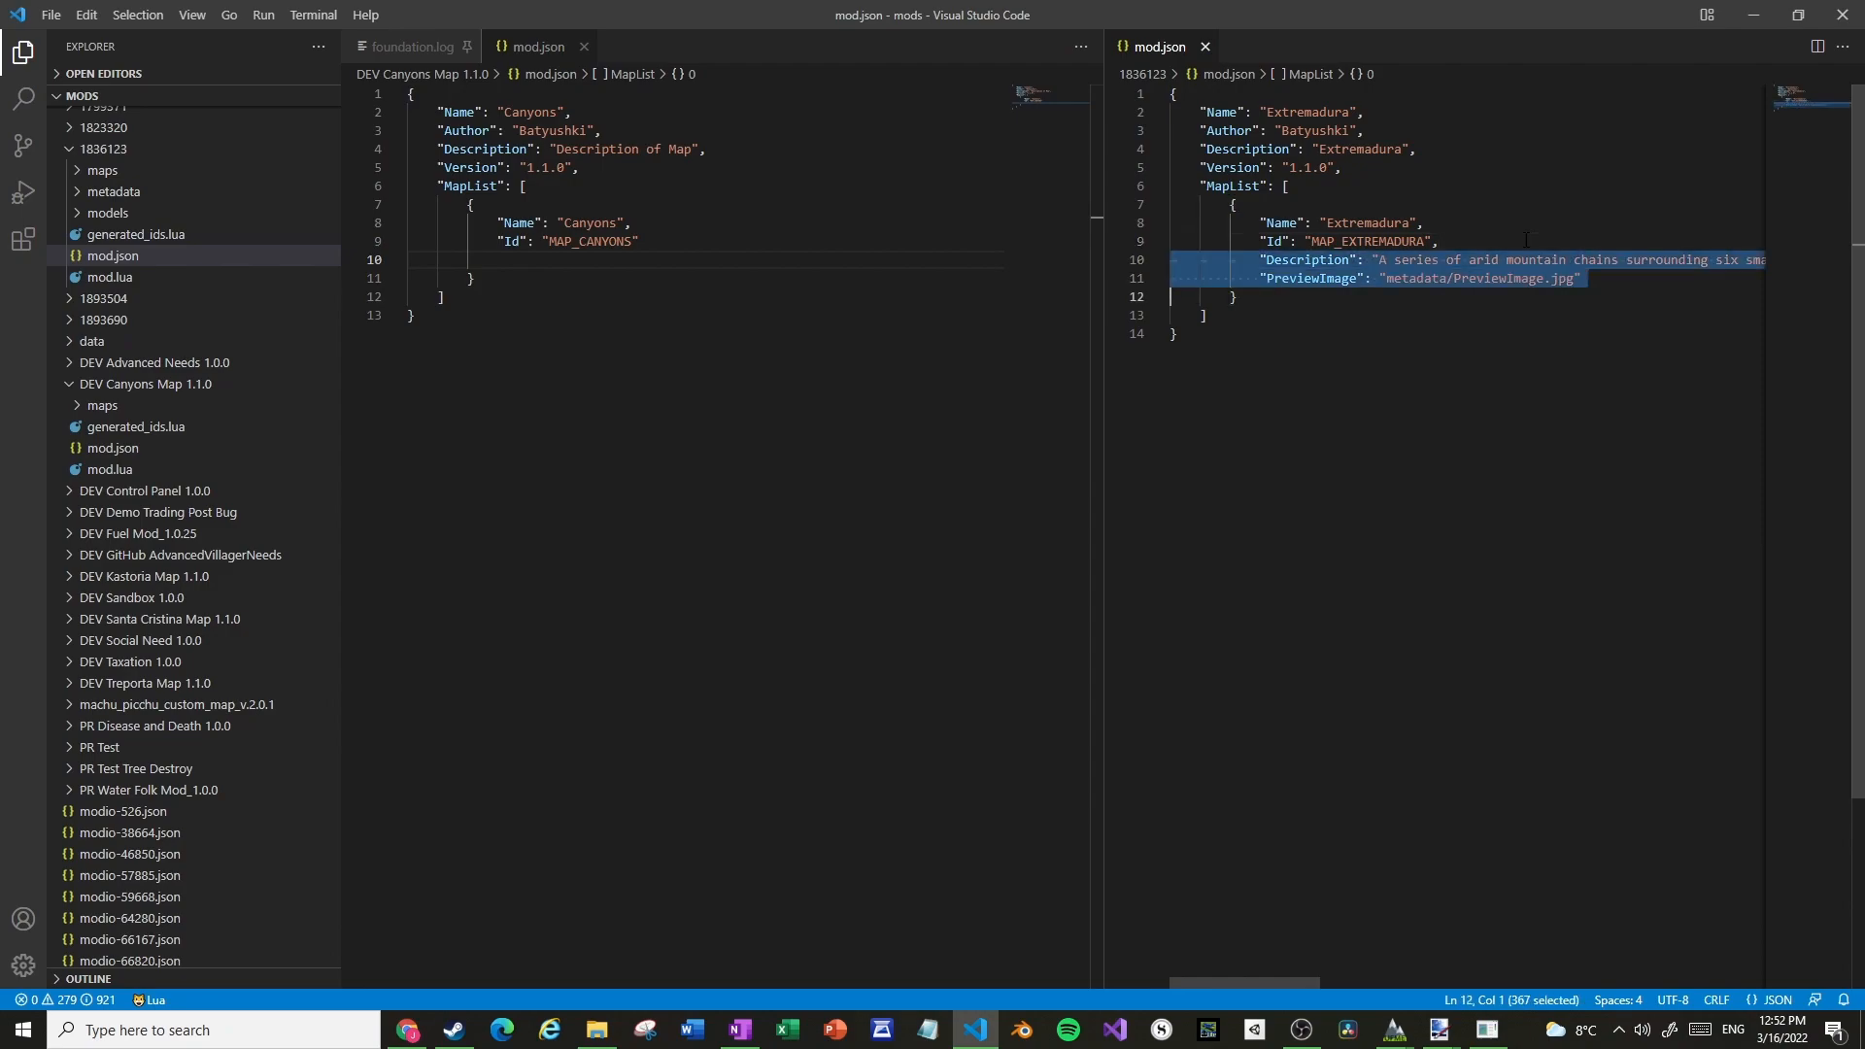
key("ctrl+c")
left_click(696, 242)
key("Down")
key("ctrl+v")
key("Up")
key("Up")
key("Left")
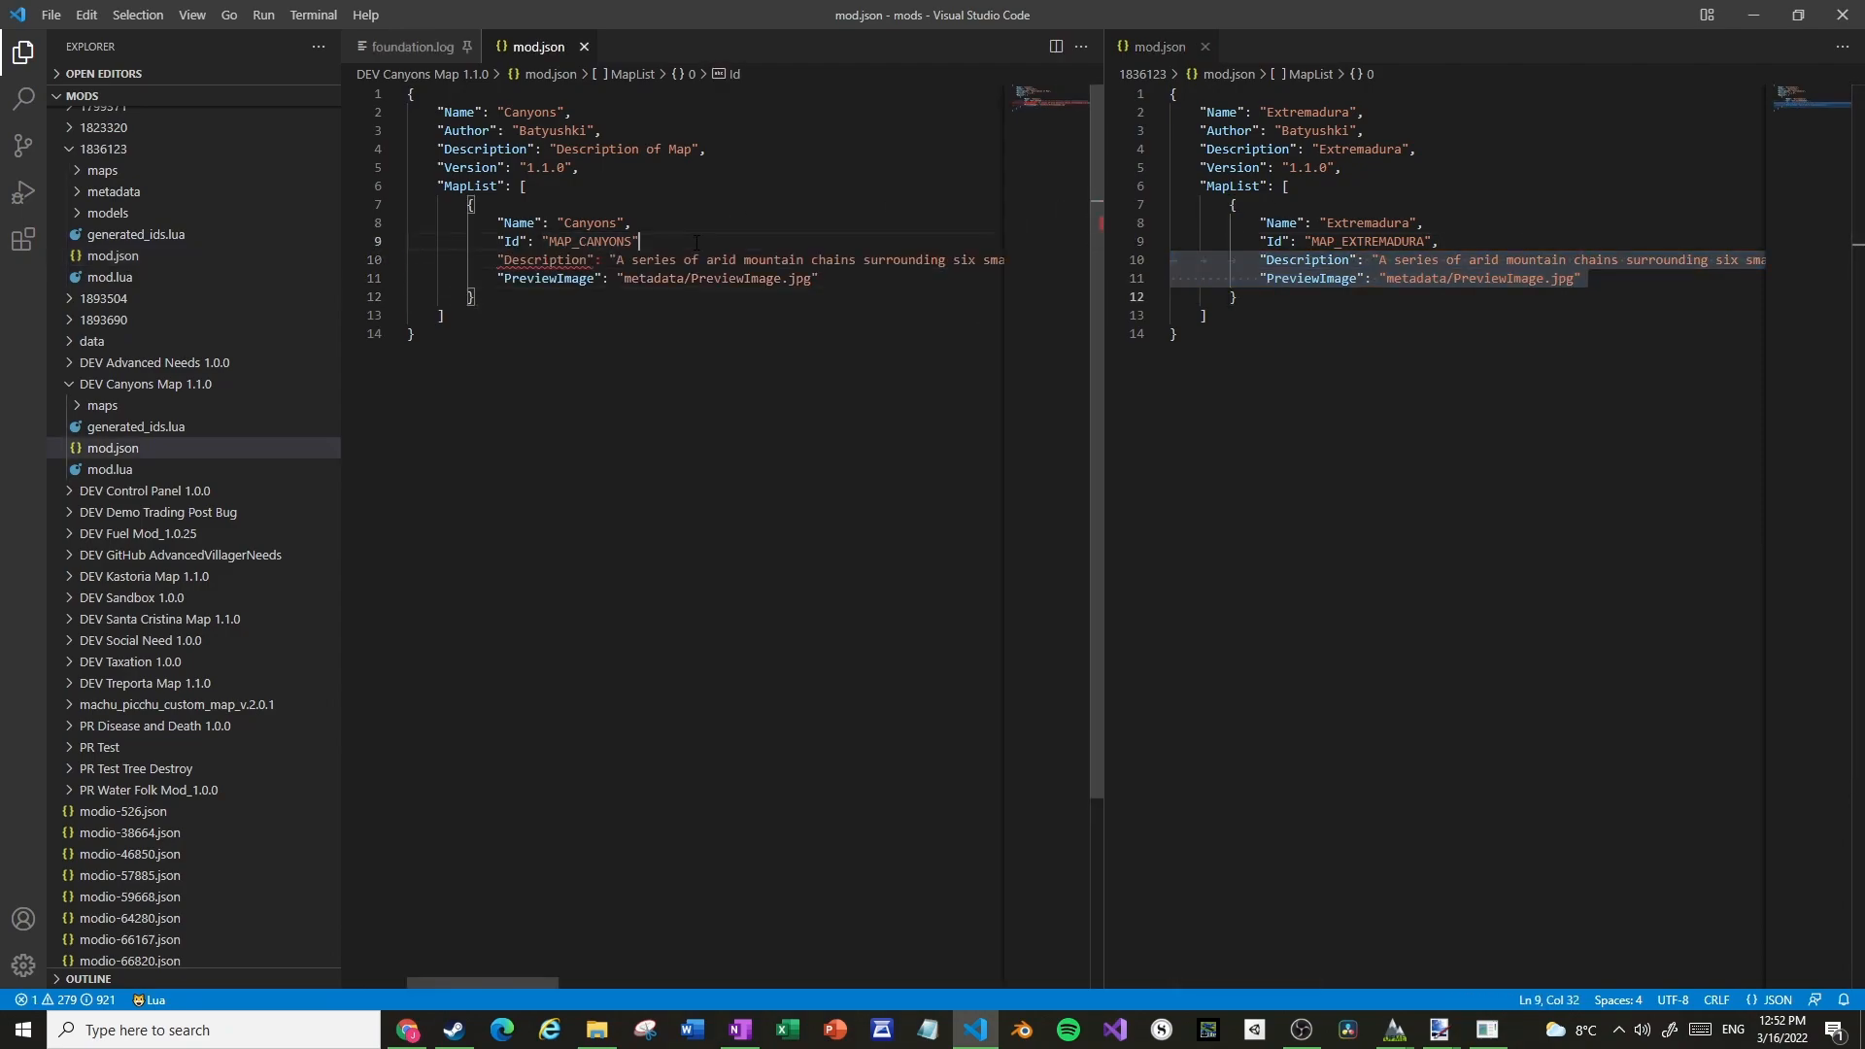
type(",")
Replace the copied map description in the Canyons MapList entry with "To be completed."
key("Down")
key("Left")
key("Left")
key("Left")
key("Left")
key("Left")
key("Left")
key("Right")
key("Right")
key("shift+End")
key("shift+Left")
key("shift+Left")
key("shift+Left")
type("To be complete")
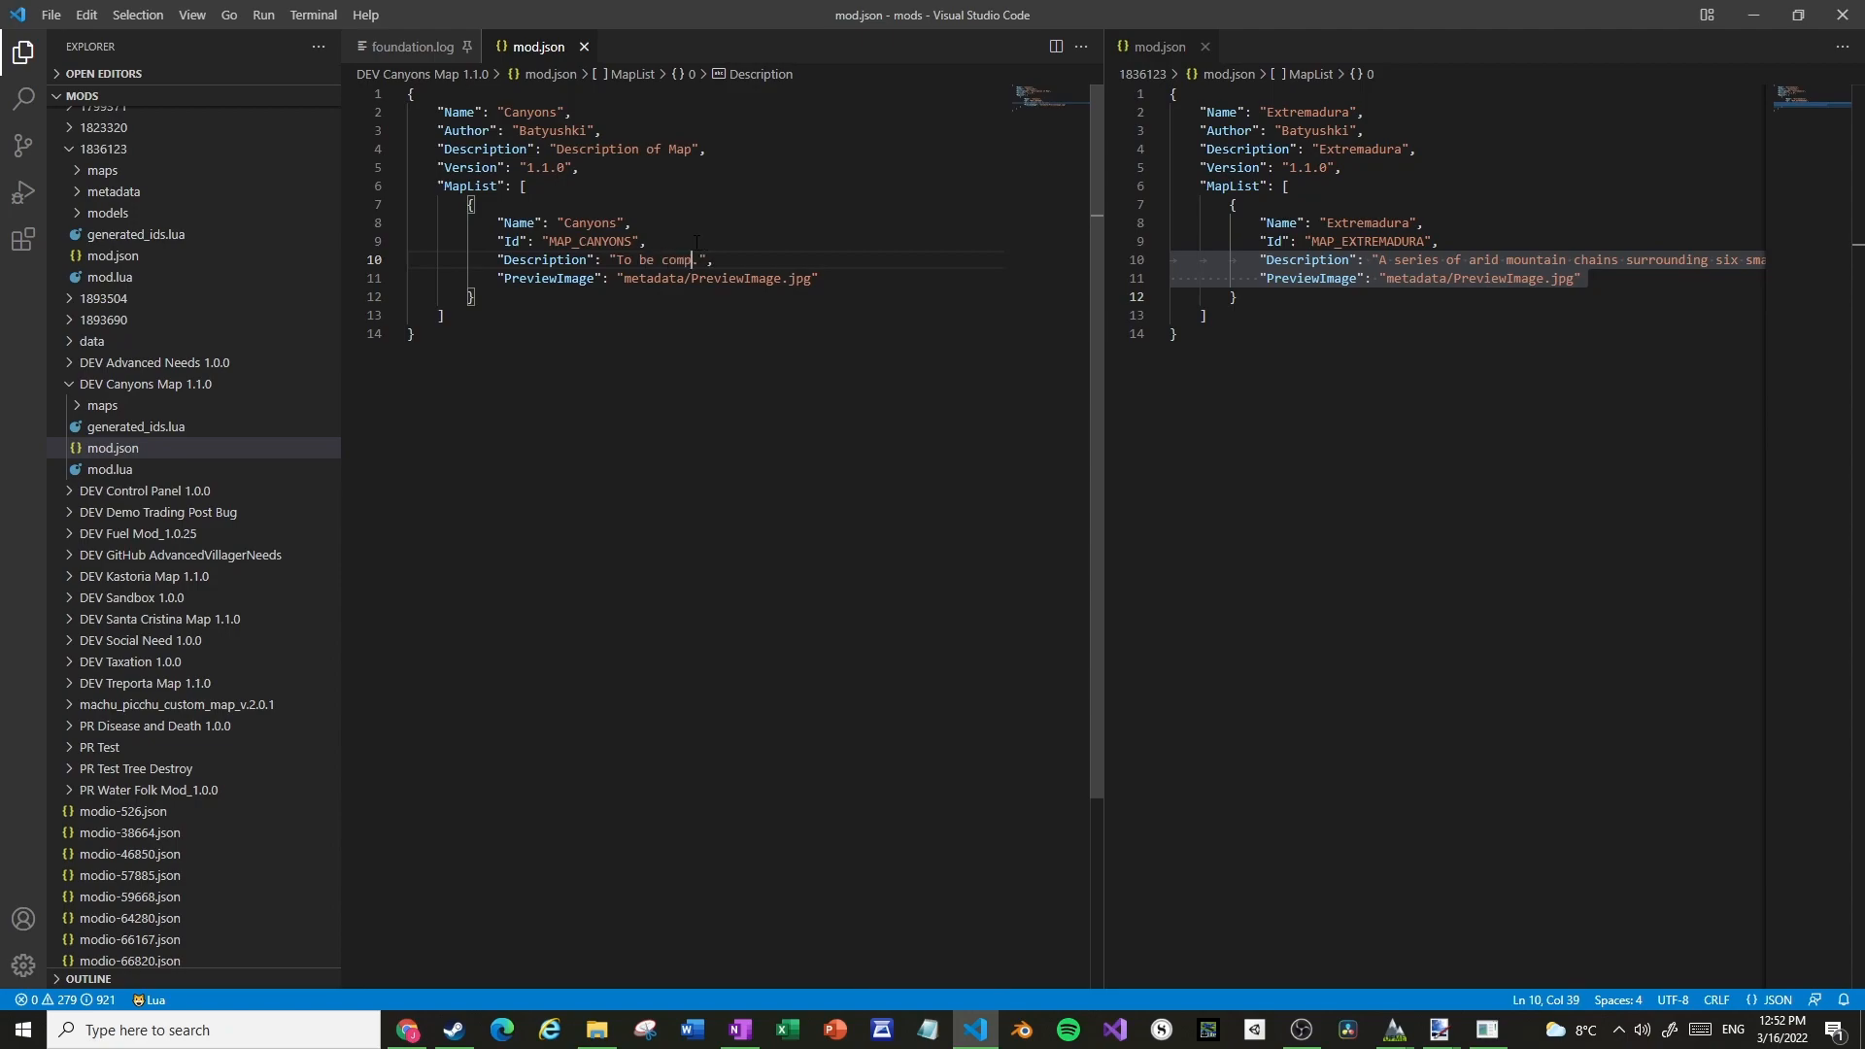
type("d")
key("Down")
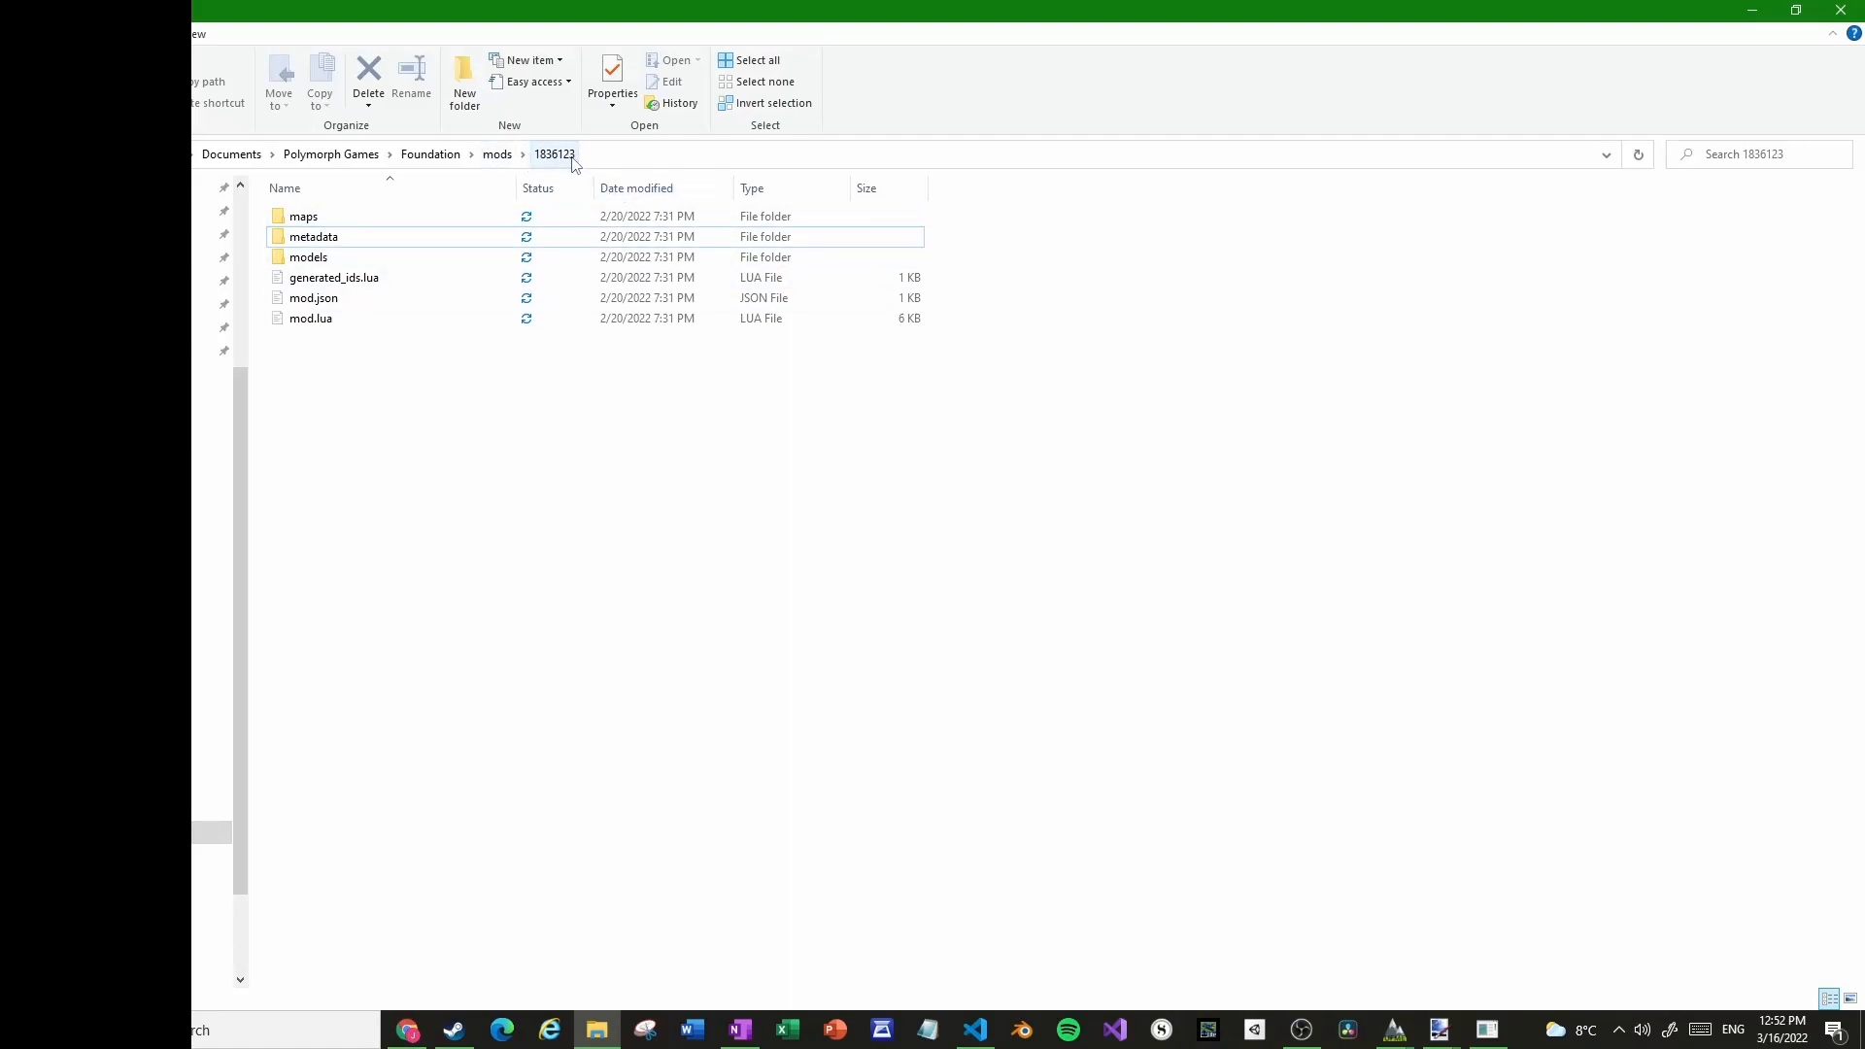
Copy the metadata folder from the 1836123 mod folder into the DEV Canyons Map 1.1.0 folder
left_click(345, 245)
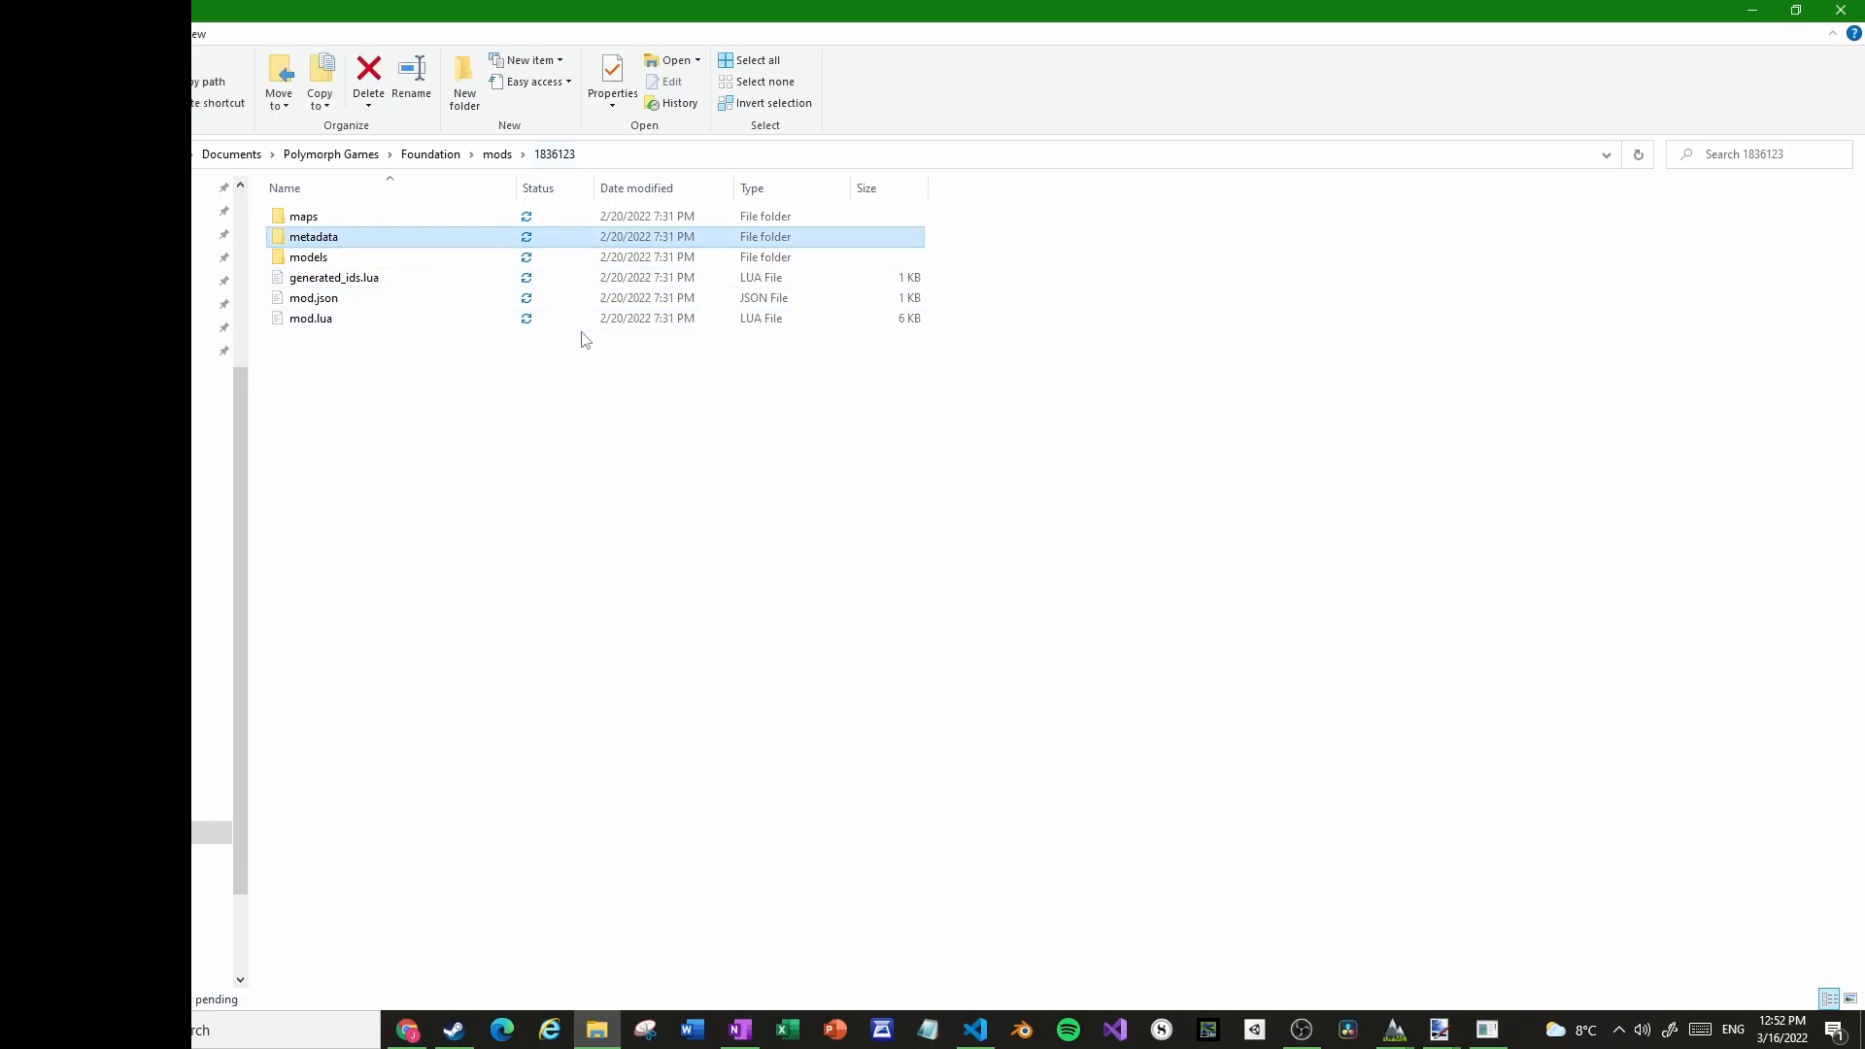
key("BackSpace")
scroll(445, 658, "down", 1)
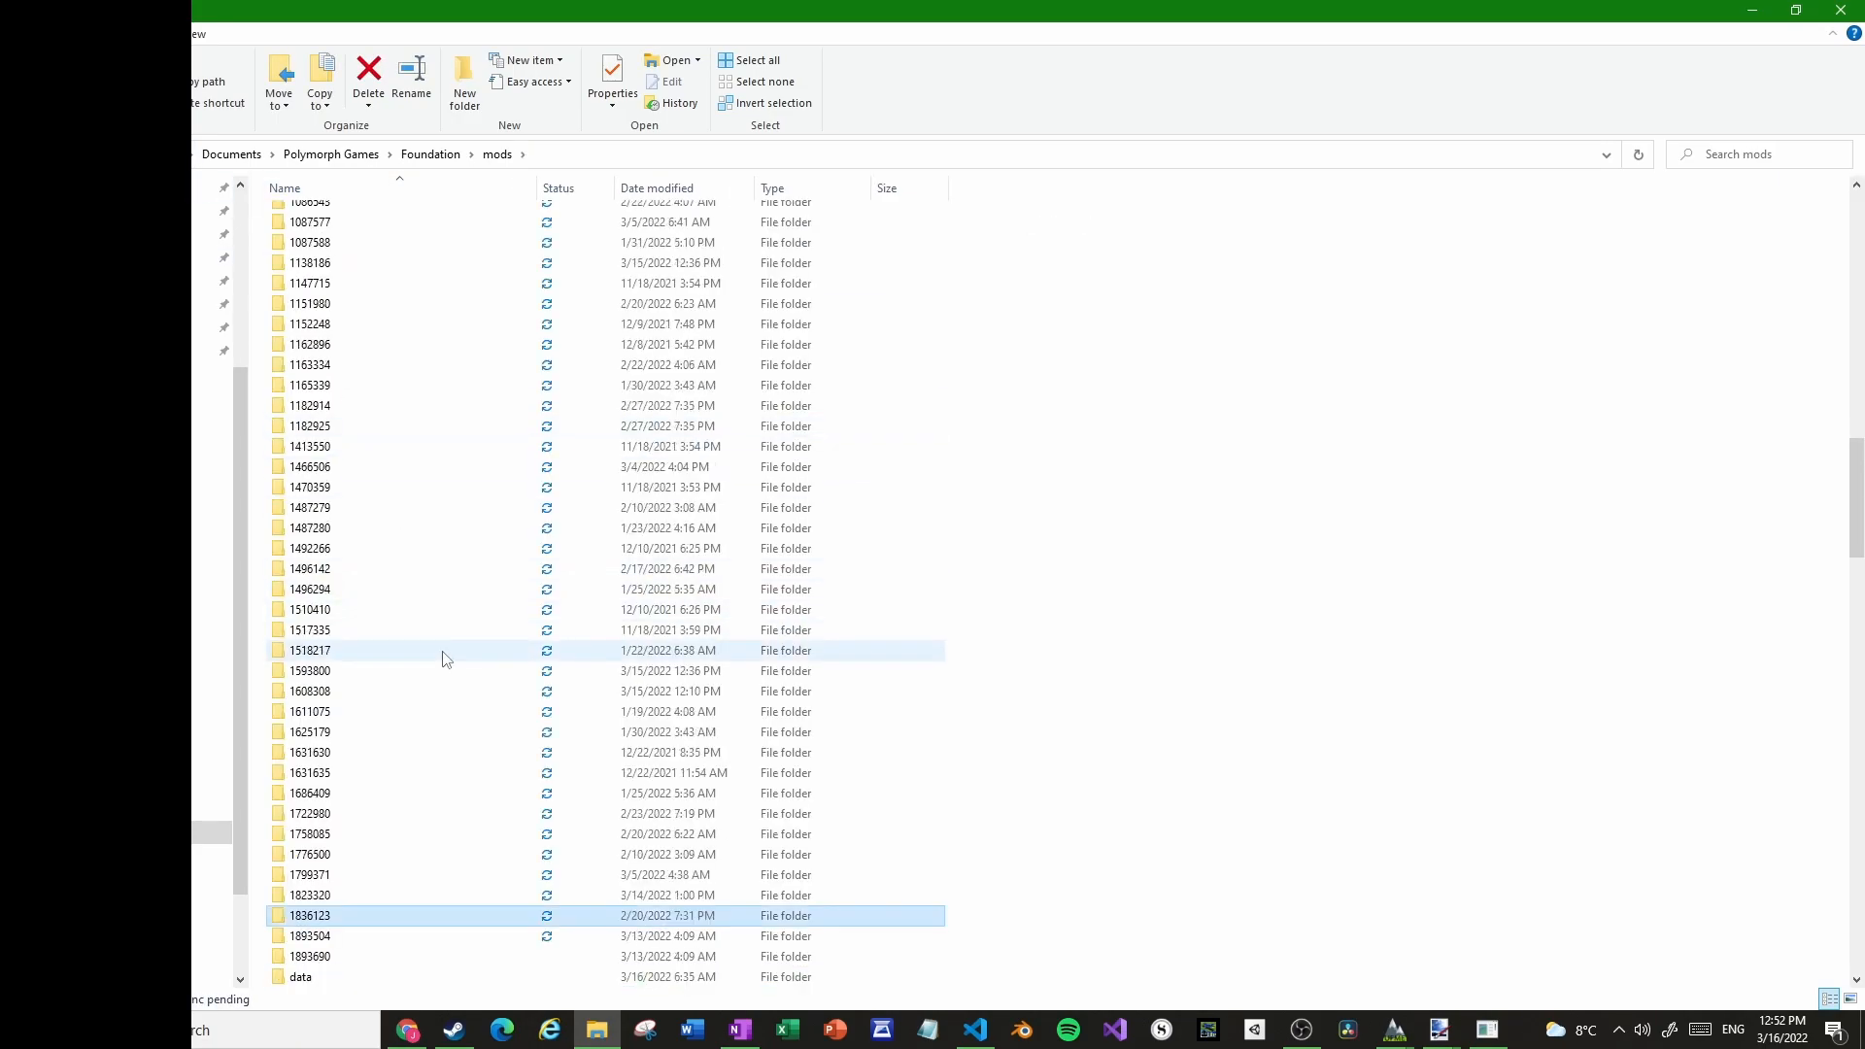
scroll(445, 658, "down", 5)
double_click(406, 711)
key("ctrl+v")
View PreviewImage.jpg in the Canyons mod's metadata folder, then close the image
double_click(389, 300)
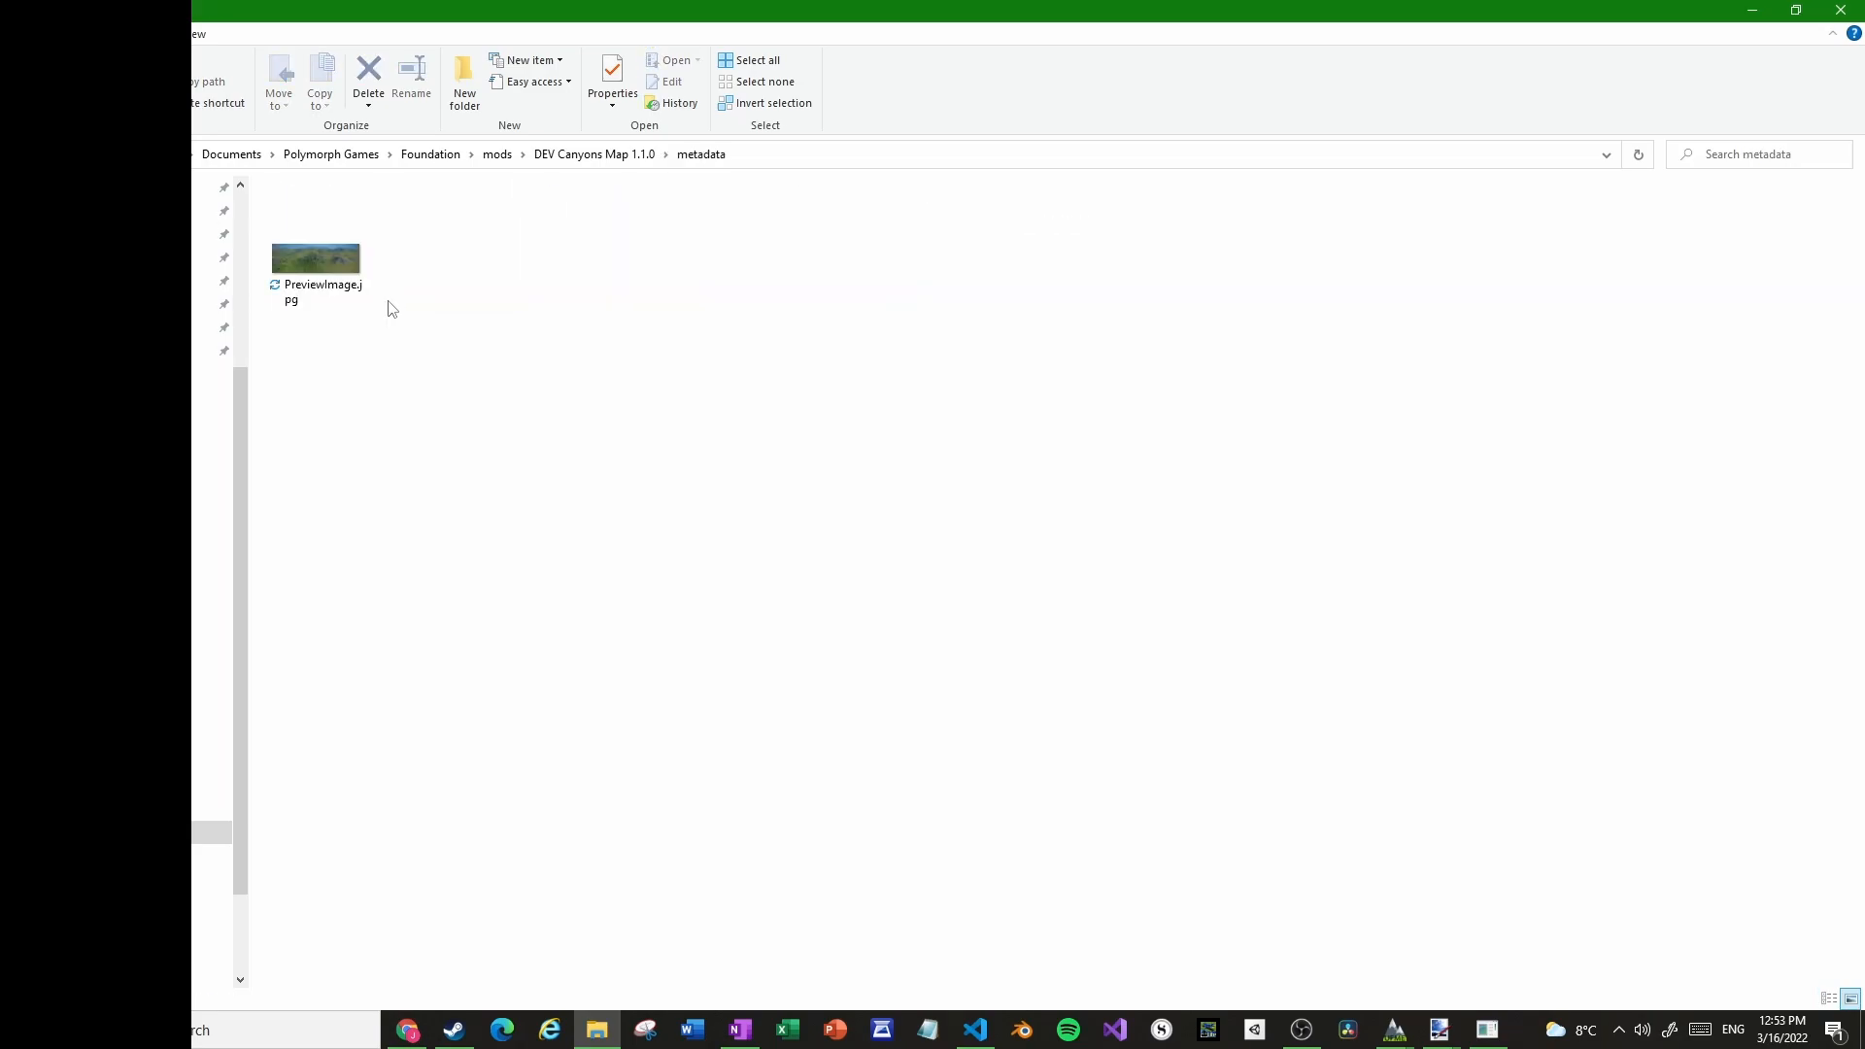
double_click(340, 258)
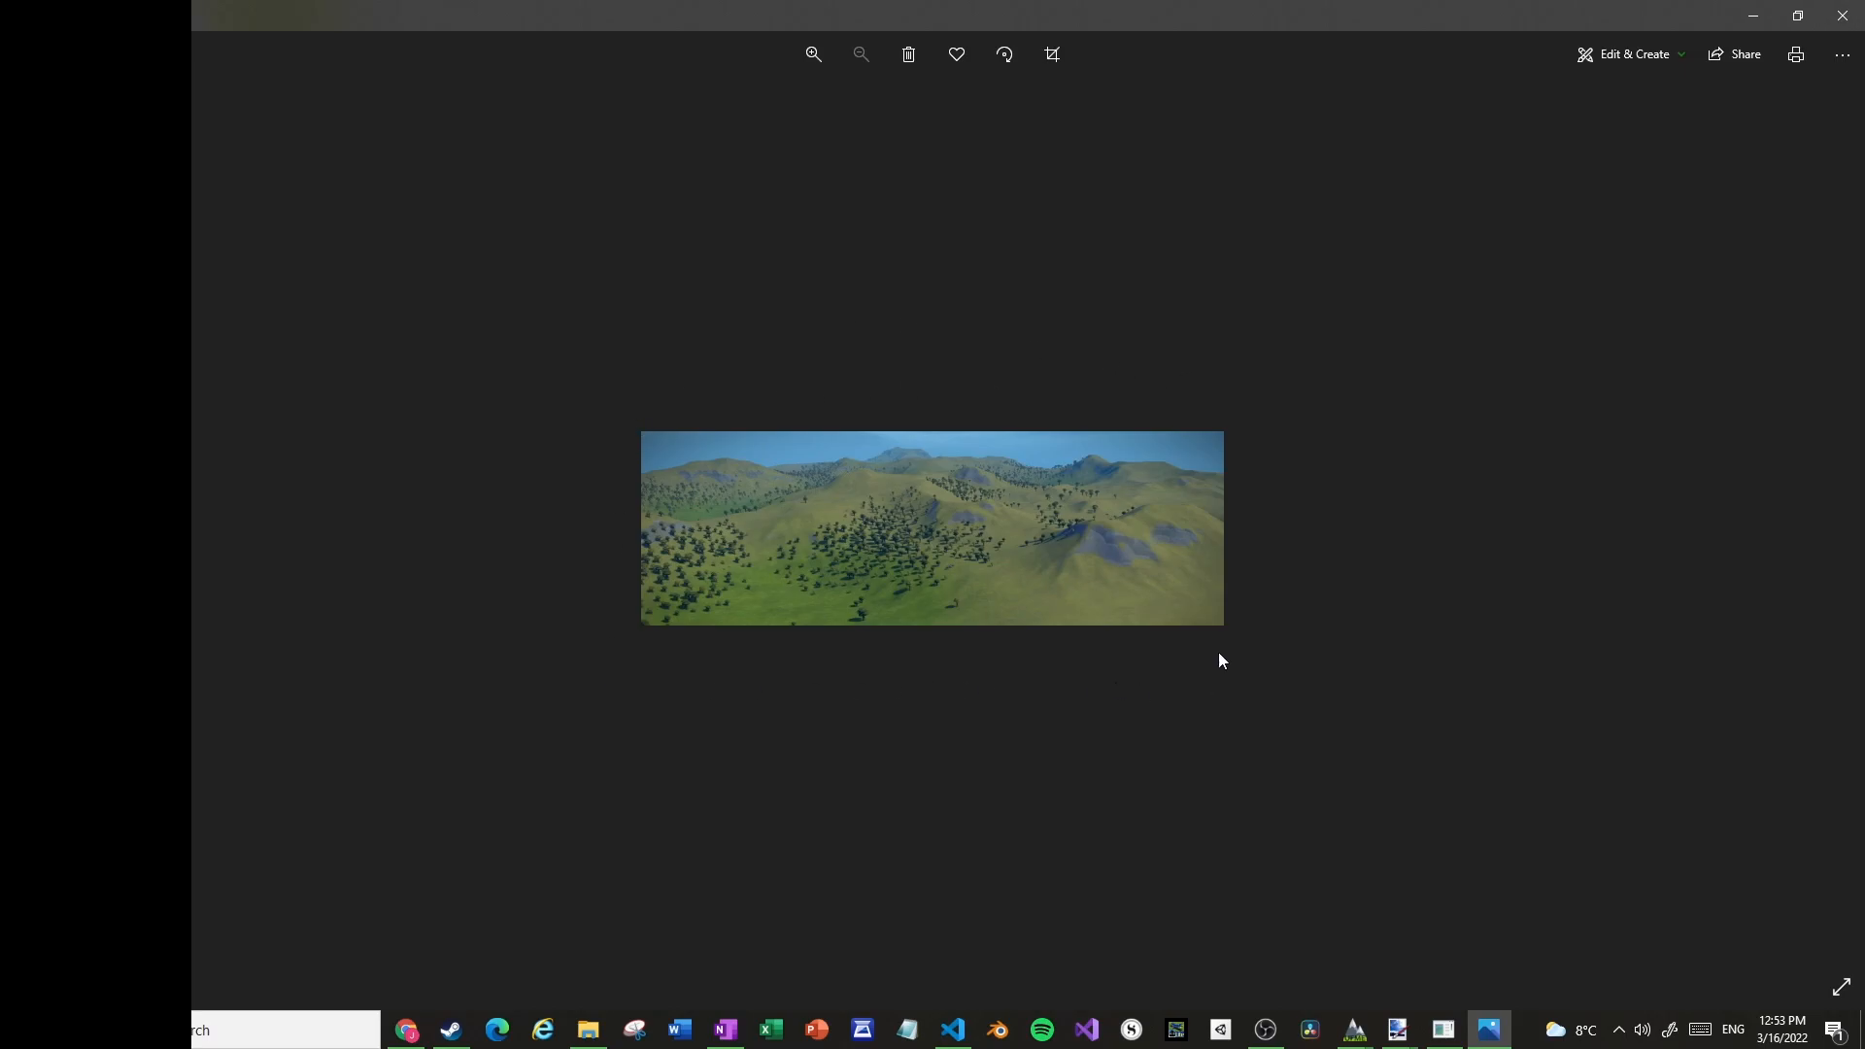
left_click(1843, 15)
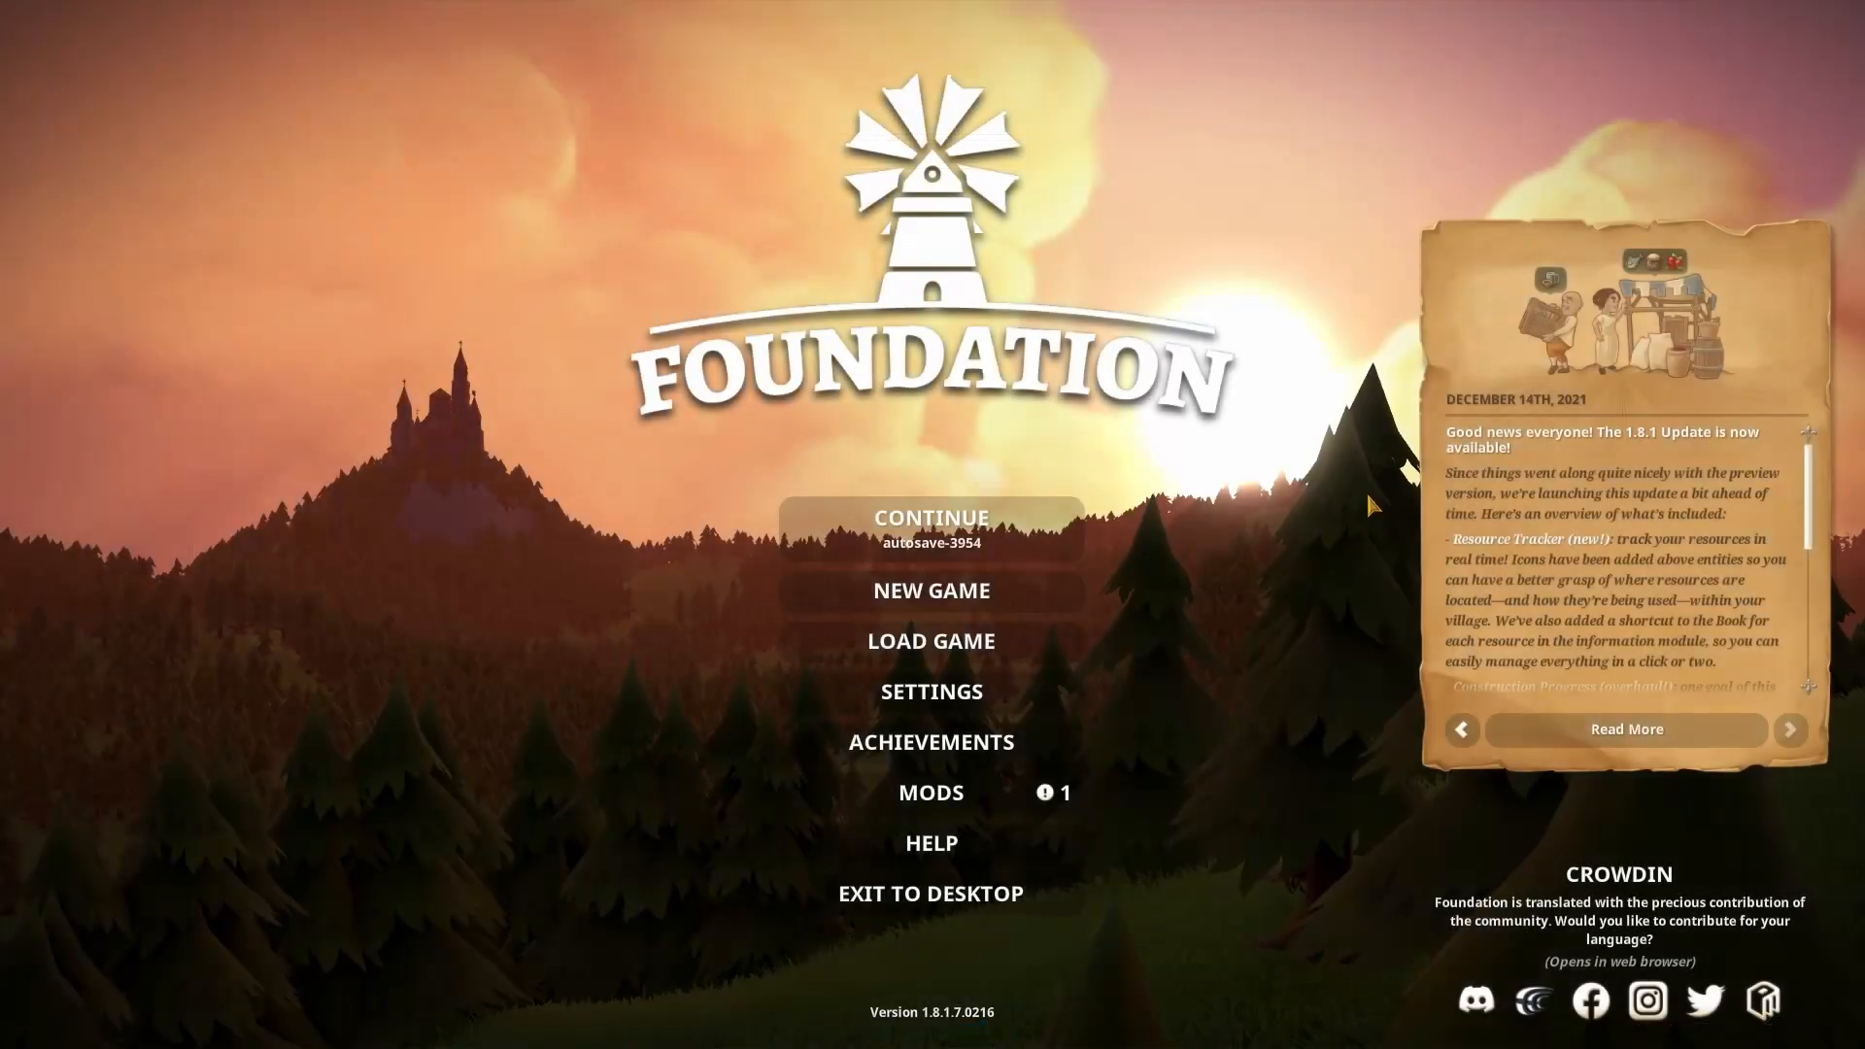
In Foundation, set up a new game on the Canyons map and disable all other mods
left_click(933, 592)
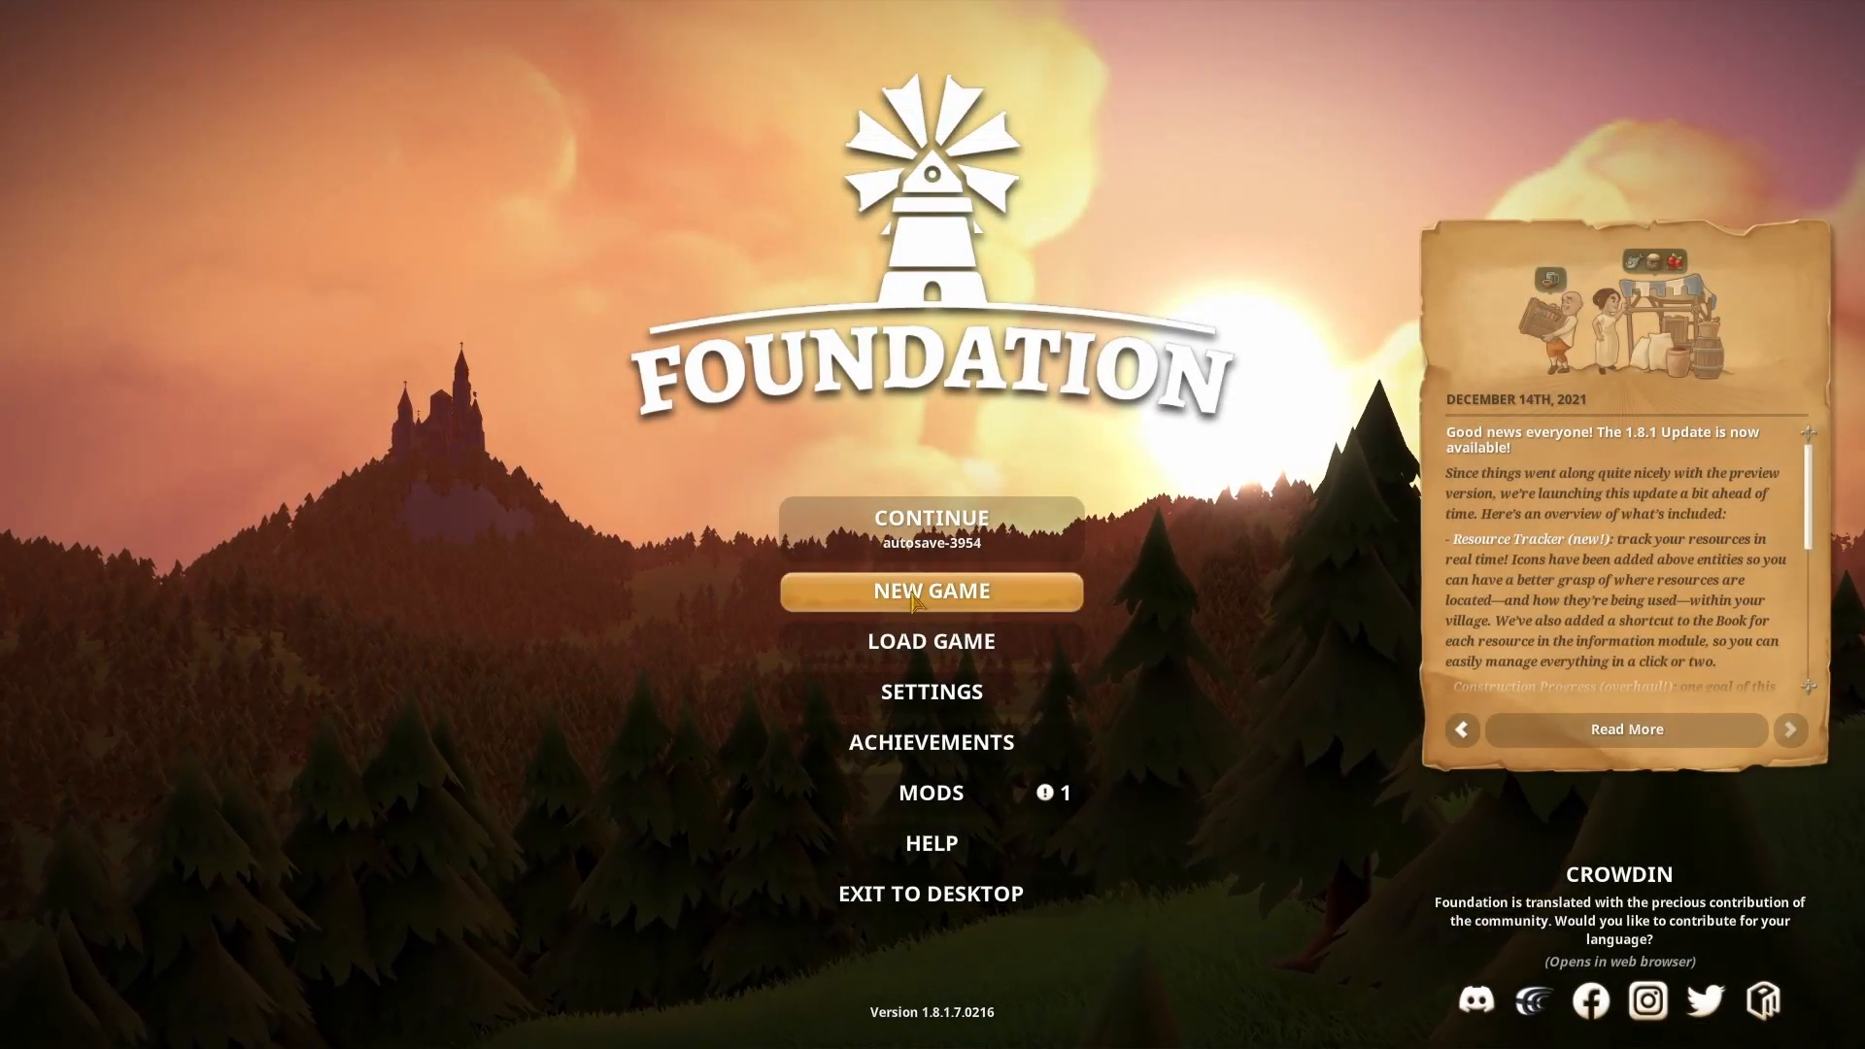
left_click_drag(832, 495, 833, 798)
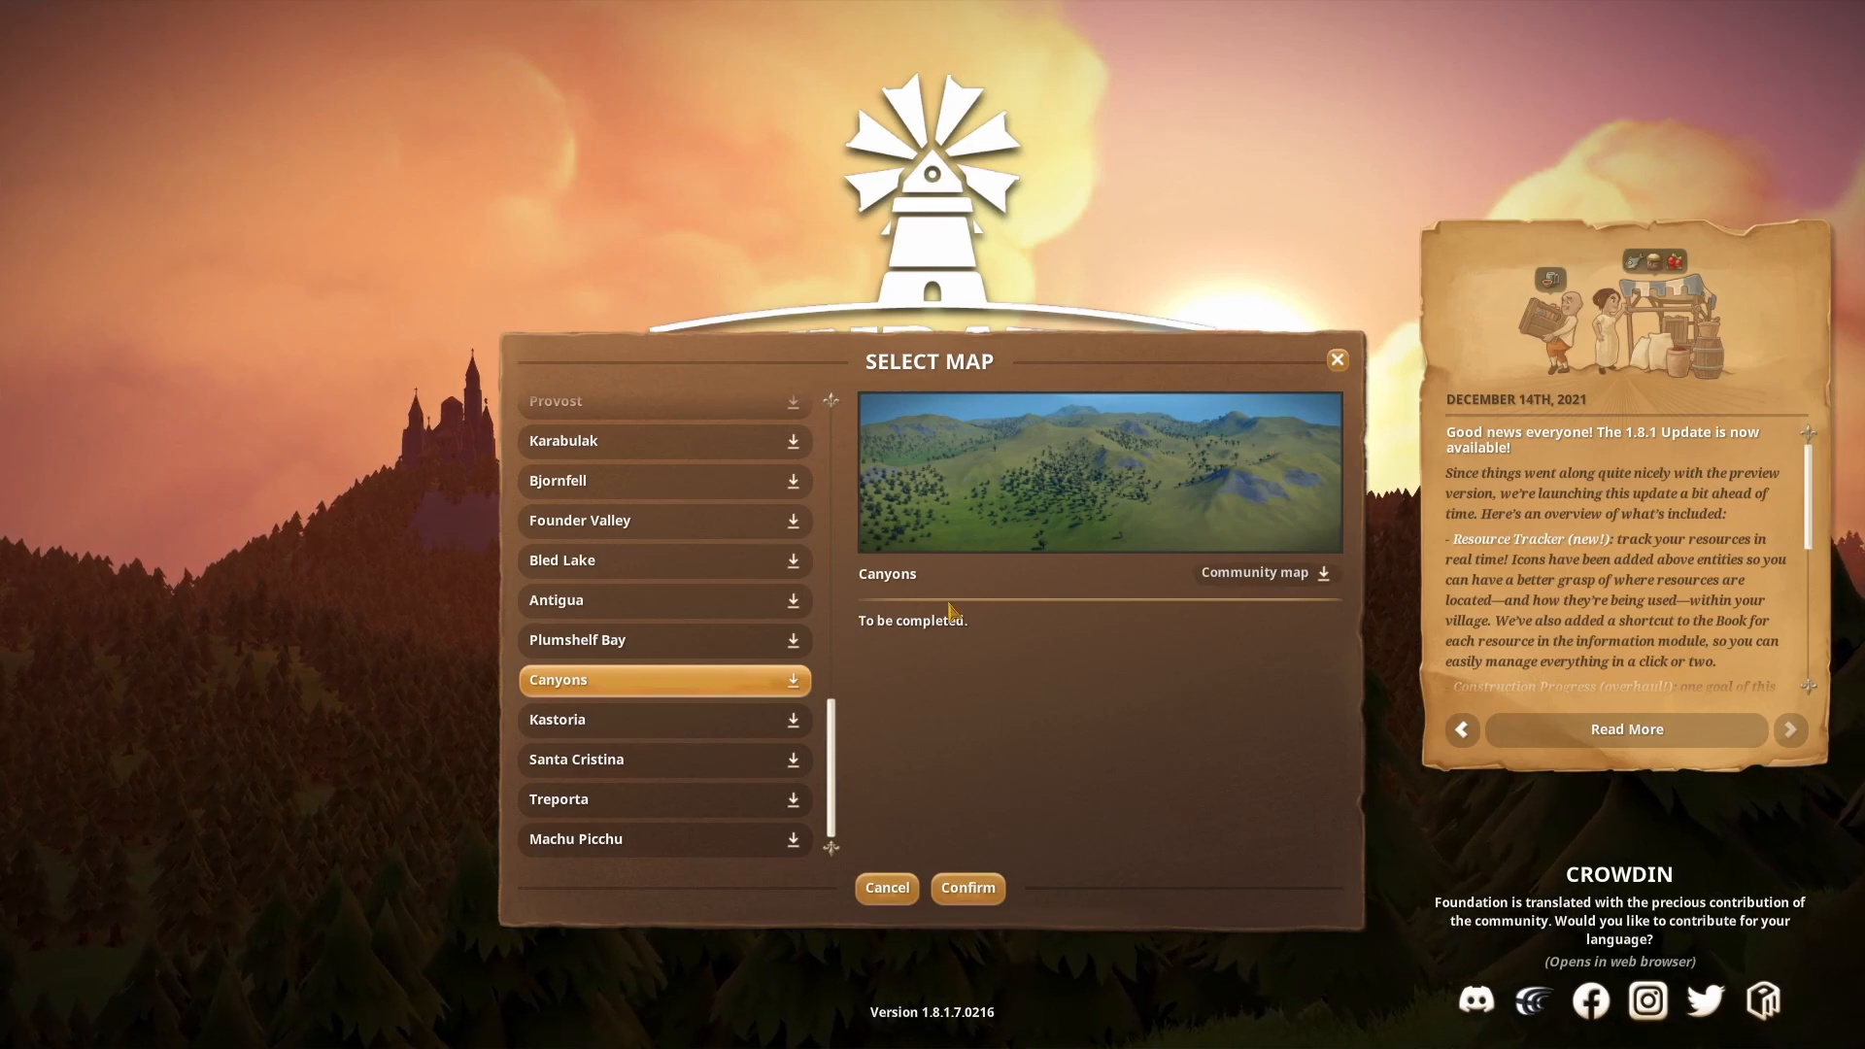
left_click(969, 887)
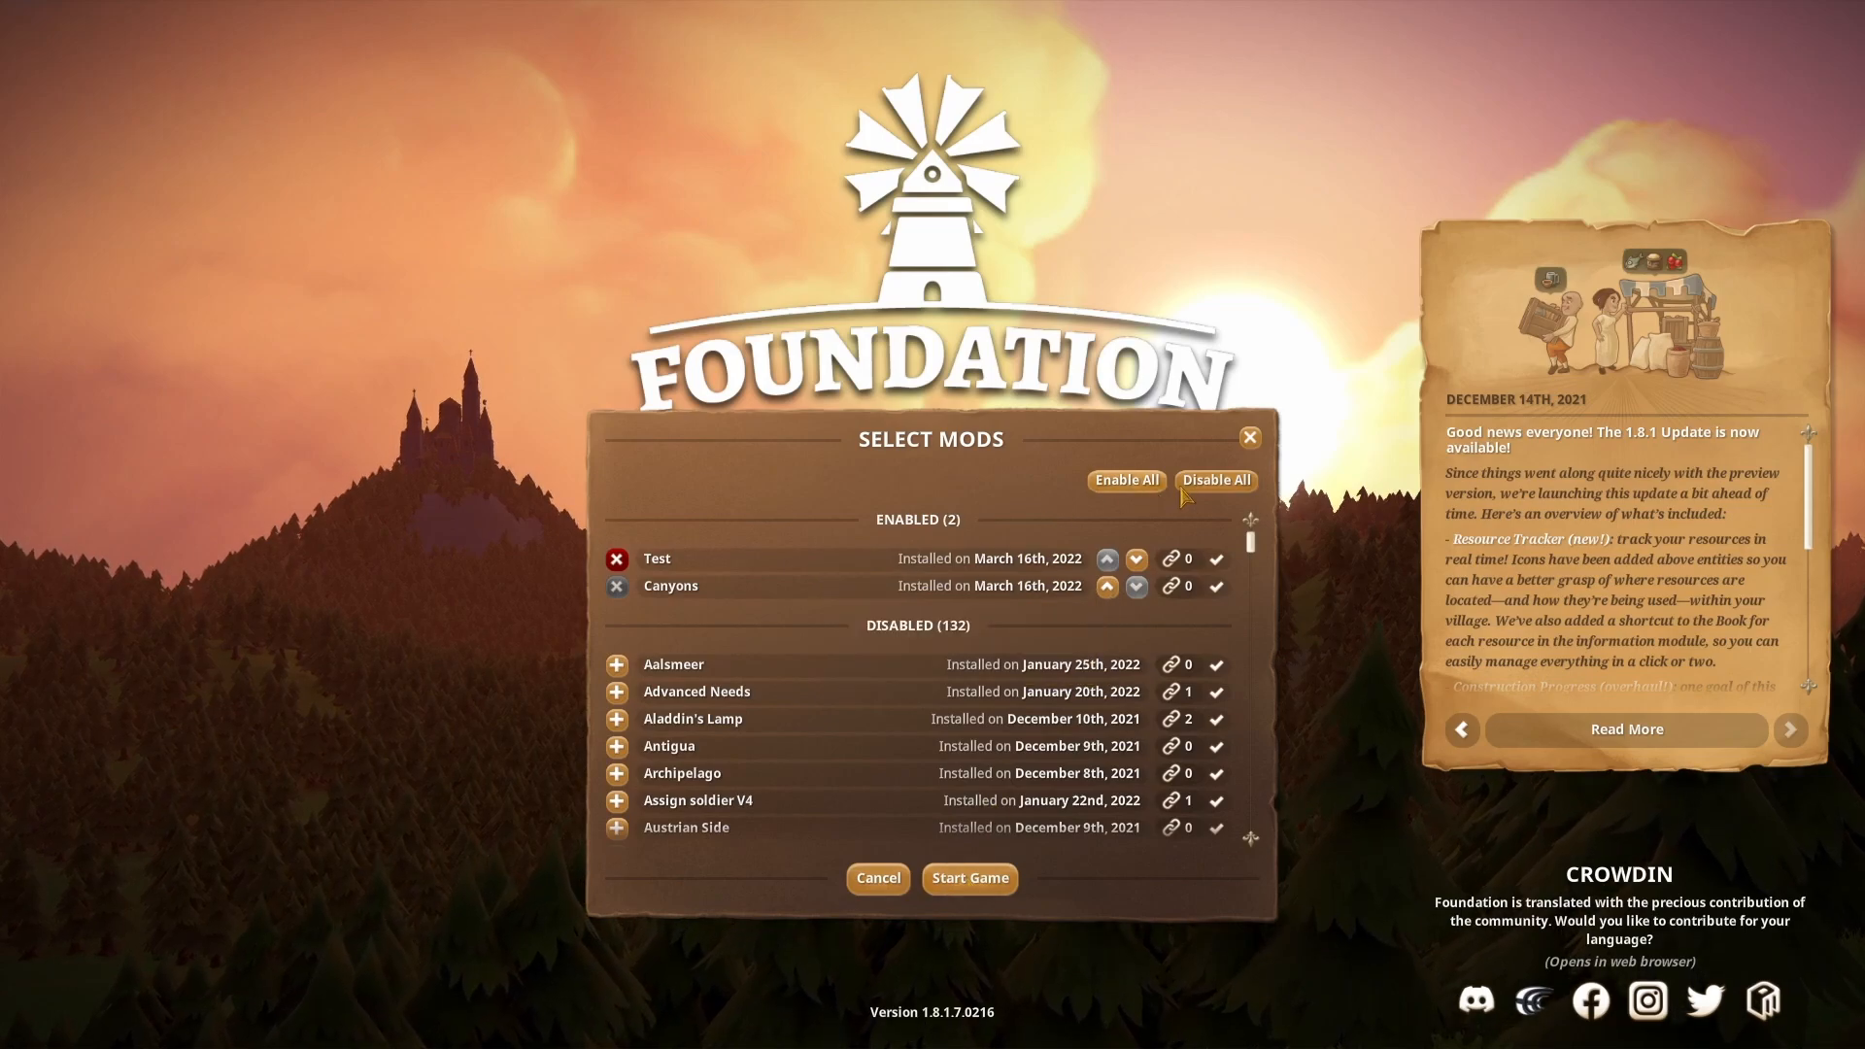
left_click(1216, 479)
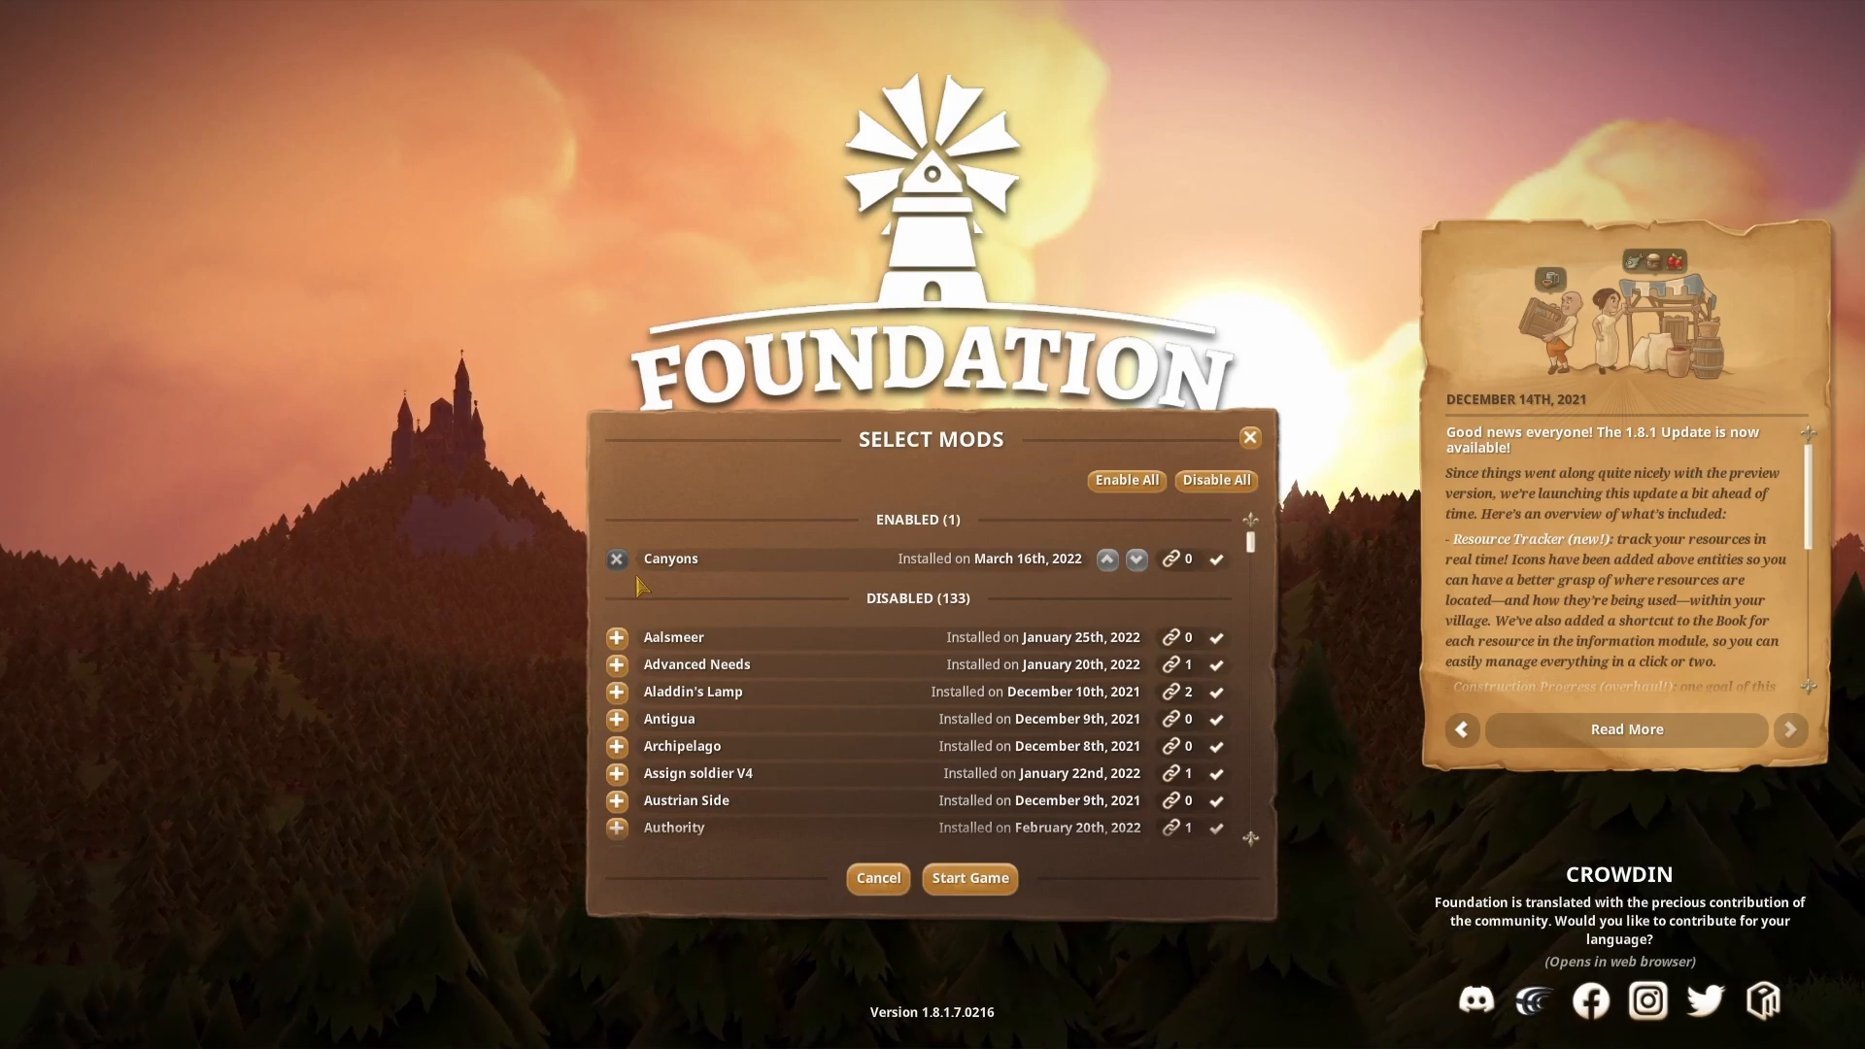
mouse_move(700, 565)
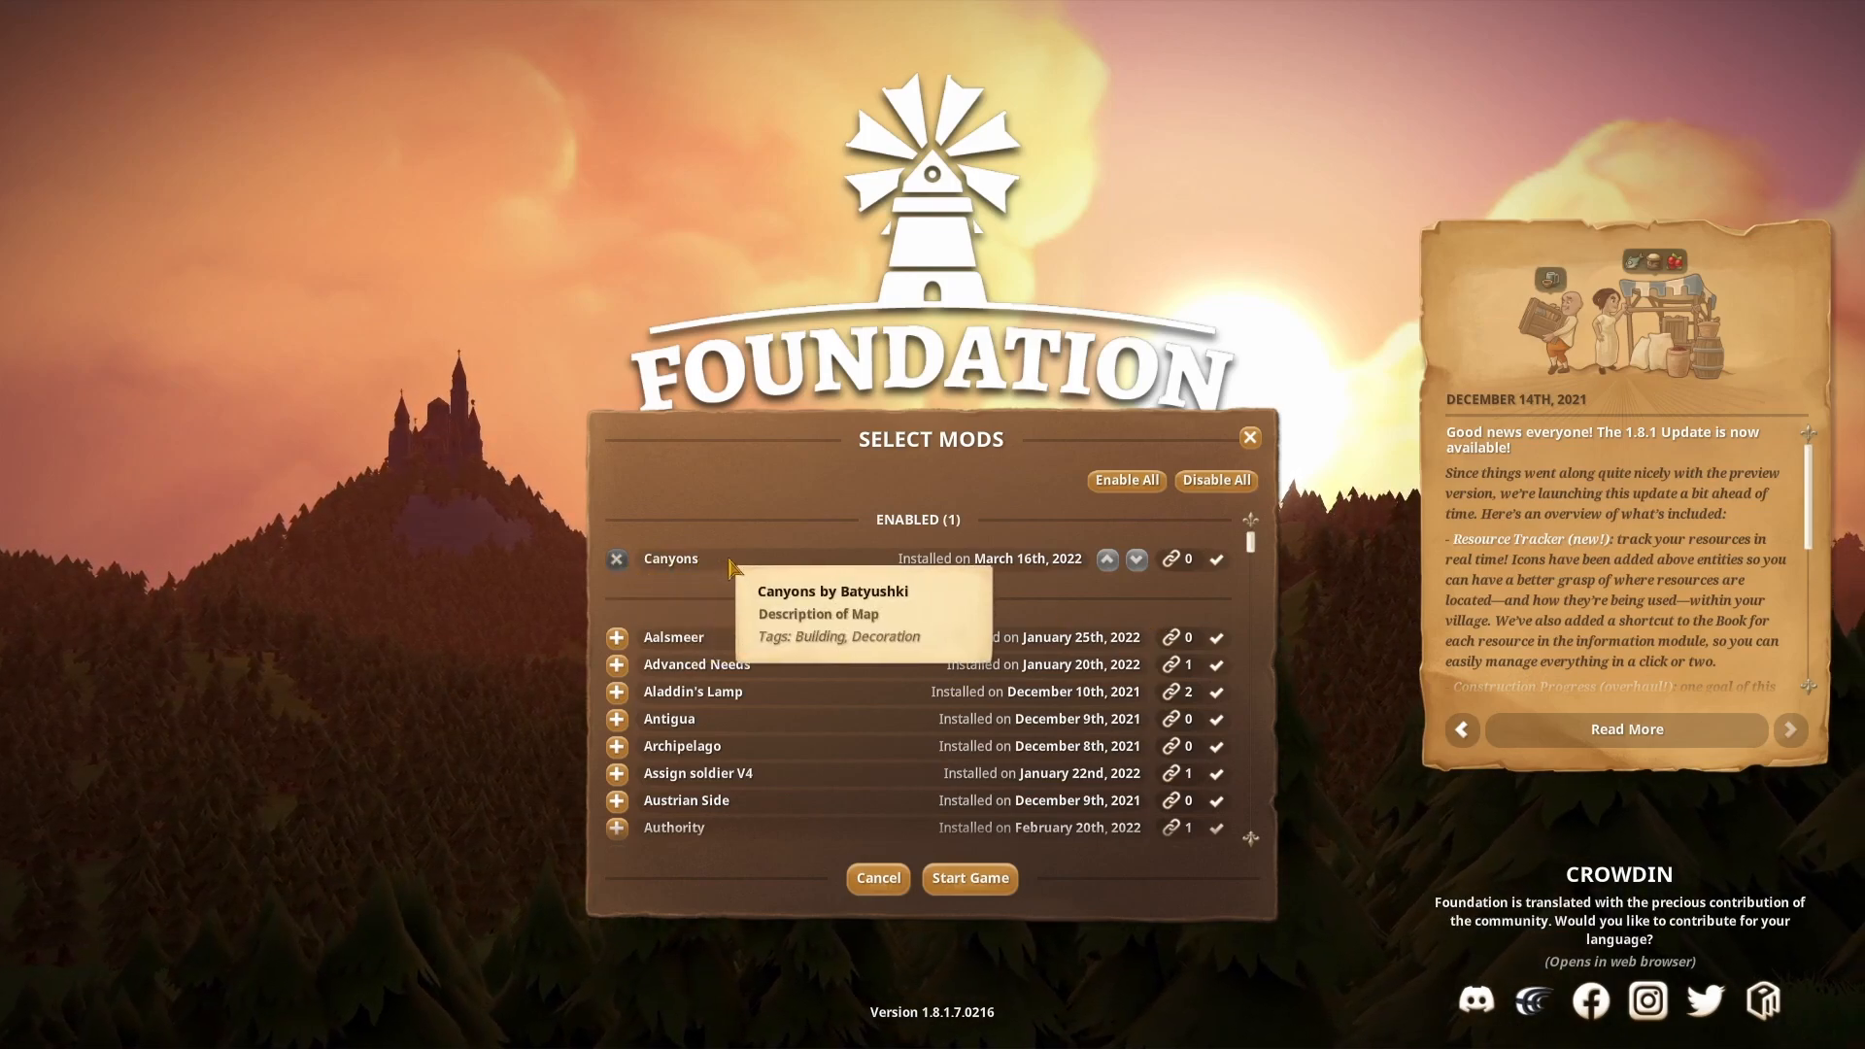
Start the new game with only the Canyons mod enabled
left_click(972, 880)
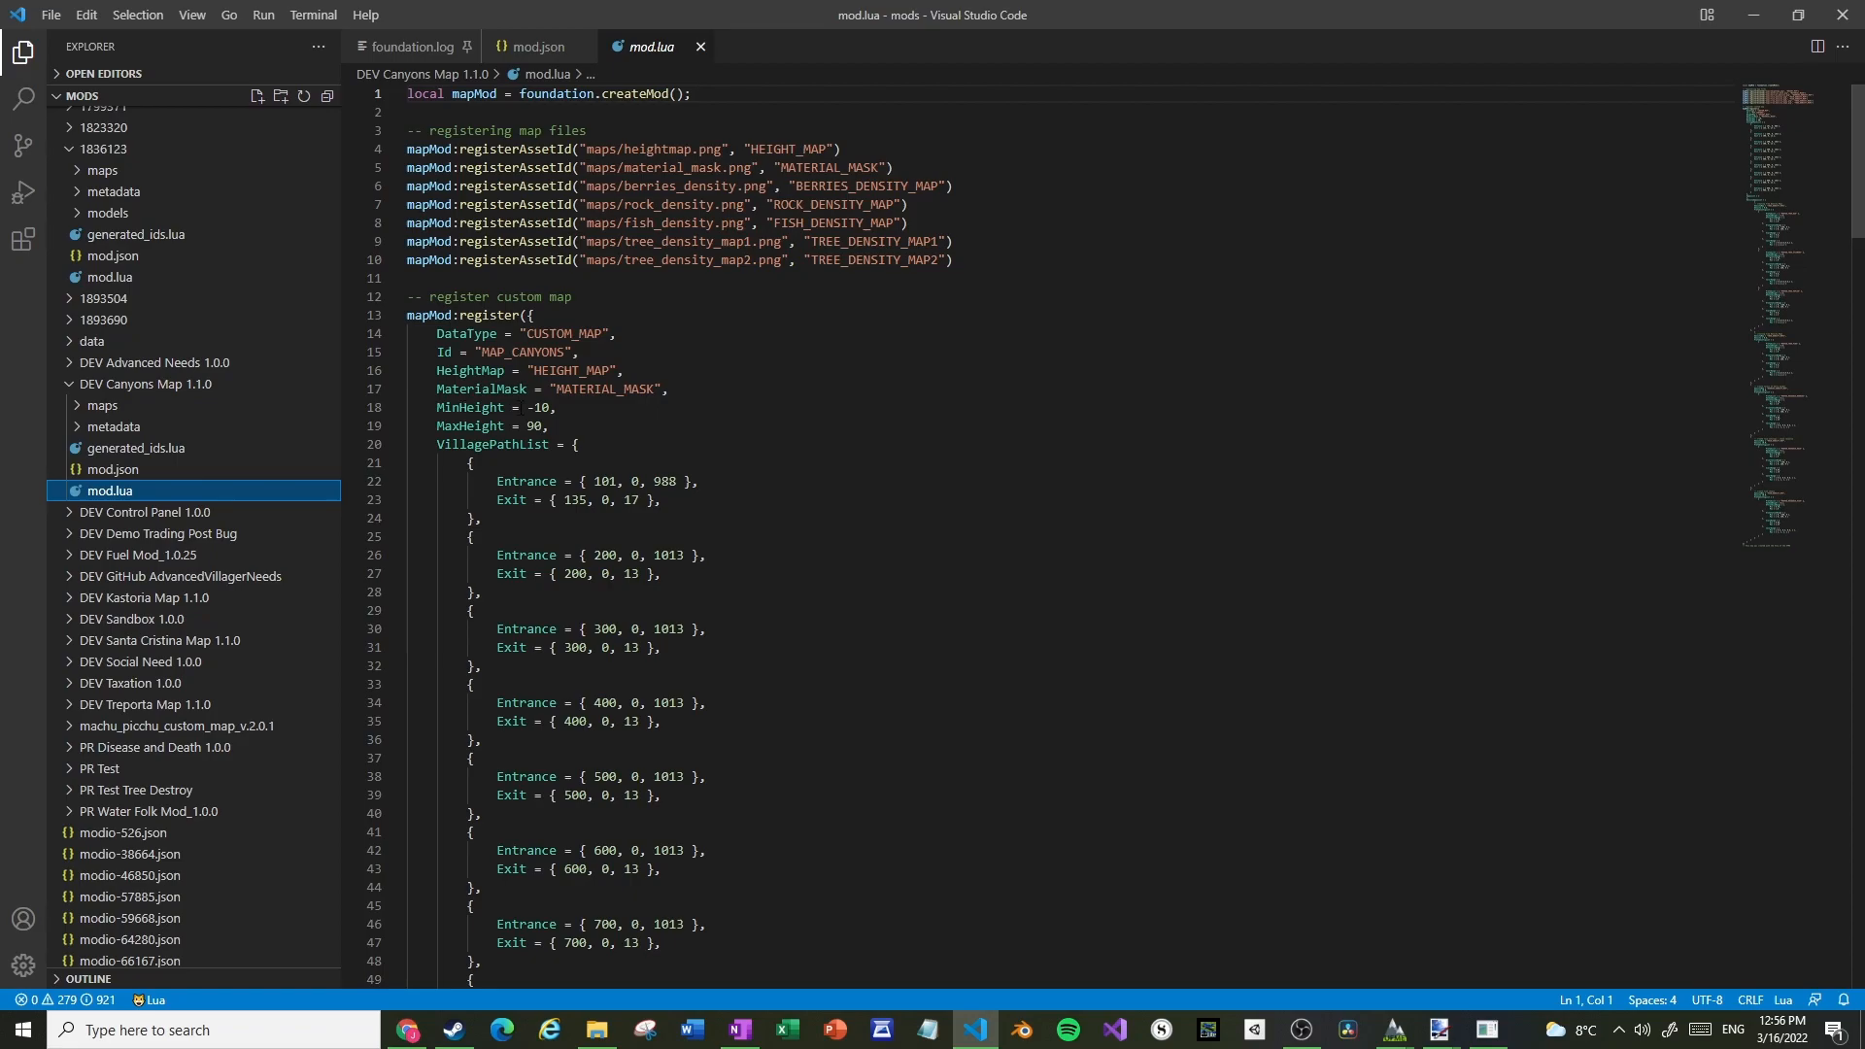
Set MinHeight to 0 and MaxHeight to 100 in the Canyons map's mod.lua
left_click_drag(549, 409, 533, 408)
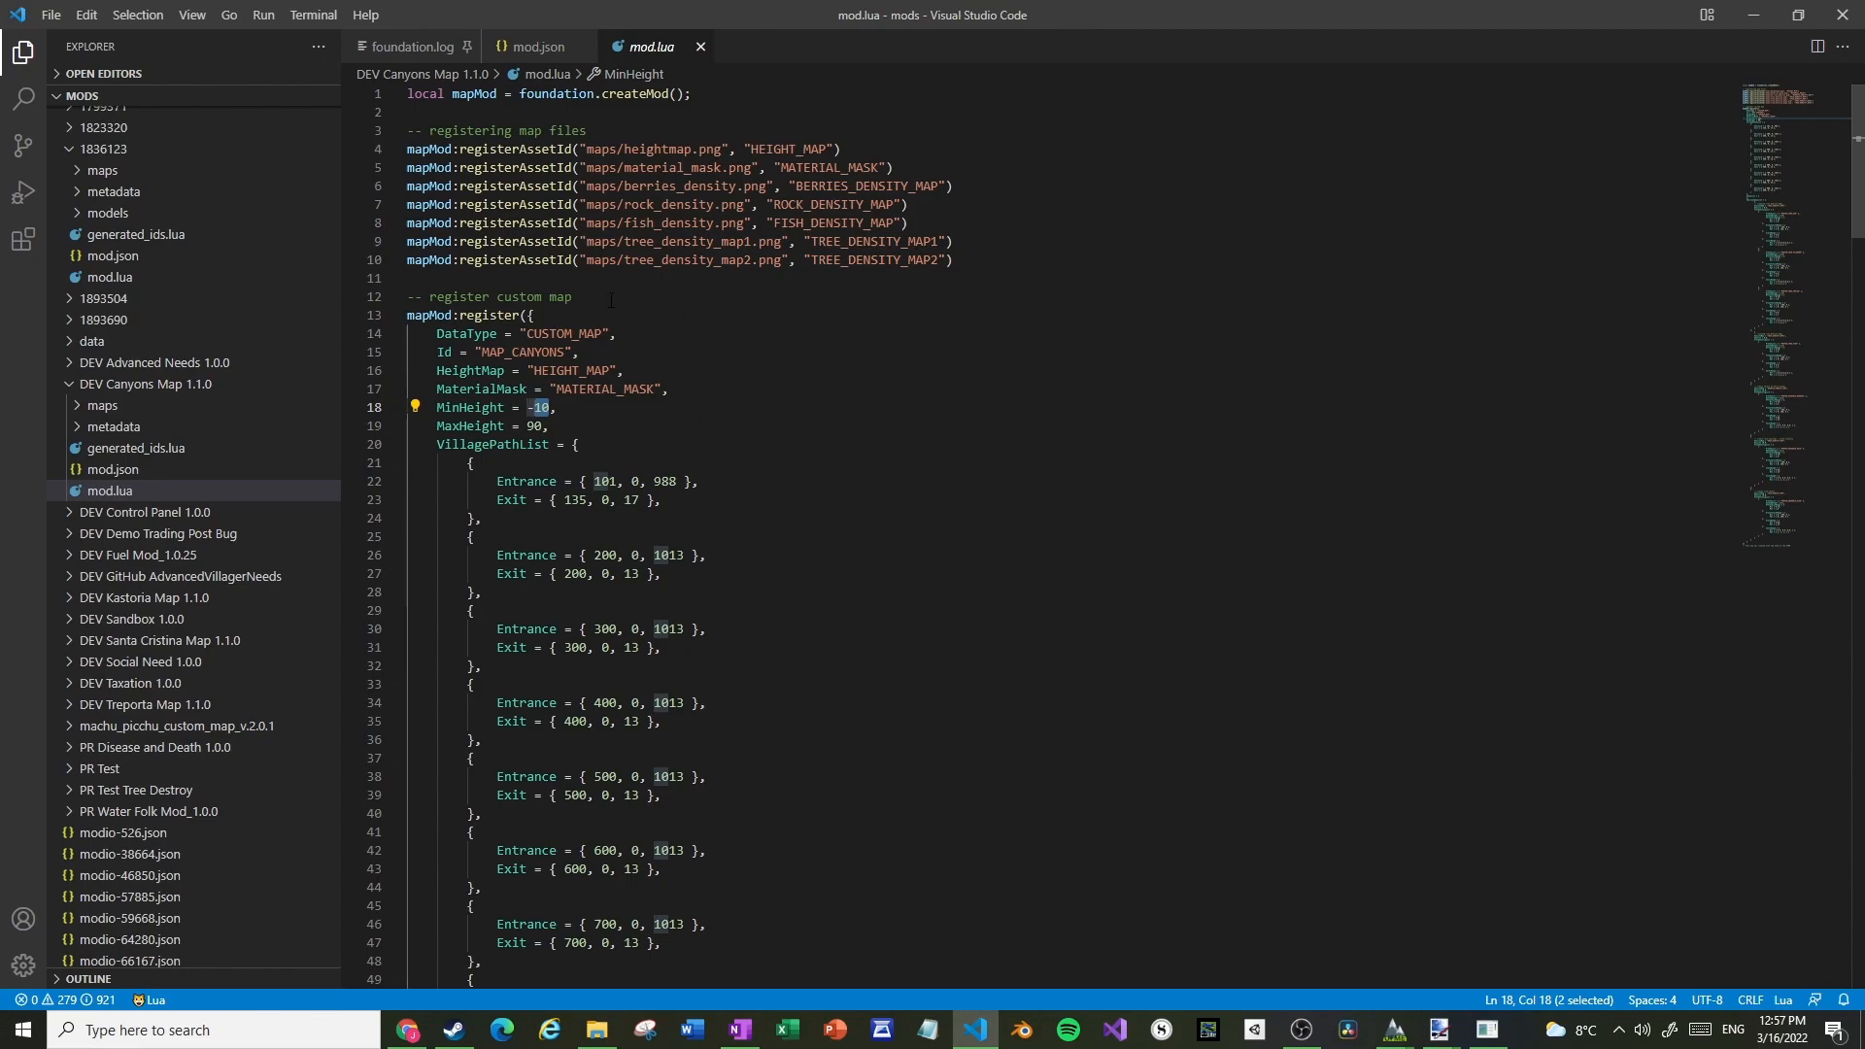
key("shift+Left")
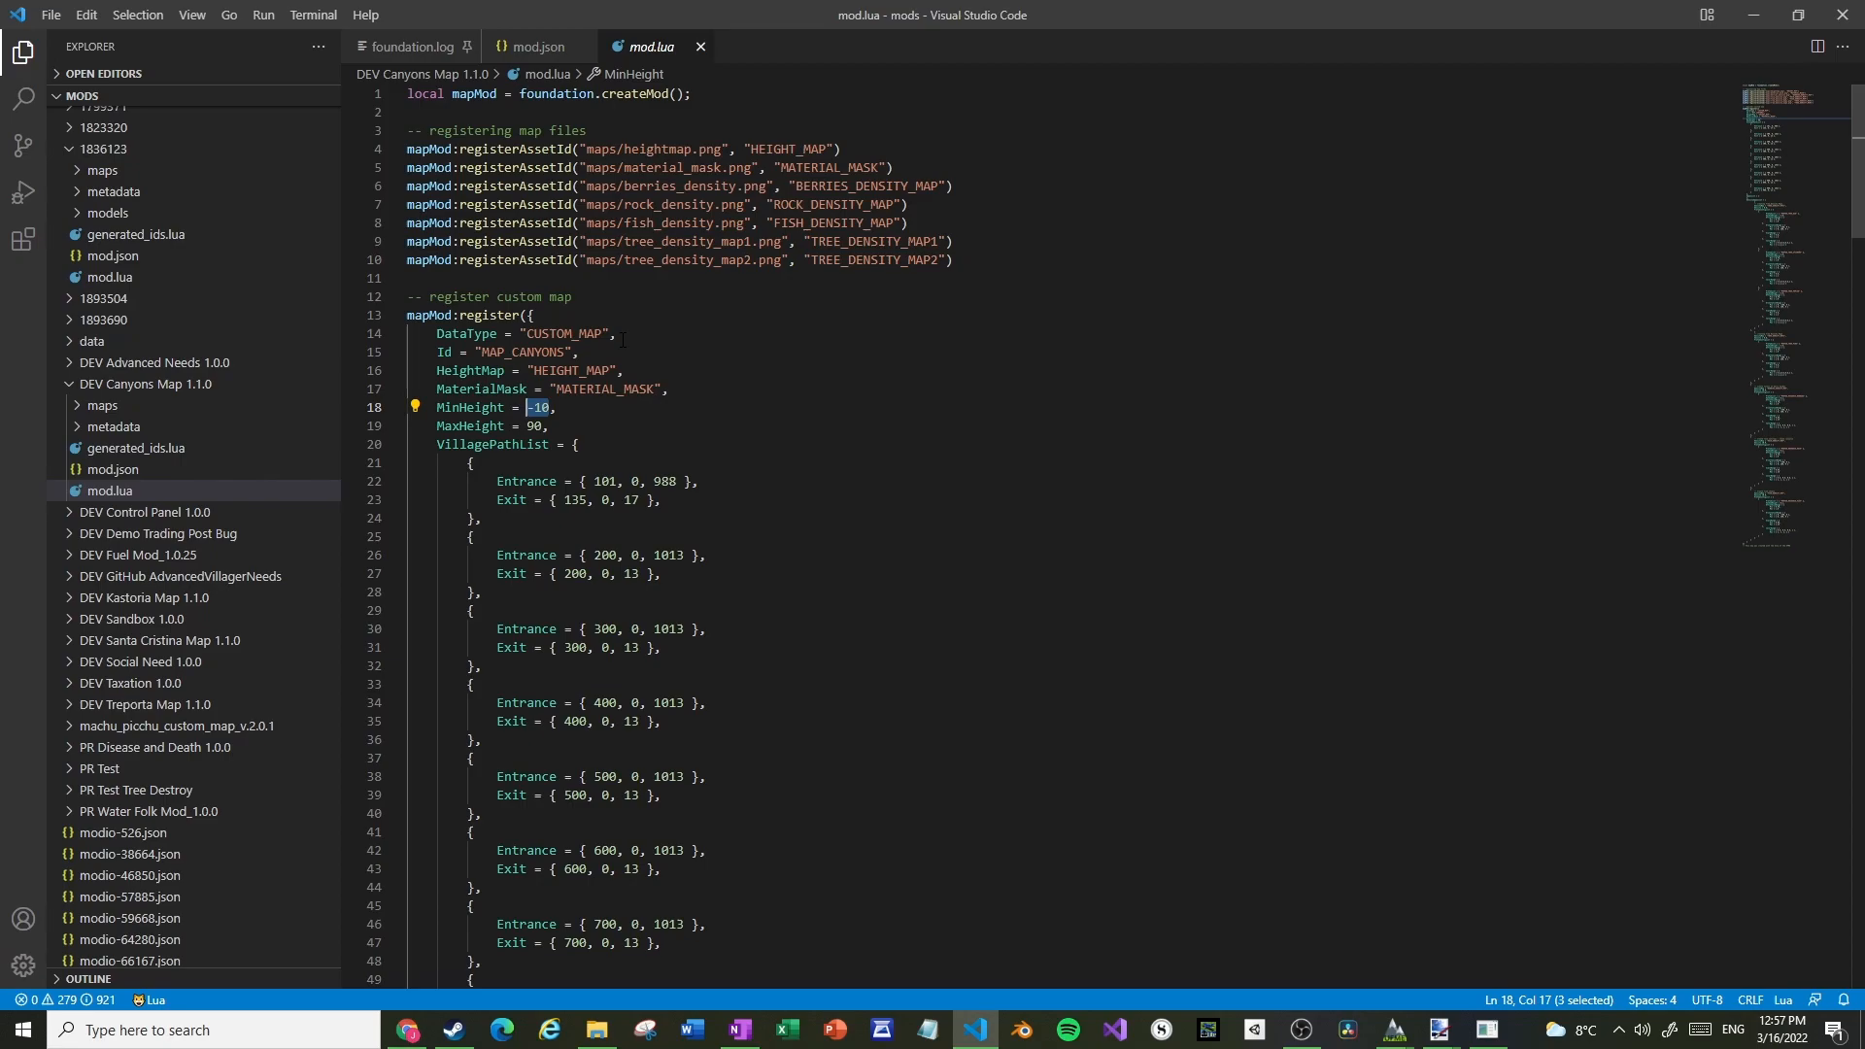
key("Right")
key("shift+Left")
key("shift+Left")
key("BackSpace")
key("Down")
key("shift+Right")
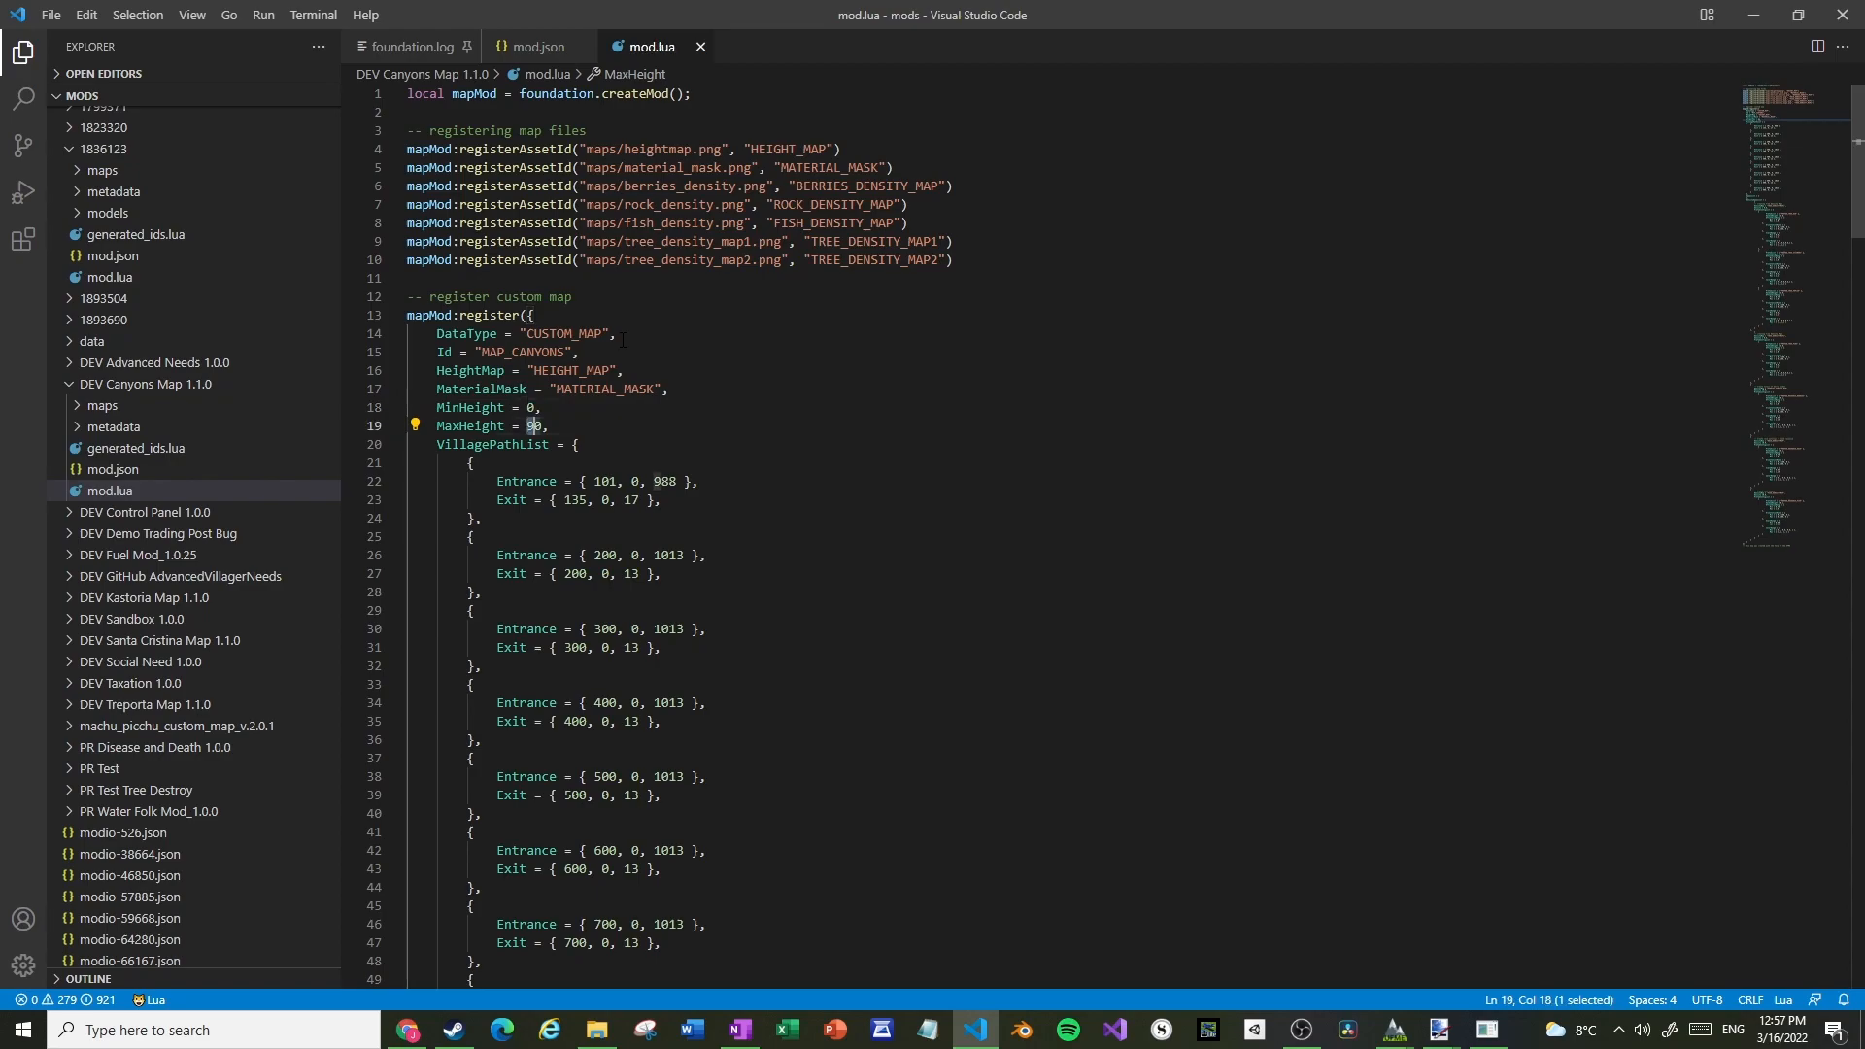
type("10")
Switch to Foundation, quit the running game without saving, and start a new one on the Canyons map
left_click(1486, 1030)
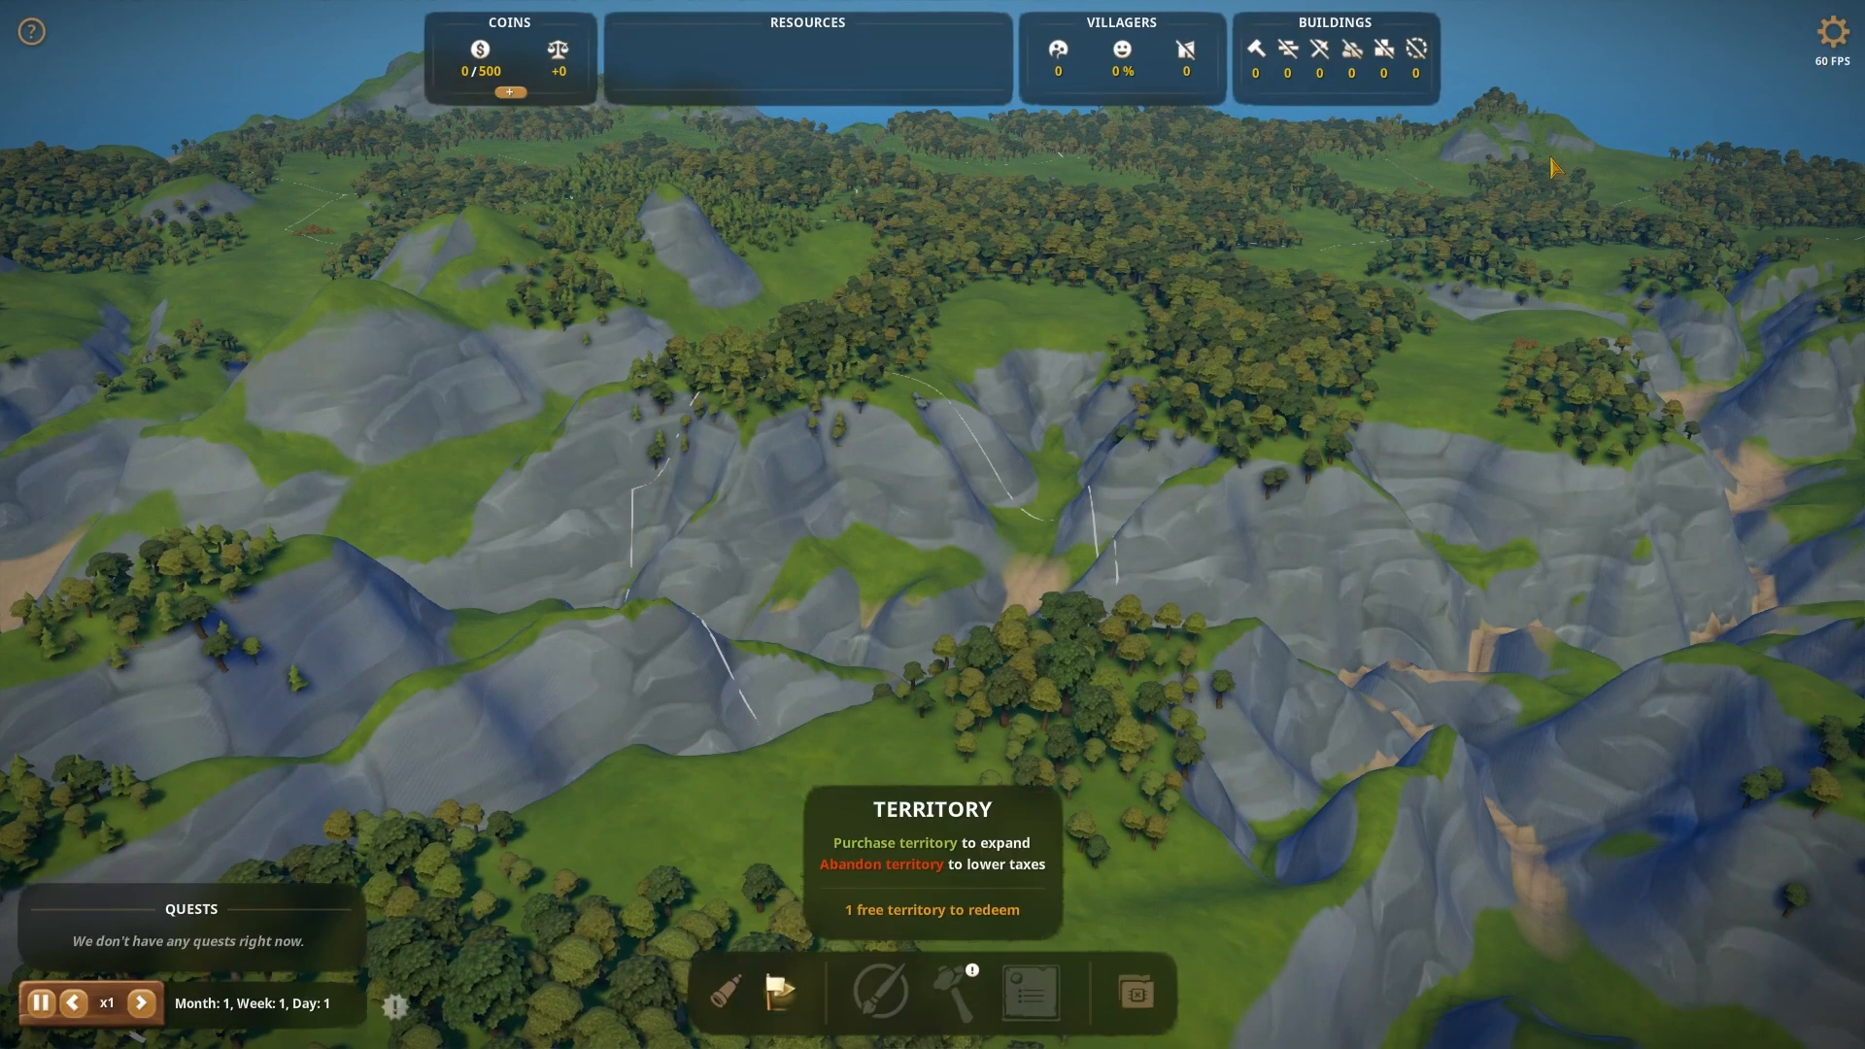
left_click(1831, 31)
left_click(985, 590)
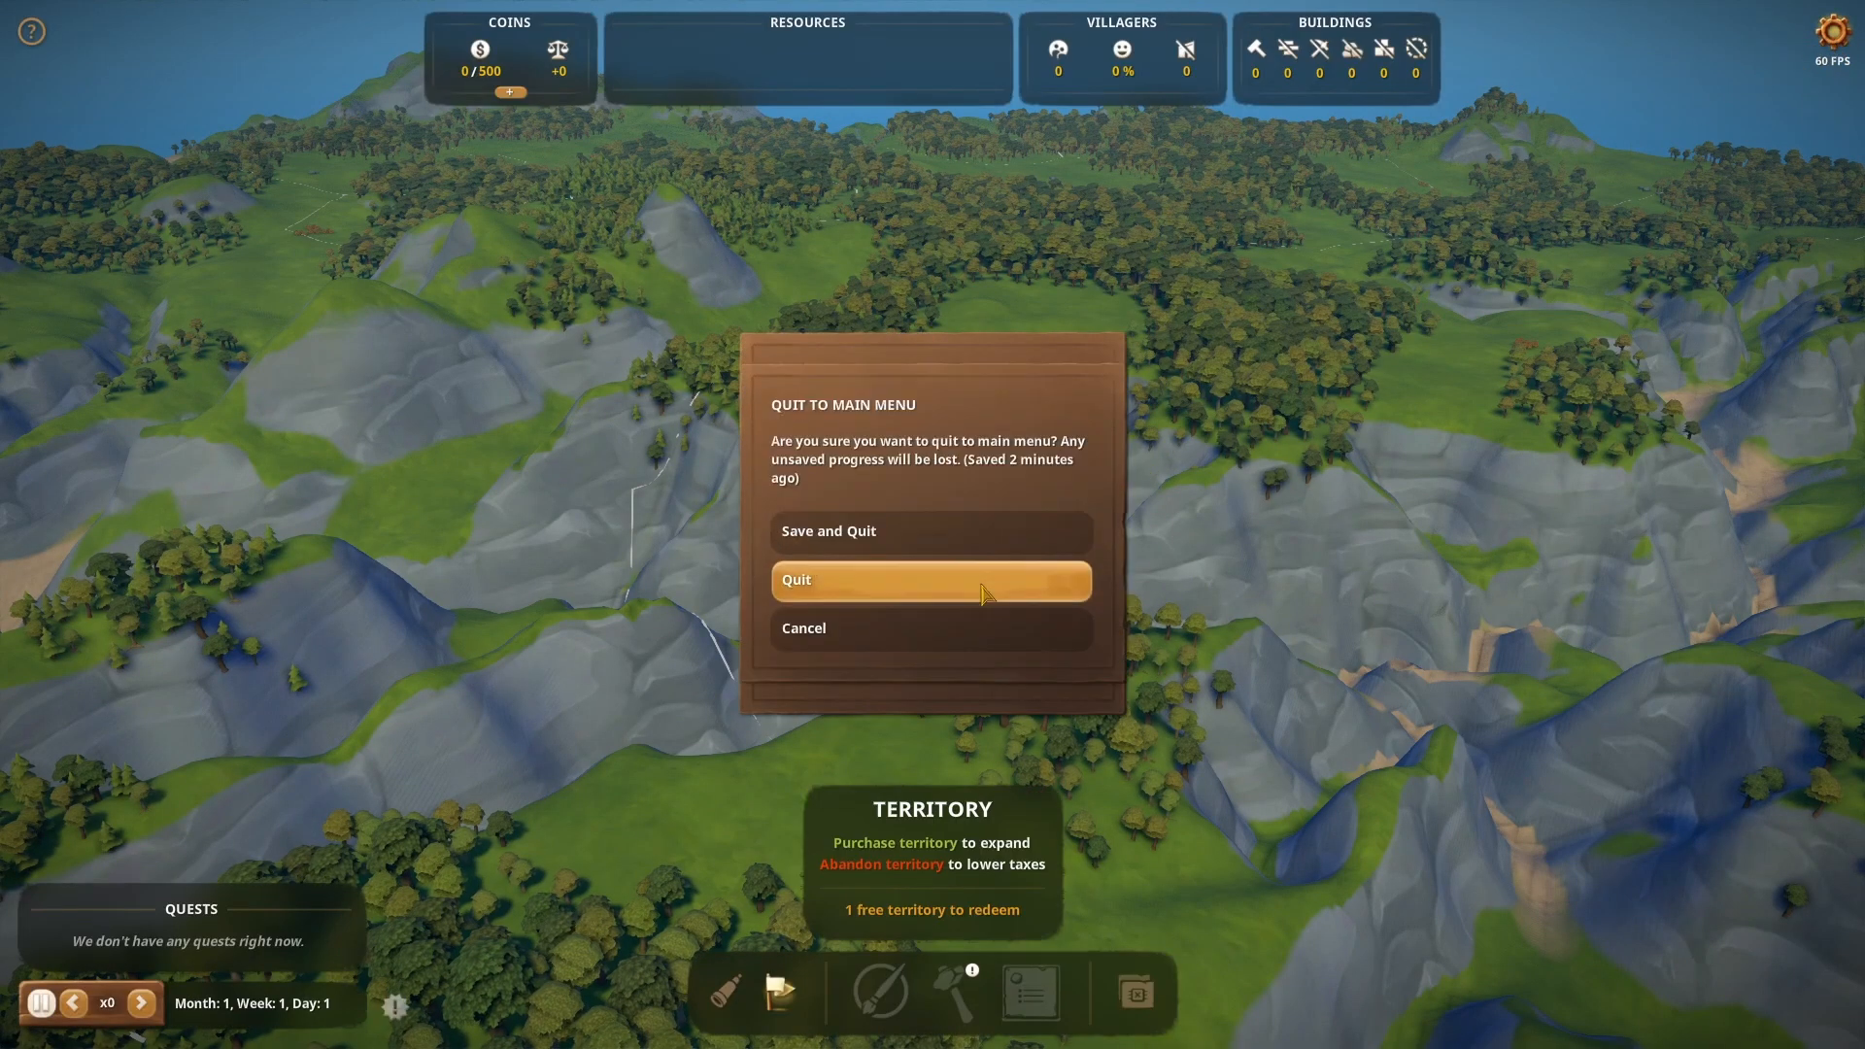
left_click(984, 583)
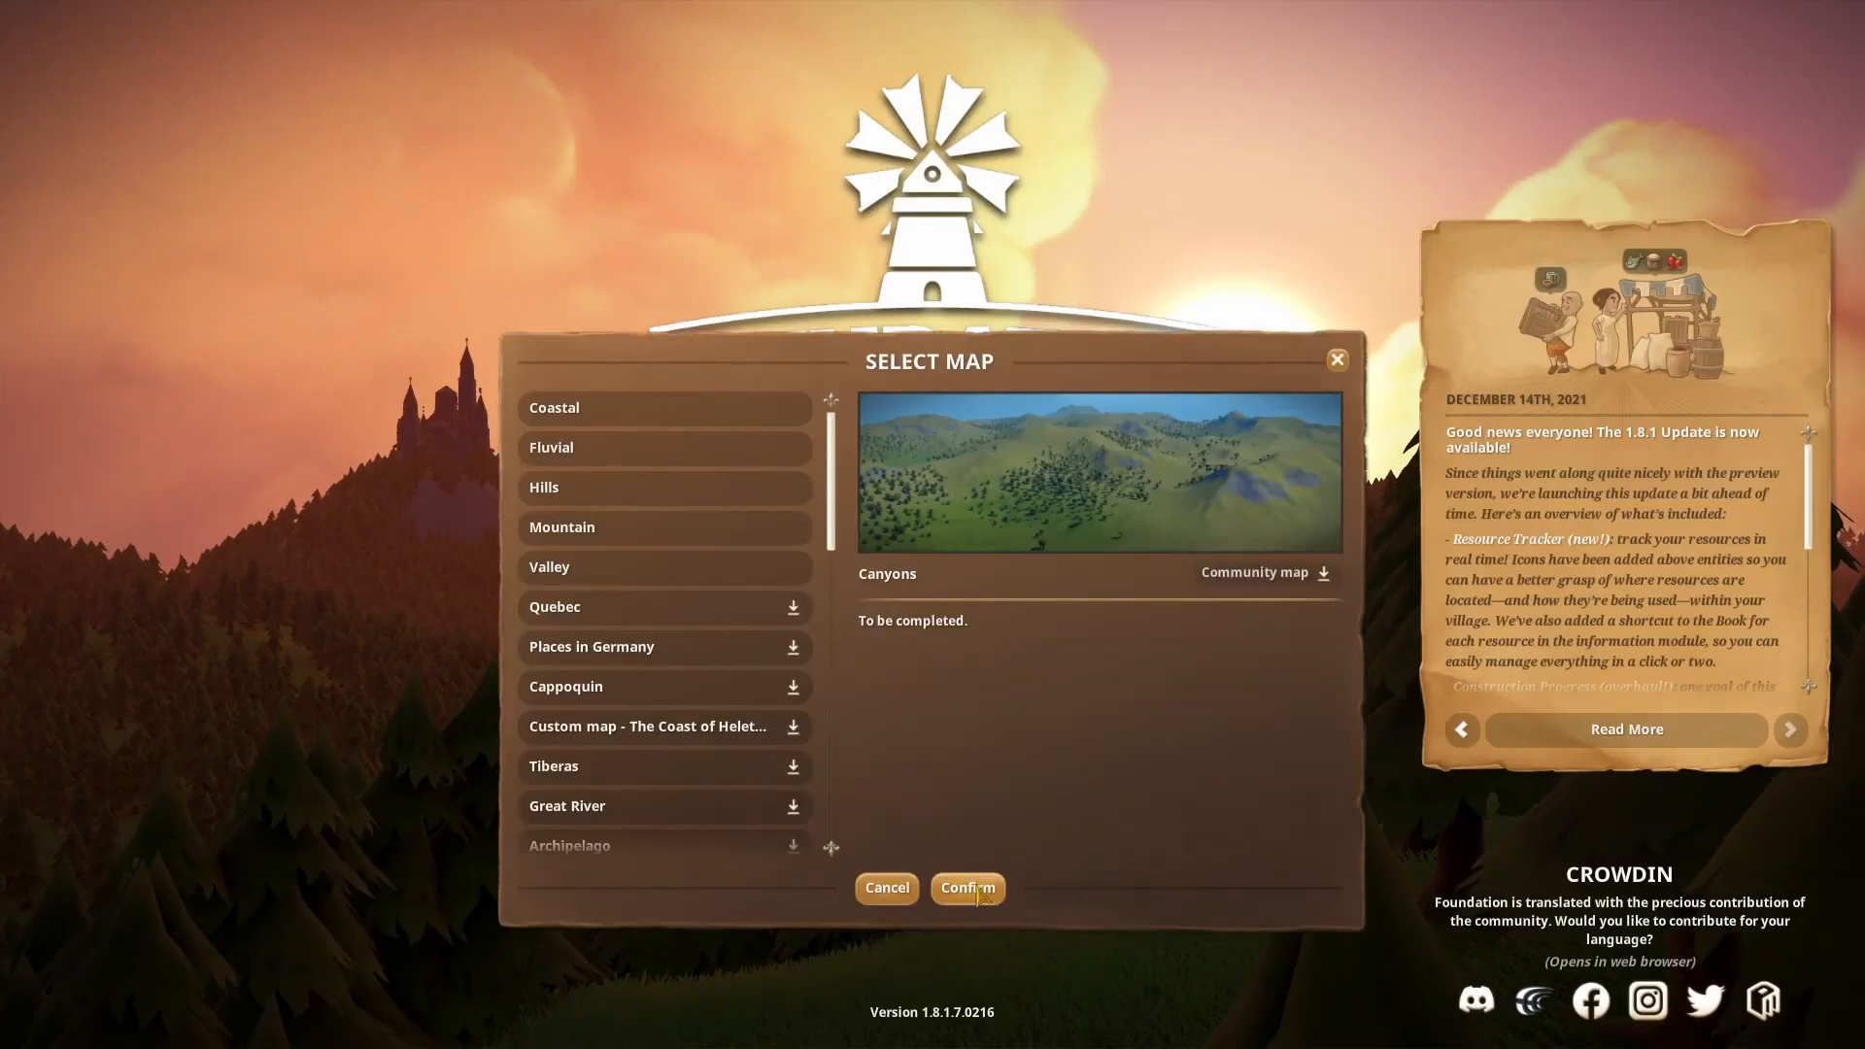
left_click(967, 882)
left_click(973, 879)
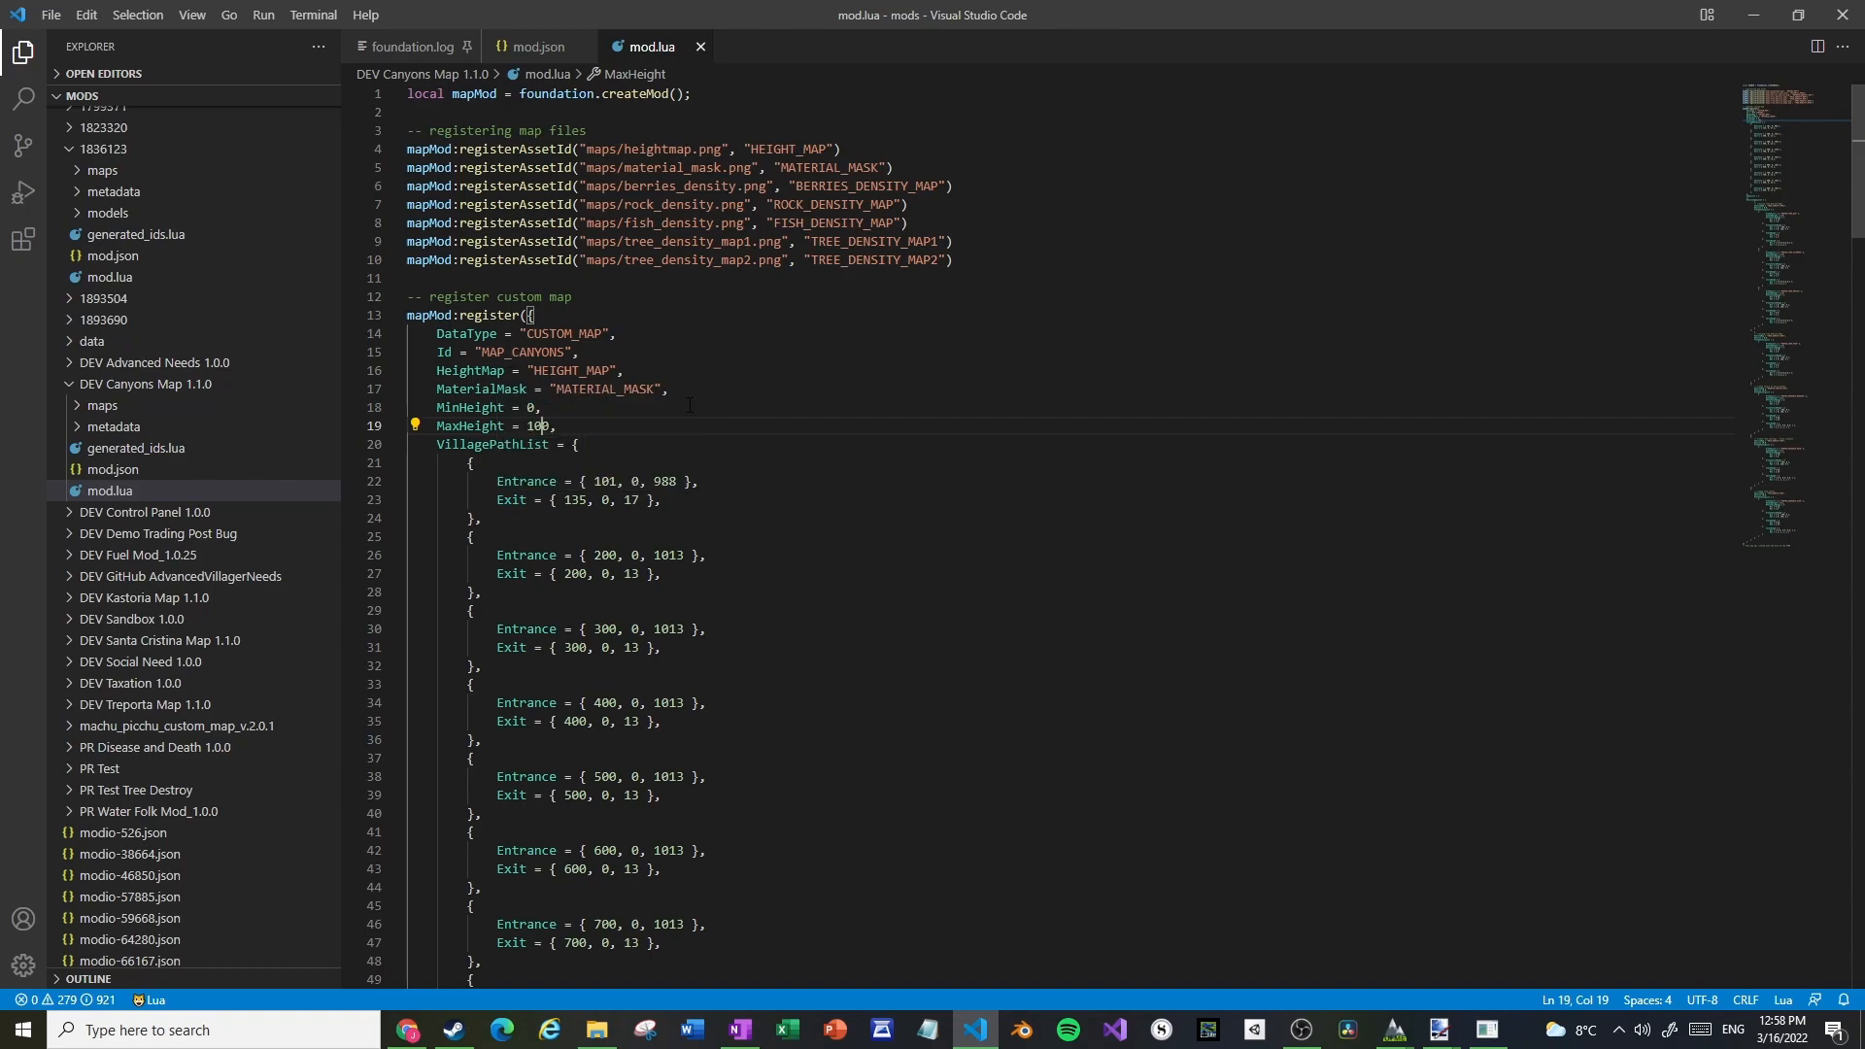
In the Canyons map's mod.lua, set MinHeight to -20 and MaxHeight to 80
key("Up")
key("Left")
key("shift+Left")
type("-20")
key("Down")
key("shift+Left")
key("shift+Left")
type("8")
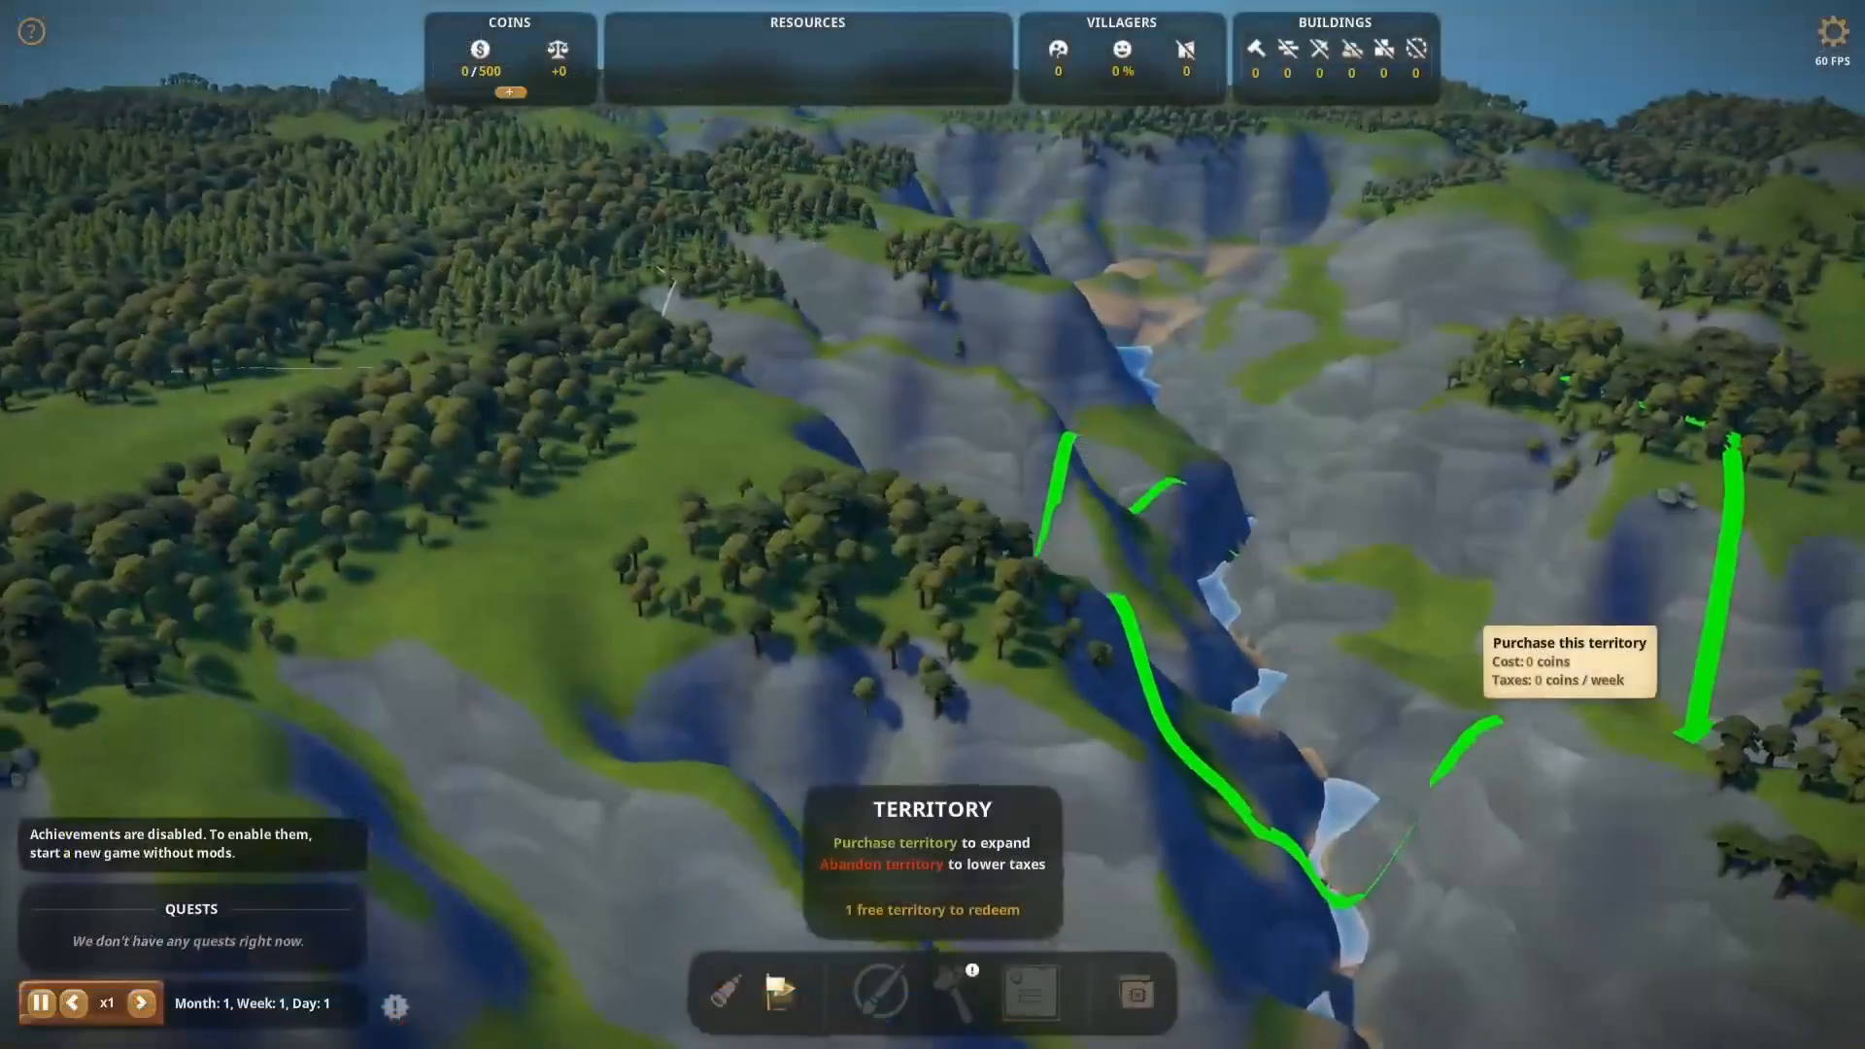
Survey the Canyons map in the game, checking the water level in the canyons and the surrounding cliffs
key("w")
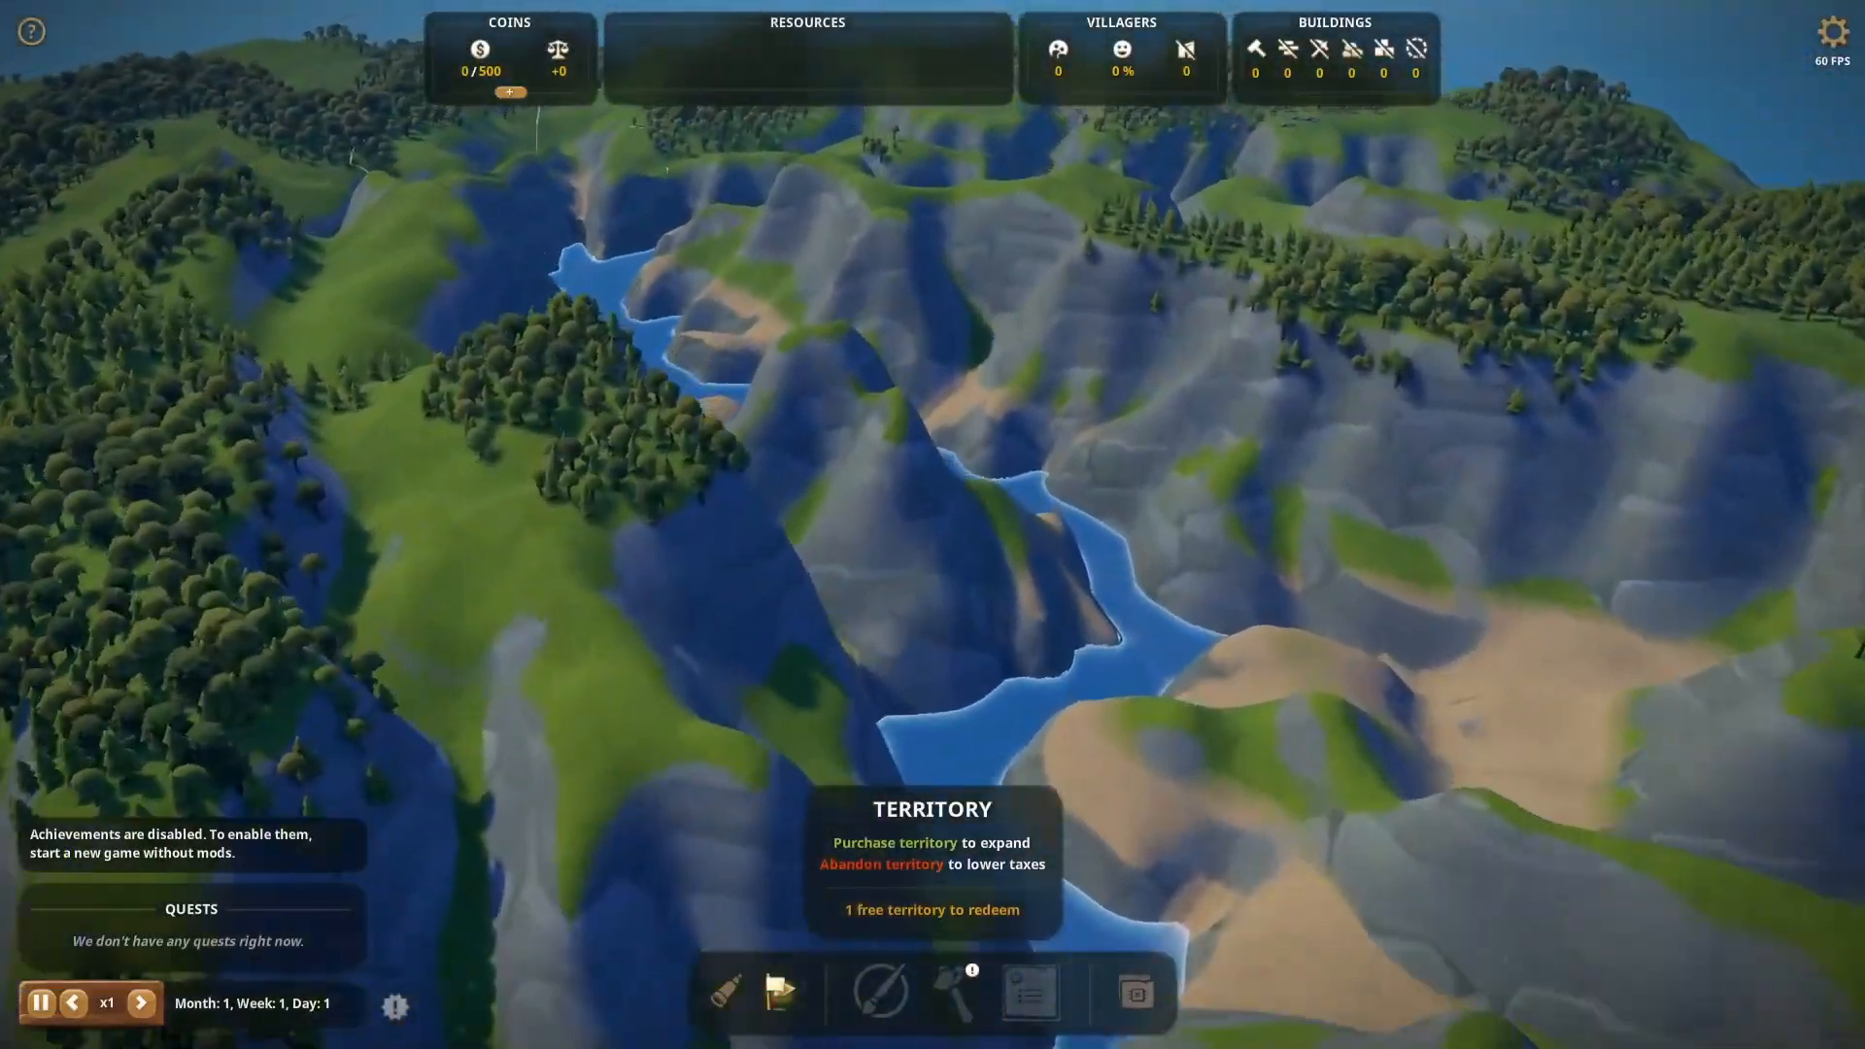
key("w")
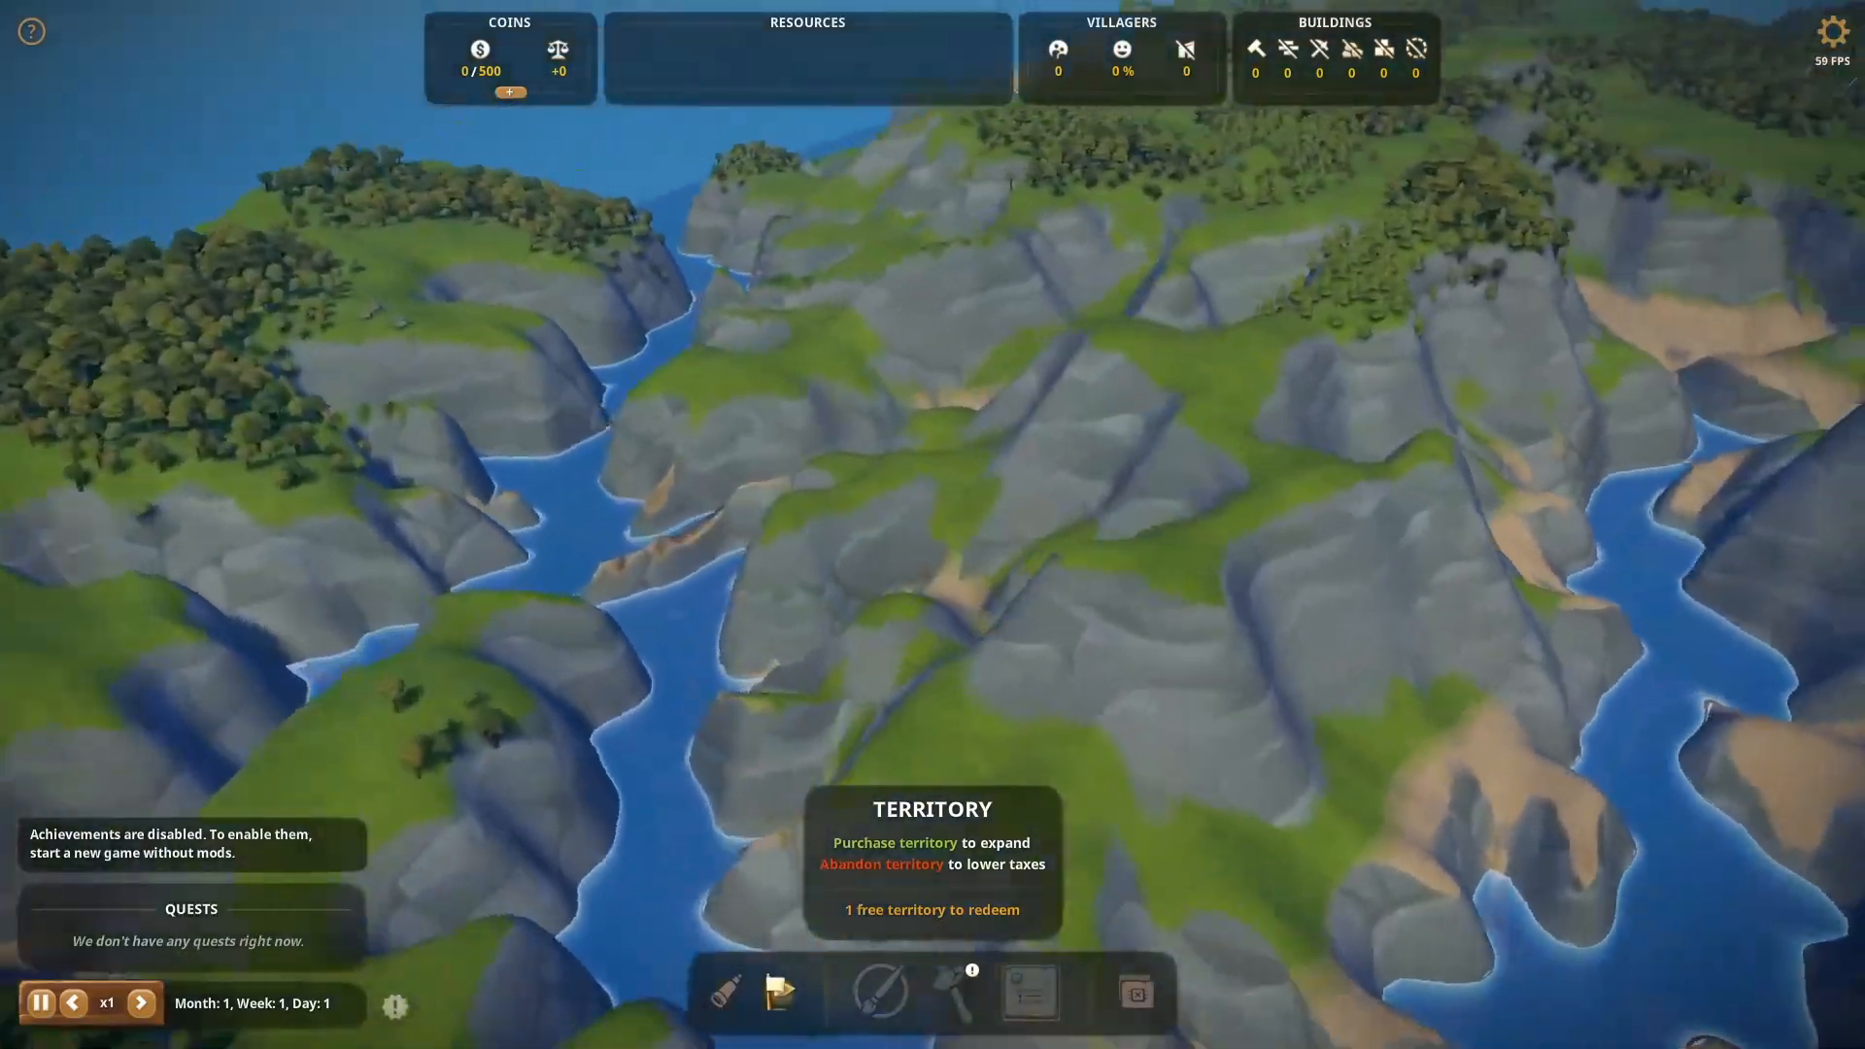
key("w")
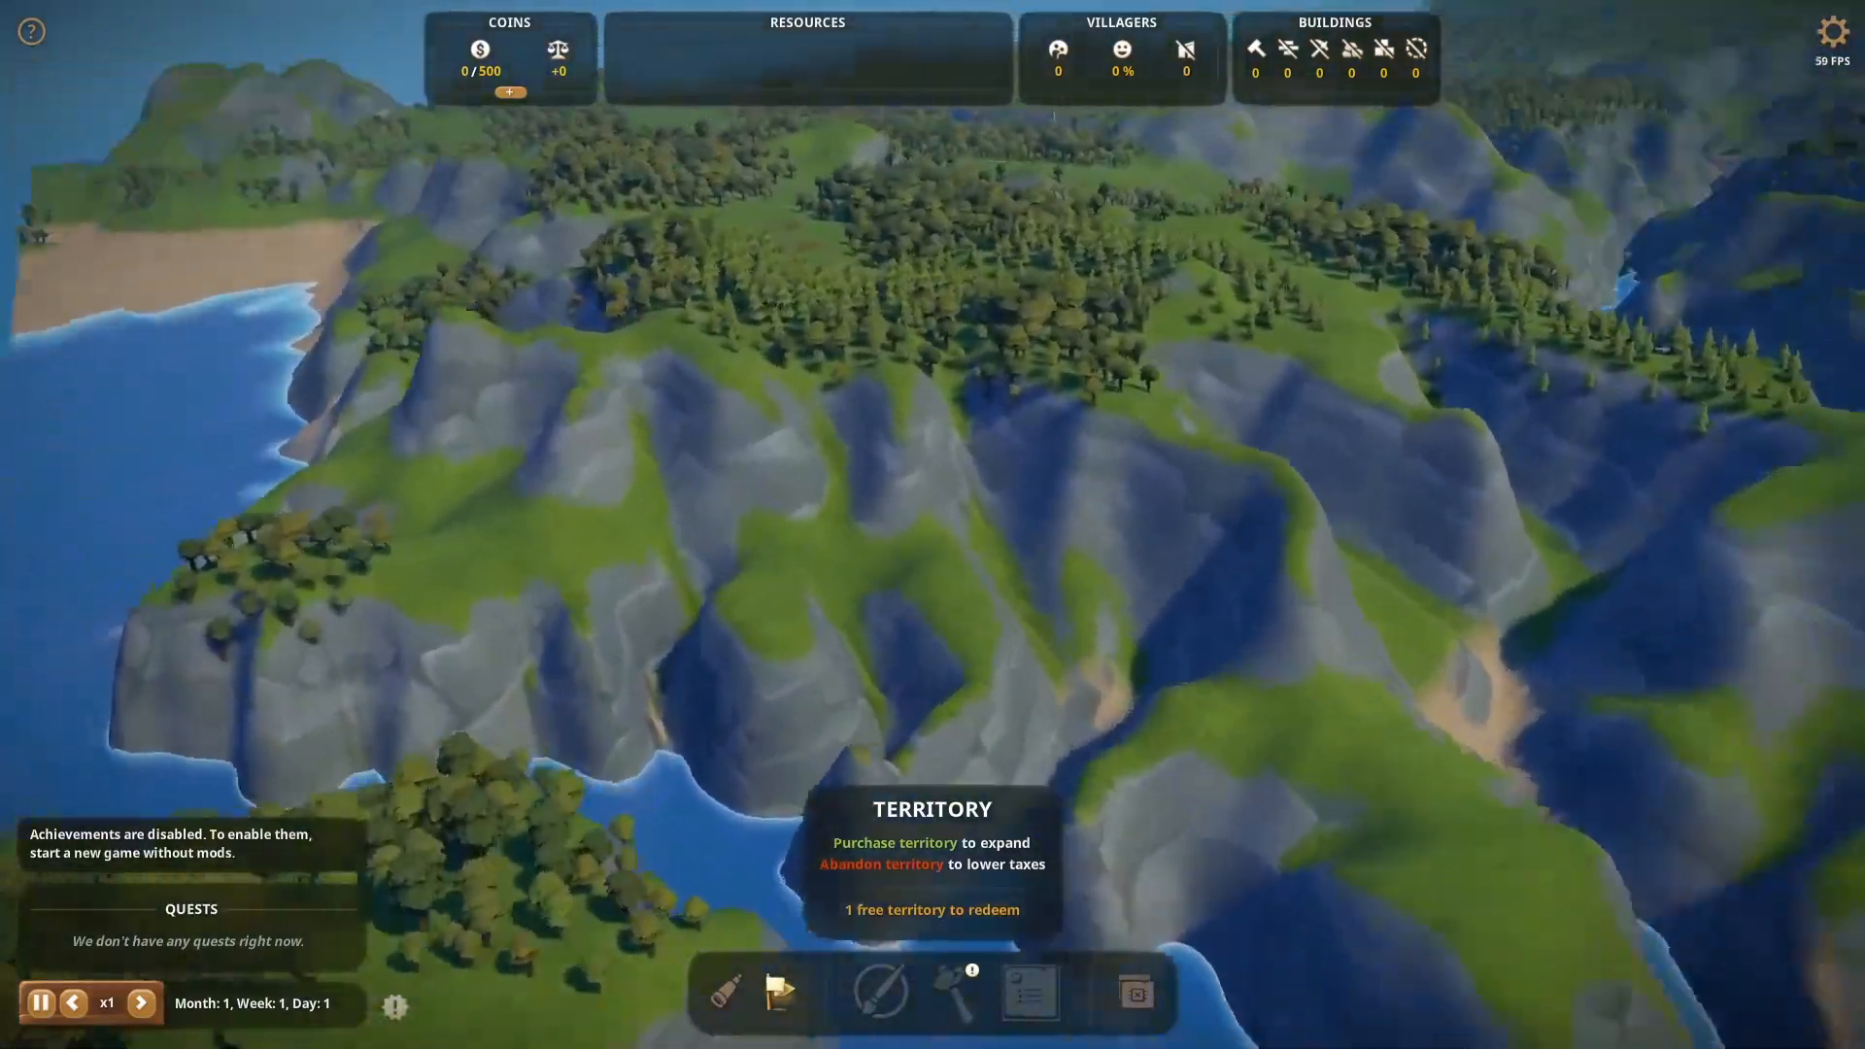
key("w")
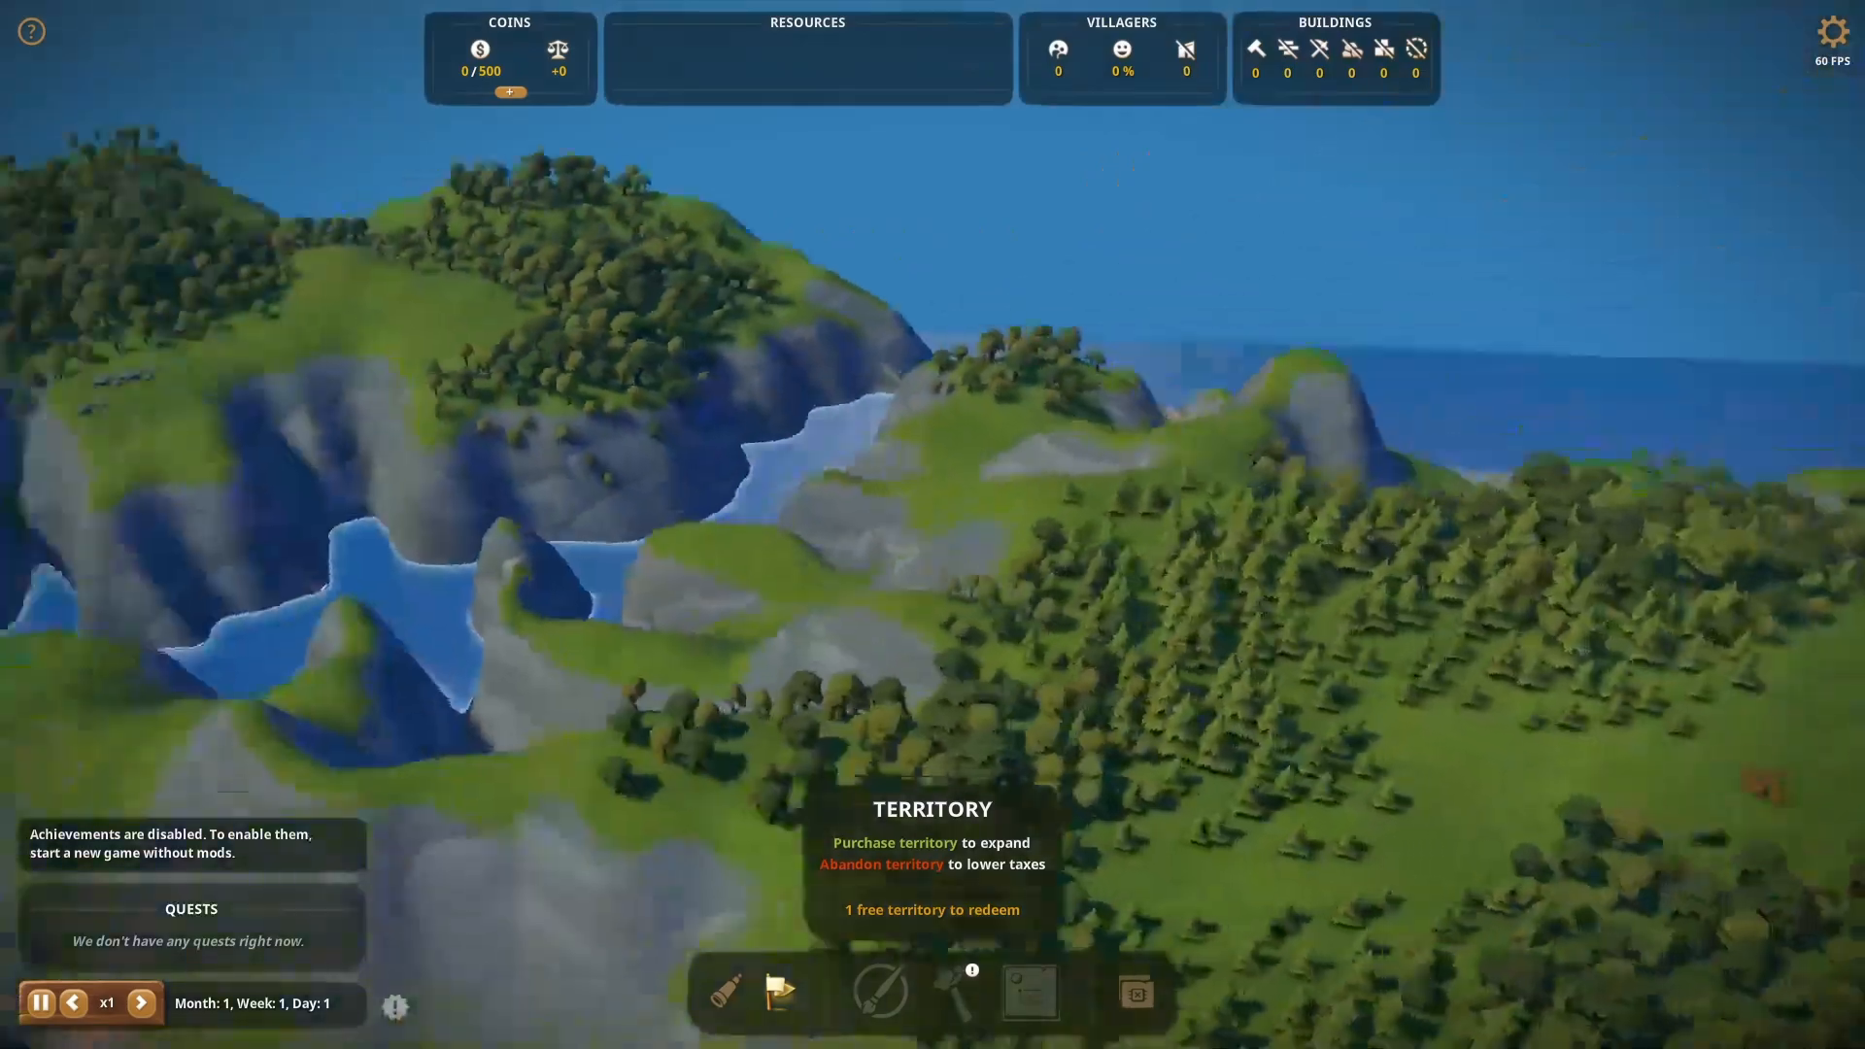
key("w")
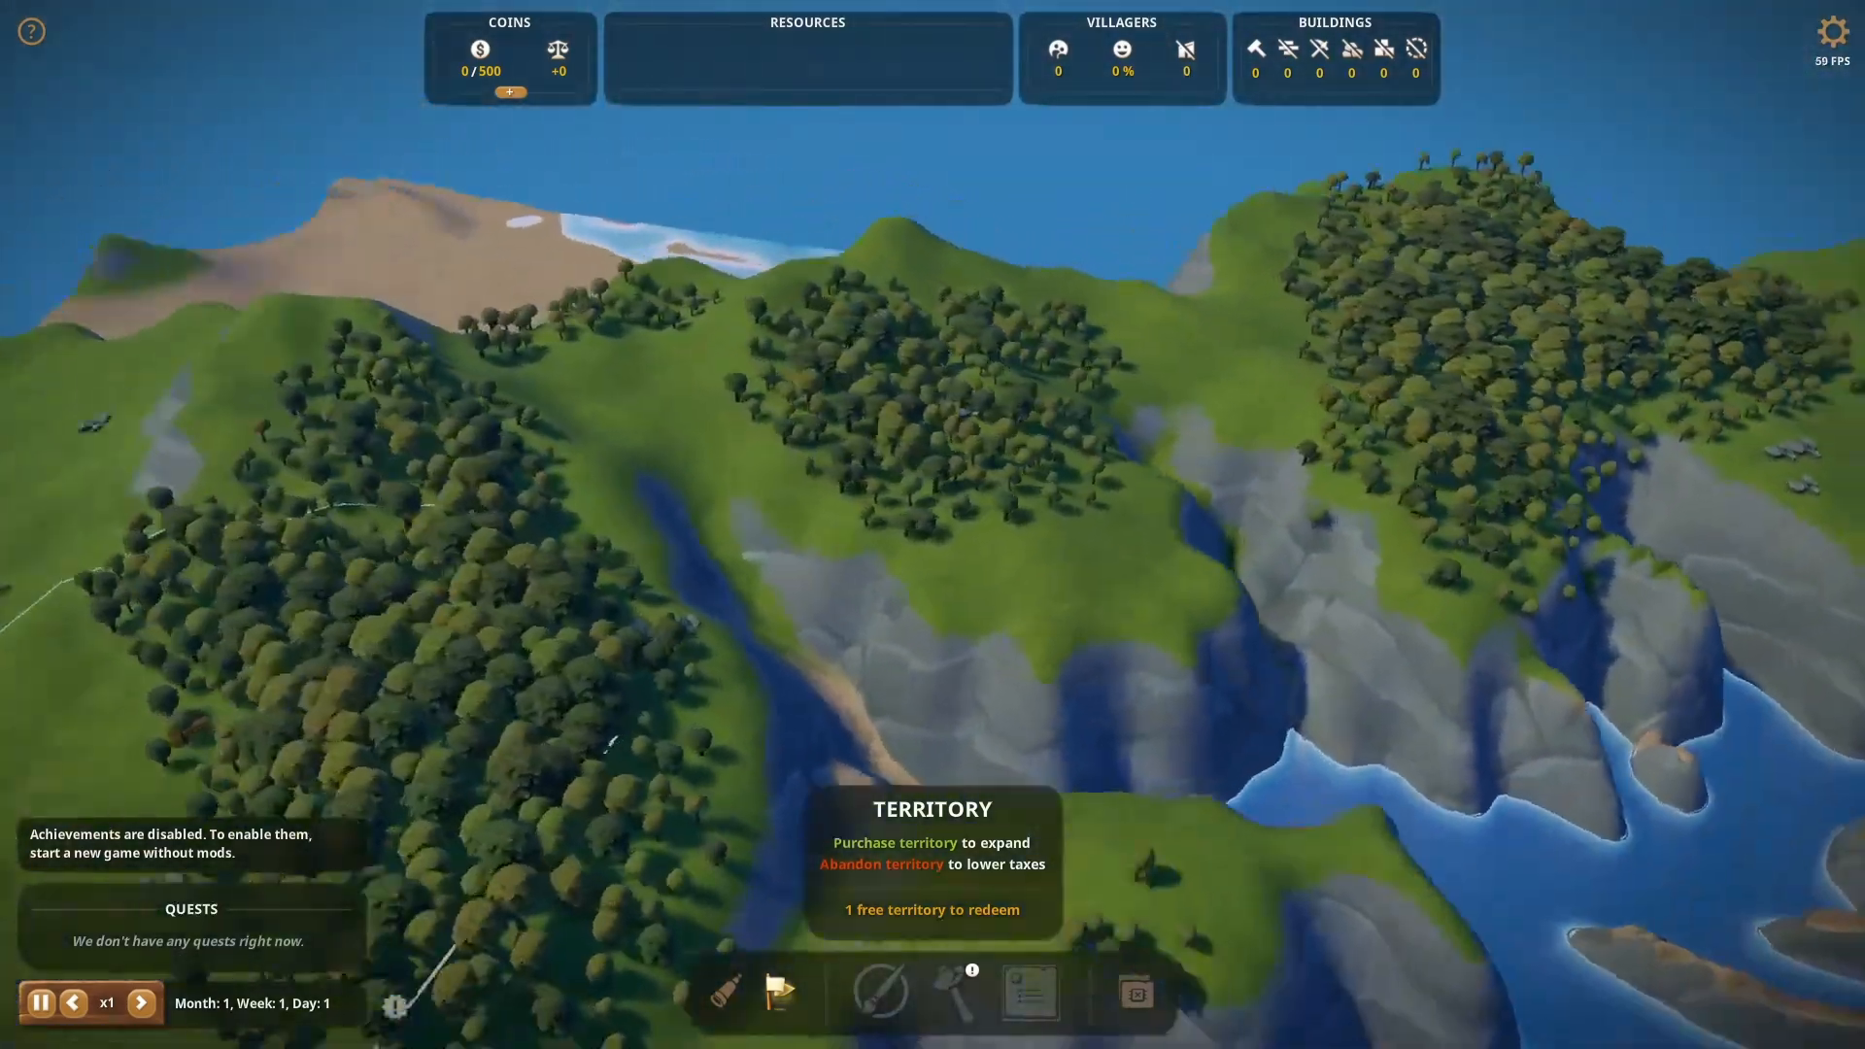
key("w")
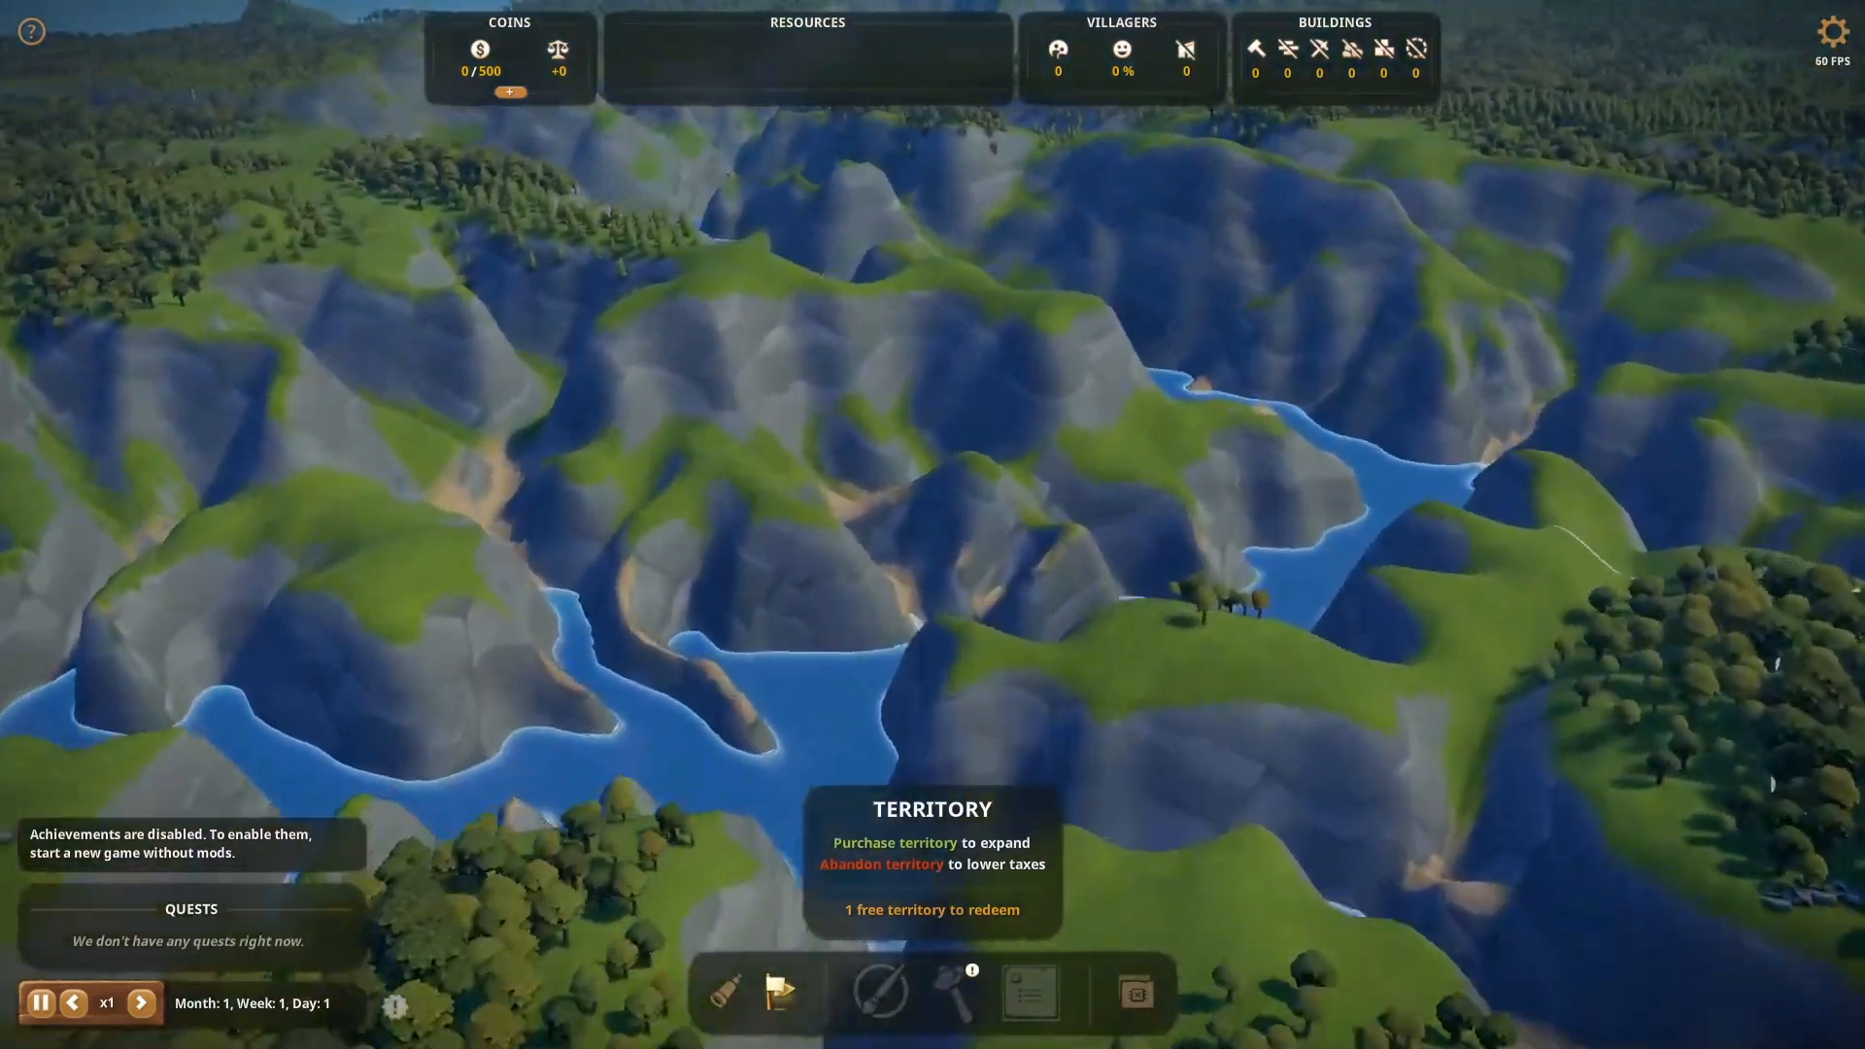
key("w")
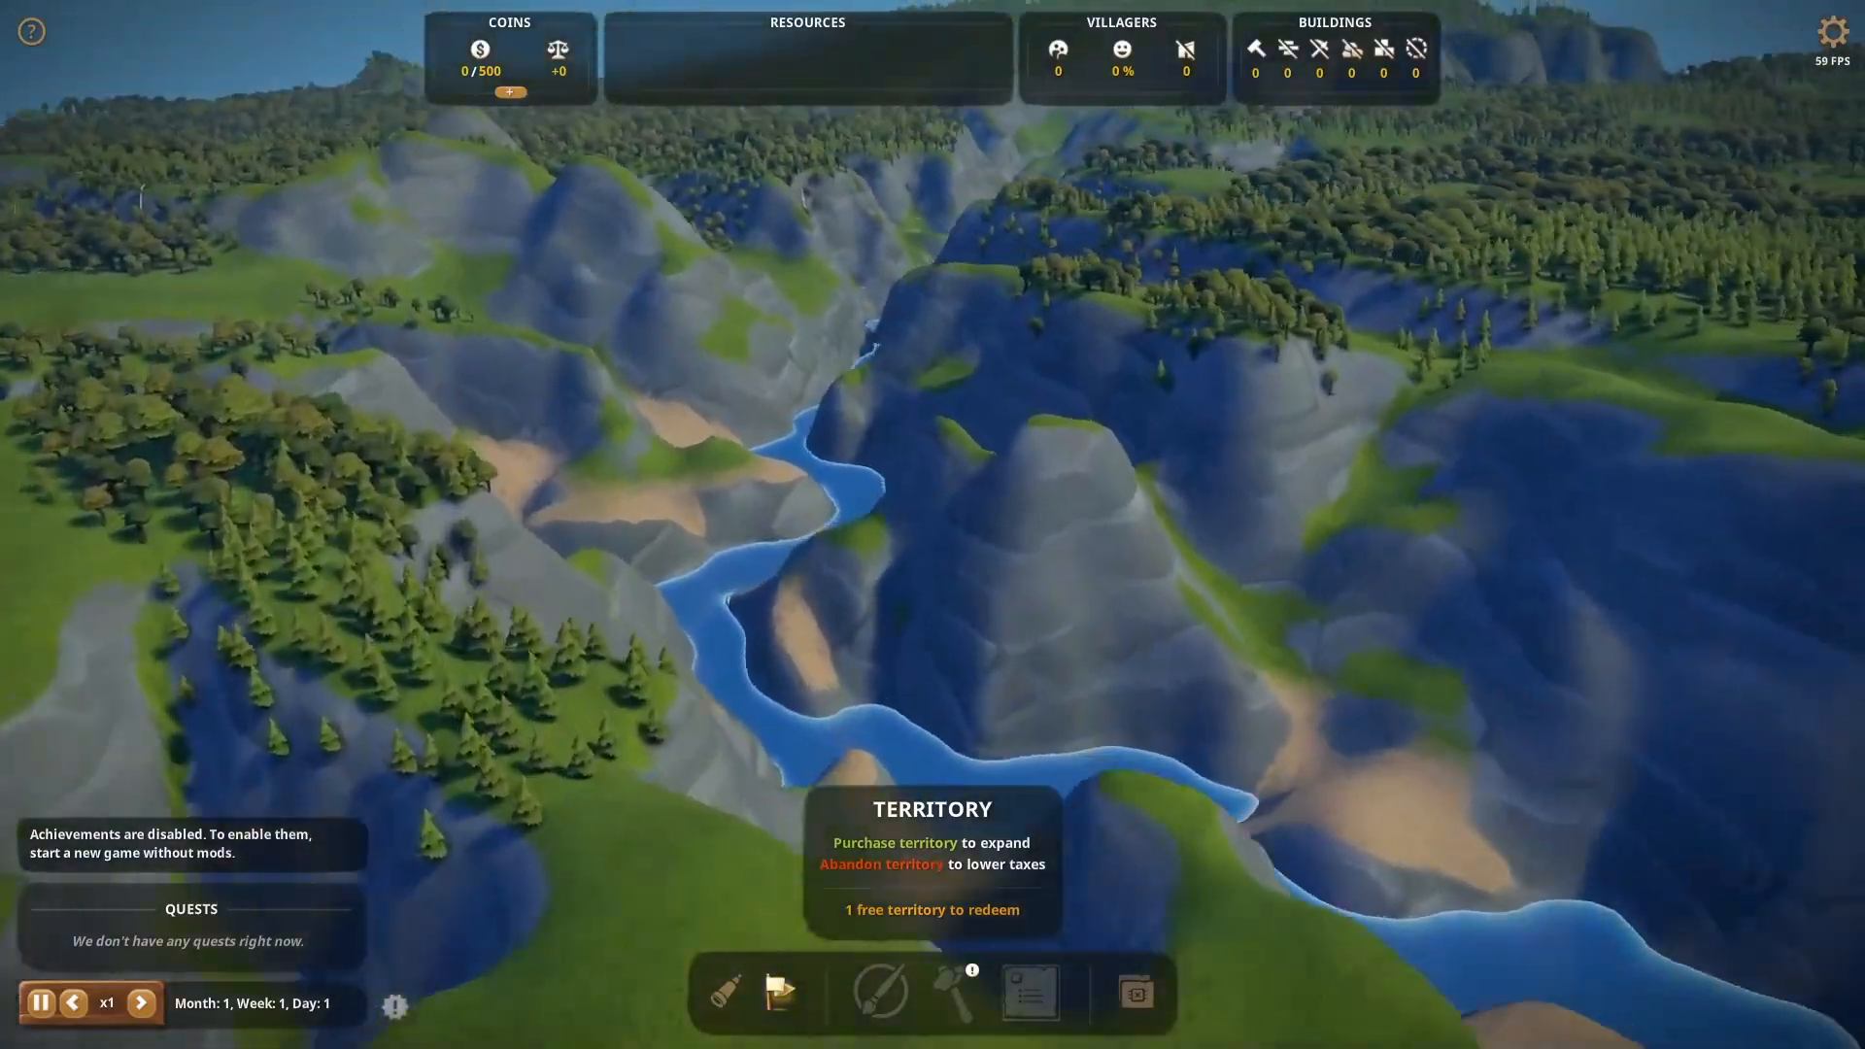
key("w")
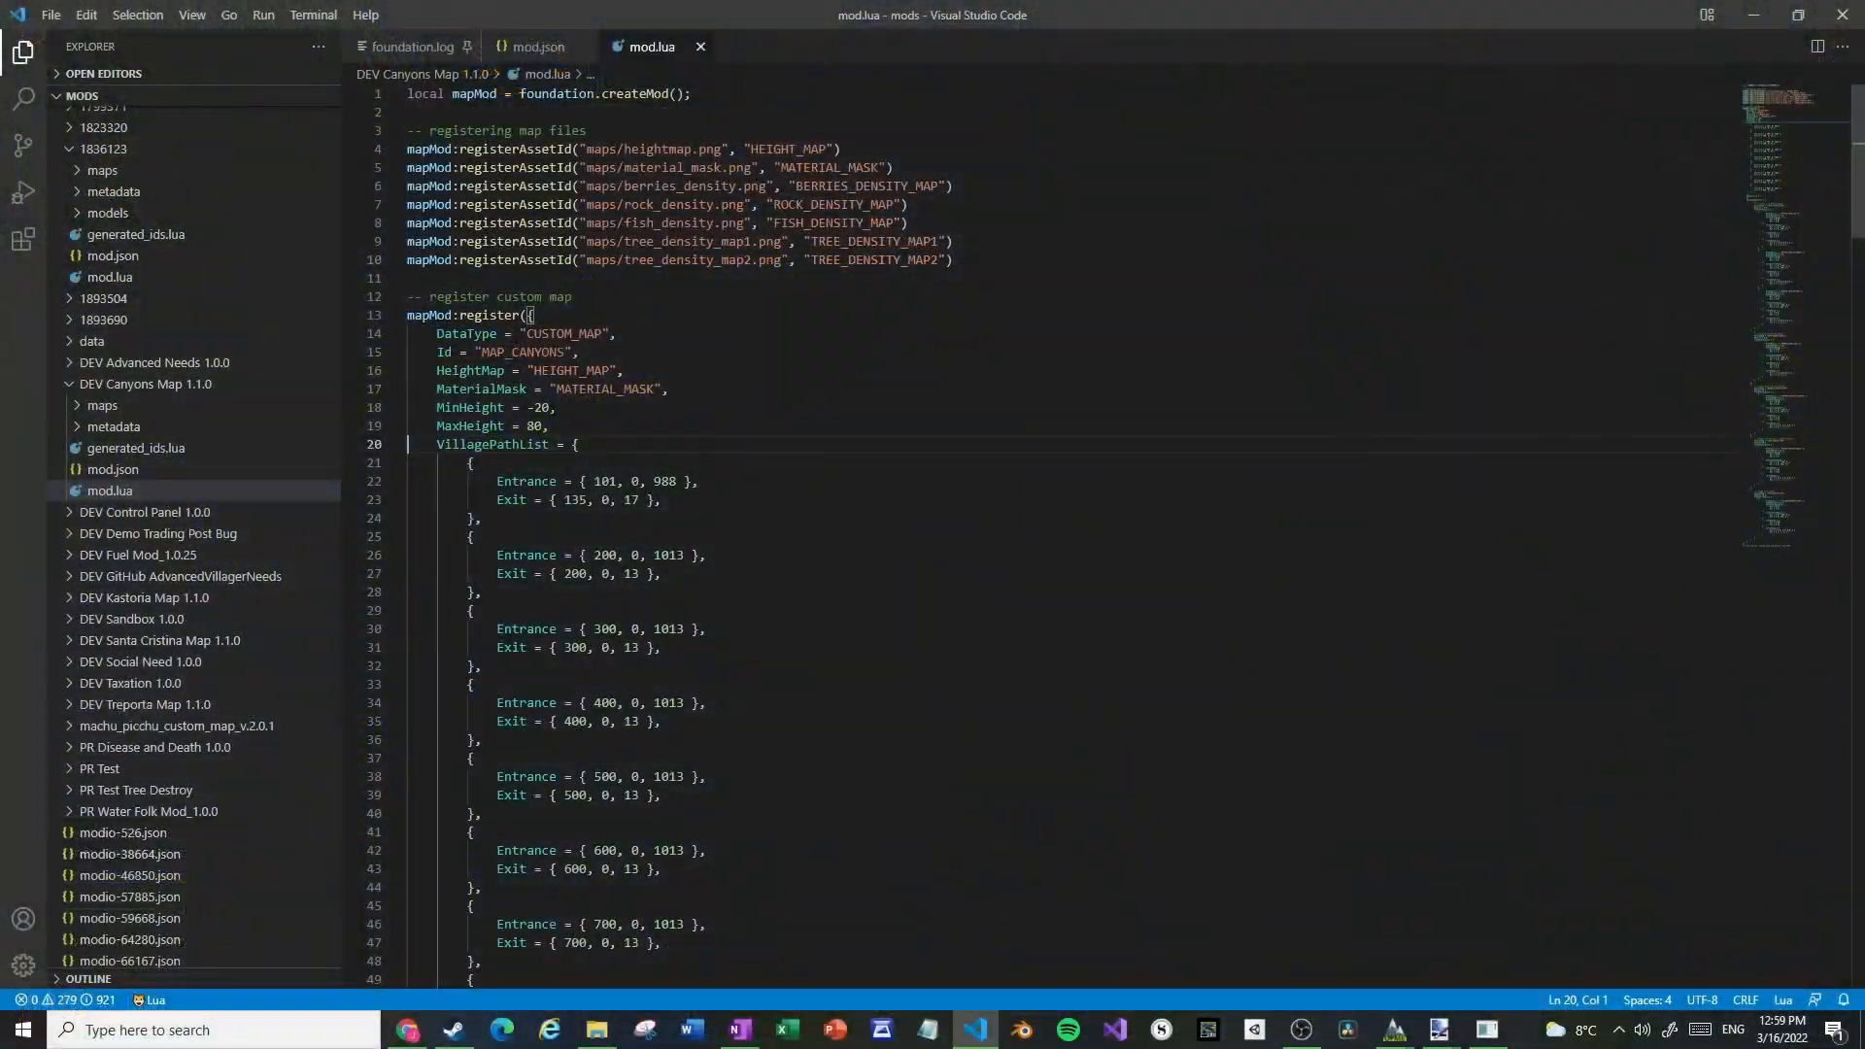
Select the MinHeight value in the Canyons map's mod.lua
left_click_drag(542, 408, 535, 408)
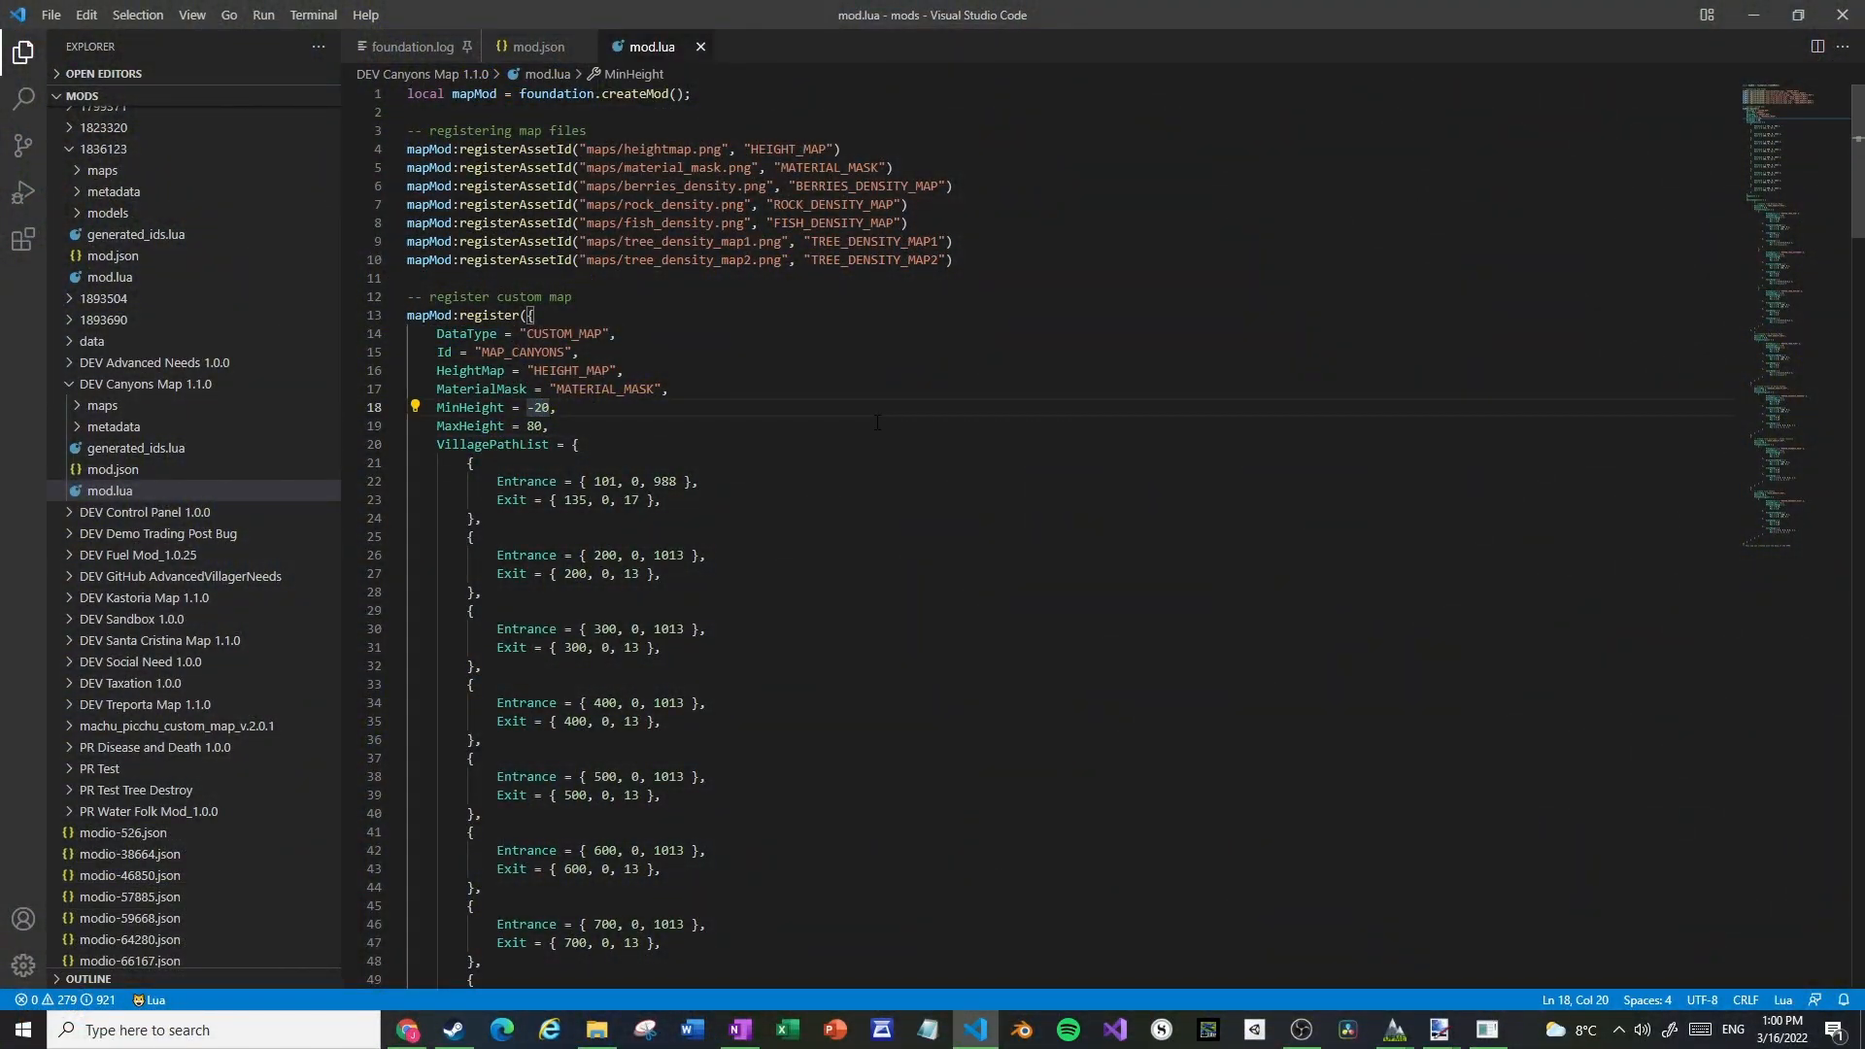
key("shift+Left")
key("shift+Left")
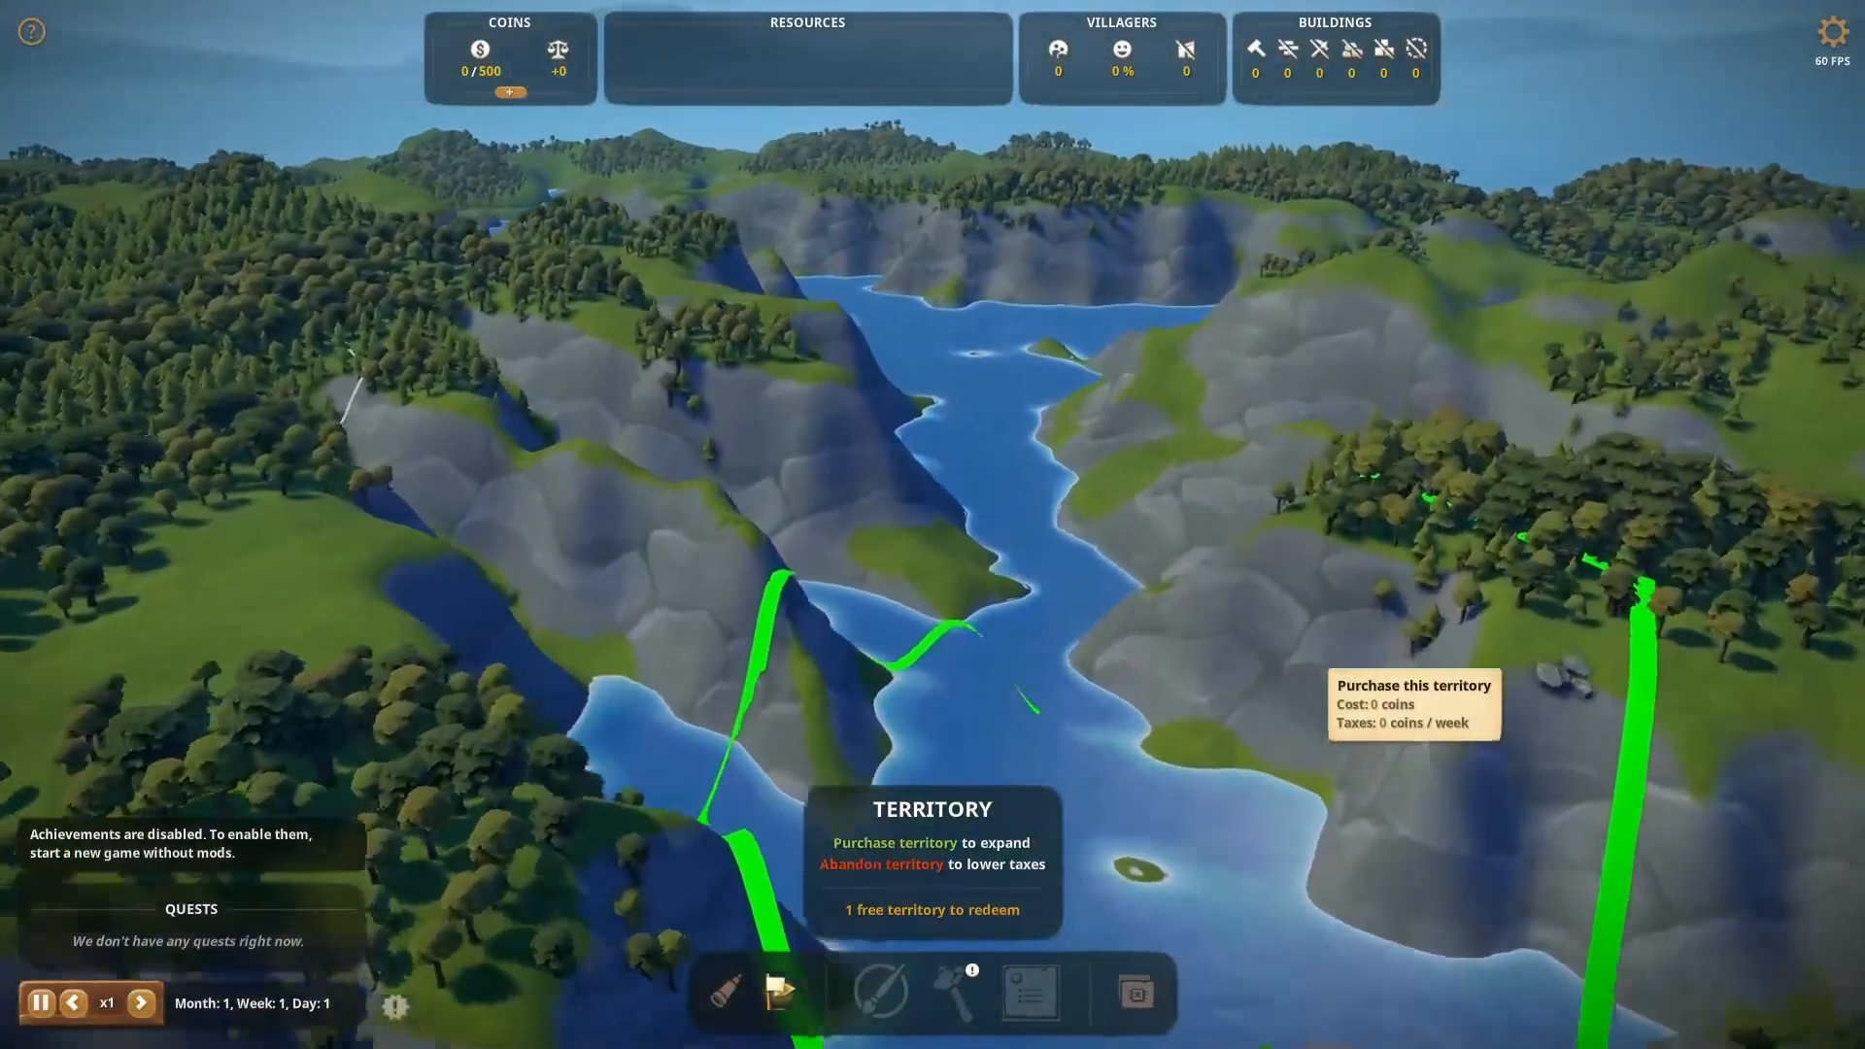
Examine the water coverage in the main canyon and along the map's outer edge in the game
key("w")
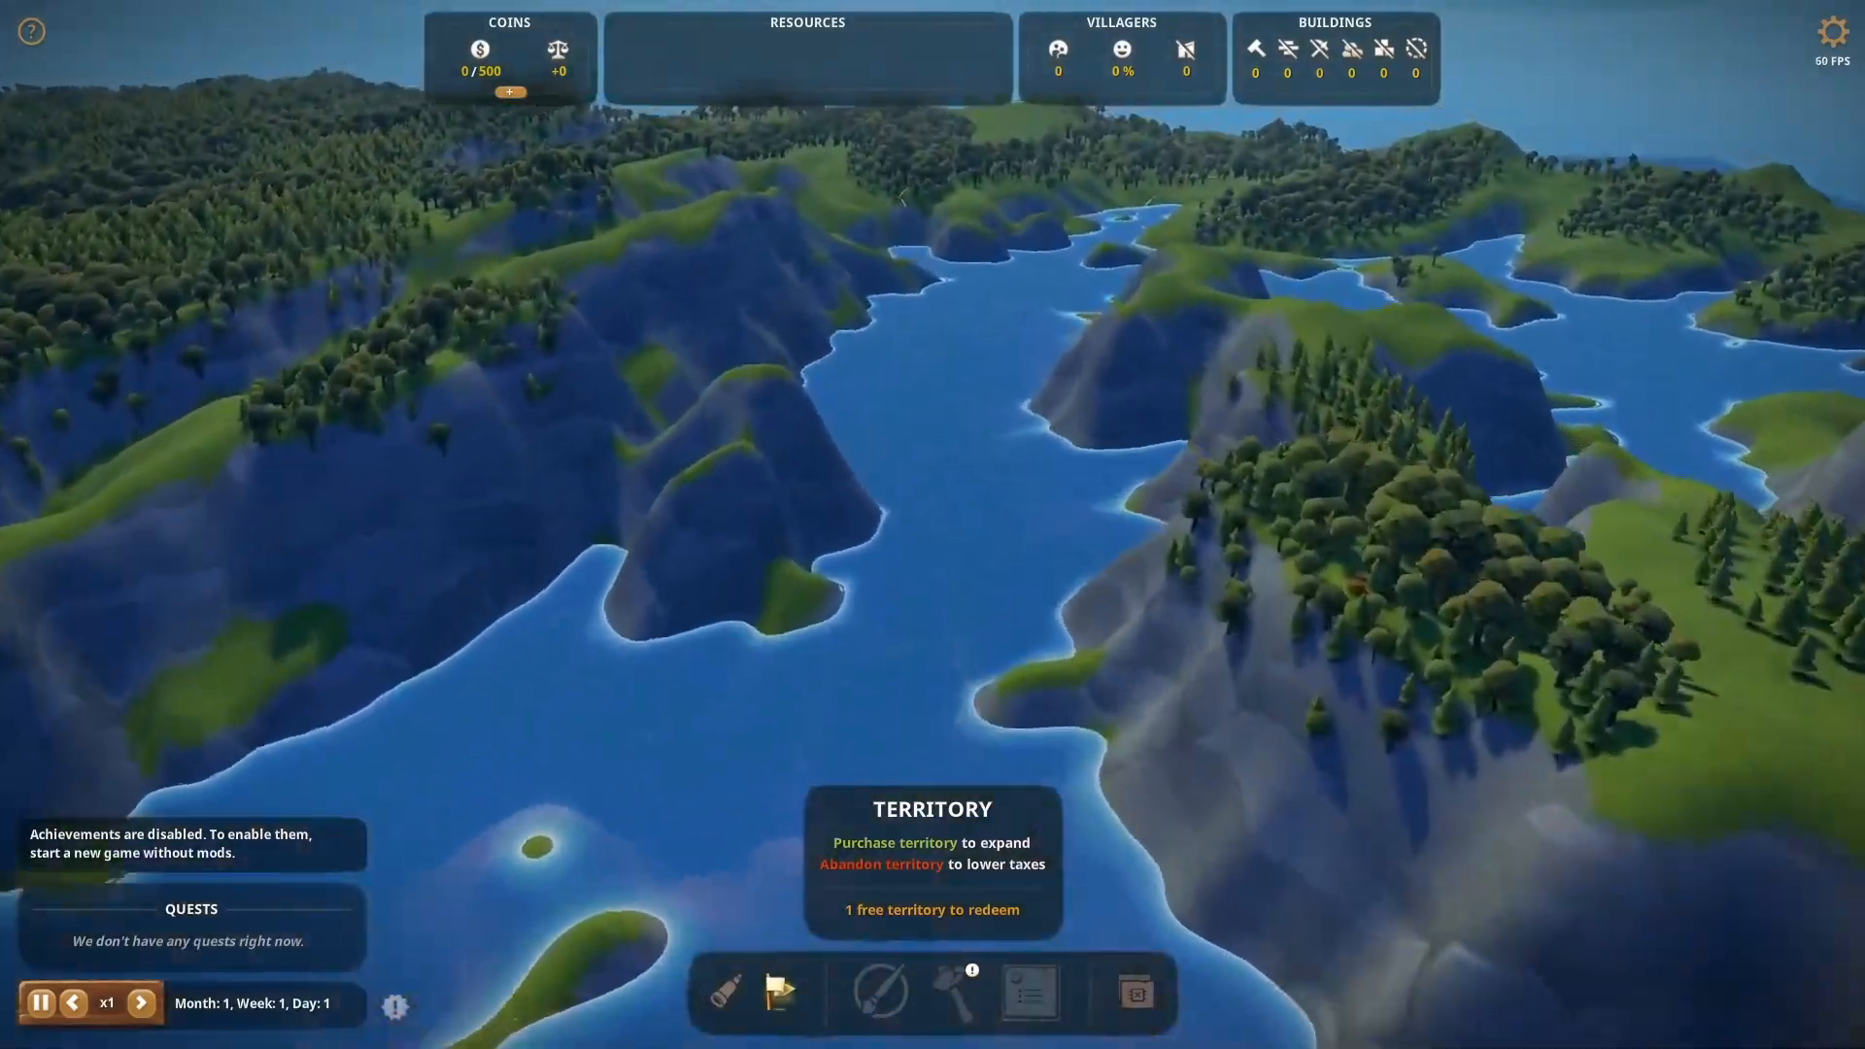
key("w")
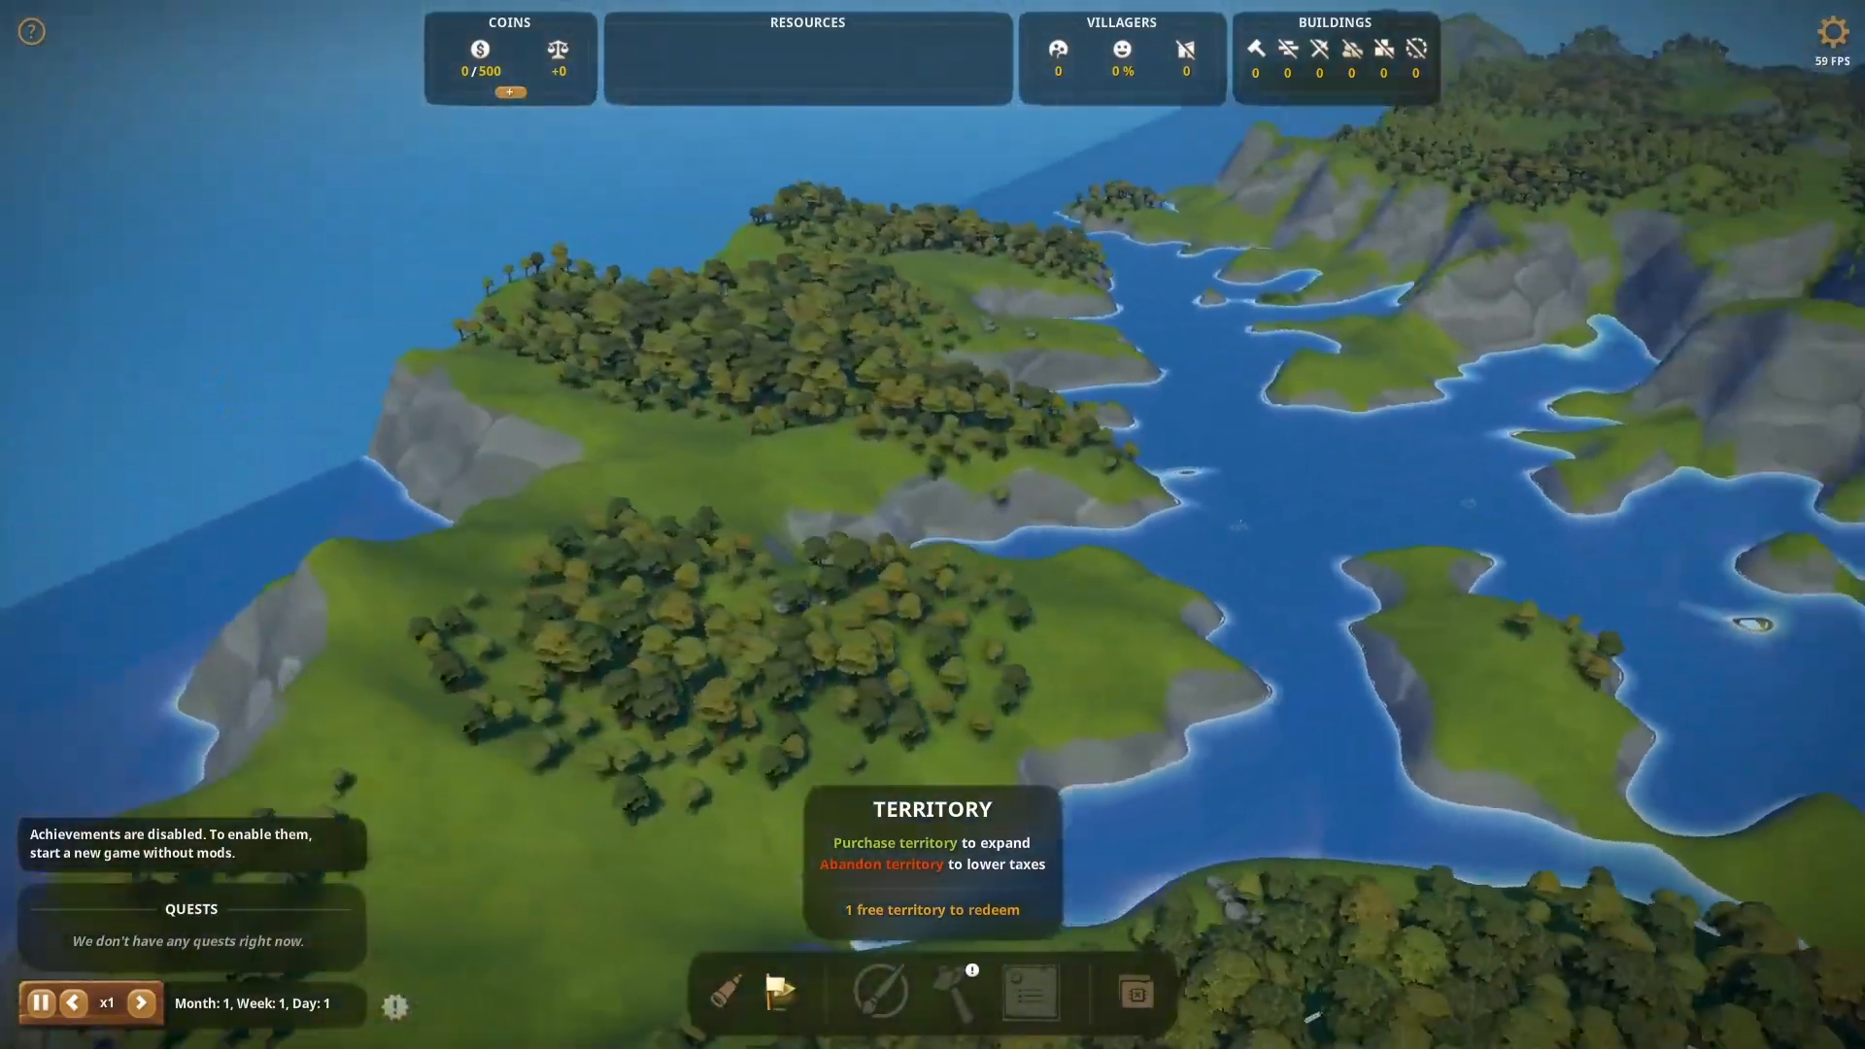
left_click_drag(980, 495, 1102, 447)
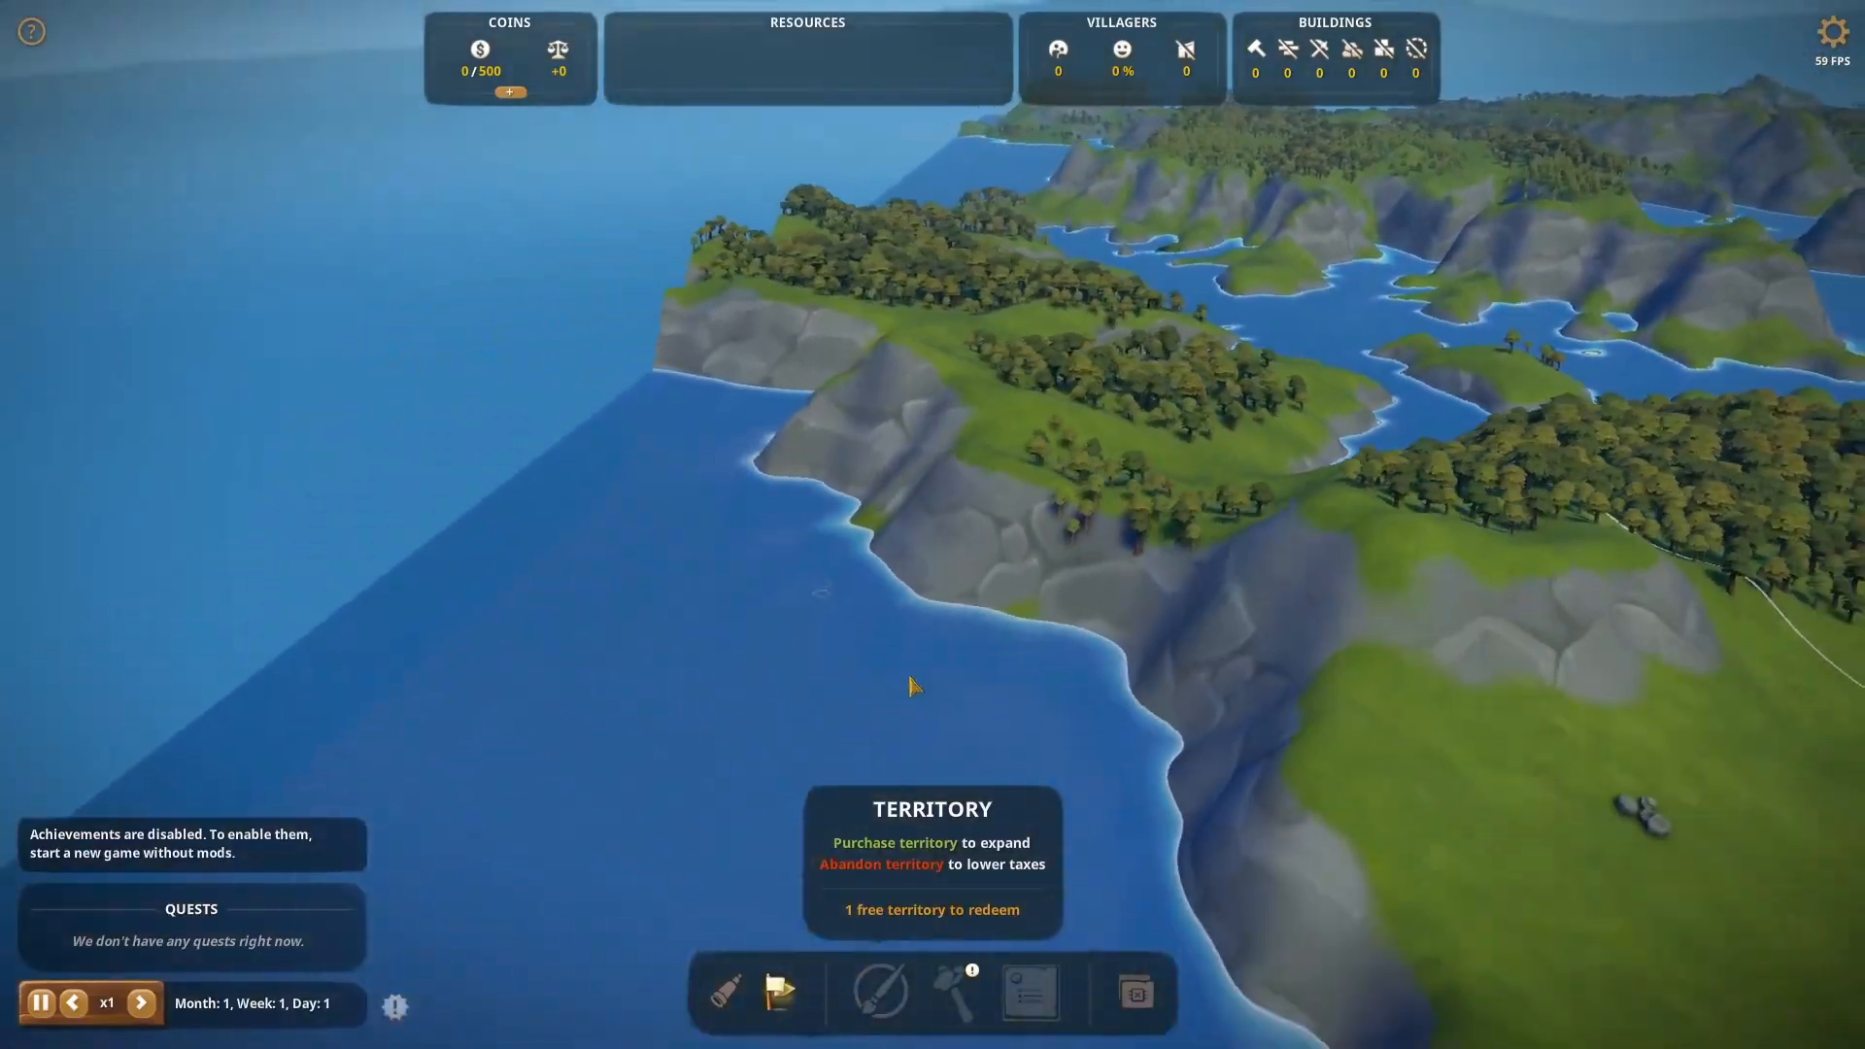
left_click_drag(913, 687, 940, 700)
scroll(1082, 719, "up", 5)
left_click_drag(1082, 720, 1365, 743)
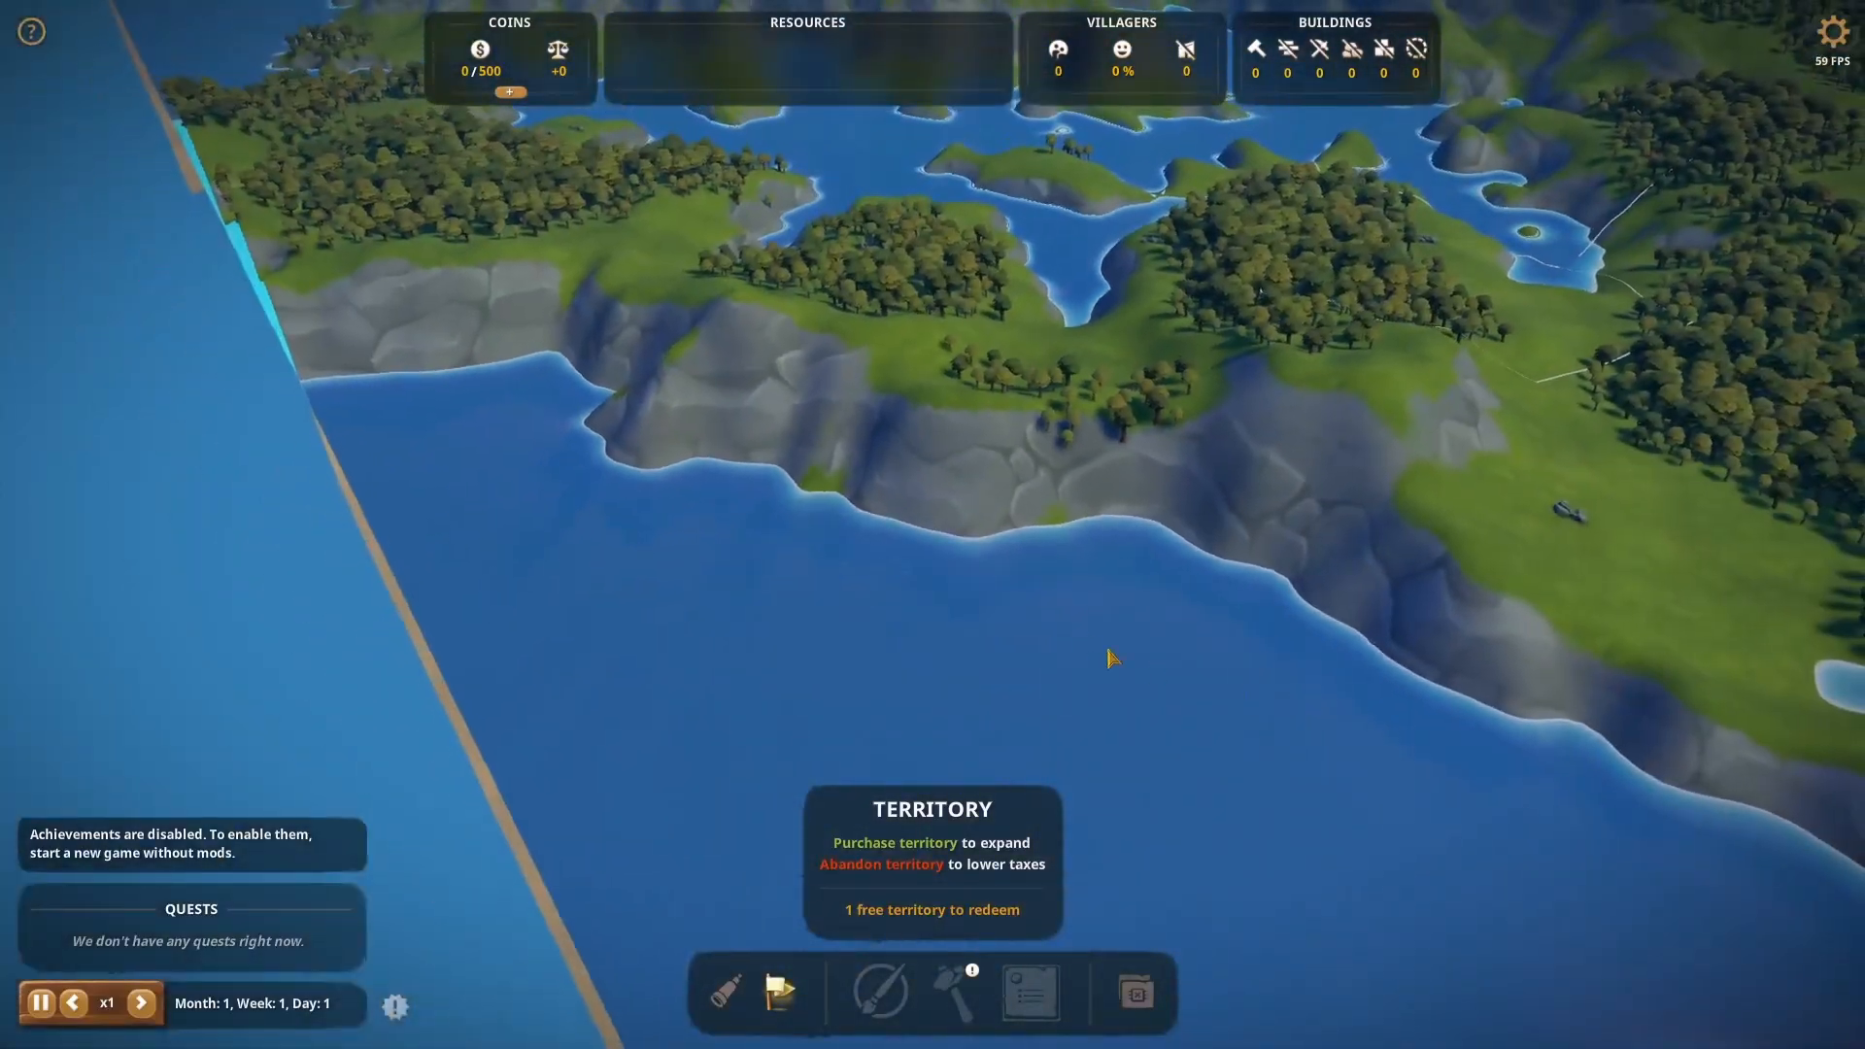
key("w")
key("w")
key("a")
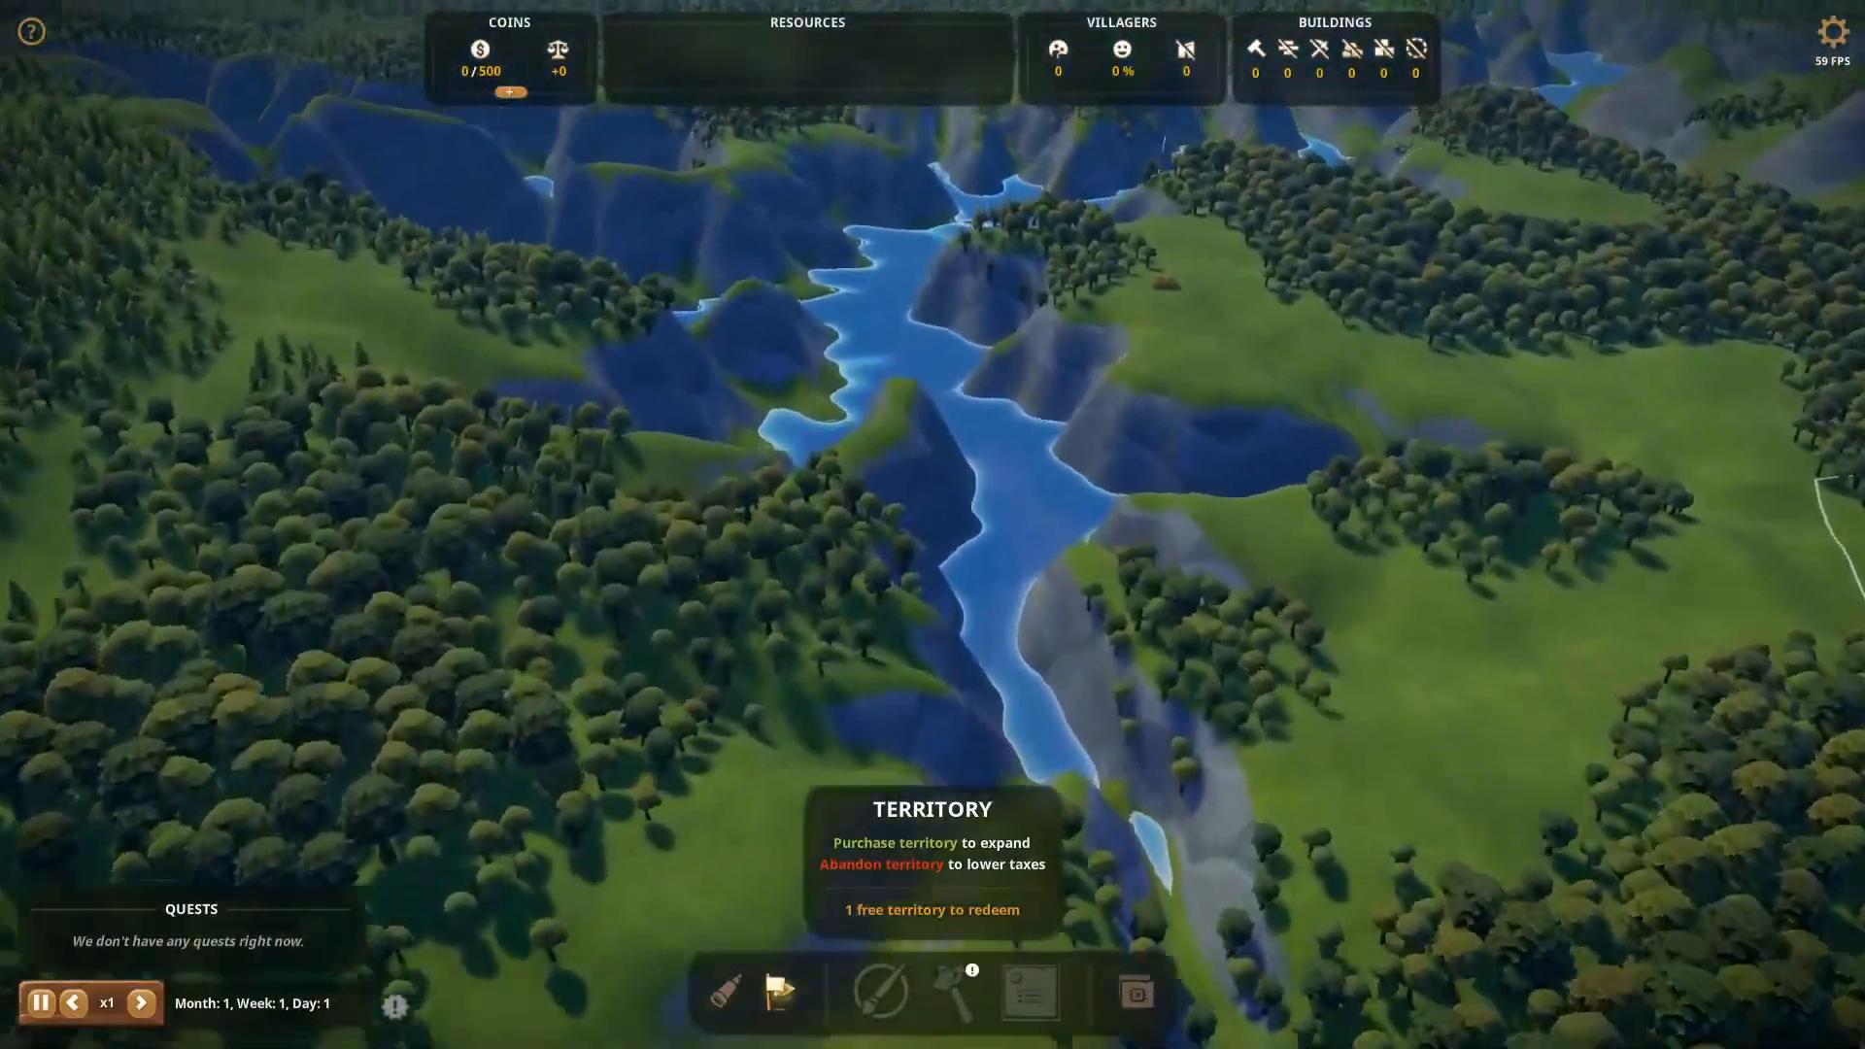
Inspect the river branches, the coastline and the underwater terrain at the map's border
key("w")
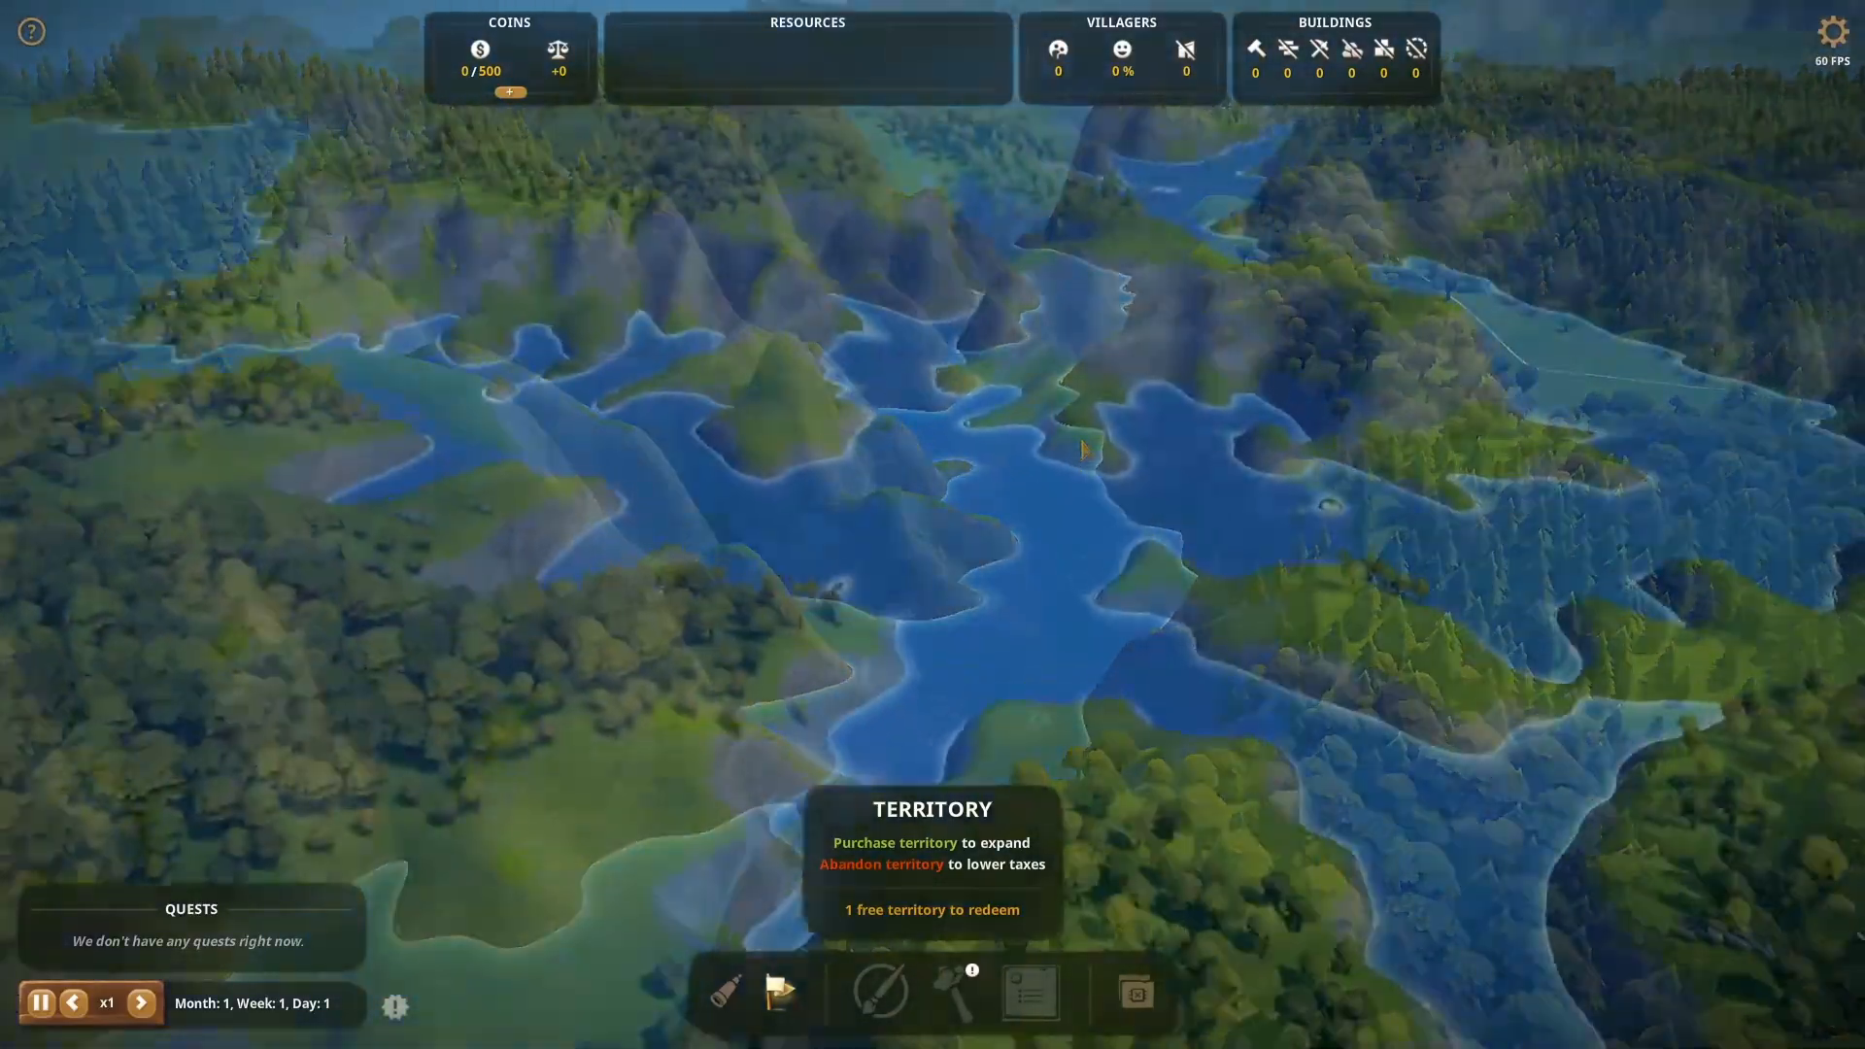
key("w")
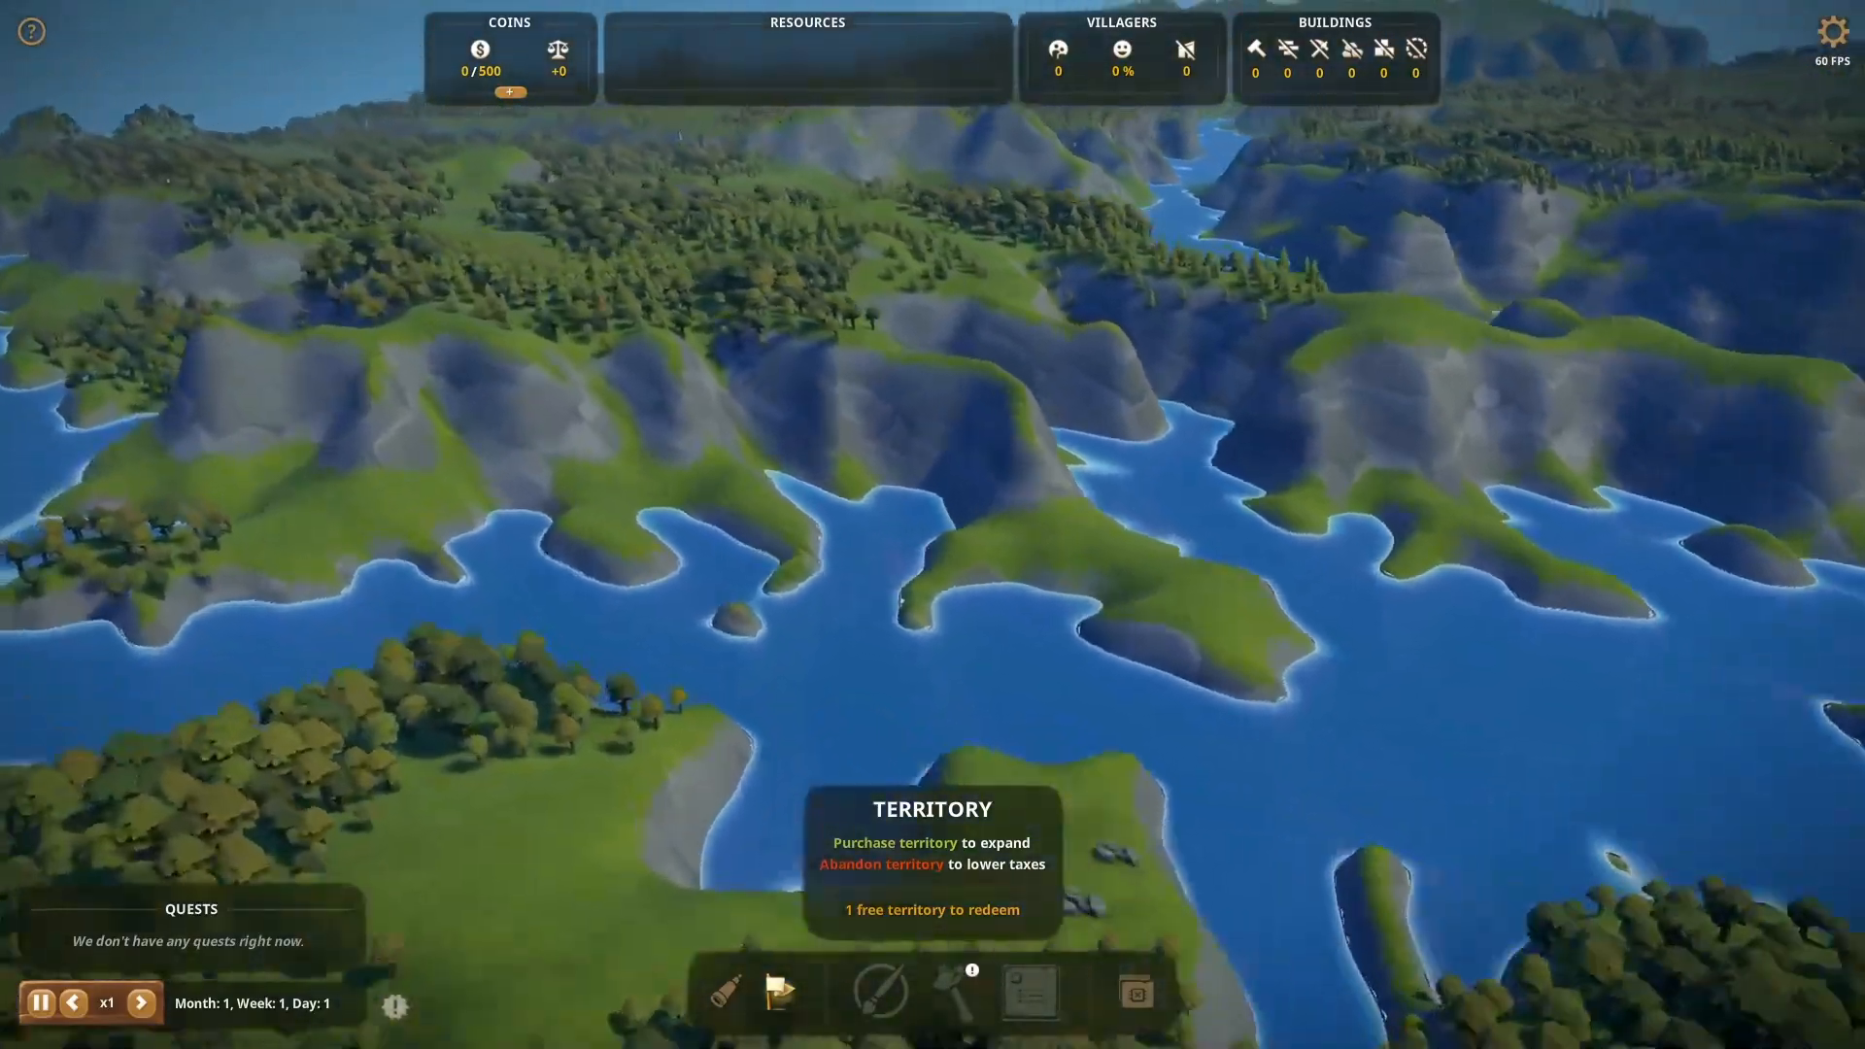
key("w")
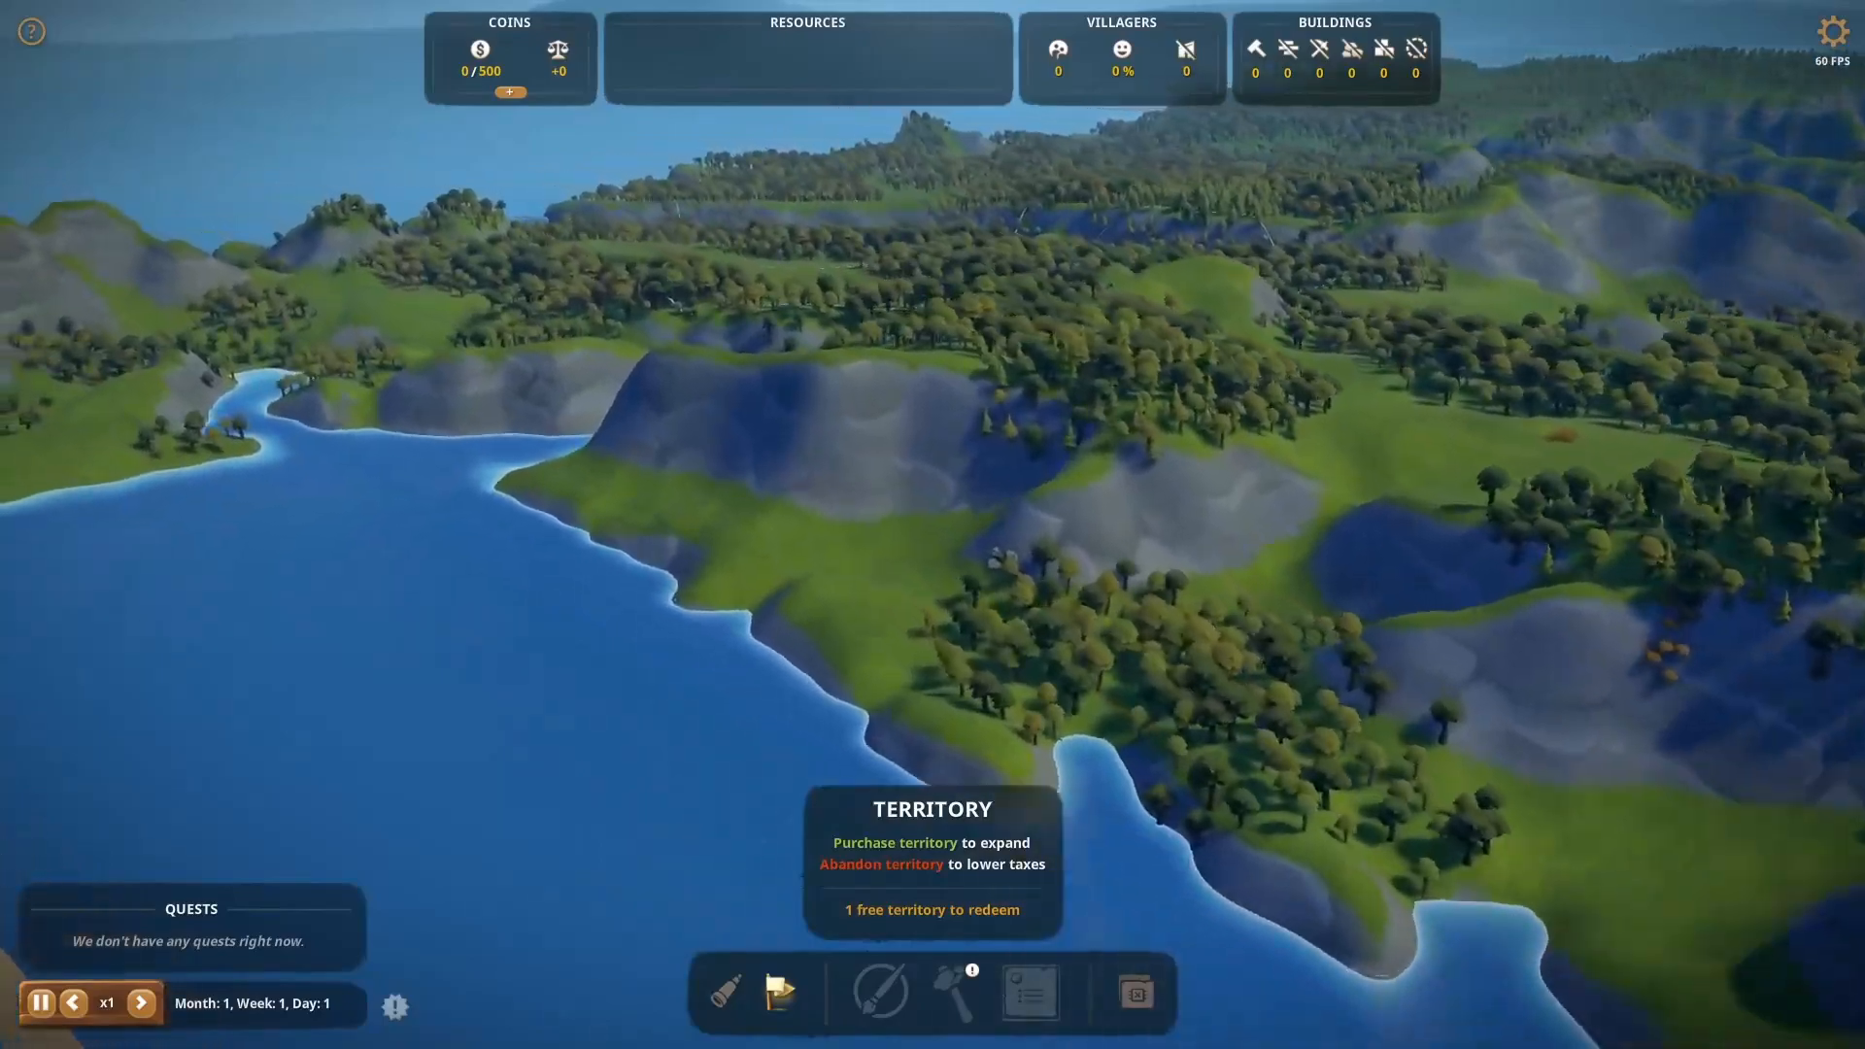
scroll(968, 566, "down", 5)
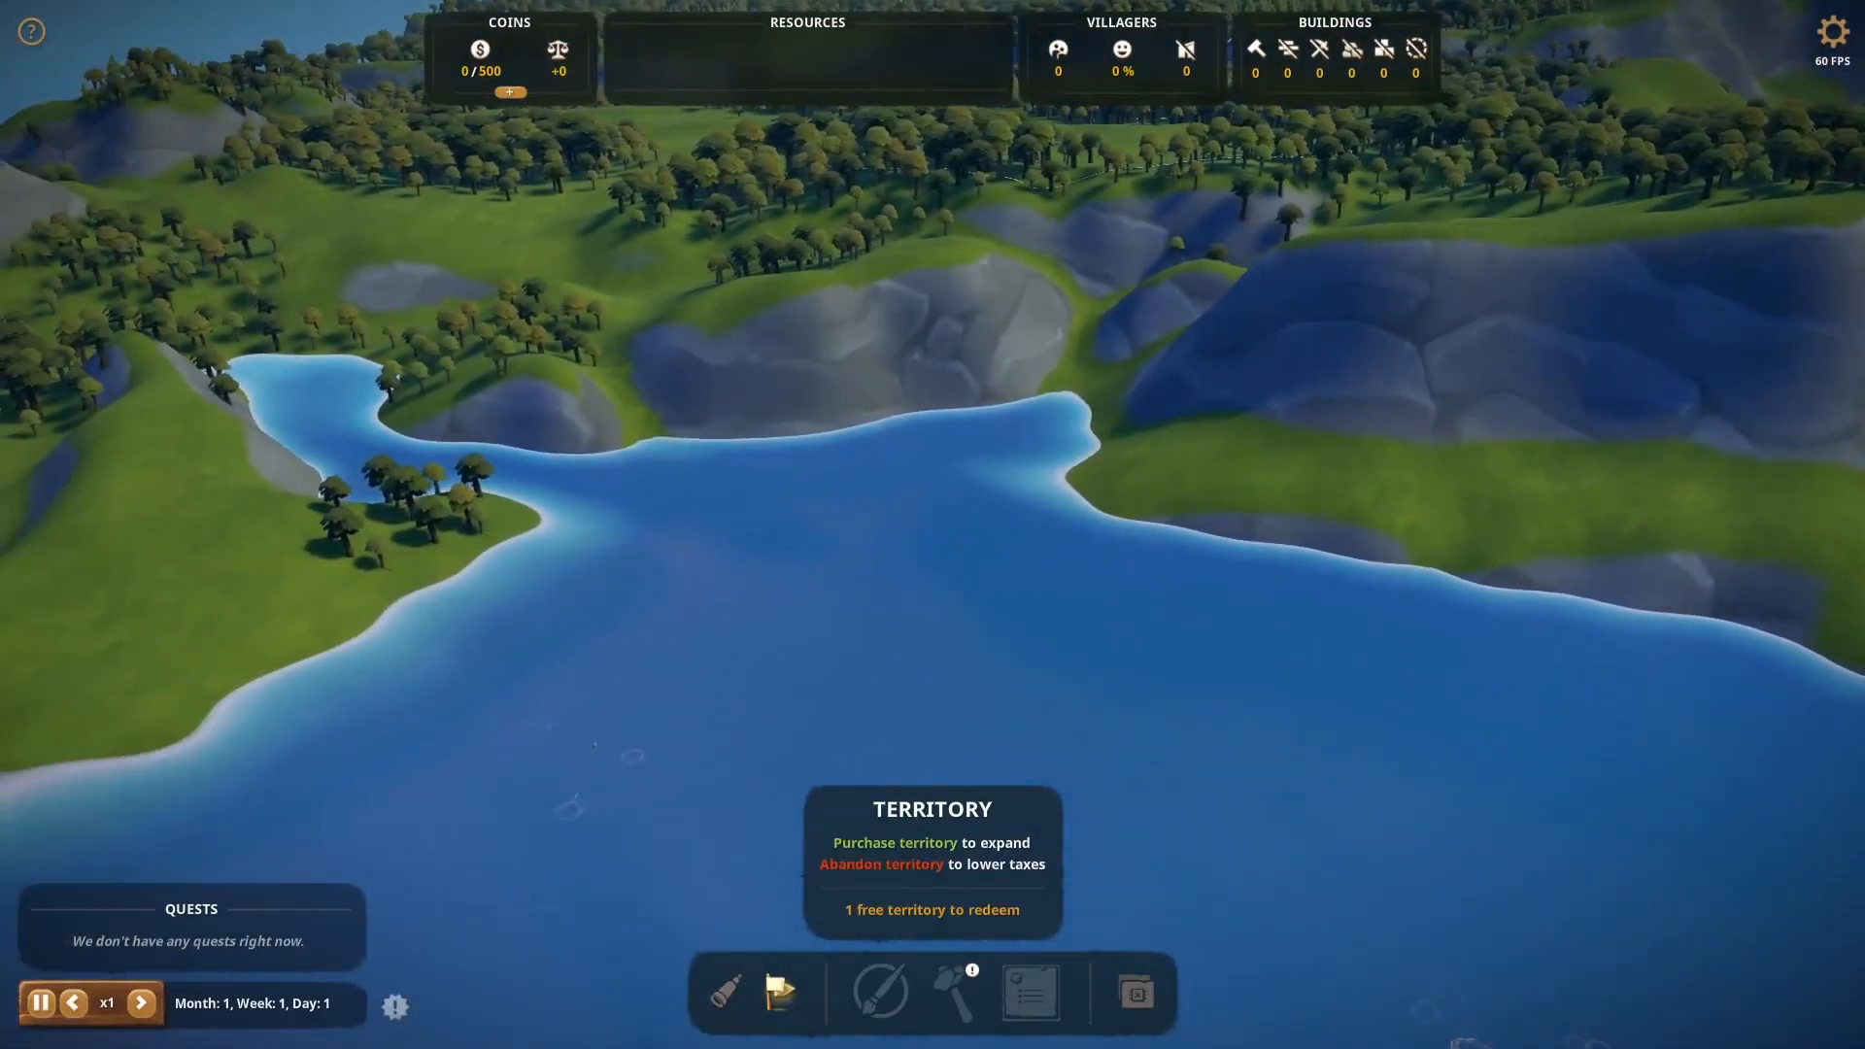
scroll(831, 505, "up", 5)
key("e")
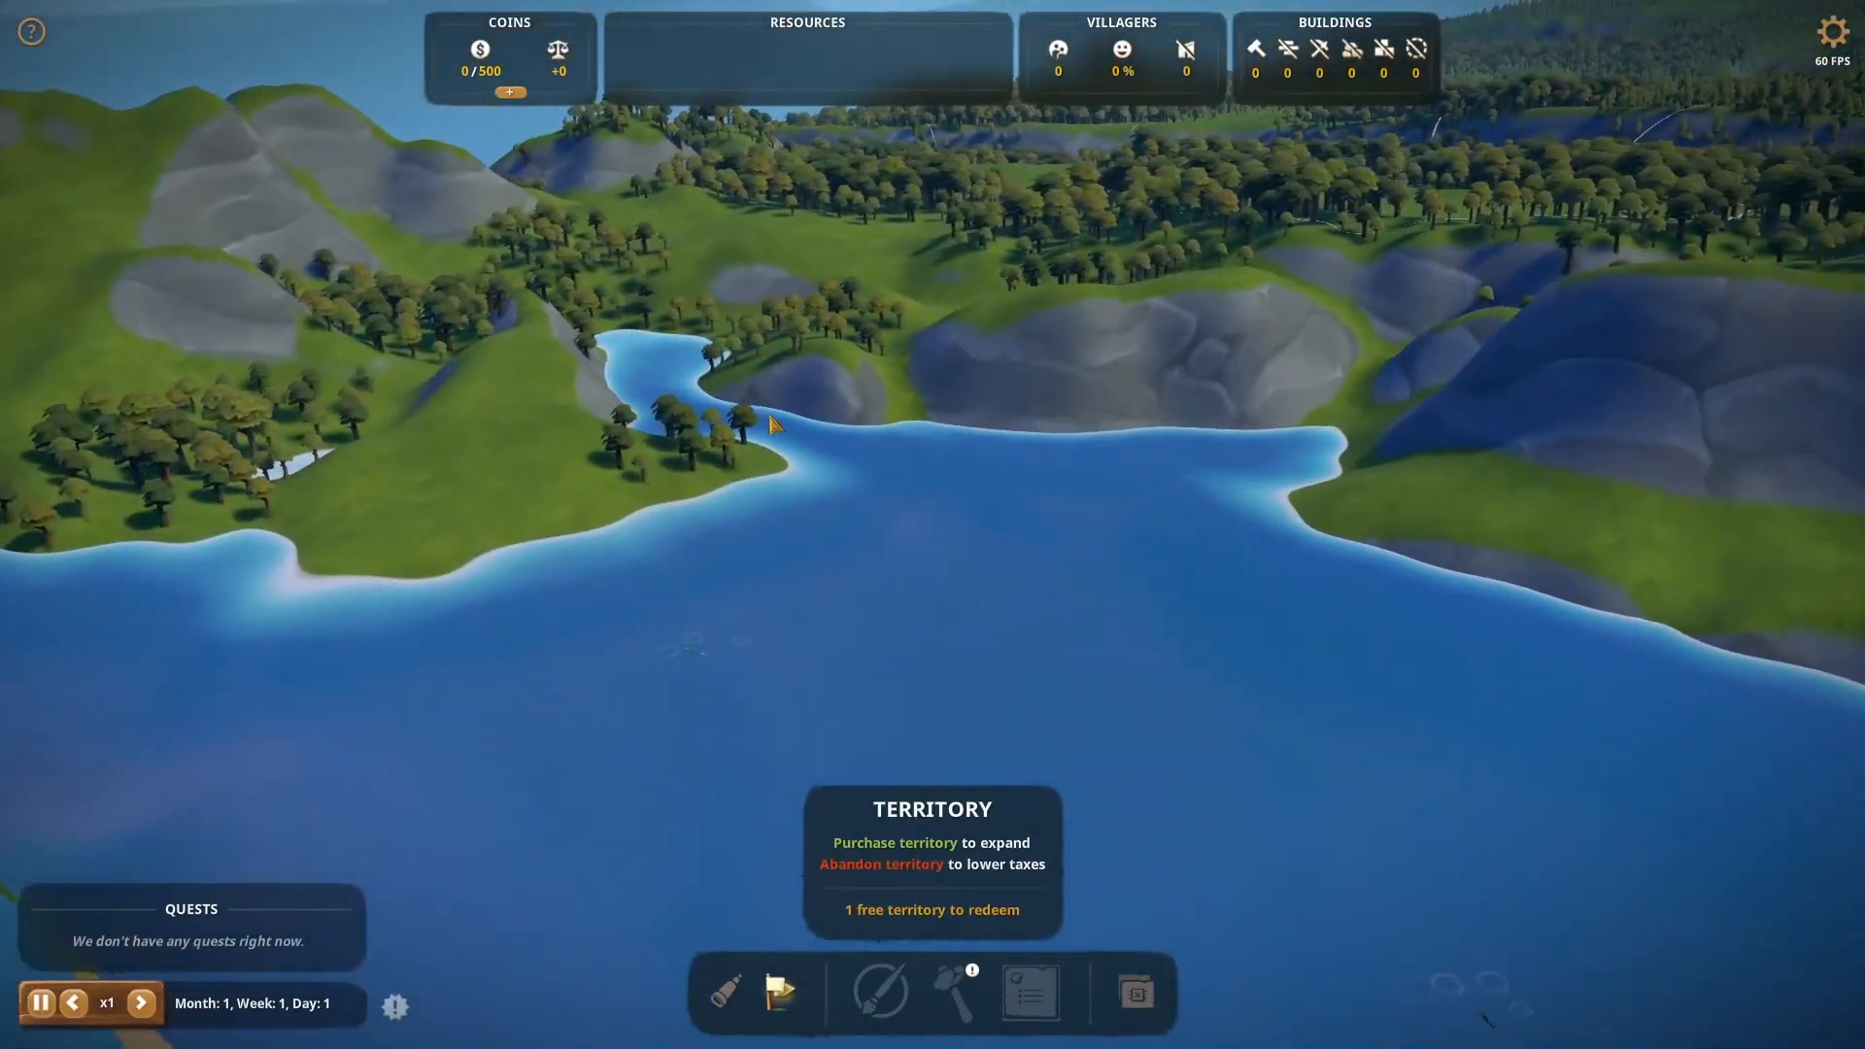
key("s")
key("d")
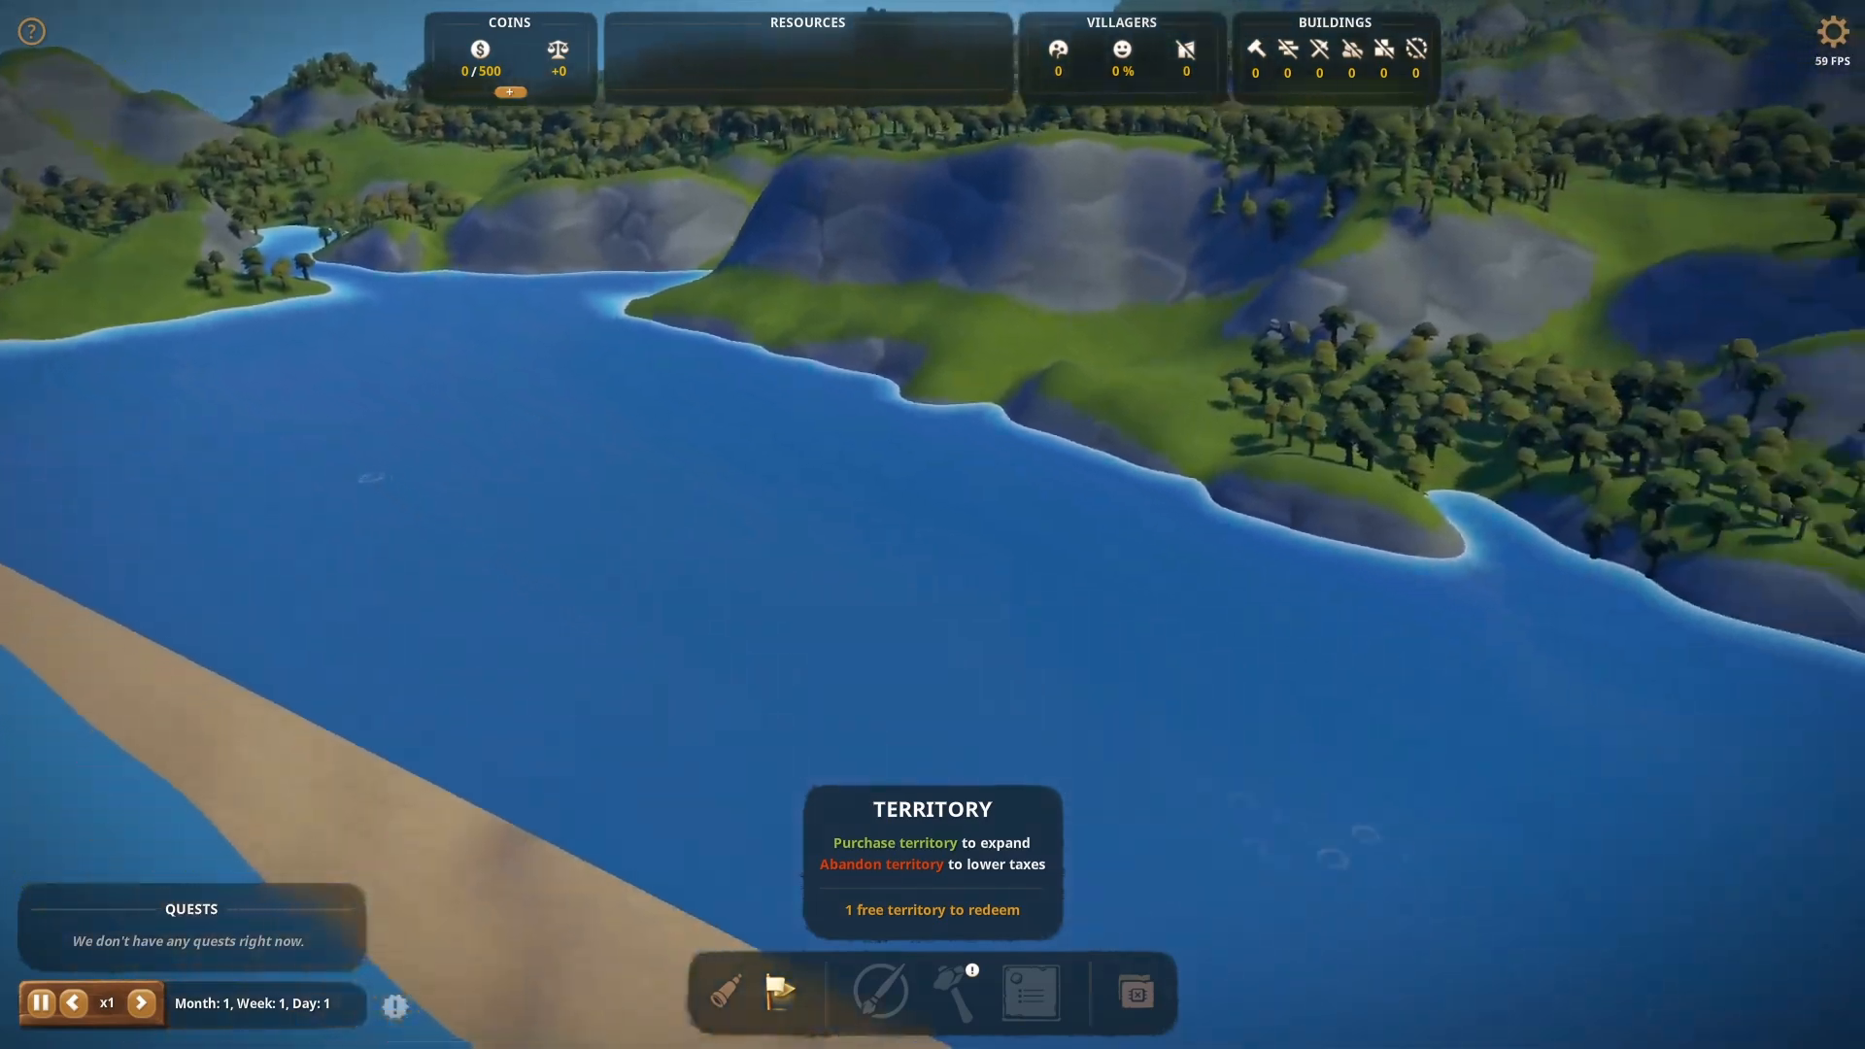
key("f")
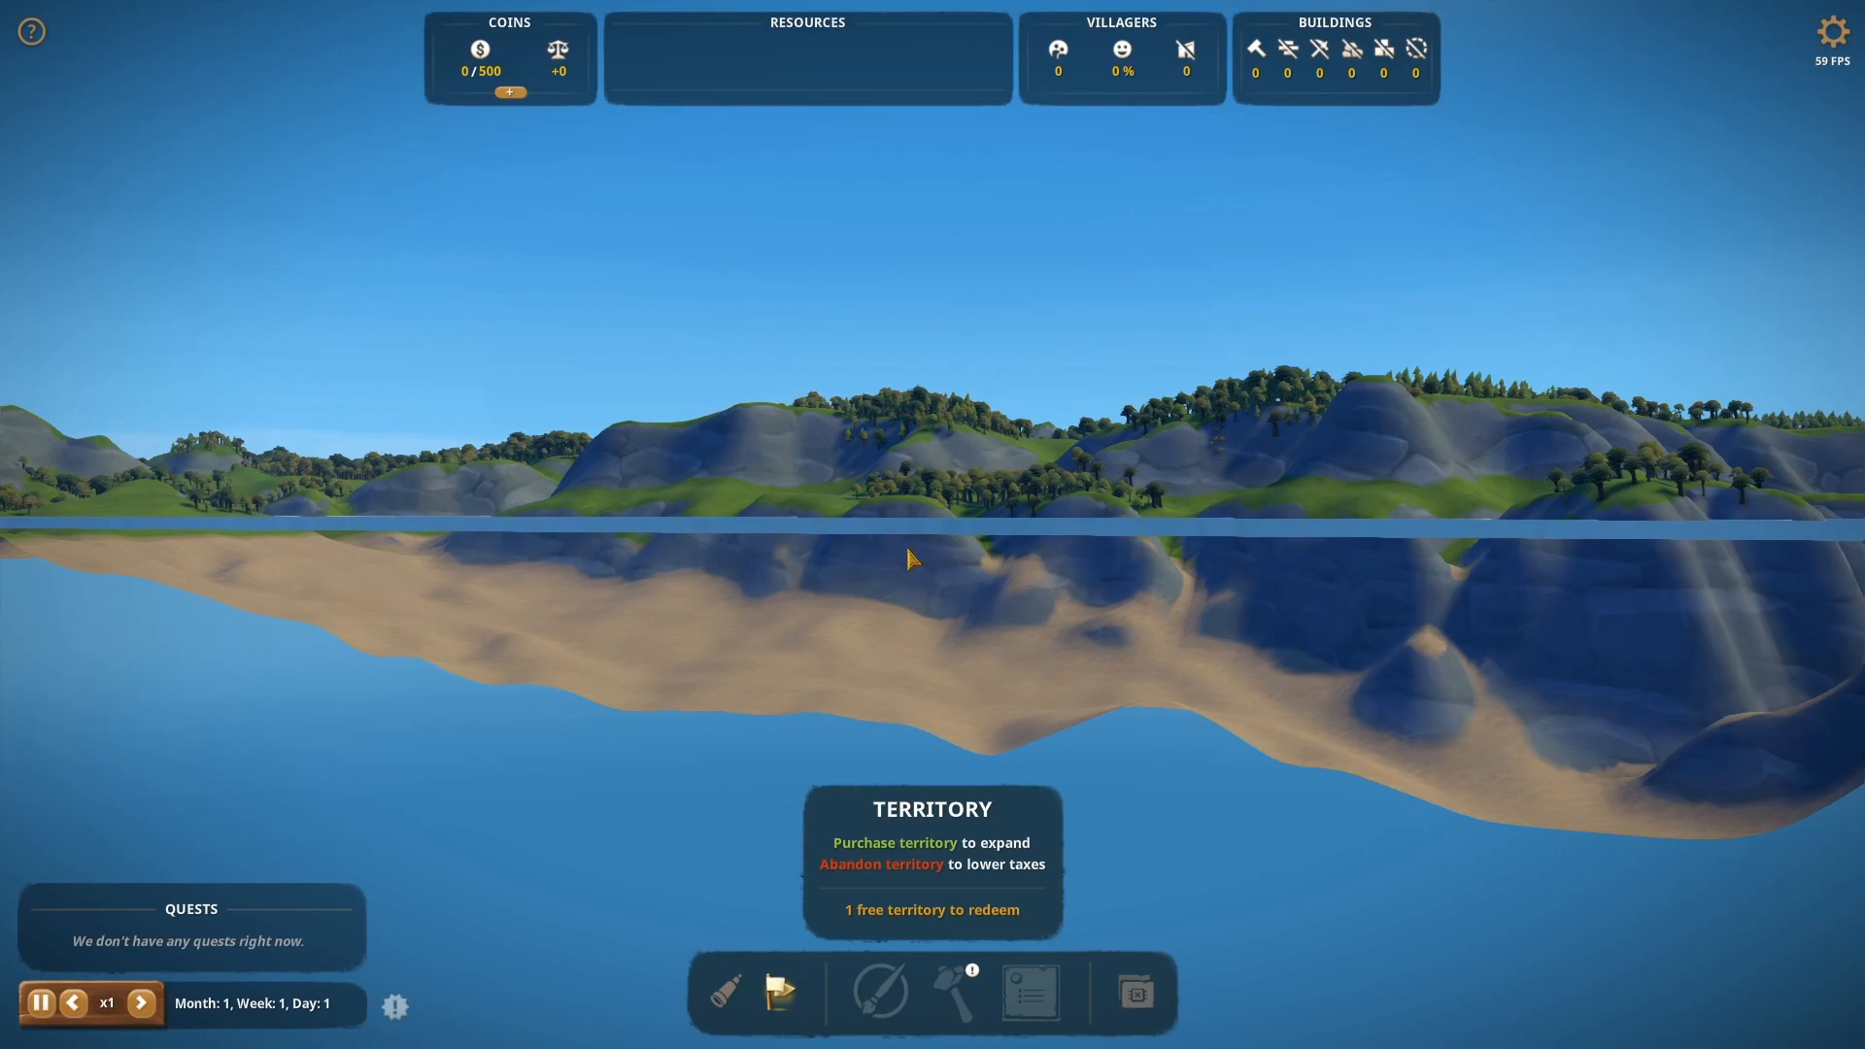
key("r")
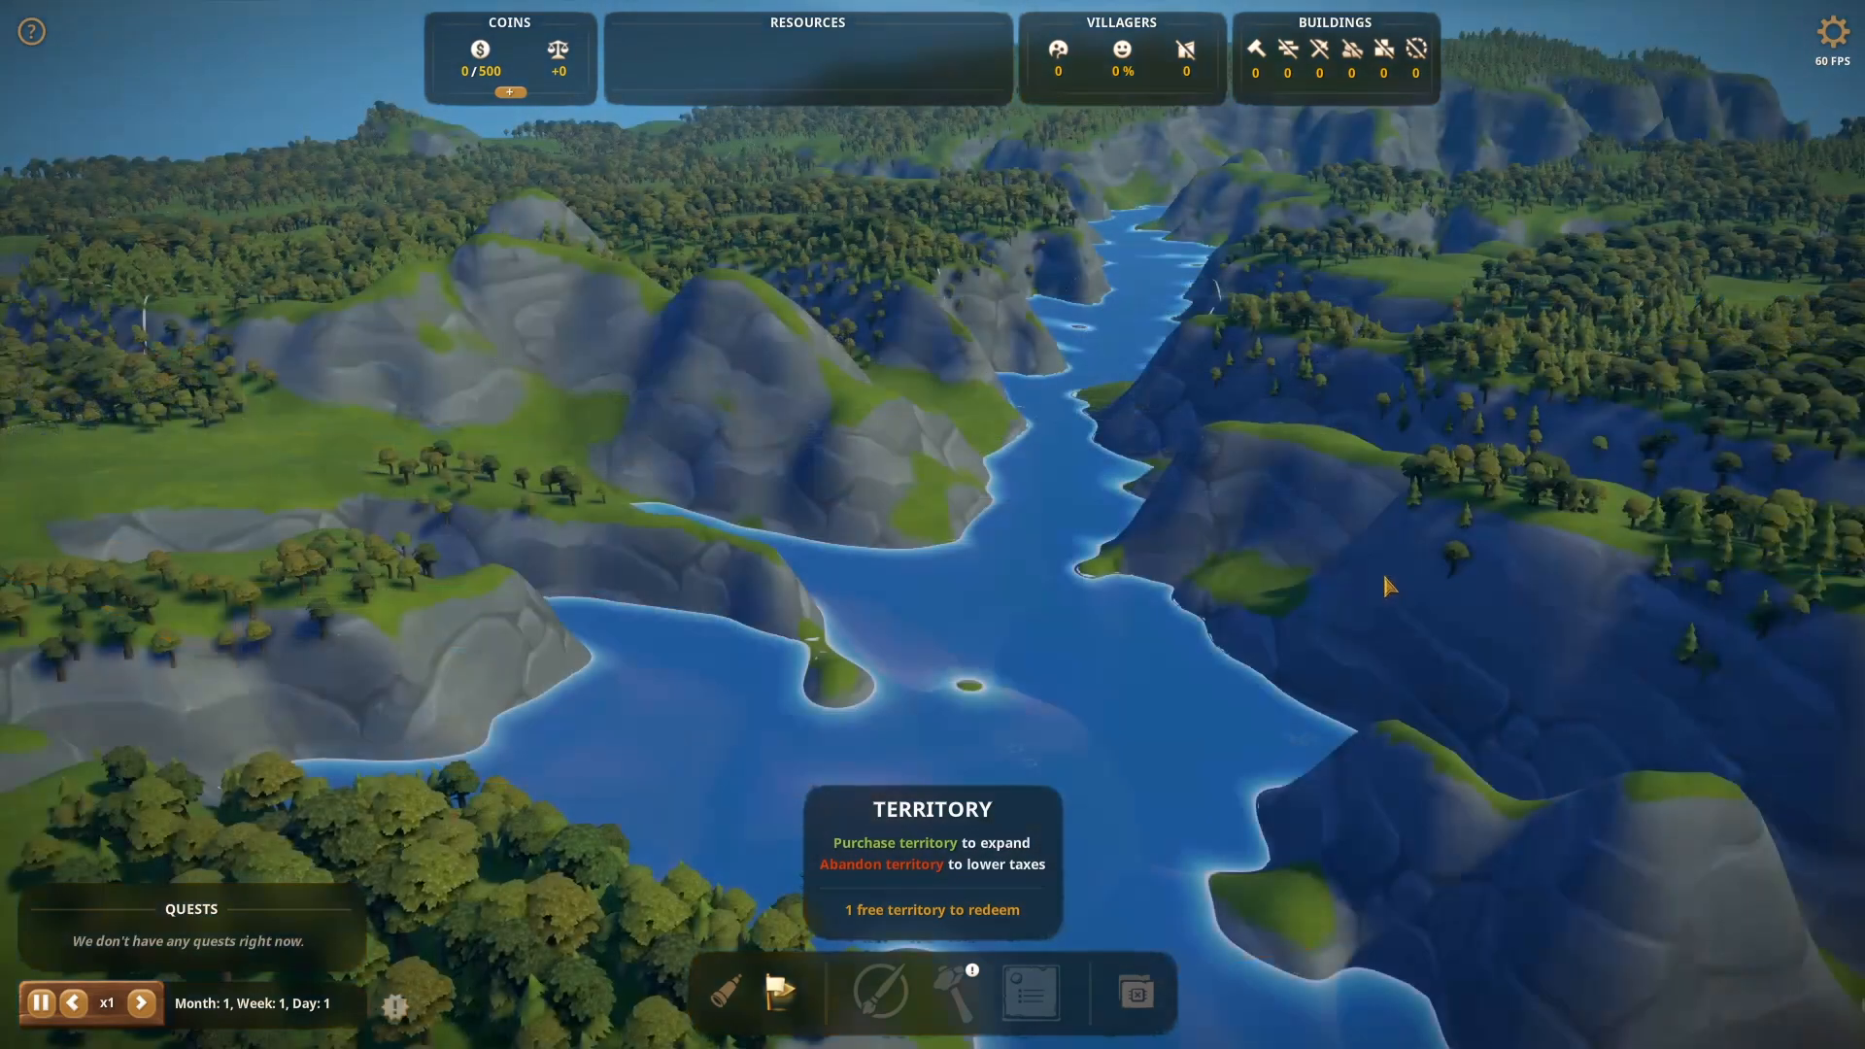
Look over the main river canyon and the forested plateaus beside it
key("w")
key("w")
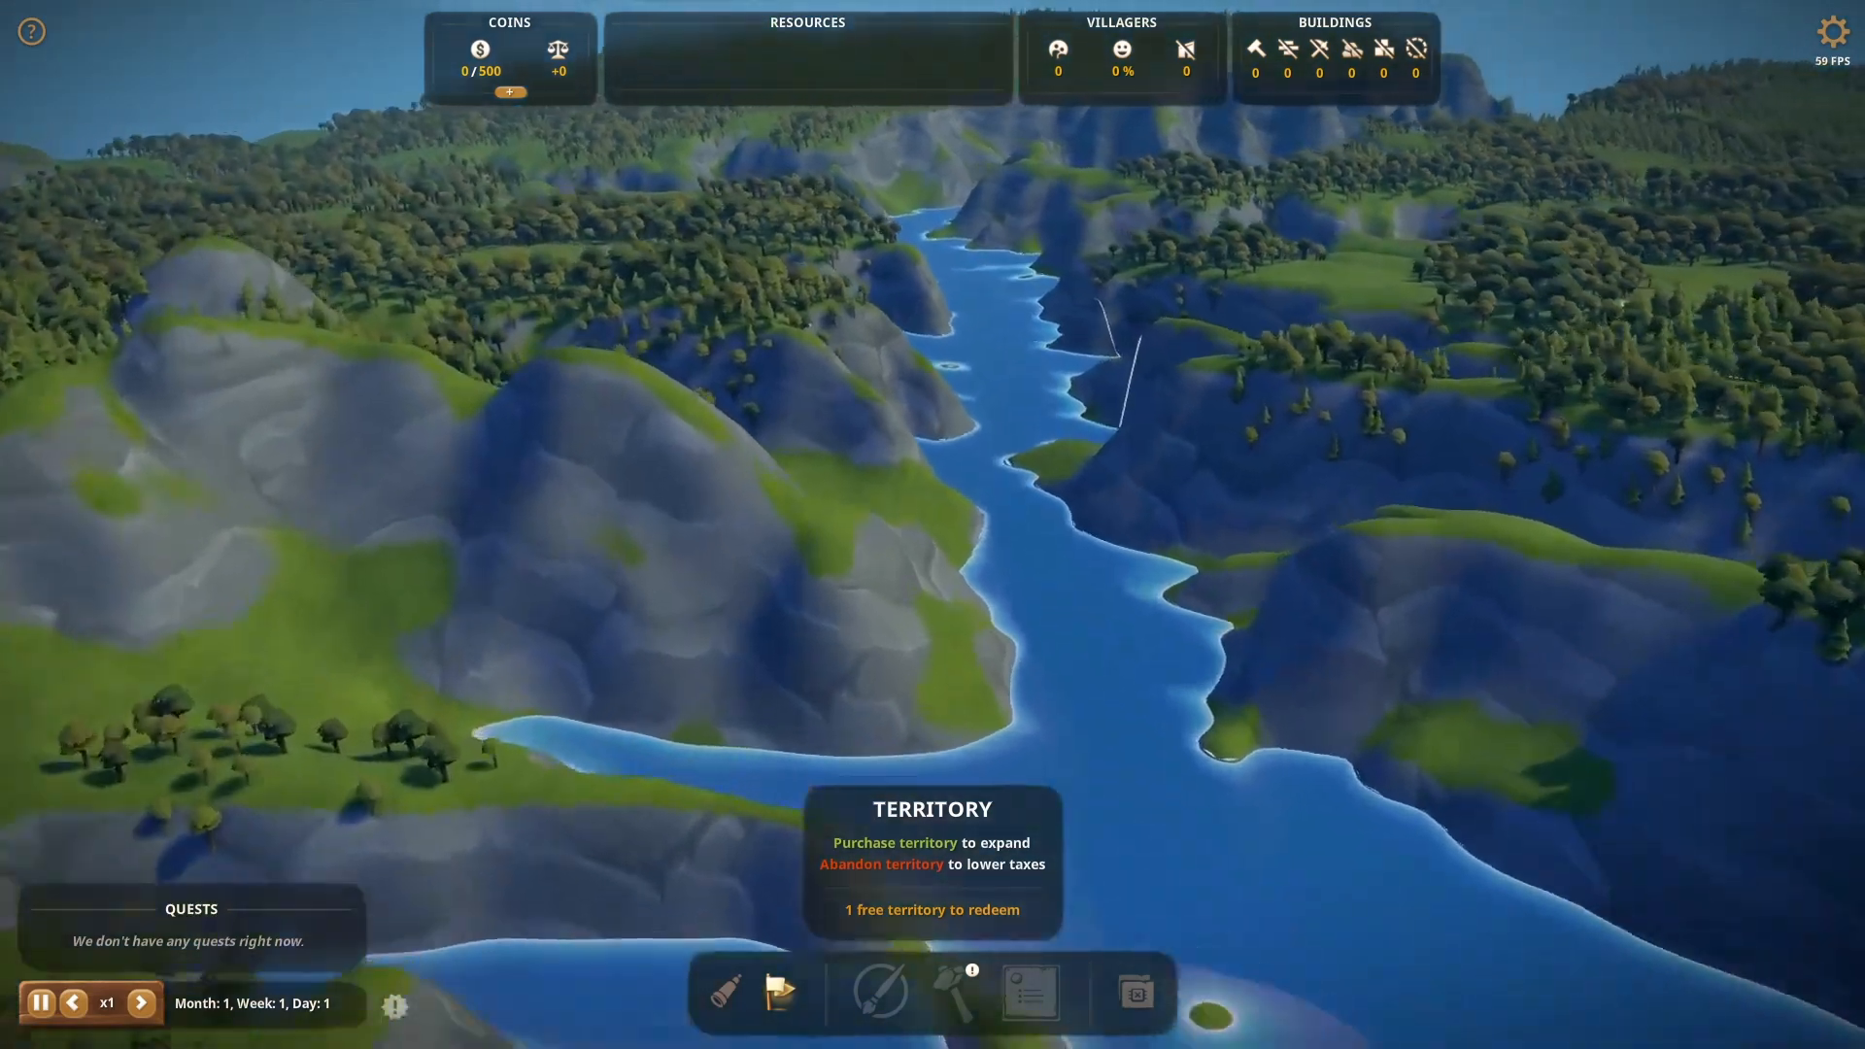
key("a")
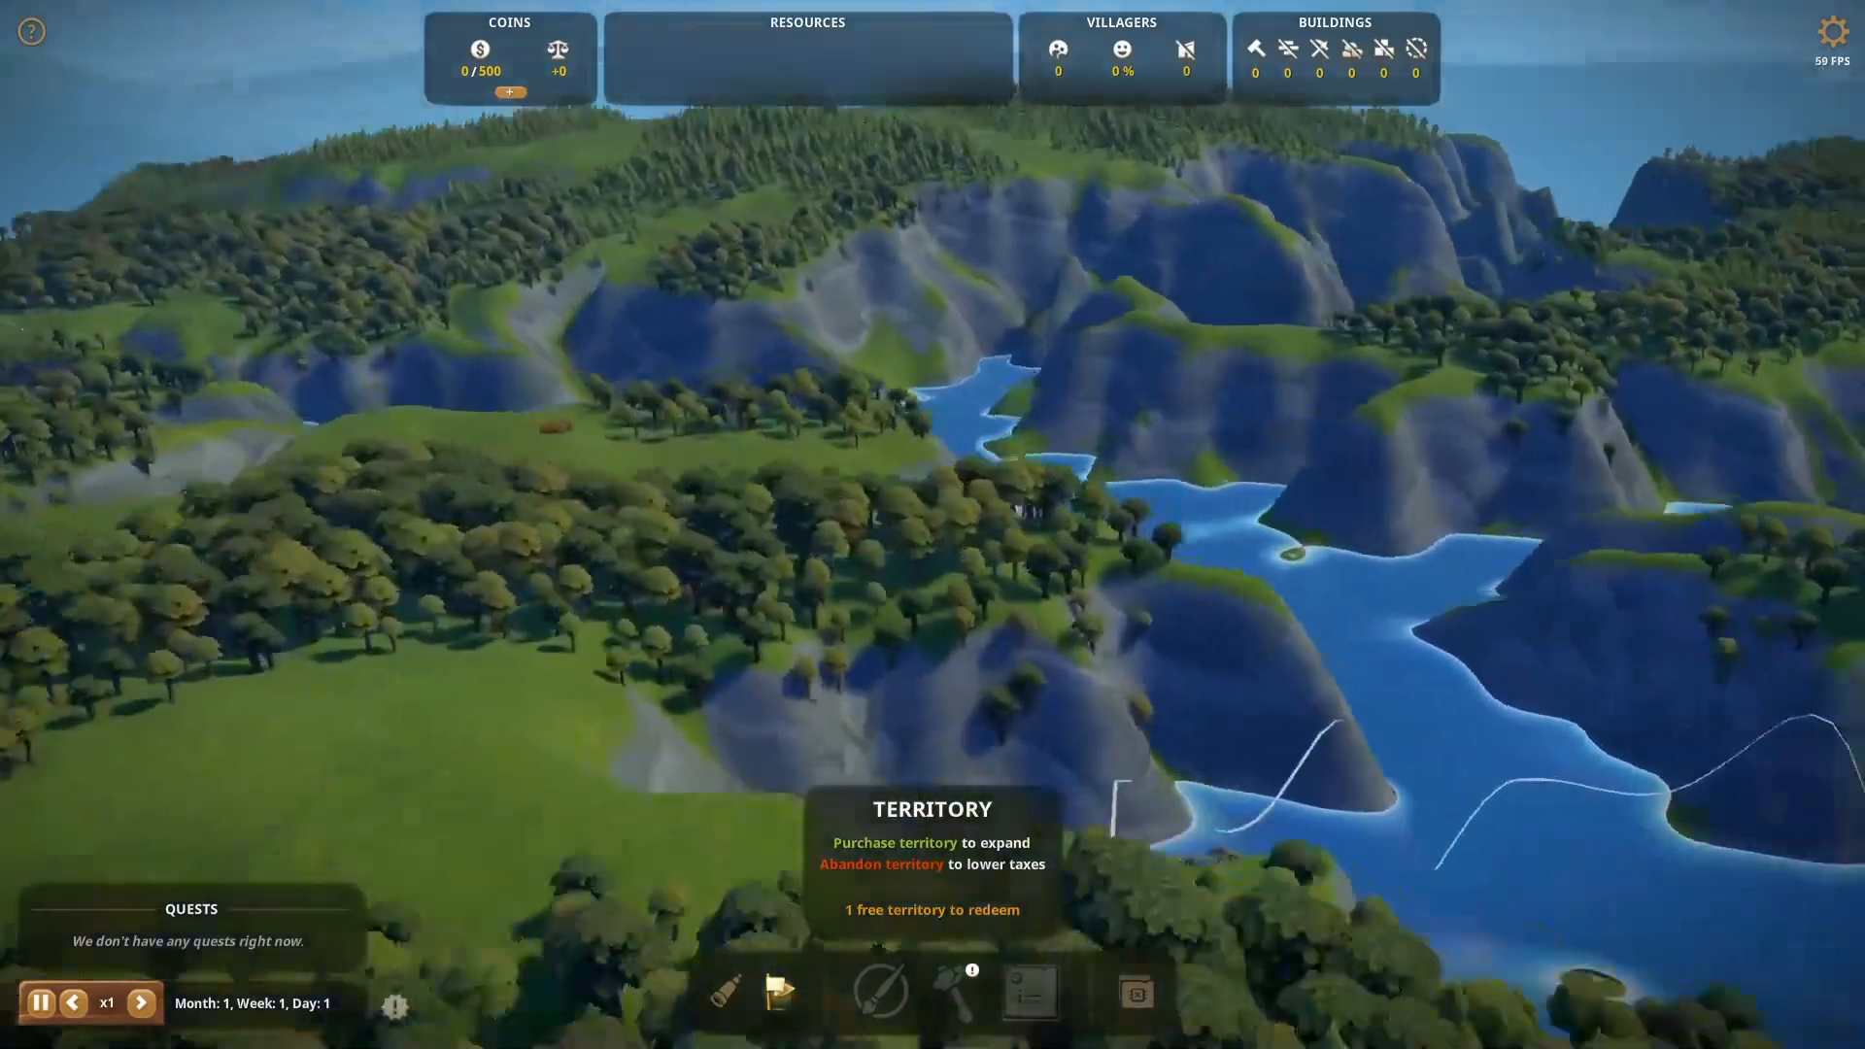
key("s")
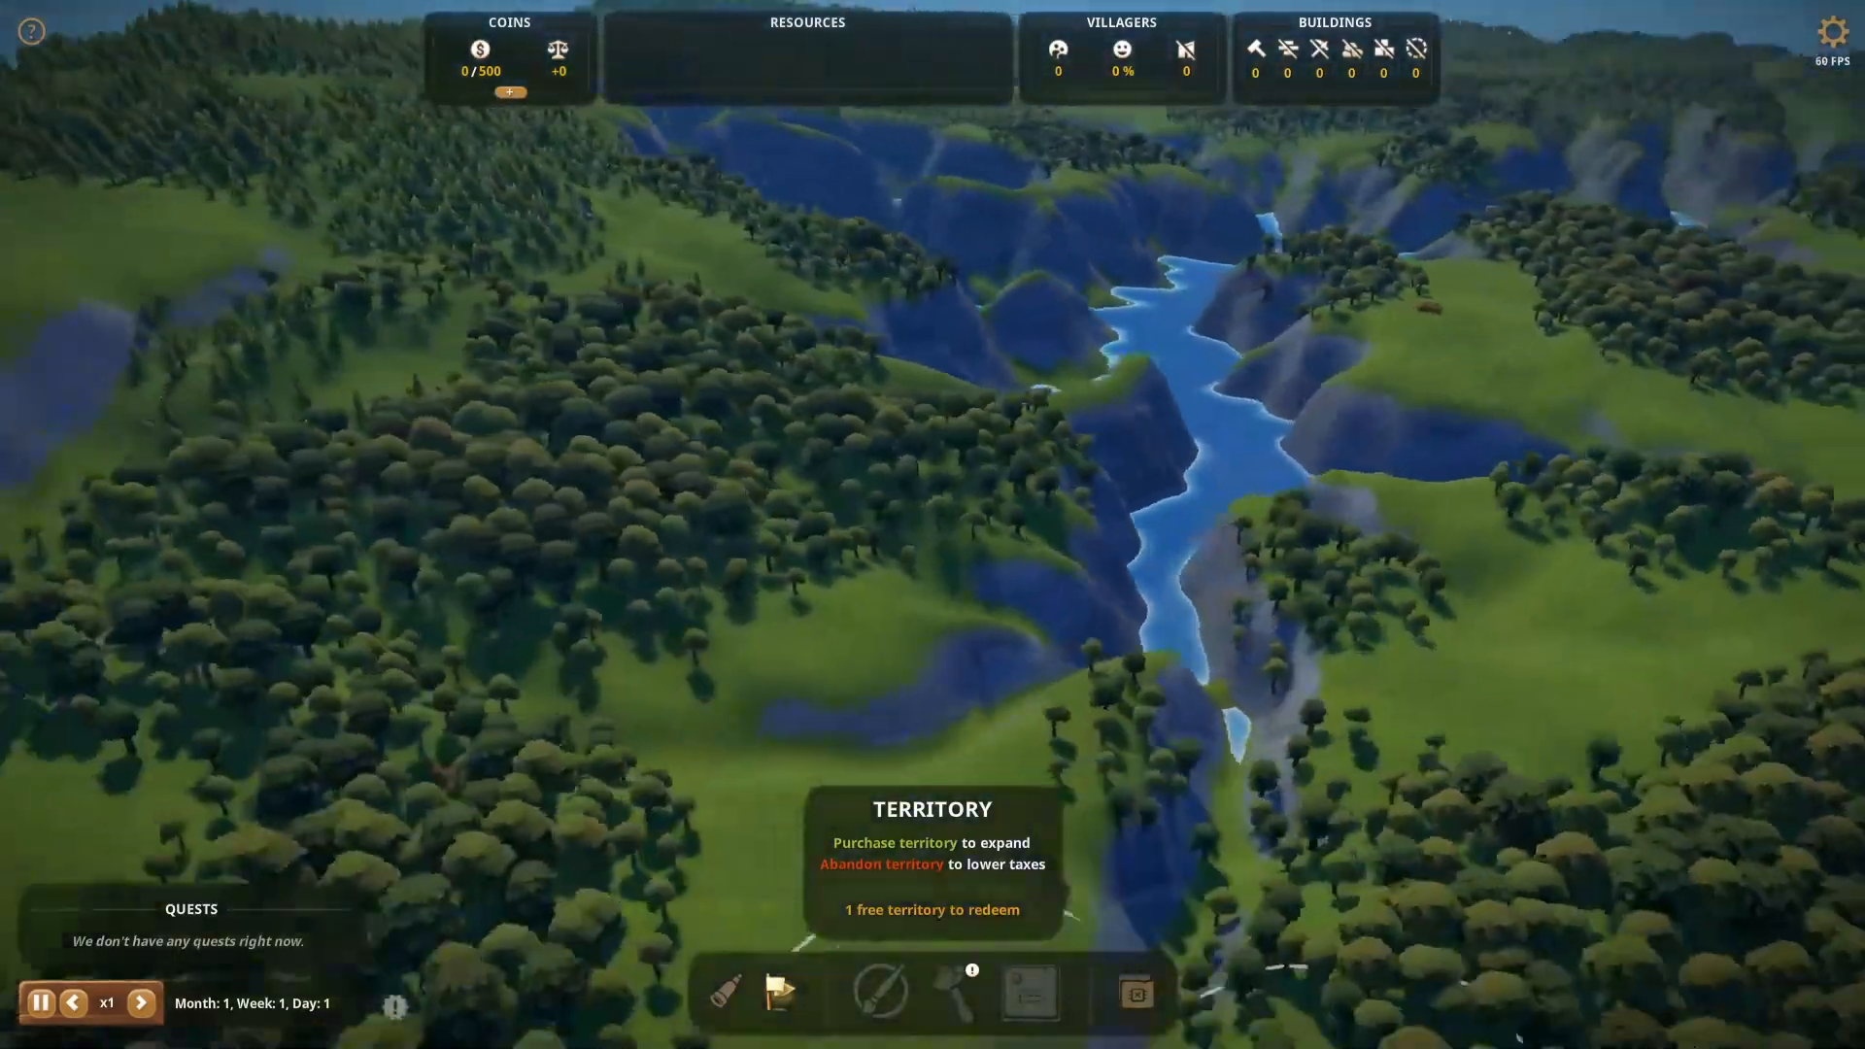
Look over the forested plateaus, the high coastal cliffs and the wide river branches across the Canyons map in the game
key("a")
key("w")
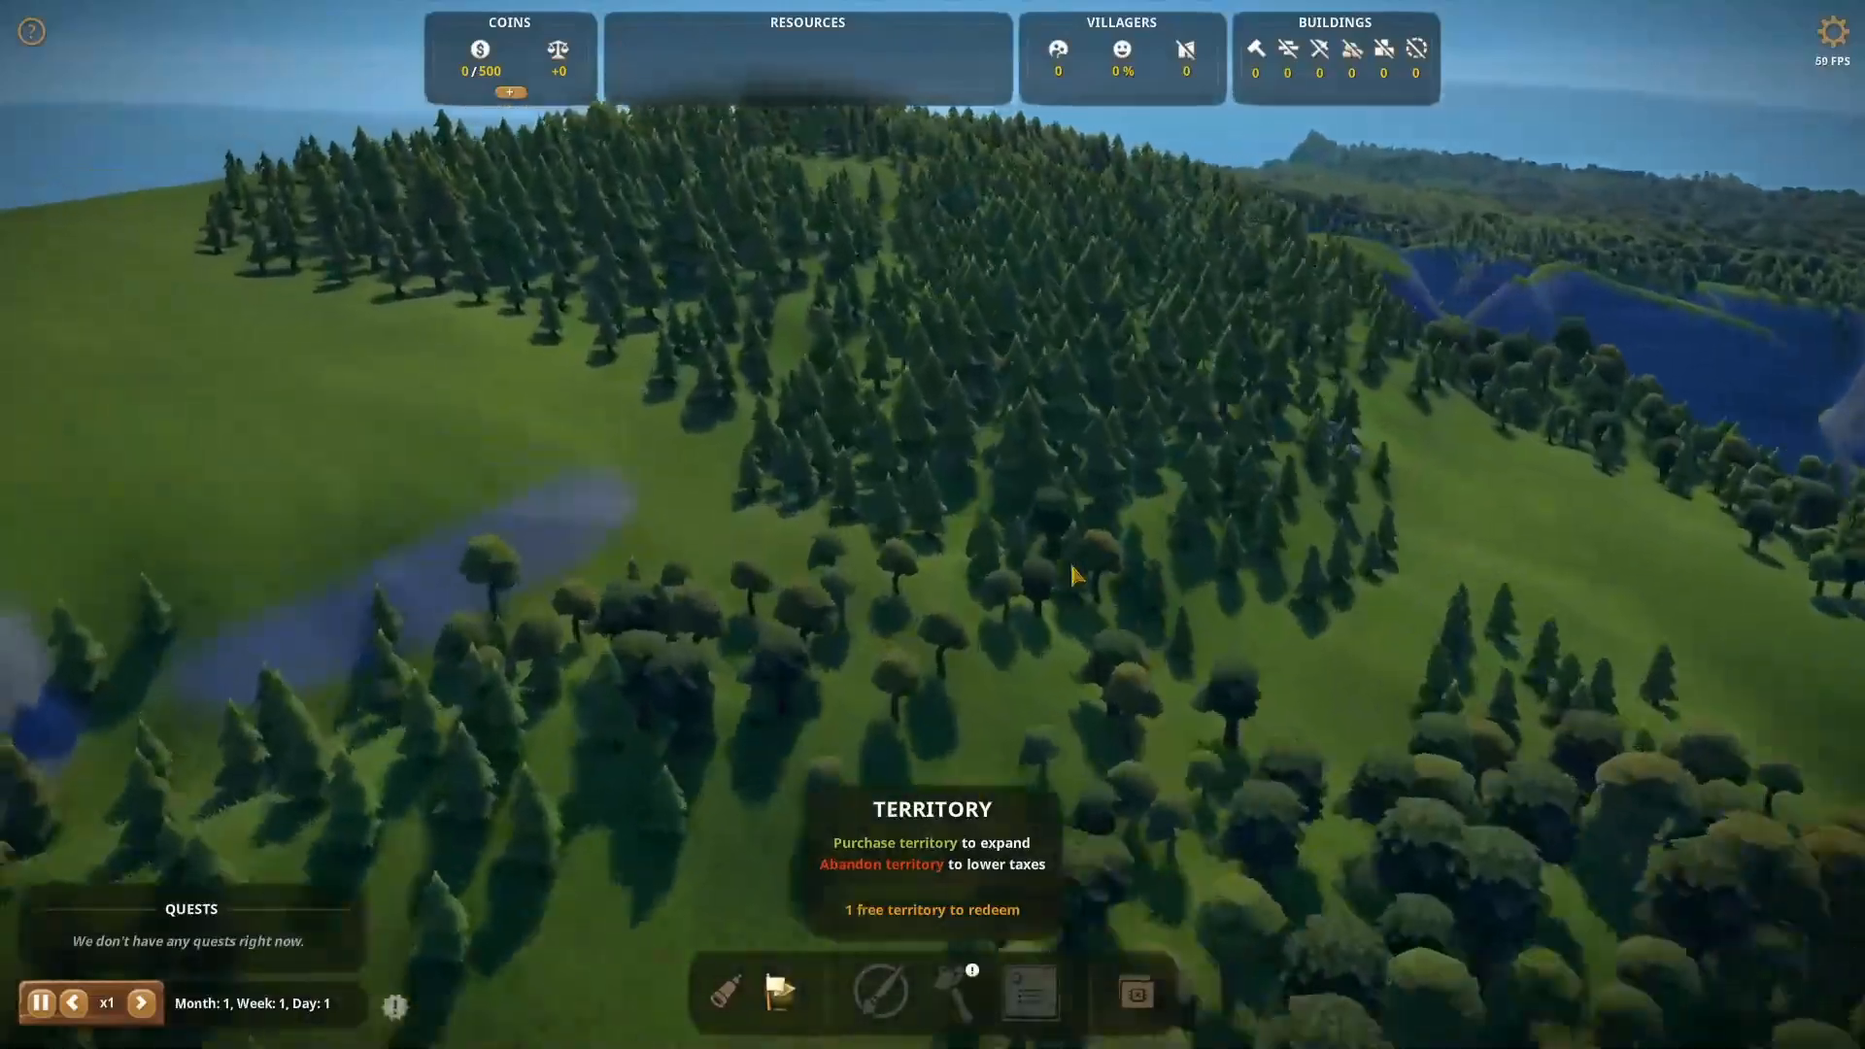
key("a")
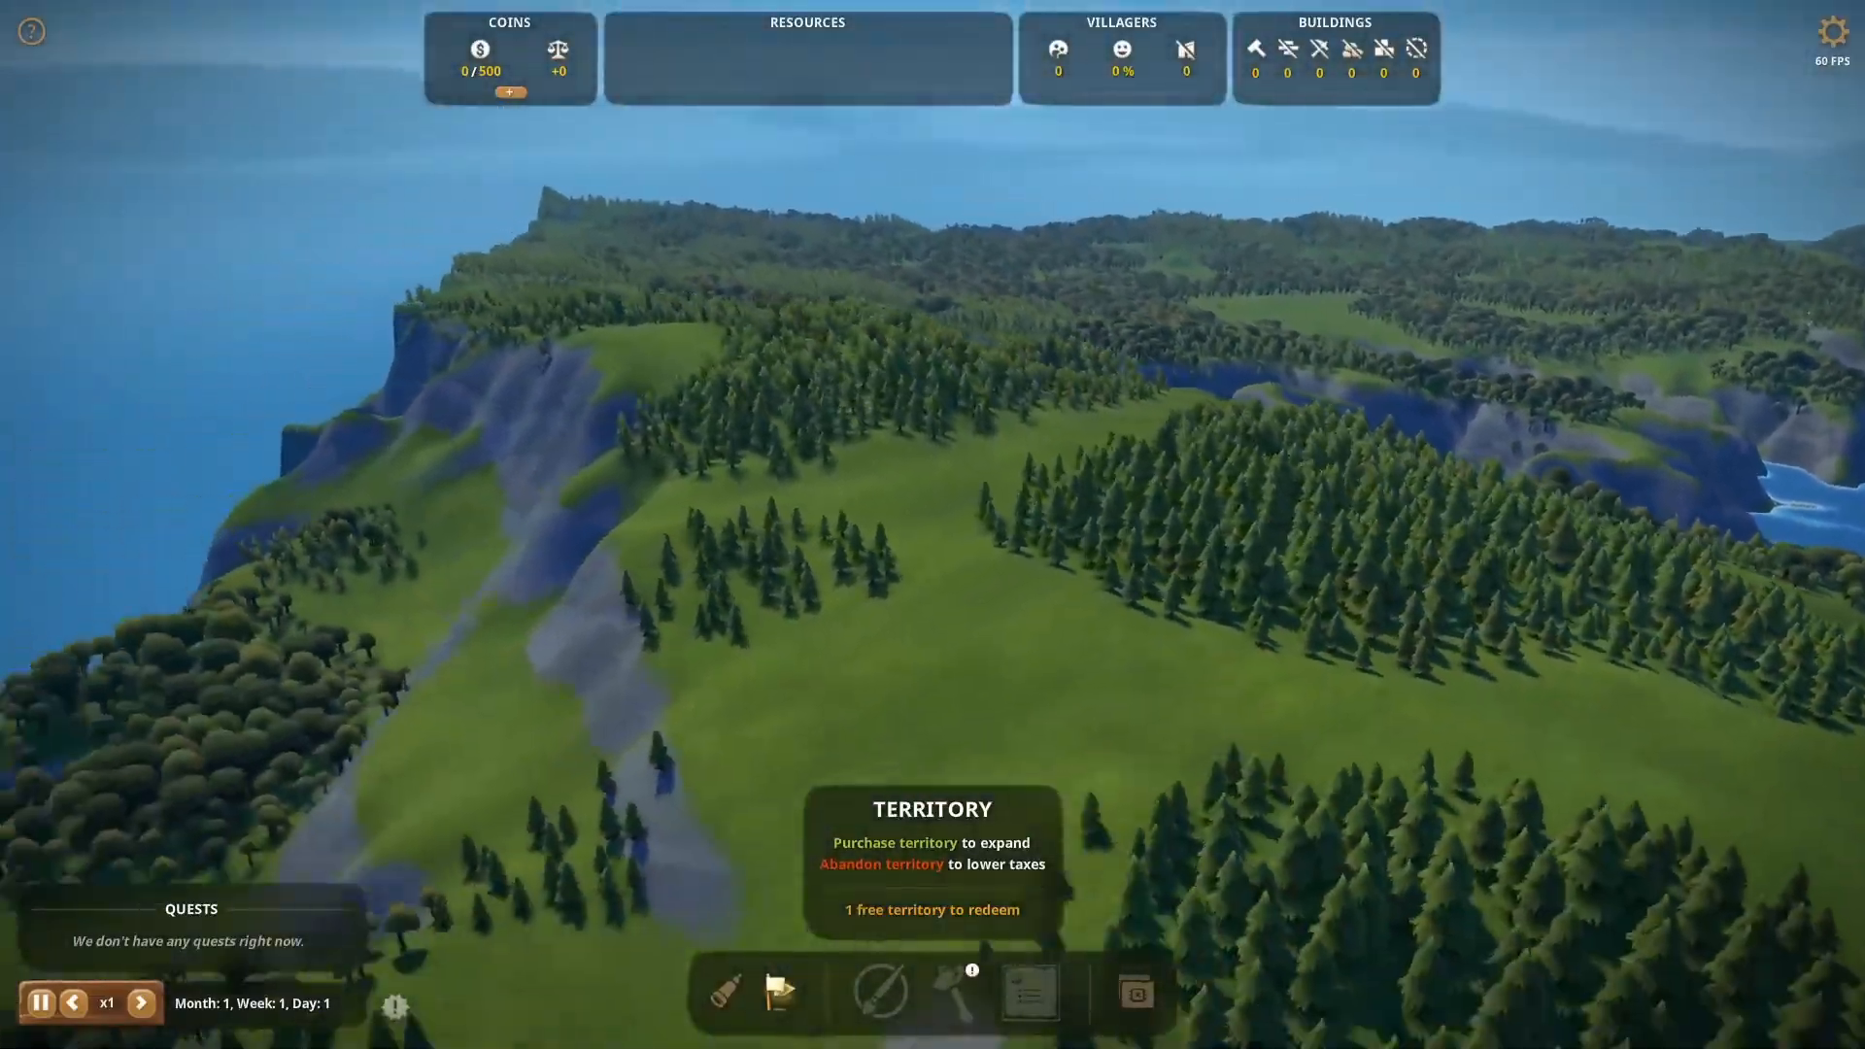
key("a")
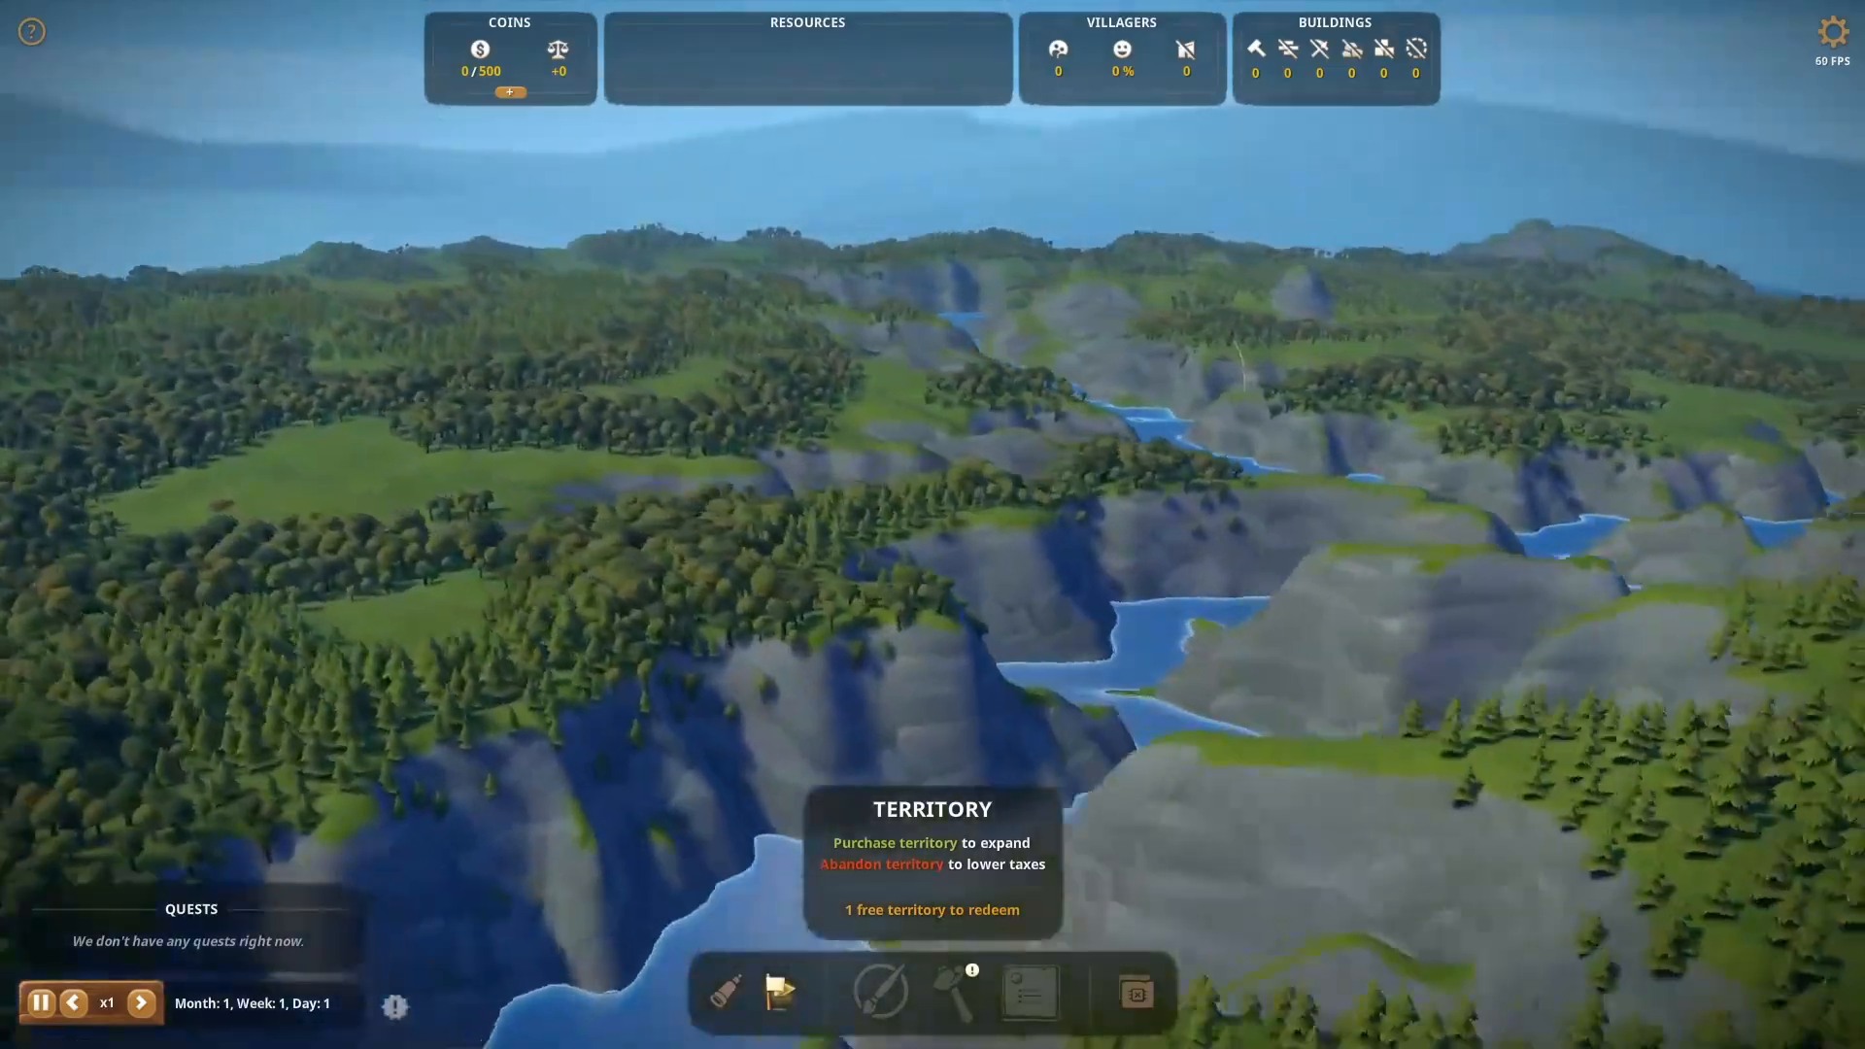
key("a")
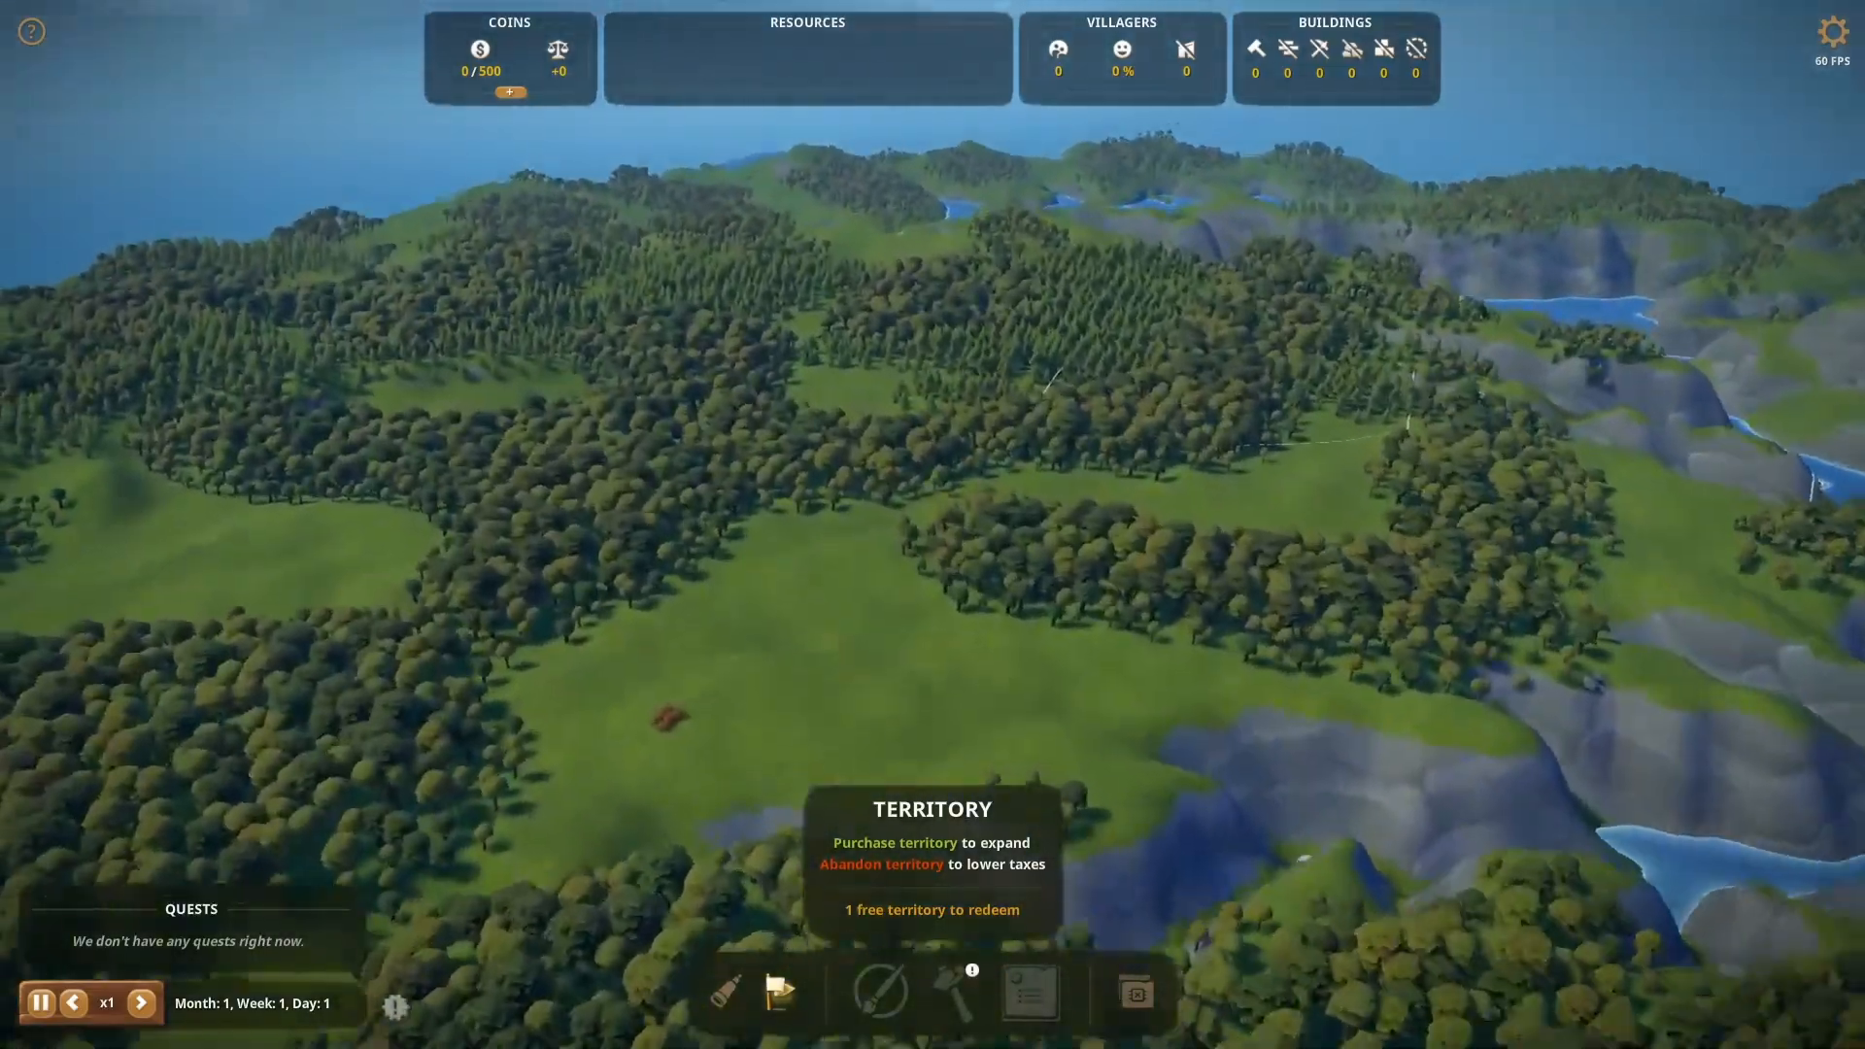
key("a")
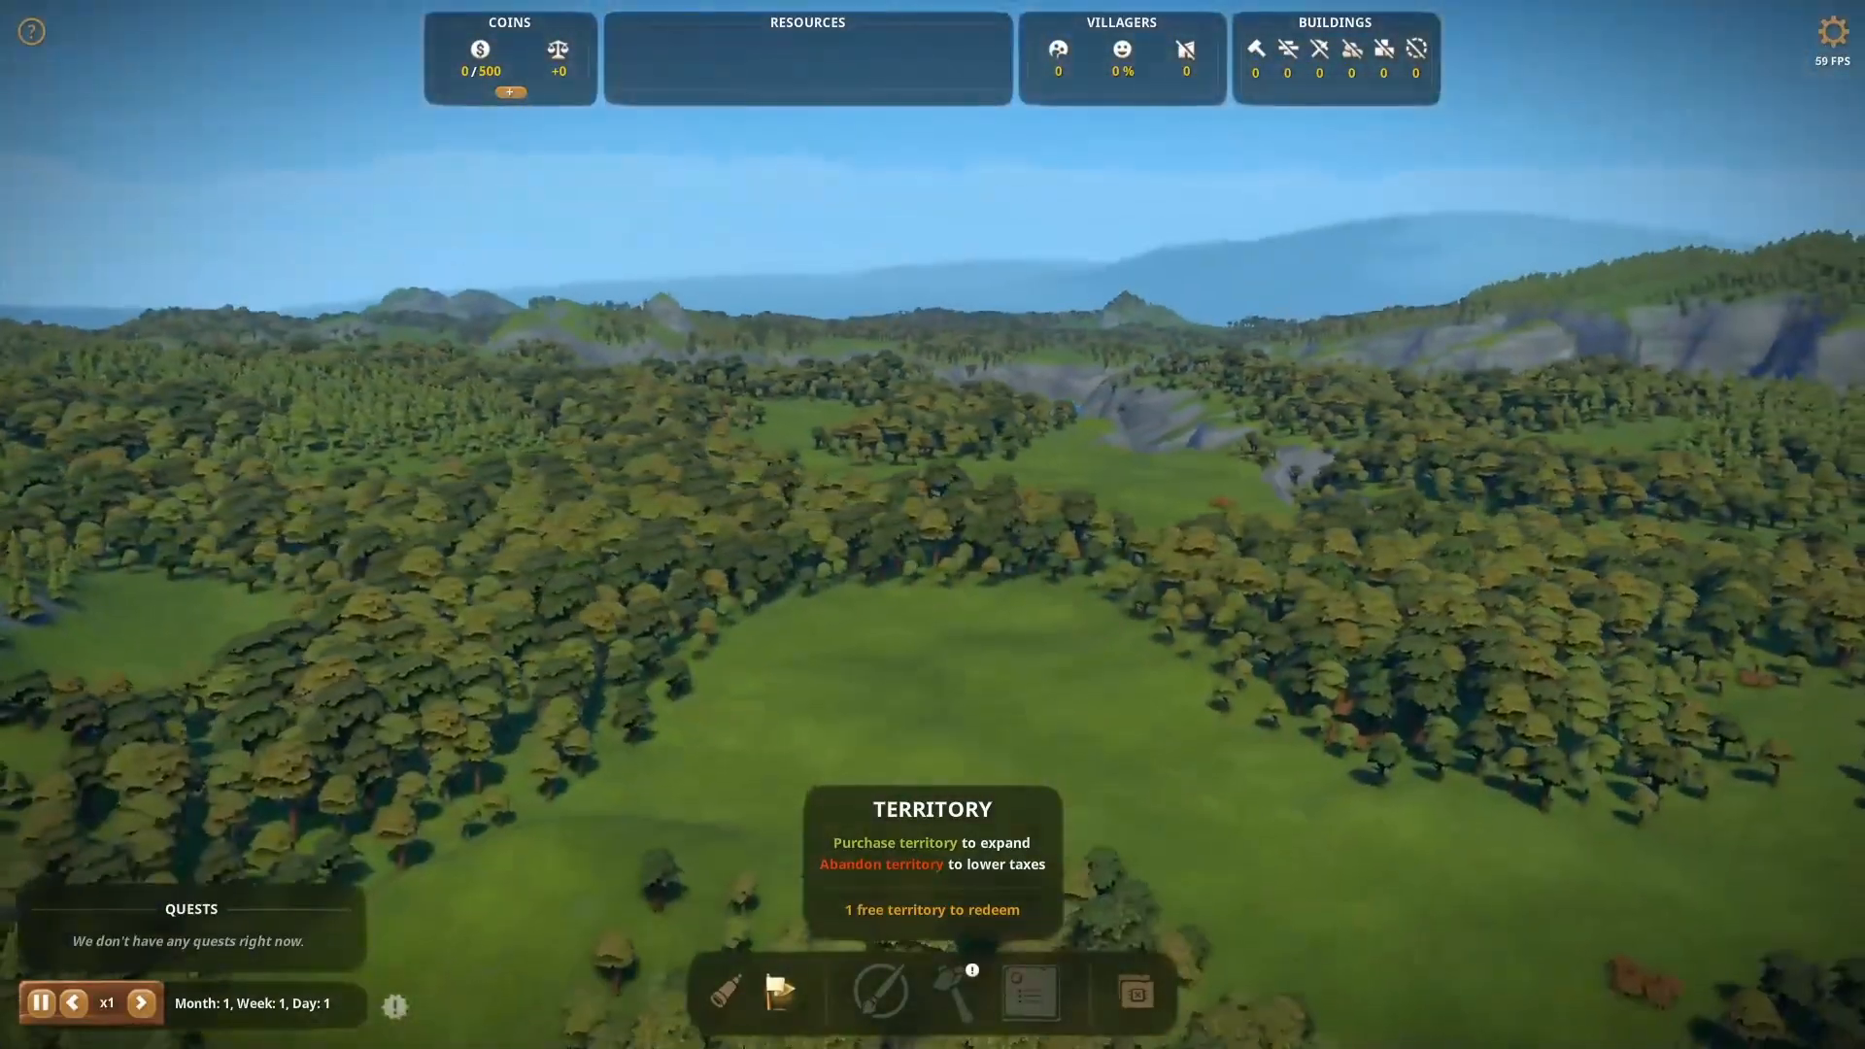
key("w")
key("w")
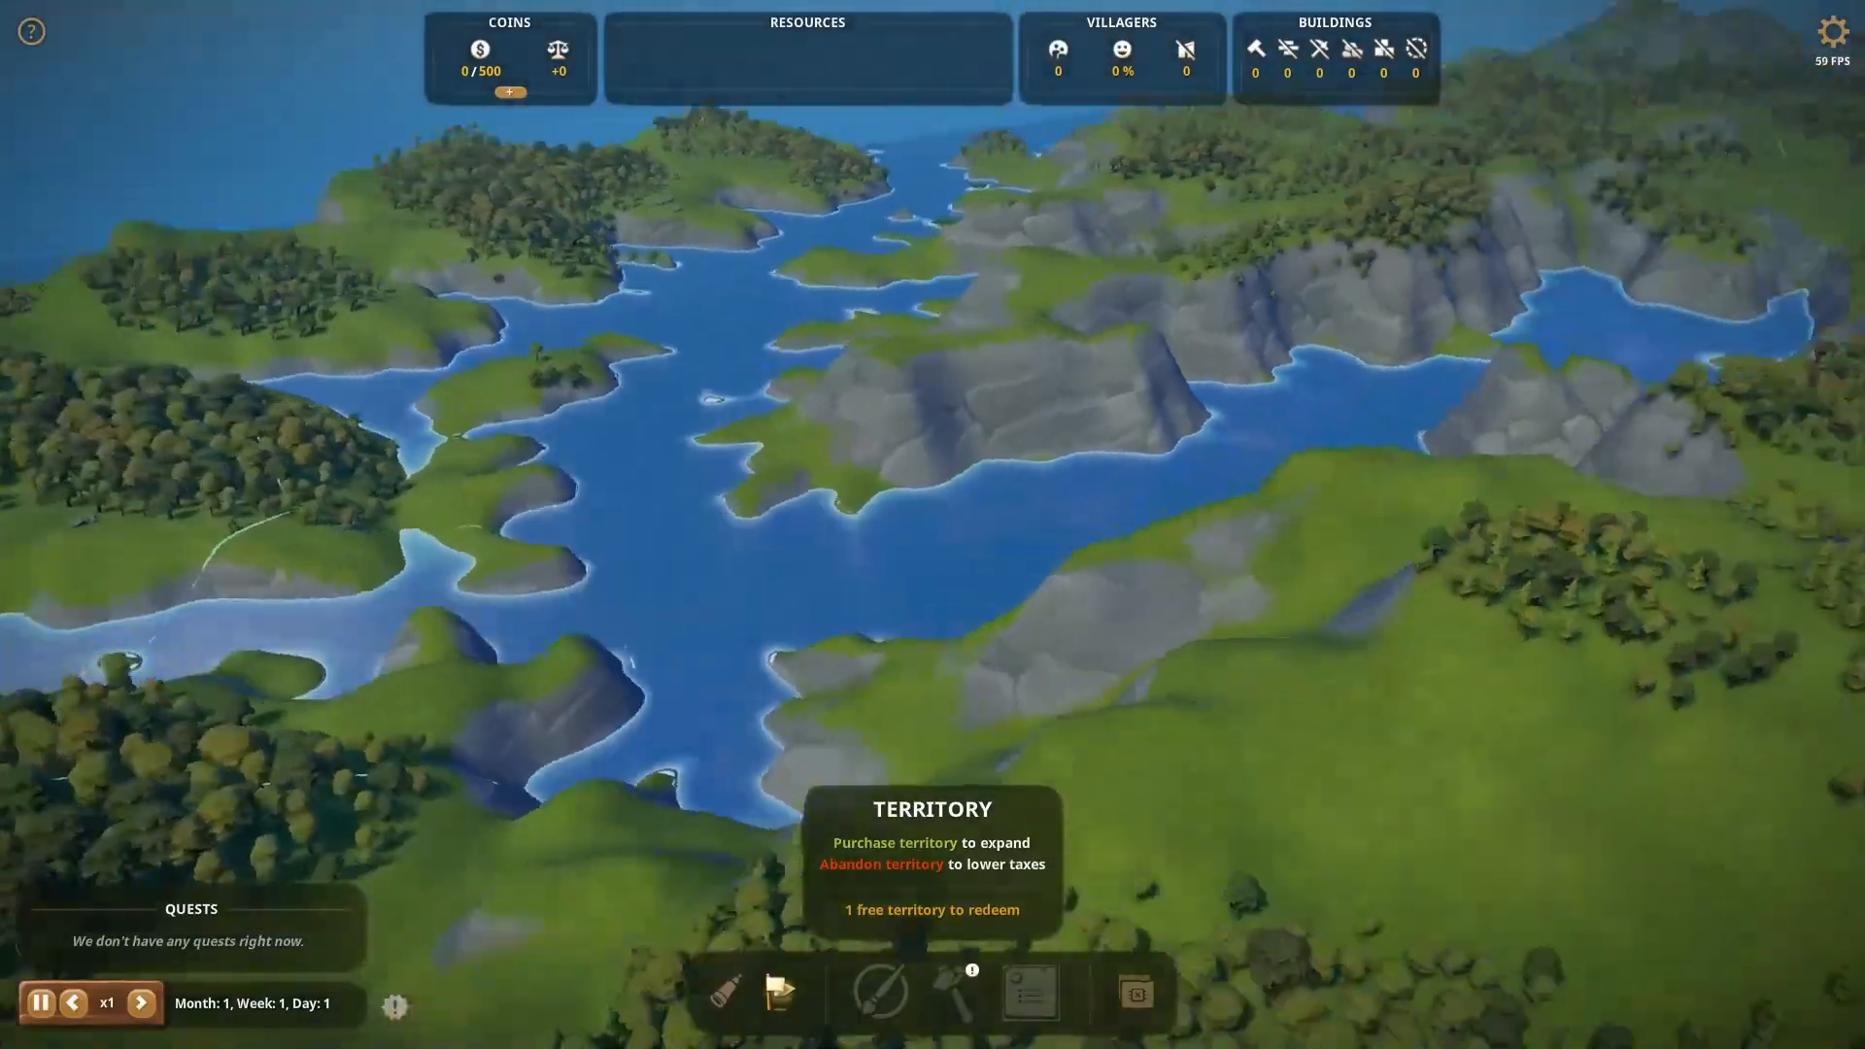
key("w")
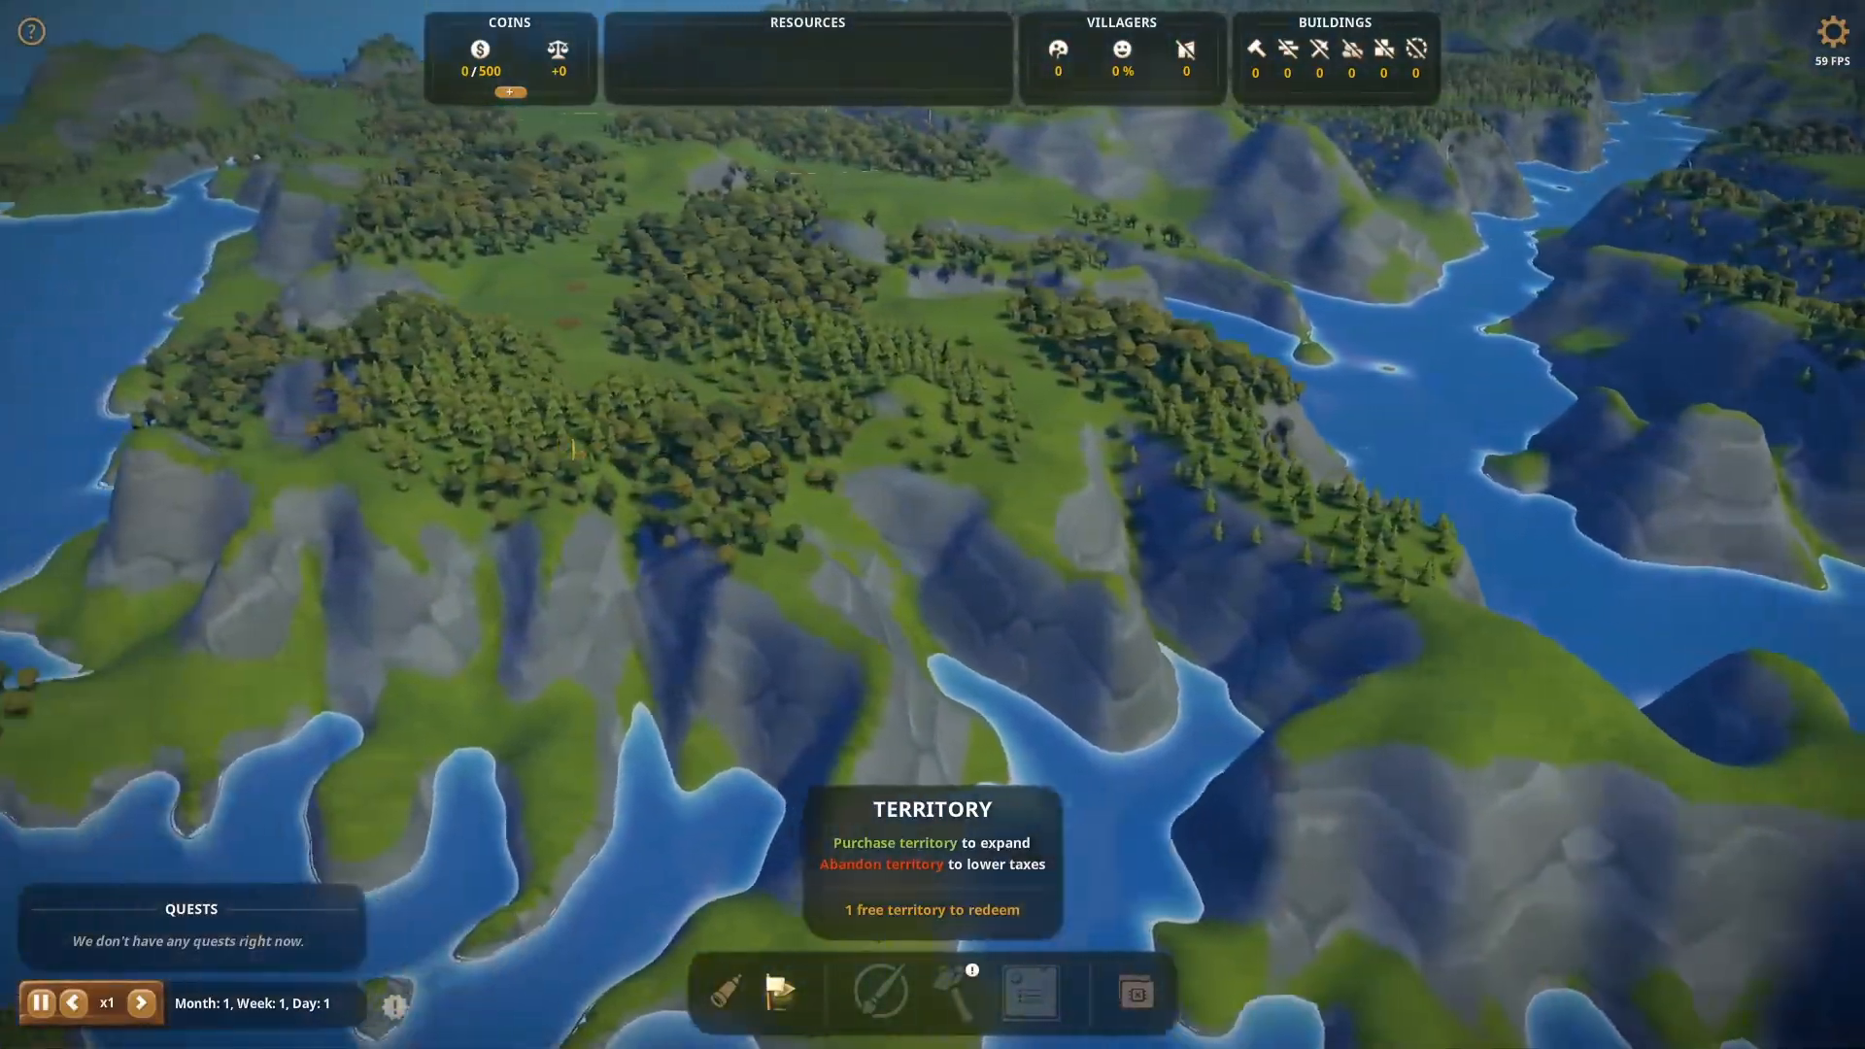
Inspect the coastal inlets, the canyon river junctions and the rocky hills beside them
key("e")
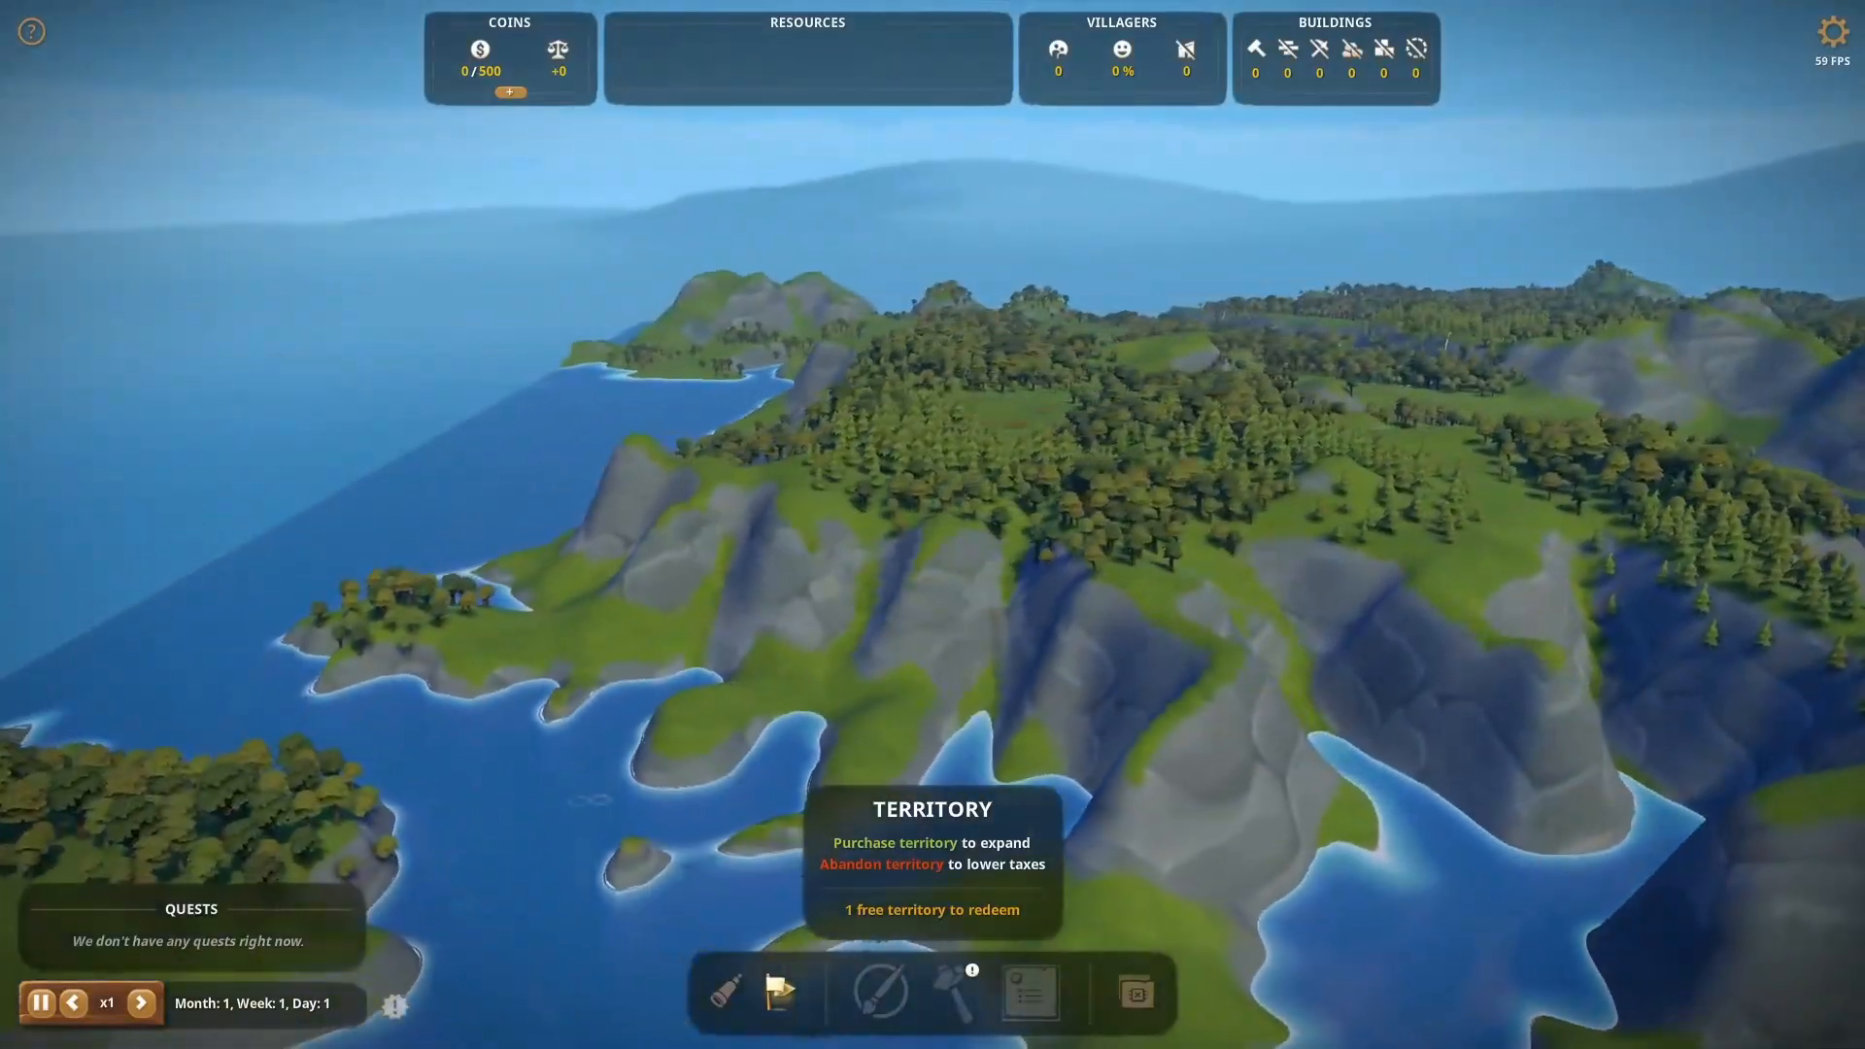
left_click_drag(564, 495, 686, 596)
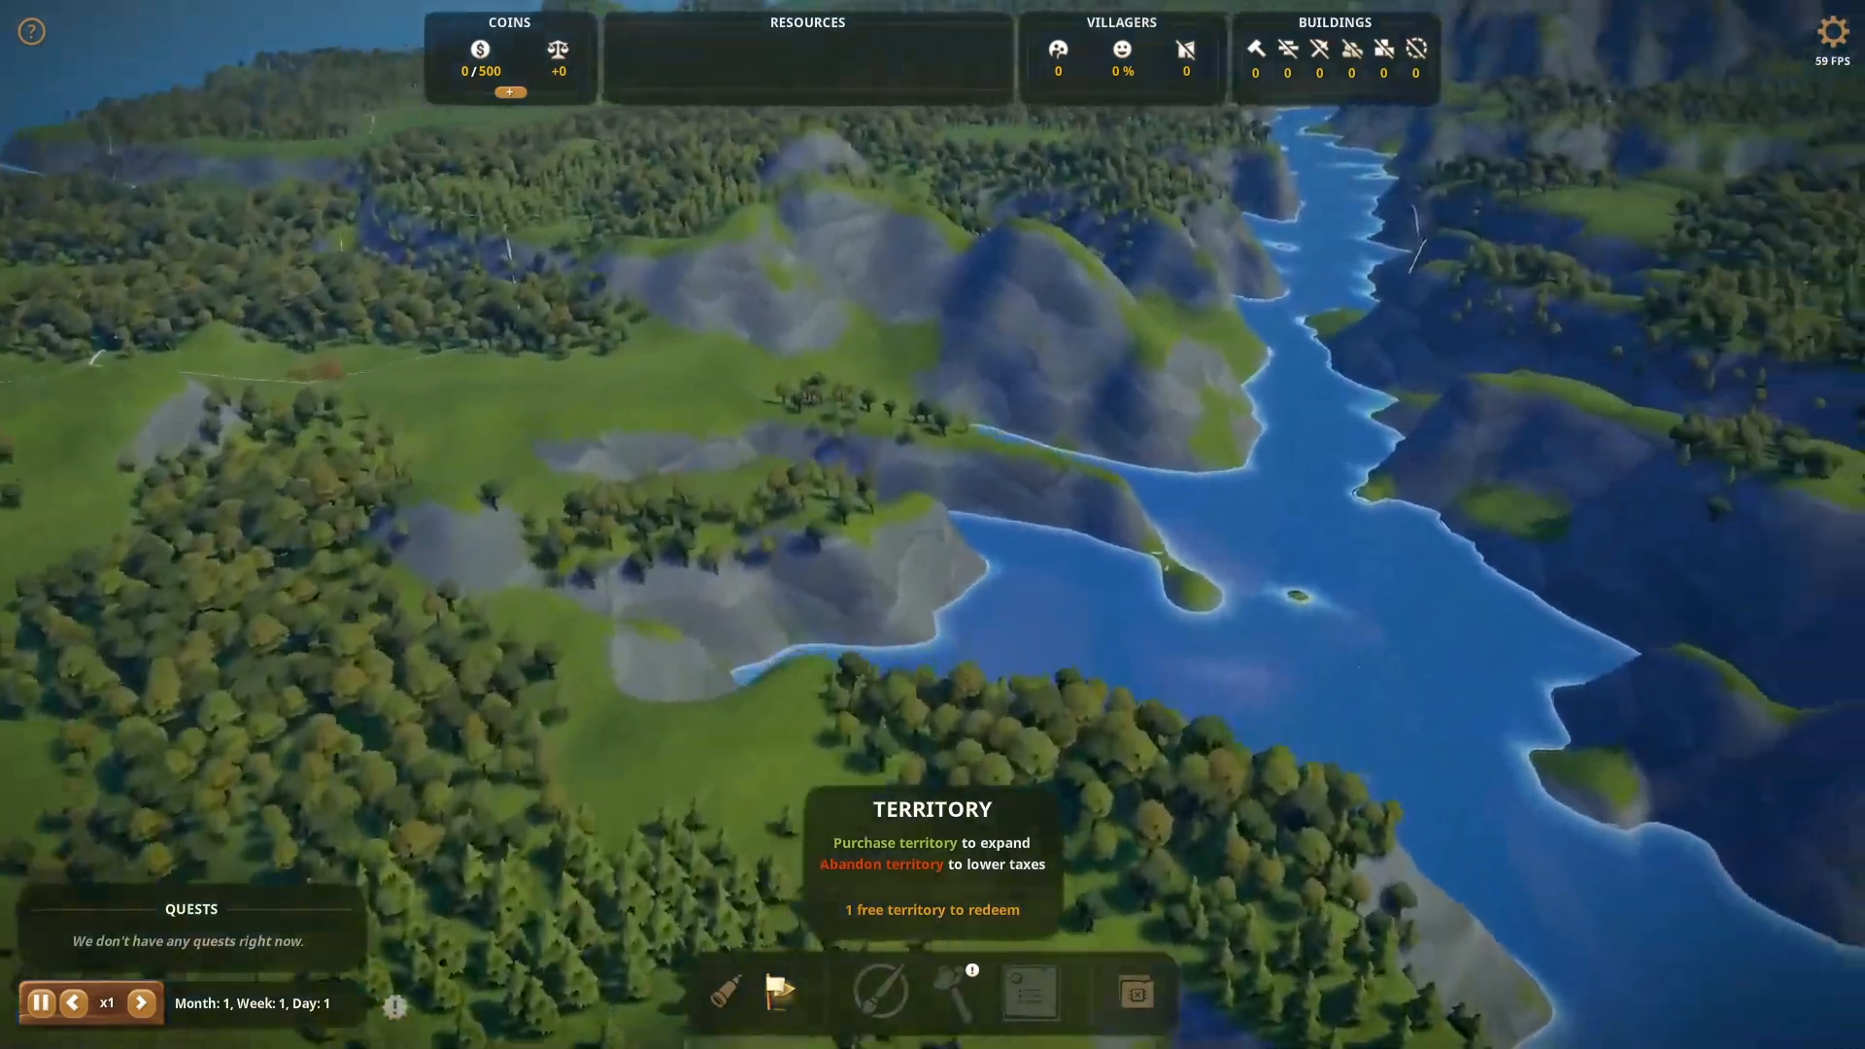
key("w")
key("d")
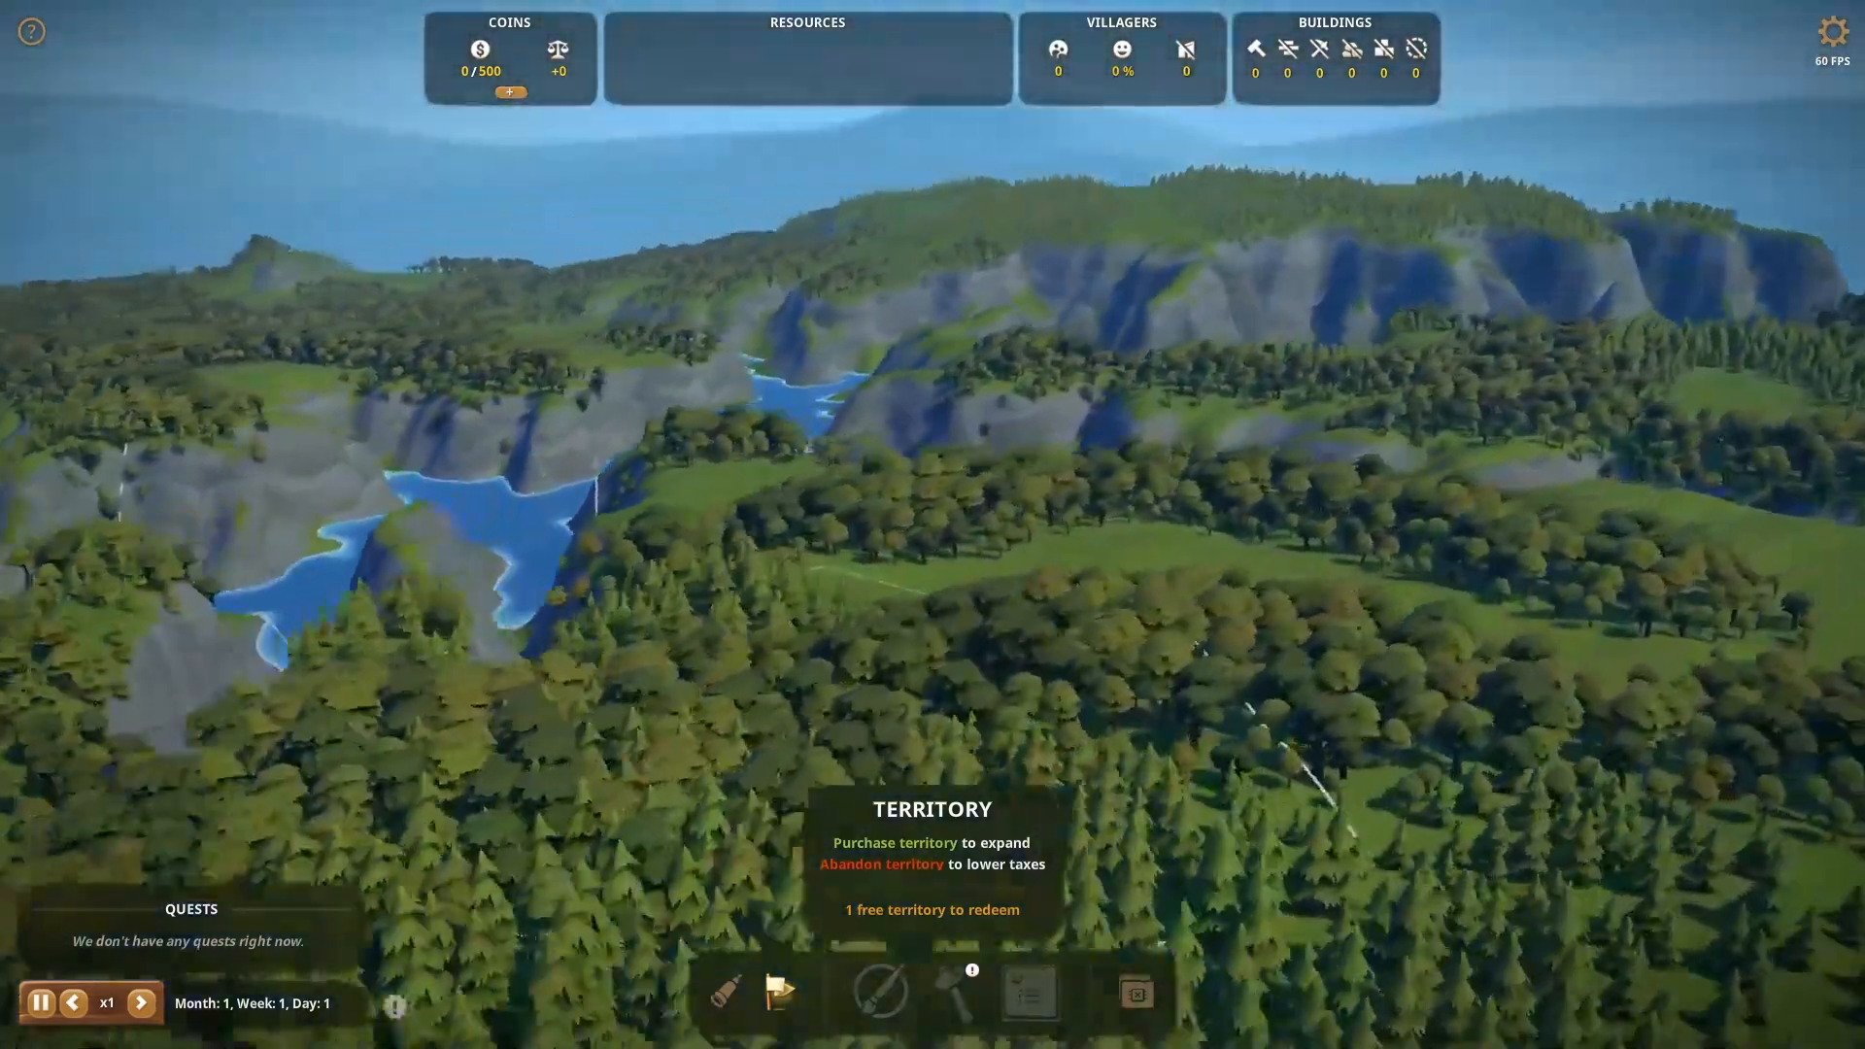
key("q")
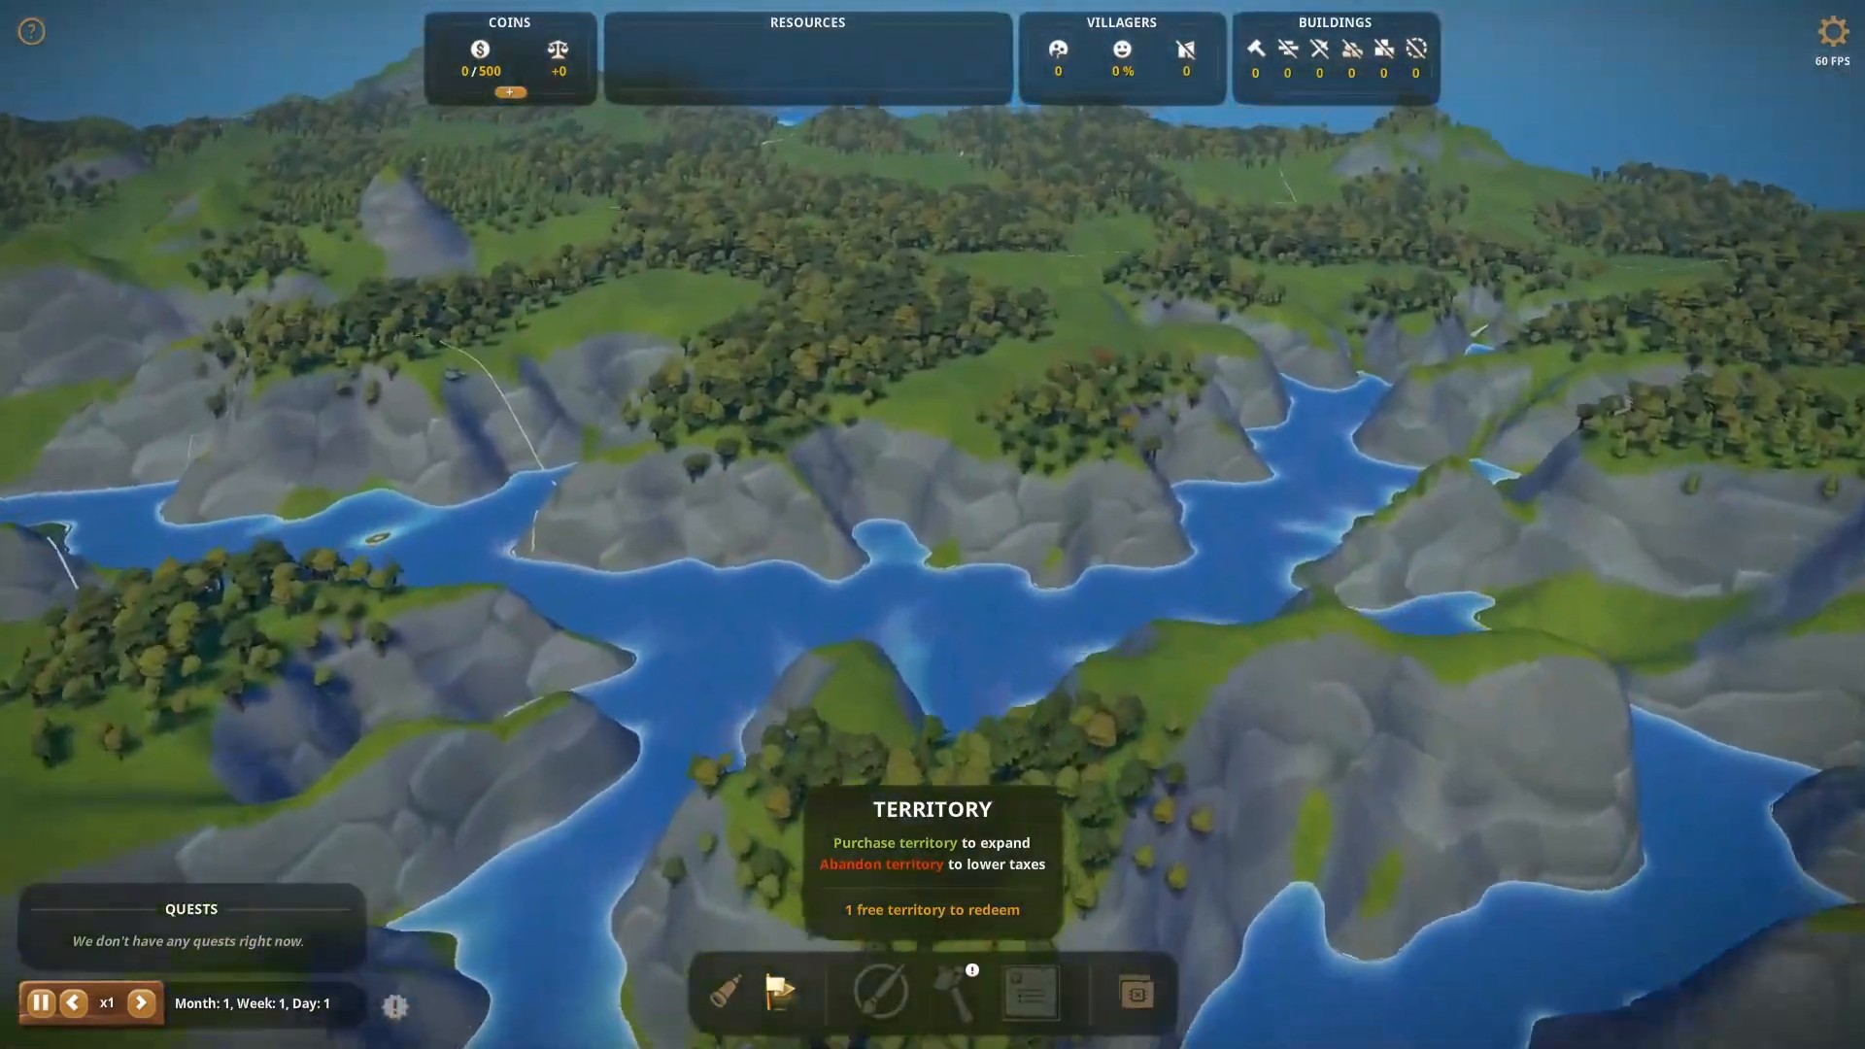
key("q")
key("q")
key("e")
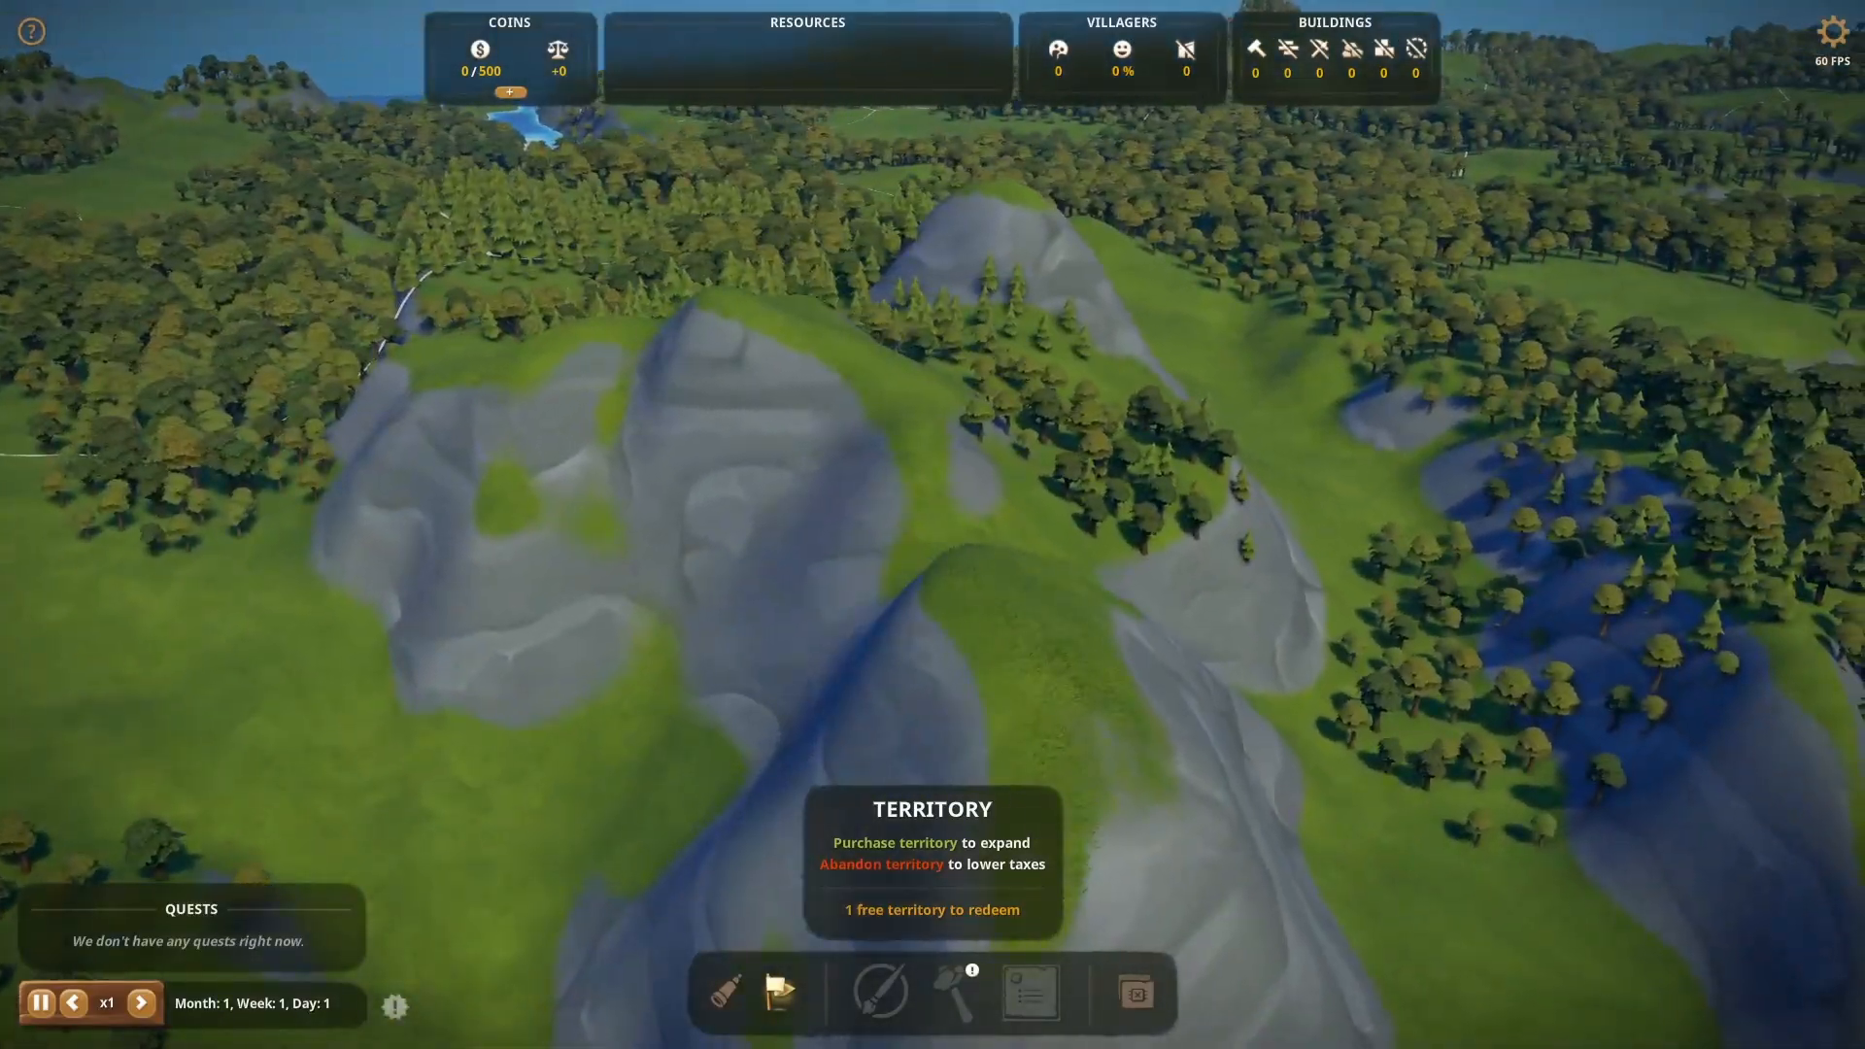
Examine the canyon walls, the small islands and the slopes along the main river
key("q")
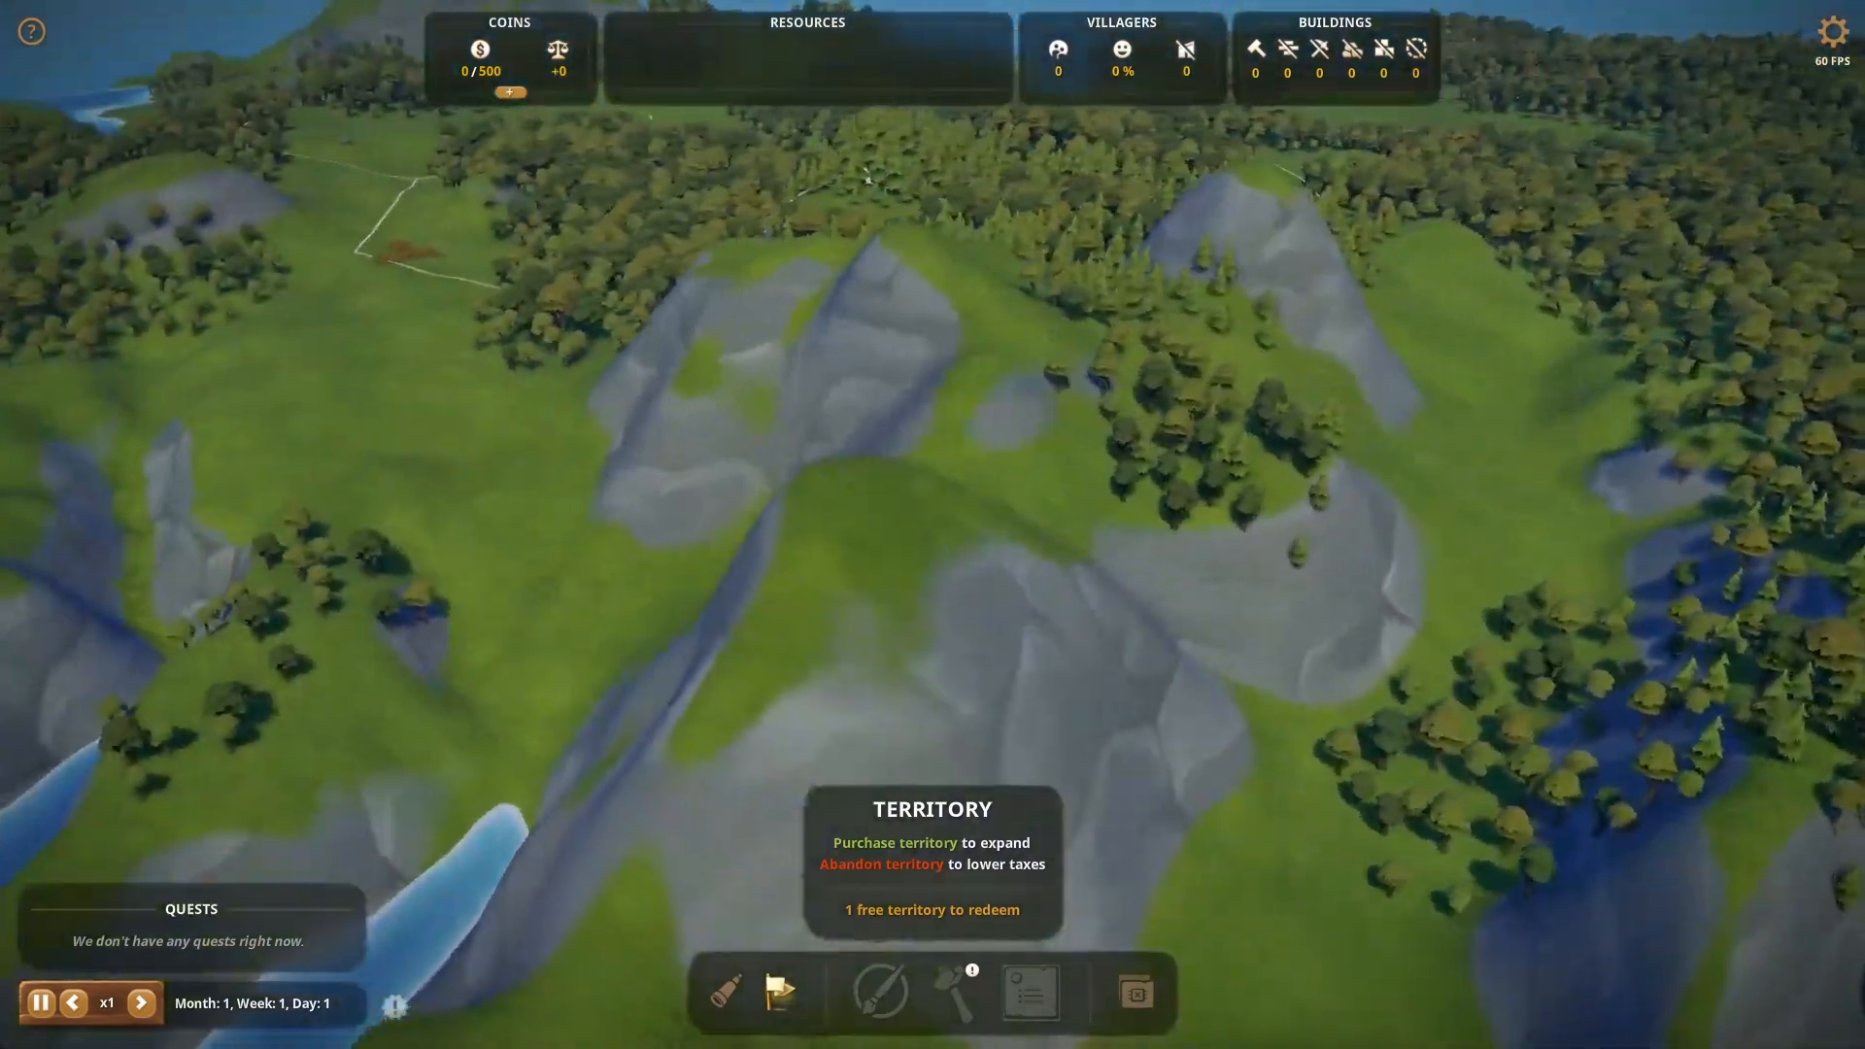
key("q")
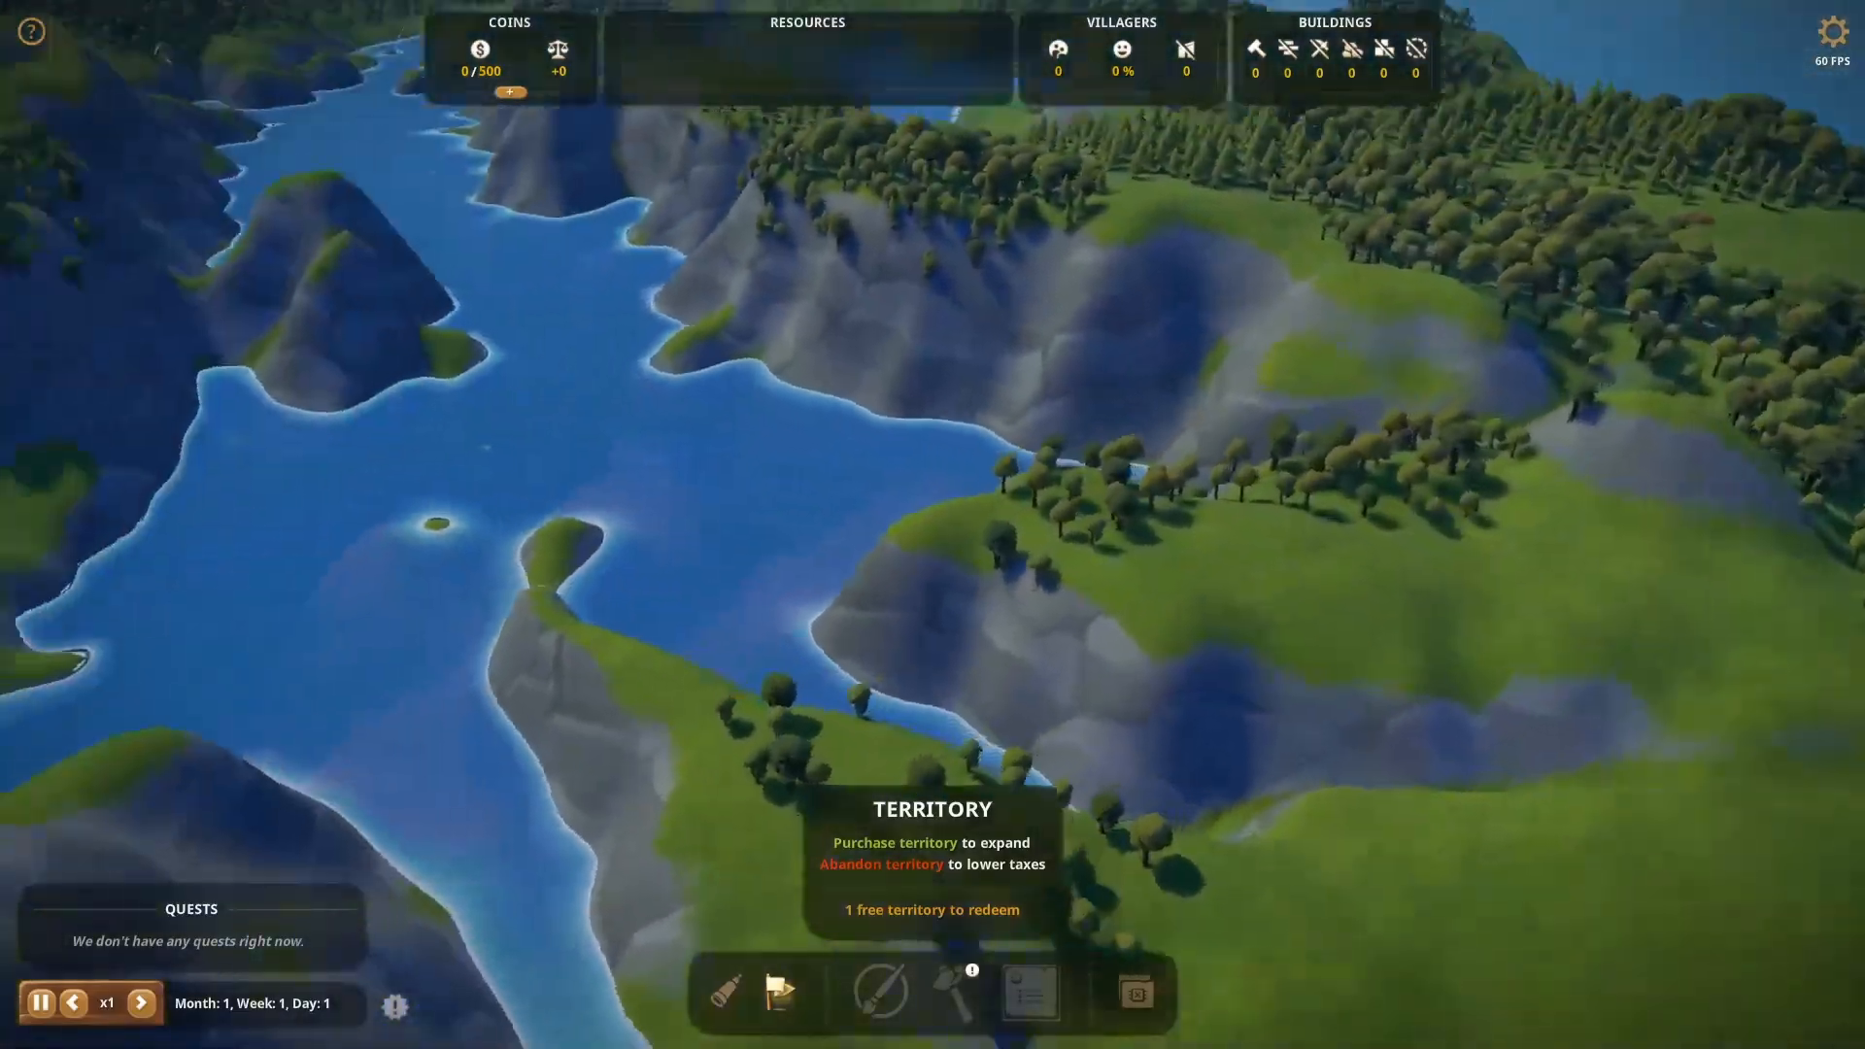
key("q")
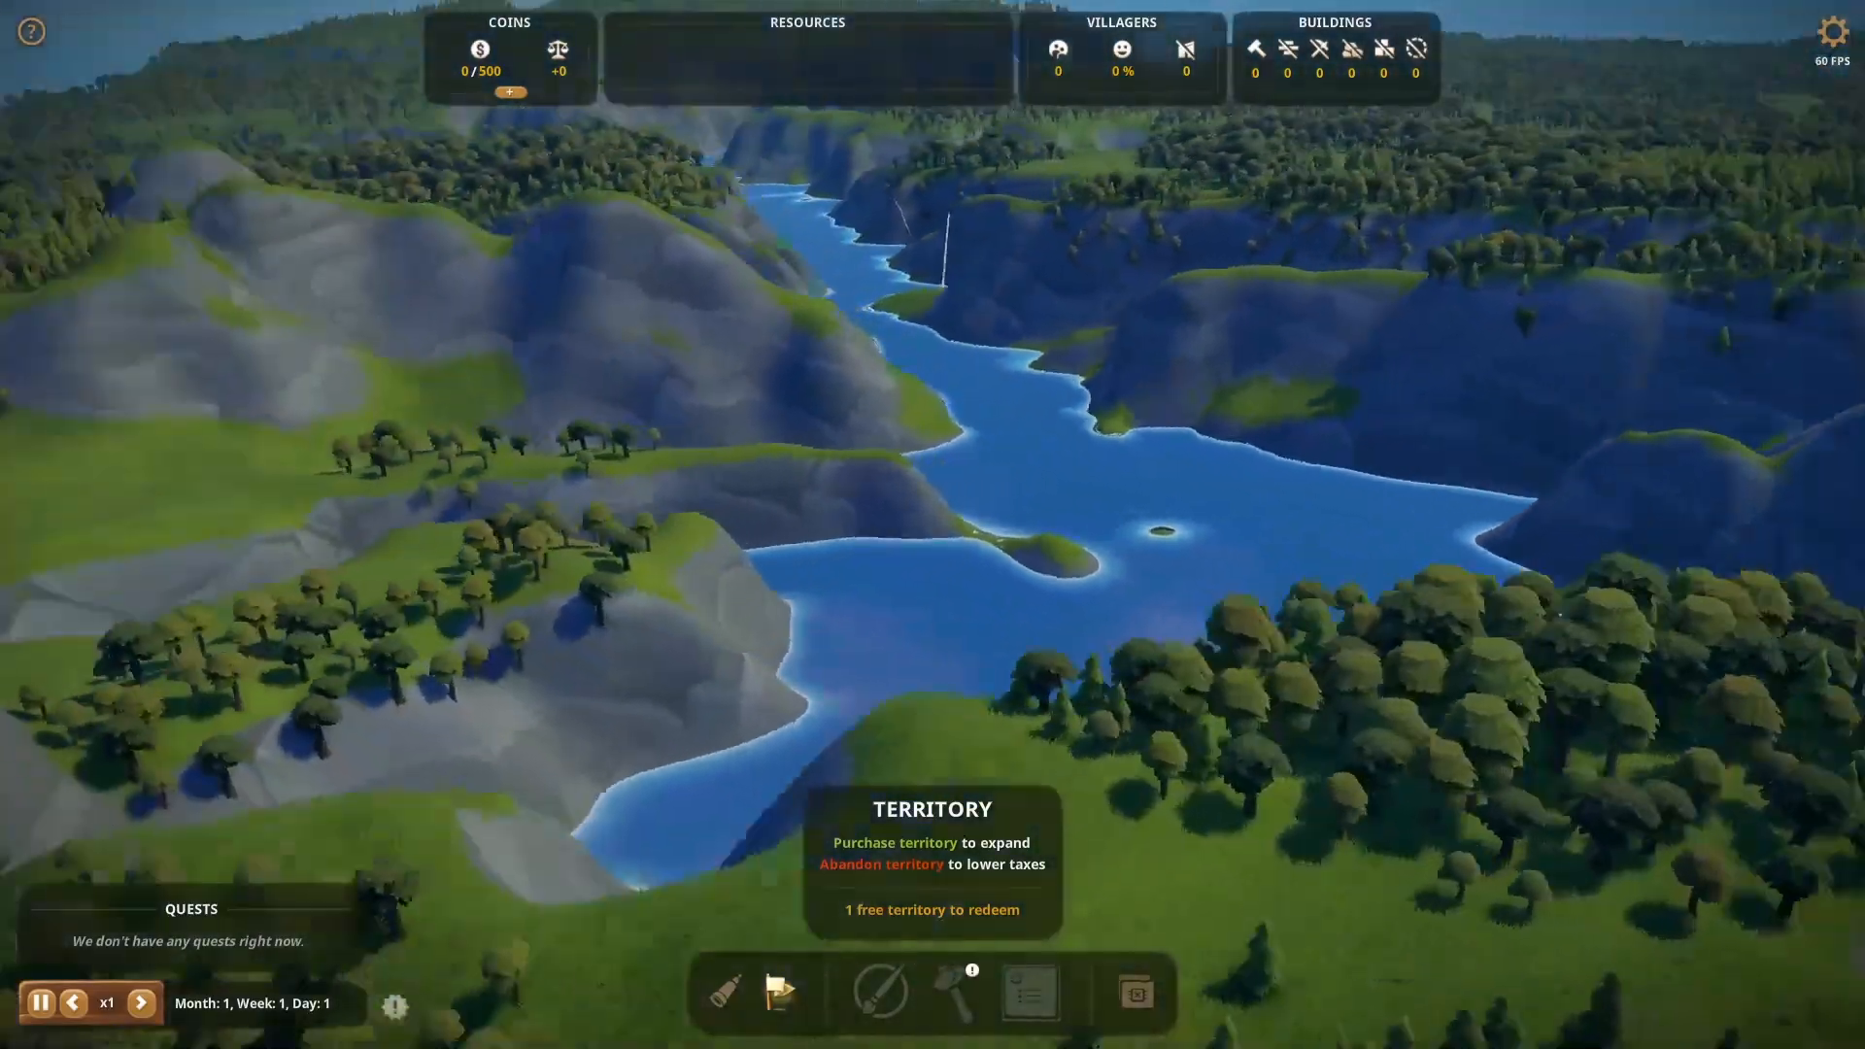
key("w")
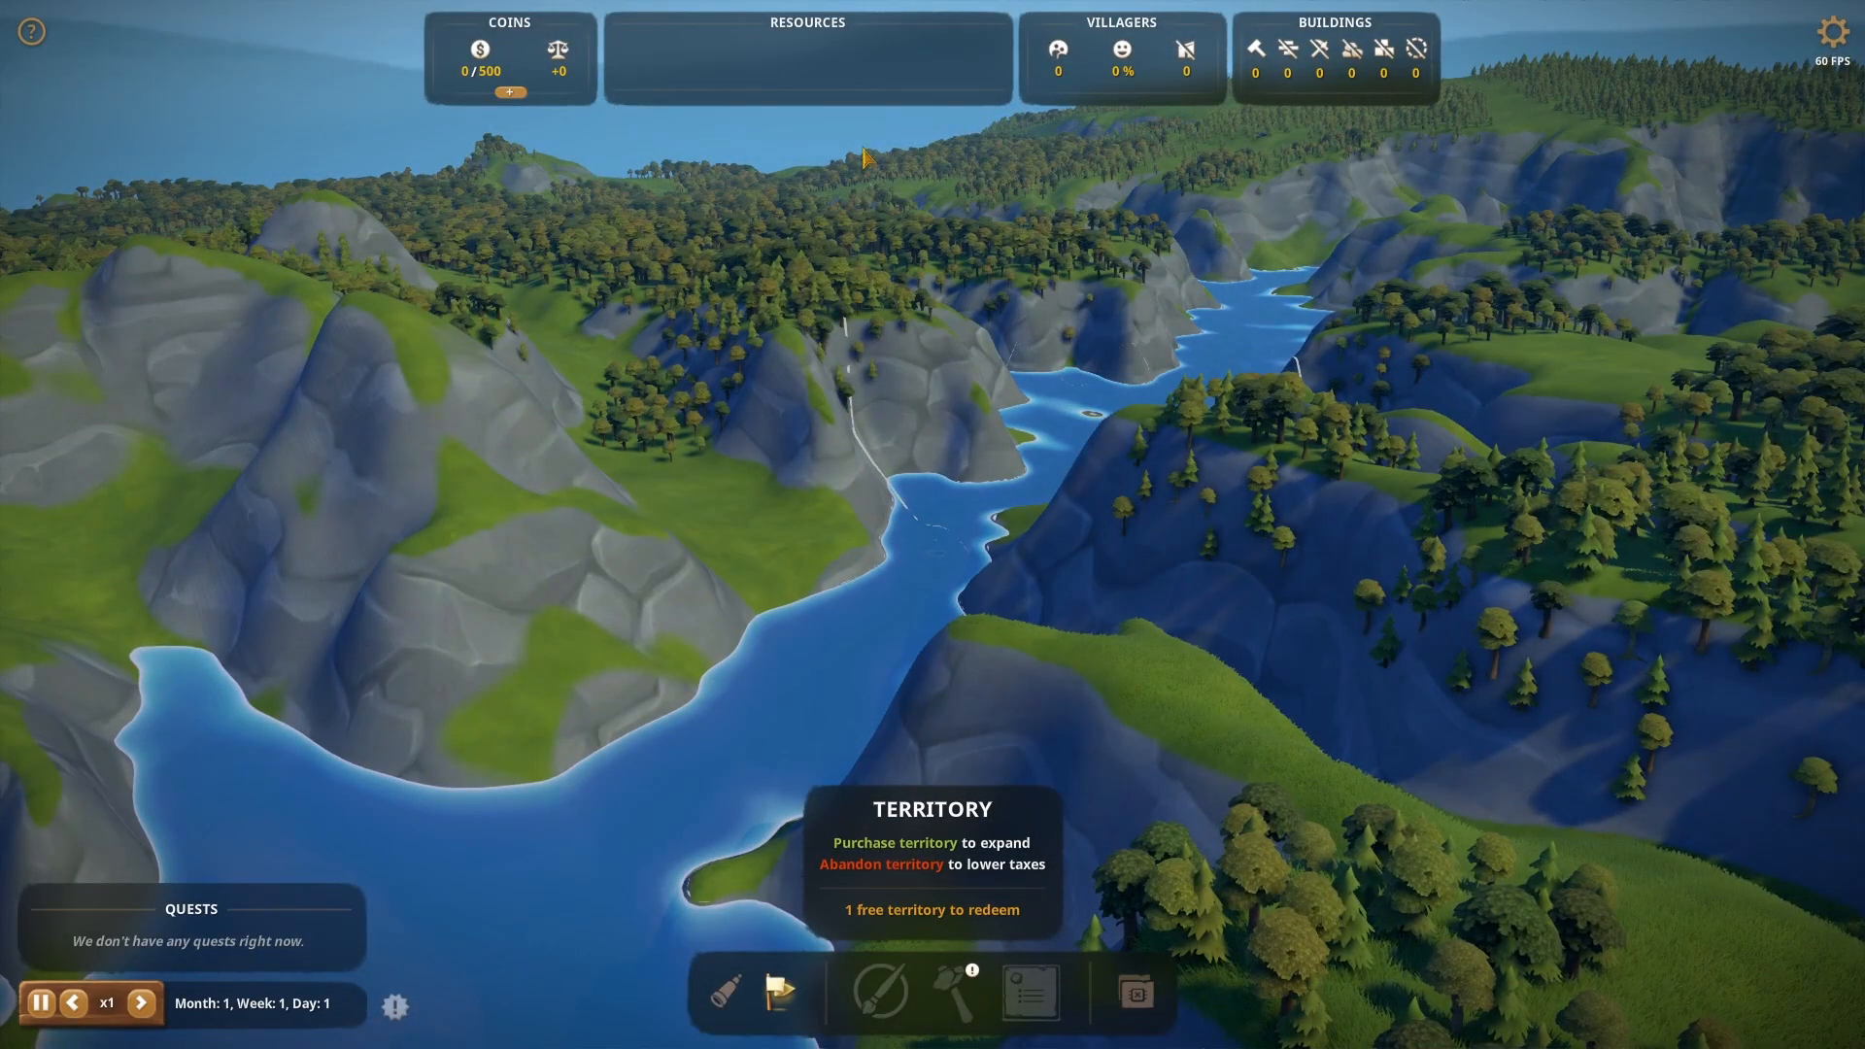
key("s")
key("a")
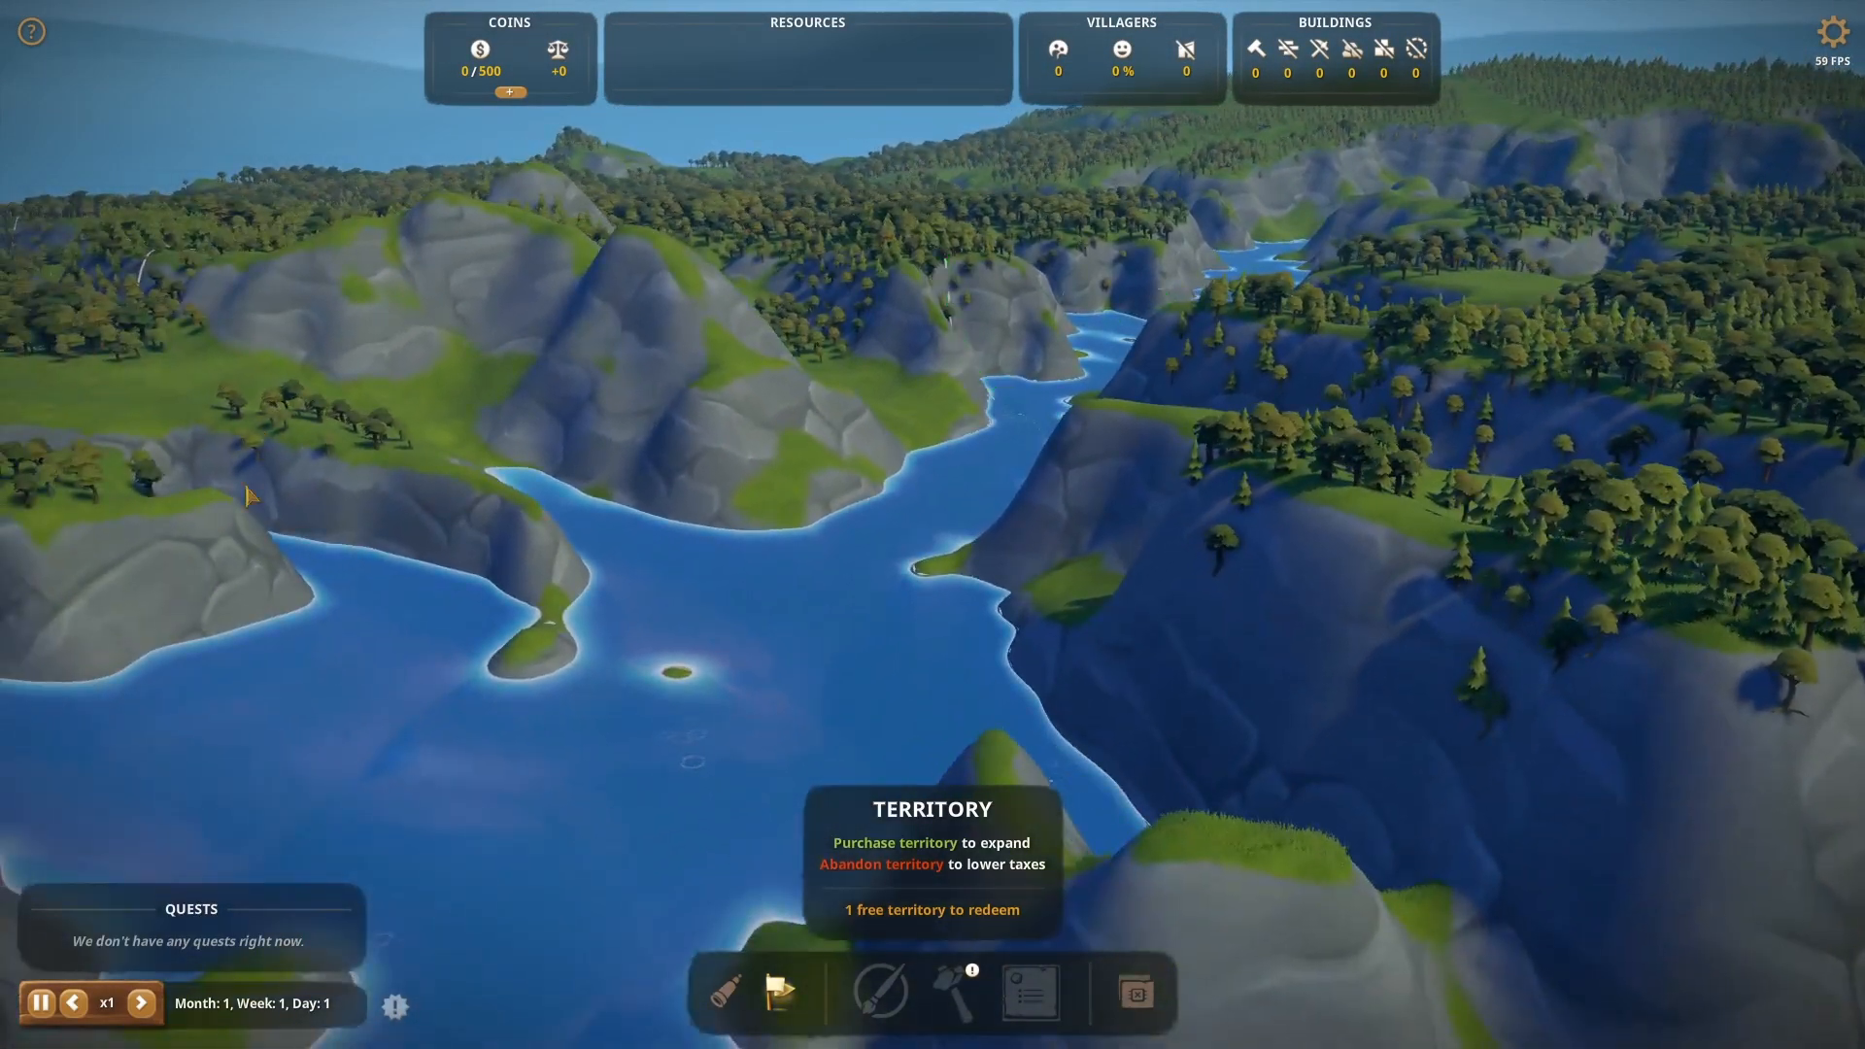
scroll(965, 575, "down", 2)
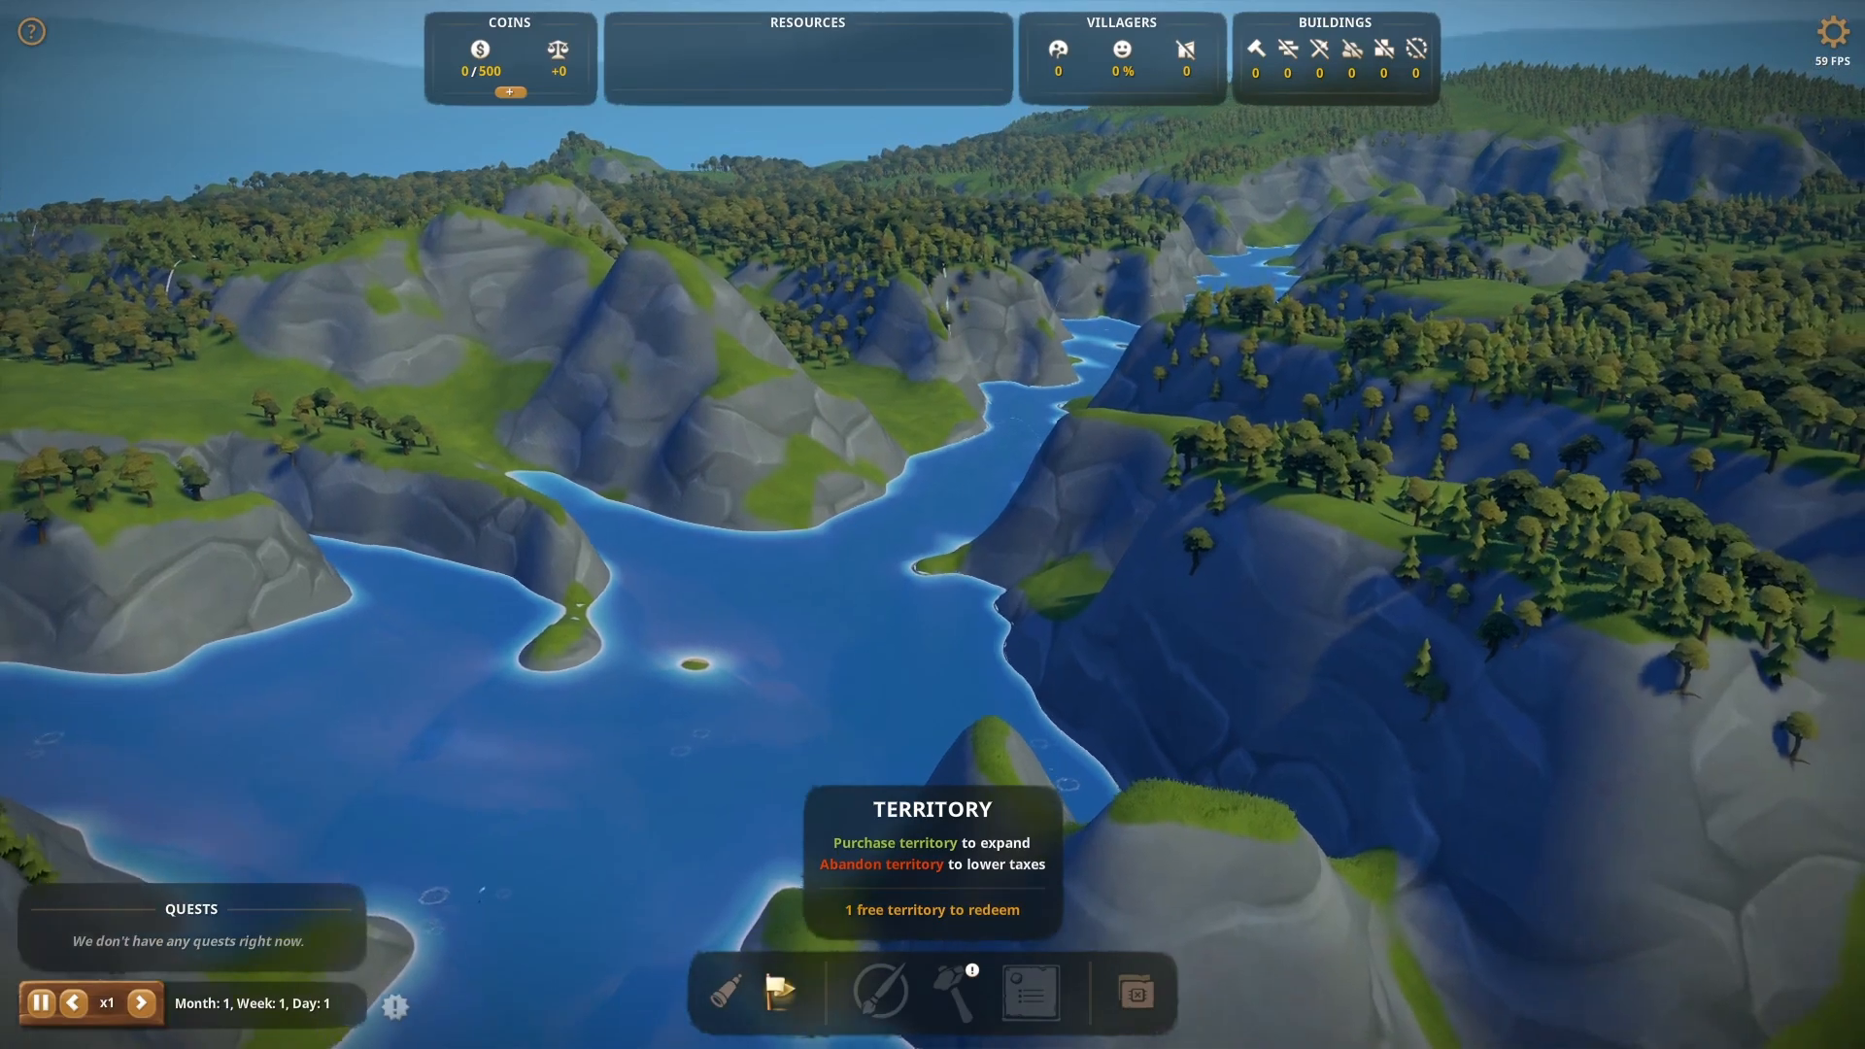
key("w")
key("a")
key("w")
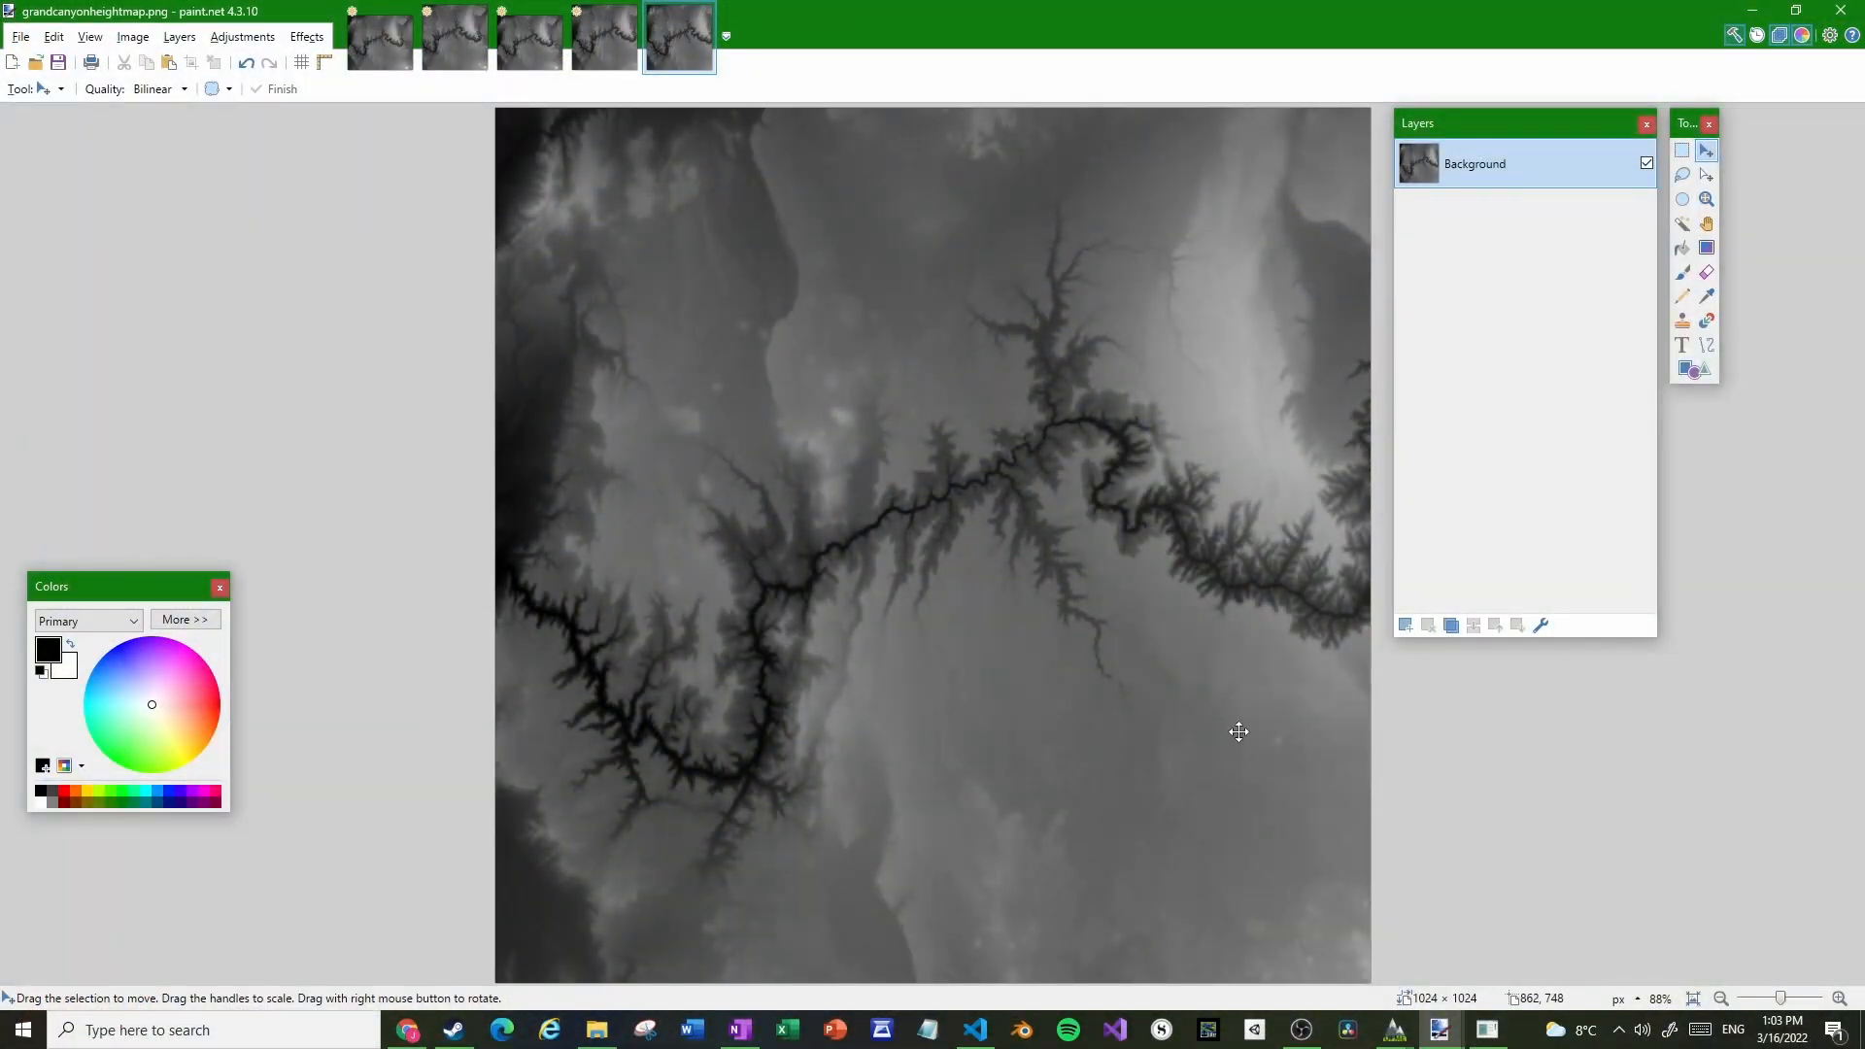
In paint.net, copy a rectangular 773 × 763 px region of the lower-left part of the Grand Canyon heightmap into a new image
left_click(1688, 152)
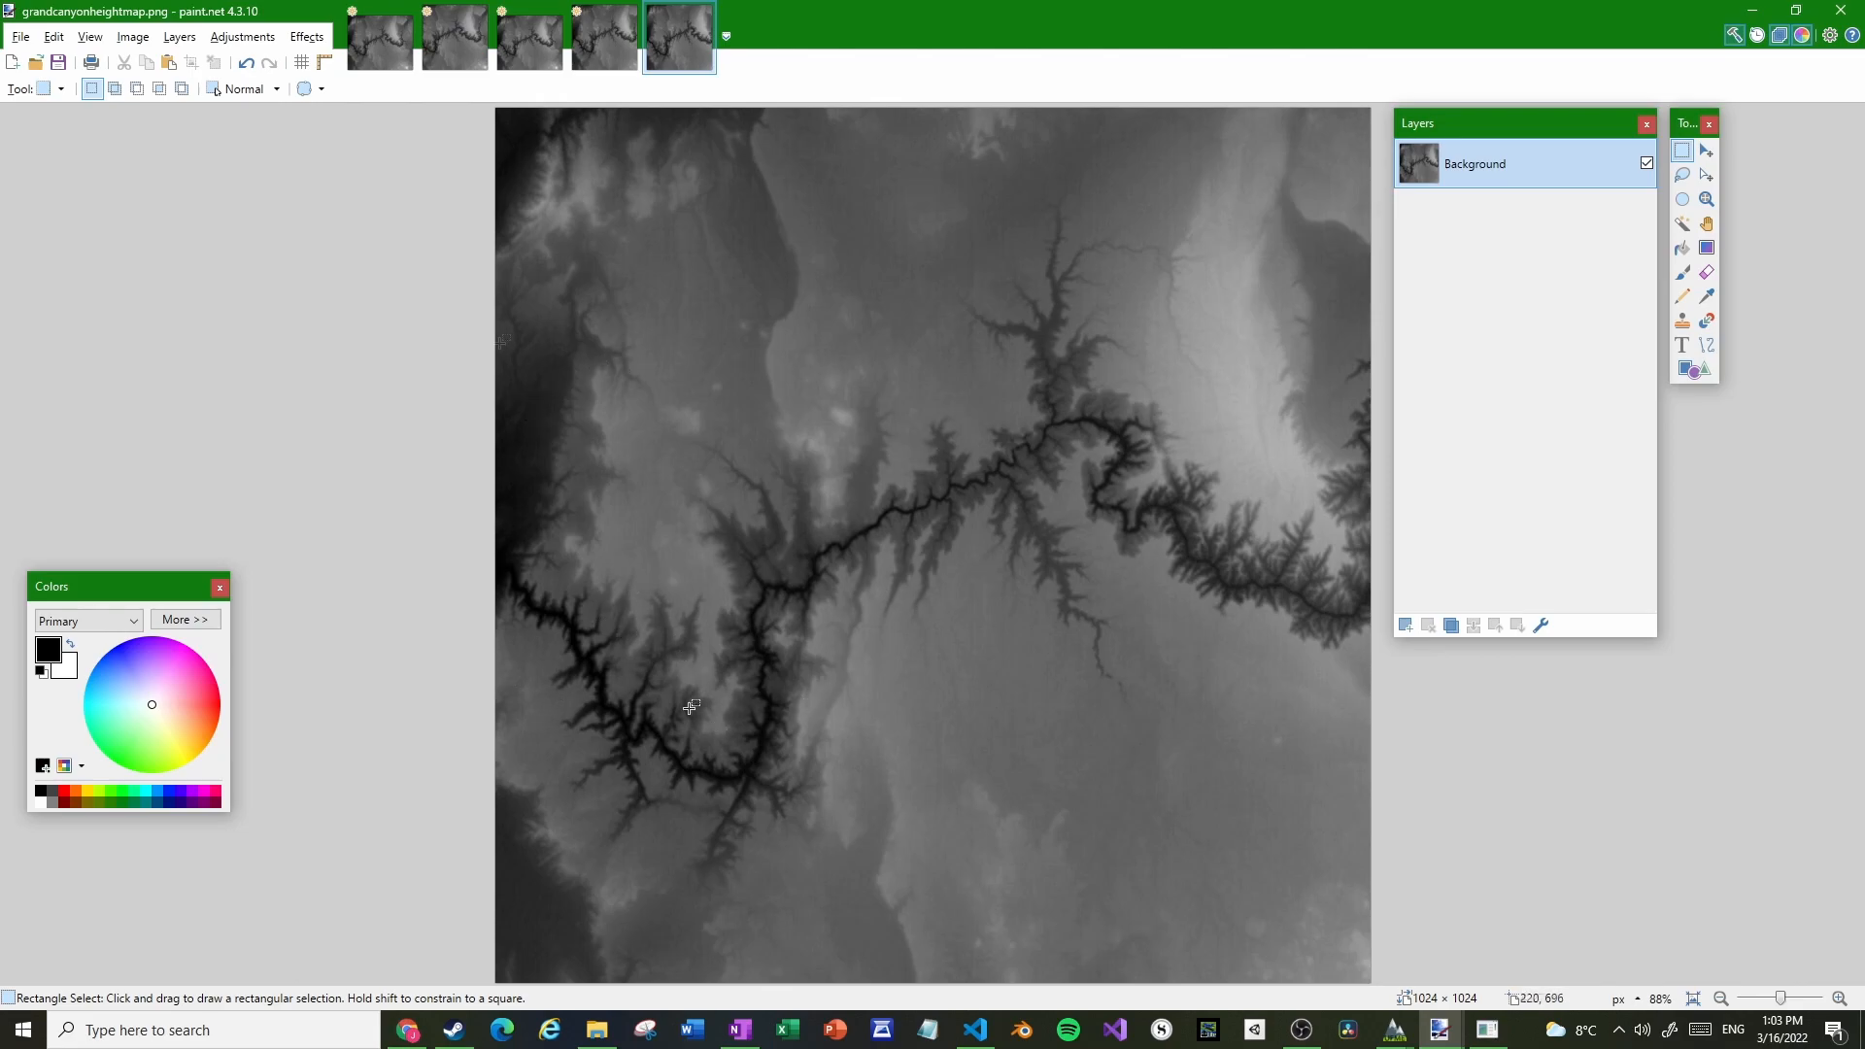
left_click_drag(488, 335, 1145, 995)
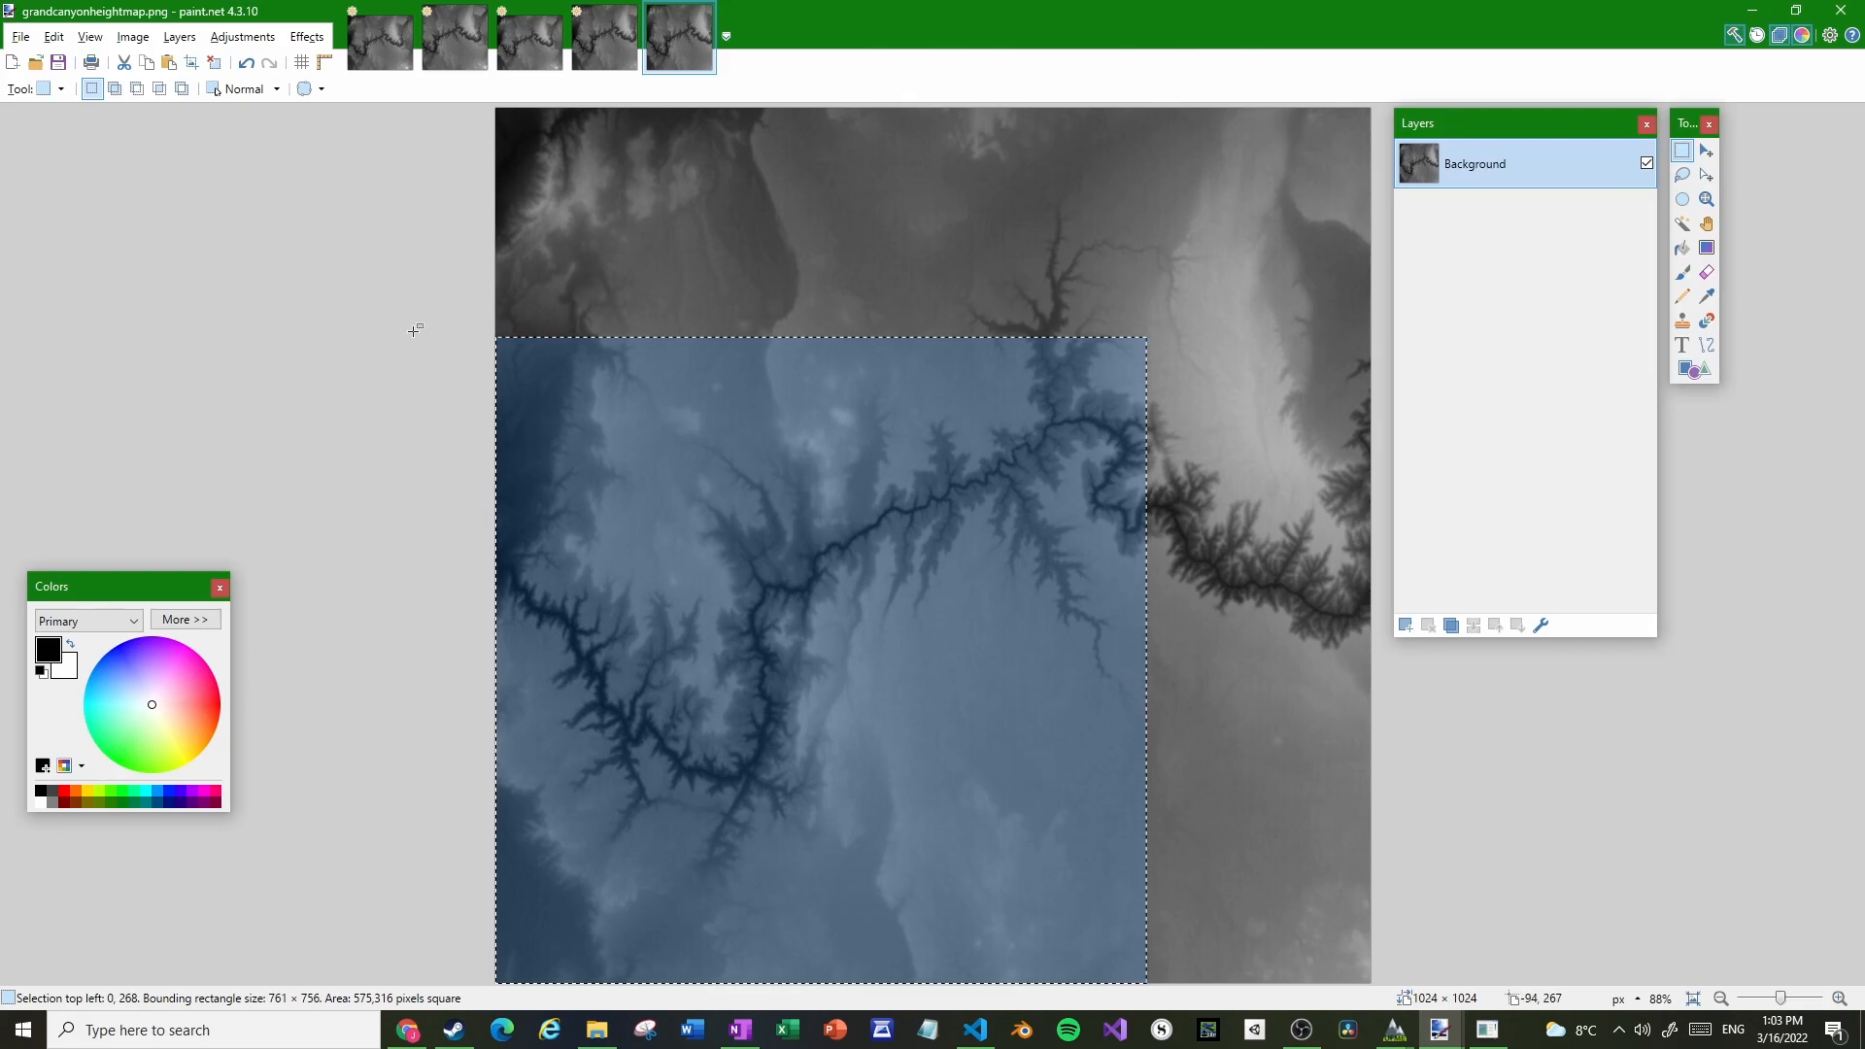
left_click_drag(410, 287, 1153, 938)
key("ctrl+c")
key("ctrl+n")
key("Return")
key("ctrl+v")
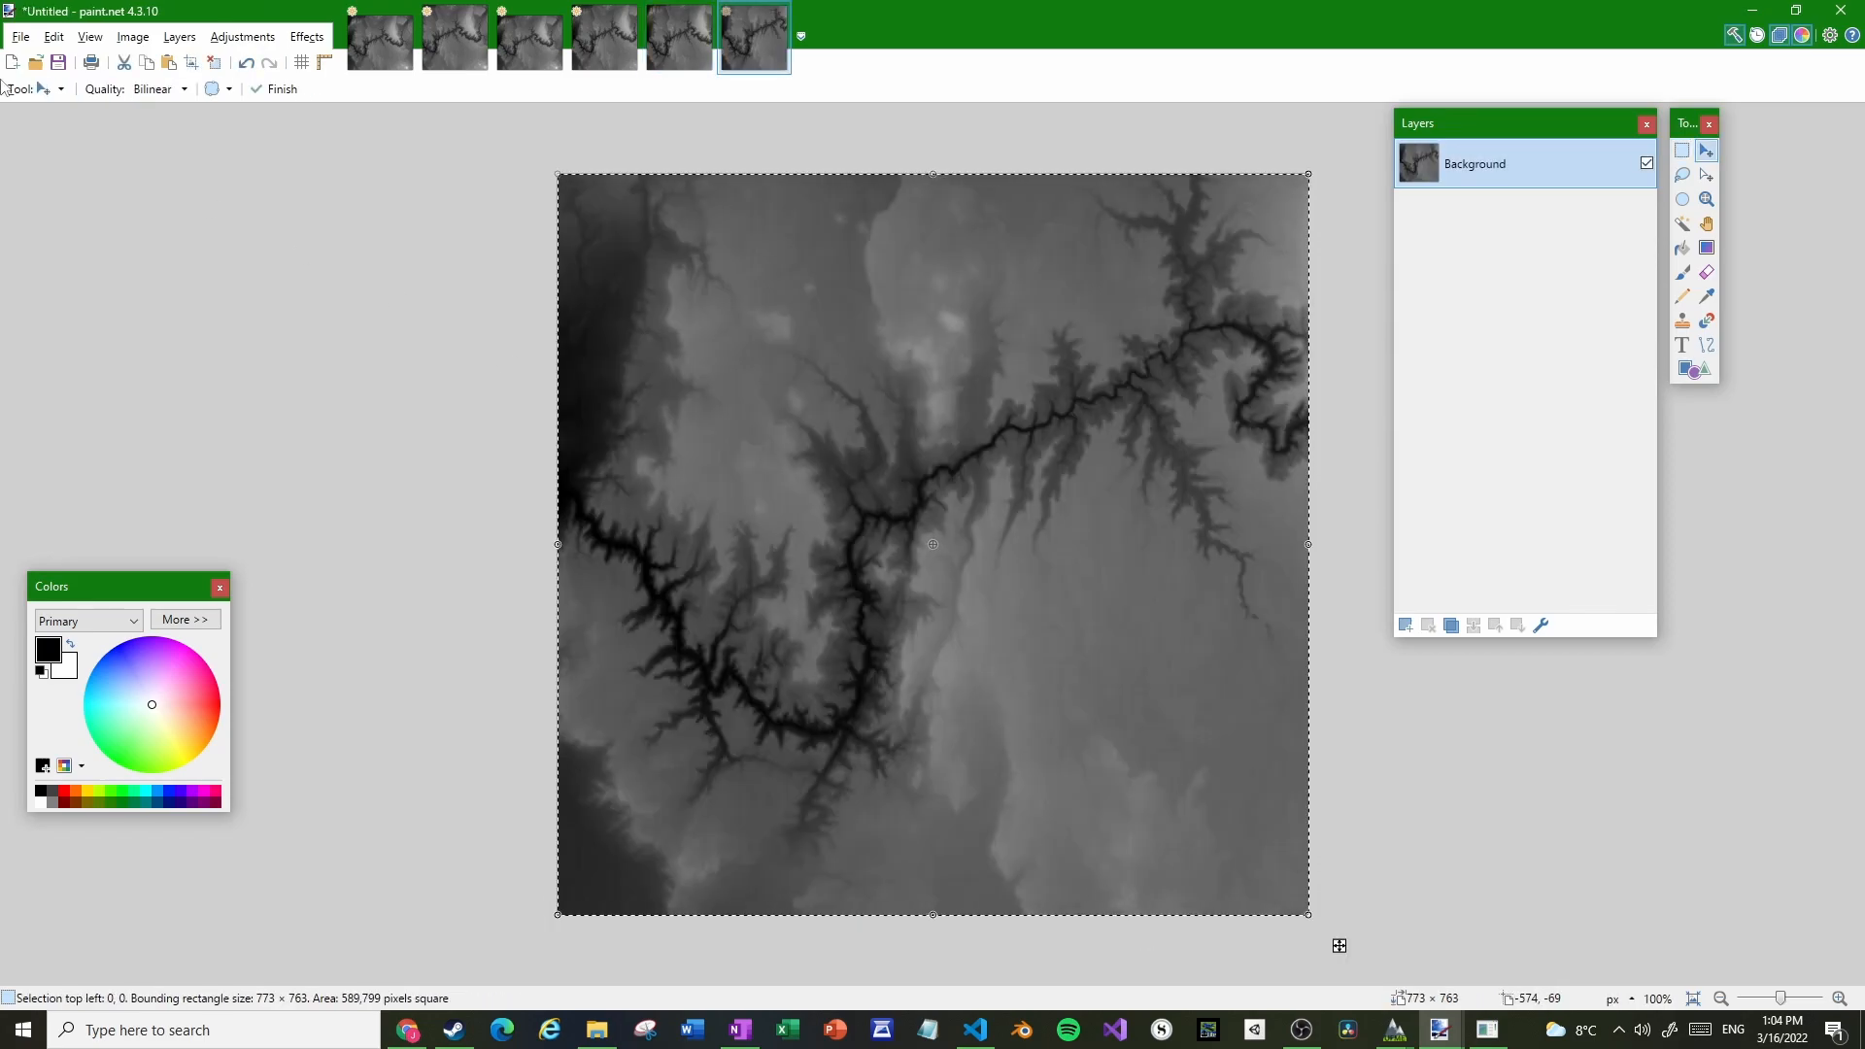
Resize the new cropped heightmap image to 1024 × 1024 pixels
left_click(133, 36)
left_click(154, 84)
type("1024")
key("Tab")
type("1024")
key("Return")
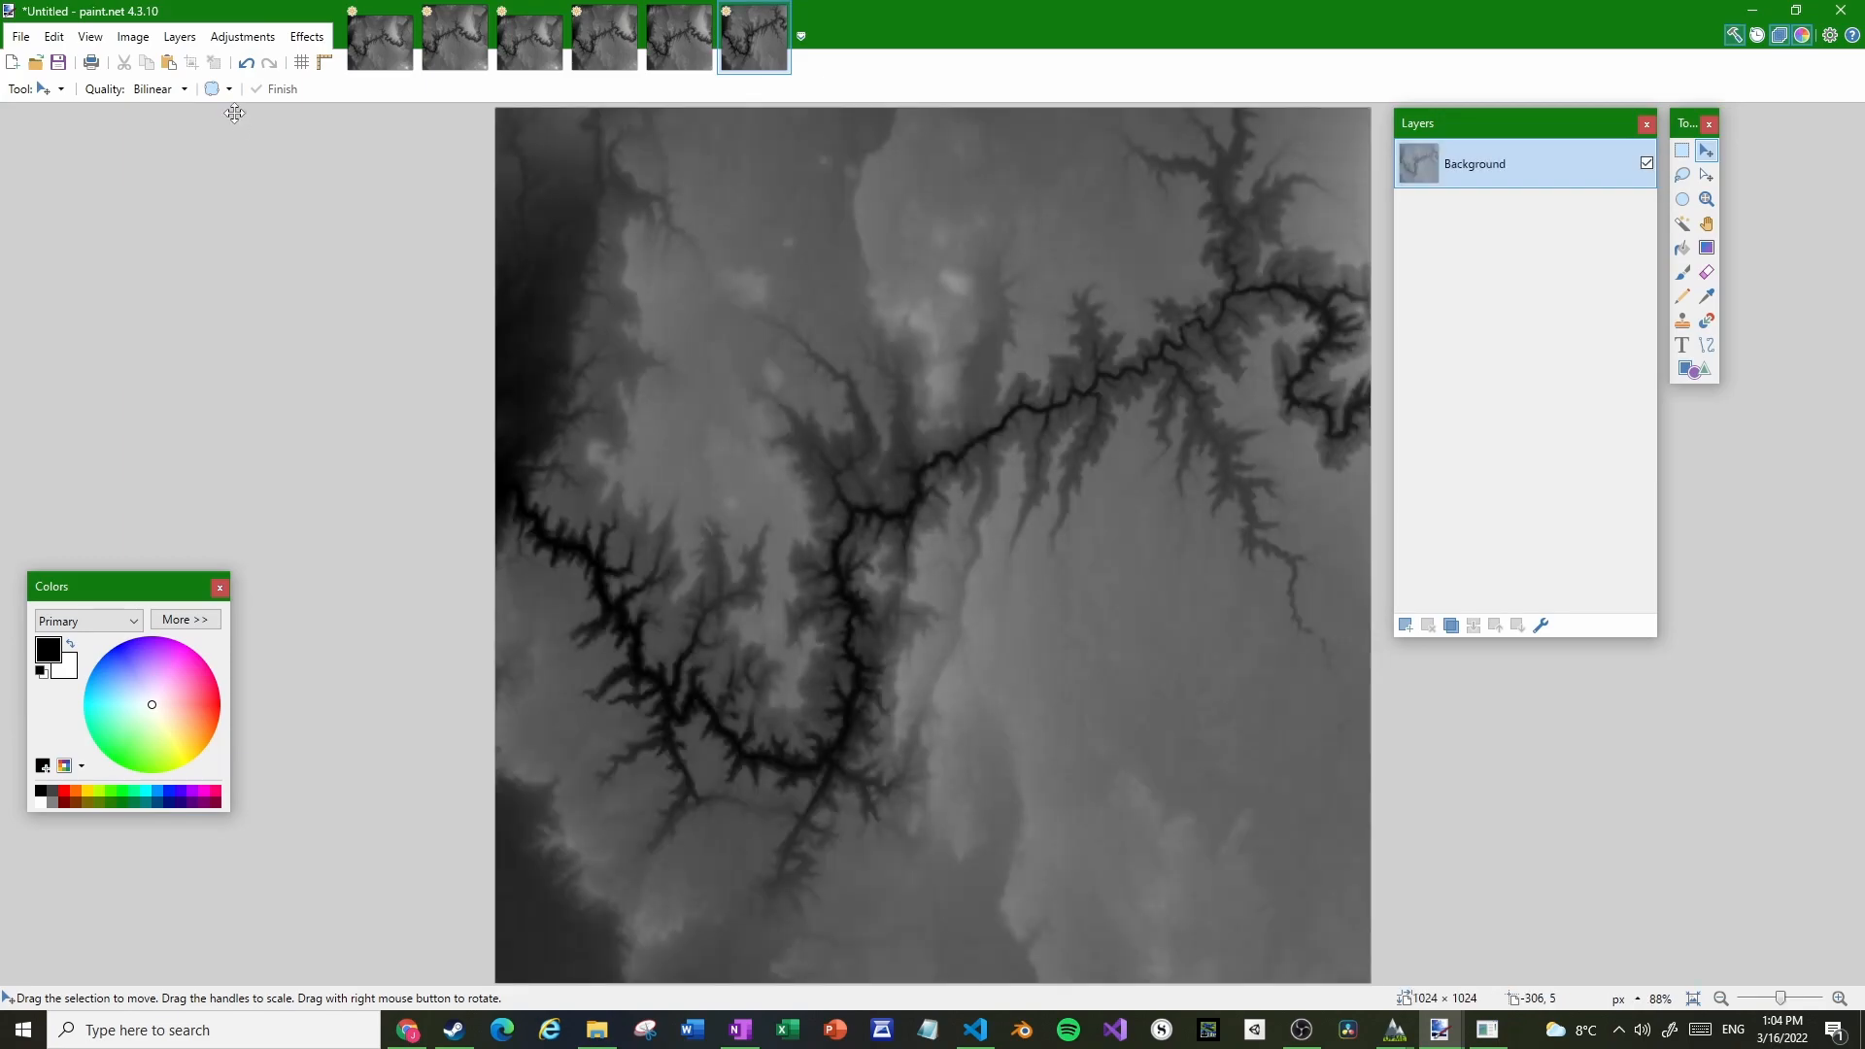
Save the cropped heightmap as a PNG in Downloads, replacing the existing grandcanyonheightmap.png
key("ctrl+s")
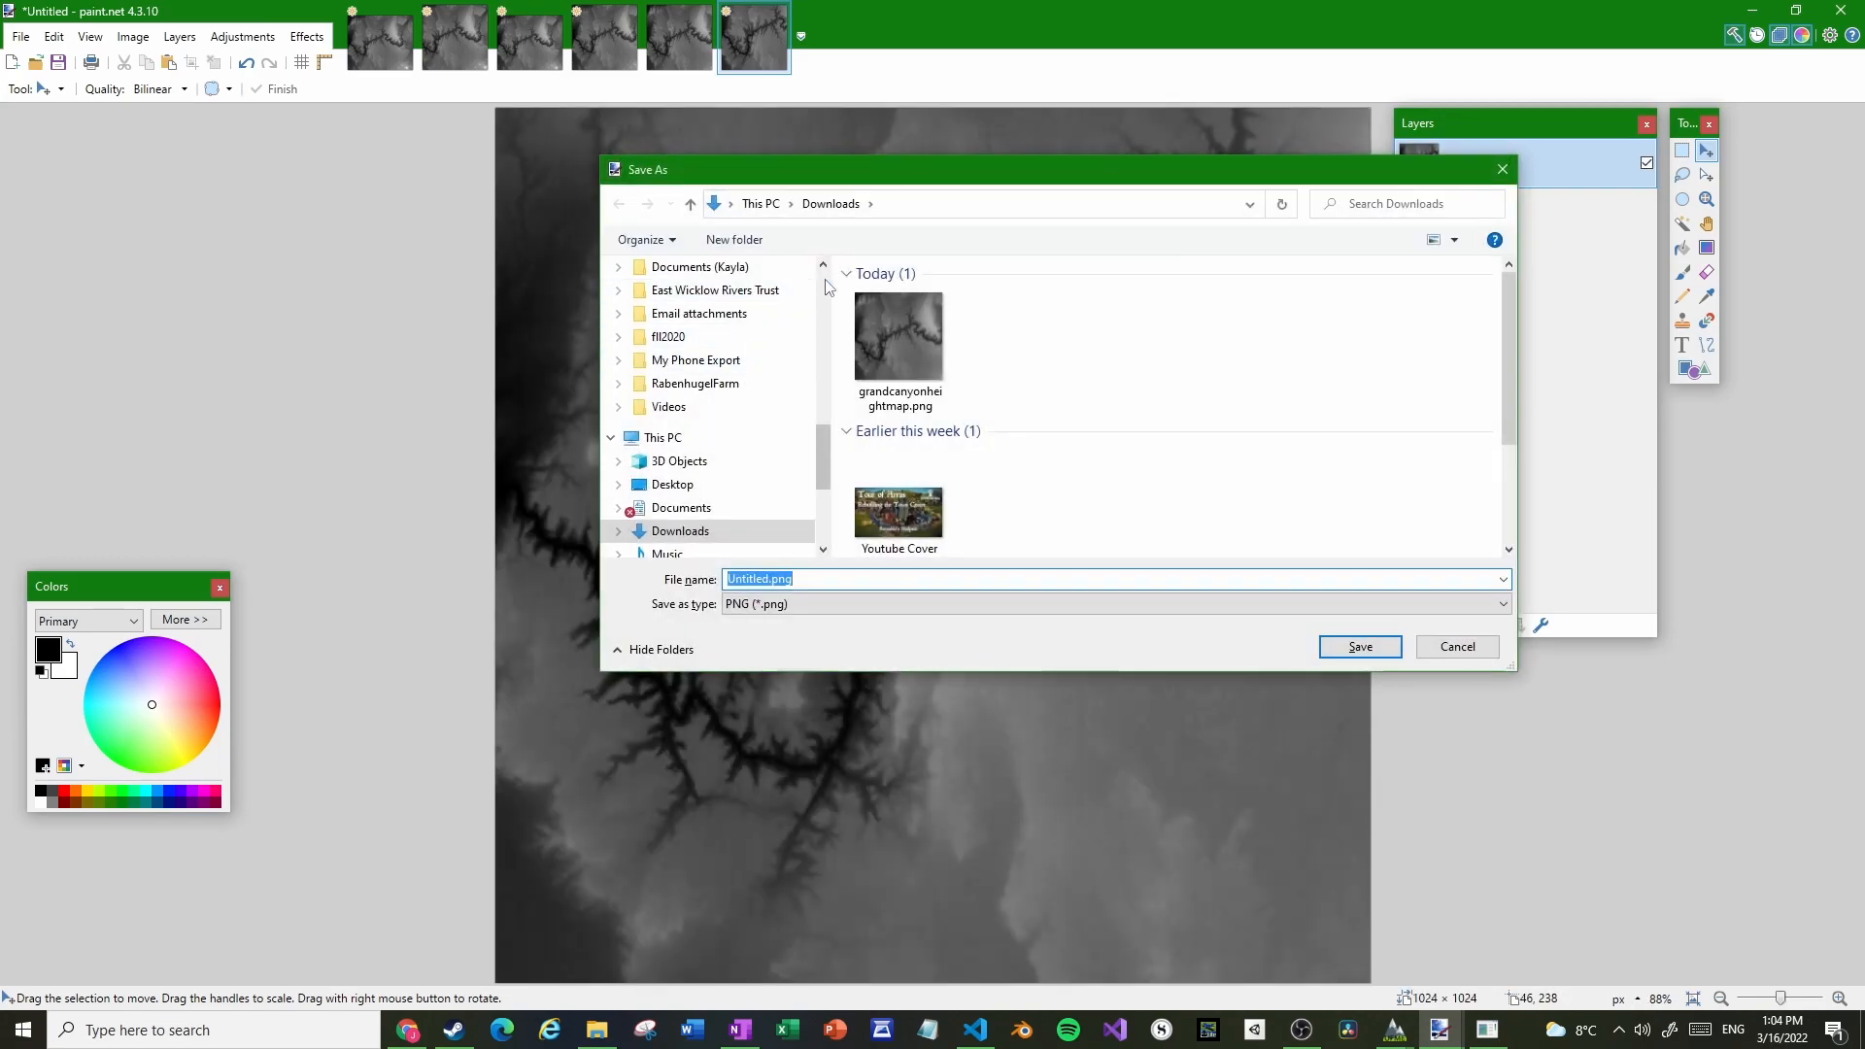
left_click(911, 334)
left_click(1346, 646)
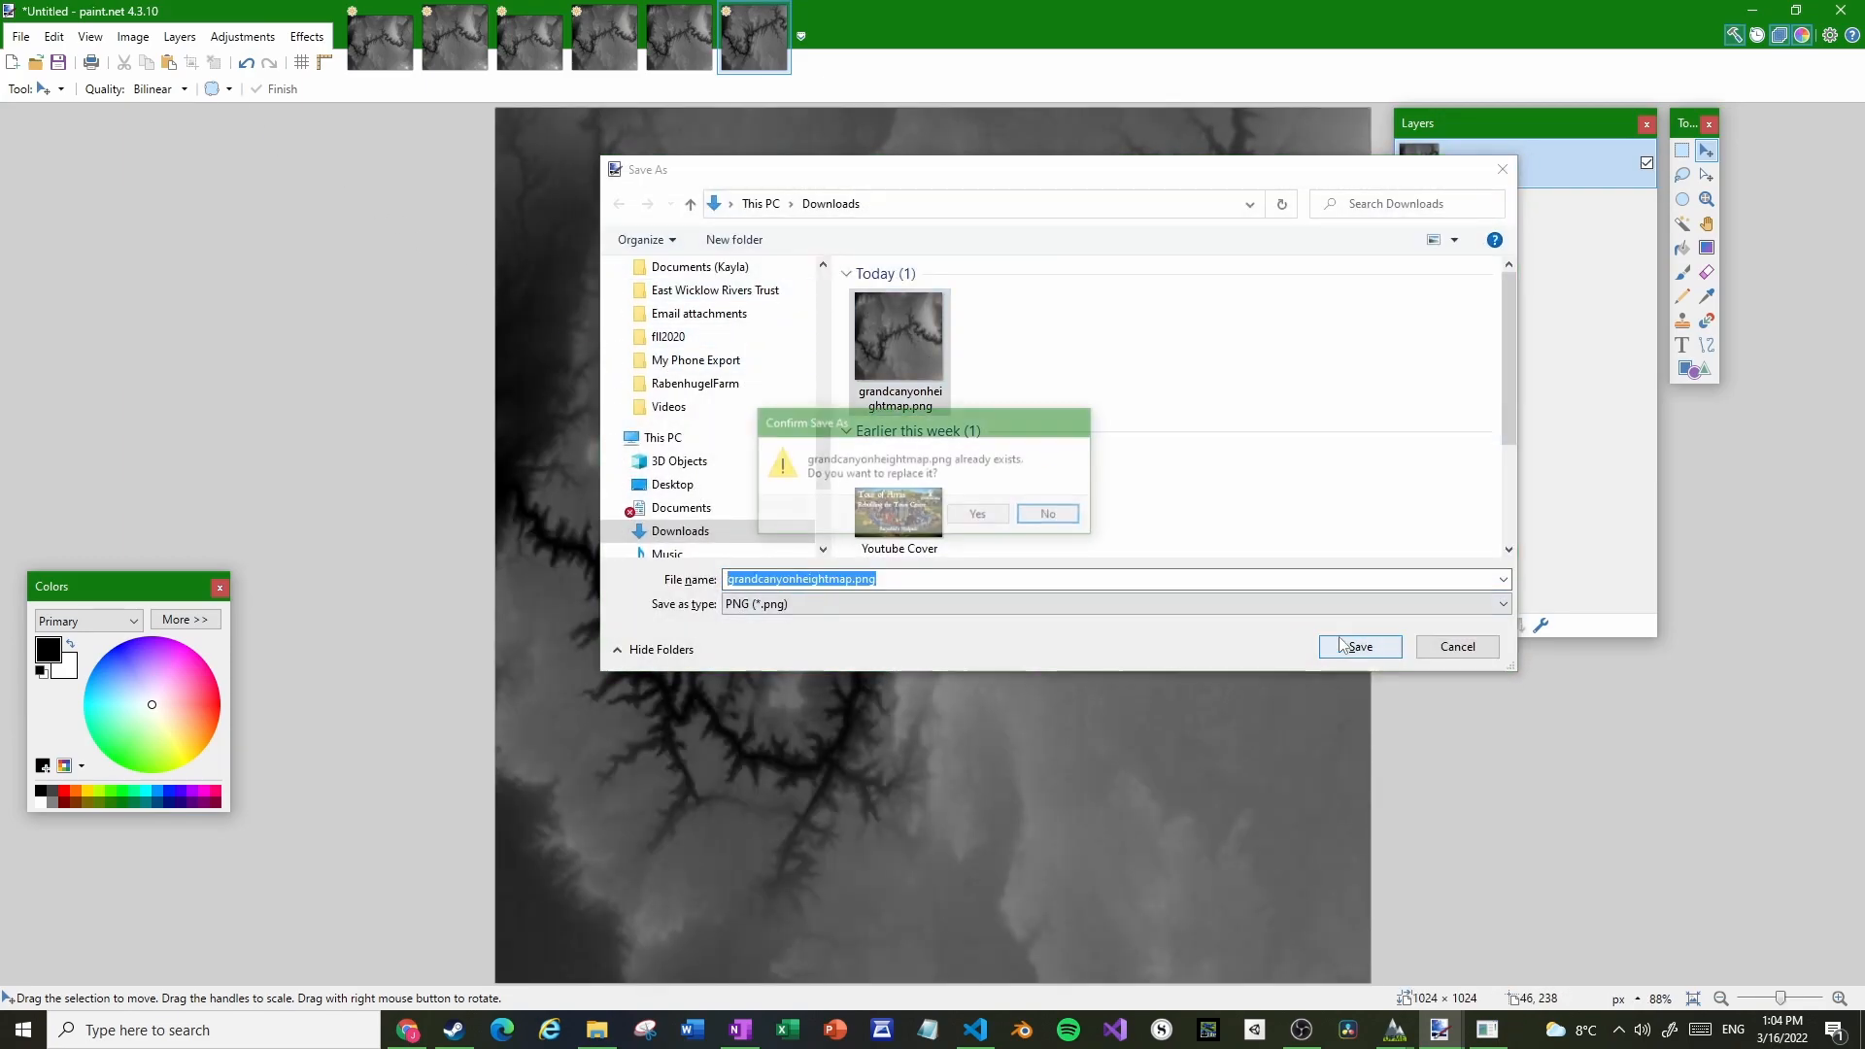
left_click(980, 516)
left_click(848, 626)
Switch to Unofficial Foundation Map Generator and import grandcanyonheightmap.png from Downloads as the Canyons map's heightmap
left_click(1392, 1030)
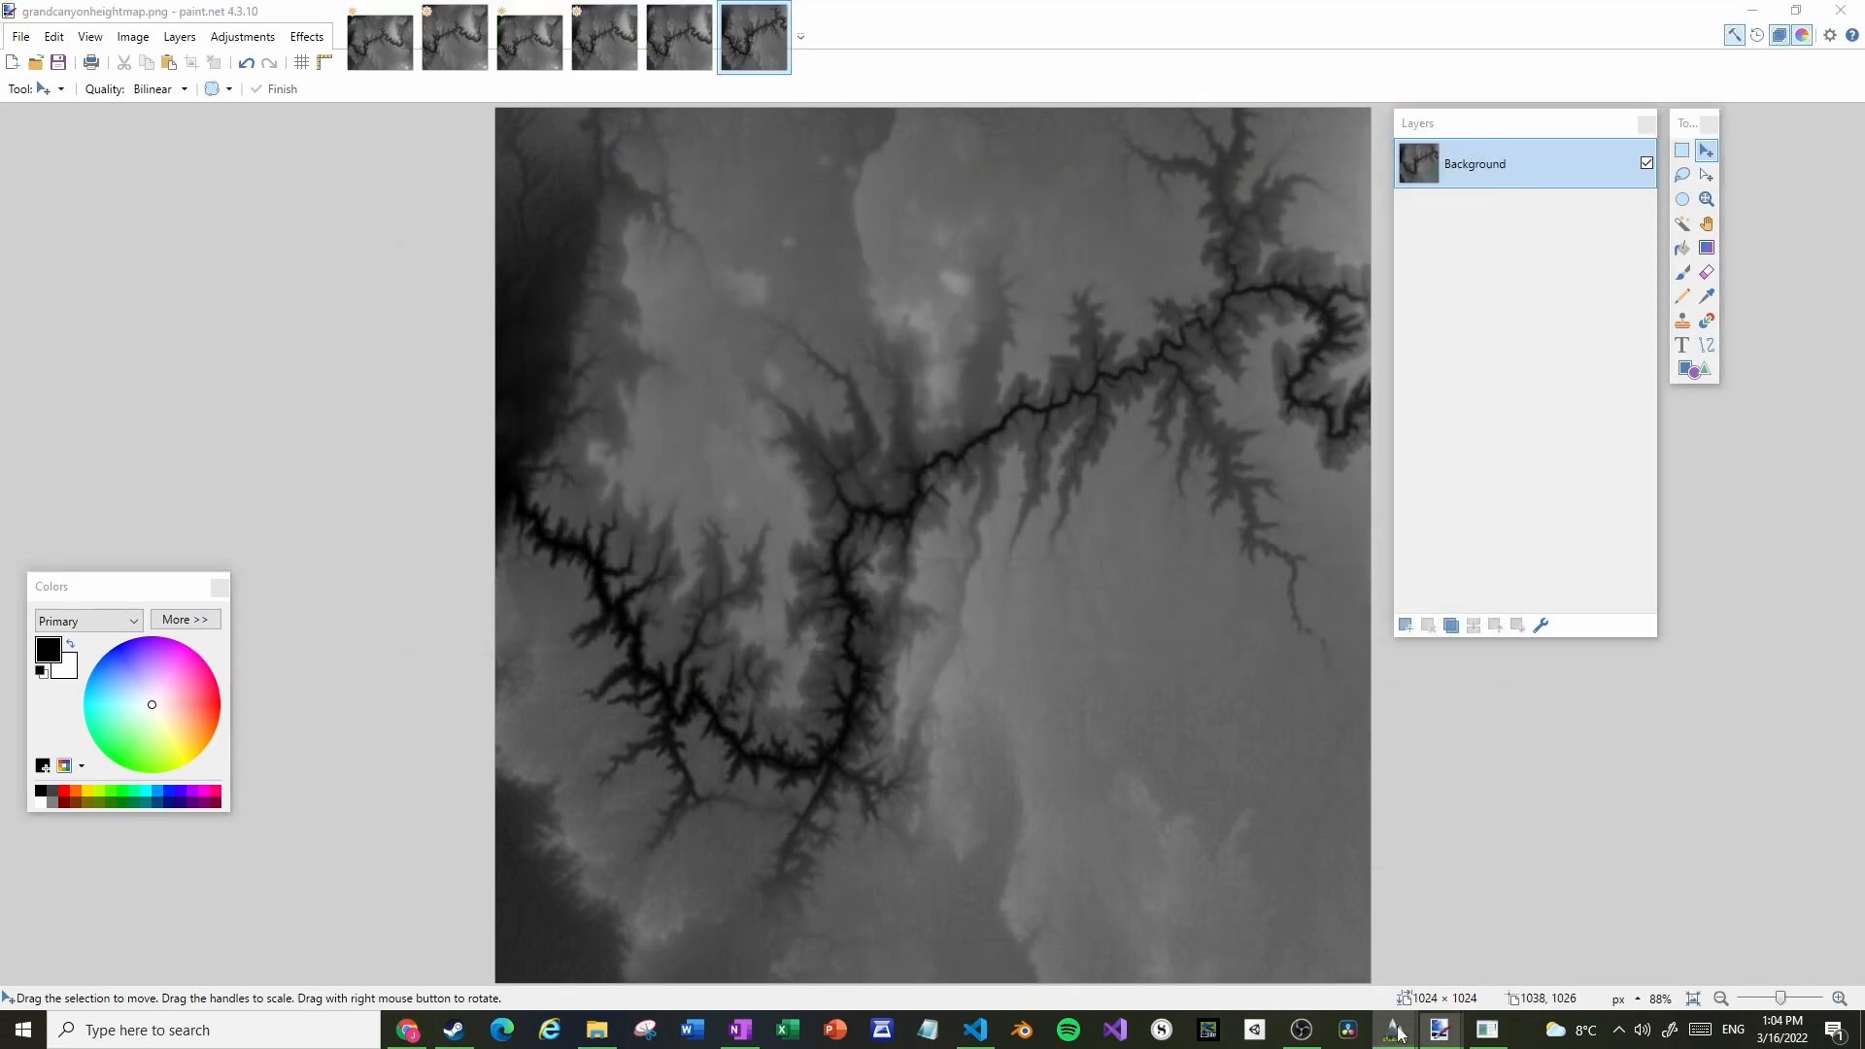
left_click(1510, 928)
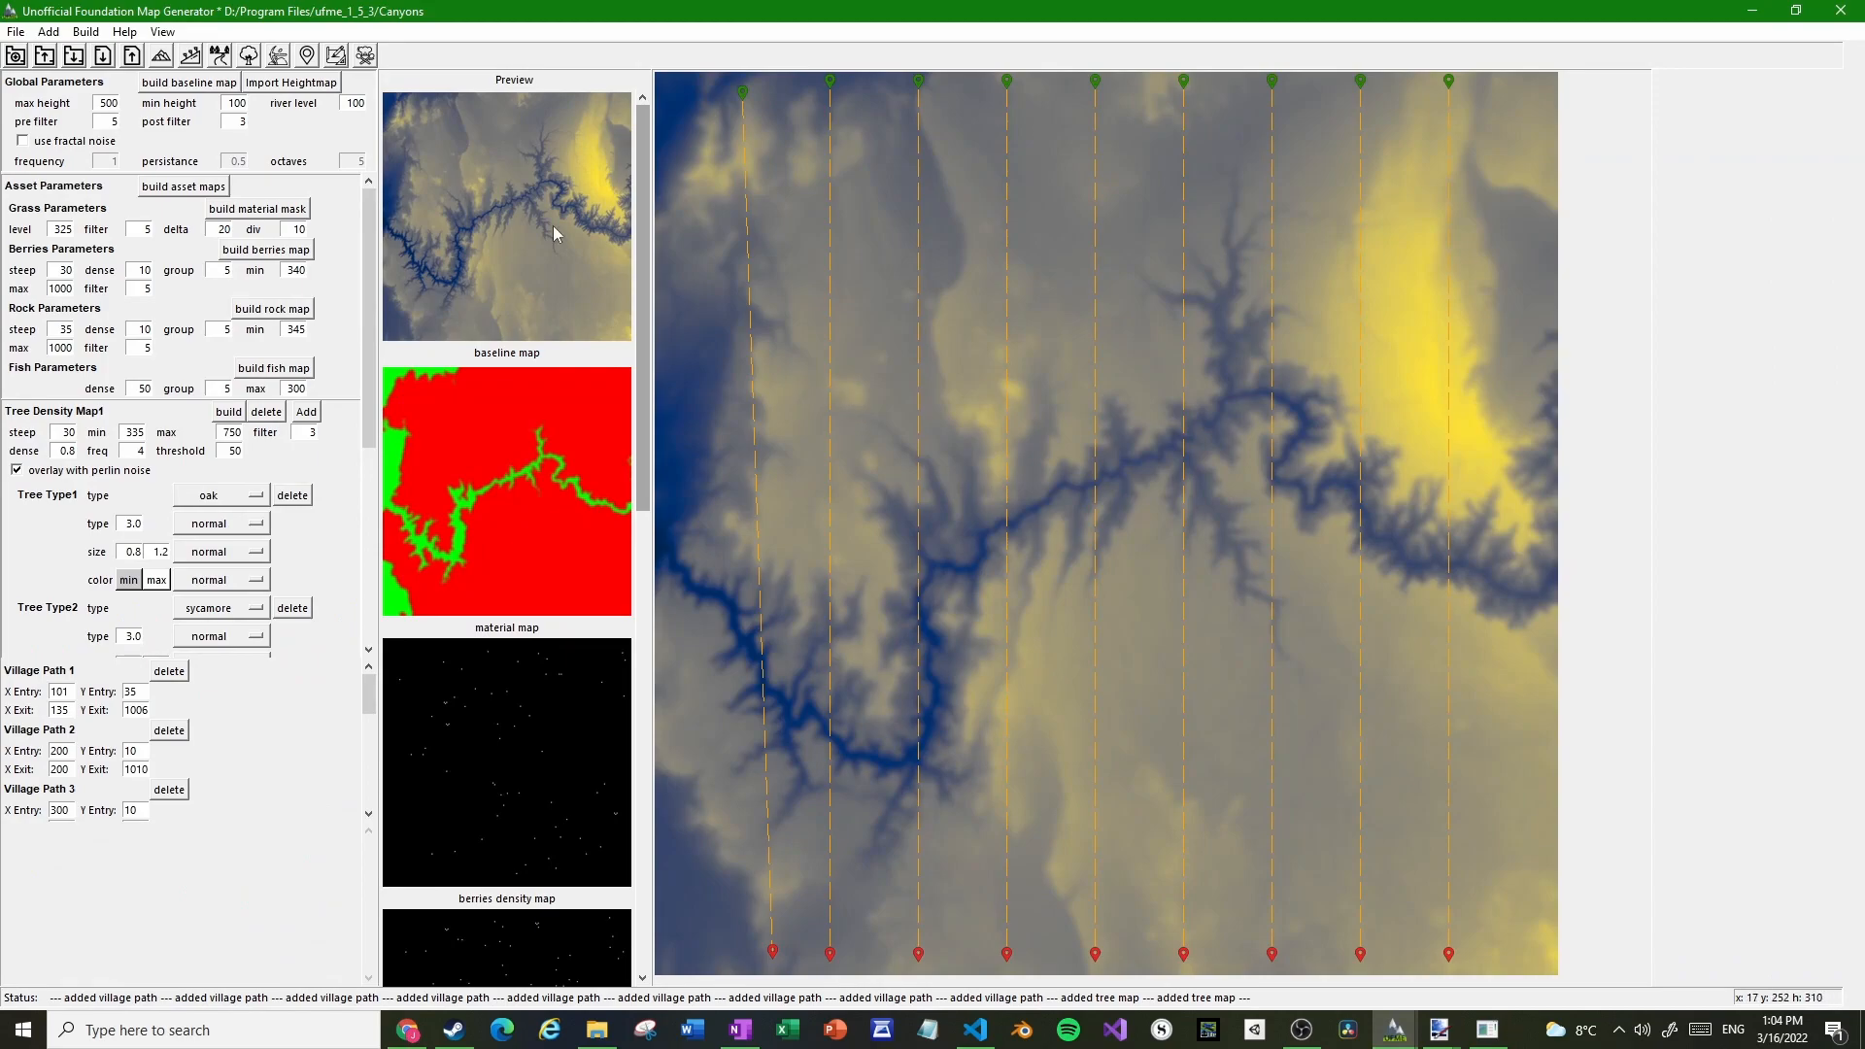
left_click(288, 85)
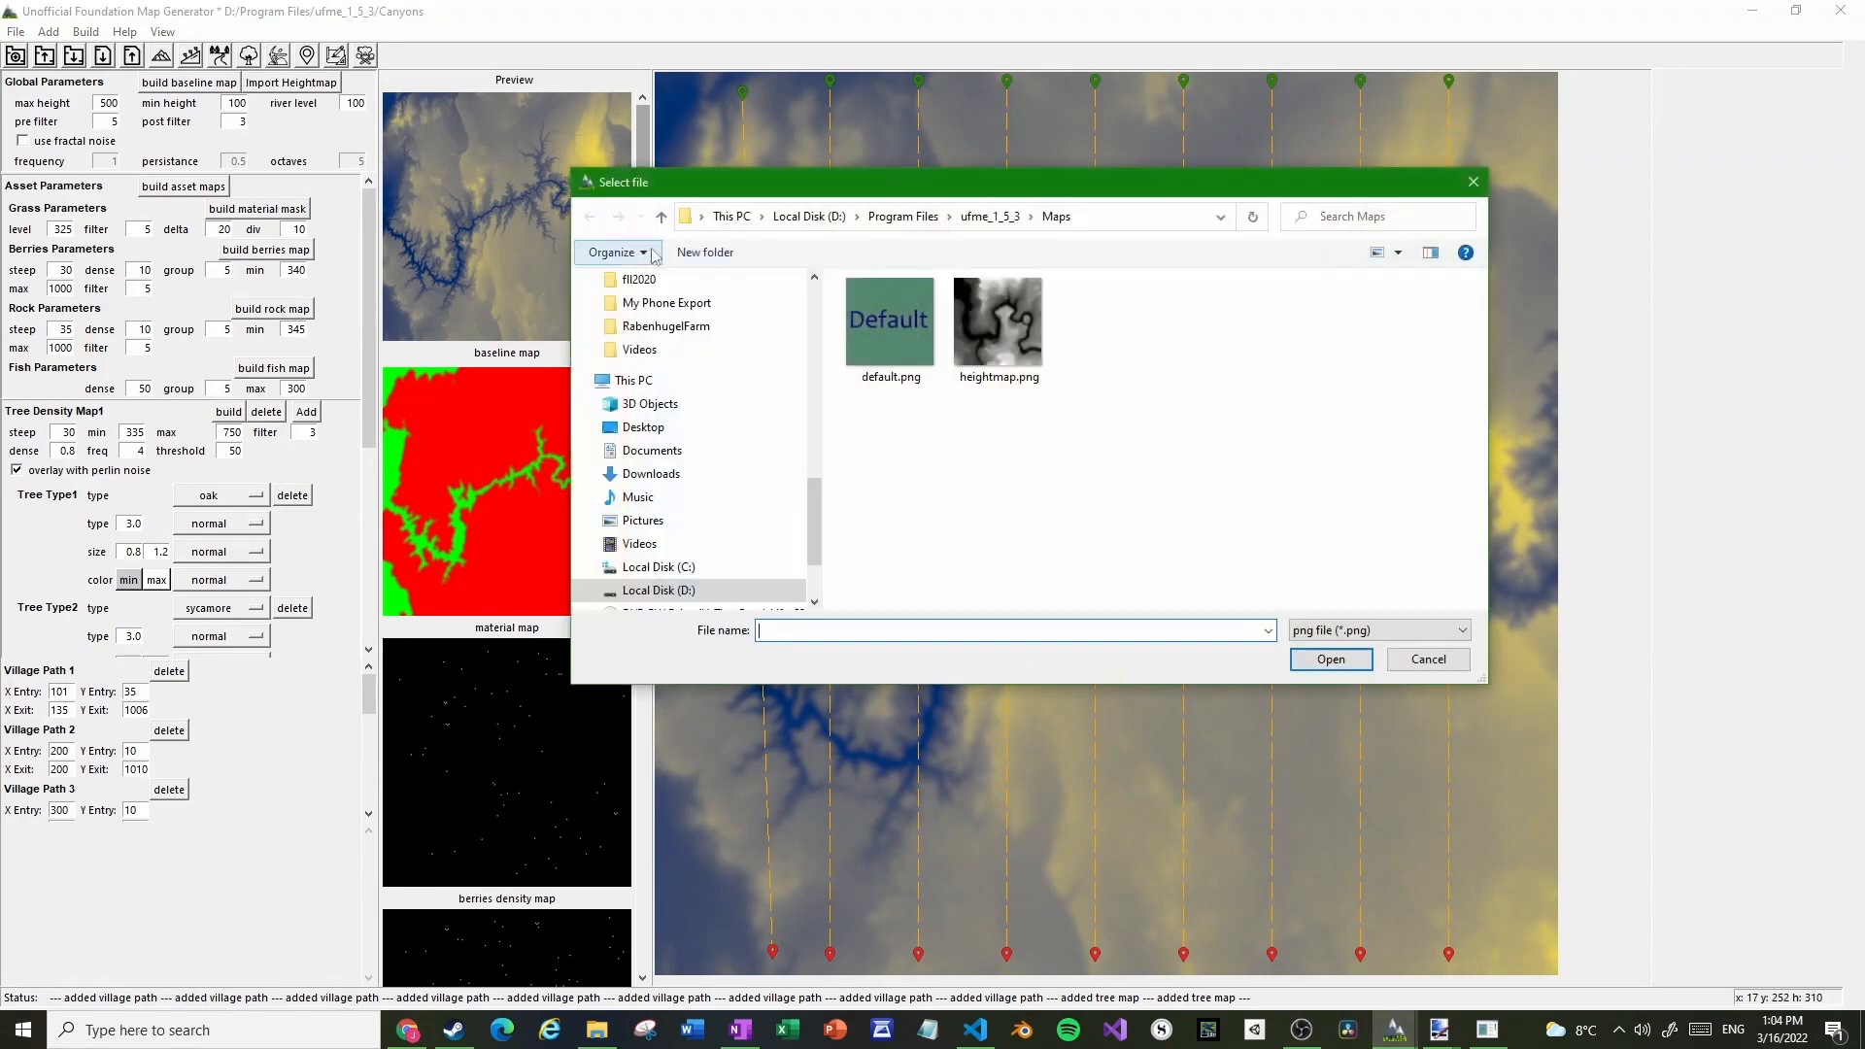
scroll(814, 295, "up", 6)
left_click(736, 385)
double_click(882, 345)
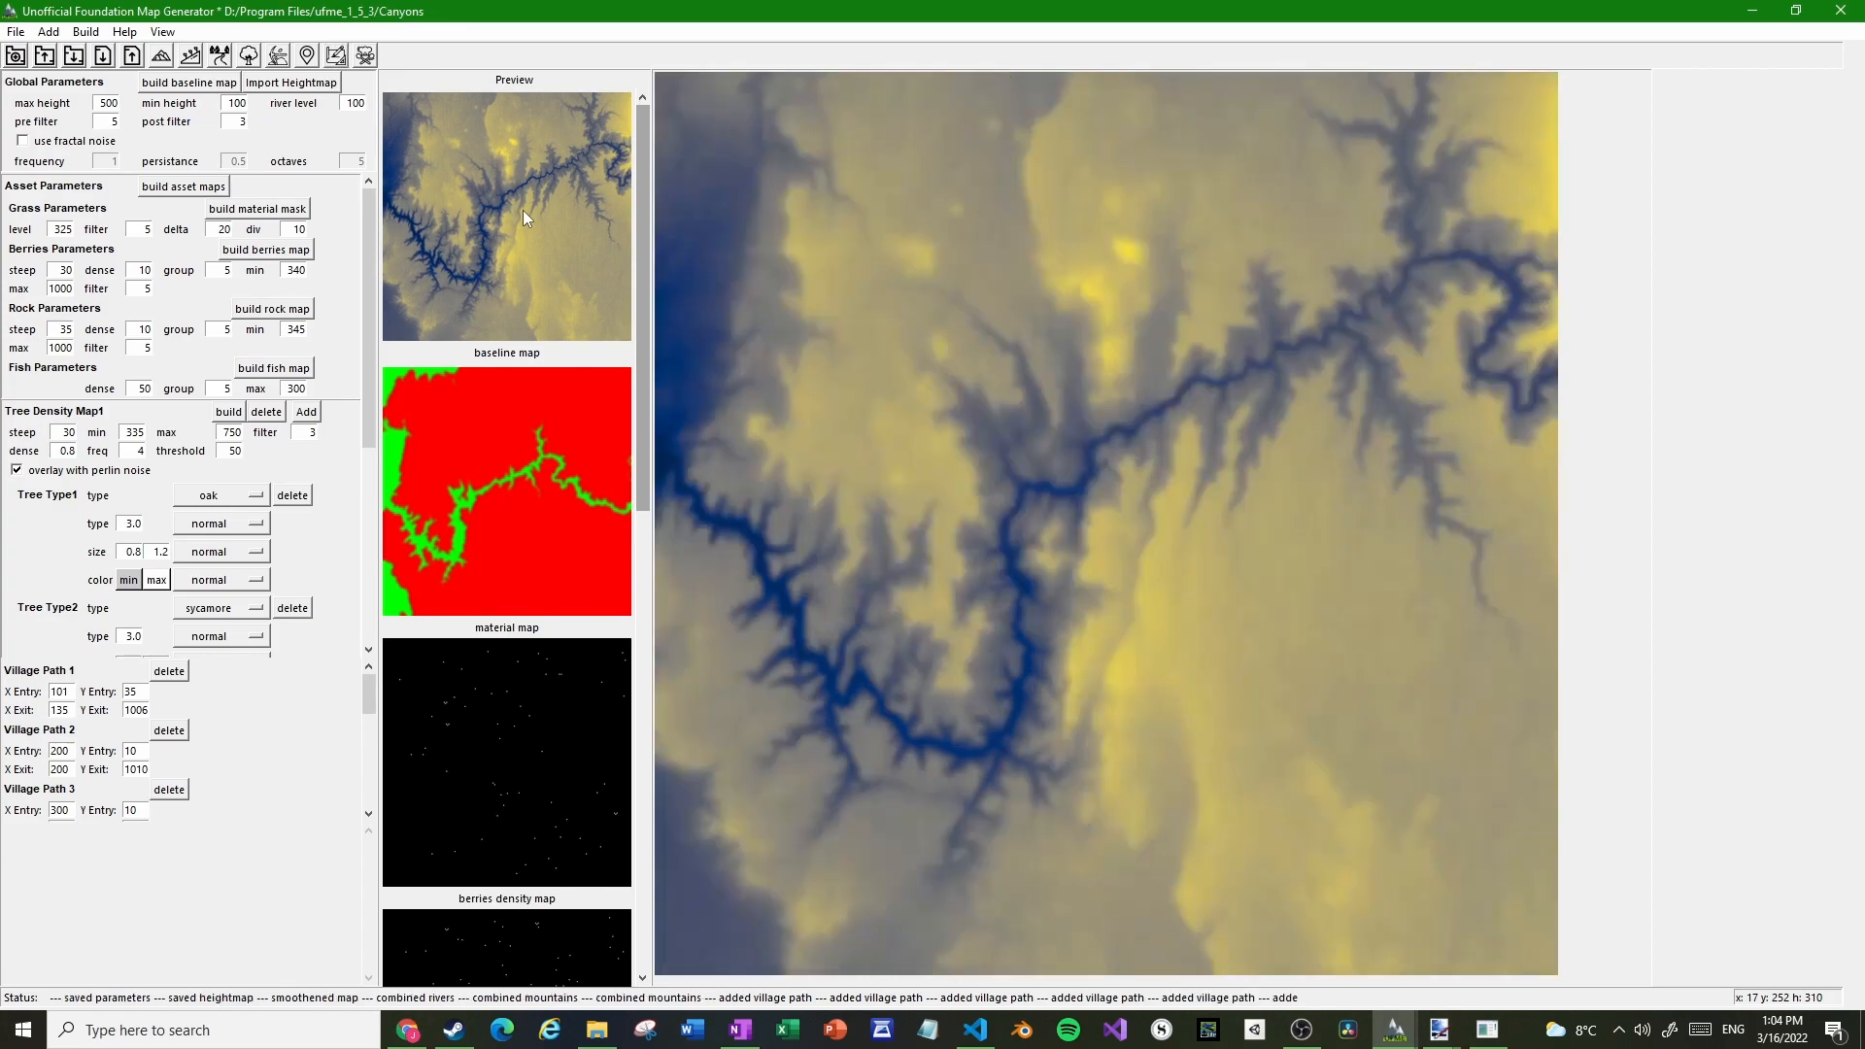
Rebuild the material mask for the new heightmap and cook the map with its village paths and mod files
left_click(257, 215)
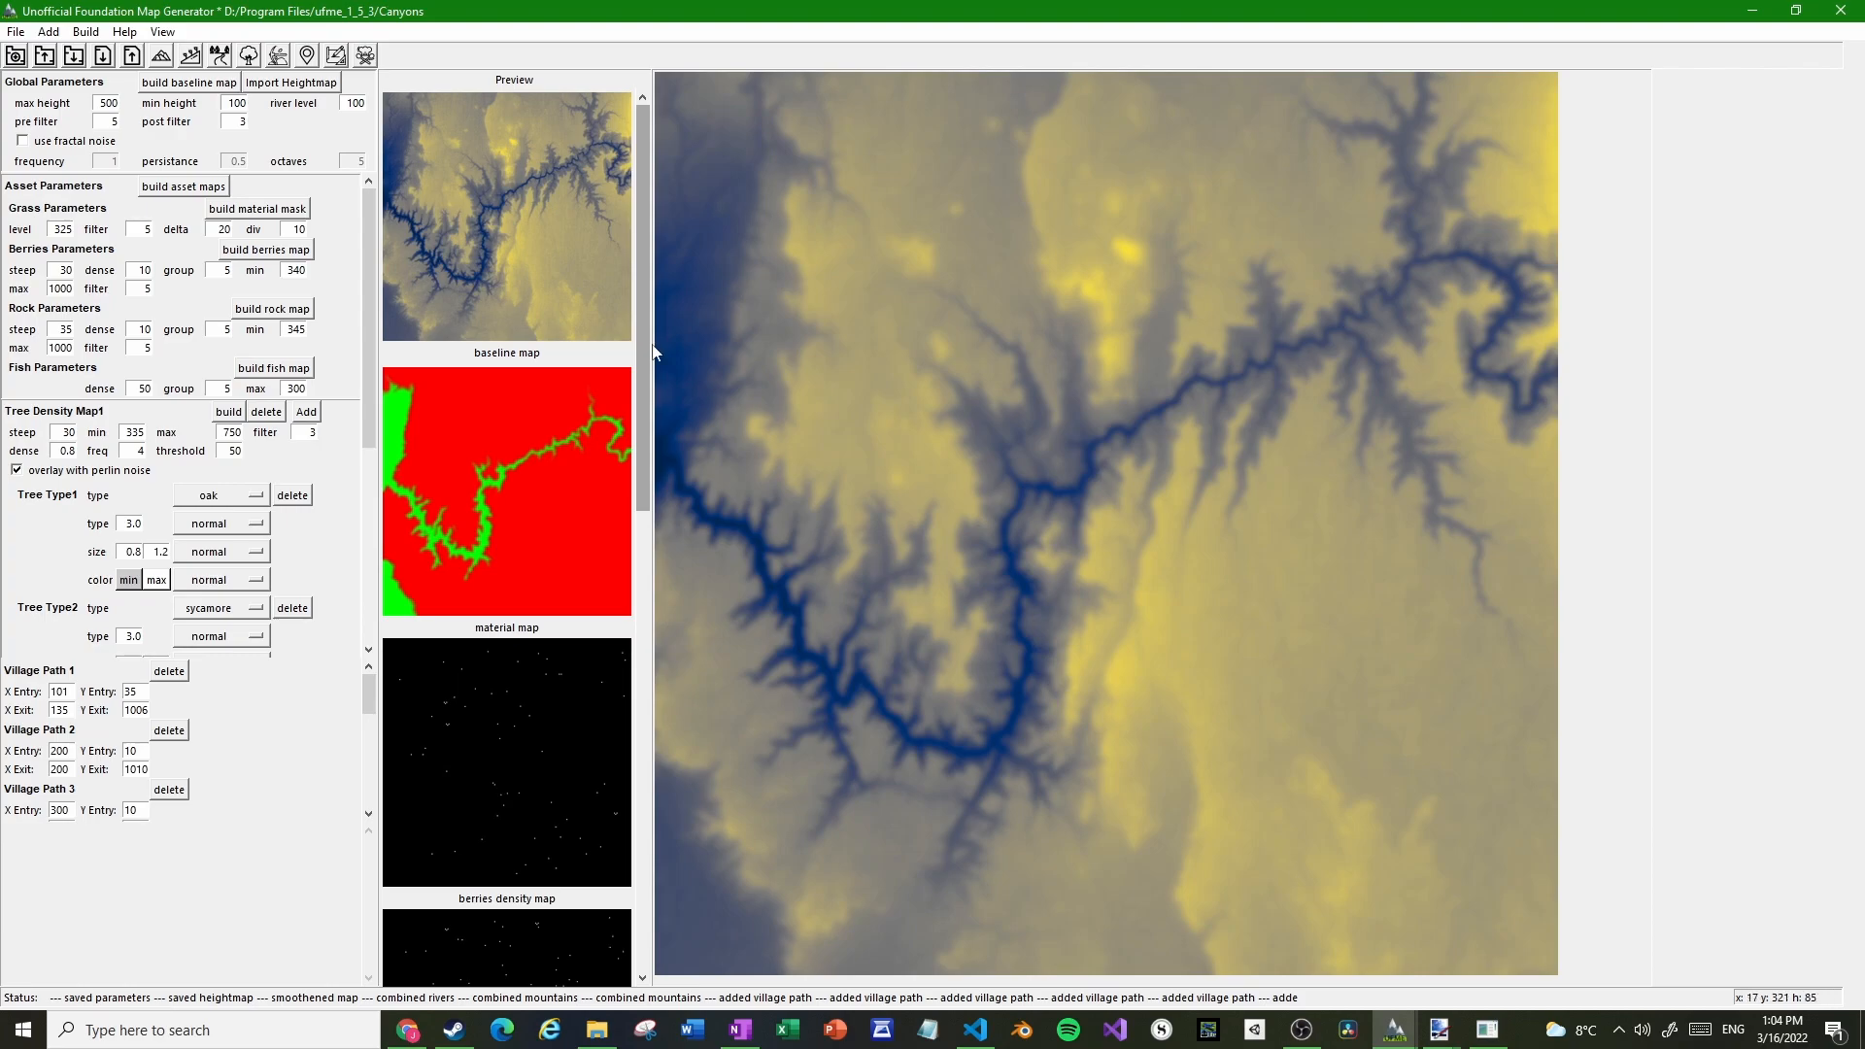
left_click(366, 55)
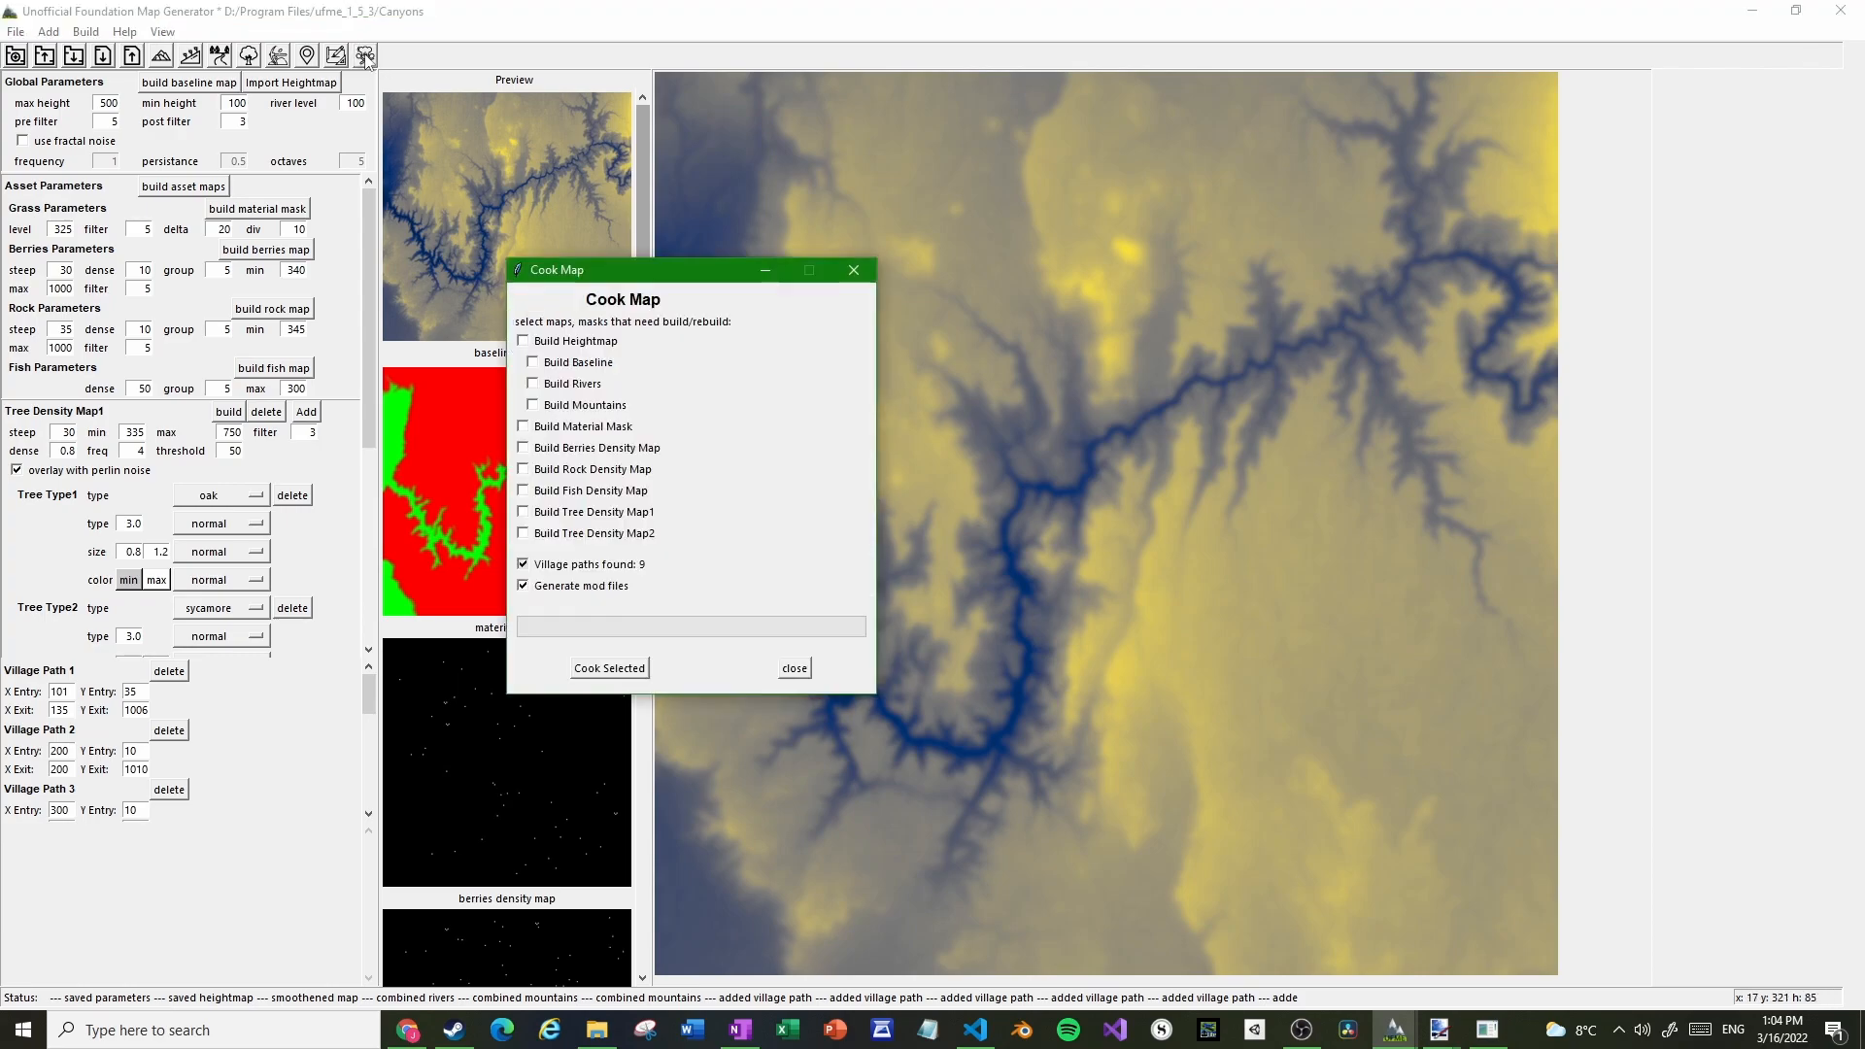
left_click(618, 669)
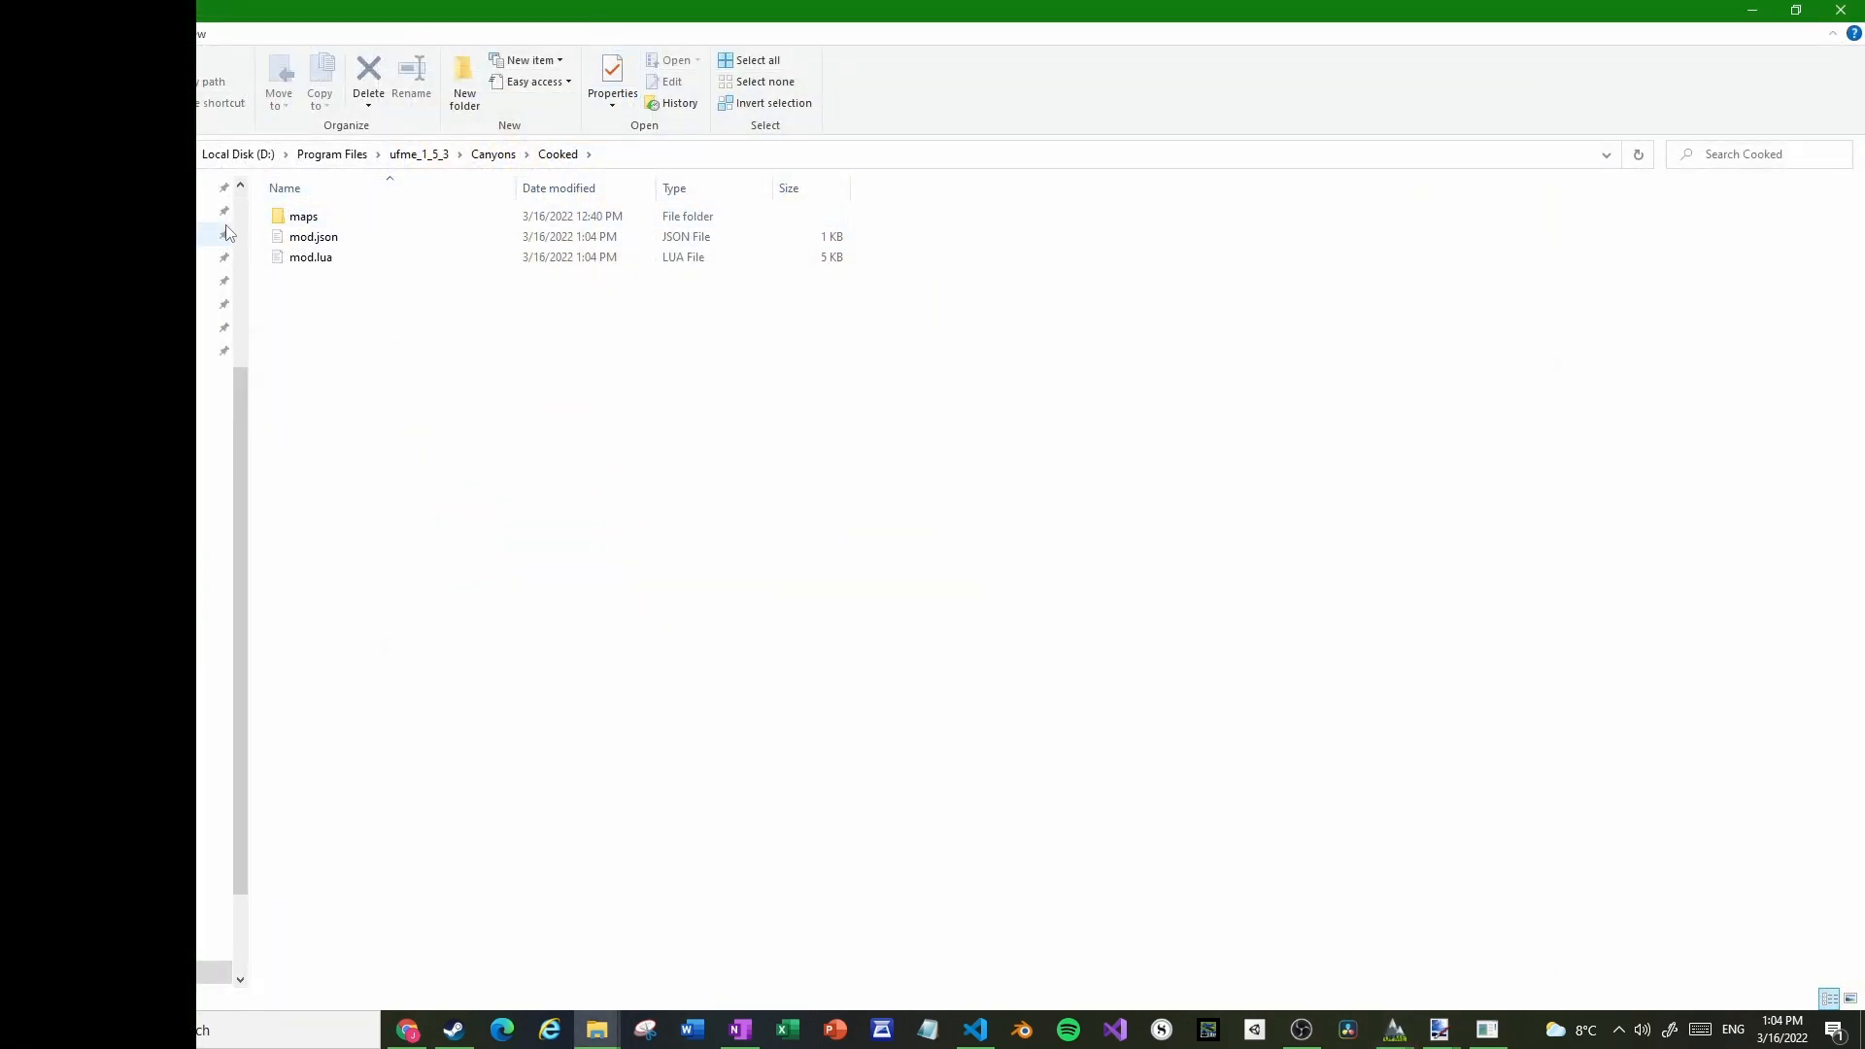
Copy heightmap.png and material_mask.png from the Cooked maps folder into the maps folder of DEV Canyons Map 1.1.0
left_click(315, 220)
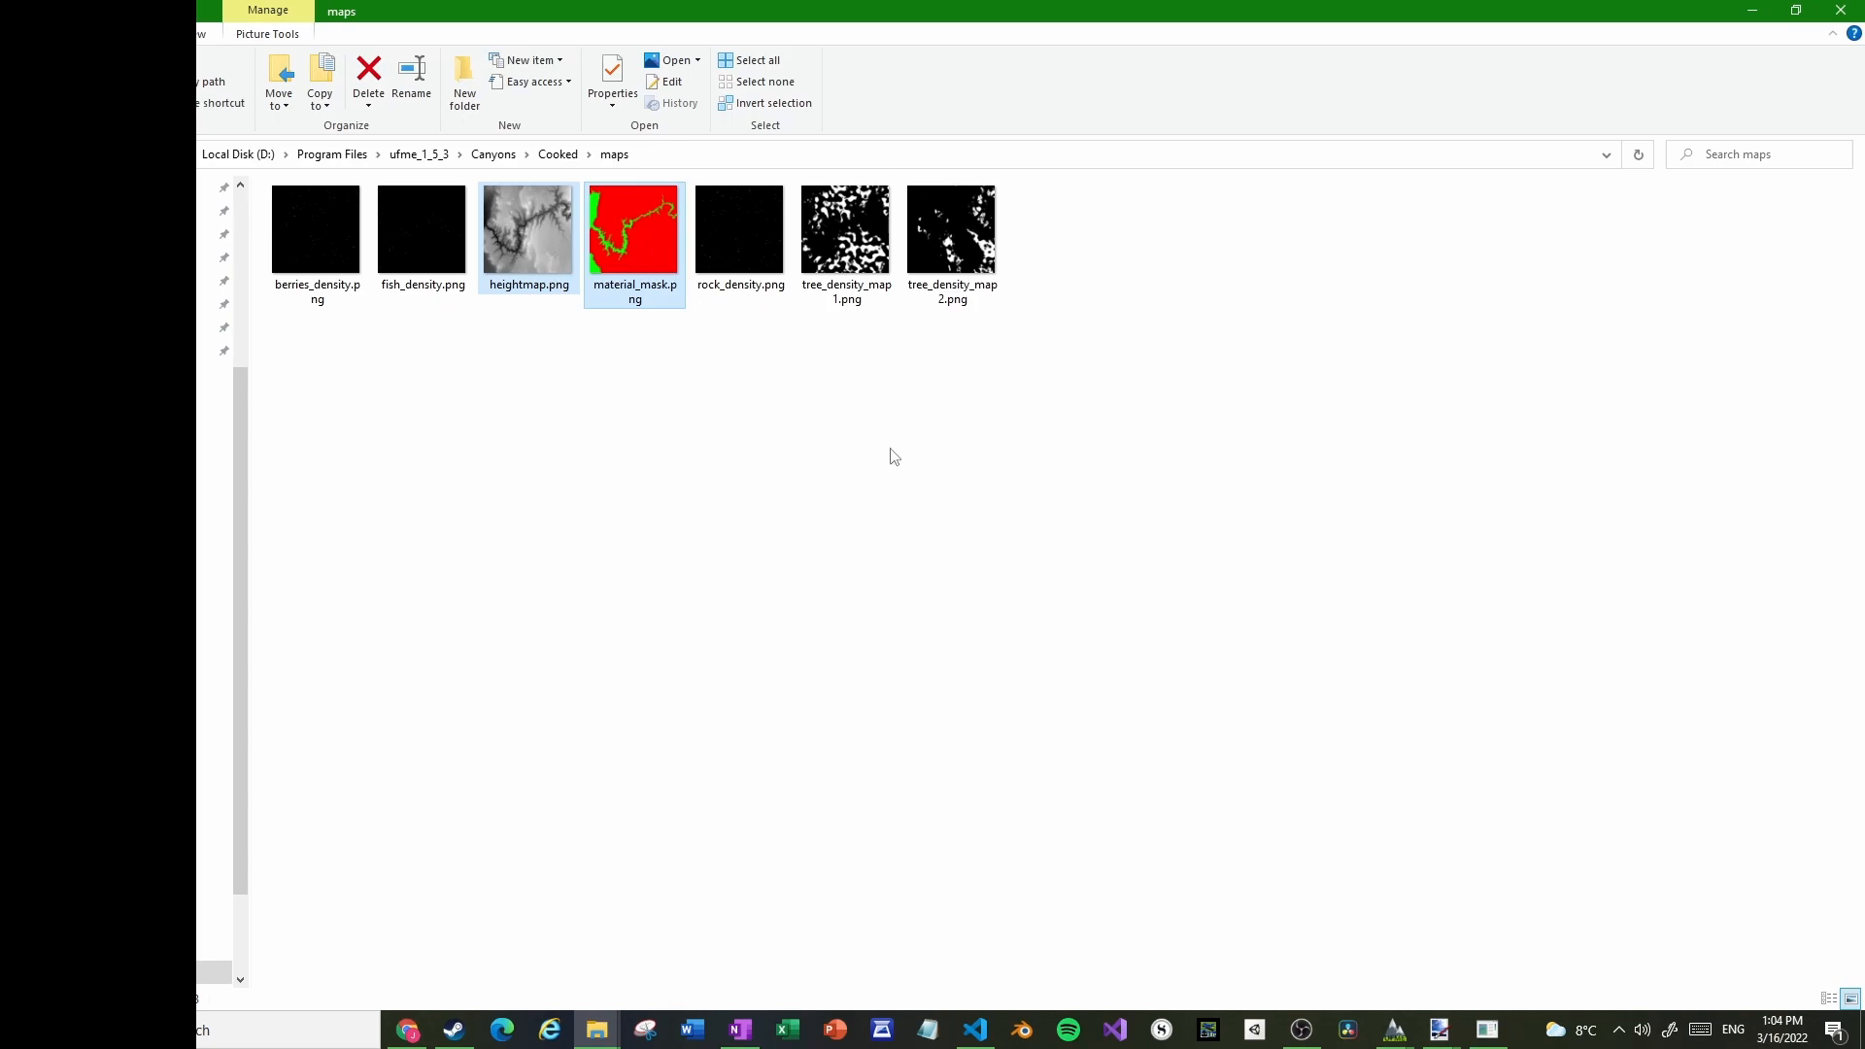
left_click(601, 1033)
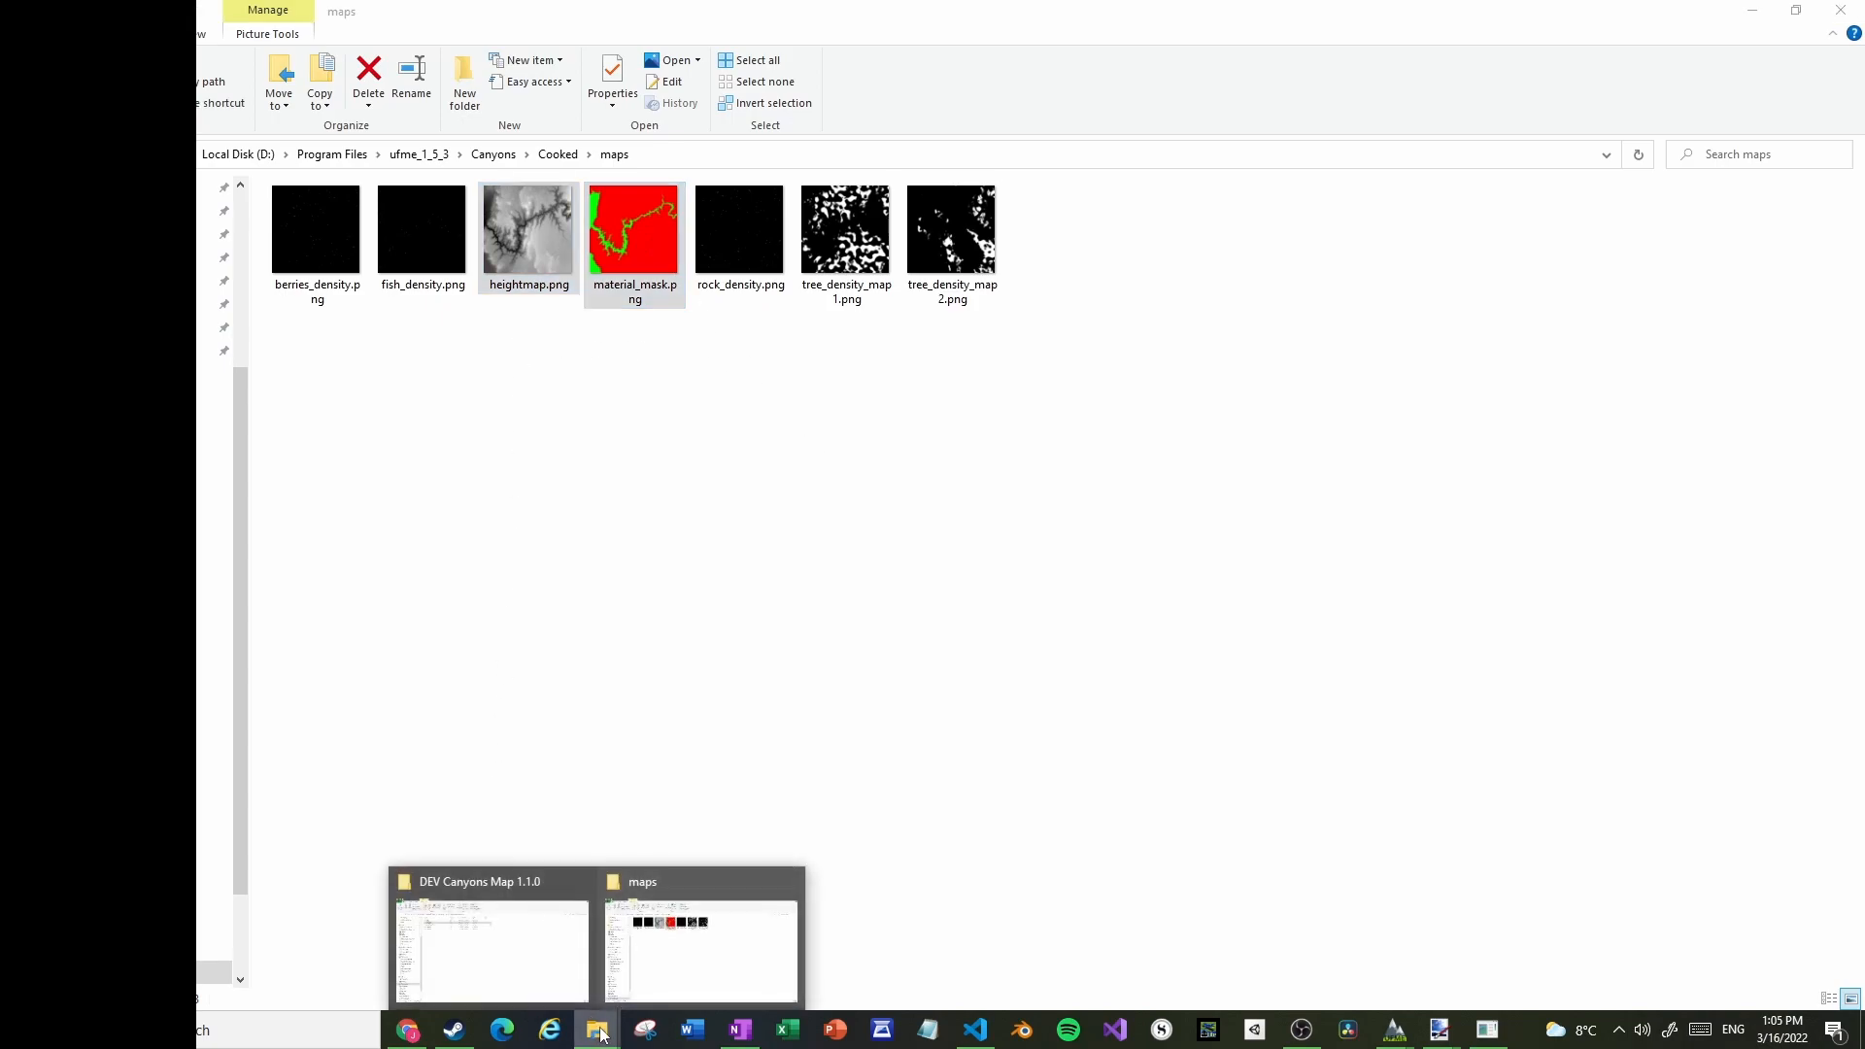
left_click(573, 956)
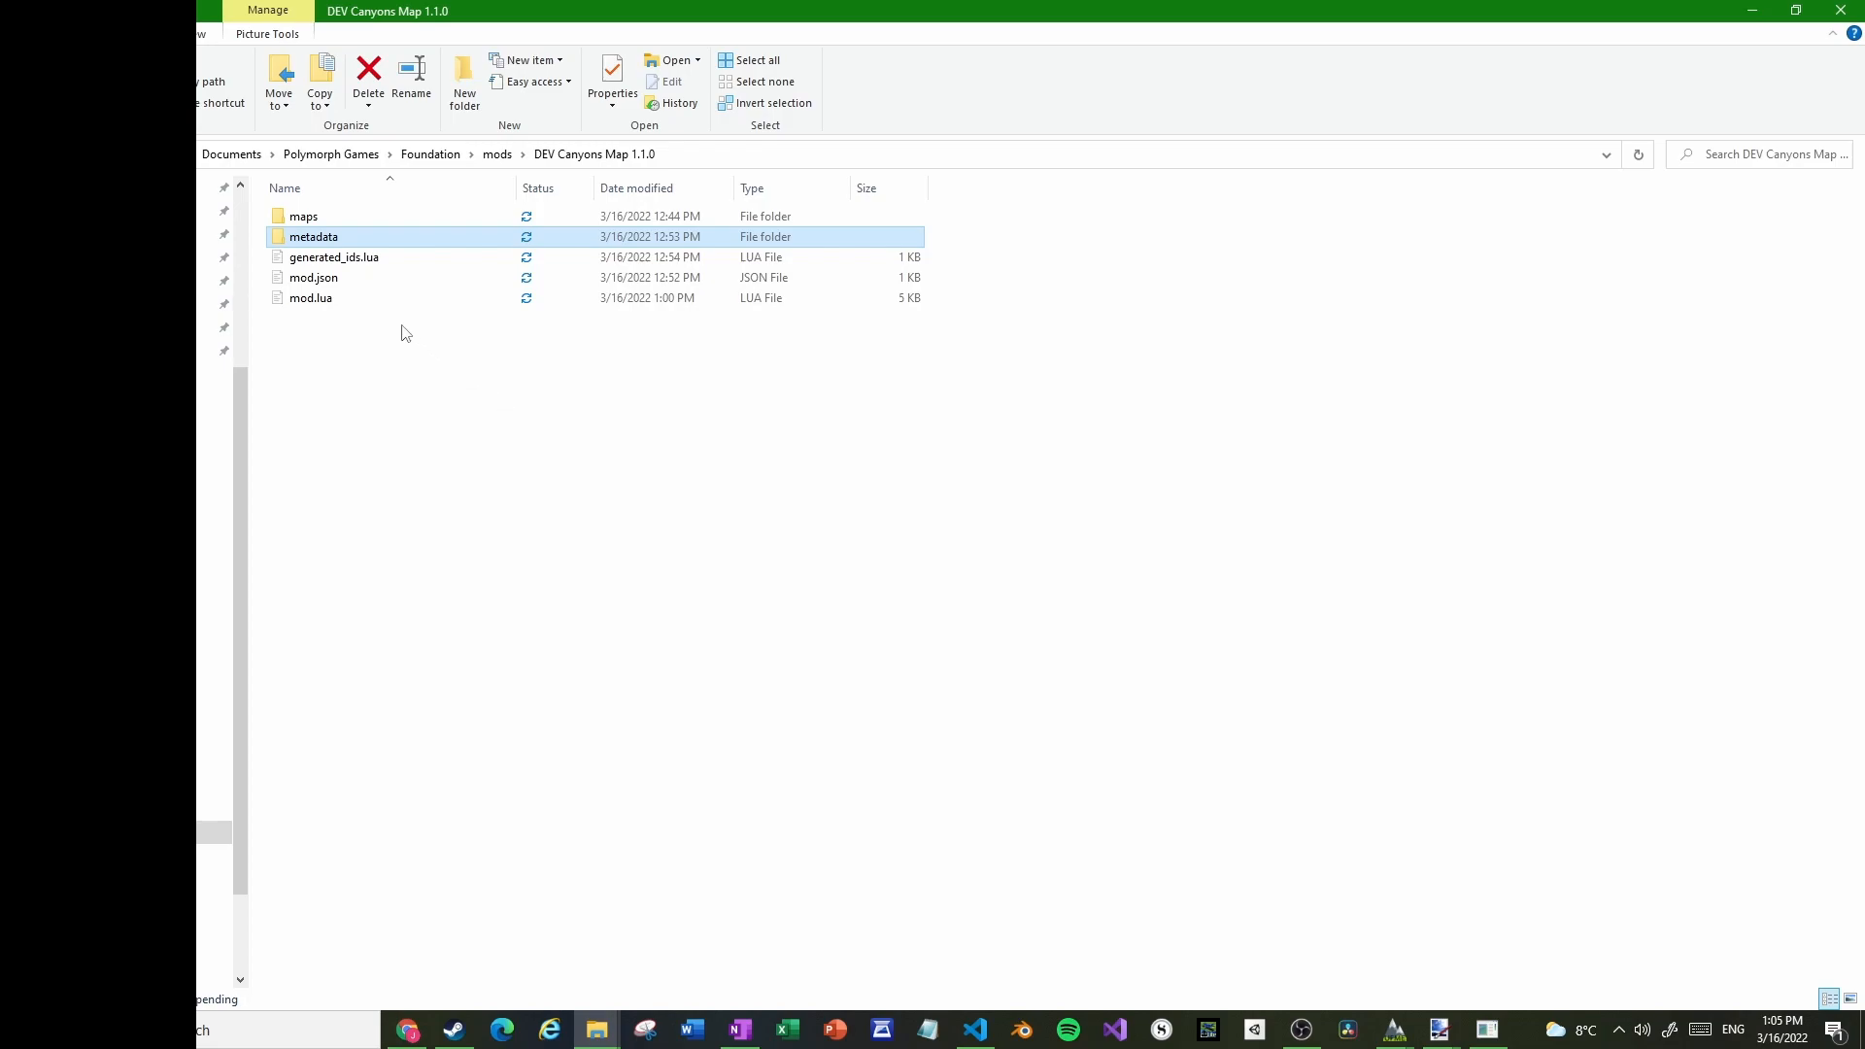
double_click(363, 220)
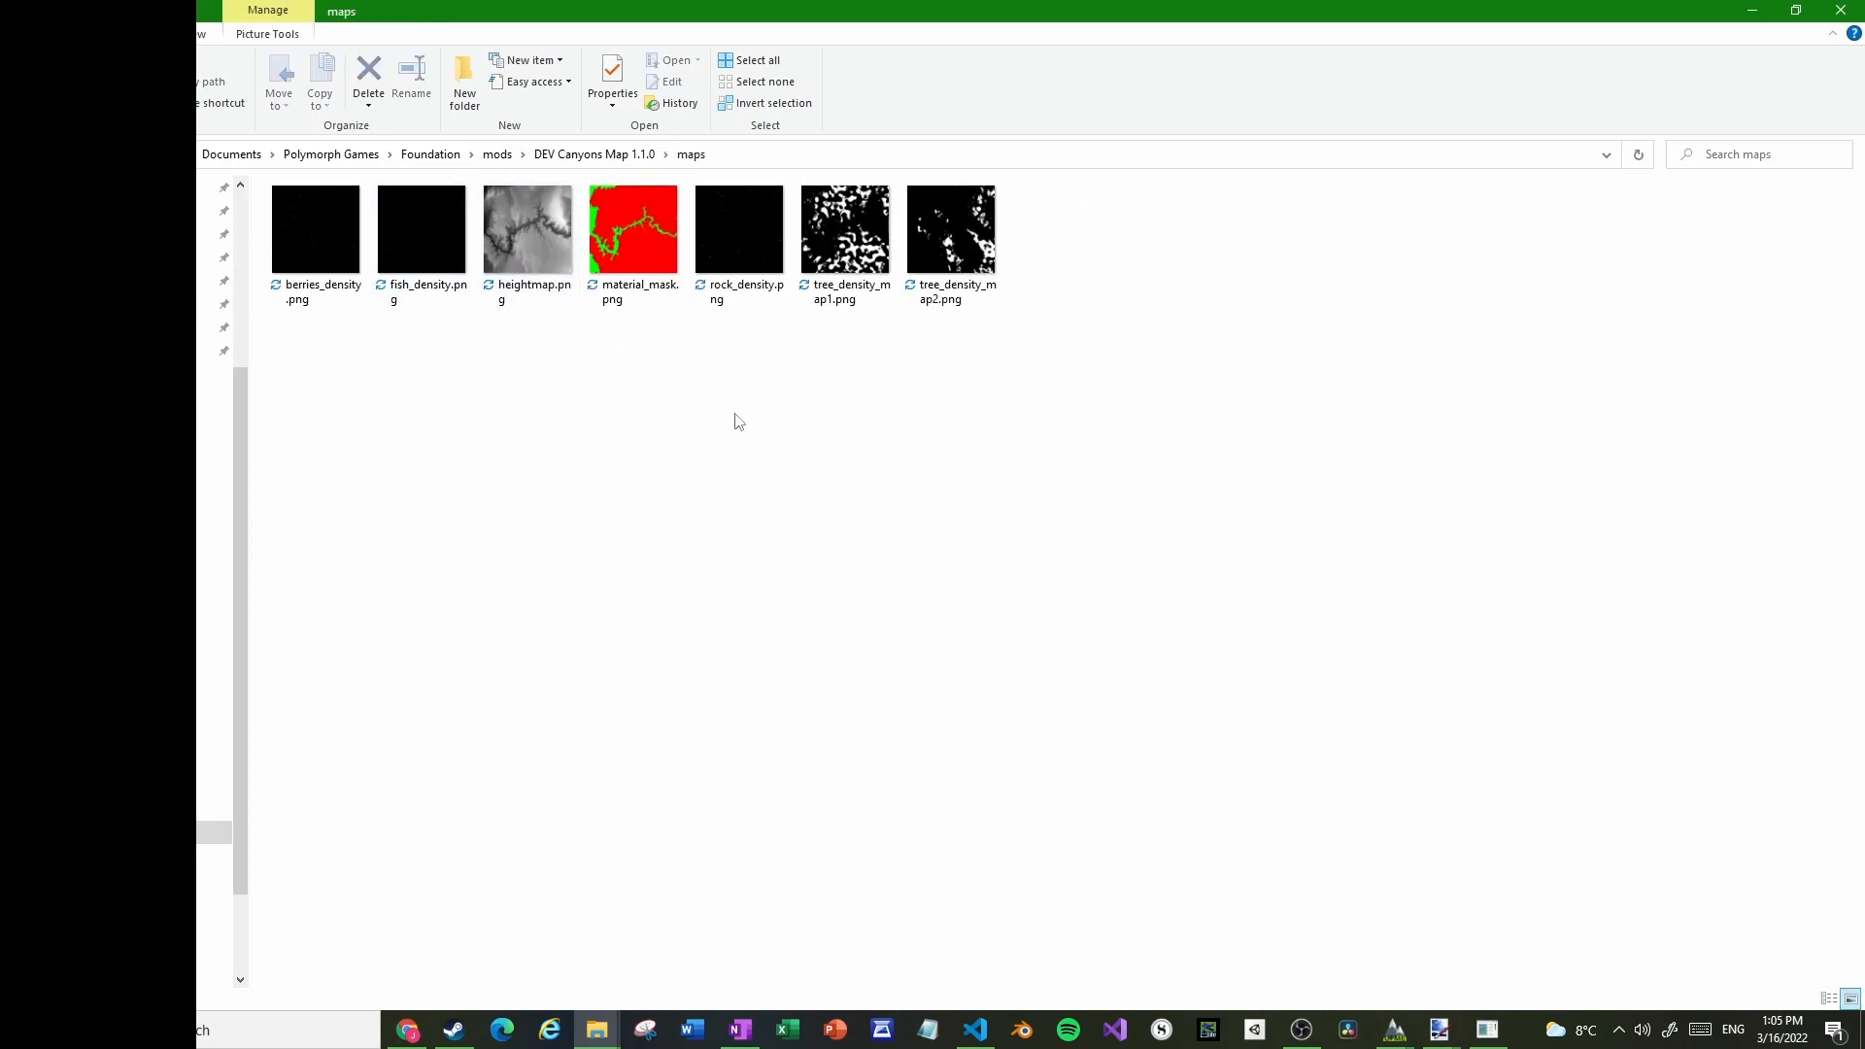
key("ctrl+v")
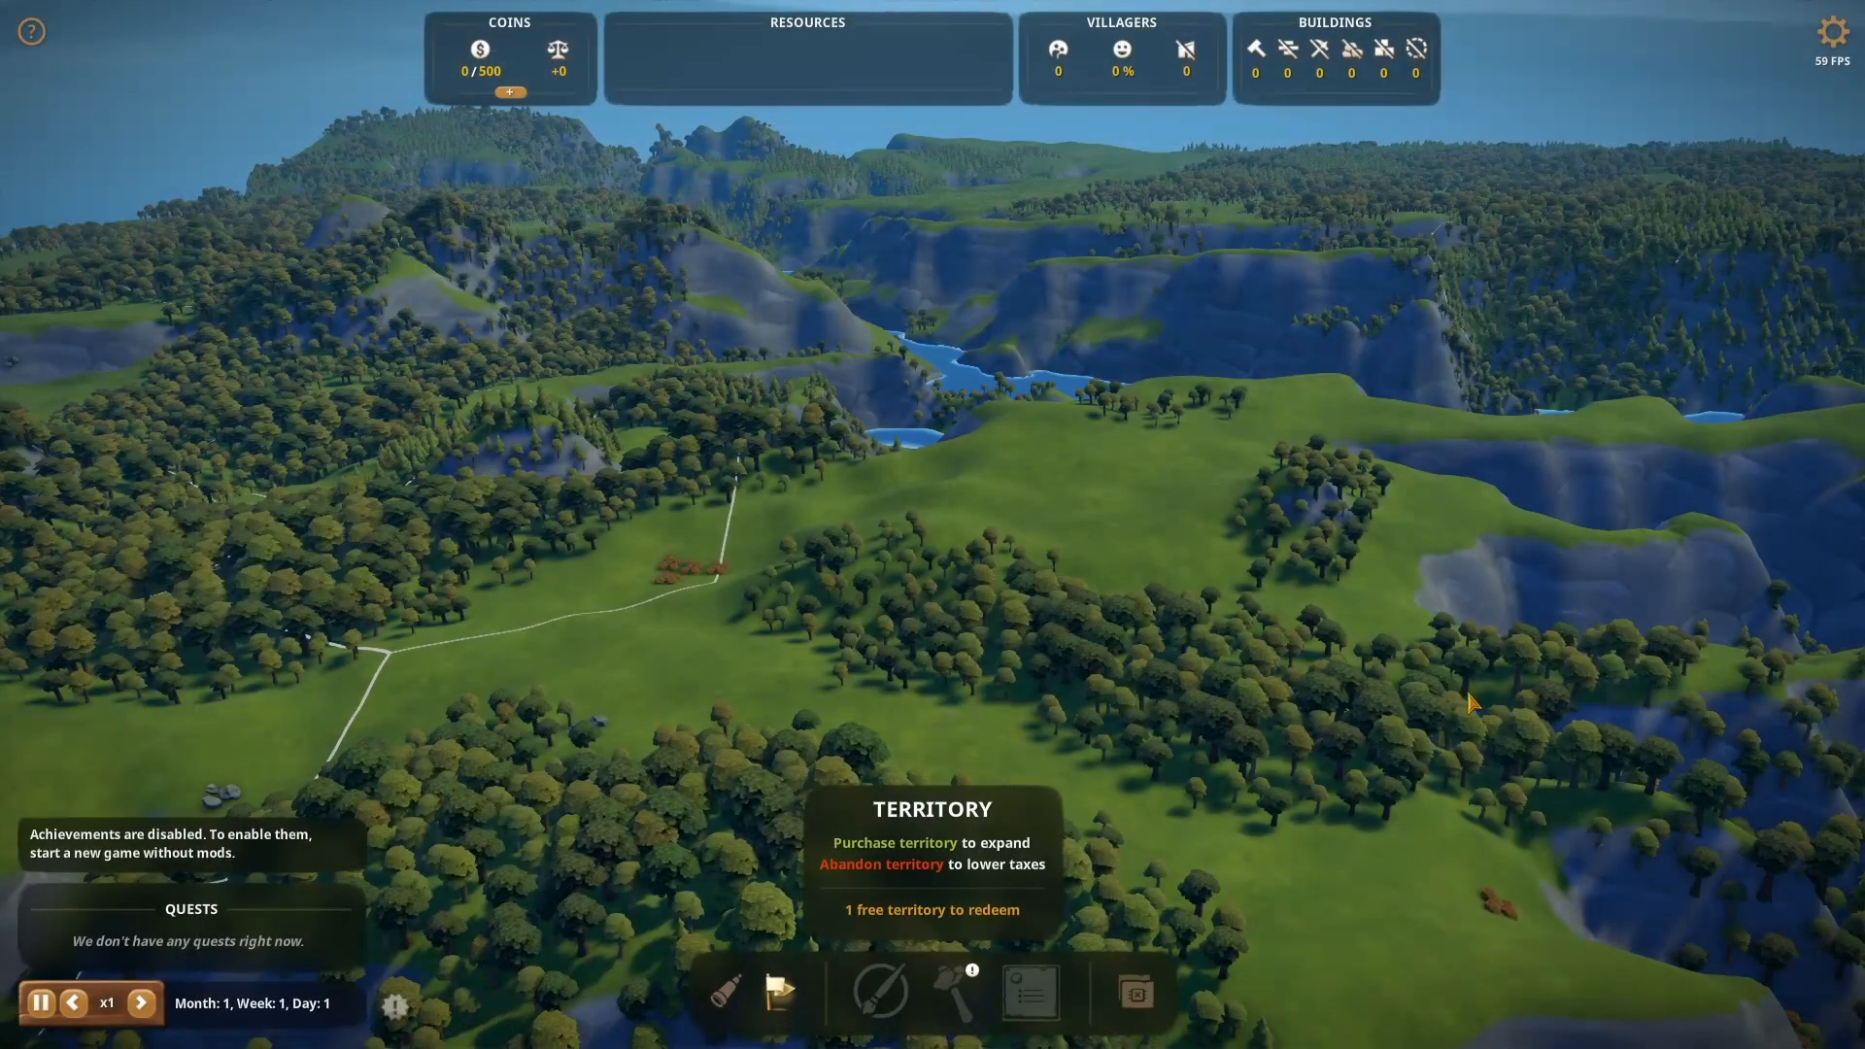
Switch to Foundation and inspect the updated Canyons map, examining its rivers, canyon walls, plateaus and forests from several directions
key("s")
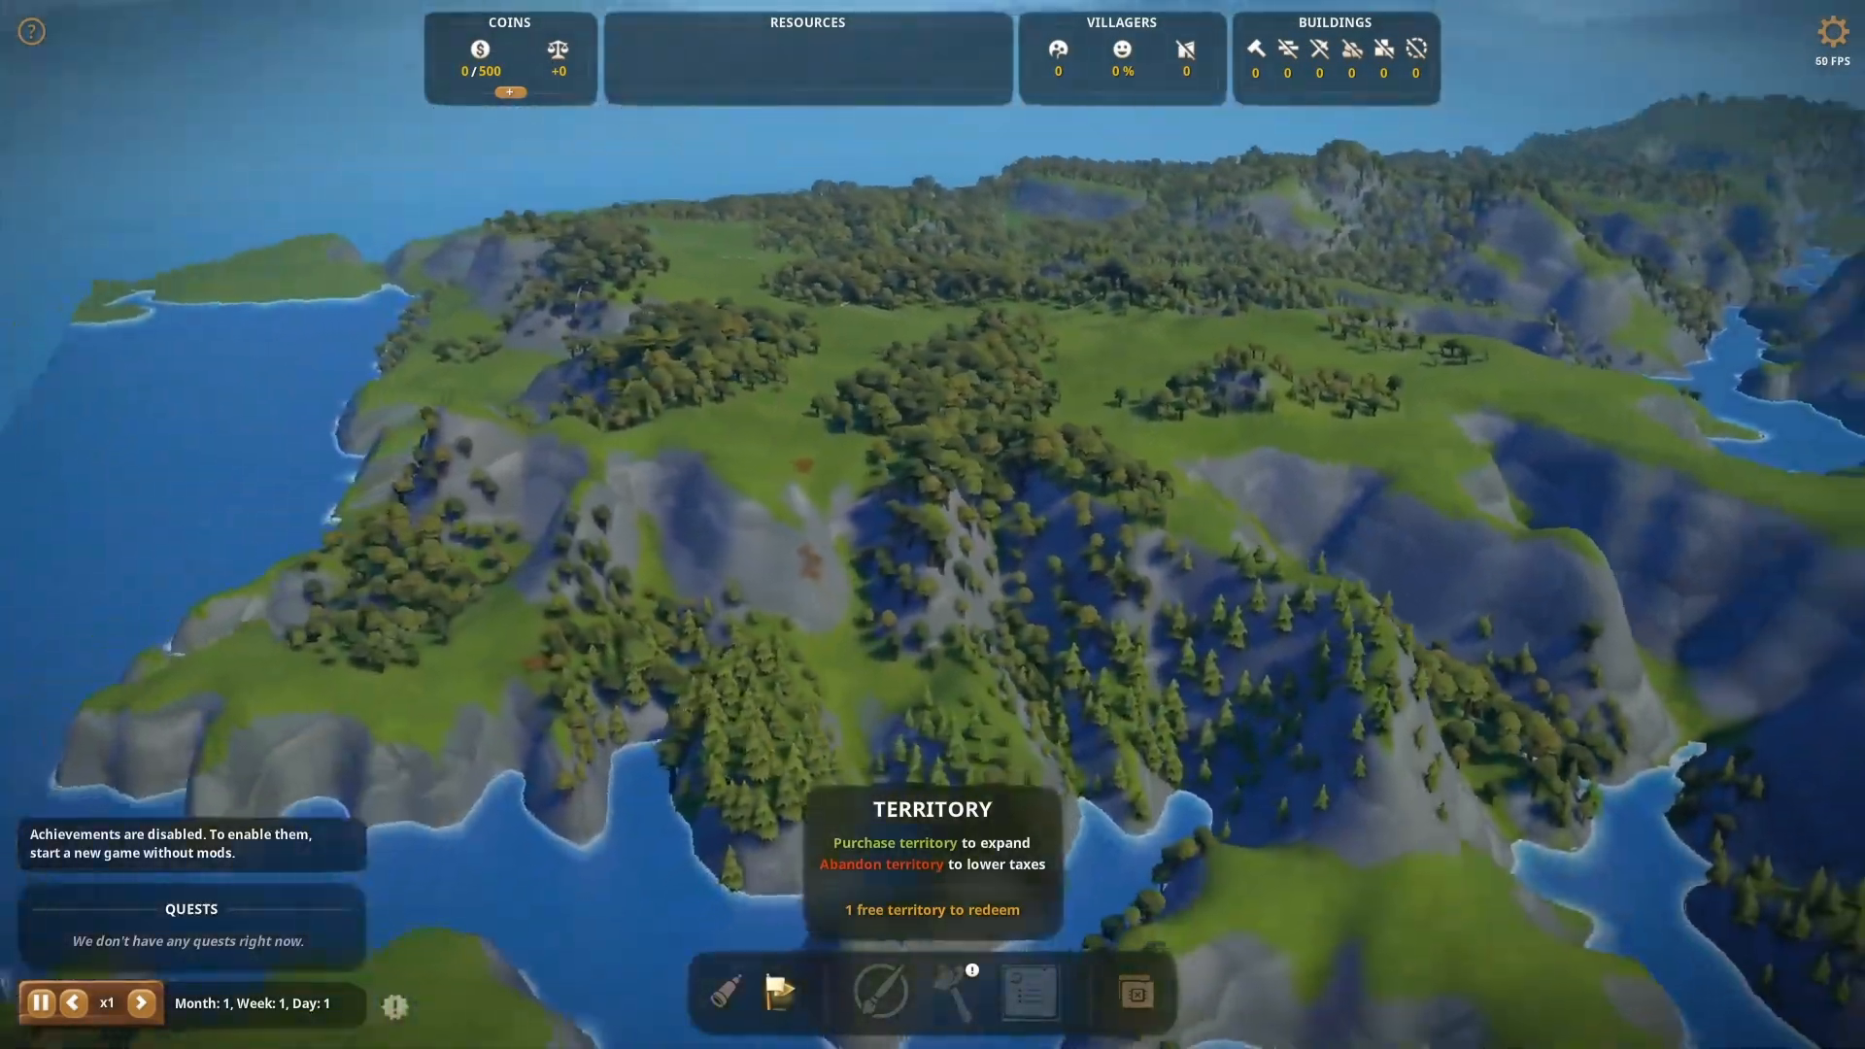
key("e")
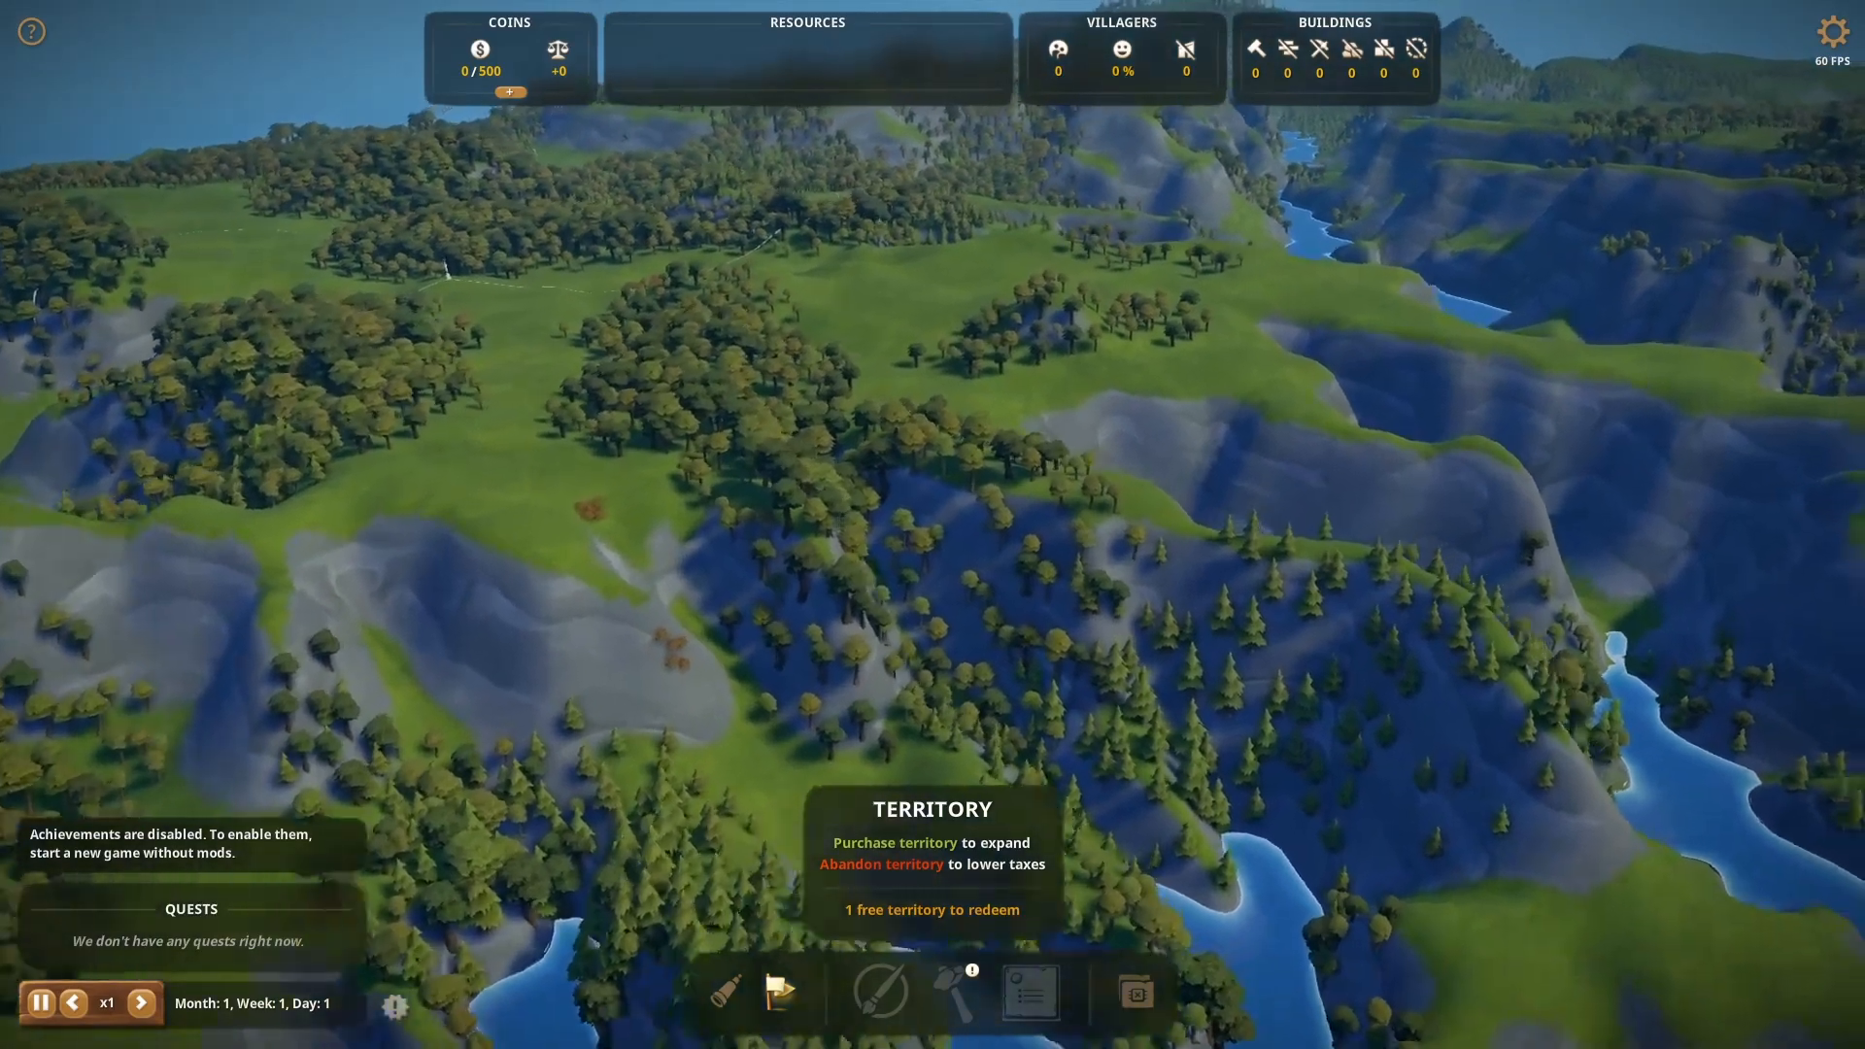
key("d")
left_click_drag(1203, 485, 1202, 563)
scroll(1089, 599, "down", 5)
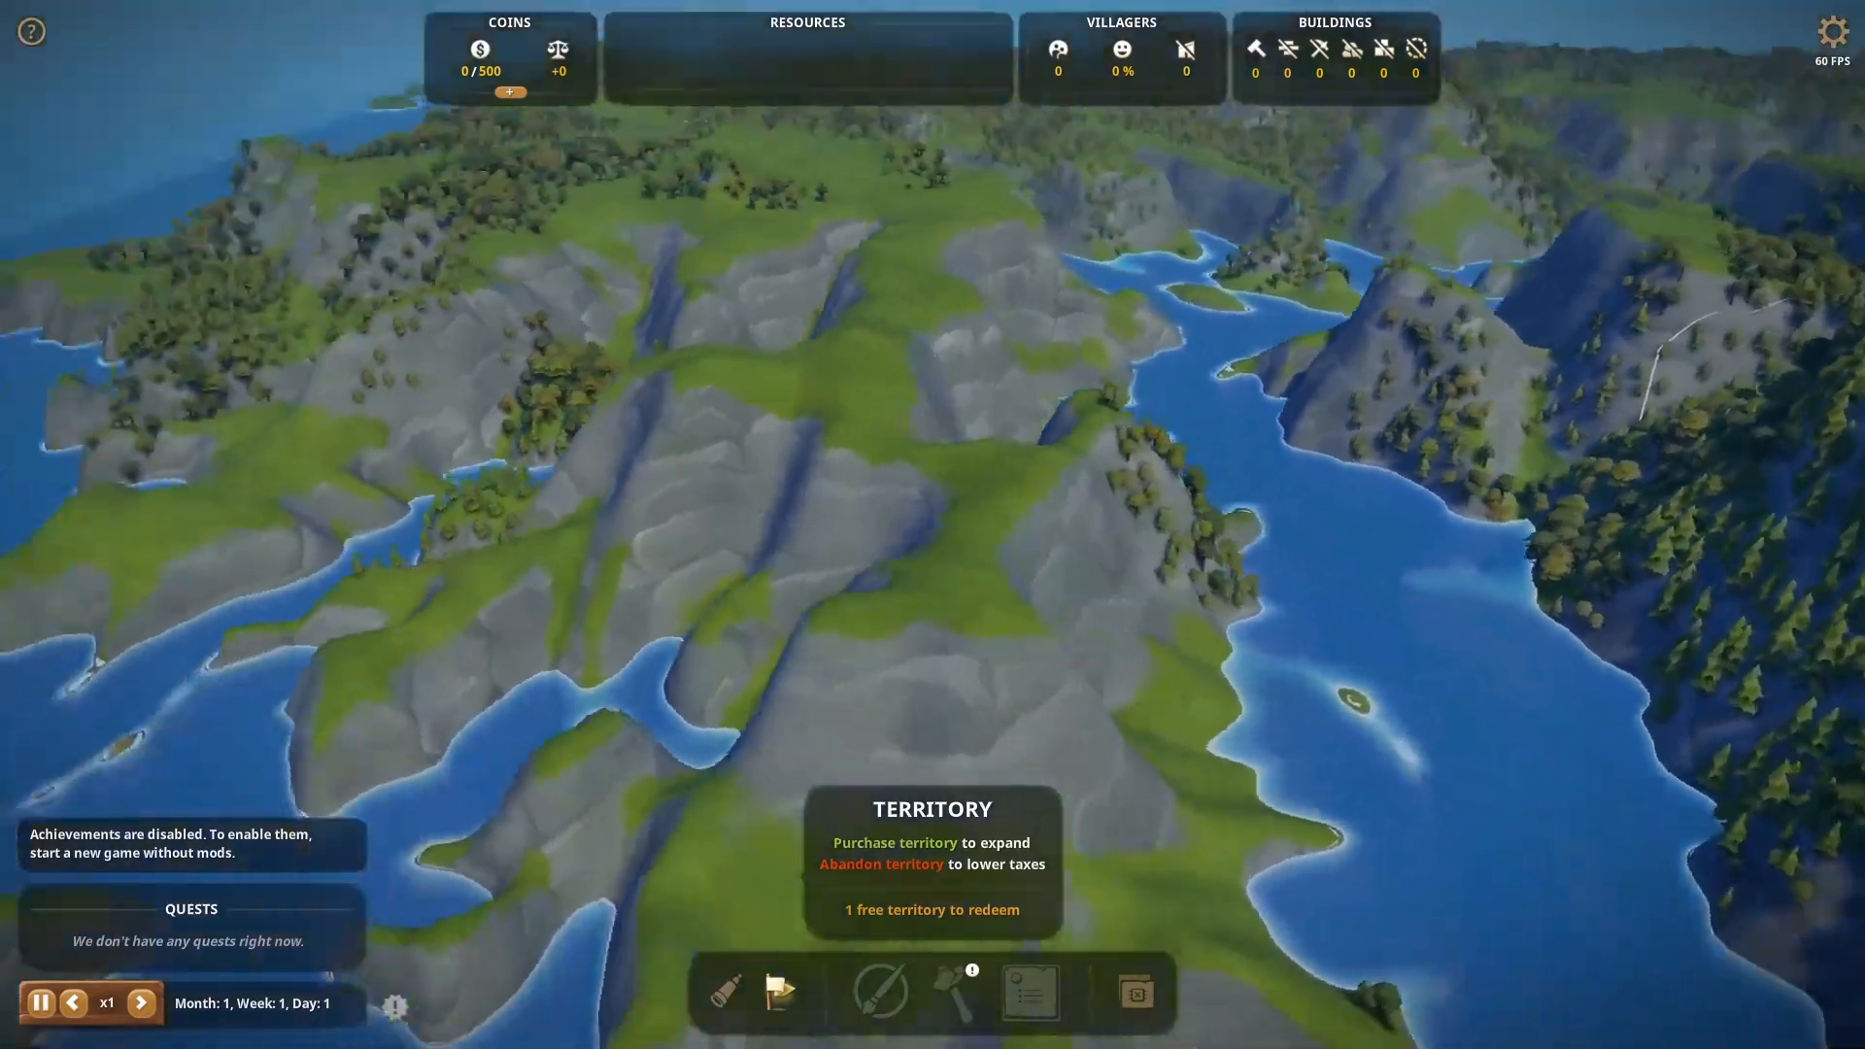
scroll(1089, 599, "up", 3)
left_click_drag(825, 505, 1444, 851)
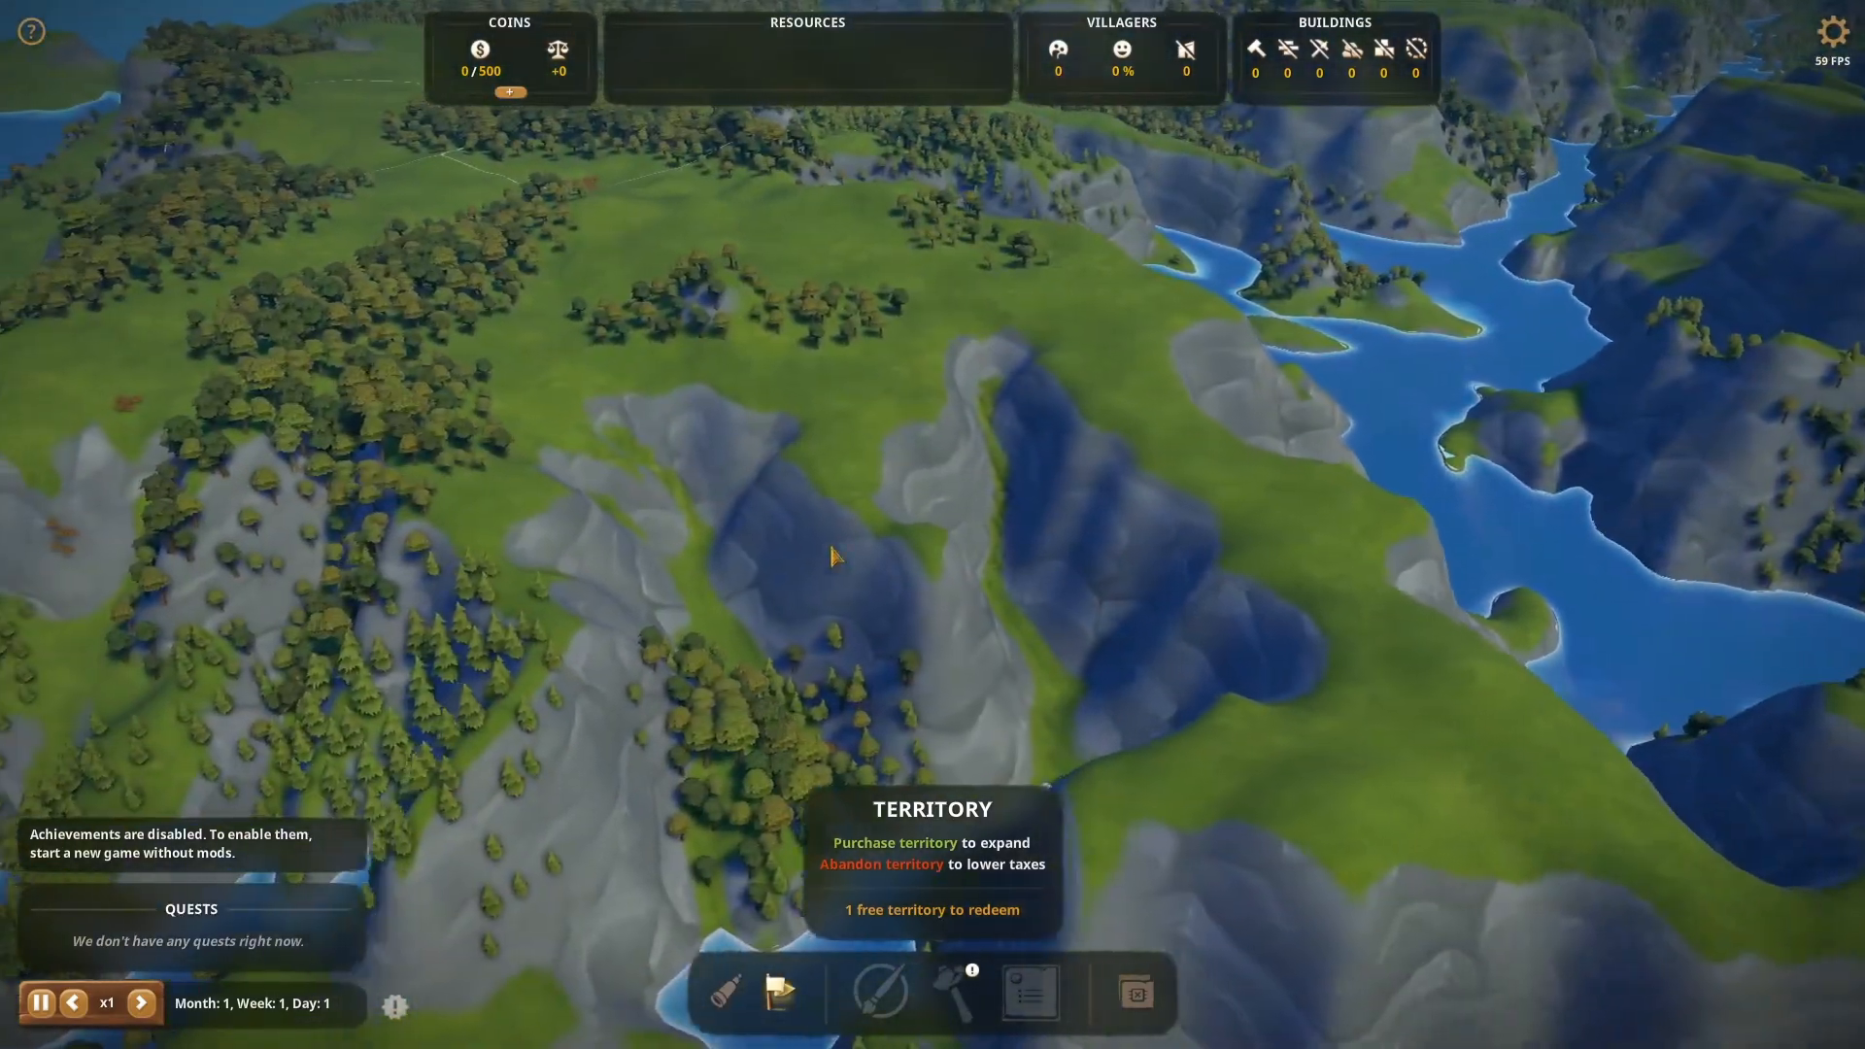
key("a")
key("w")
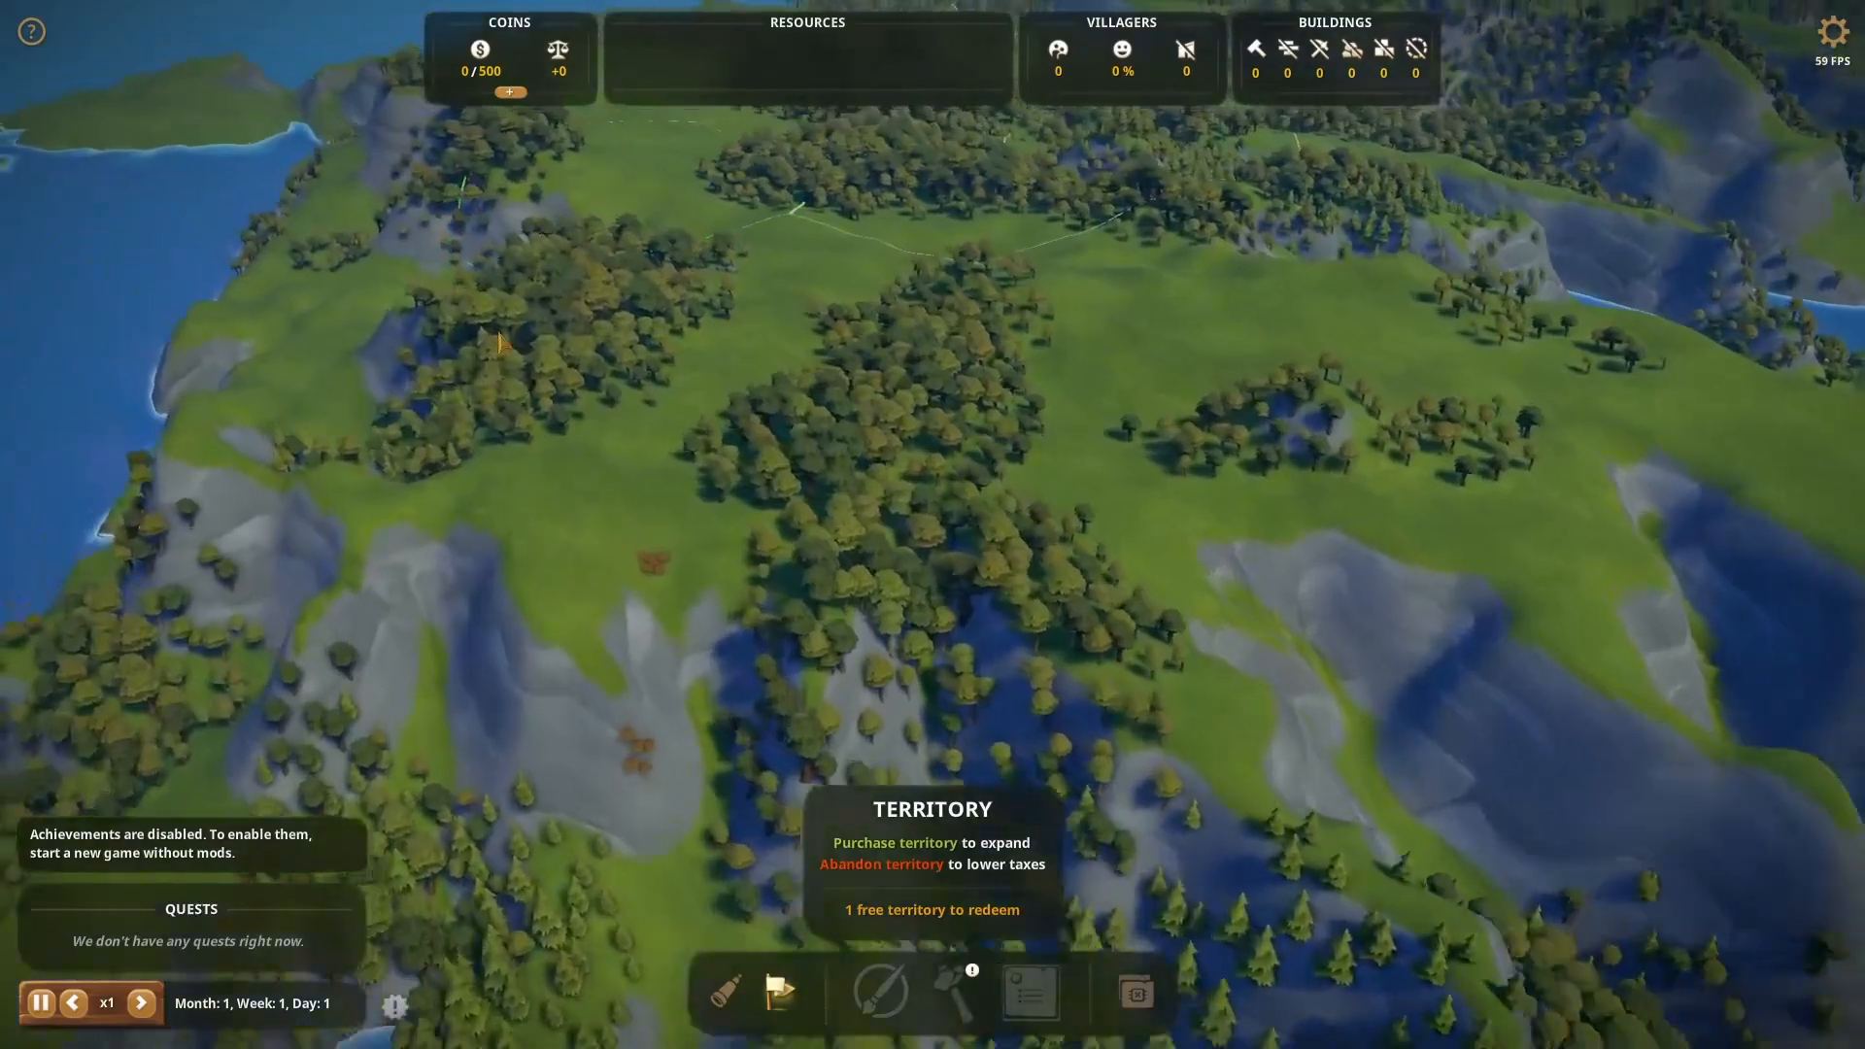
left_click_drag(1356, 450, 1205, 398)
key("d")
key("w")
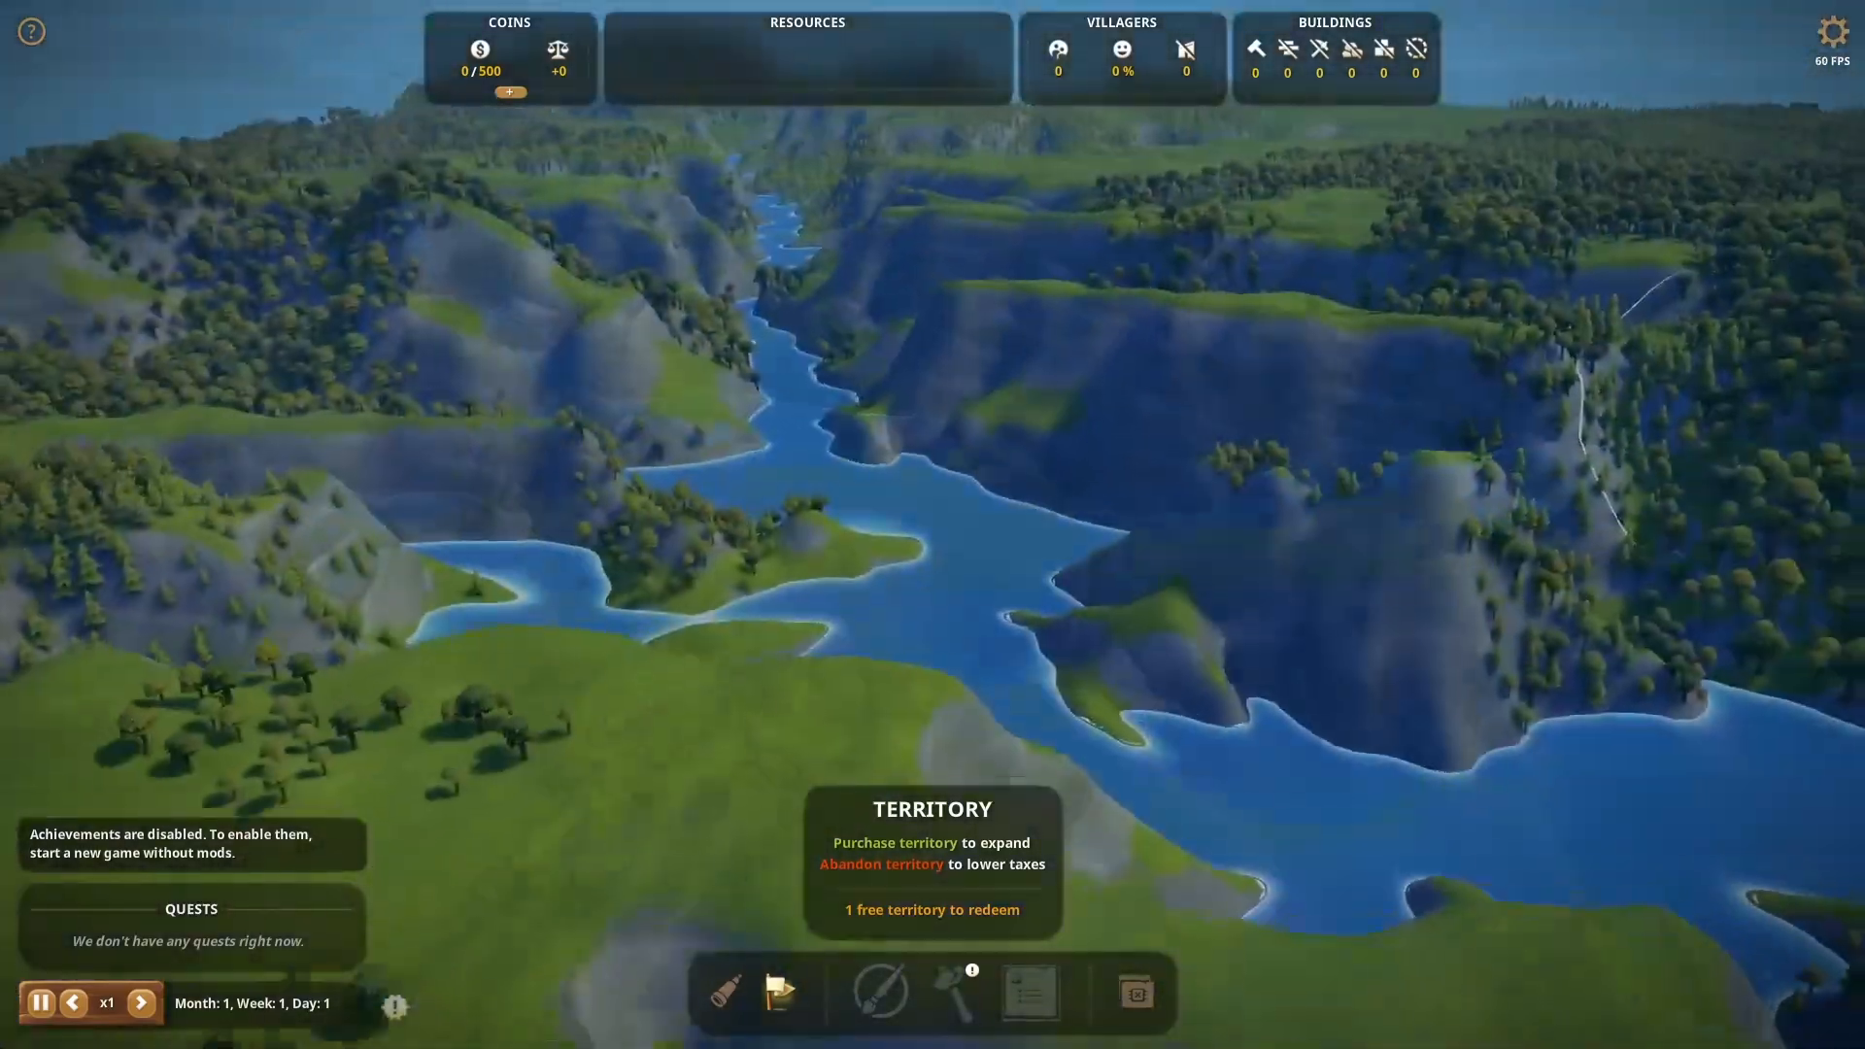
key("d")
key("w")
key("q")
left_click_drag(1029, 661, 923, 720)
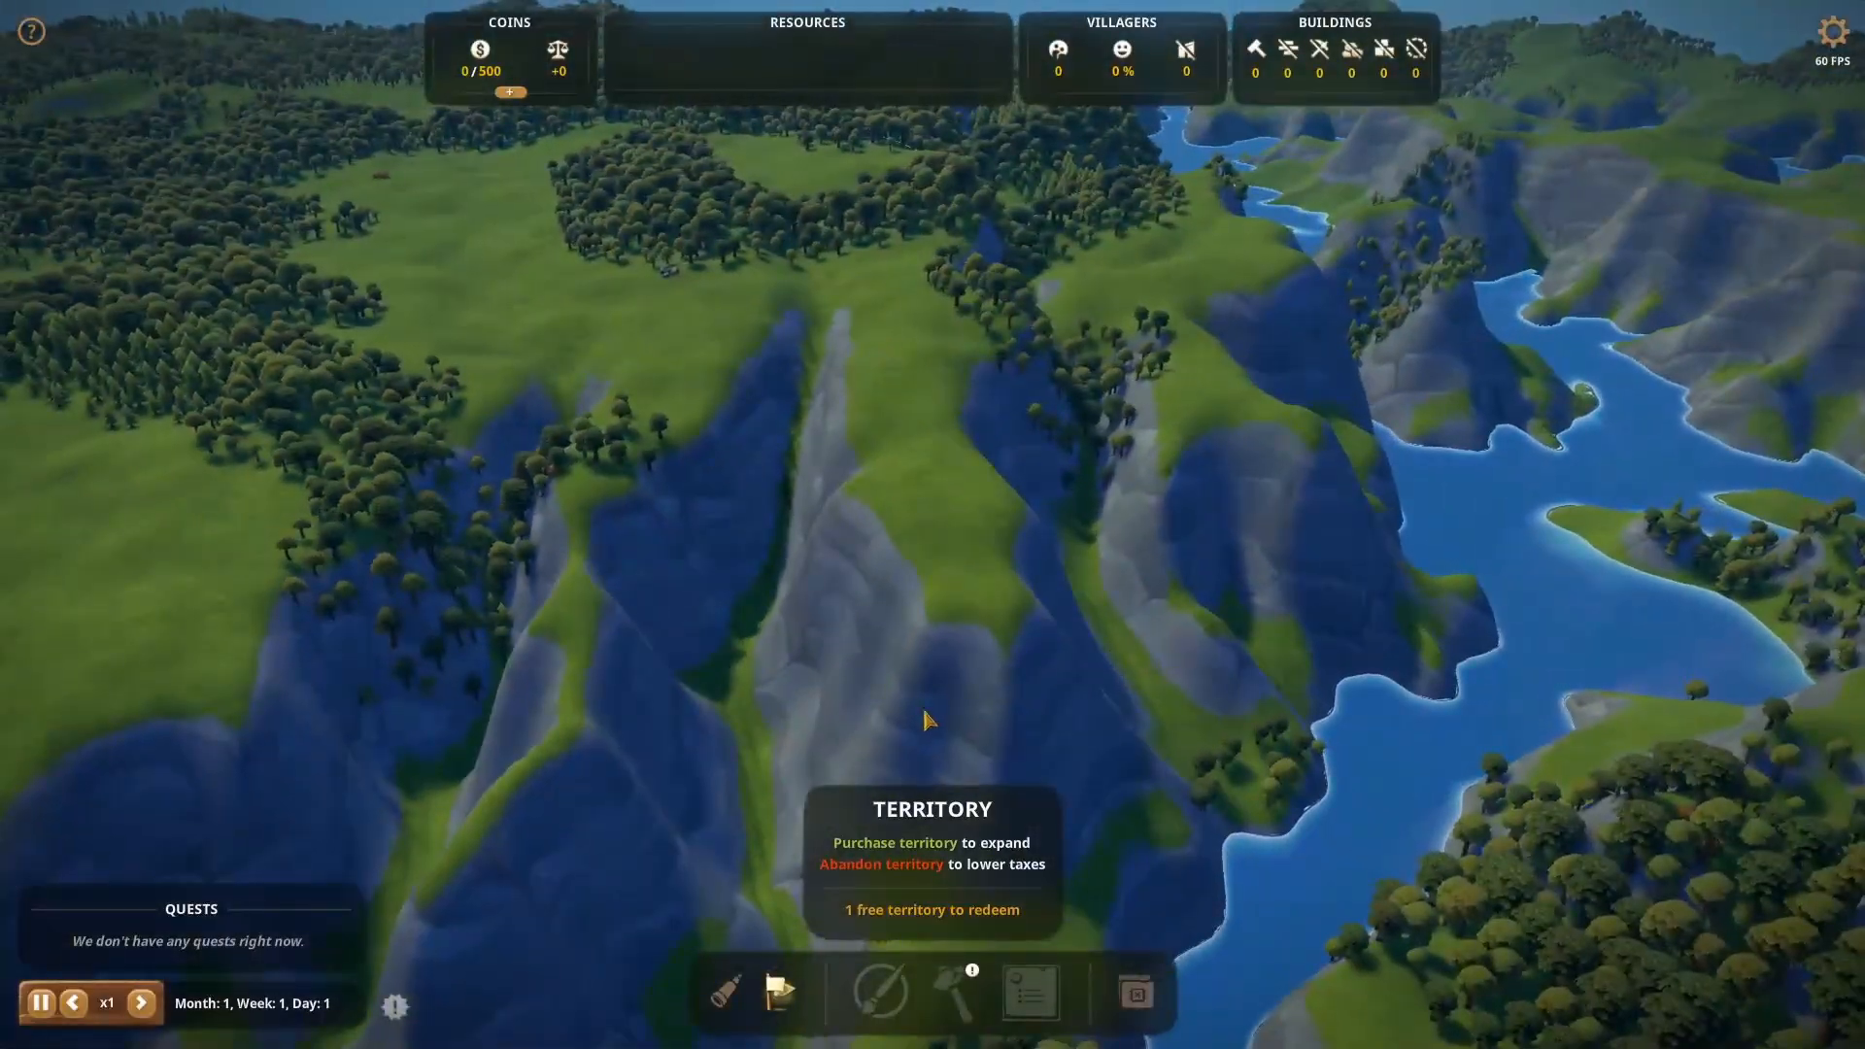
left_click_drag(874, 632, 699, 573)
key("a")
key("w")
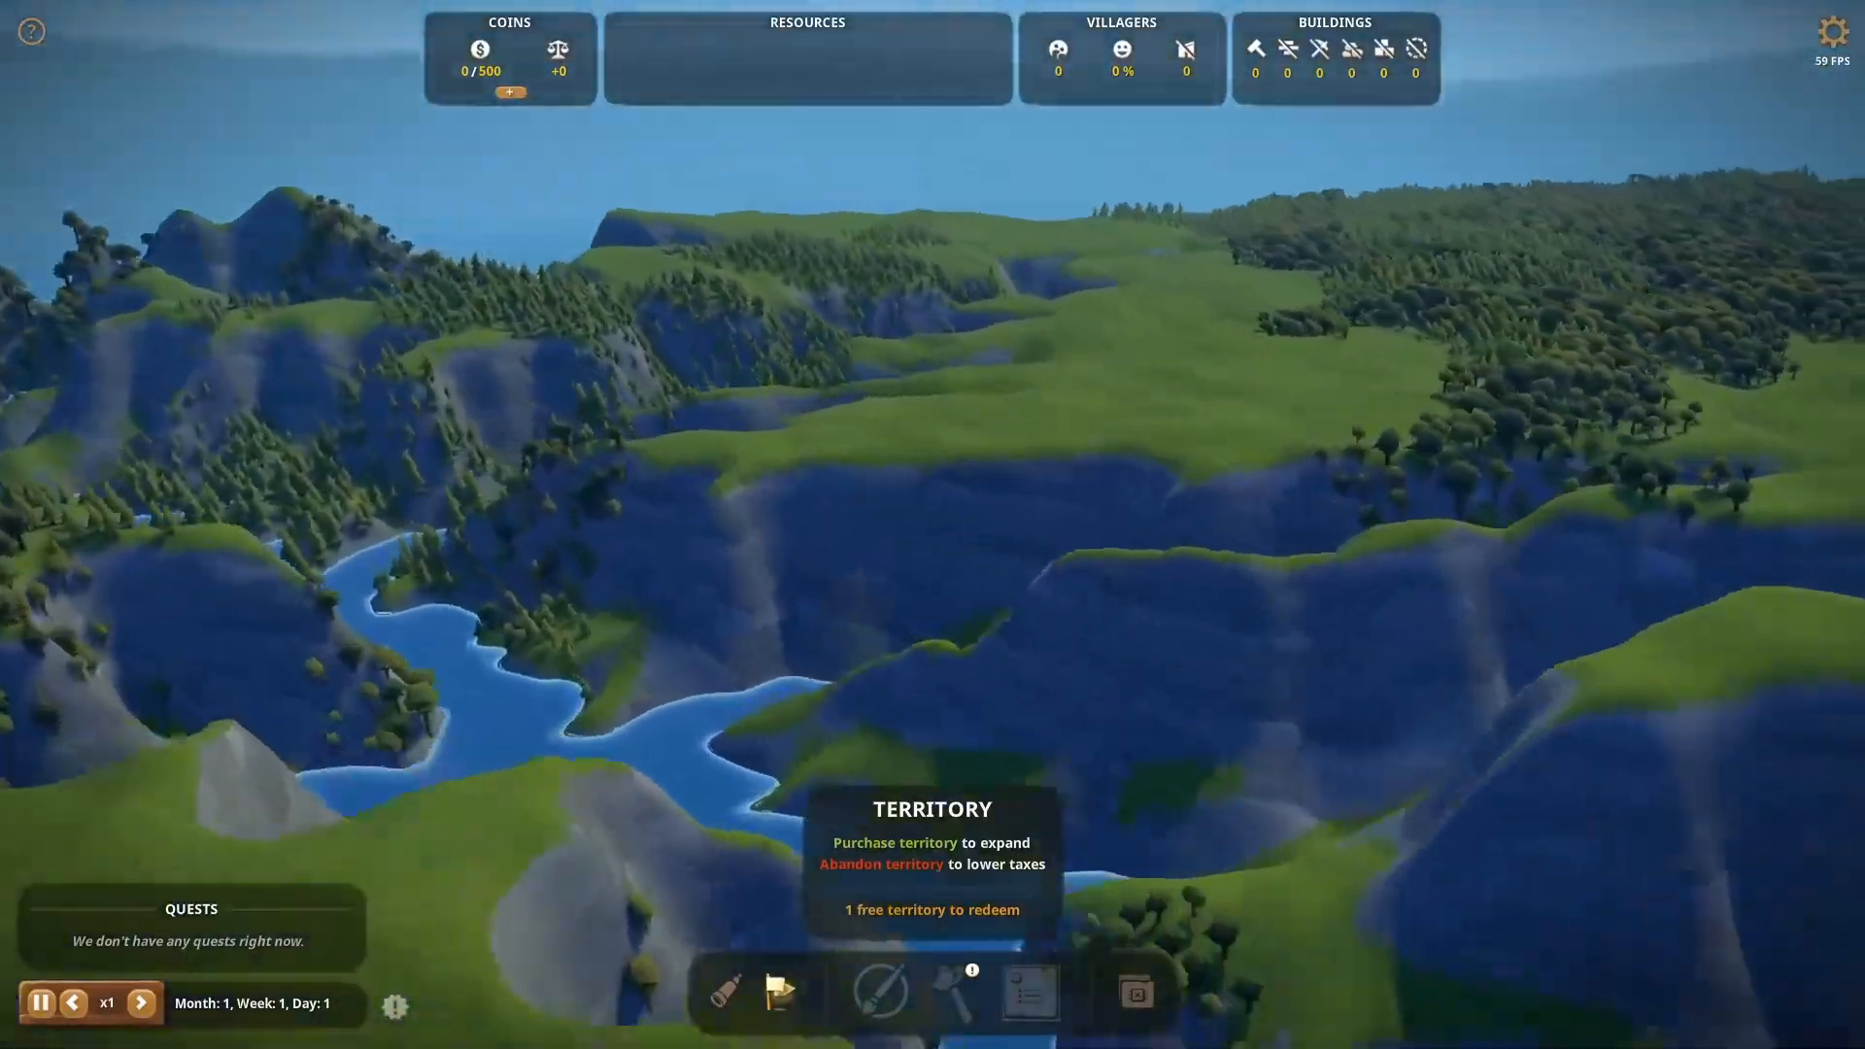
key("a")
key("w")
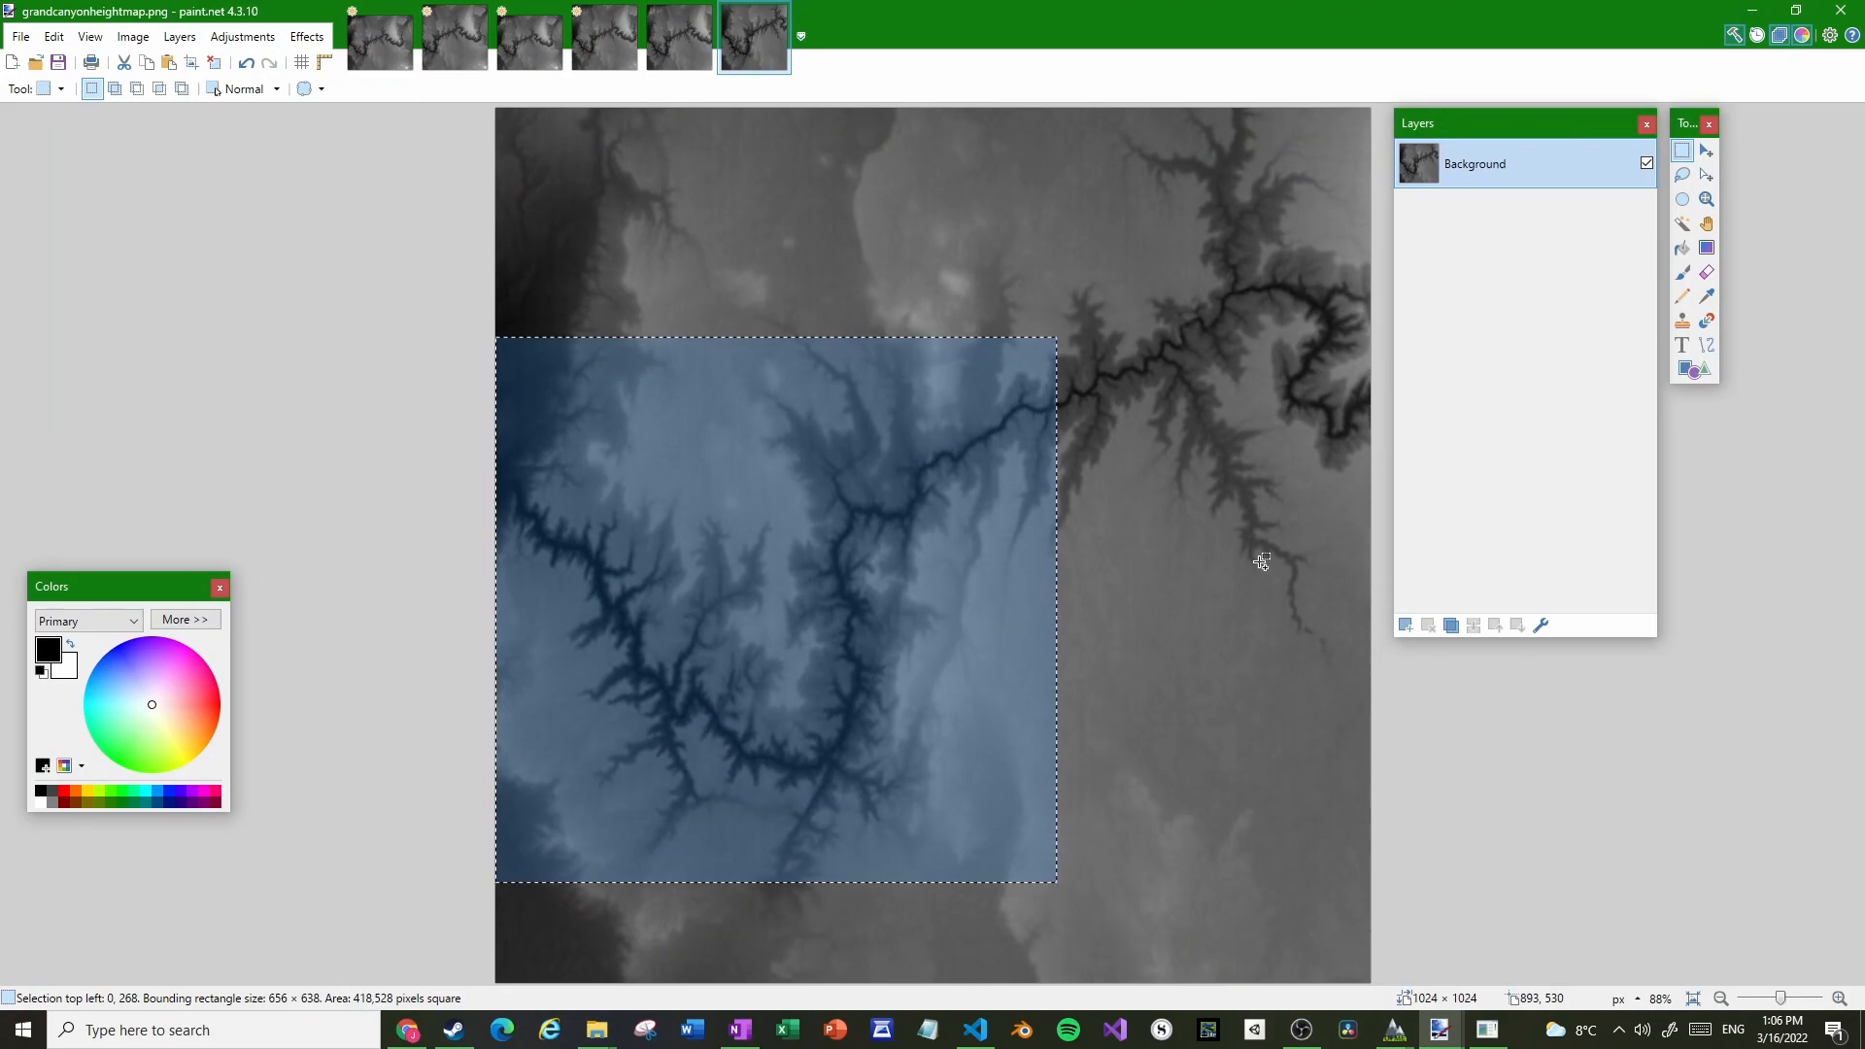
Switch to paint.net, create a 656 × 638 pixel image and paste the copied part of the canyon heightmap into it
key("ctrl+n")
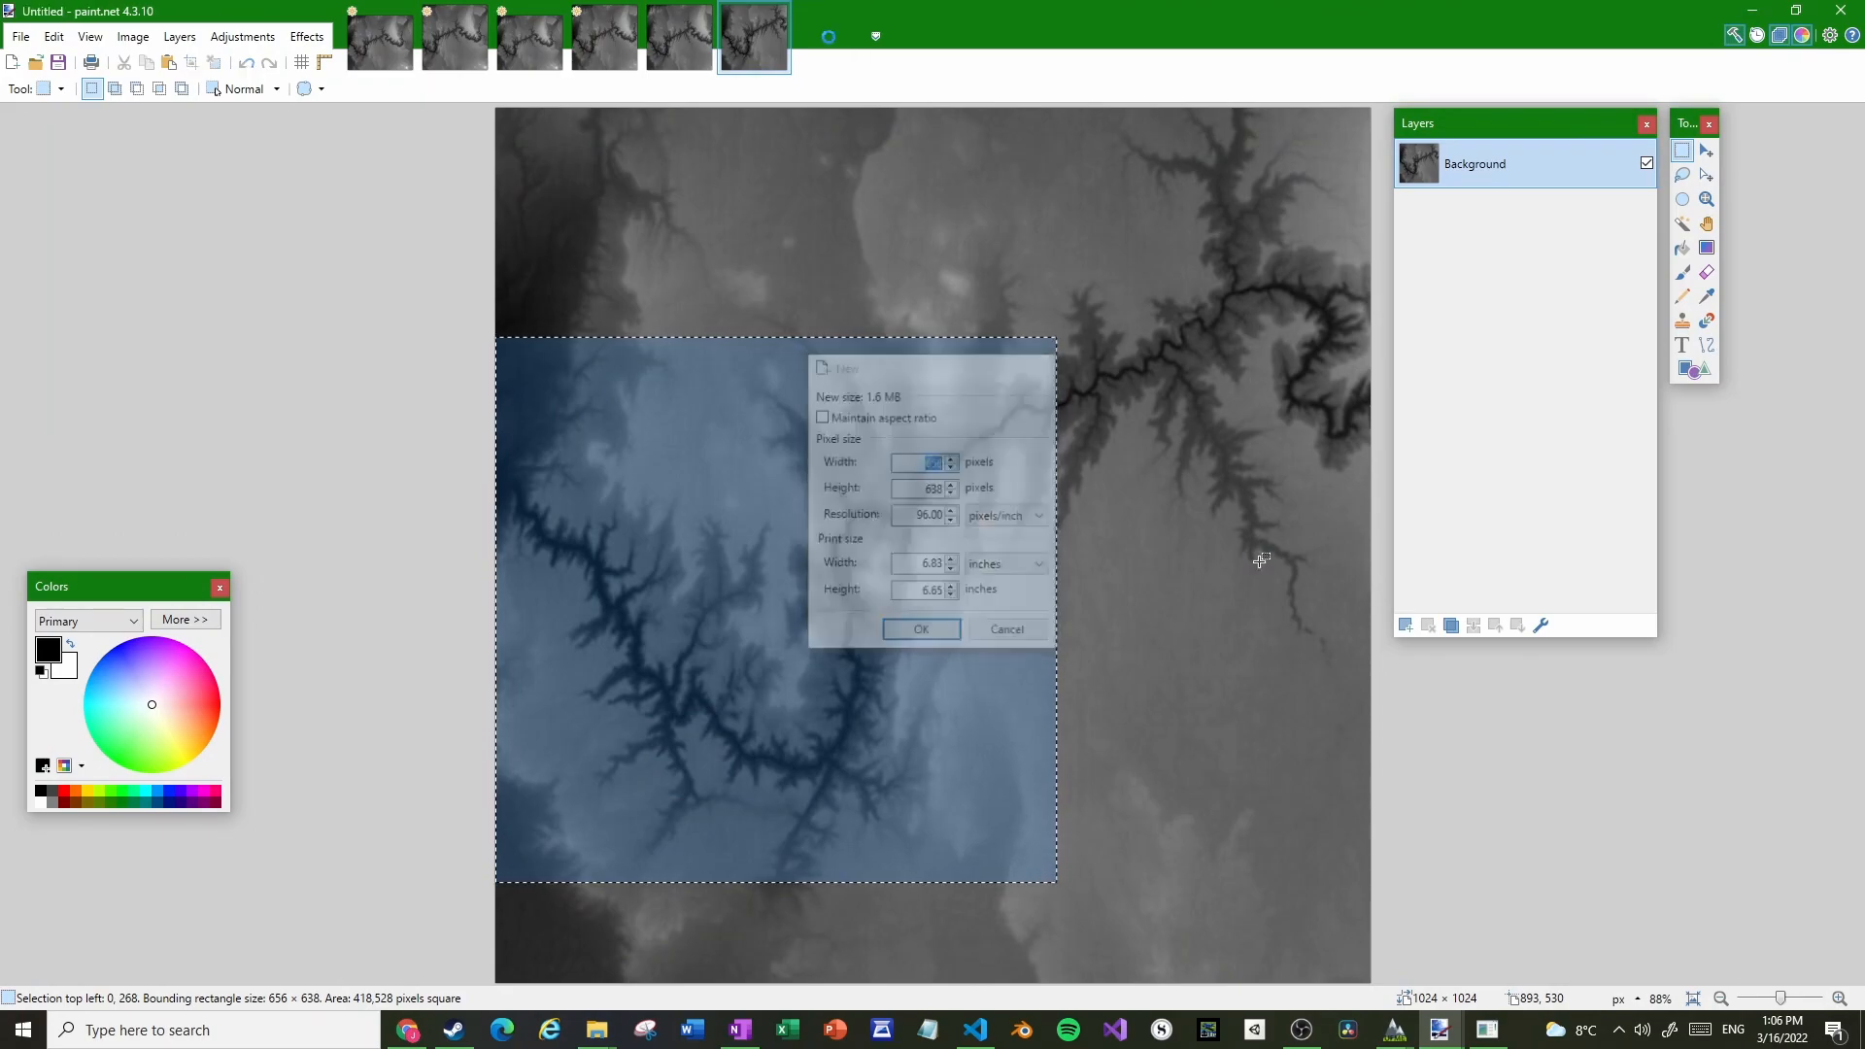
key("Return")
key("ctrl+v")
Resize the newly cropped canyon heightmap to 1024 × 1024 pixels
left_click(134, 37)
left_click(150, 87)
type("1024")
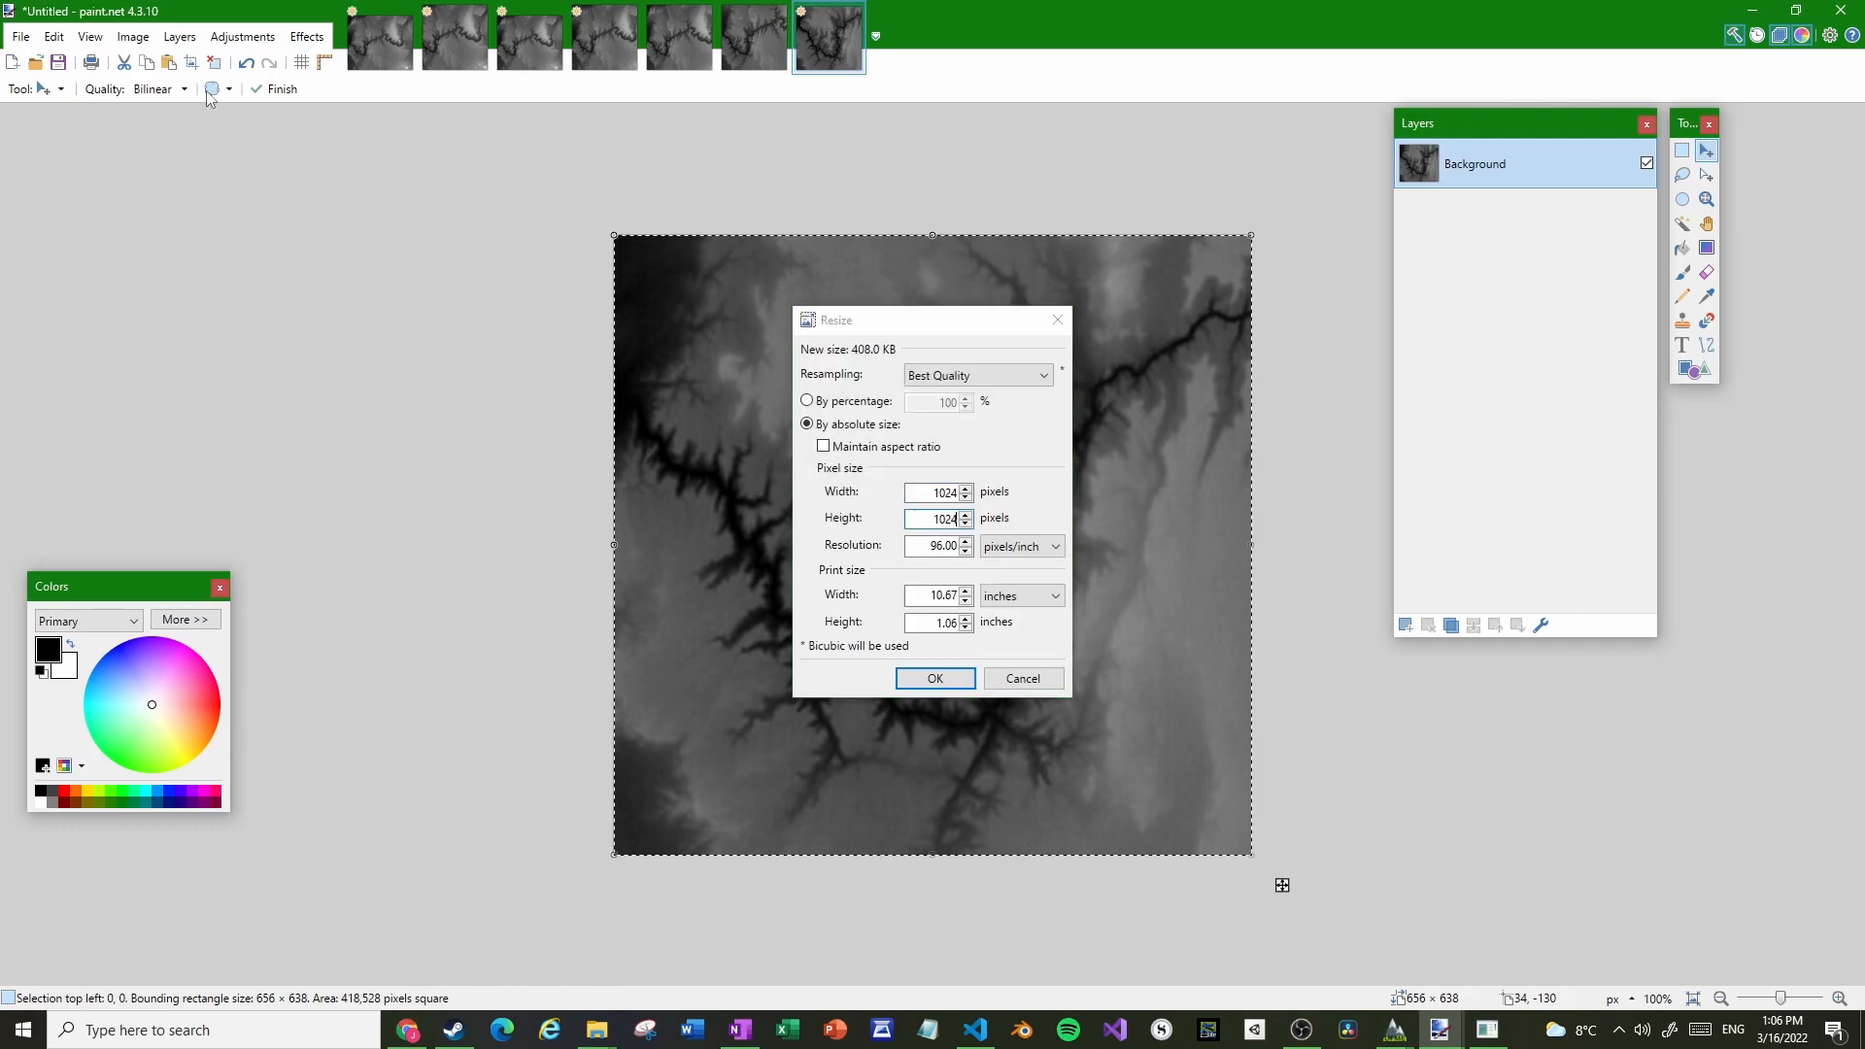
key("Return")
Save the tighter heightmap crop as grandcanyonheightmap.png in Downloads, replacing the existing PNG
key("ctrl+s")
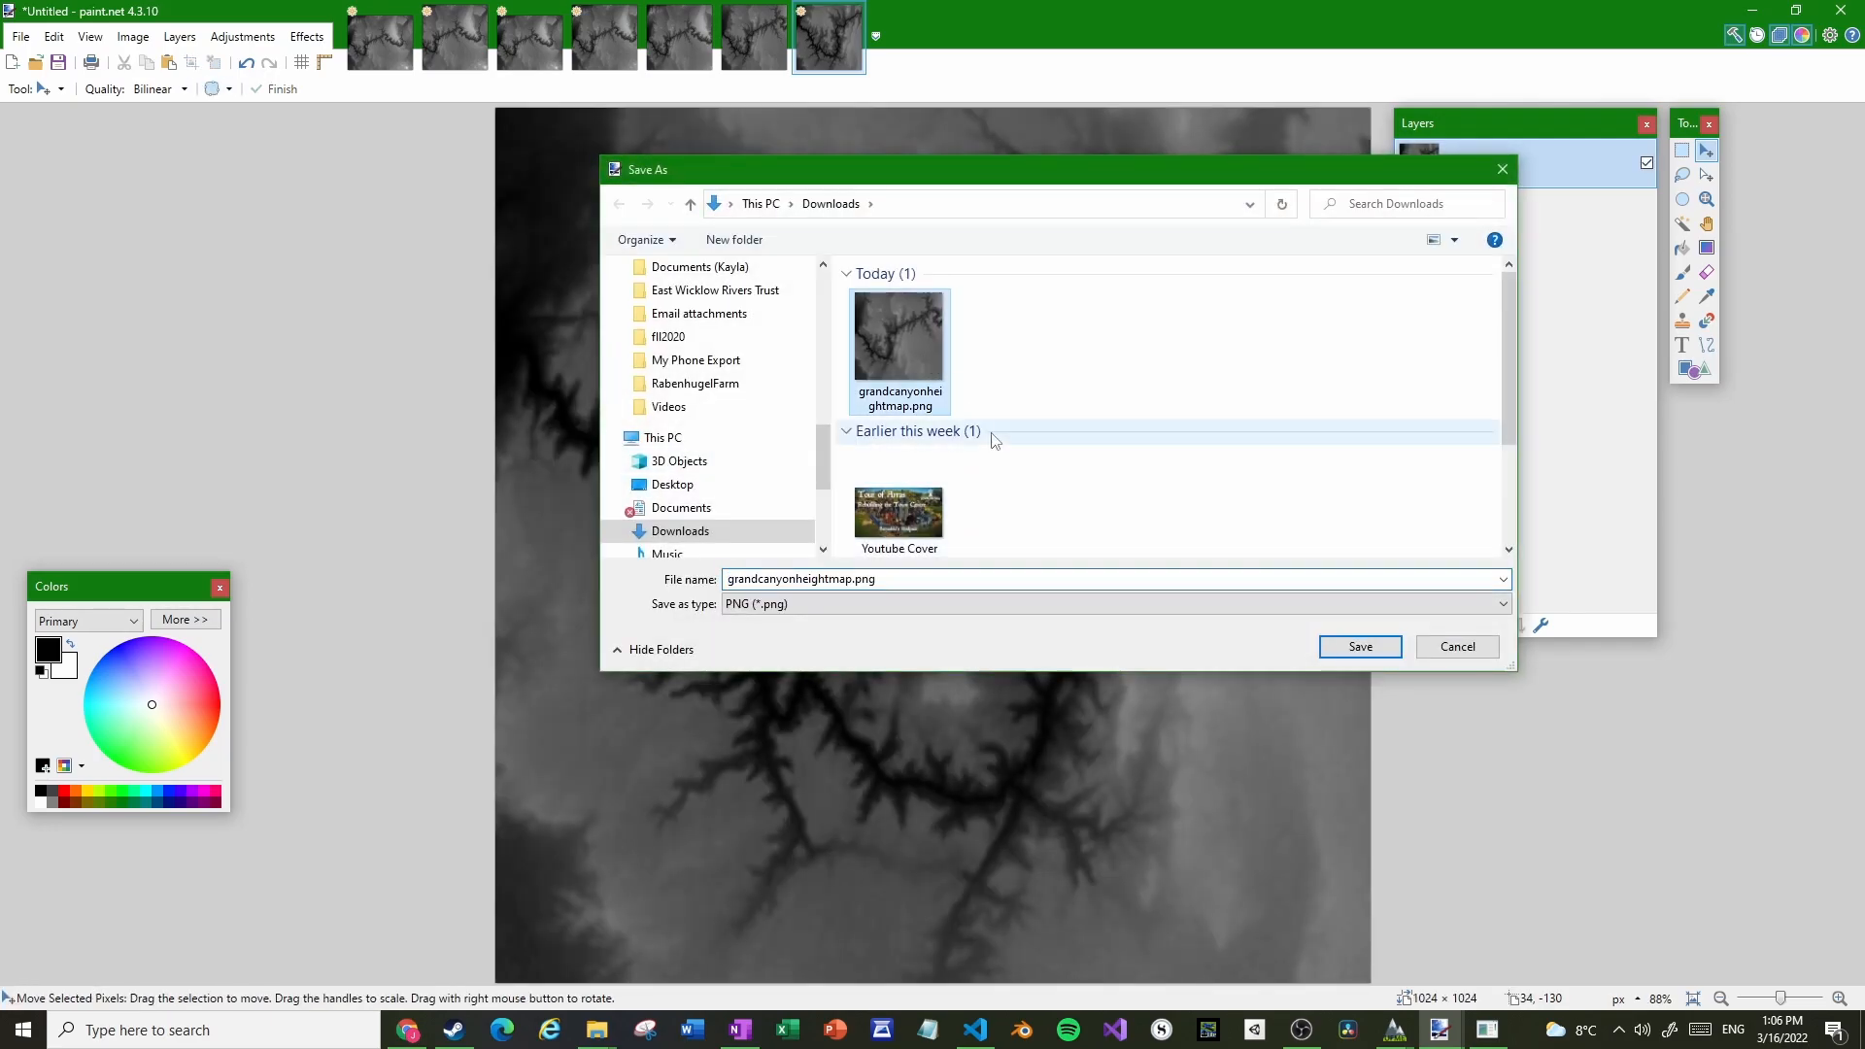
left_click(1330, 641)
left_click(1000, 517)
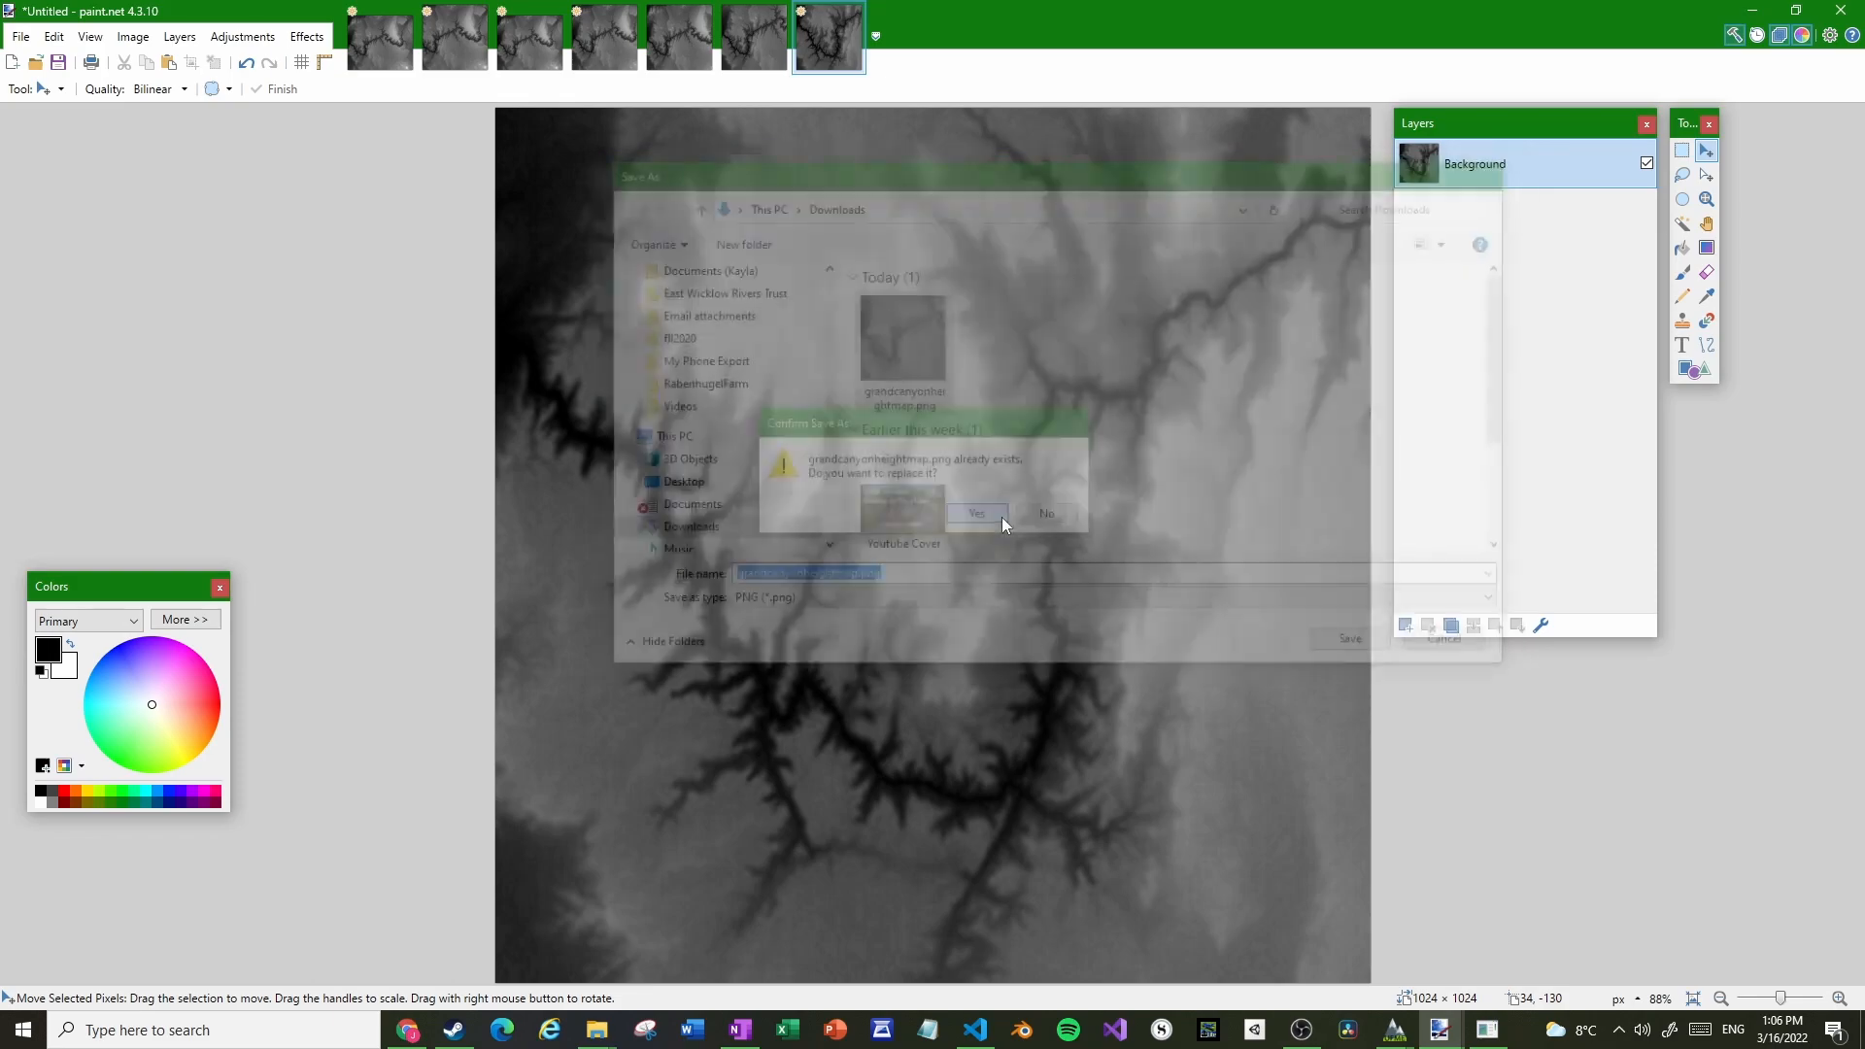
left_click(848, 627)
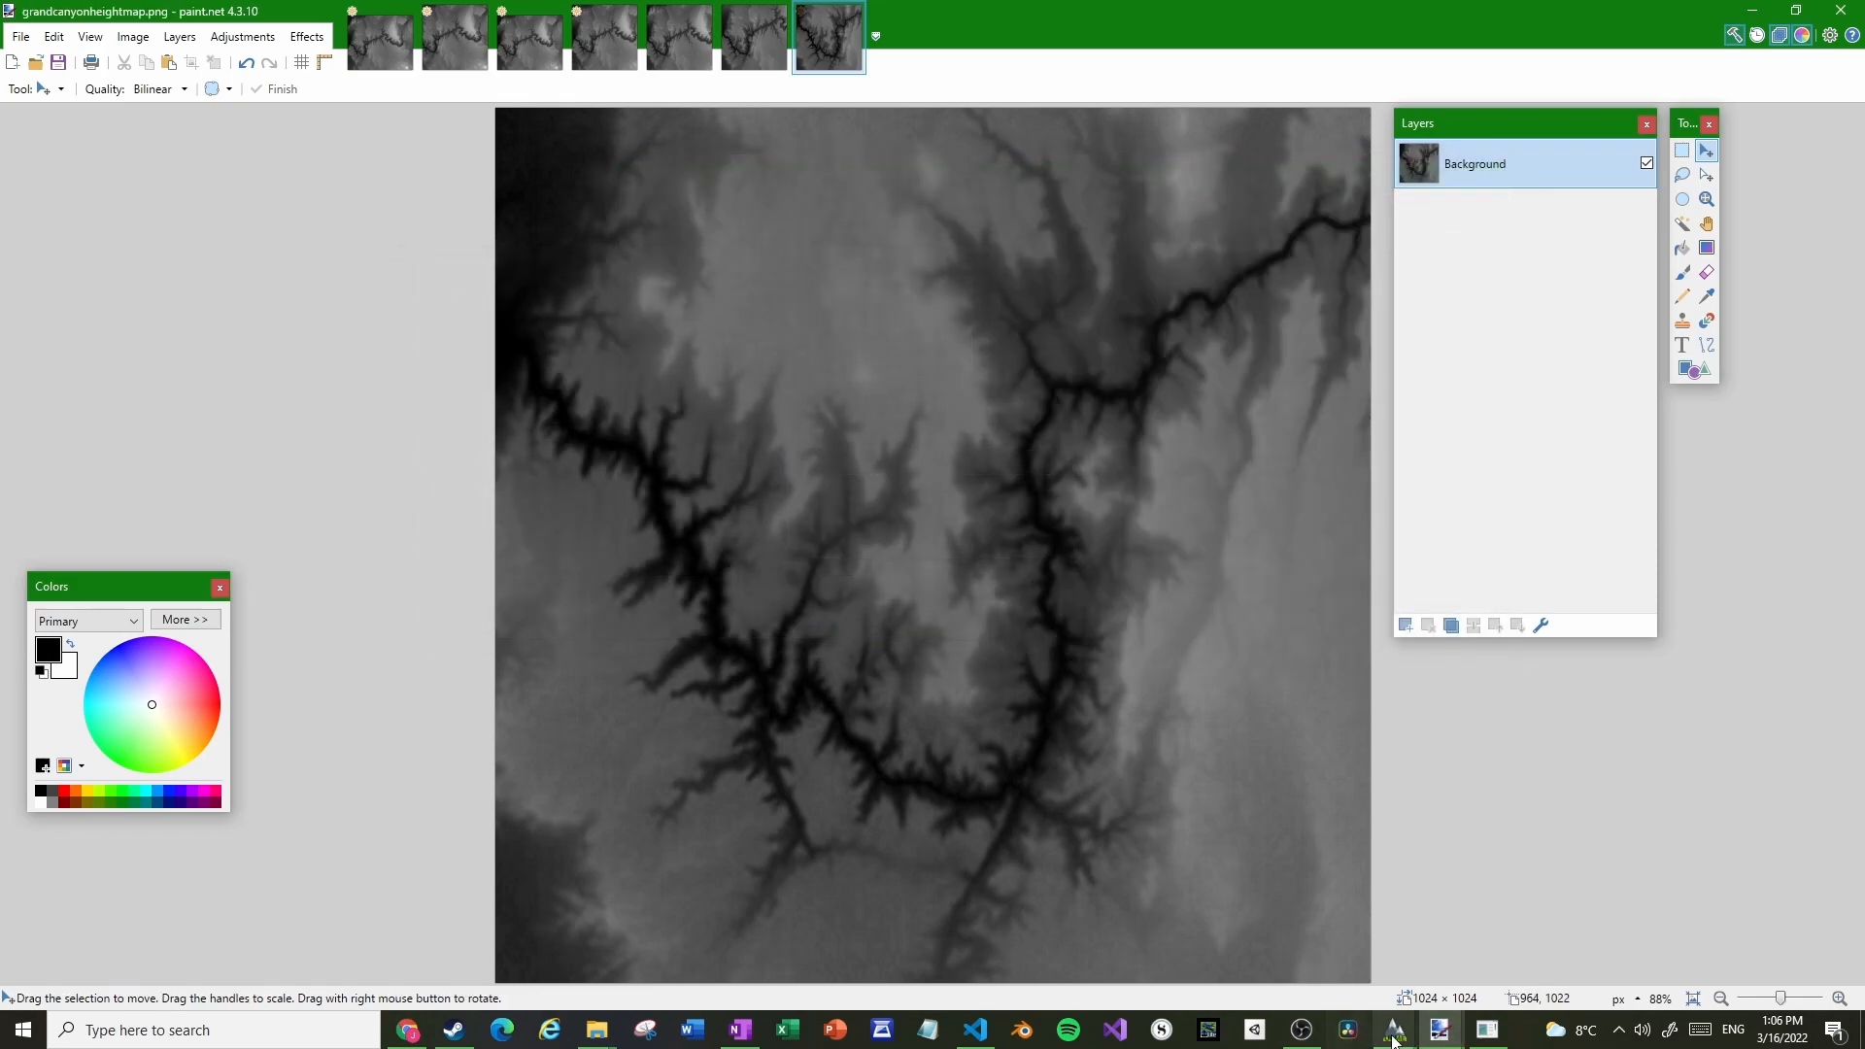
Switch to Unofficial Foundation Map Generator, import grandcanyonheightmap.png from Downloads as the heightmap and cook the Canyons map
mouse_move(1393, 1037)
left_click(1520, 937)
left_click(291, 82)
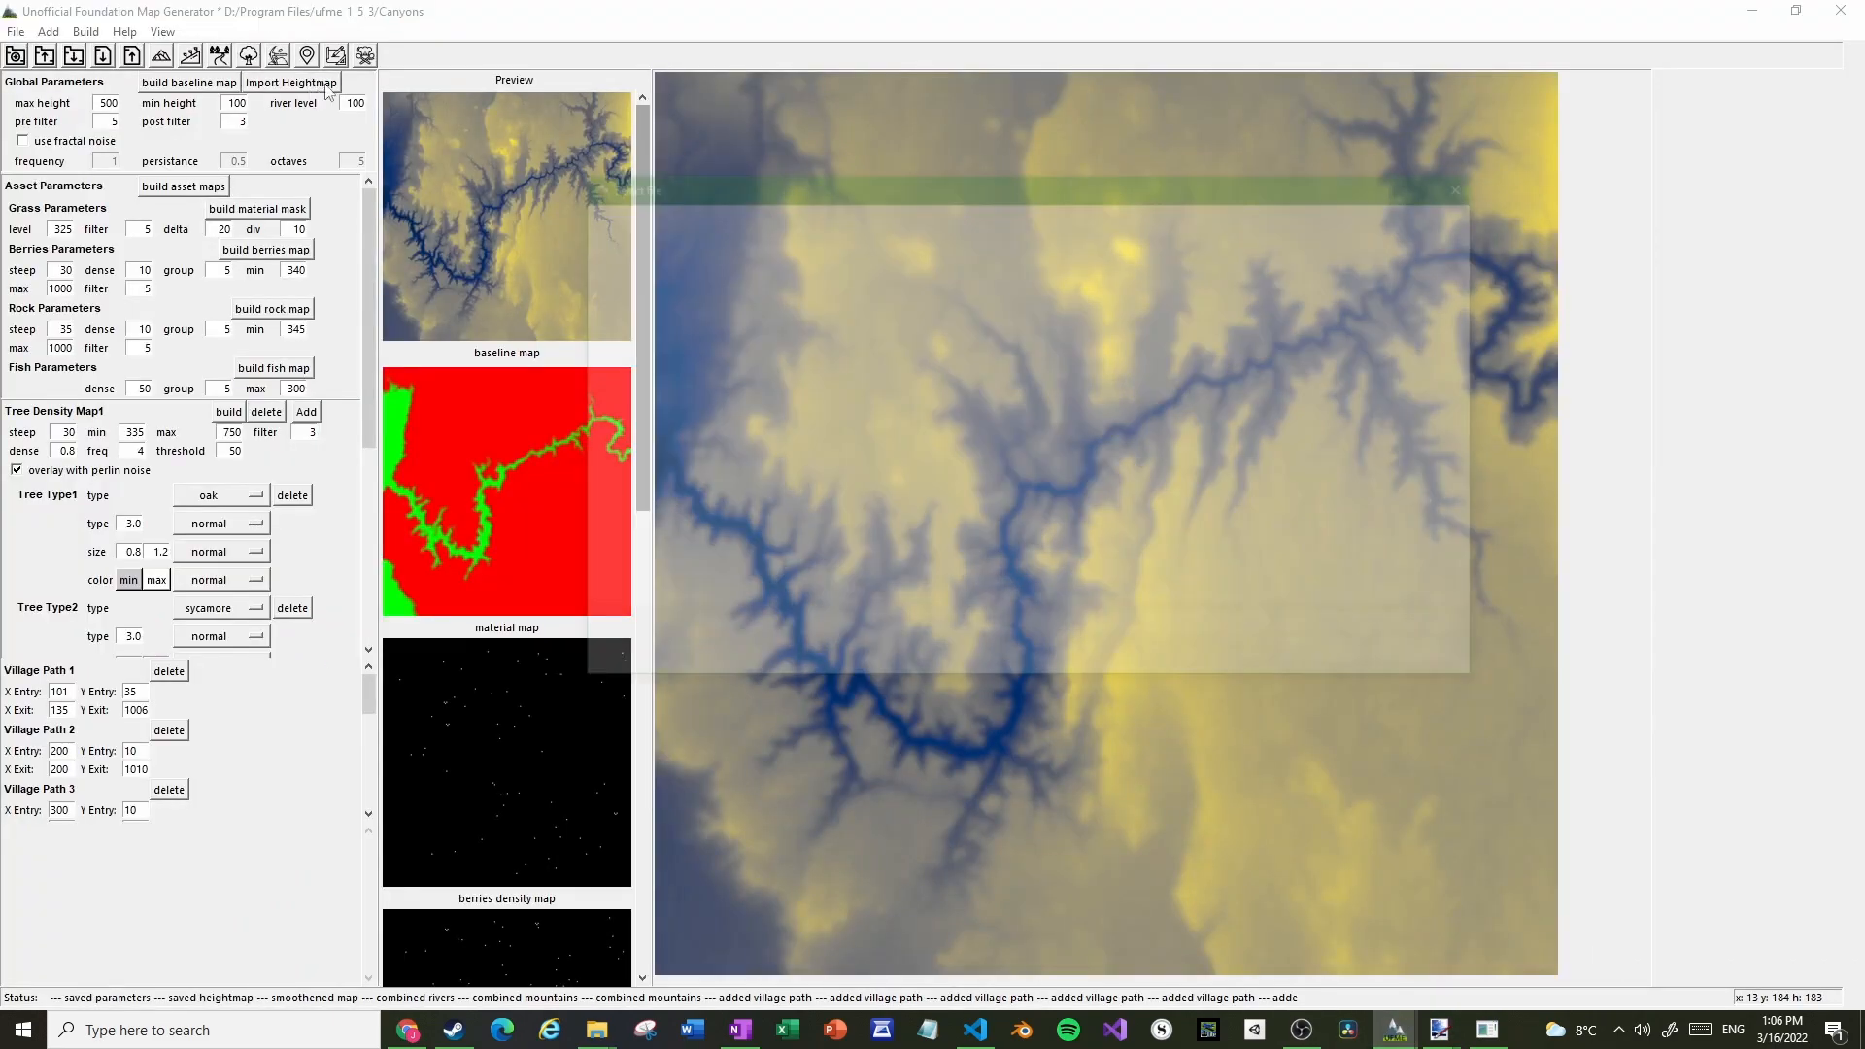
scroll(714, 343, "up", 5)
left_click(717, 387)
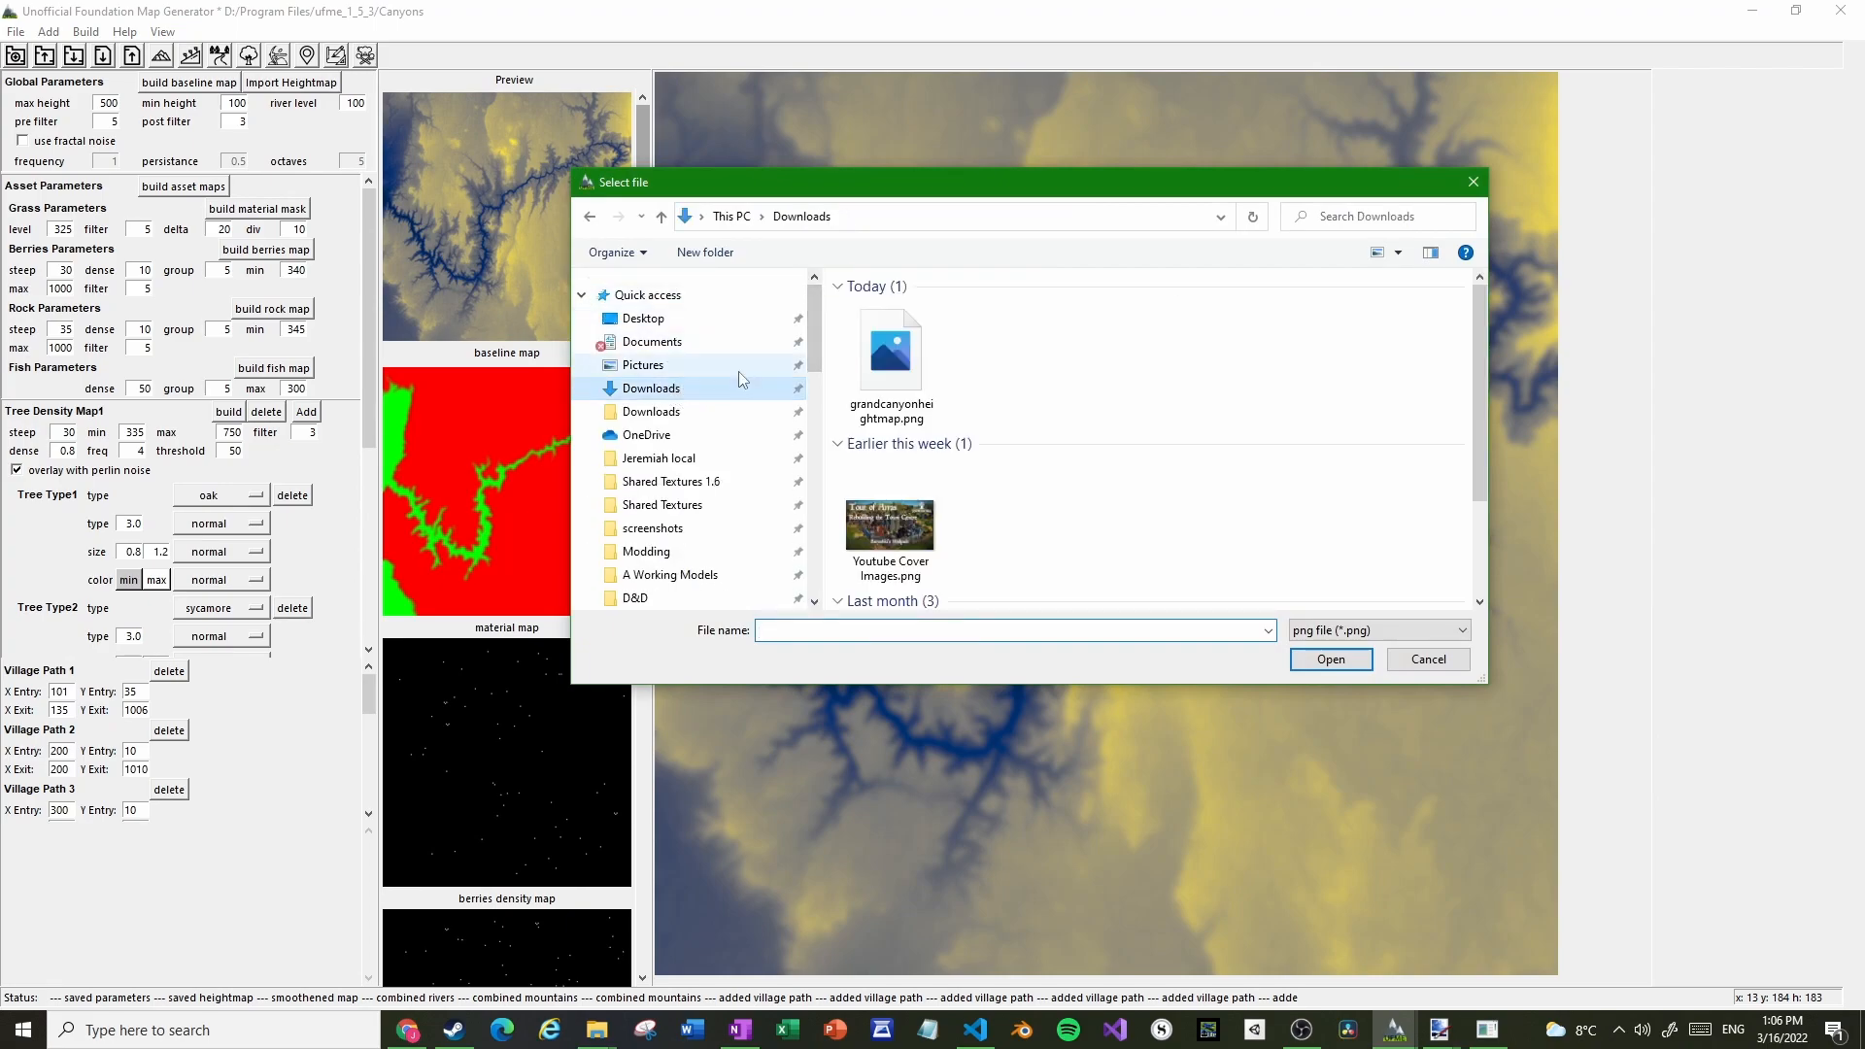
double_click(866, 340)
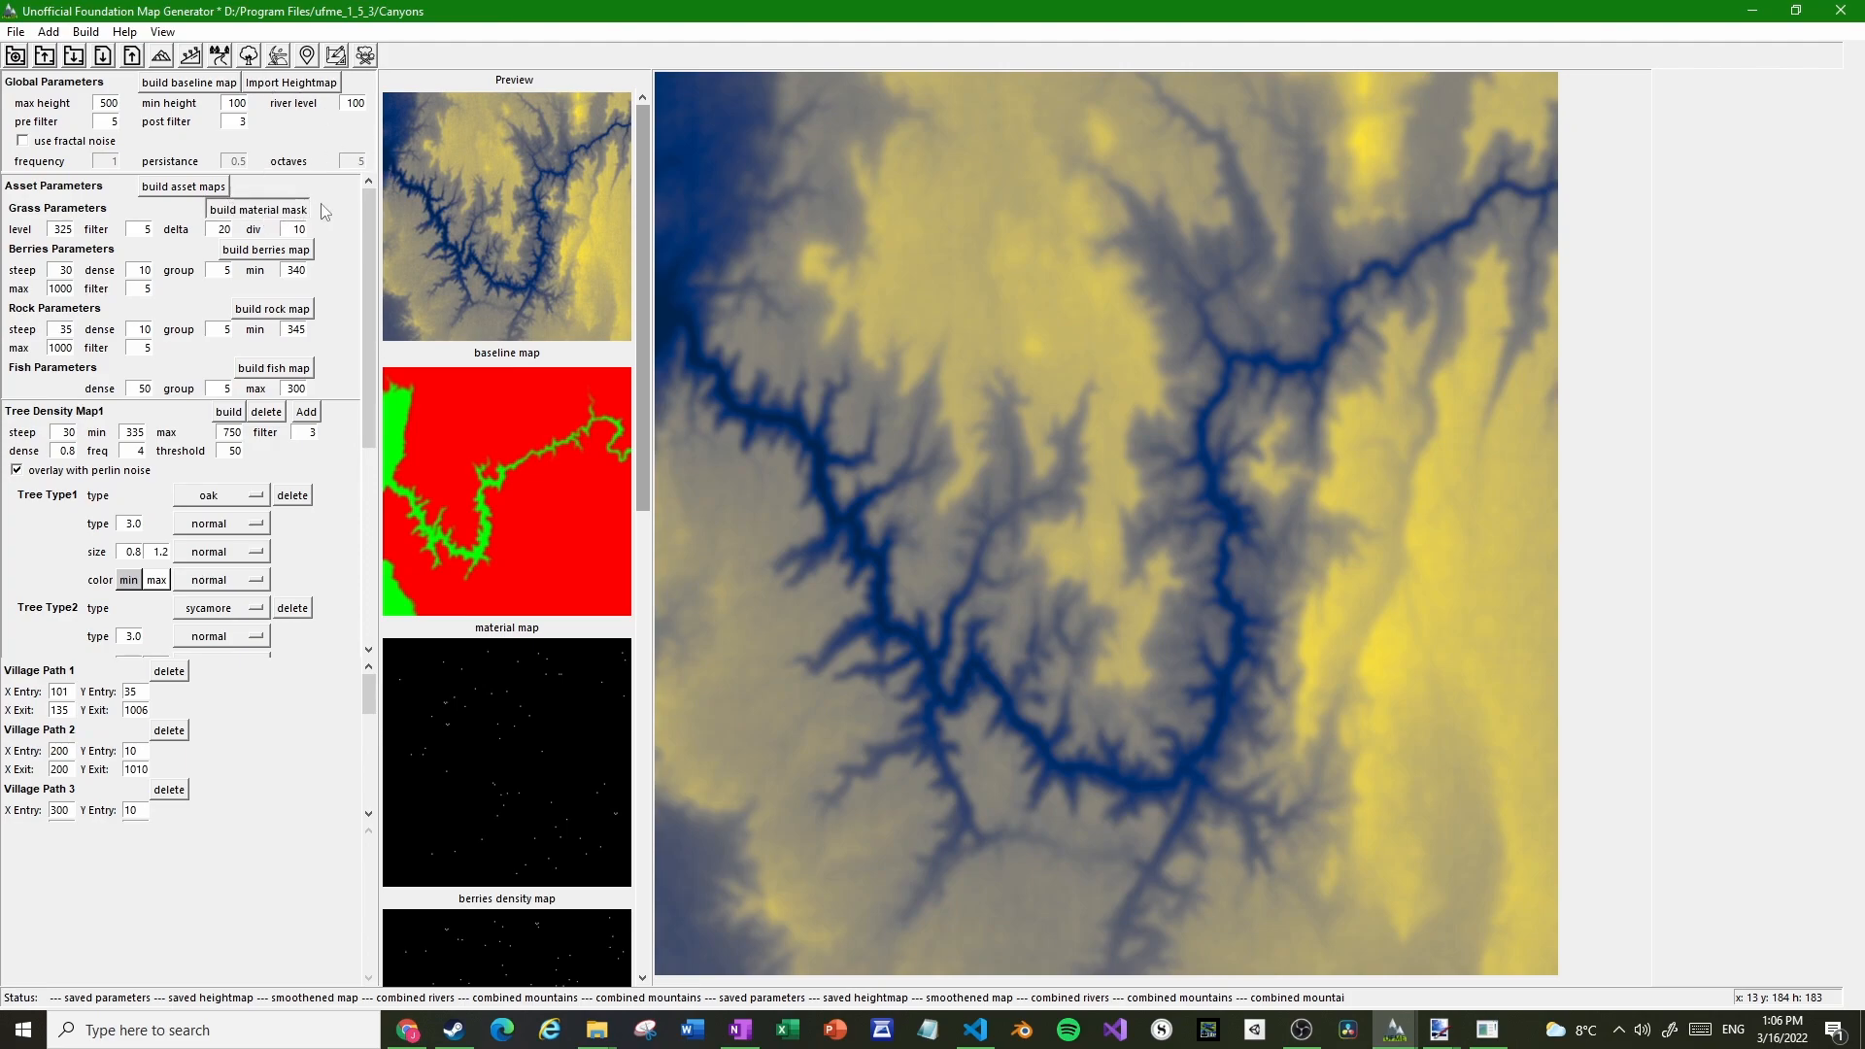
left_click(366, 55)
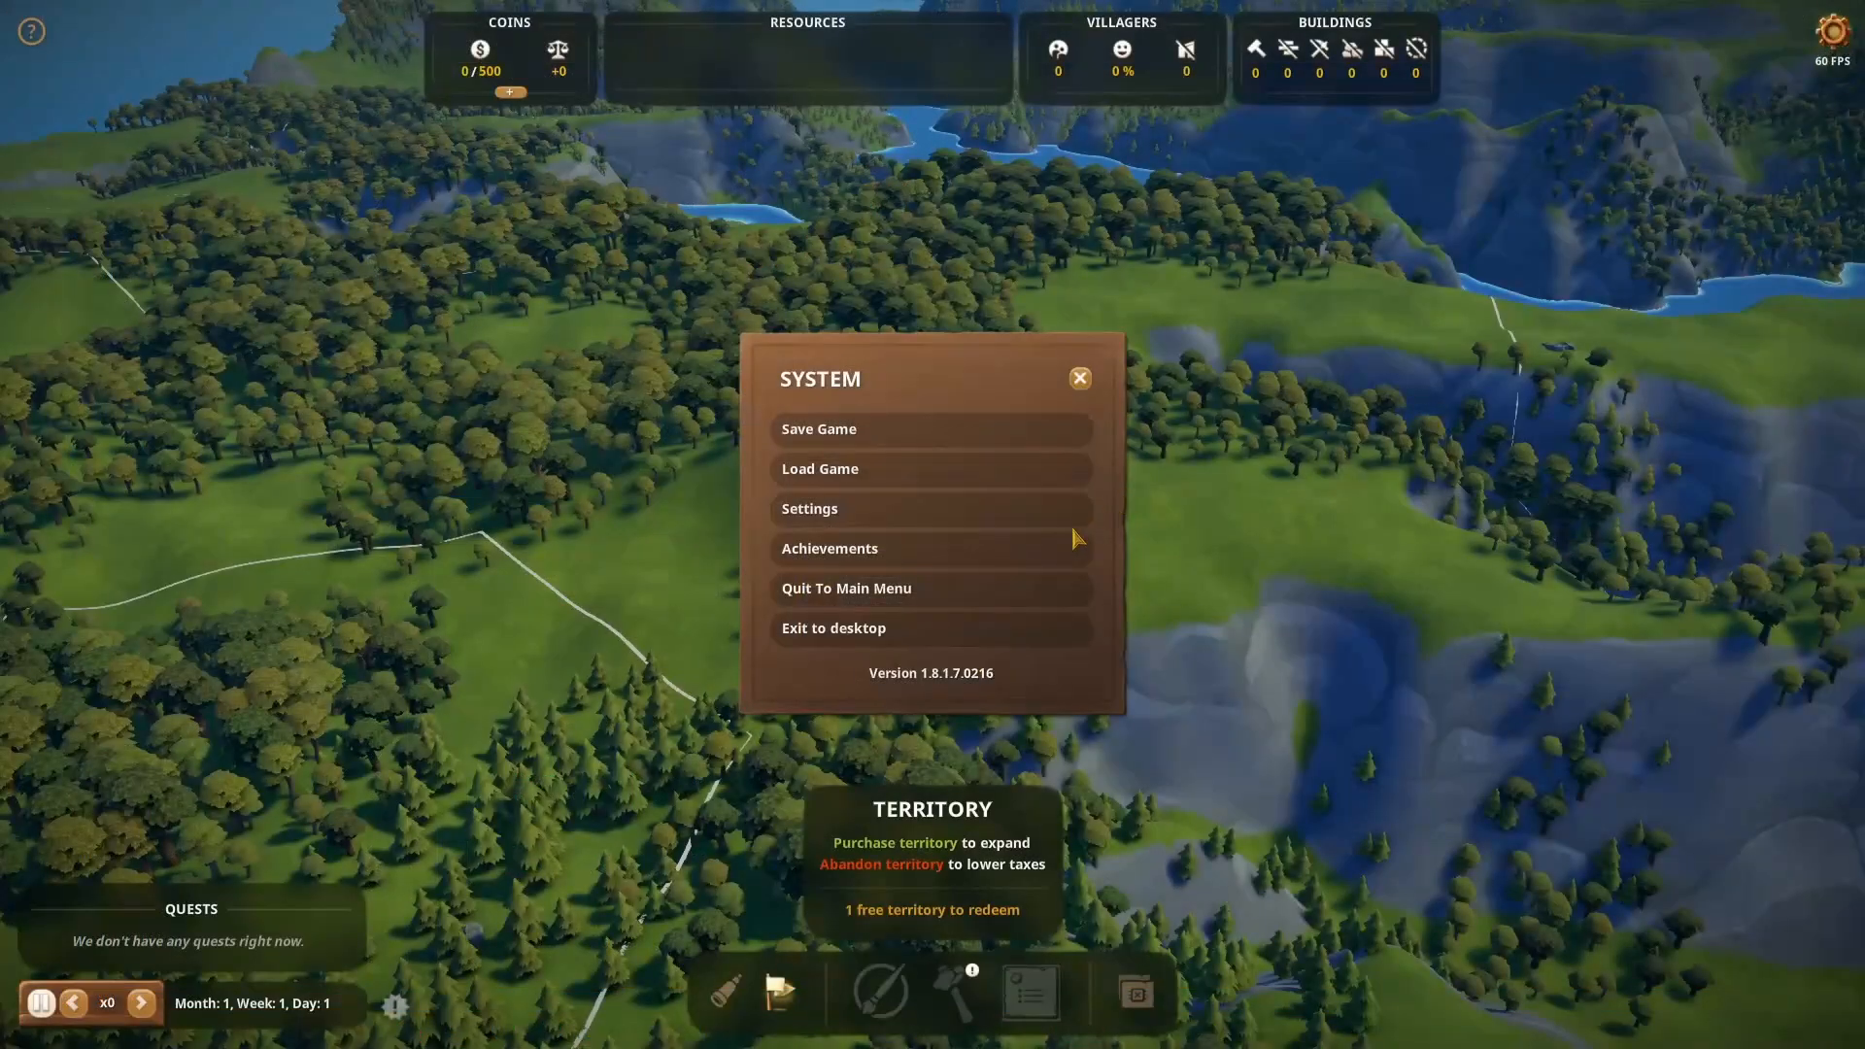
Switch to Foundation, quit the current game to the main menu and start a new game on the Canyons community map
left_click(1010, 587)
left_click(1009, 580)
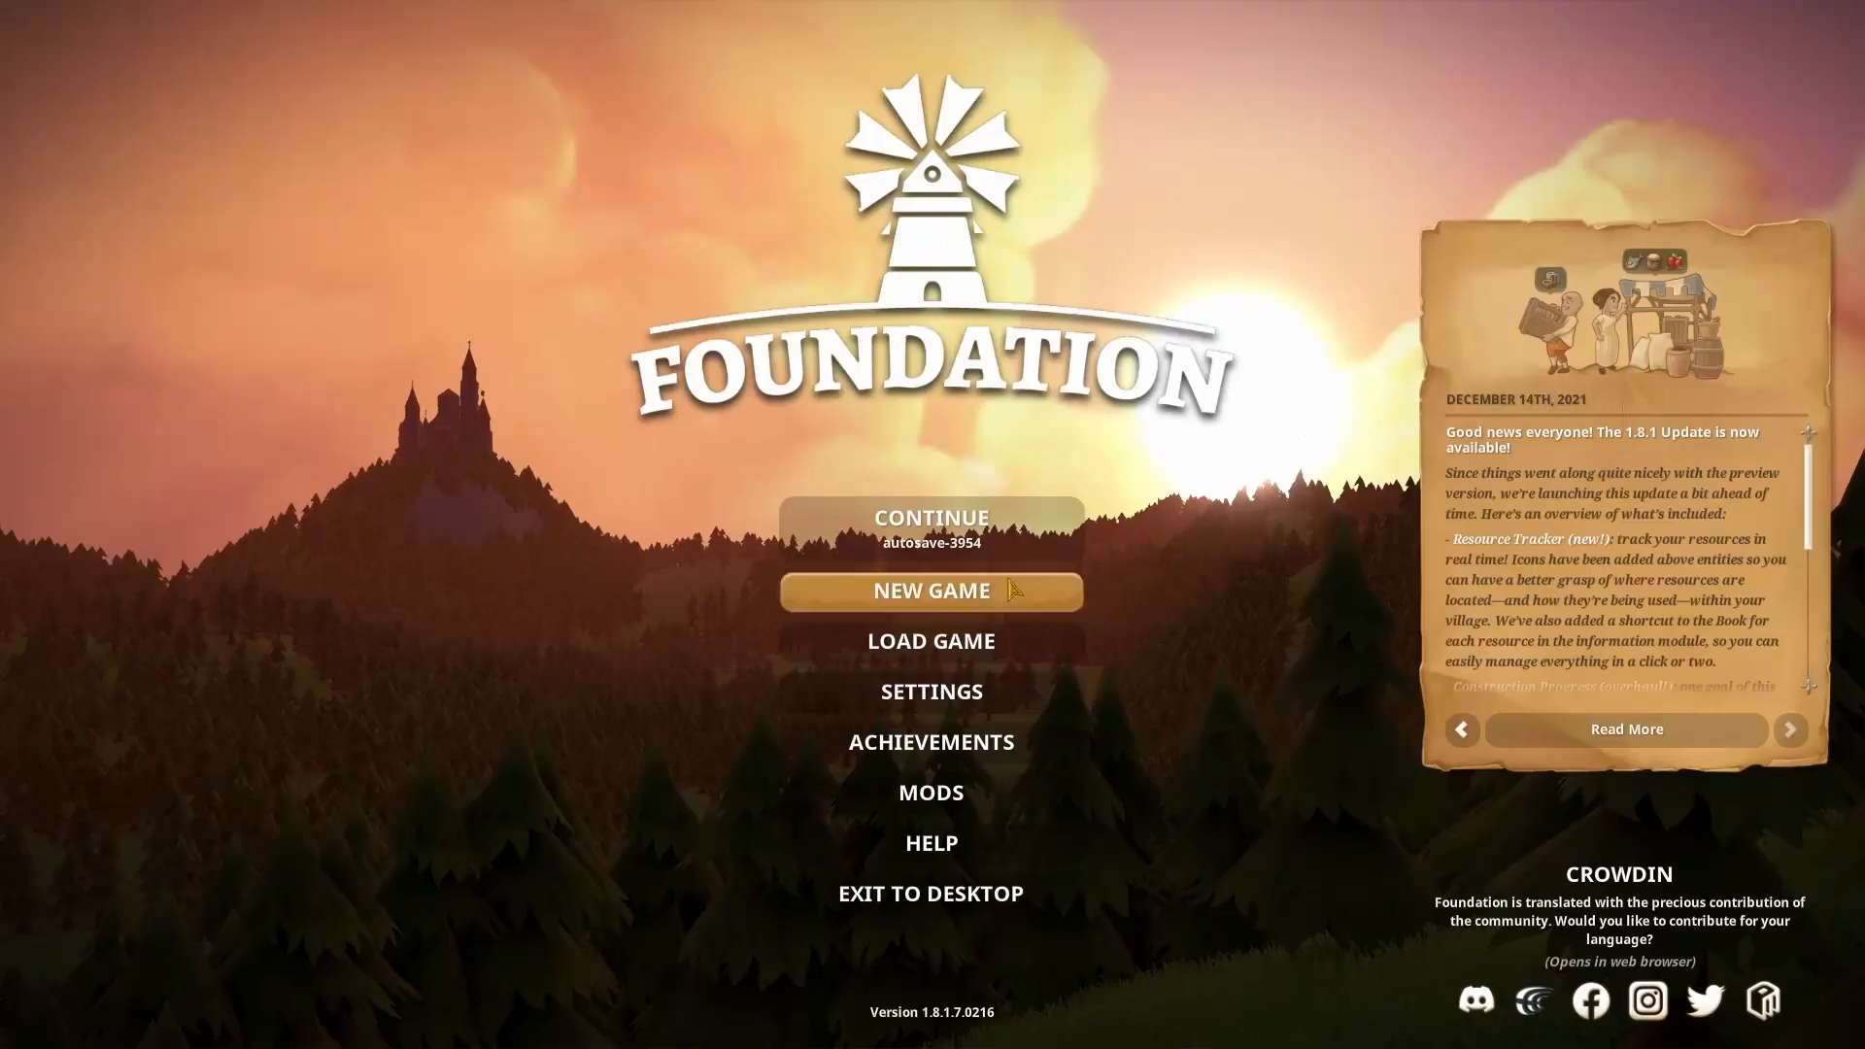
left_click(1009, 587)
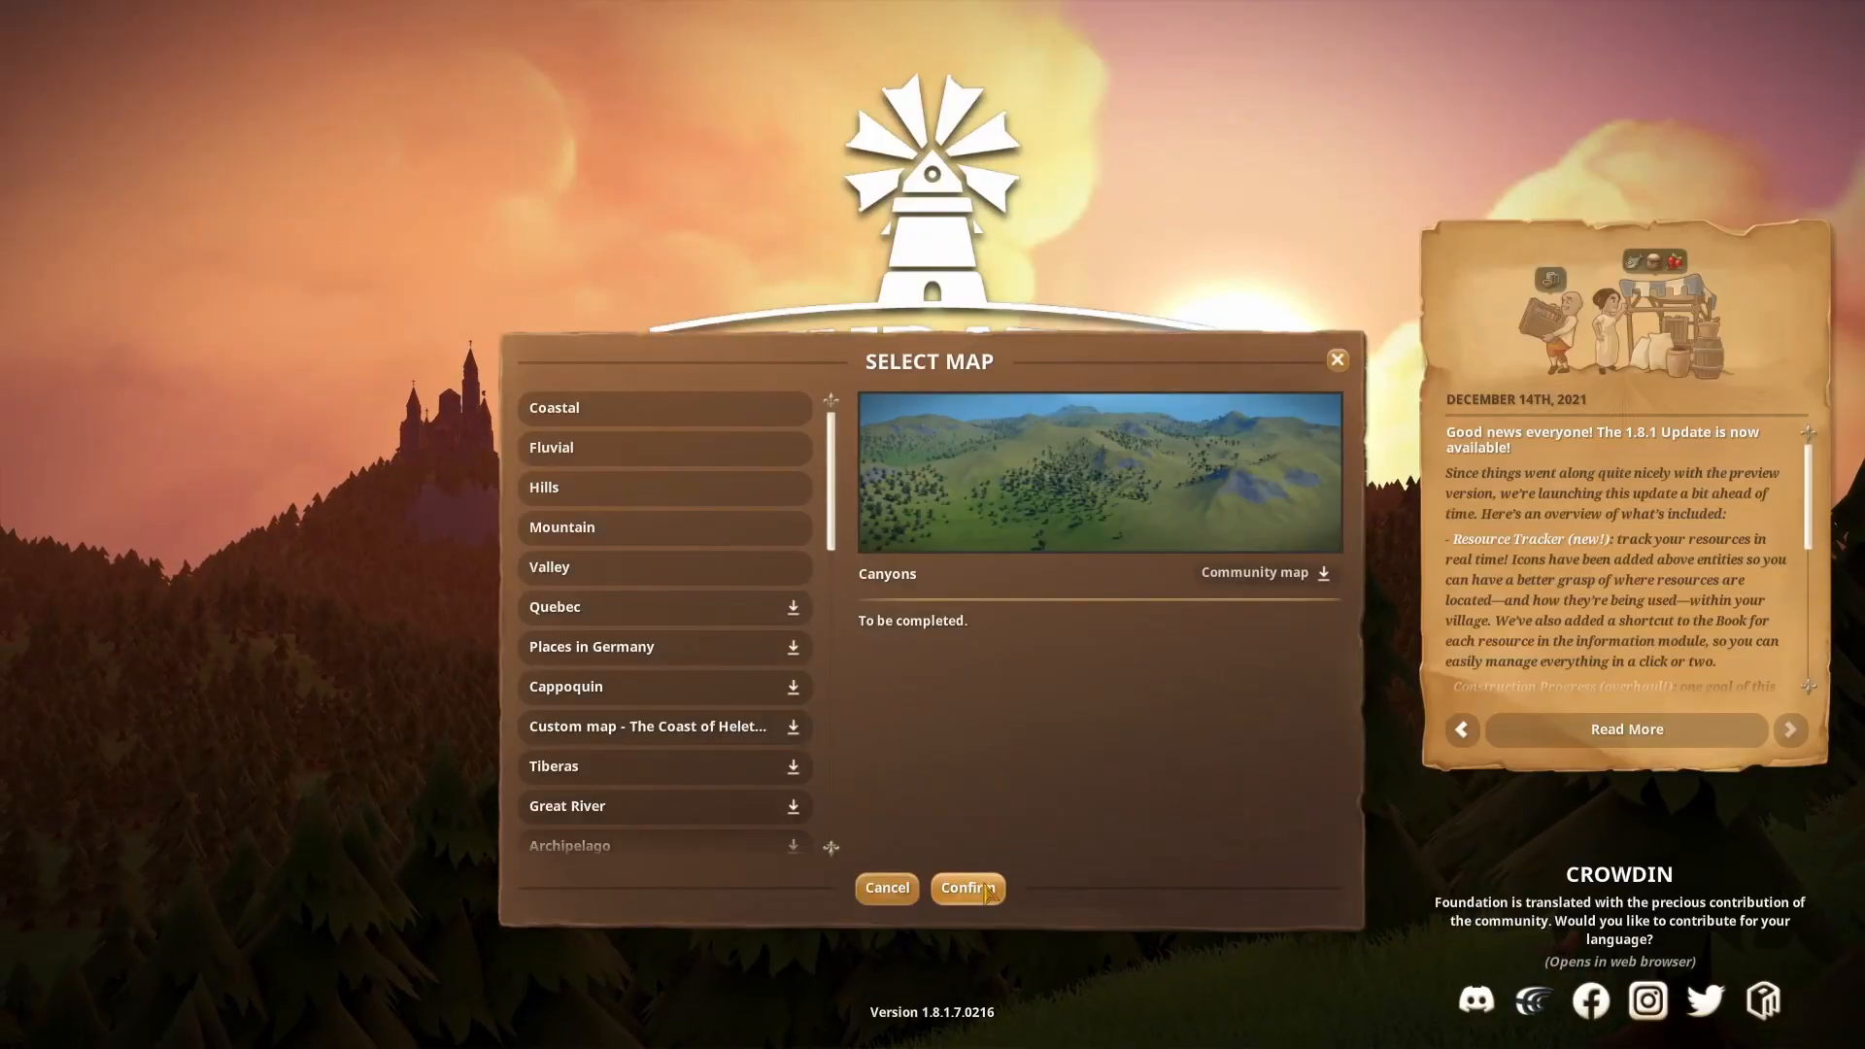
left_click(988, 890)
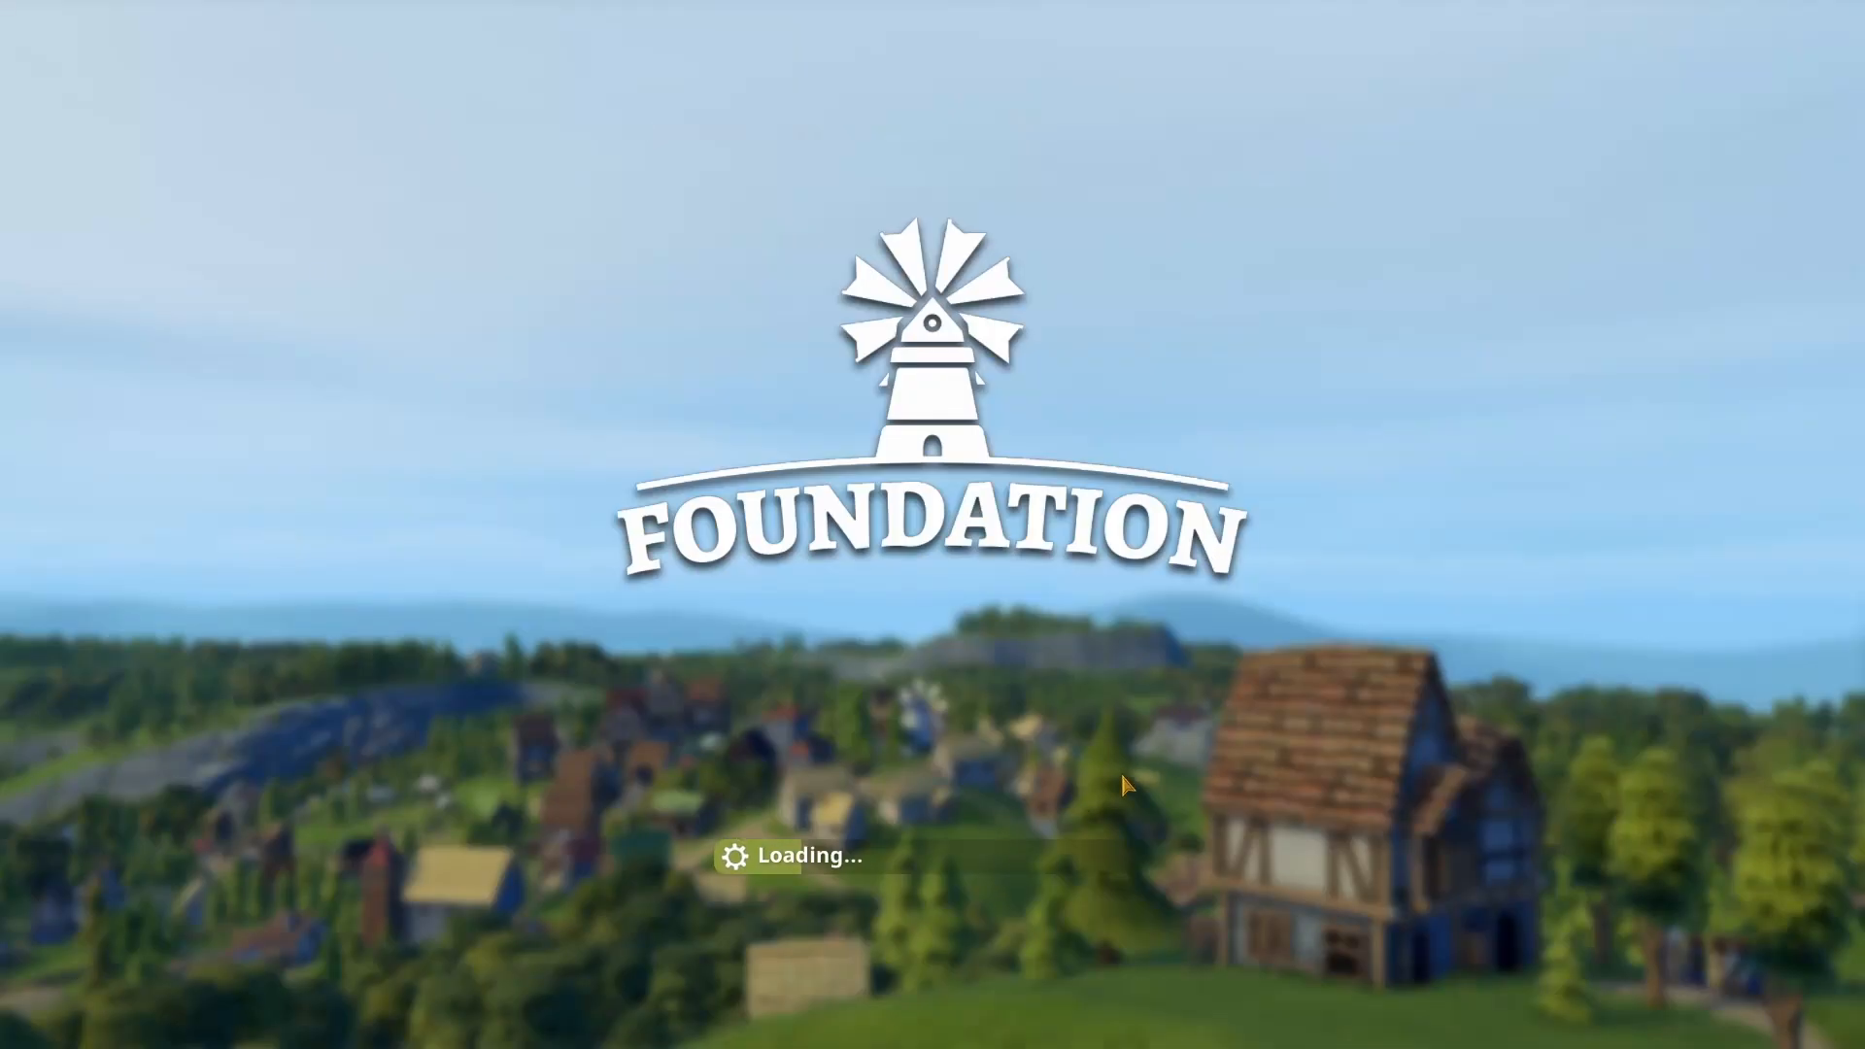
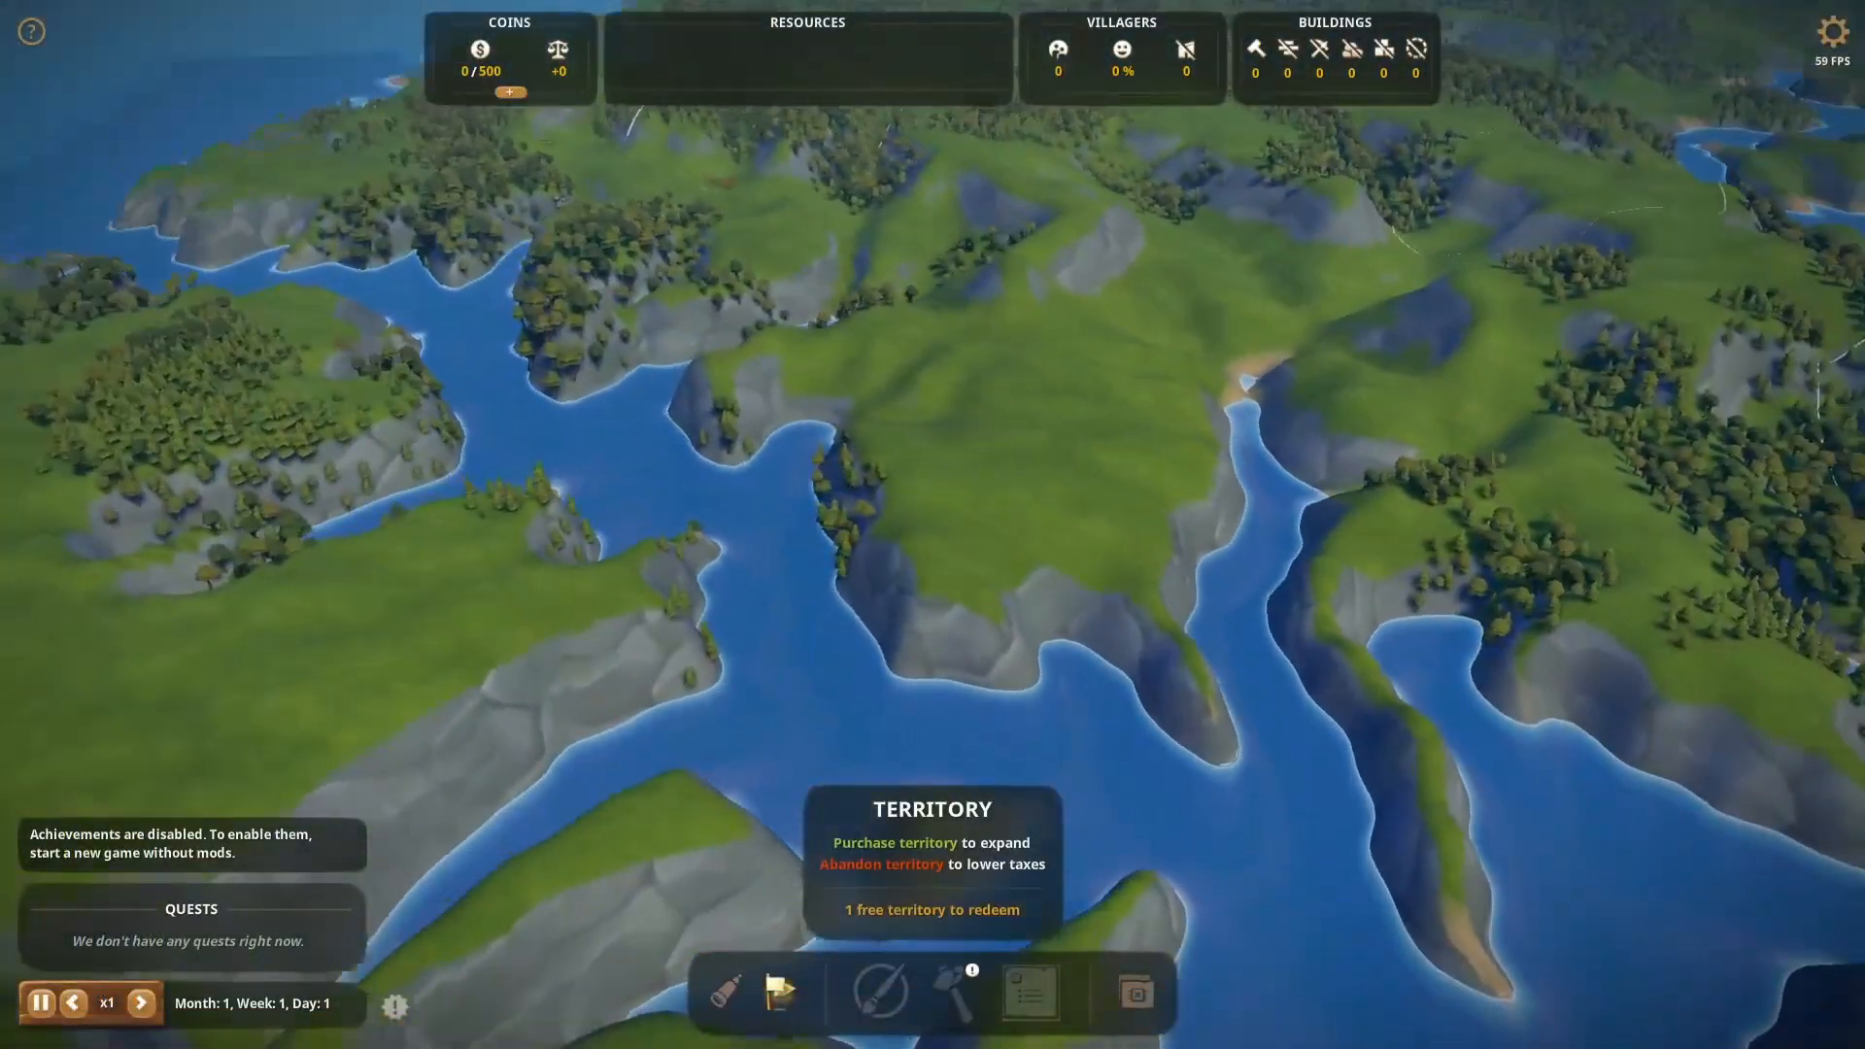
Inspect the wider canyons, shorelines, slopes and forests across the newly loaded map, hiding the game interface for a clear view
left_click_drag(1049, 568, 905, 549)
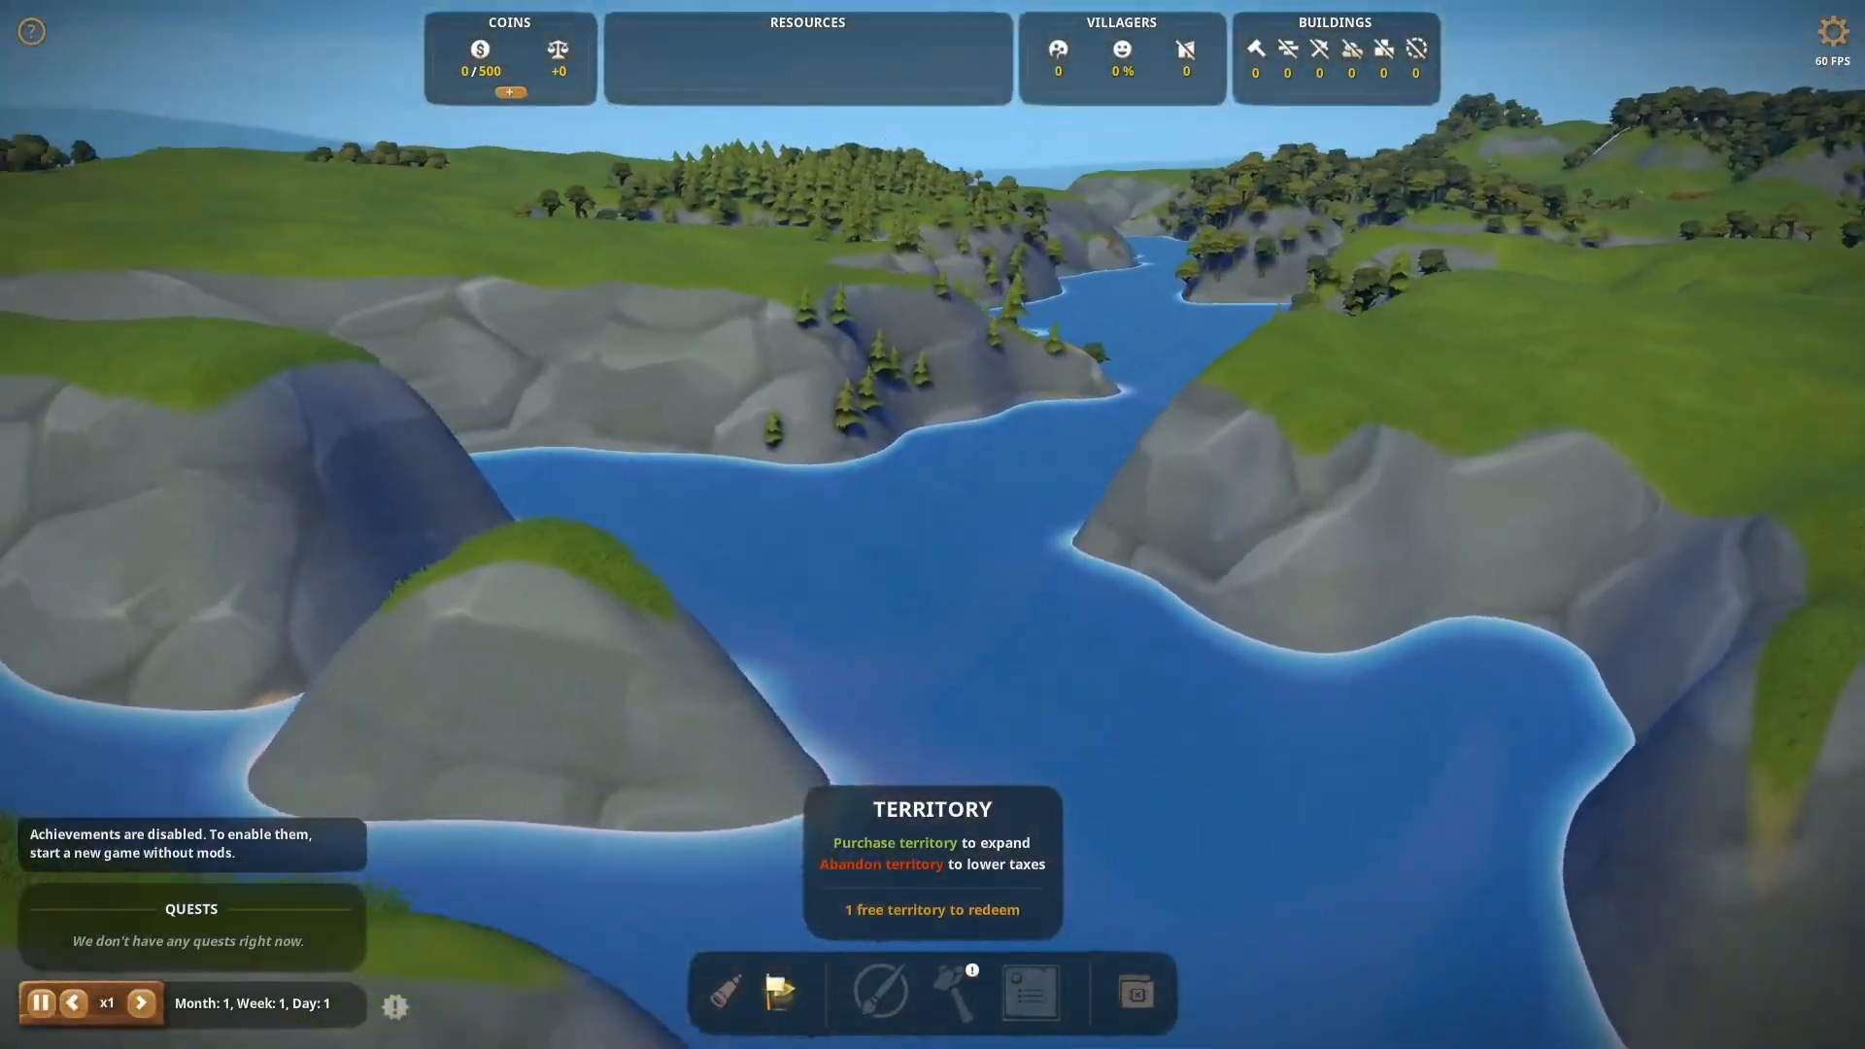
scroll(910, 550, "down", 5)
left_click_drag(1027, 640, 932, 544)
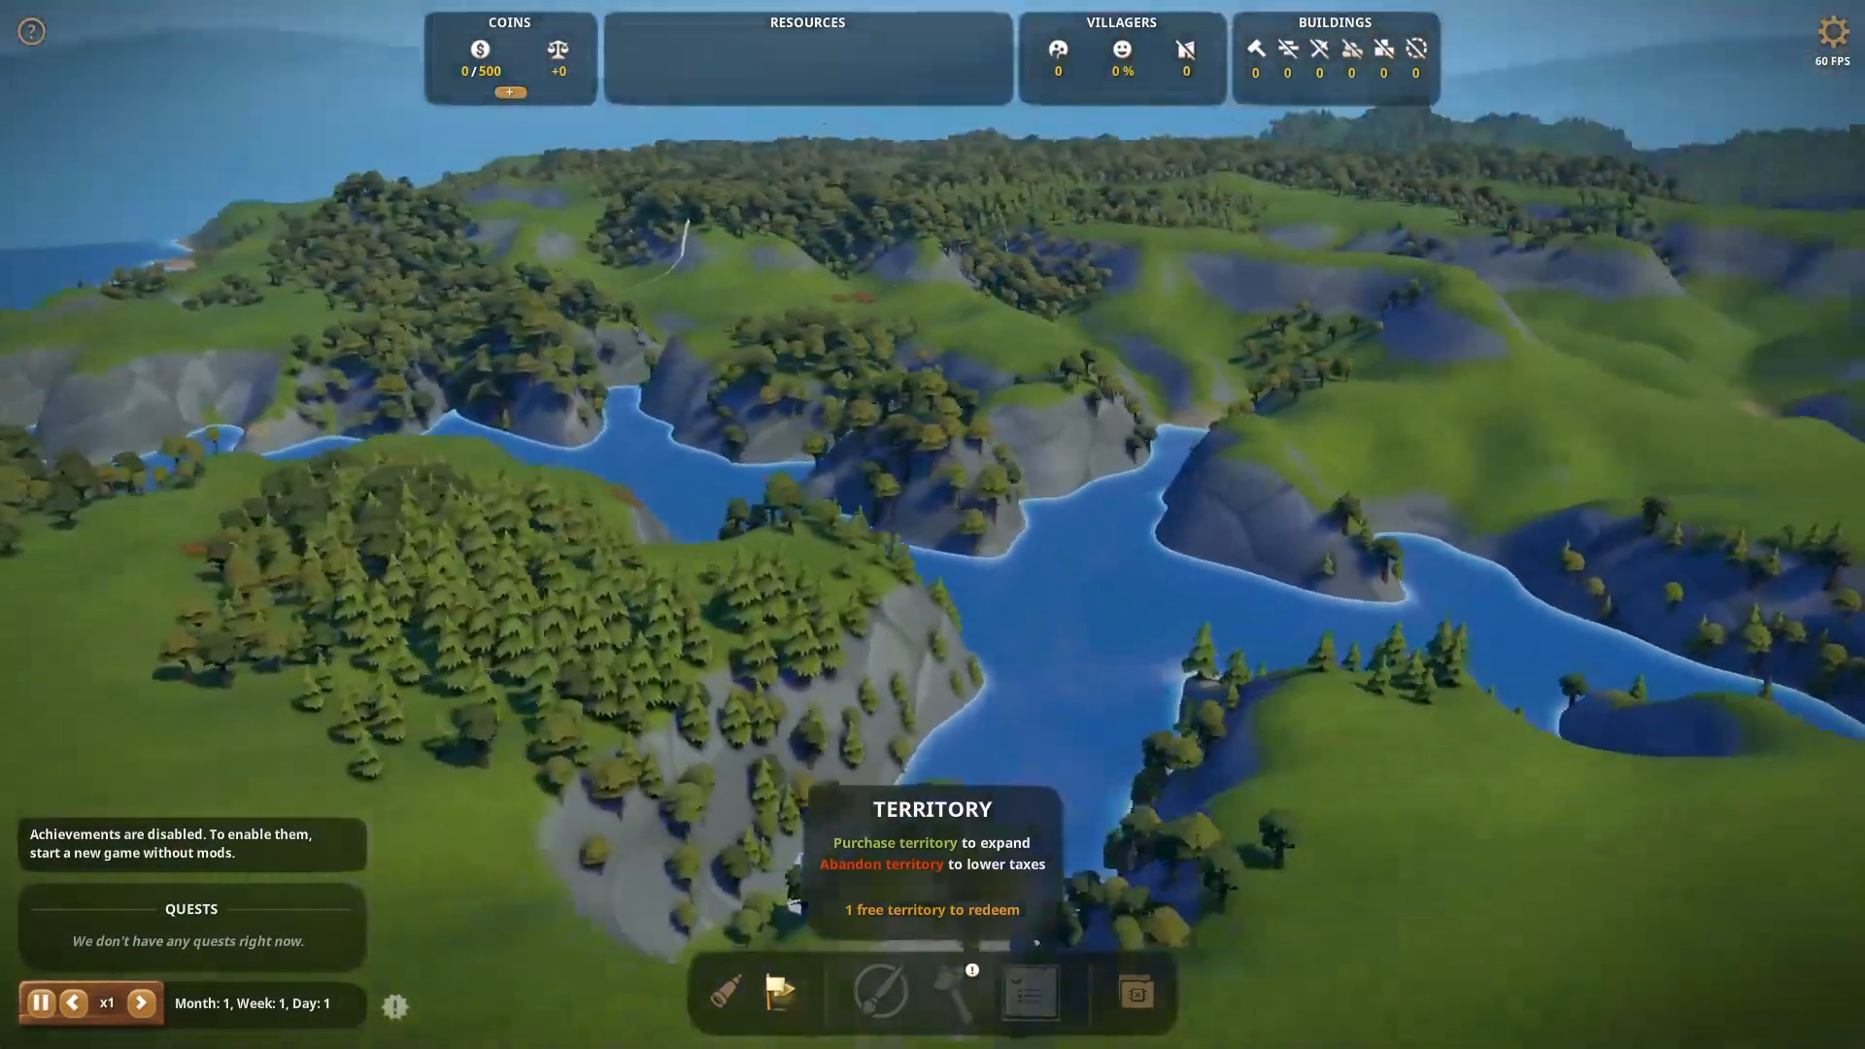
key("w")
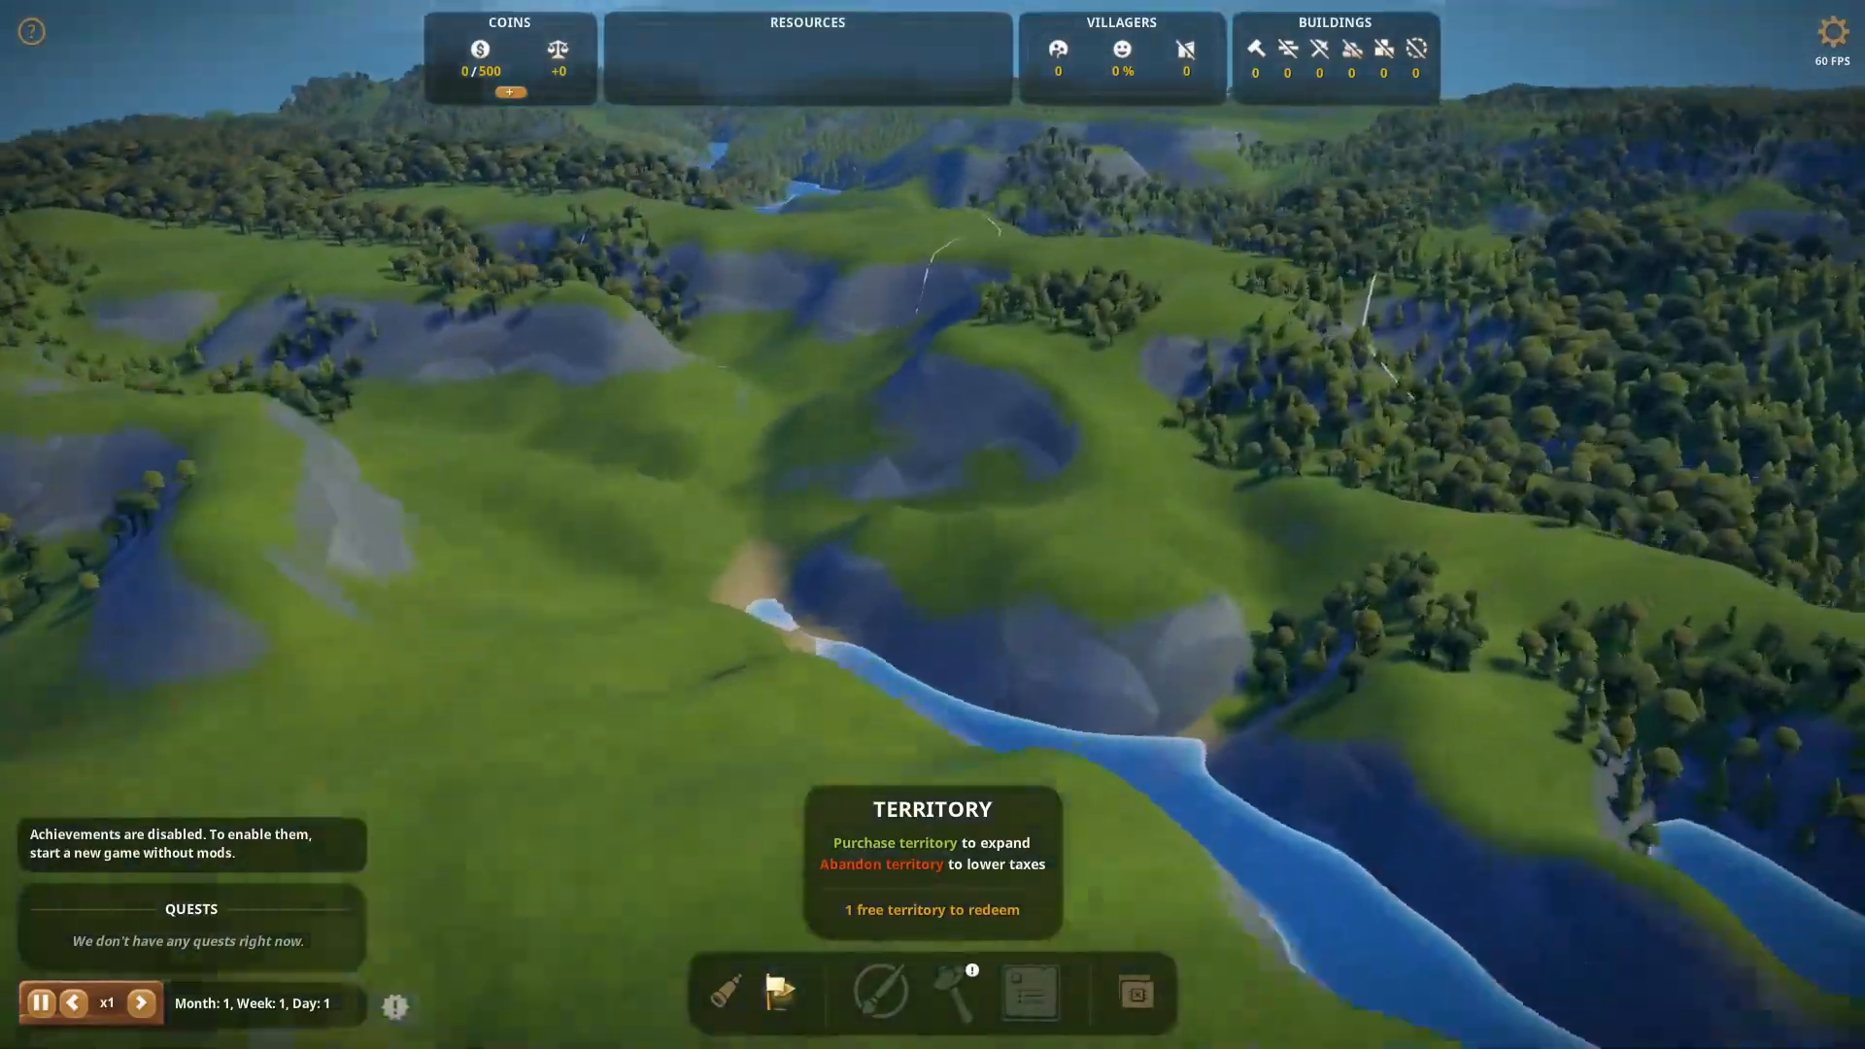
key("w")
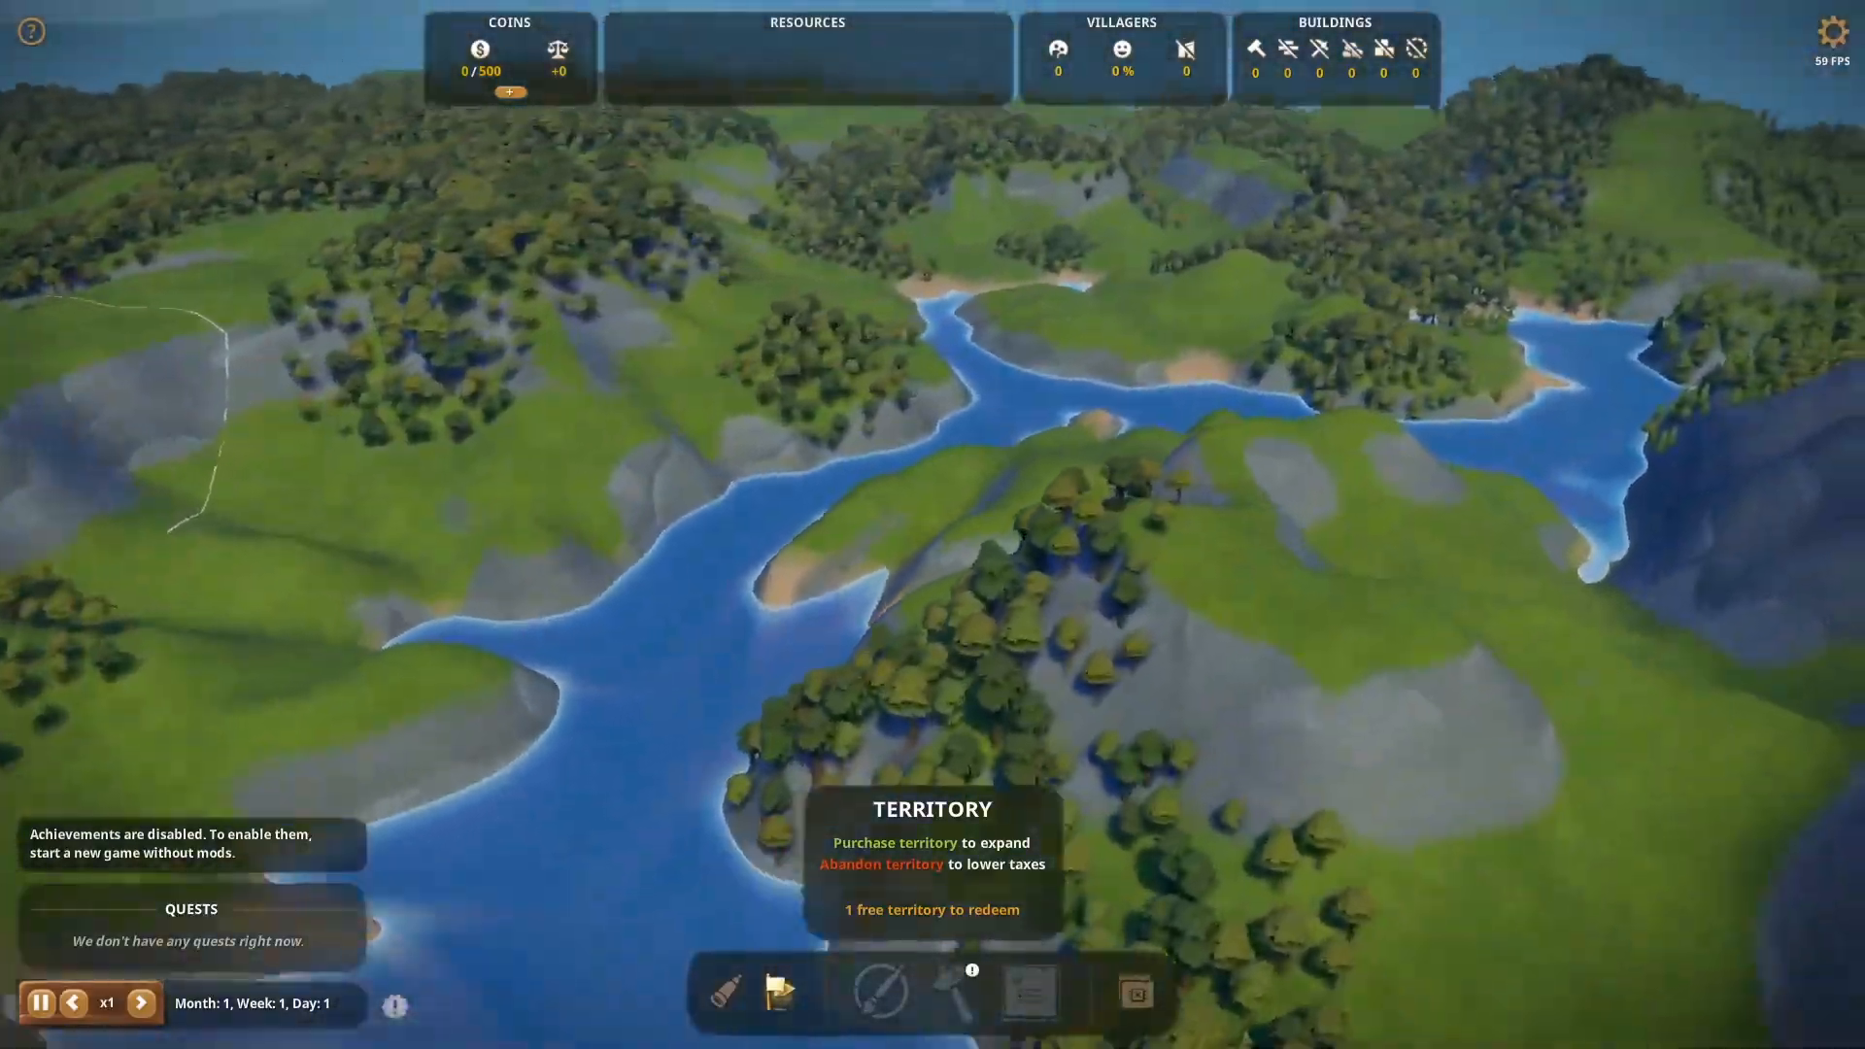
key("d")
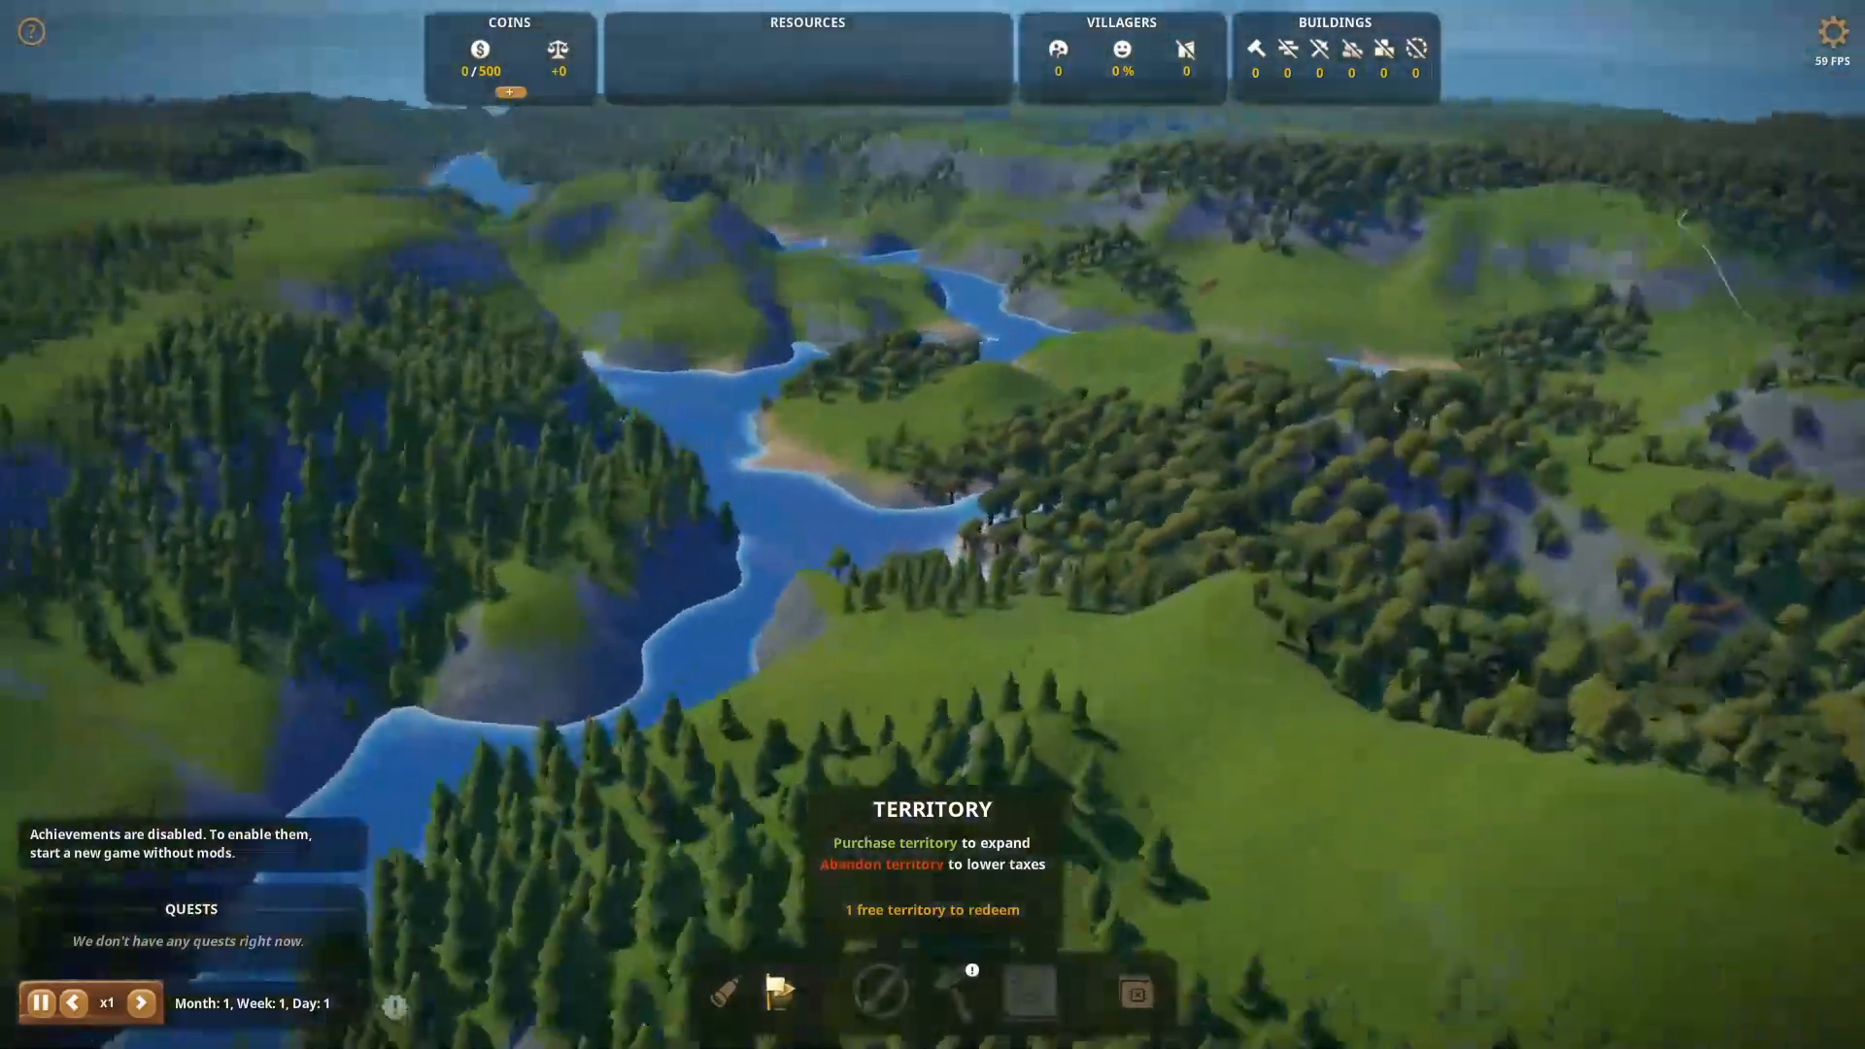
key("a")
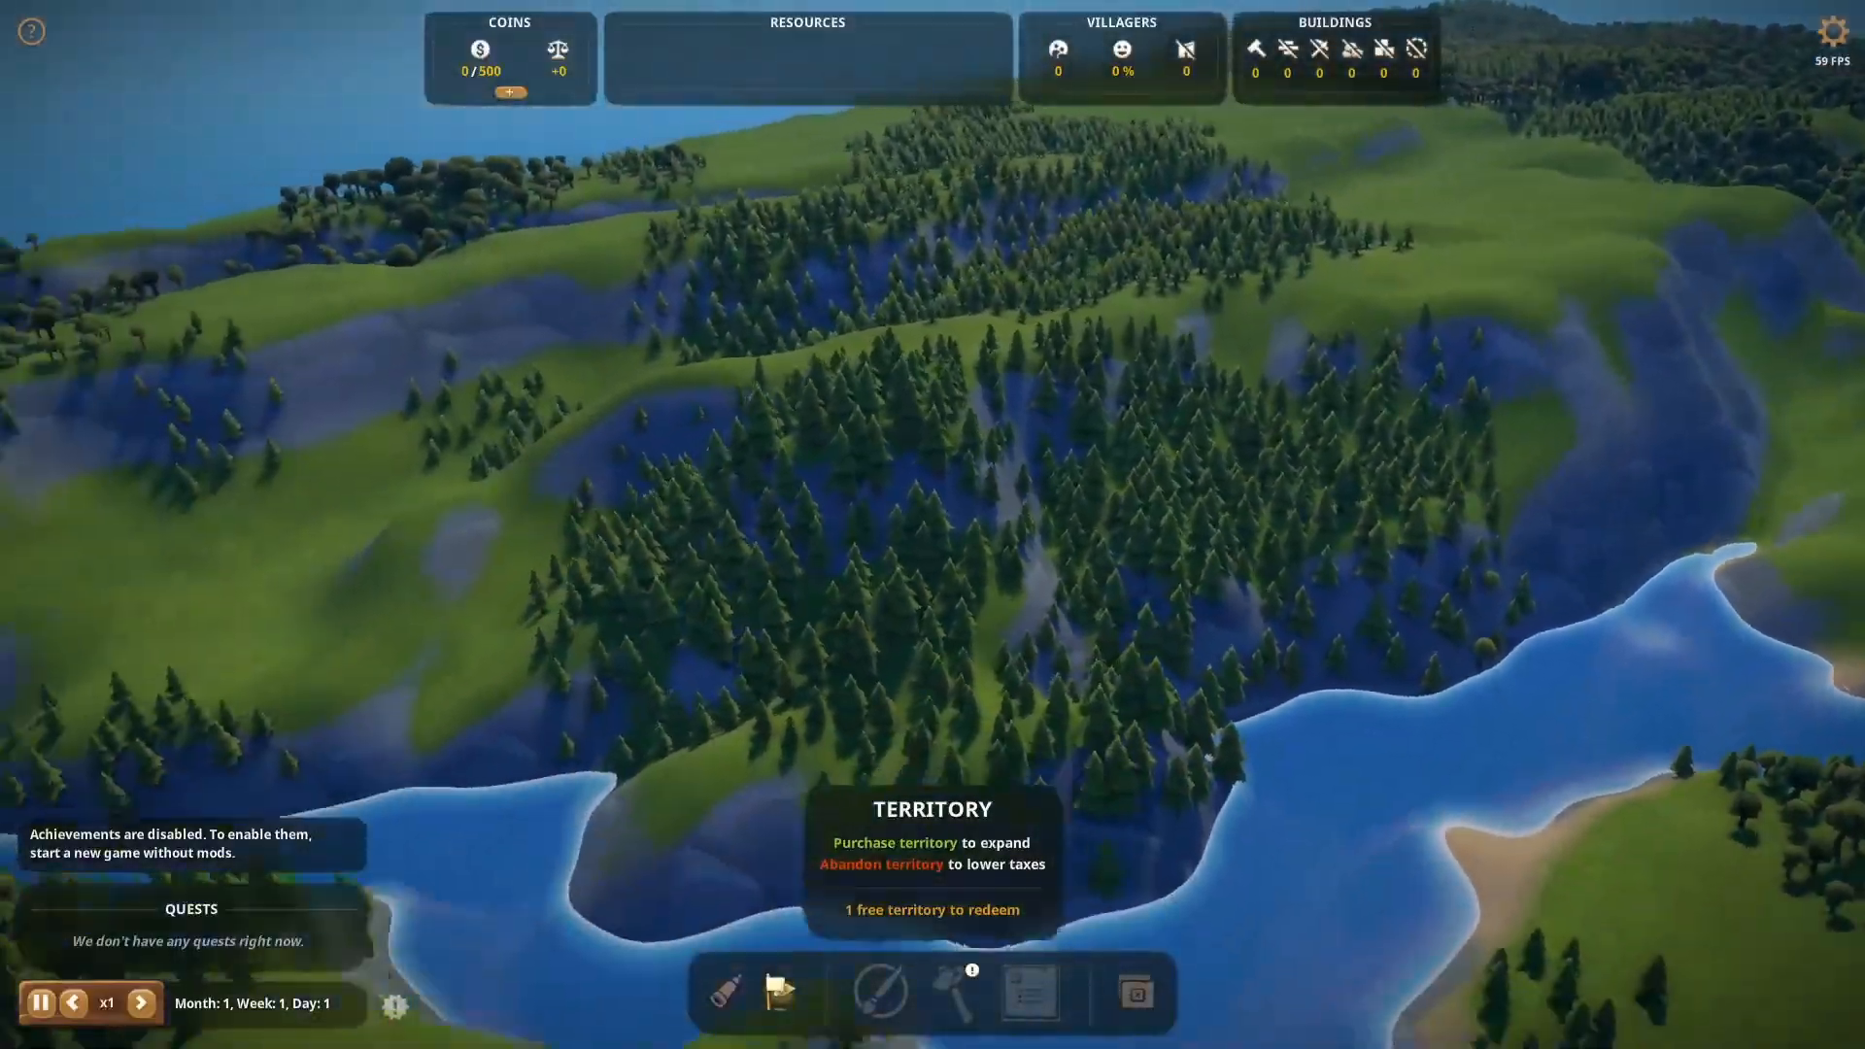
key("w")
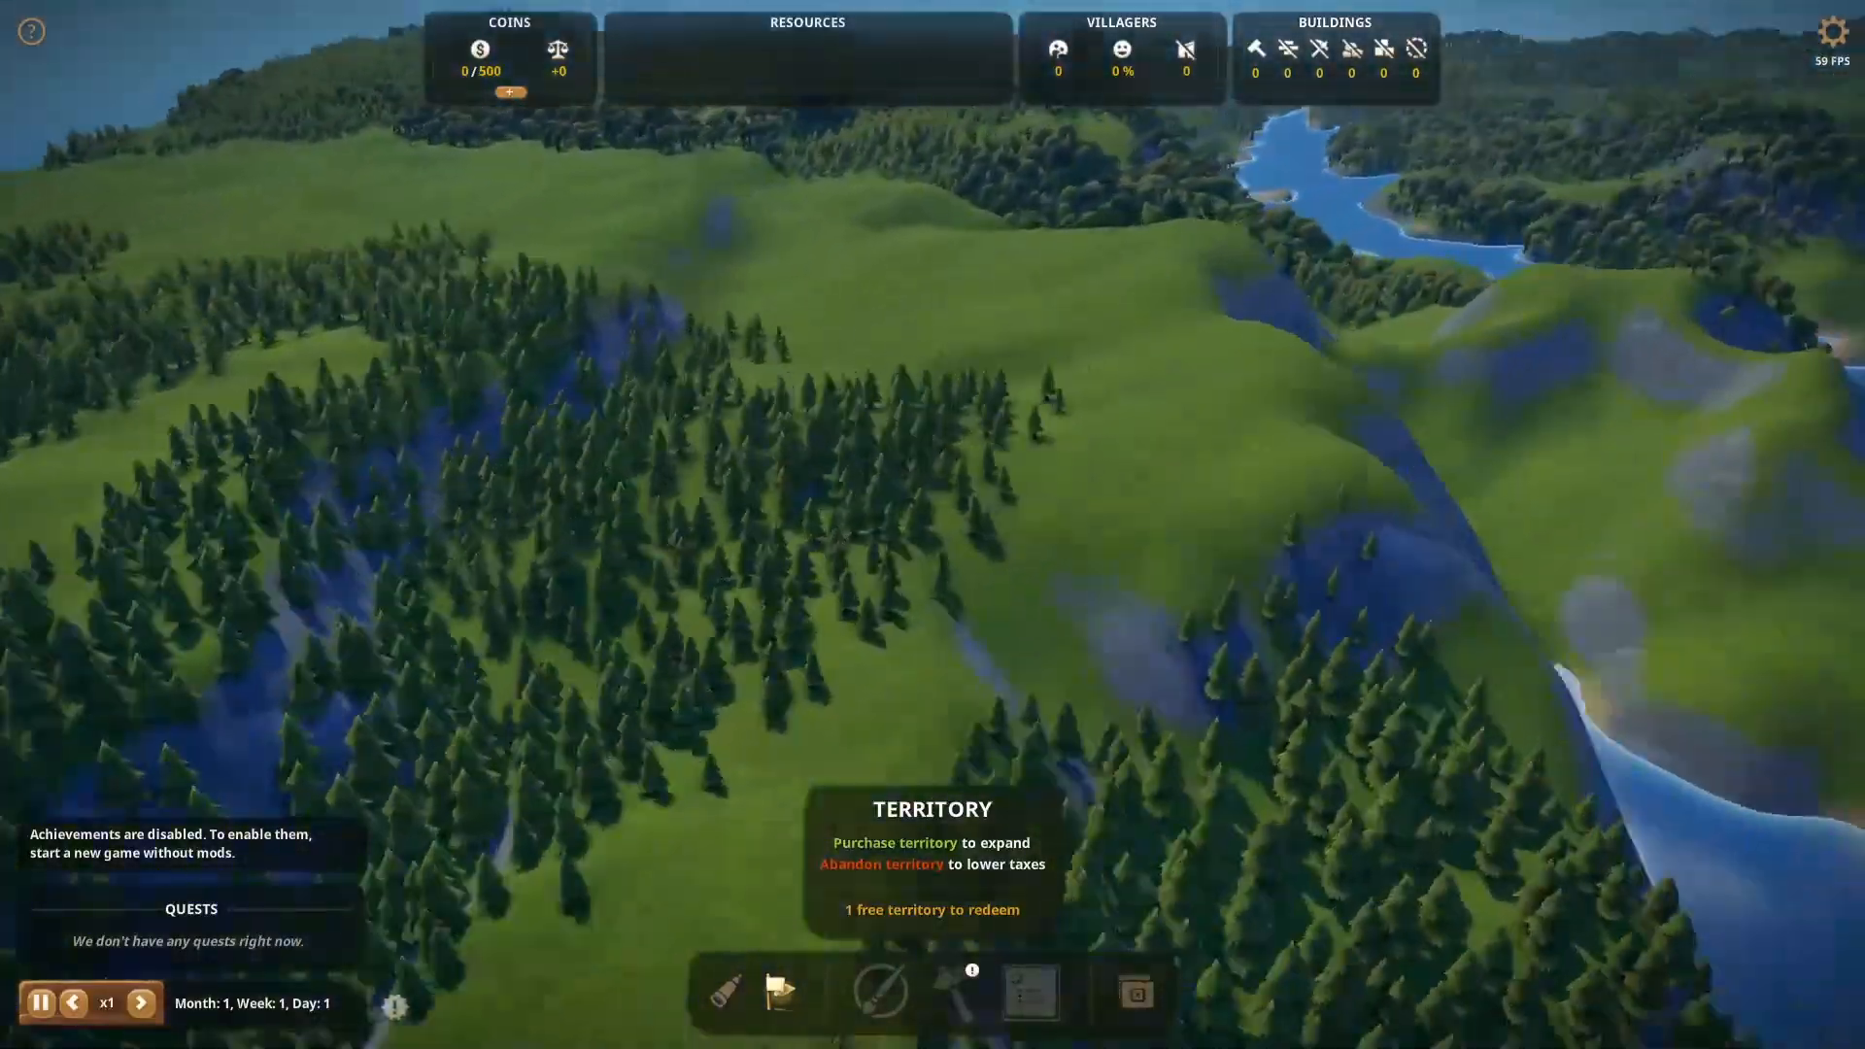
key("F10")
key("w")
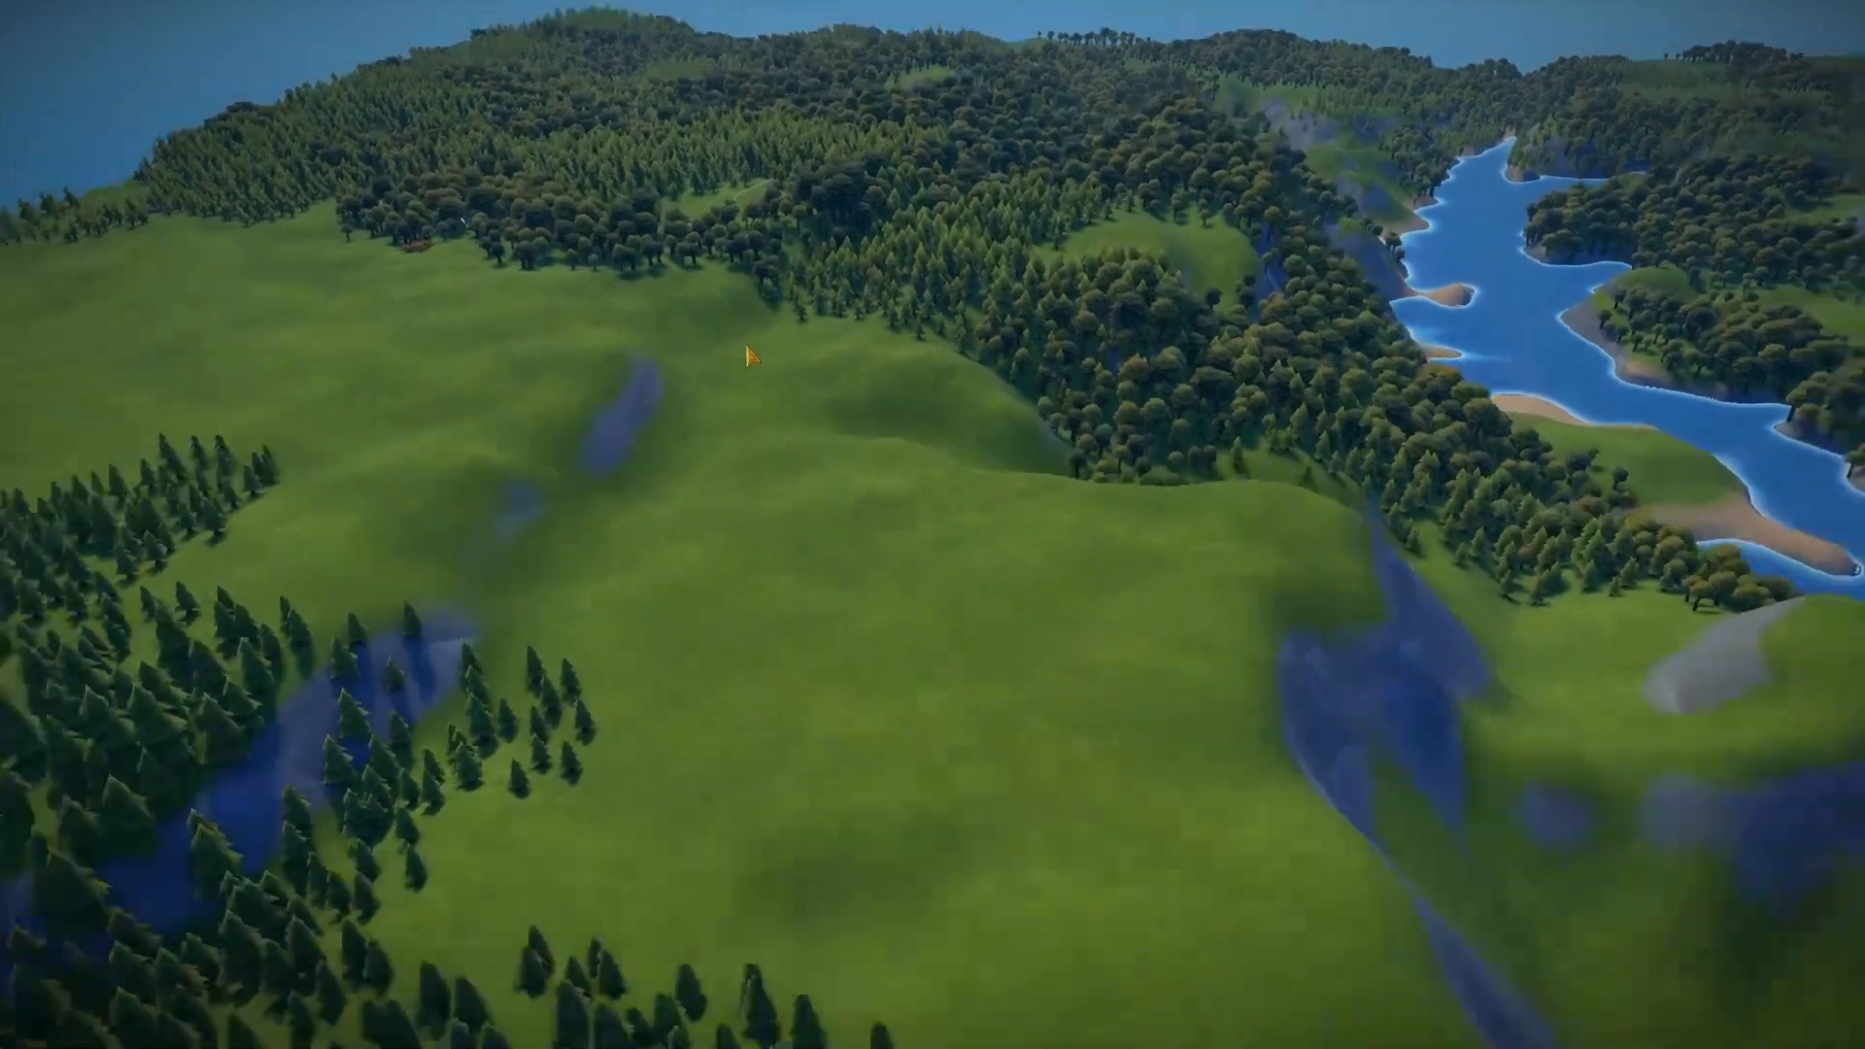
Inspect the forests, inland river branches and outer coastline from above across the loaded Canyons map
key("w")
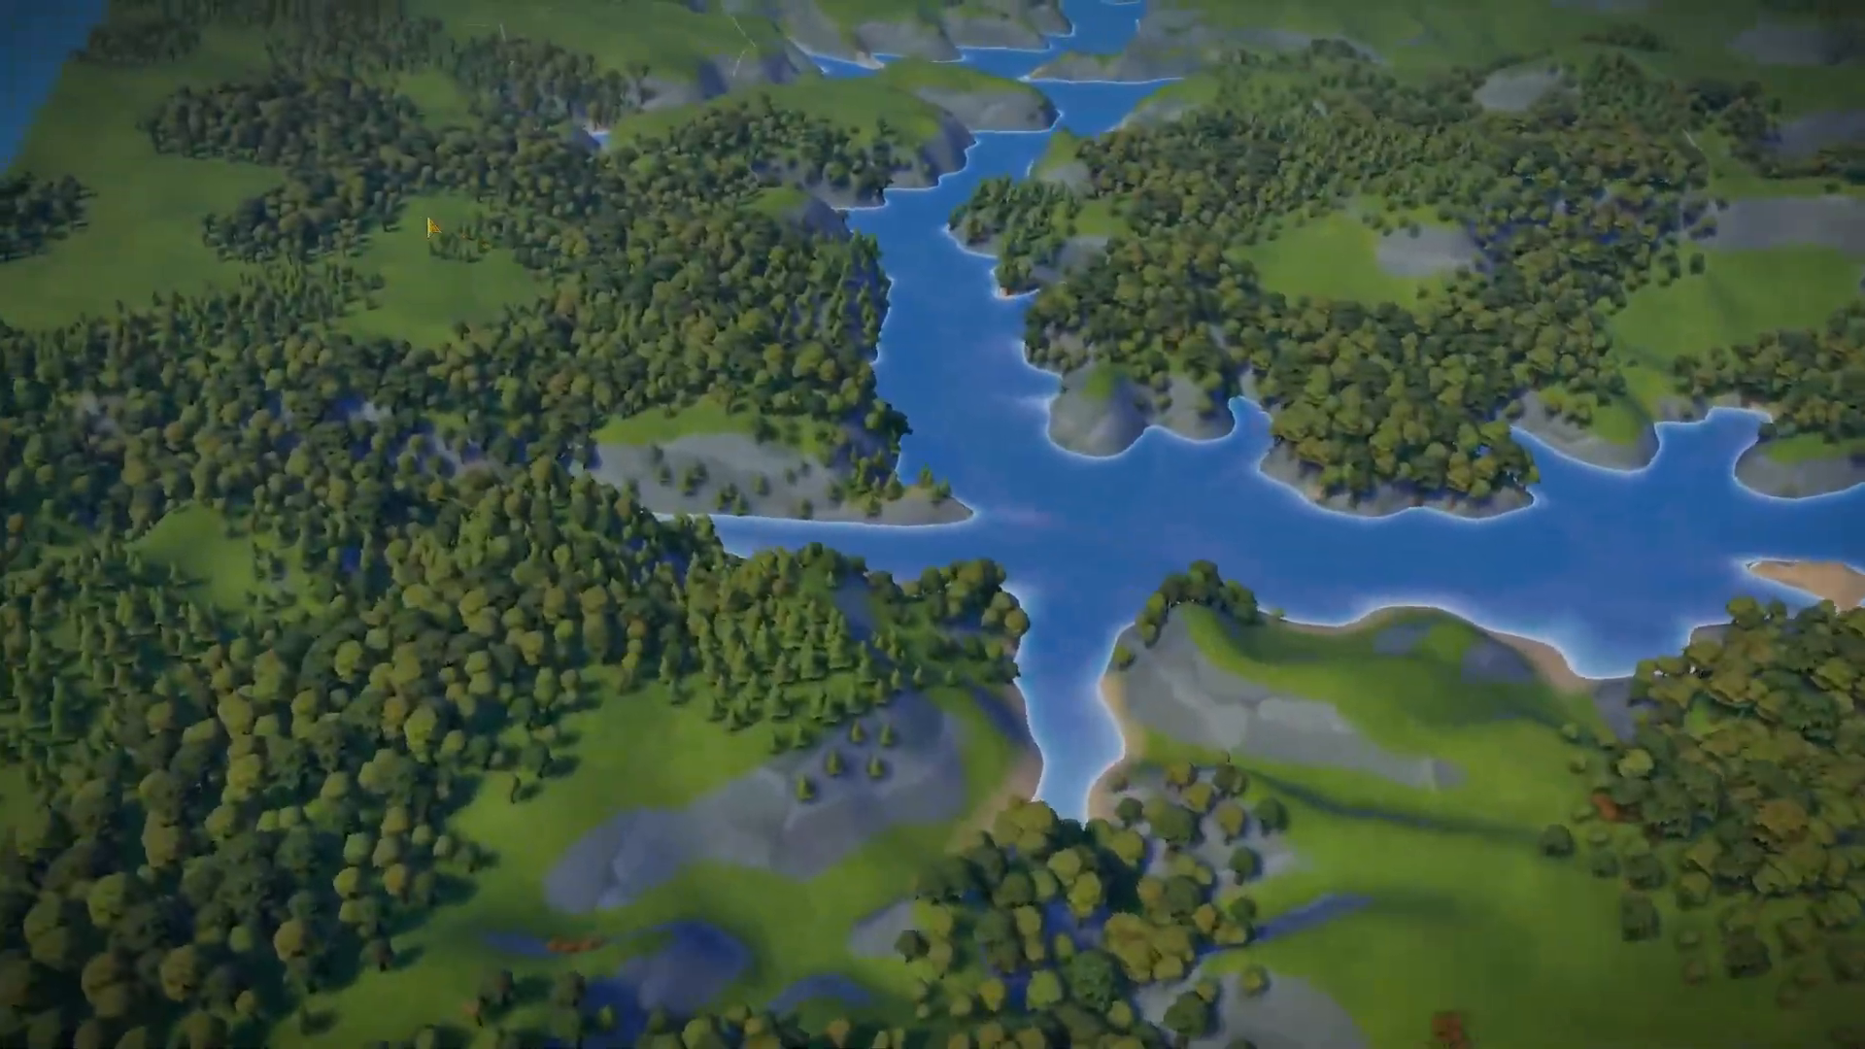
key("a")
key("e")
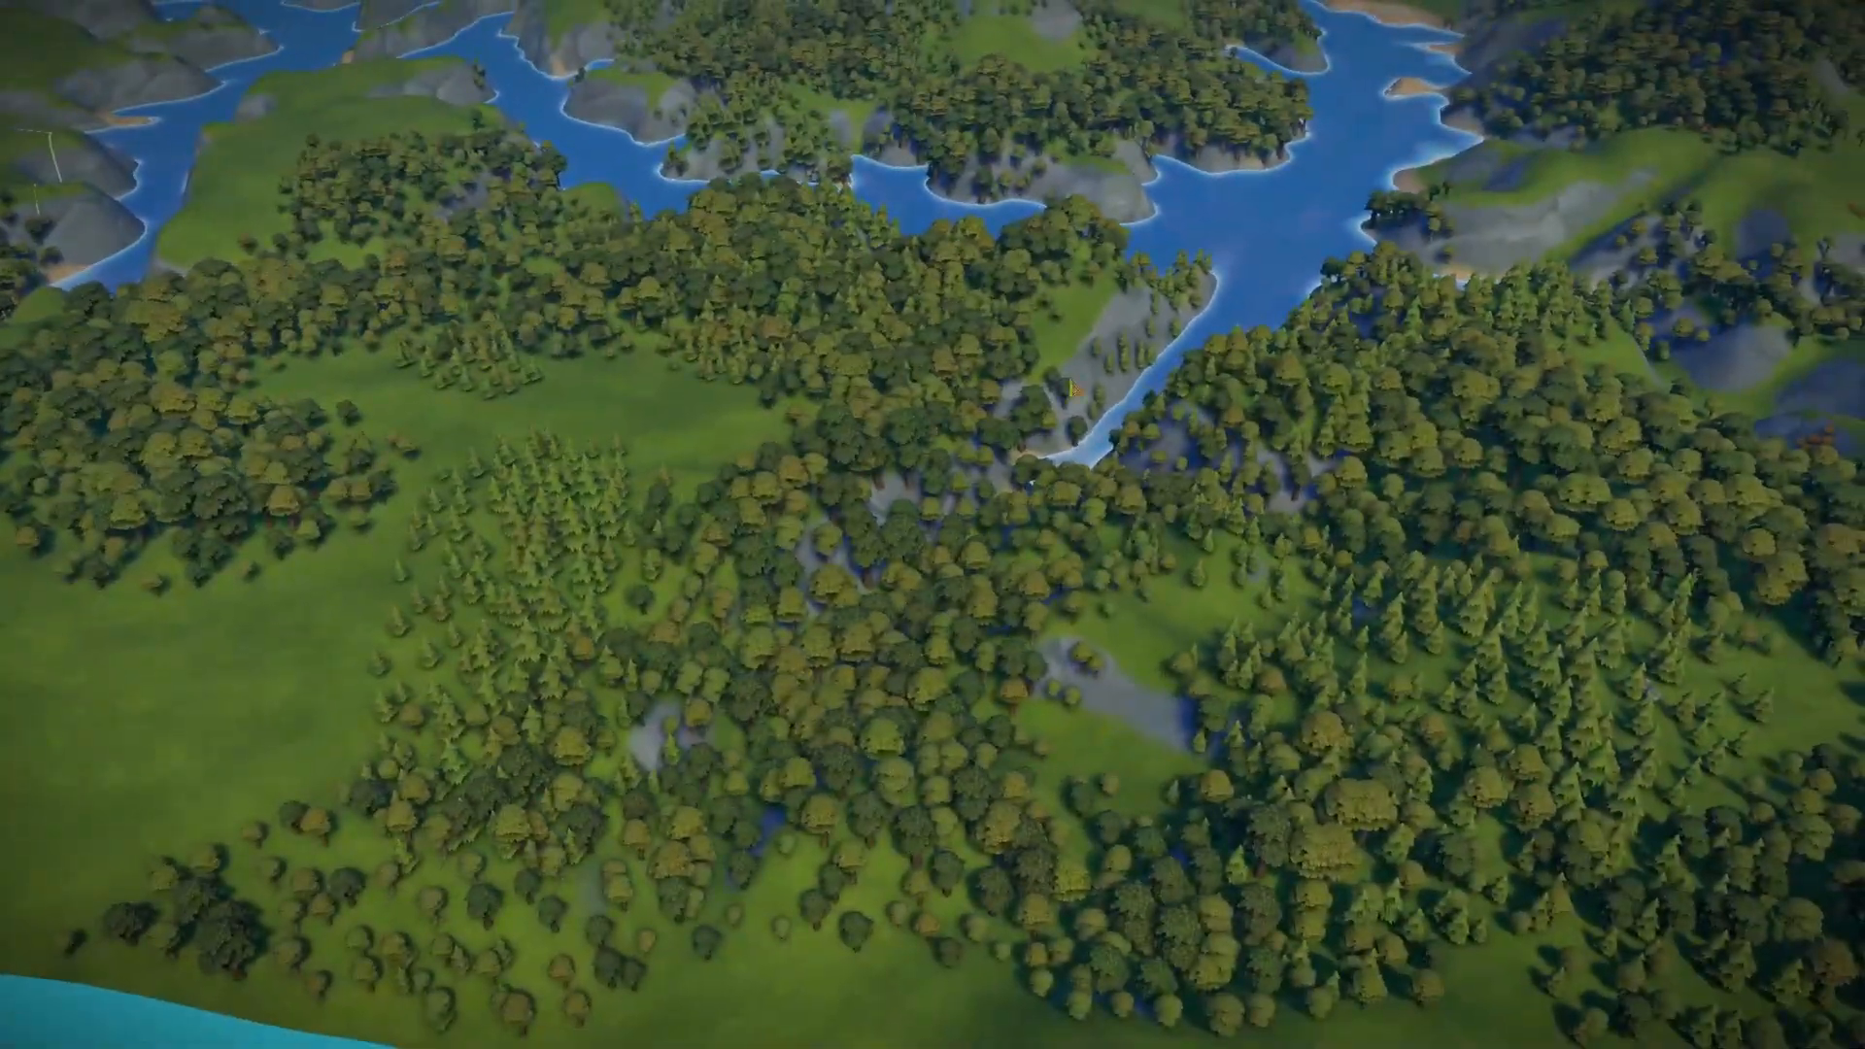
key("a")
key("s")
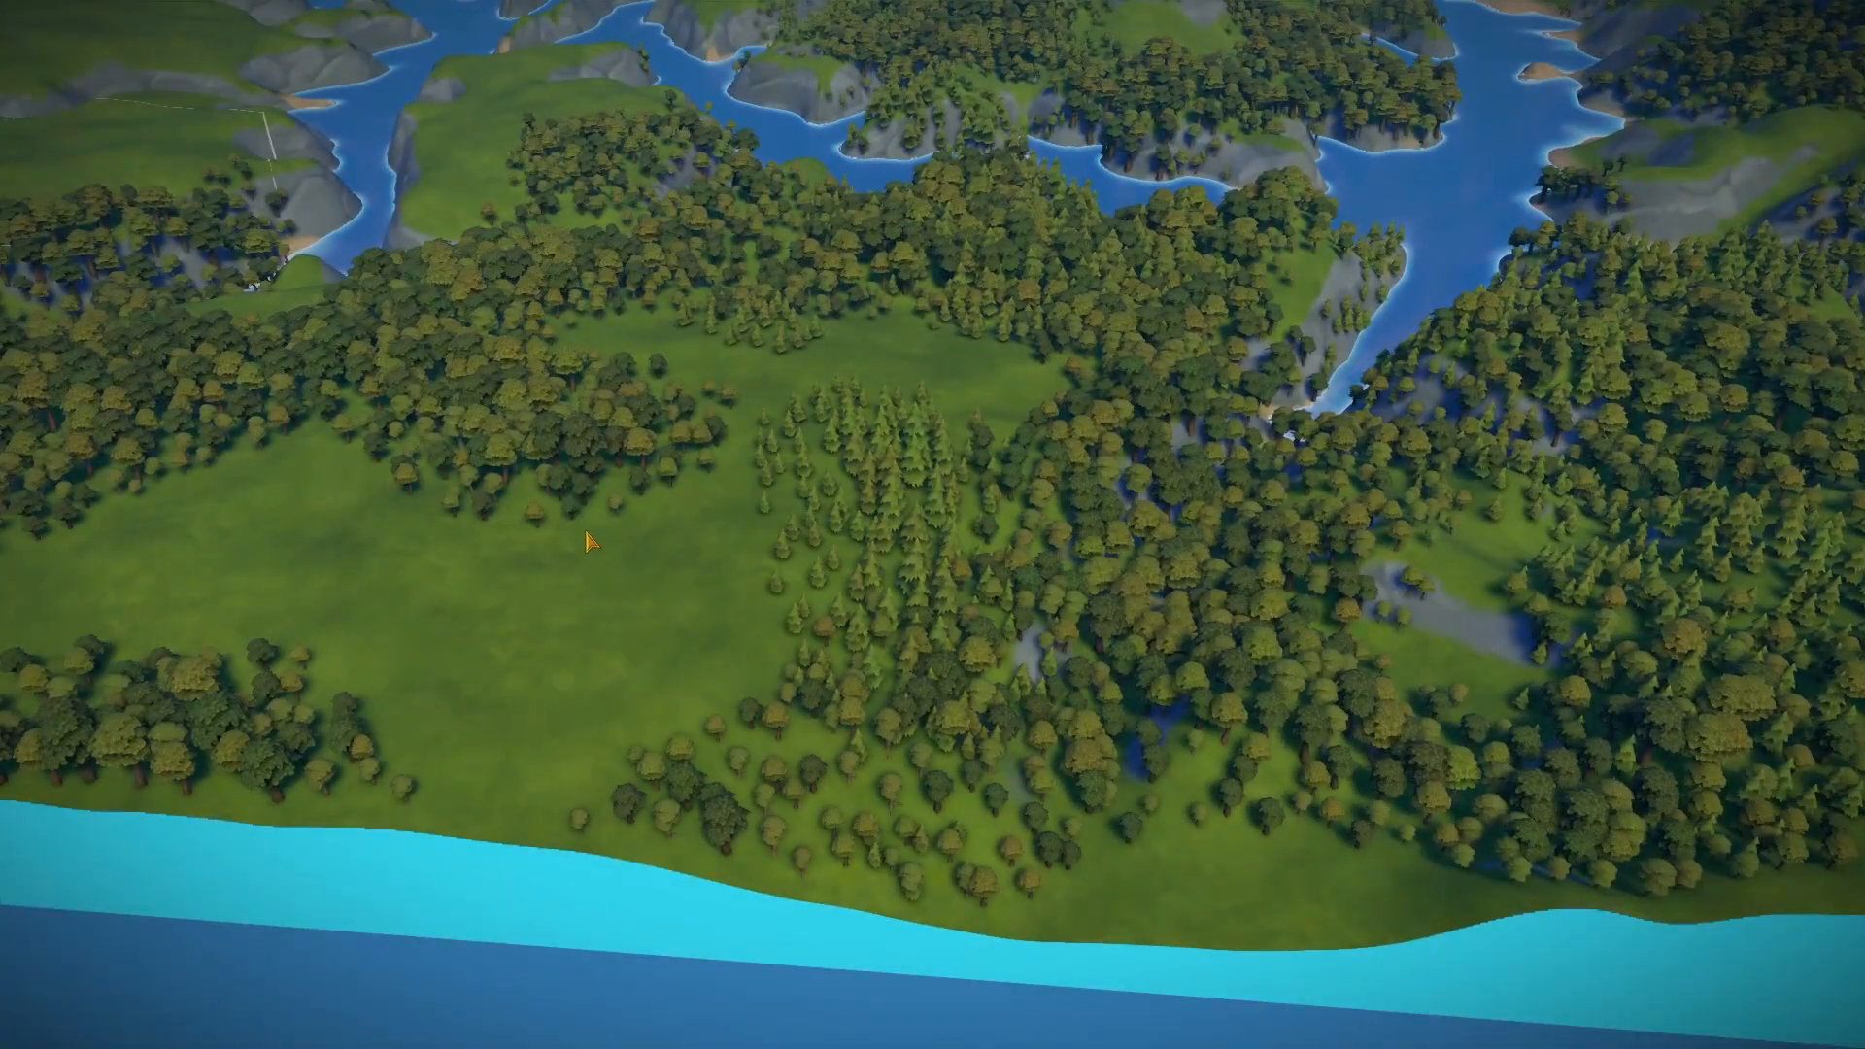
key("w")
key("e")
key("a")
left_click_drag(735, 583, 582, 554)
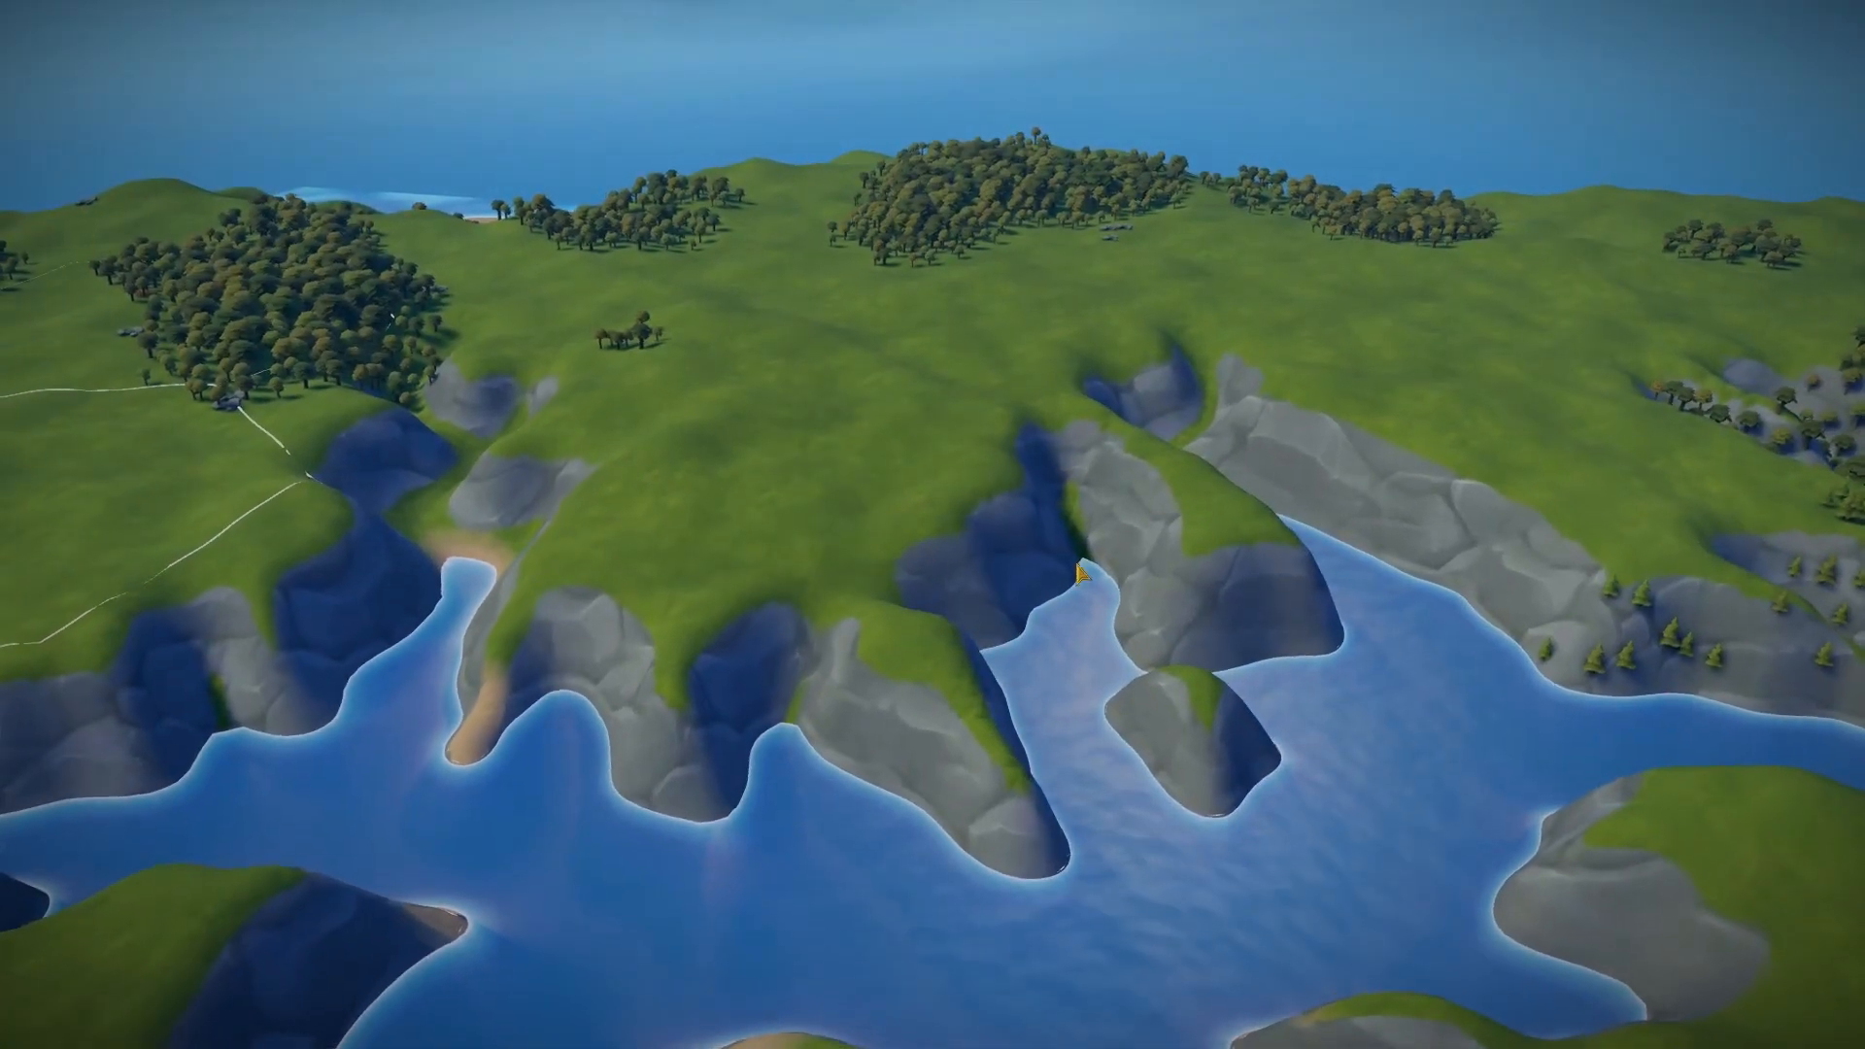
Examine the rocky canyon peninsulas, village path borders and dense woodland, including a close-up view among the trees
left_click_drag(583, 553, 934, 559)
key("w")
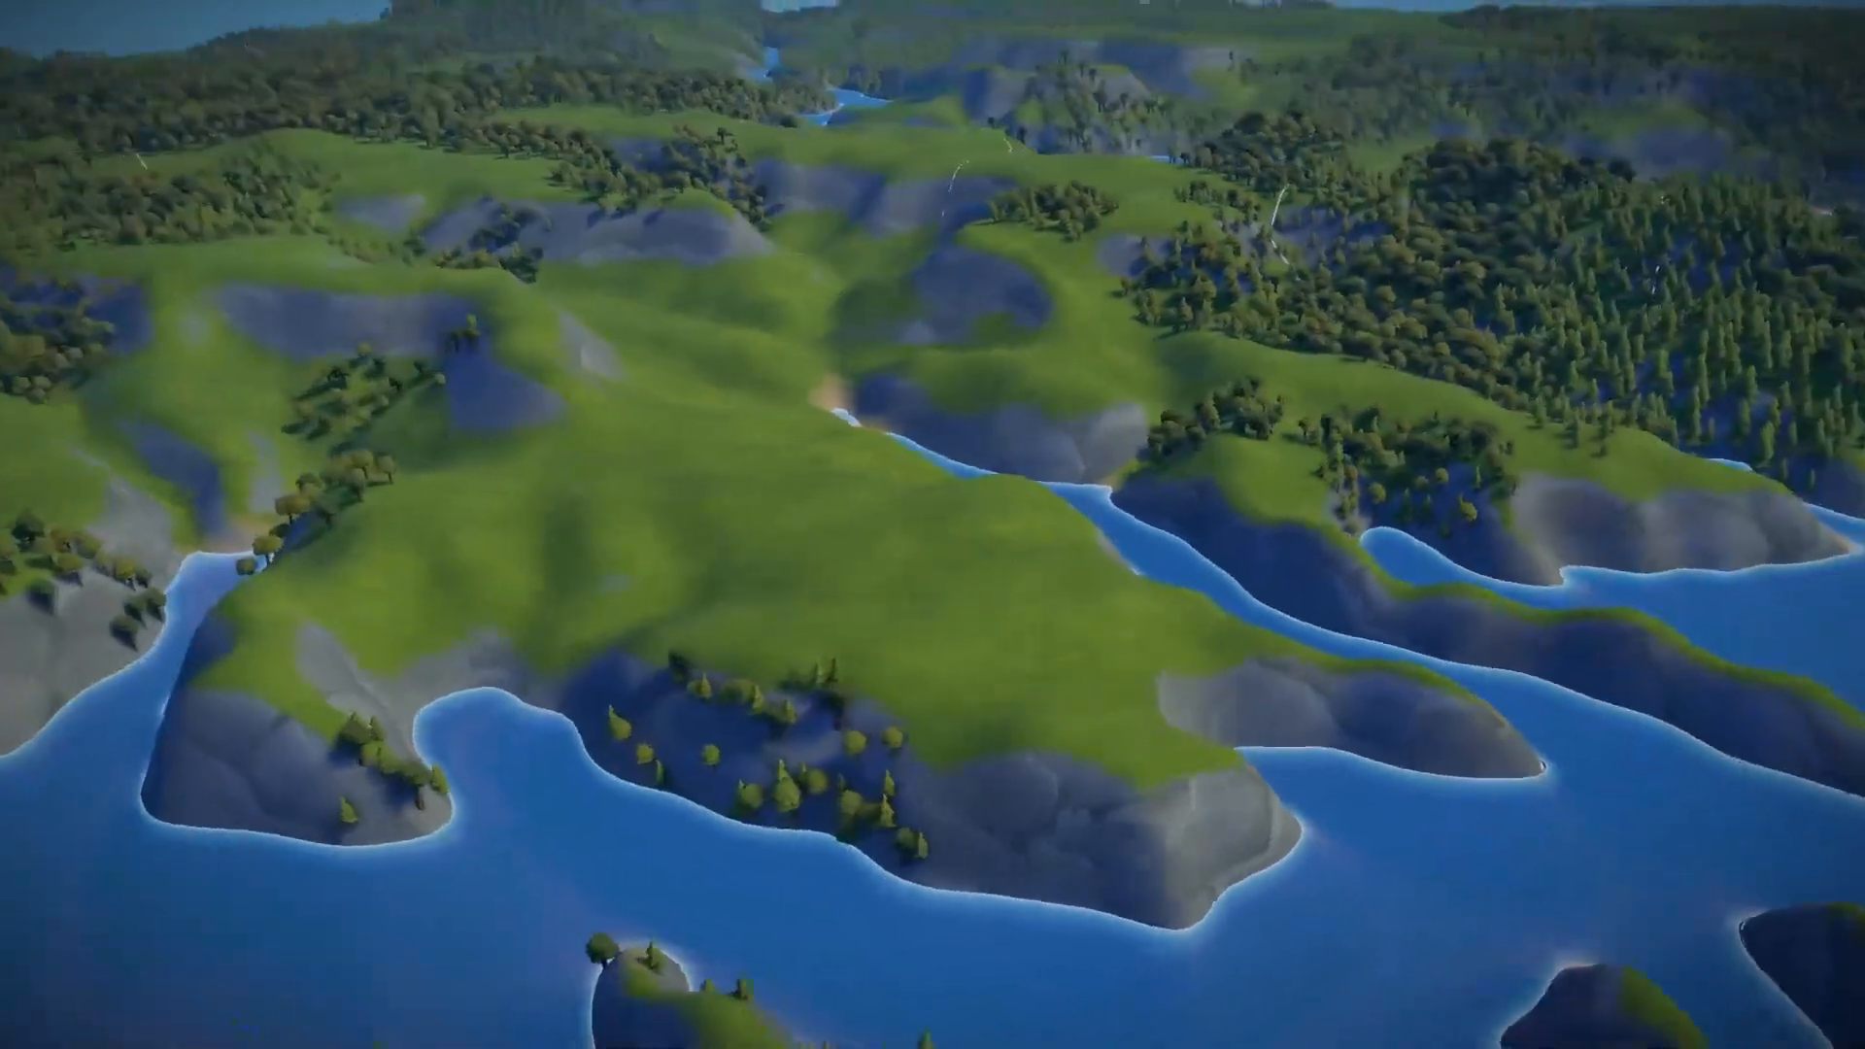
key("d")
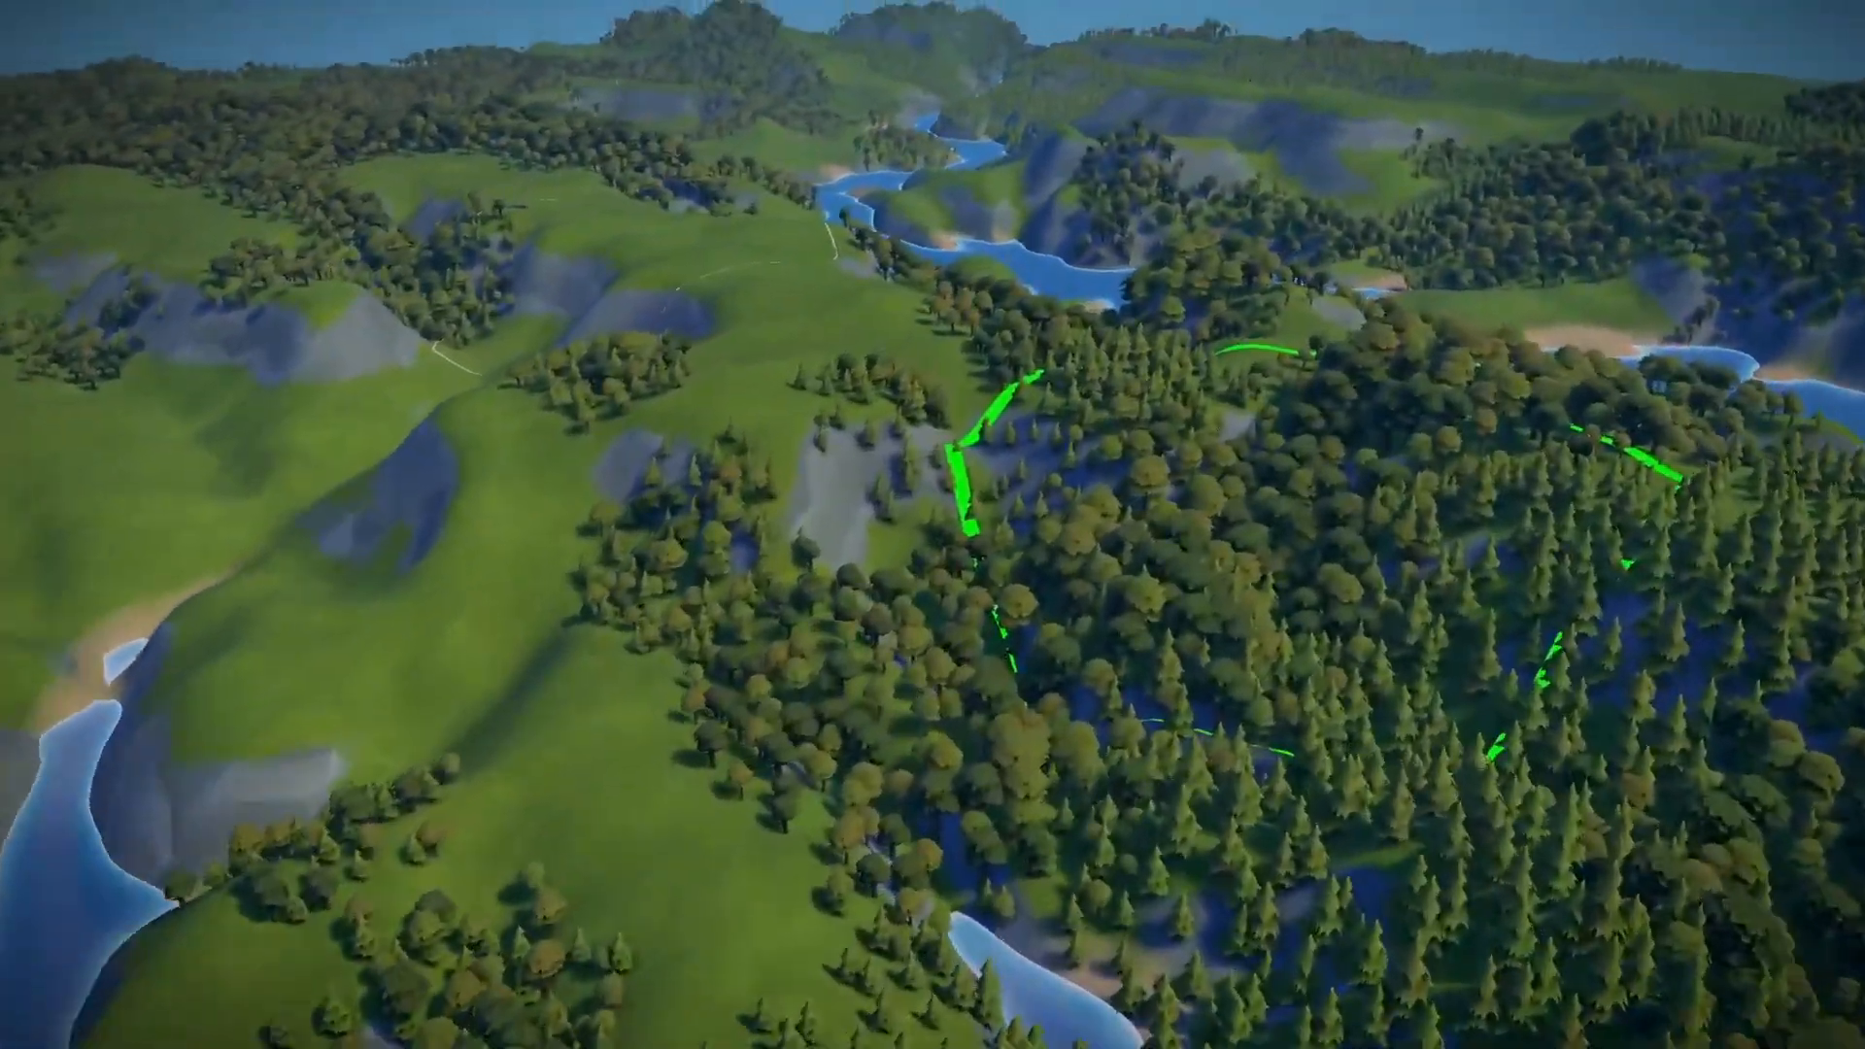
left_click_drag(1282, 185, 1683, 216)
left_click_drag(1435, 170, 536, 785)
key("a")
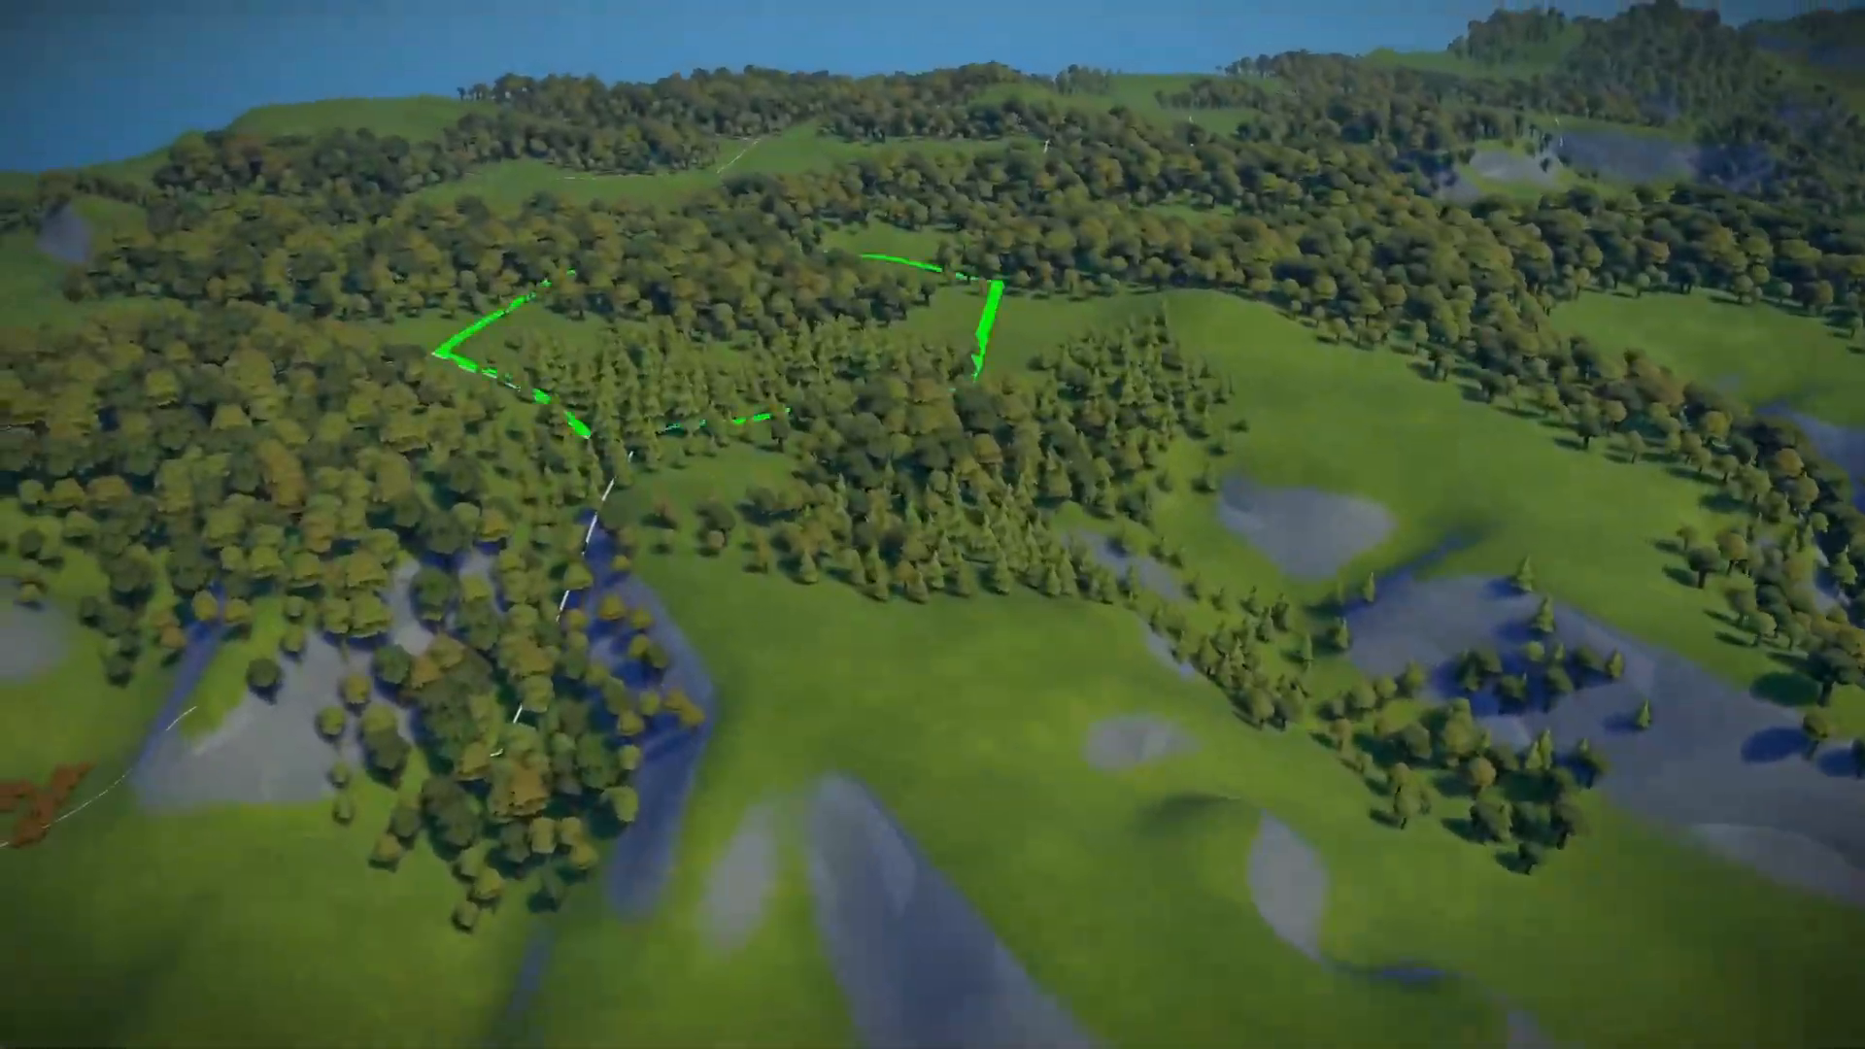
key("a")
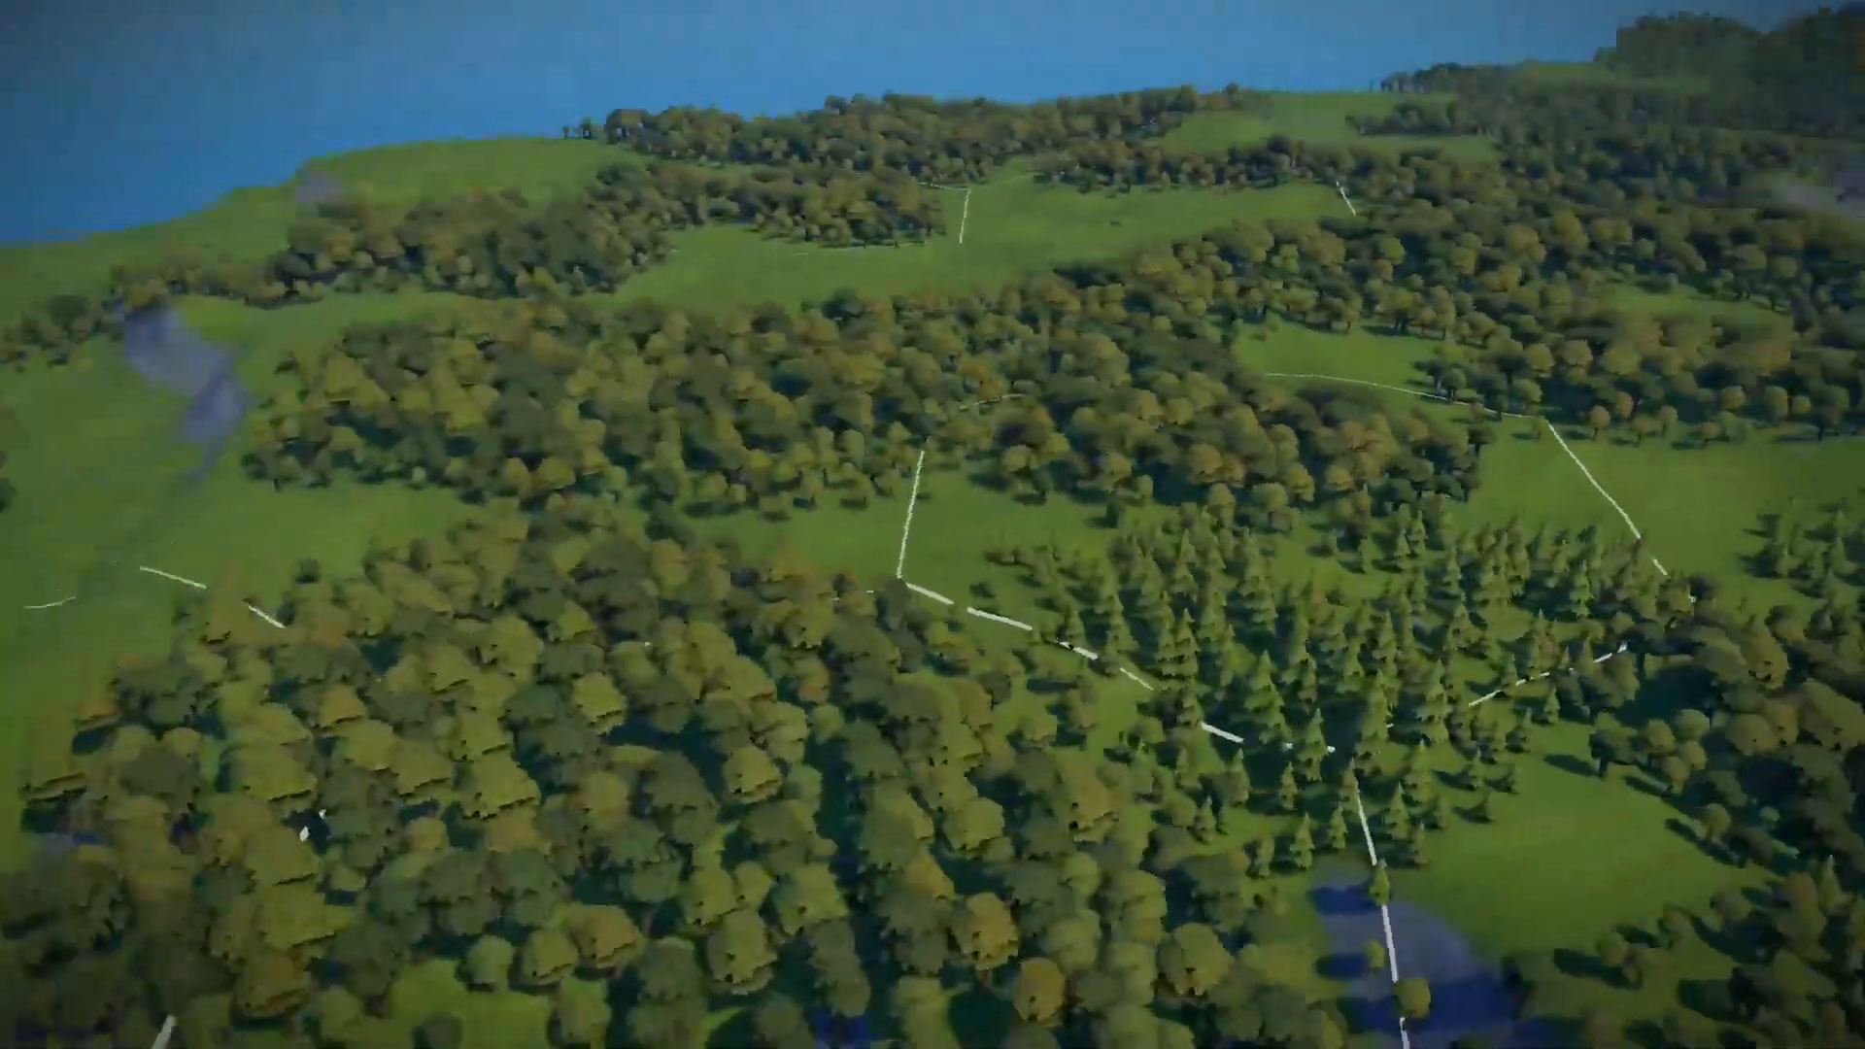
scroll(932, 524, "up", 10)
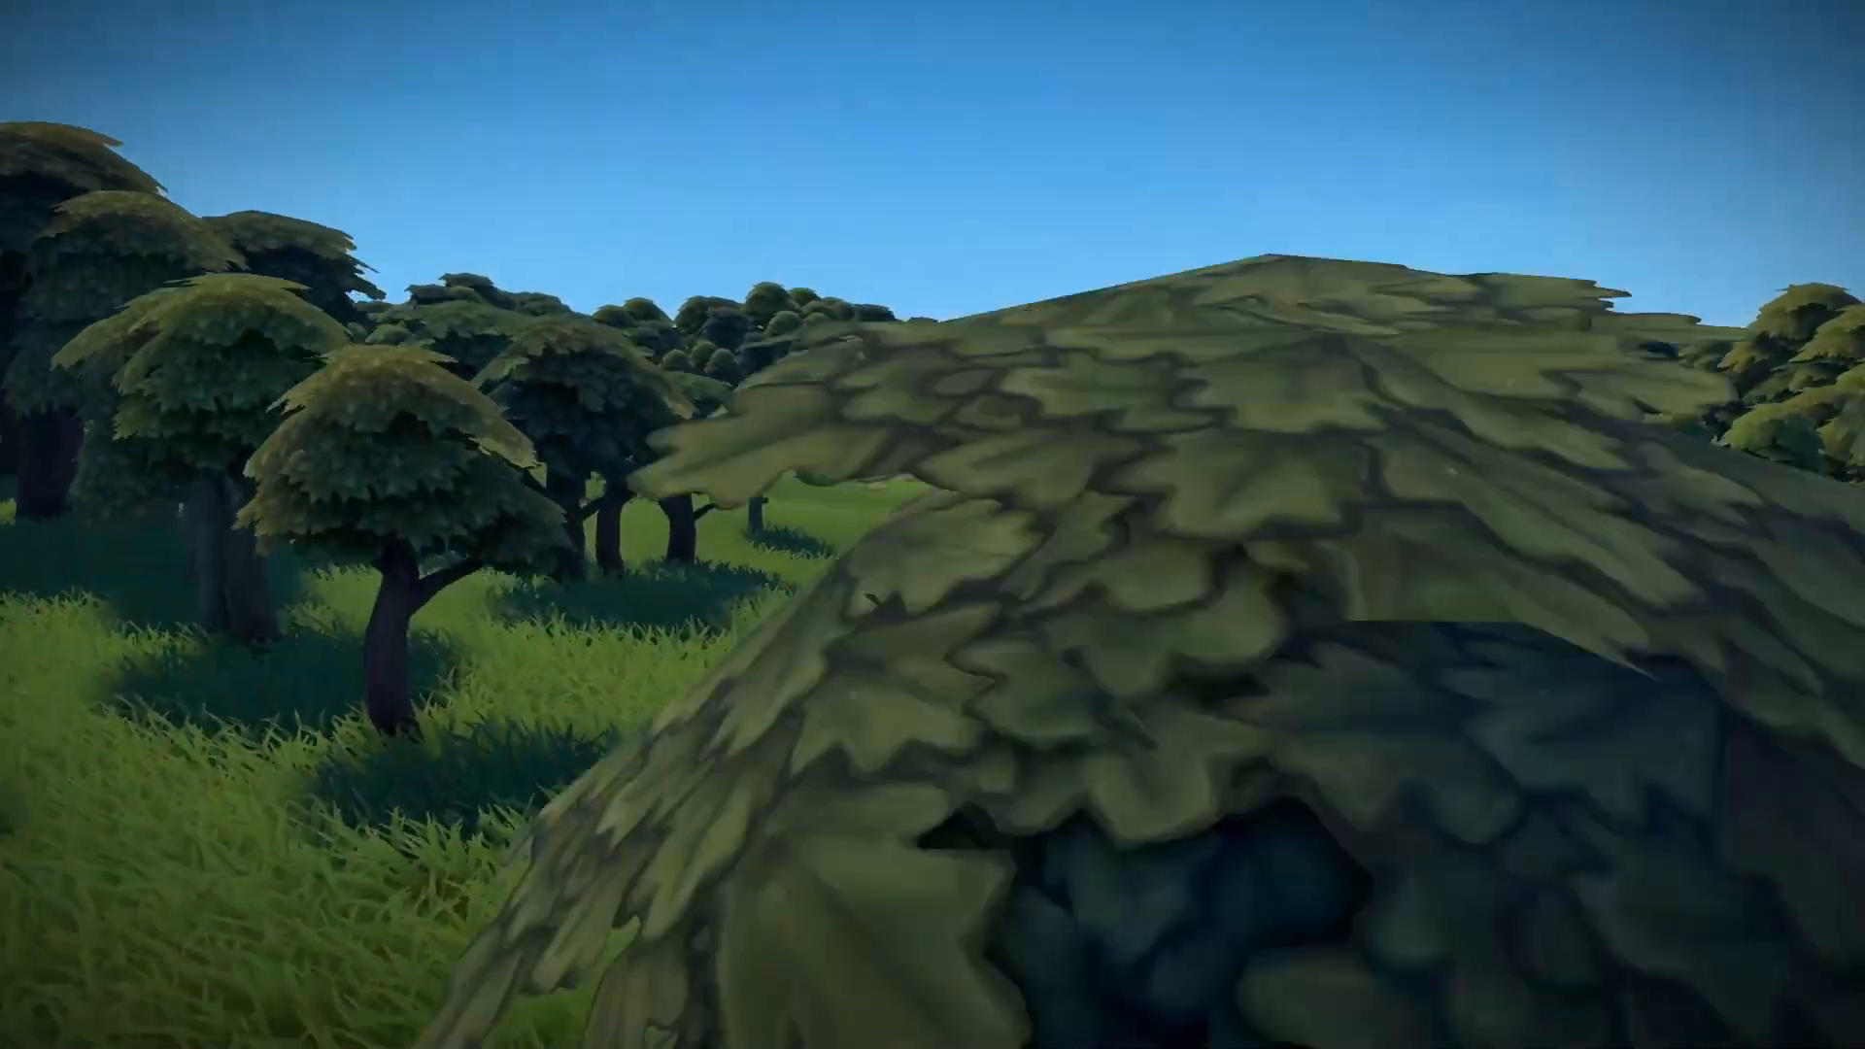
key("w")
scroll(1066, 430, "down", 5)
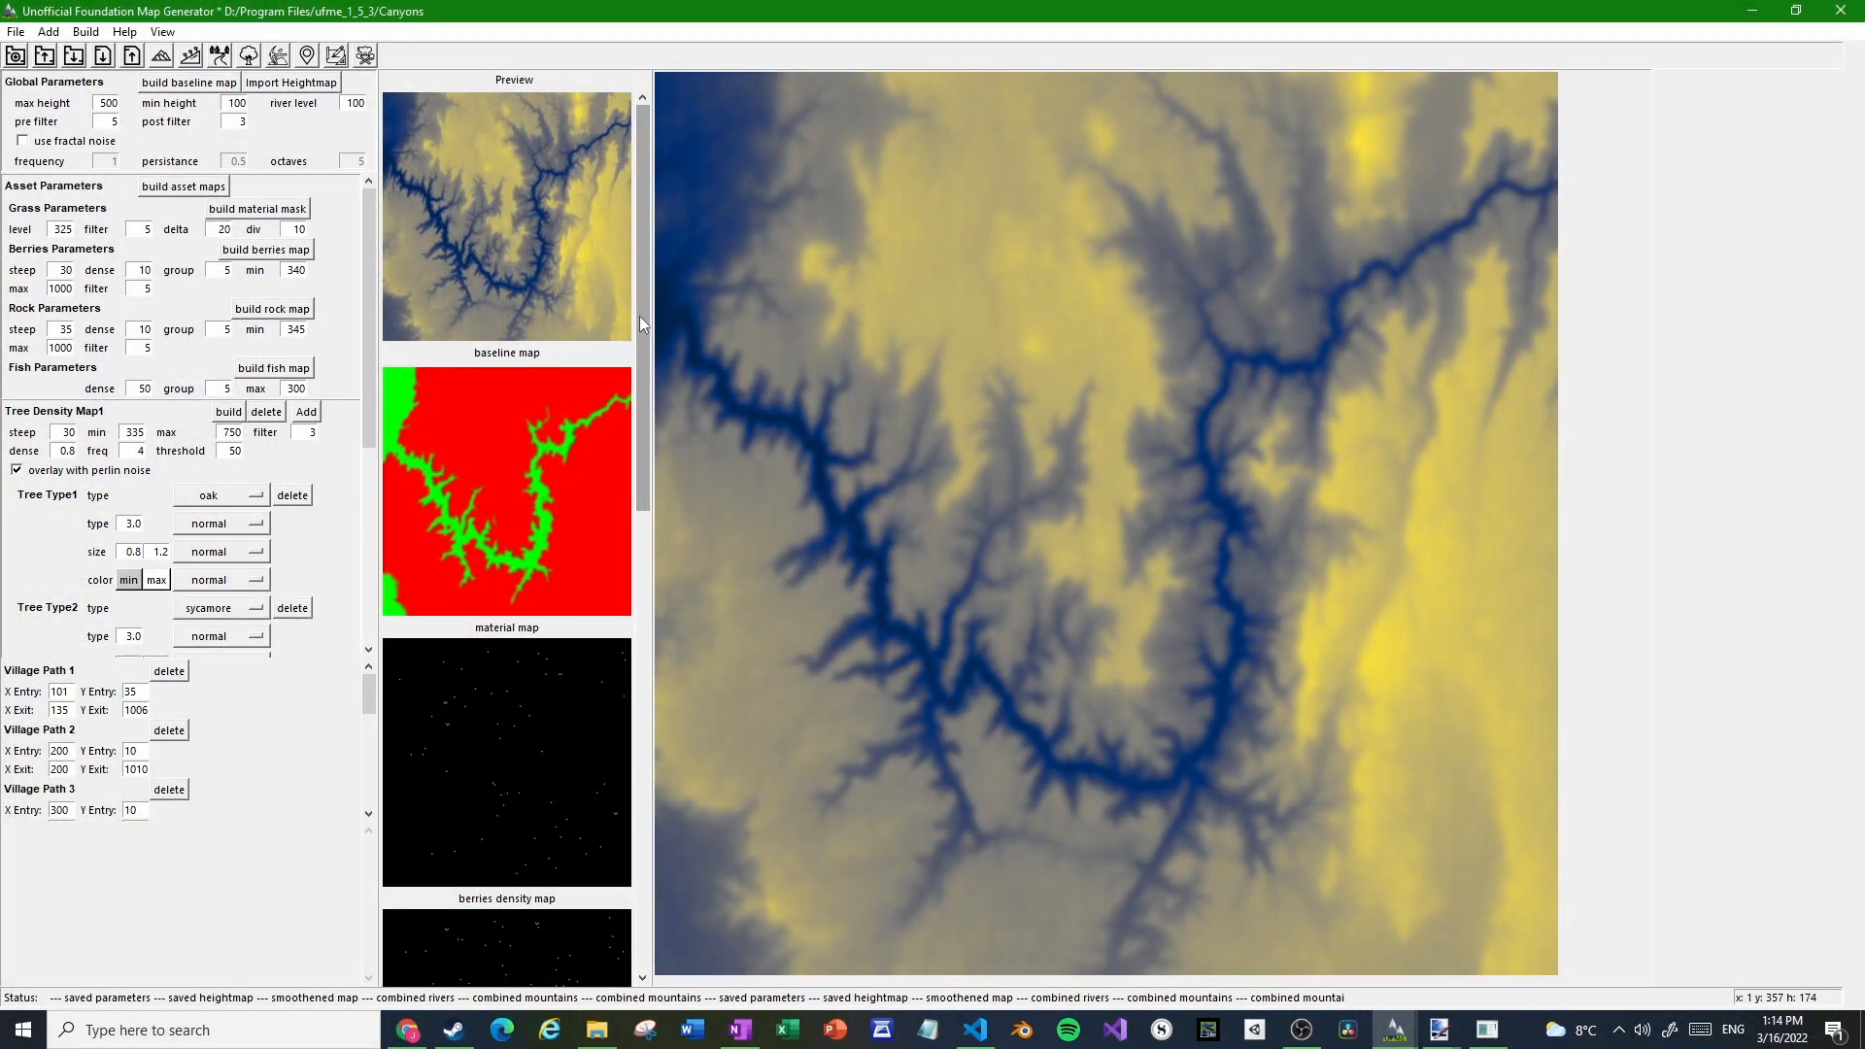
Switch to Unofficial Foundation Map Generator, review the density map previews and cook the village paths and mod files
left_click_drag(639, 316, 639, 530)
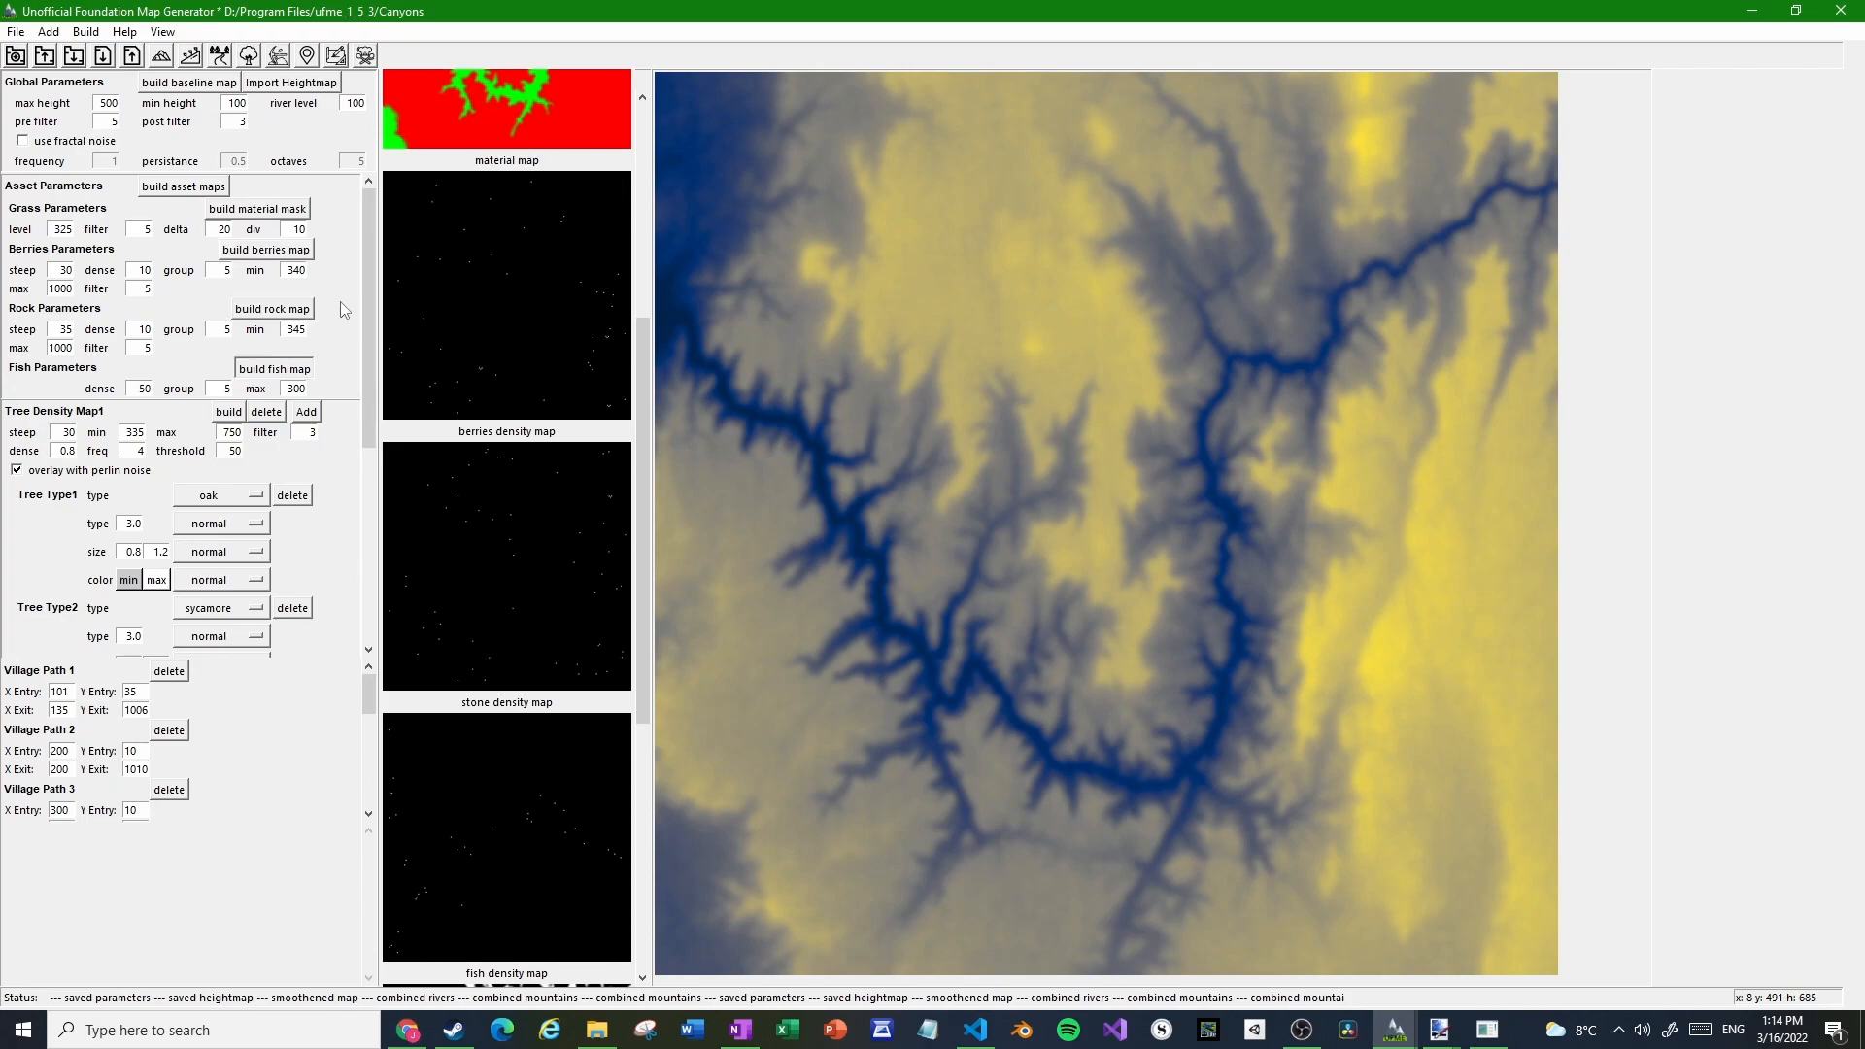
scroll(343, 309, "down", 5)
left_click(365, 55)
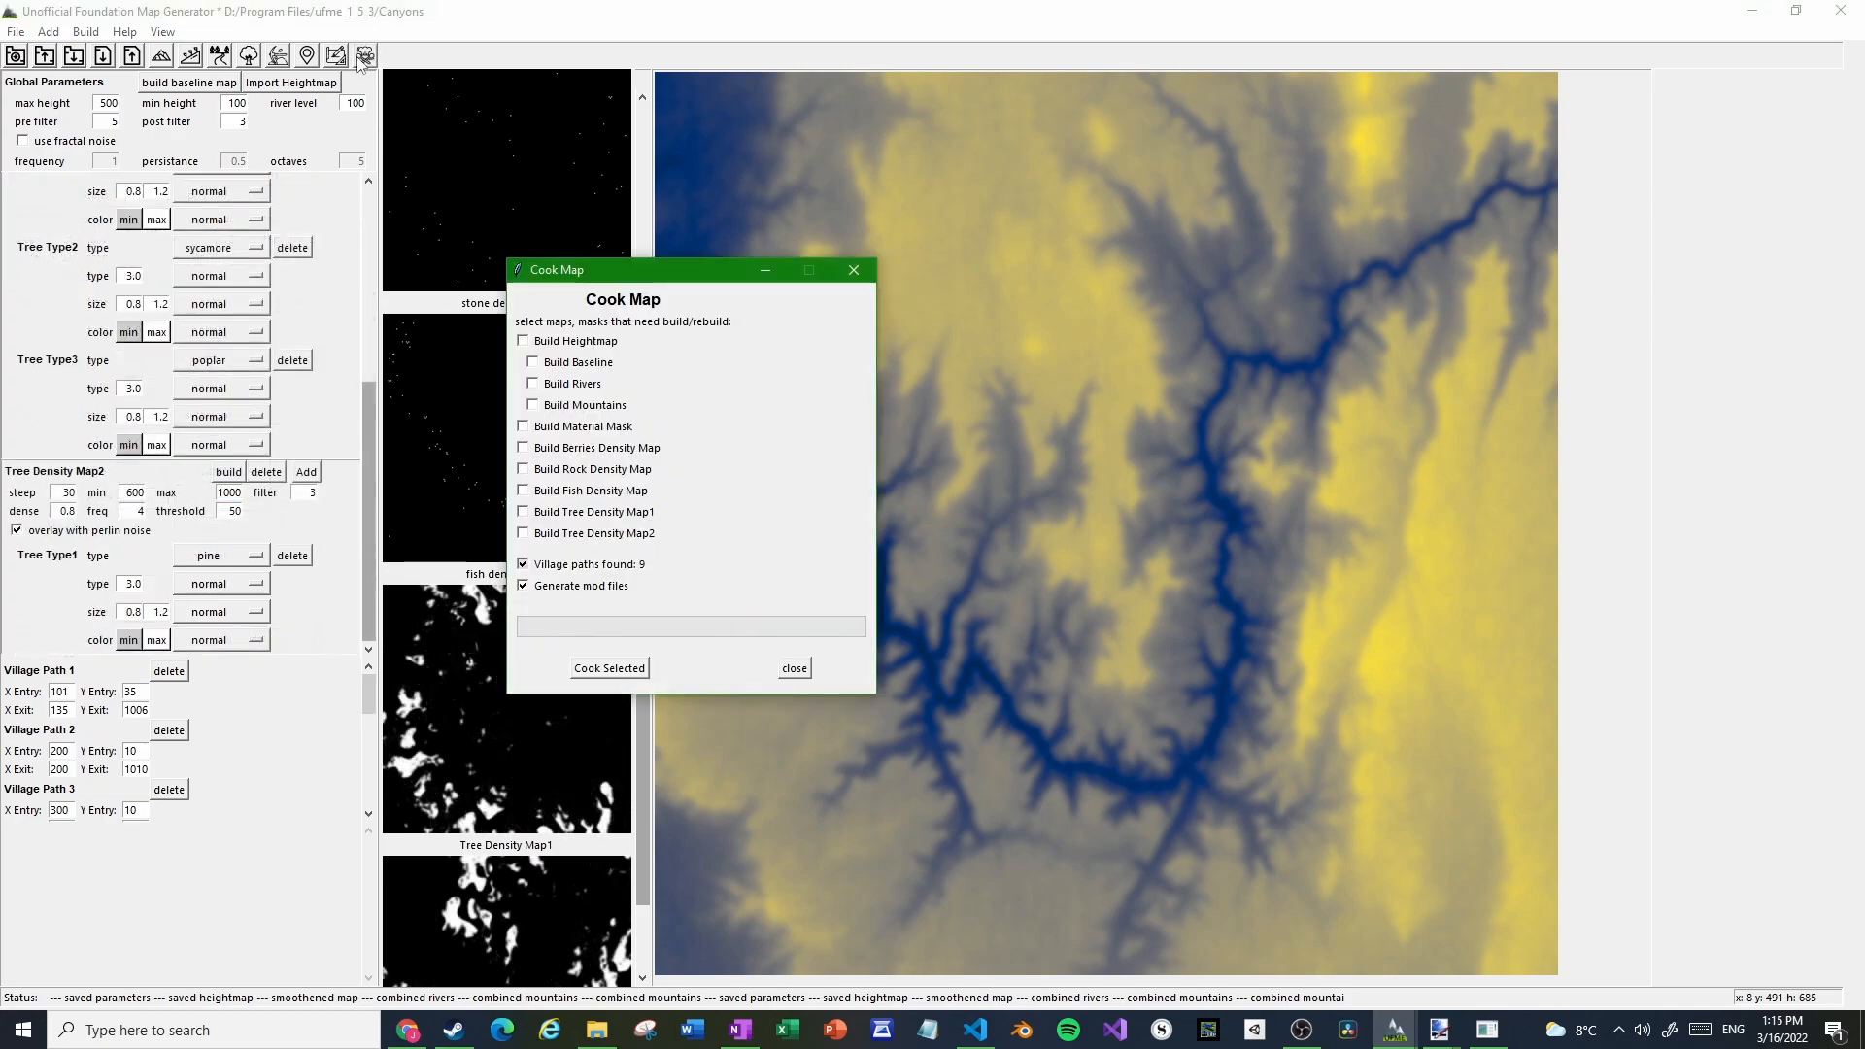
left_click(627, 677)
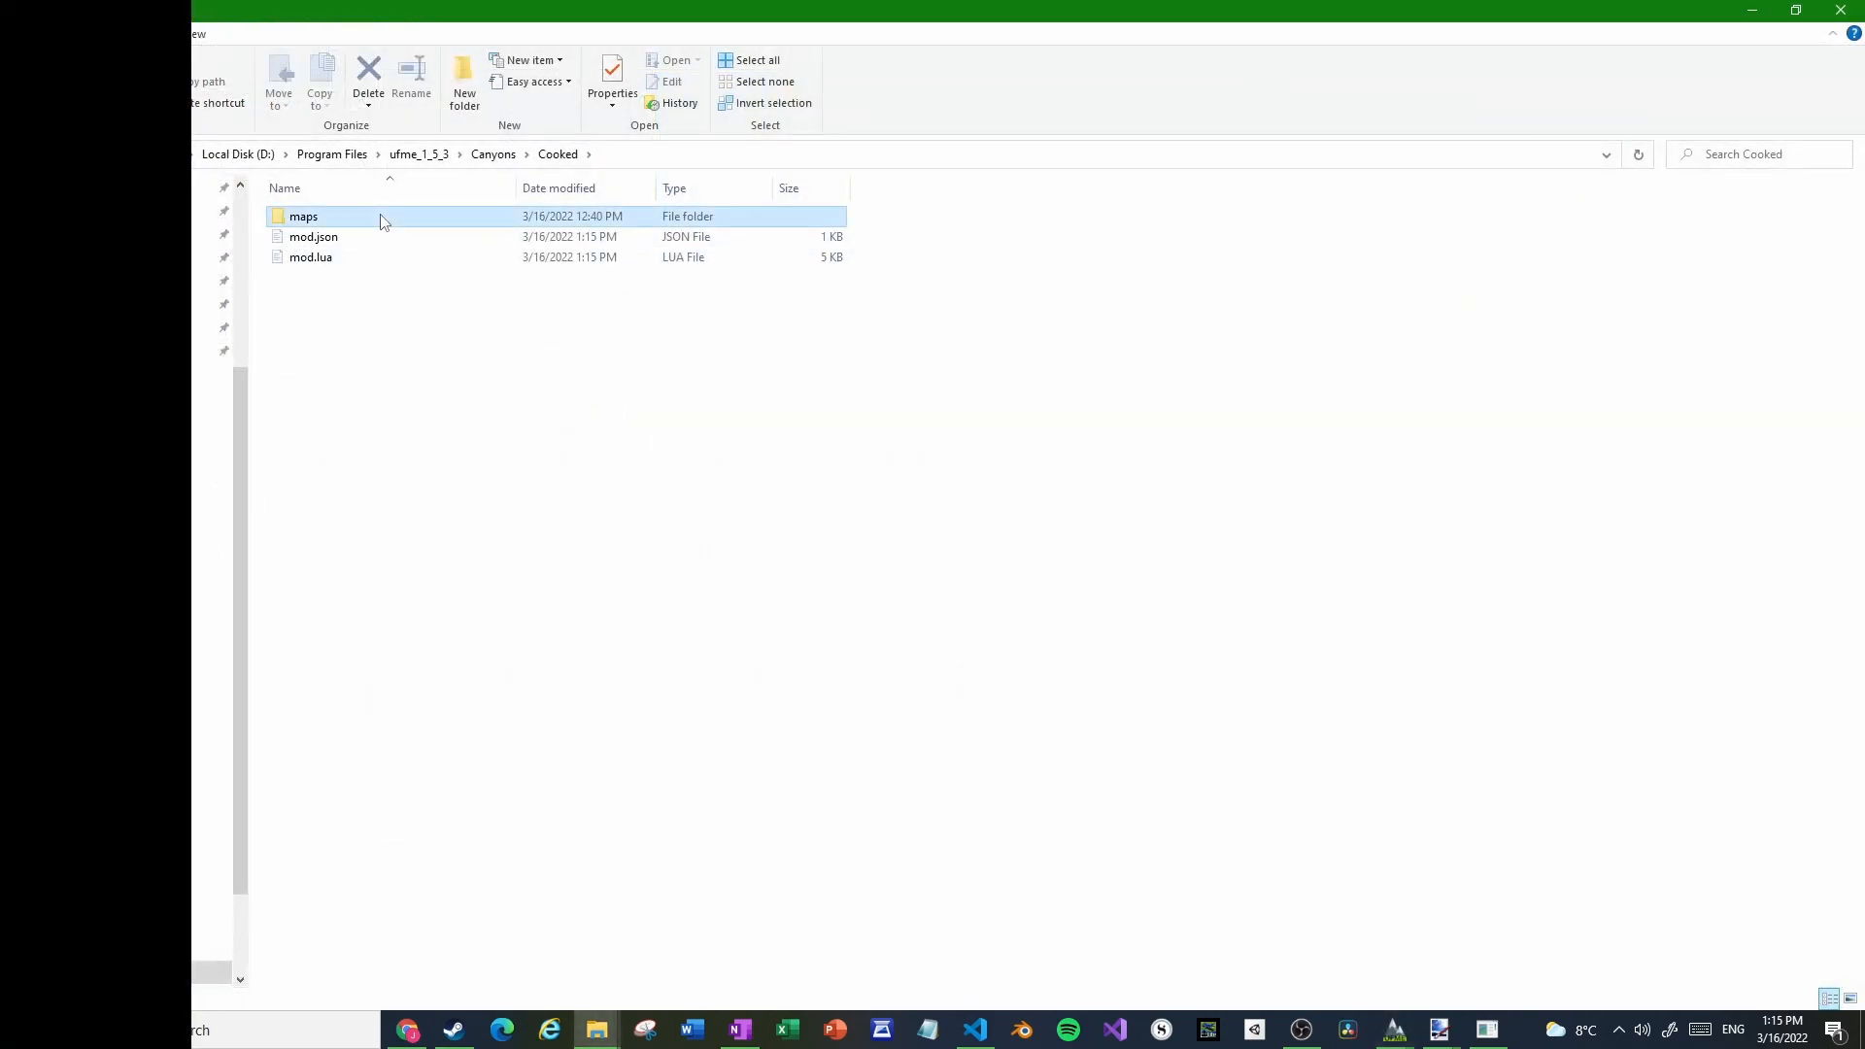
Copy the berries, fish, rock and both tree density maps from Cooked\maps into DEV Canyons Map 1.1.0\maps, replacing the existing files
double_click(381, 220)
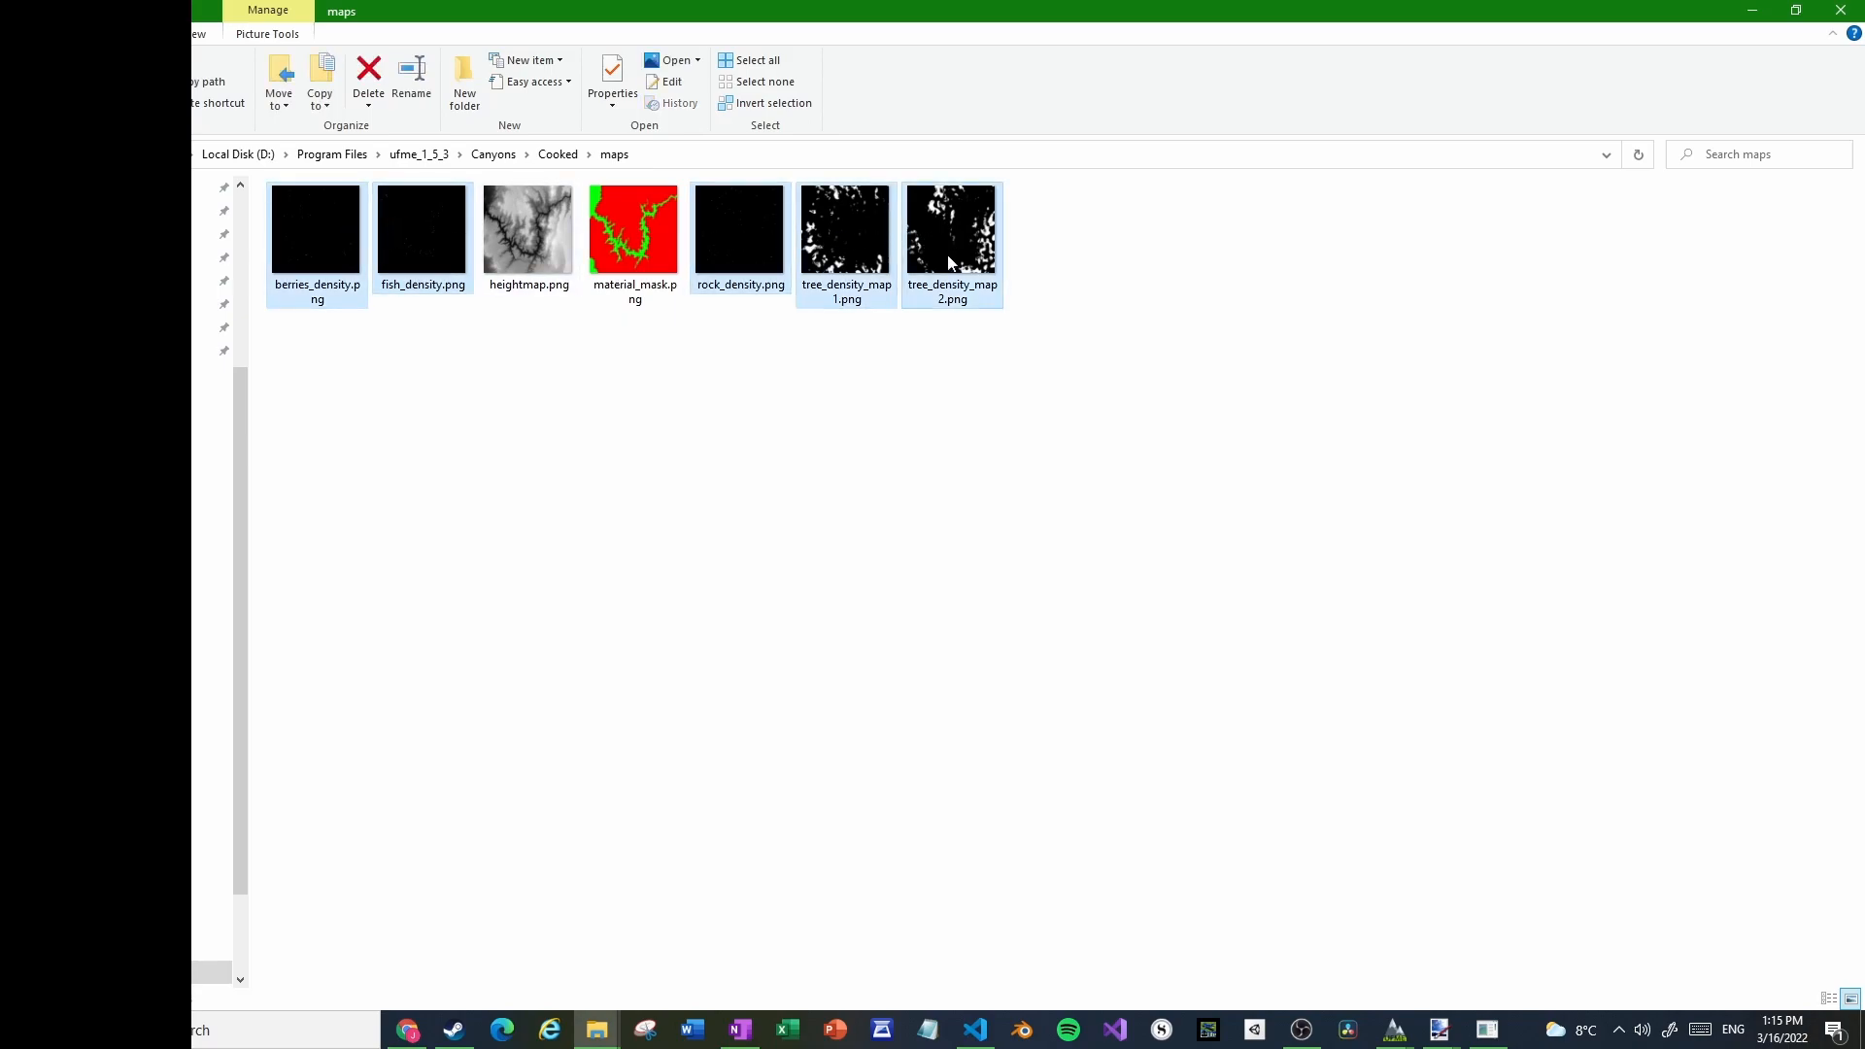
key("alt+Tab")
key("ctrl+v")
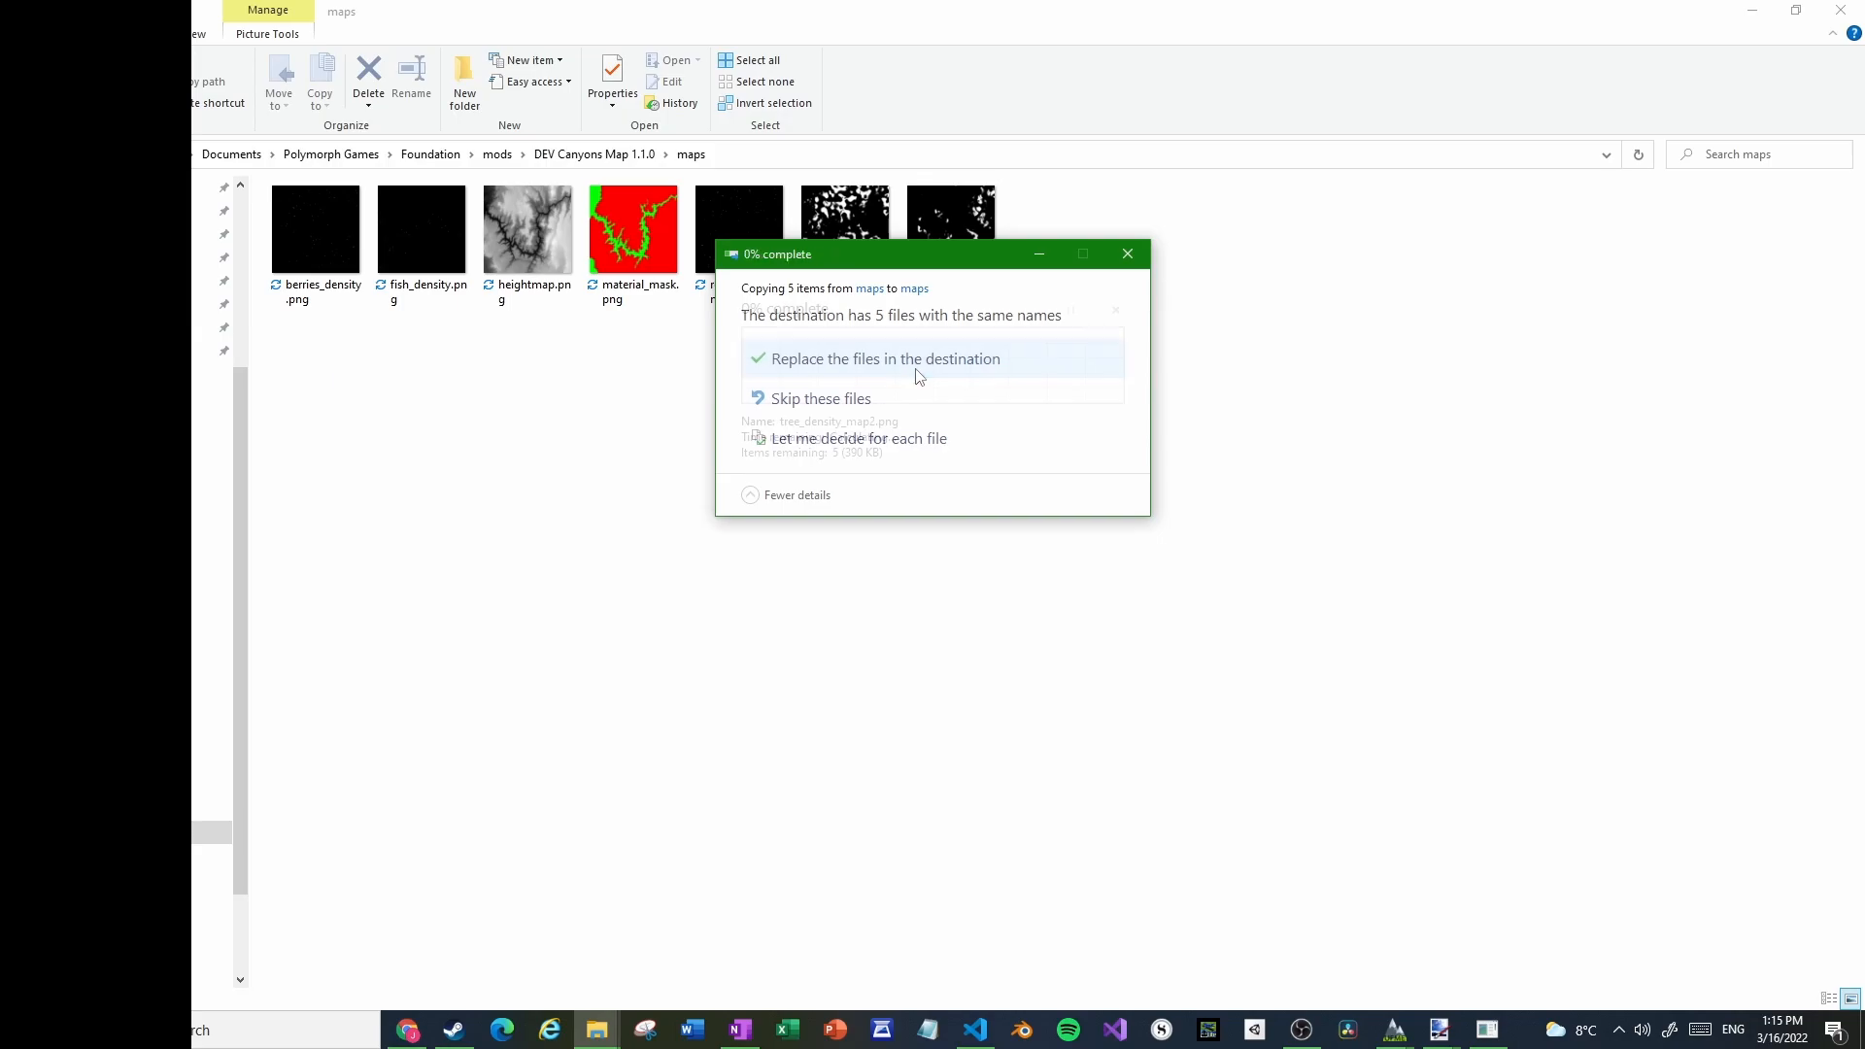
left_click(917, 373)
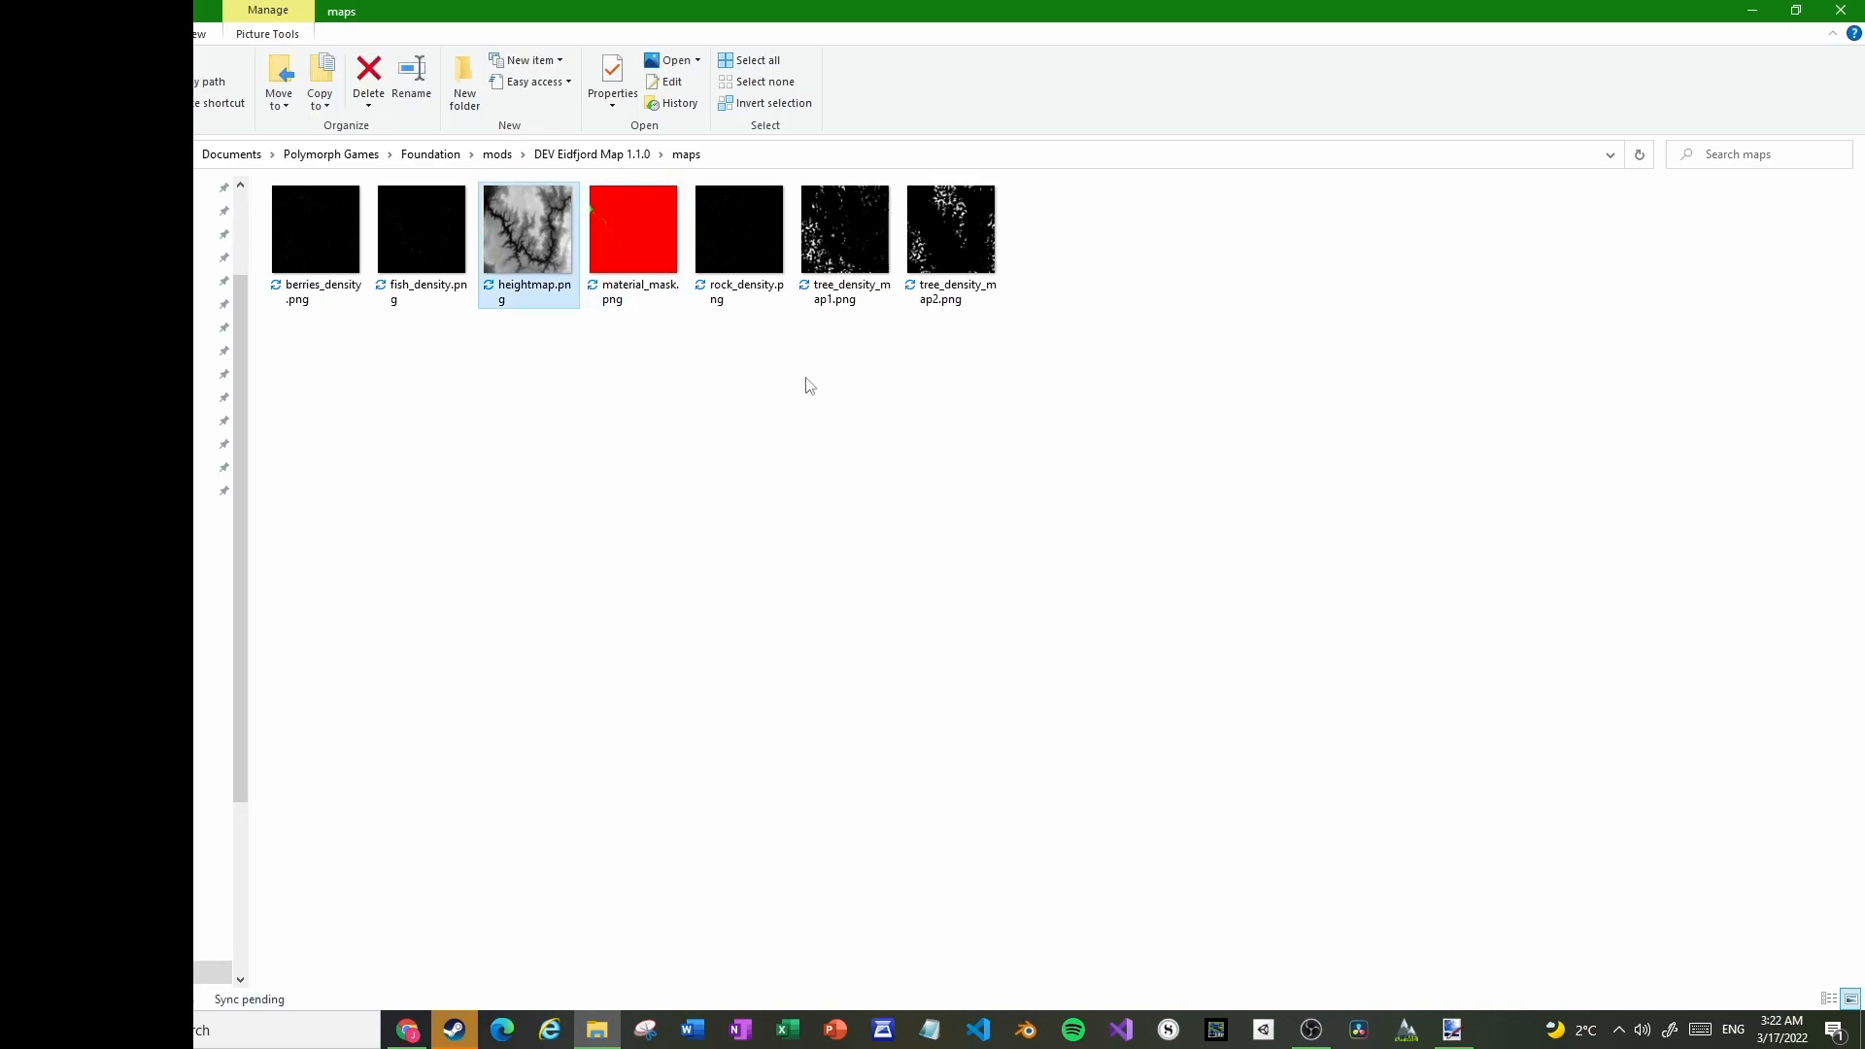
Switch to Paint.NET, create a 1024 × 1024 pixel image and paste the heightmap into it
left_click(1447, 1034)
key("ctrl+n")
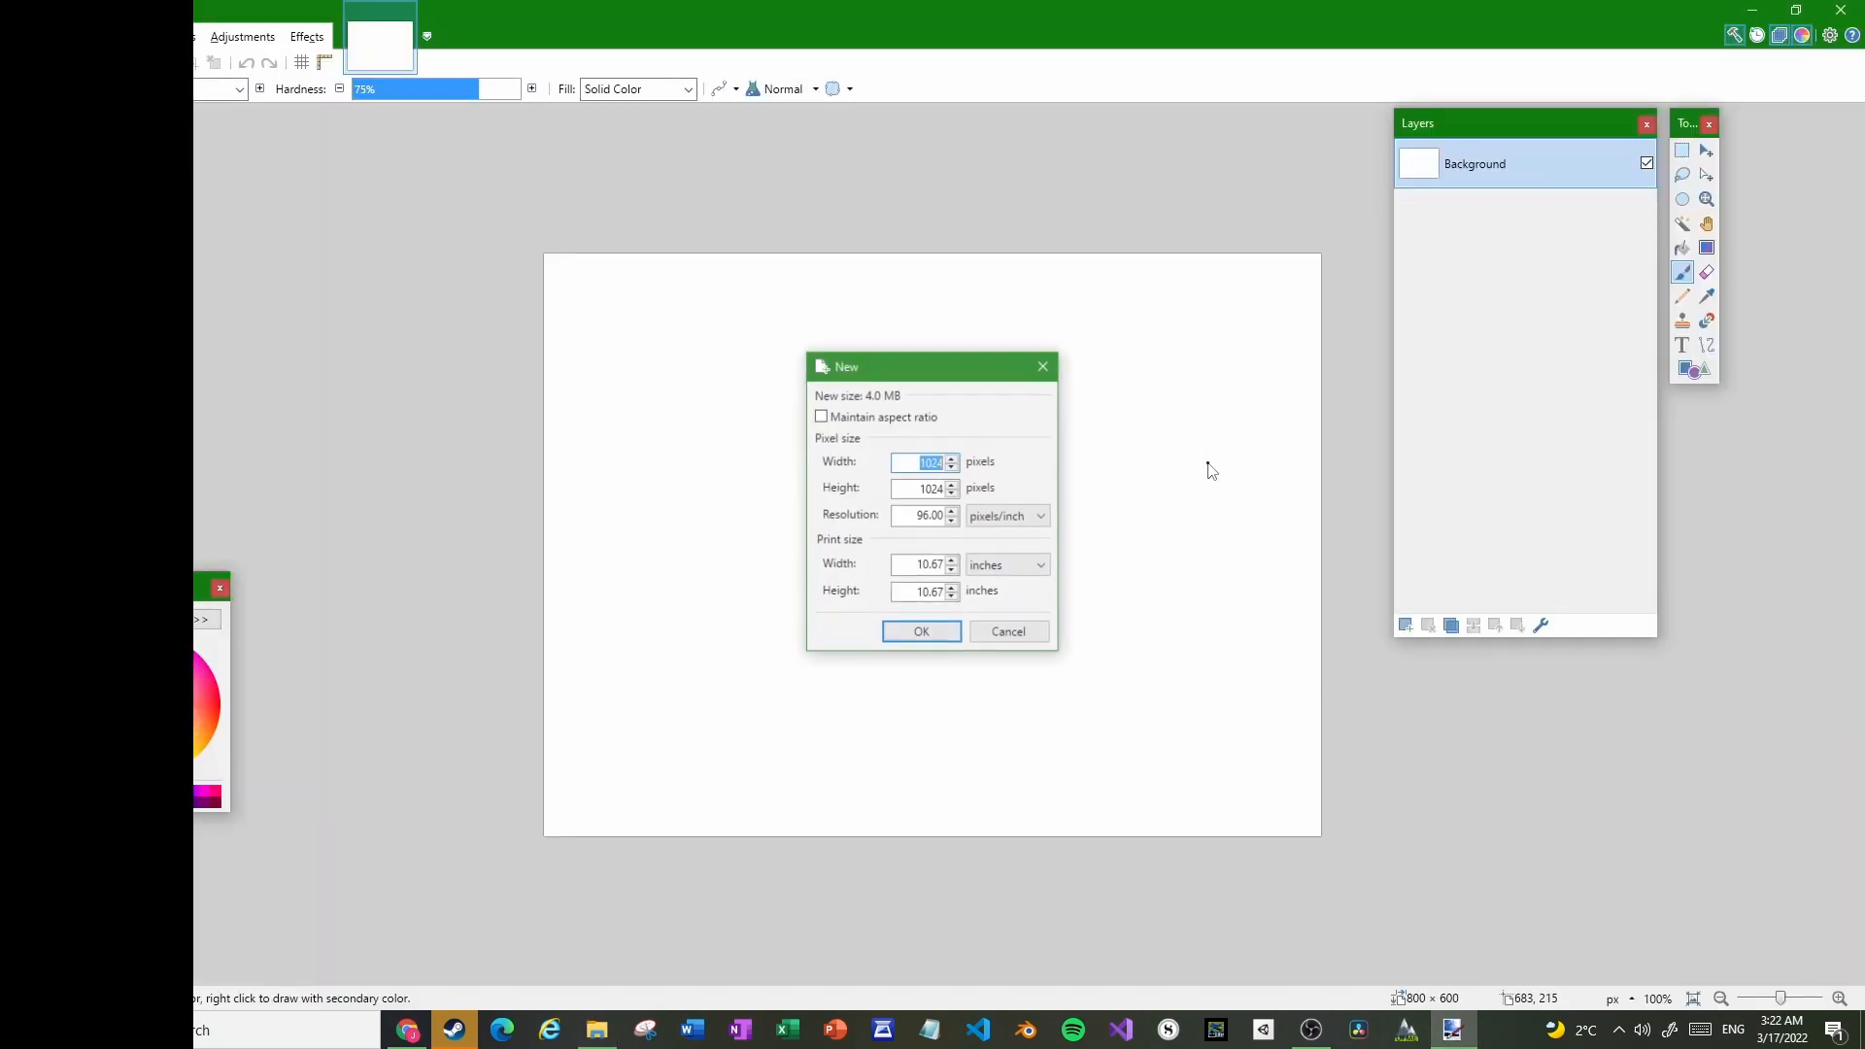
key("Return")
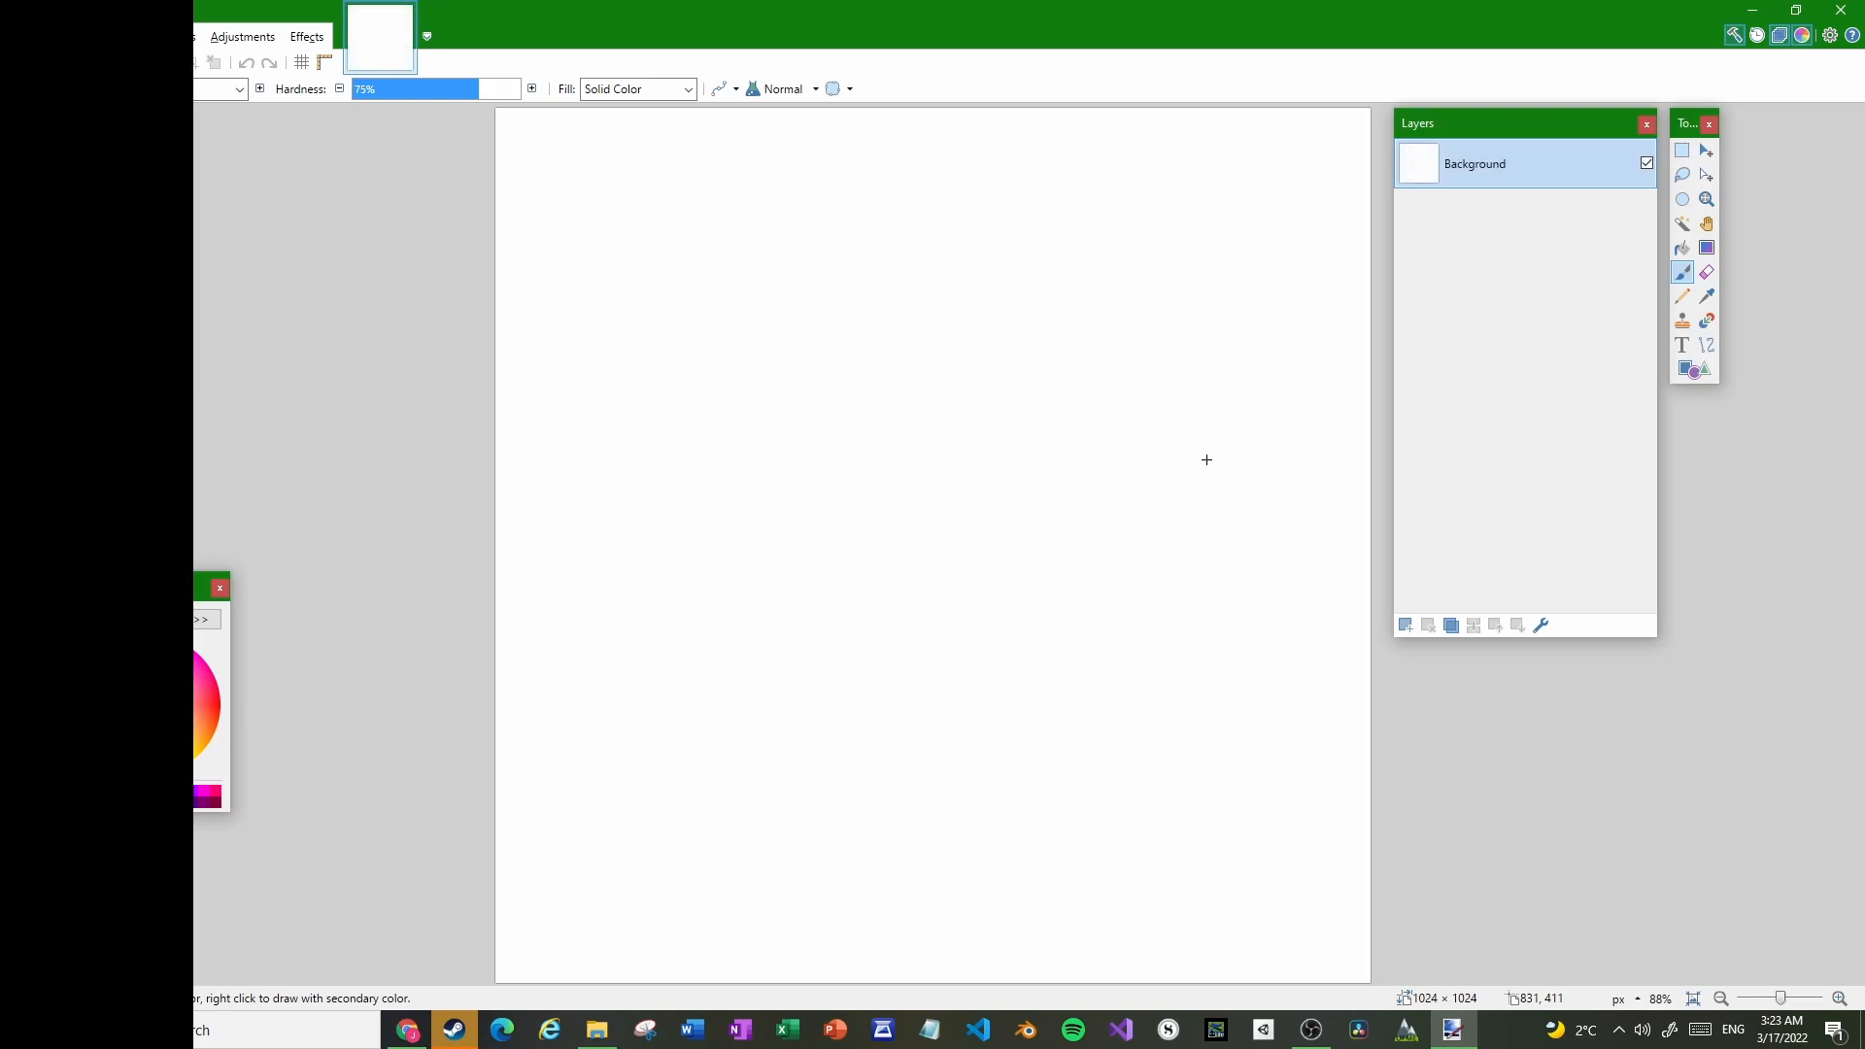
key("ctrl+v")
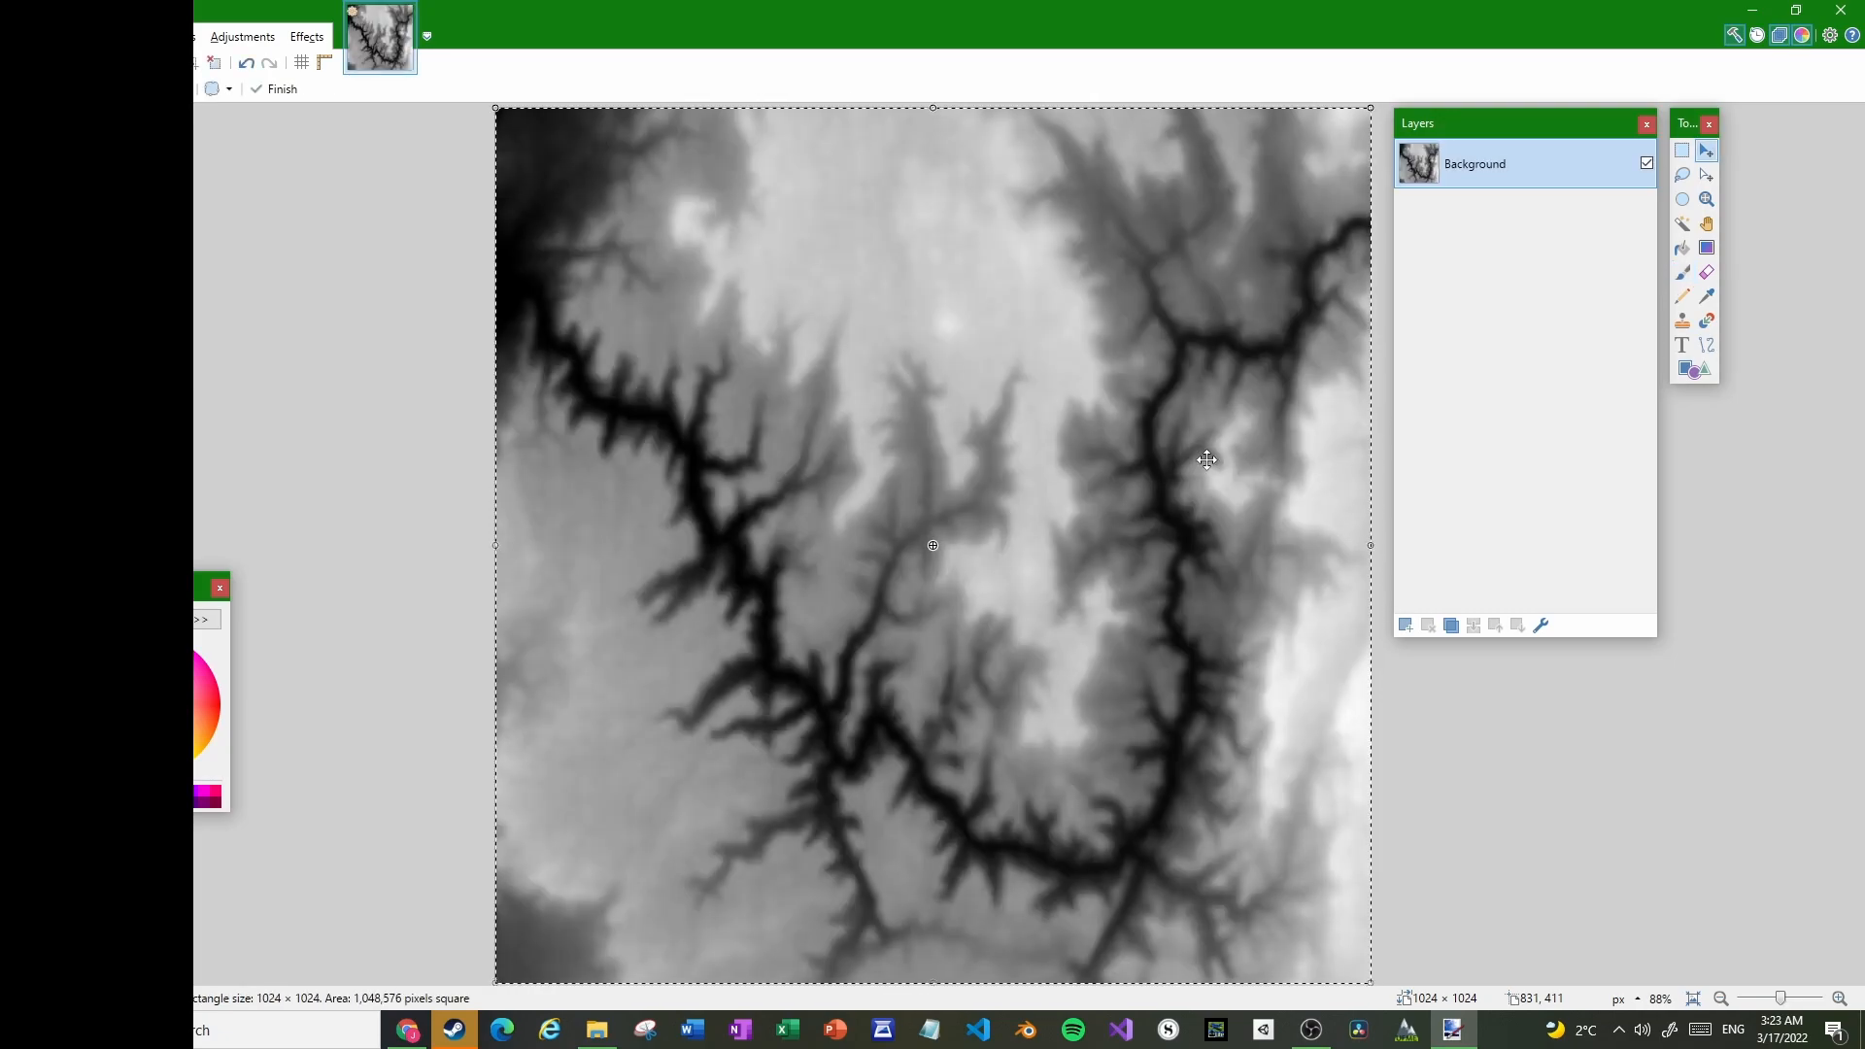
Rename the background layer as Heightmap
double_click(1489, 173)
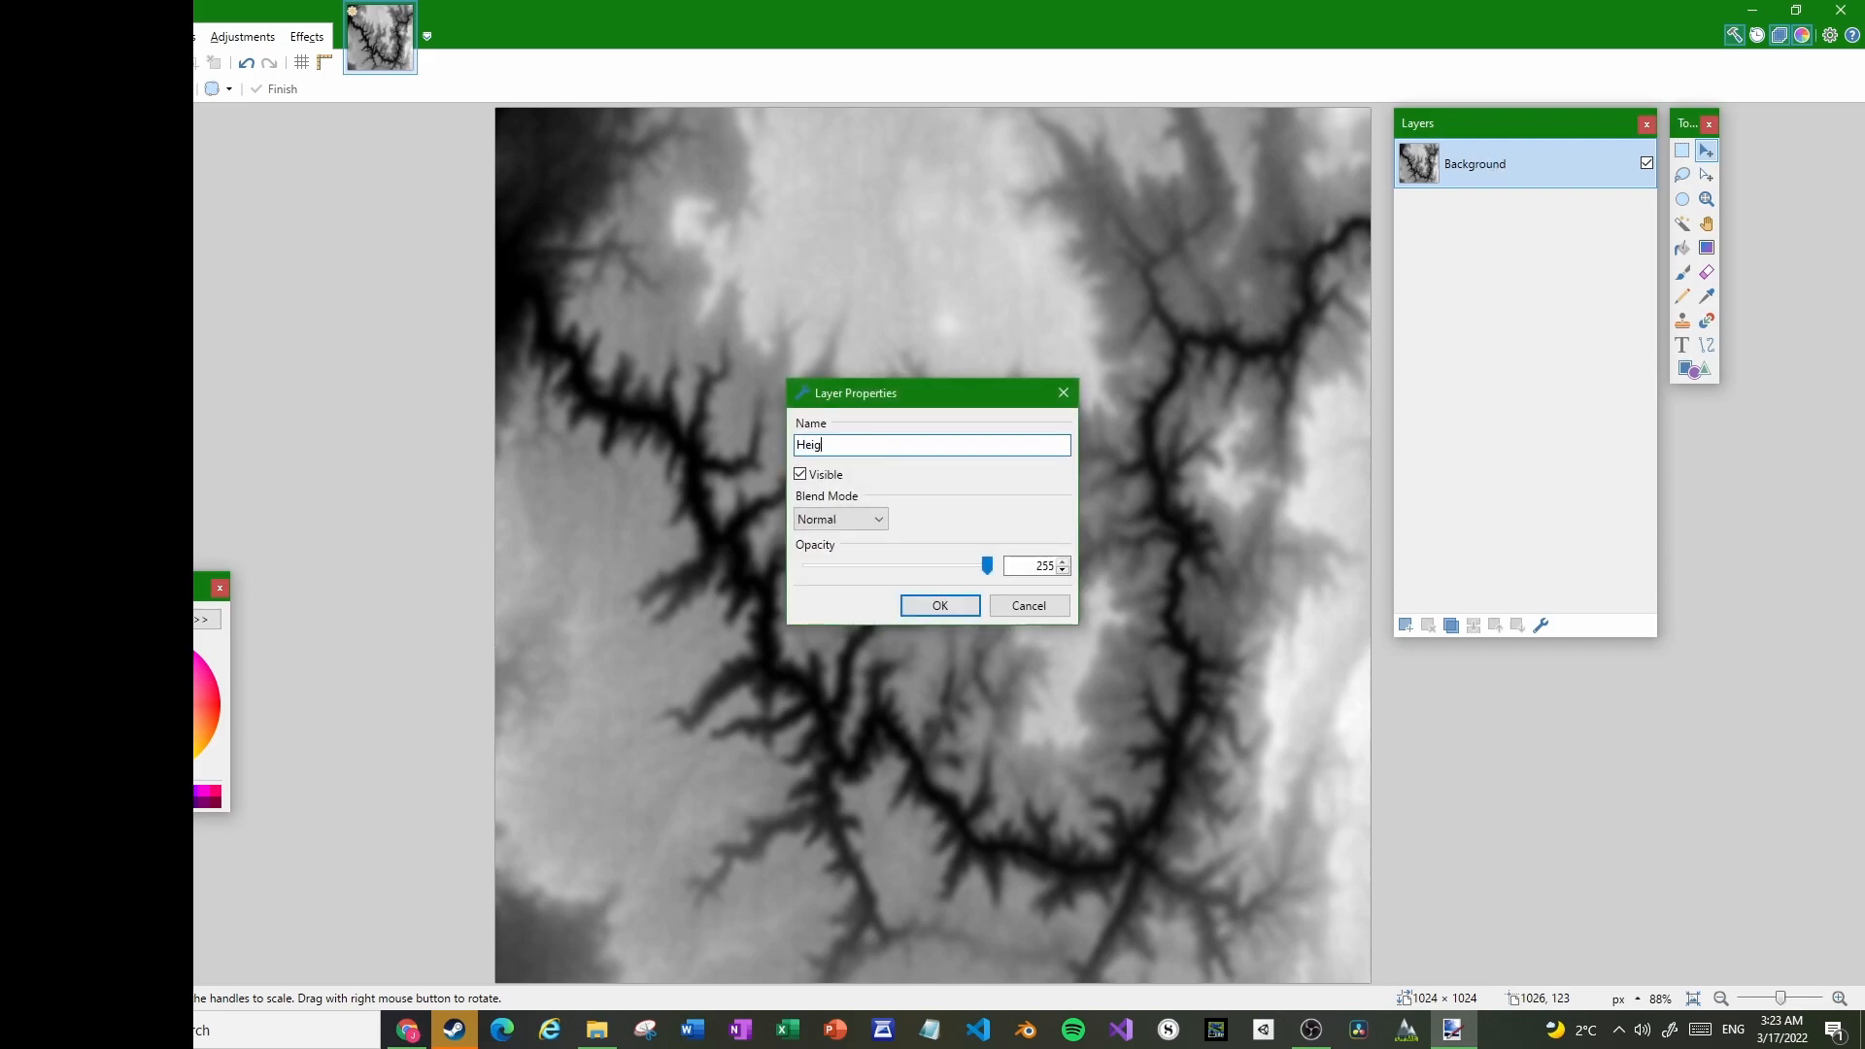
type("Heightmap")
key("Return")
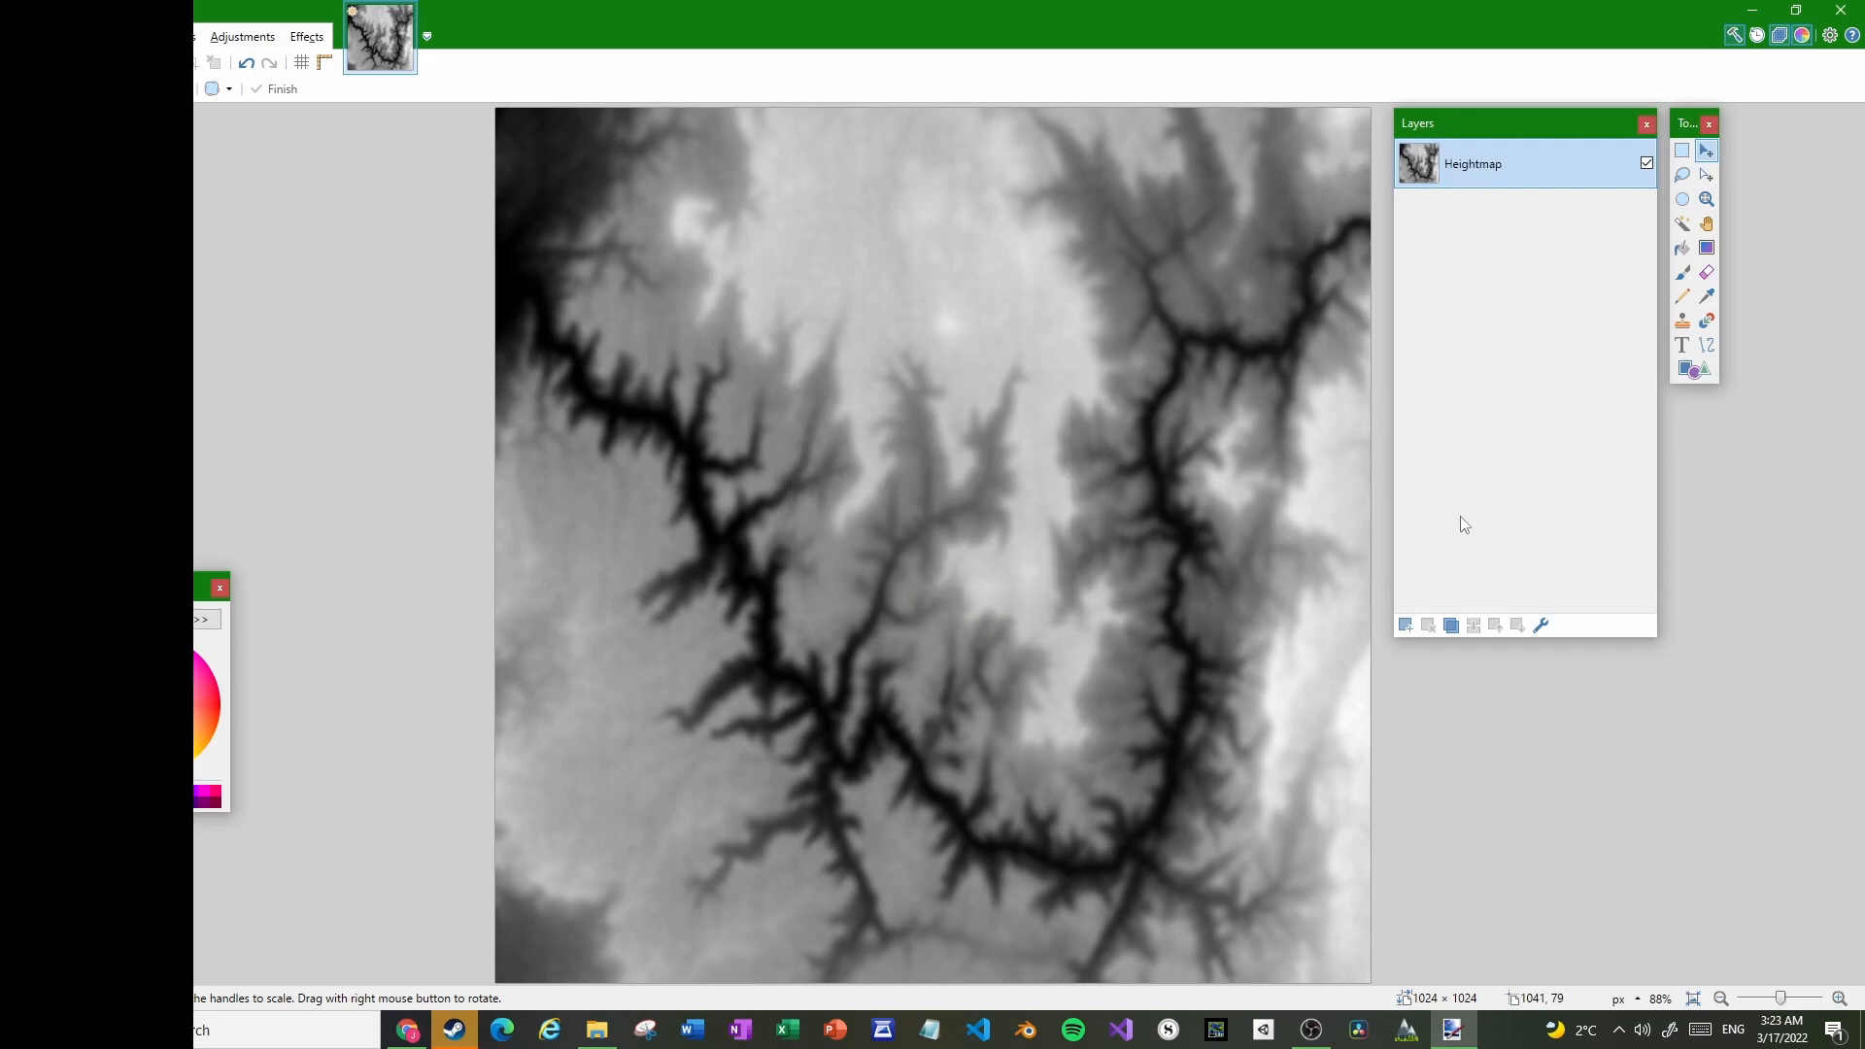
Add two empty layers named Berries and Stone above the Heightmap layer
left_click(1406, 626)
double_click(1469, 167)
type("Berries")
key("Return")
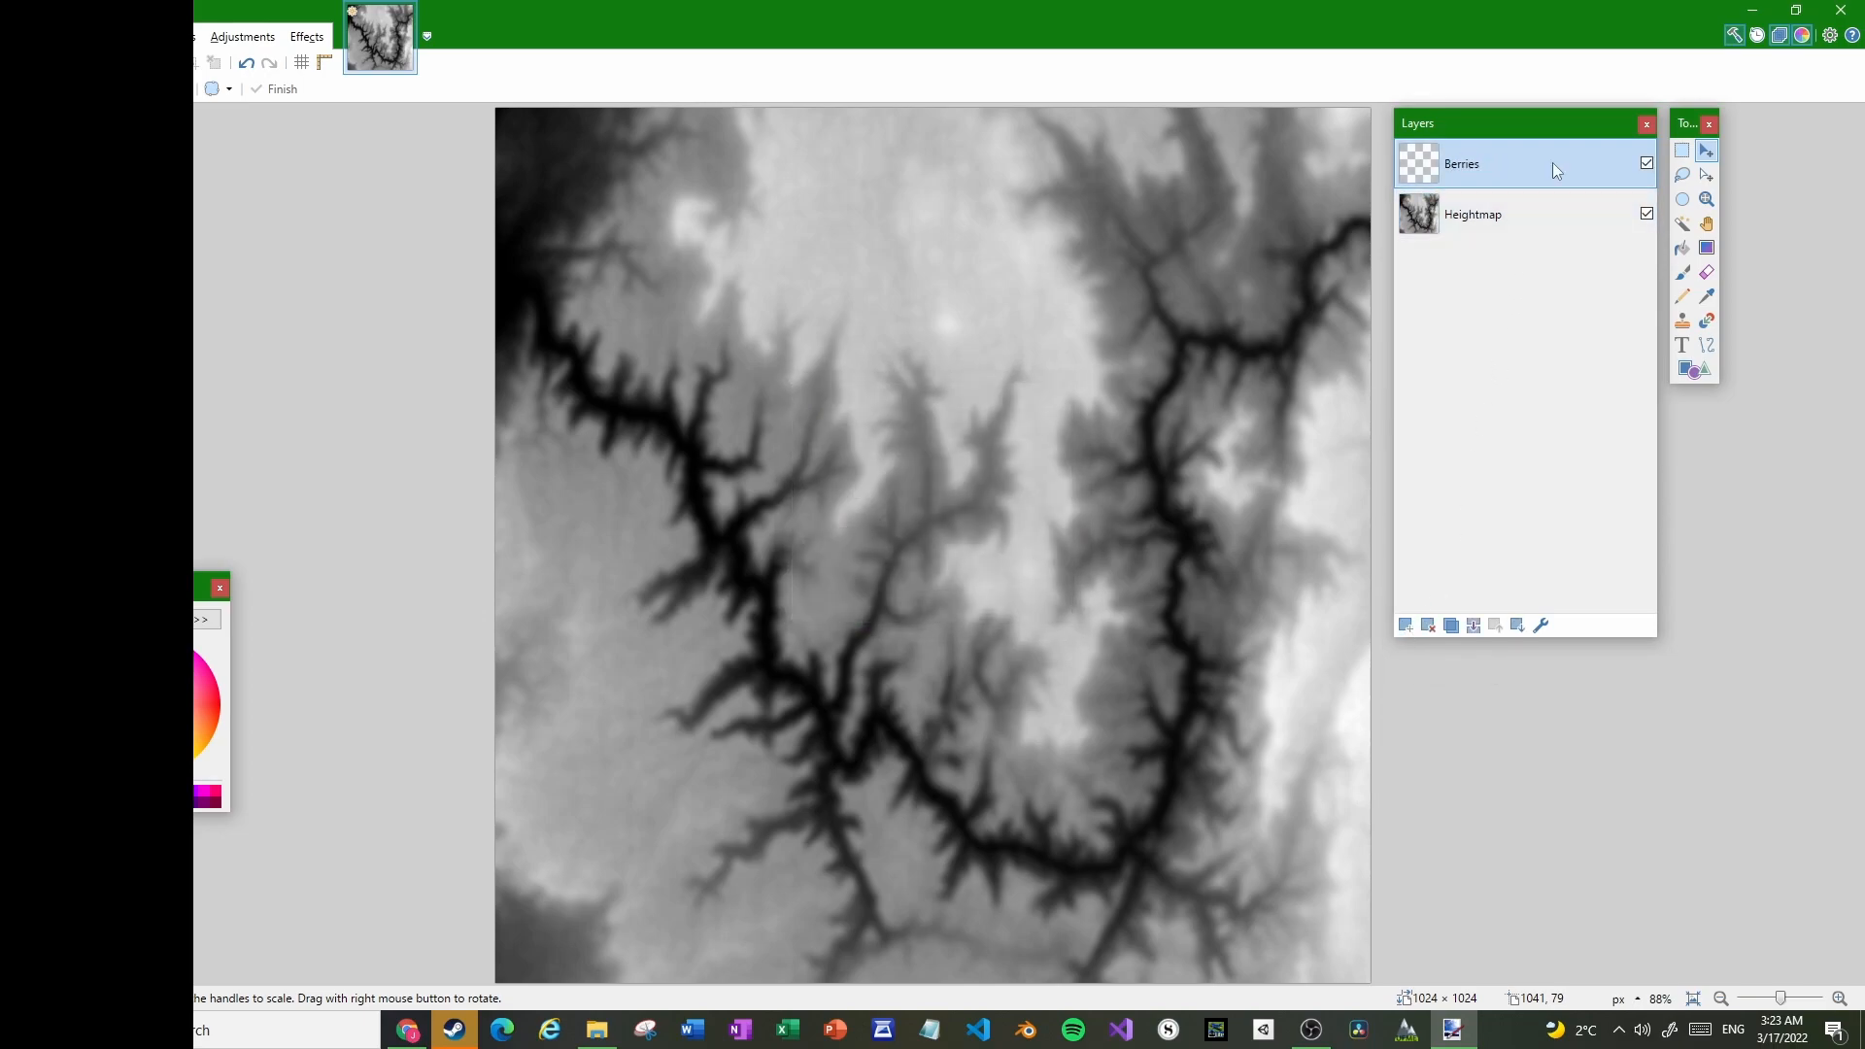
left_click(1407, 625)
double_click(1471, 165)
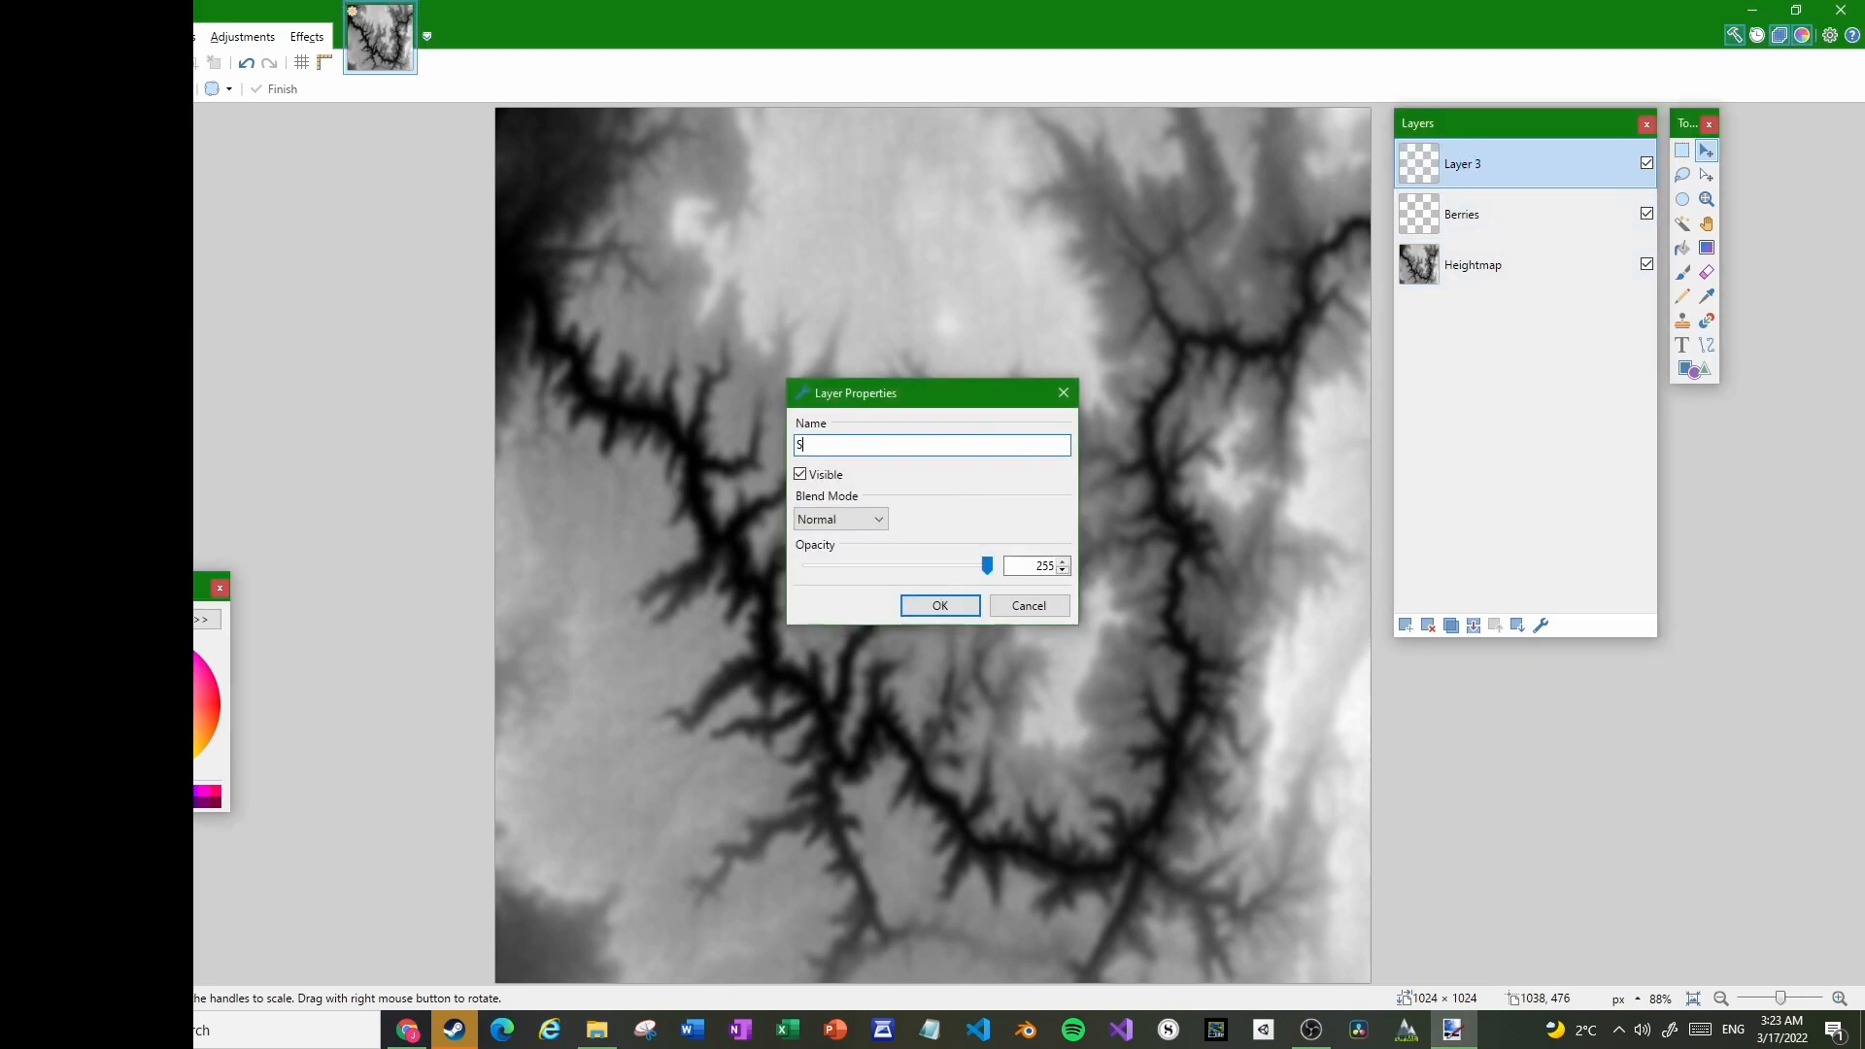
key("Return")
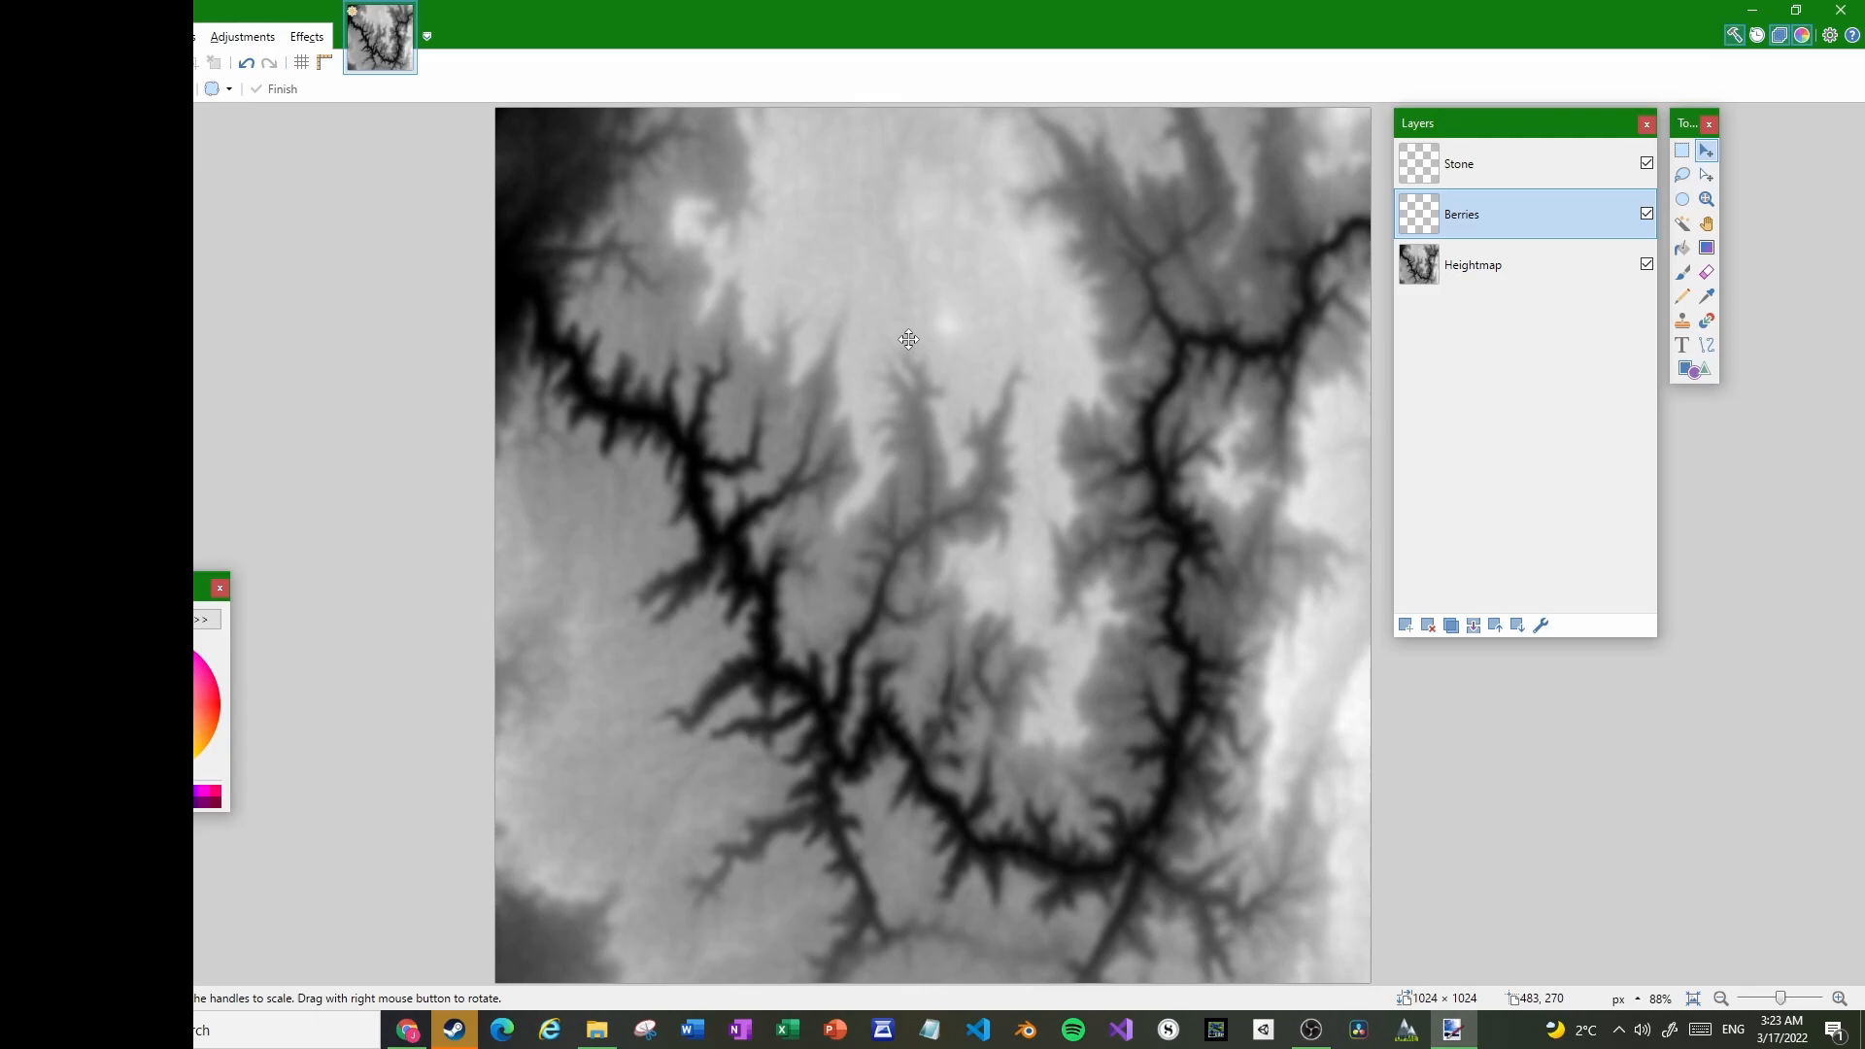
Paste the berries density map into the Berries layer
key("alt+Tab")
key("ctrl+v")
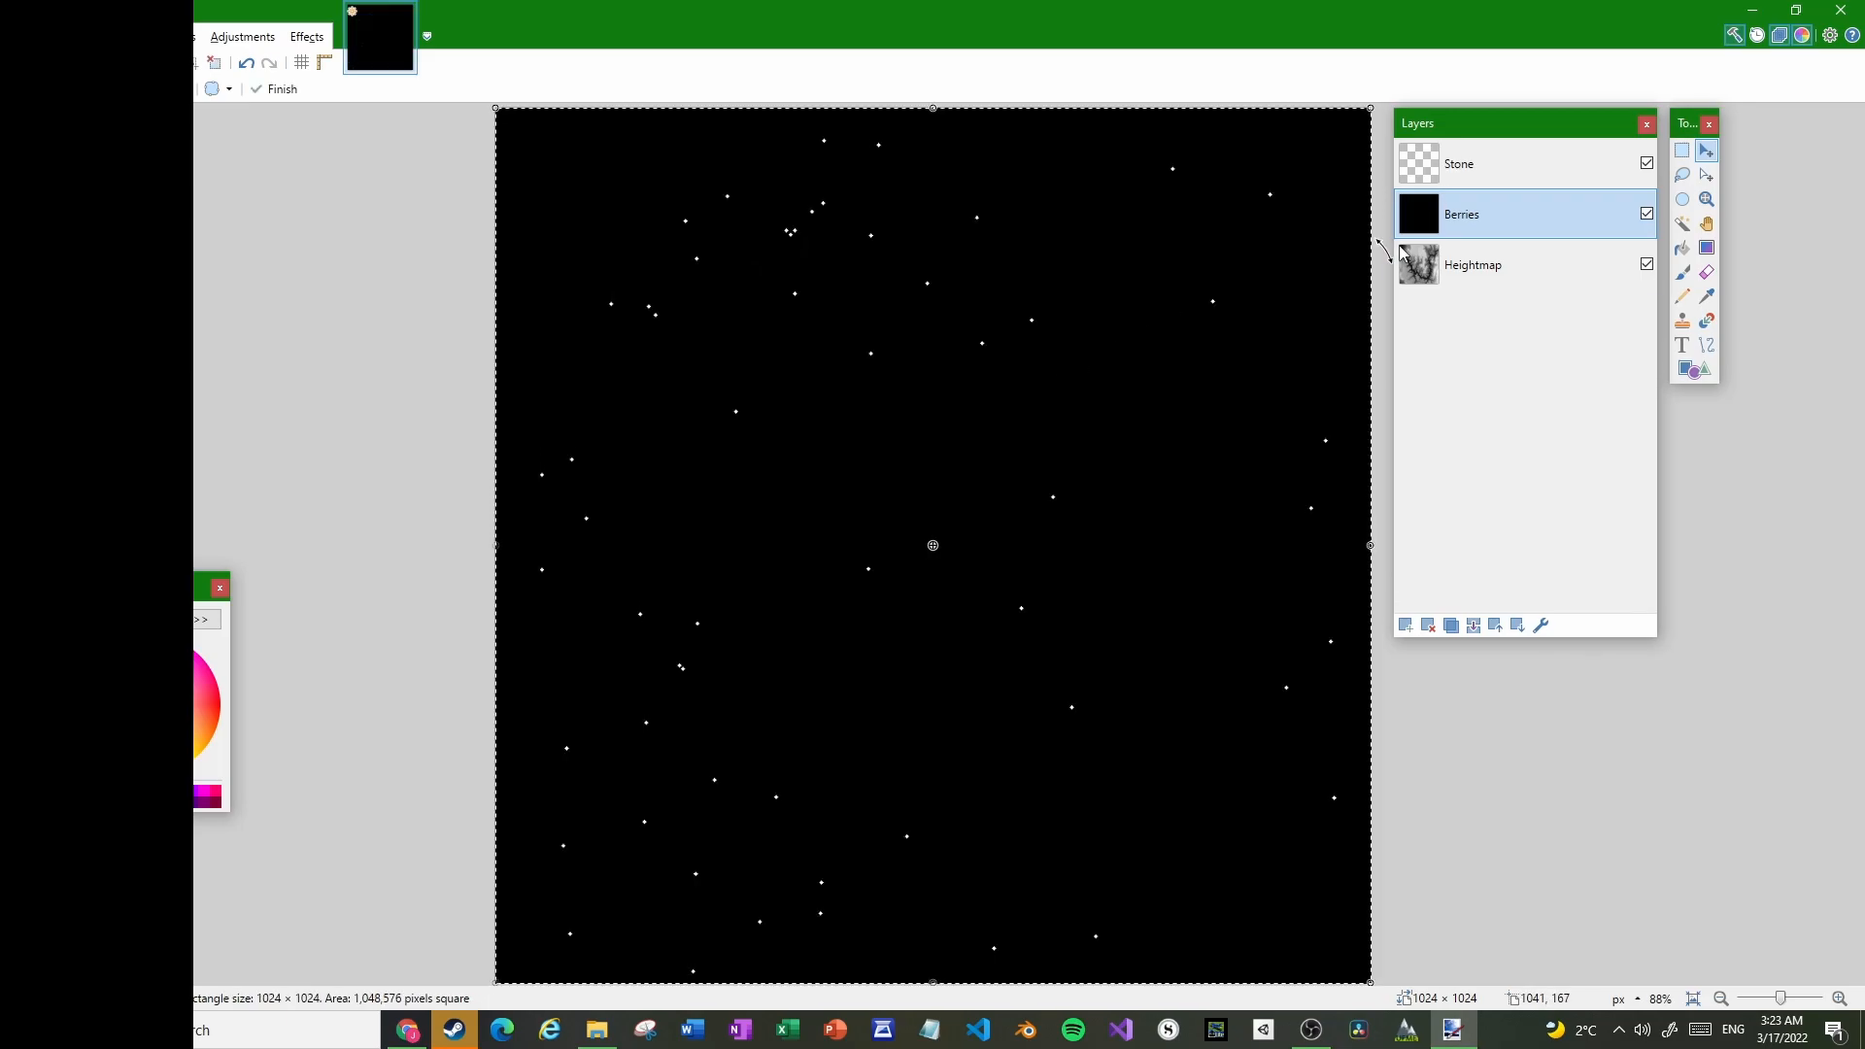
Copy rock_density.png from the maps folder in File Explorer and paste it into the Stone layer in Paint.NET
key("alt+Tab")
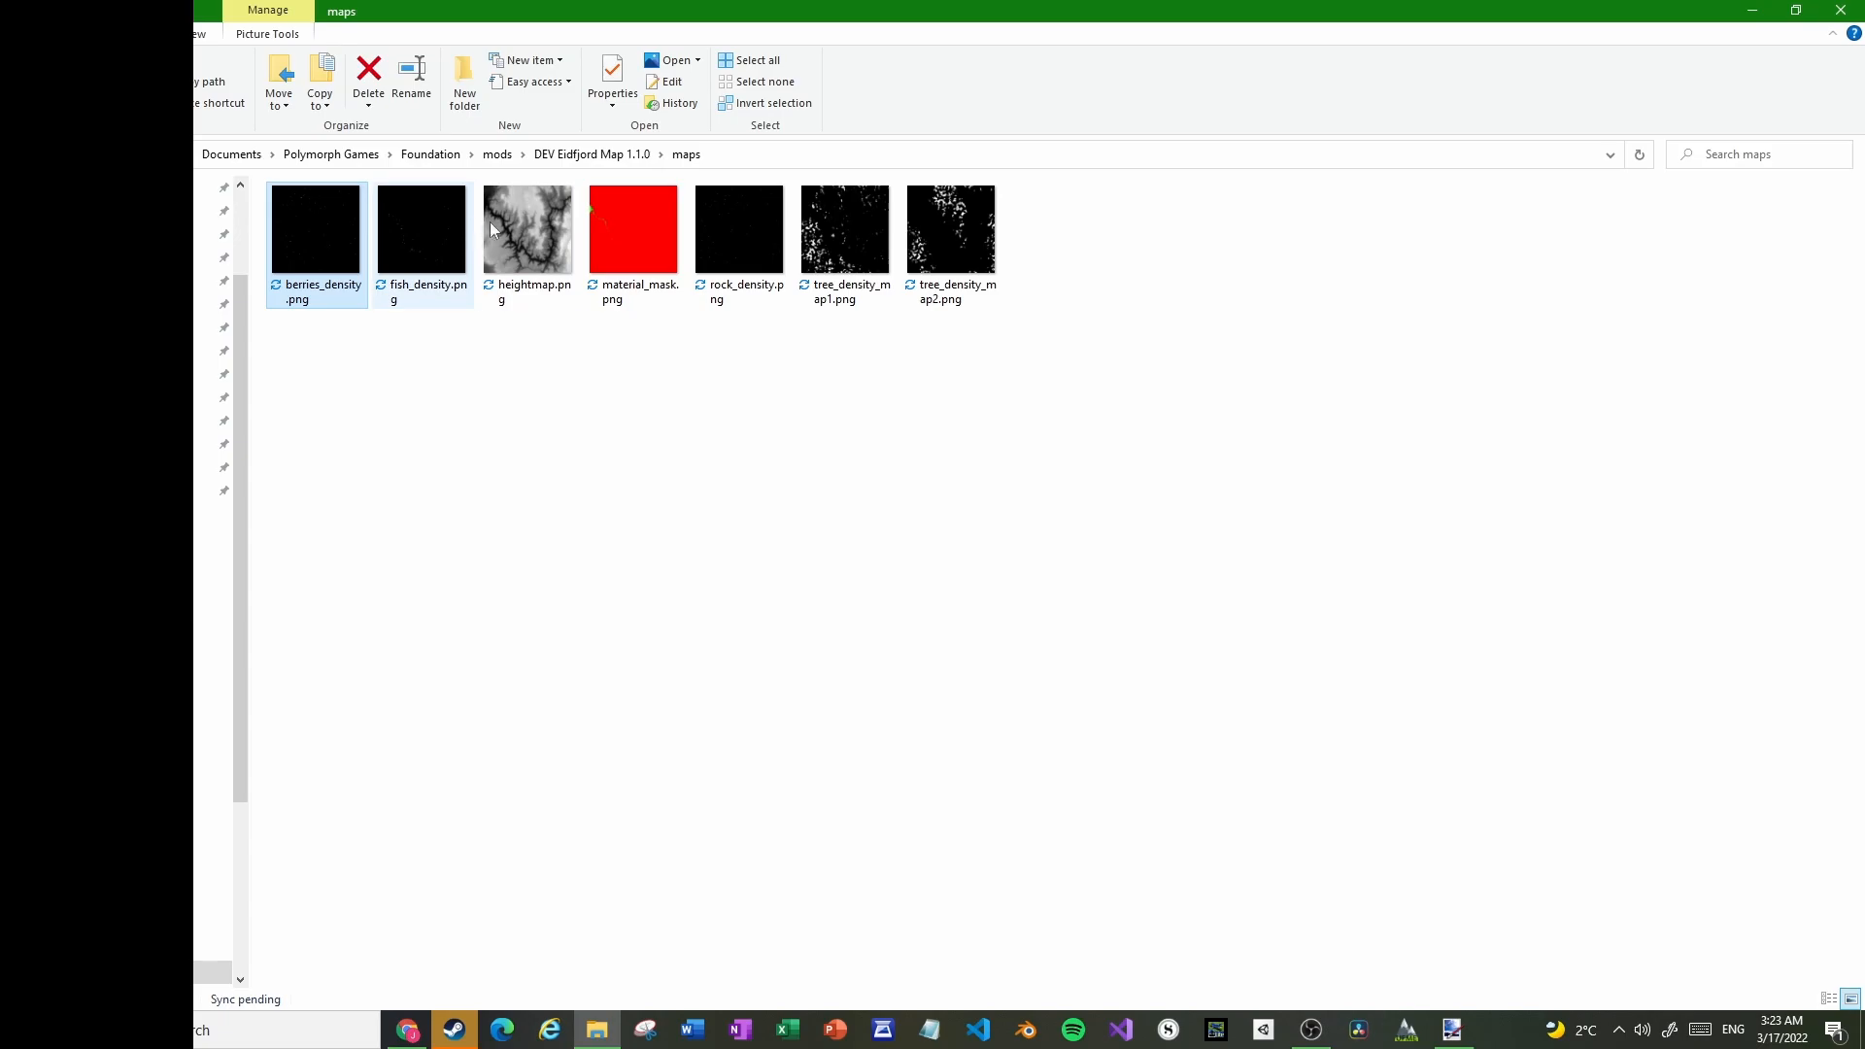
left_click(768, 223)
key("ctrl+c")
key("alt+Tab")
key("ctrl+v")
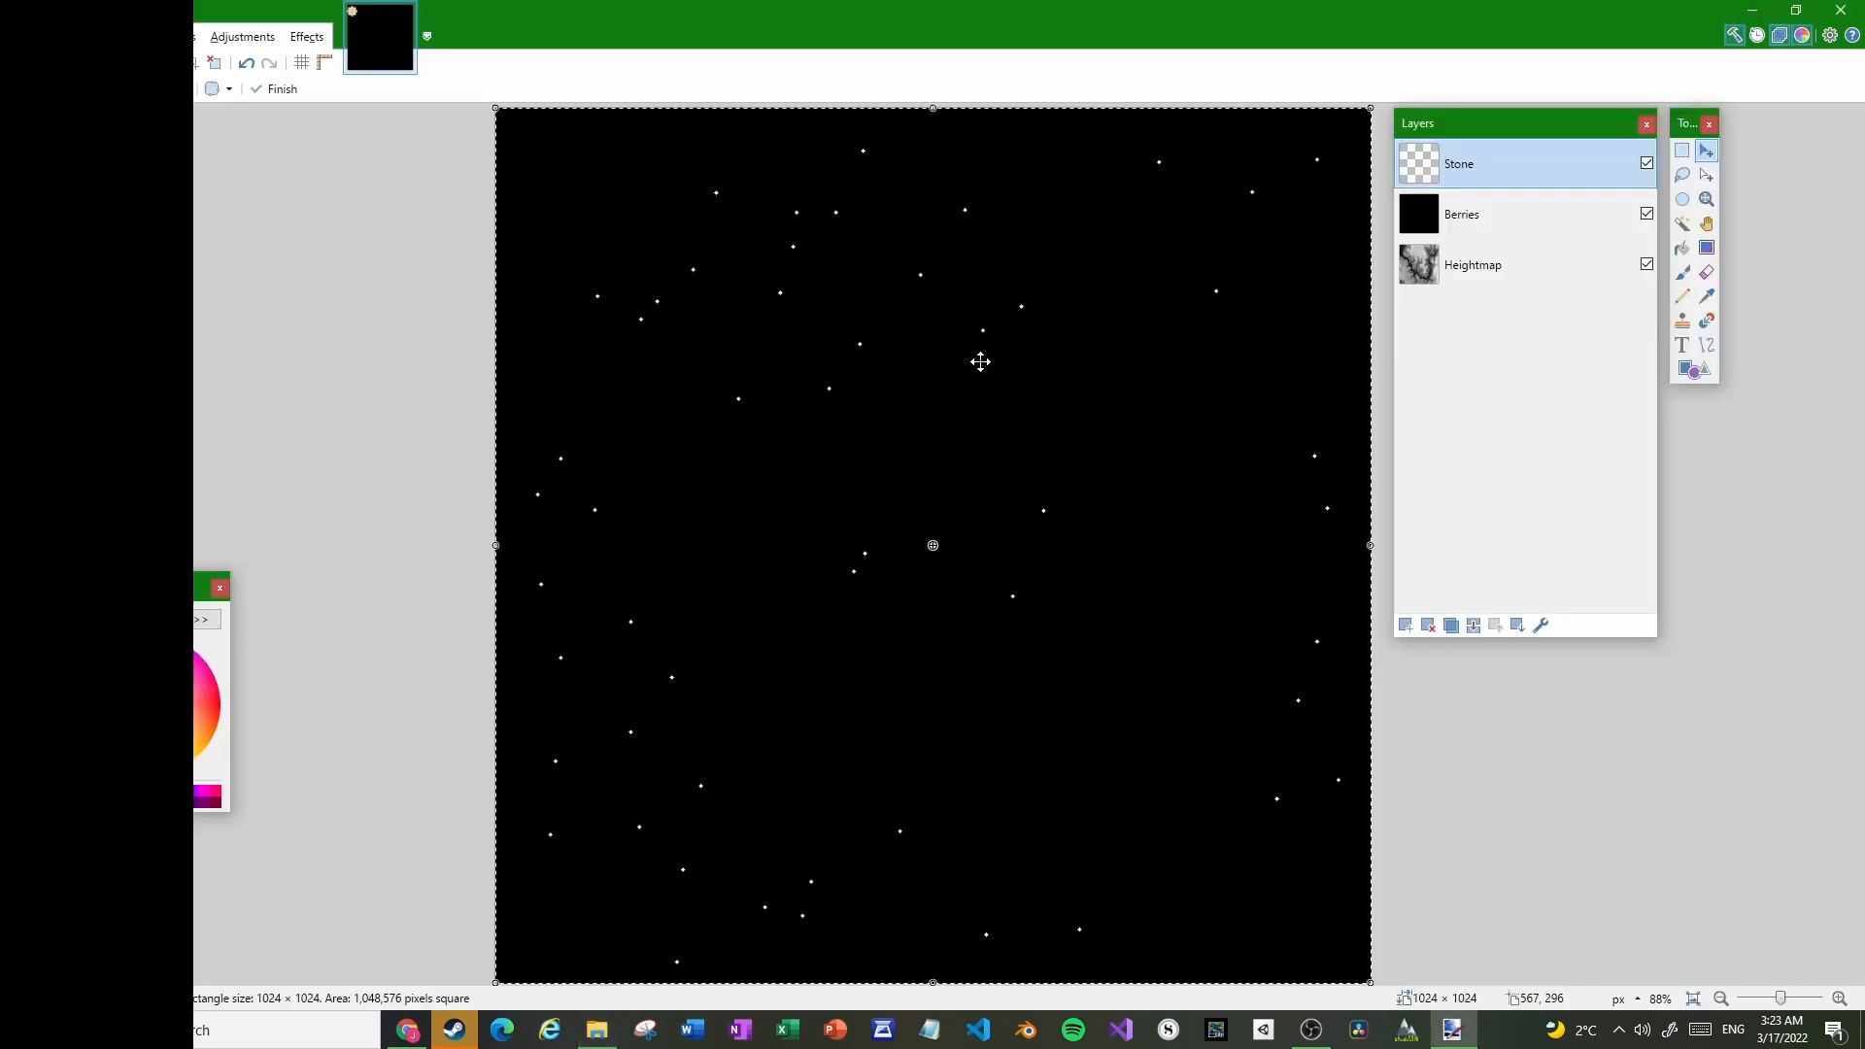
Set the Berries layer's opacity to 113
left_click(1502, 213)
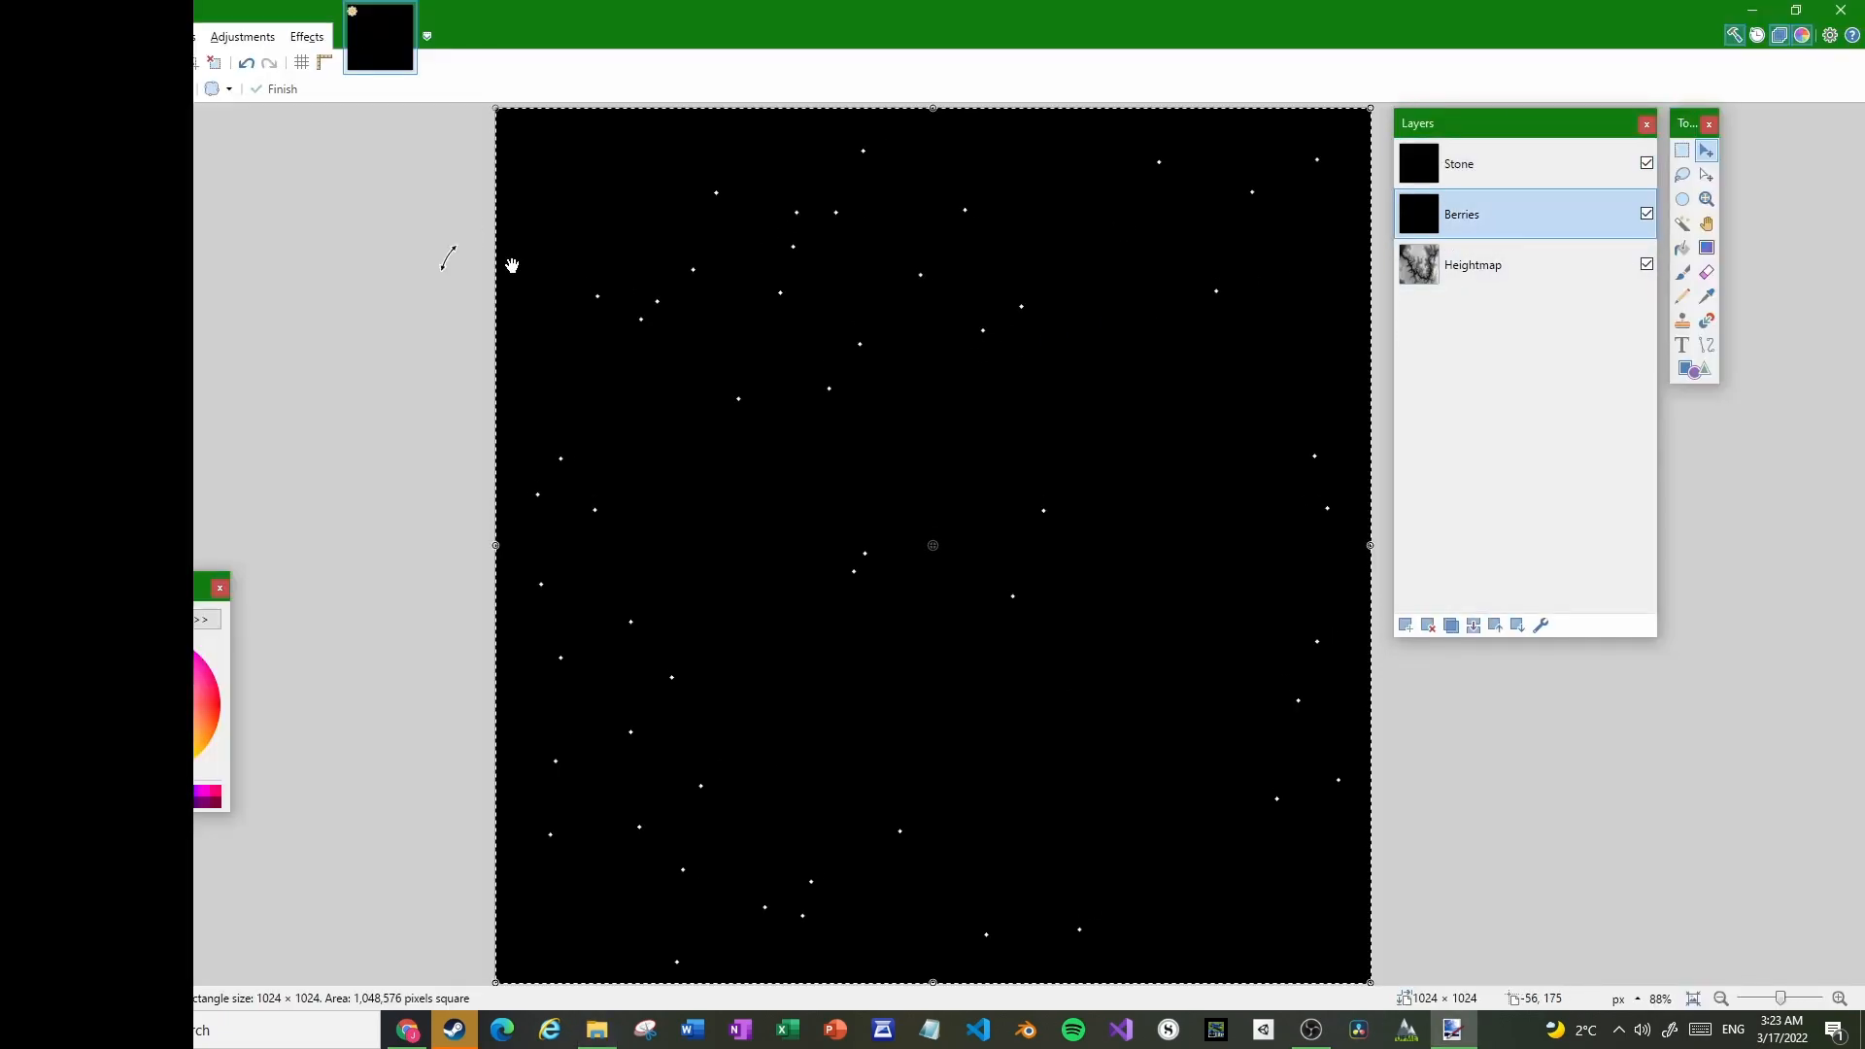
left_click(1542, 625)
left_click_drag(987, 566, 892, 572)
left_click(939, 605)
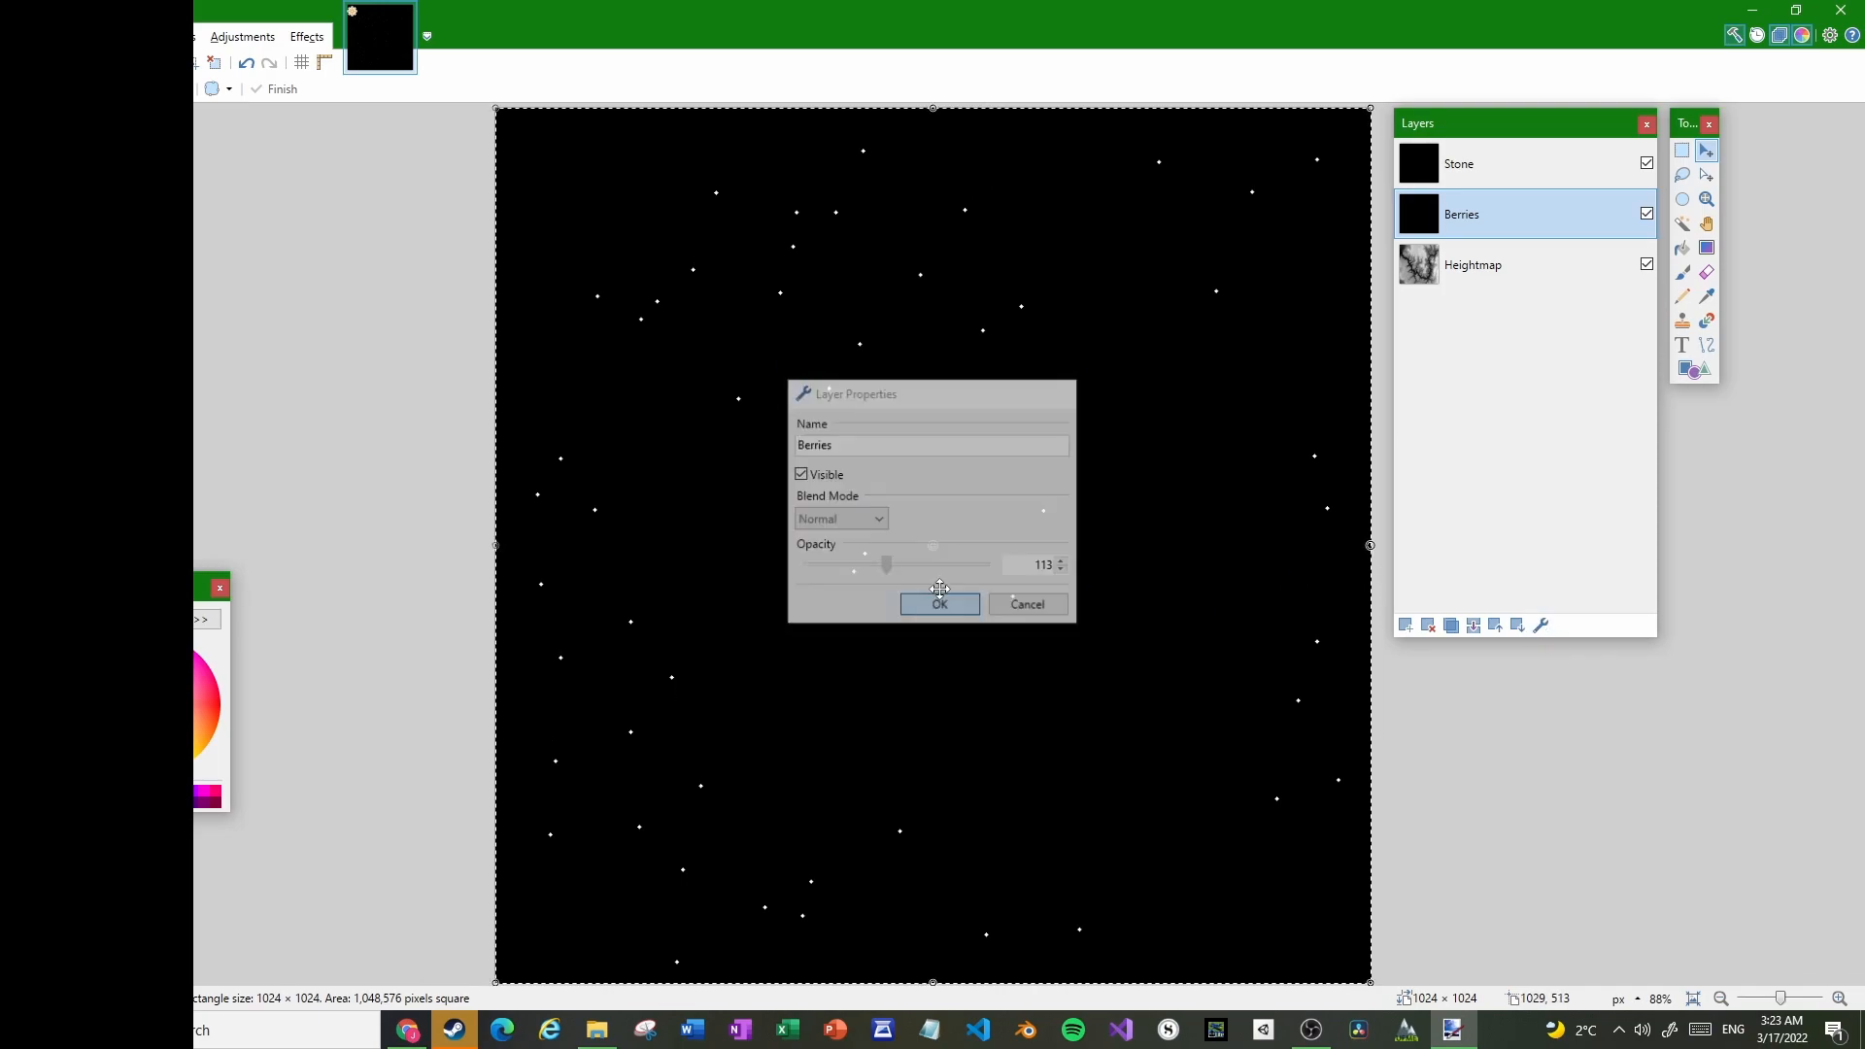
Set the Stone layer's opacity to 135 and clear the selection
left_click(1520, 179)
left_click(1543, 626)
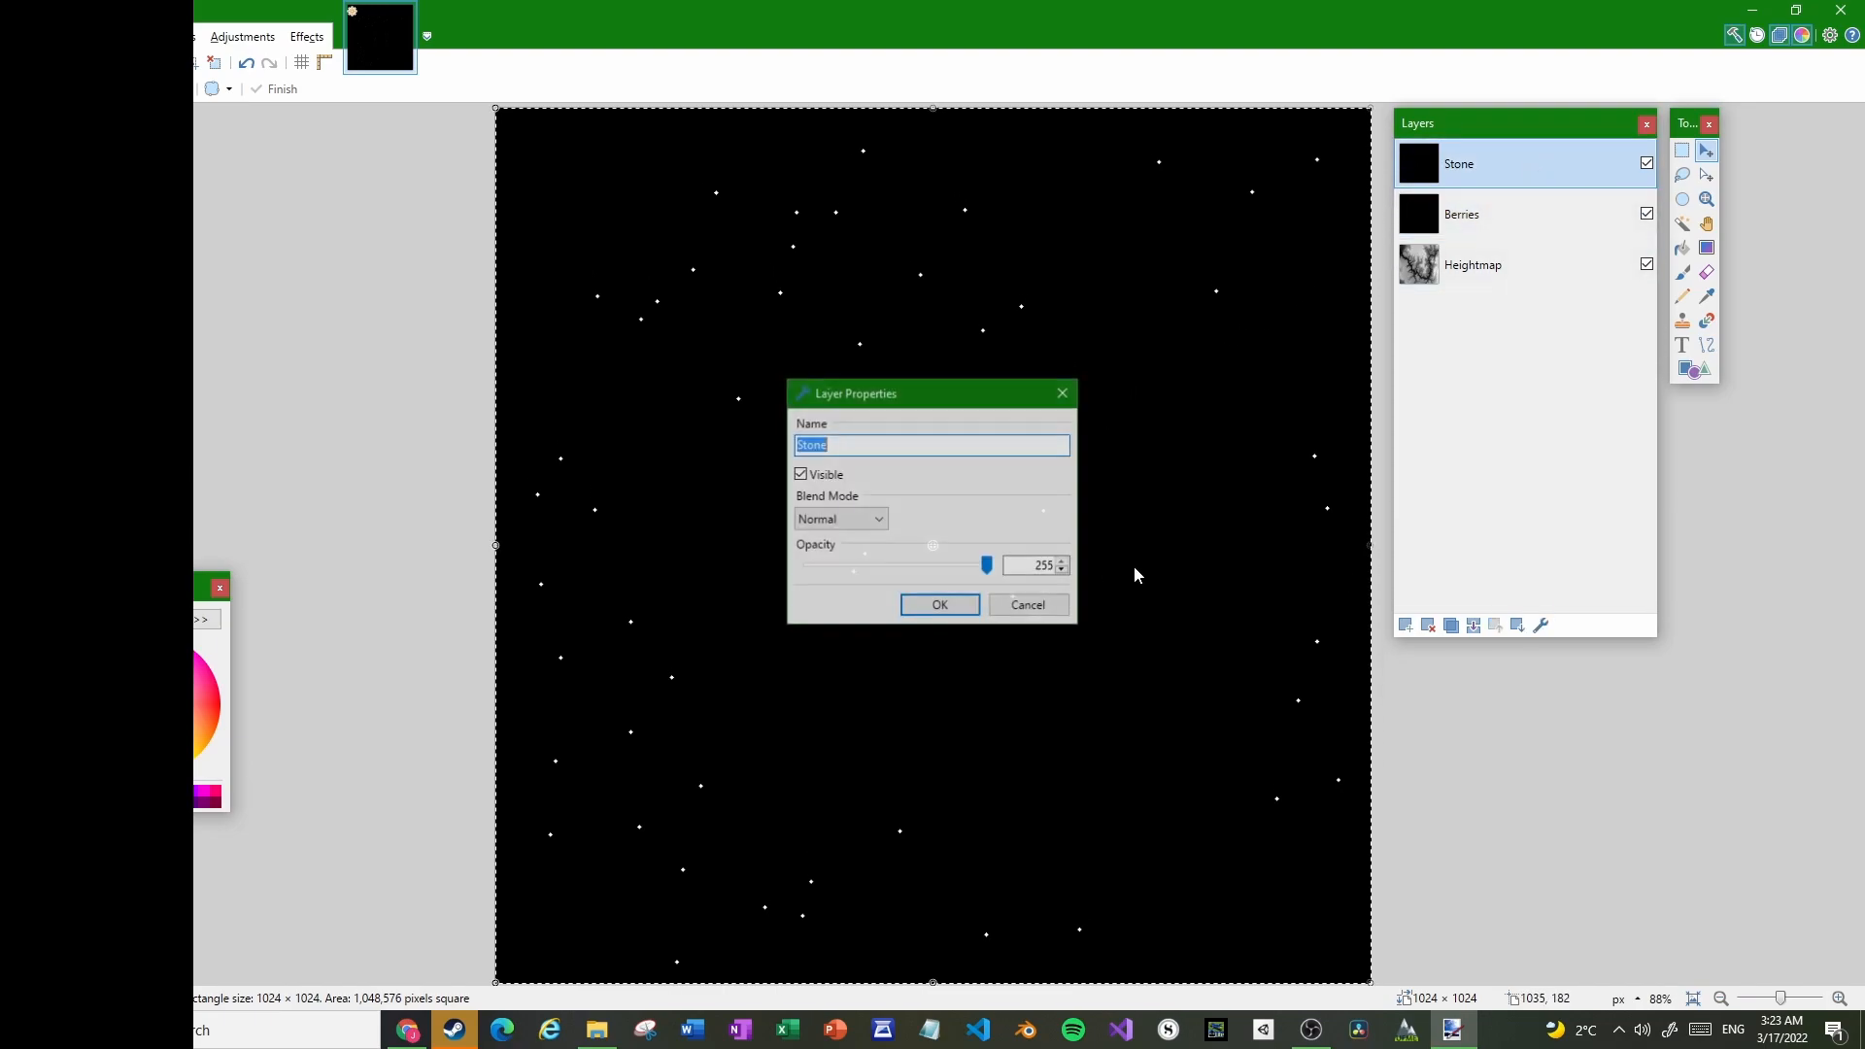
left_click_drag(987, 565, 901, 574)
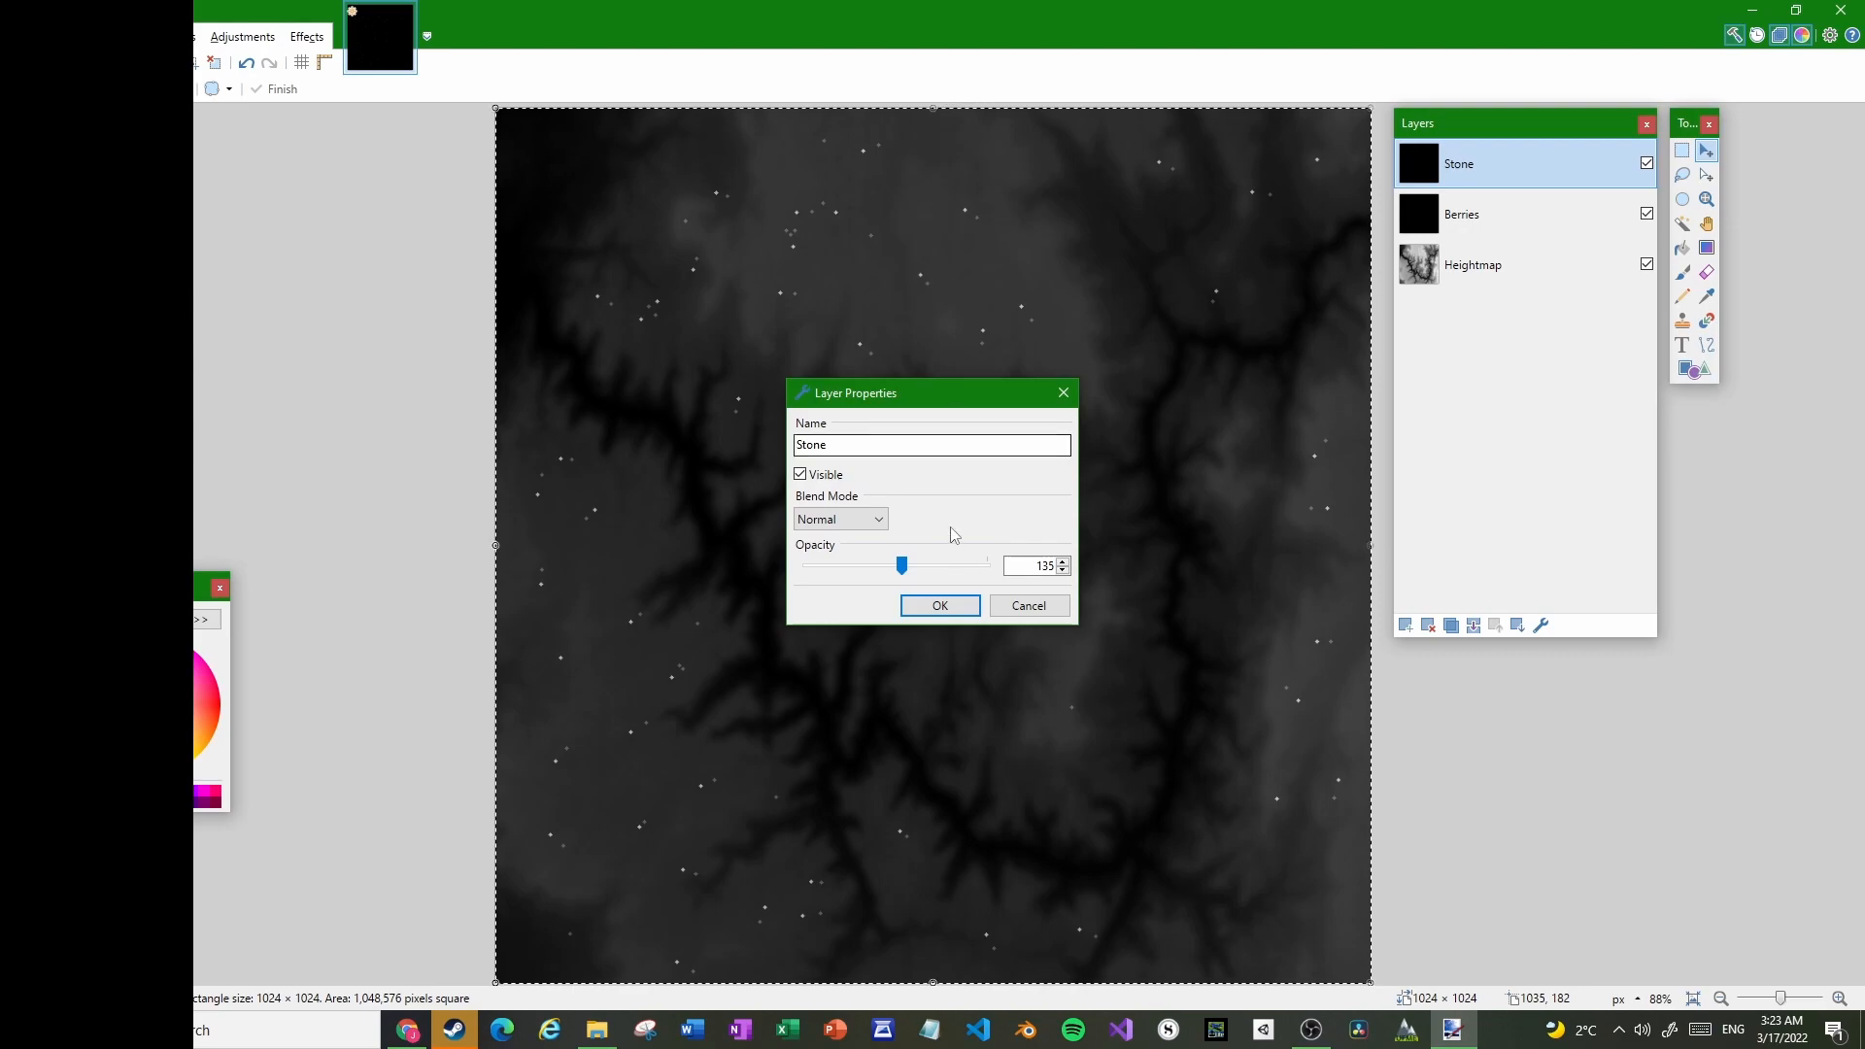
left_click(940, 605)
key("ctrl+d")
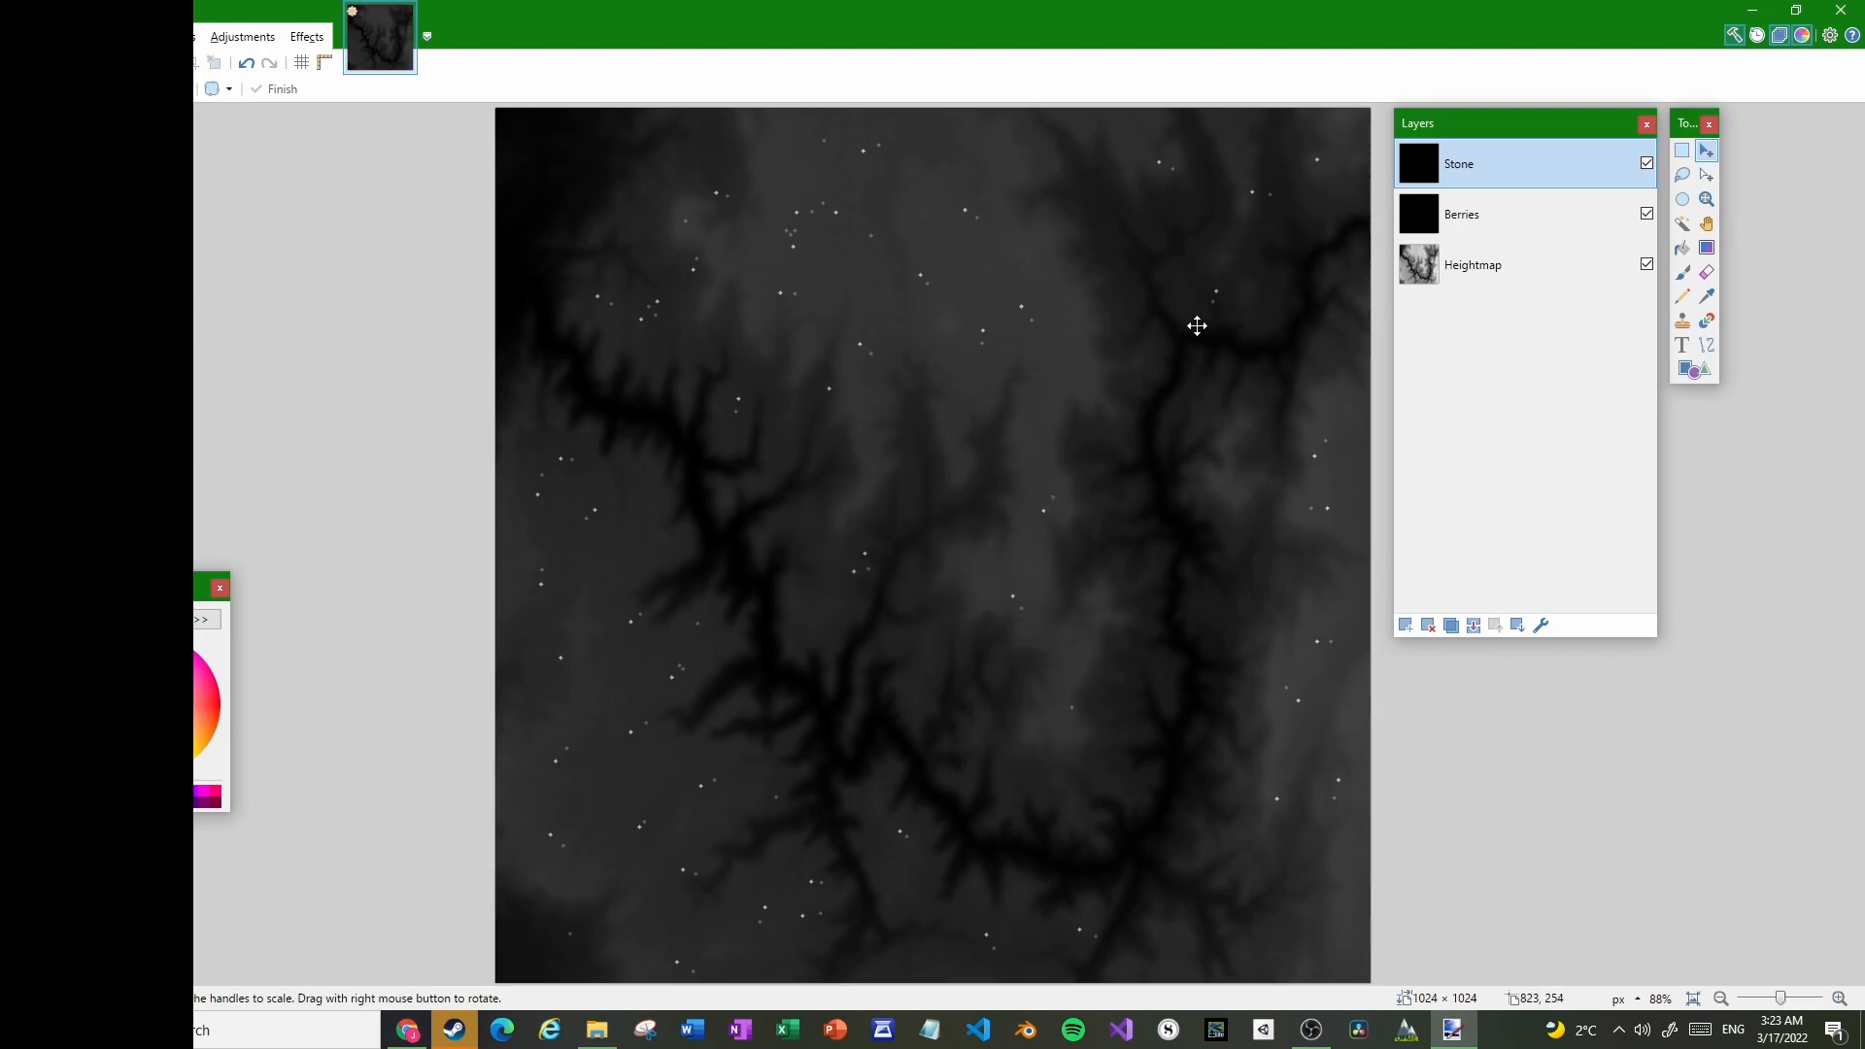
key("Delete")
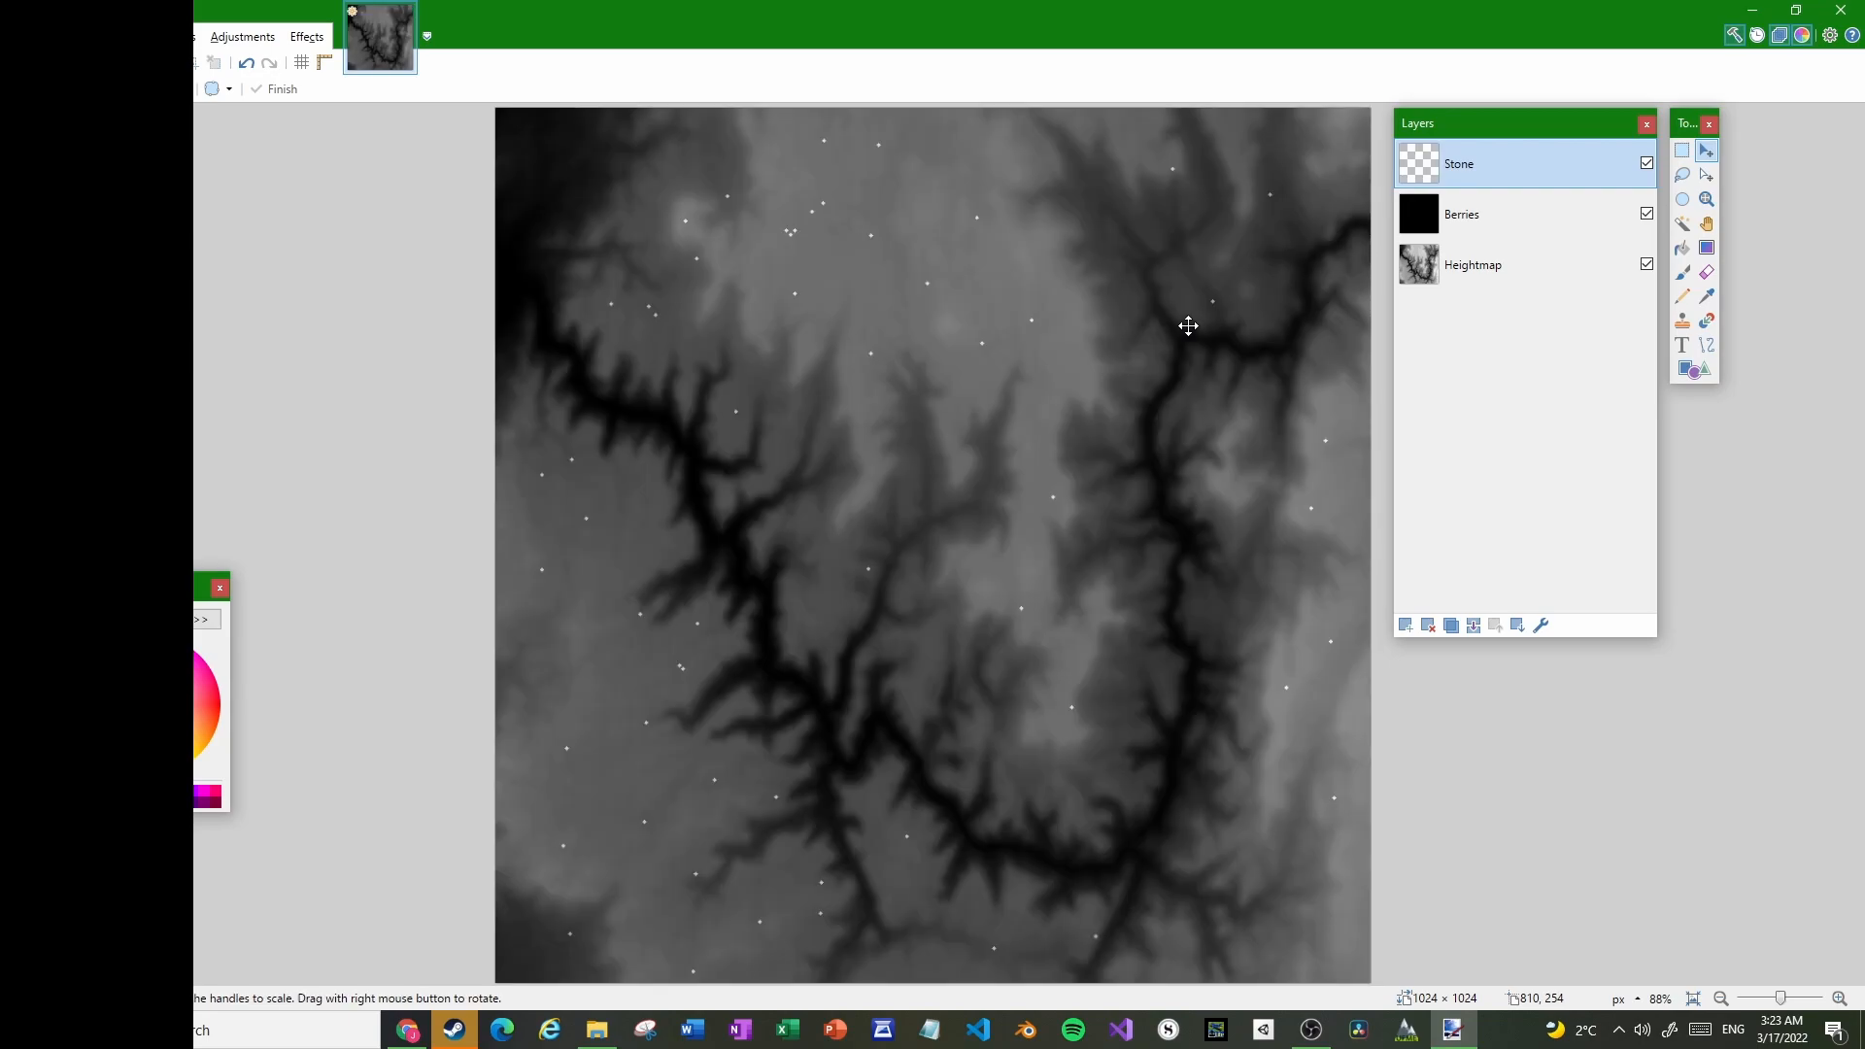
key("ctrl+z")
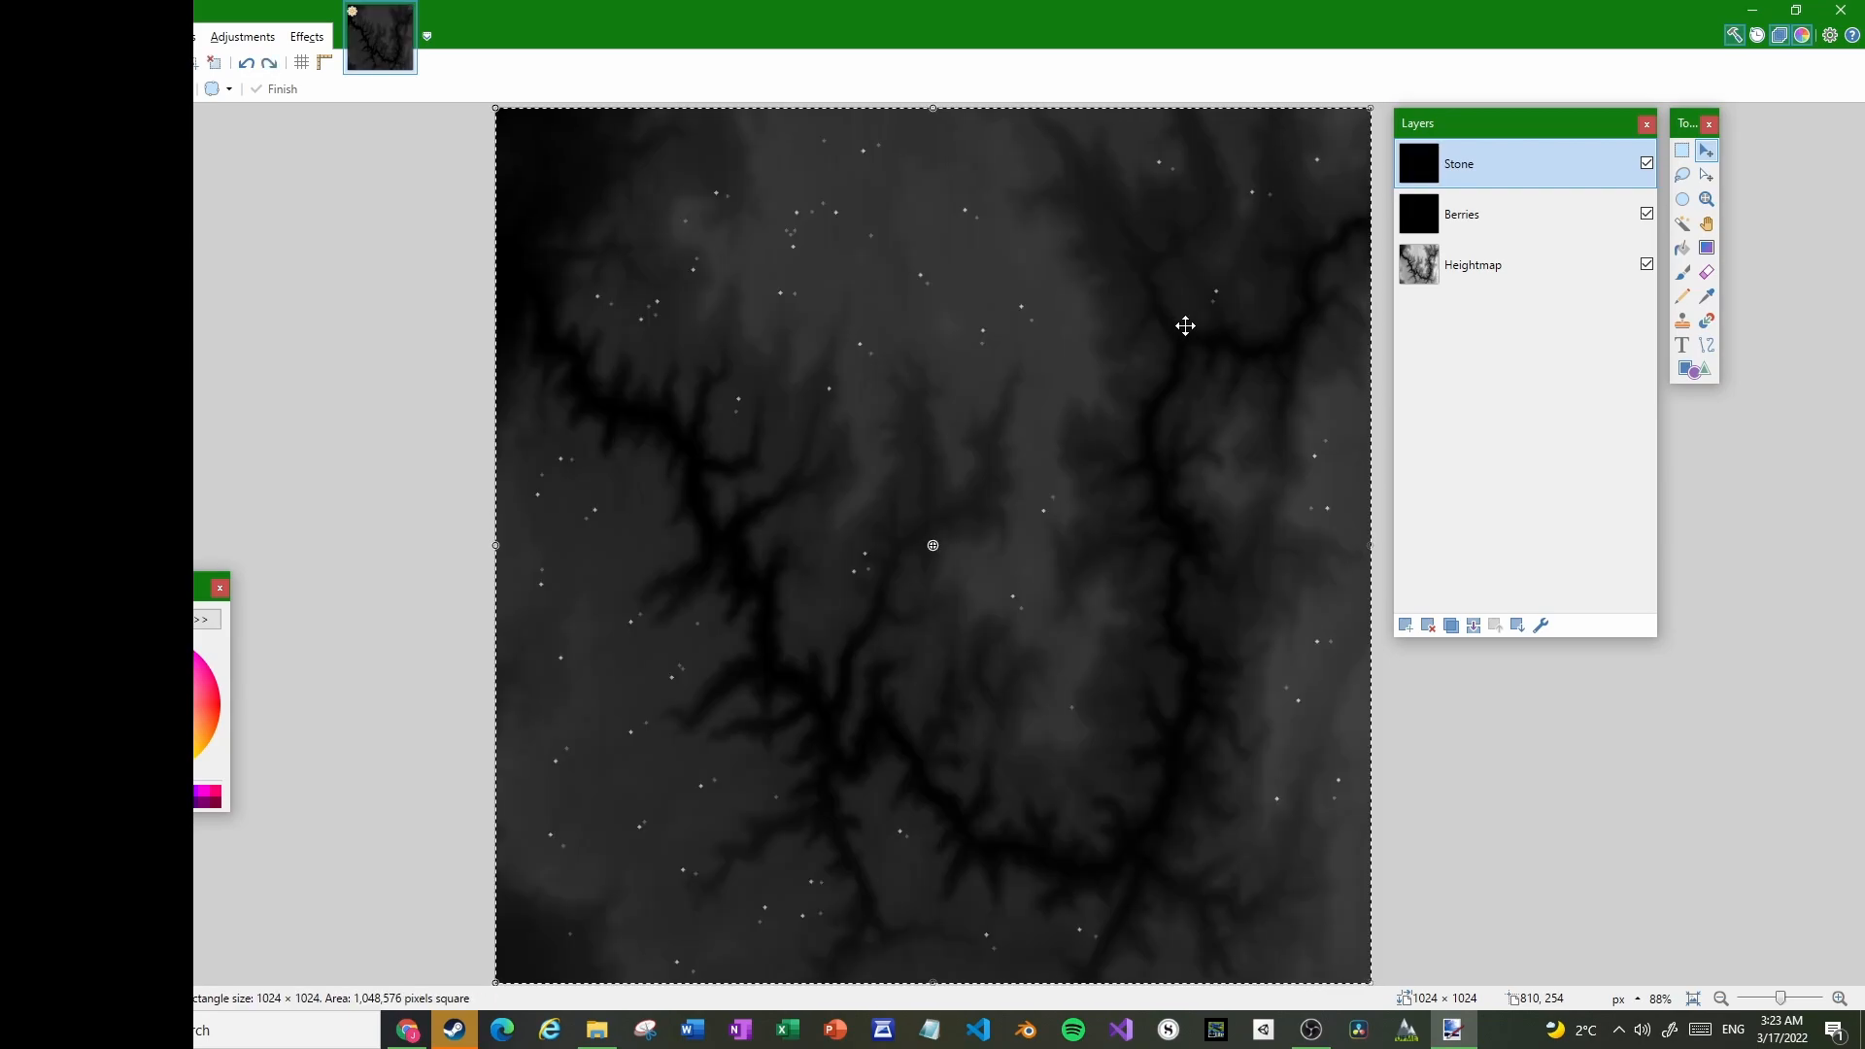
key("ctrl+d")
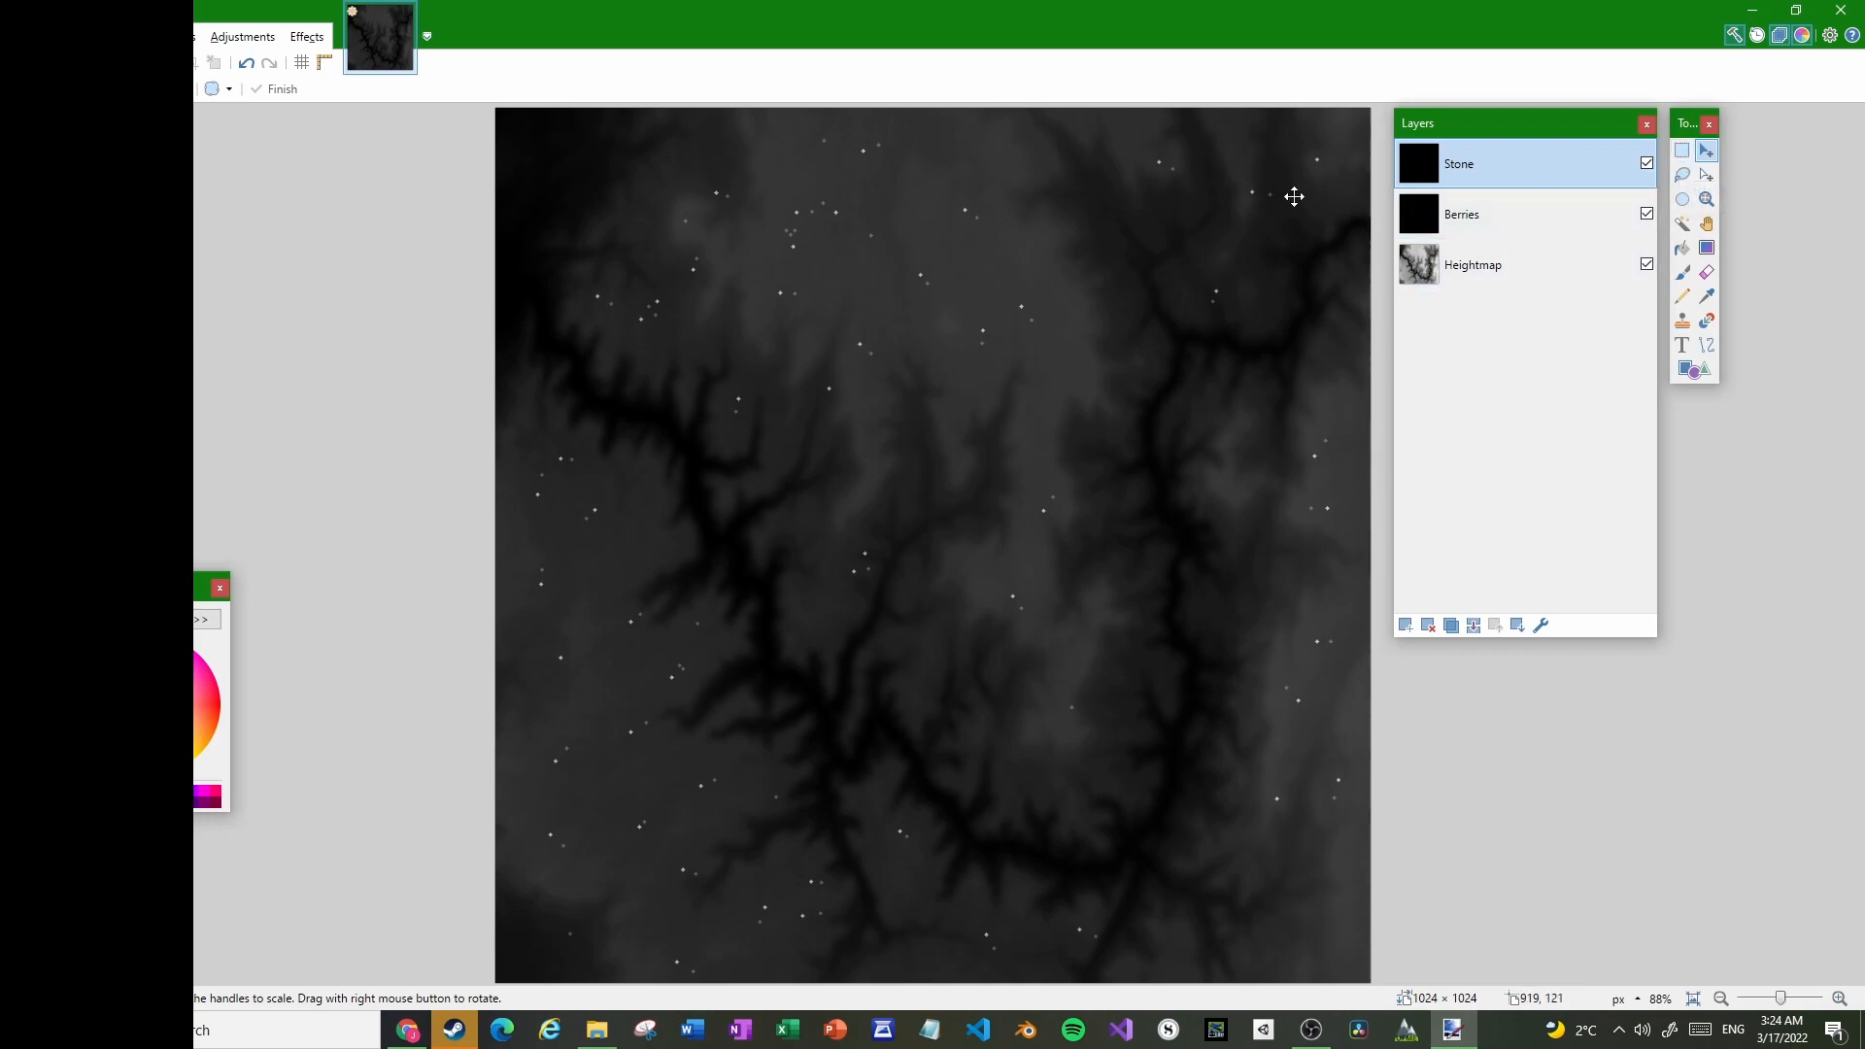
On the Stone layer, select a 32 × 32 px area around one rock dot and place copies of it in sparse areas across the map
left_click(1505, 210)
left_click(1414, 165)
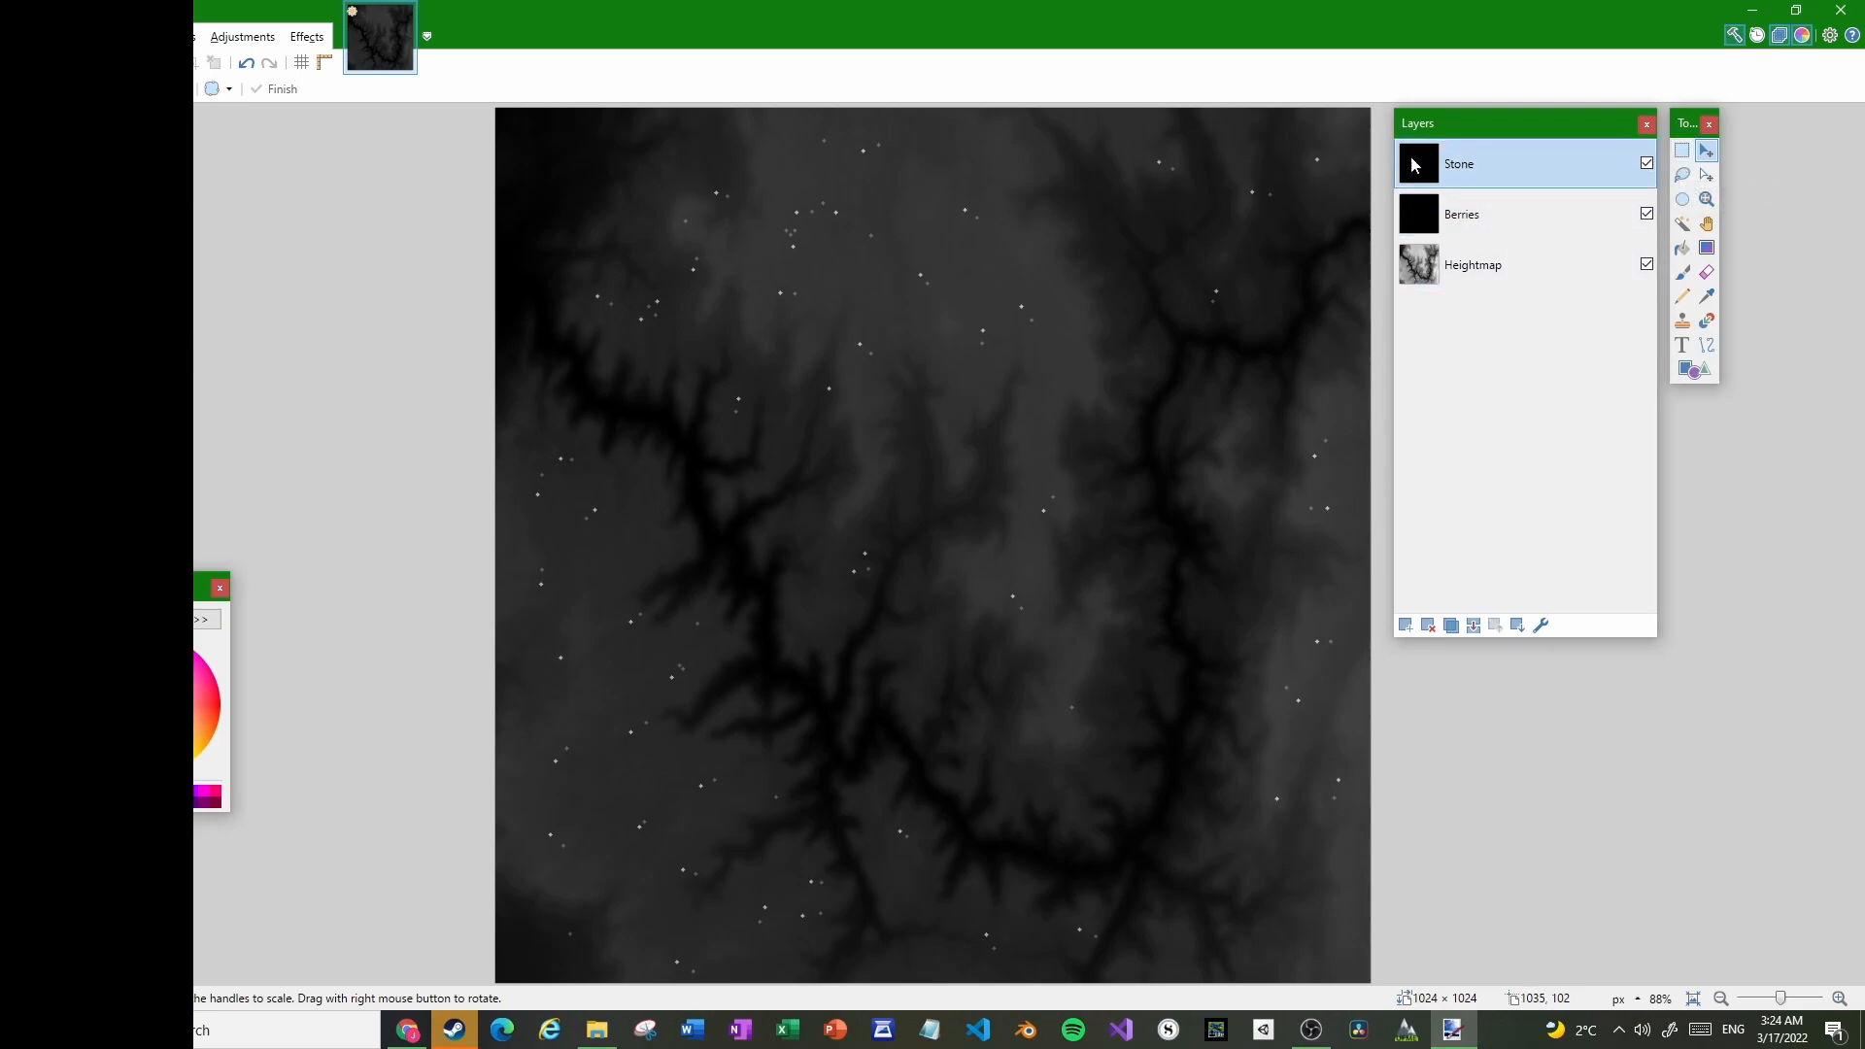
left_click(1683, 153)
left_click_drag(1146, 145, 1174, 184)
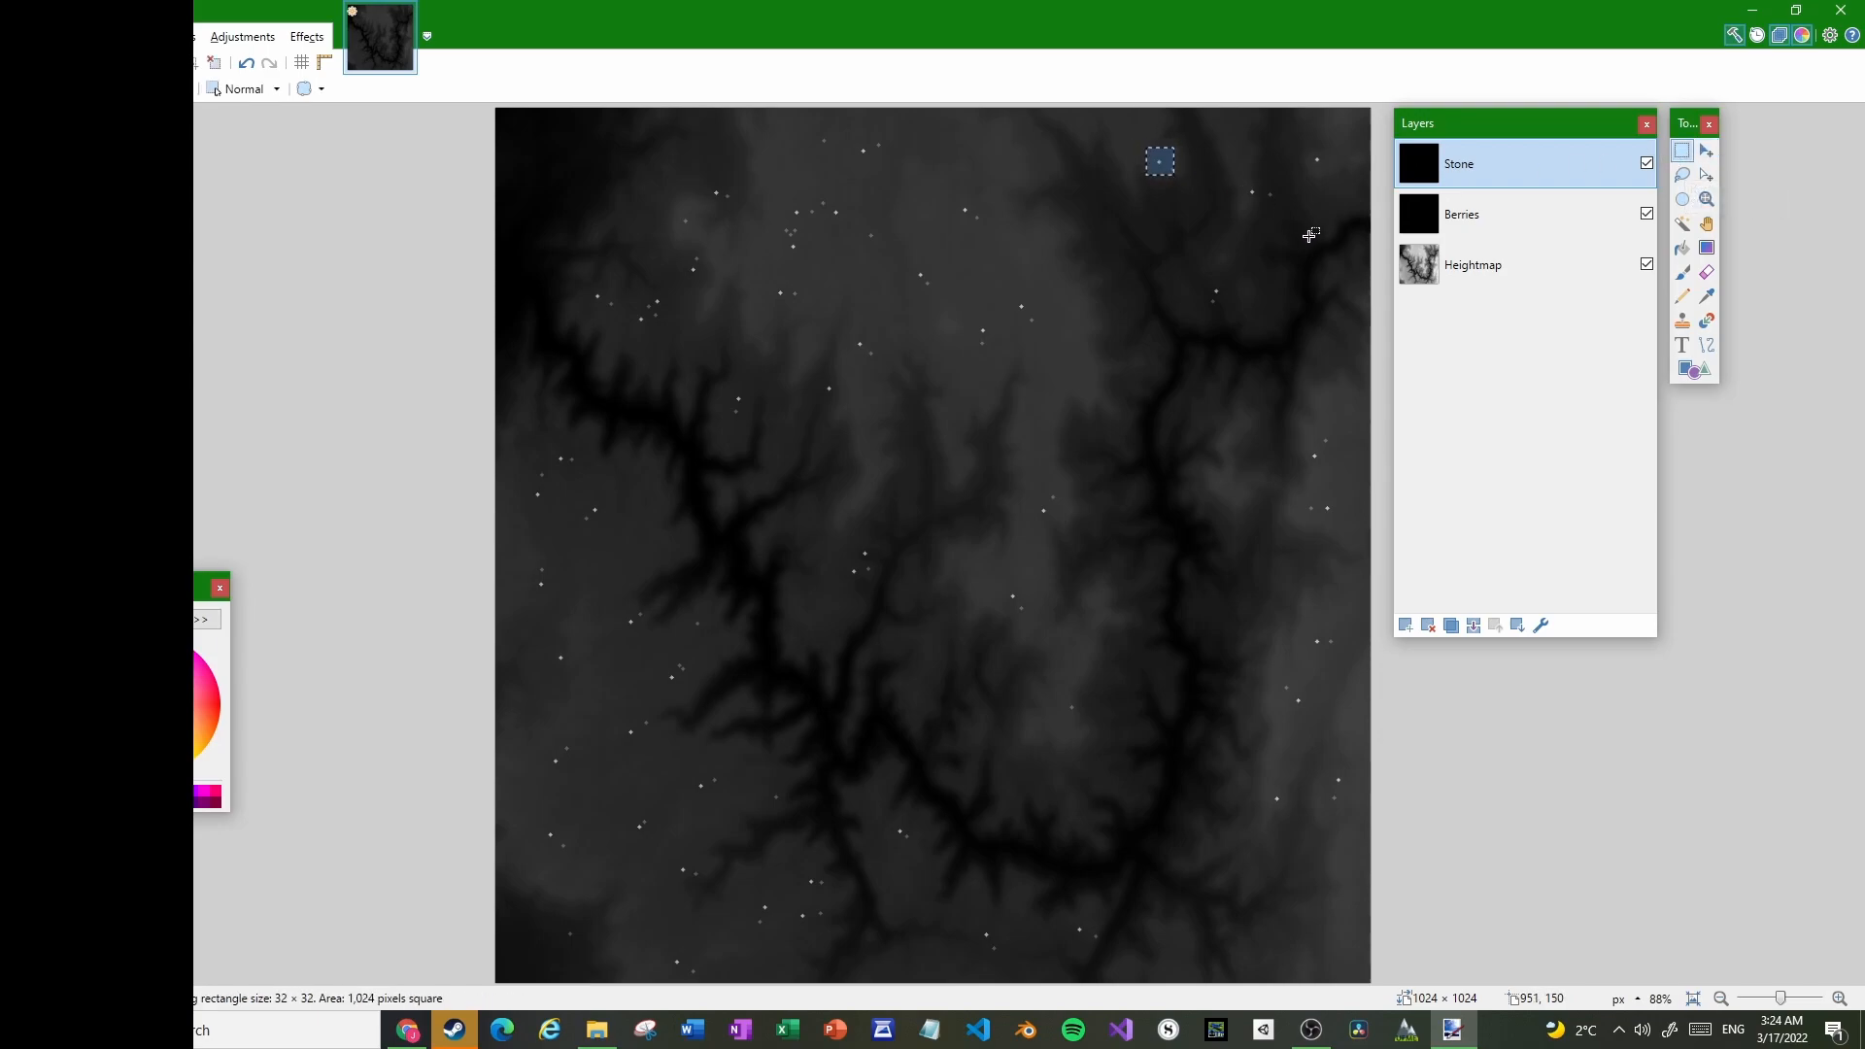
key("m")
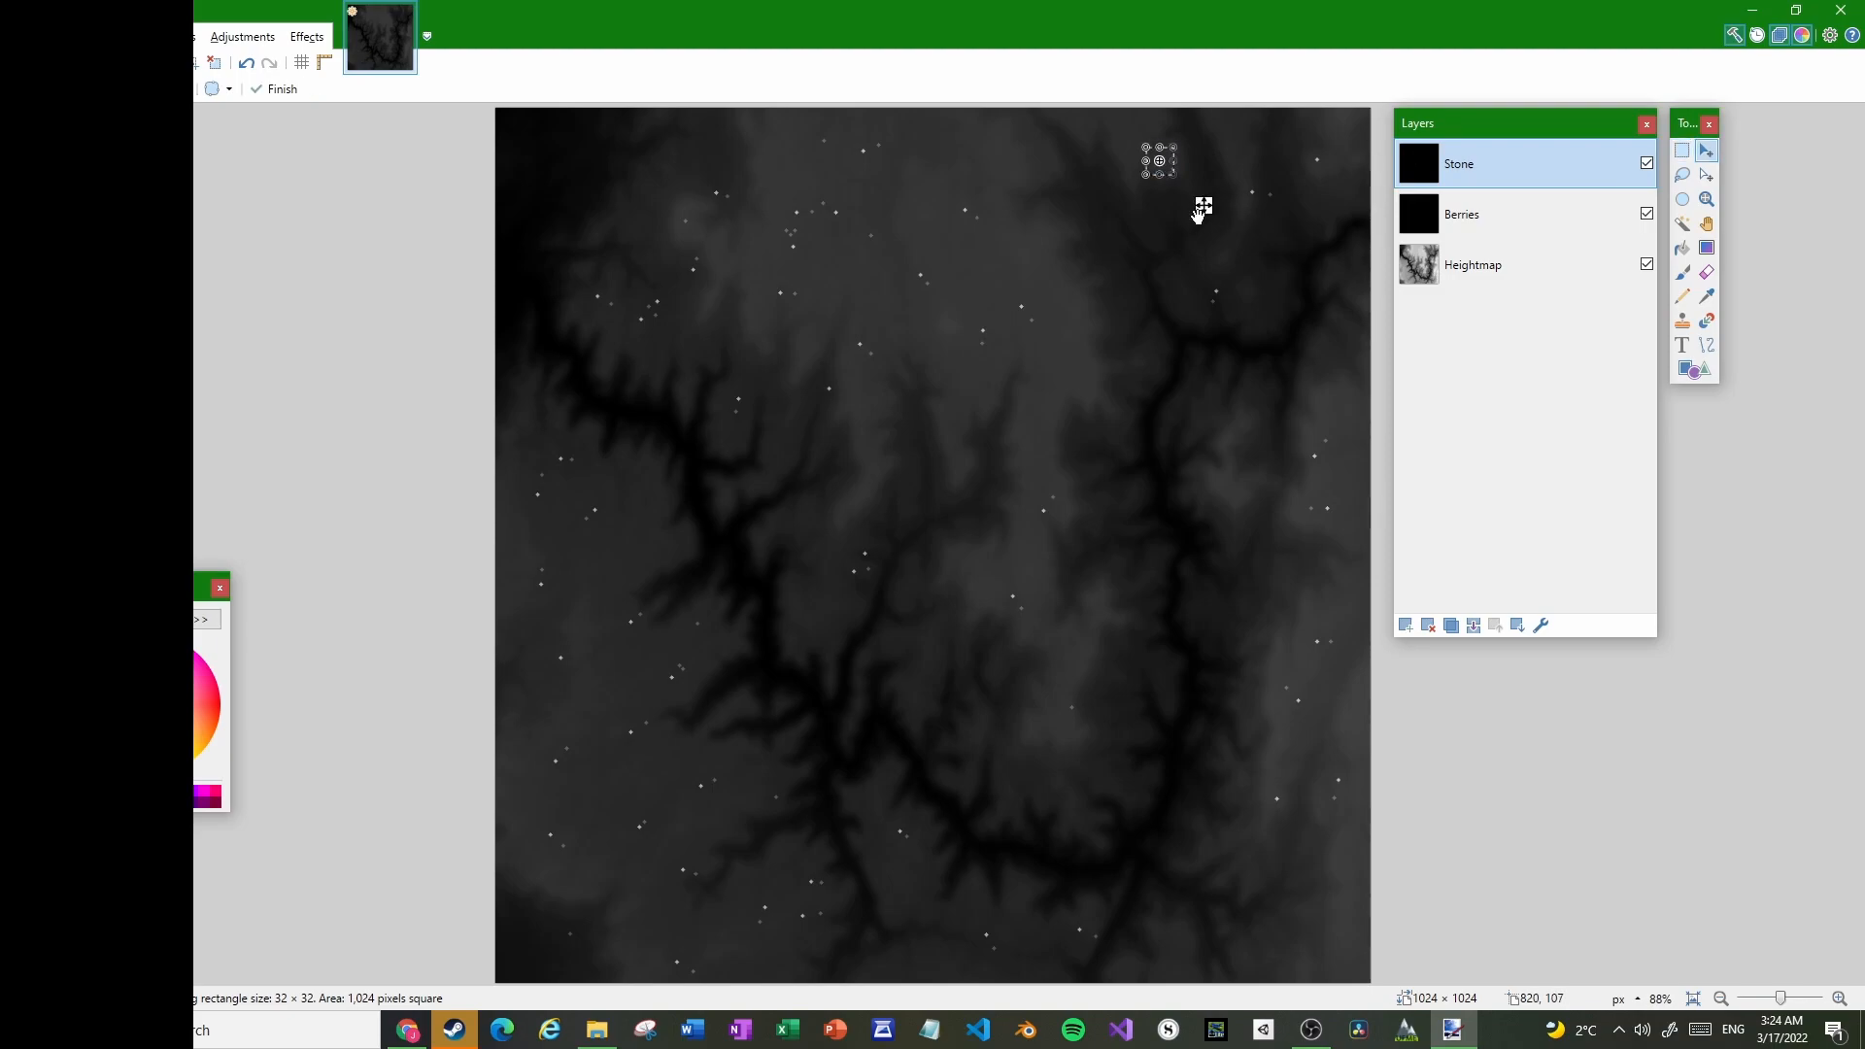
left_click_drag(1203, 206, 1094, 309)
left_click_drag(1275, 370, 1371, 444)
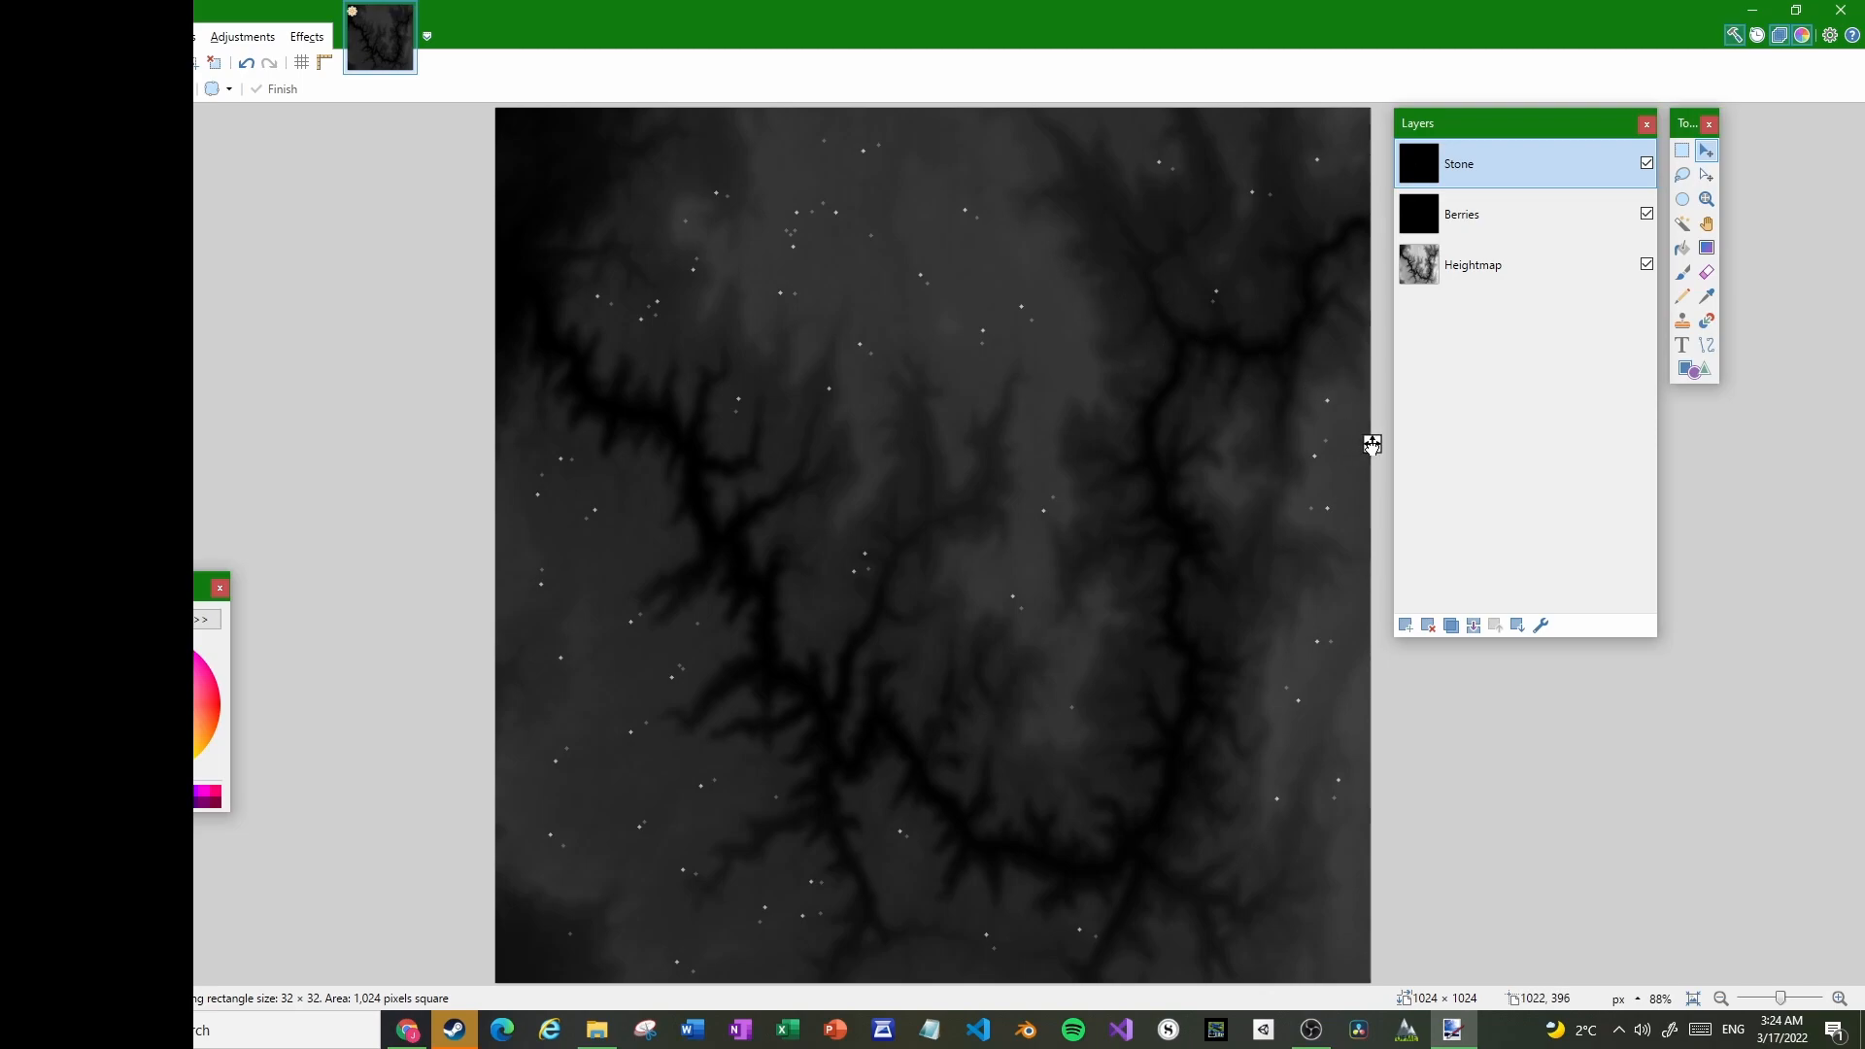
left_click_drag(1262, 464, 1124, 635)
left_click_drag(983, 692, 916, 669)
left_click_drag(692, 589, 854, 657)
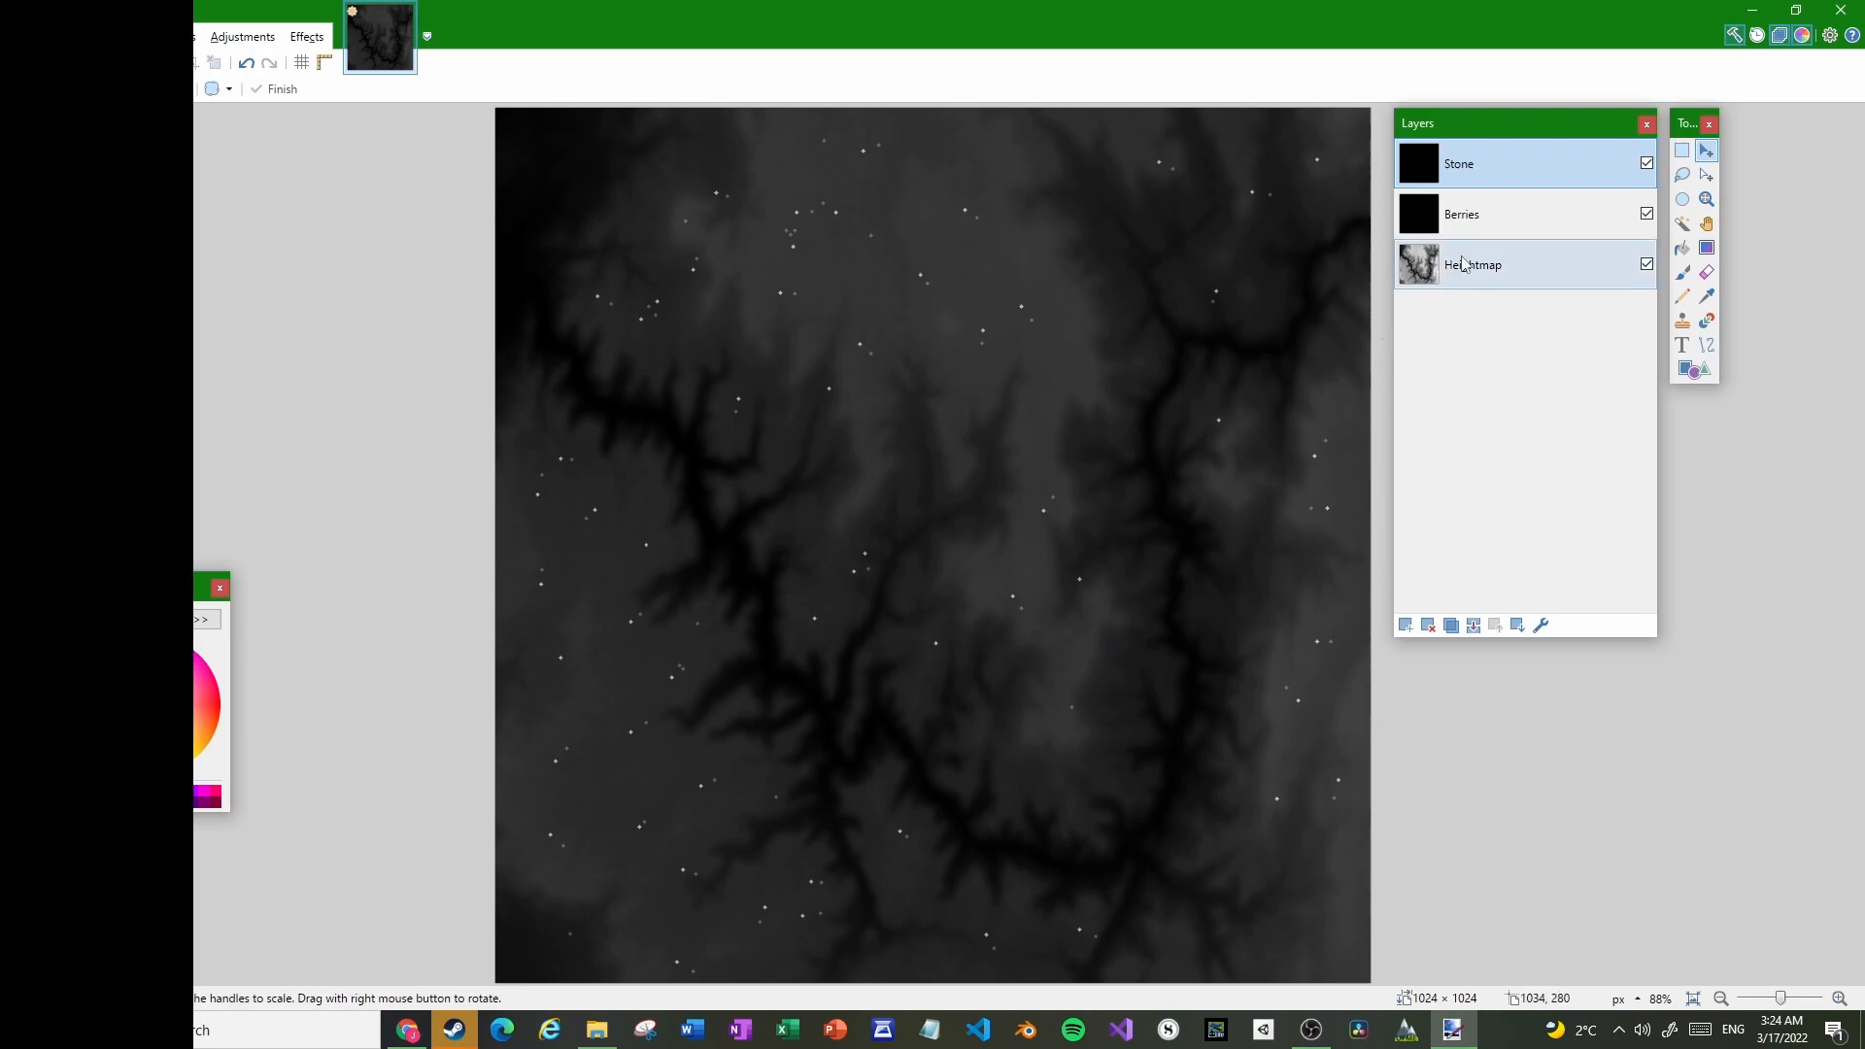
On the Berries layer, select a 32 × 36 px area around one berry dot and place copies of it beside the added rock dots
left_click(1495, 224)
left_click(1681, 150)
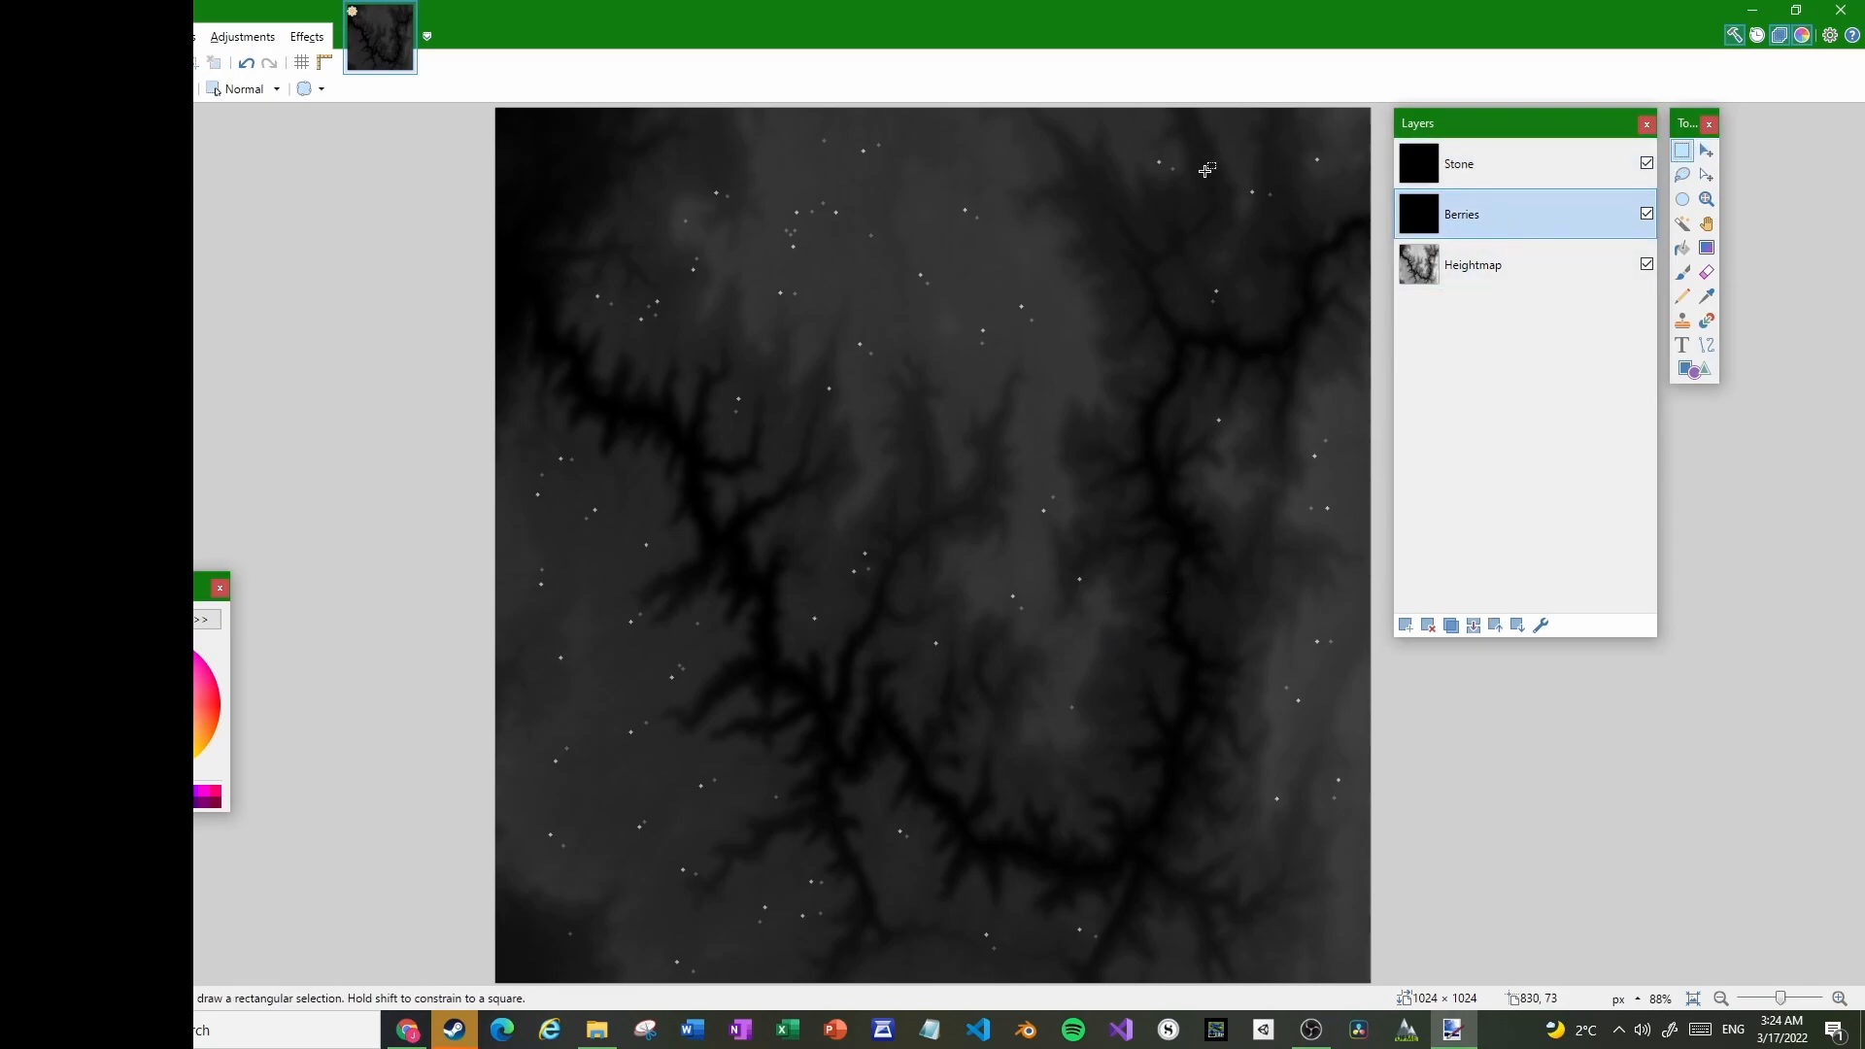
left_click_drag(1161, 152, 1086, 637)
key("m")
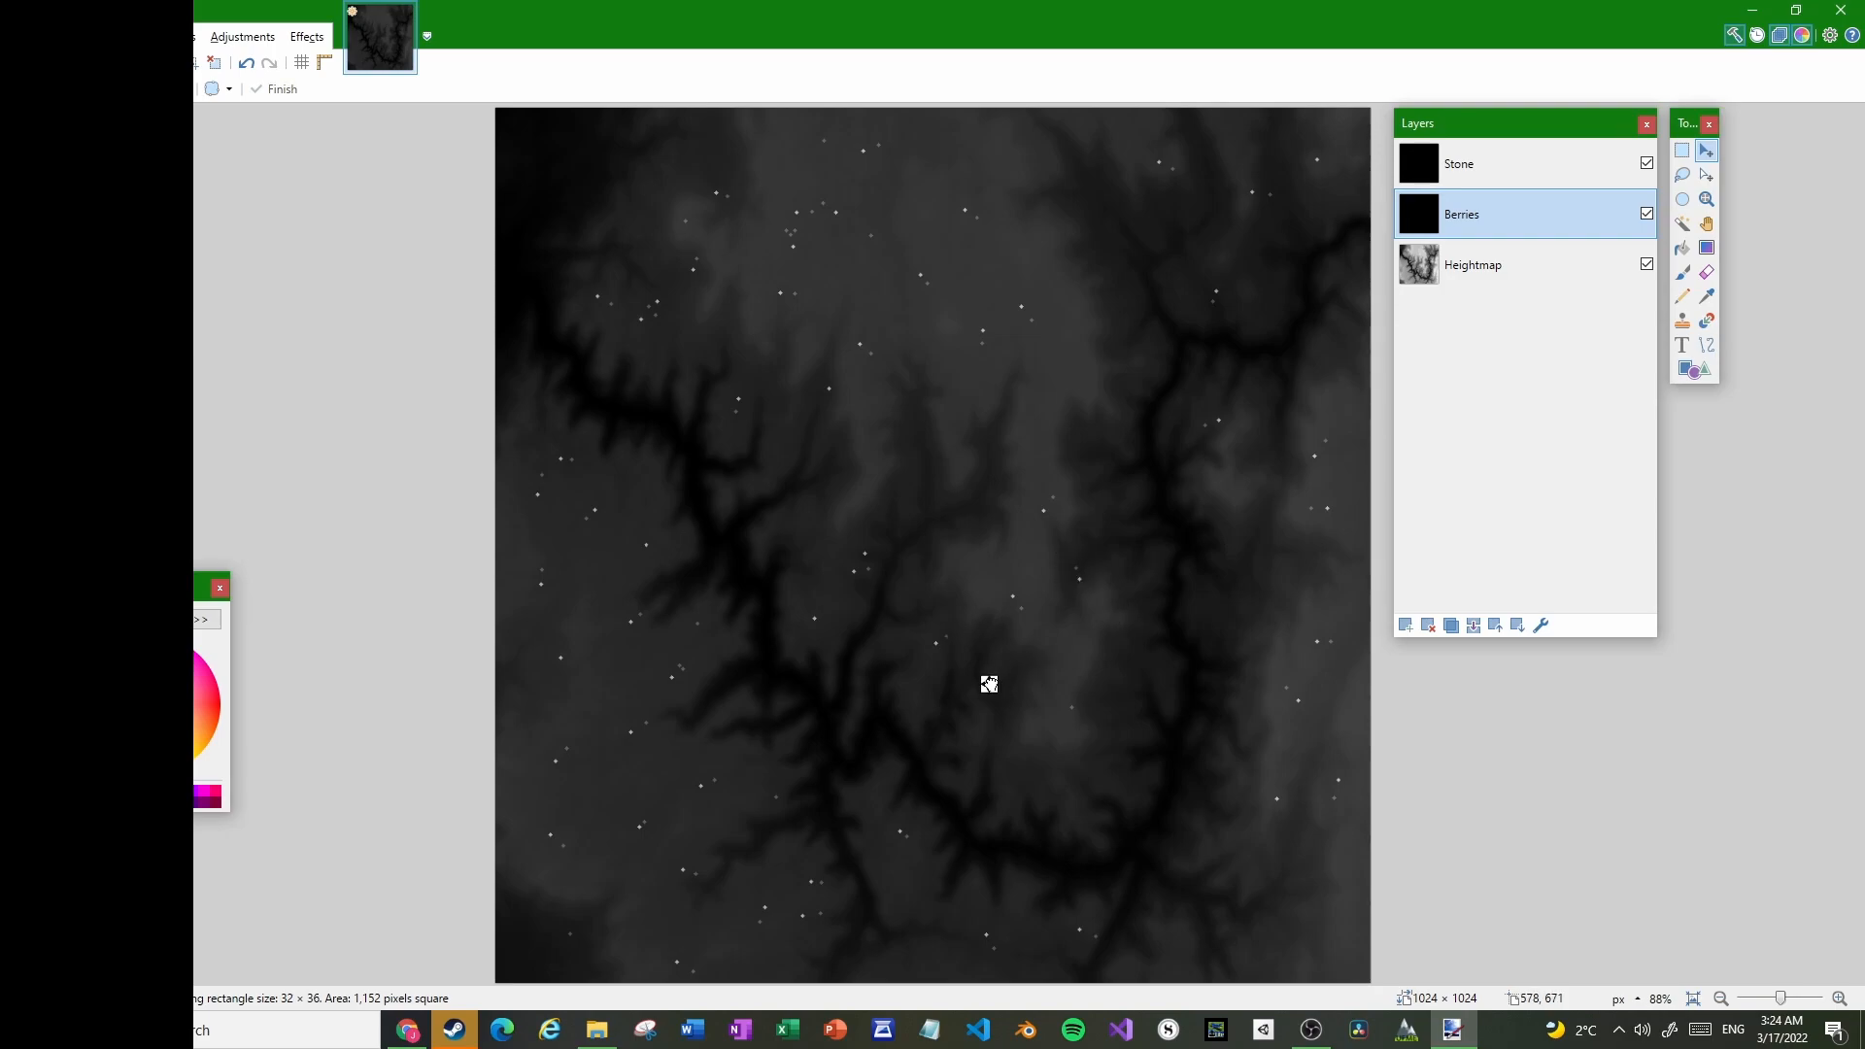
left_click_drag(958, 699, 835, 644)
left_click_drag(694, 579, 855, 434)
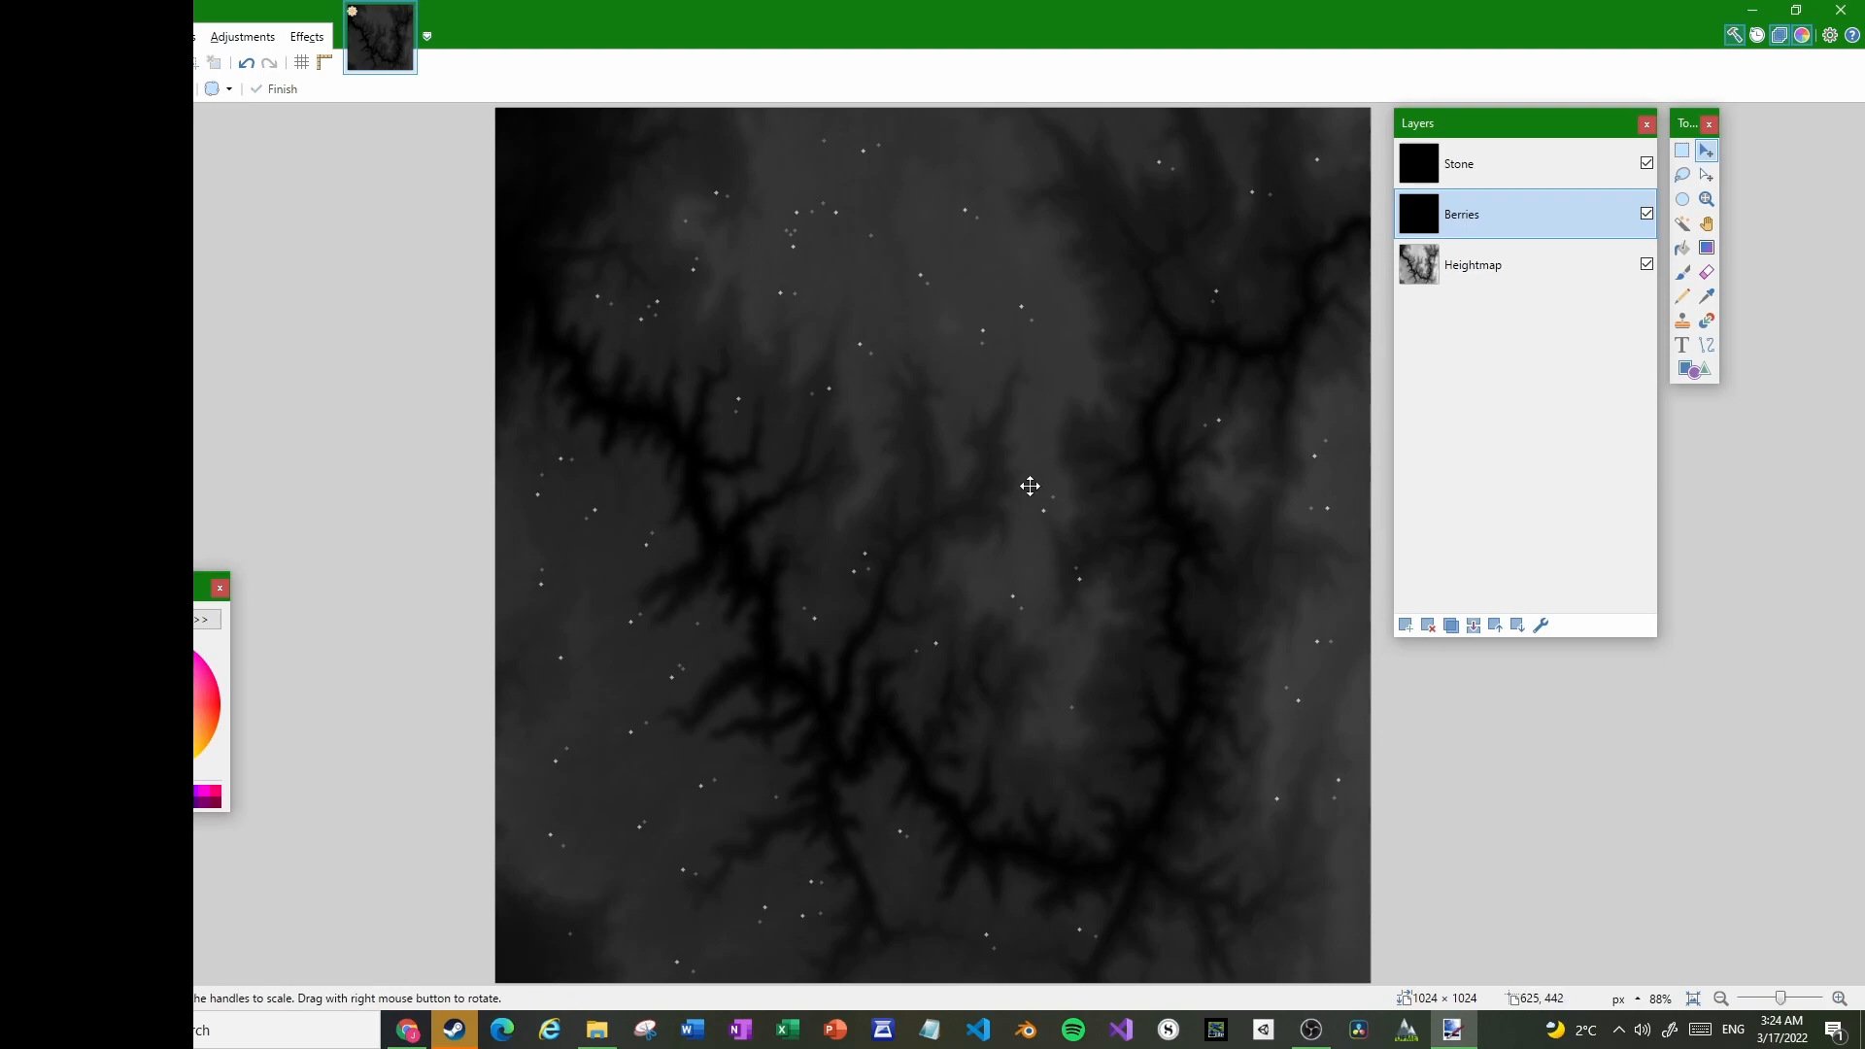
key("ctrl+v")
left_click_drag(696, 580, 1310, 832)
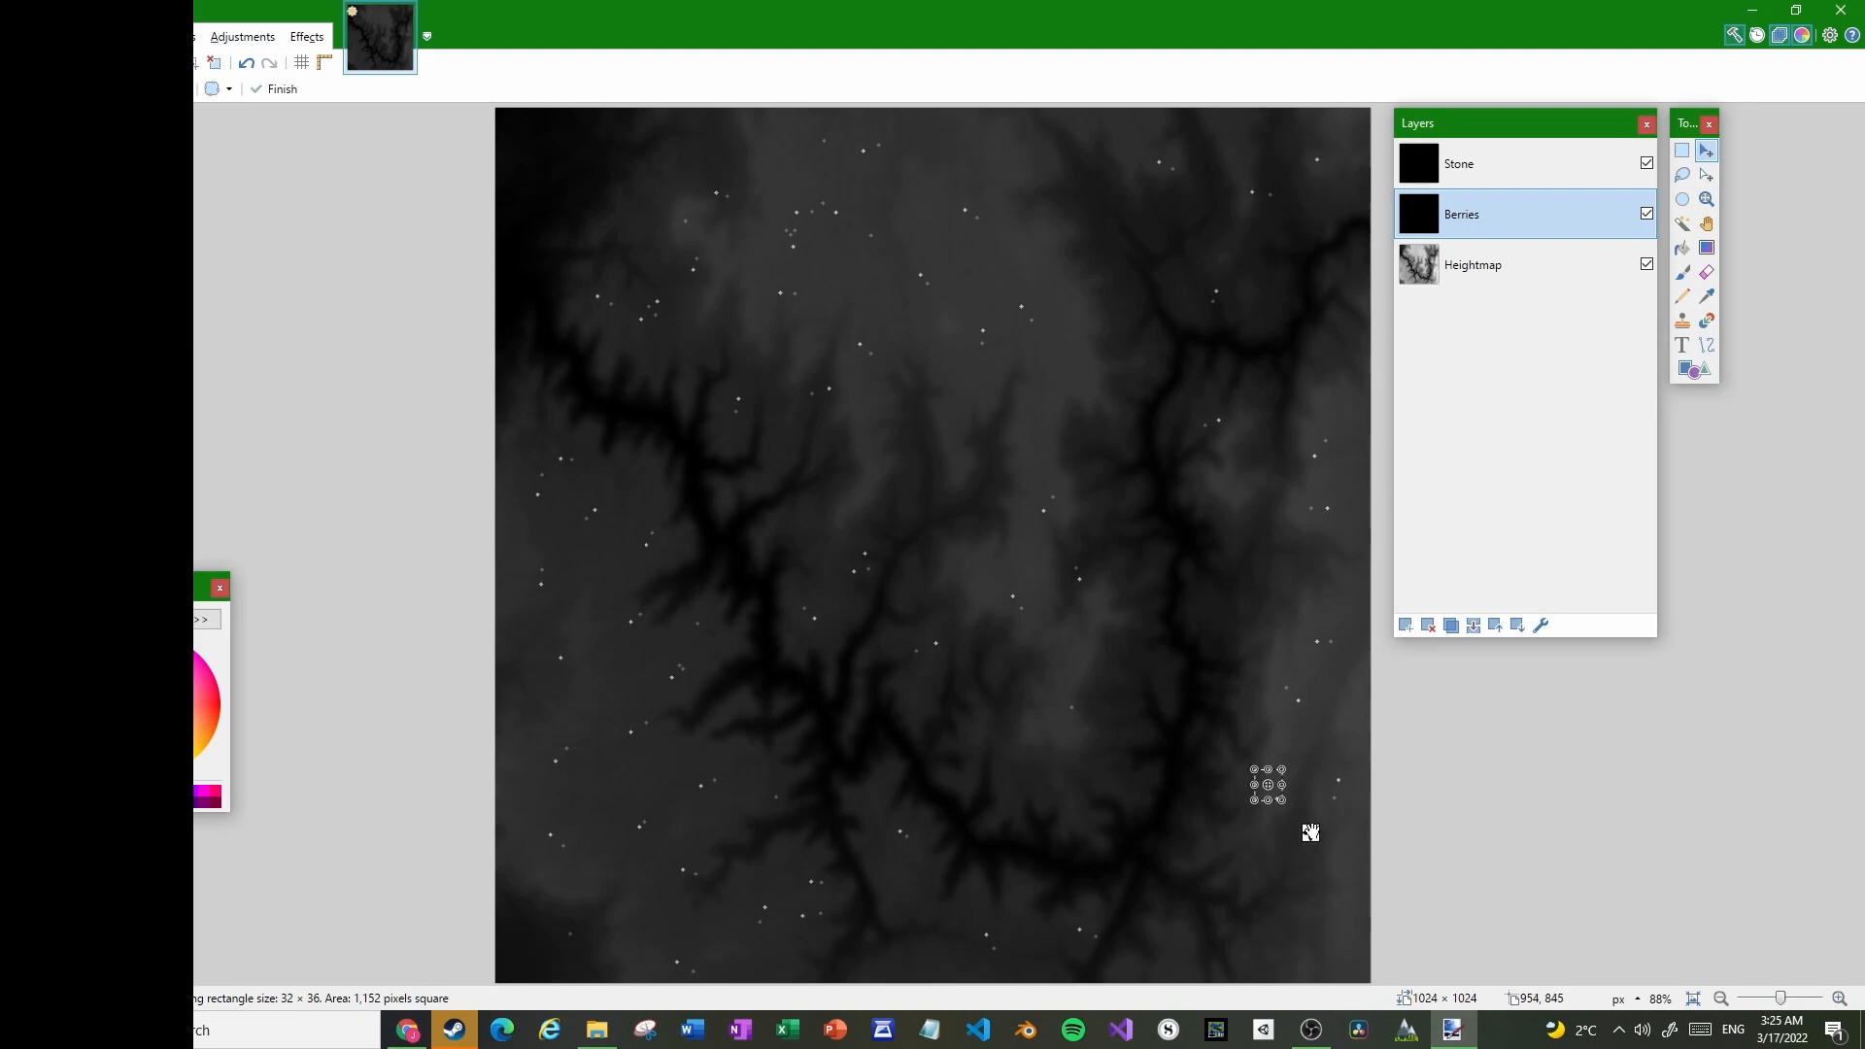
key("ctrl+d")
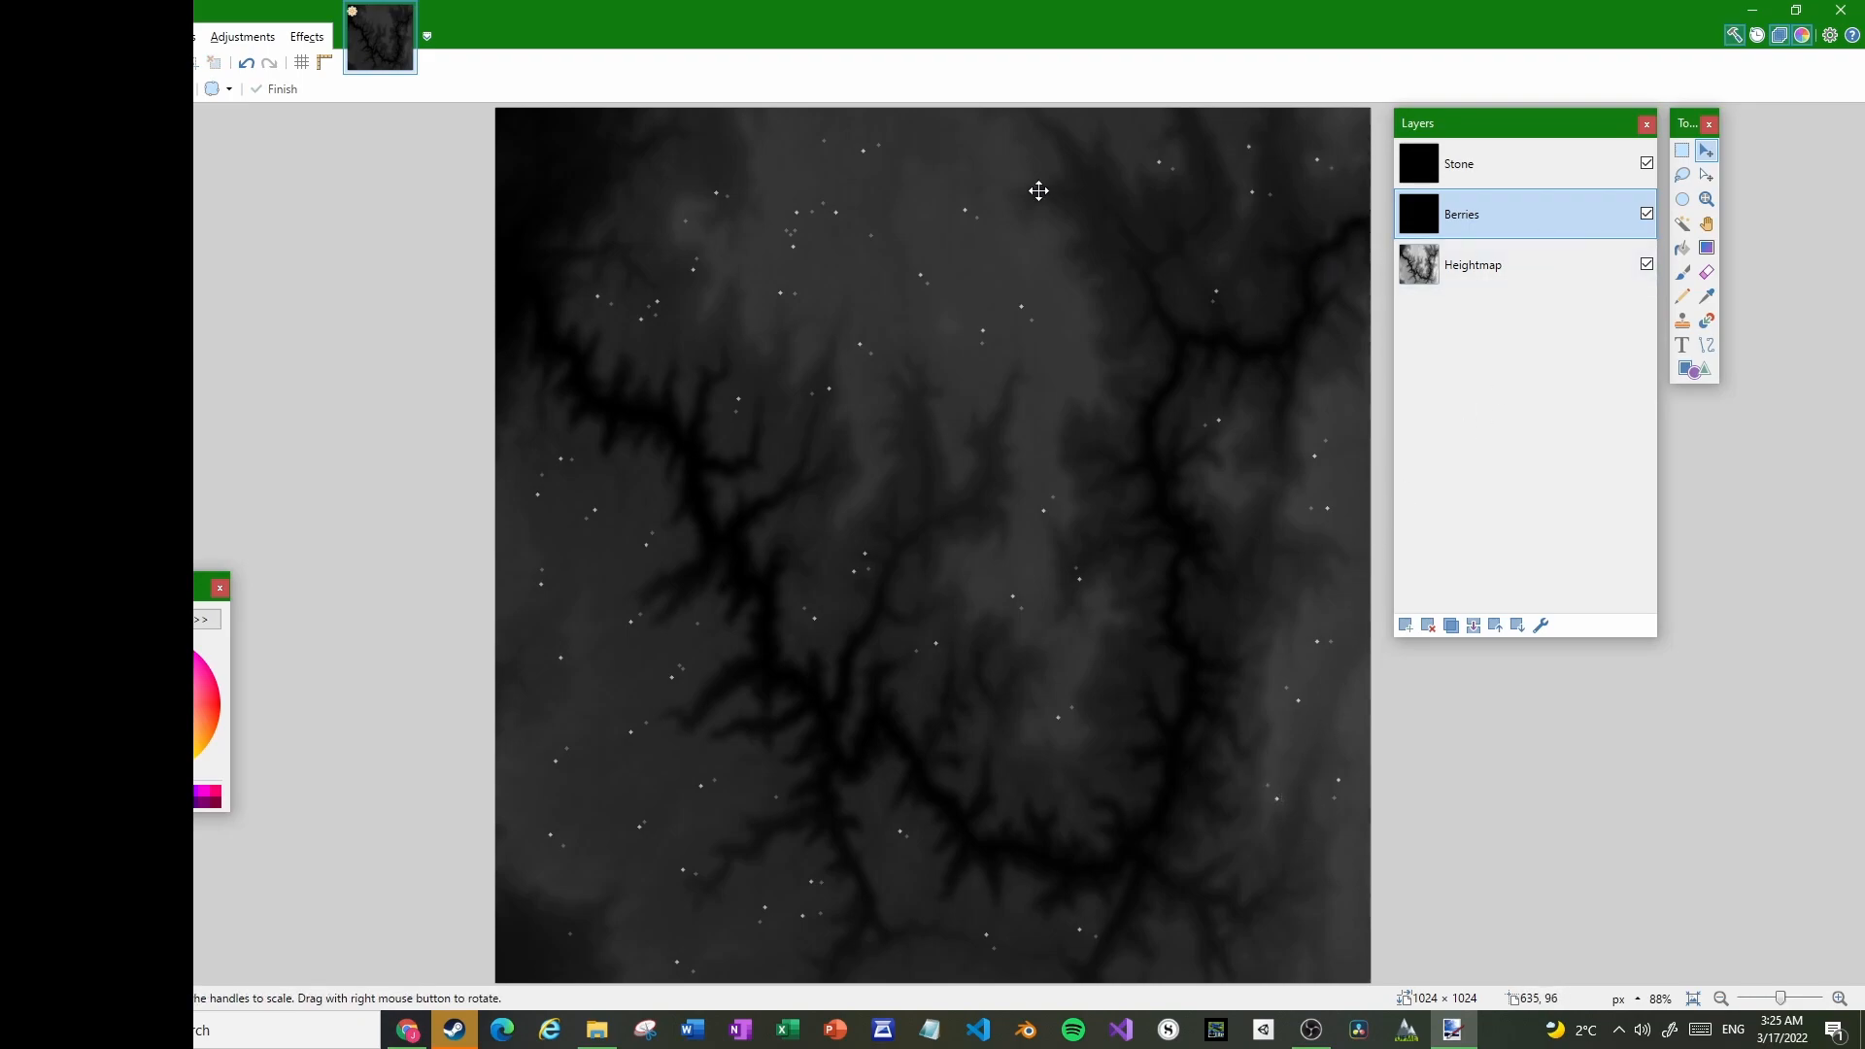
Add a new layer above Stone and name it Tree1
left_click(1405, 625)
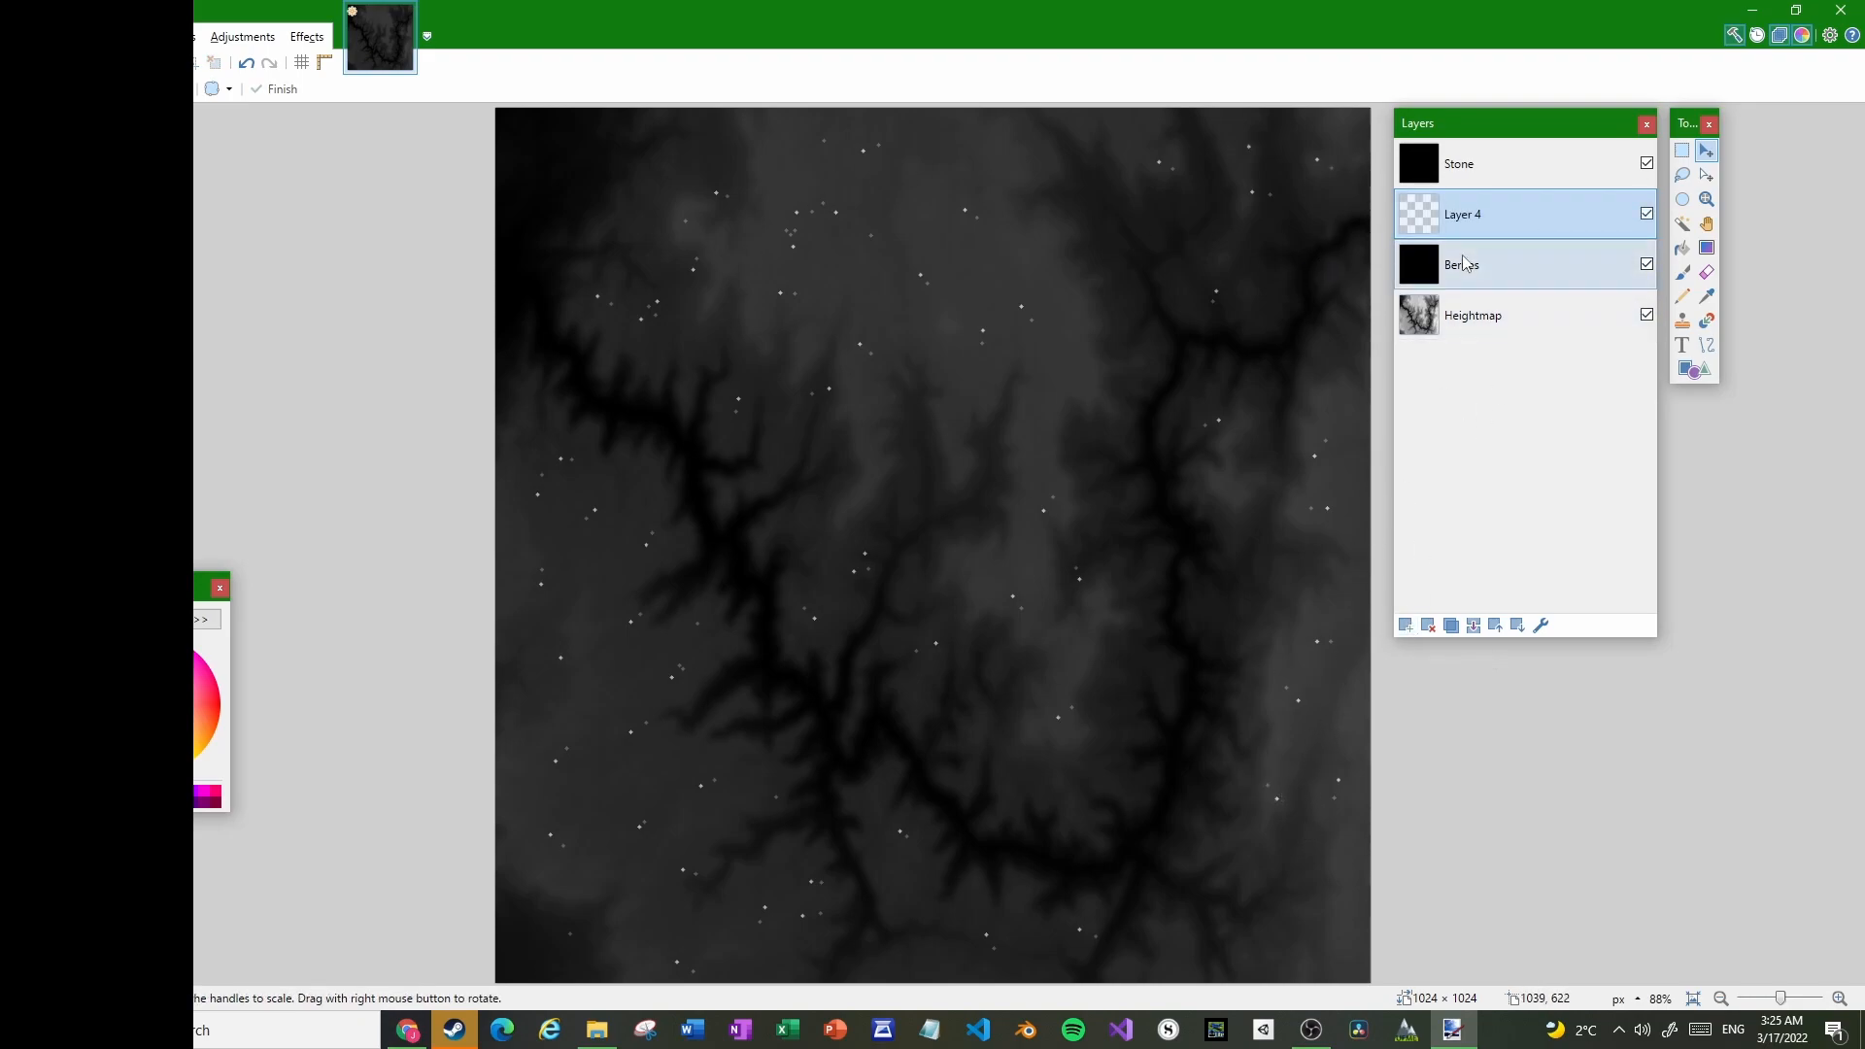
left_click(1495, 624)
double_click(1482, 173)
type("Tre")
key("Return")
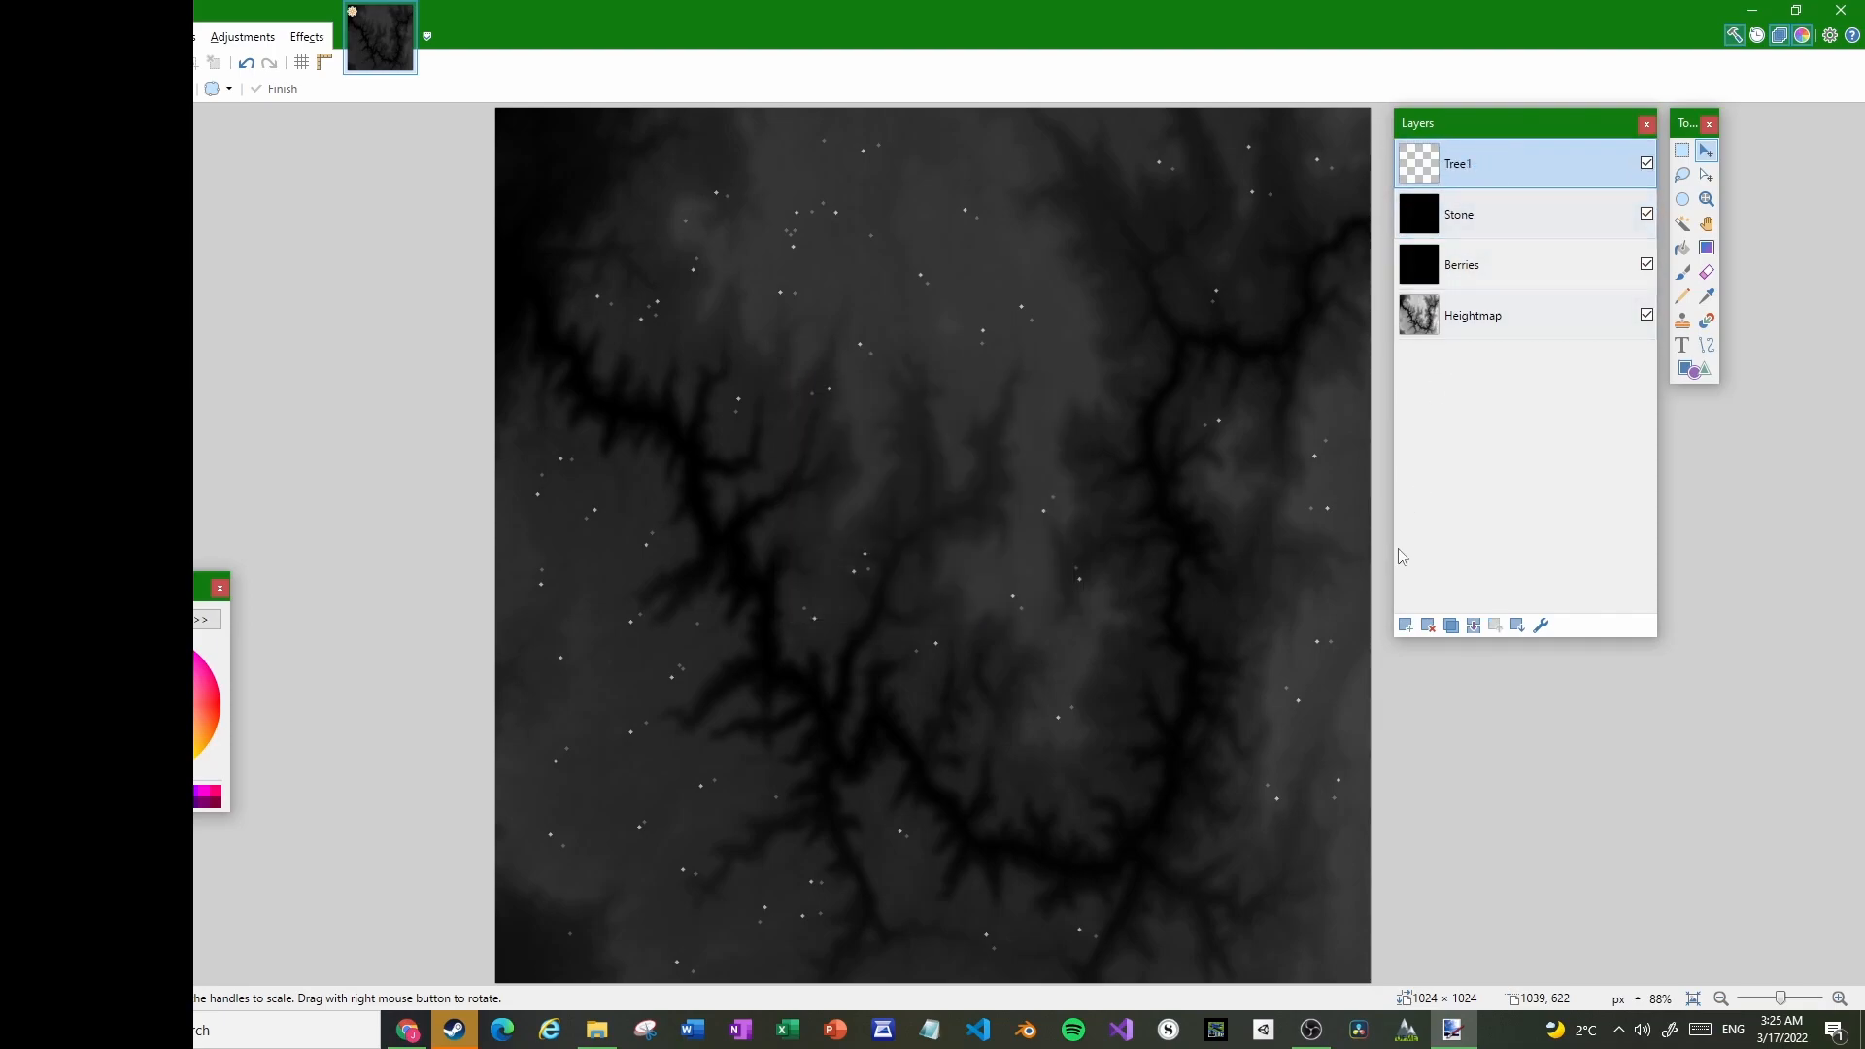
Add another layer above Tree1 and name it Tree2
left_click(1405, 624)
double_click(1517, 168)
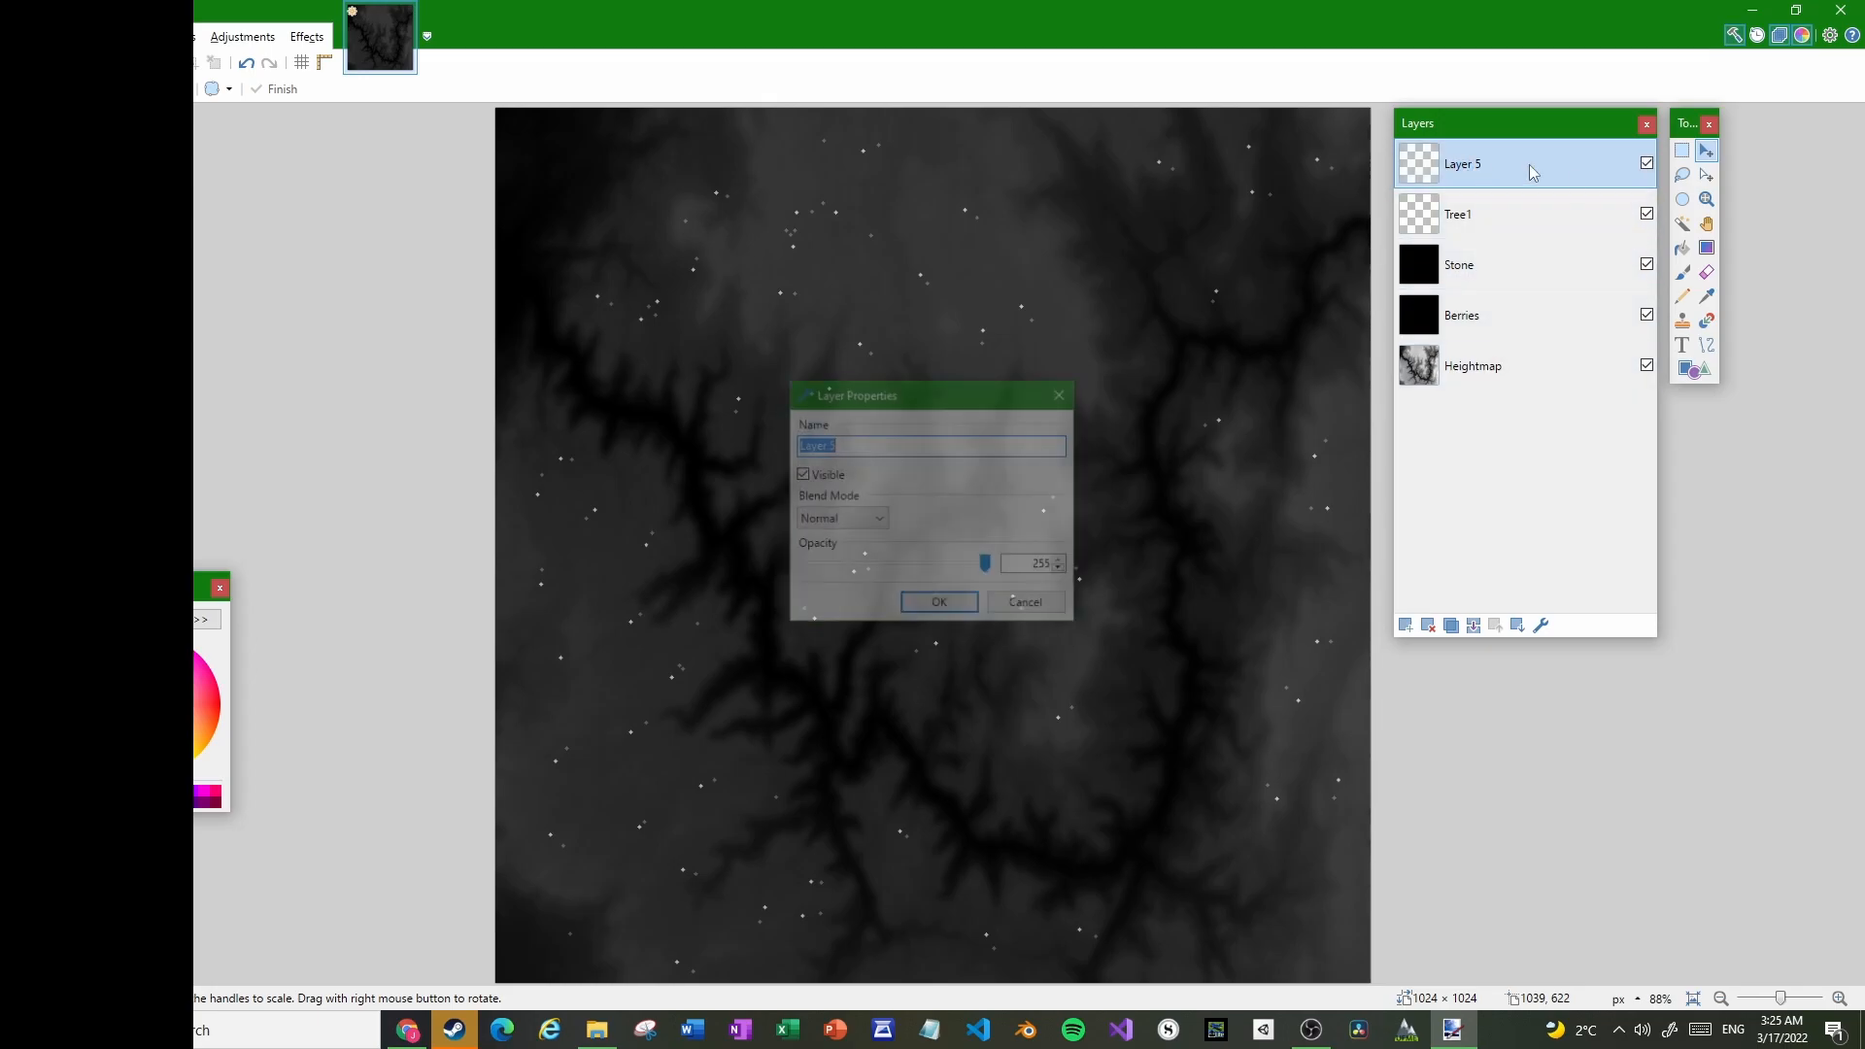
type("Tree2")
key("Return")
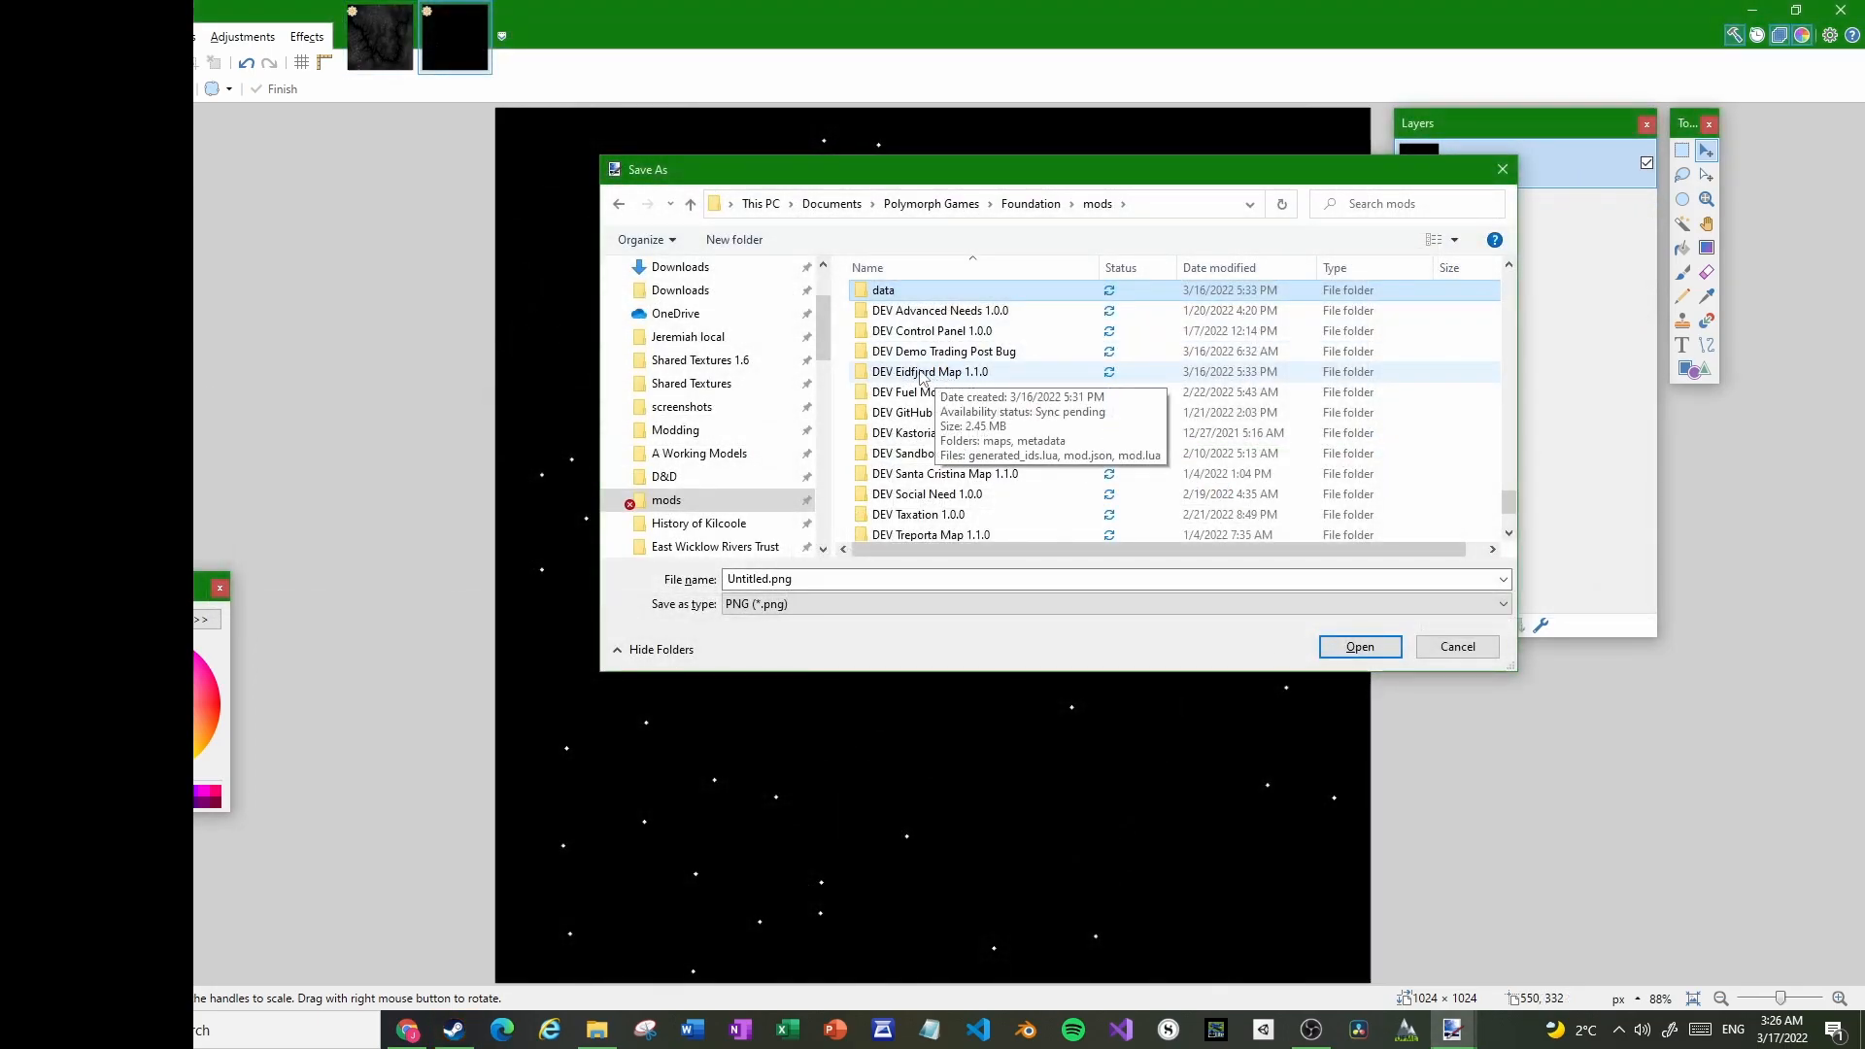
Save the berries image over berries_density.png in the maps folder of DEV Eidfjord Map 1.1.0, using the offered PNG settings
double_click(979, 373)
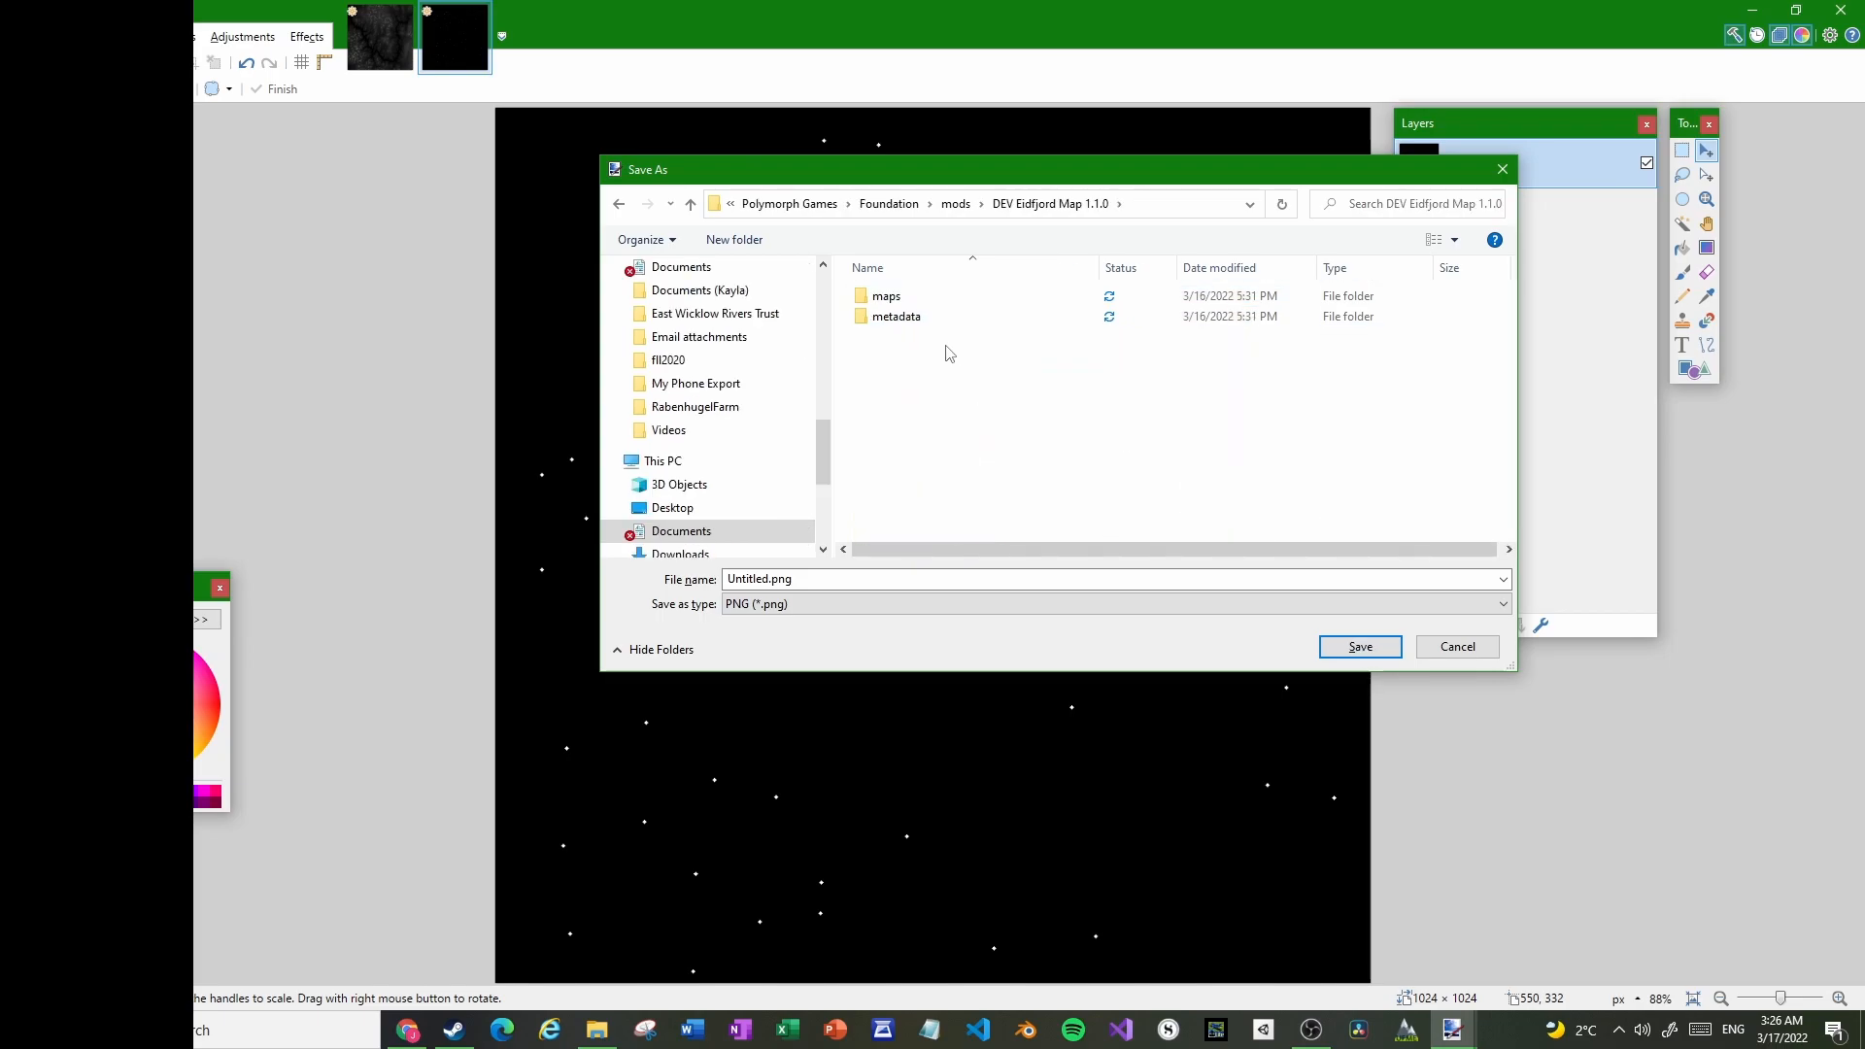
double_click(941, 299)
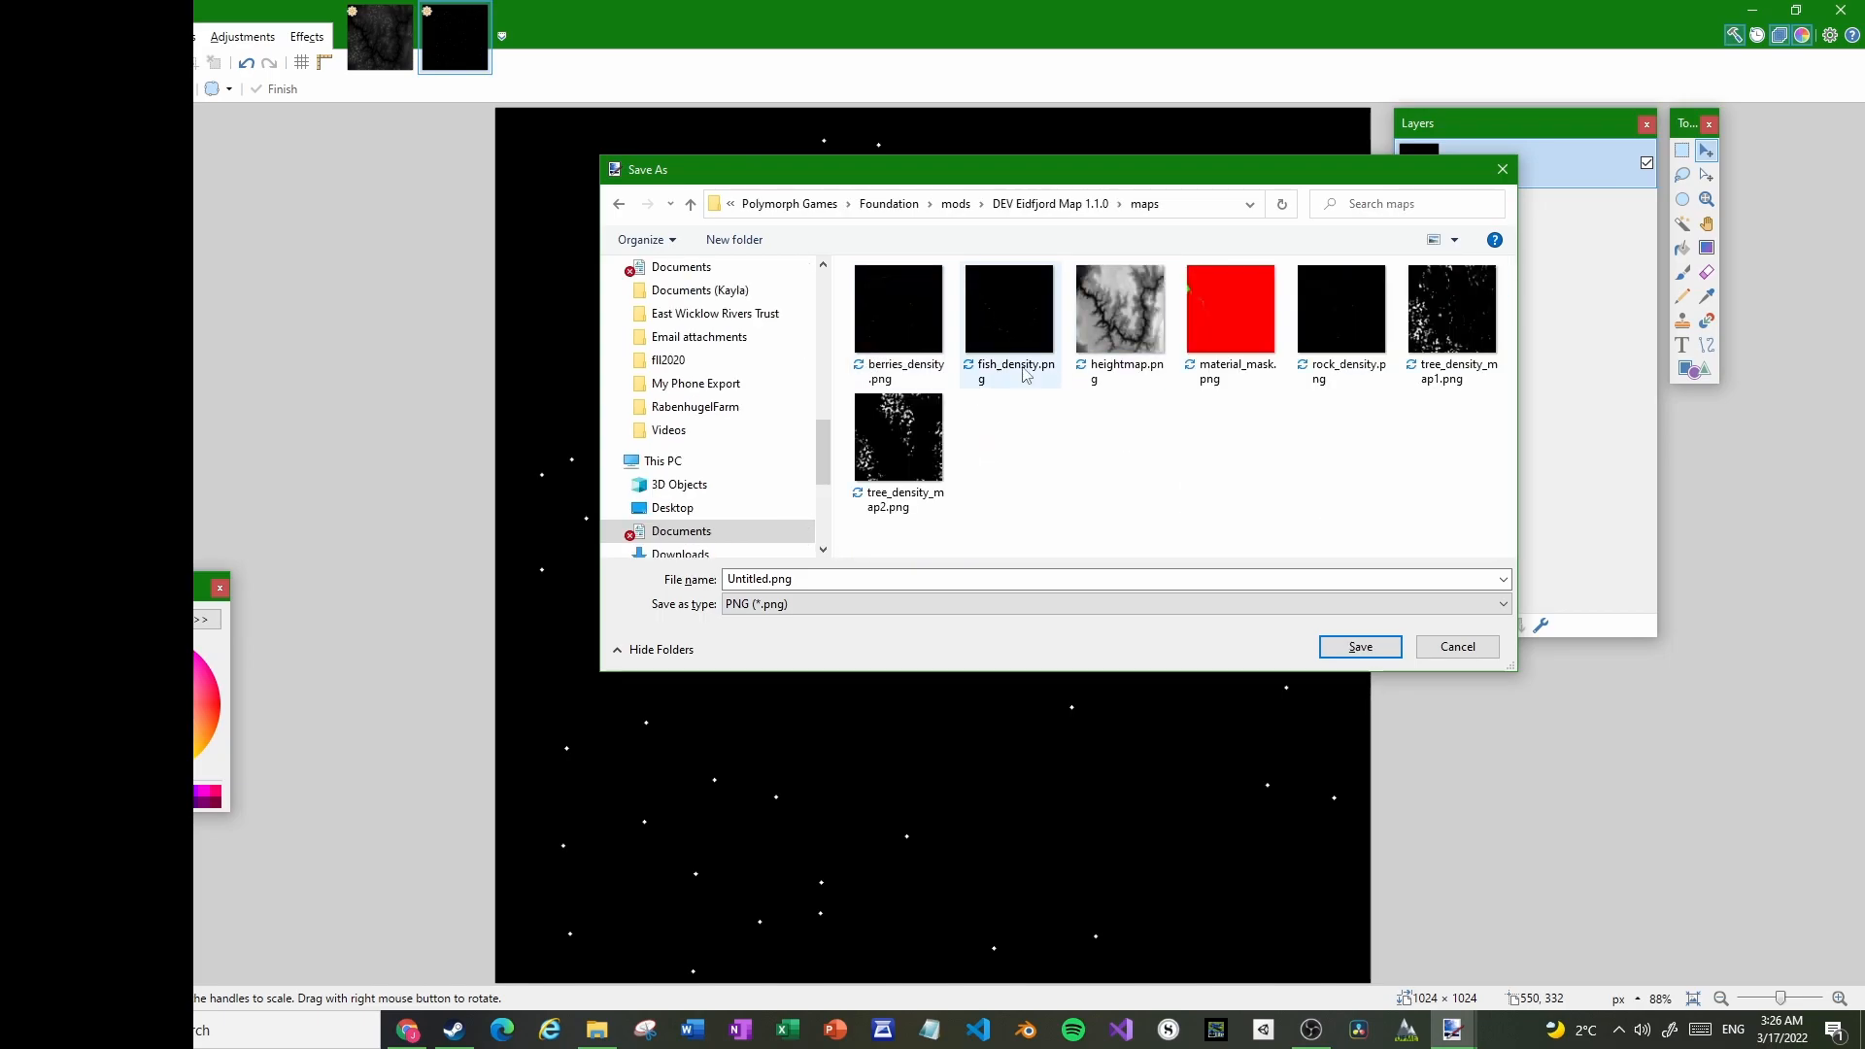
left_click(912, 318)
left_click(1357, 646)
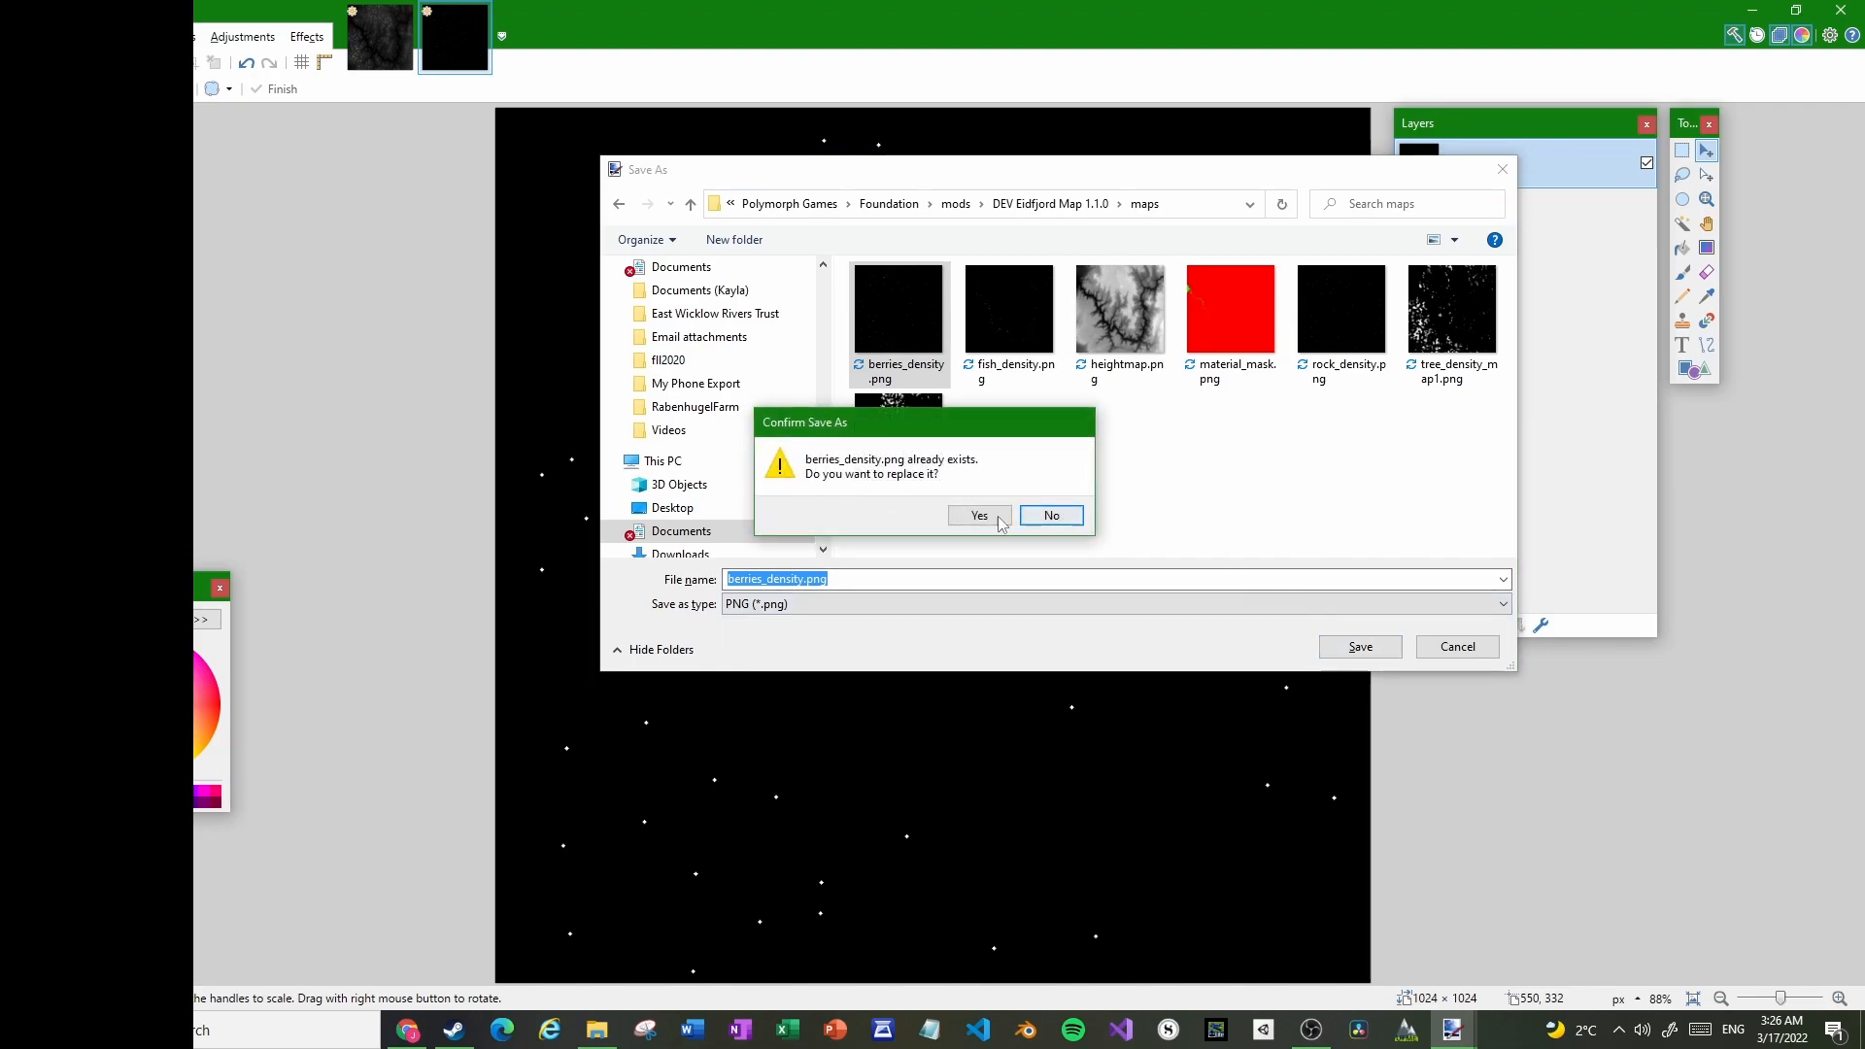
left_click(988, 512)
left_click(879, 625)
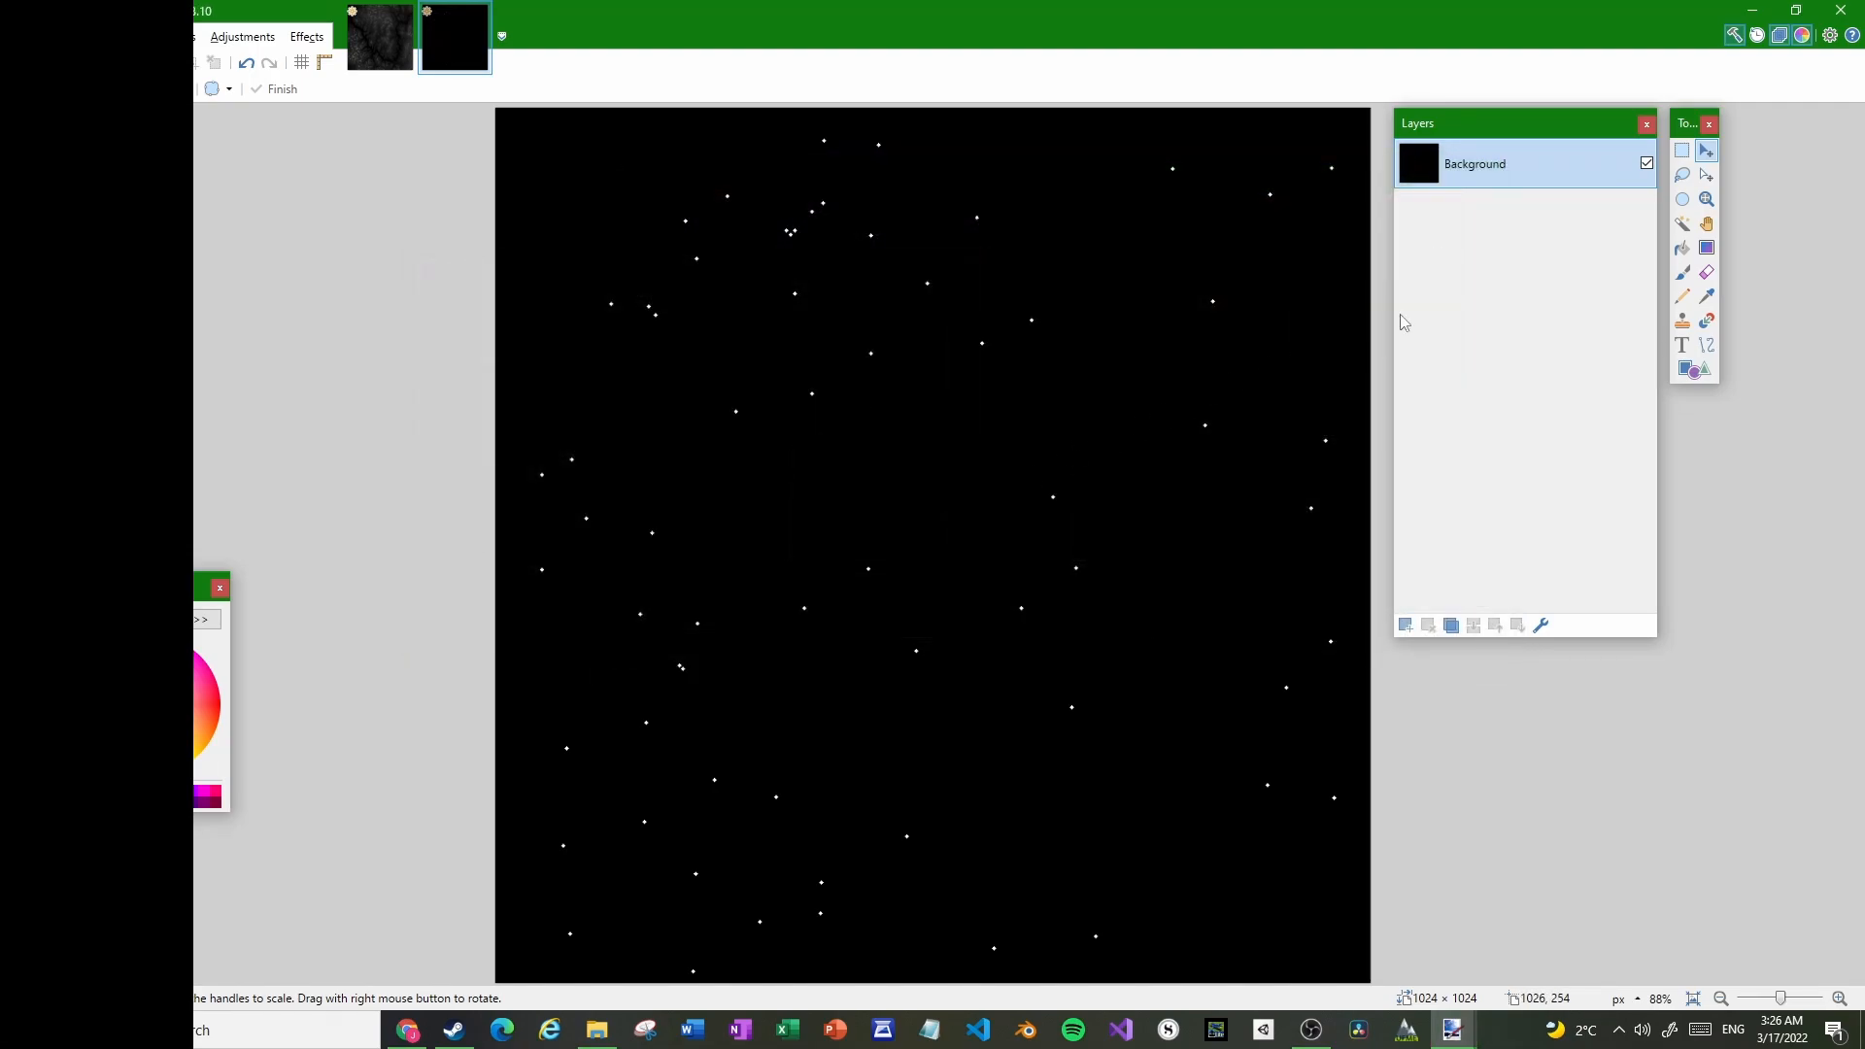
Copy the Stone layer from the layered map image into a new image of the same size
left_click(380, 39)
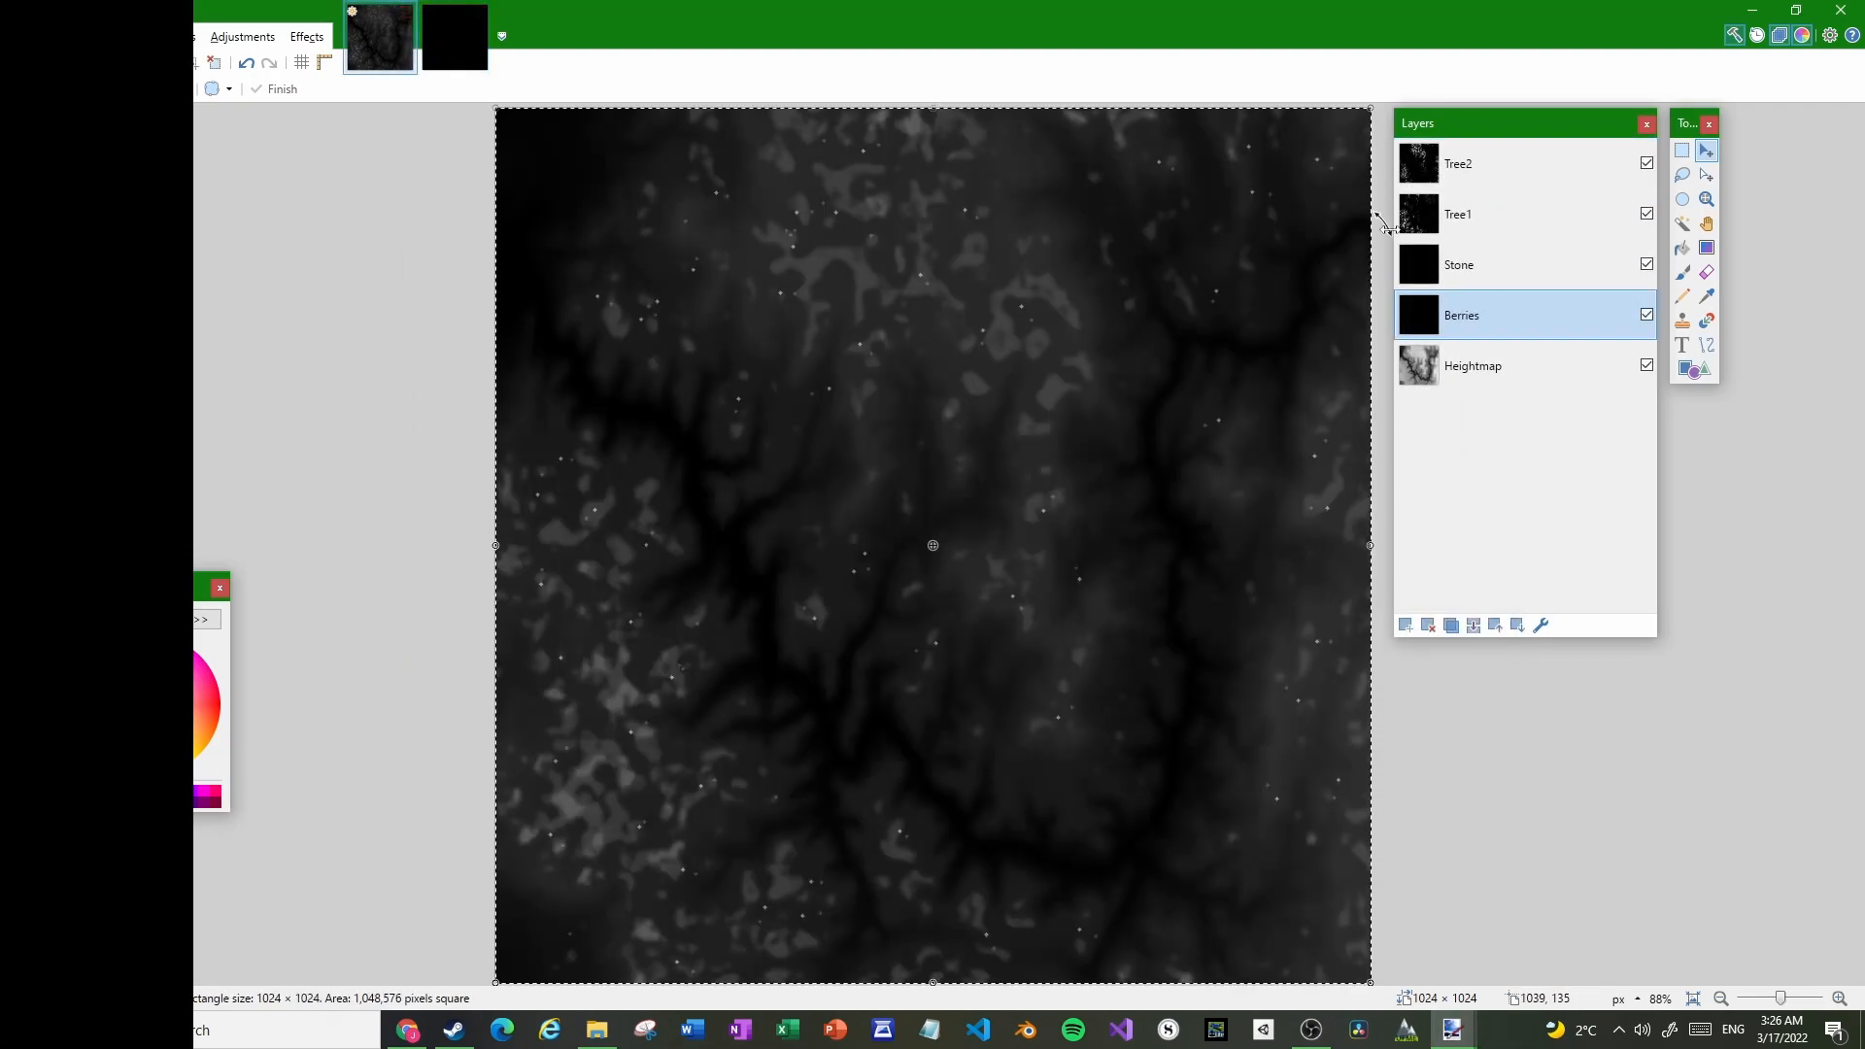
left_click(1474, 273)
key("ctrl+n")
key("Return")
key("ctrl+v")
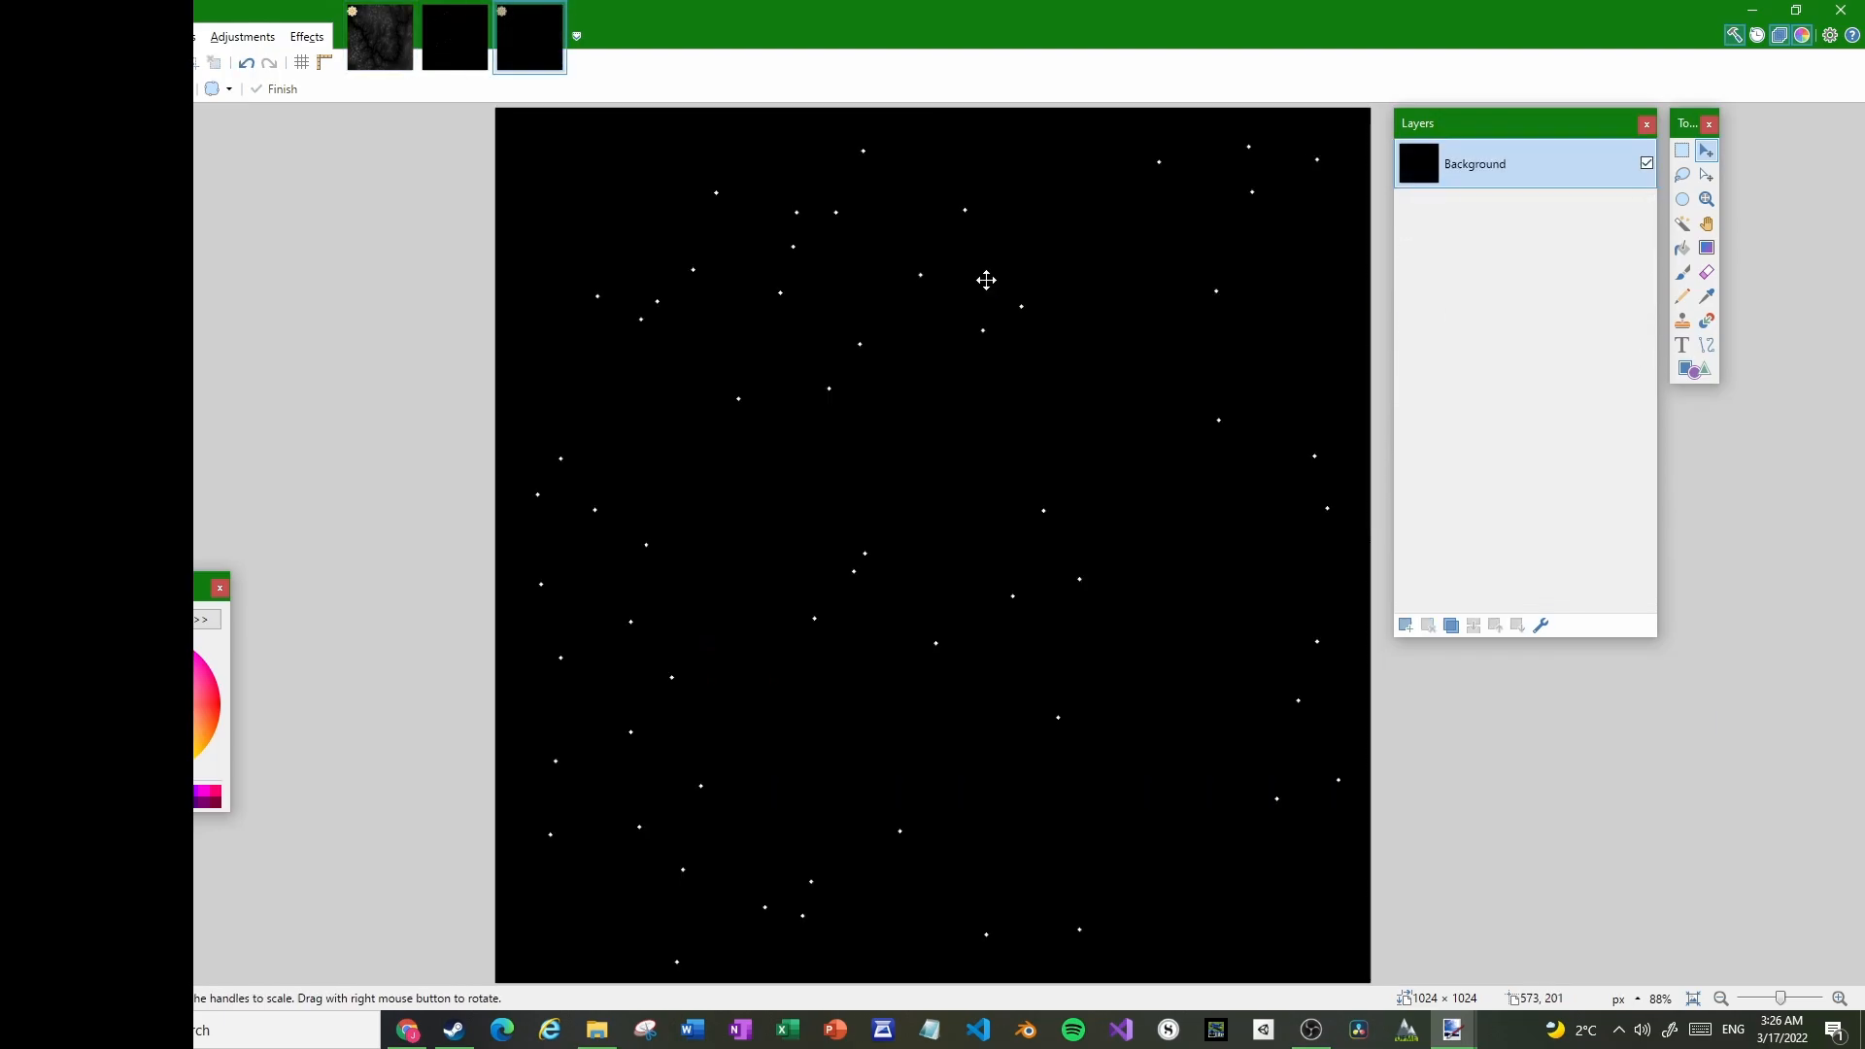
Save the stone image over rock_density.png in the maps folder, using the offered PNG settings
key("ctrl+s")
left_click(1341, 310)
left_click(1360, 648)
left_click(1000, 520)
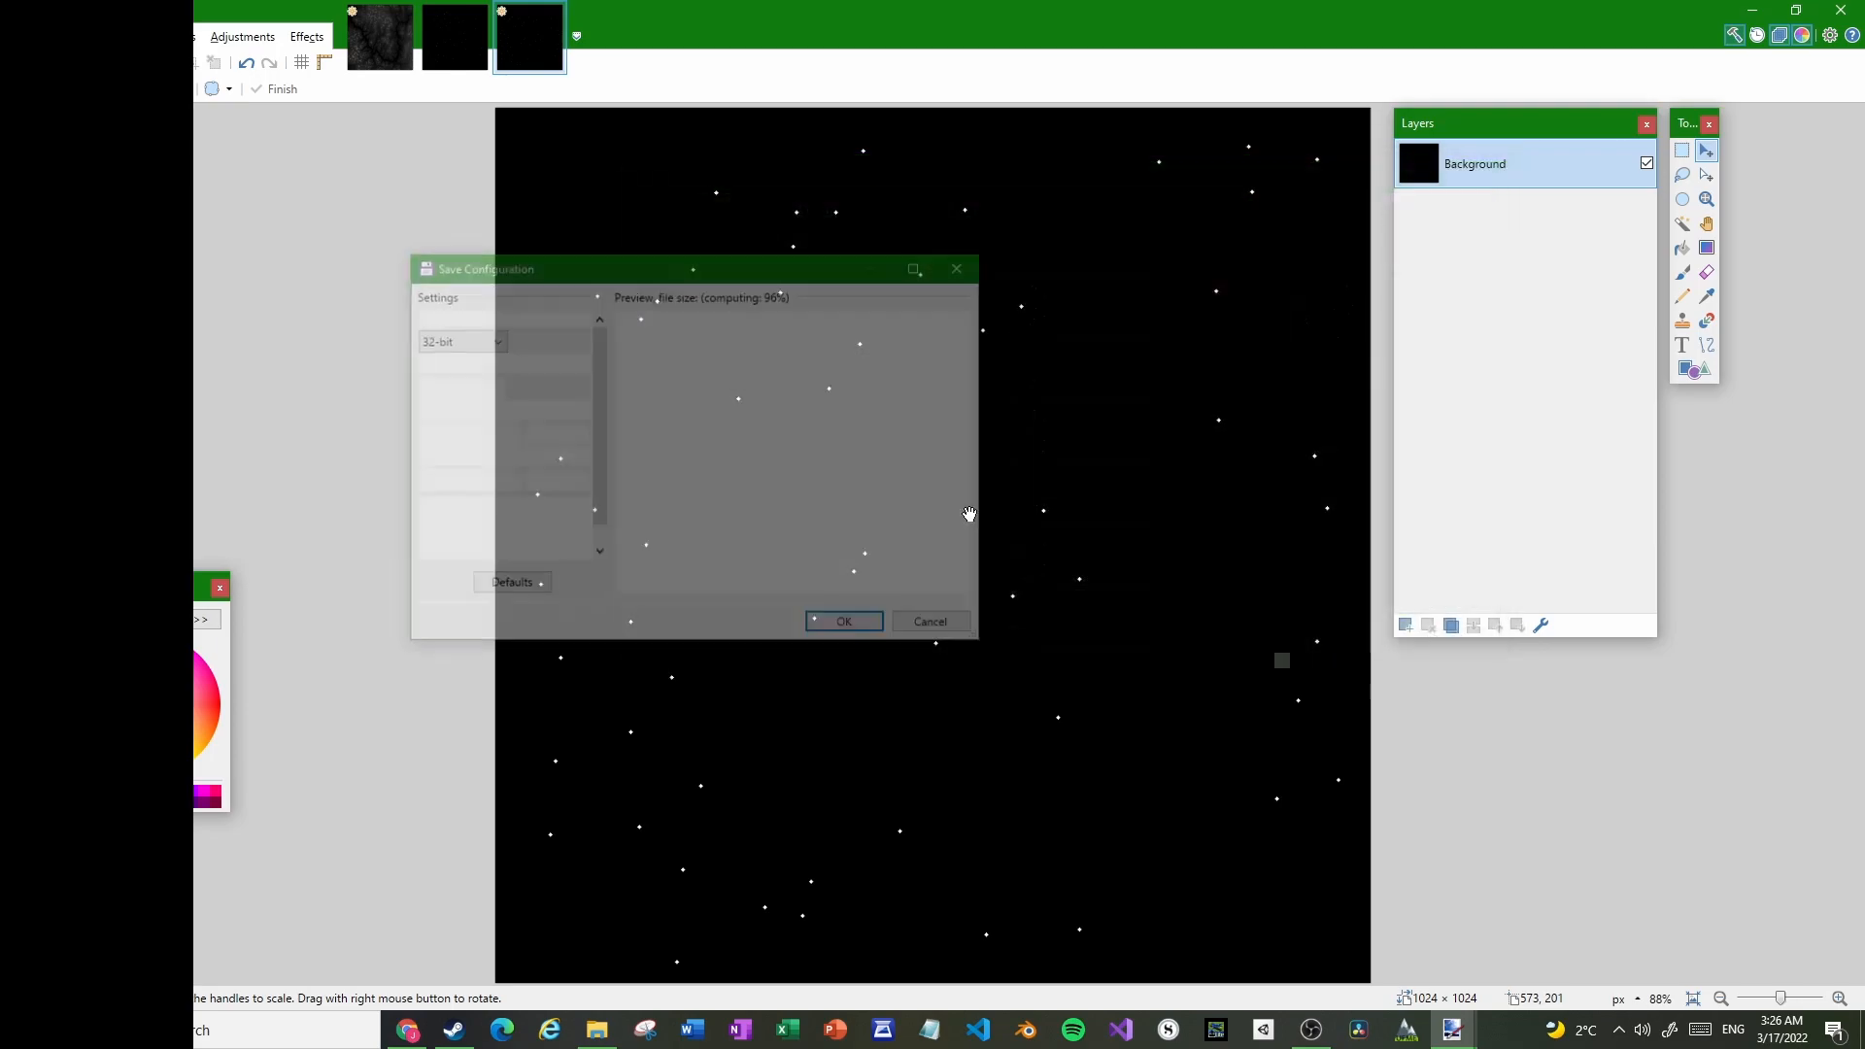
left_click(851, 627)
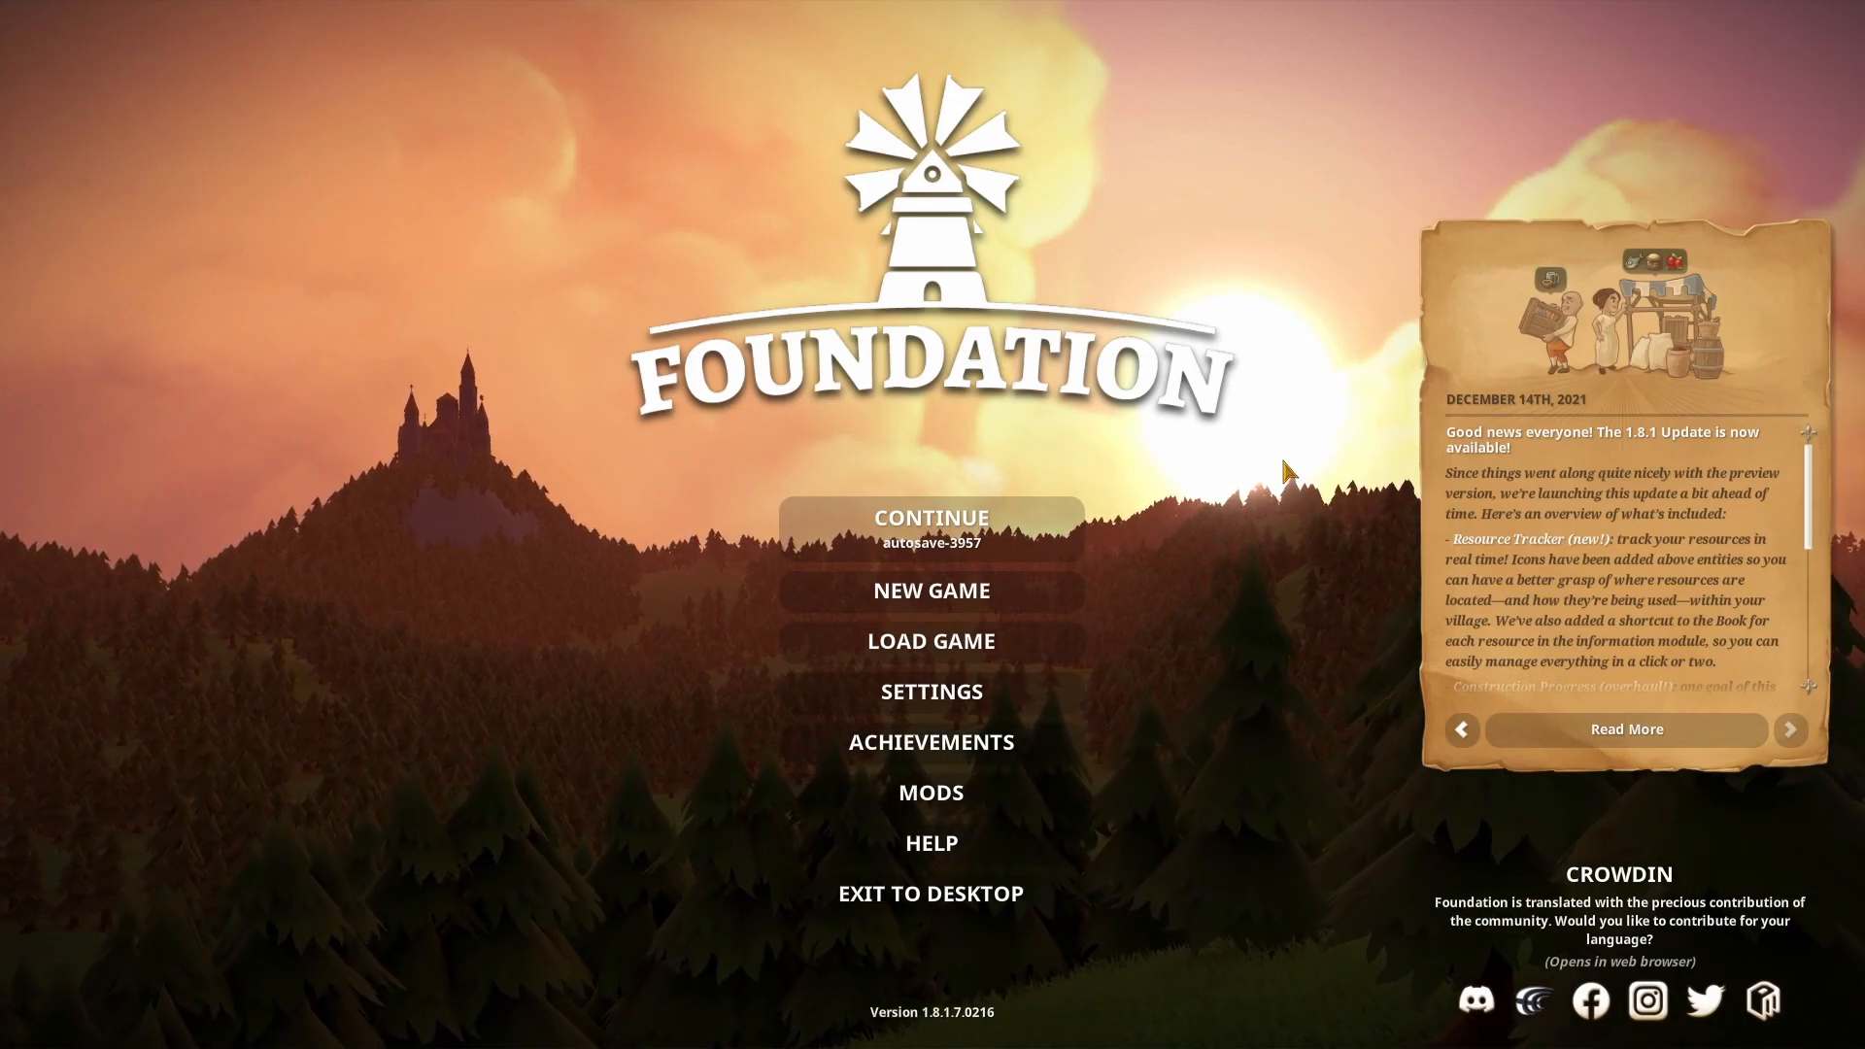
Start a new game on the Eidfjord map with the Aladdin's Lamp mod enabled
left_click(931, 590)
left_click_drag(833, 471, 829, 789)
left_click(632, 684)
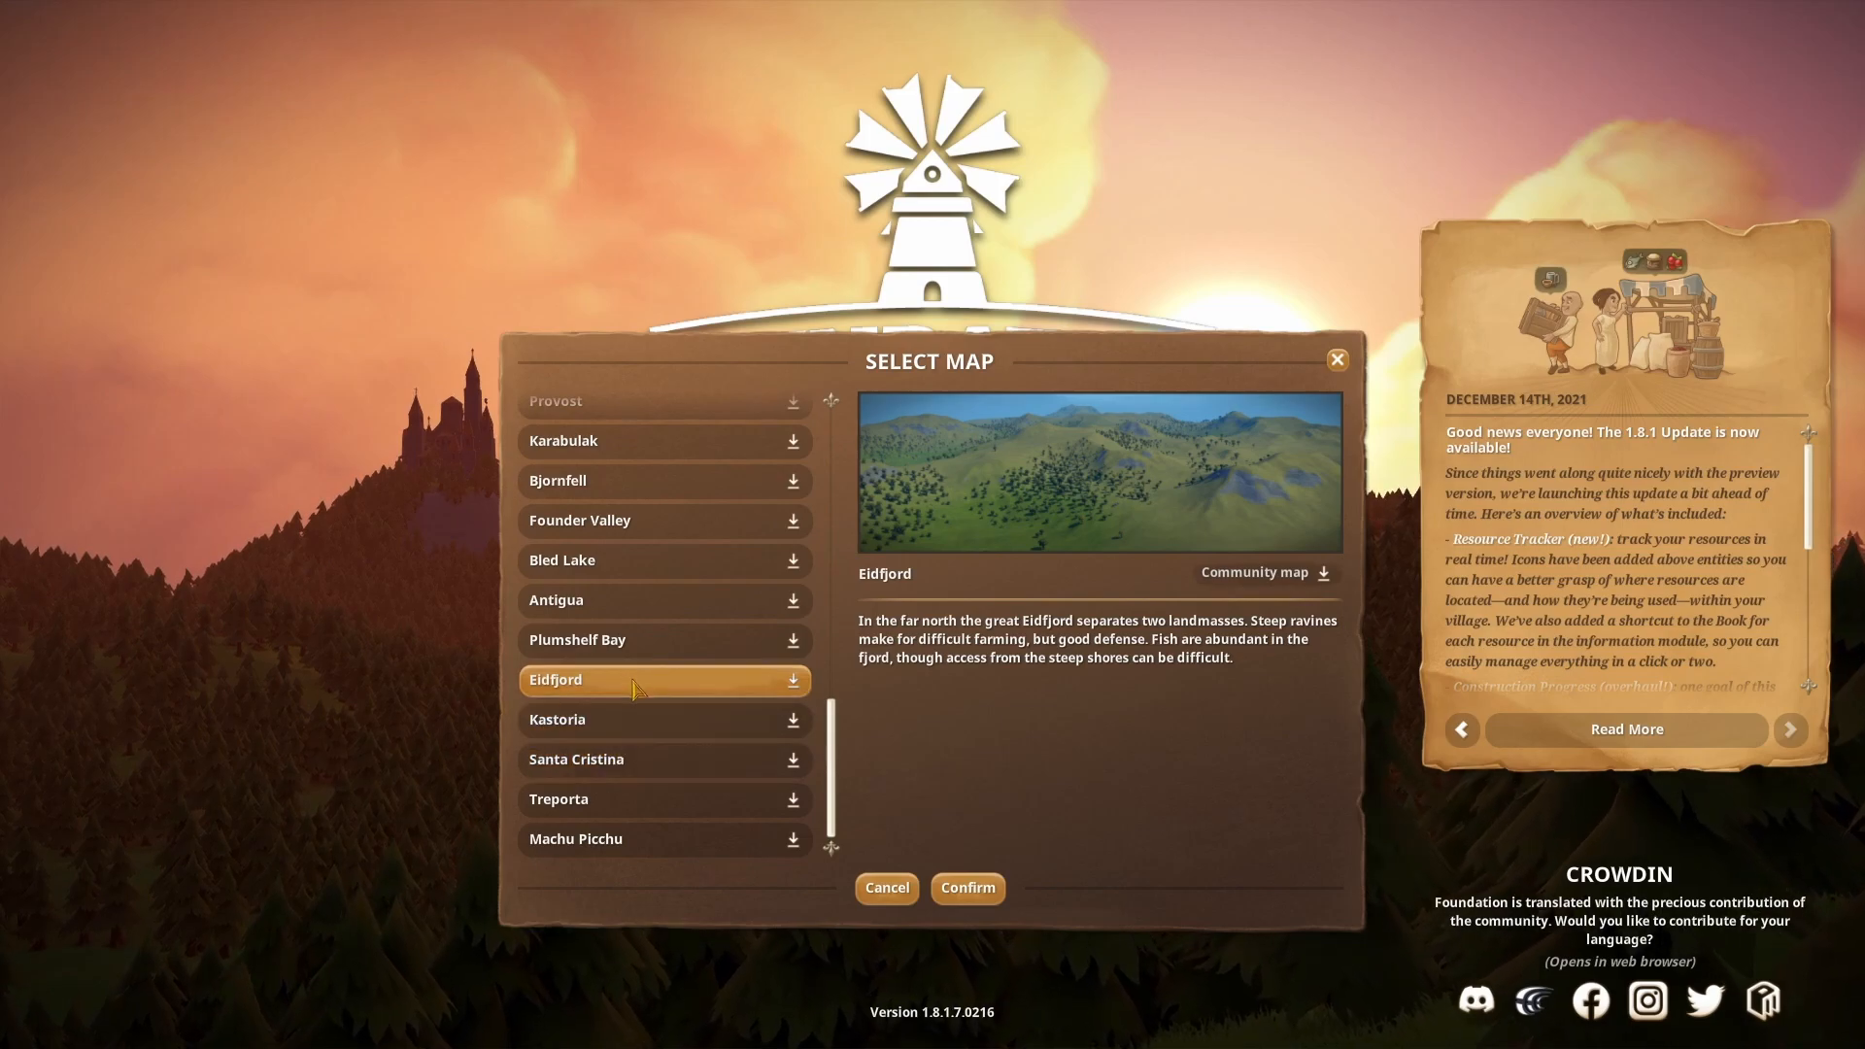
left_click(968, 887)
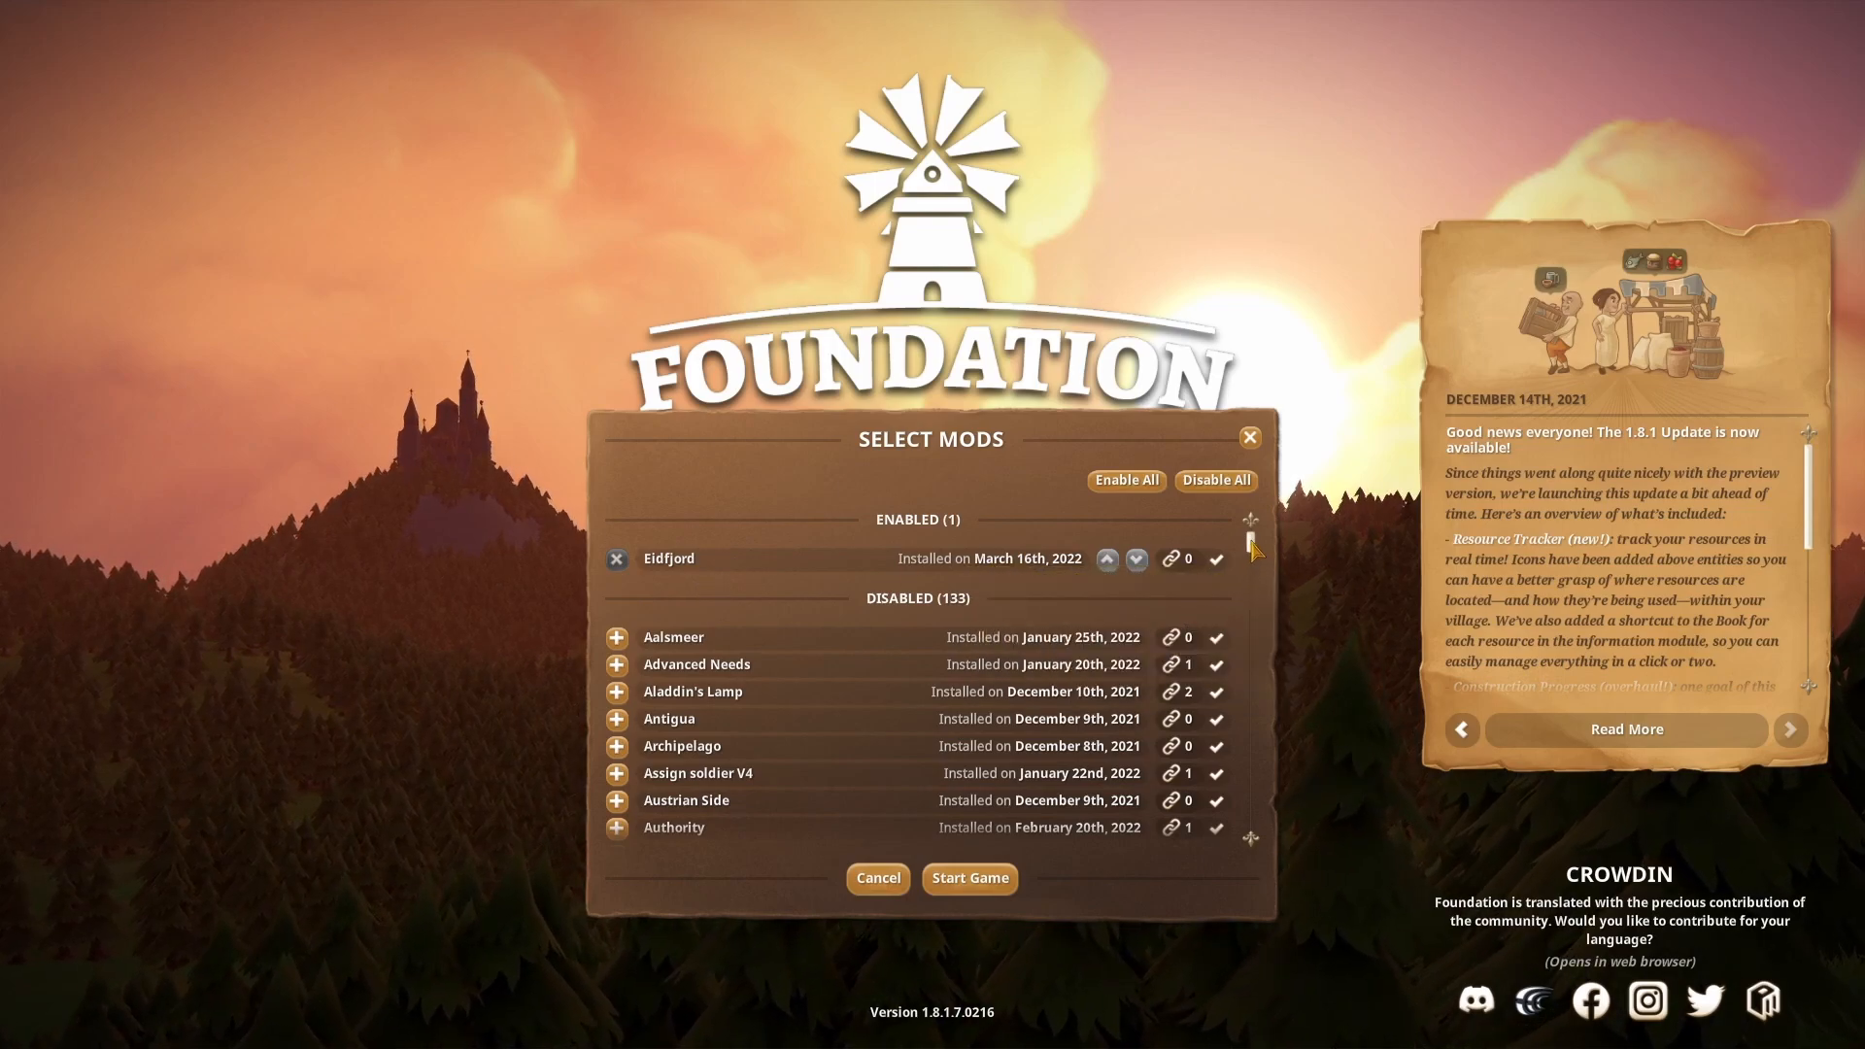
mouse_move(658, 706)
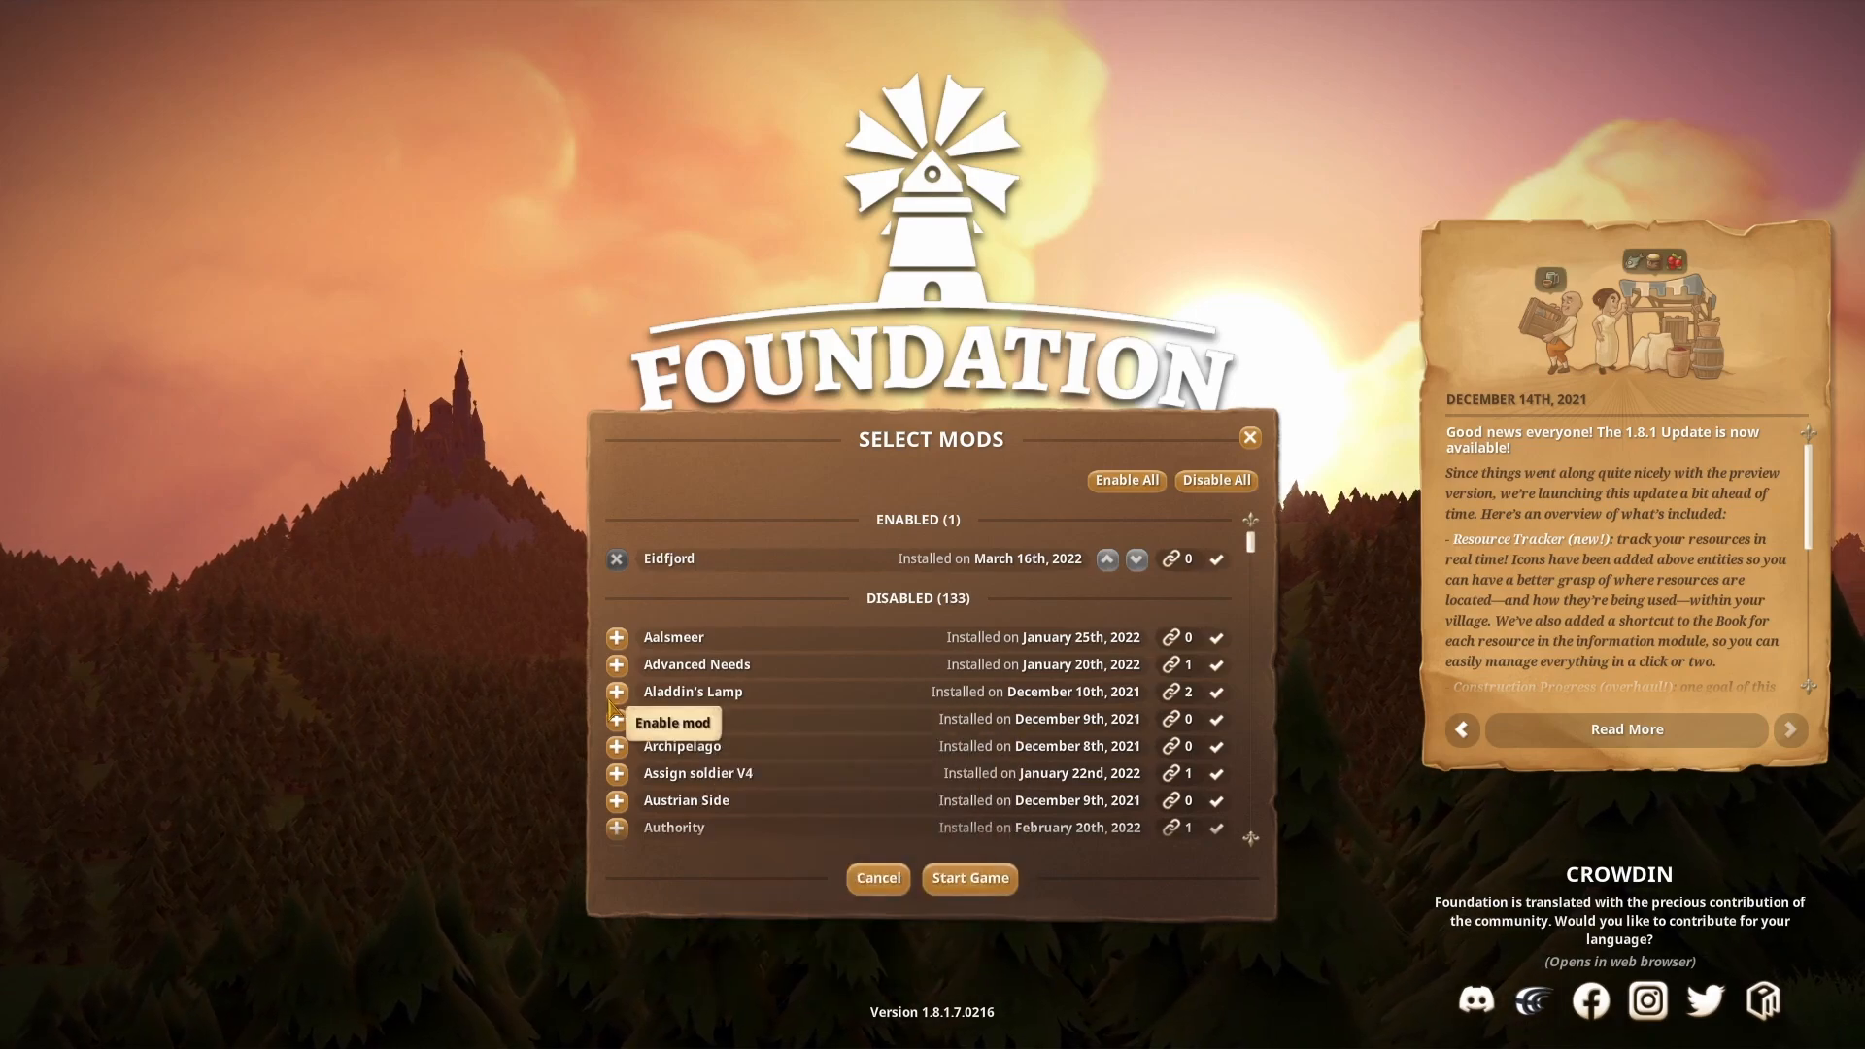
left_click(615, 693)
left_click(970, 878)
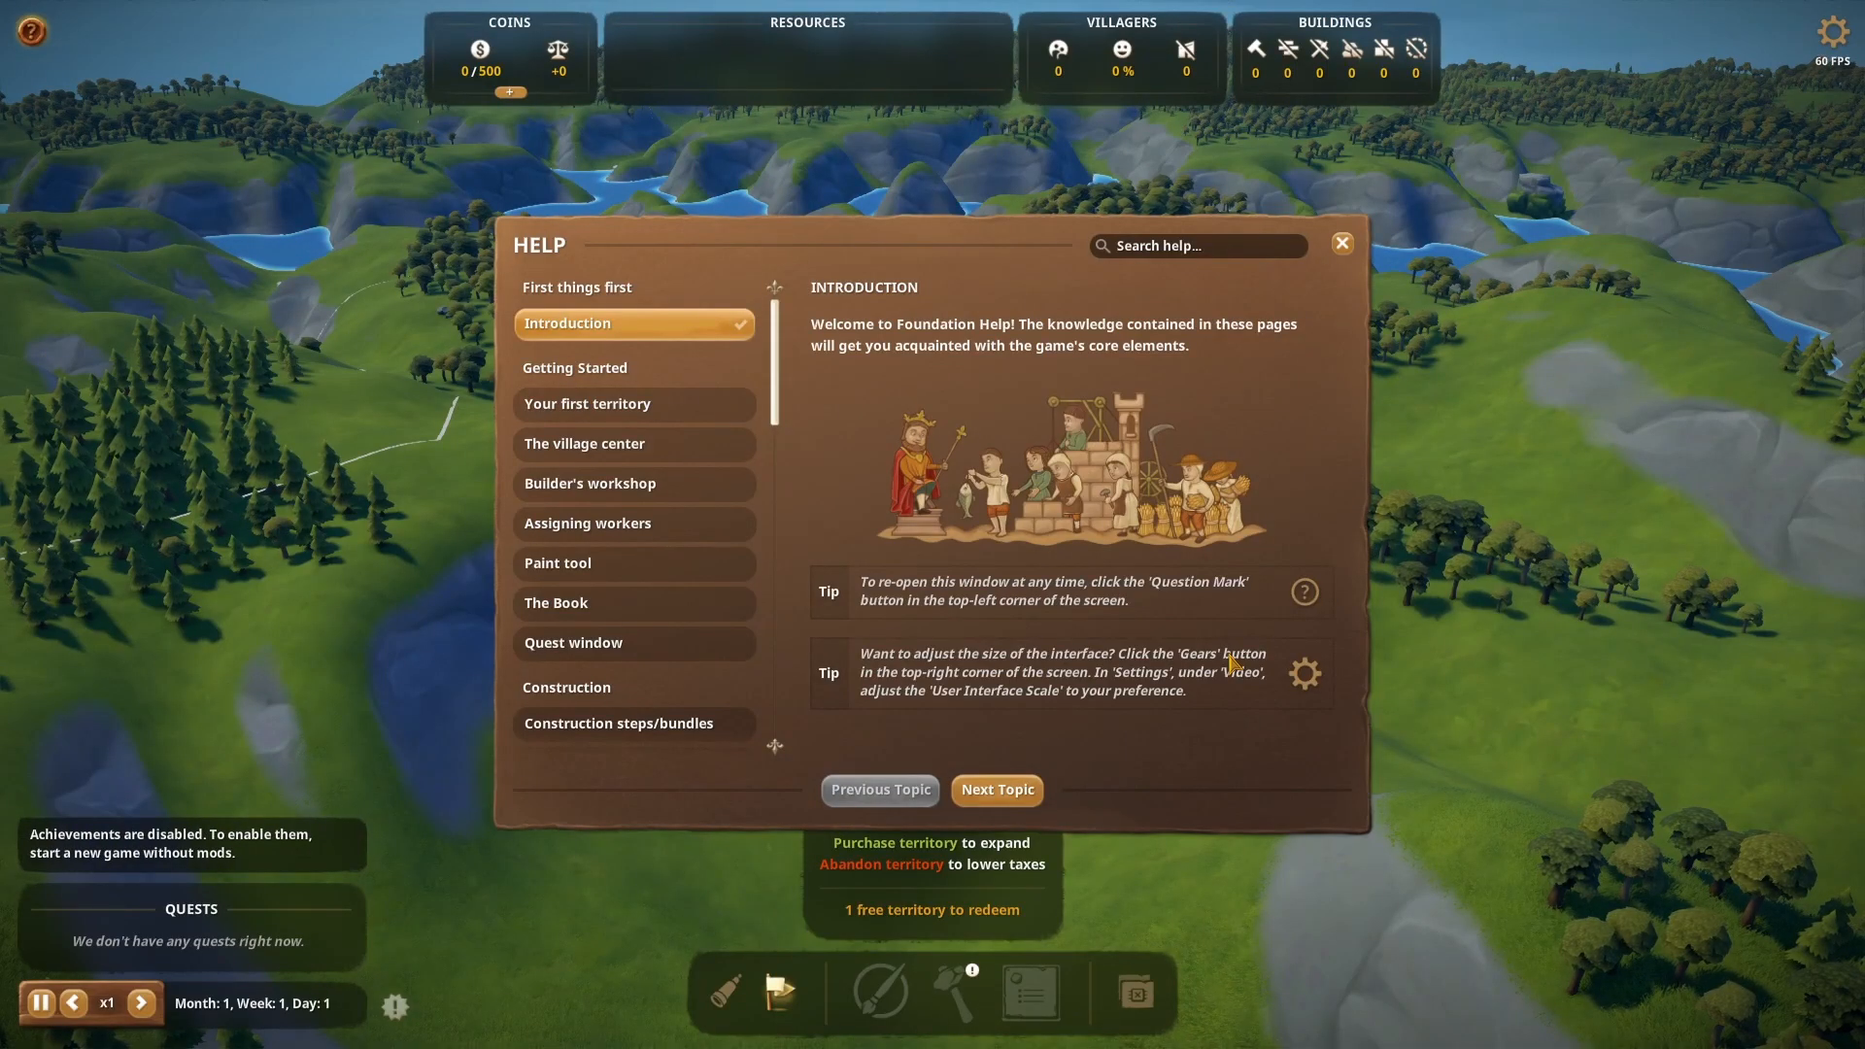
Dismiss the help window and claim the free territory containing the large grey rock patch beside the conifer forest
left_click(1343, 245)
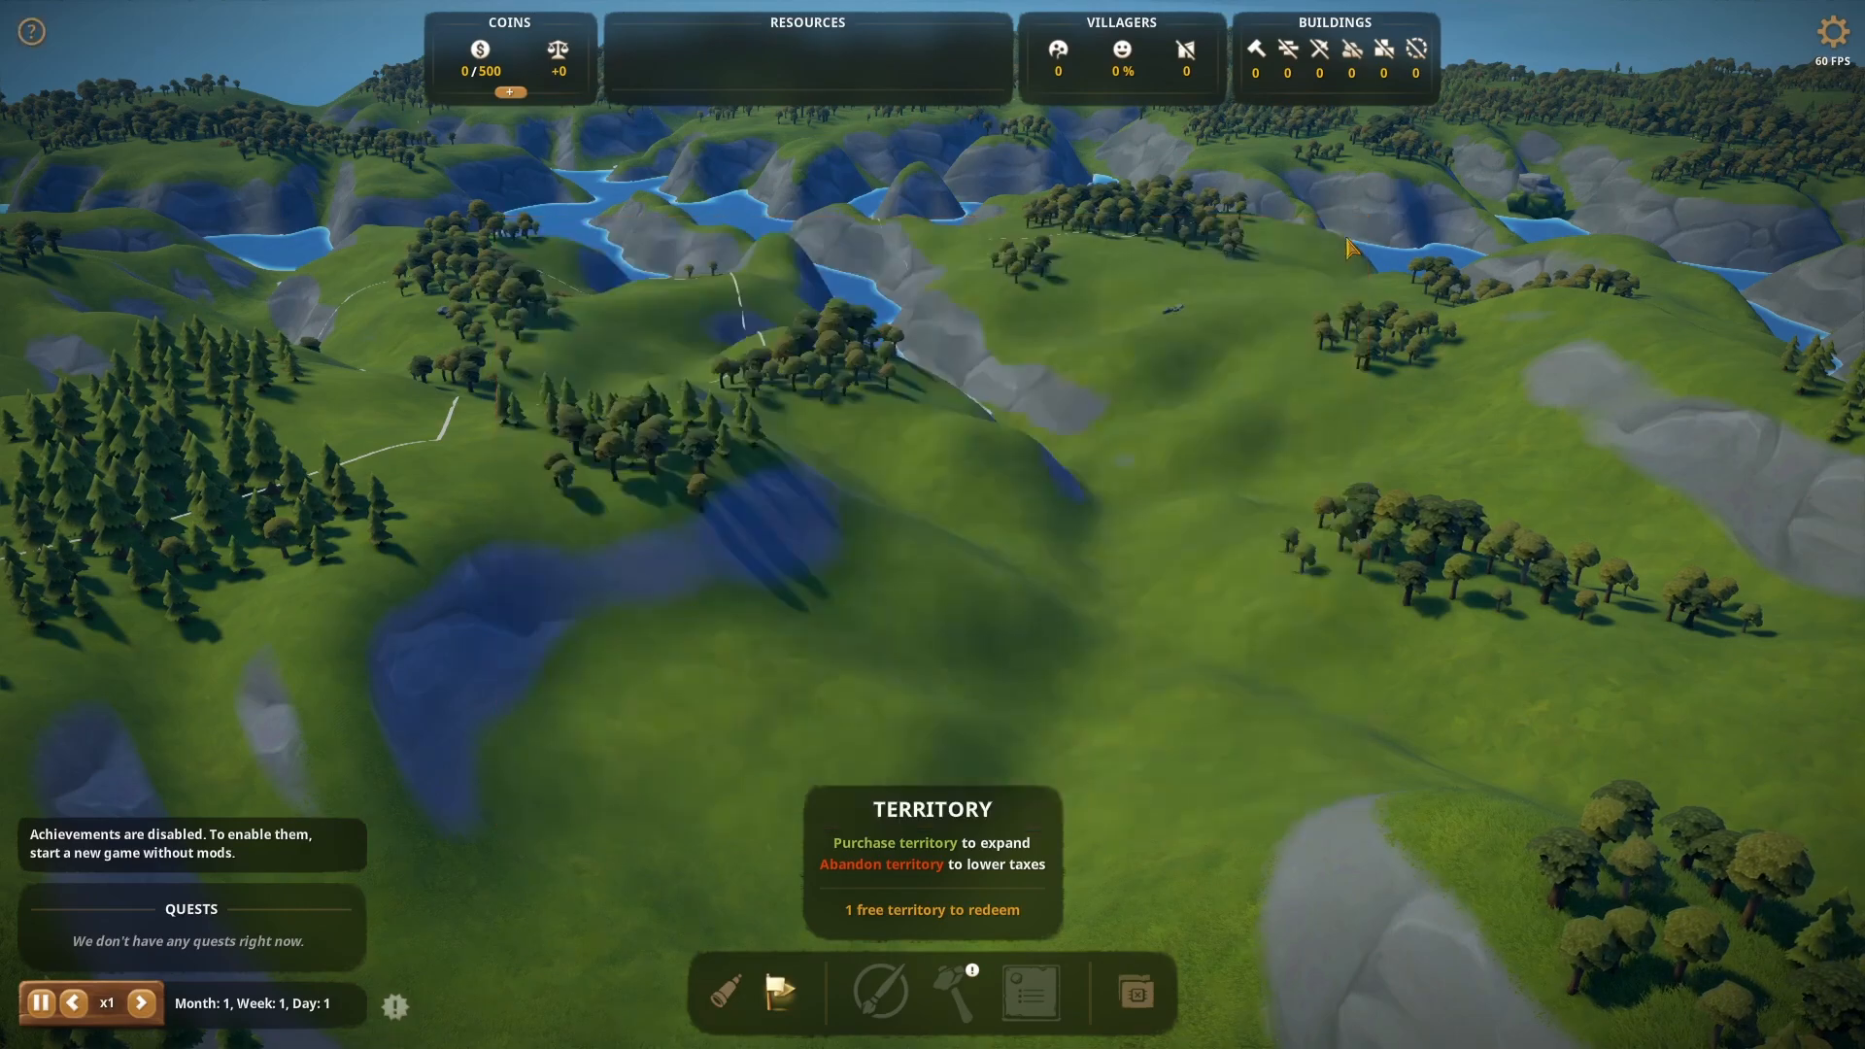
left_click_drag(1029, 489, 1248, 486)
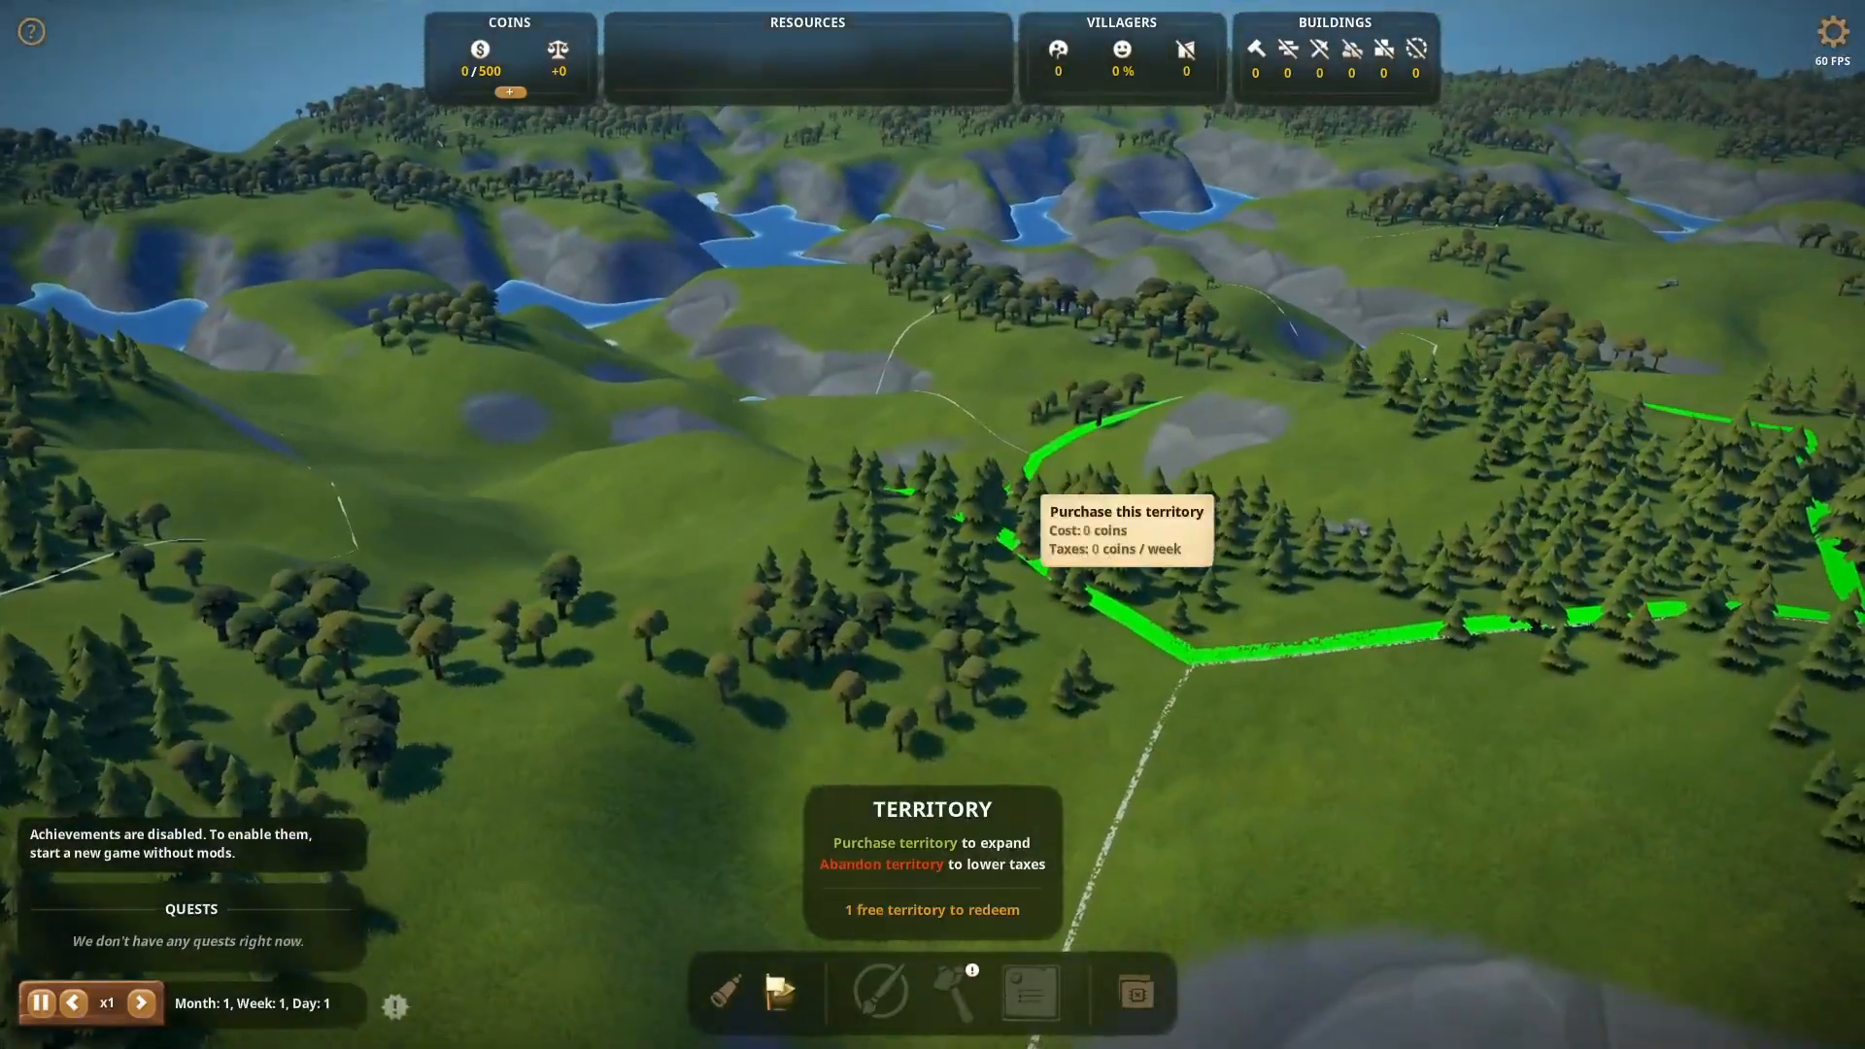
left_click_drag(1031, 487, 1554, 568)
scroll(1031, 497, "down", 3)
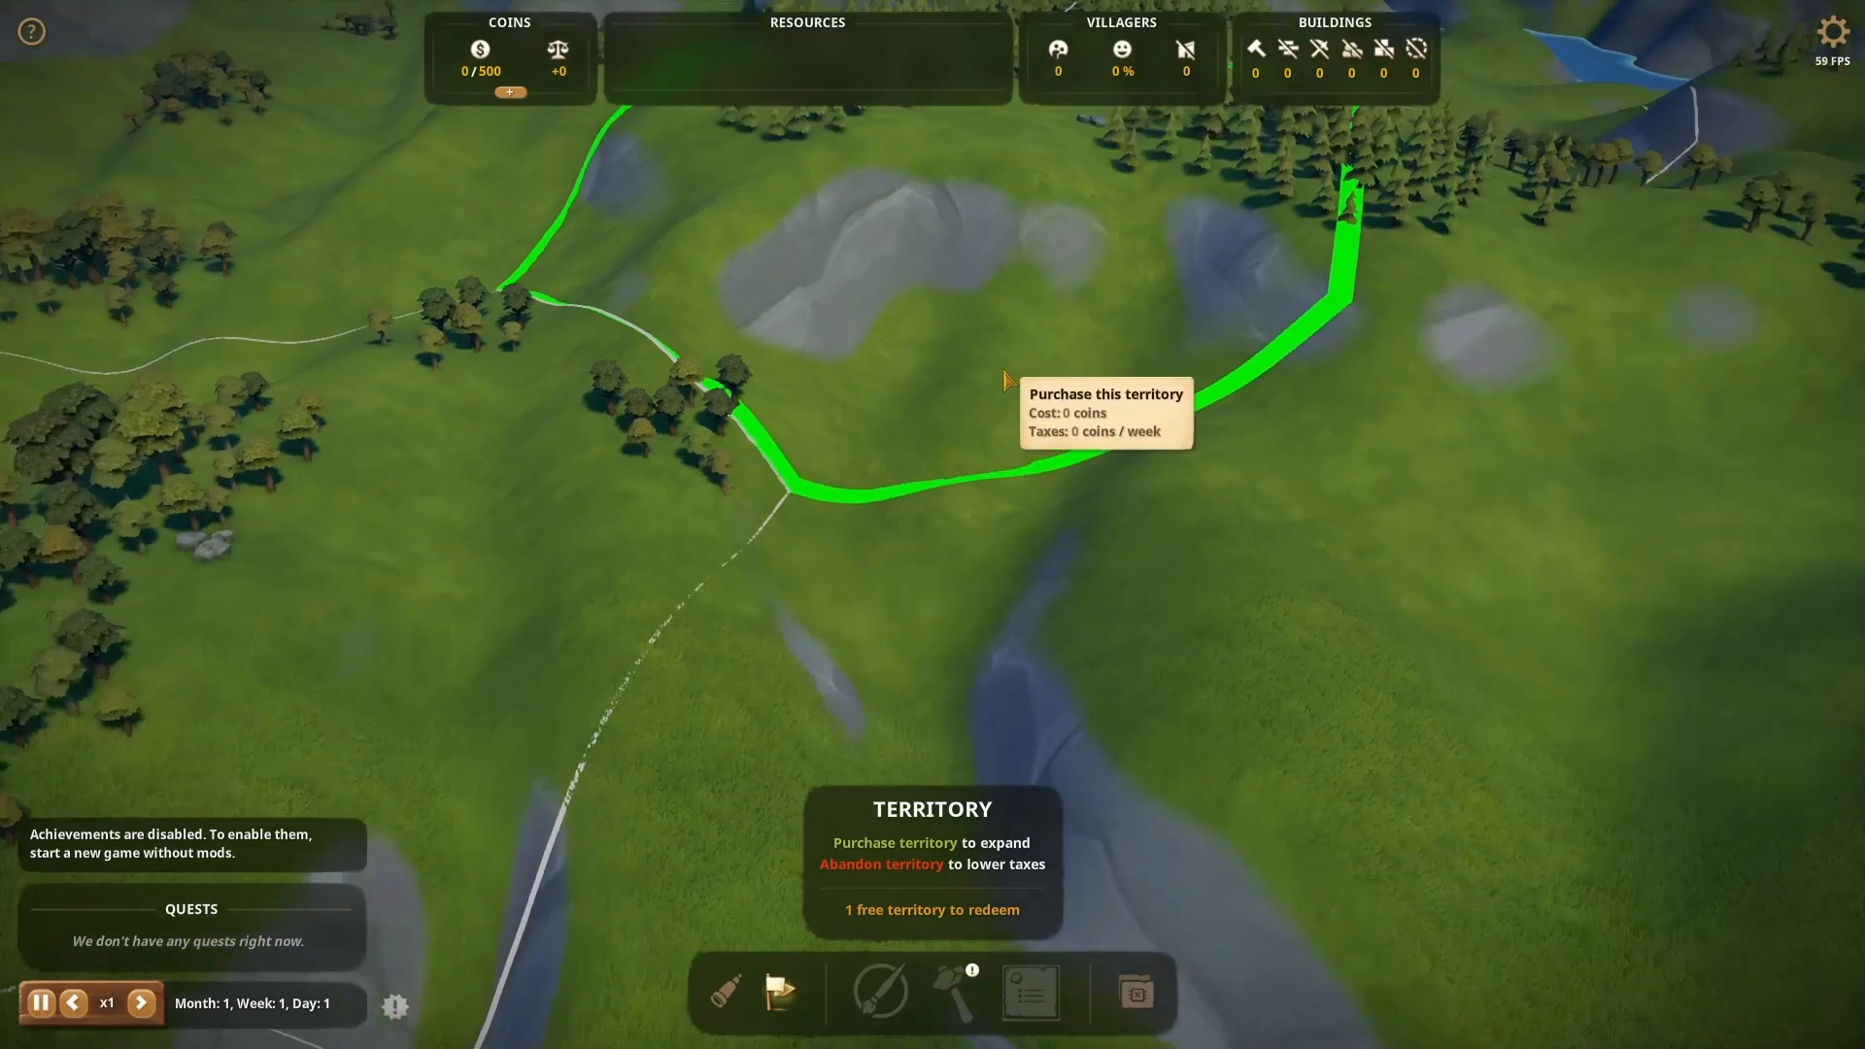
left_click(993, 317)
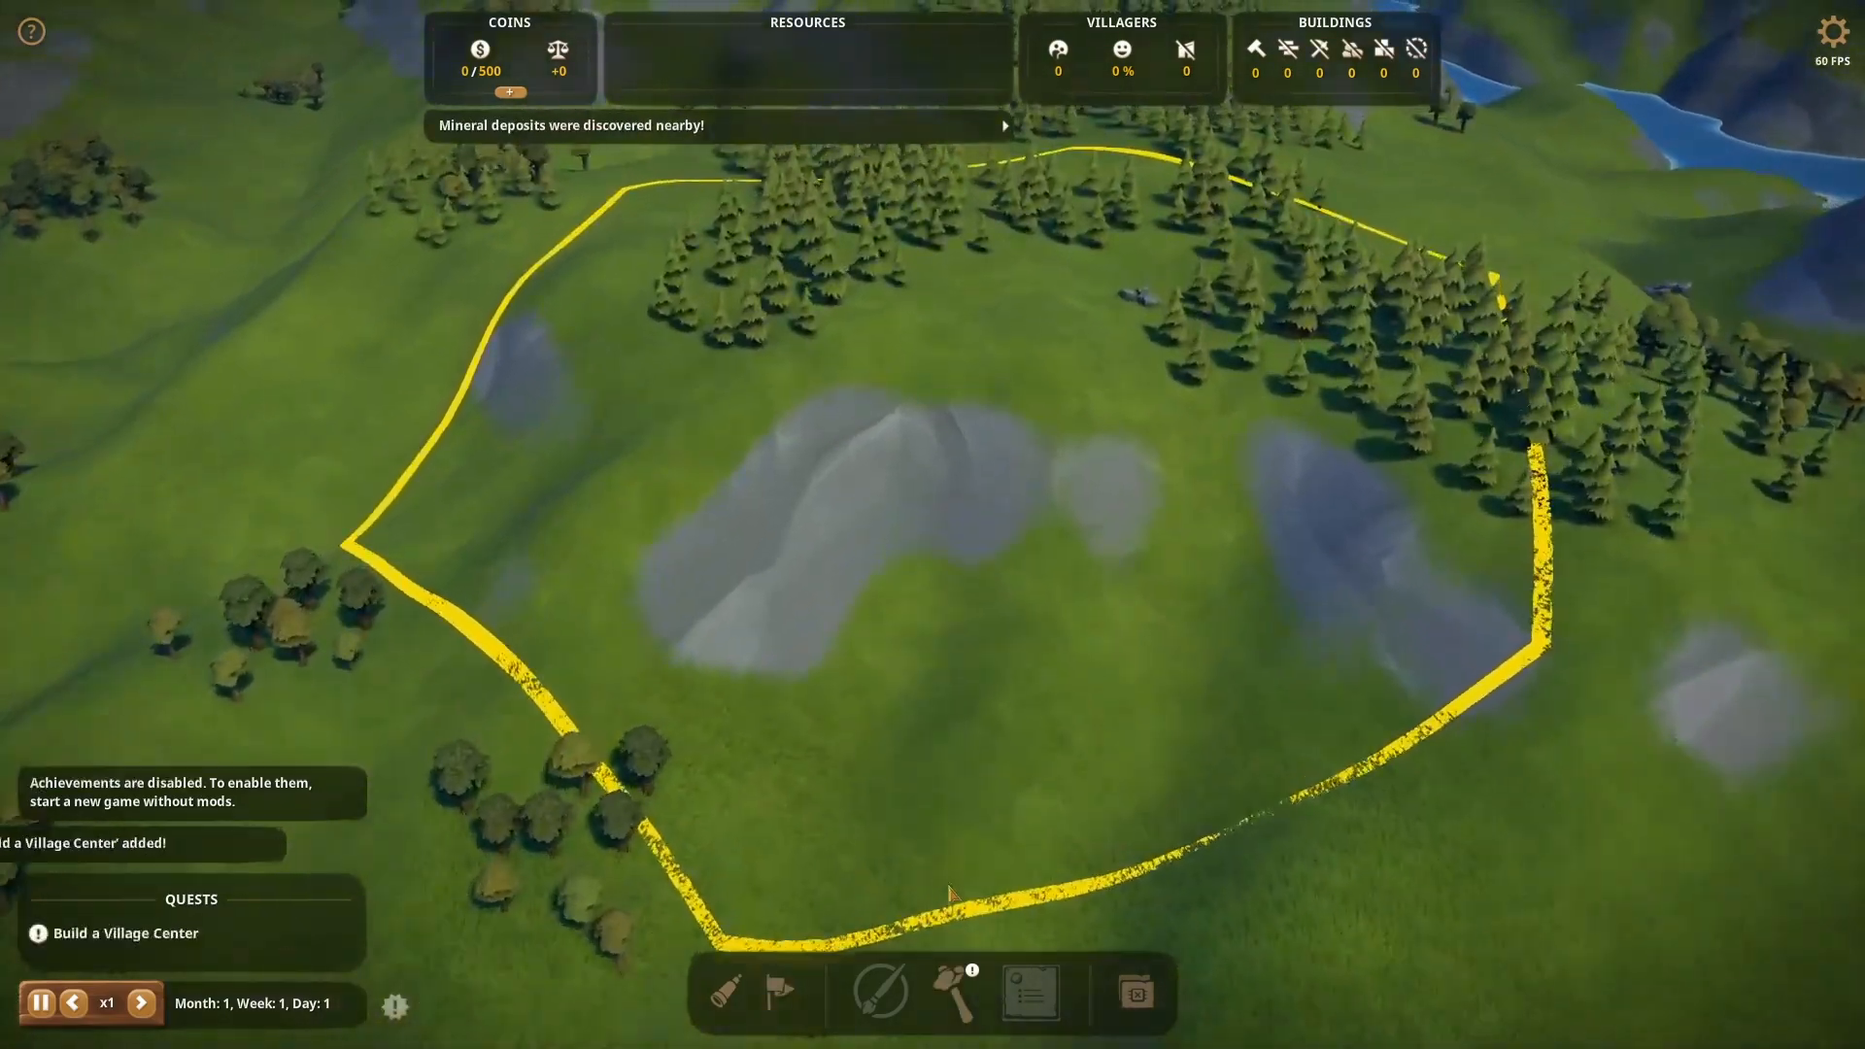
Place the village center in the grassy clearing between the rock patch and the conifers
left_click(955, 991)
left_click(554, 820)
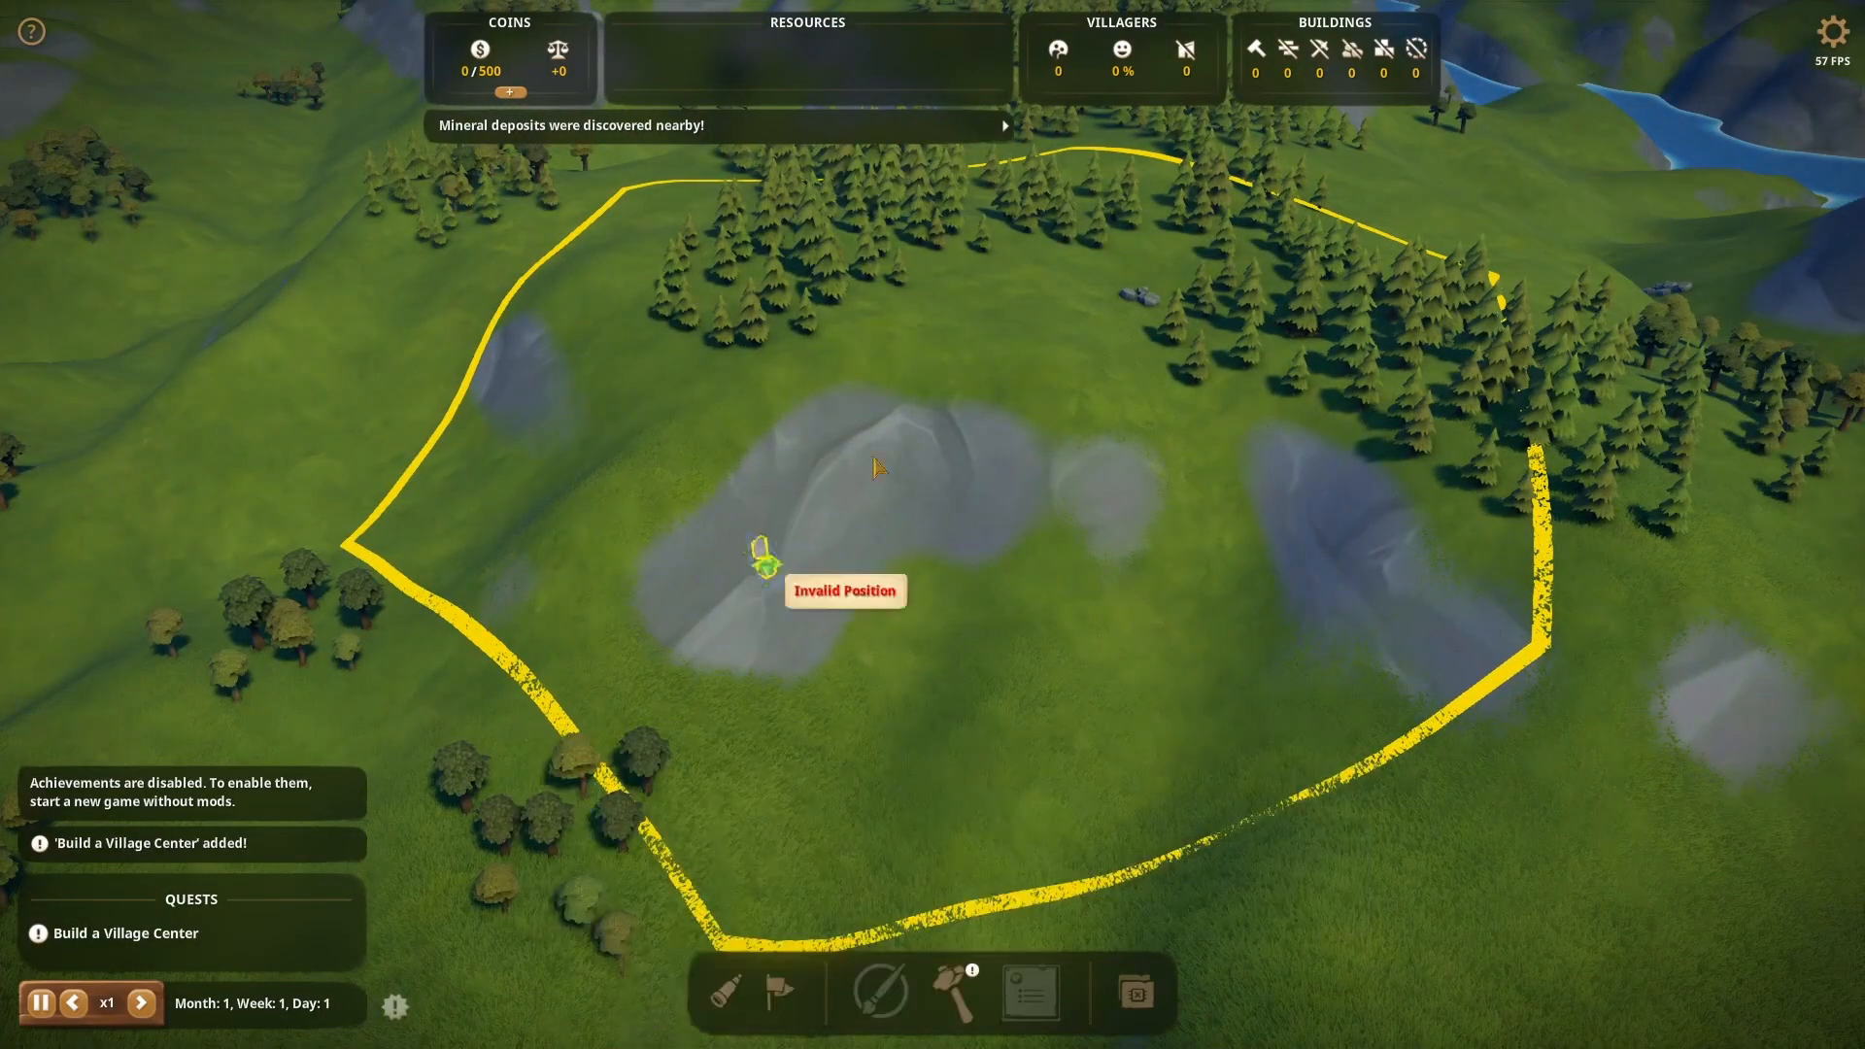
left_click(966, 309)
left_click(1166, 465)
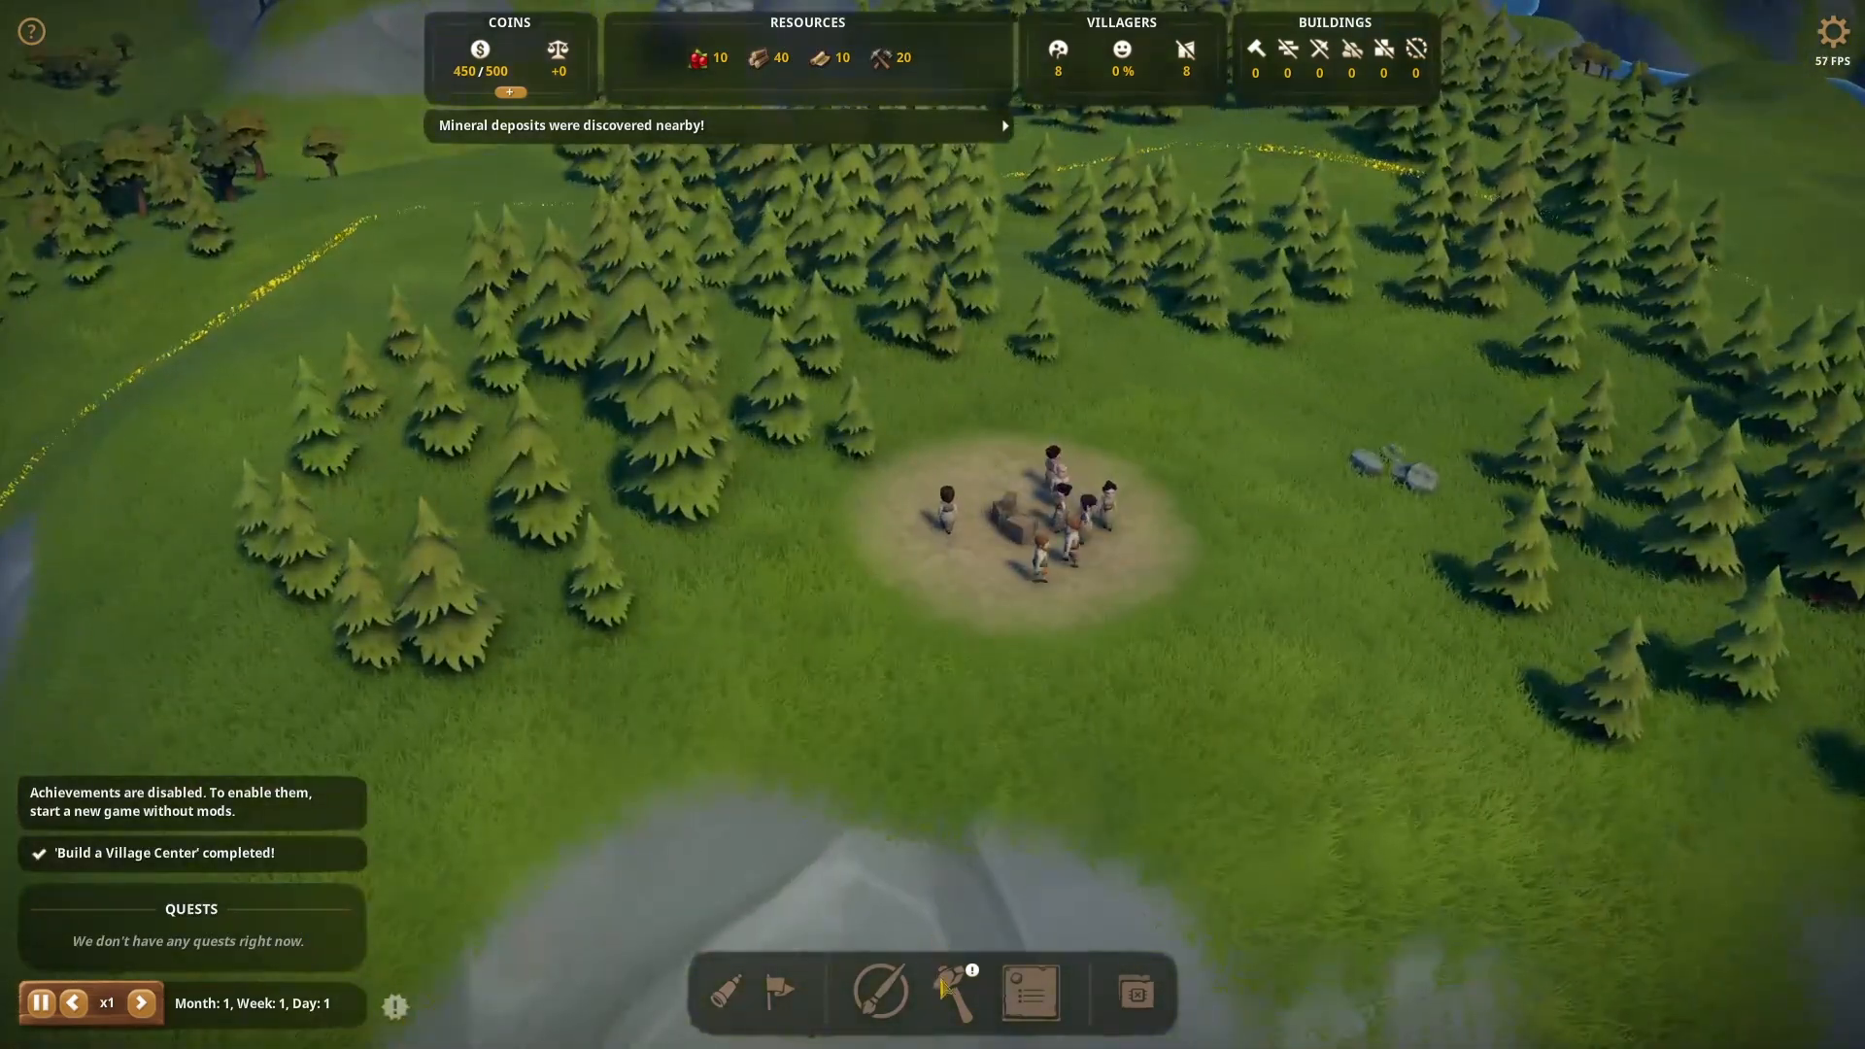
Build an Aladdin's Lamp at the edge of the village center with an Infinite Gold part beside it
left_click(947, 988)
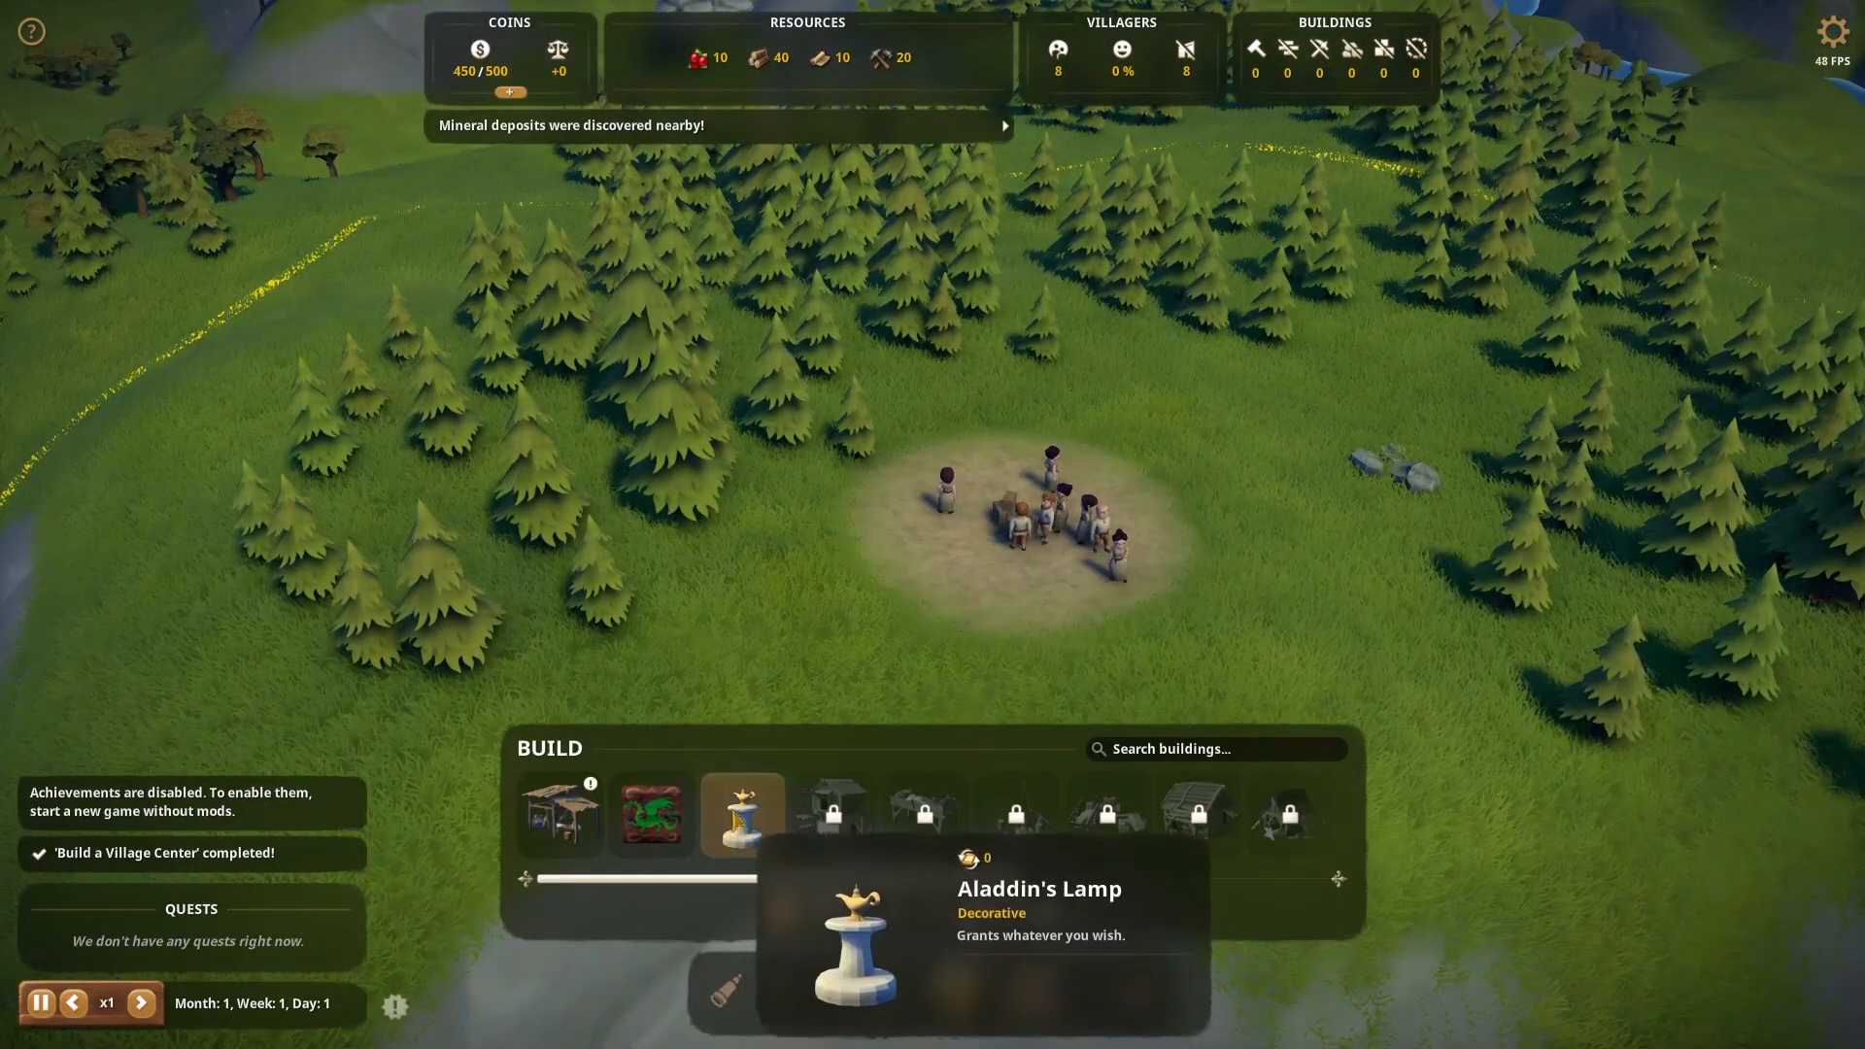
left_click(734, 841)
left_click(879, 529)
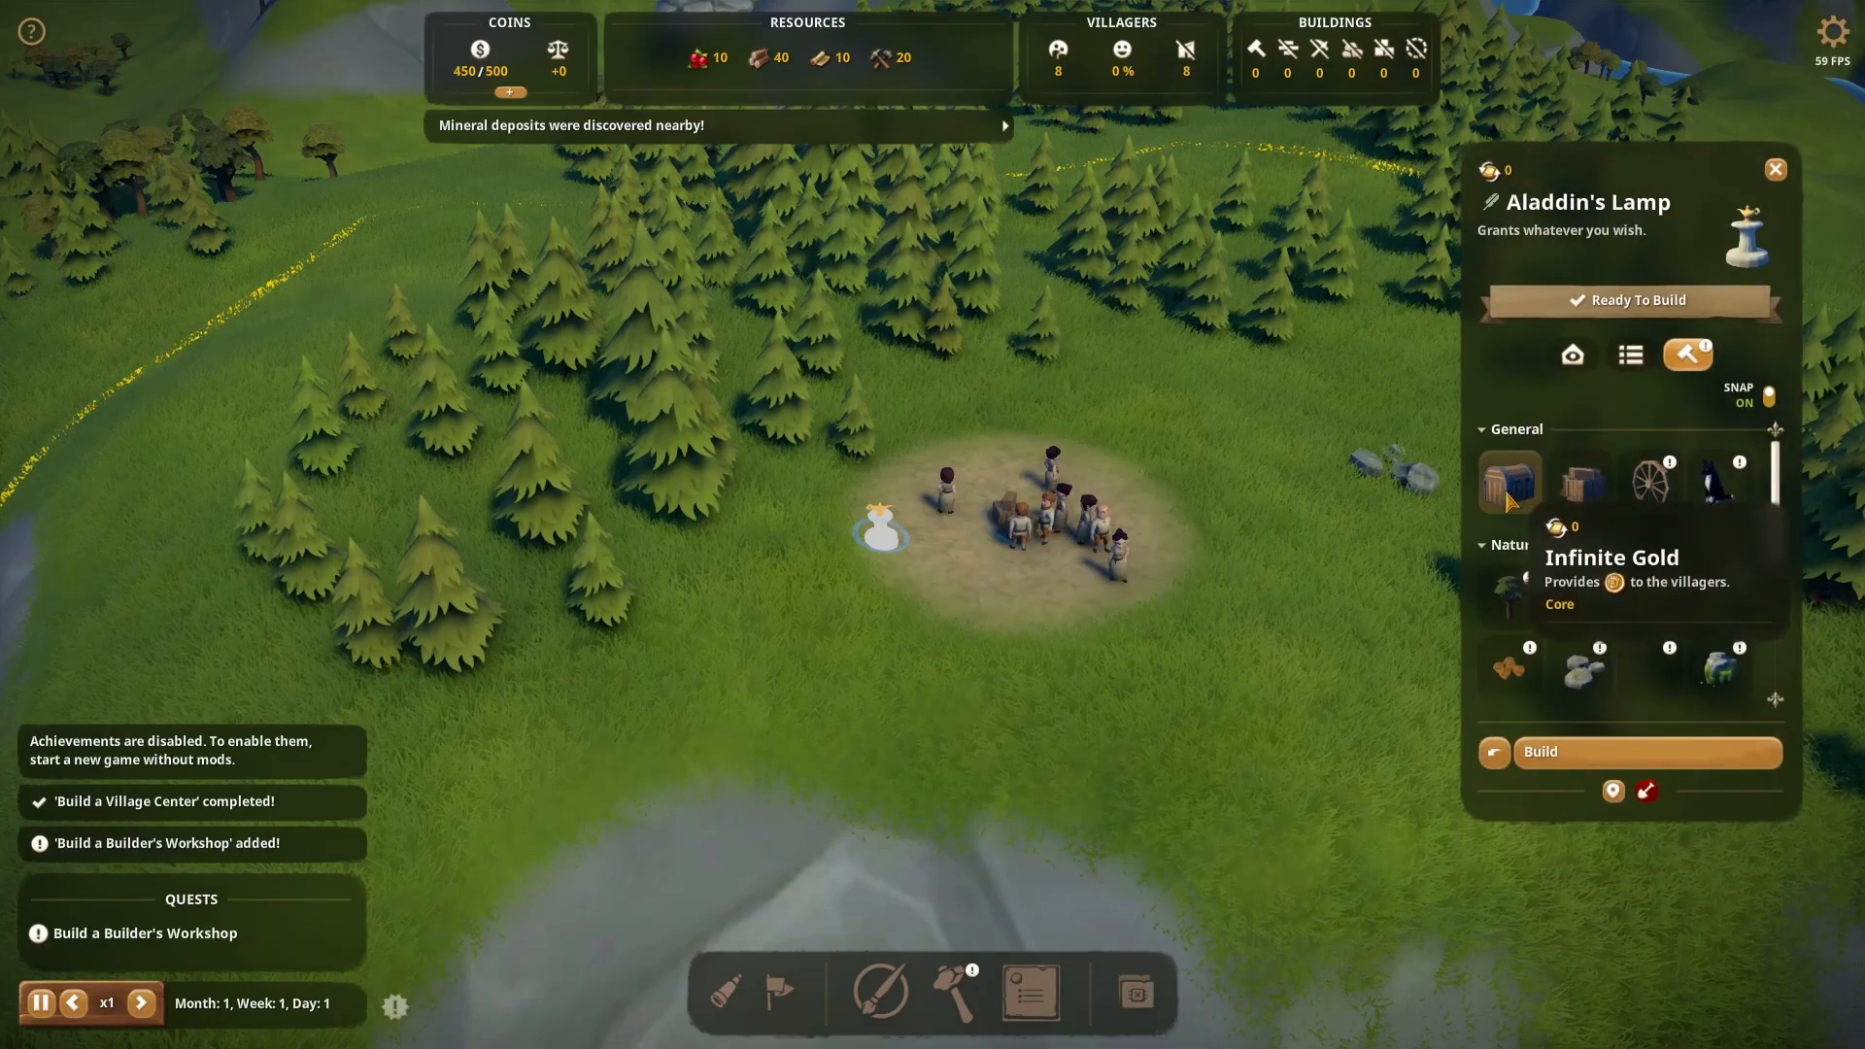
left_click(1496, 498)
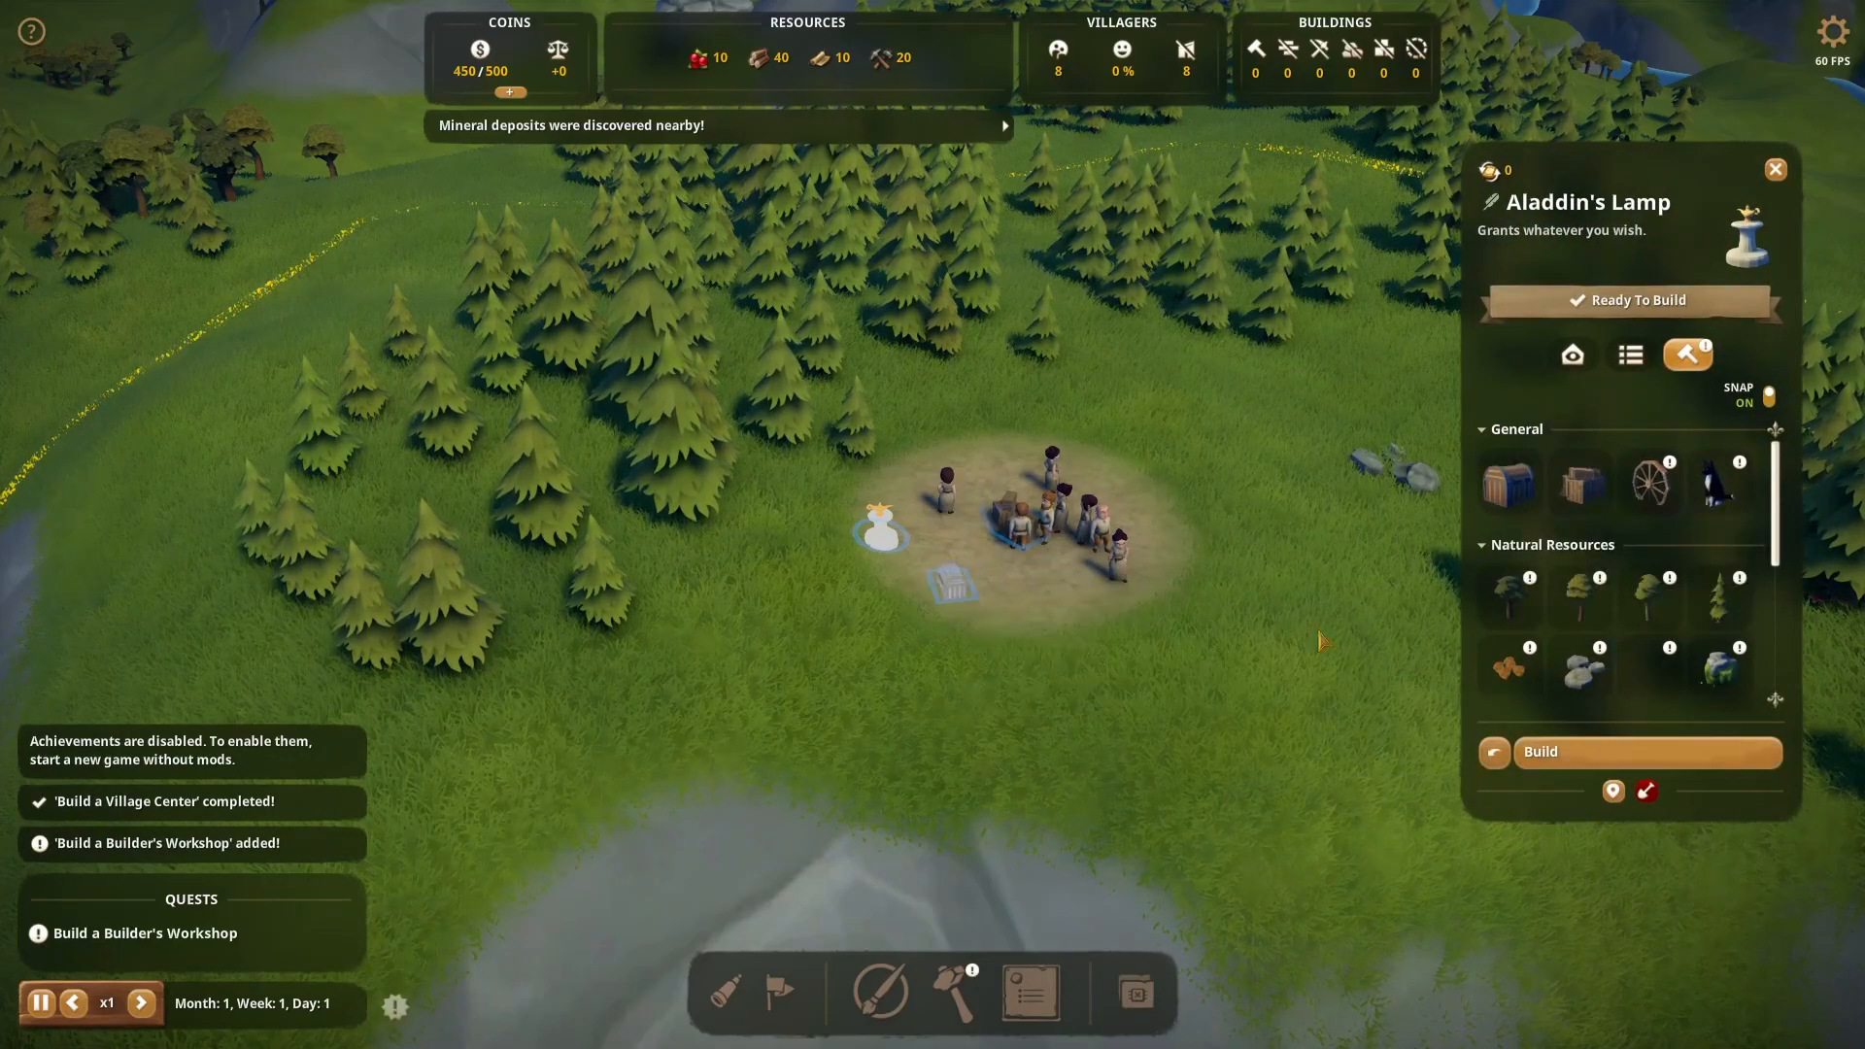
left_click(1573, 752)
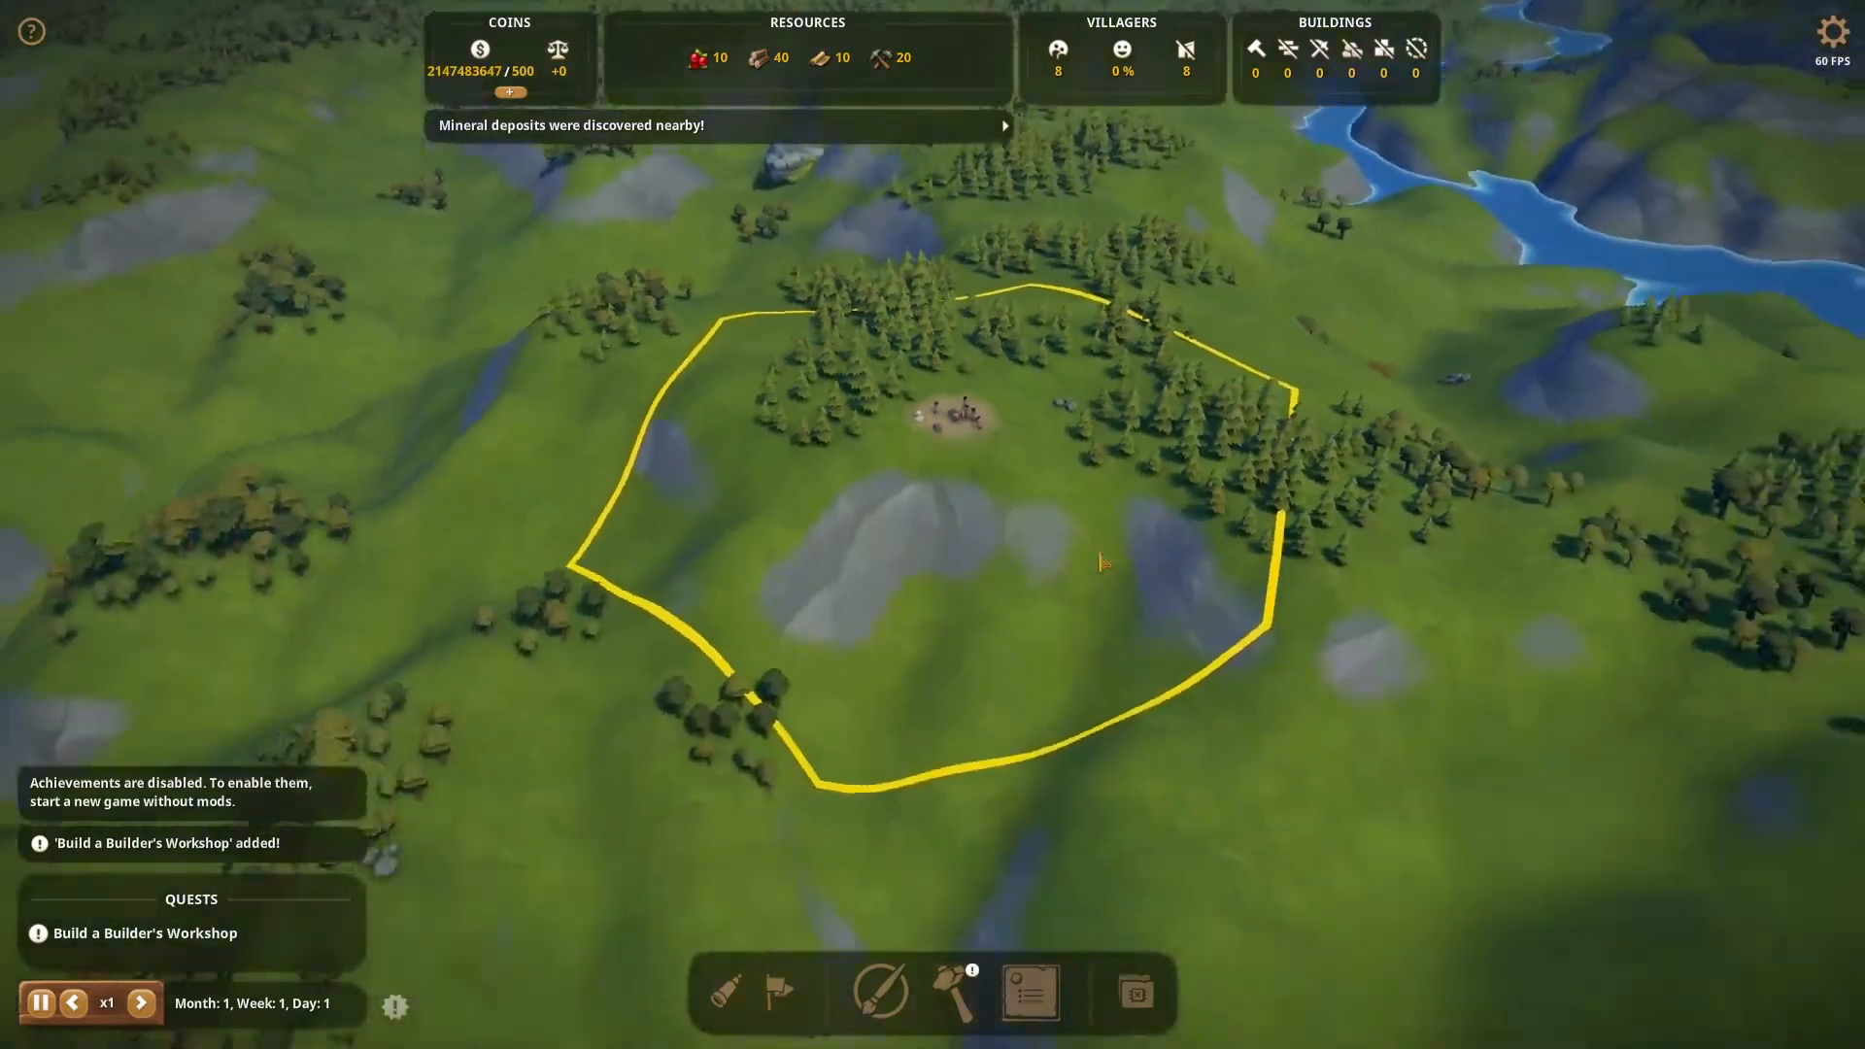
Purchase the territories surrounding the starting territory, extending to the fjord shore
key("s")
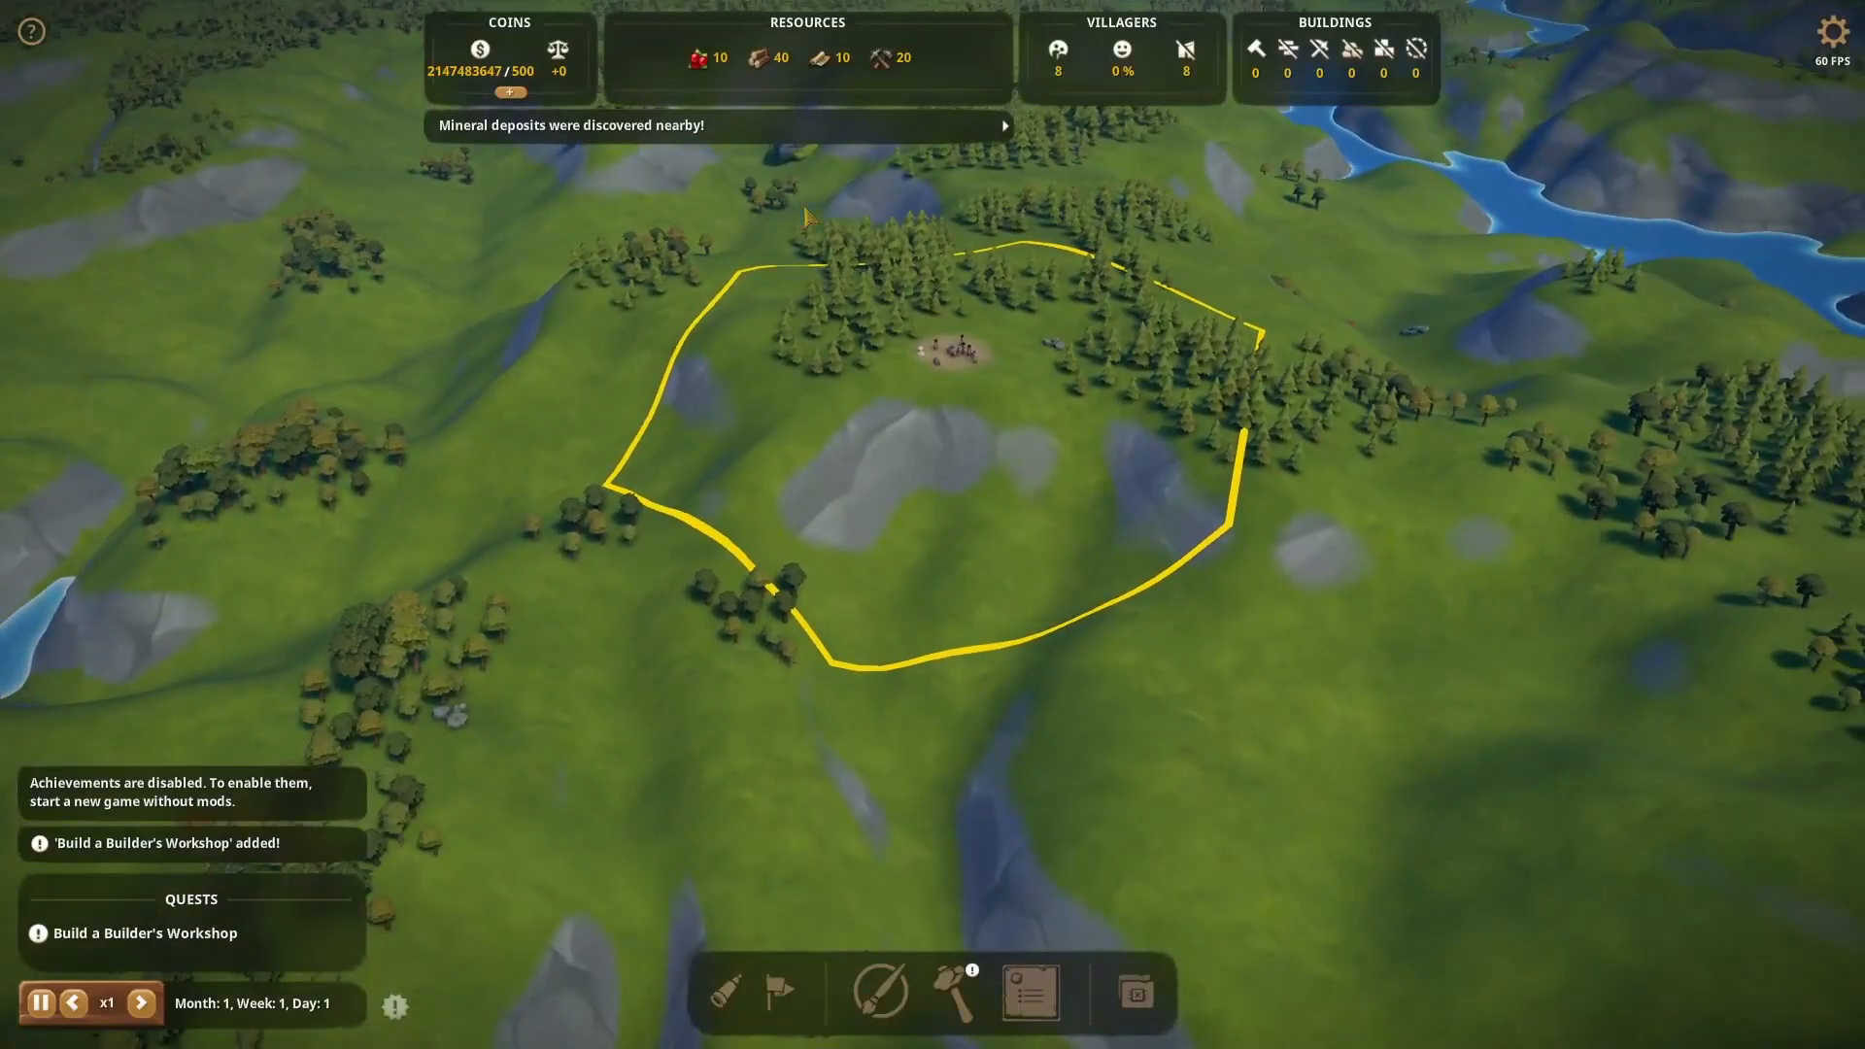
left_click(780, 990)
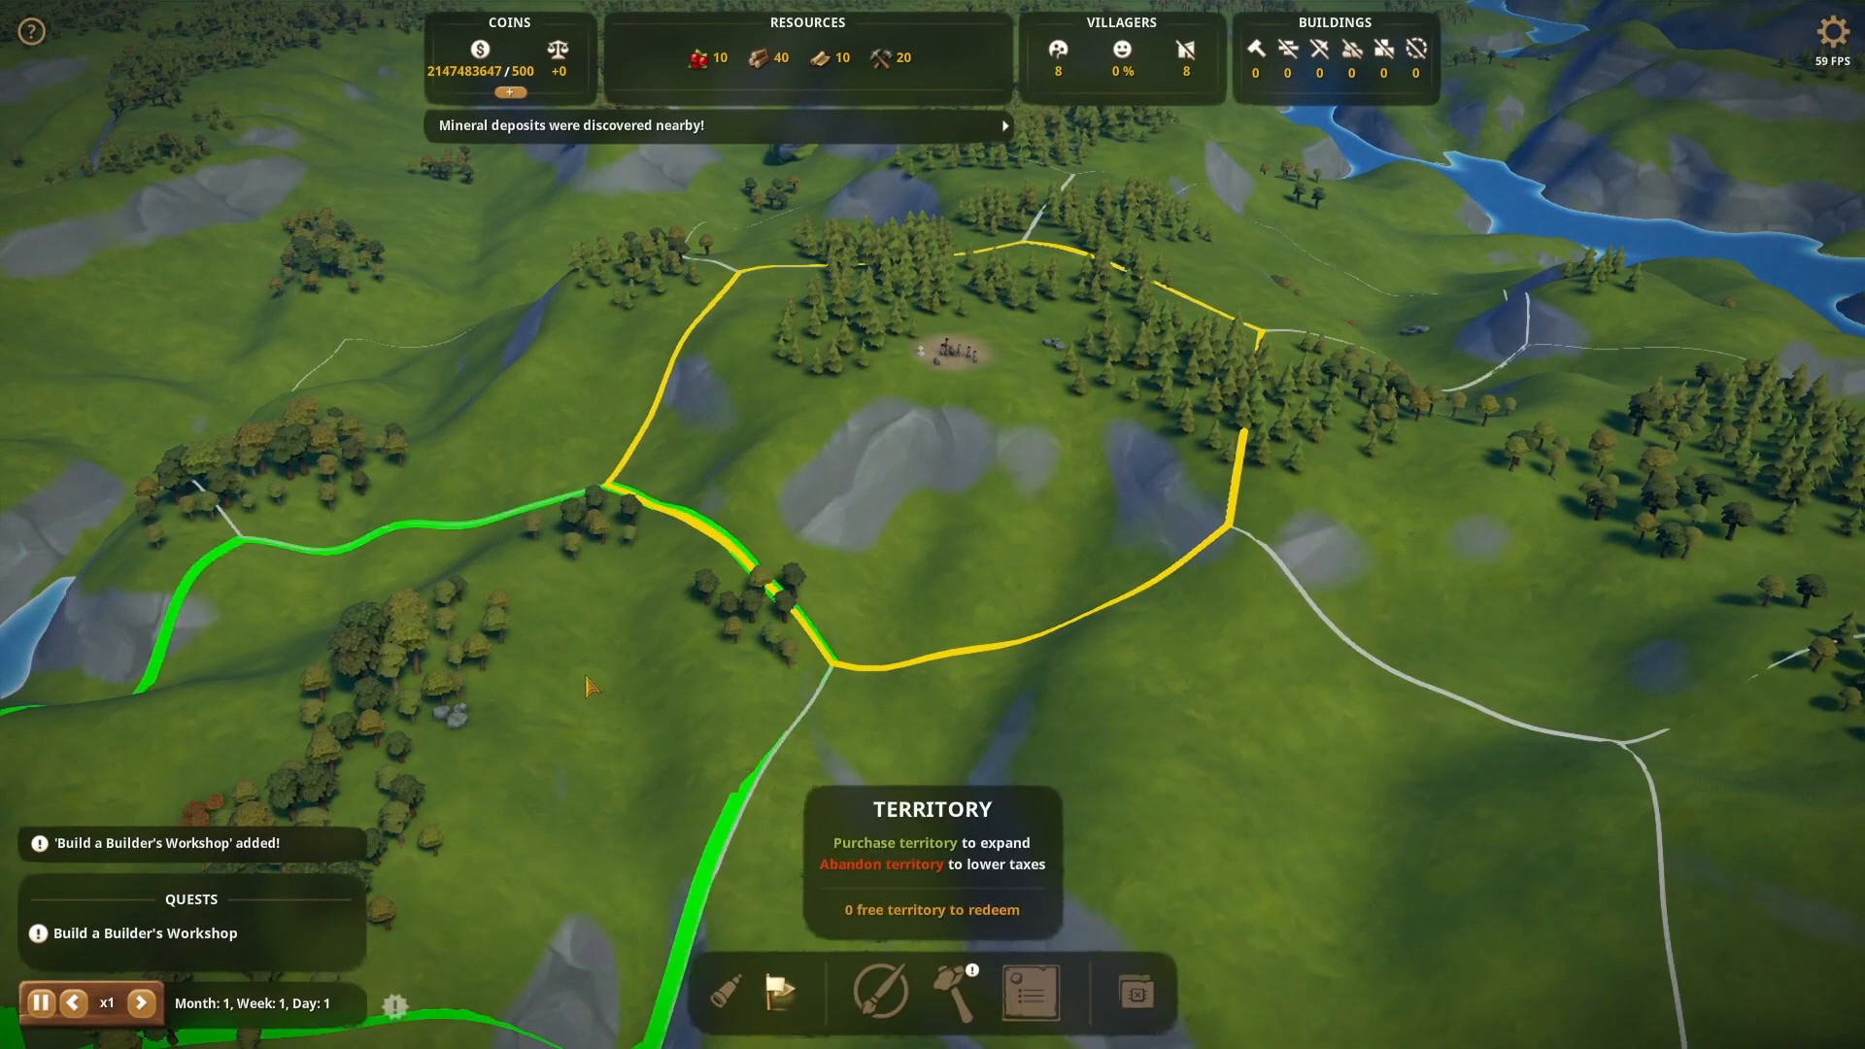
left_click(1212, 788)
key("s")
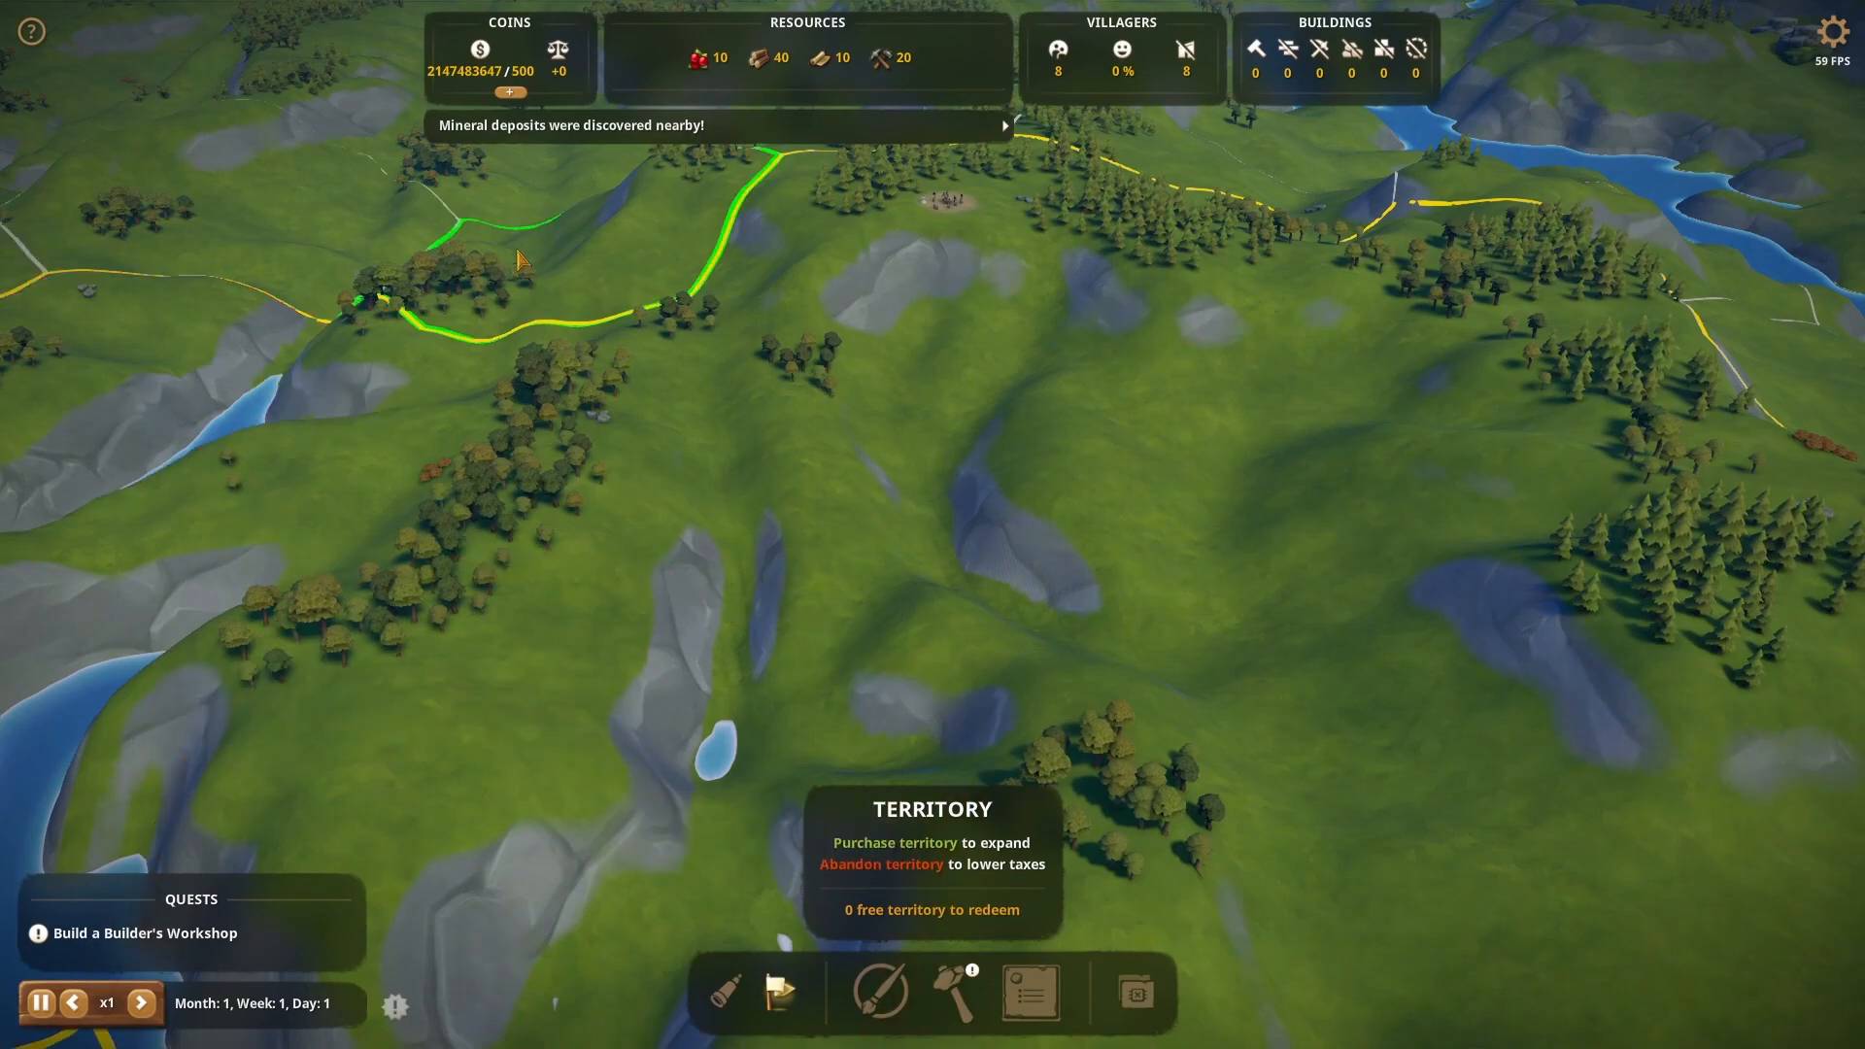
left_click_drag(1205, 763, 913, 927)
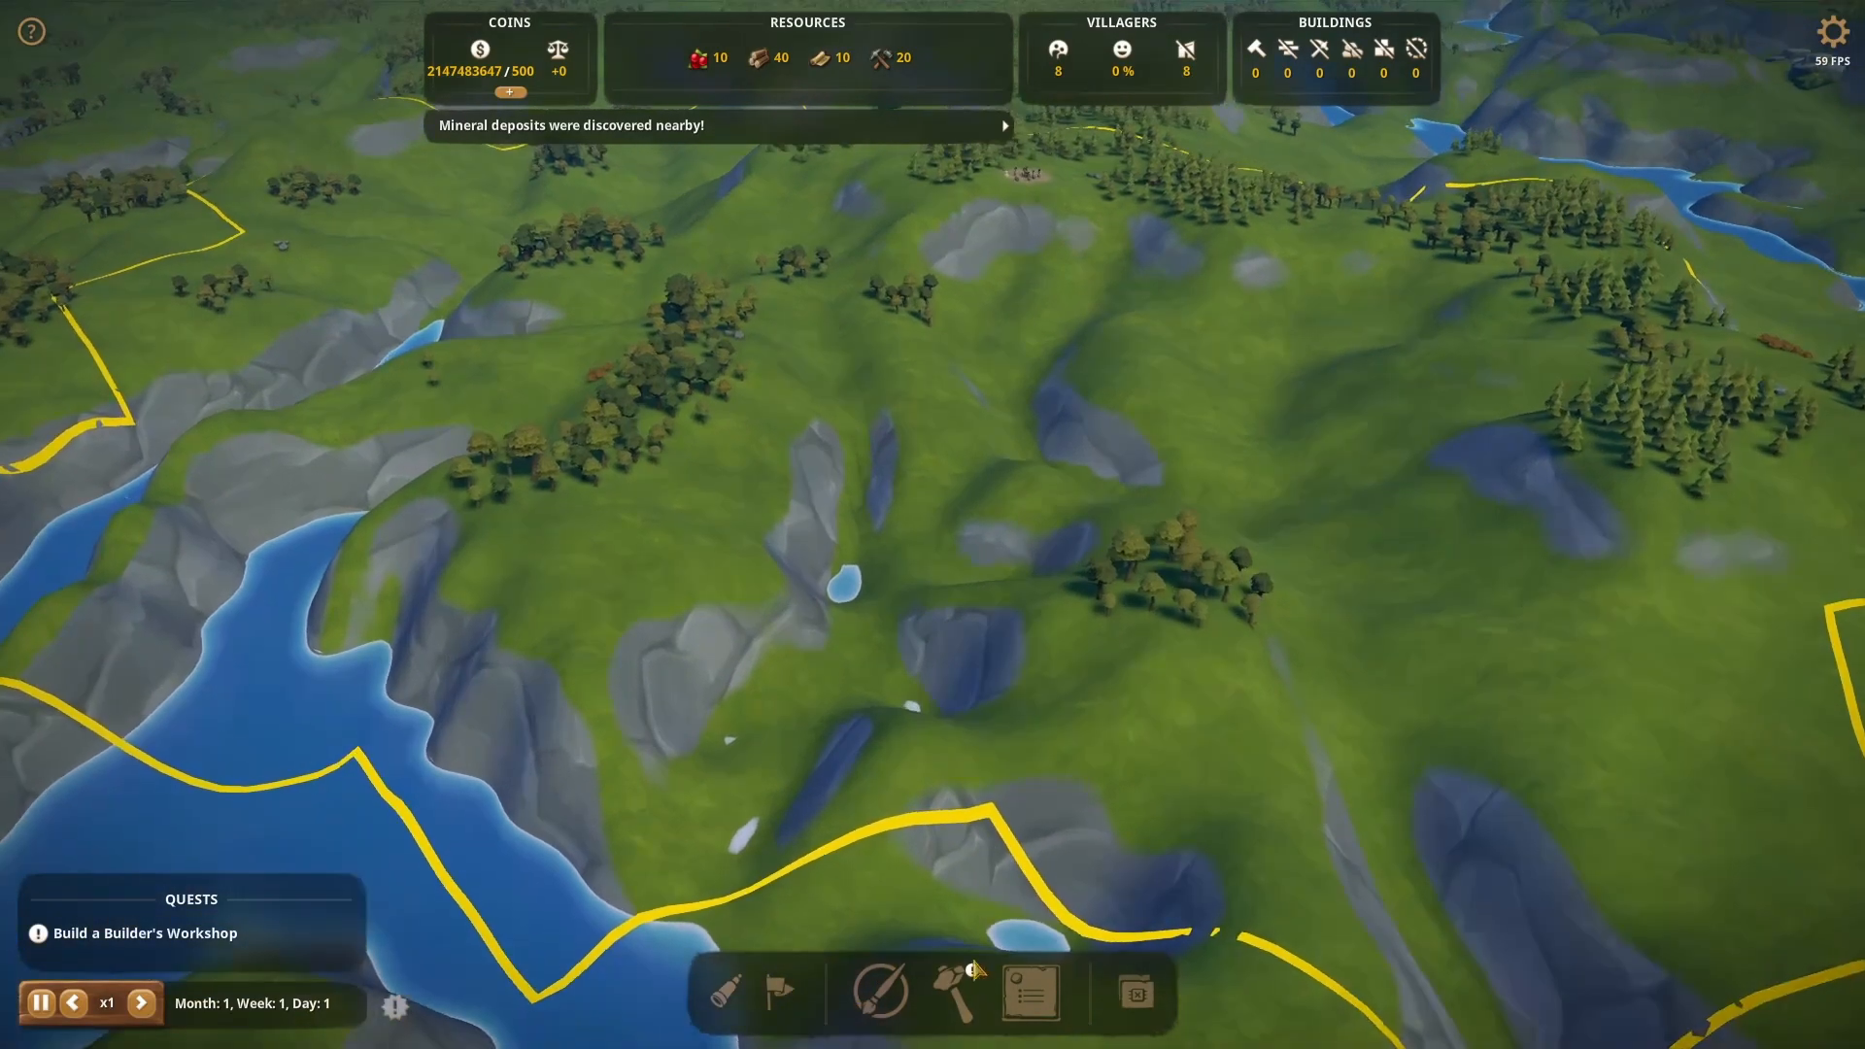
Place another Aladdin's Lamp on the open grass above the small grove and bring up its natural resource parts
left_click(954, 990)
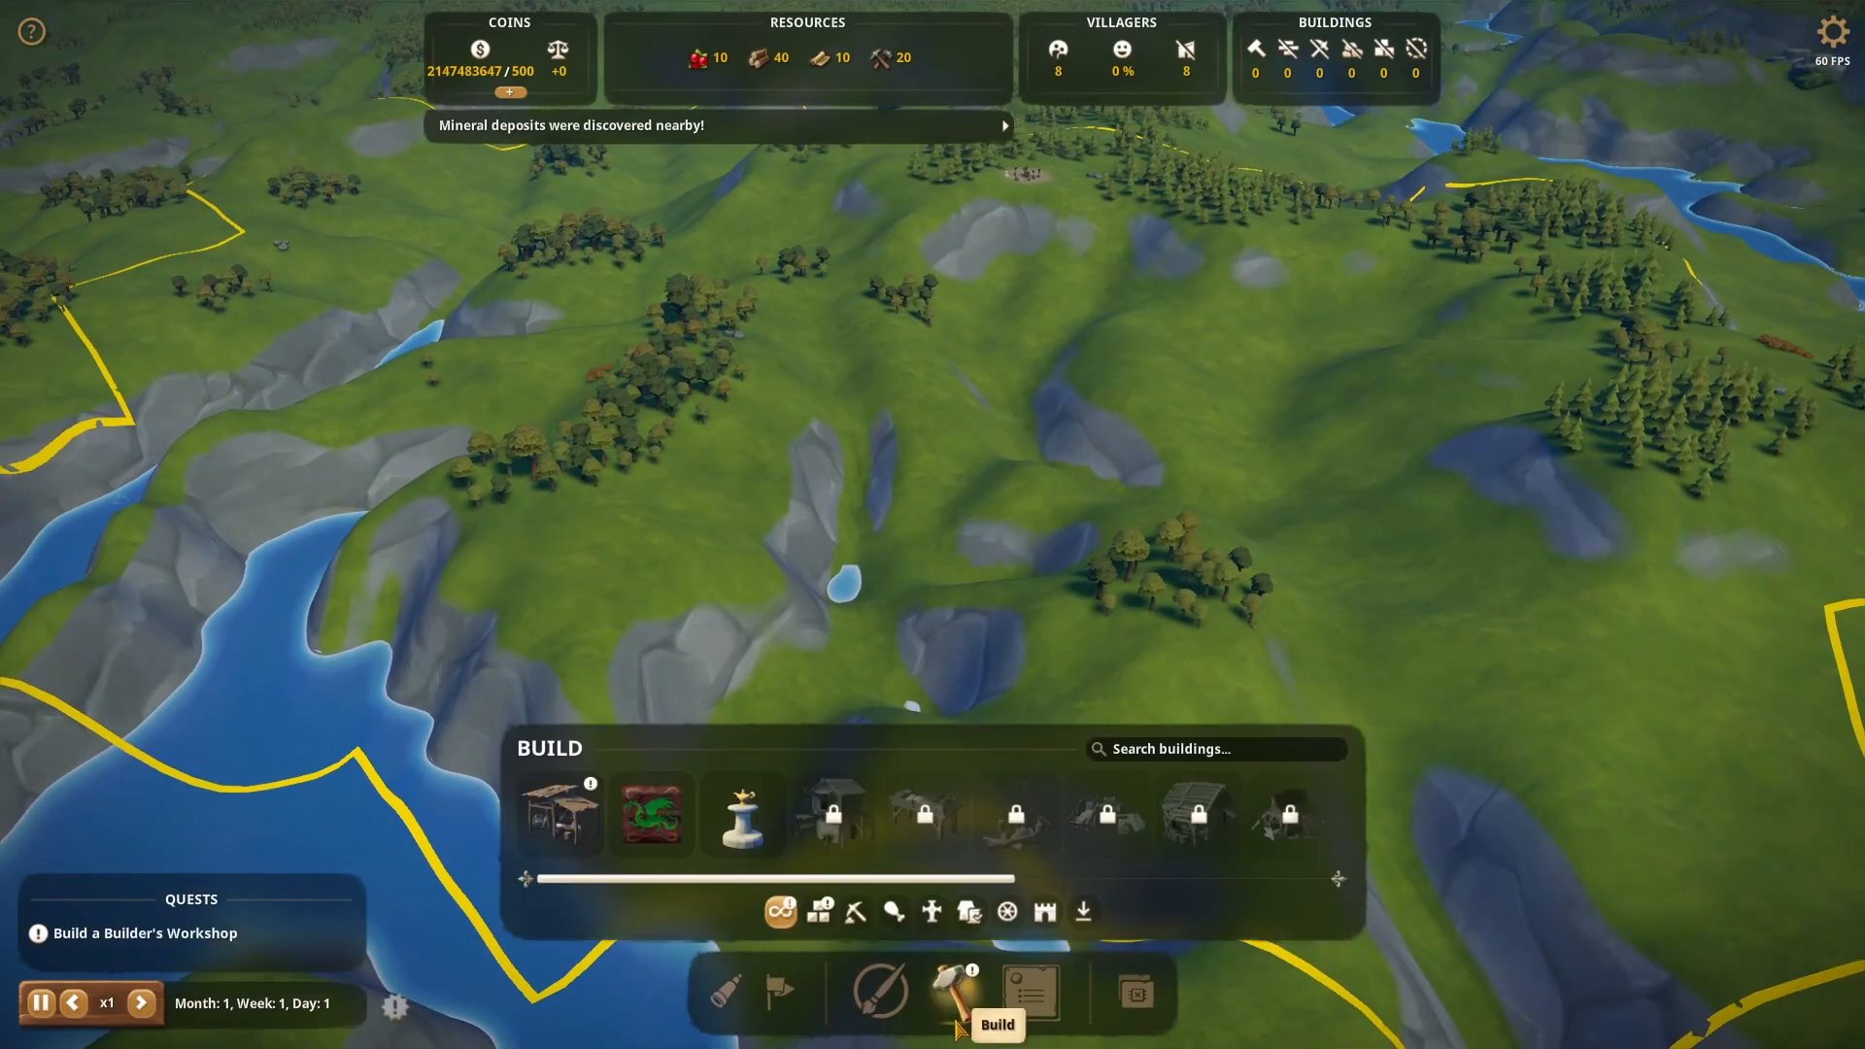
left_click(733, 812)
scroll(1263, 573, "up", 5)
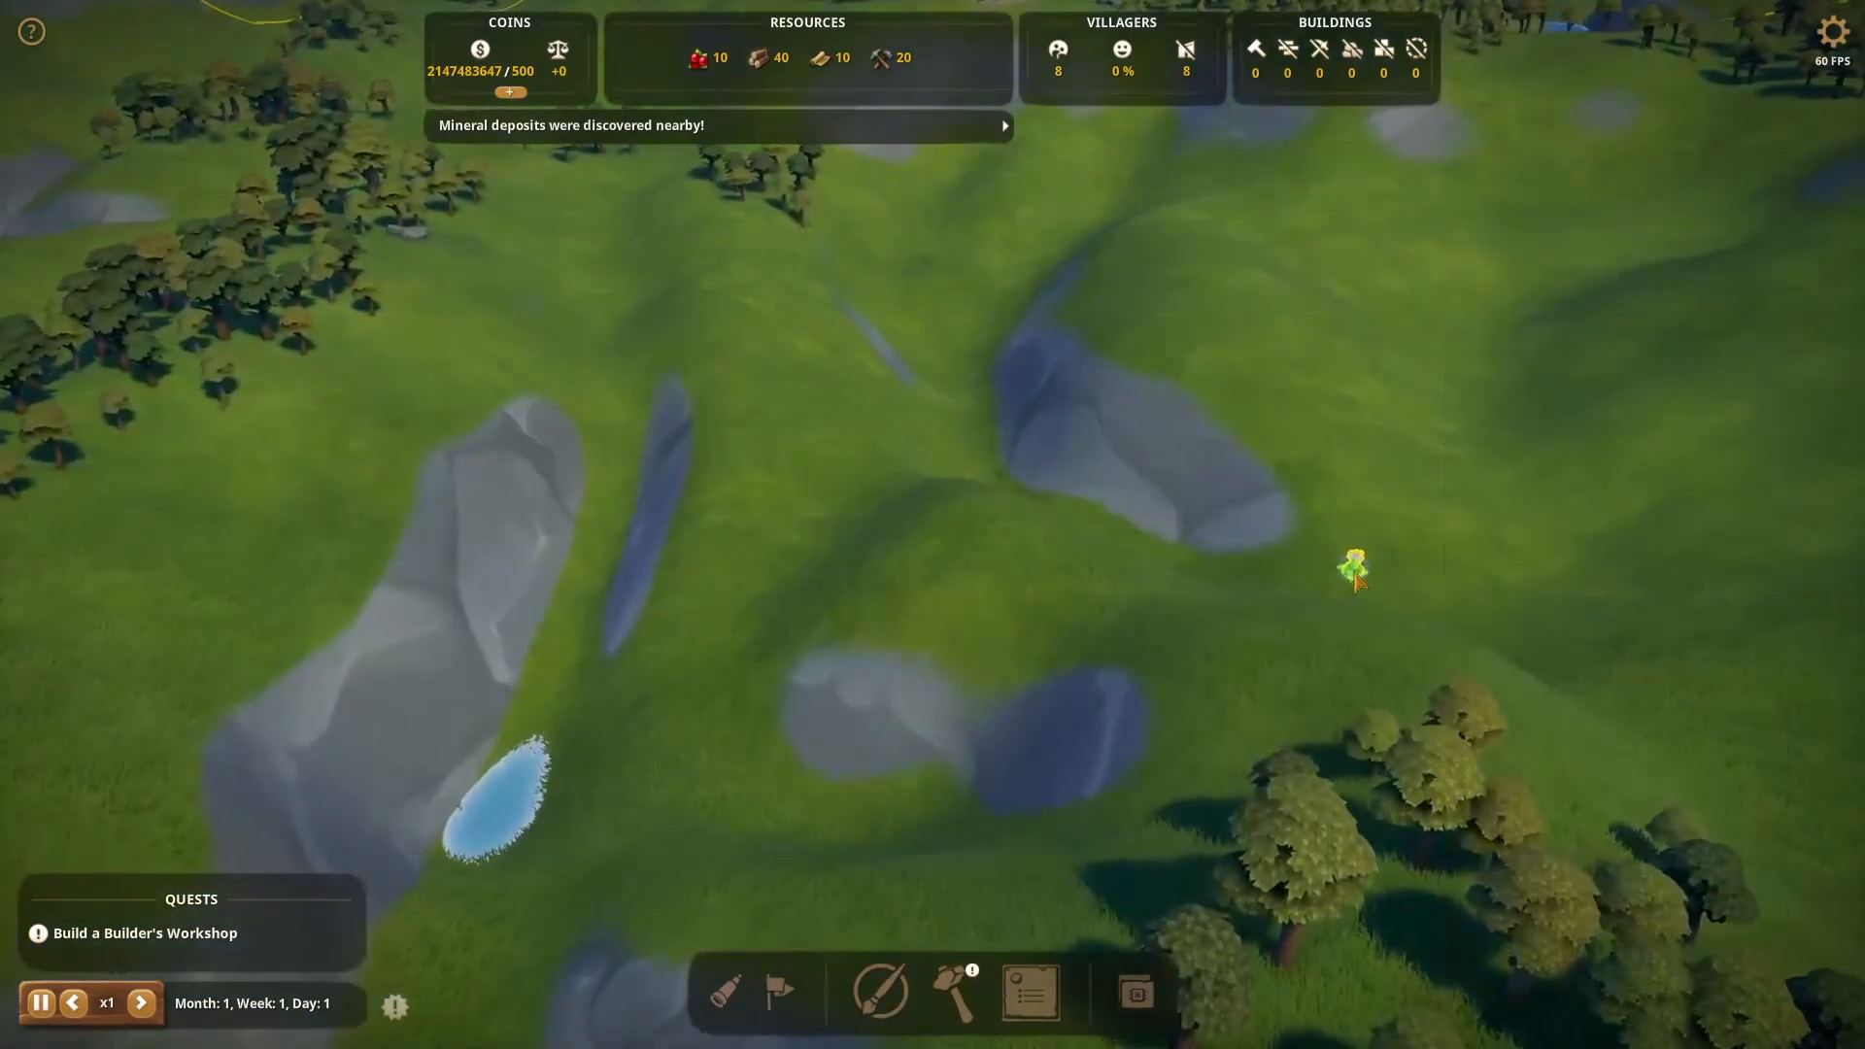
left_click(1357, 578)
scroll(1515, 777, "down", 1)
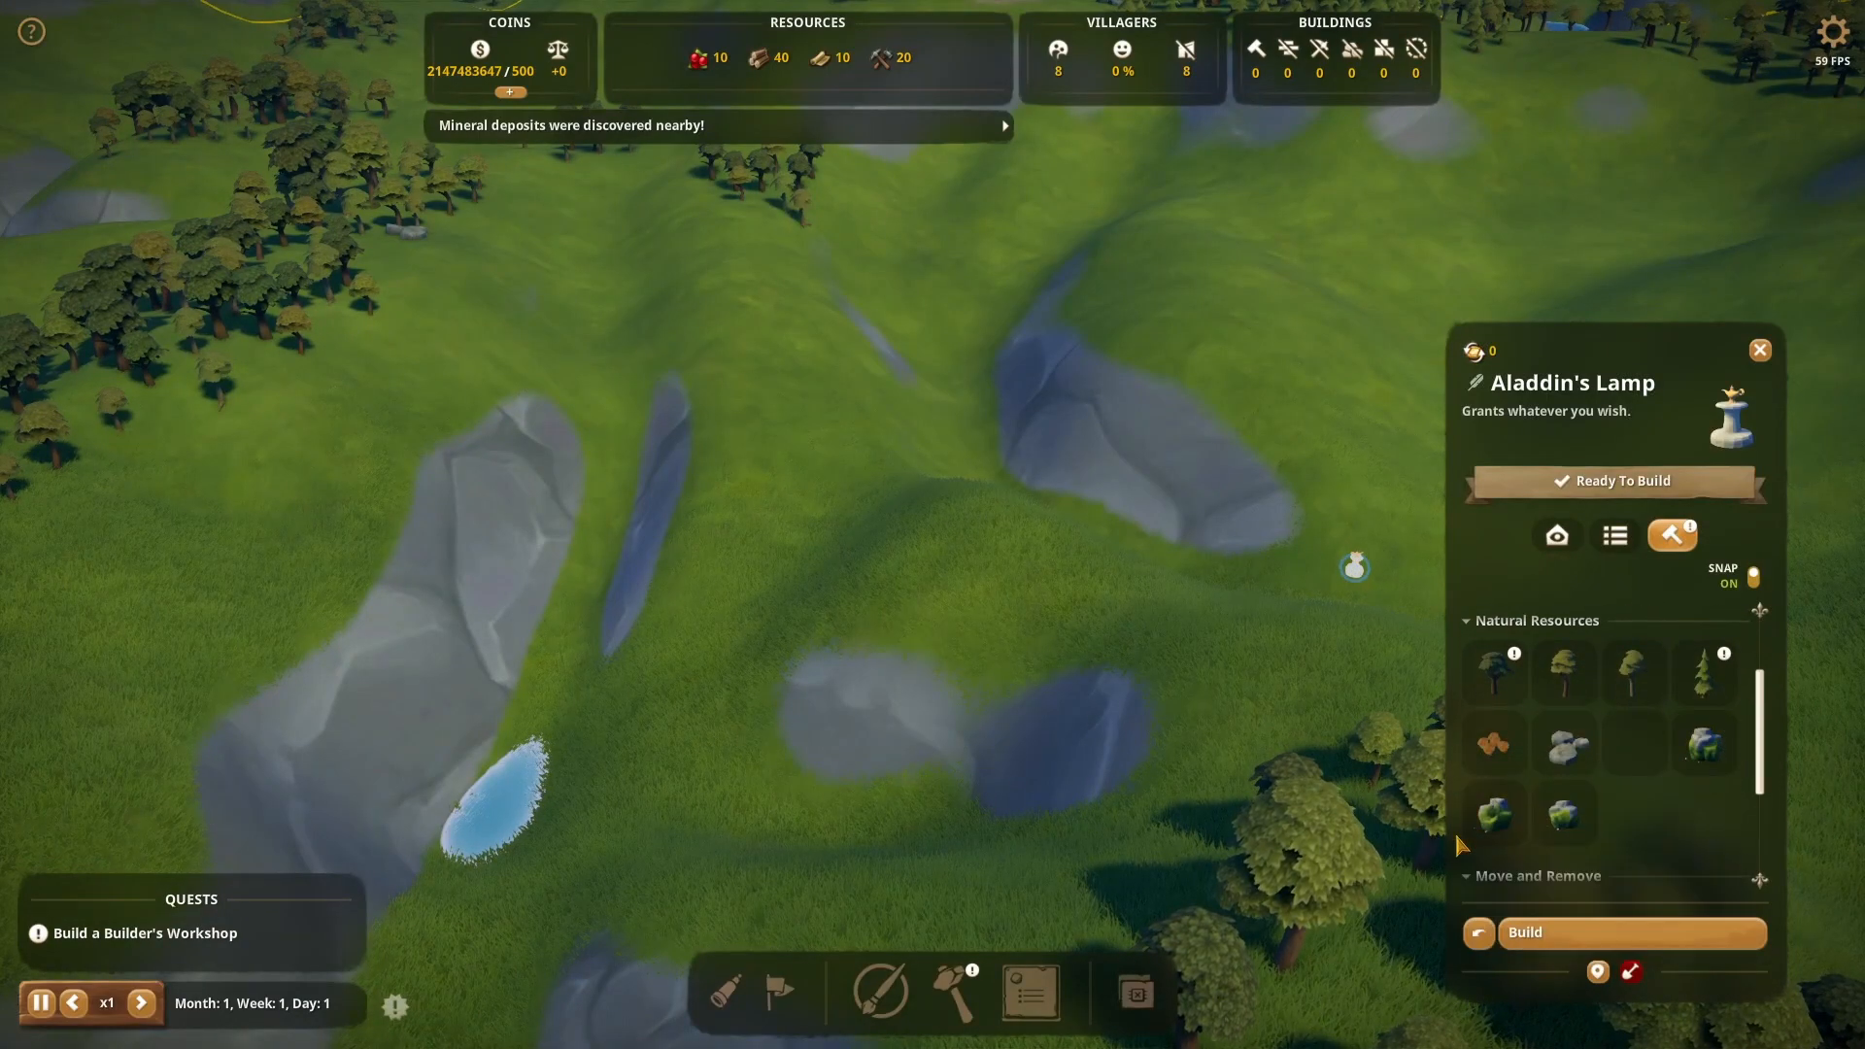
Rotate a mine site and place it at the edge of the large grey rock patch near the village center
left_click(1709, 753)
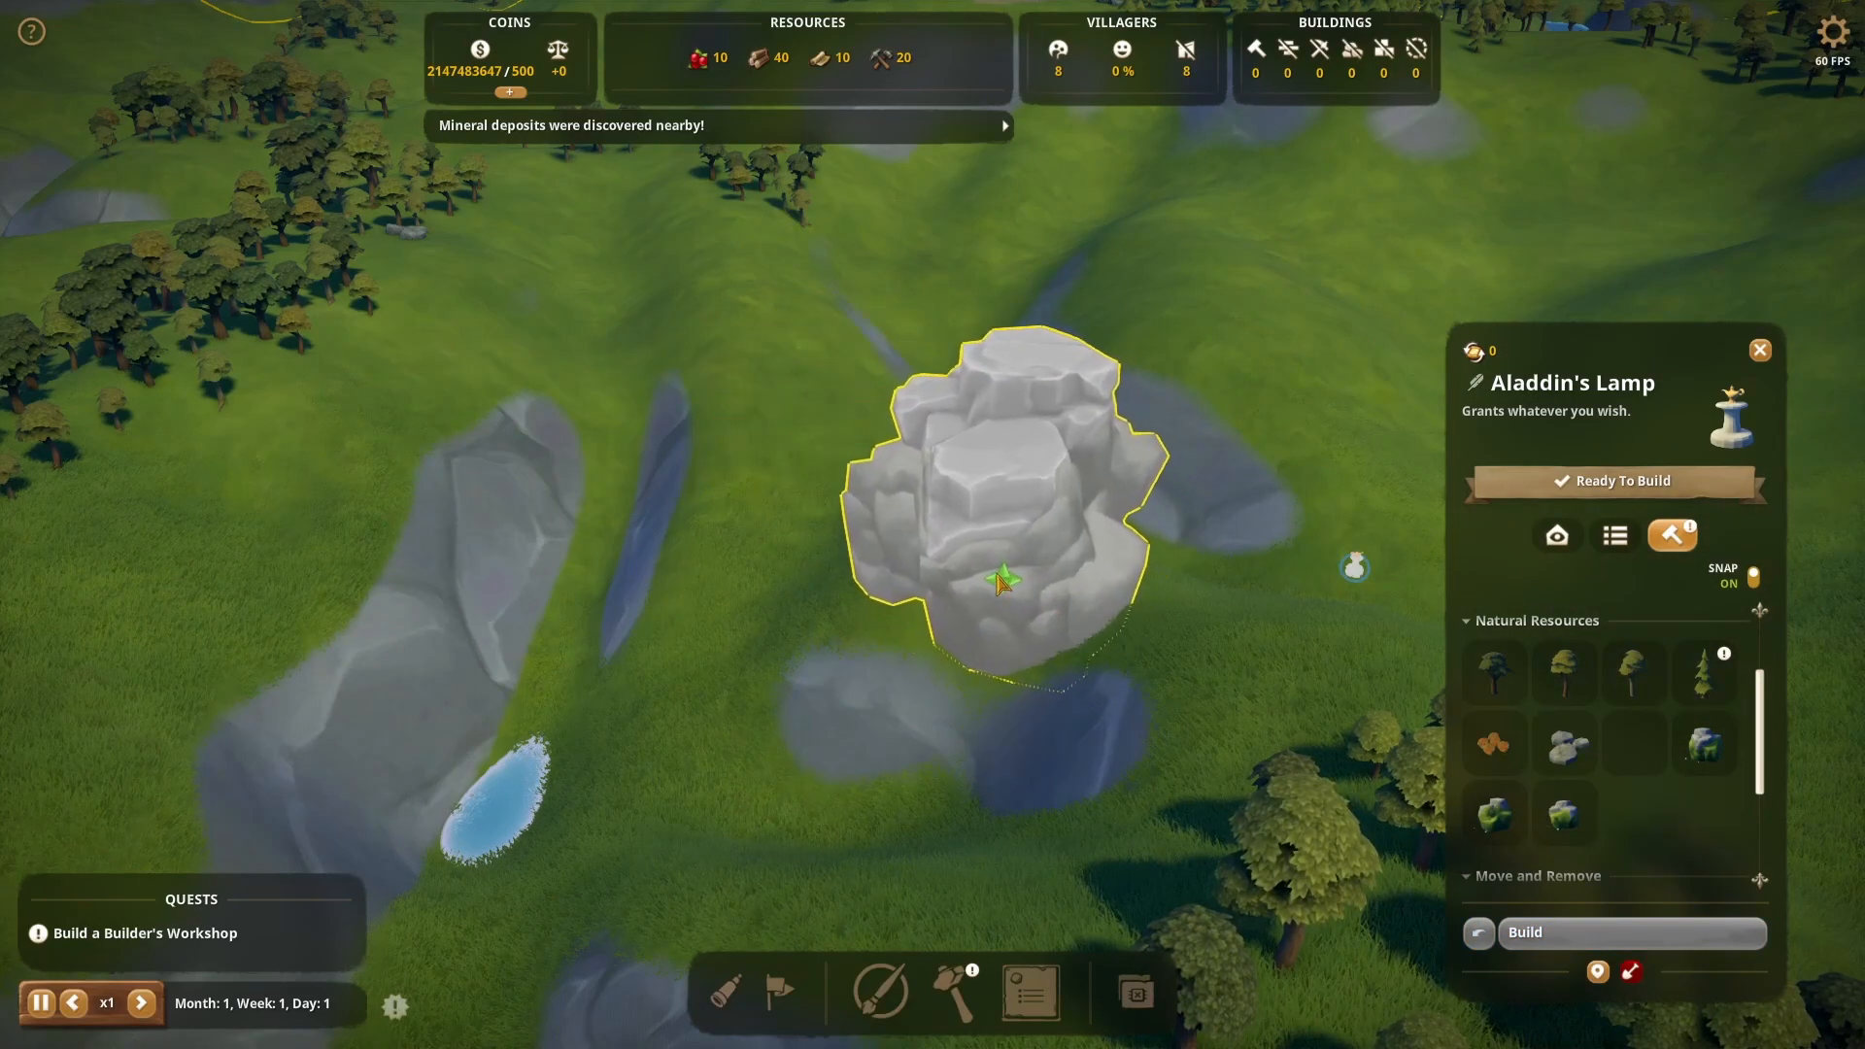
left_click_drag(981, 570, 970, 563)
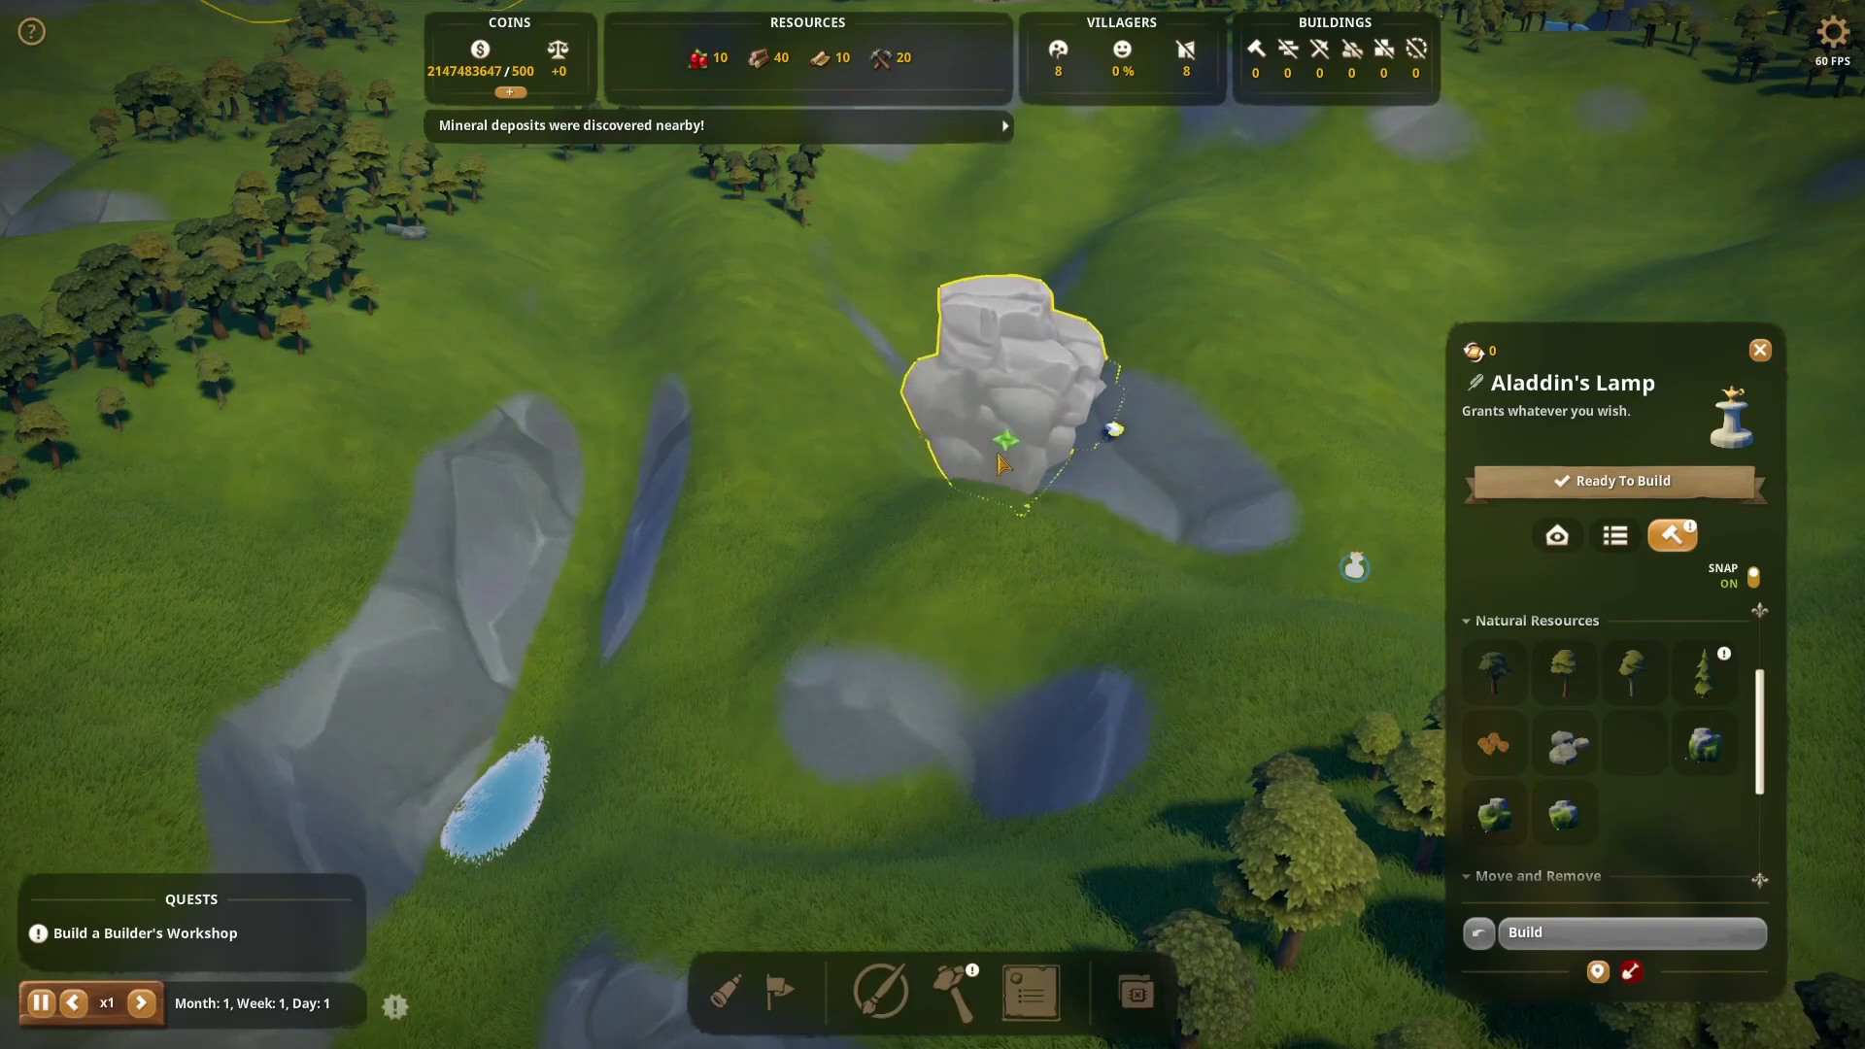
scroll(1002, 458, "down", 3)
scroll(1002, 467, "up", 4)
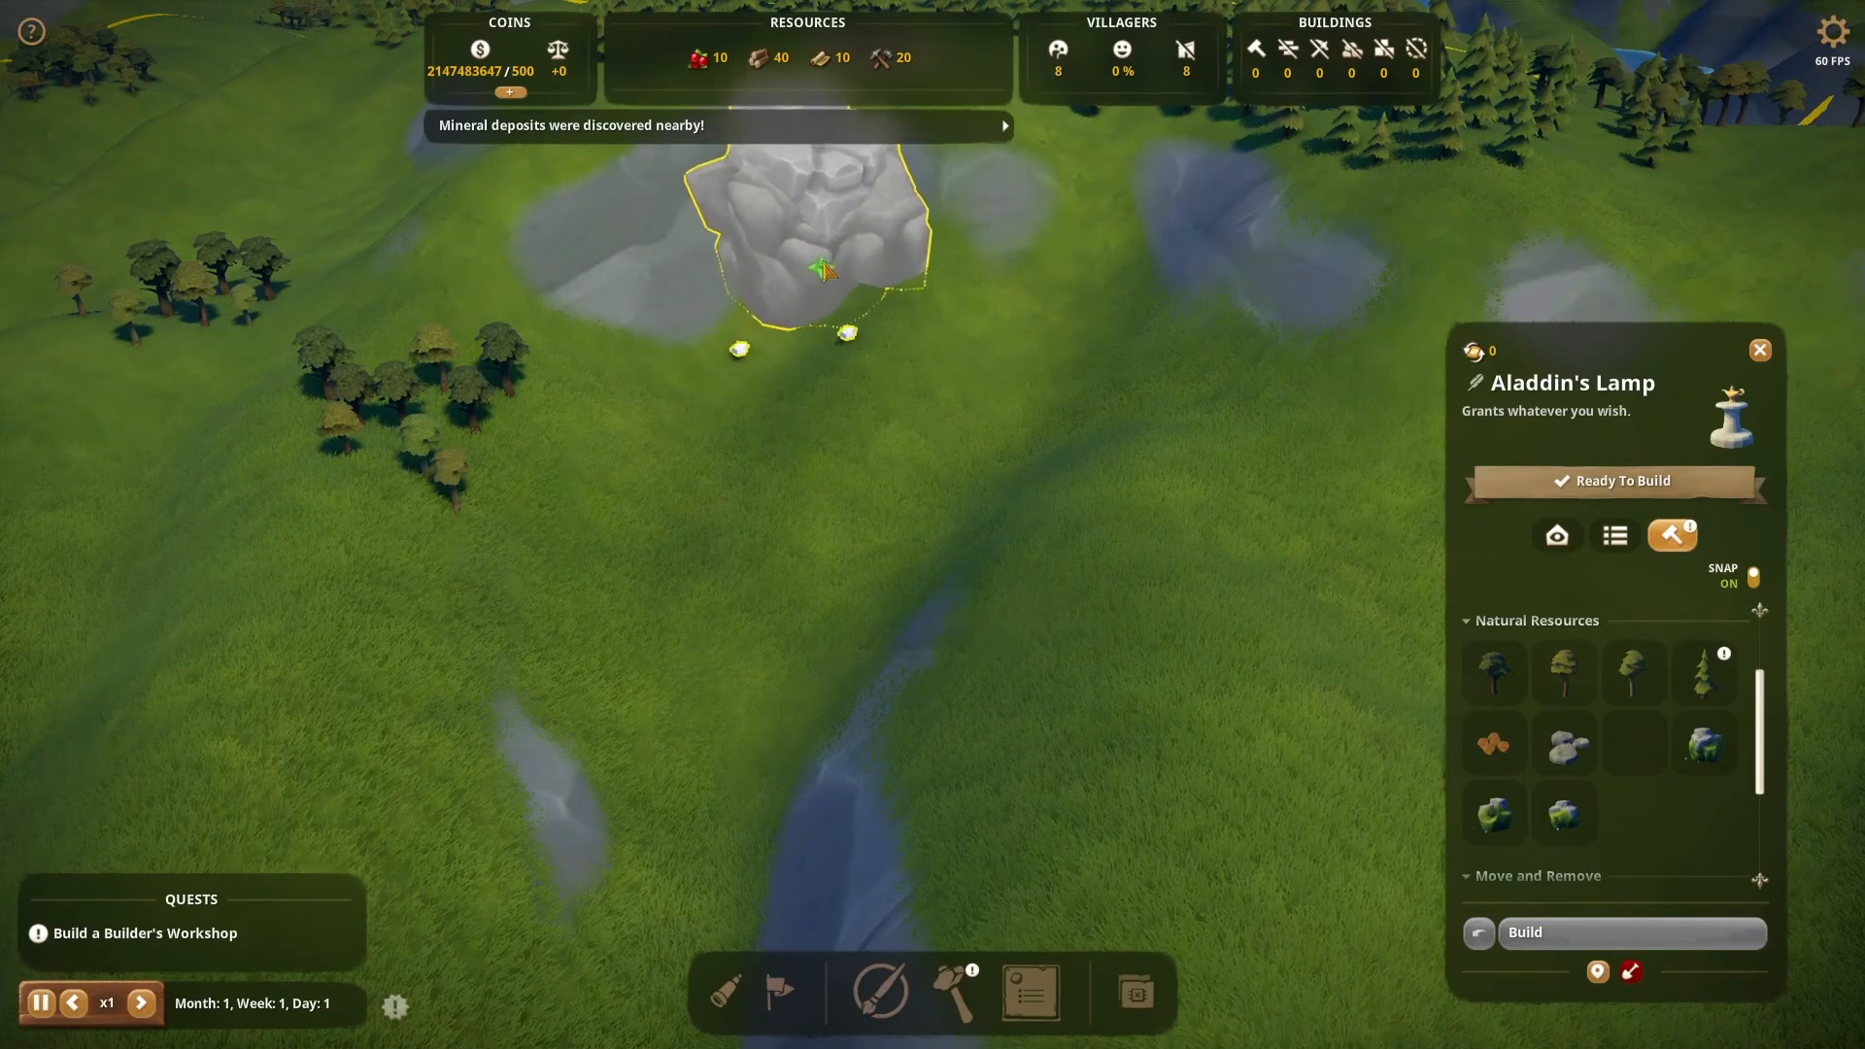
key("w")
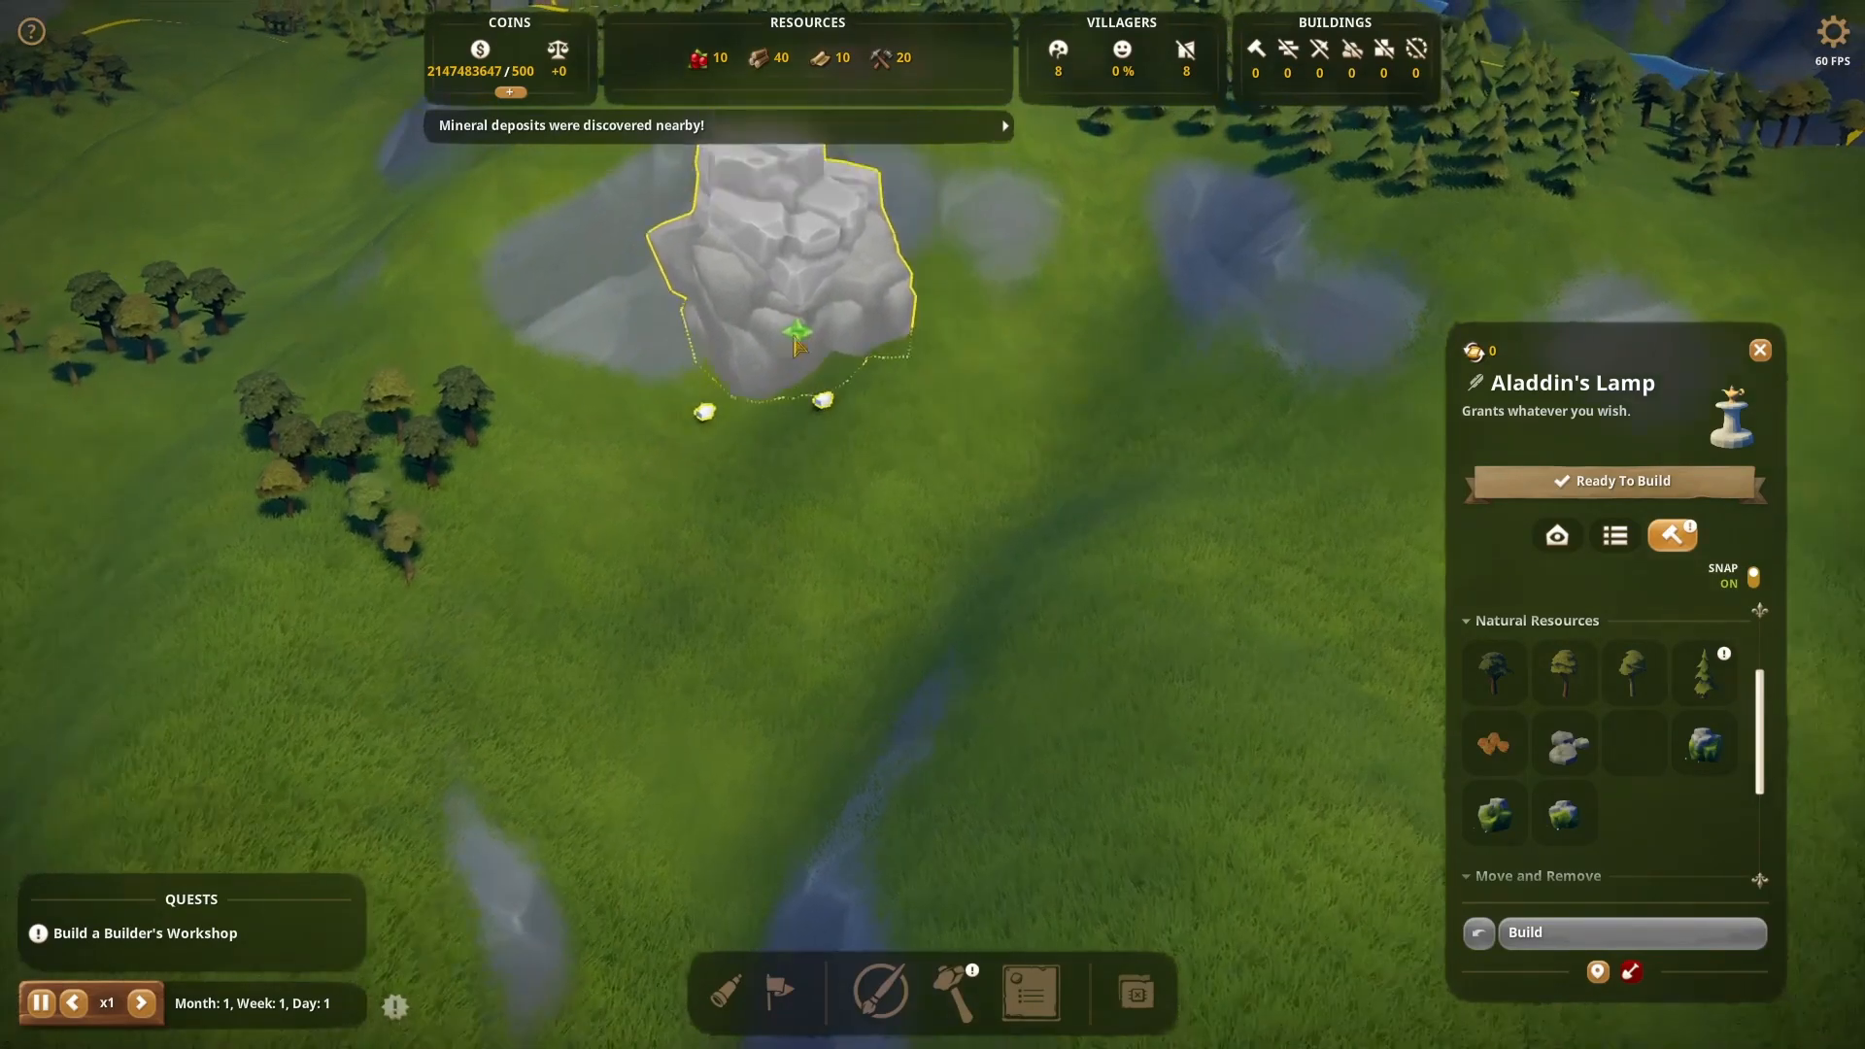
scroll(757, 393, "down", 3)
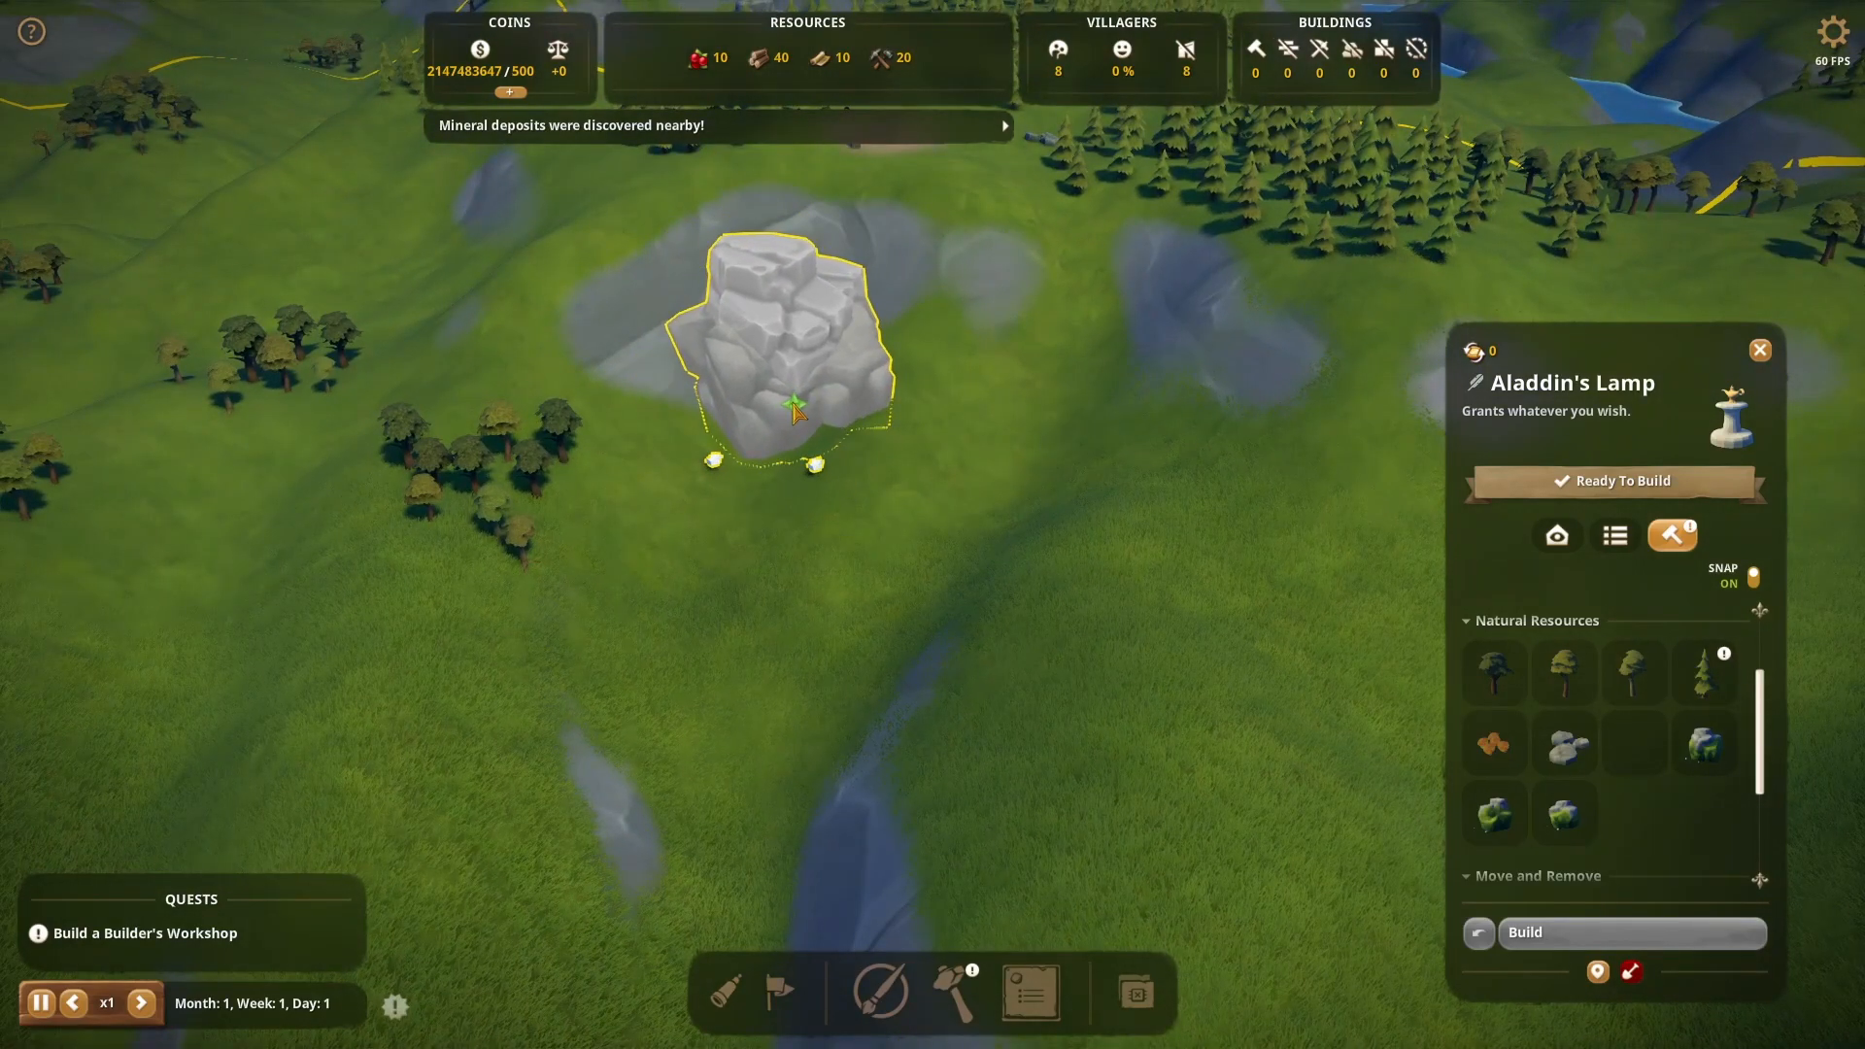
left_click(793, 411)
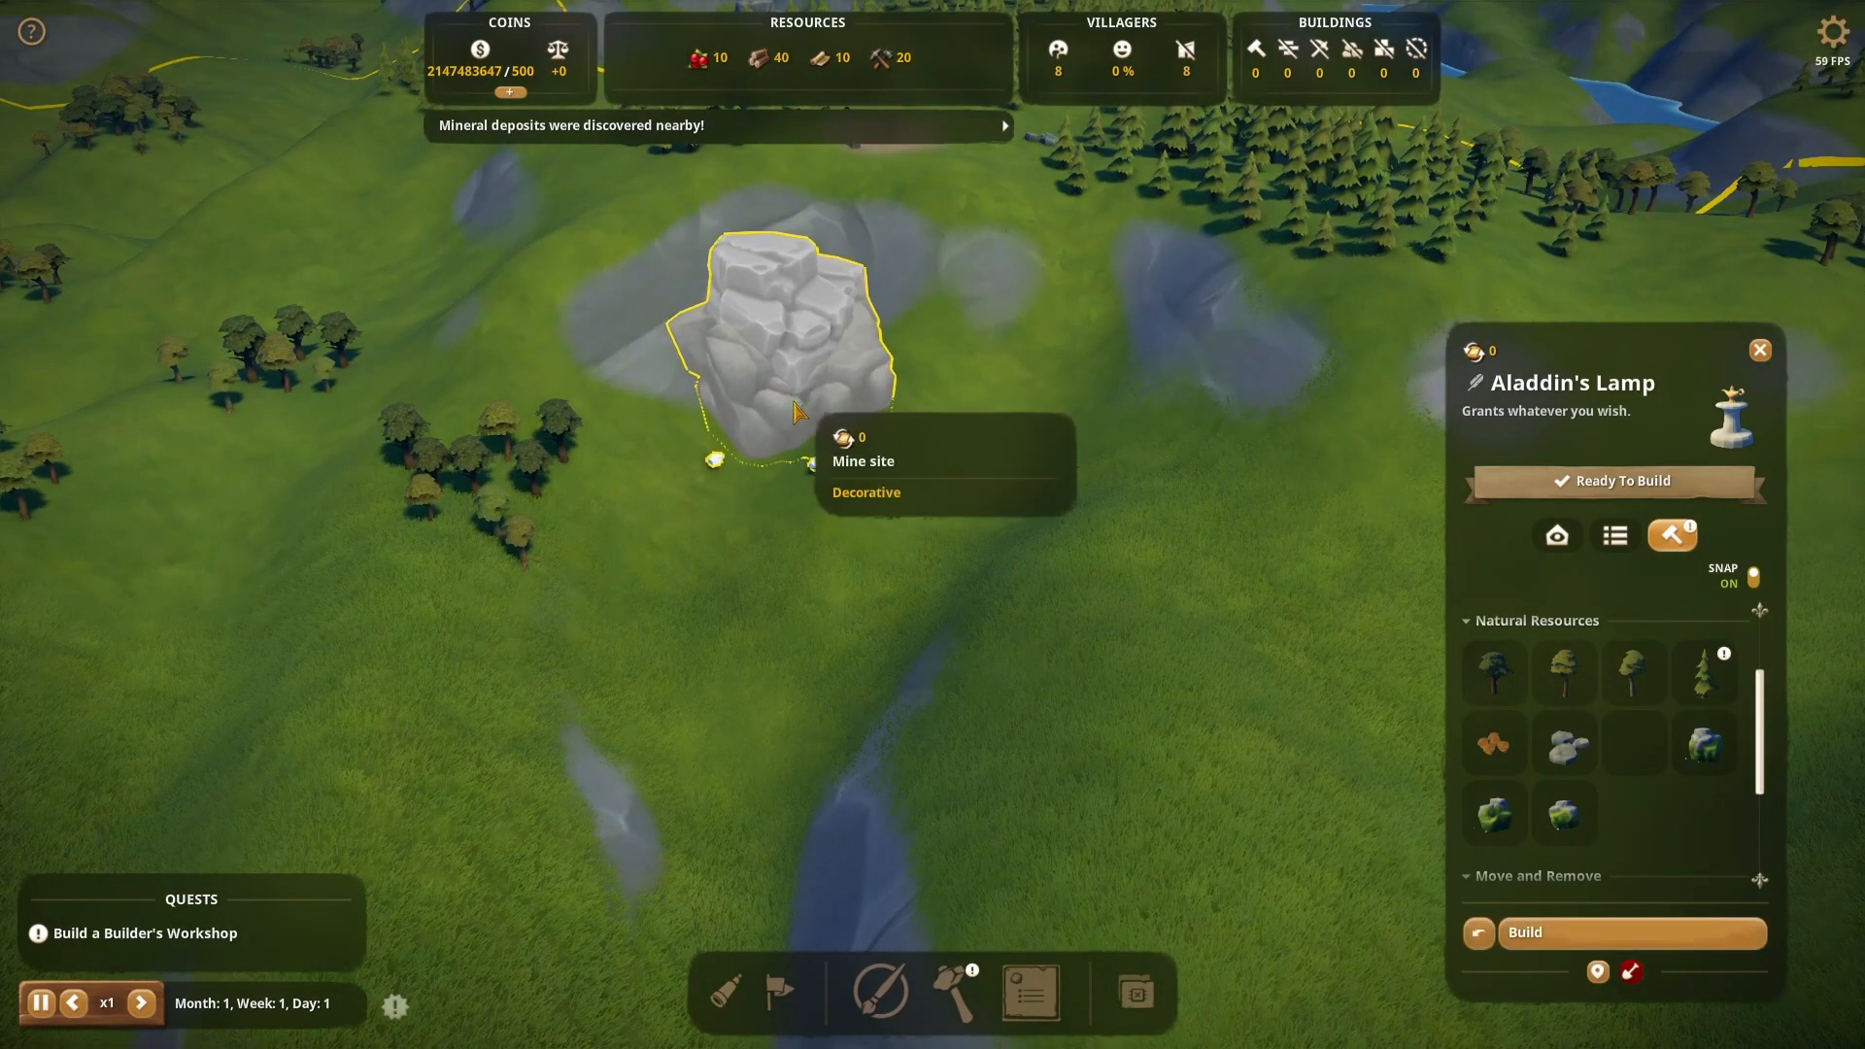
Rotate a second mine site and place it at the edge of the deciduous trees west of the first one
left_click(1705, 746)
scroll(962, 485, "down", 5)
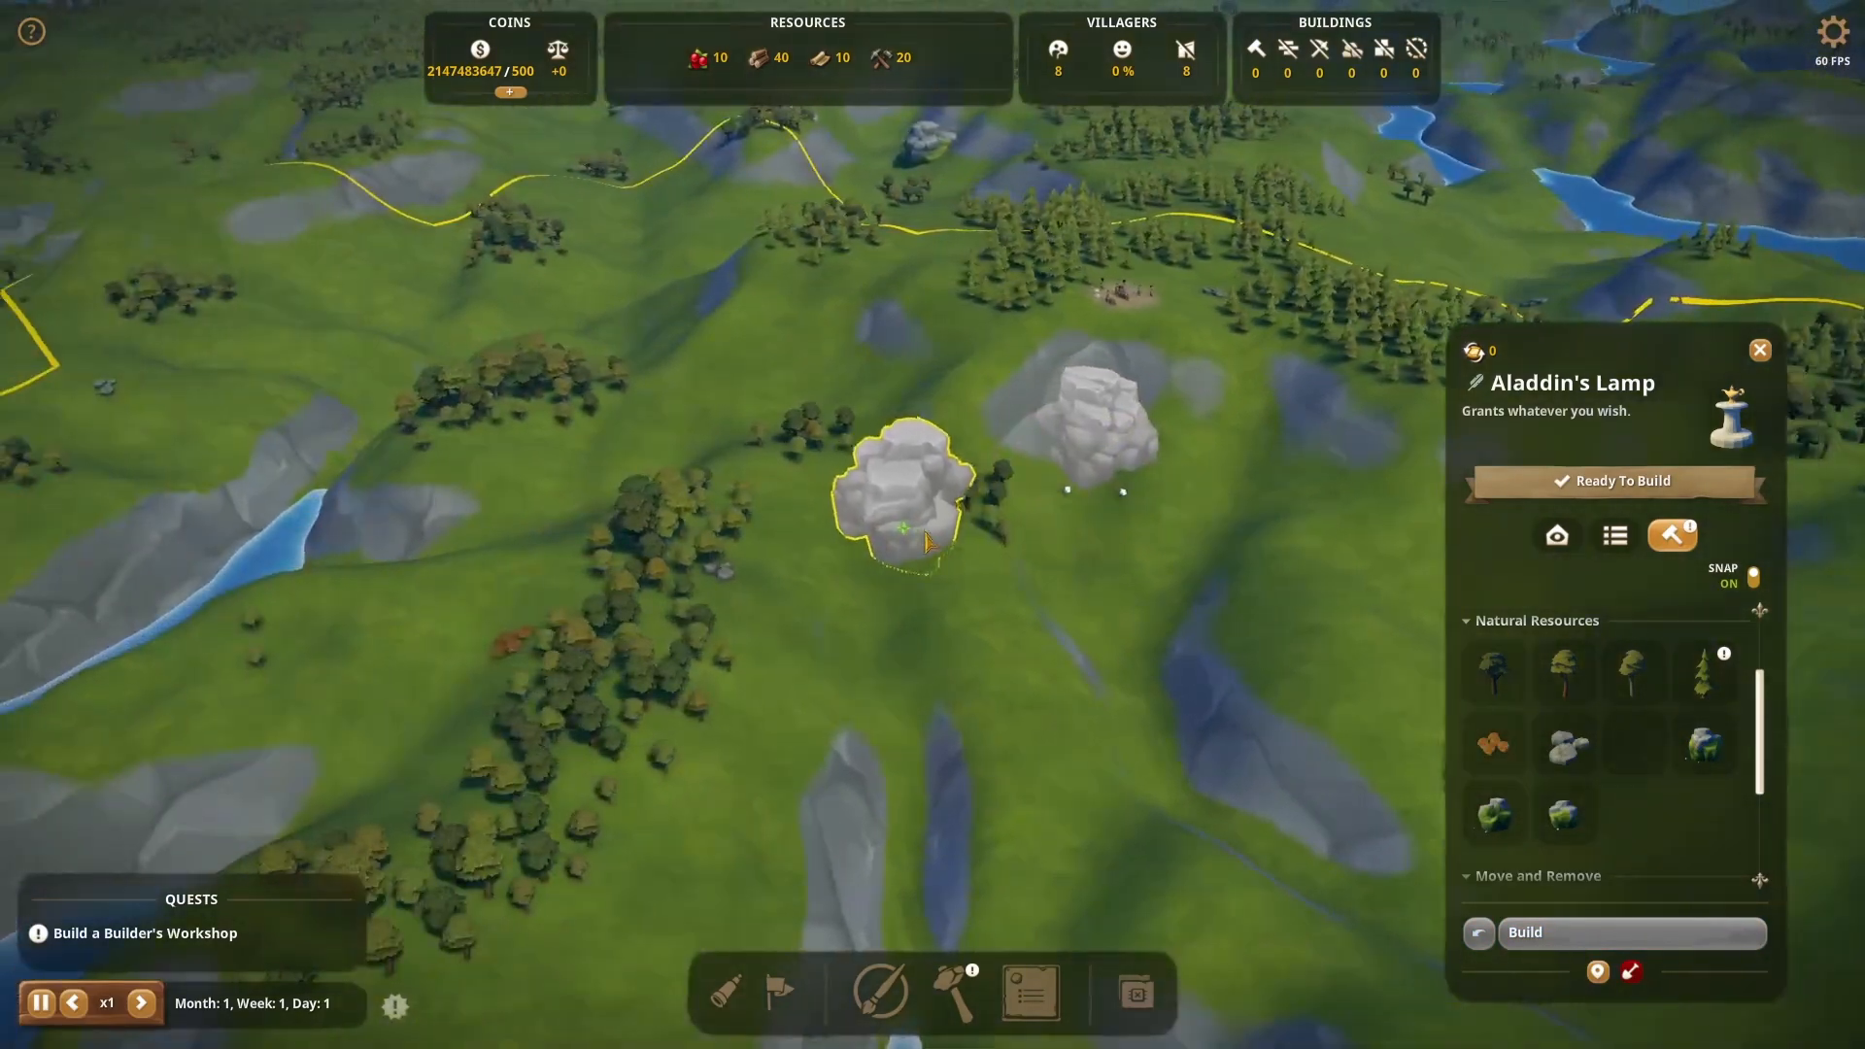
mouse_move(925, 542)
left_mouse_down()
mouse_move(1402, 486)
mouse_move(1382, 462)
mouse_move(905, 537)
left_mouse_up()
scroll(904, 539, "up", 5)
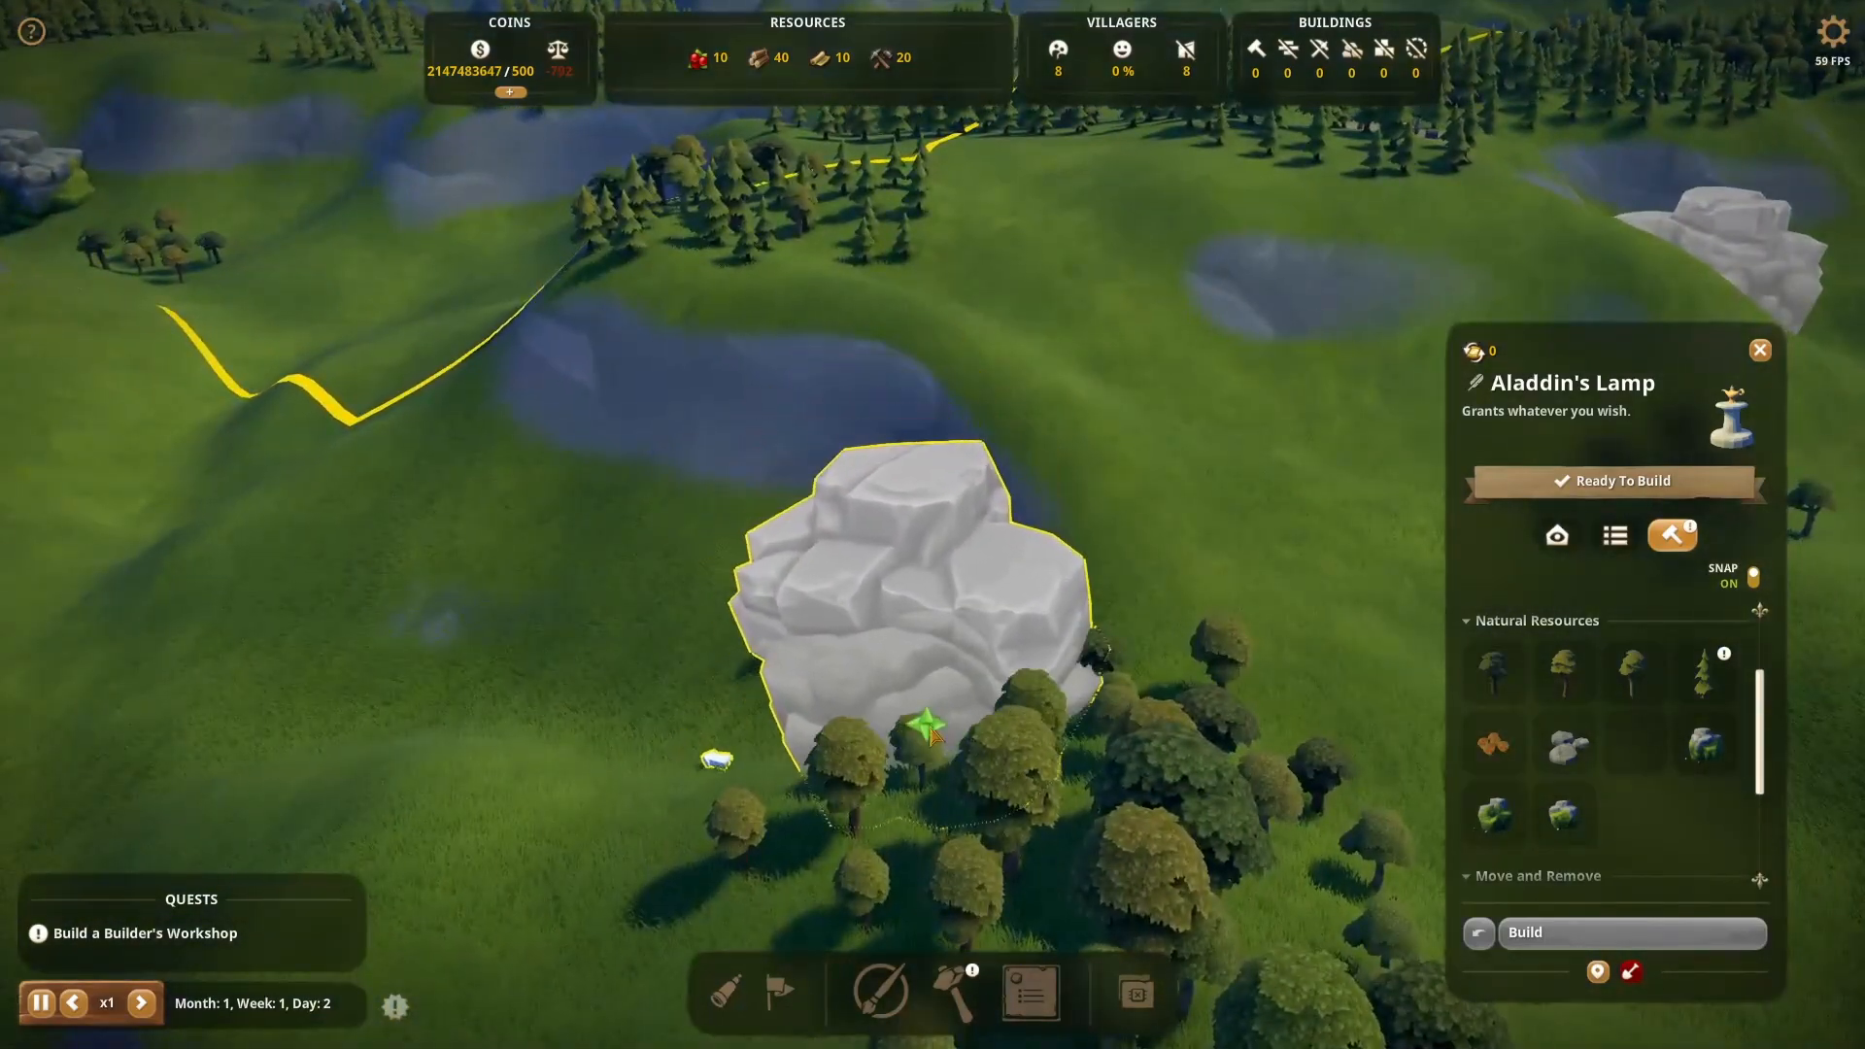
left_click_drag(928, 725, 928, 732)
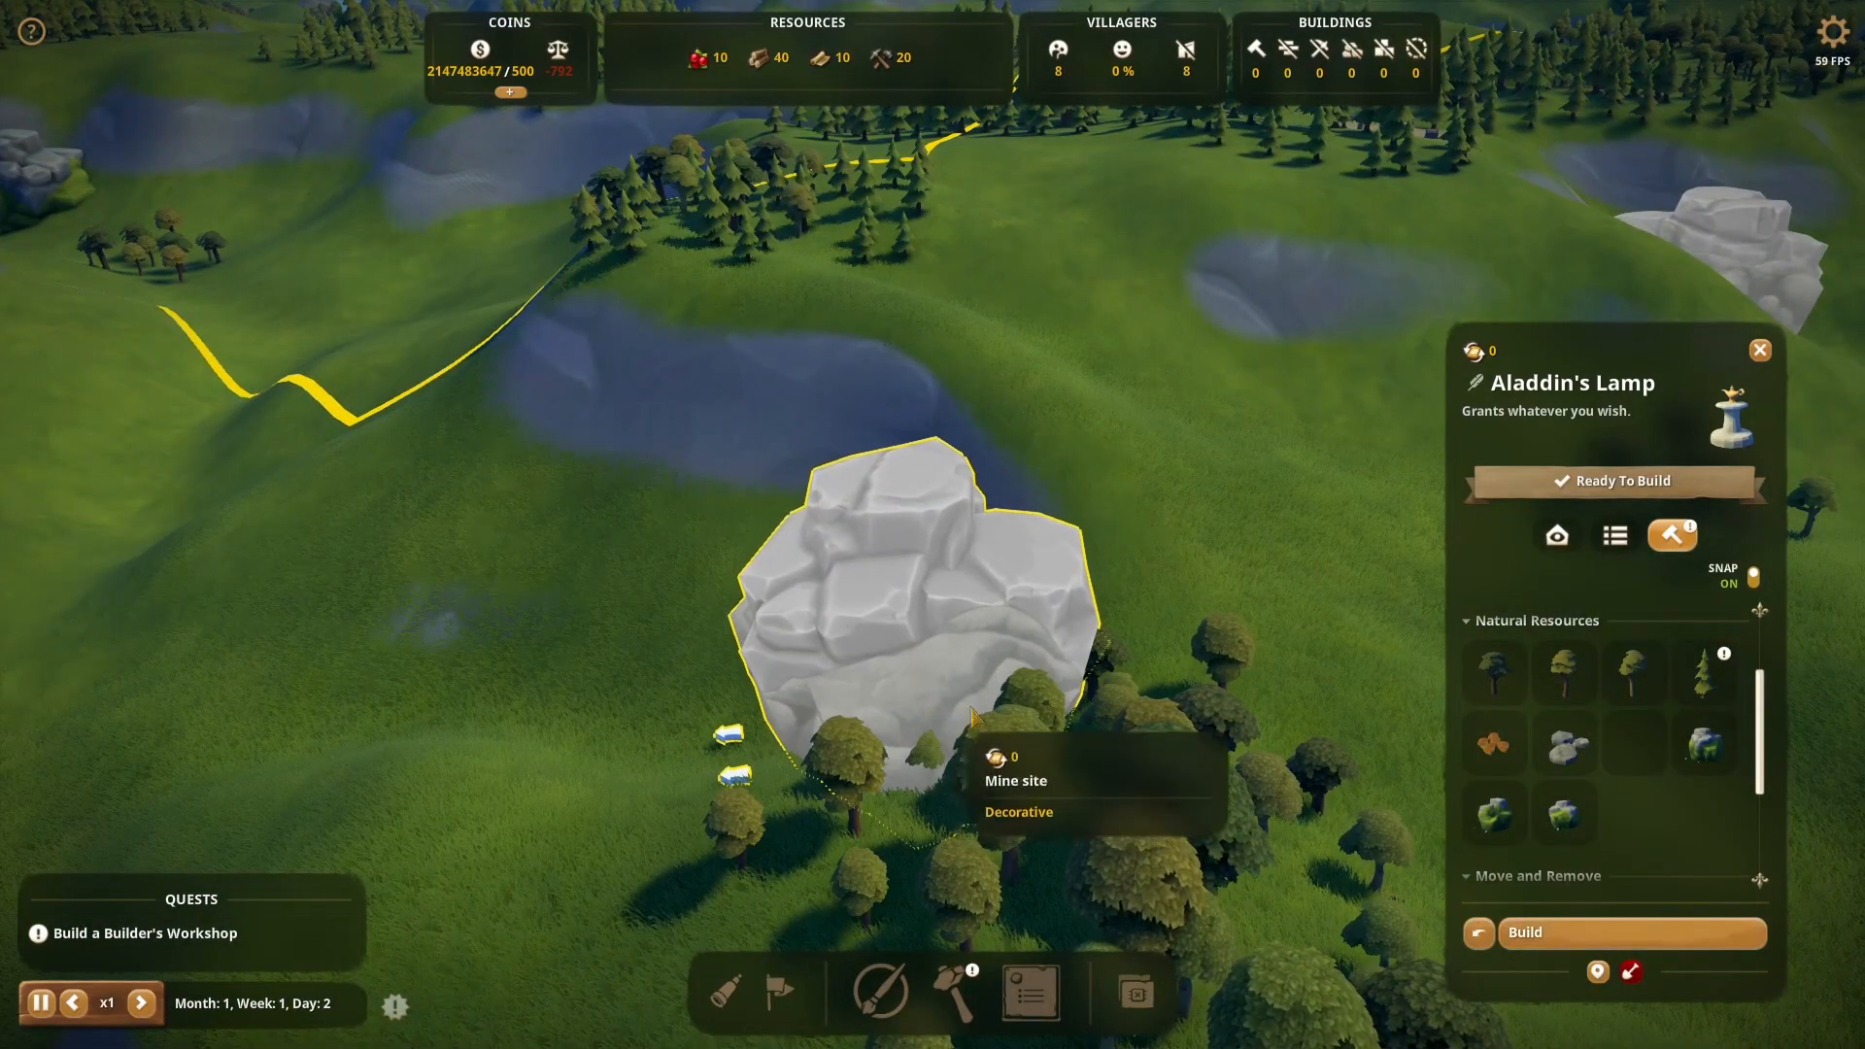
Examine the two placed mine sites and their surroundings from several distances and angles
key("d")
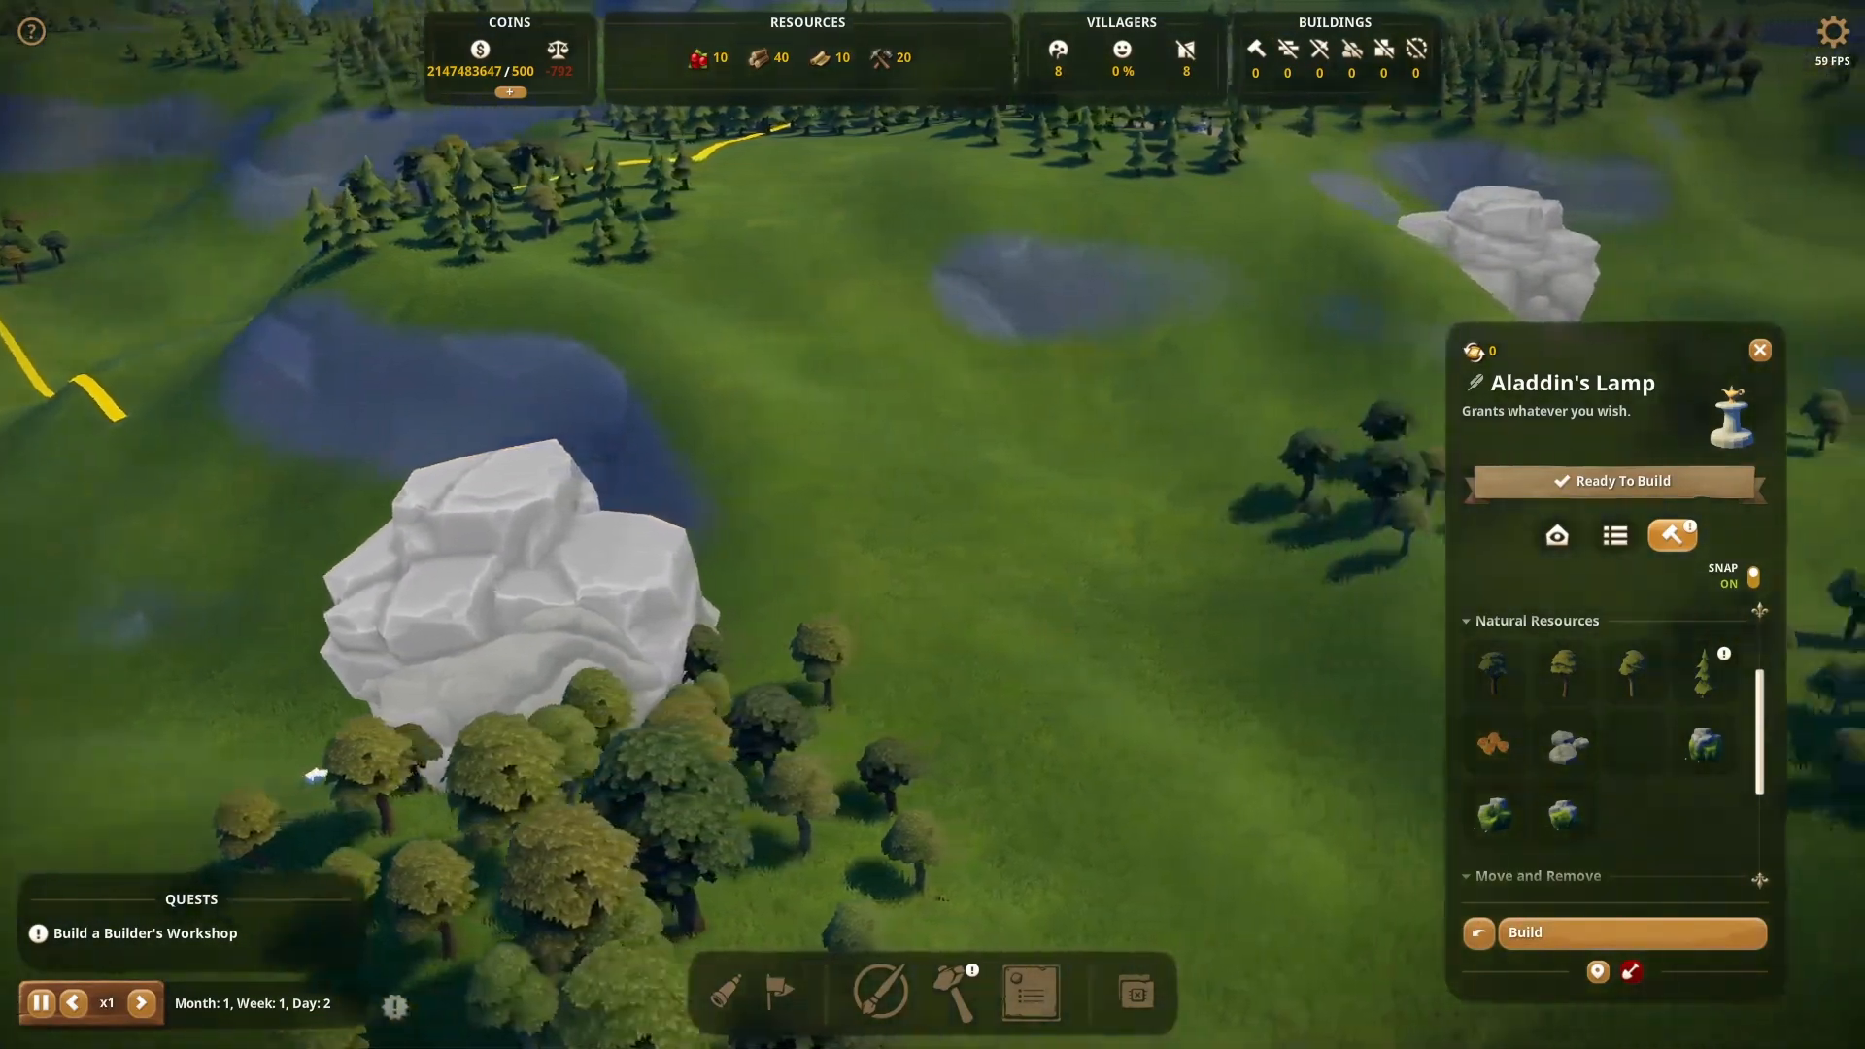
scroll(315, 774, "down", 8)
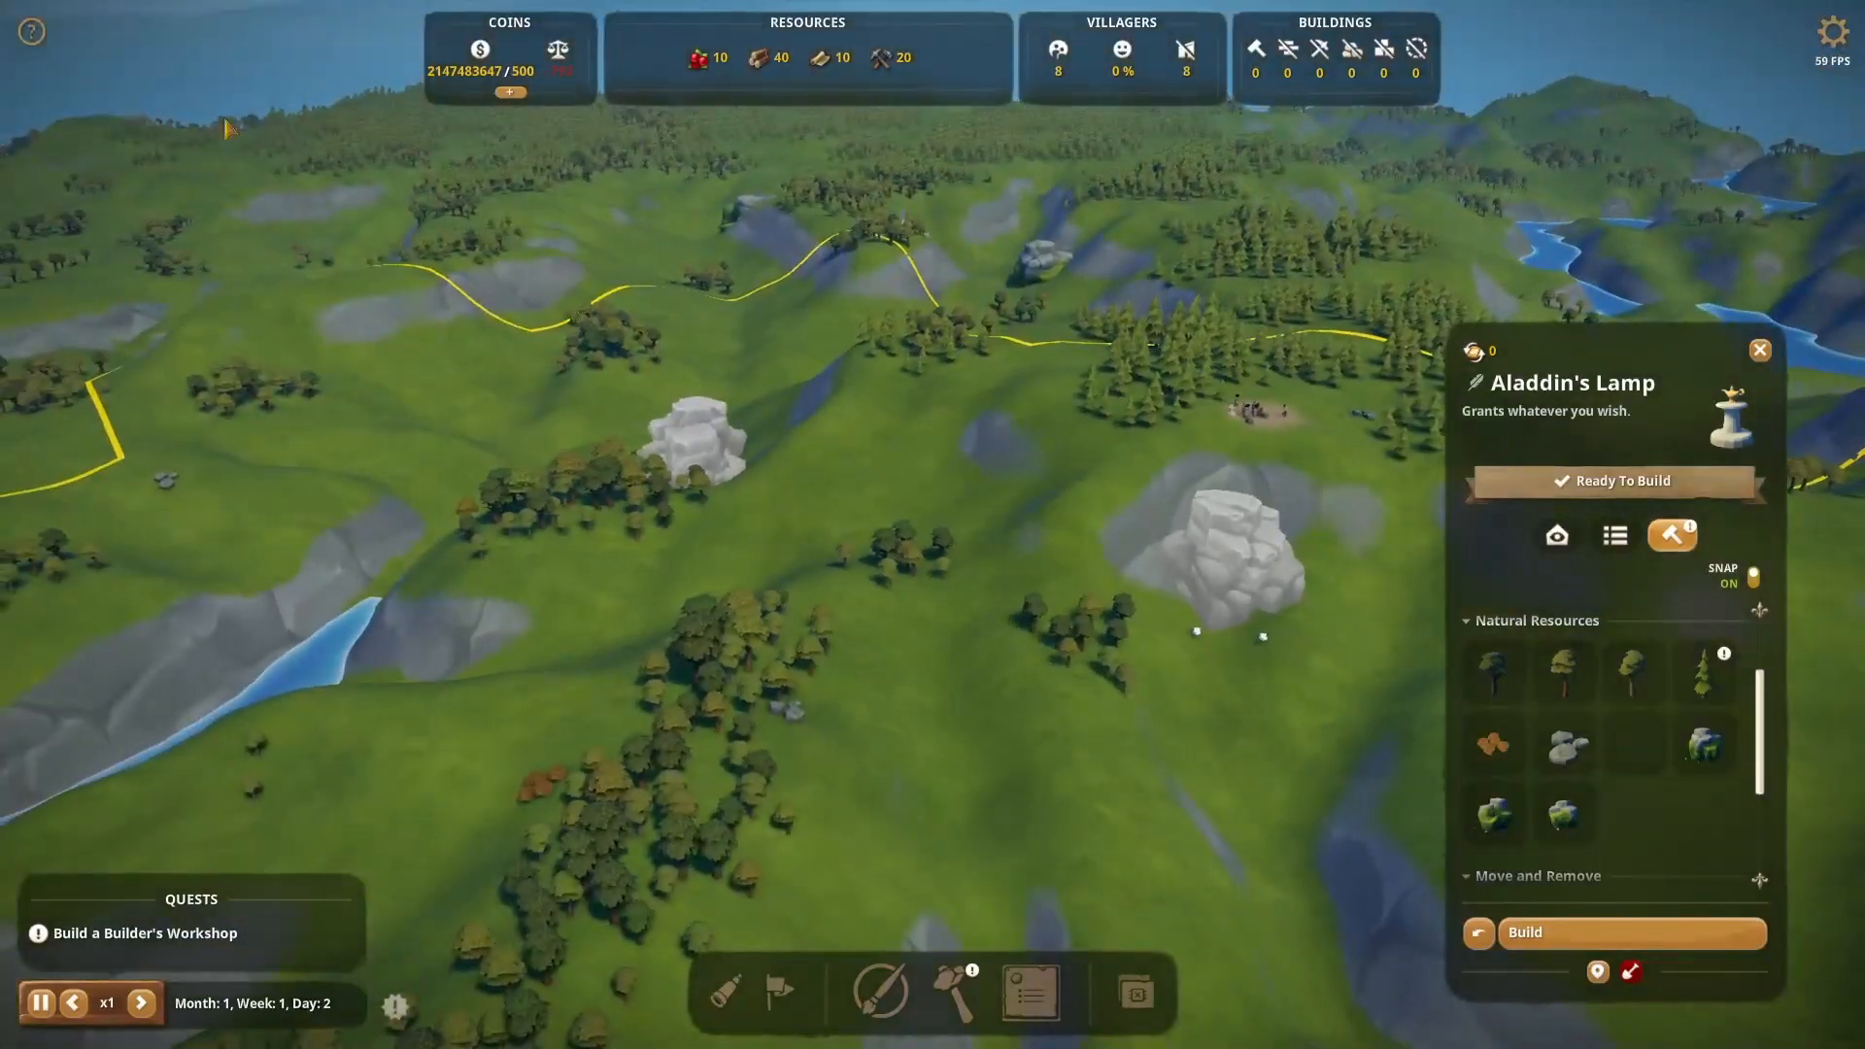
left_click_drag(1238, 416, 1141, 427)
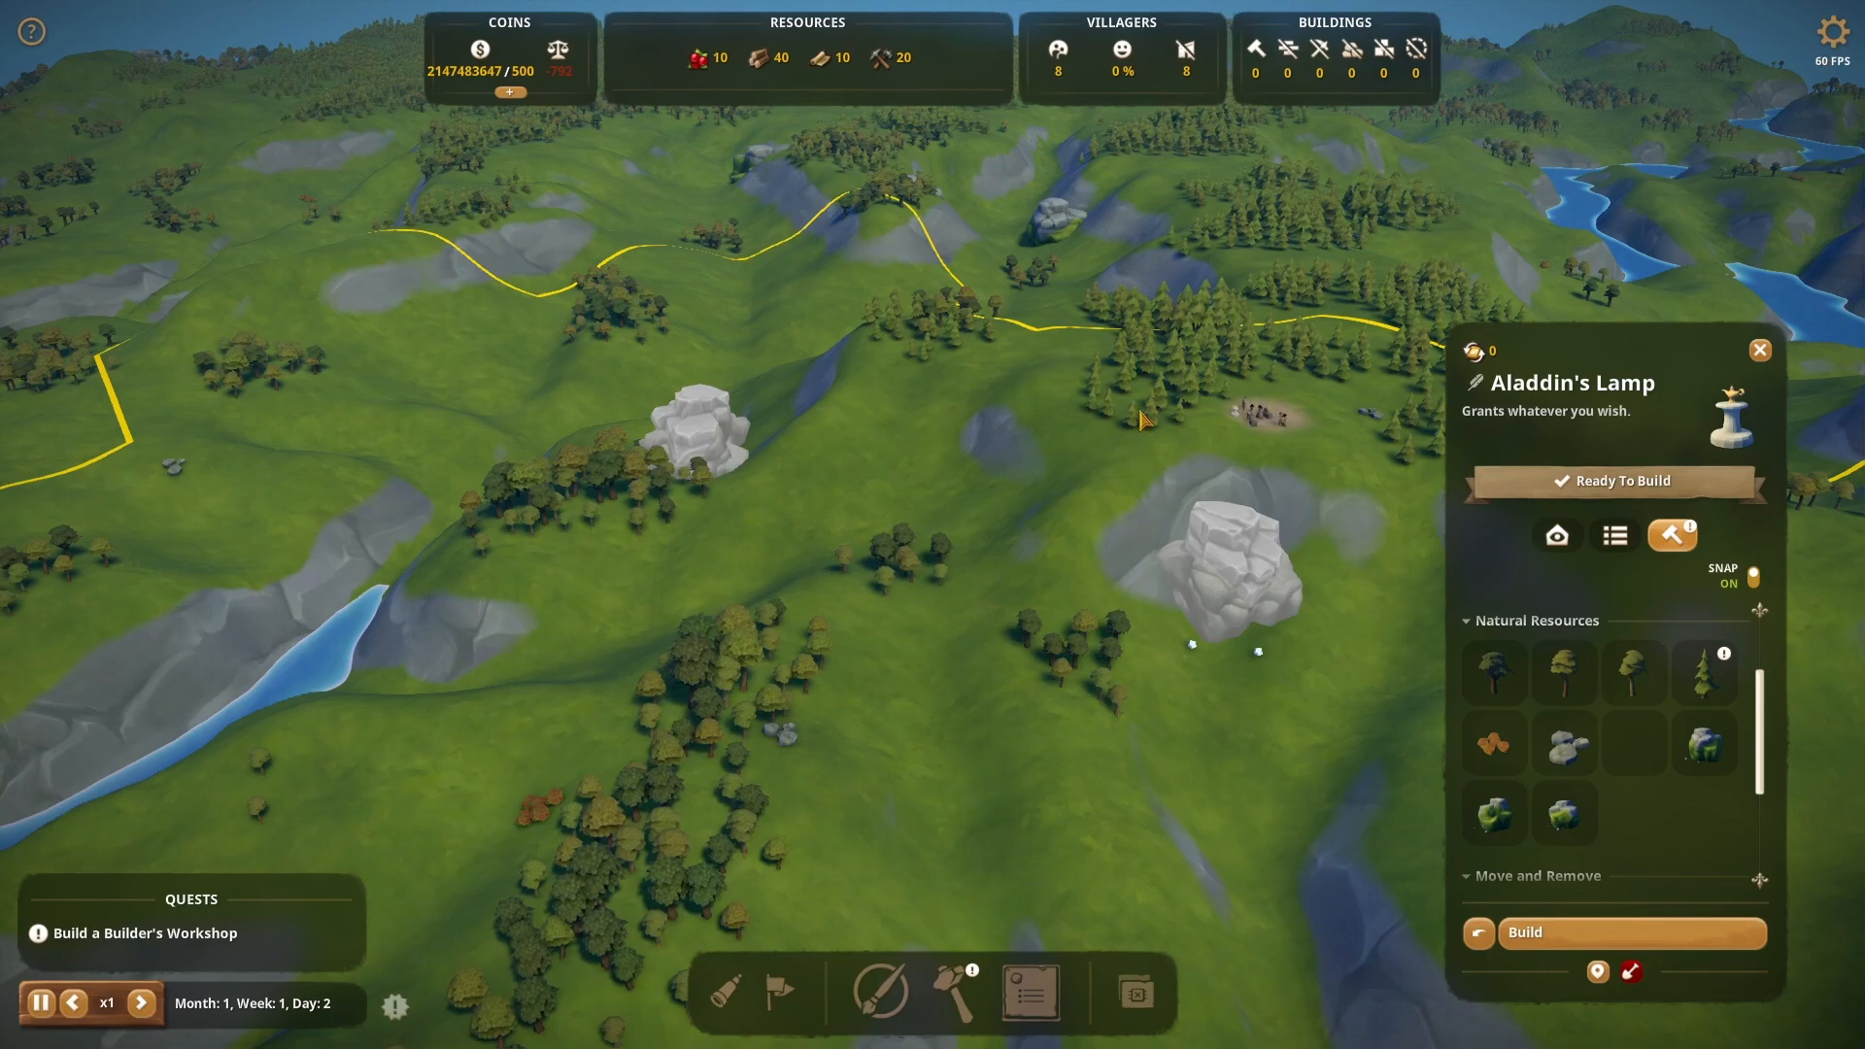
key("d")
left_click_drag(1538, 420, 1709, 445)
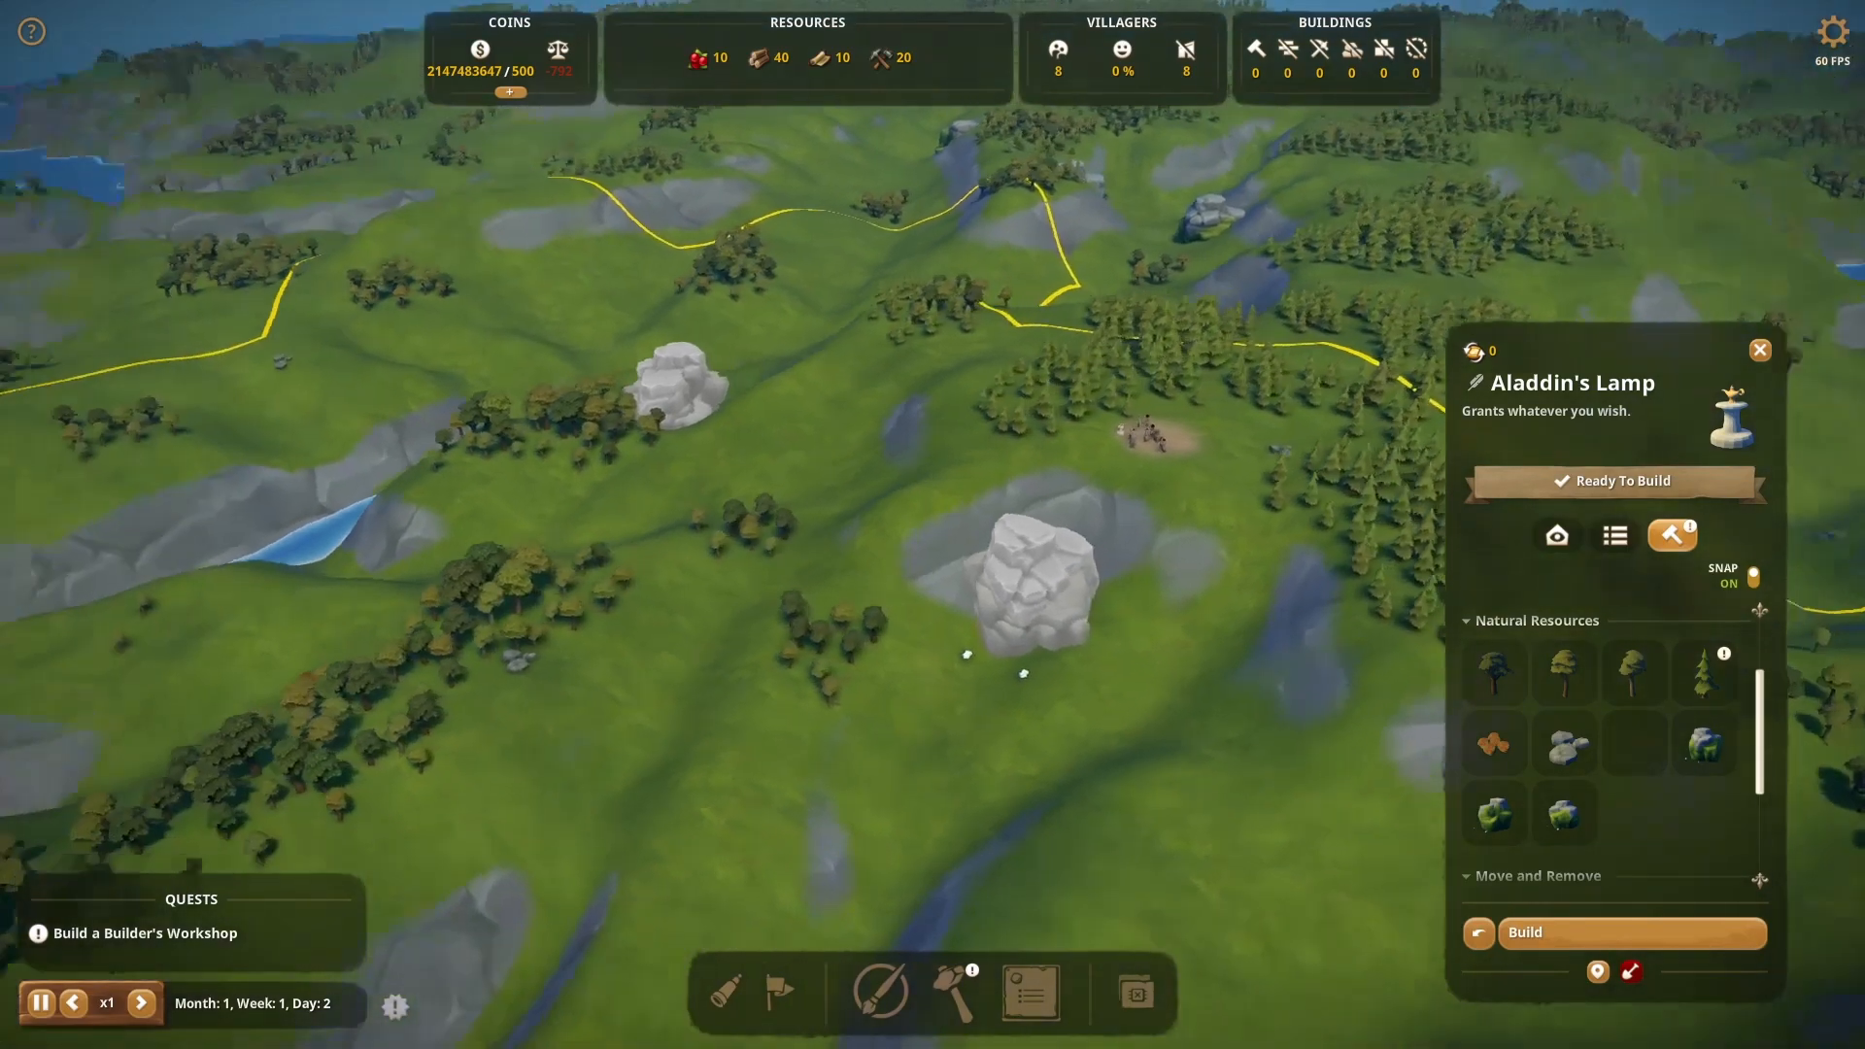
mouse_move(1068, 426)
left_mouse_down()
mouse_move(1112, 426)
mouse_move(913, 496)
mouse_move(826, 456)
mouse_move(767, 524)
left_mouse_up()
scroll(986, 456, "up", 3)
left_click(957, 456)
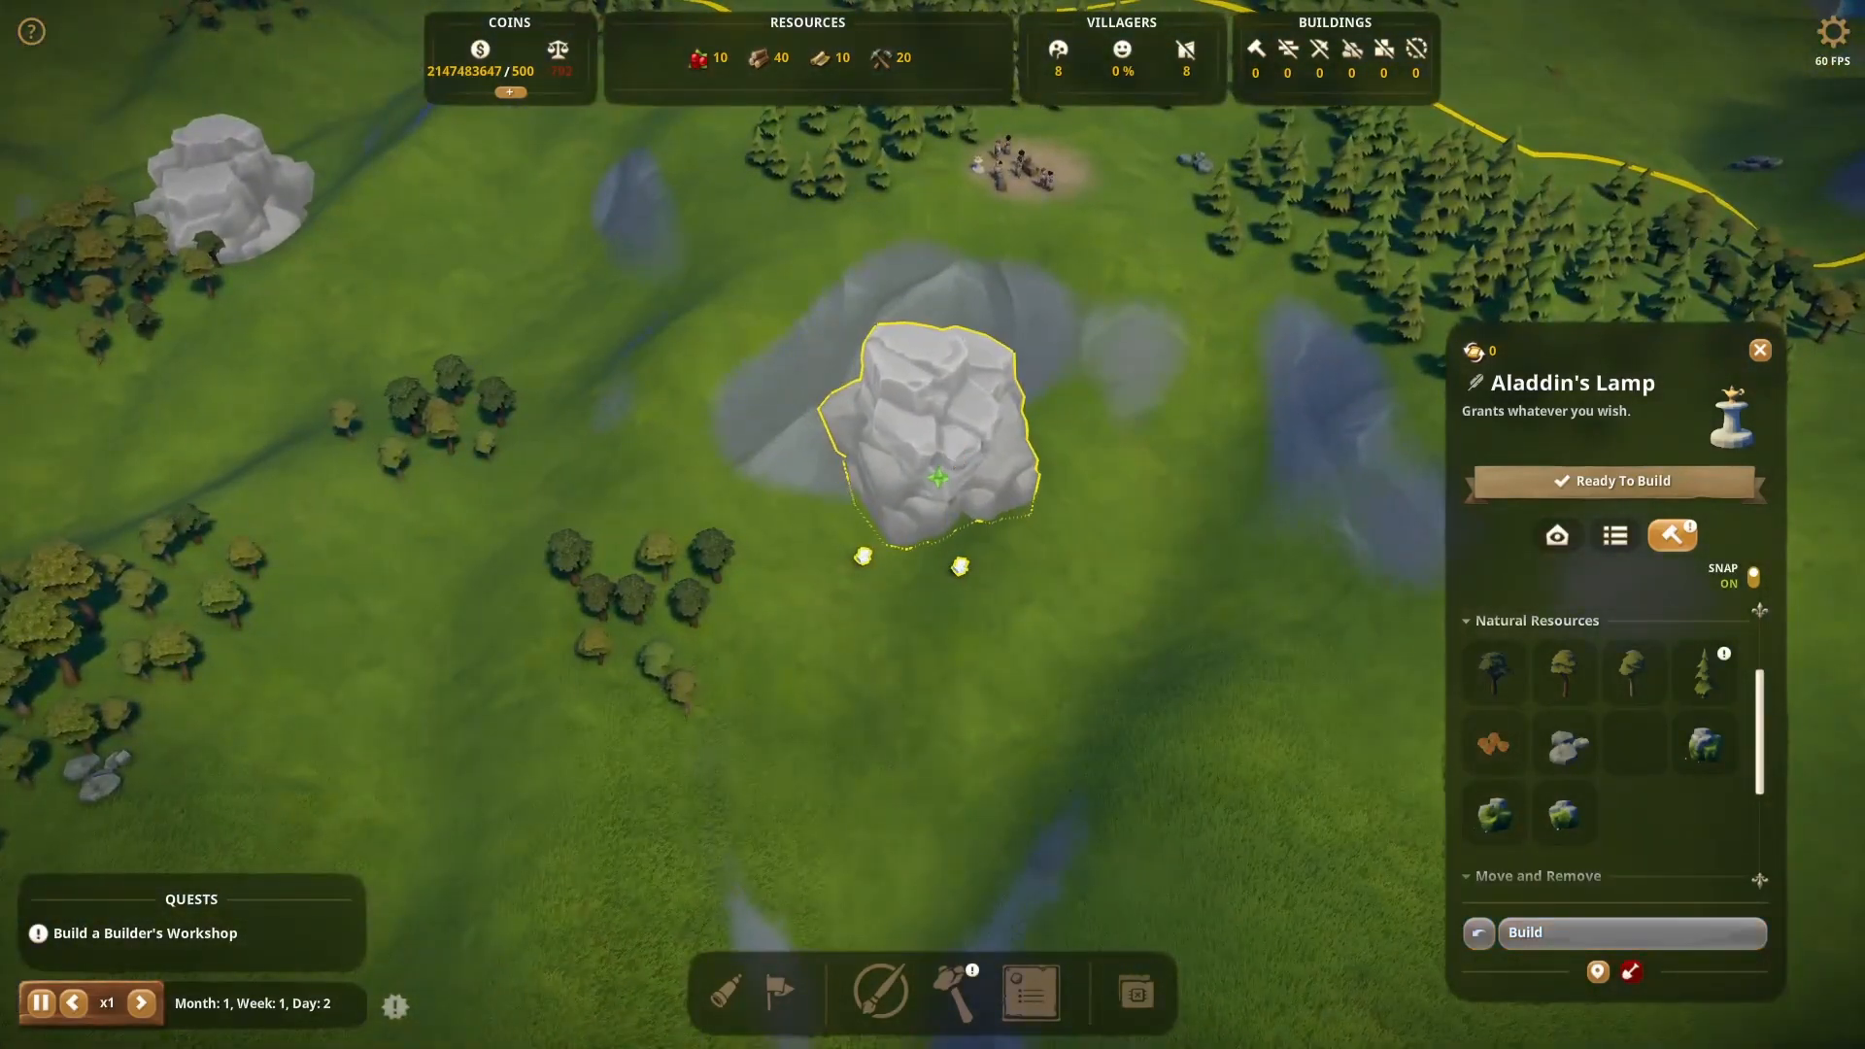
left_click_drag(714, 507, 1005, 394)
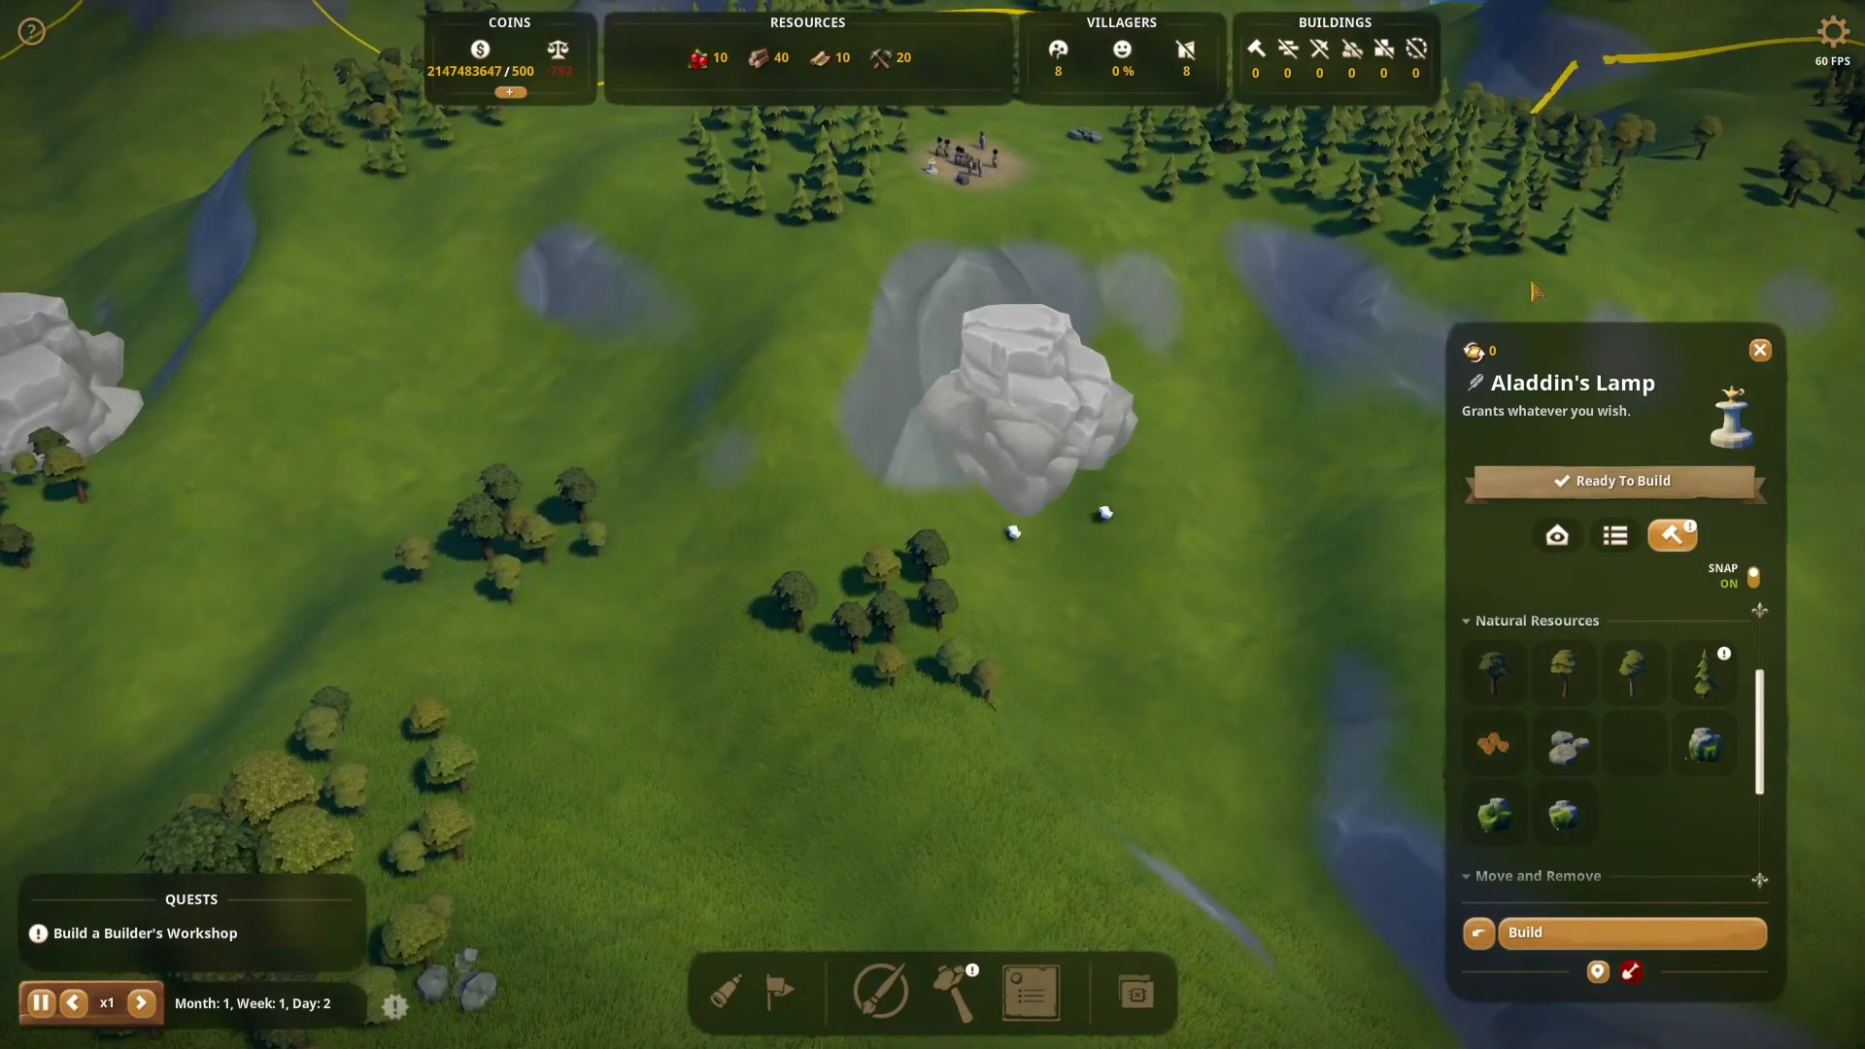
scroll(1149, 424, "down", 5)
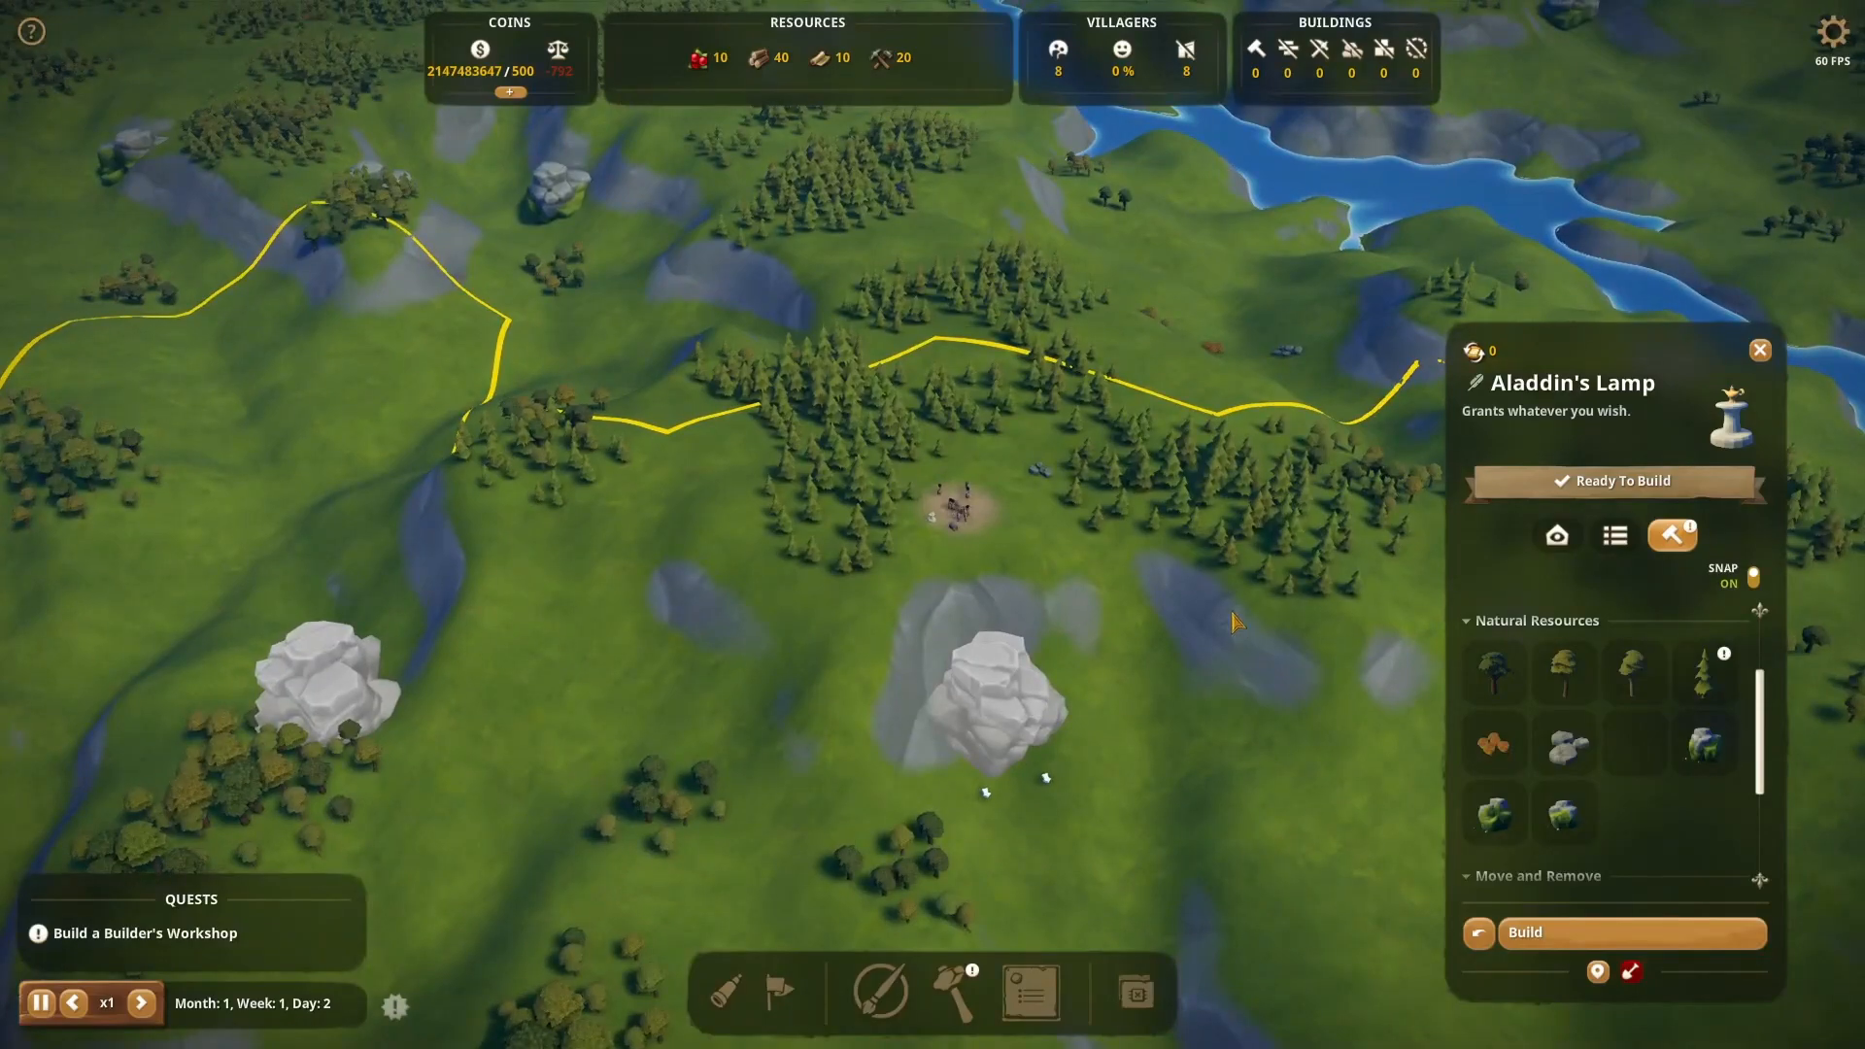
scroll(1074, 479, "up", 5)
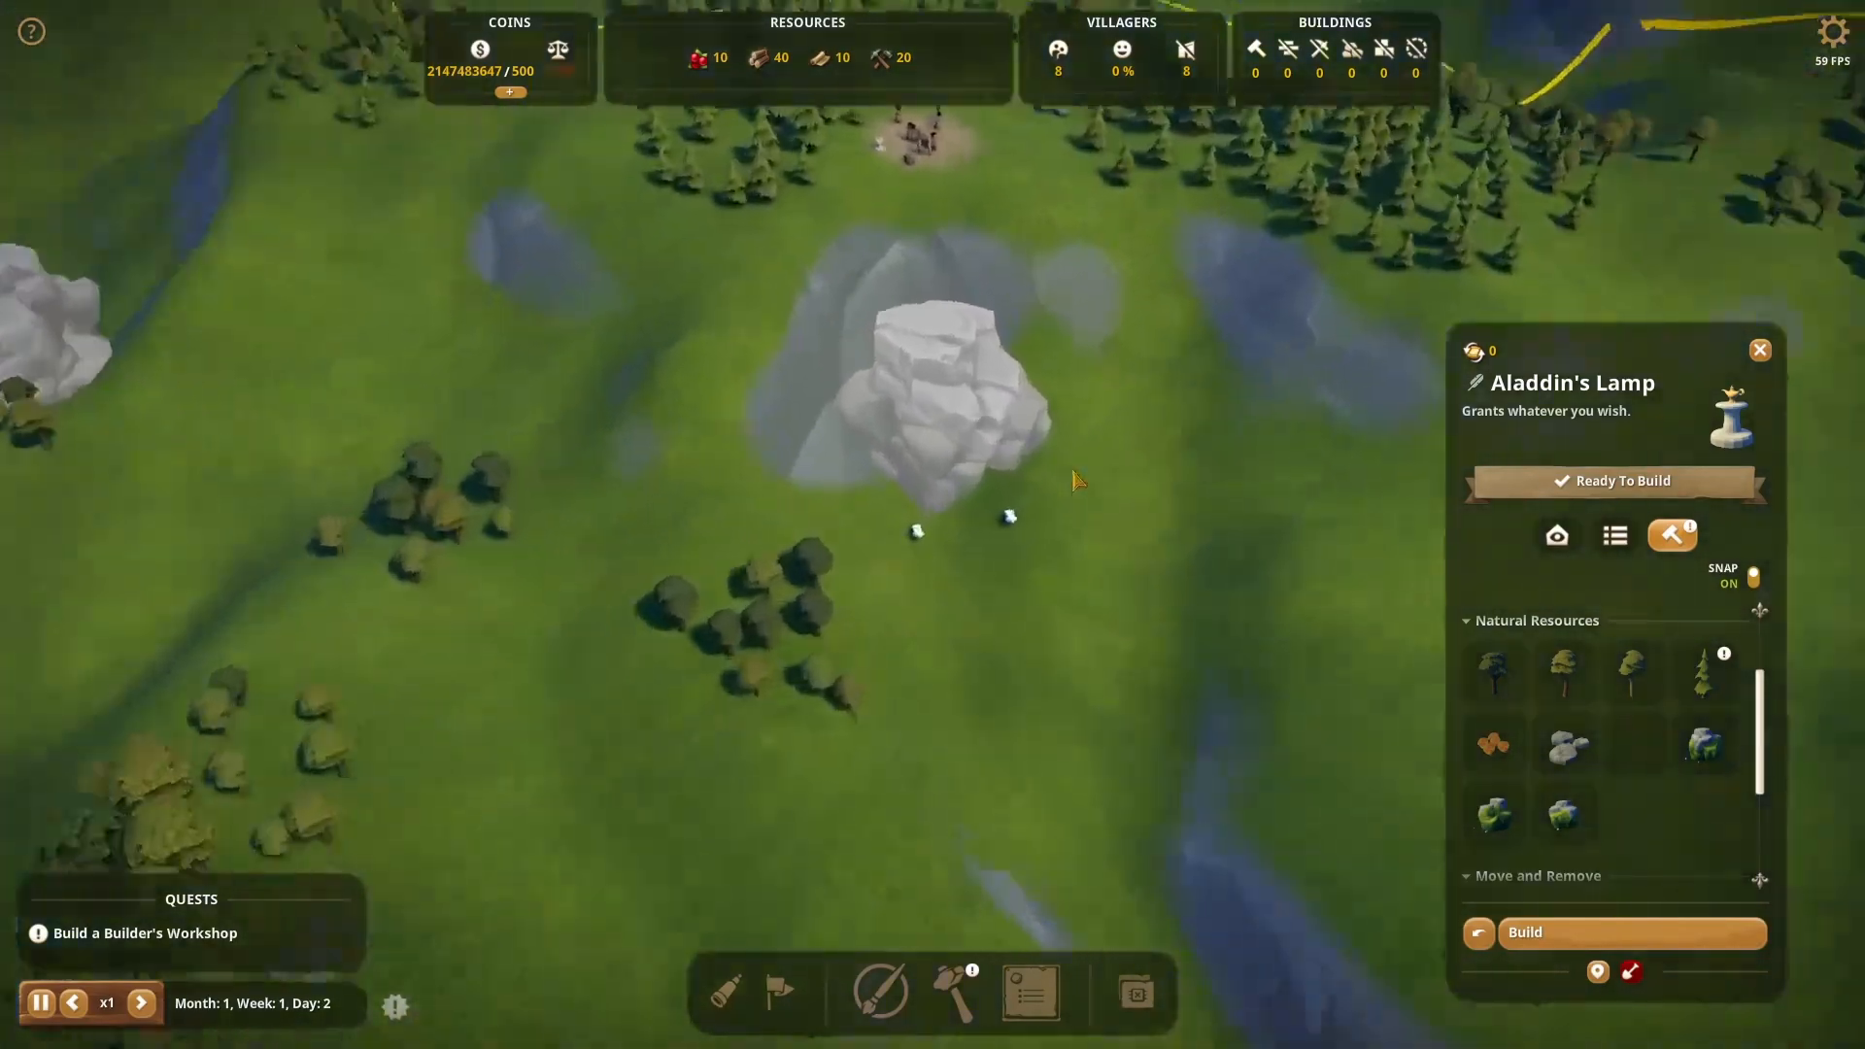
Build the Aladdin's Lamp with its two mine sites and view the finished one beside the grey rock patch up close
left_click(1574, 932)
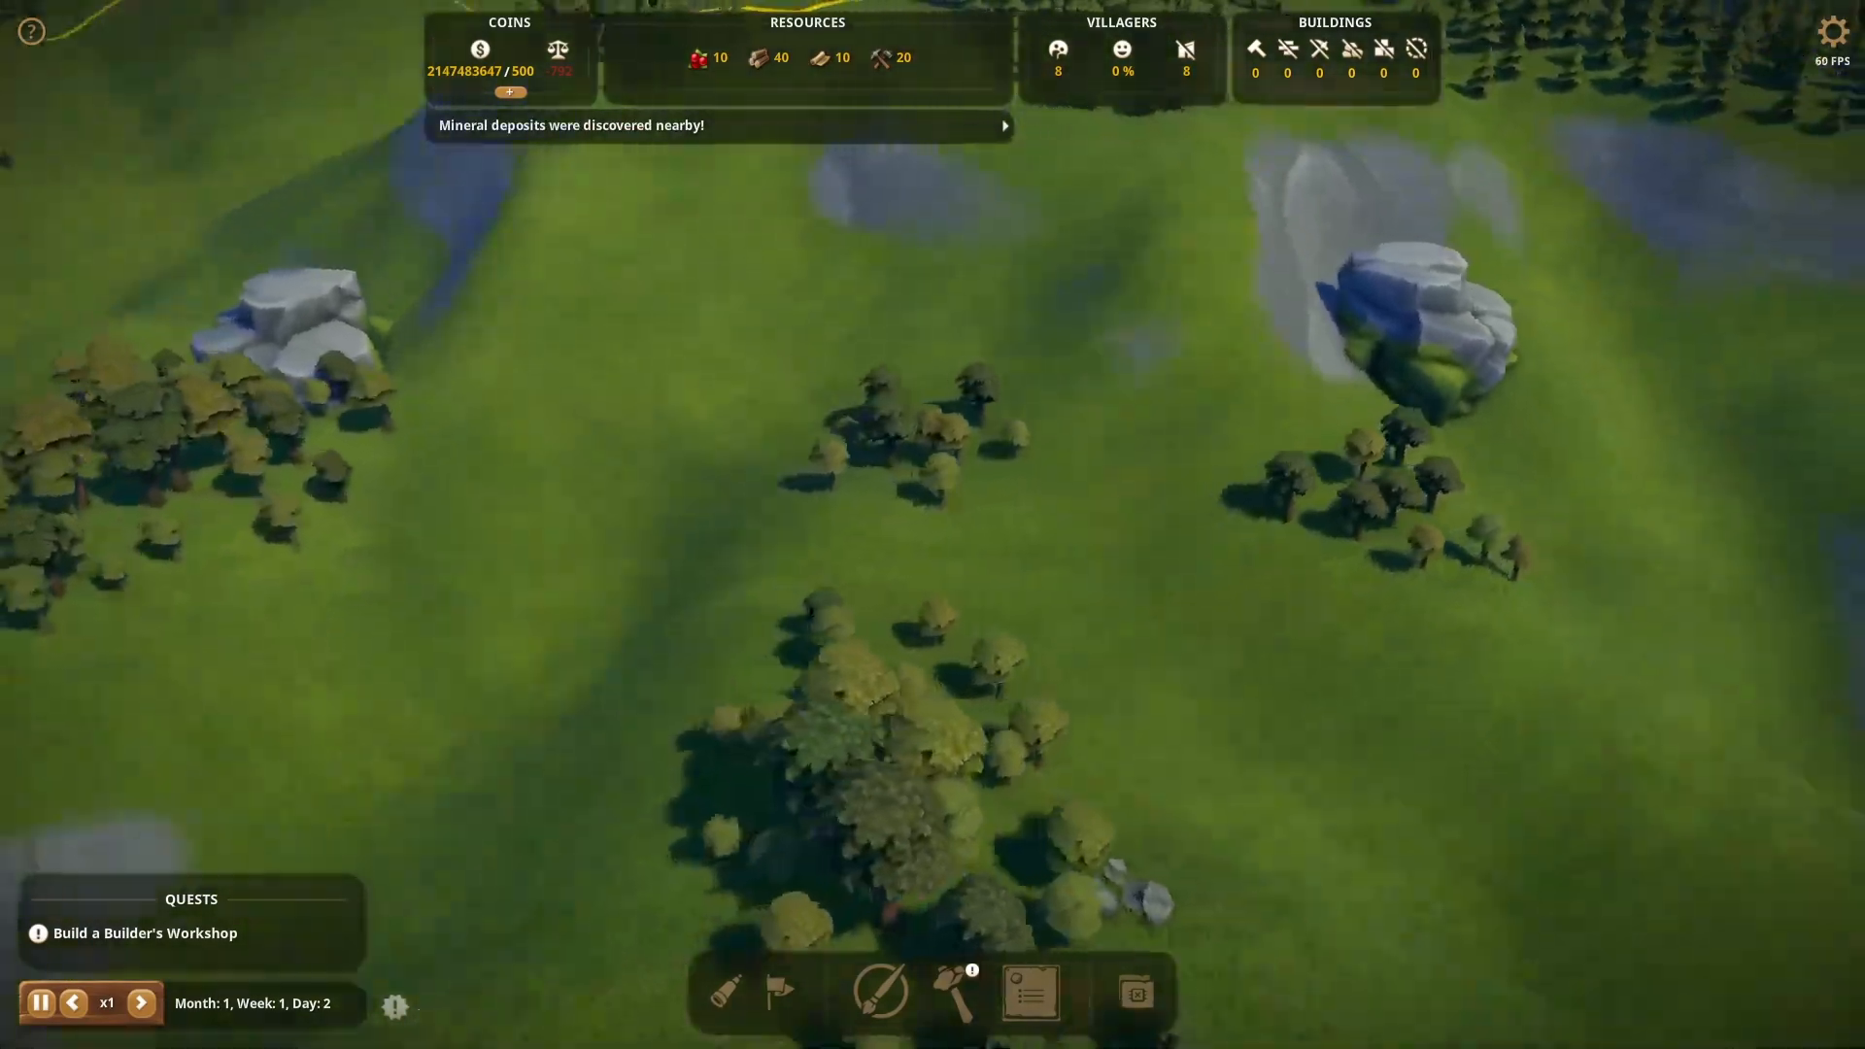
left_click_drag(417, 631, 590, 583)
left_click_drag(893, 348, 1438, 424)
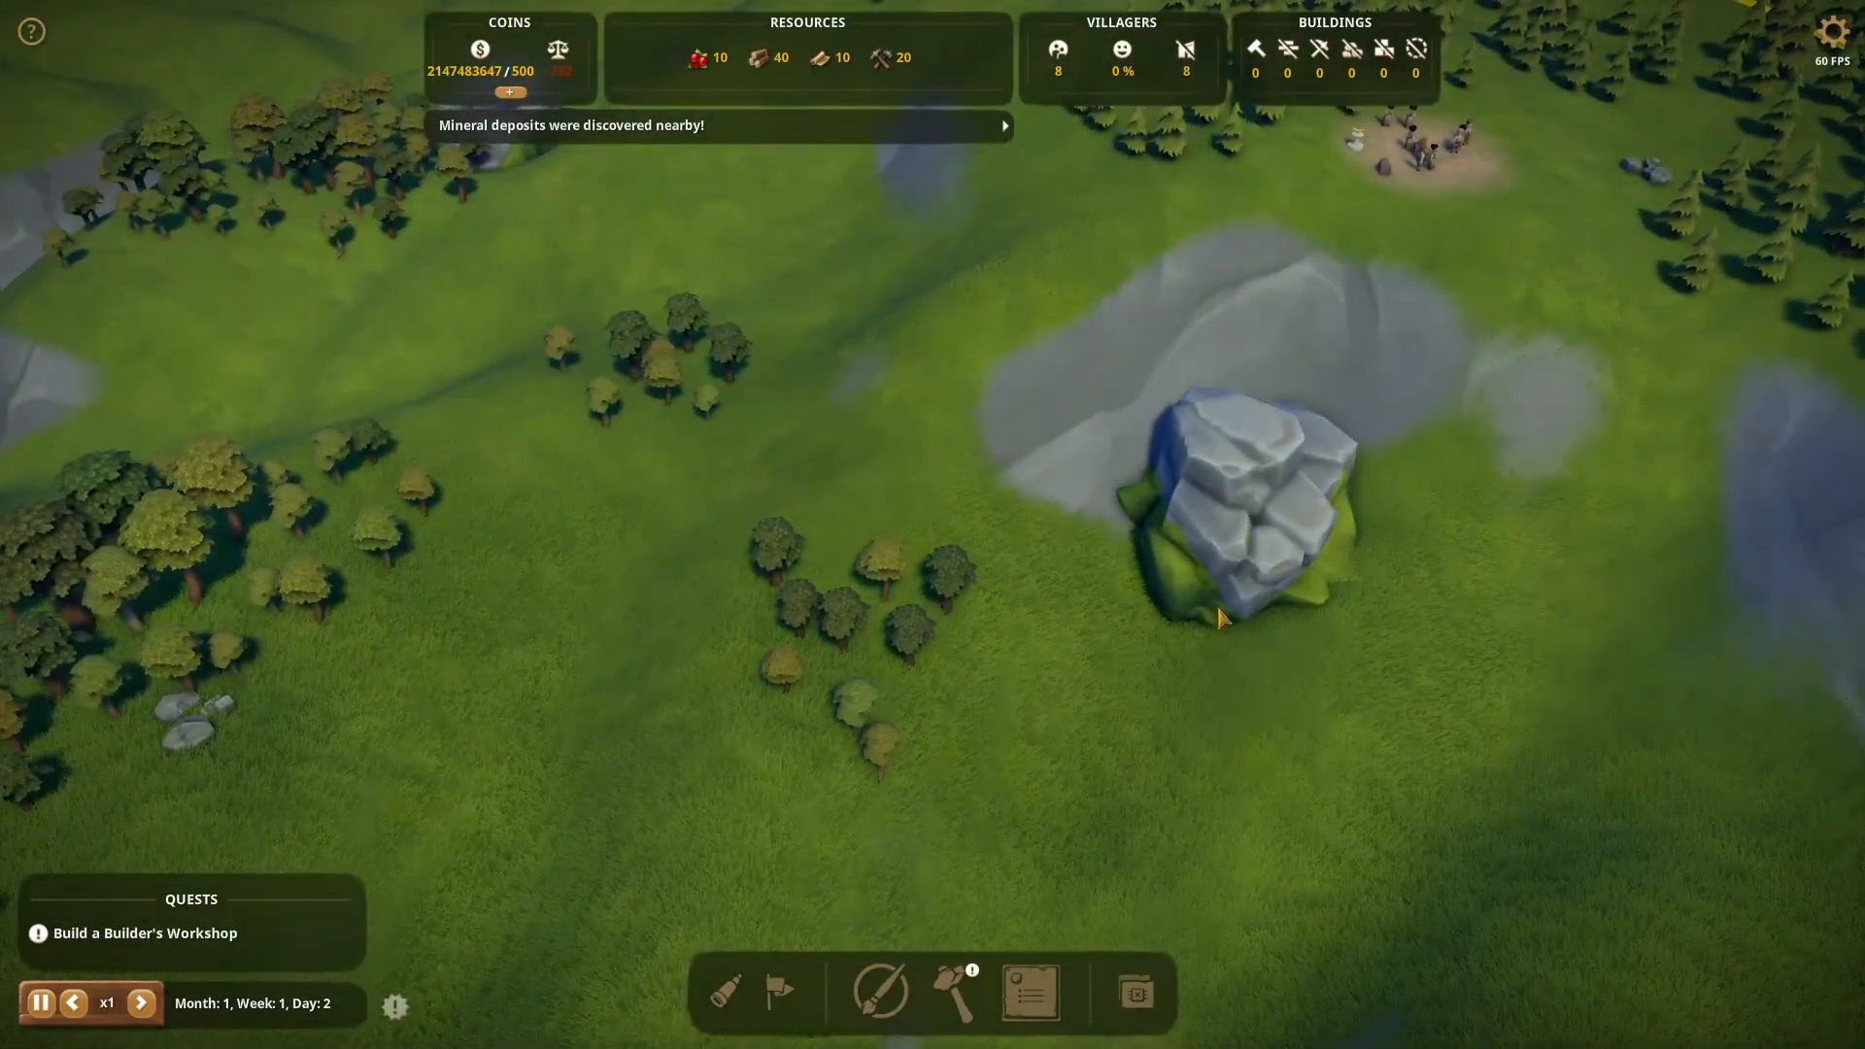
left_click_drag(1239, 493, 1369, 449)
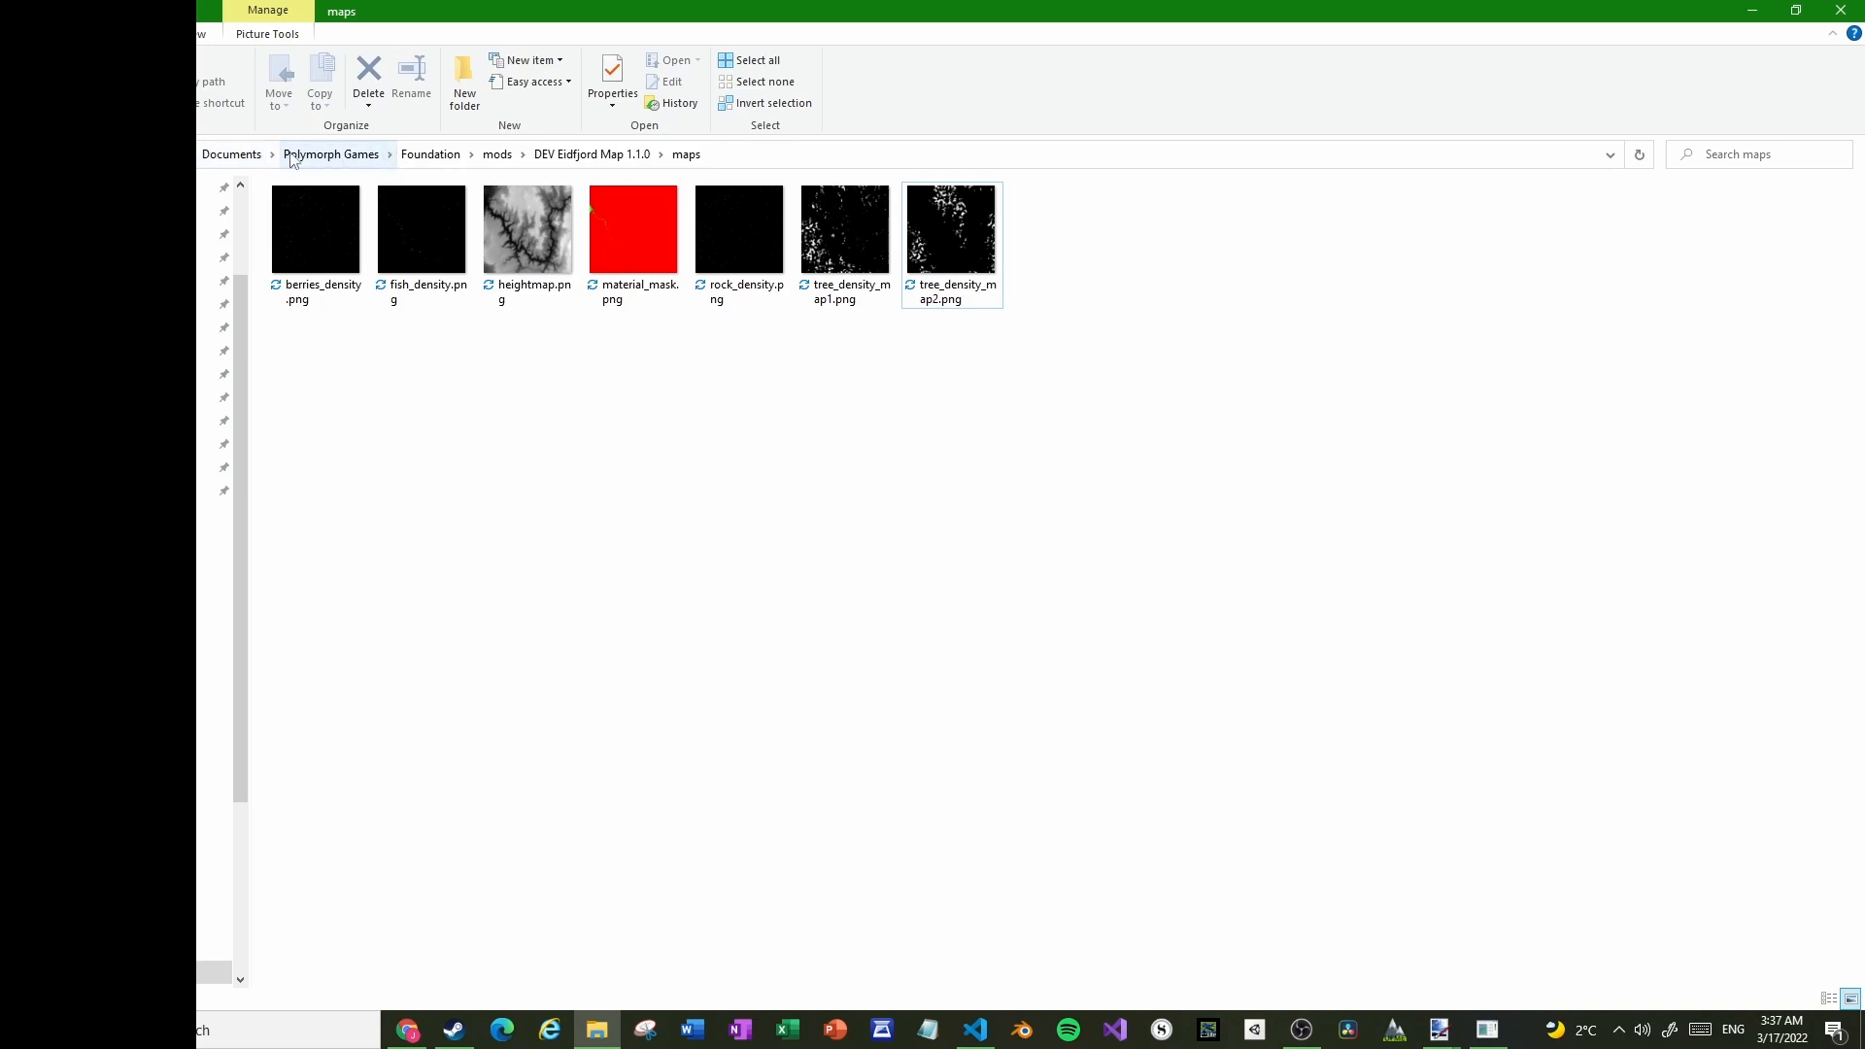
Switch to File Explorer, open foundation.log from the Foundation documents folder and inspect its last entries
left_click(438, 156)
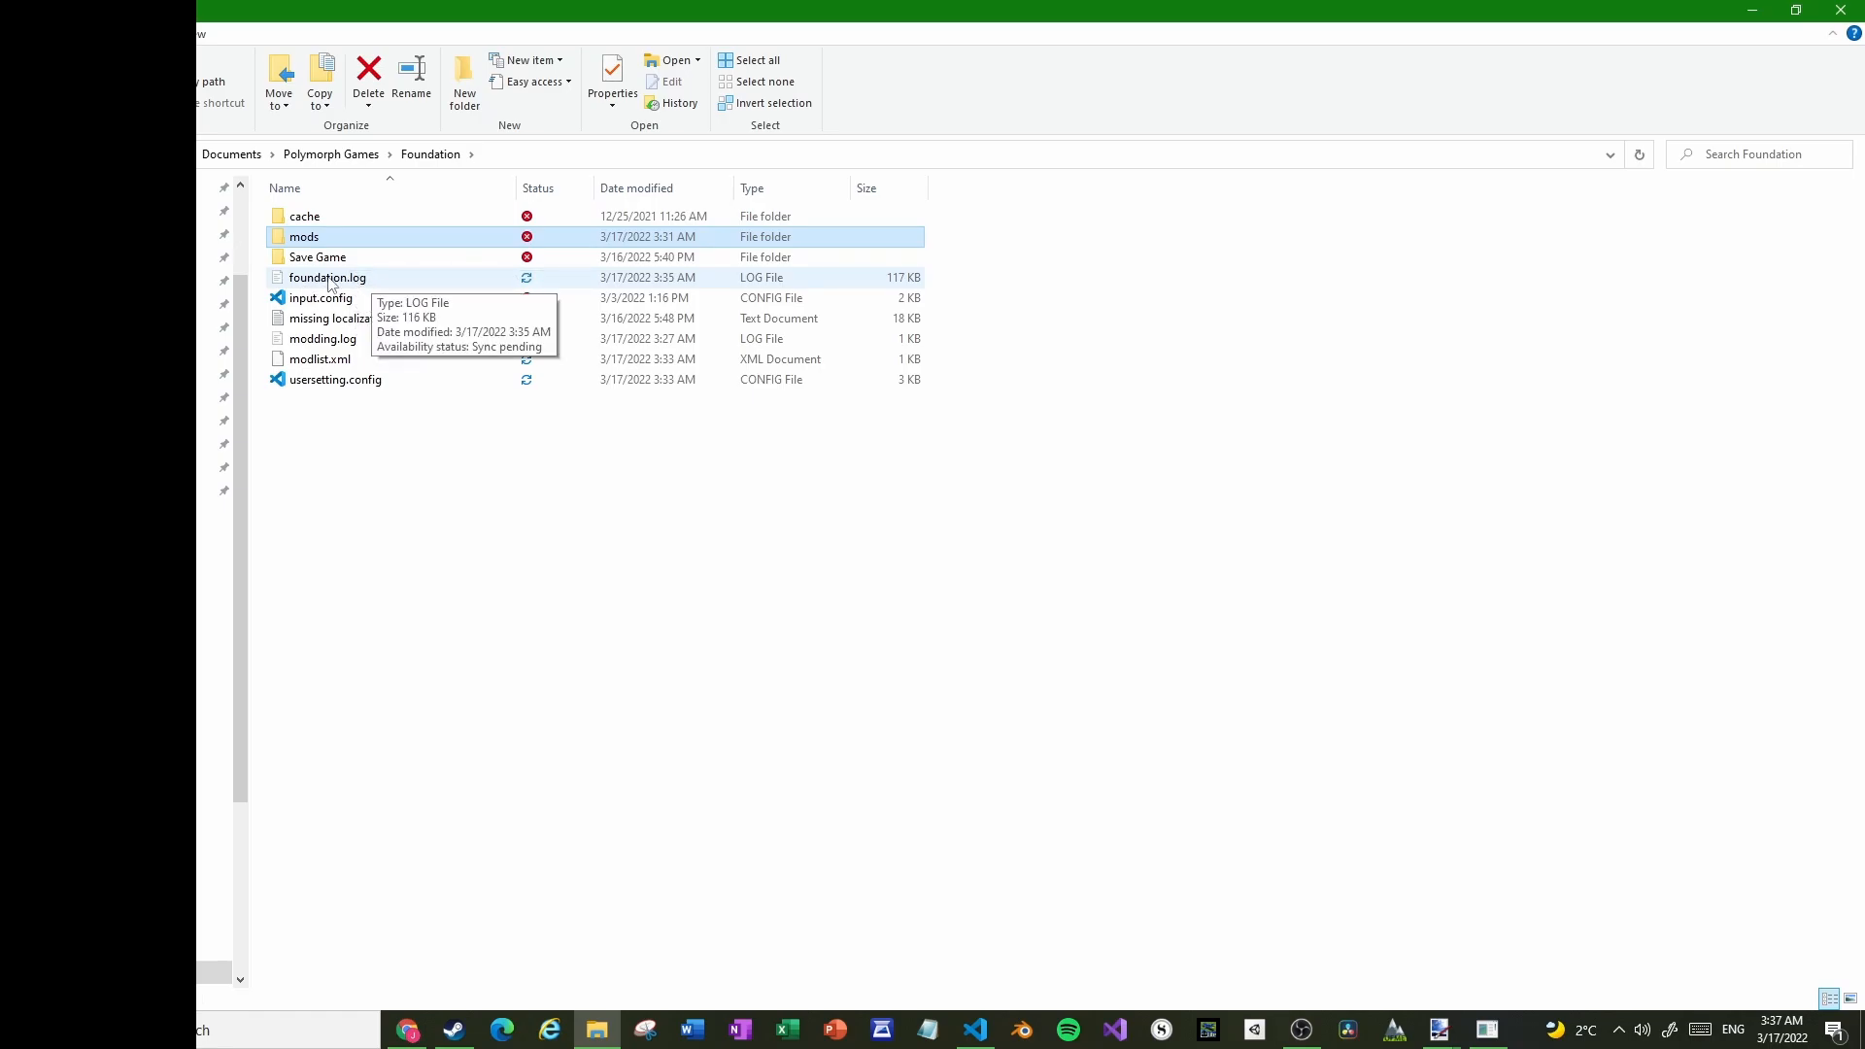
double_click(325, 281)
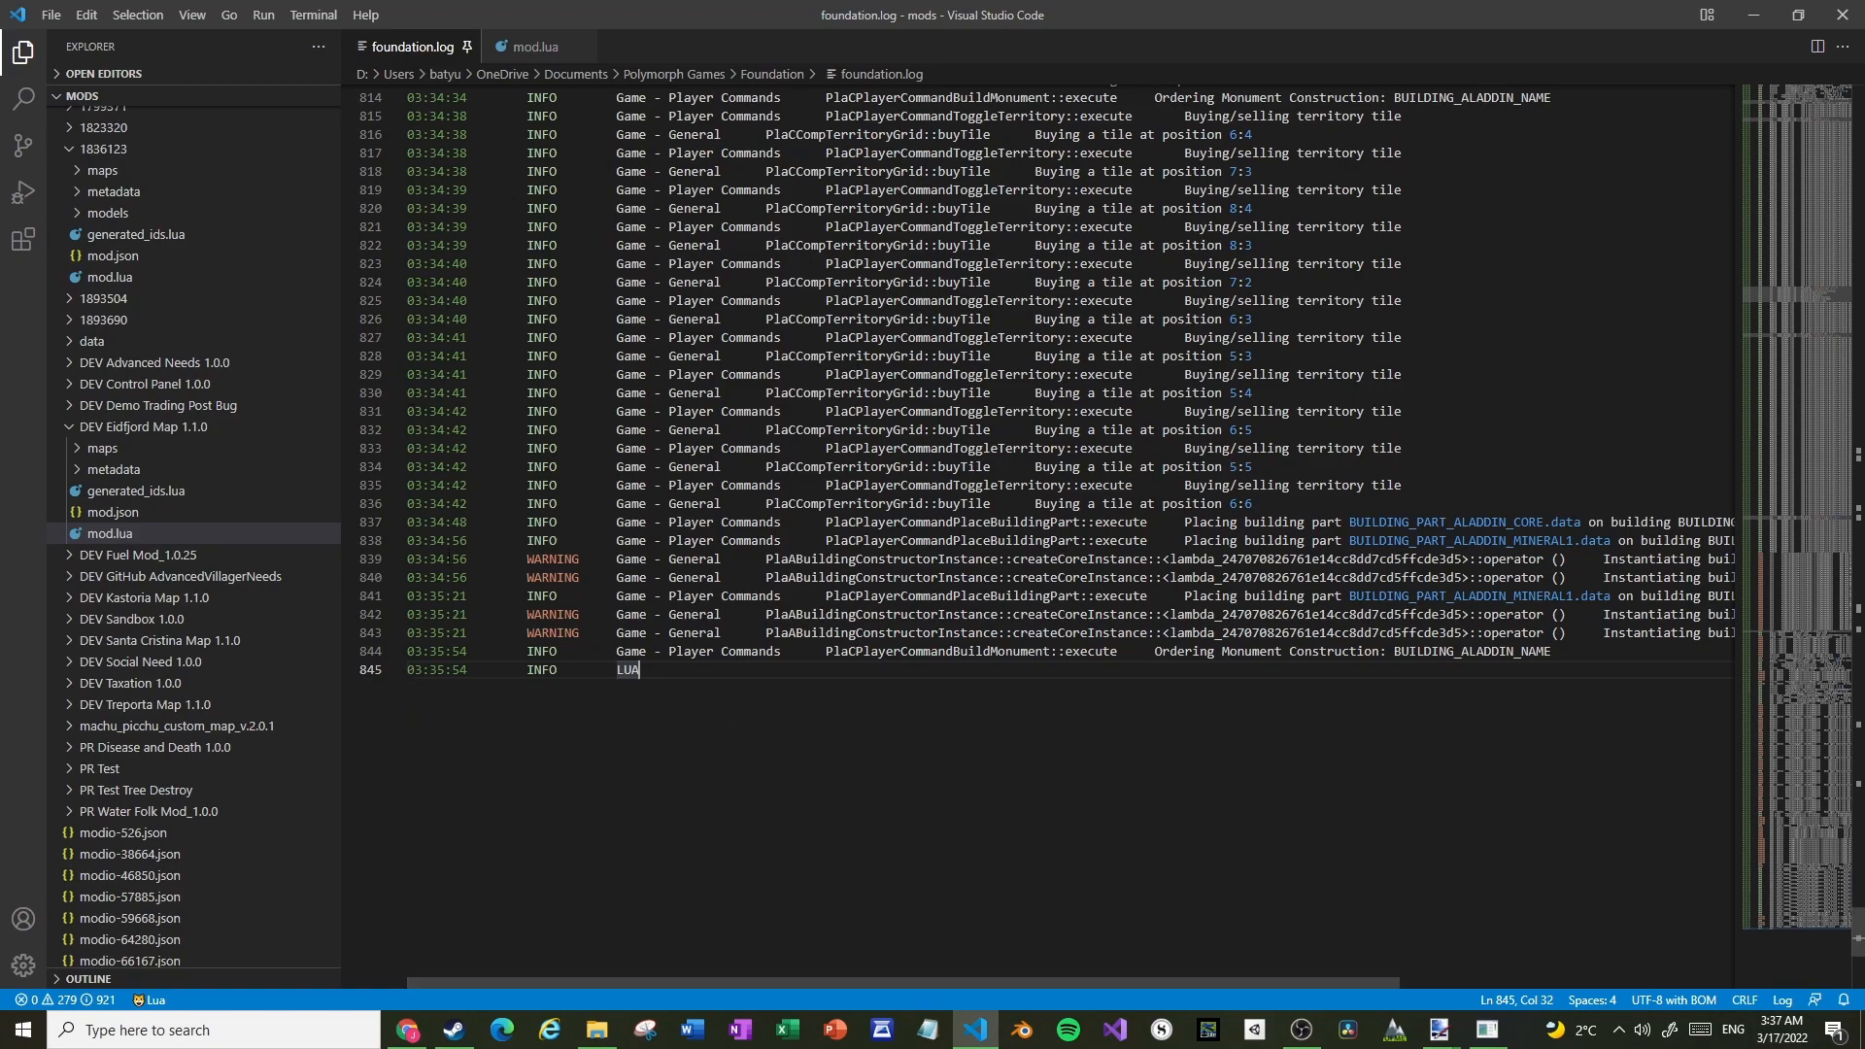
left_click_drag(1058, 982, 1420, 999)
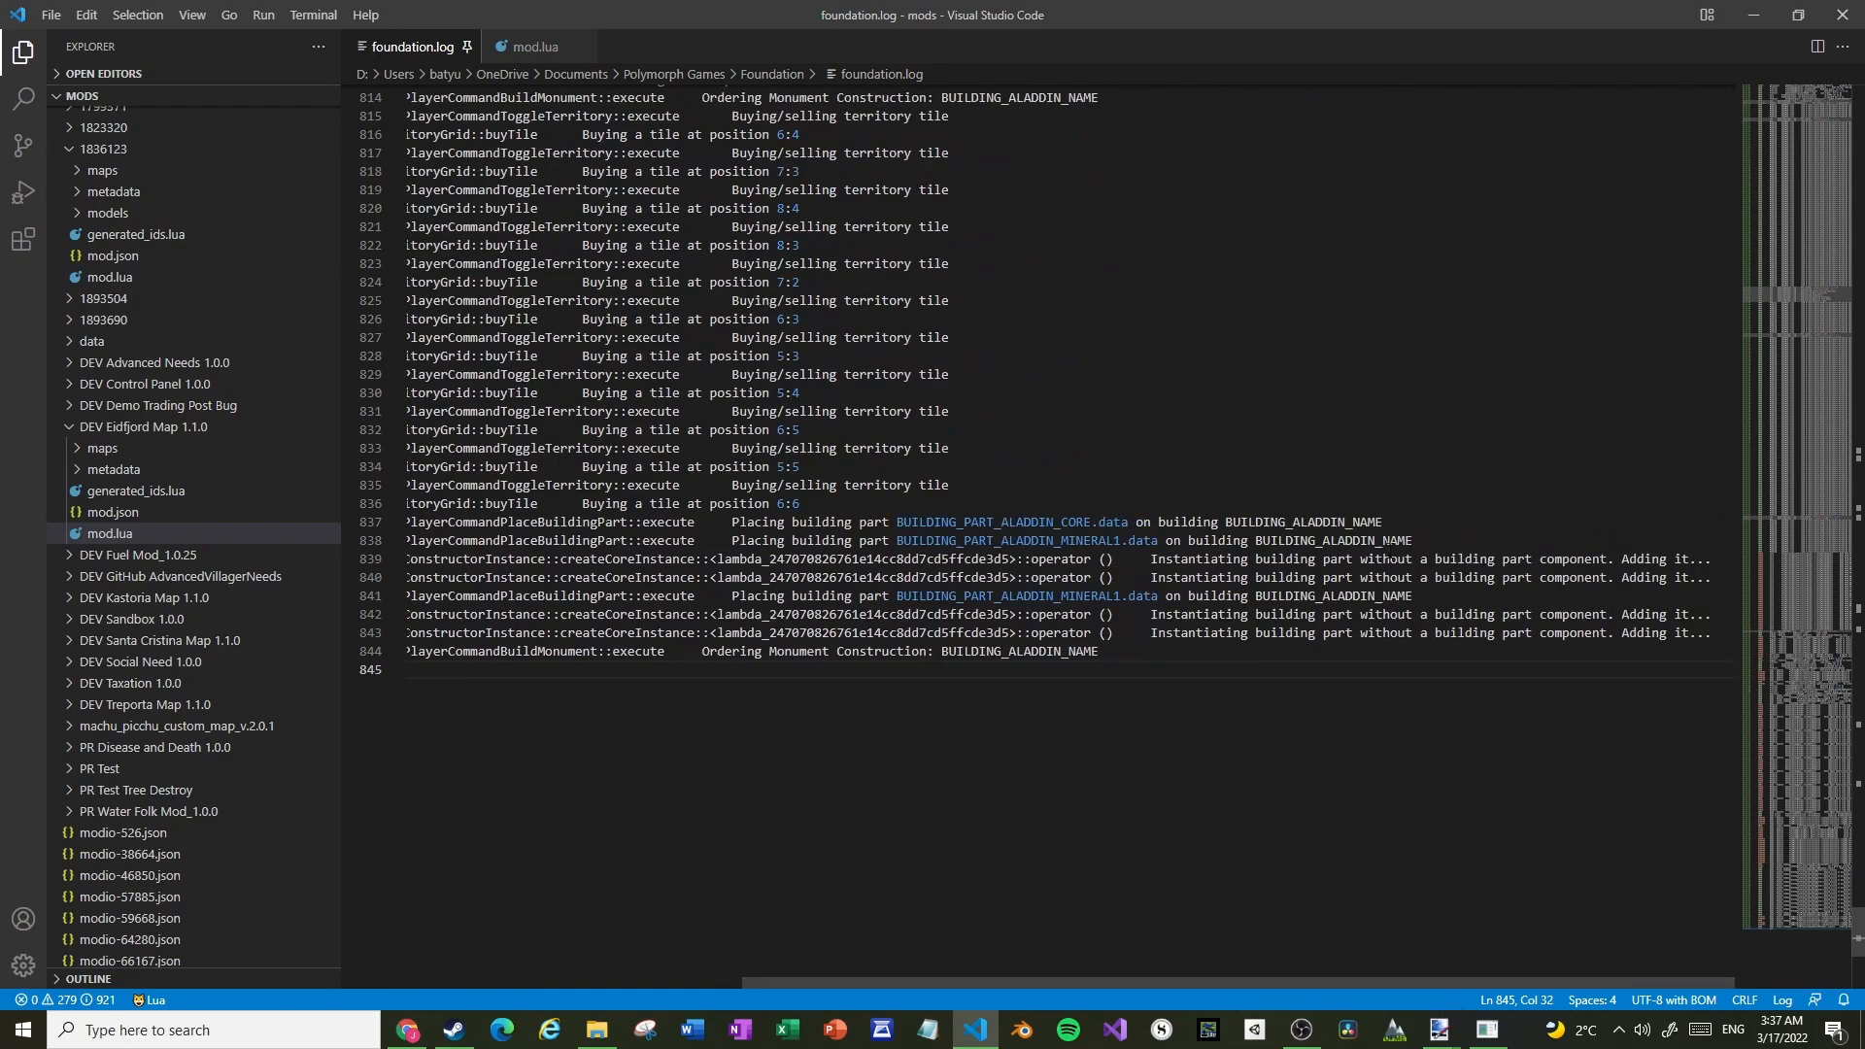
left_click_drag(1170, 982, 760, 956)
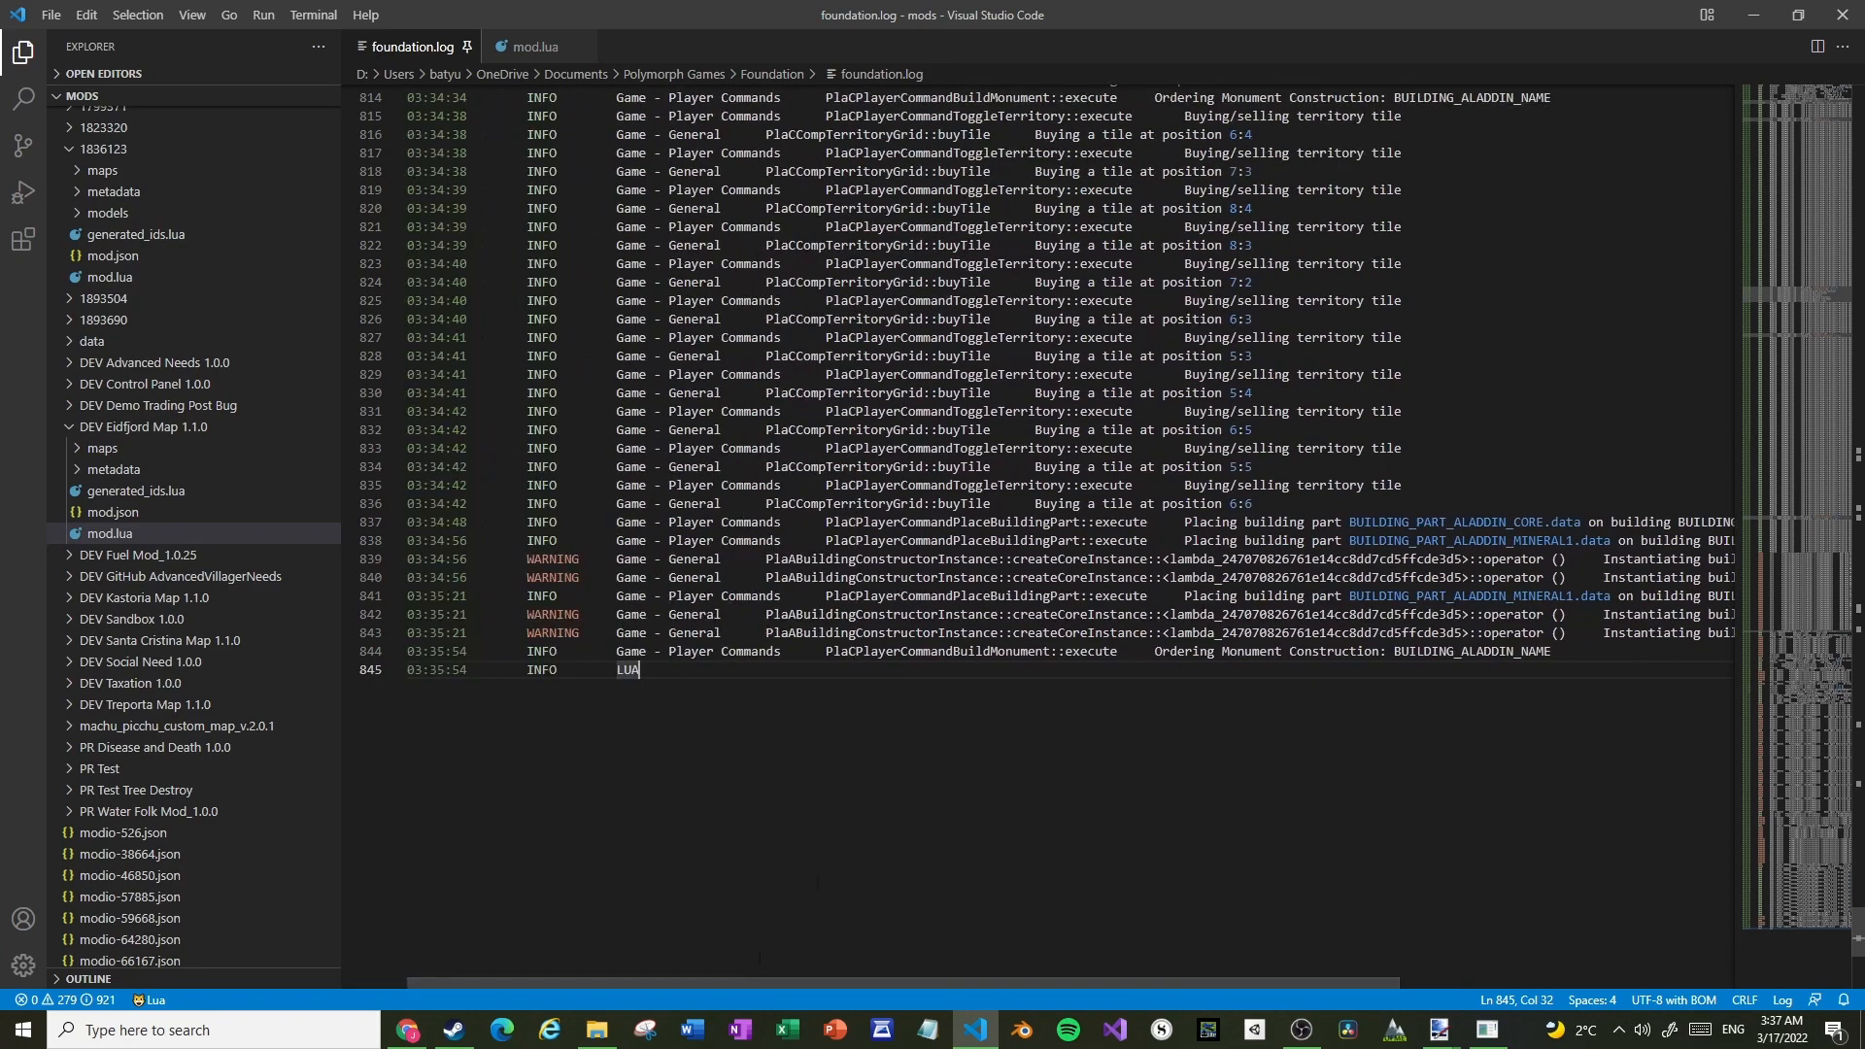
Switch to Foundation, hot-reload the game, and return to foundation.log in Visual Studio Code
left_click(1487, 1030)
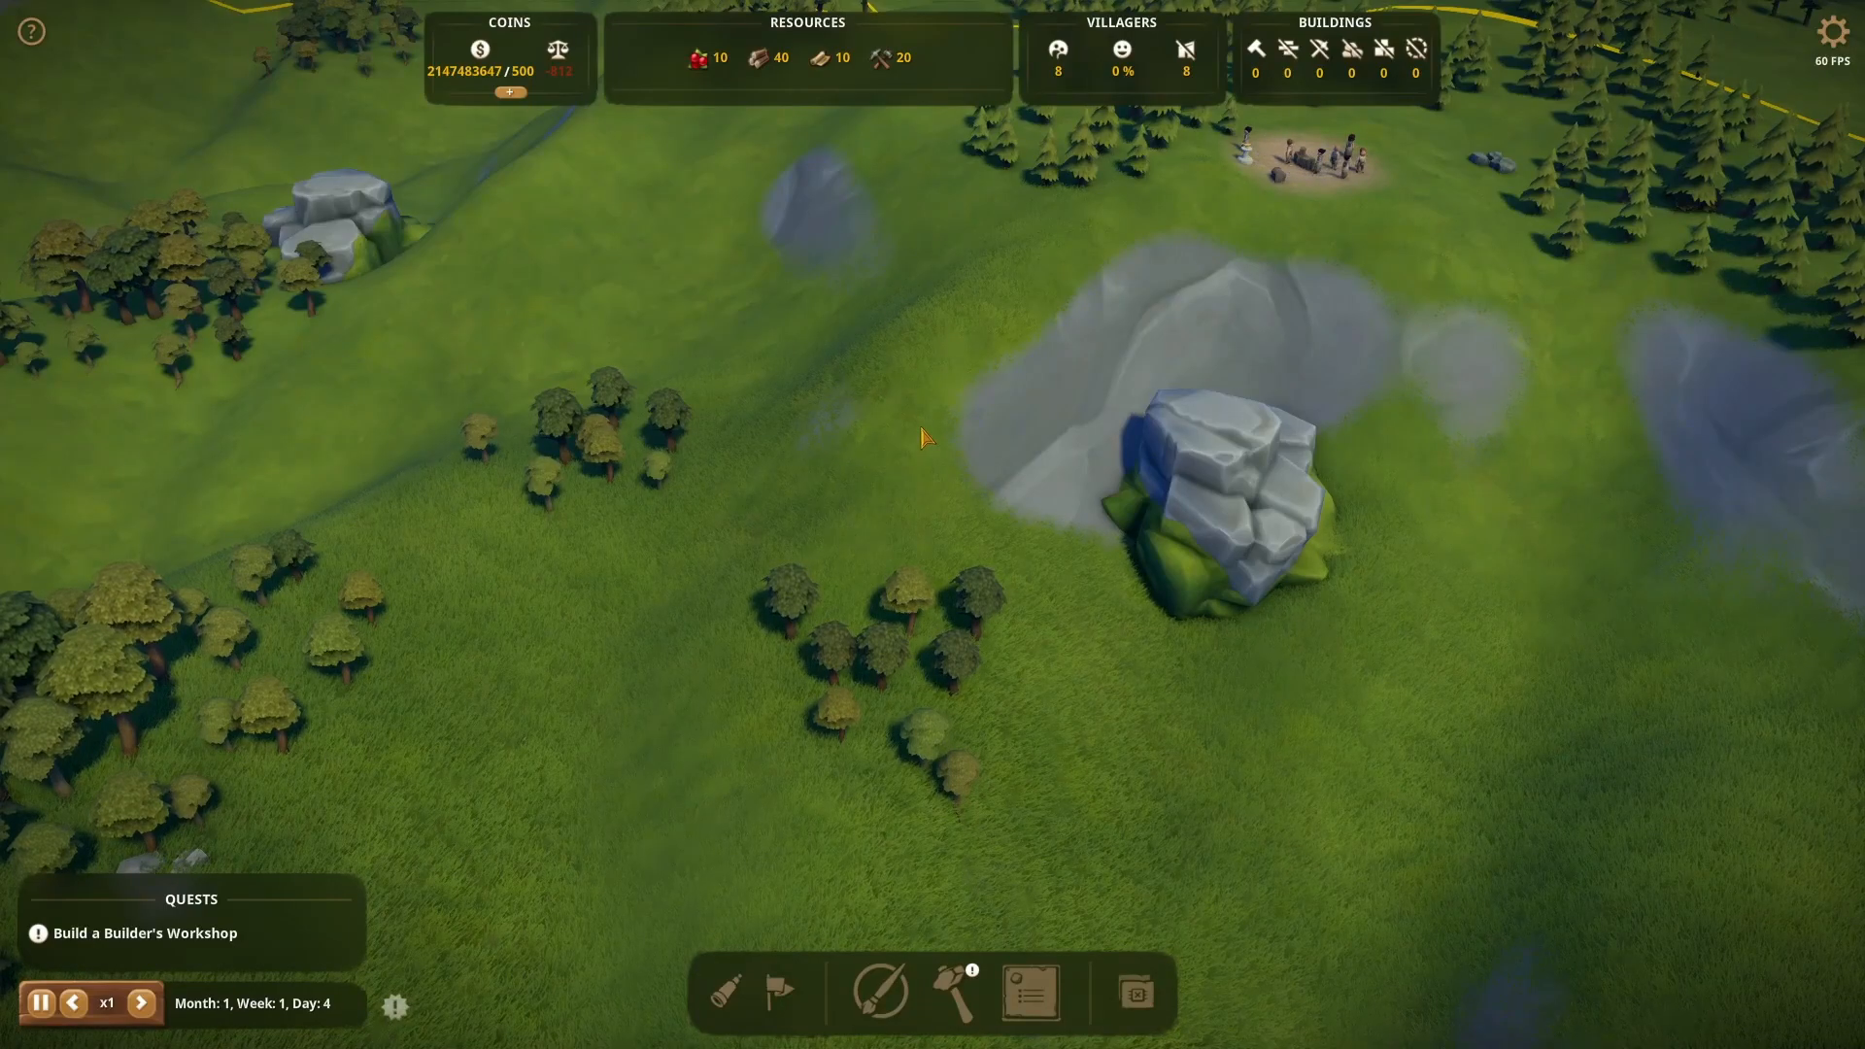
key("ctrl+shift+r")
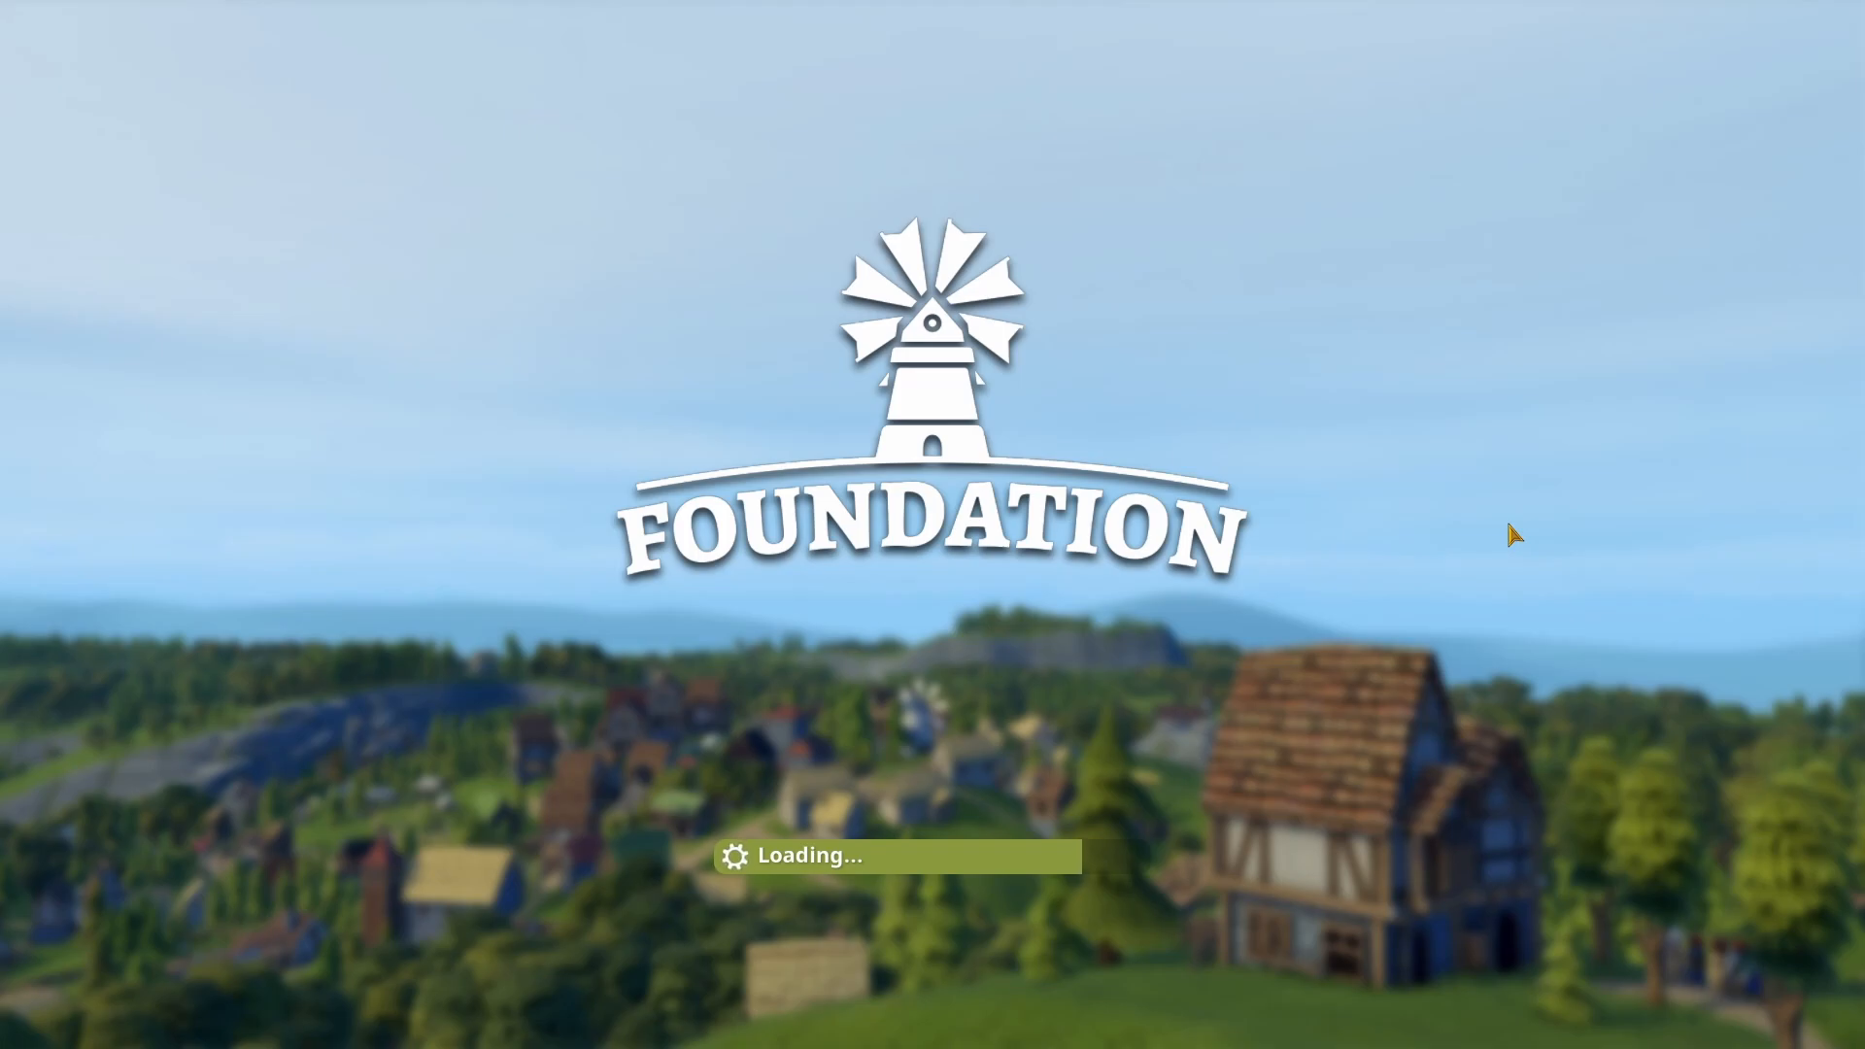
key("alt+Tab")
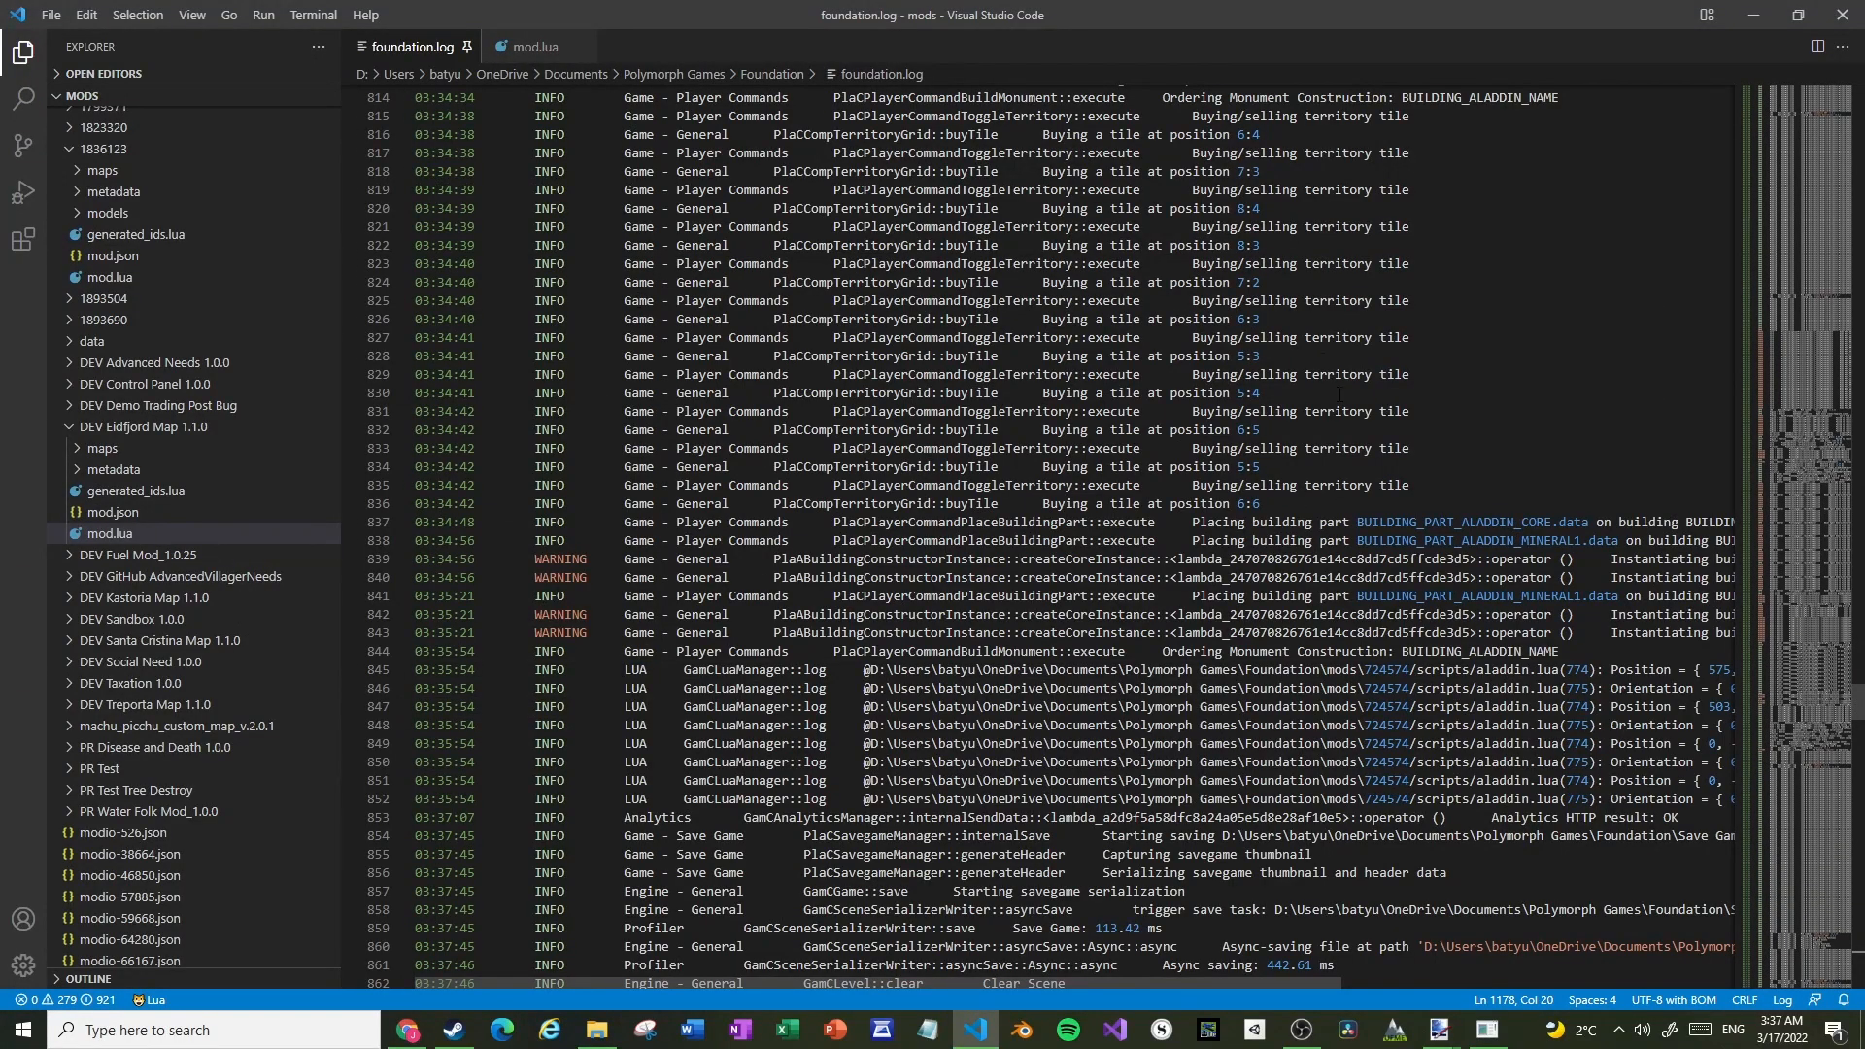
Copy the first mine site's line "Position = { 575, 12, 422 }," from the aladdin.lua output in the log
scroll(921, 893, "down", 3)
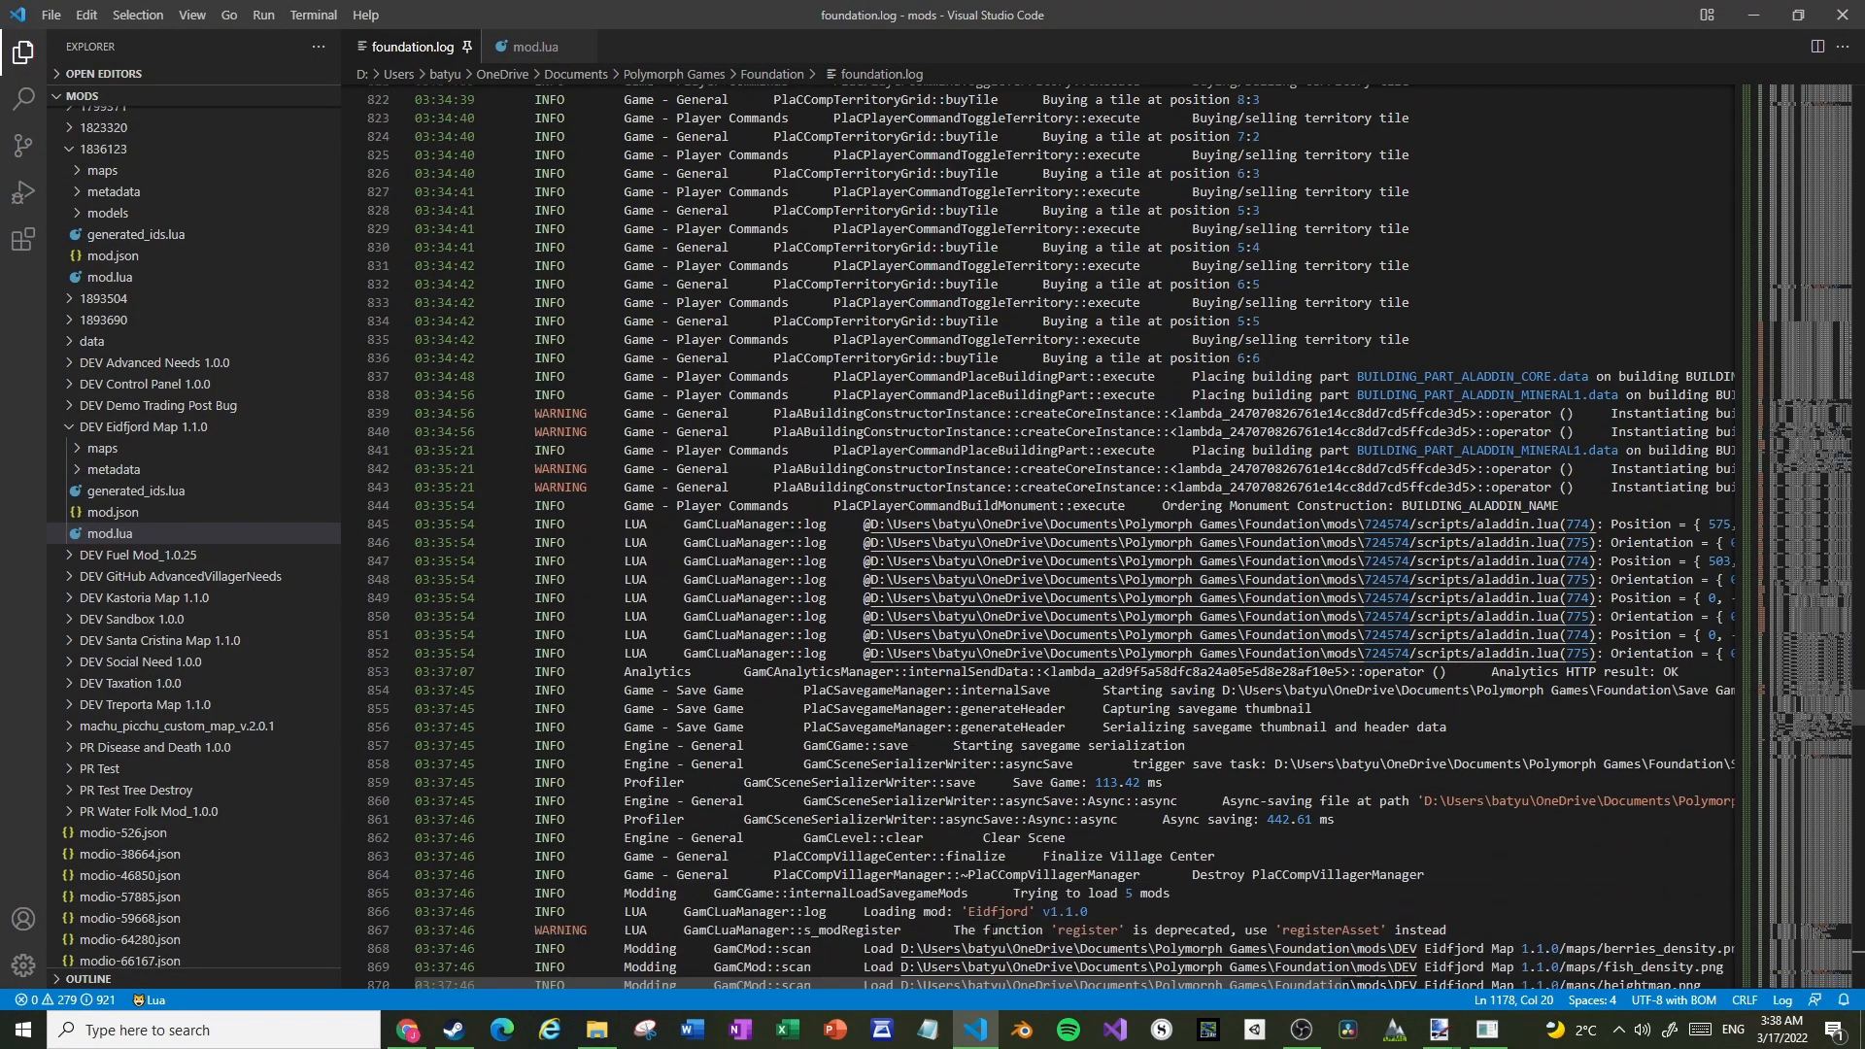
left_click_drag(969, 983, 1117, 983)
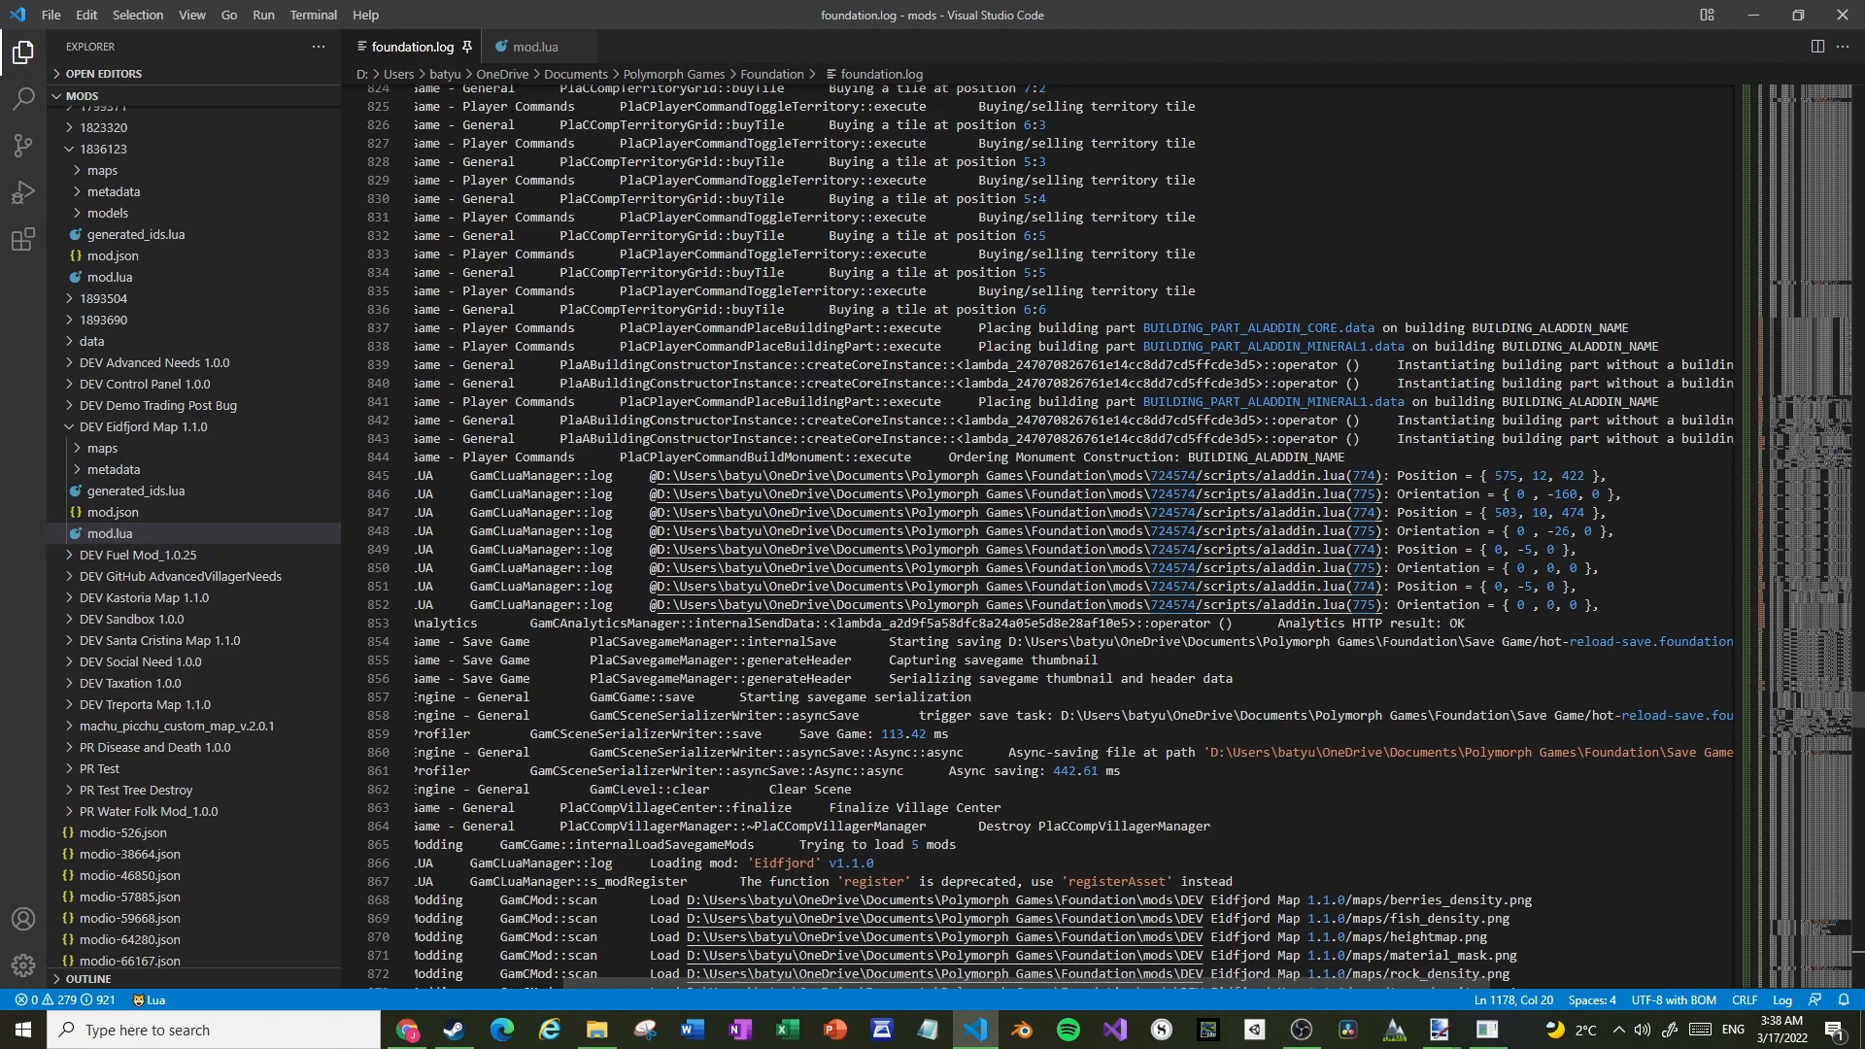
left_click_drag(1639, 492, 1410, 494)
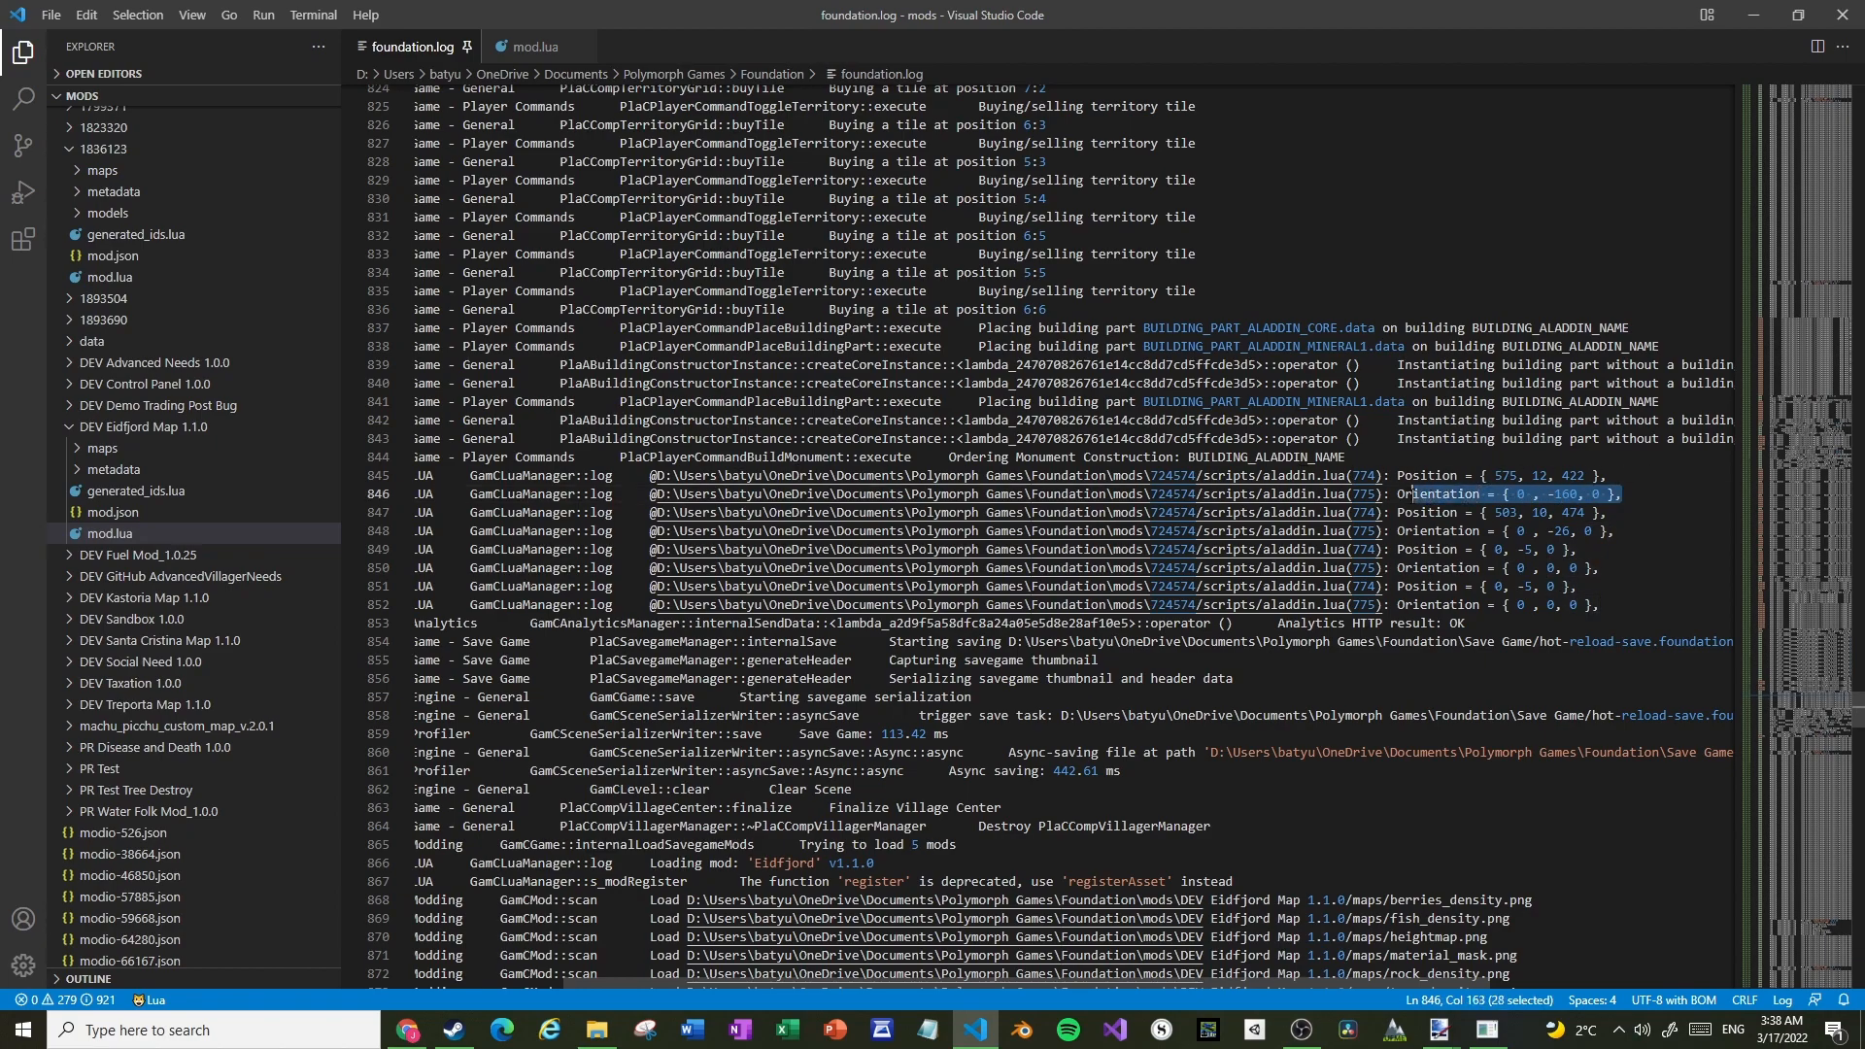
left_click_drag(1609, 475, 1406, 475)
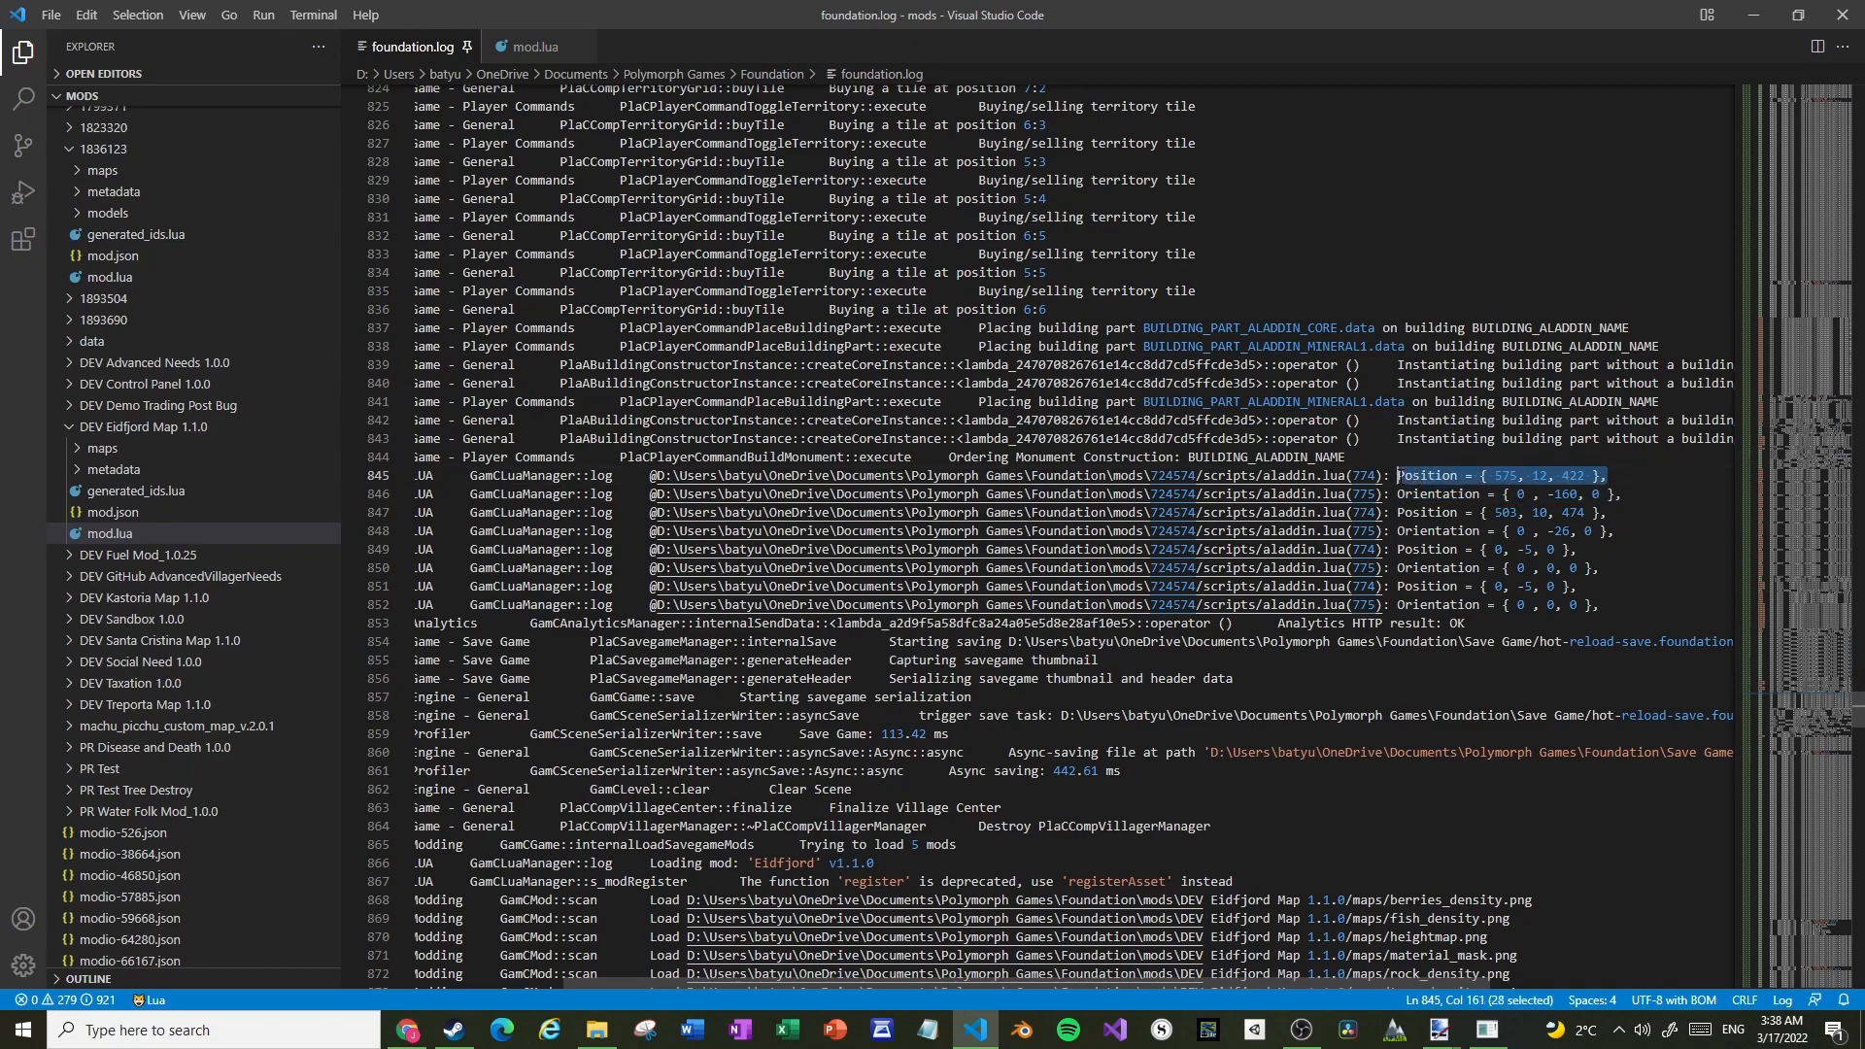
left_click_drag(1609, 474, 1398, 476)
key("ctrl+c")
Open the Eidfjord map's mod.lua and place the cursor at the start of the first SpawnList entry
left_click(535, 56)
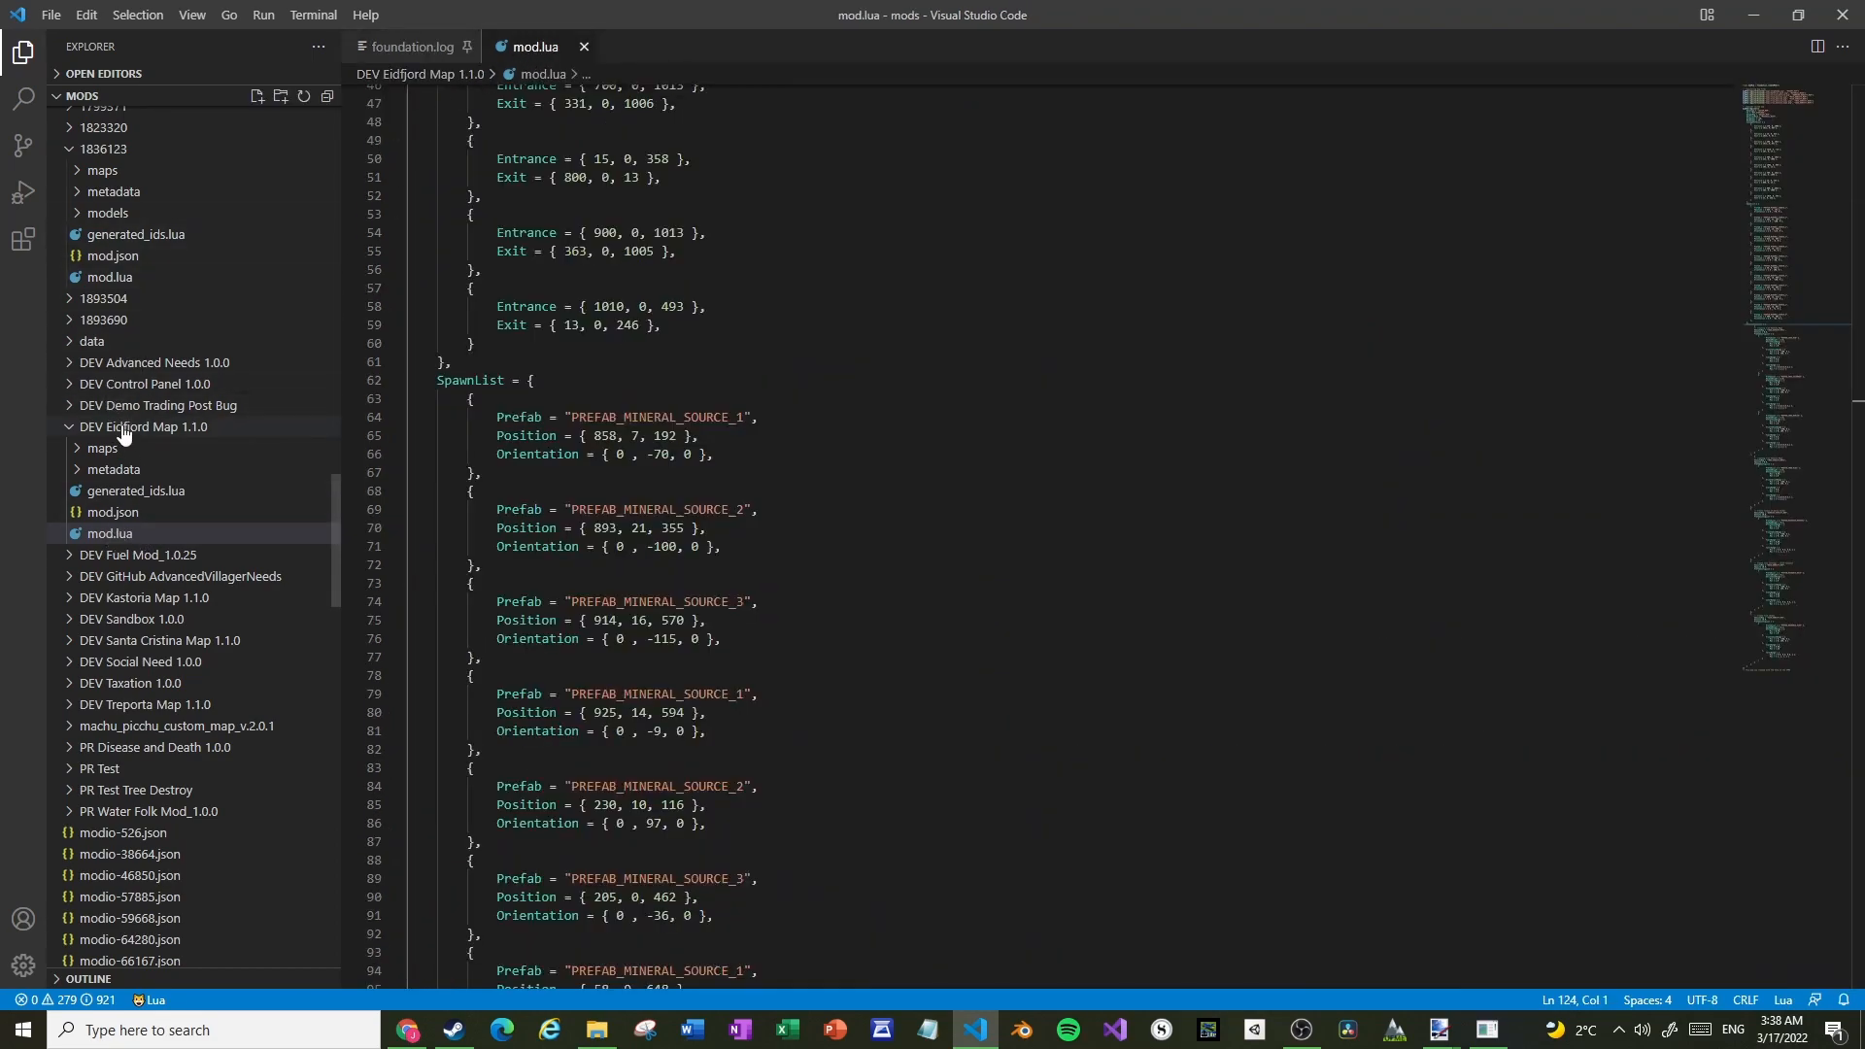
scroll(669, 347, "down", 2)
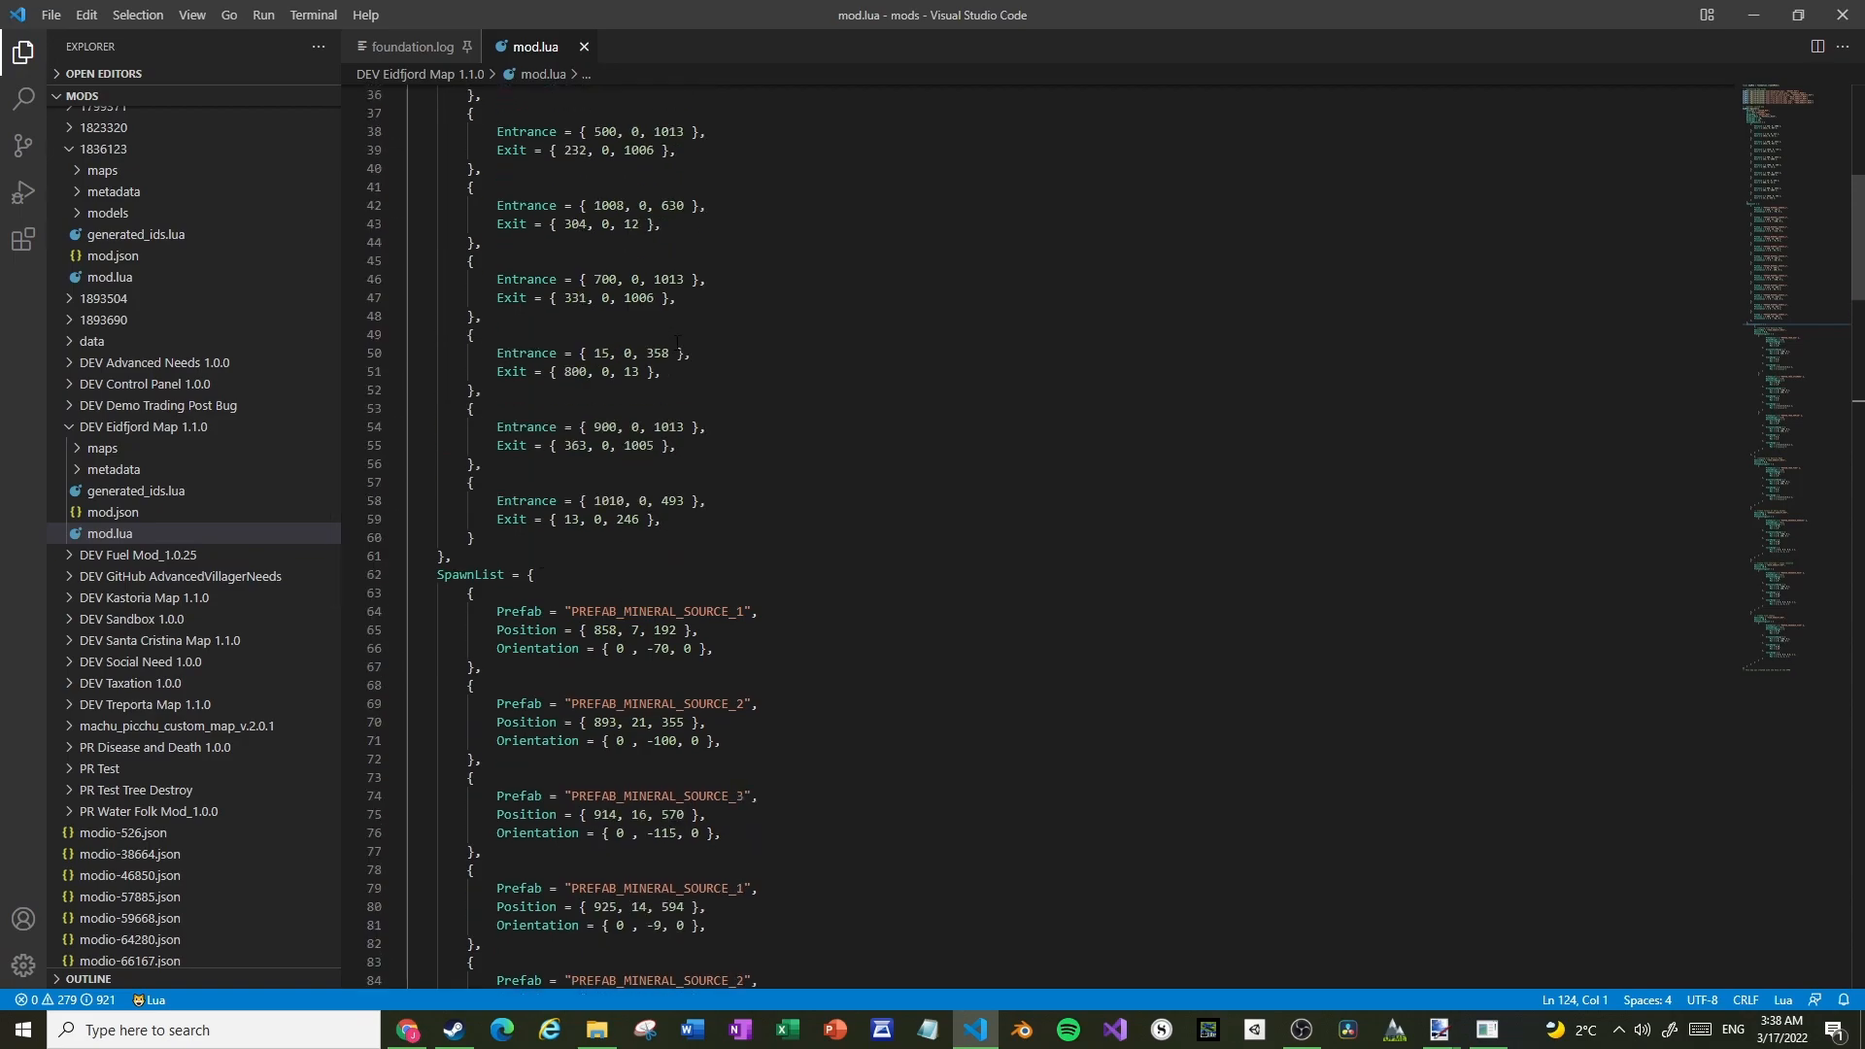
left_click(534, 265)
key("Down")
key("Down")
key("Home")
key("Home")
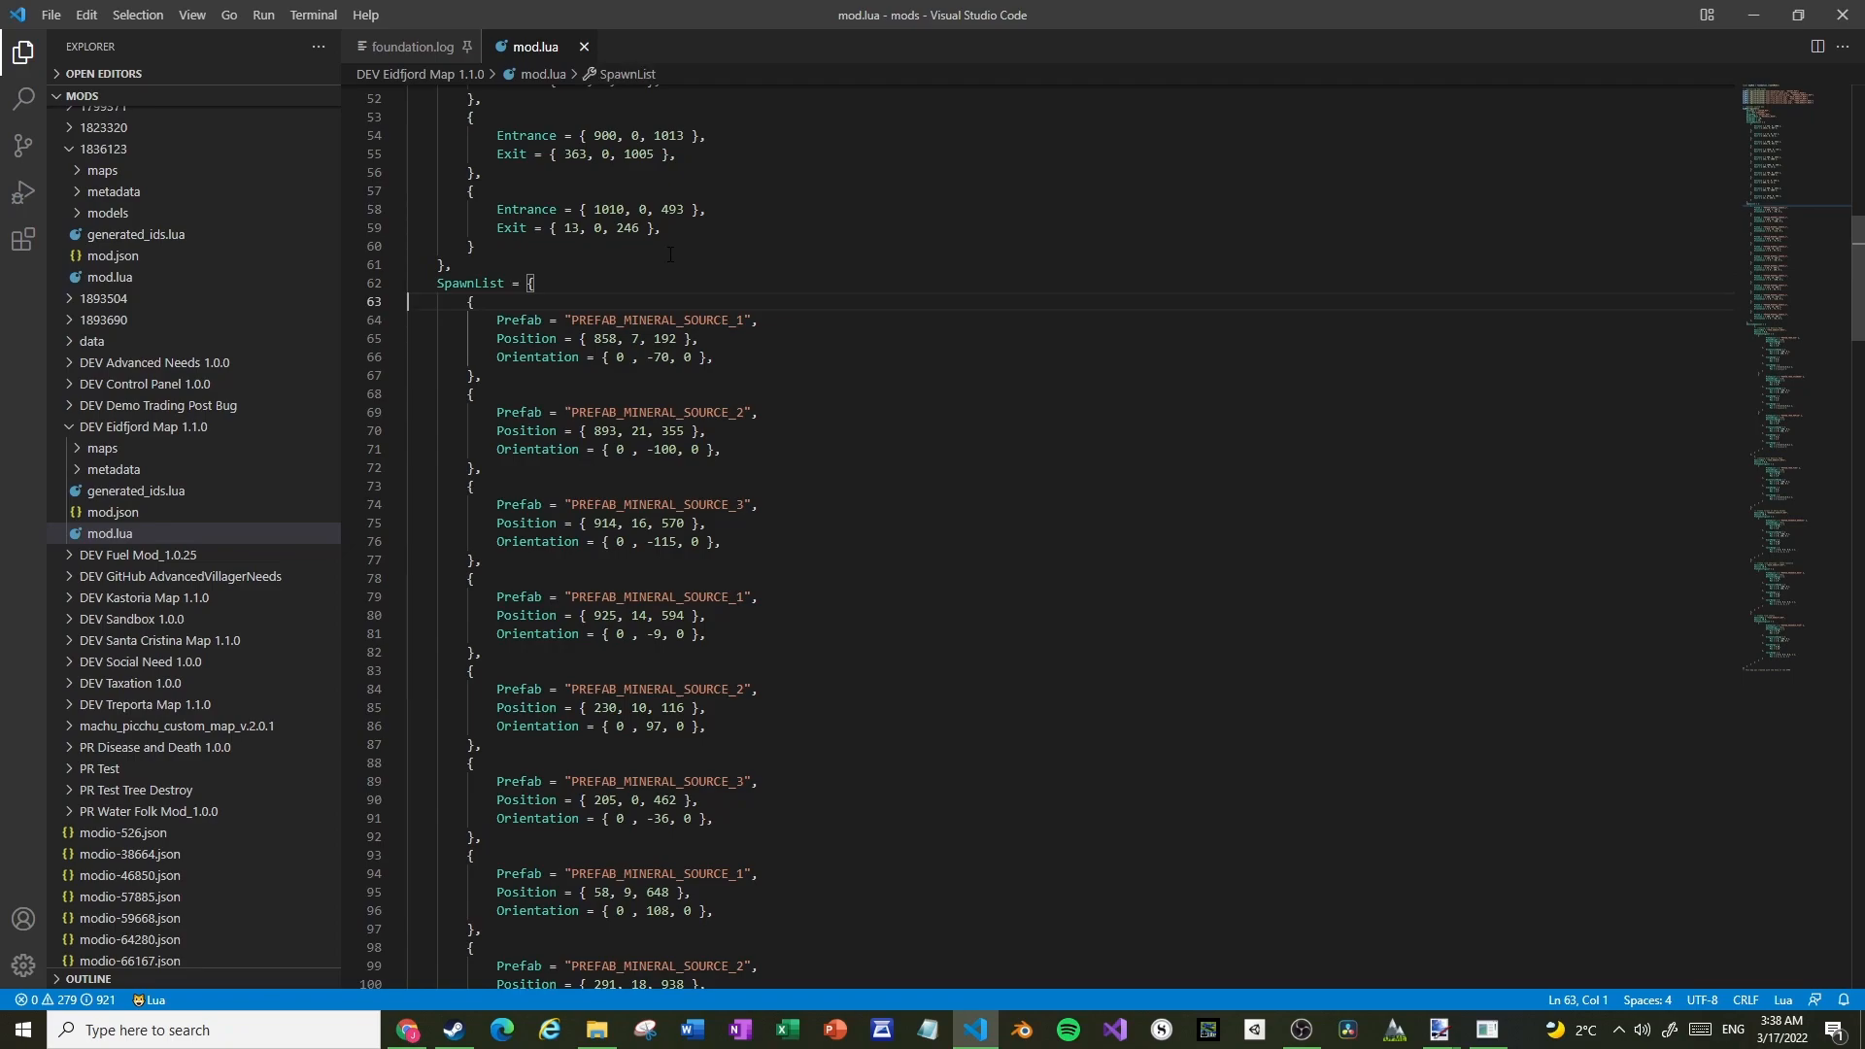
key("shift+Down")
key("shift+Down")
key("shift+Down")
key("shift+Down")
key("shift+Down")
left_click(600, 283)
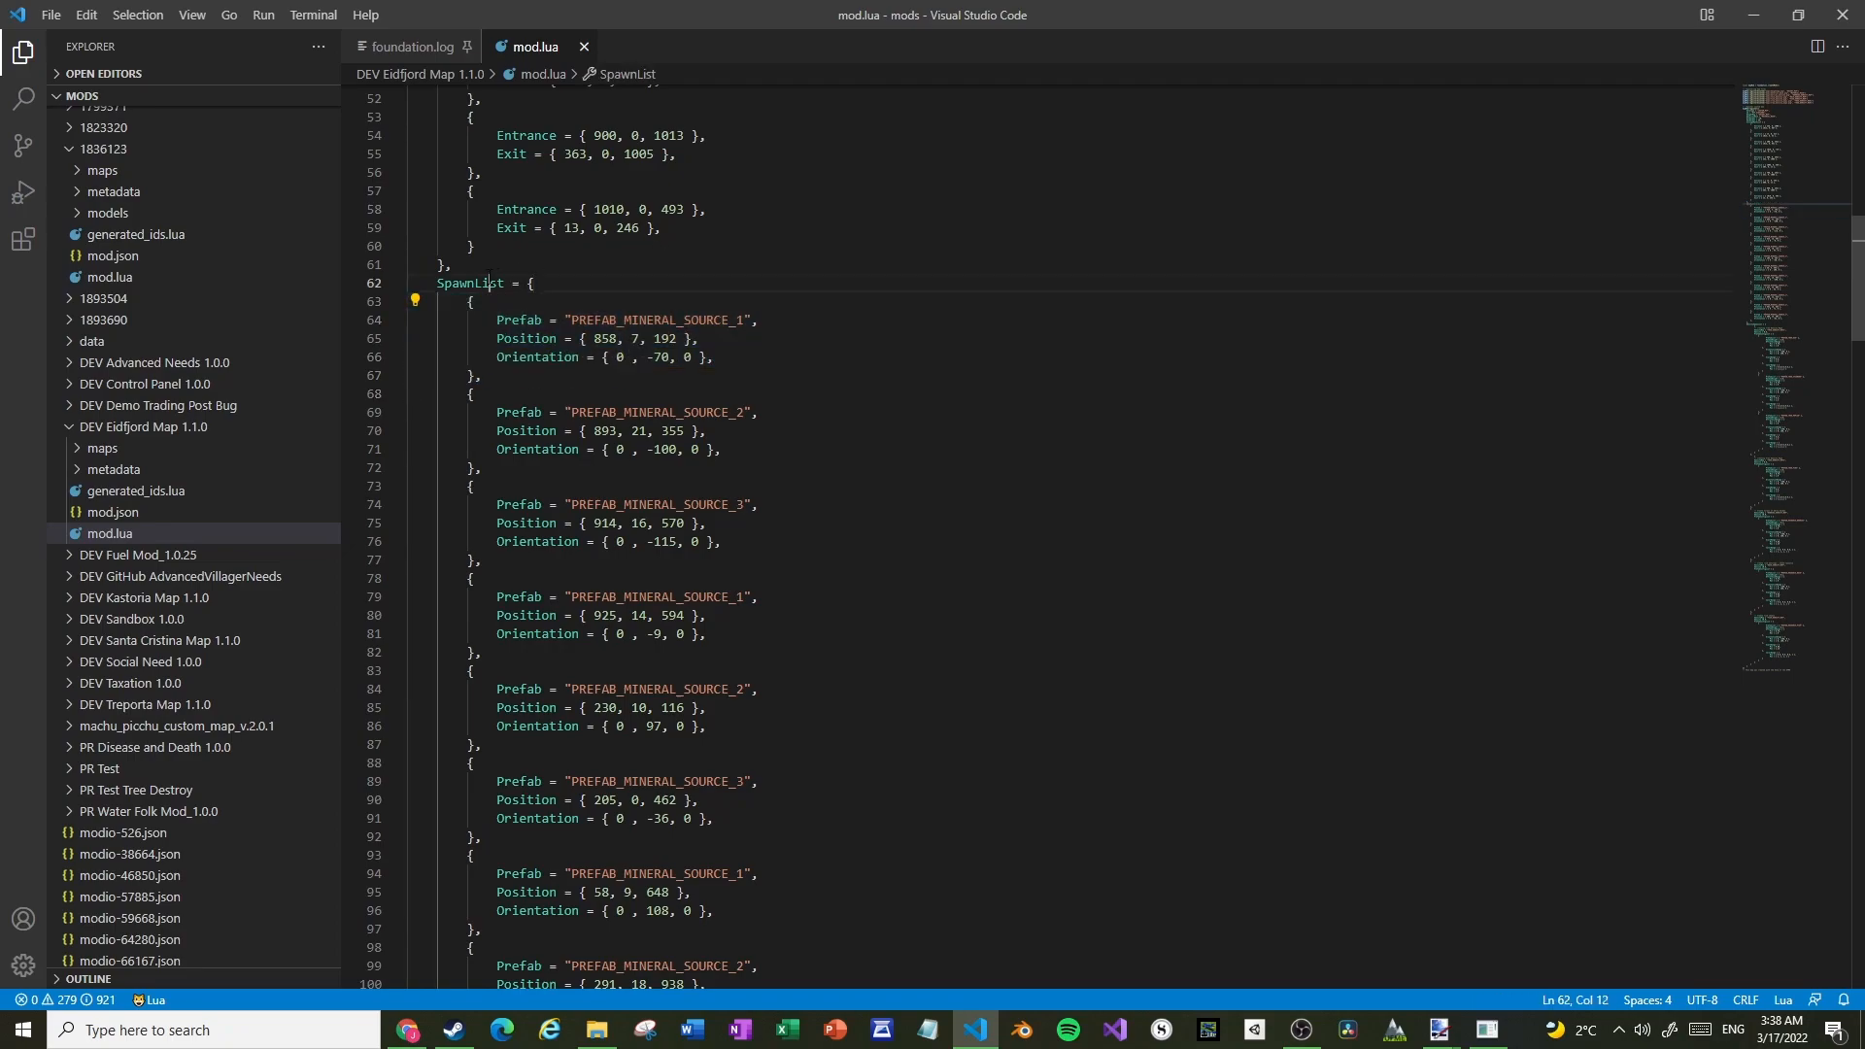
key("Down")
key("Down")
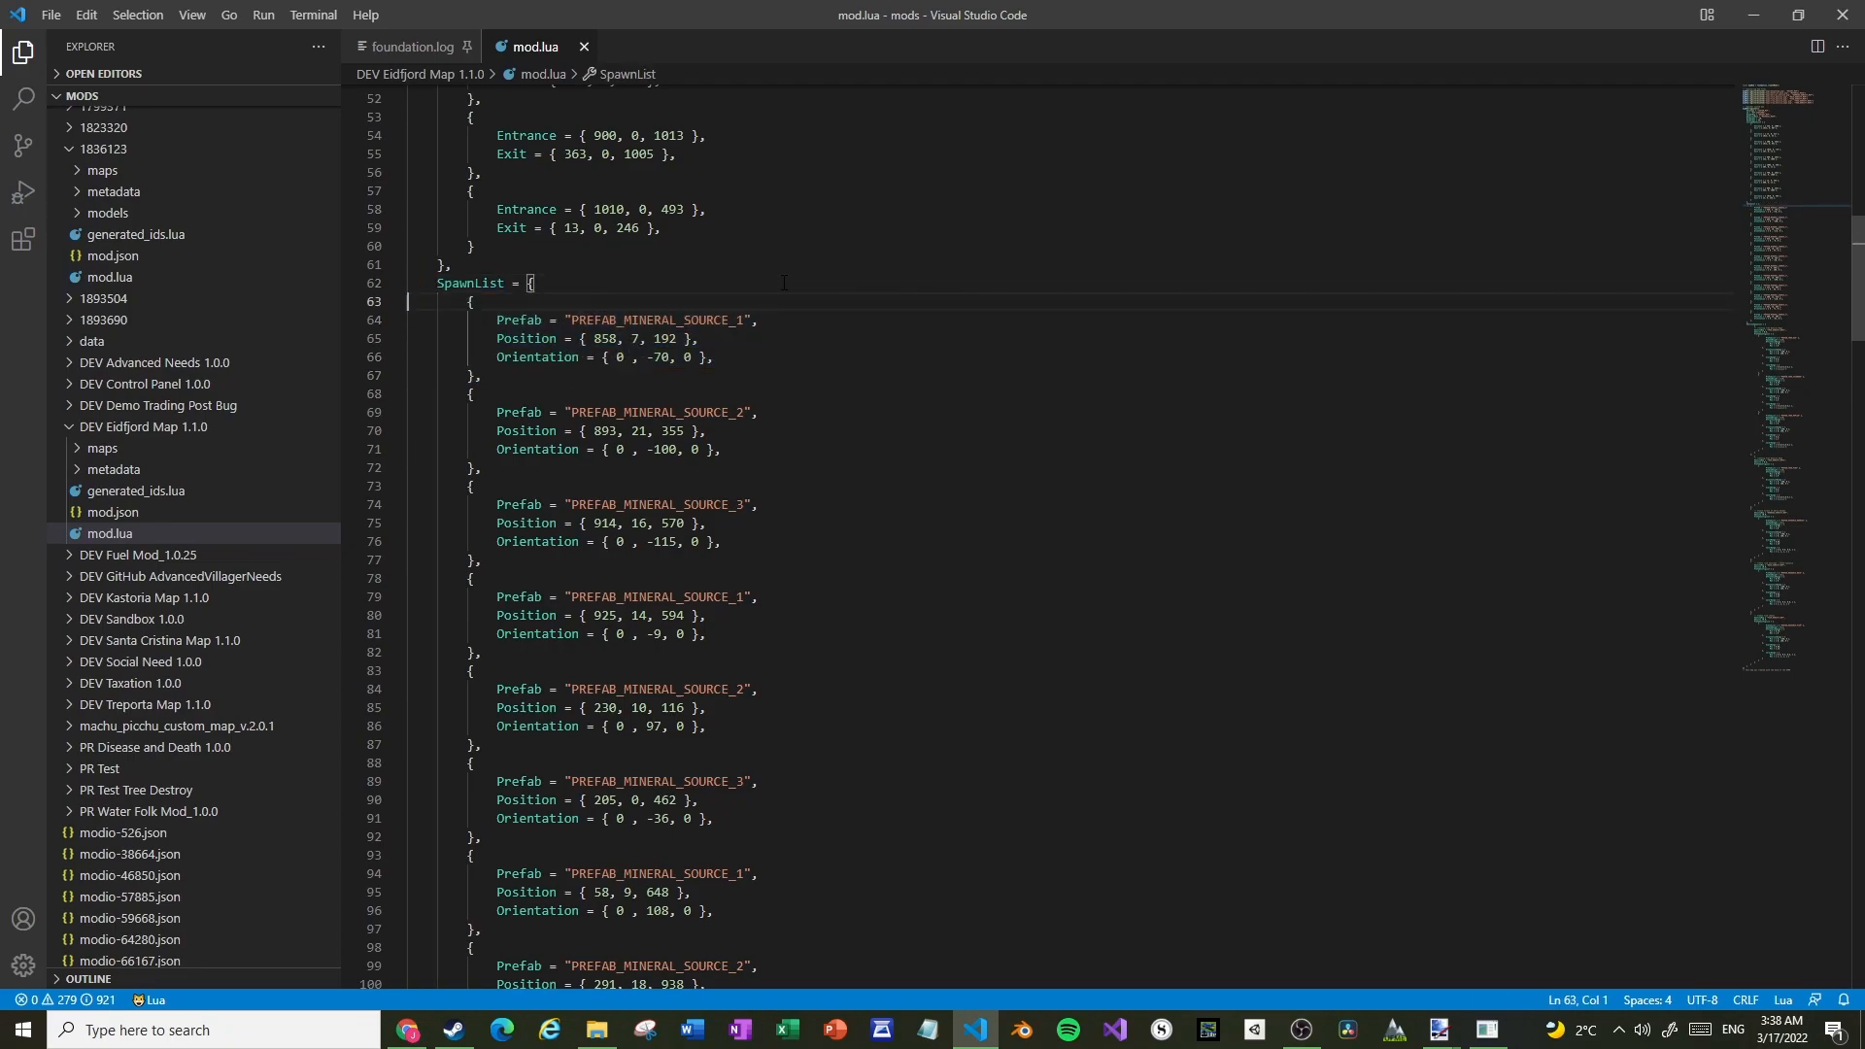
key("Home")
key("Home")
key("shift+Down")
key("shift+Down")
key("shift+Down")
key("Escape")
Try replacing the first SpawnList entry's Position line with the copied { 575, 12, 422 }, and undo the replacement
left_click_drag(773, 339, 496, 339)
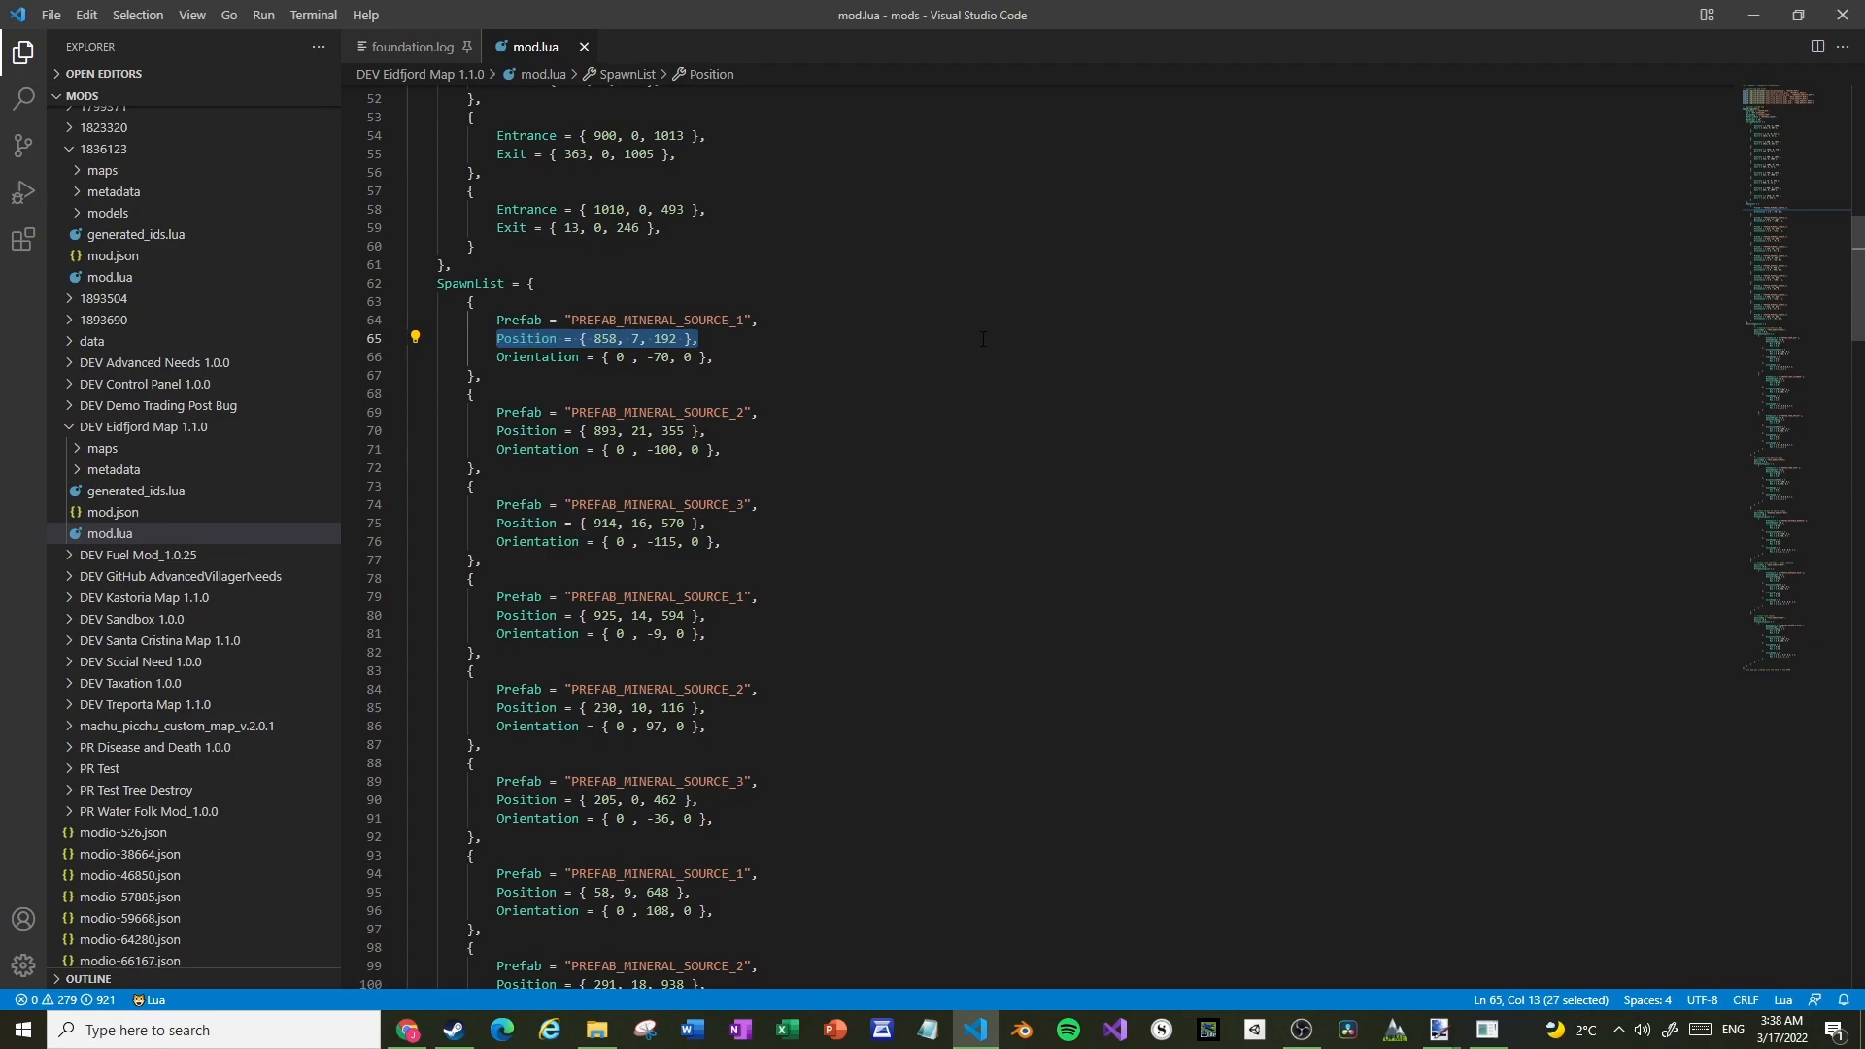
key("ctrl+v")
key("ctrl+z")
Duplicate the last SpawnList entry, the PREFAB_MINERAL_SOURCE_2 block, twice at the end of the list
scroll(824, 459, "down", 15)
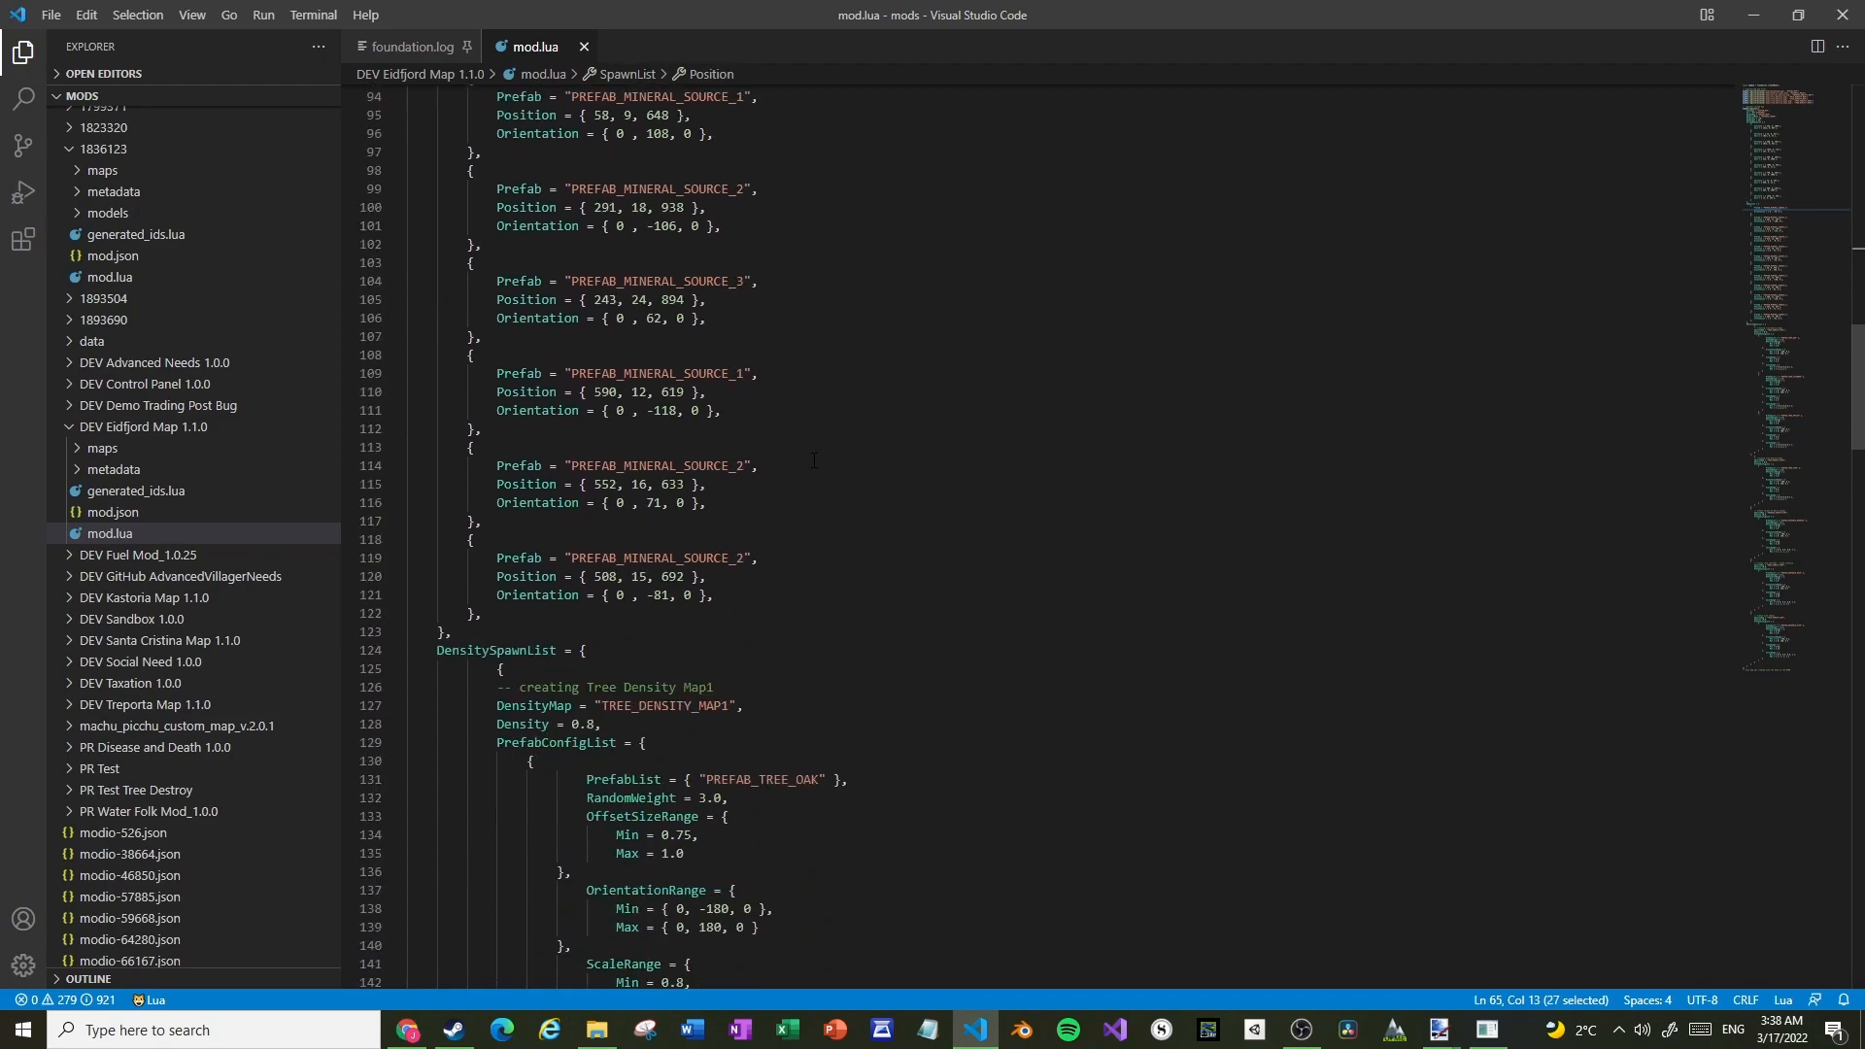
left_click(816, 336)
key("Right")
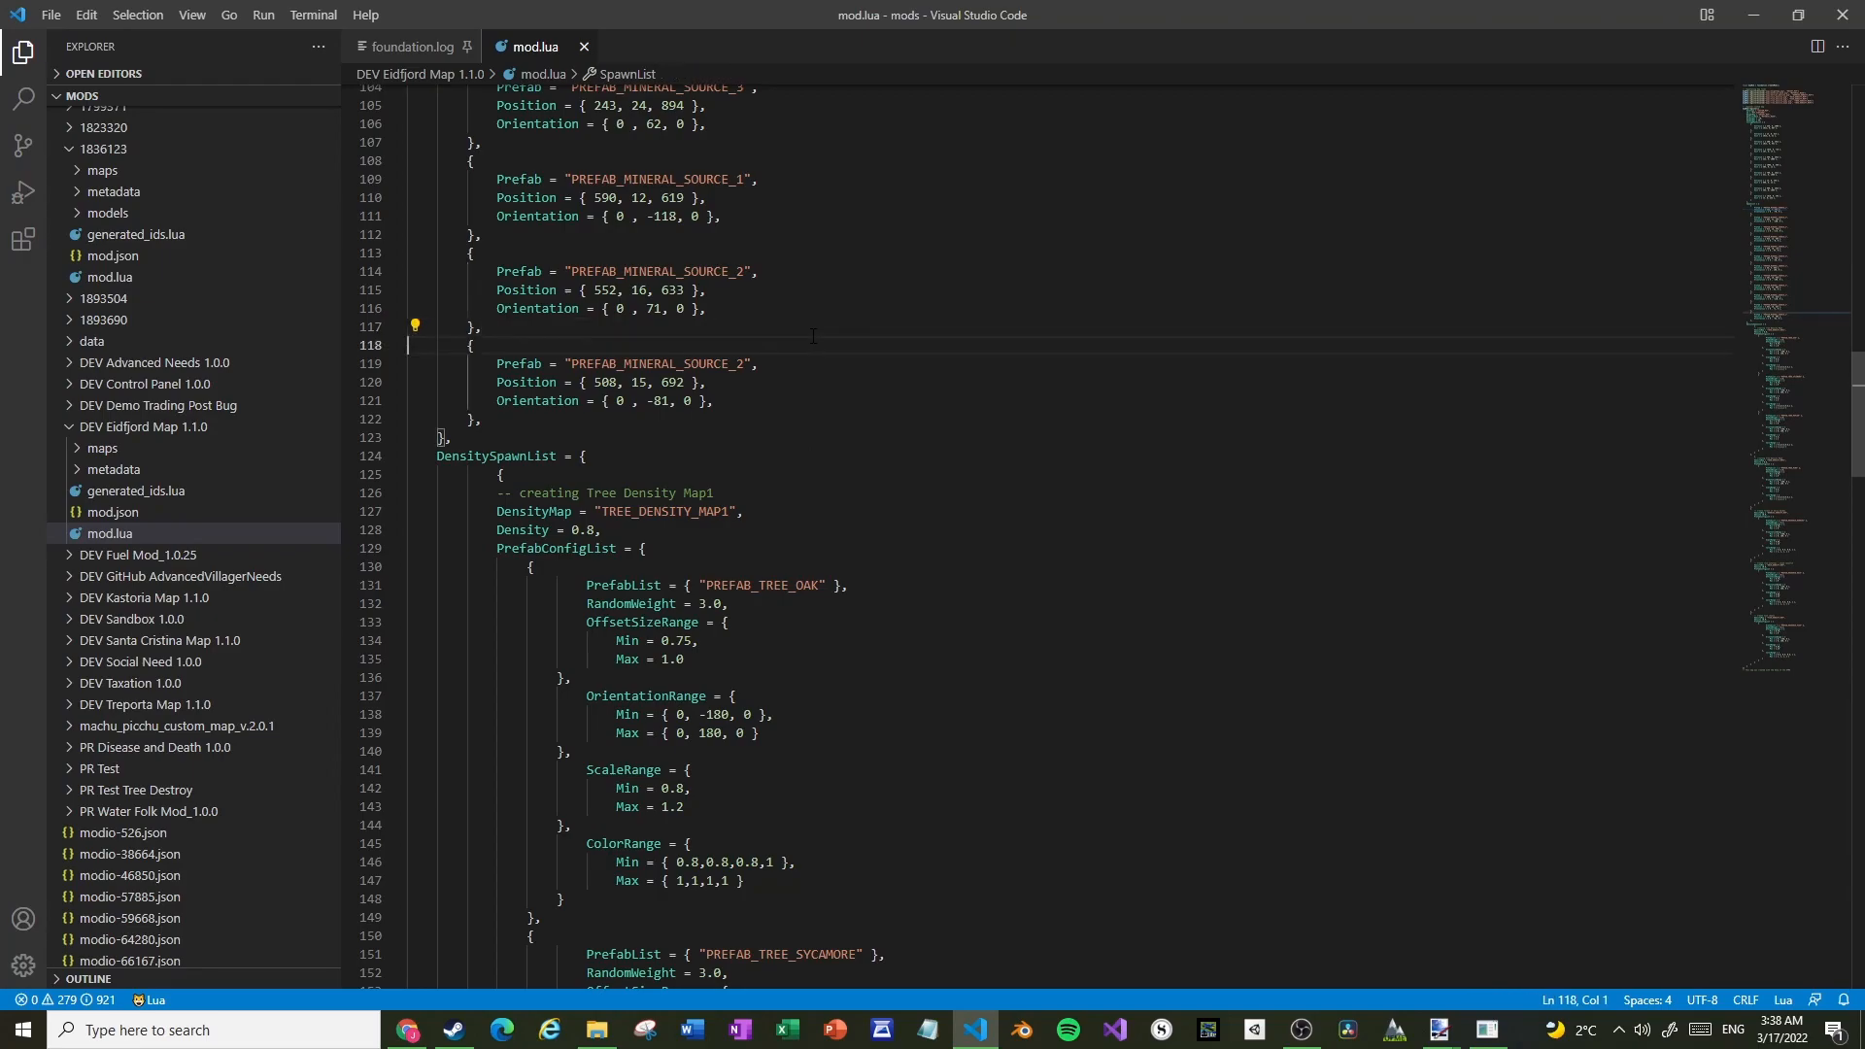
key("shift+Down")
key("shift+Down")
key("shift+Down")
key("shift+Down")
key("shift+Down")
key("ctrl+c")
key("Escape")
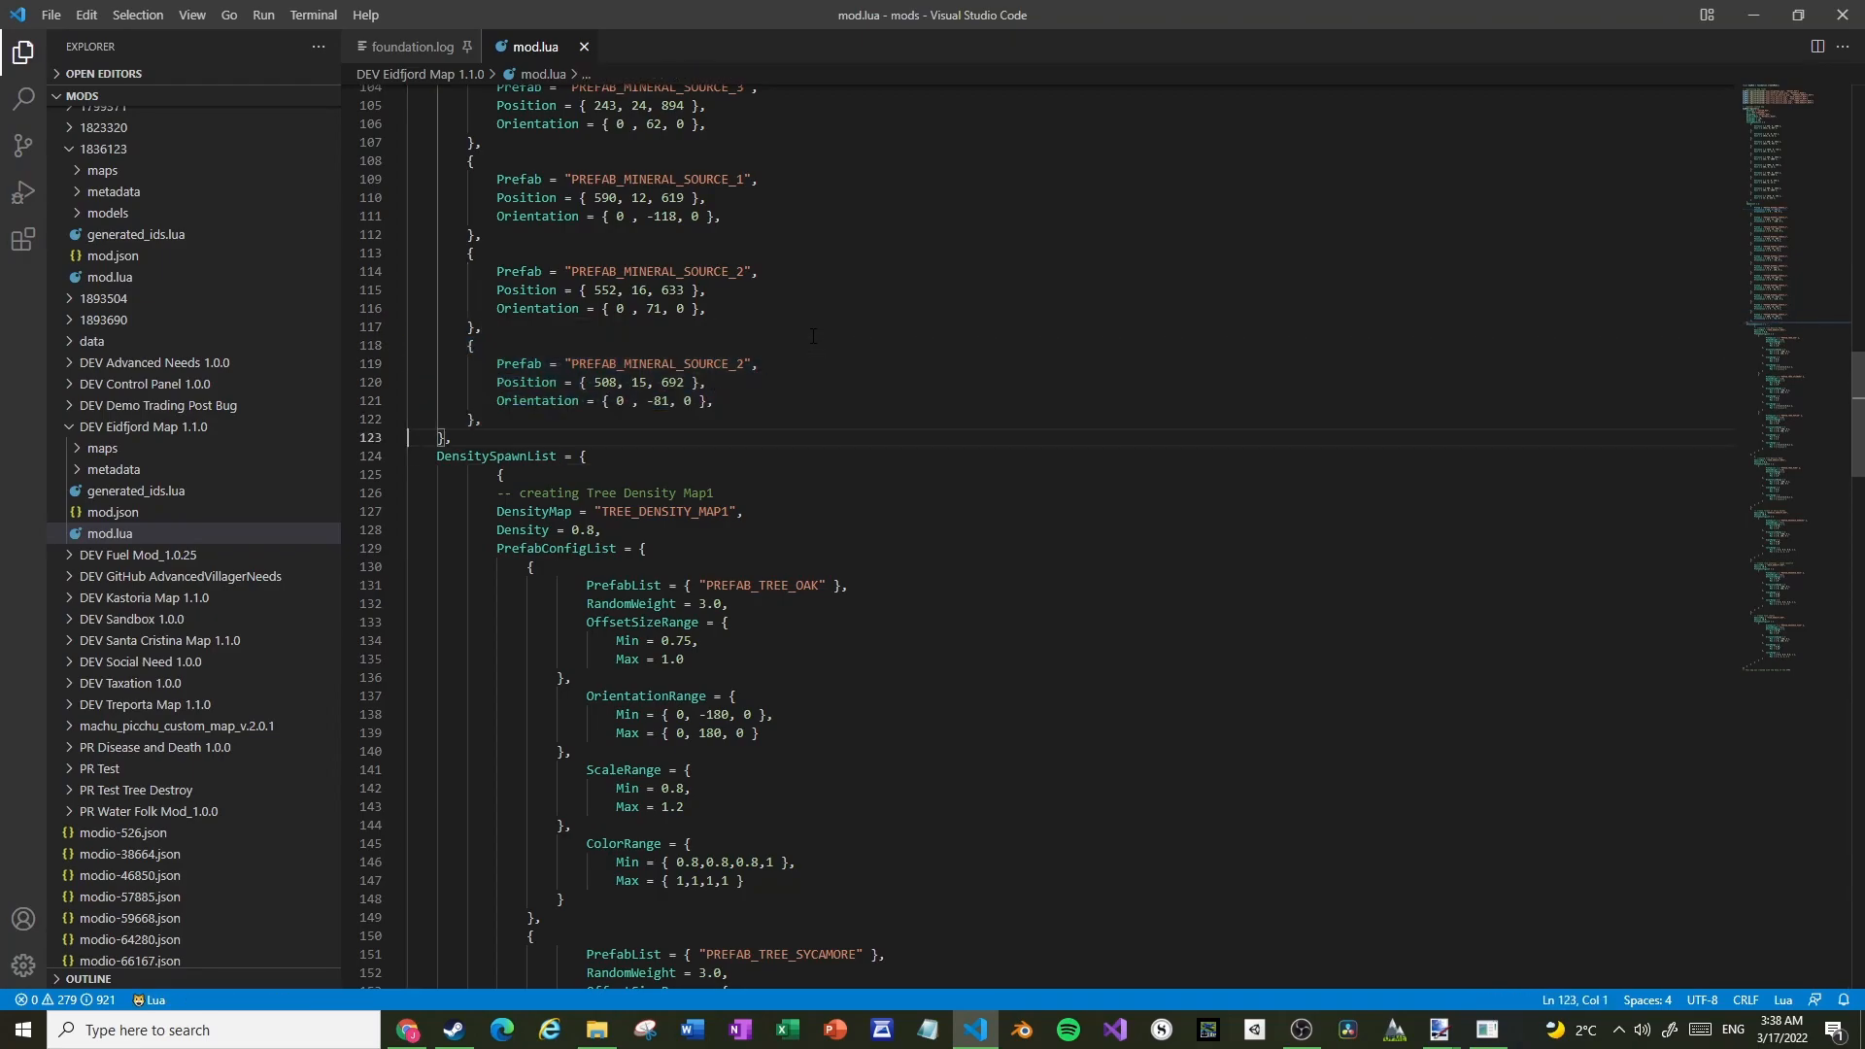
key("ctrl+v")
key("ctrl+v")
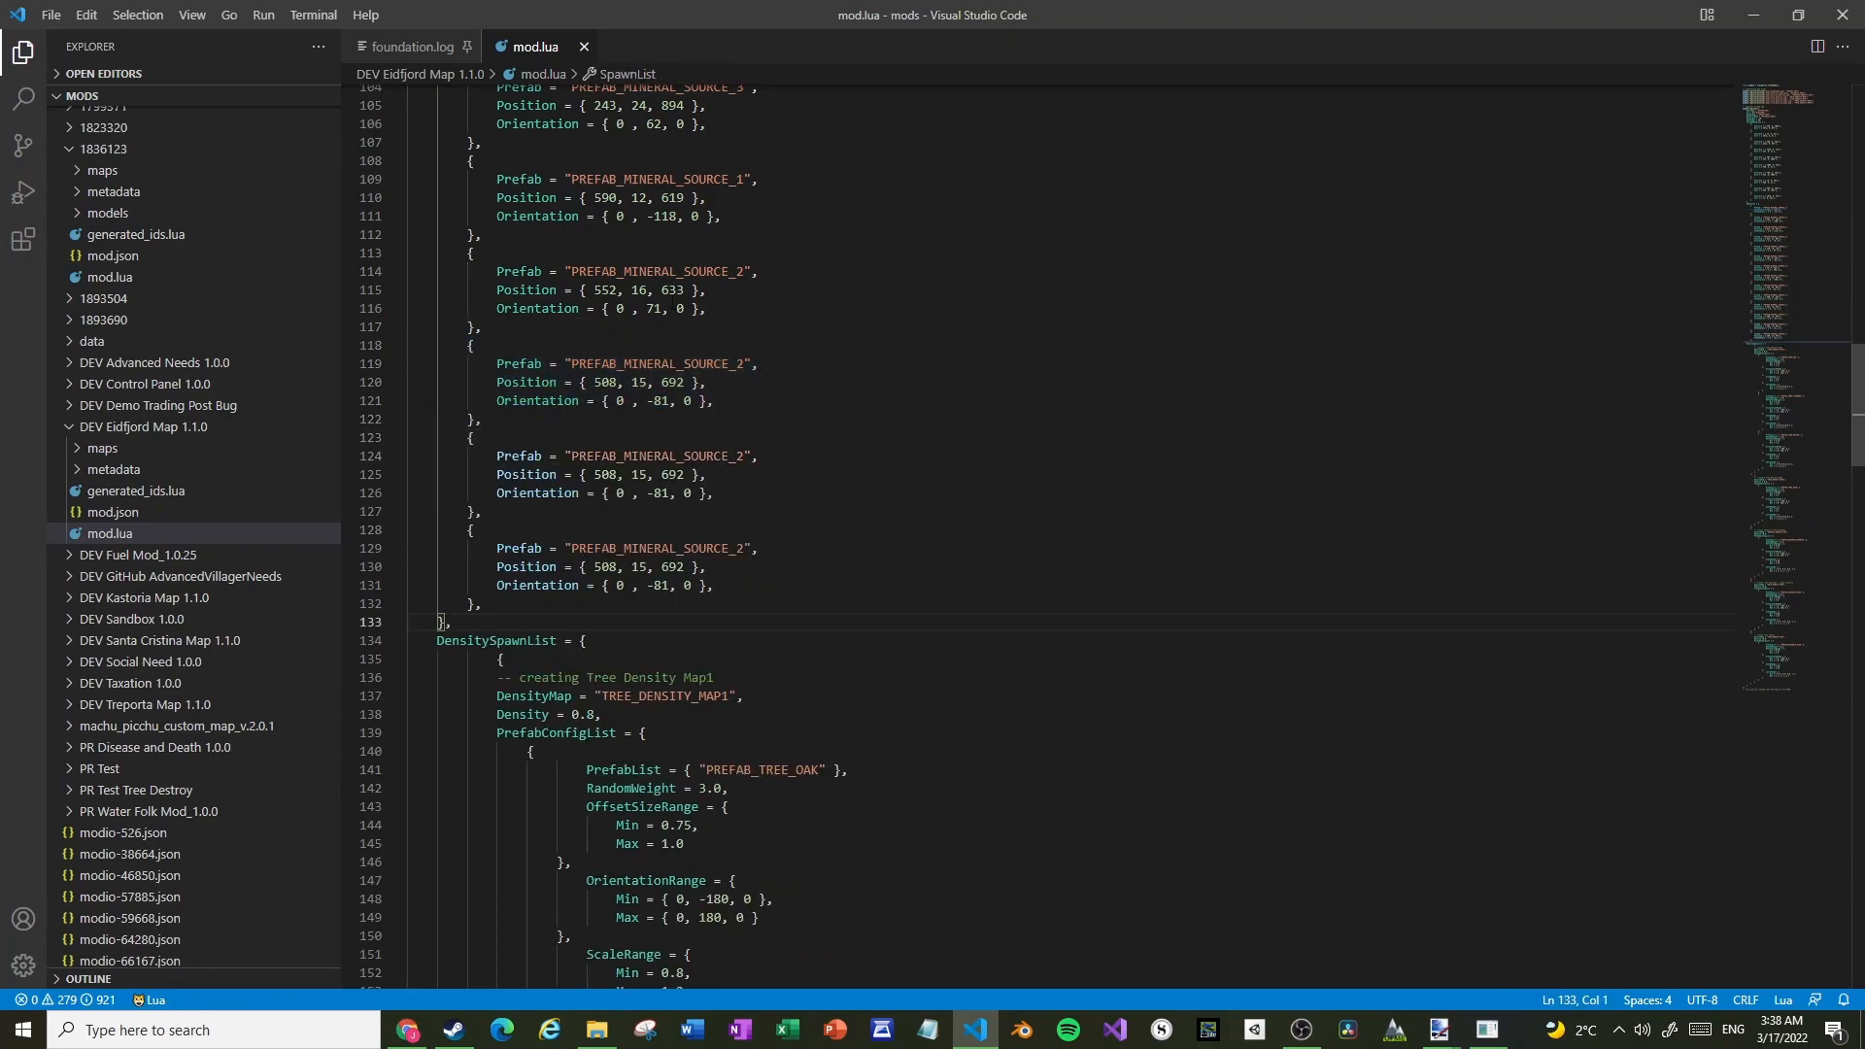
Set the first duplicated entry's prefab to PREFAB_MINERAL_SOURCE_1 and the second's to PREFAB_MINERAL_SOURCE_3
left_click(743, 456)
key("BackSpace")
type("1")
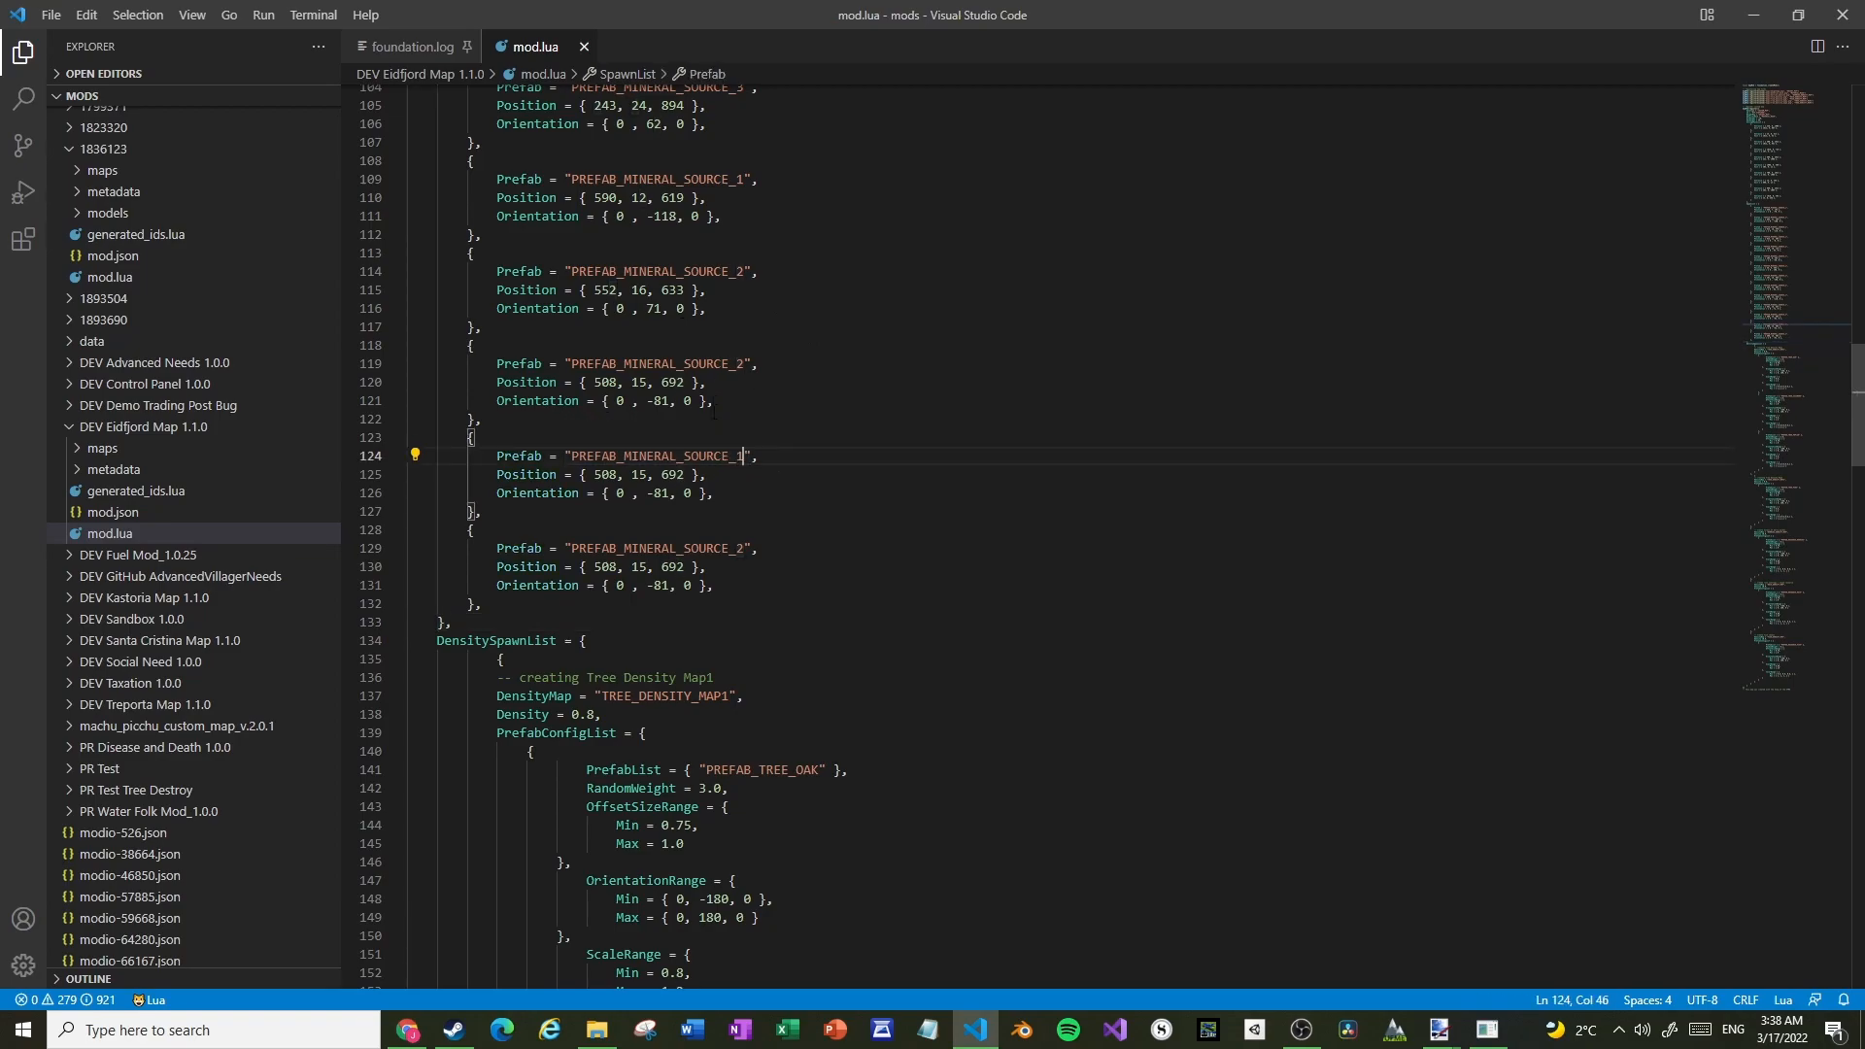
left_click(746, 548)
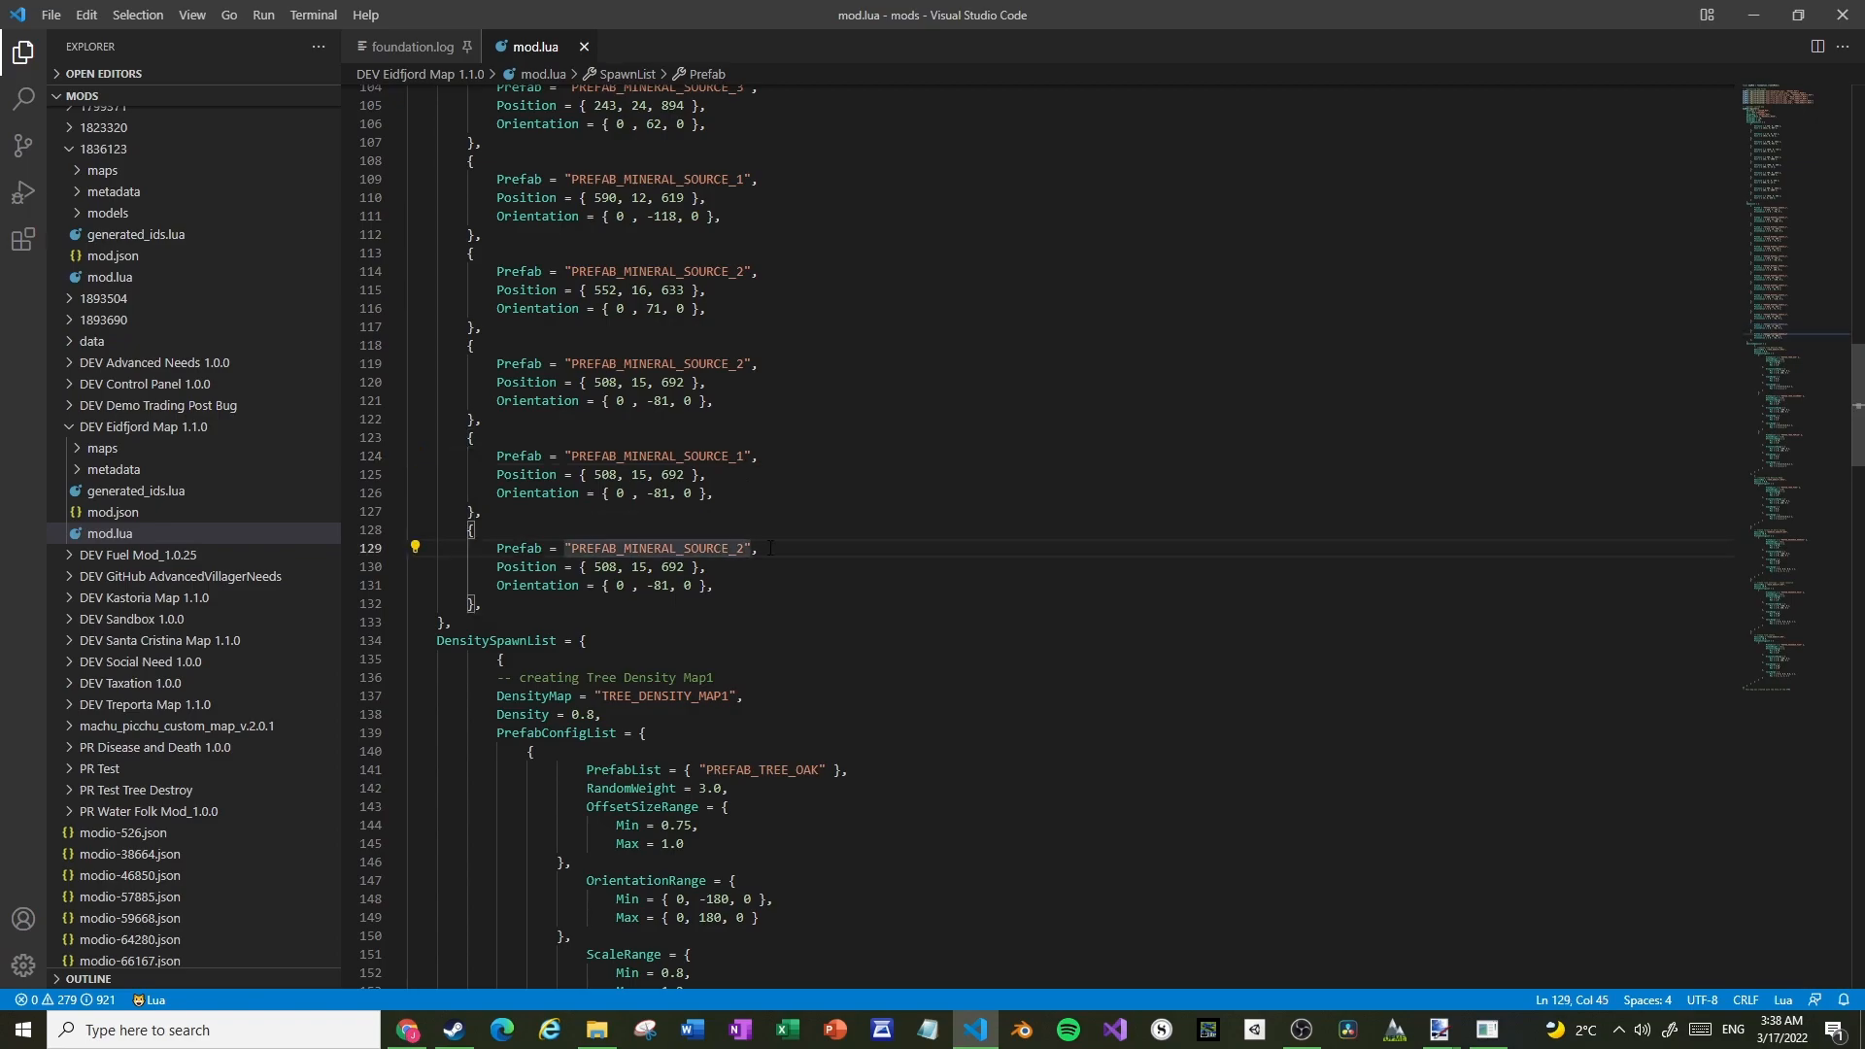
key("BackSpace")
type("3")
Replace the new PREFAB_MINERAL_SOURCE_1 entry's Position line with the logged { 575, 12, 422 } from foundation.log
key("ctrl+Tab")
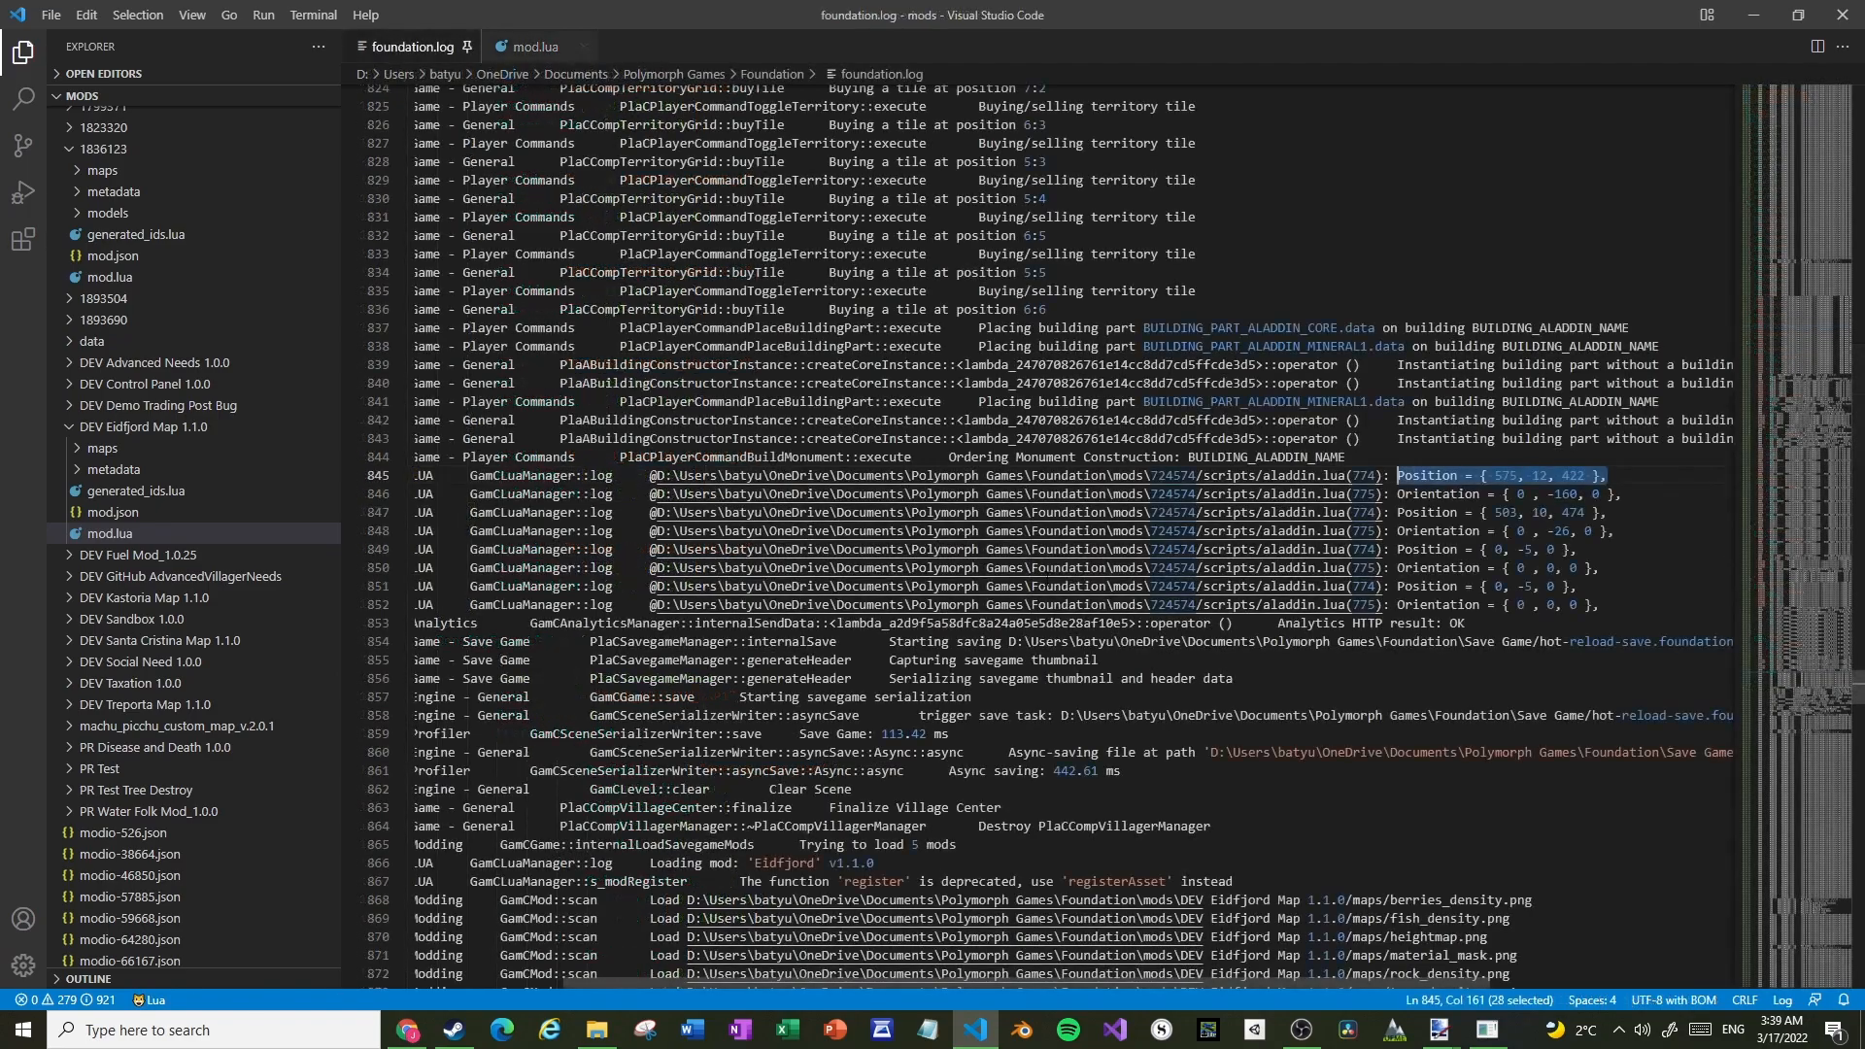
left_click_drag(1609, 477, 1398, 479)
key("ctrl+c")
key("ctrl+Tab")
left_click_drag(758, 477, 497, 477)
key("ctrl+v")
Replace the new PREFAB_MINERAL_SOURCE_1 entry's Orientation line with the logged { 0, -160, 0 }
key("ctrl+Tab")
left_click_drag(1620, 494, 1397, 494)
key("ctrl+c")
key("ctrl+Tab")
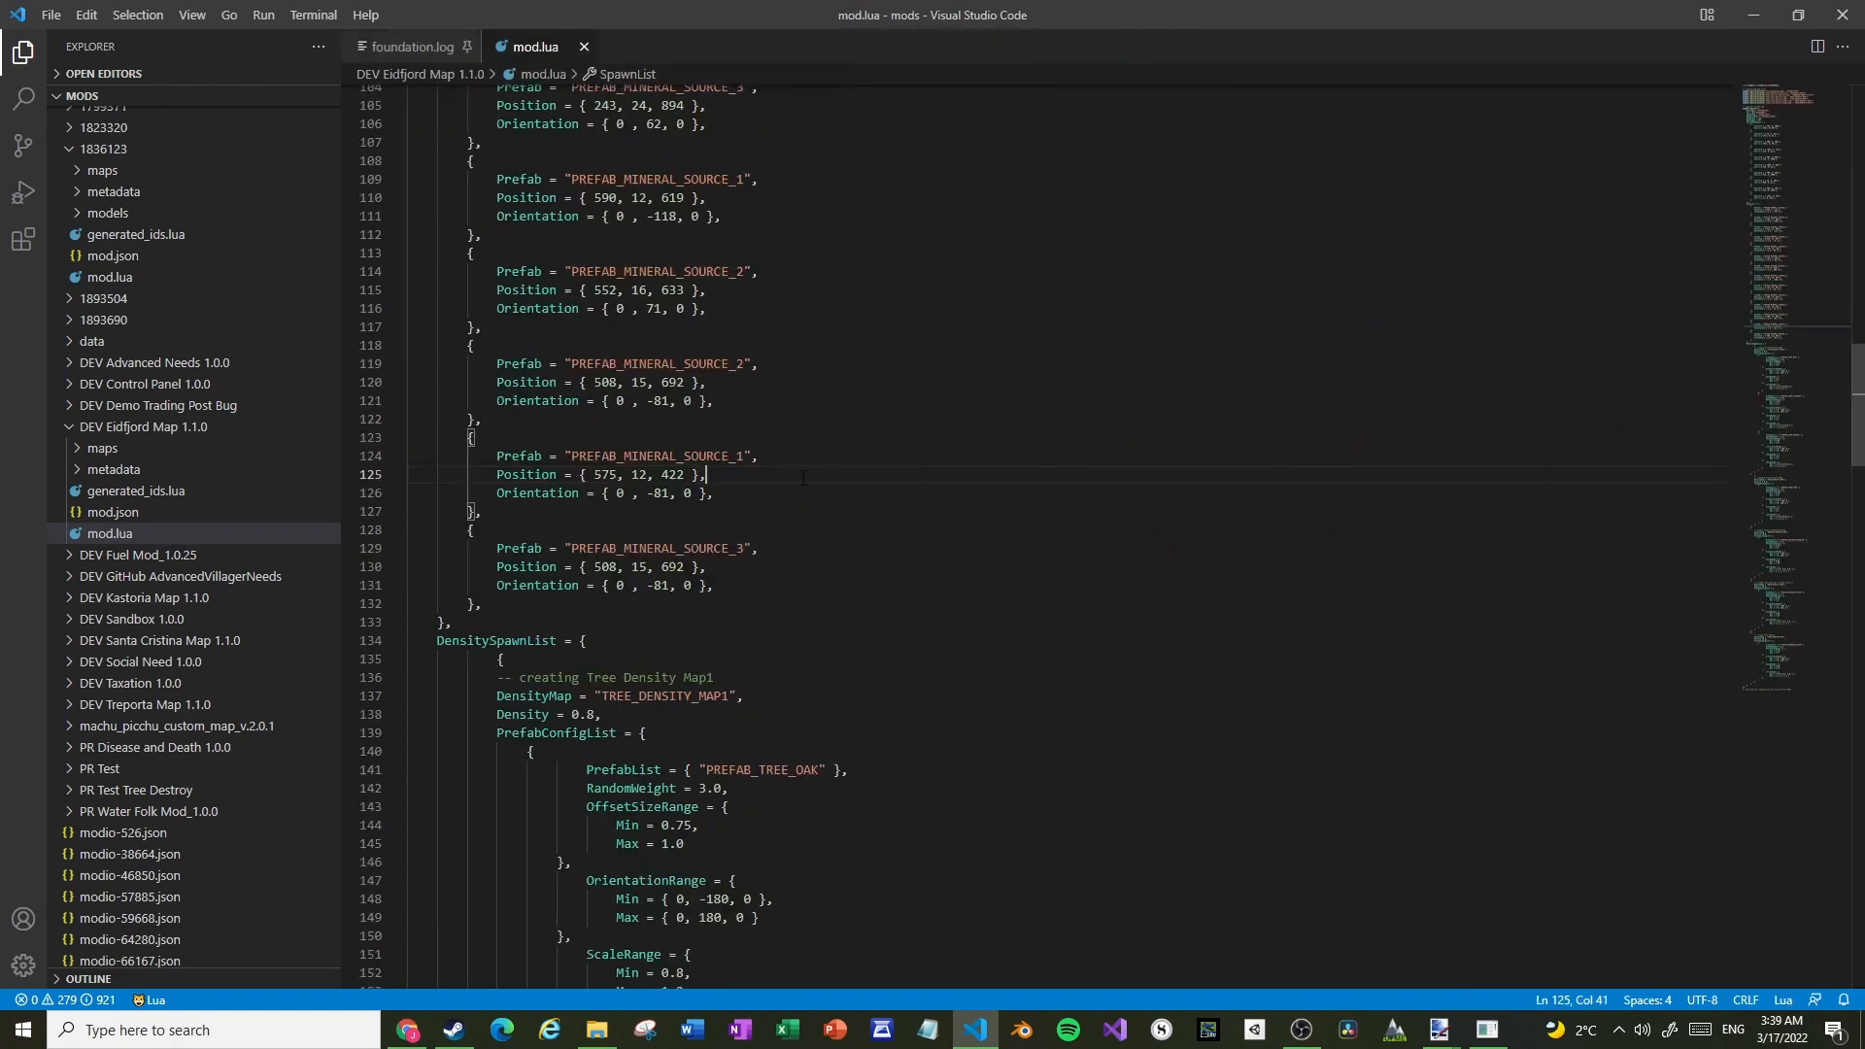
left_click_drag(760, 491, 497, 492)
key("ctrl+v")
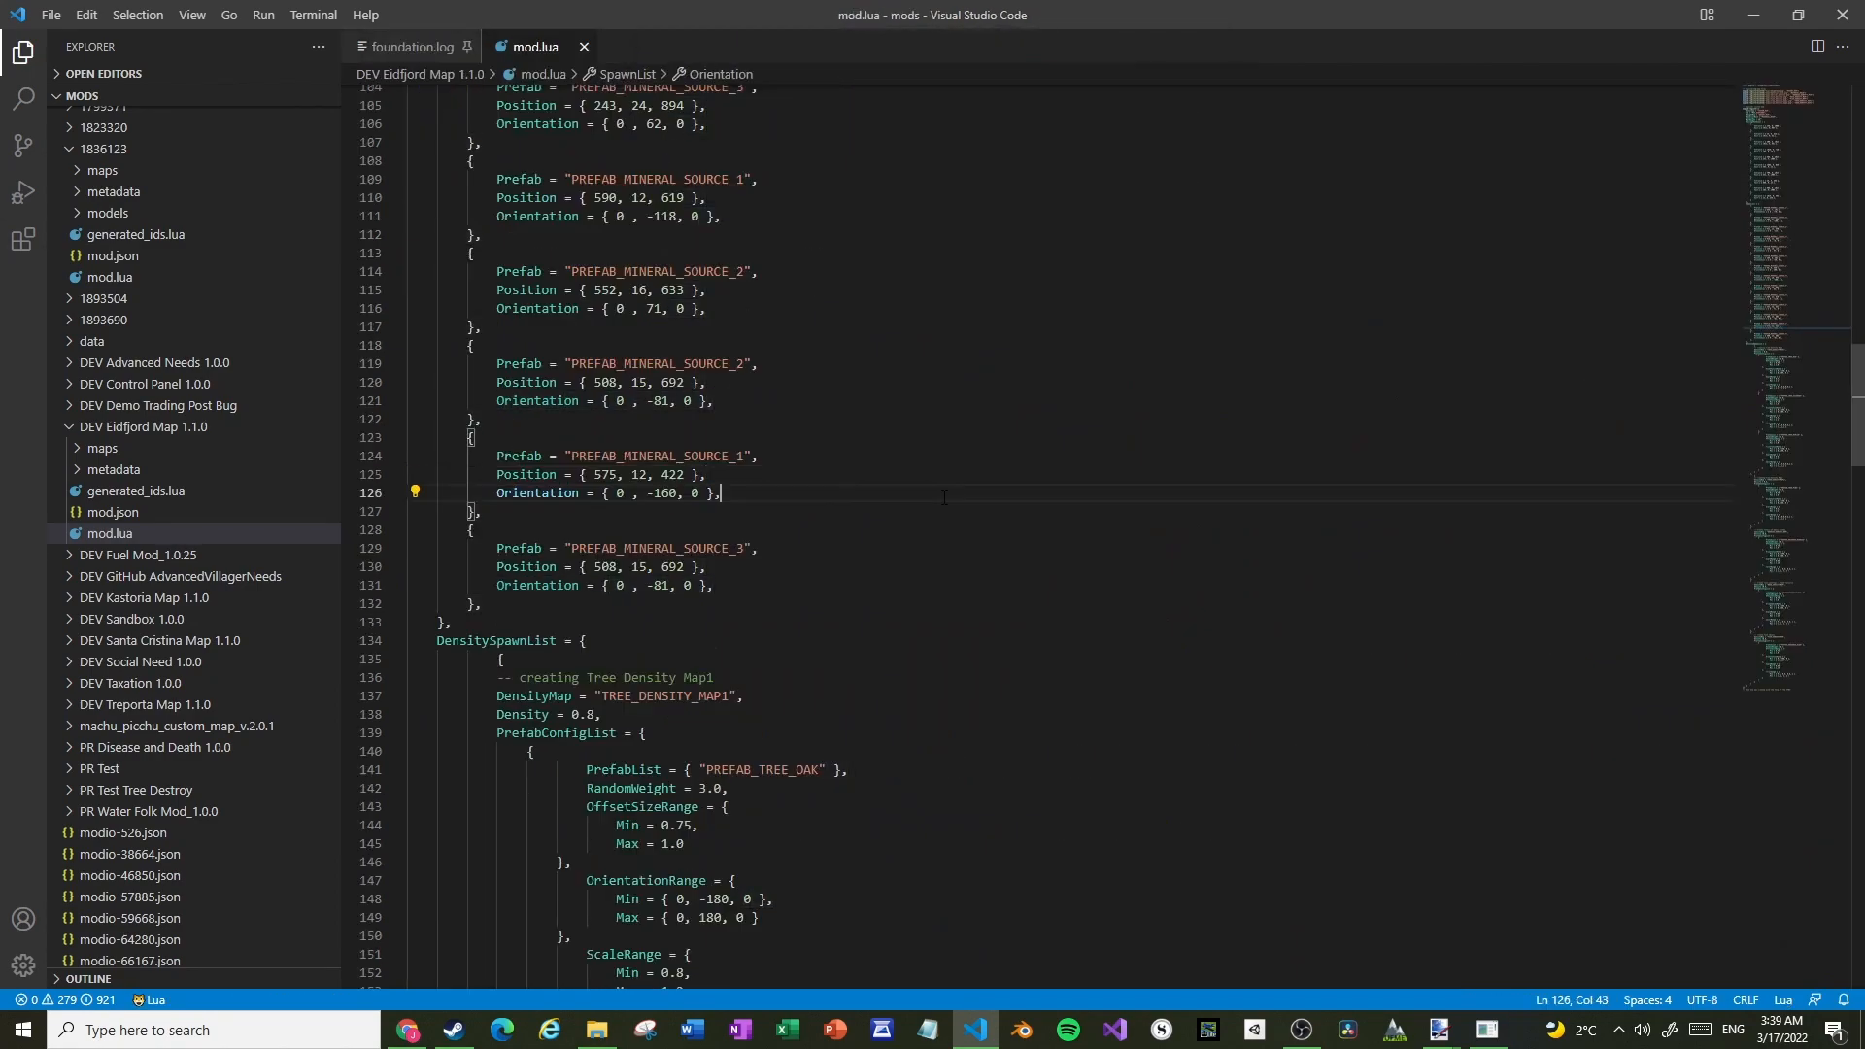
Replace the last PREFAB_MINERAL_SOURCE_3 entry's Position line with the logged { 503, 10, 474 }
key("ctrl+Tab")
left_click_drag(1607, 512, 1398, 512)
key("ctrl+c")
key("ctrl+Tab")
left_click(730, 567)
left_click_drag(730, 566, 496, 566)
key("ctrl+v")
Replace the last PREFAB_MINERAL_SOURCE_3 entry's Orientation line with the logged { 0, -26, 0 }
key("ctrl+Tab")
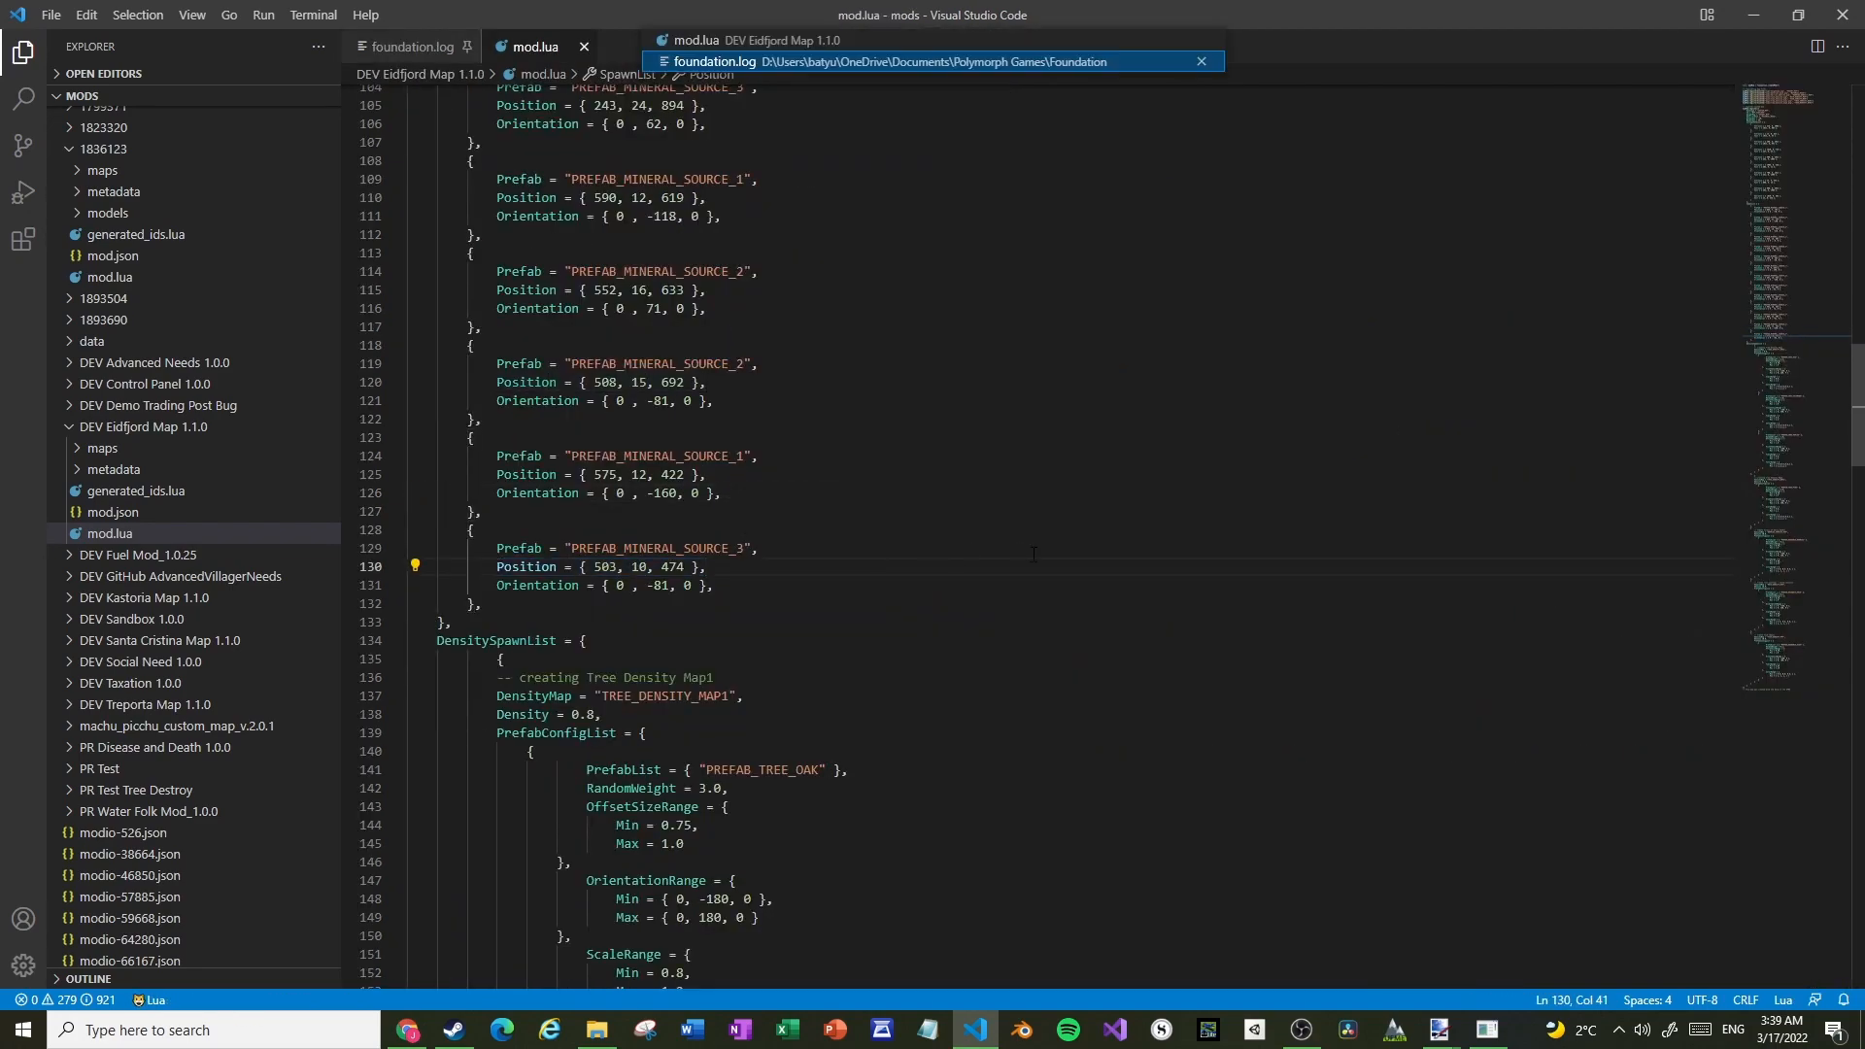
left_click_drag(1614, 531, 1398, 532)
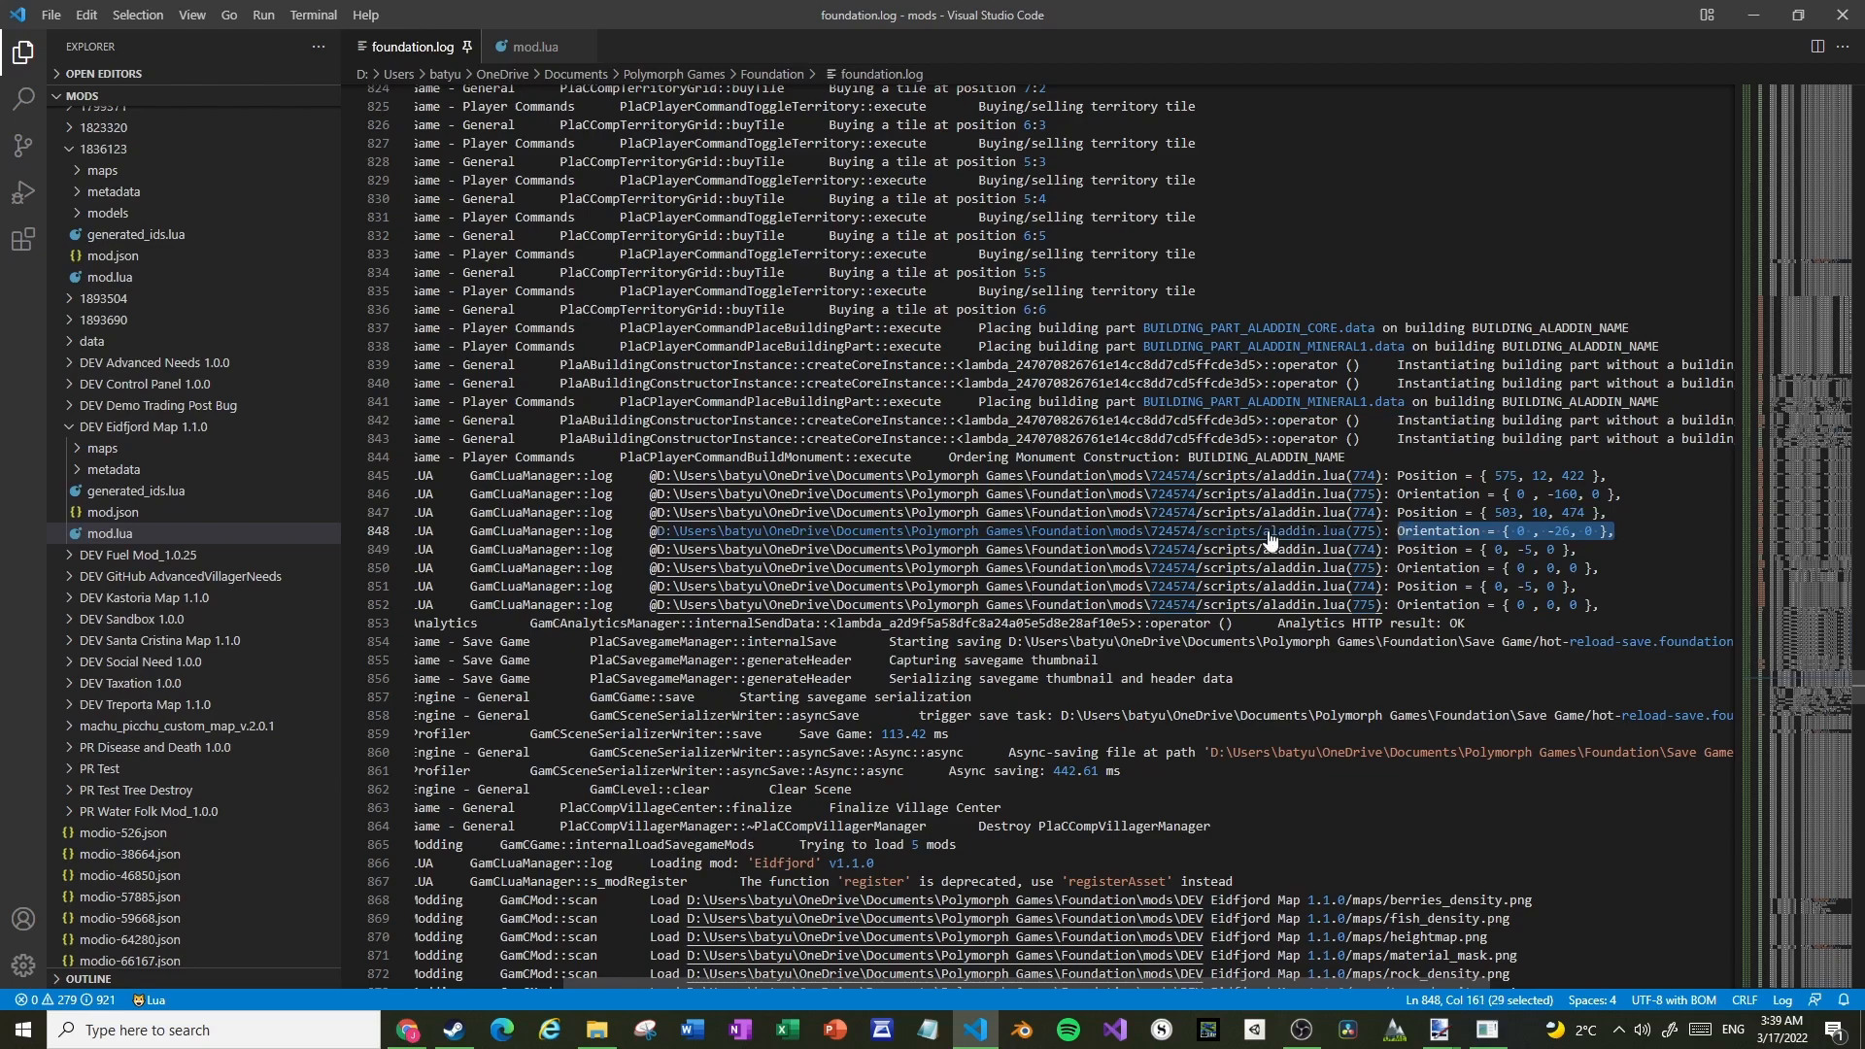
key("ctrl+c")
key("ctrl+Tab")
left_click_drag(715, 584, 498, 585)
key("ctrl+v")
key("ctrl+Tab")
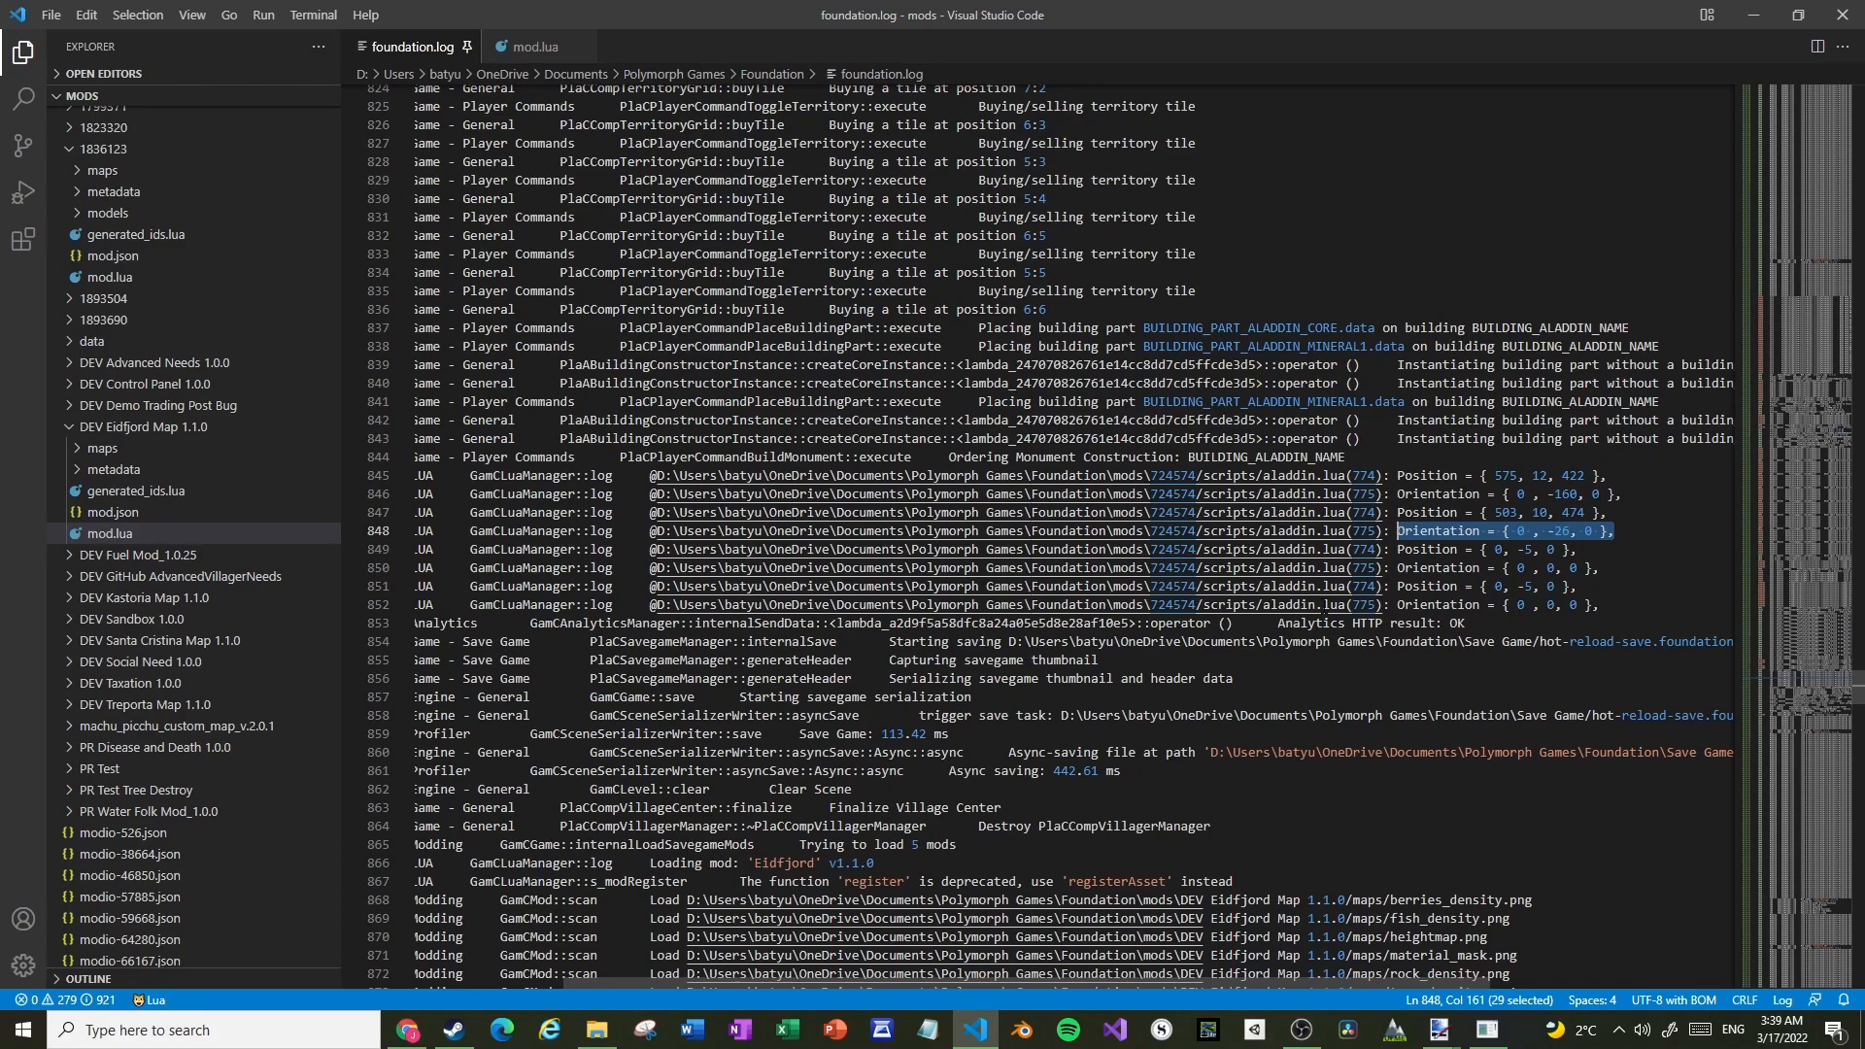
key("ctrl+Tab")
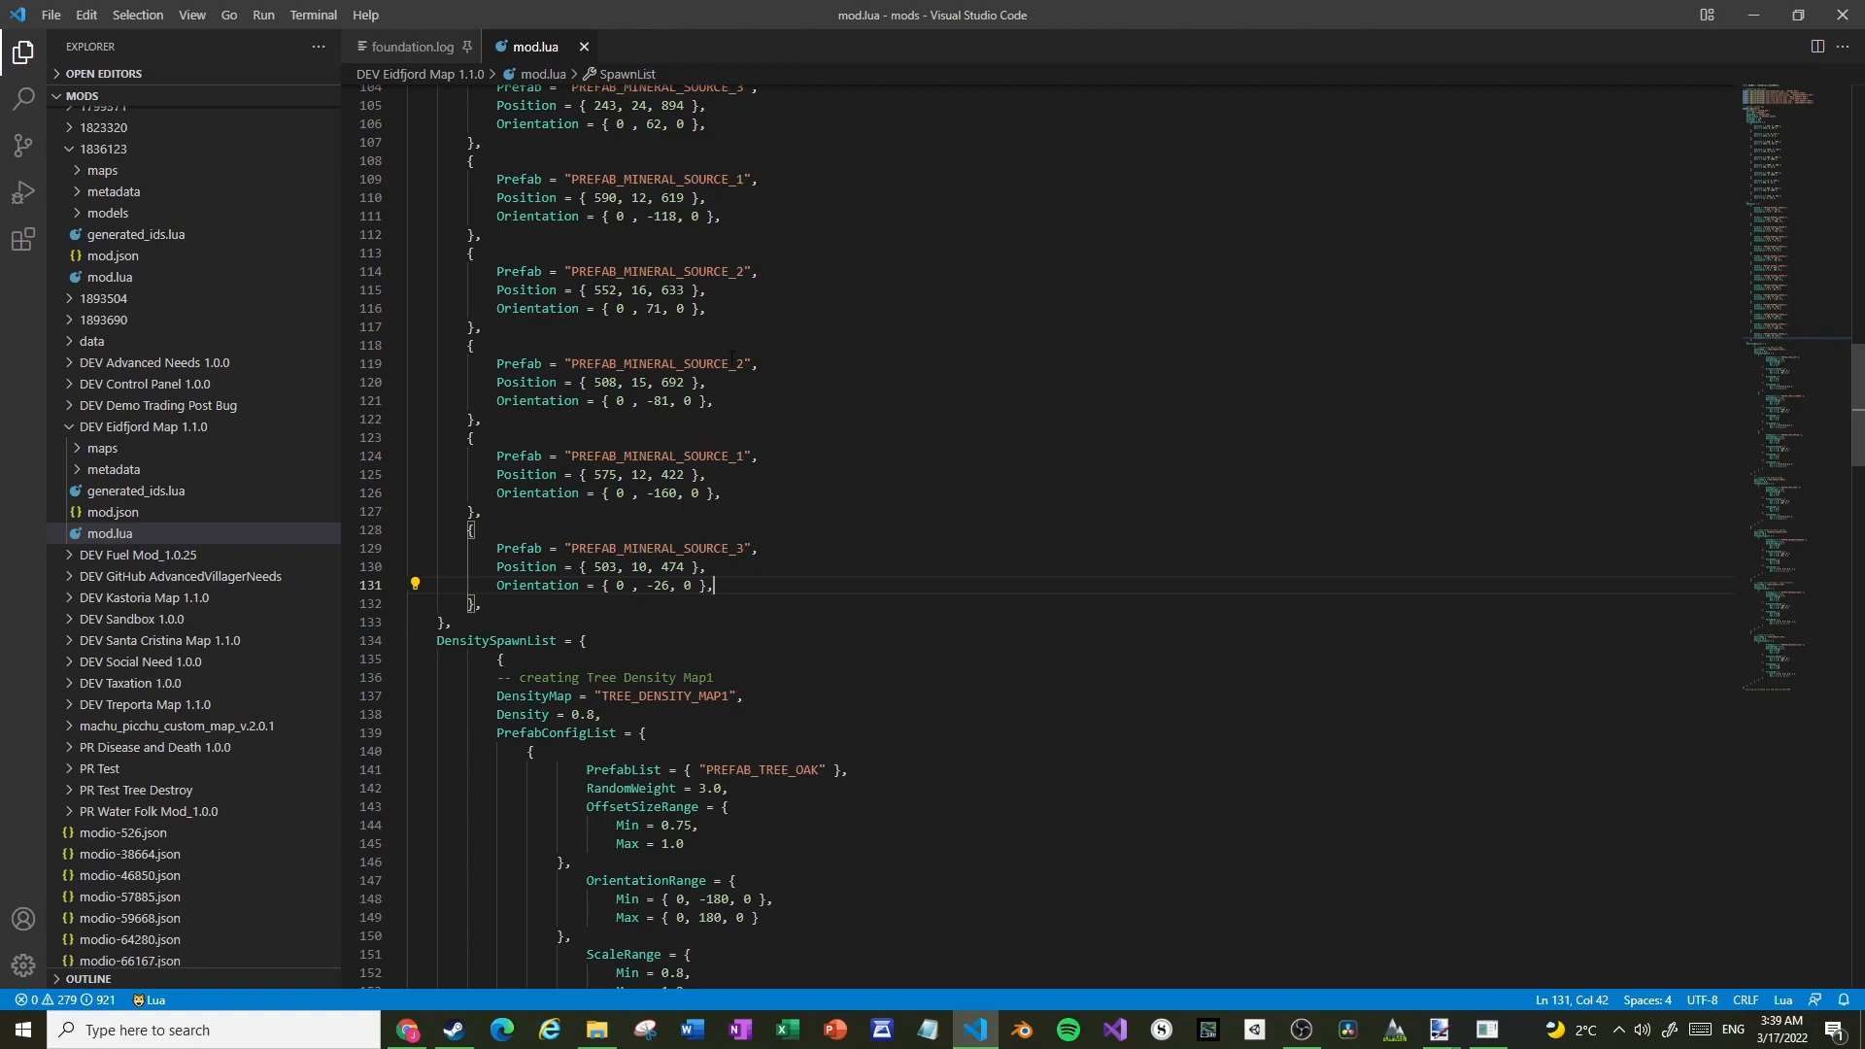
scroll(816, 573, "up", 2)
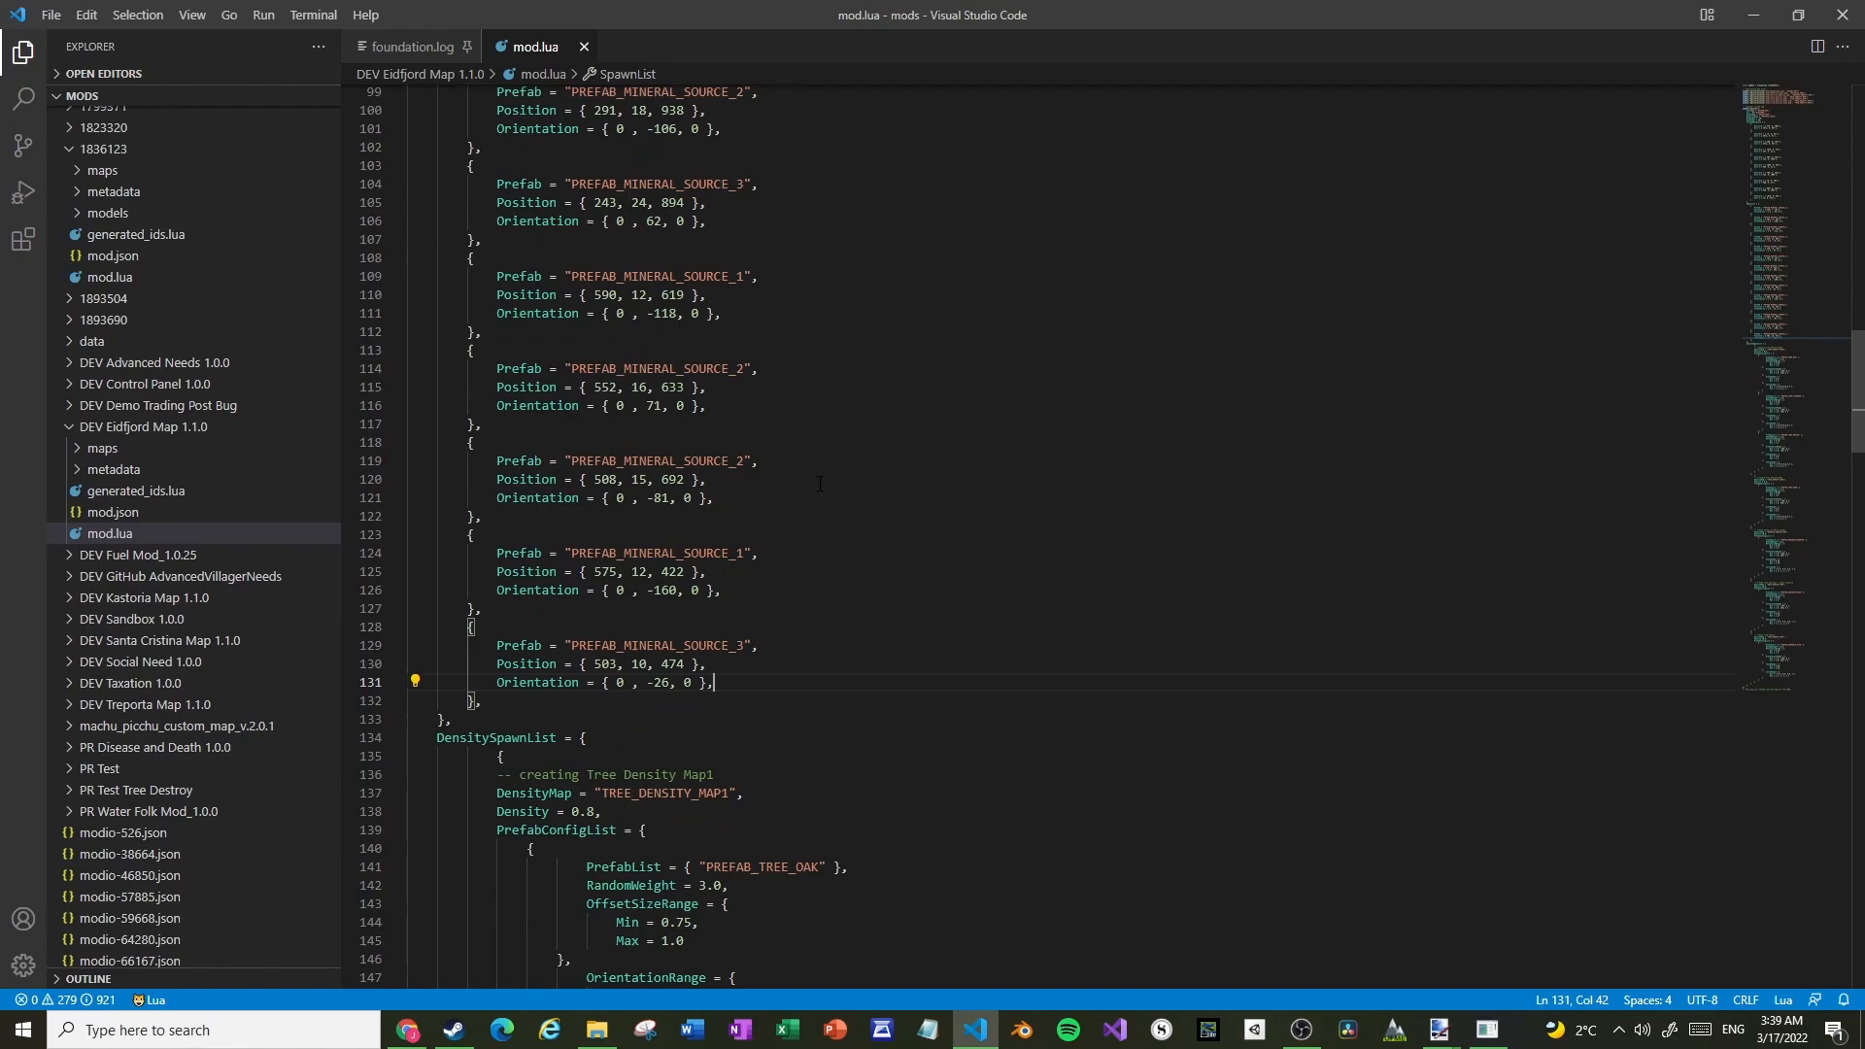
left_click(828, 527)
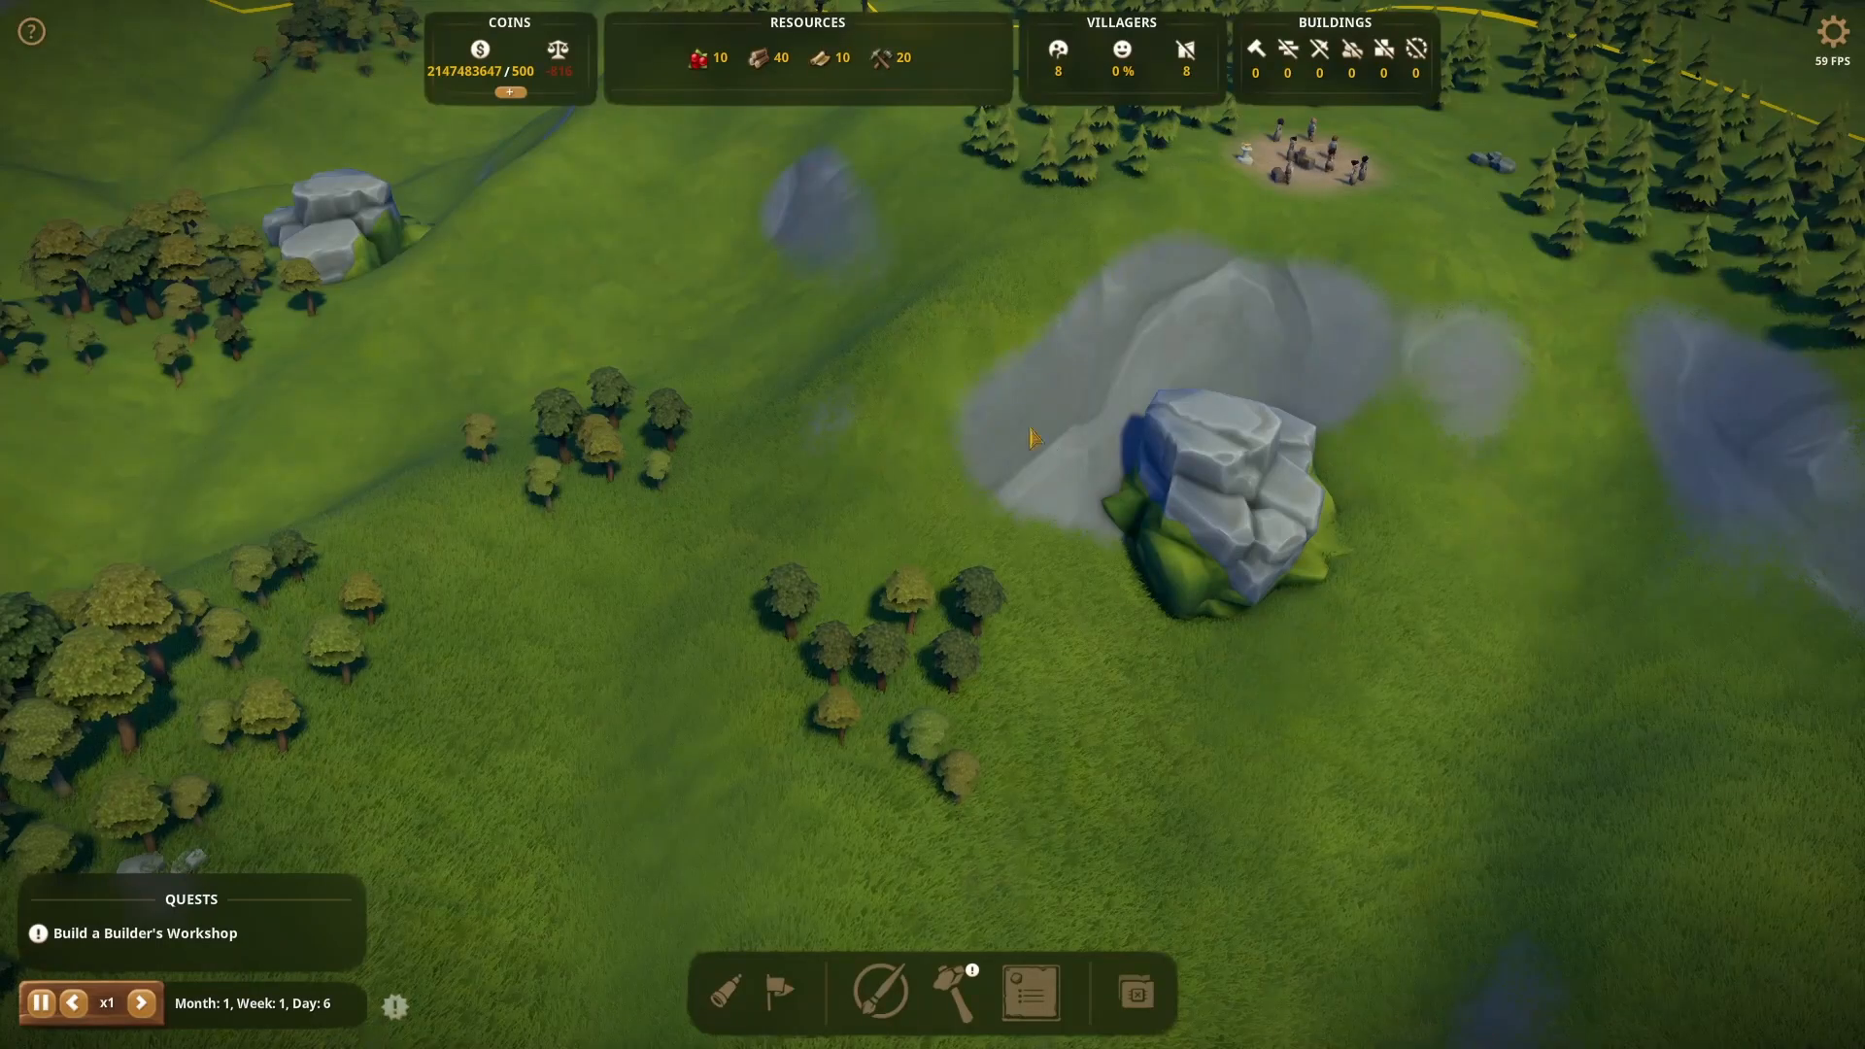
In Foundation, leave the current game and start a new one on the Eidfjord map with all mods except Eidfjord disabled
left_click(1834, 37)
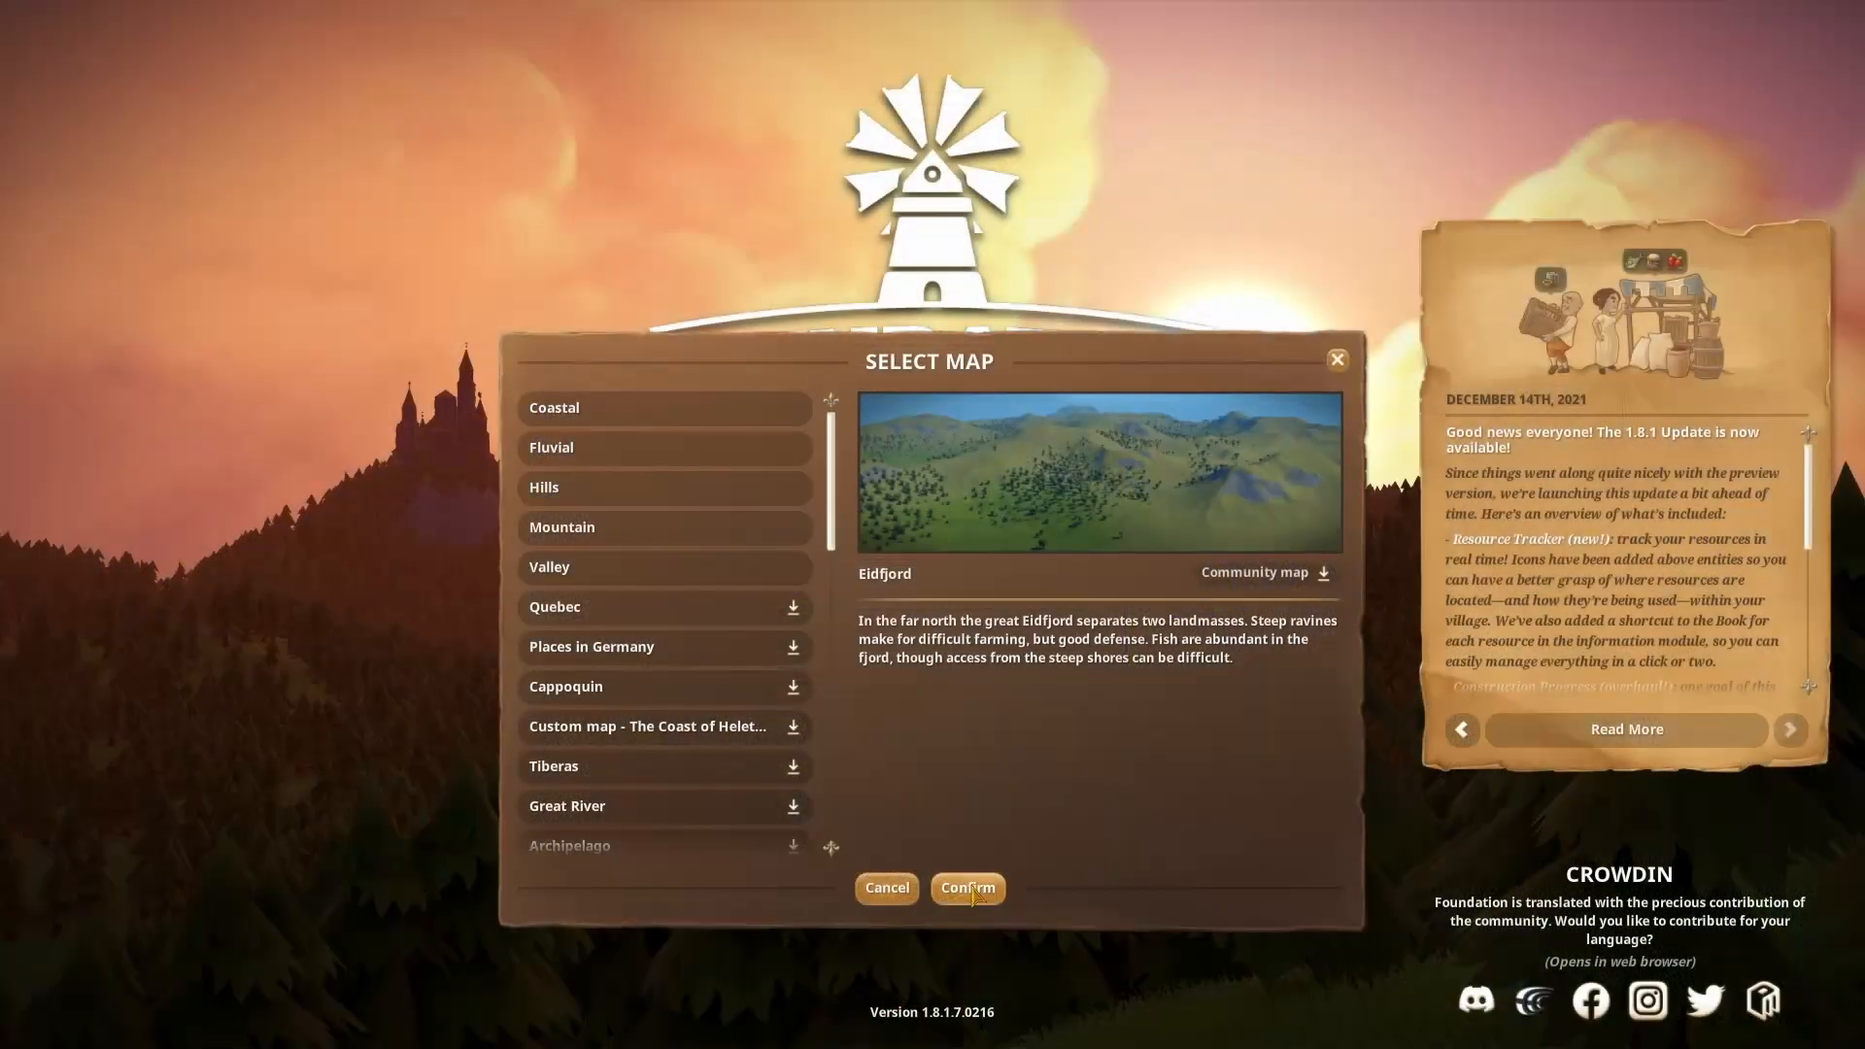
left_click(969, 882)
left_click(1216, 479)
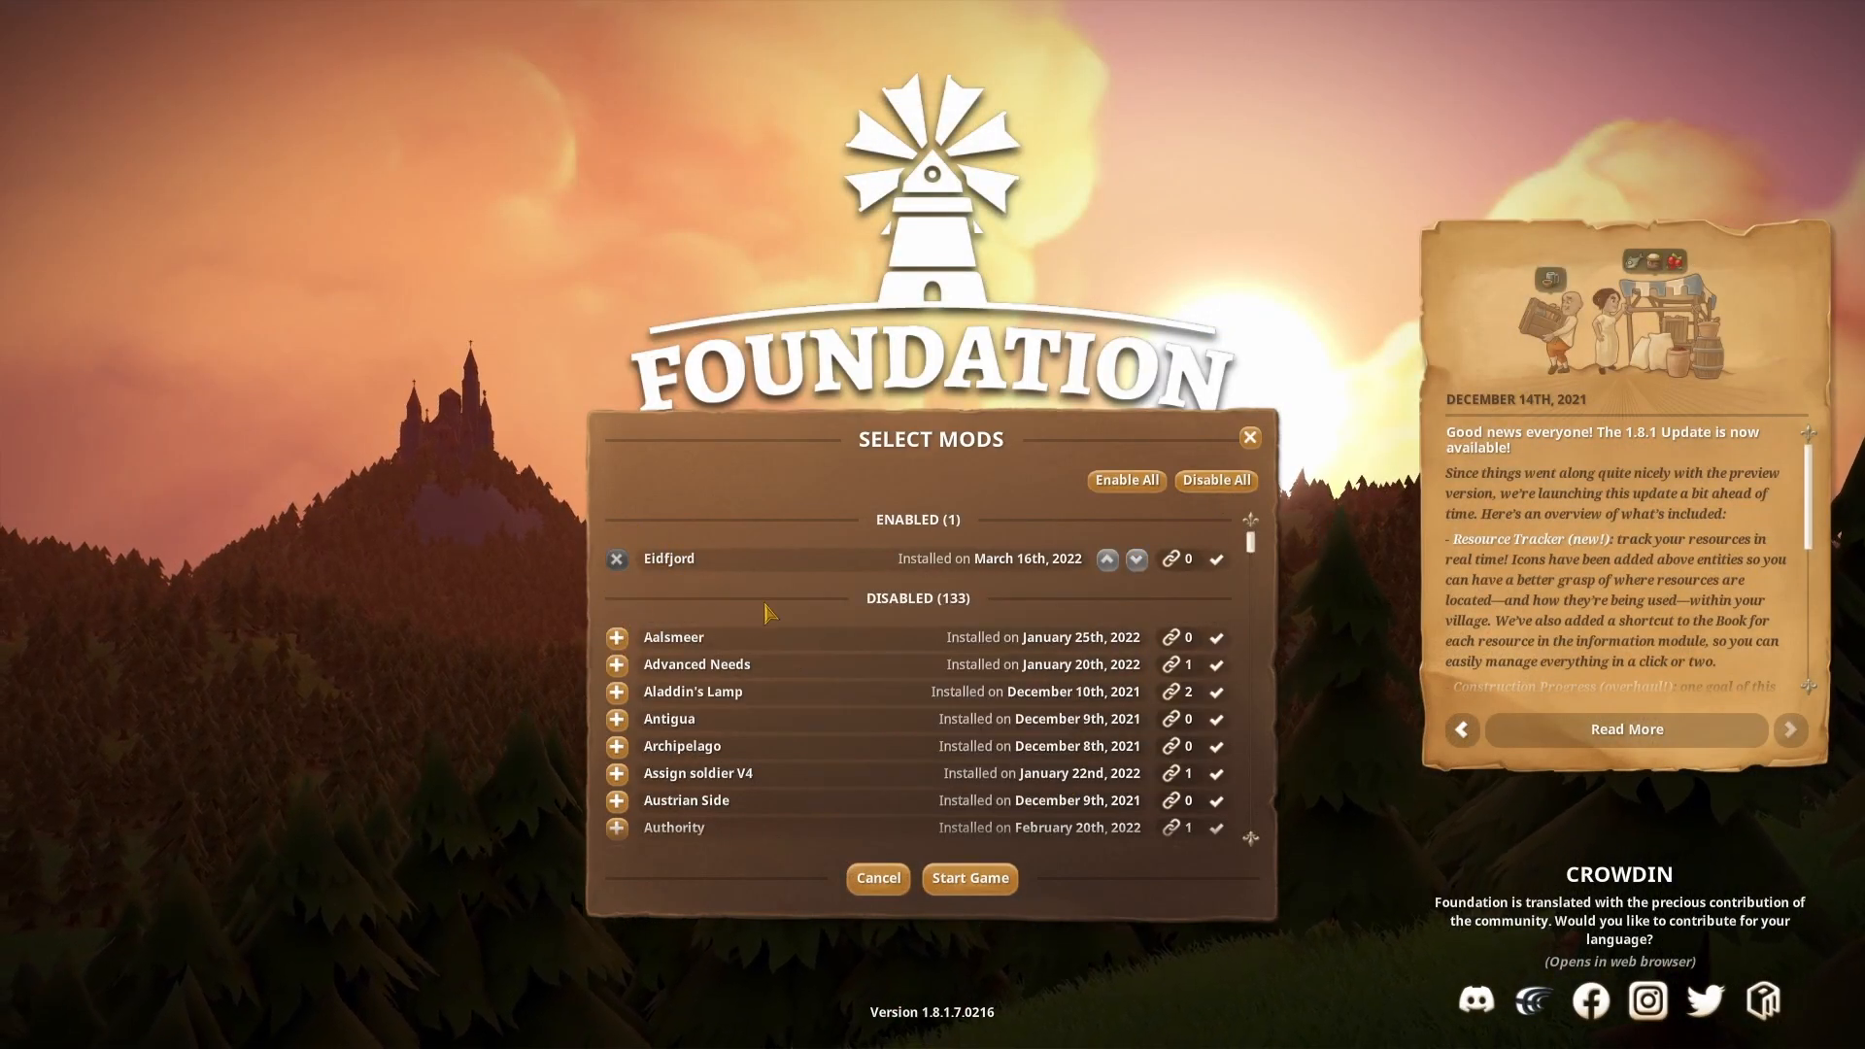
left_click(952, 874)
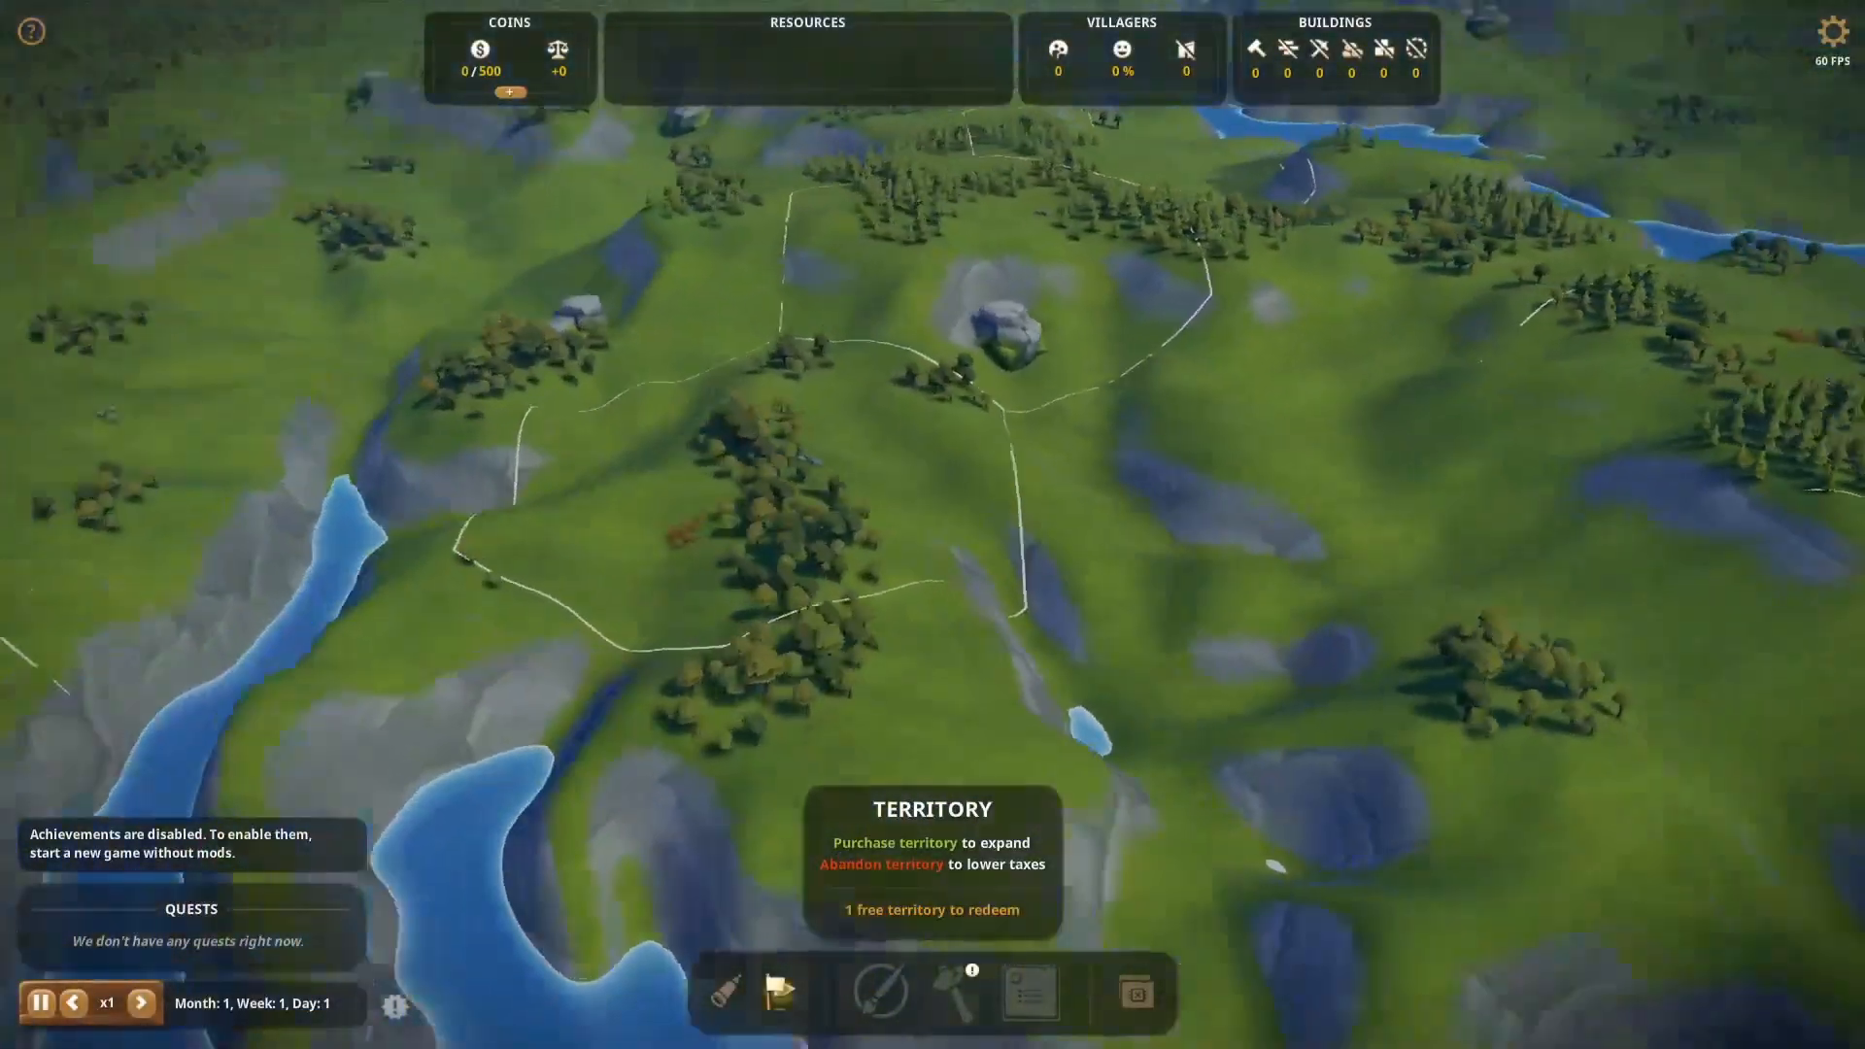
Inspect the mineral rocks placed around the central territories of the new Eidfjord map
key("w")
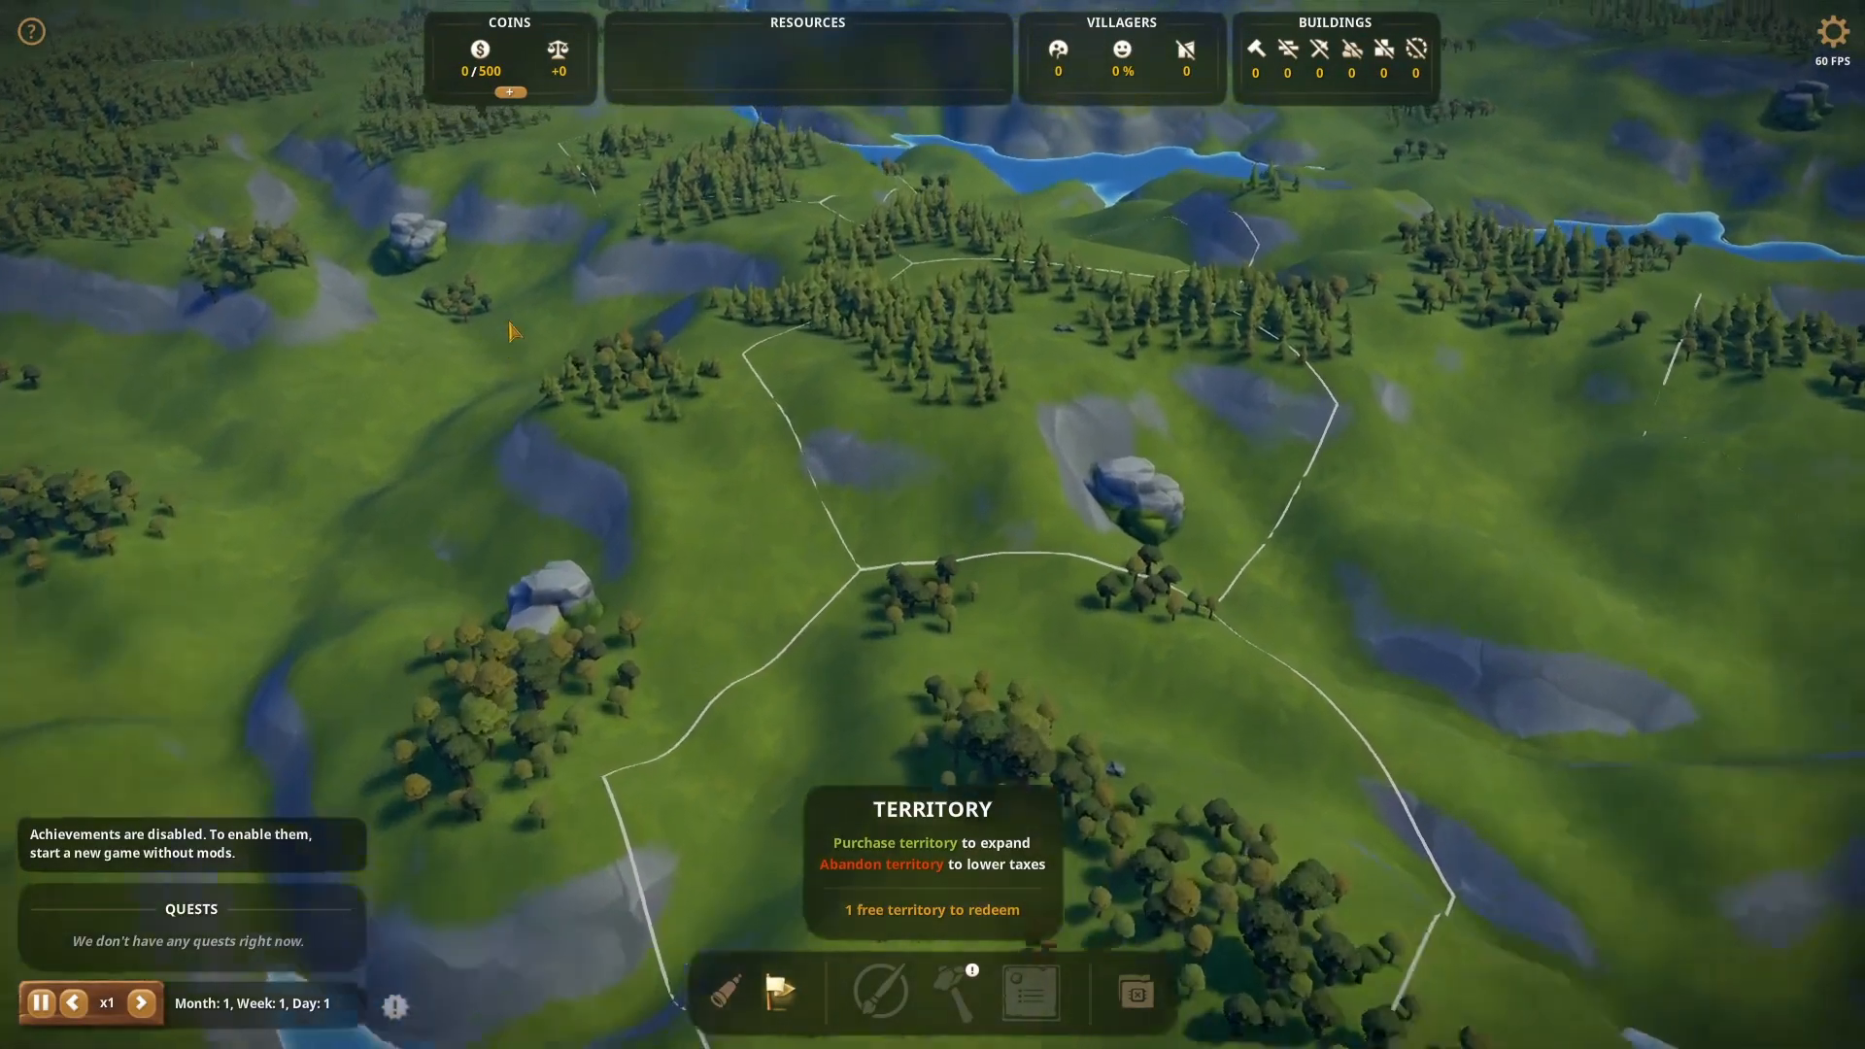
key("a")
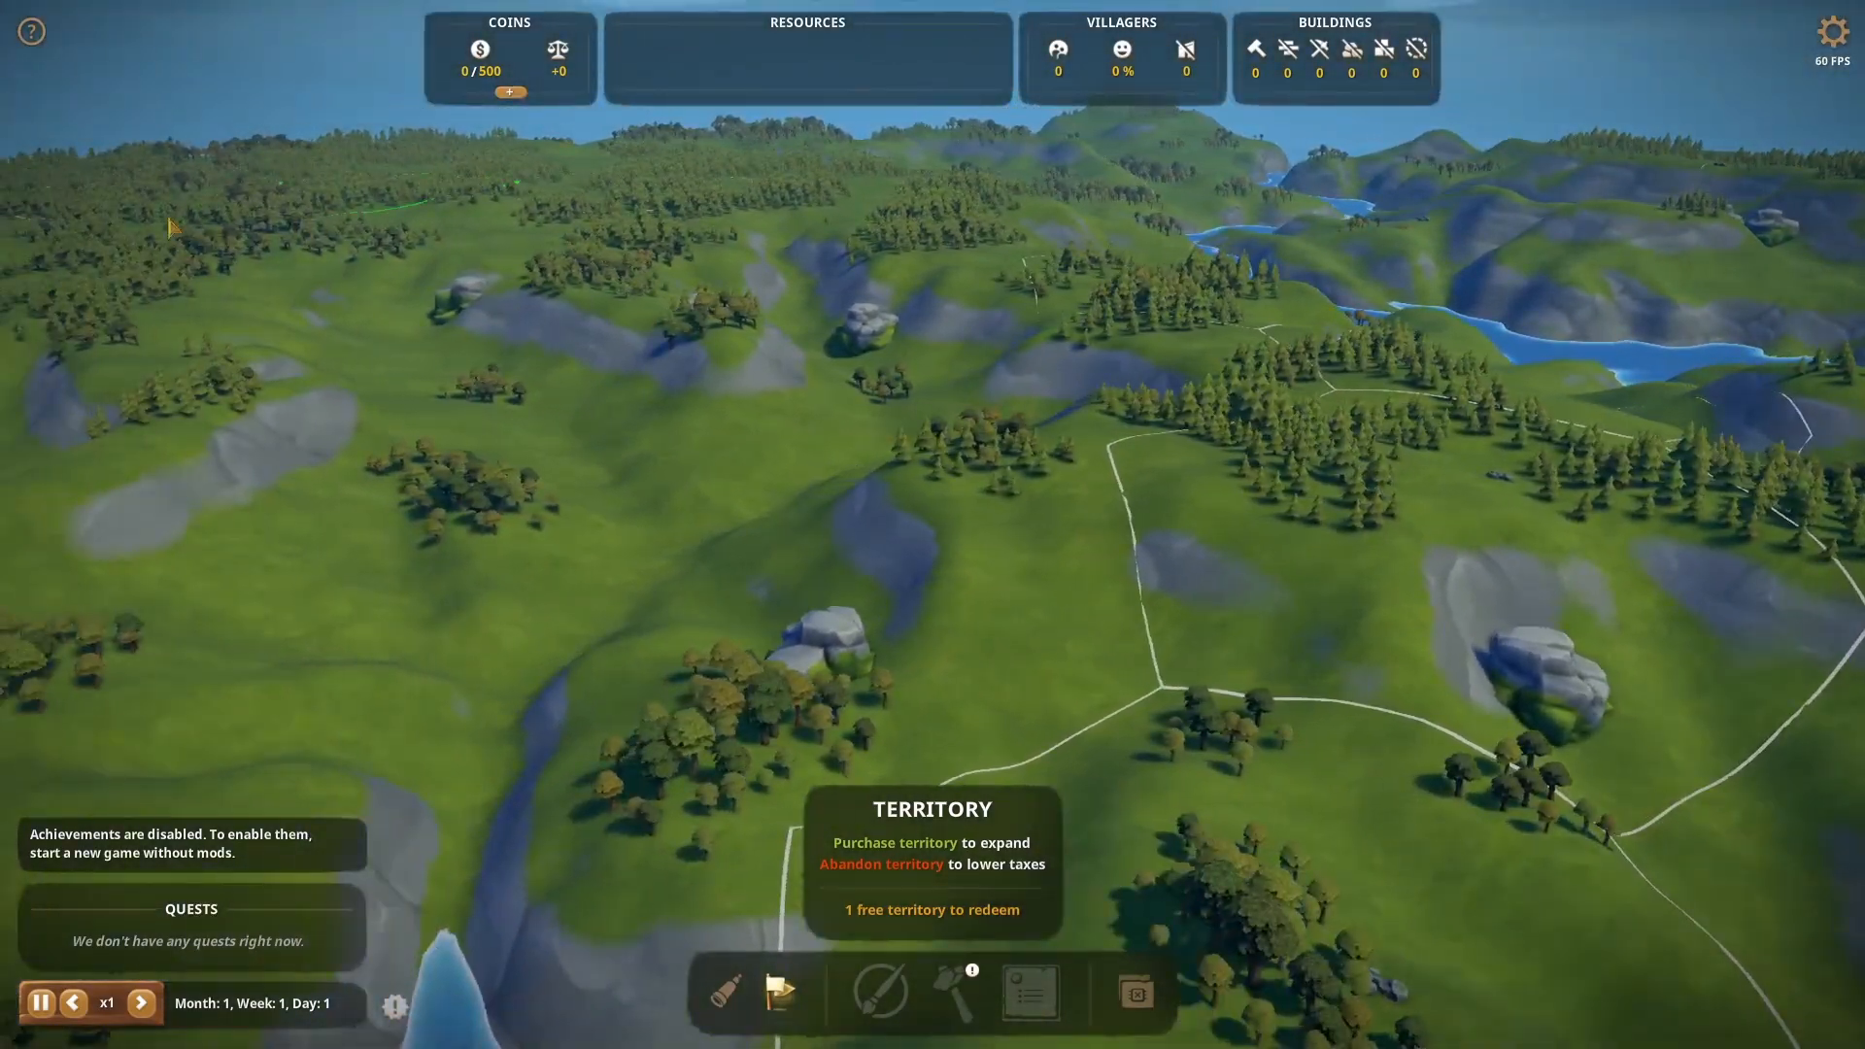
key("d")
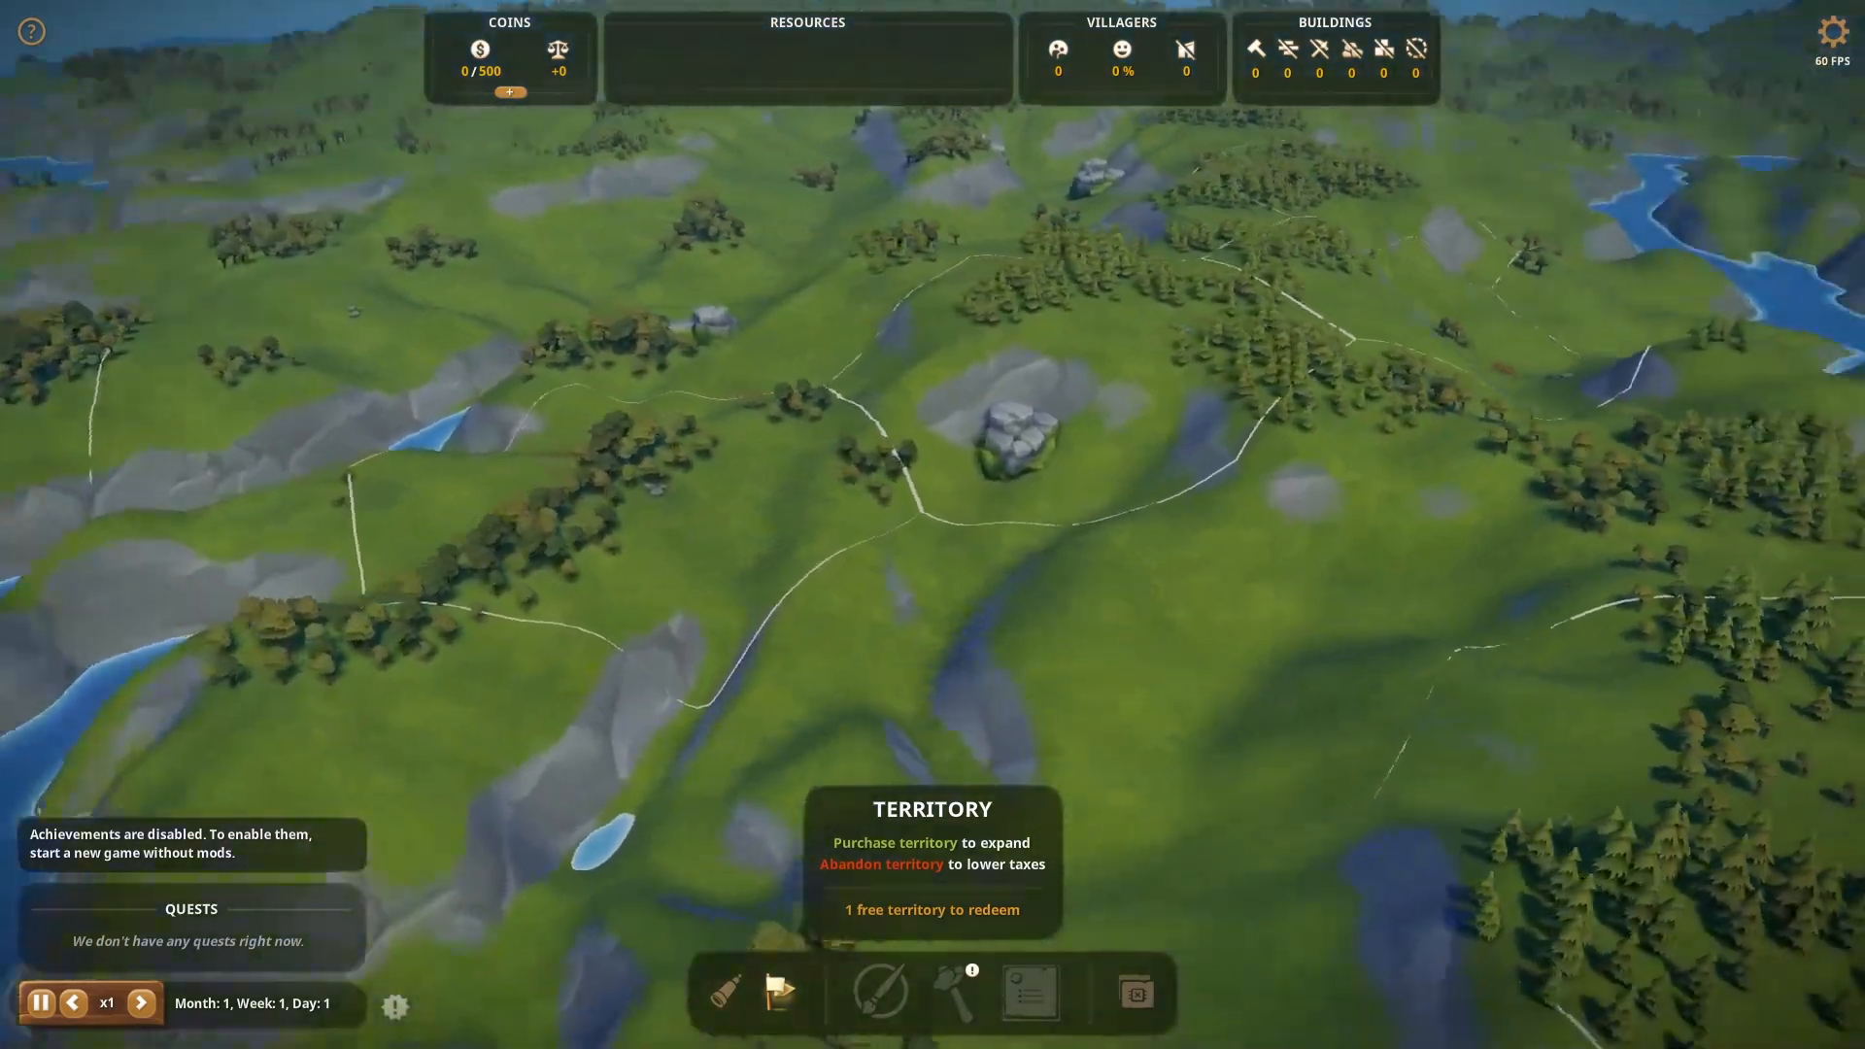
key("a")
key("a")
key("s")
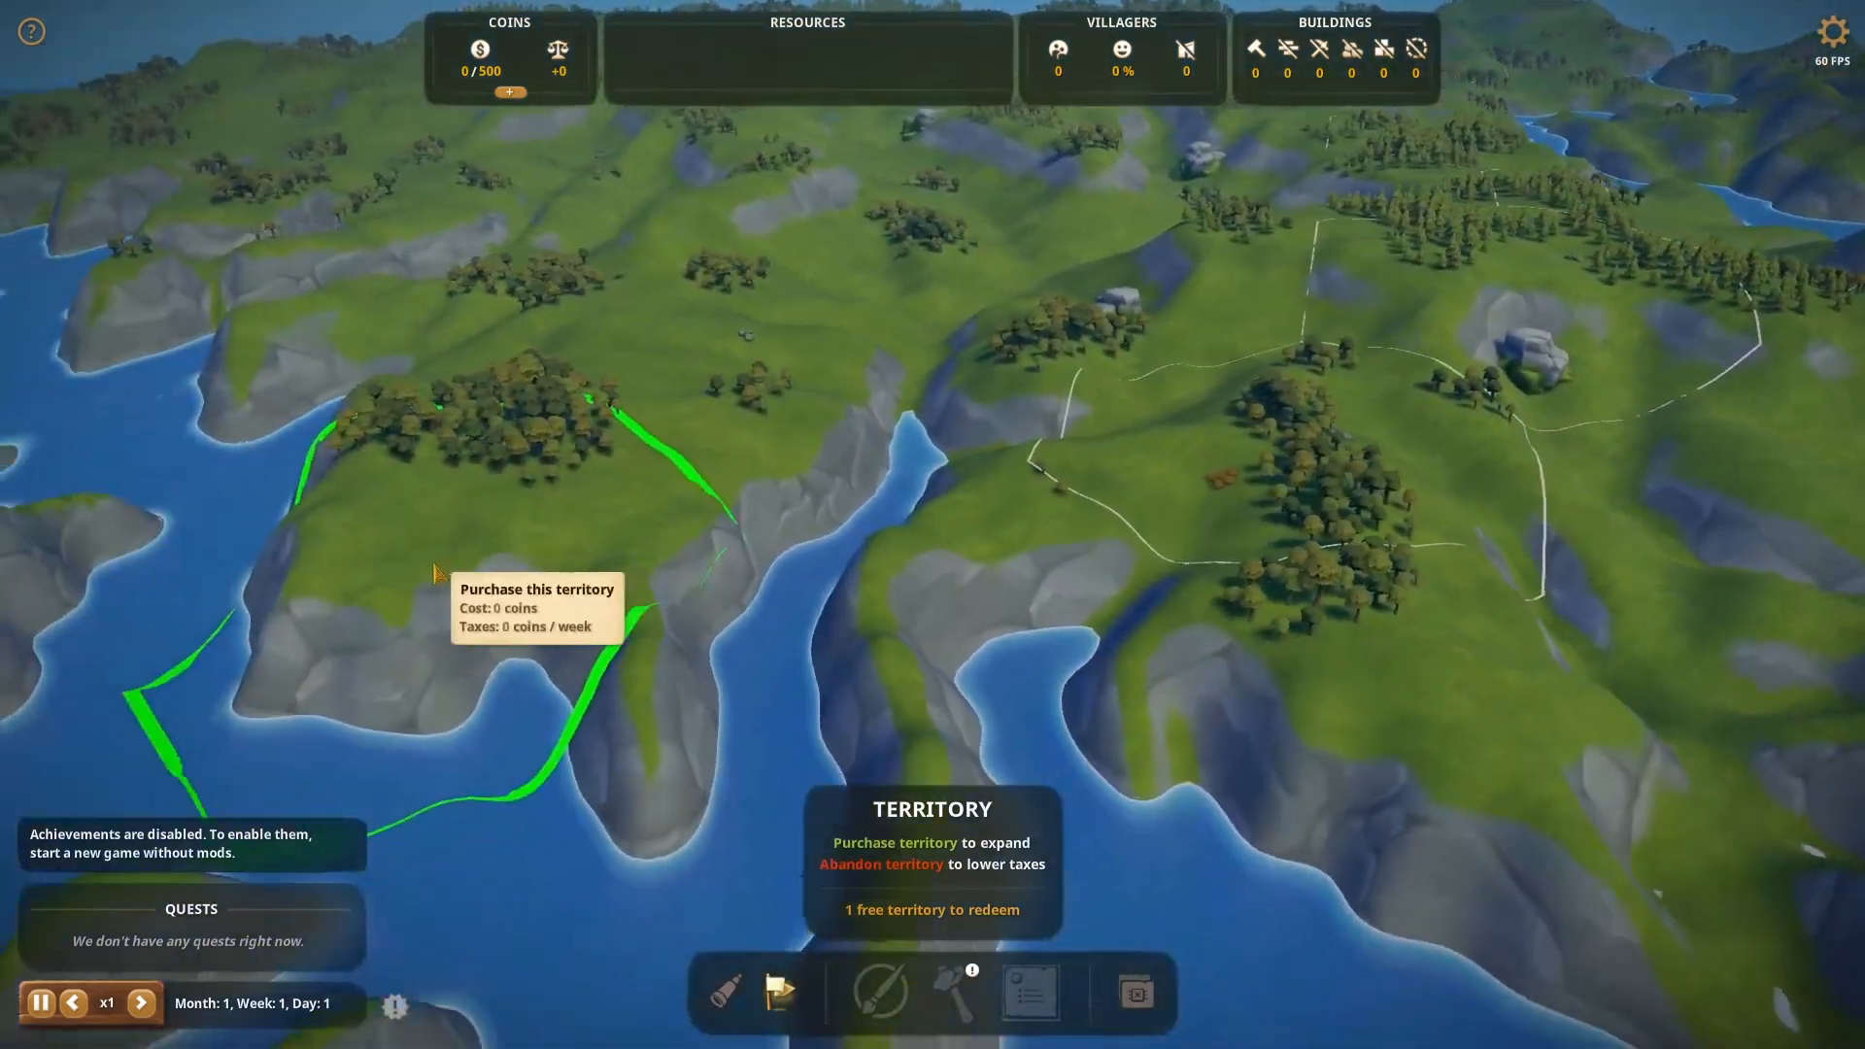
key("d")
key("w")
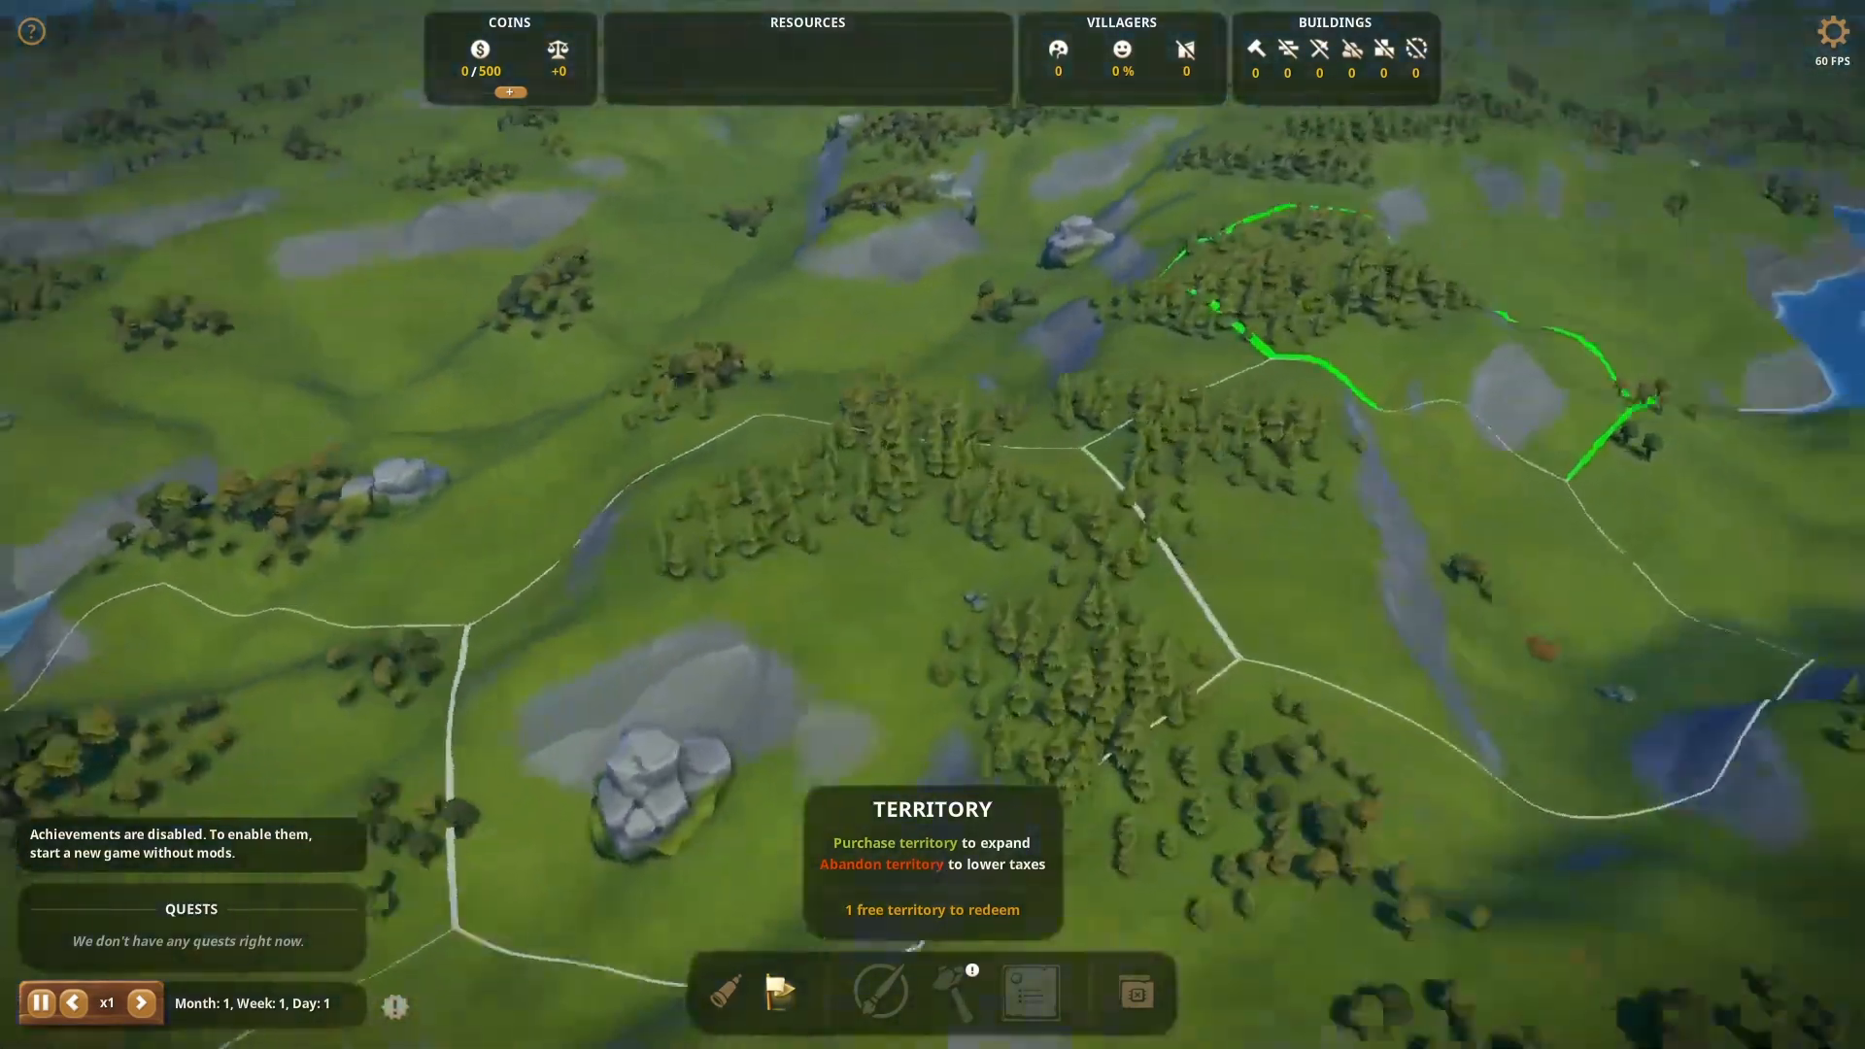
key("s")
key("w")
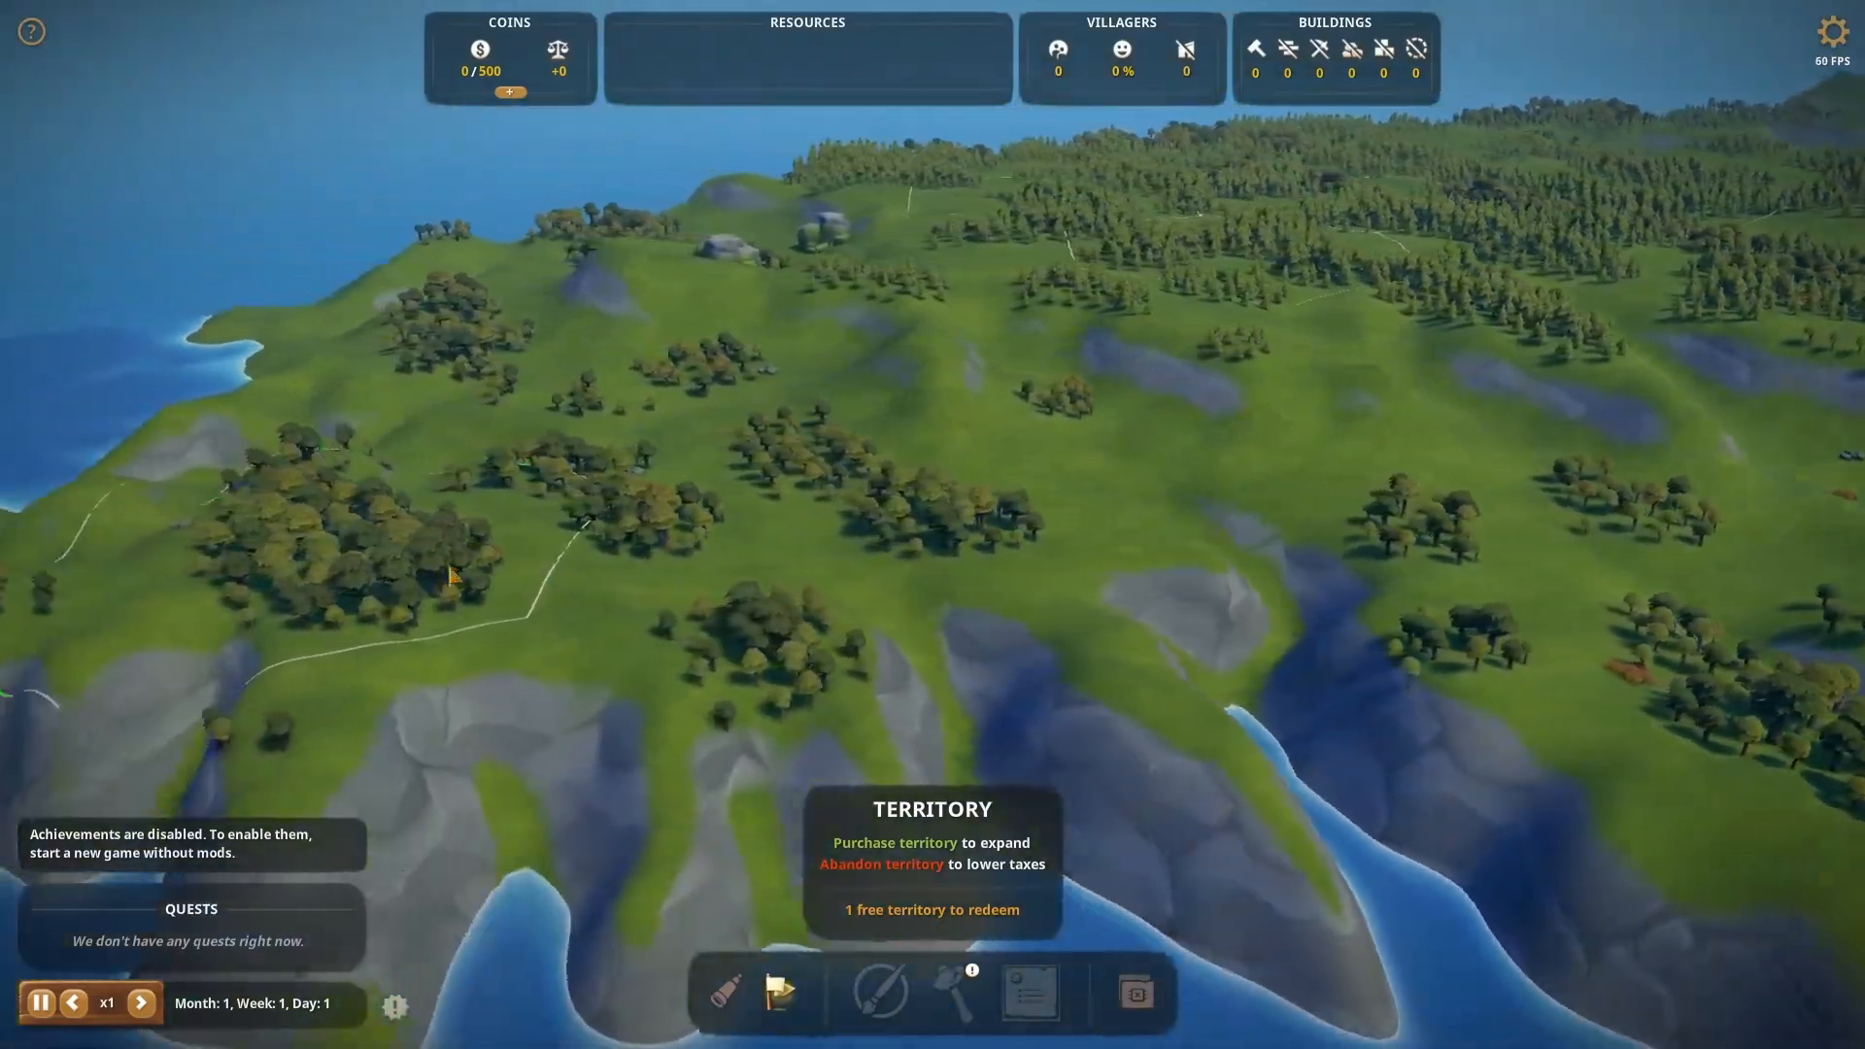
Survey the mineral sites and terrain on the hills along both sides of the fjord
key("e")
key("w")
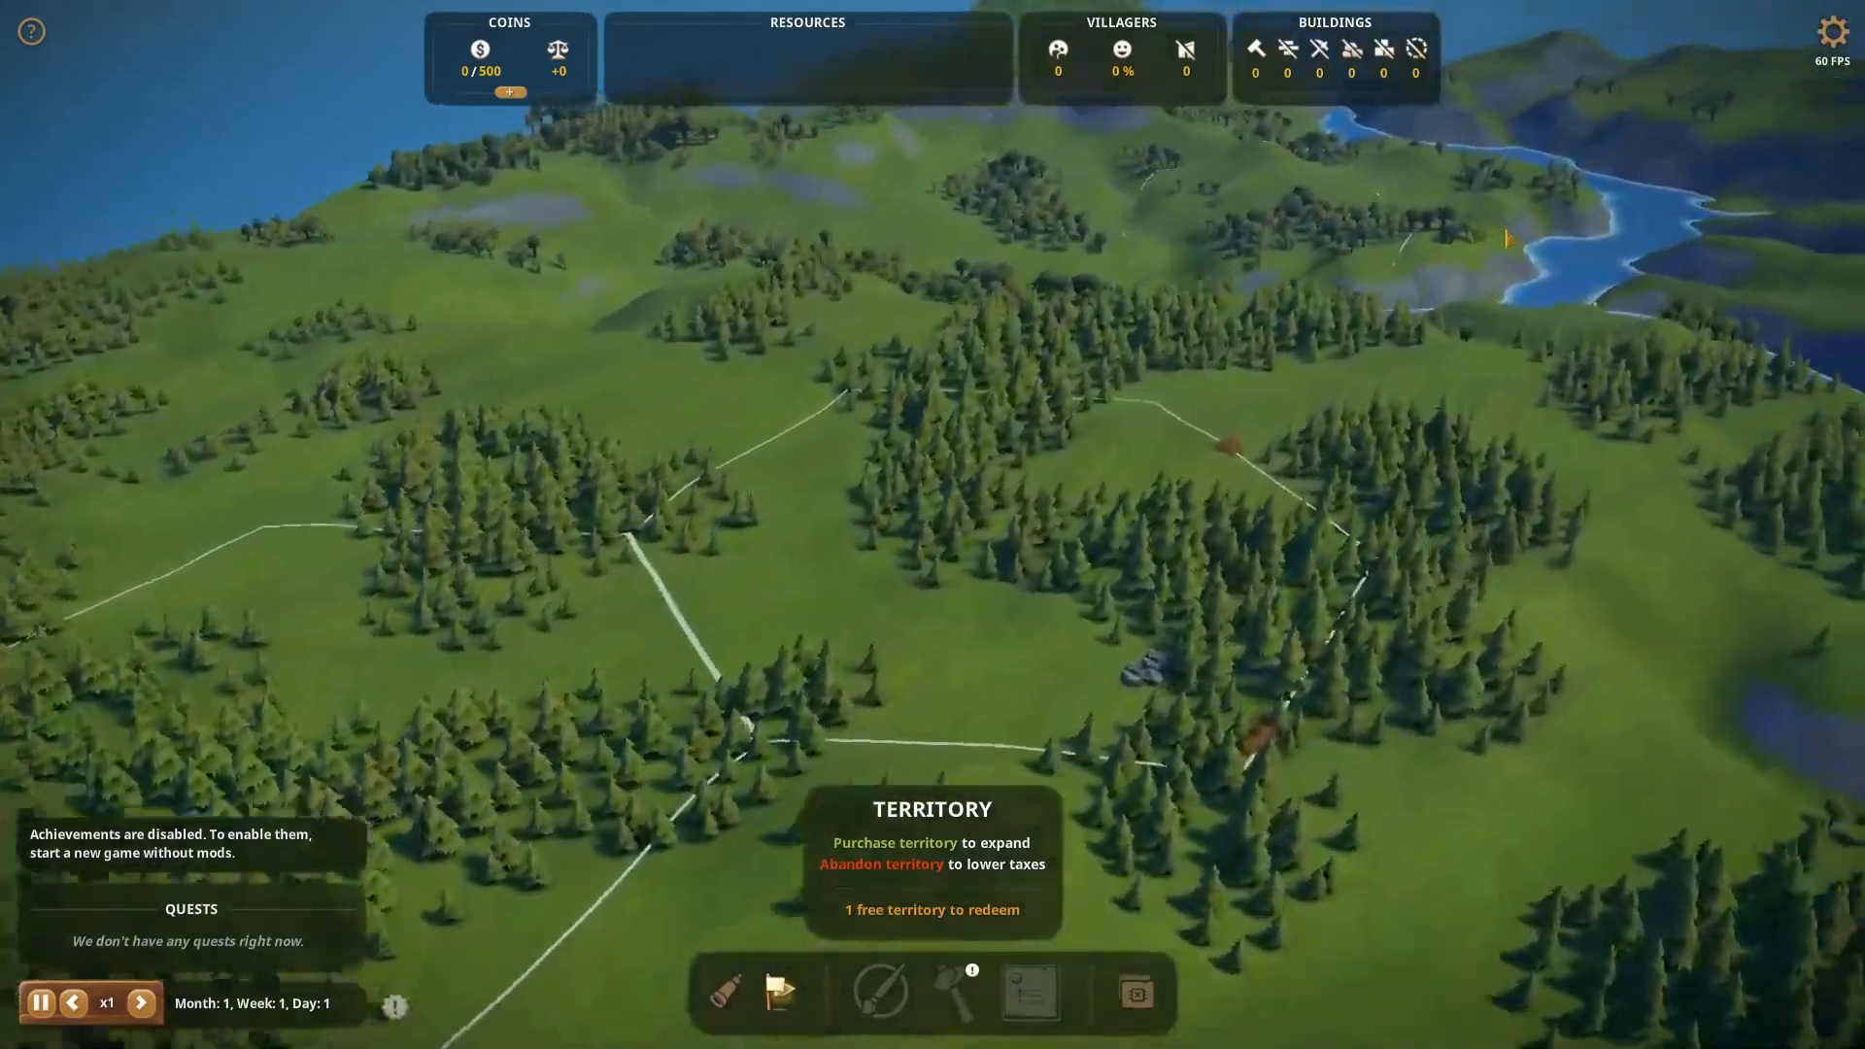
key("w")
key("e")
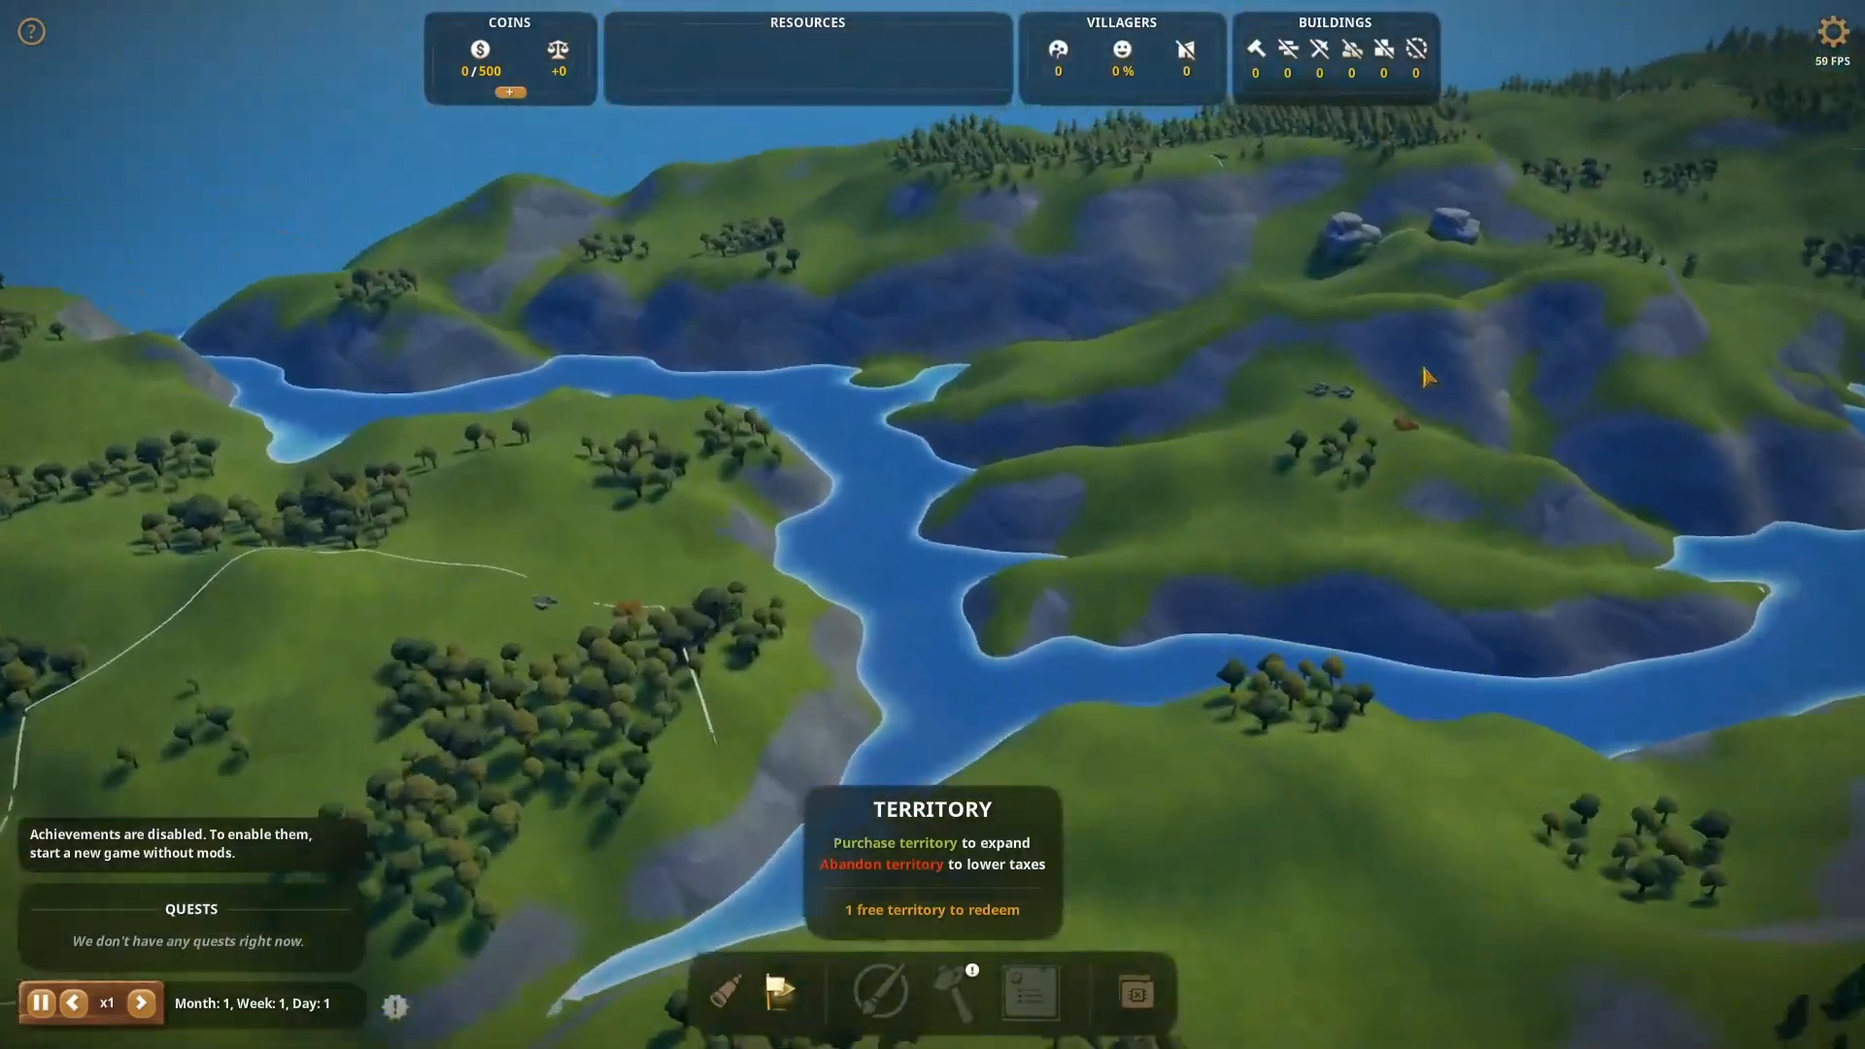
key("e")
key("w")
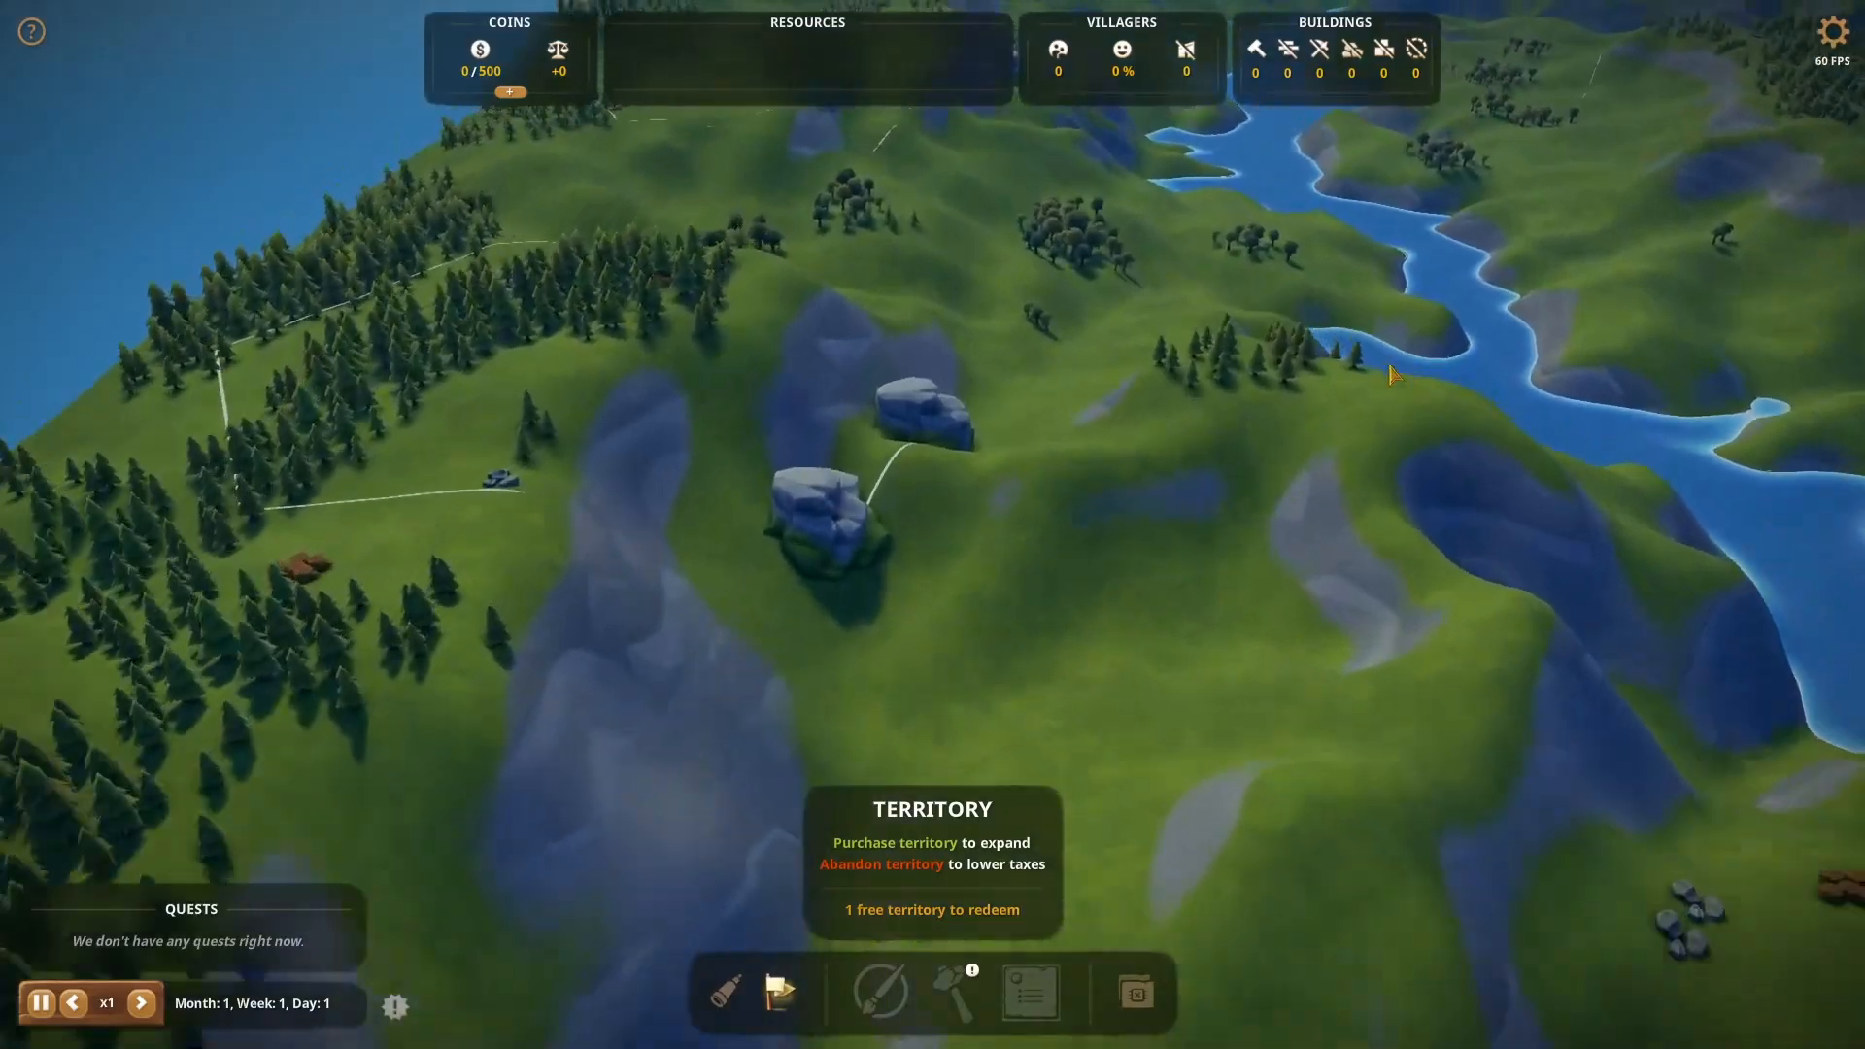
key("w")
key("e")
key("w")
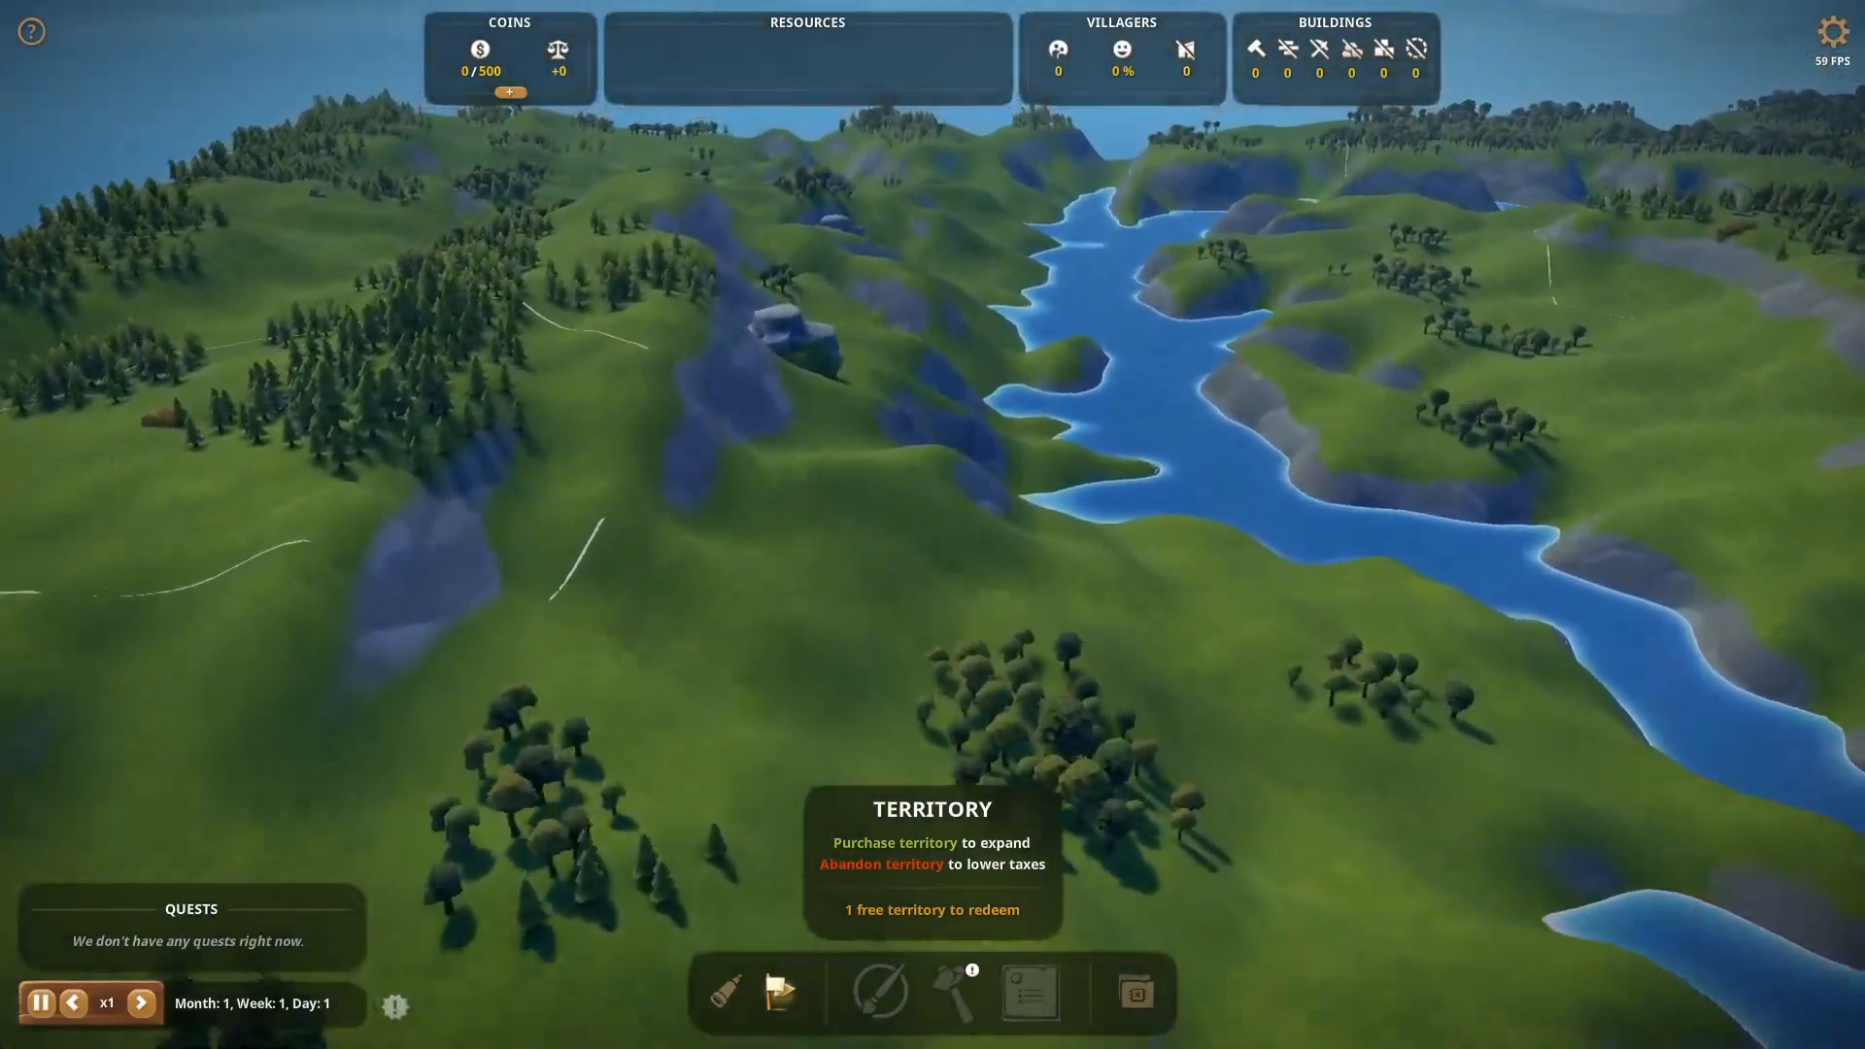
key("w")
key("e")
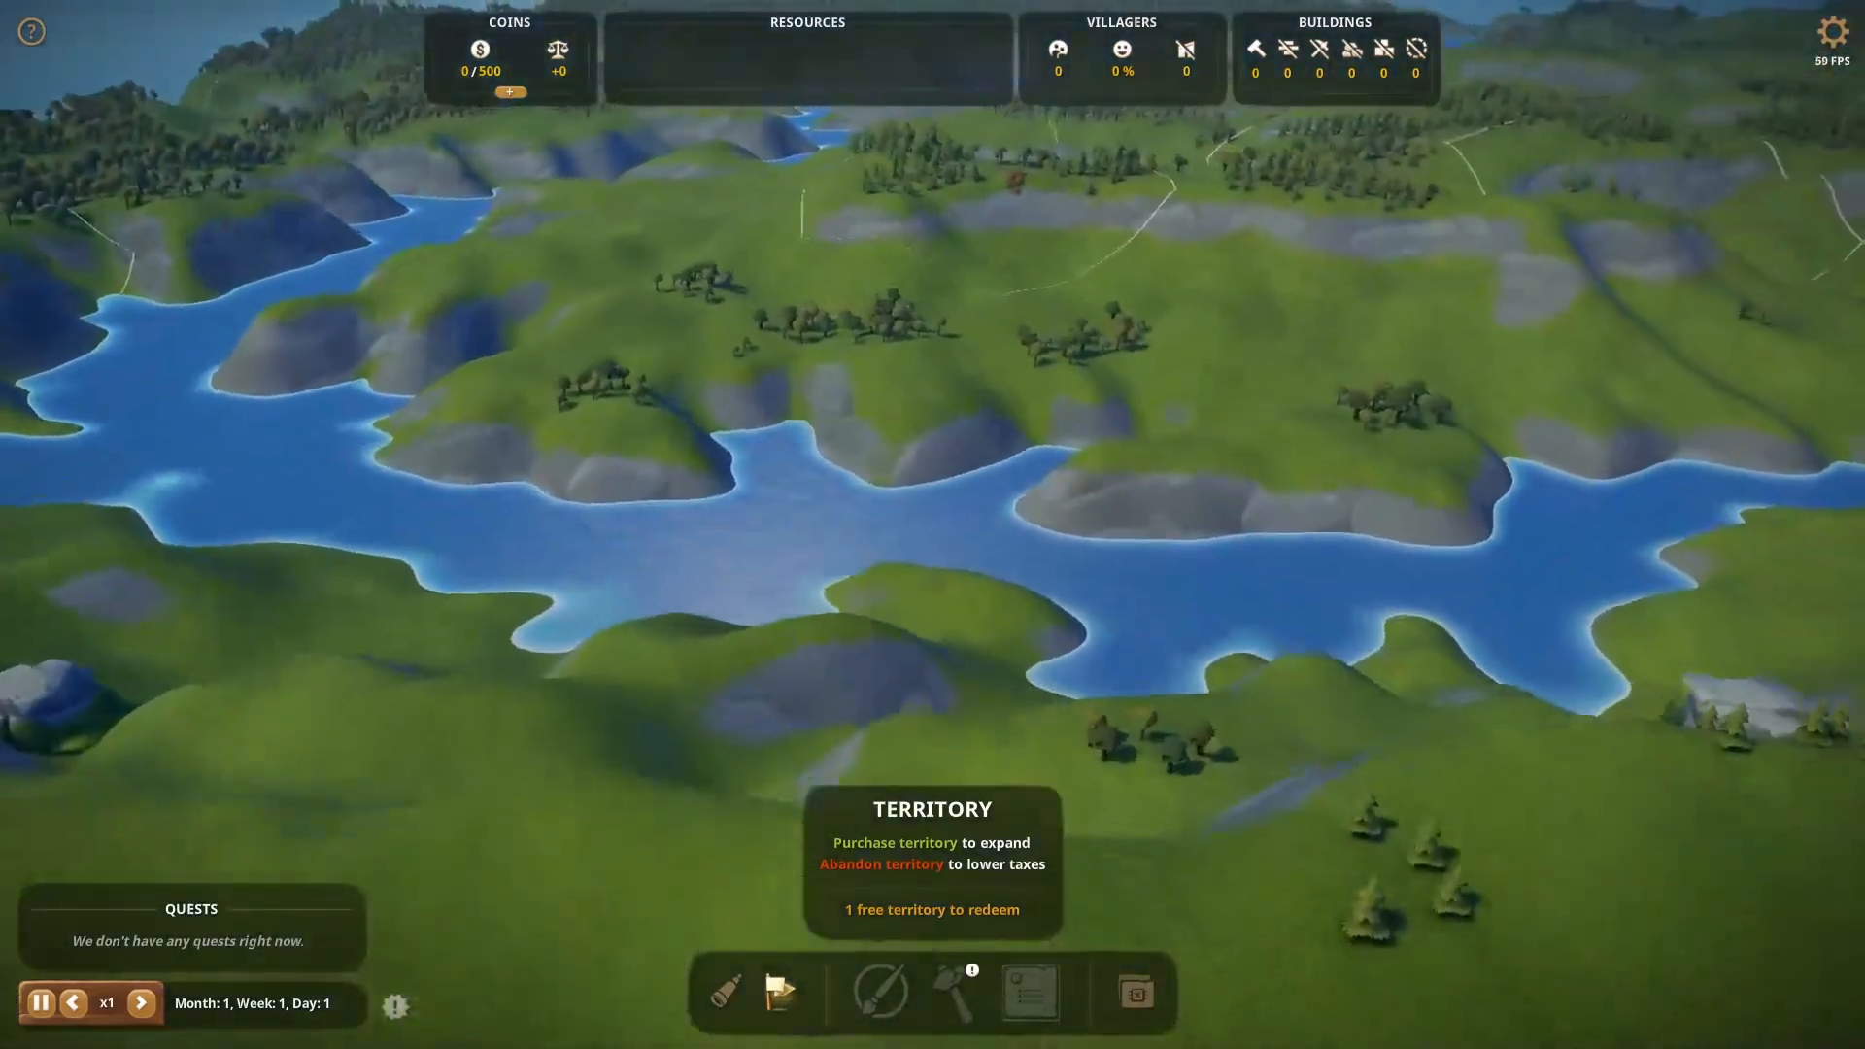
key("w")
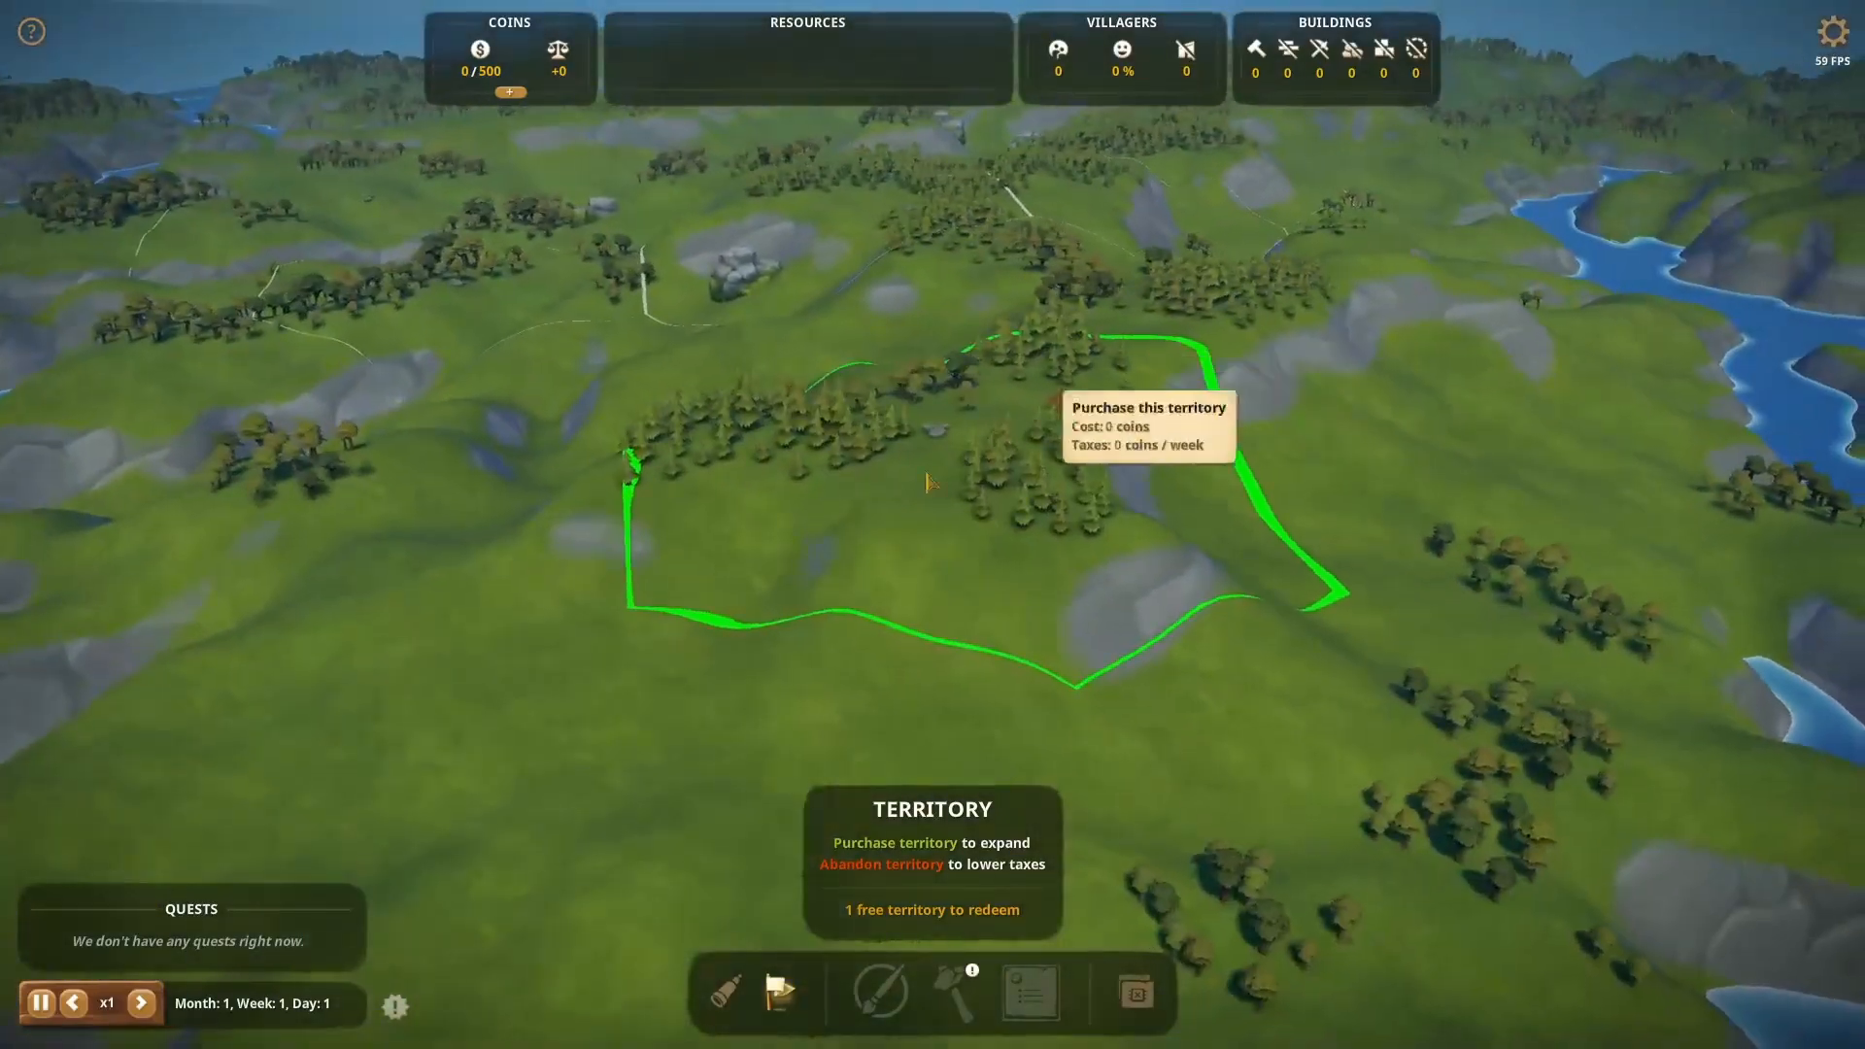
key("e")
key("e")
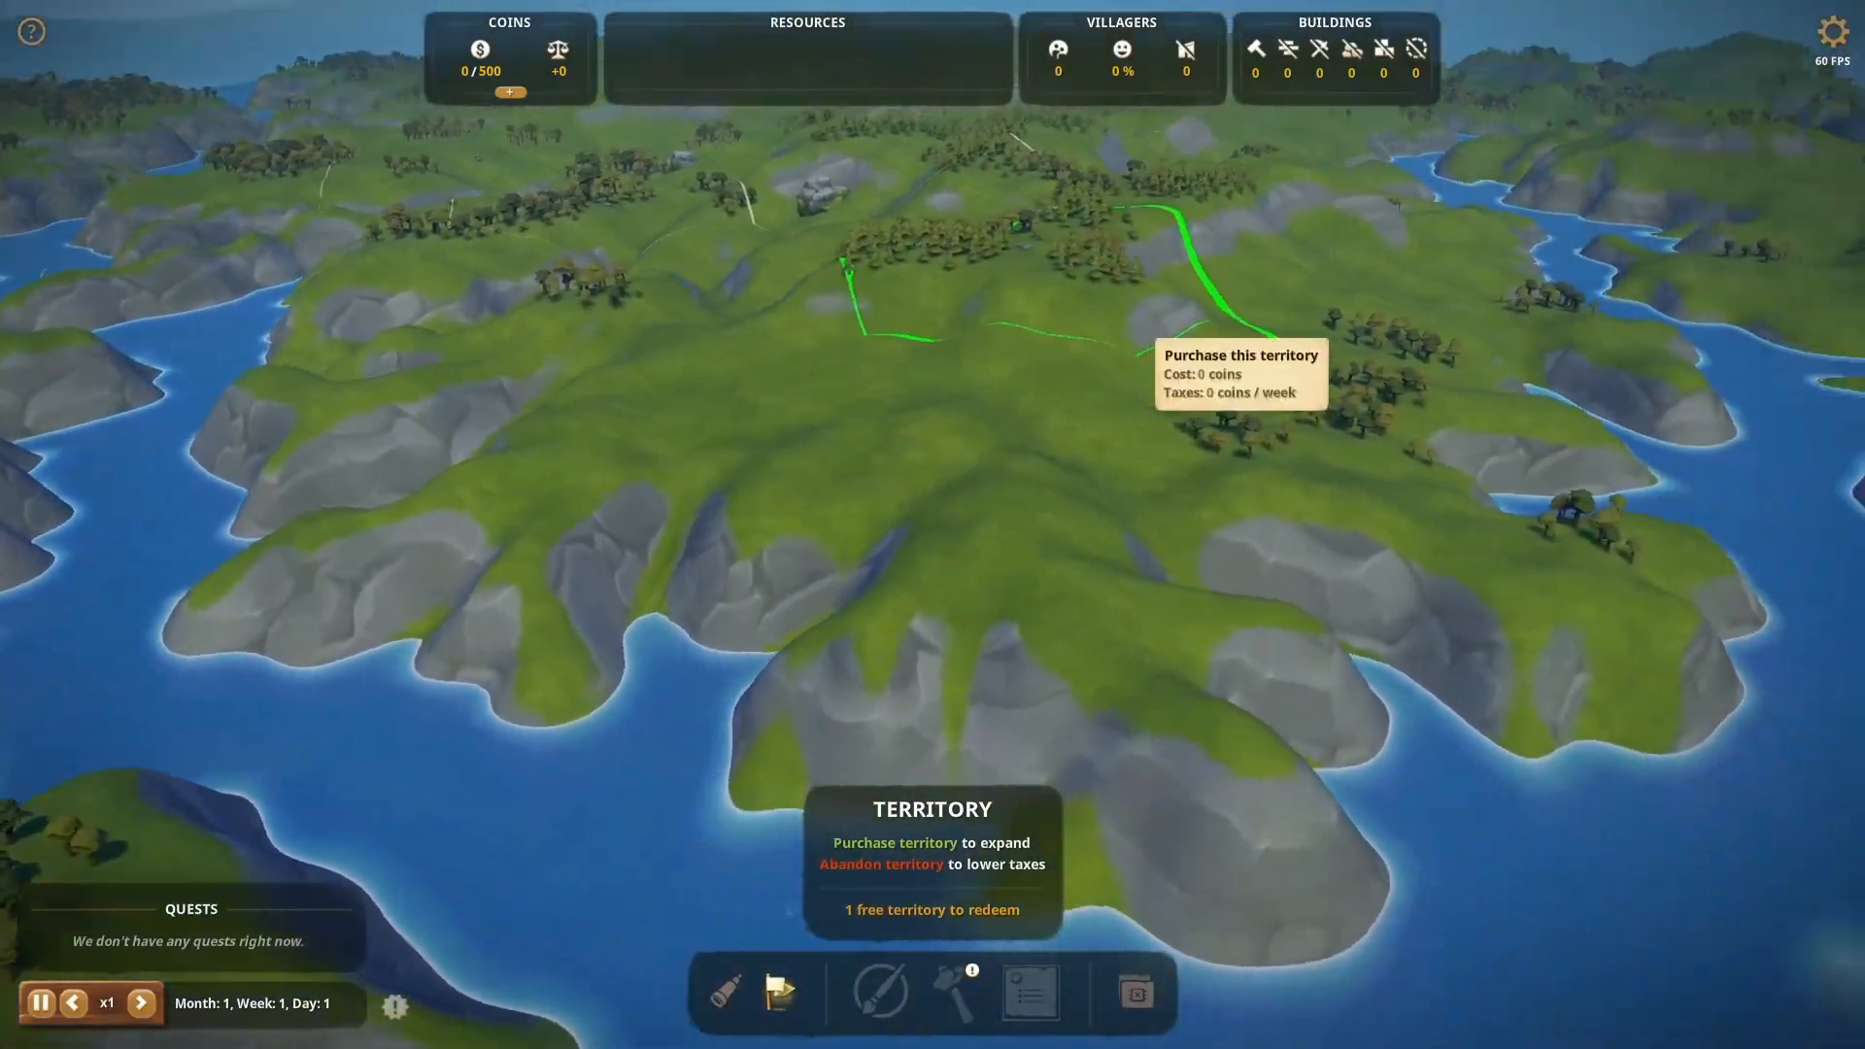
key("q")
key("w")
key("d")
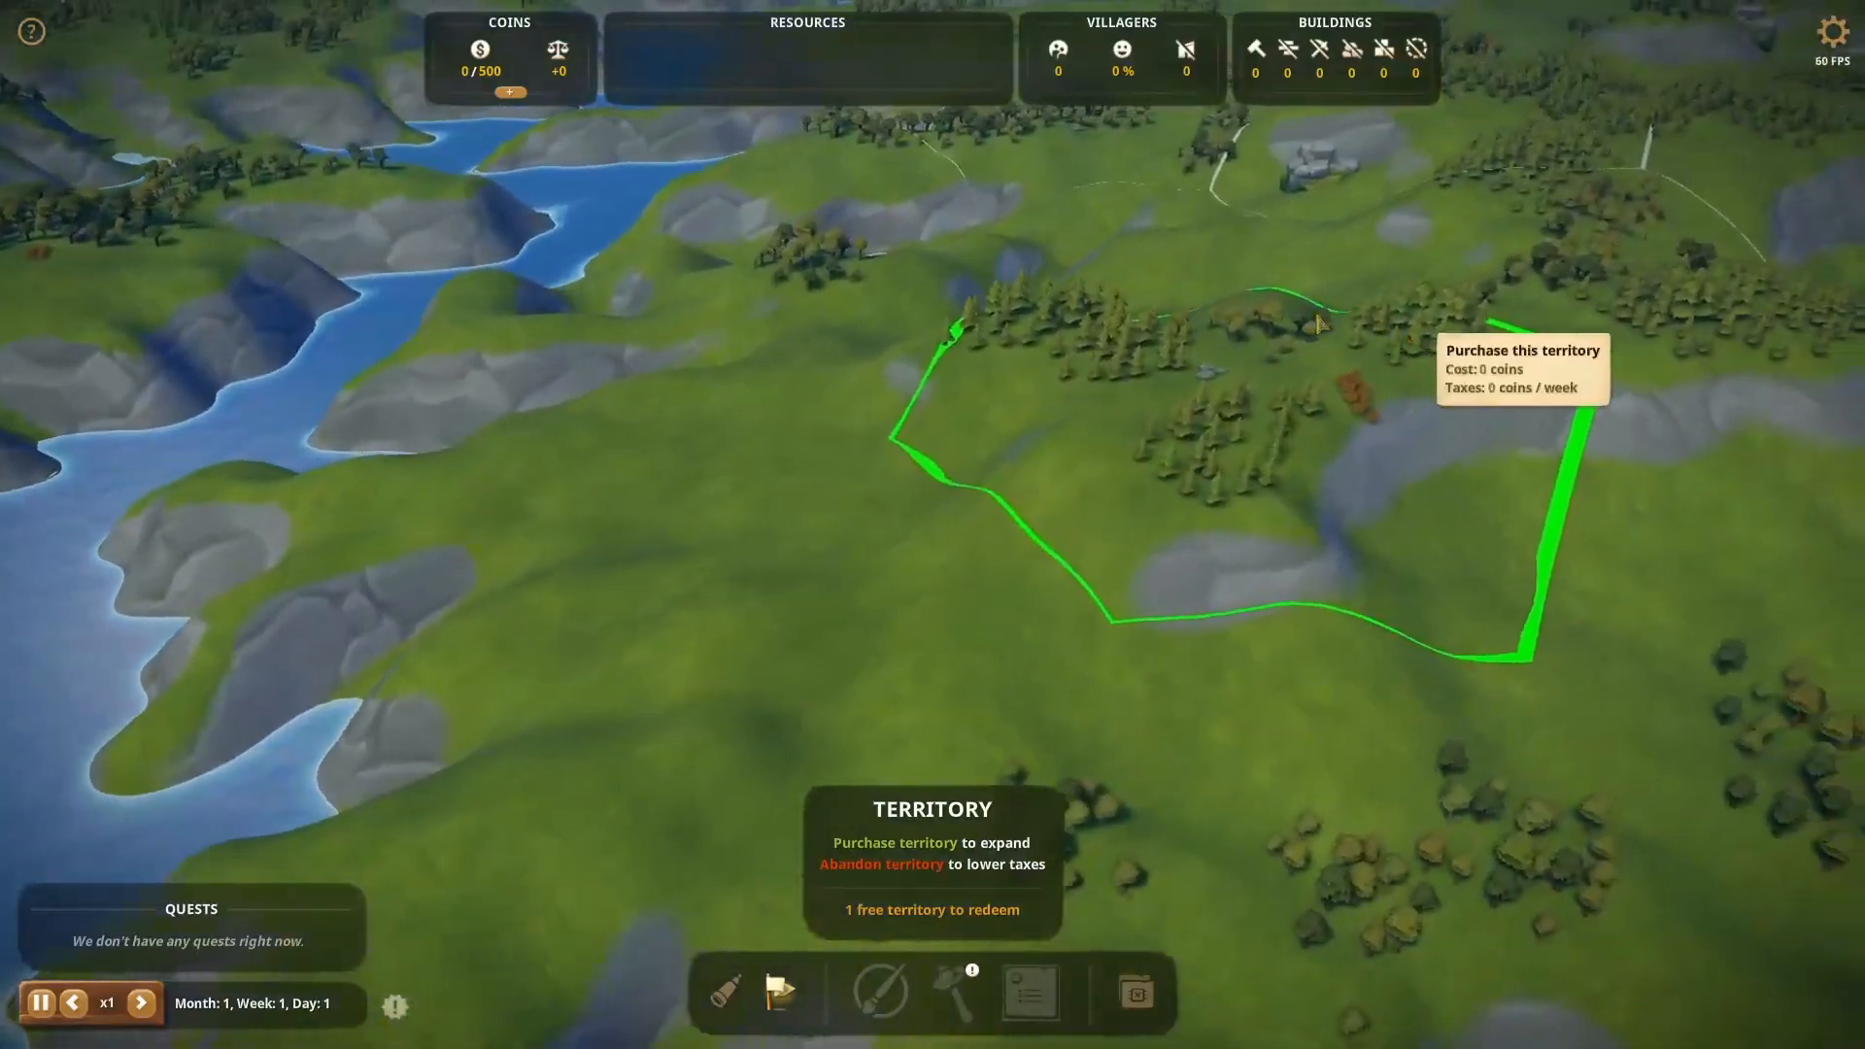
key("d")
left_click_drag(1204, 505, 893, 311)
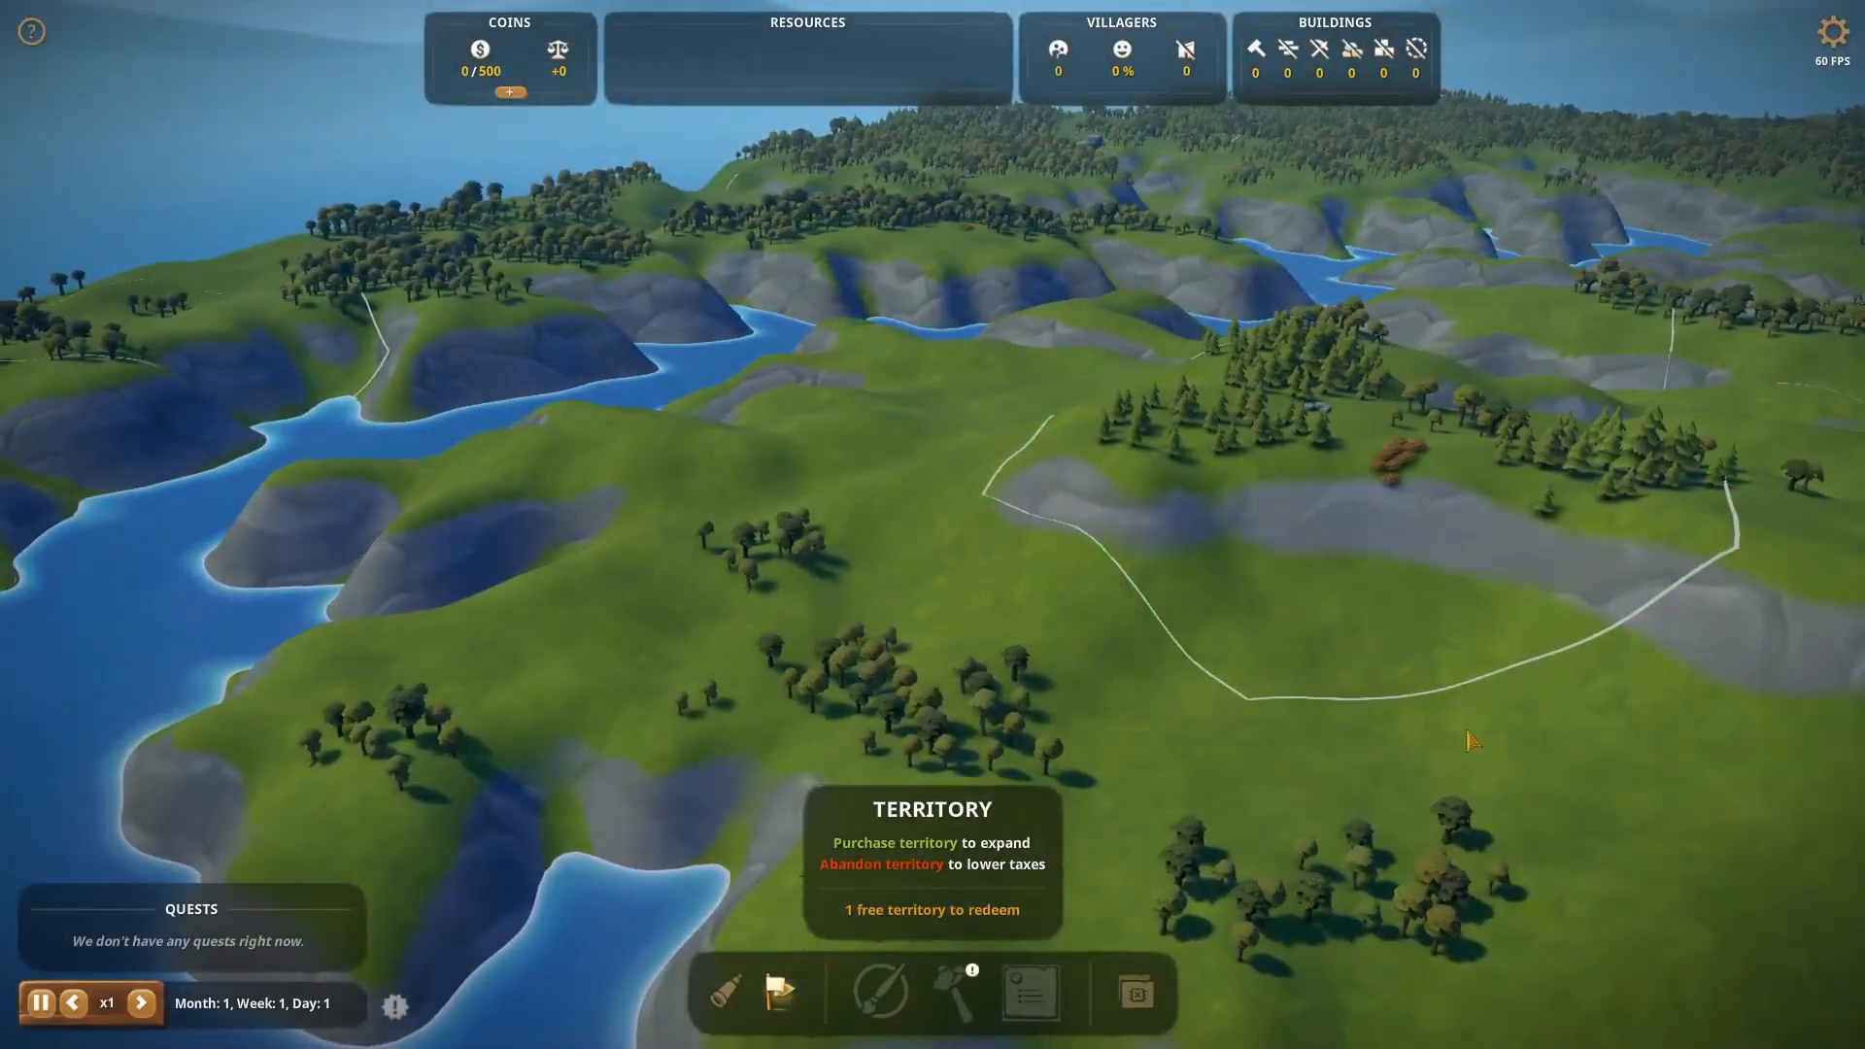
Check the mine placement along the inlets and in the densely forested land across the fjord
key("w")
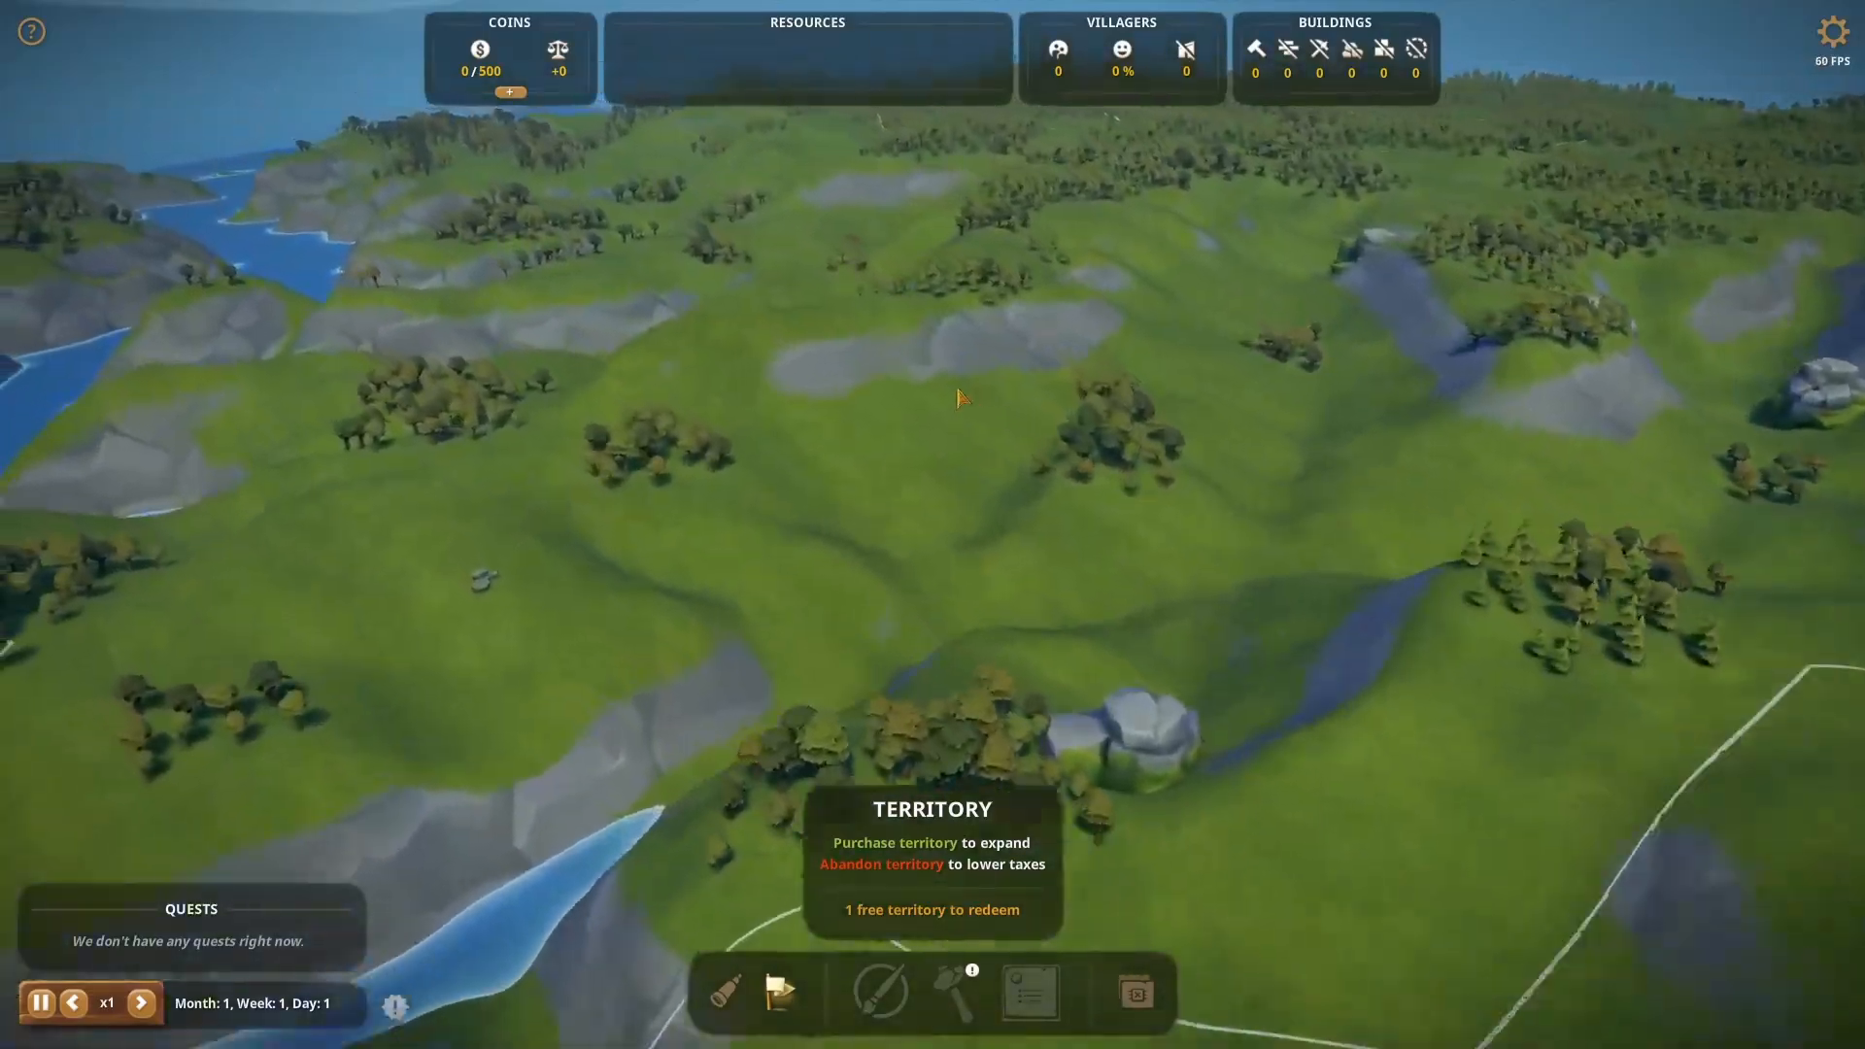
key("q")
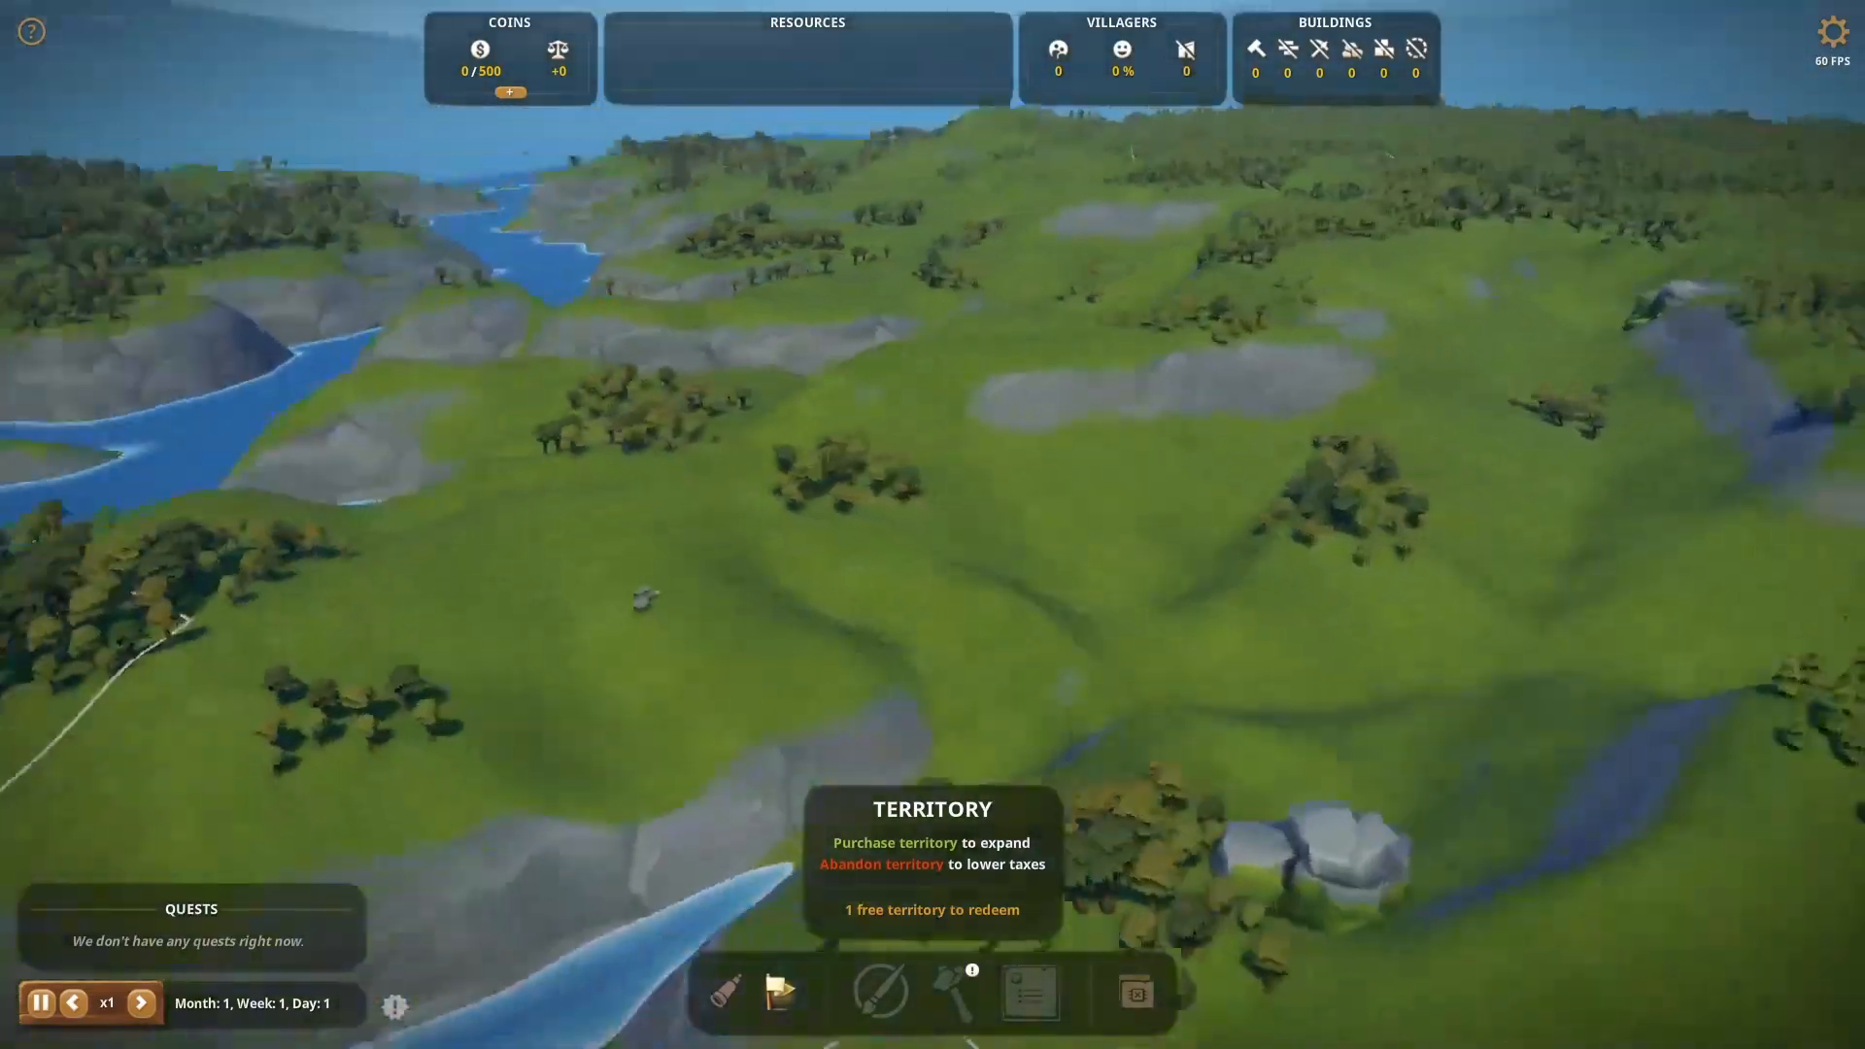
key("w")
key("w")
key("q")
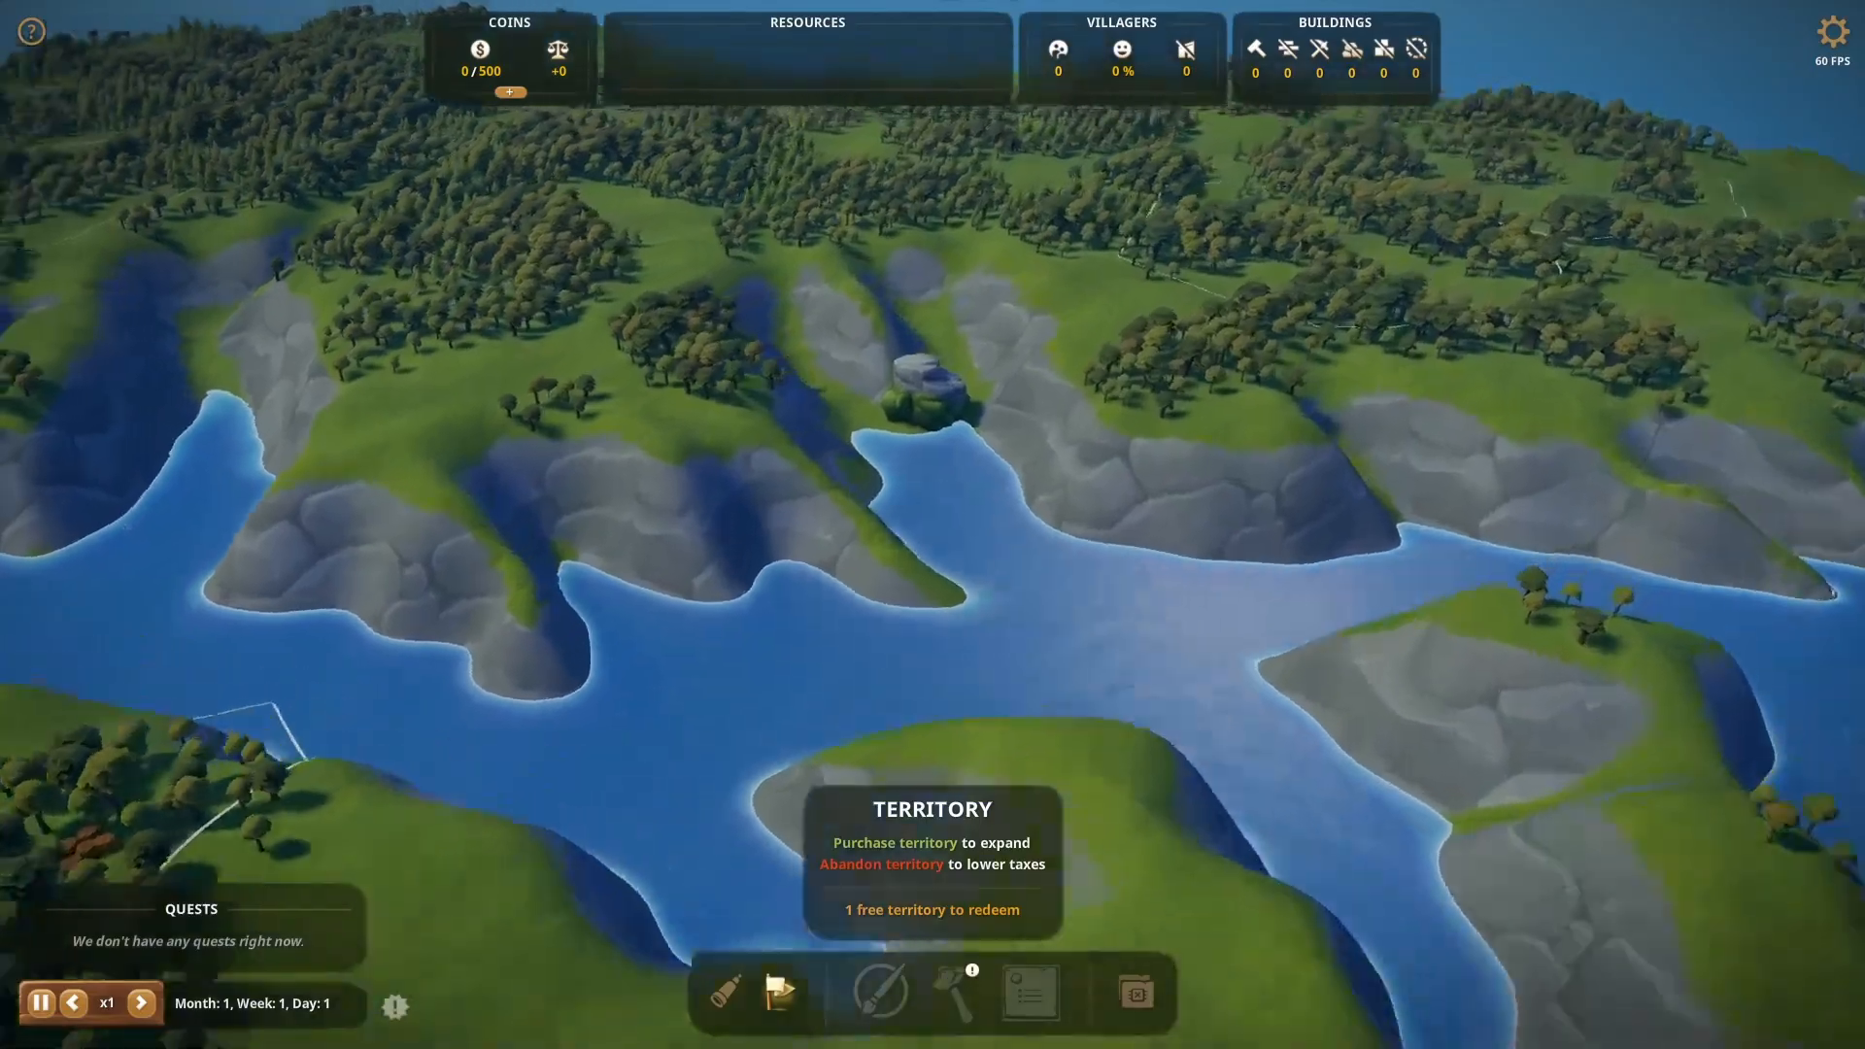
key("w")
key("q")
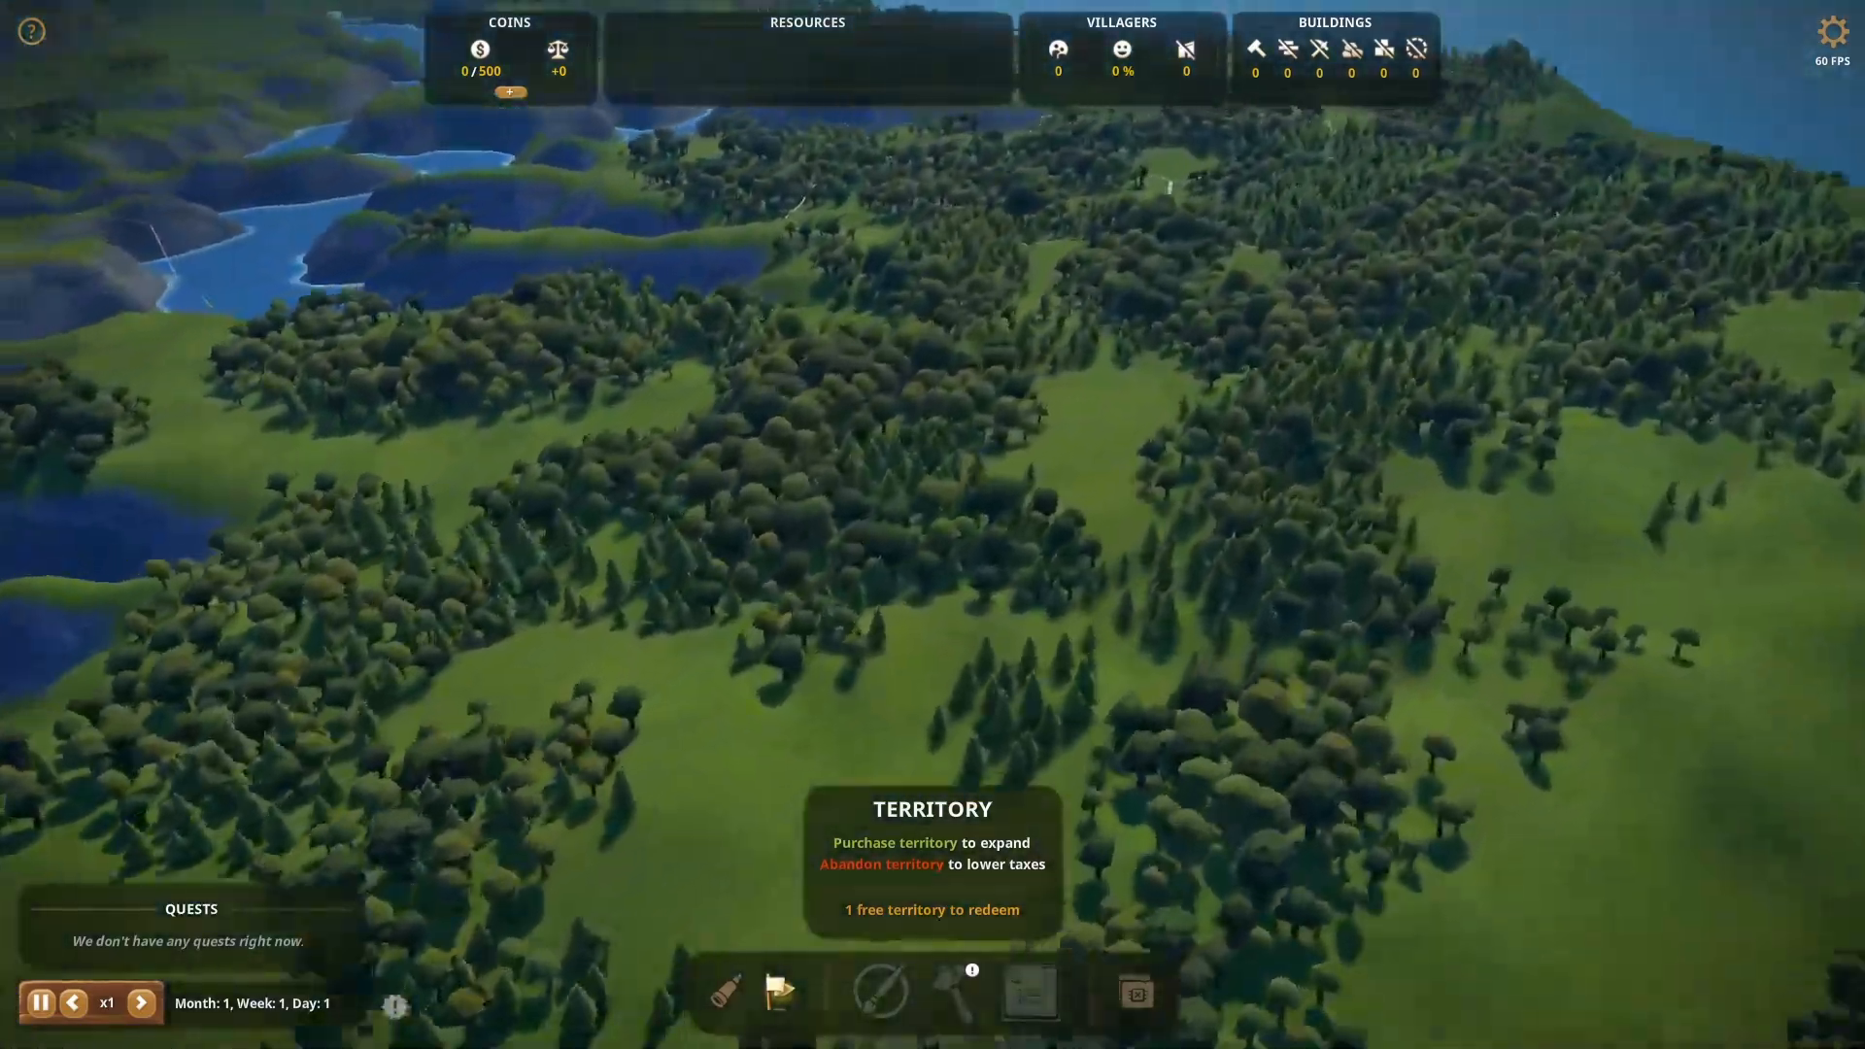
key("w")
key("q")
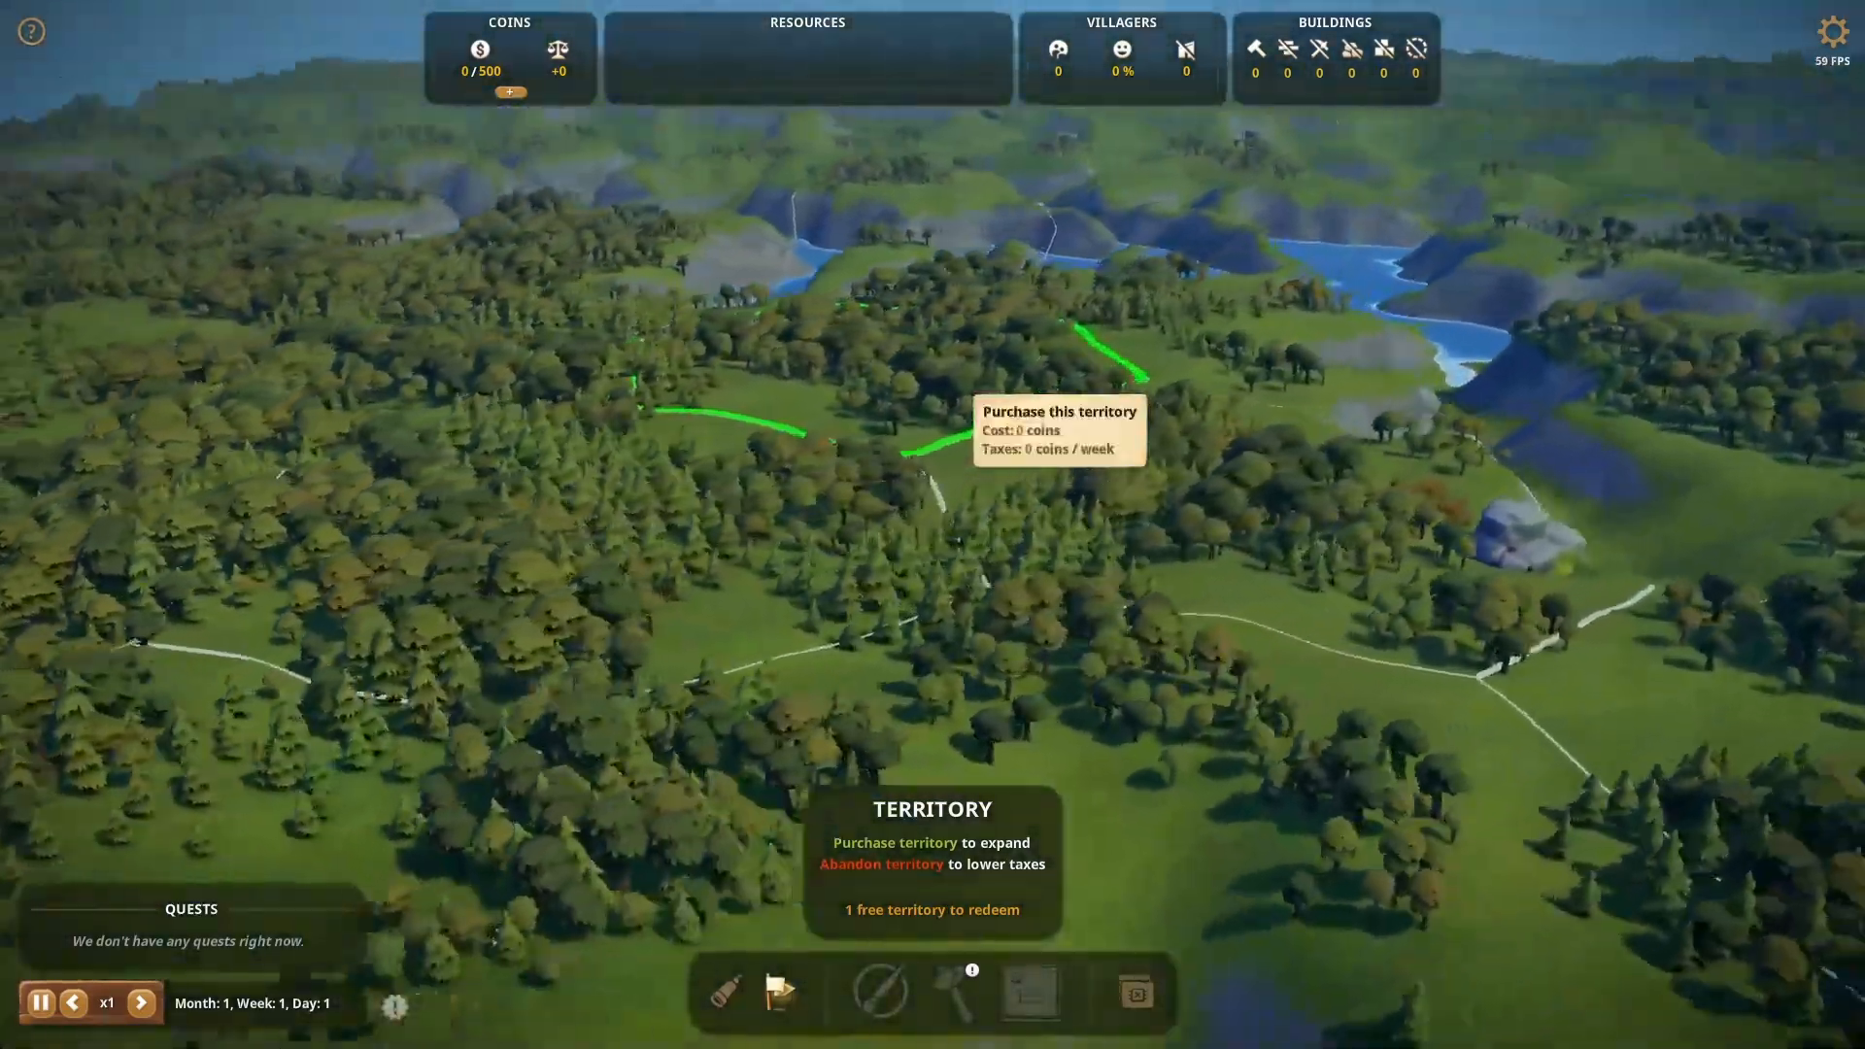
key("w")
key("q")
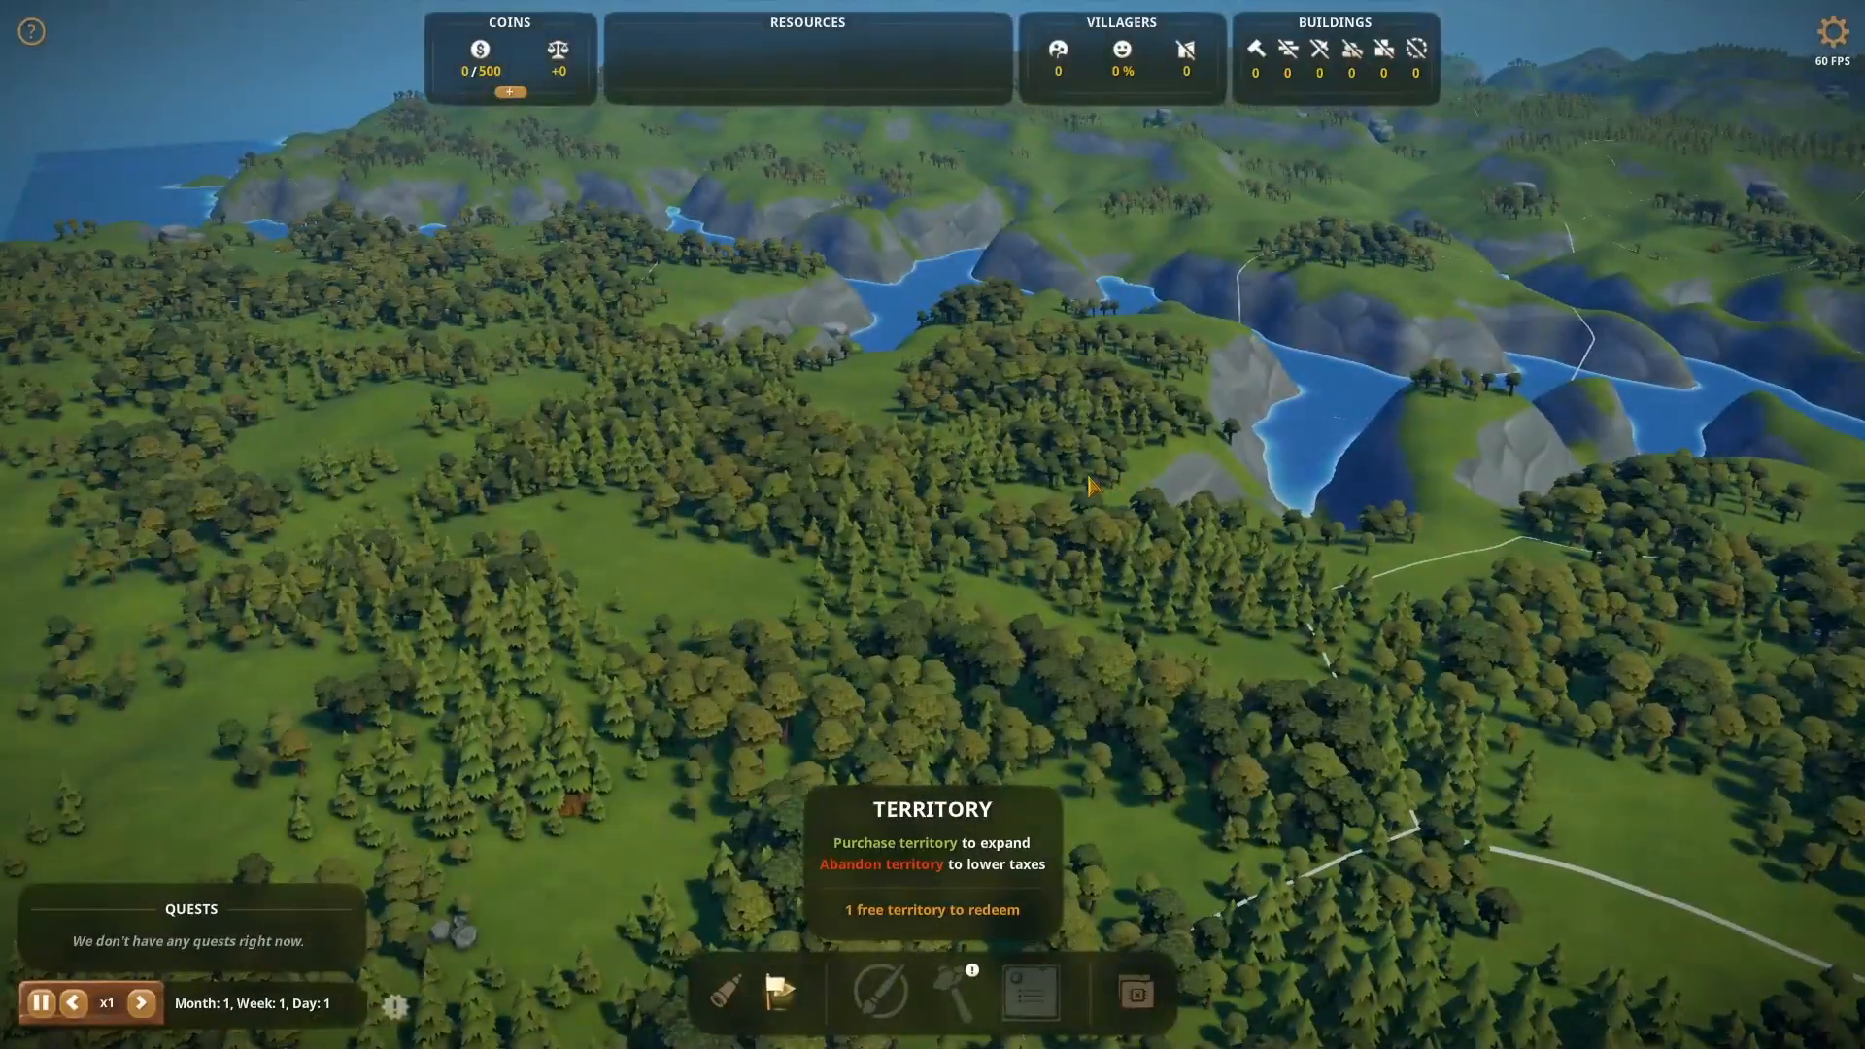
key("a")
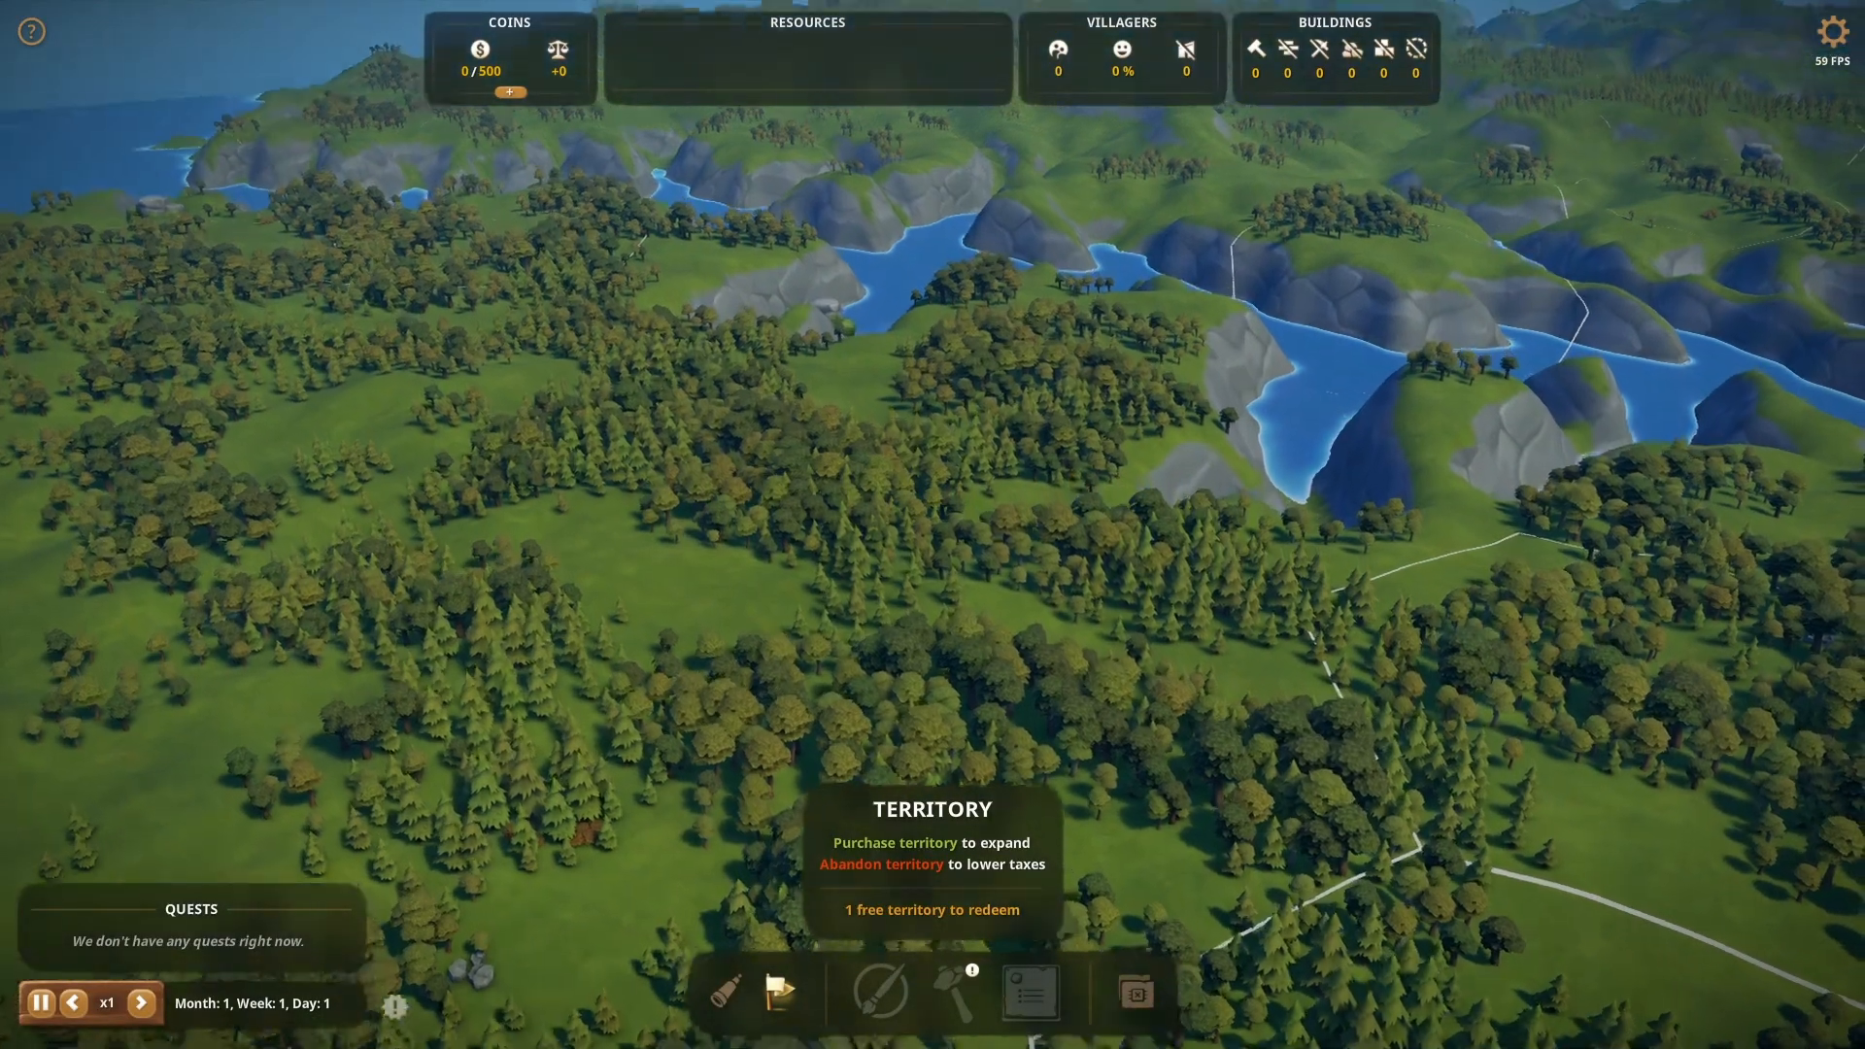
key("e")
key("w")
key("e")
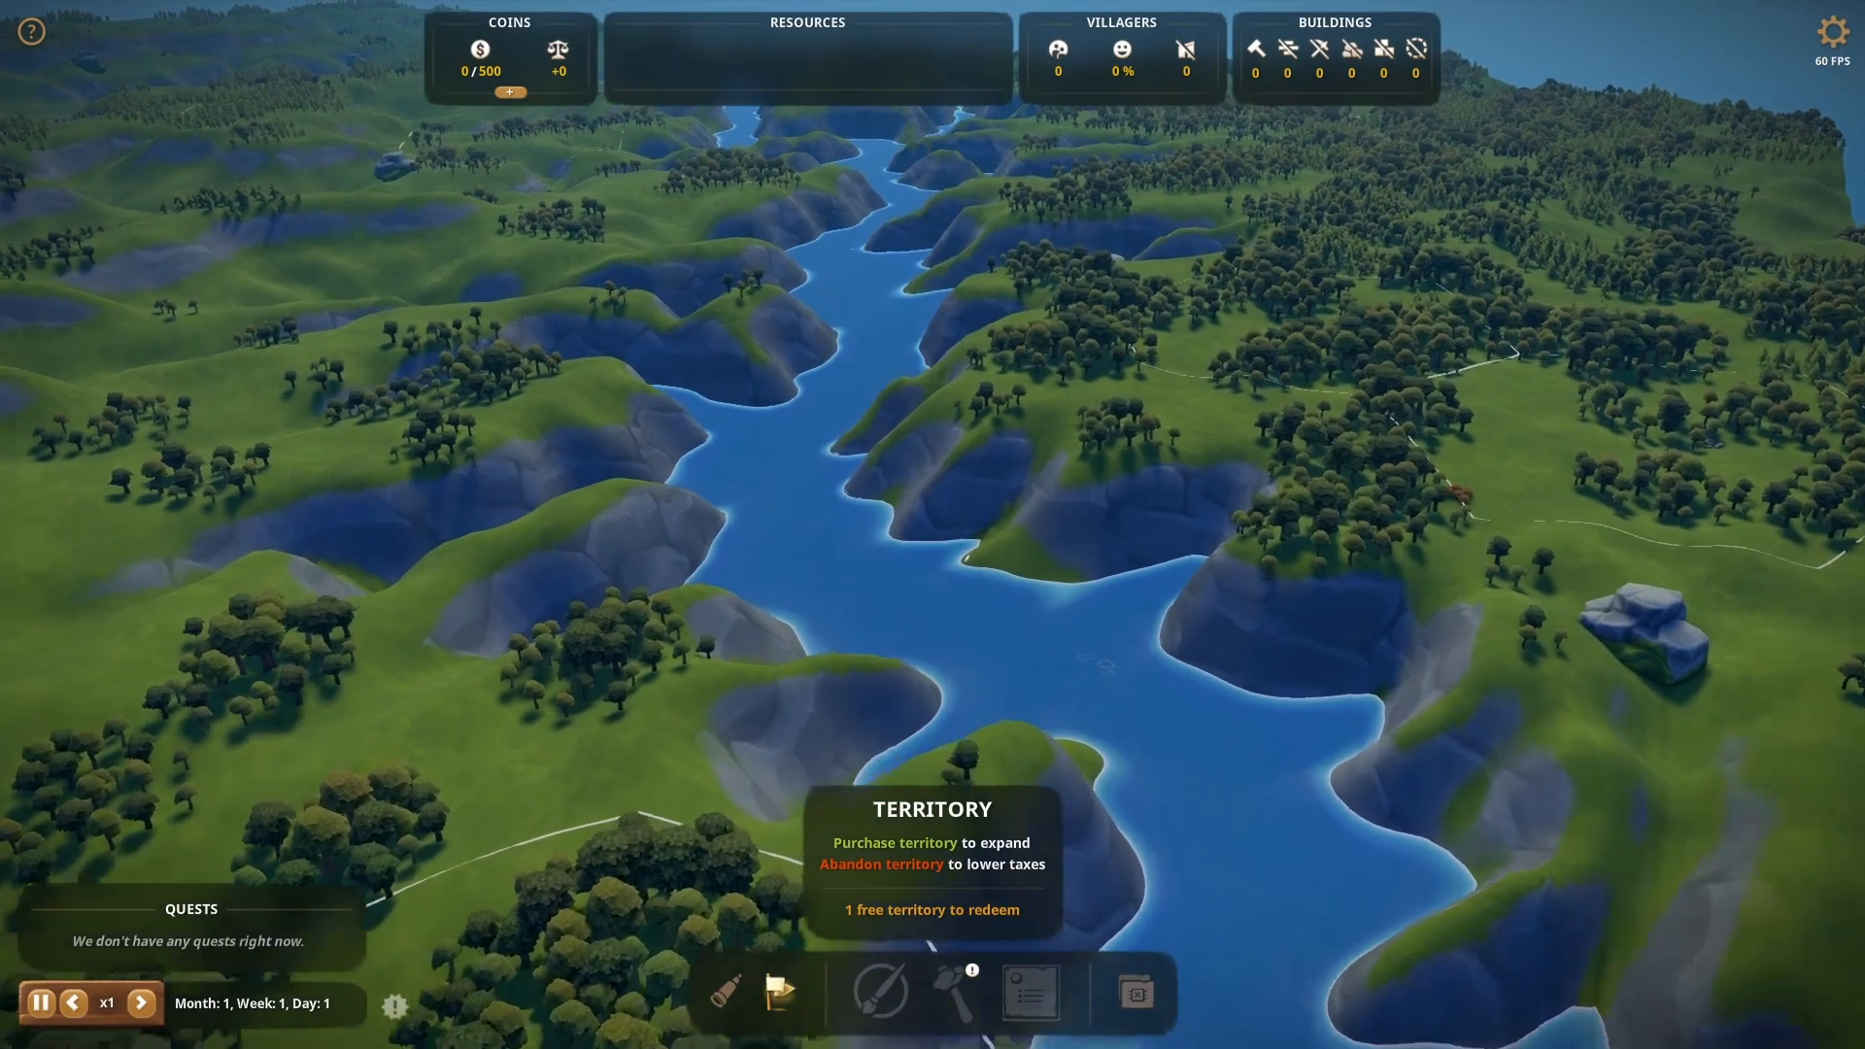
Survey the mineral rocks and slopes along the fjord's shores and the adjoining coastal hills
key("w")
key("d")
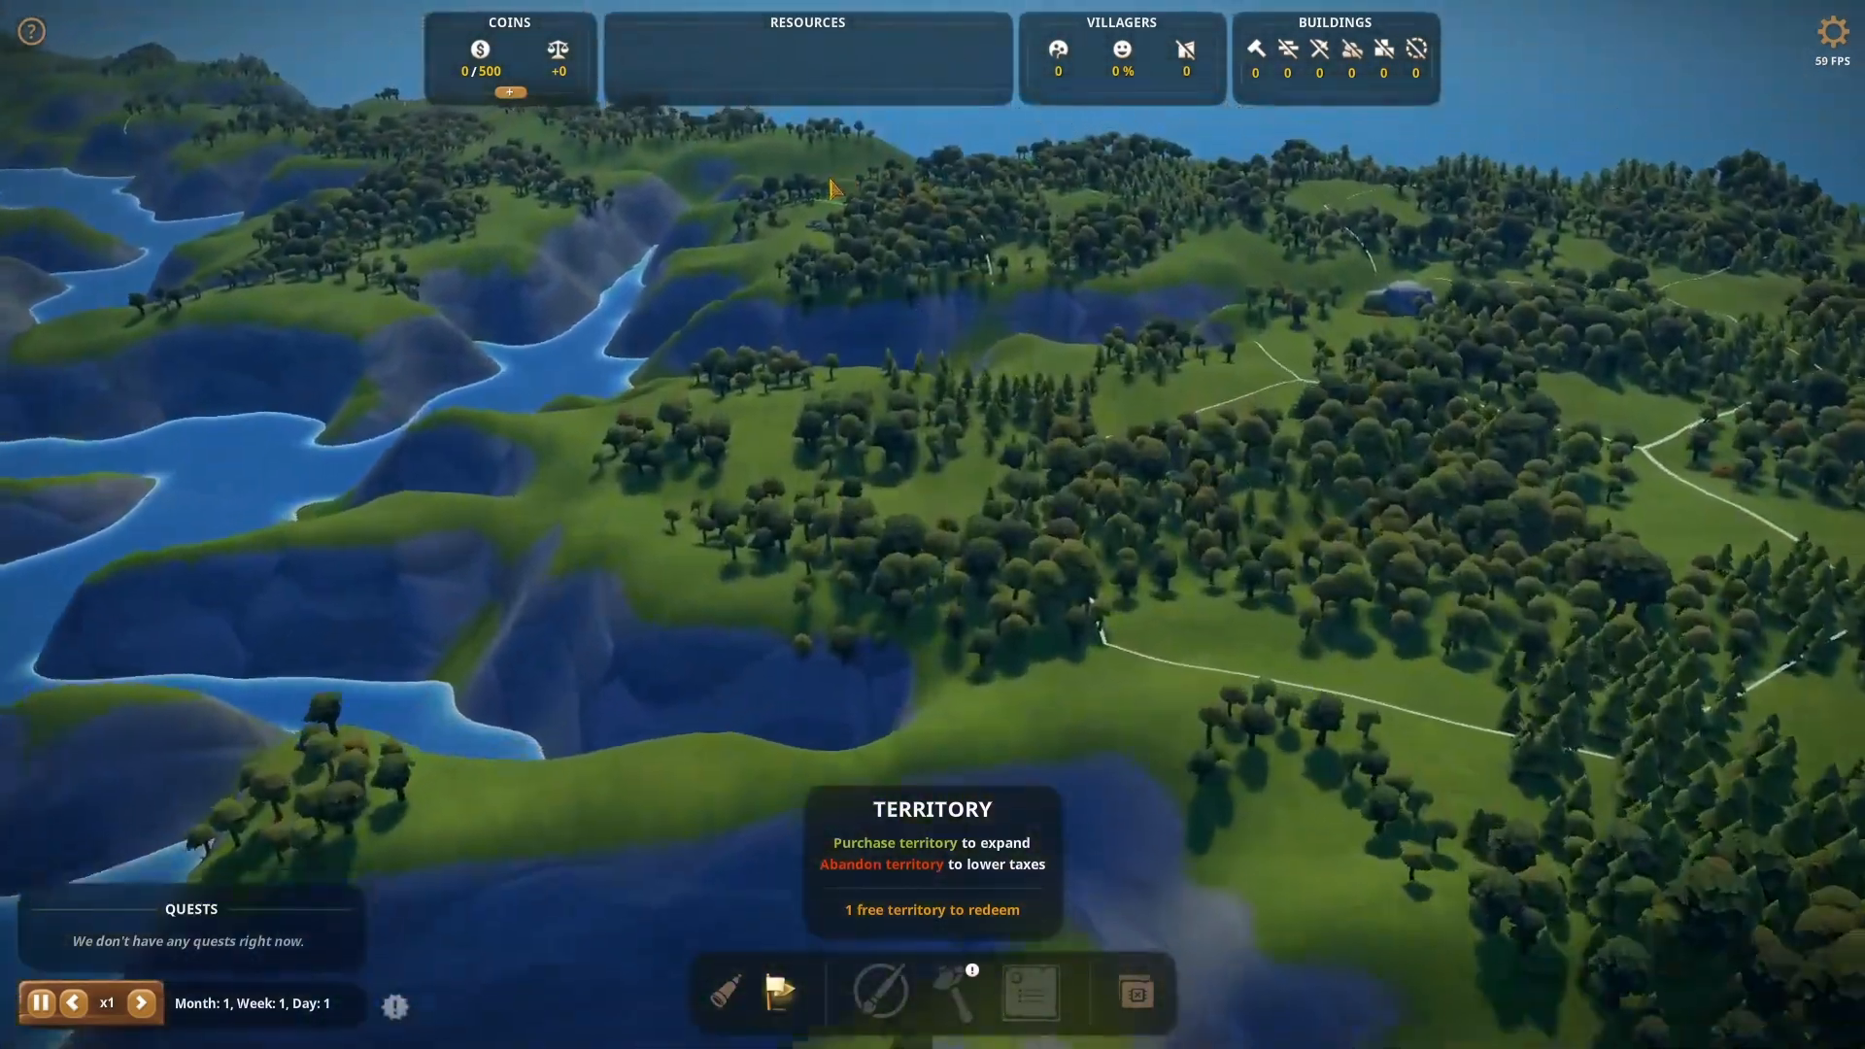
key("a")
key("w")
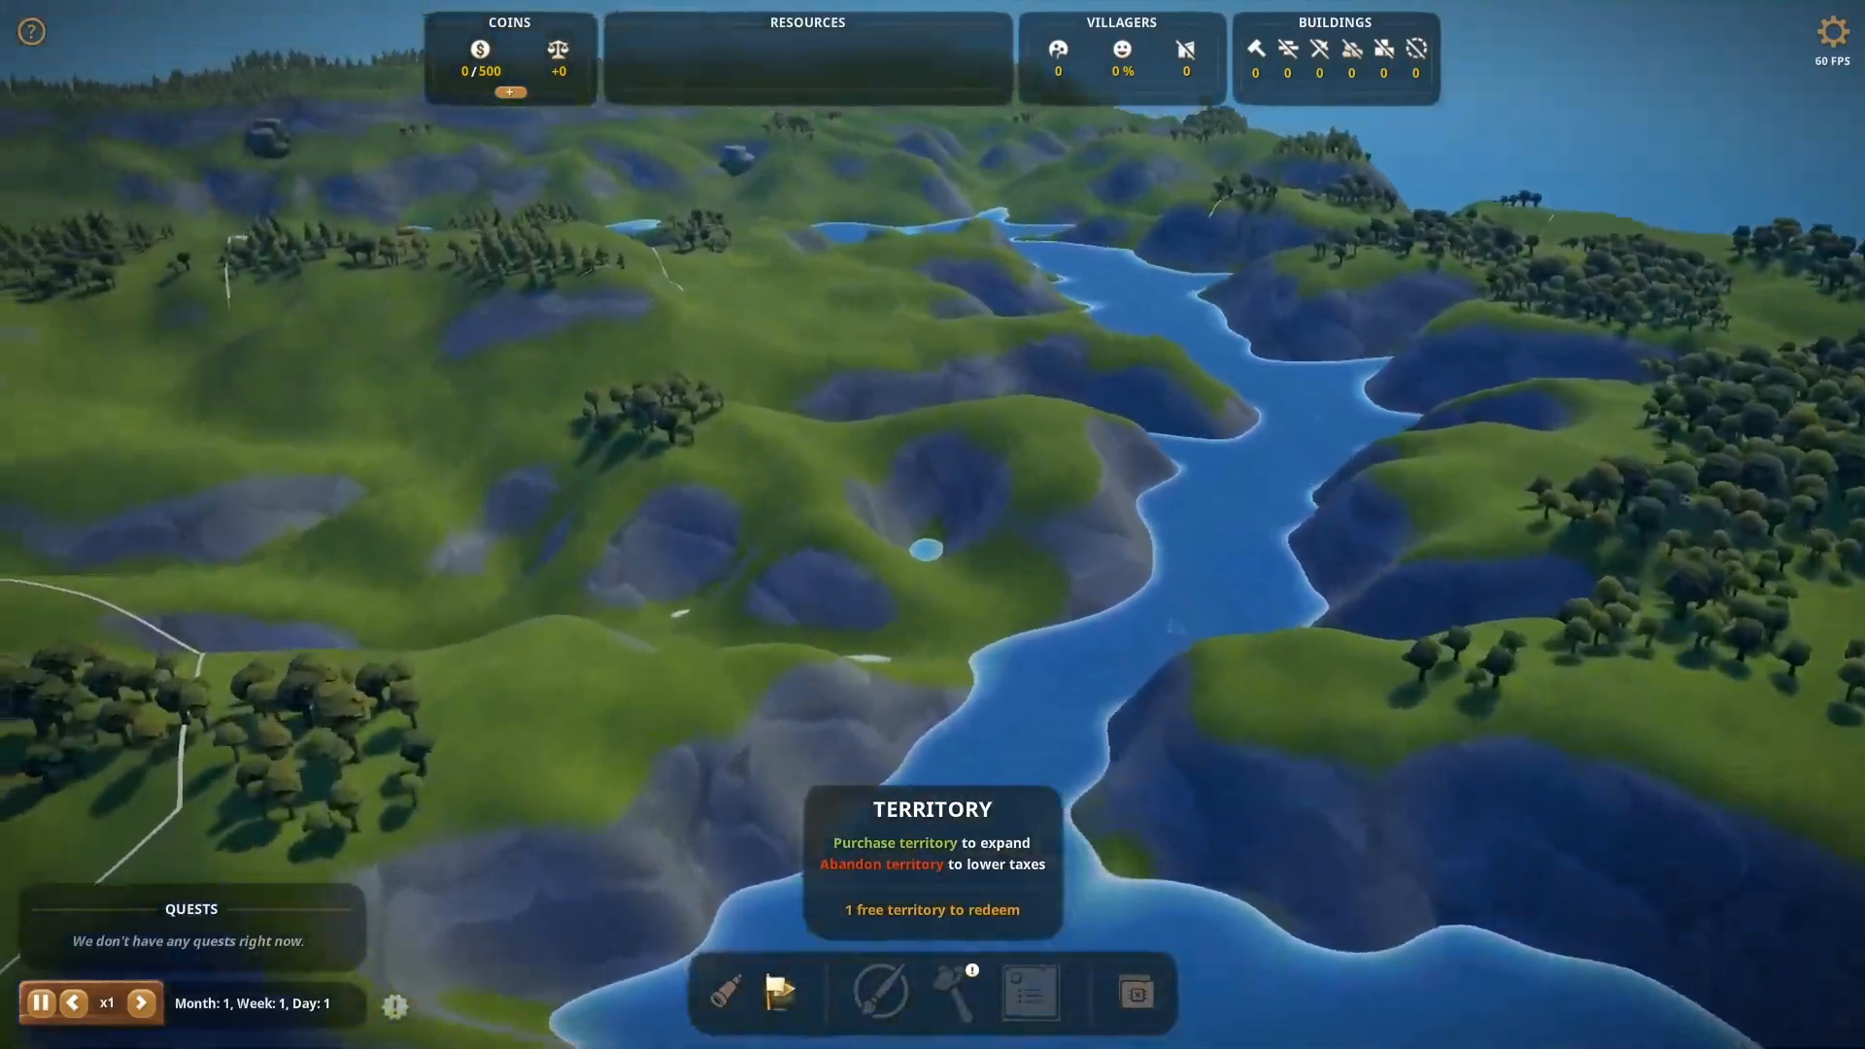
key("w")
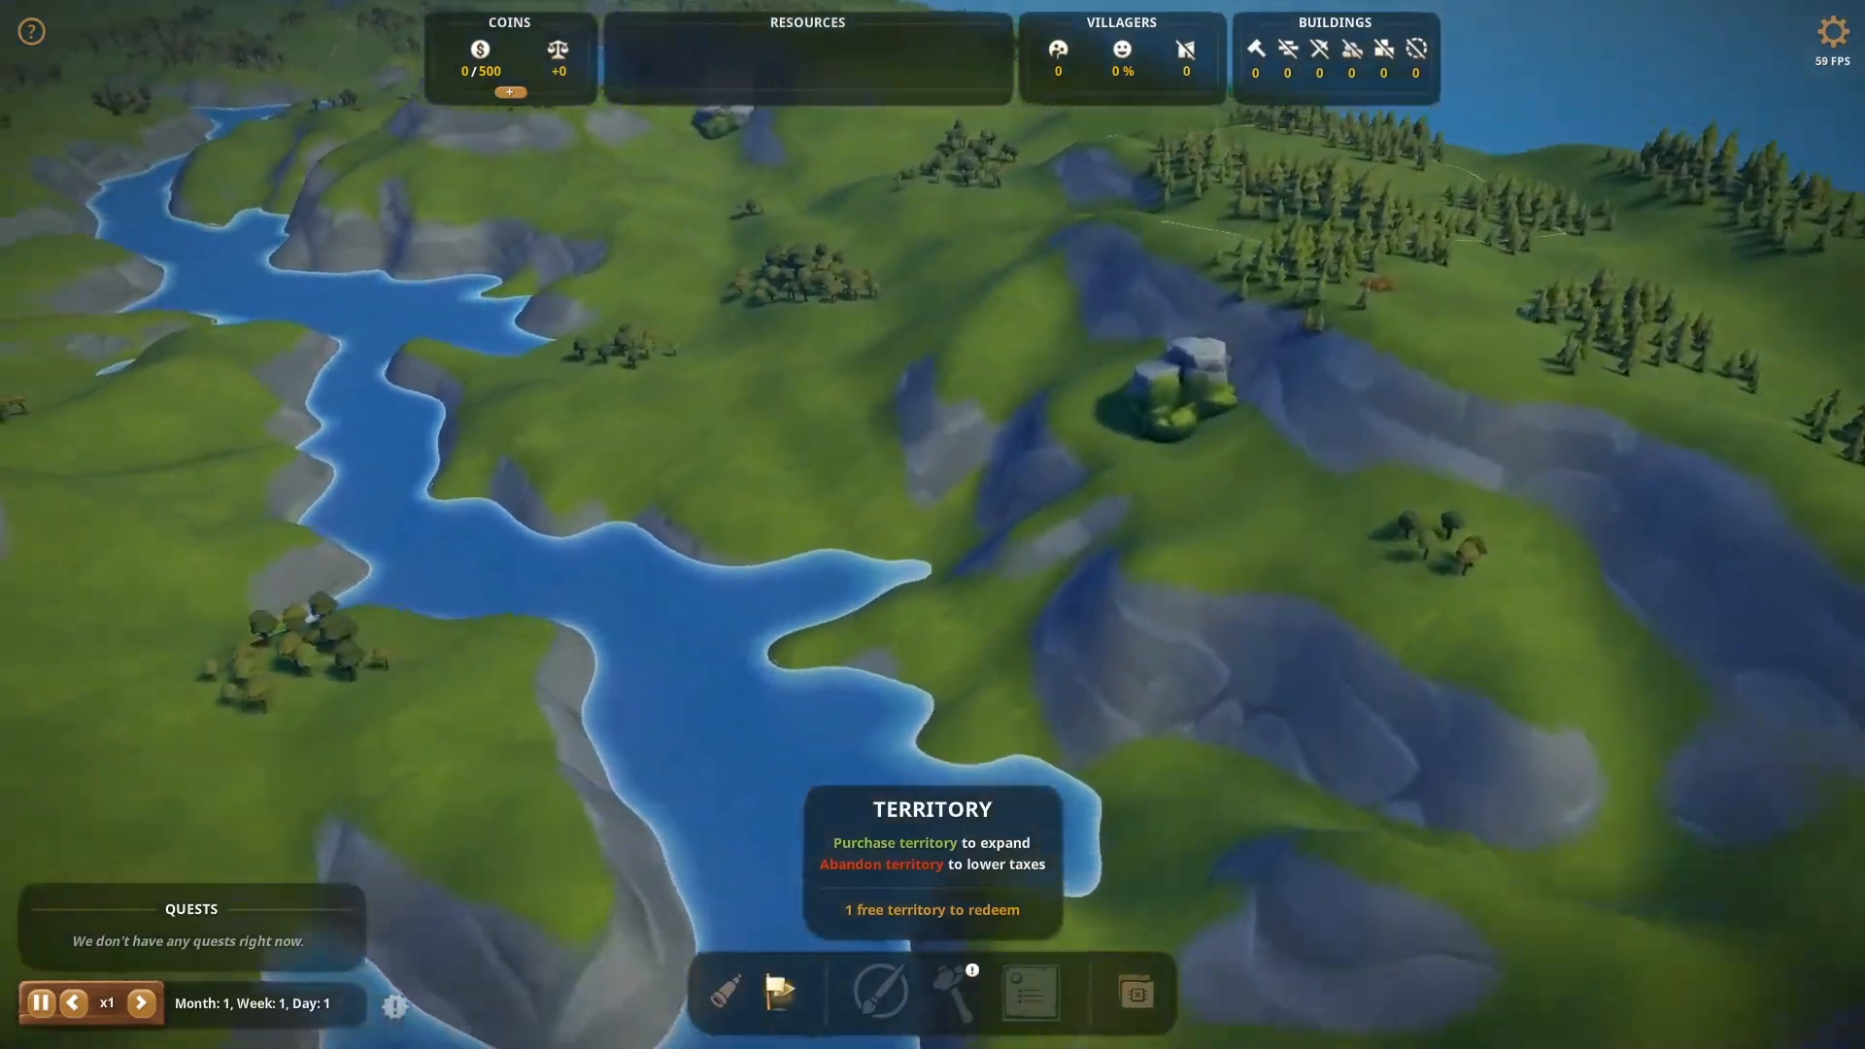
key("s")
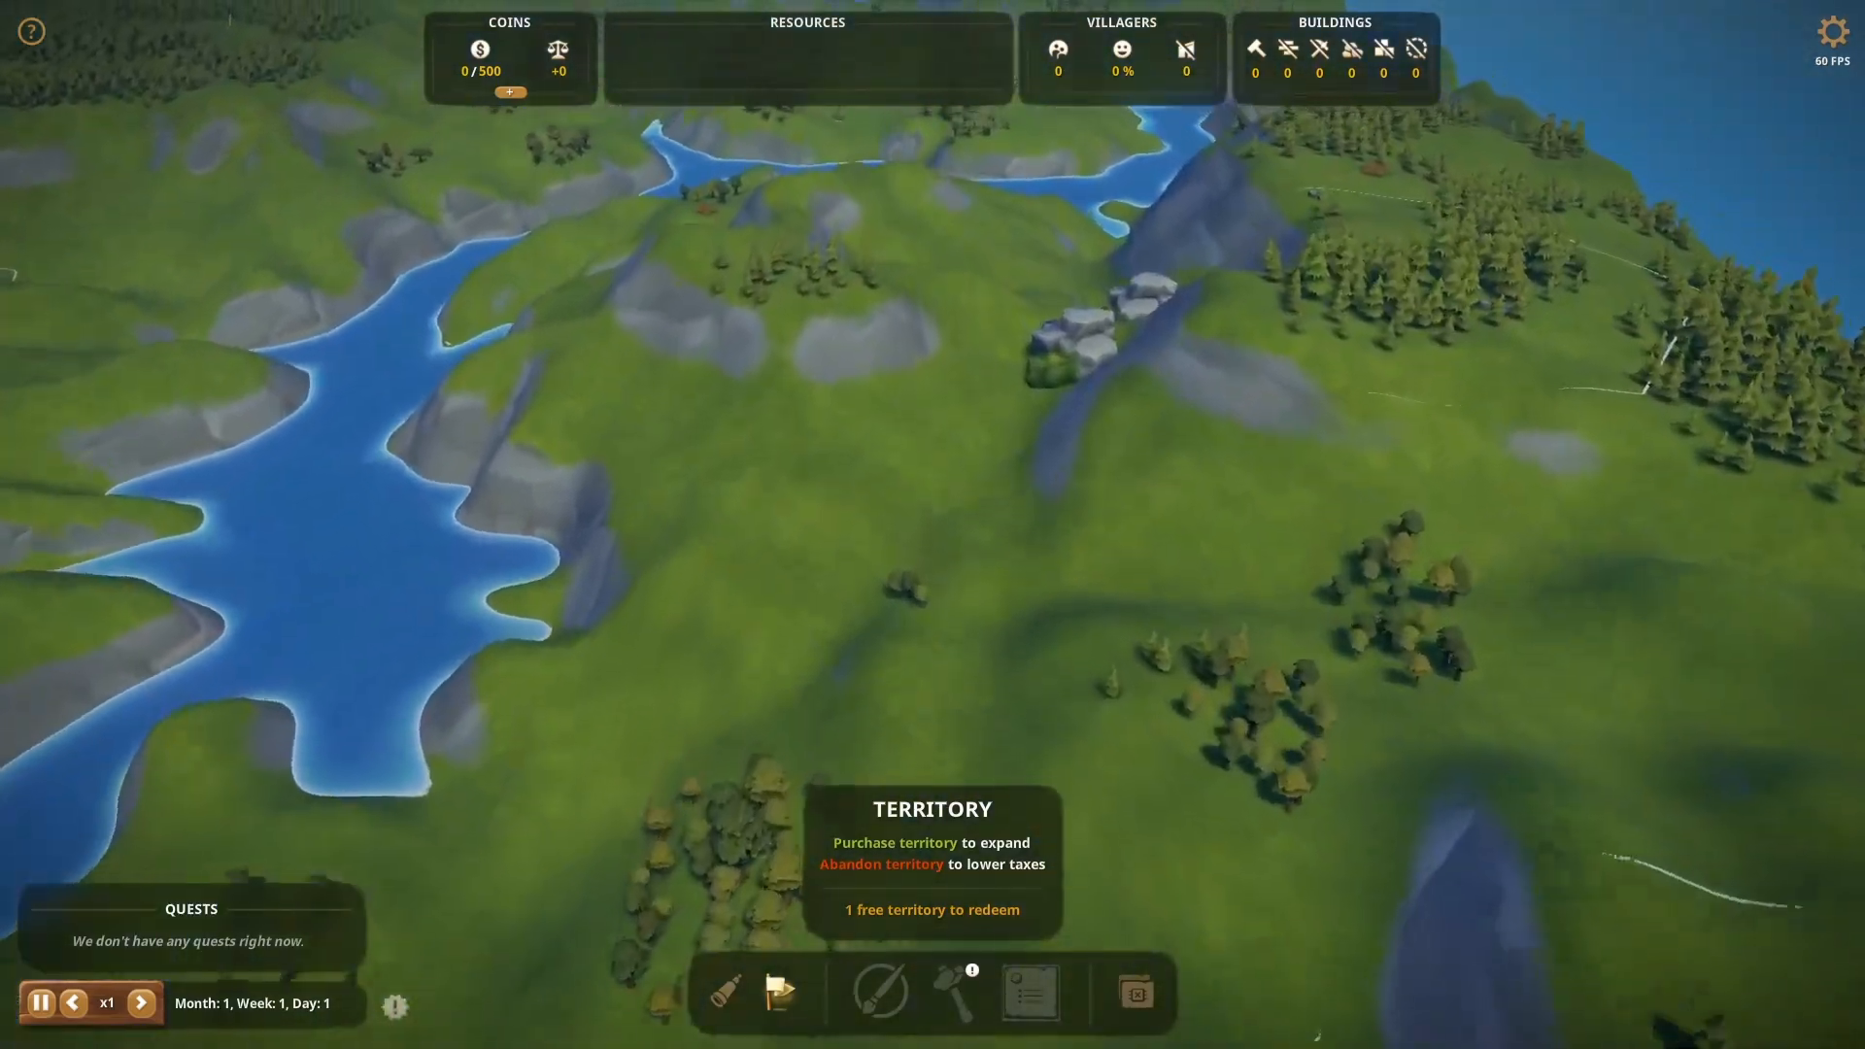
key("w")
key("a")
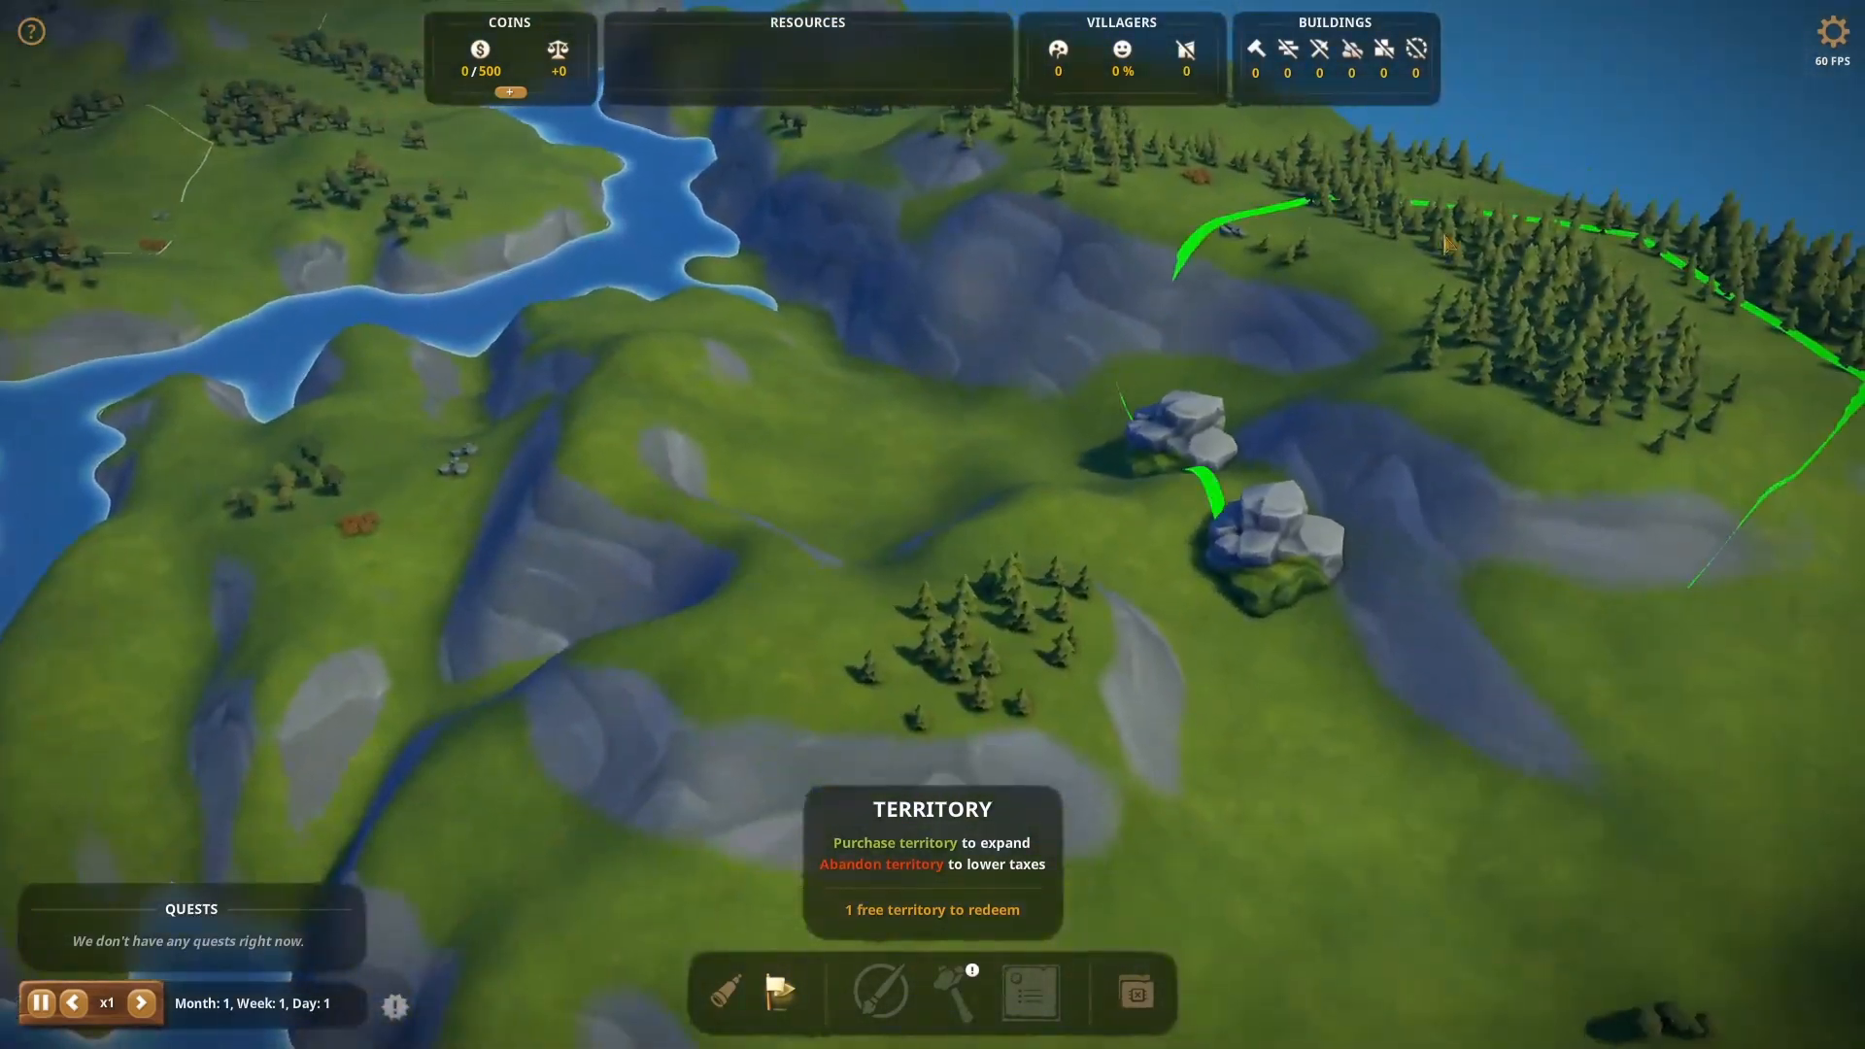
key("w")
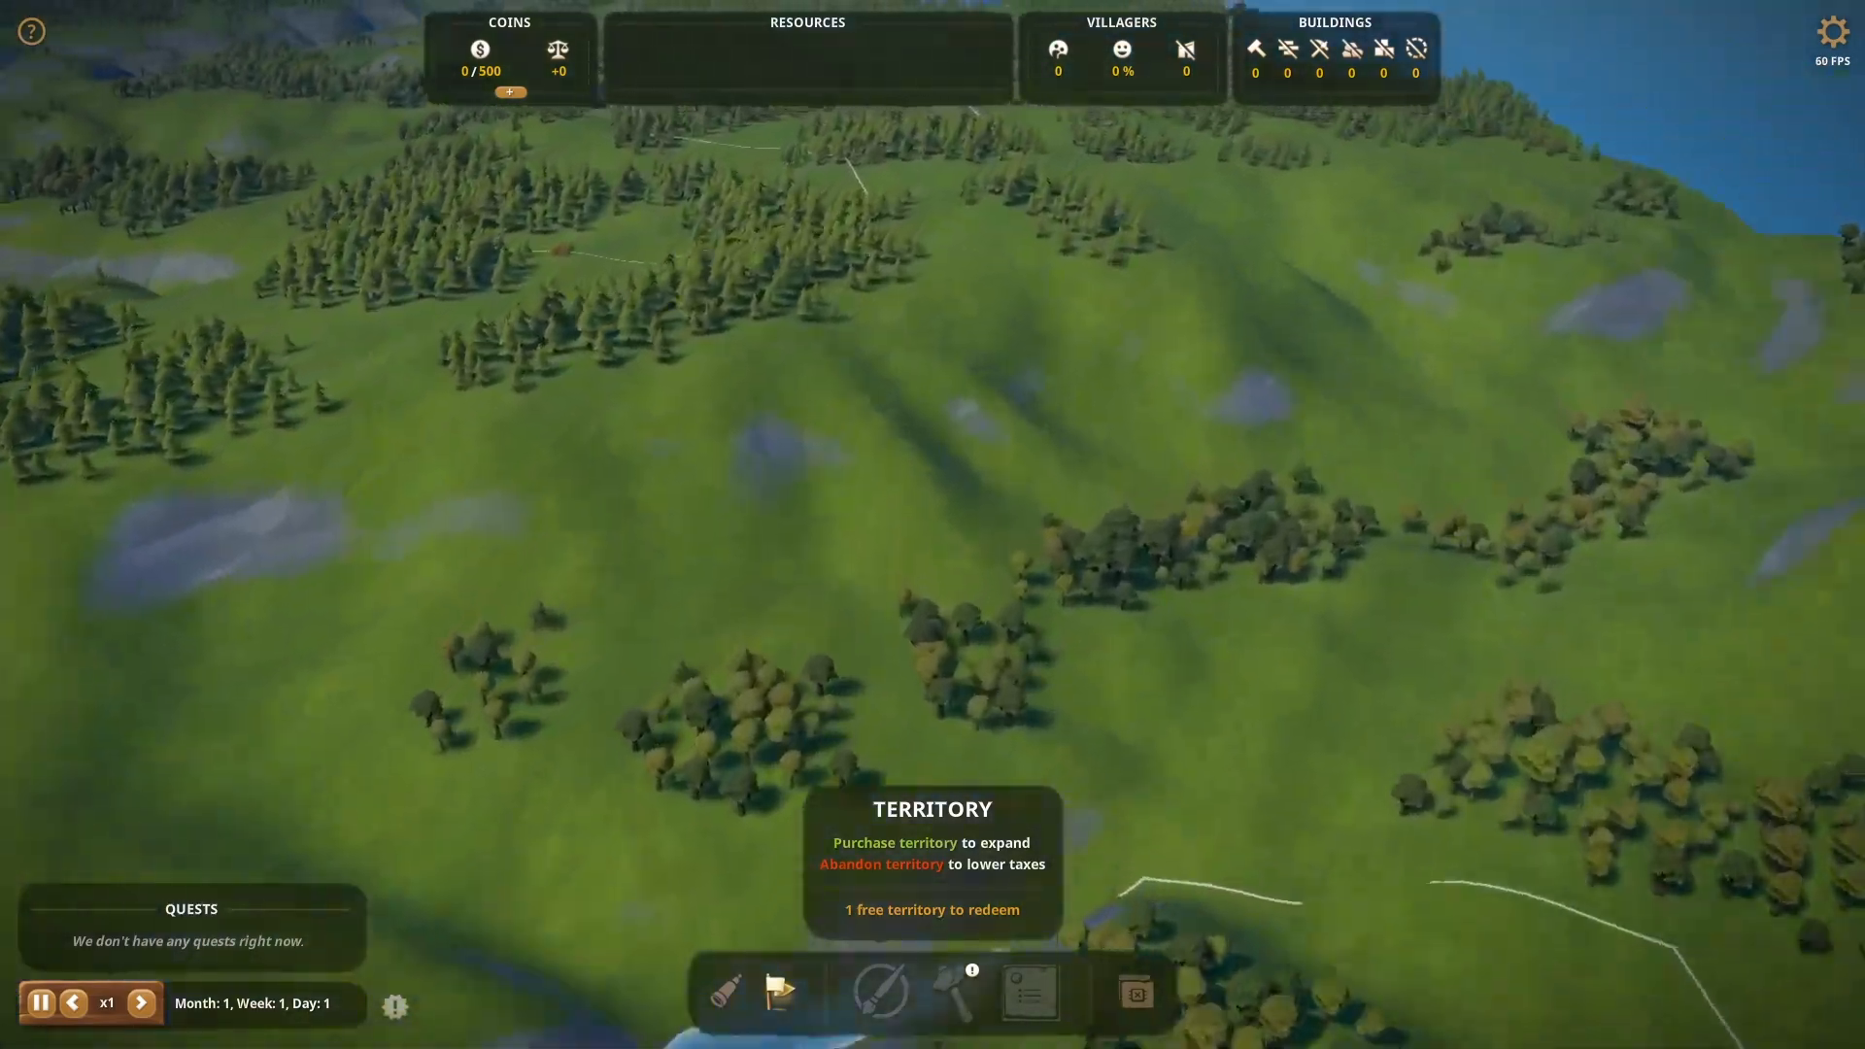
Inspect the mineral sites spread over the inland hills and conifer forests away from the fjord
key("w")
key("w")
key("d")
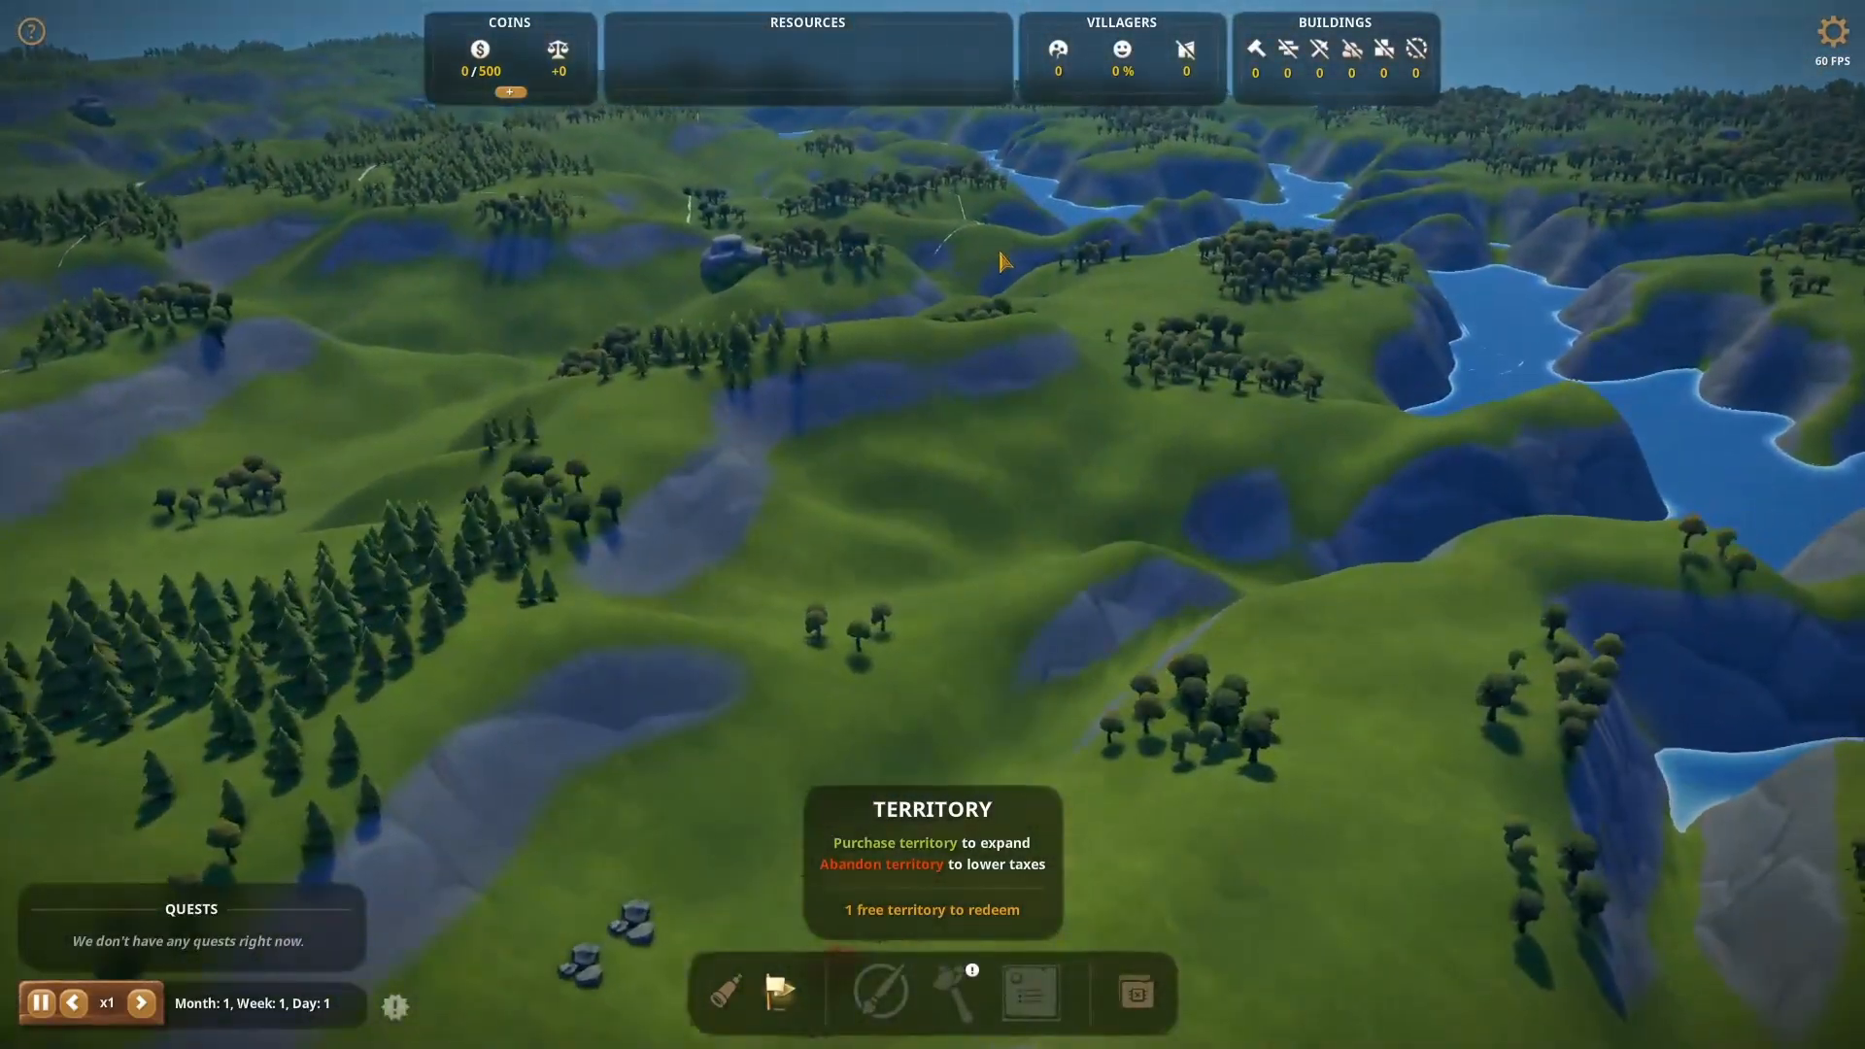
key("w")
key("d")
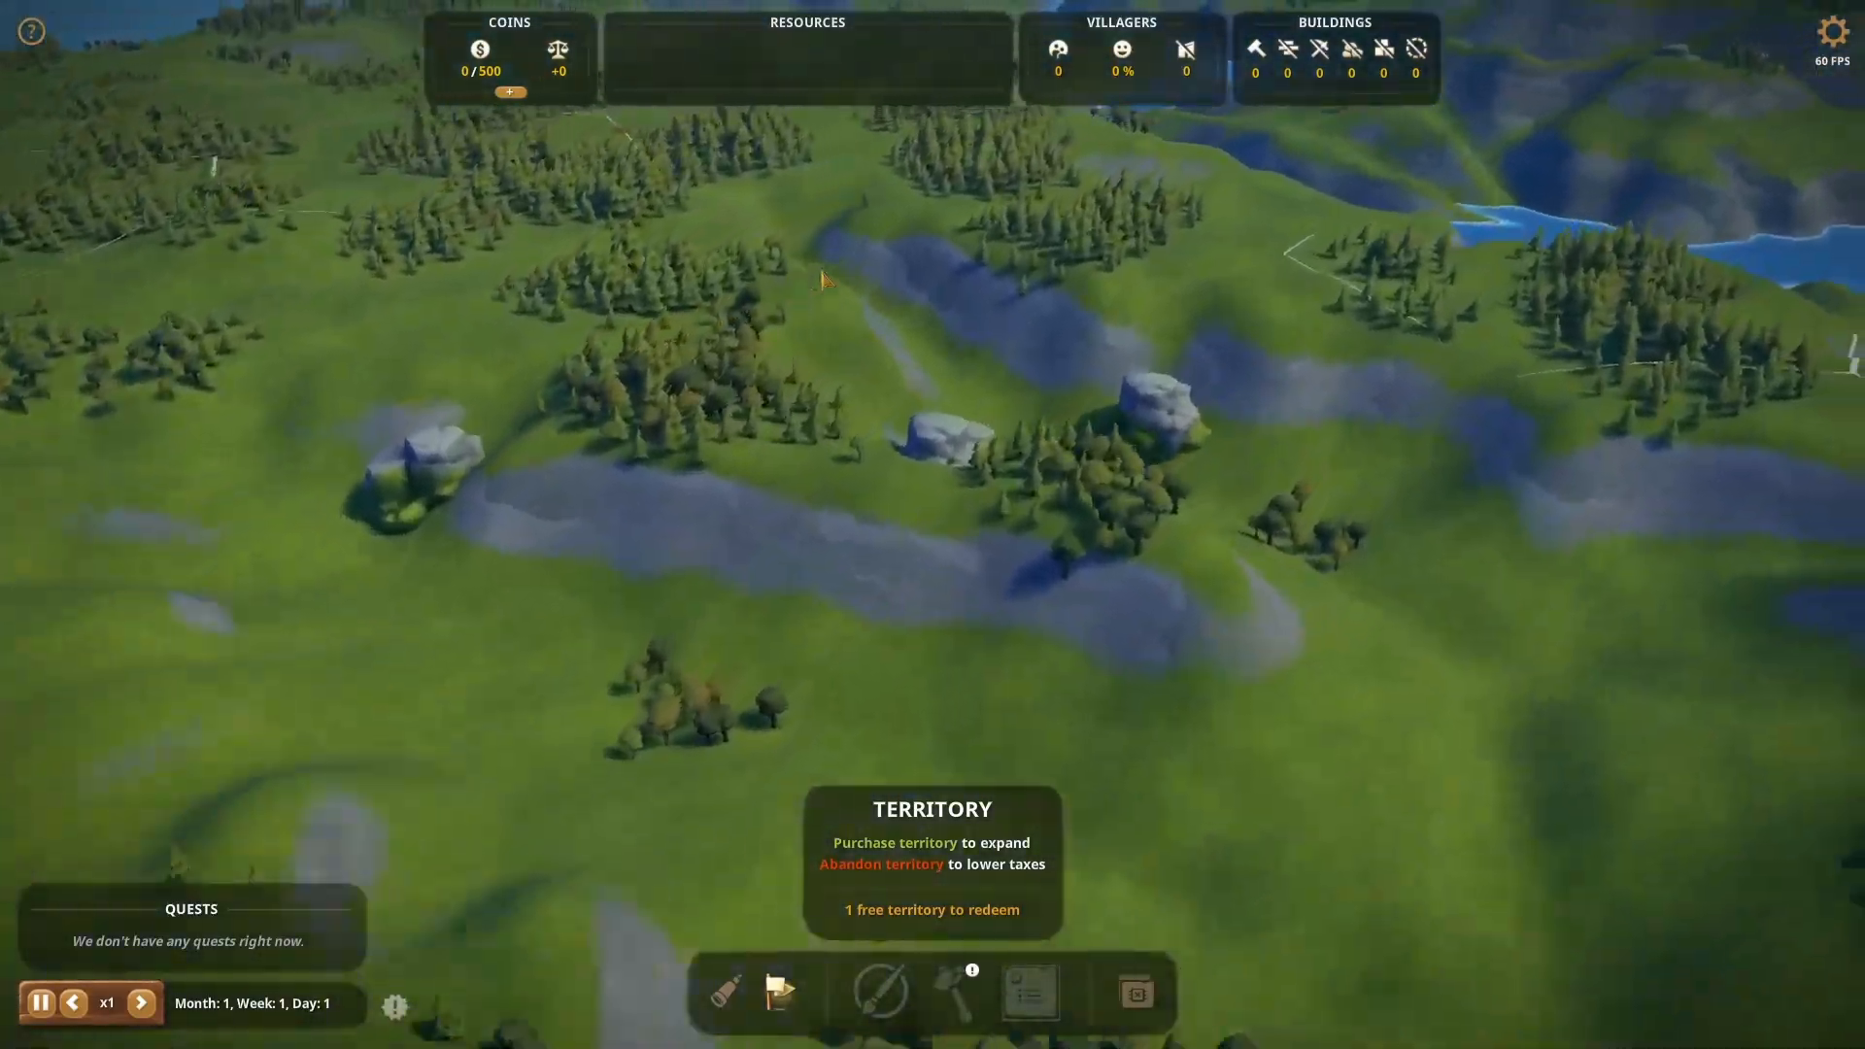
key("w")
key("d")
key("a")
key("w")
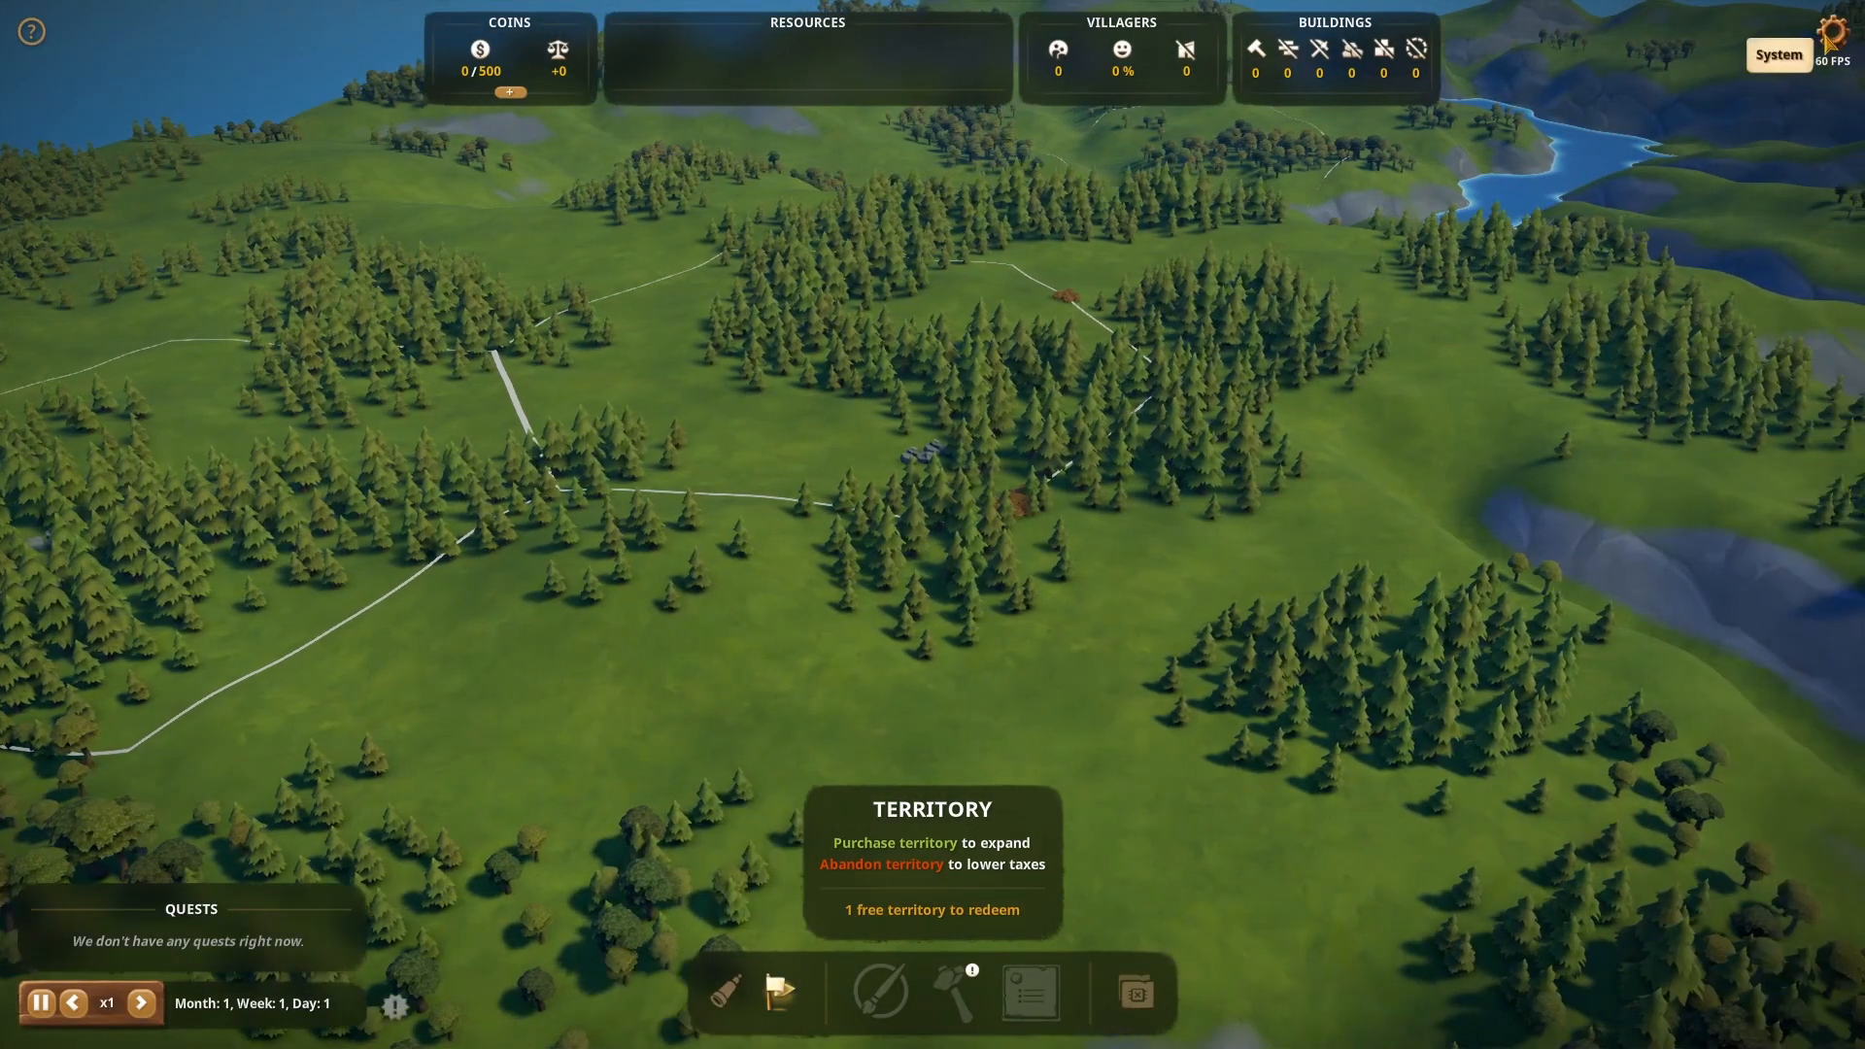
Leave the current game and start a new one on the Eidfjord map with the Aladdin's Lamp mod also enabled
left_click(1833, 31)
left_click(935, 598)
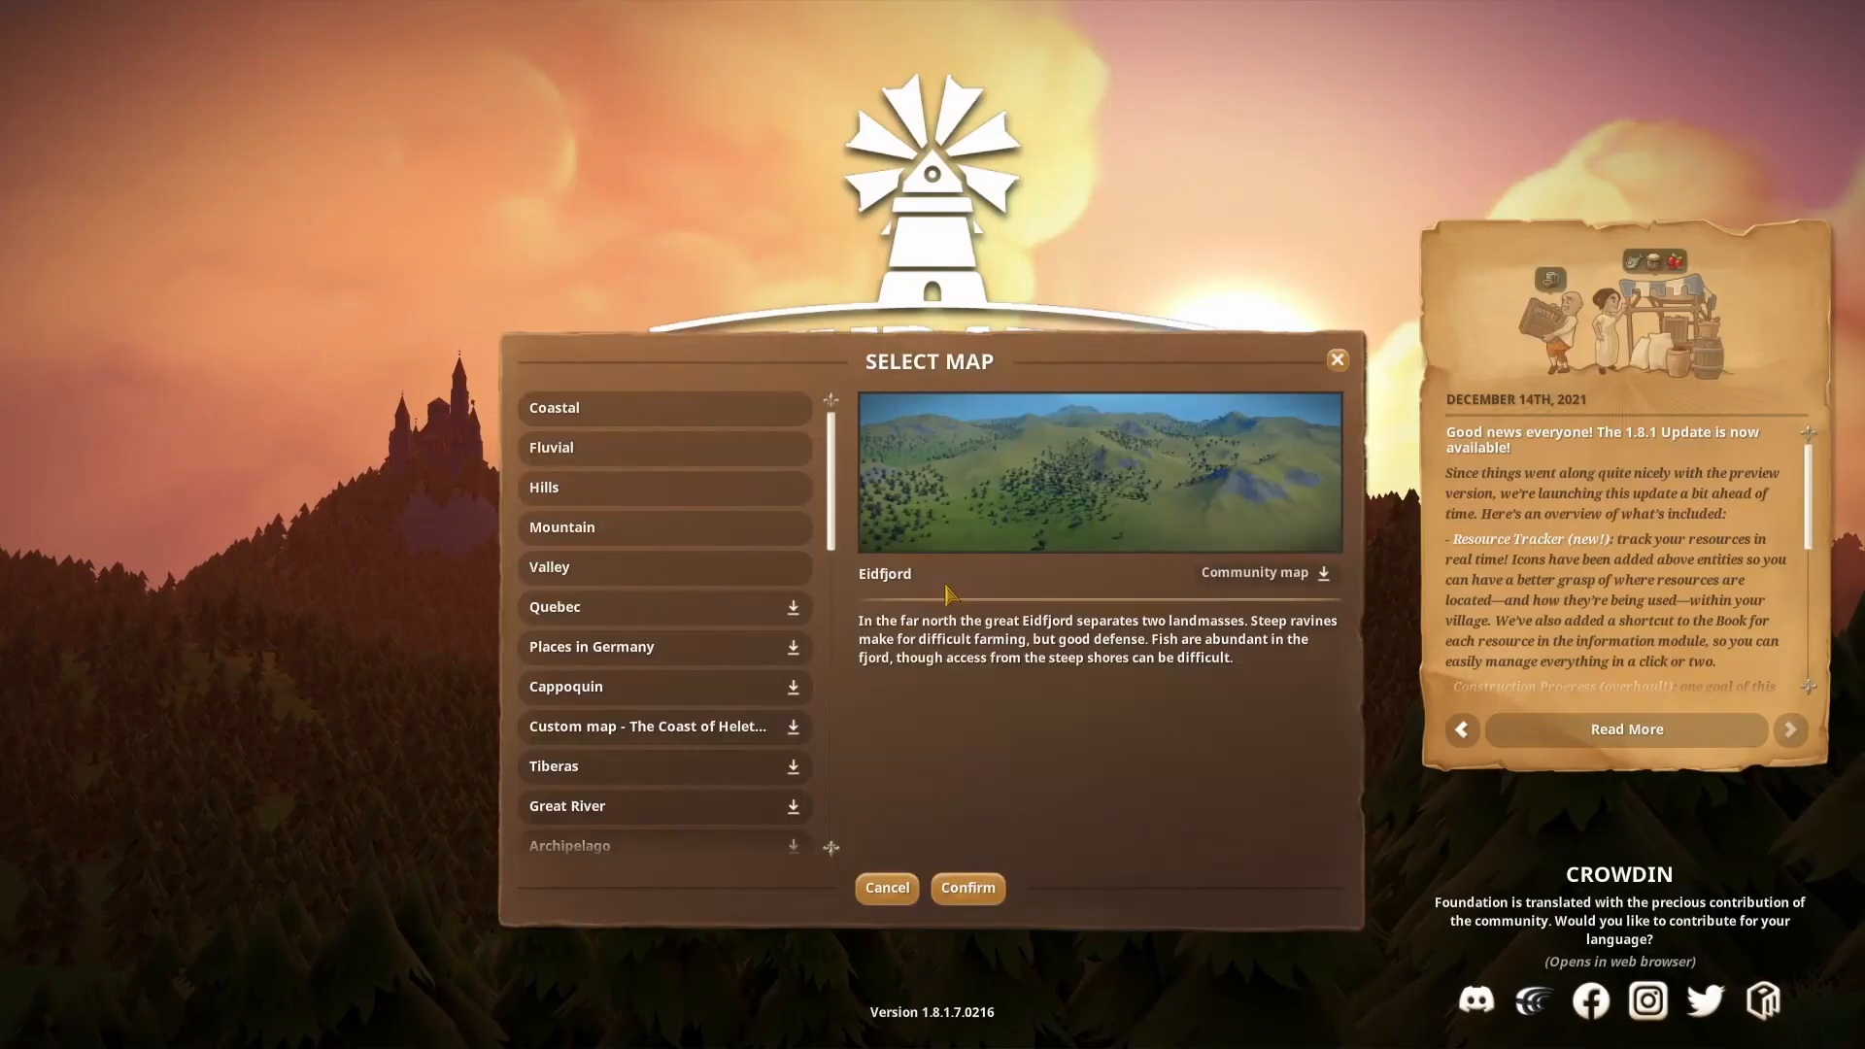
left_click(969, 880)
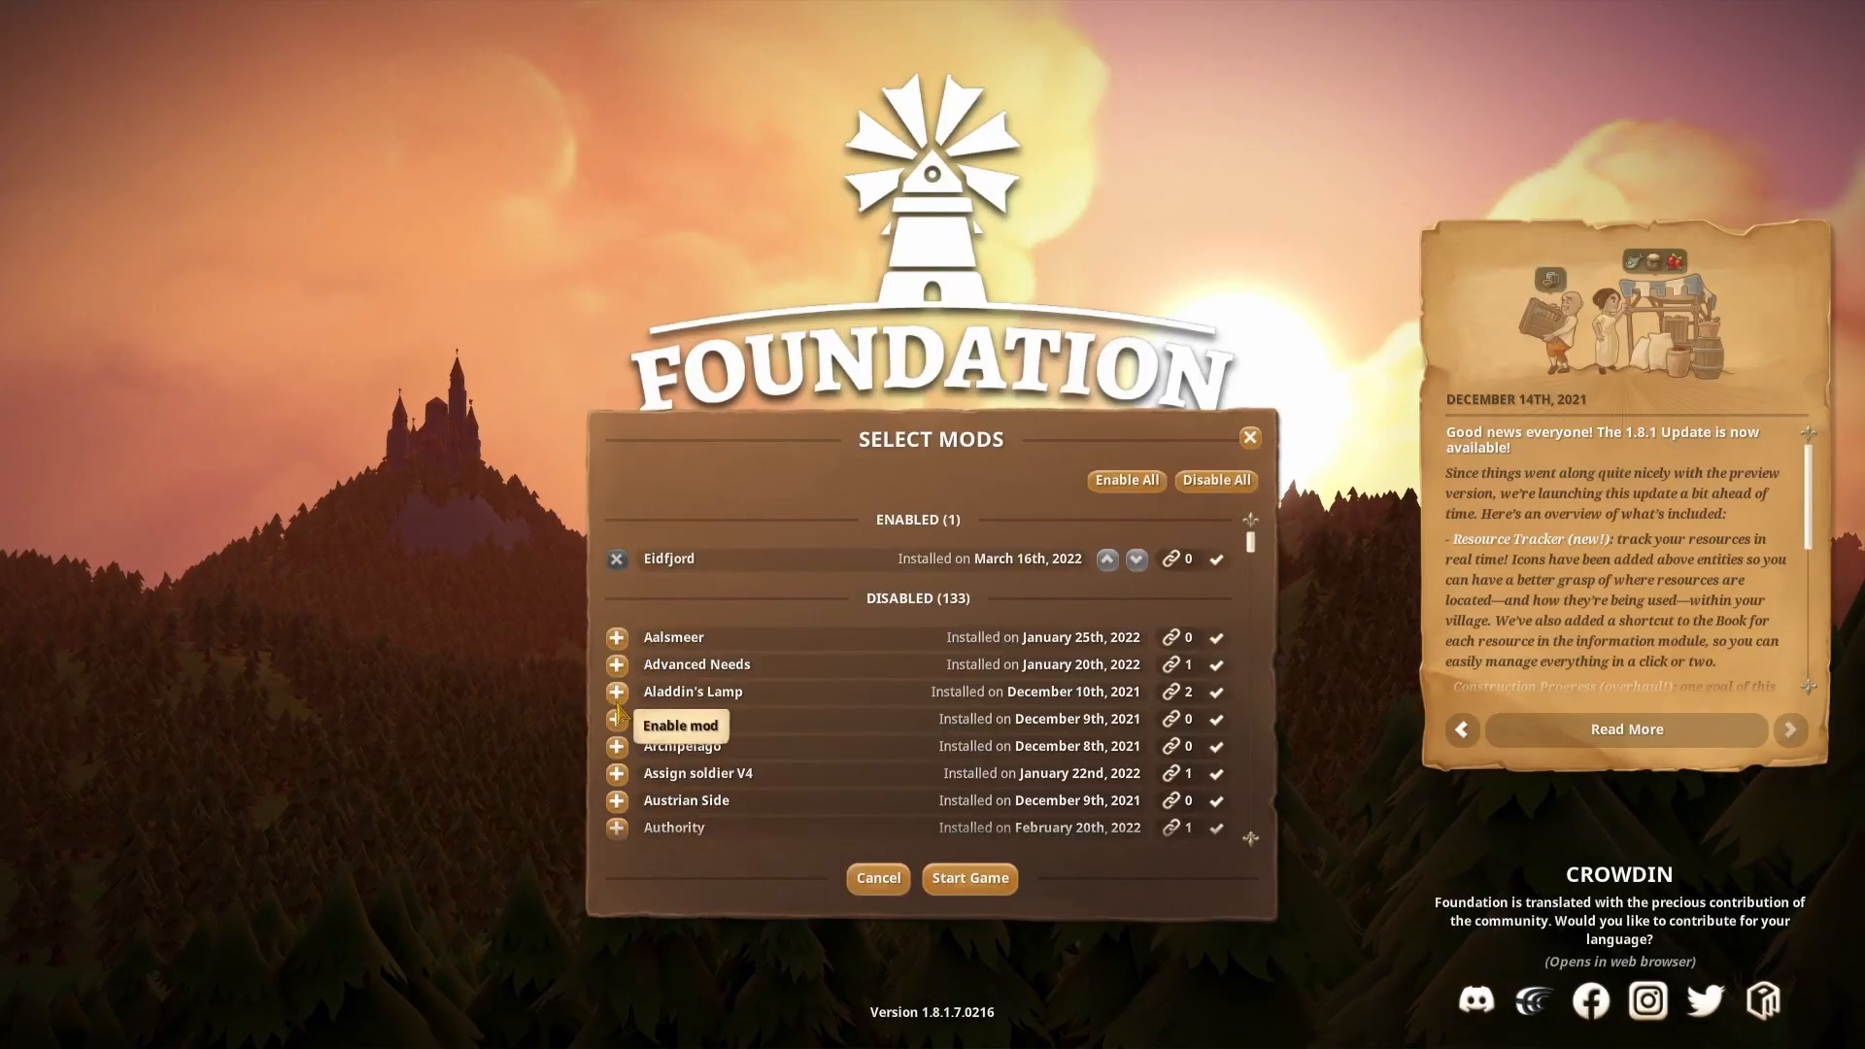
left_click(617, 691)
left_click(969, 878)
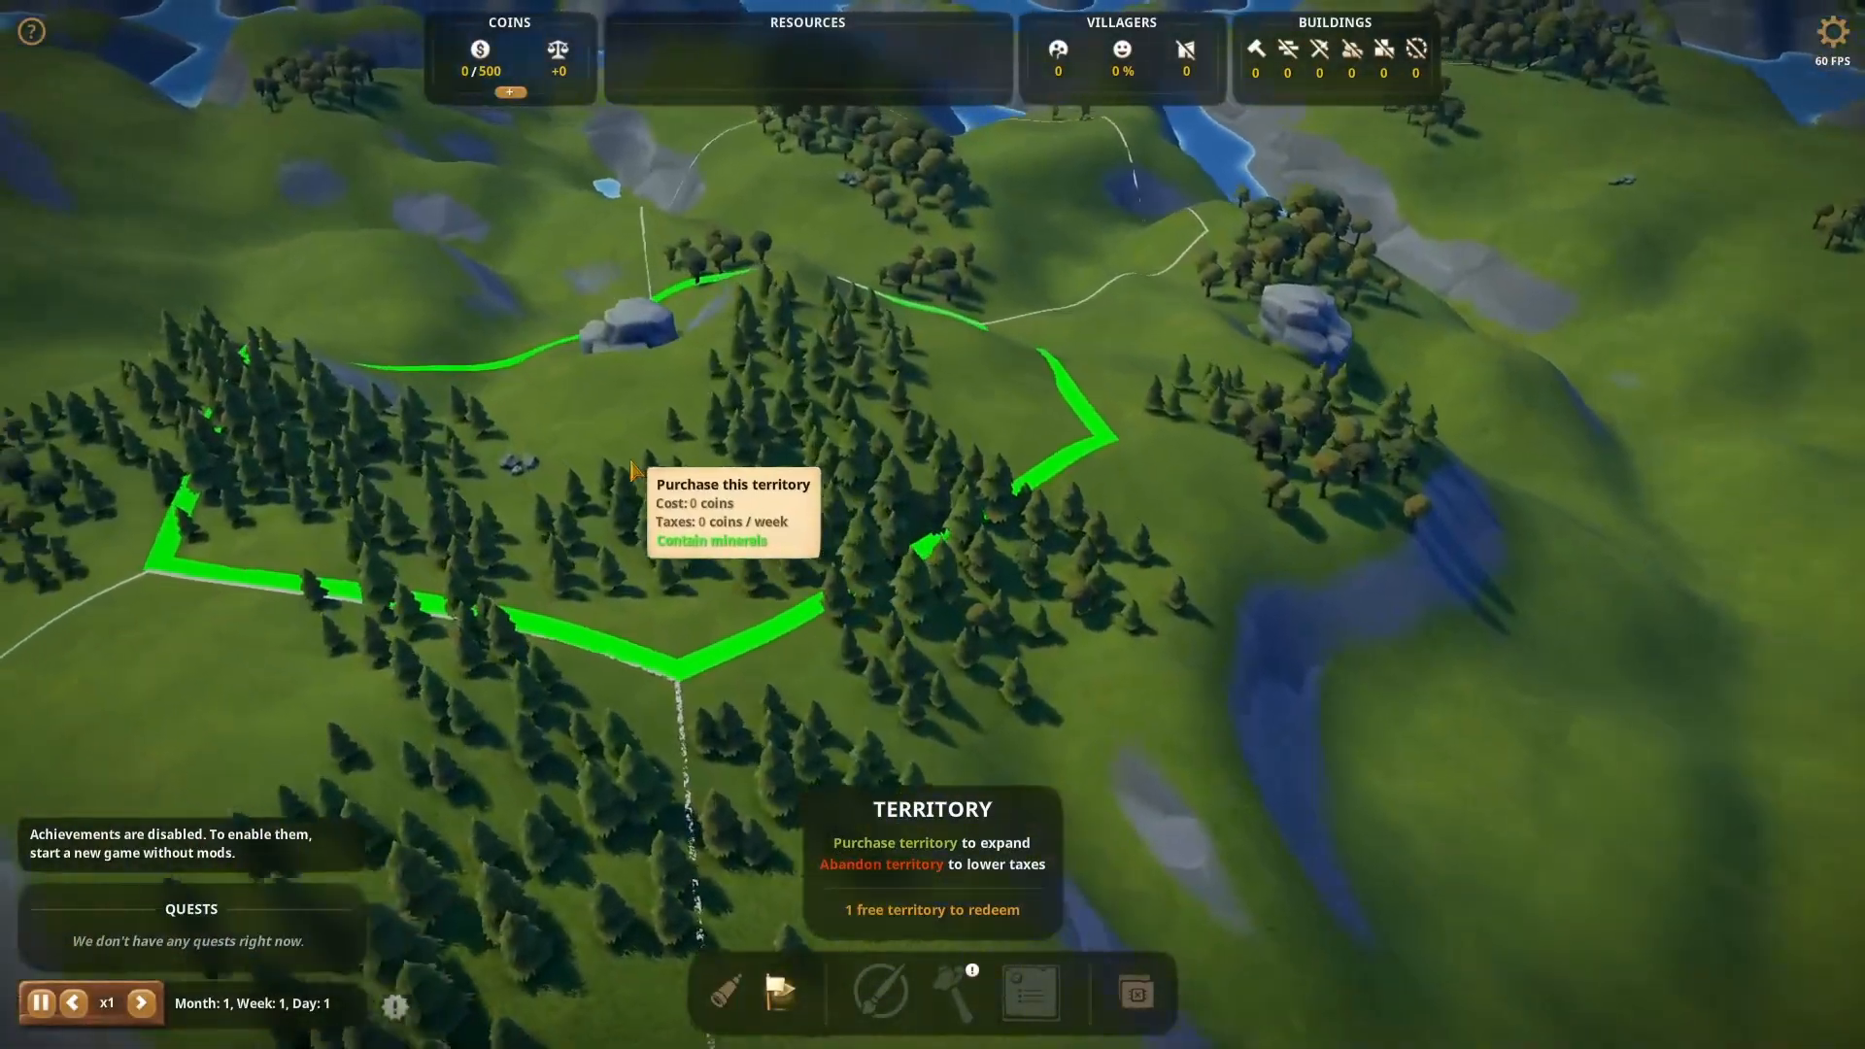
Claim the forested territory containing minerals as the free territory and build a Village Center in its clearing
left_click(616, 466)
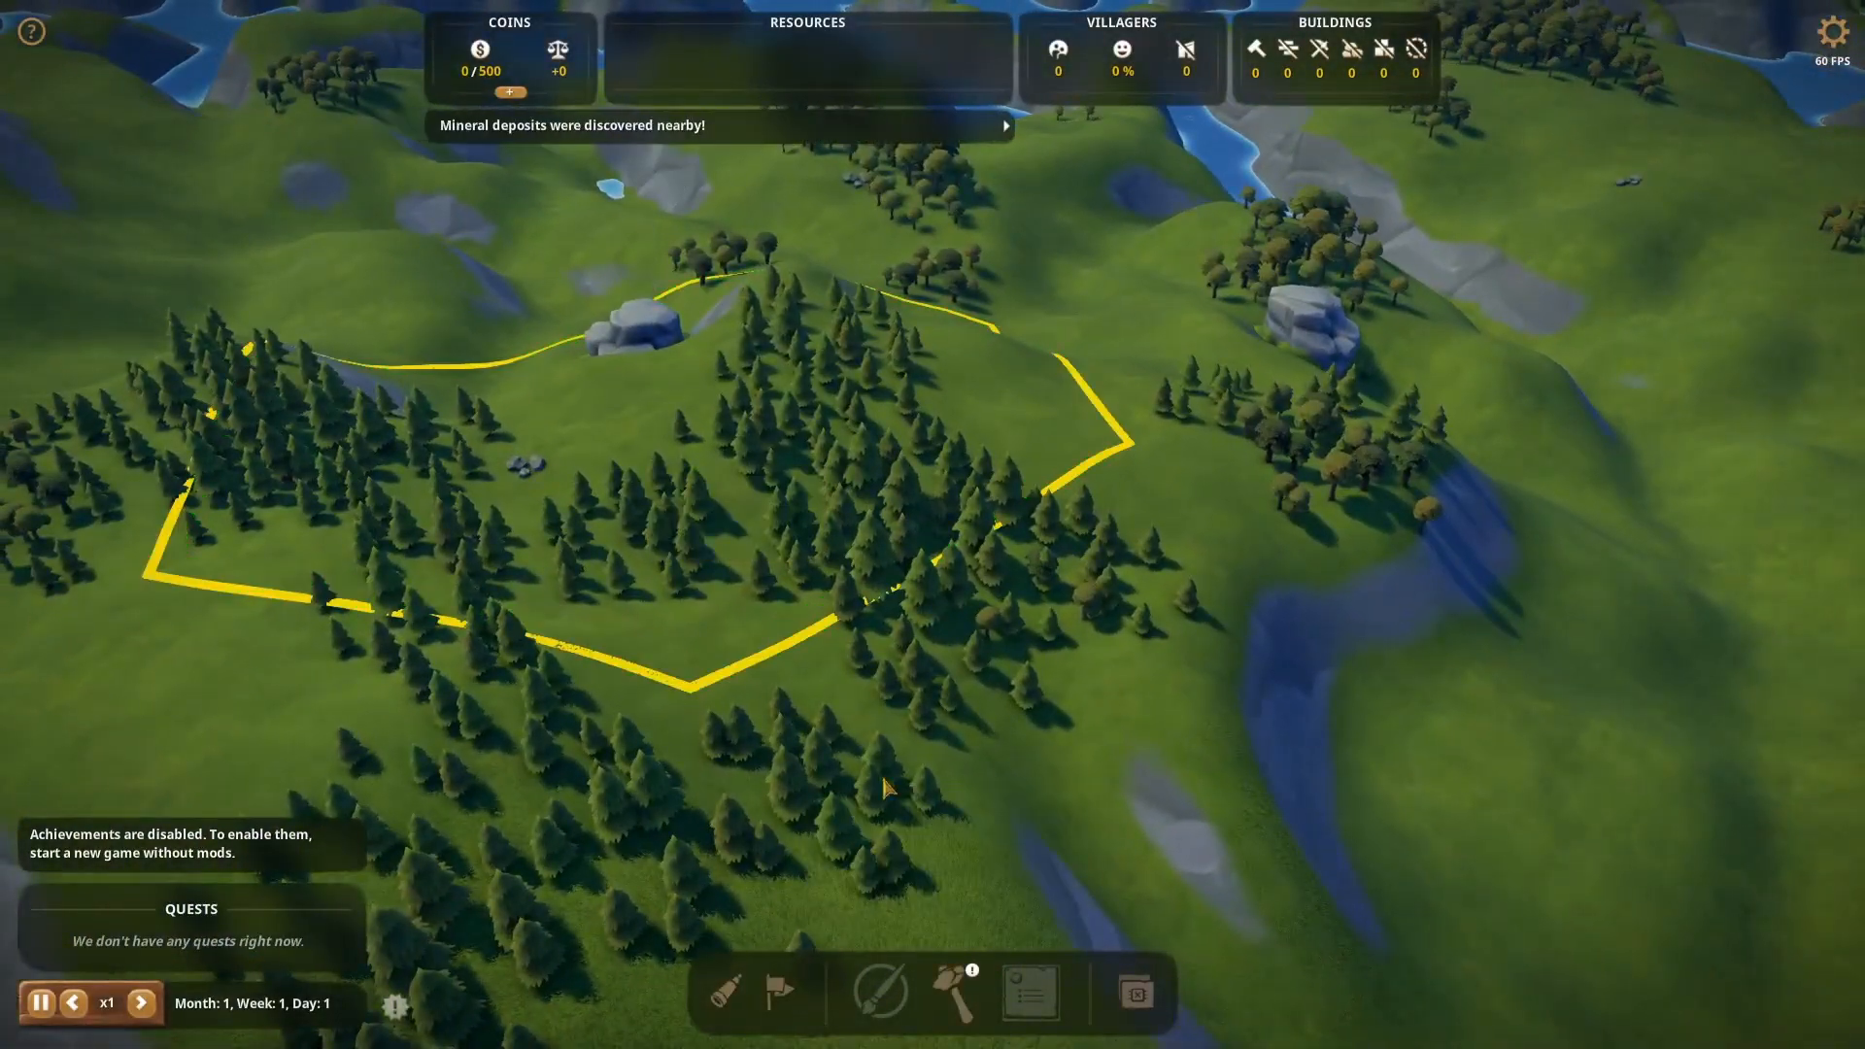
left_click(955, 991)
left_click(791, 908)
left_click(667, 561)
left_click(854, 714)
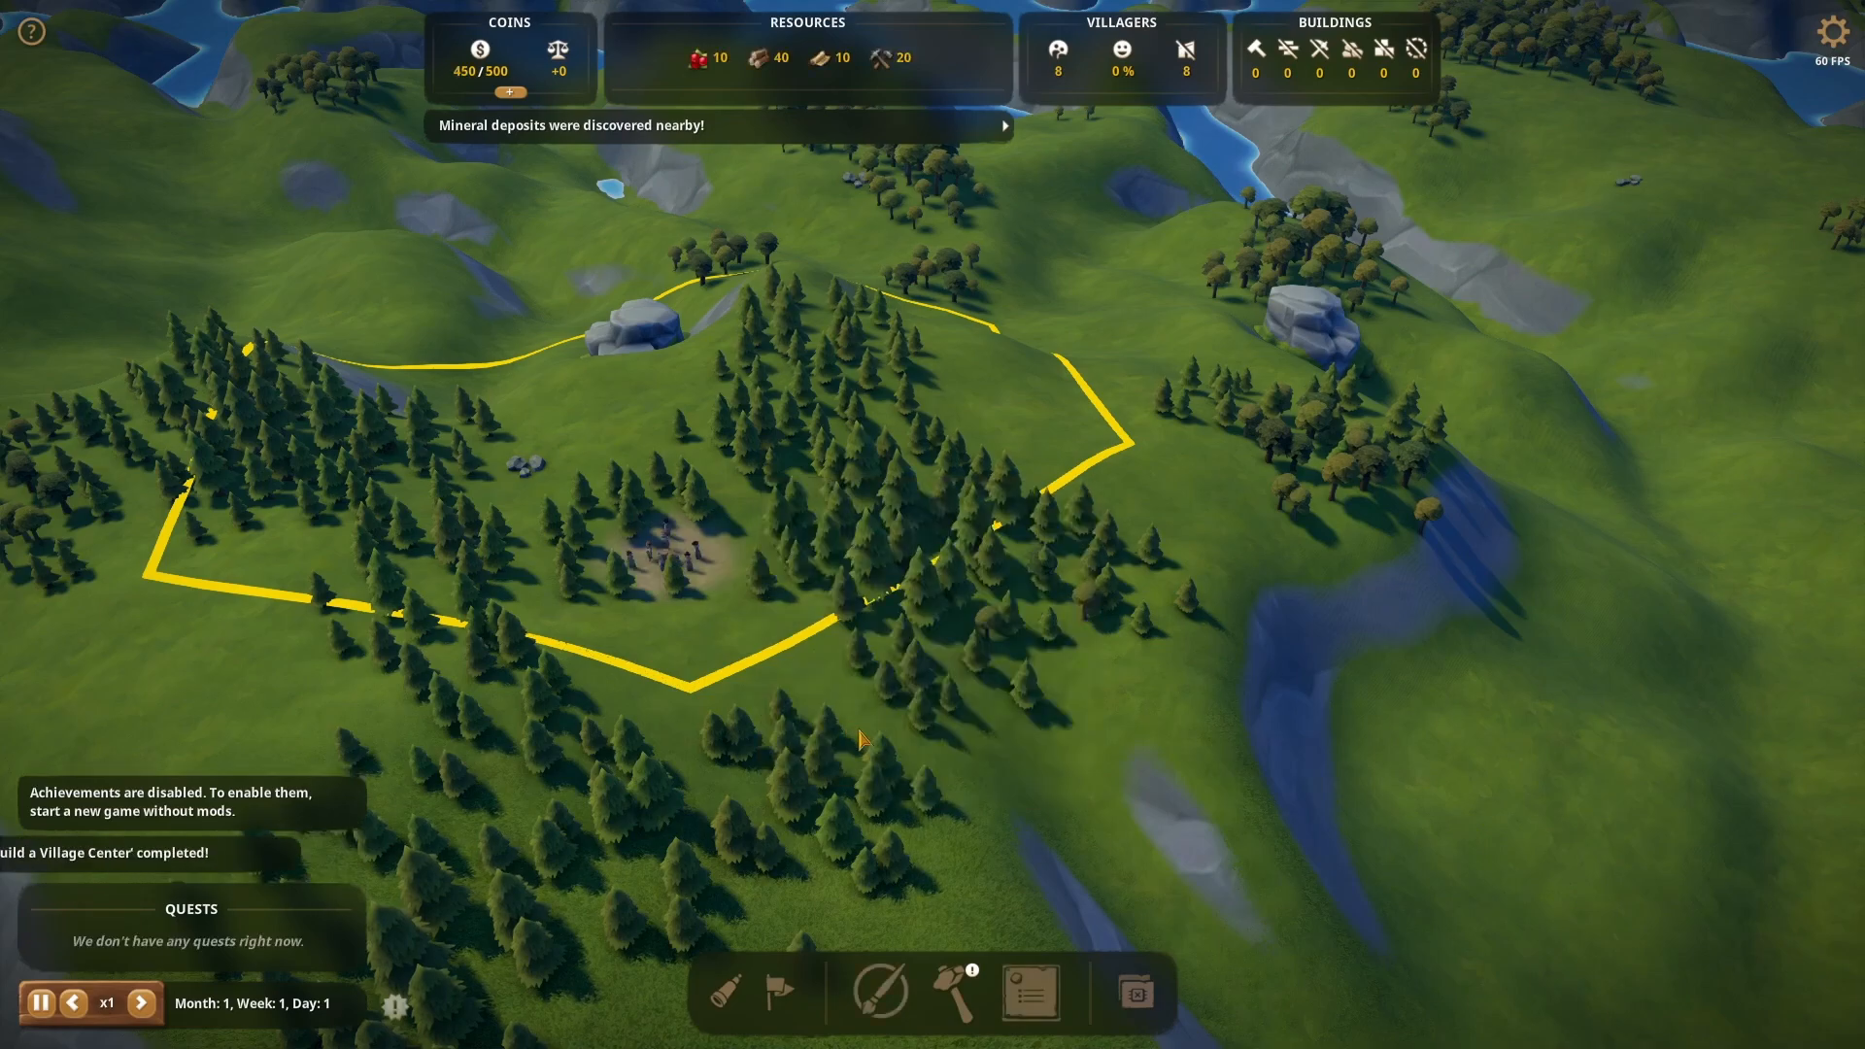
Place an Aladdin's Lamp beside the village center, build an Immigration Wave with it, and set the game speed to x3
left_click(955, 991)
left_click(743, 815)
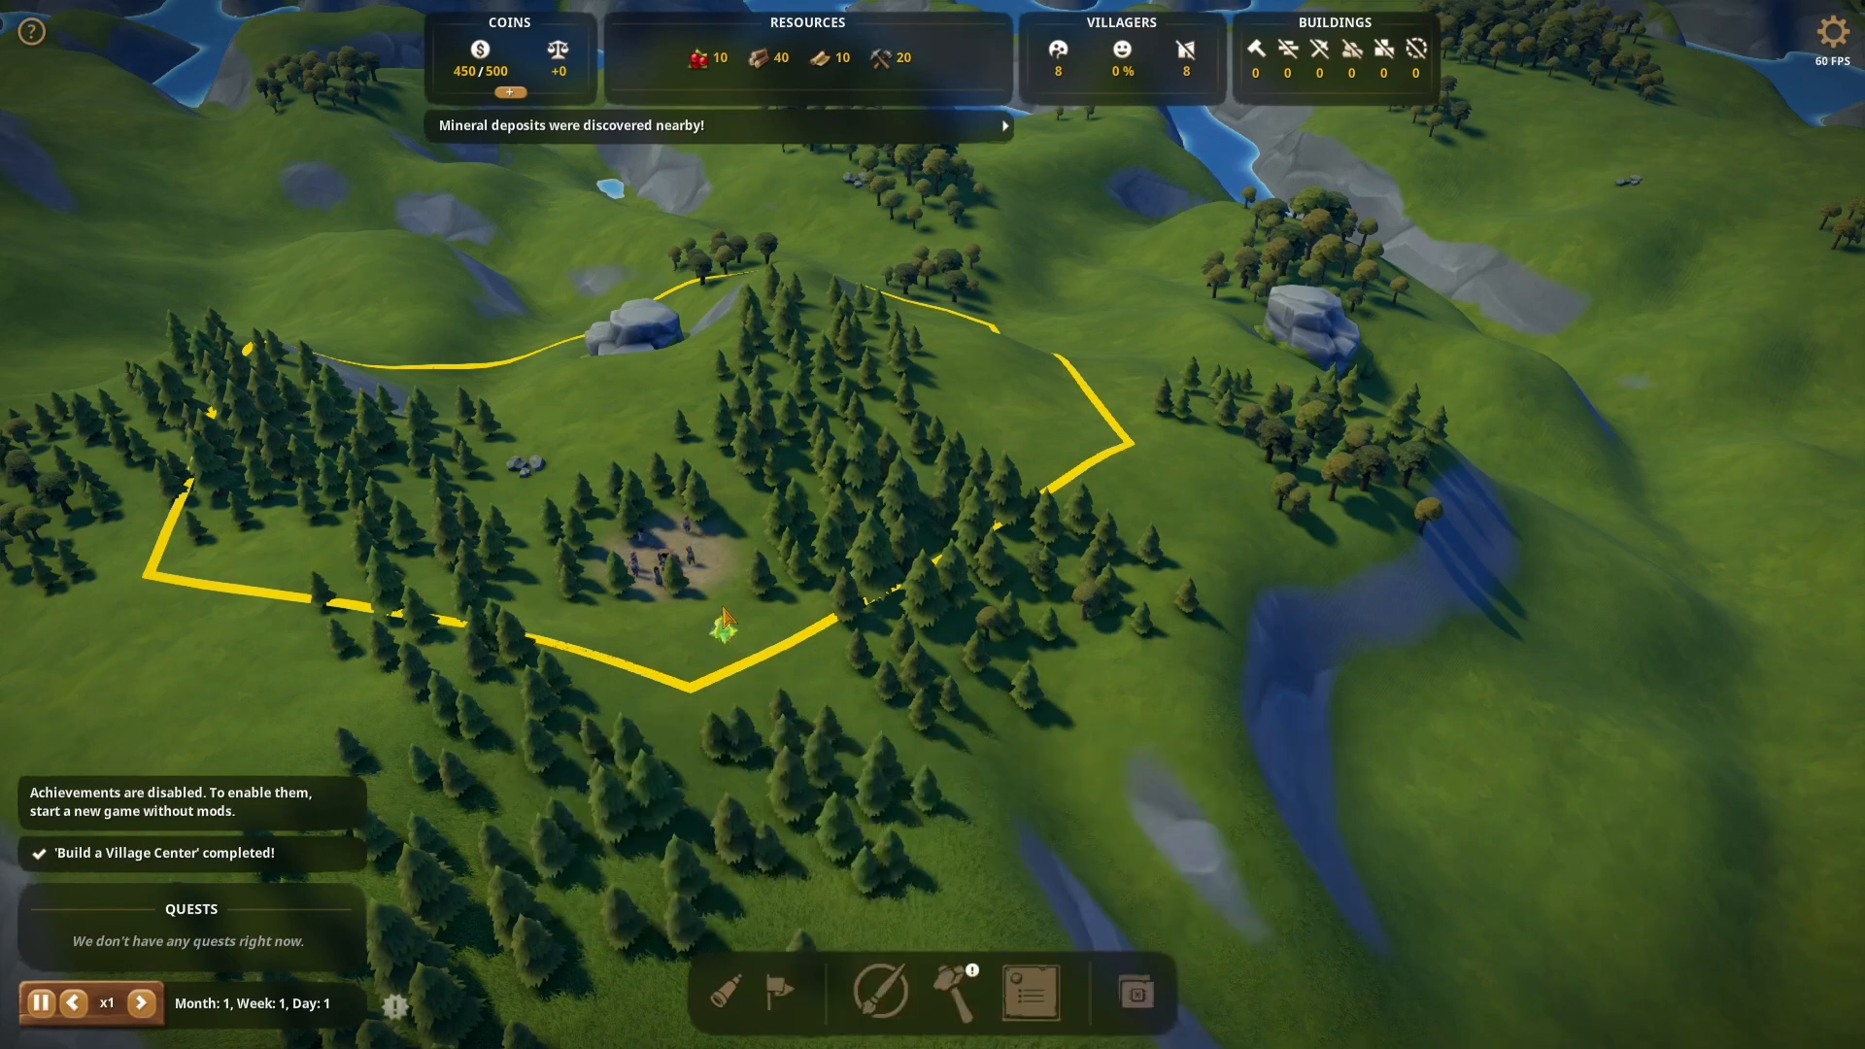
left_click(728, 583)
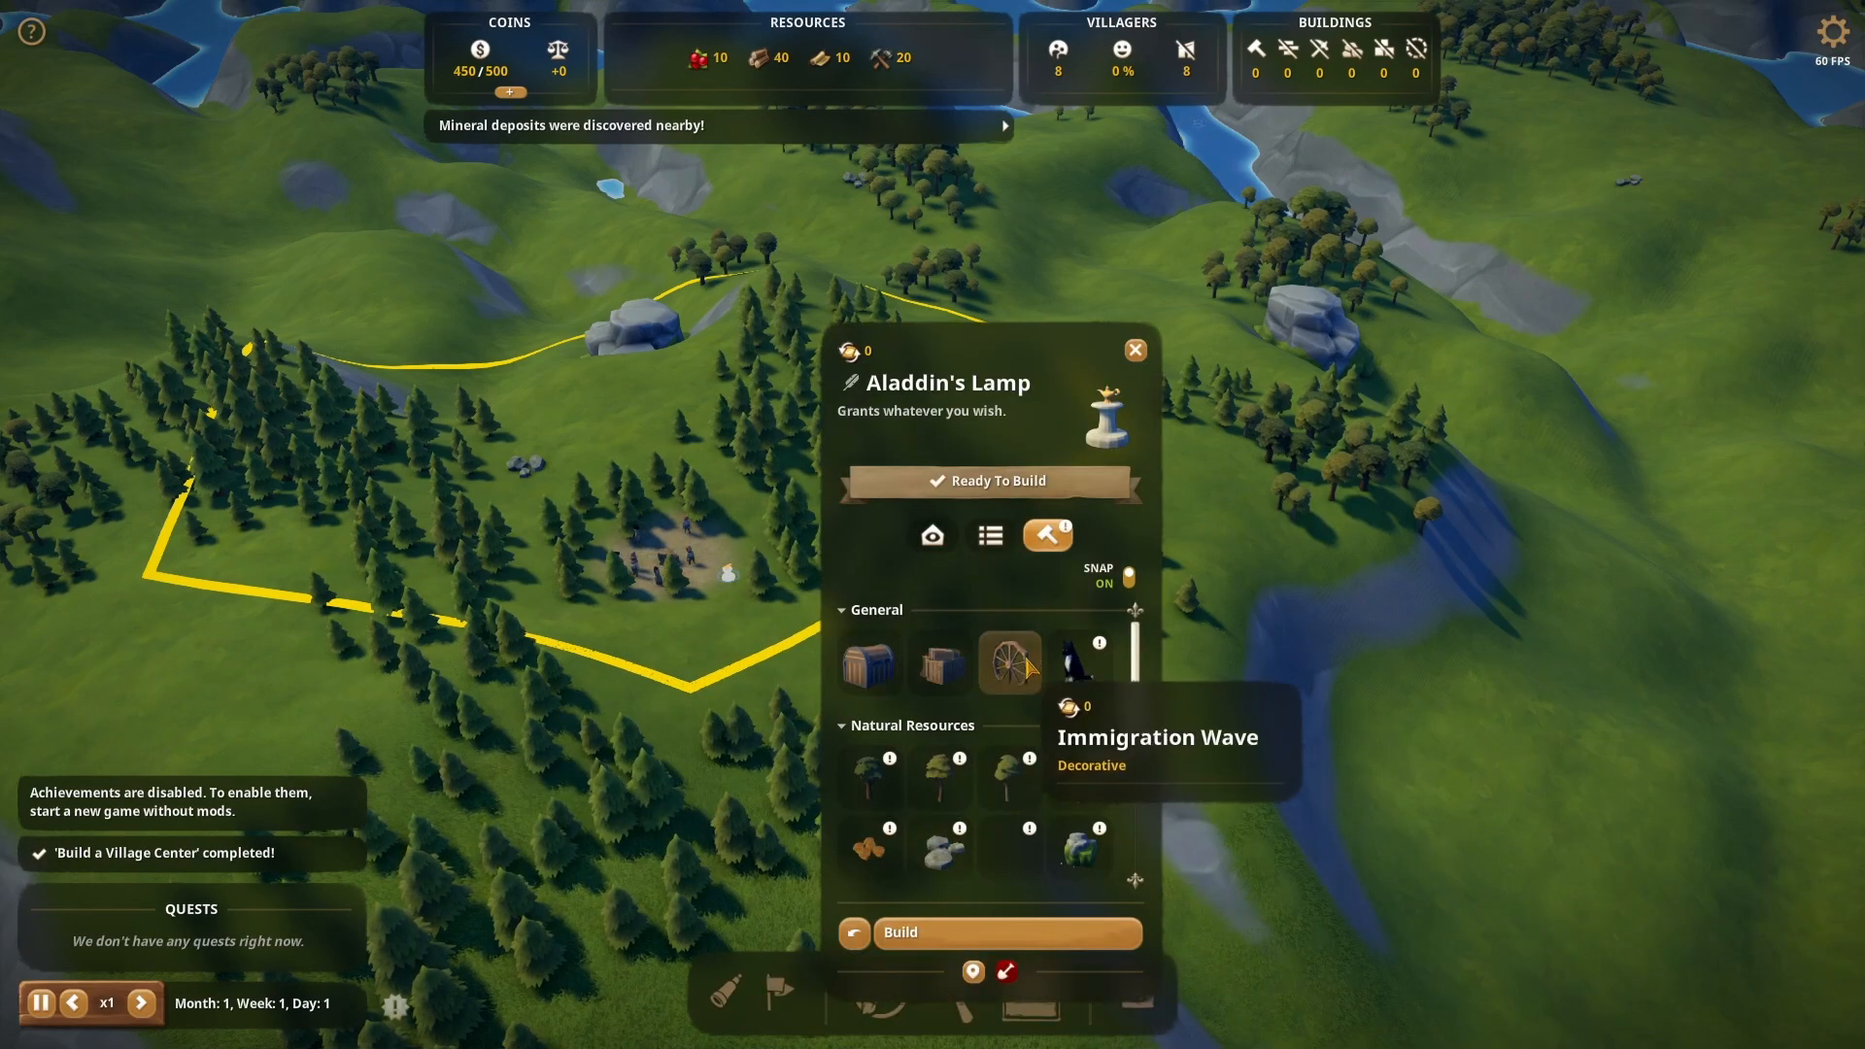
left_click(998, 940)
scroll(978, 639, "down", 5)
key("3")
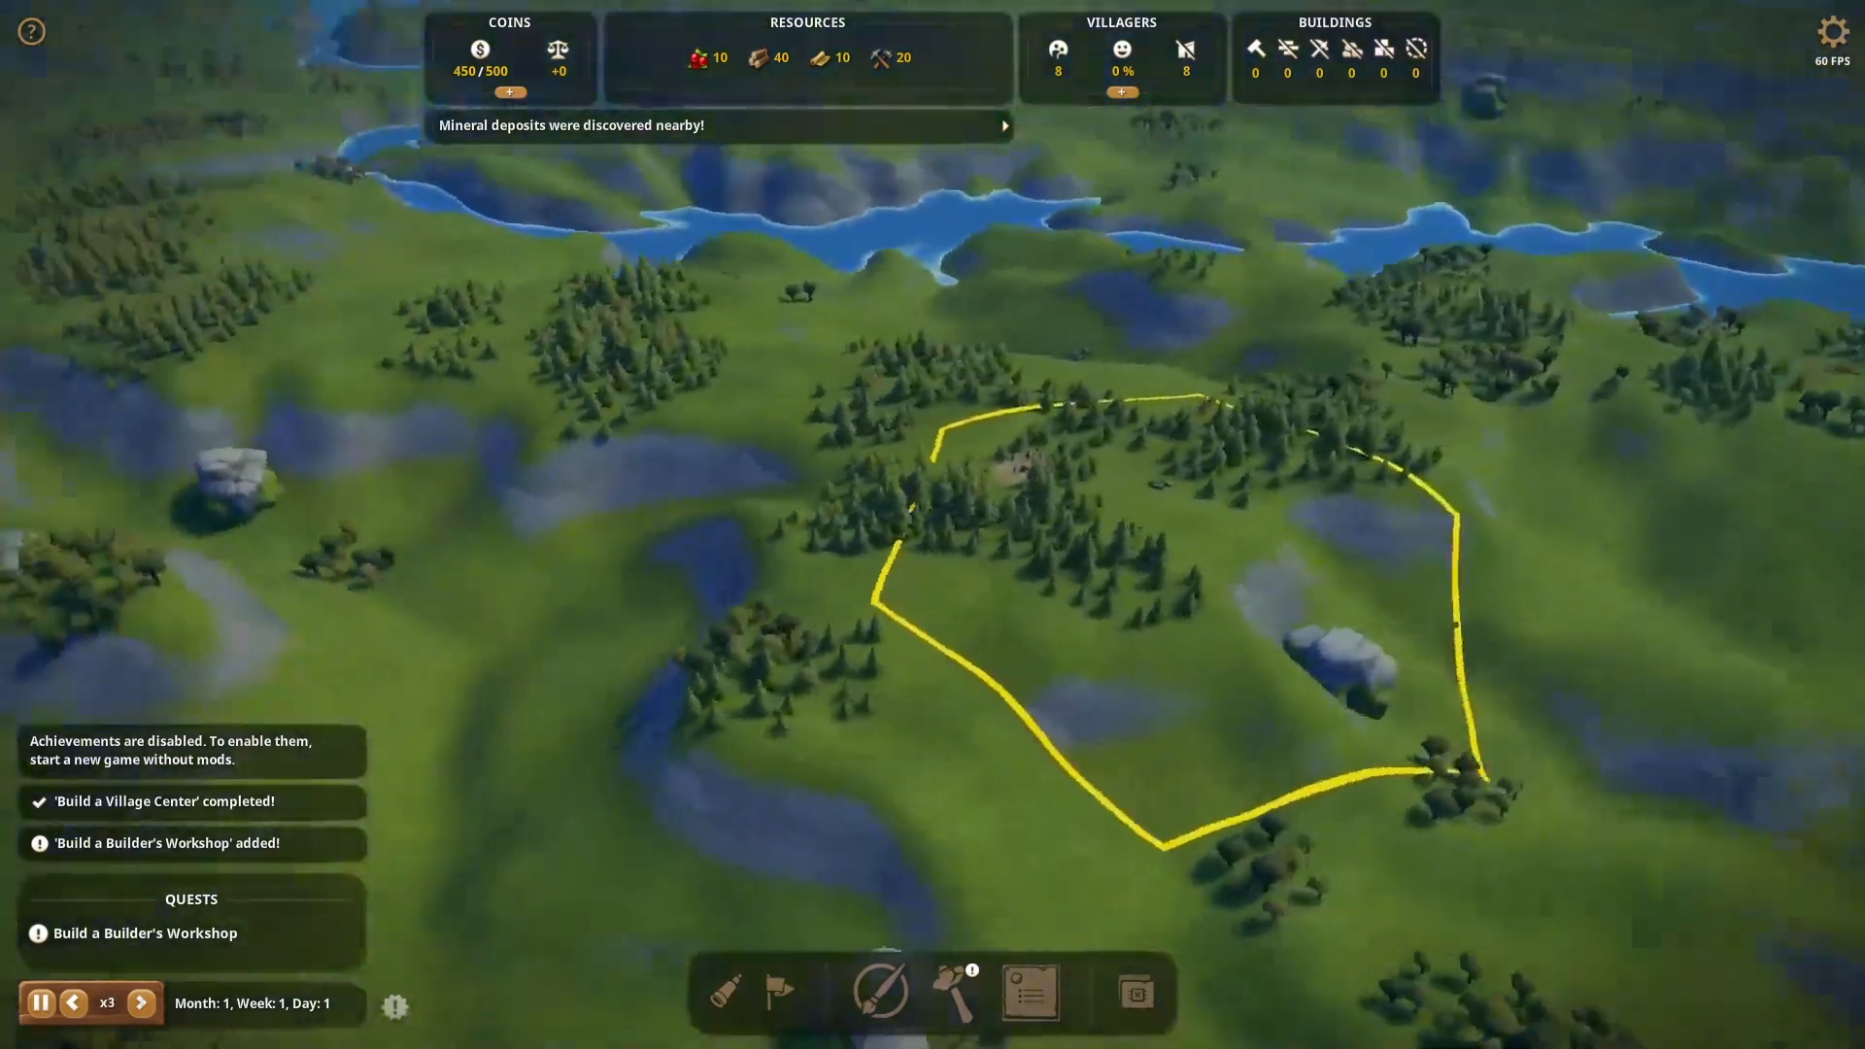
Find the arriving immigrants near the map edge and follow their walk across the hills
key("a")
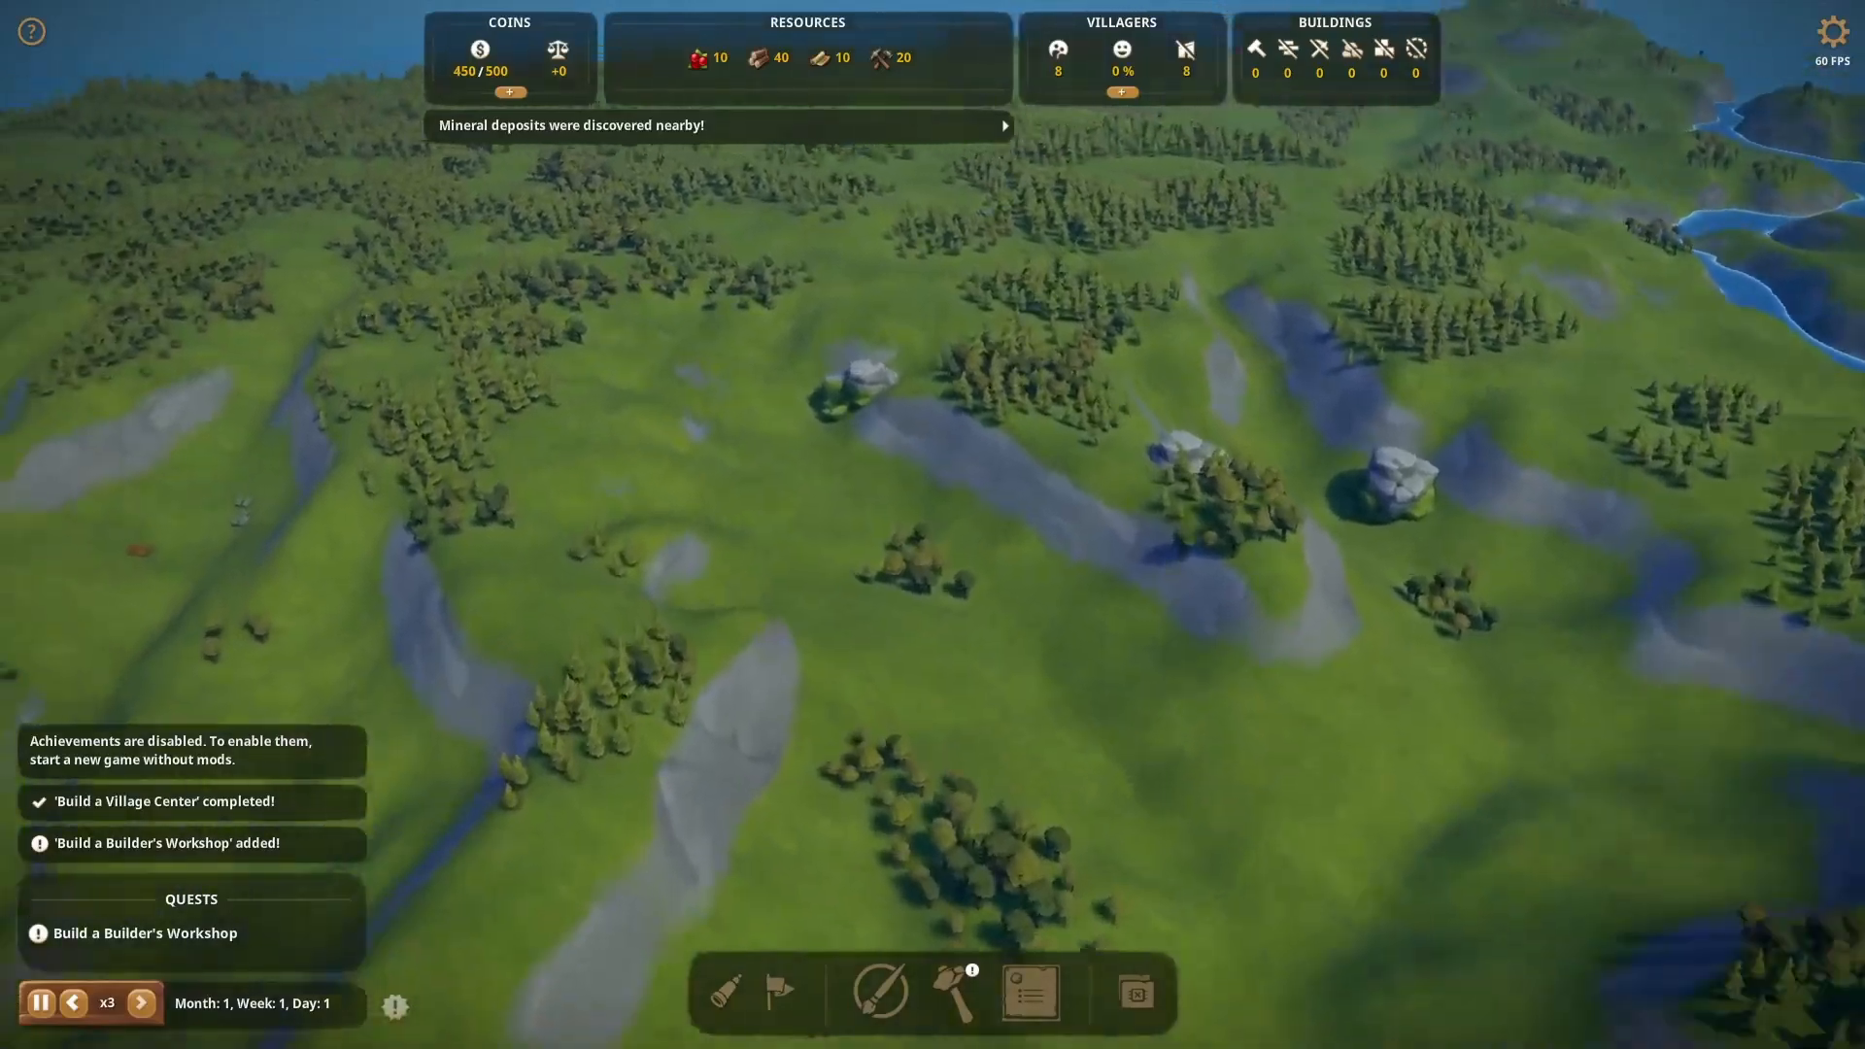
key("a")
key("w")
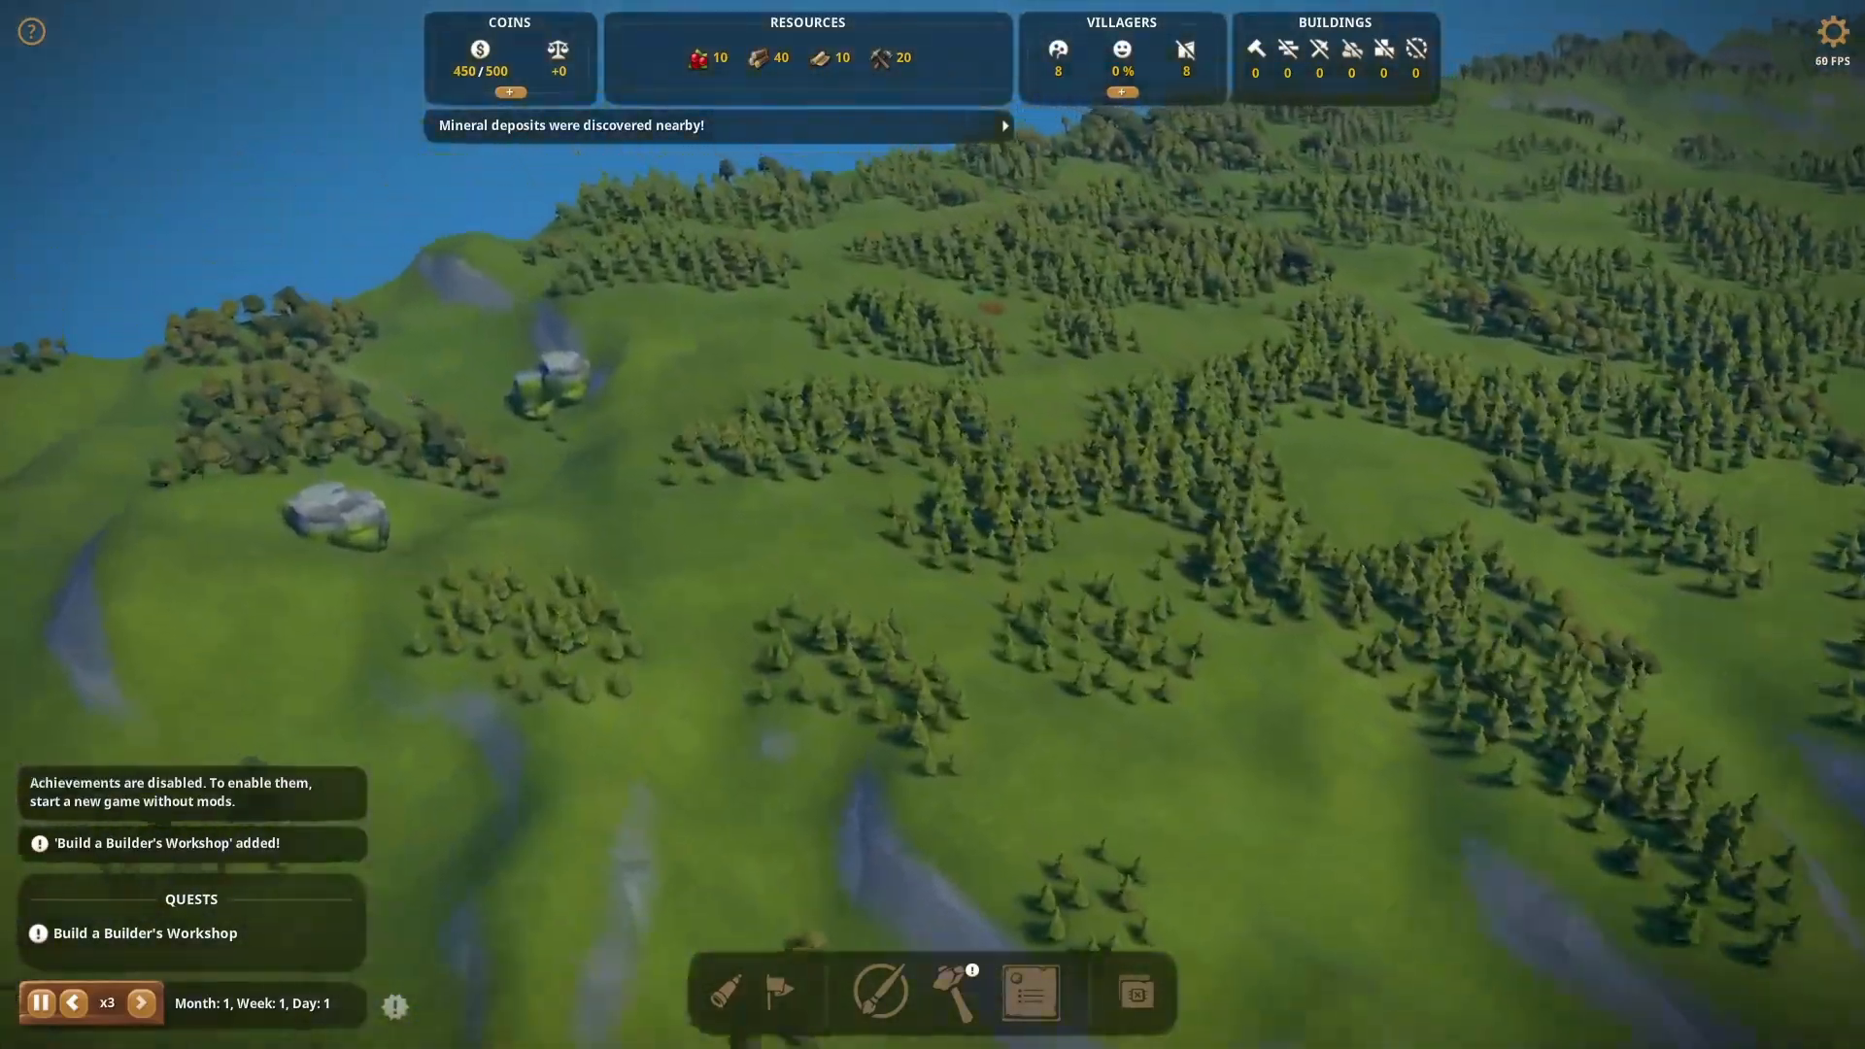
scroll(1020, 586, "up", 6)
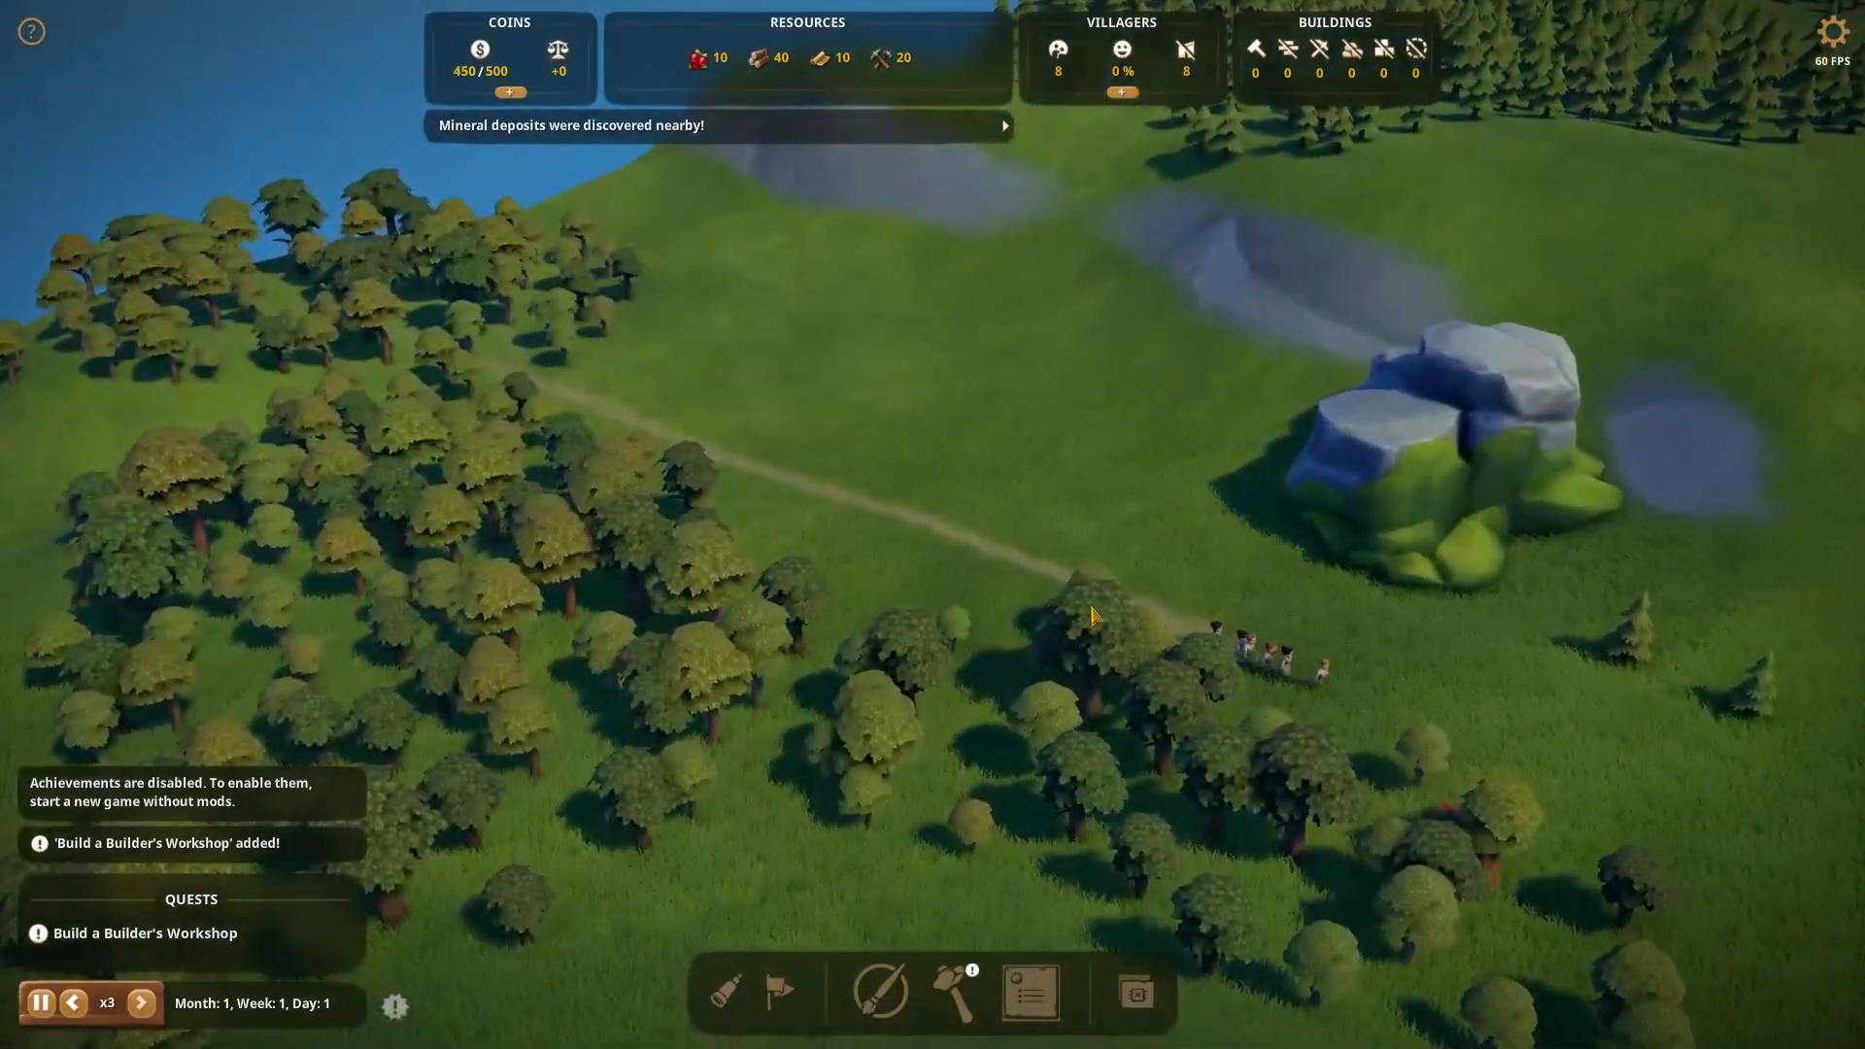
left_click_drag(1236, 622, 1380, 611)
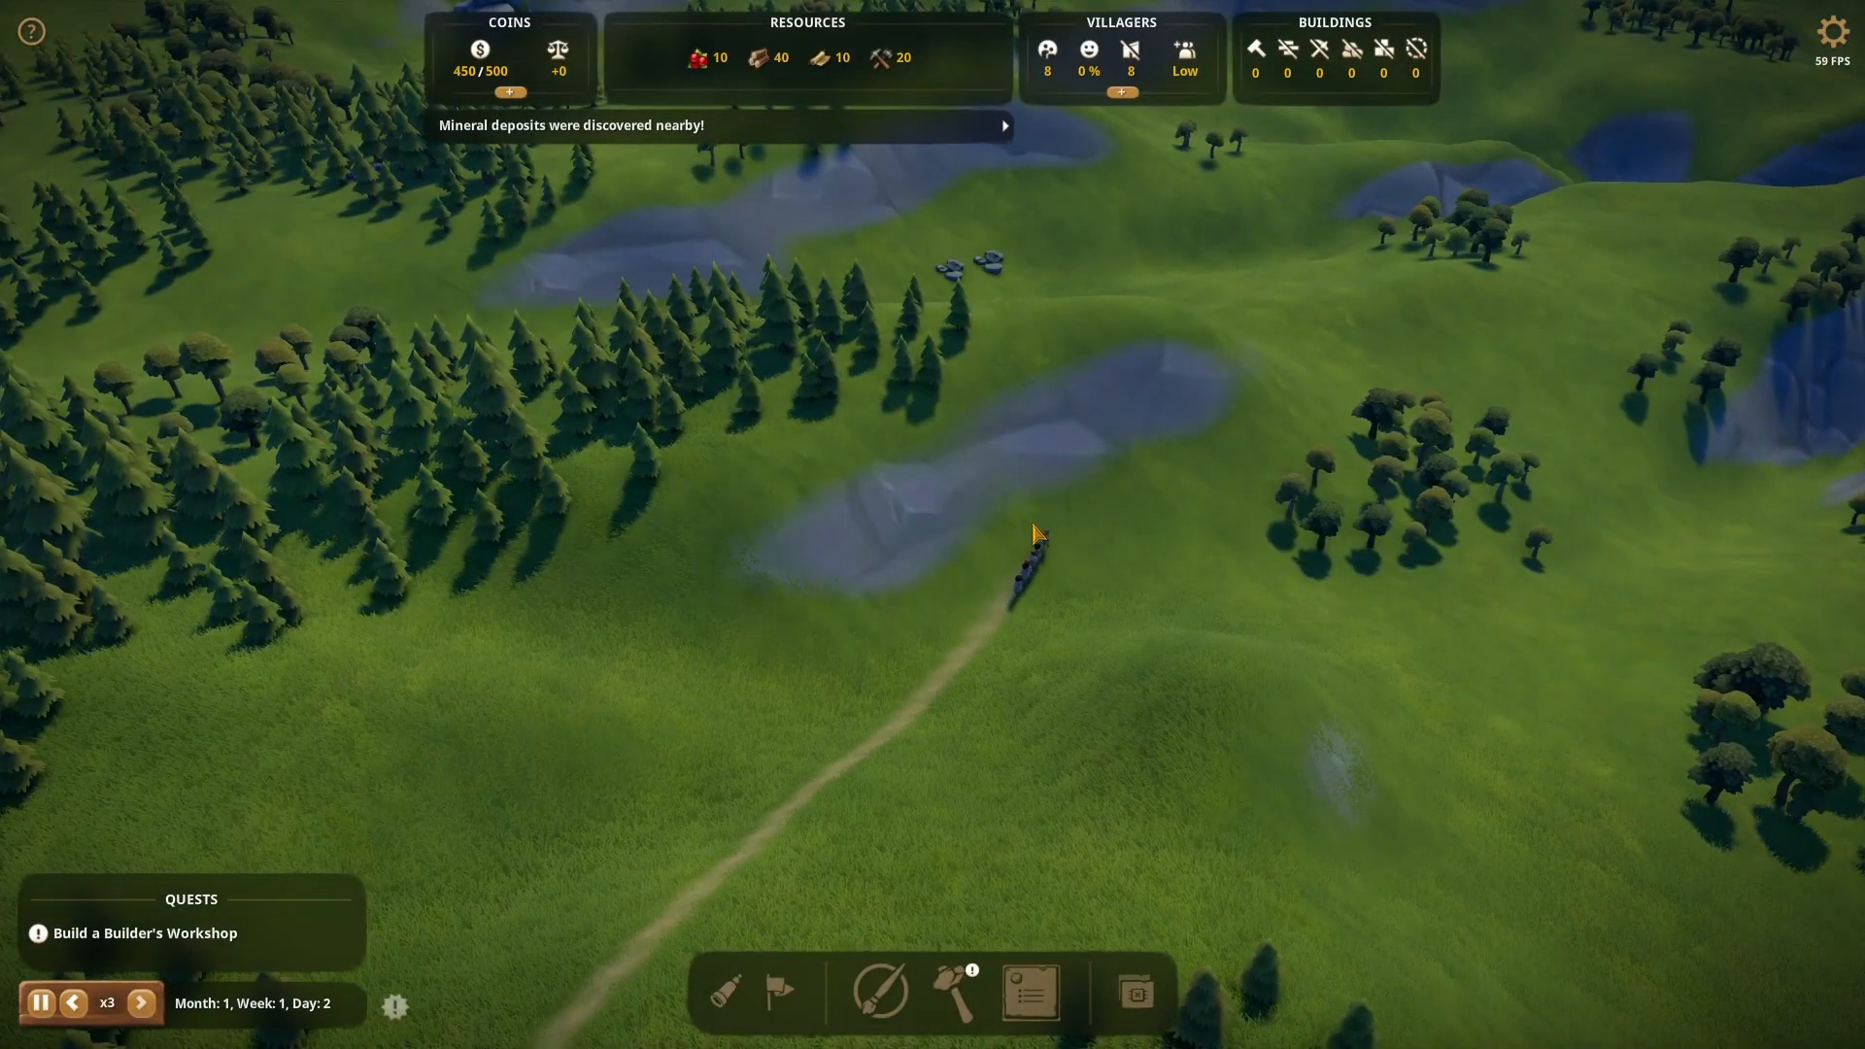
key("w")
key("e")
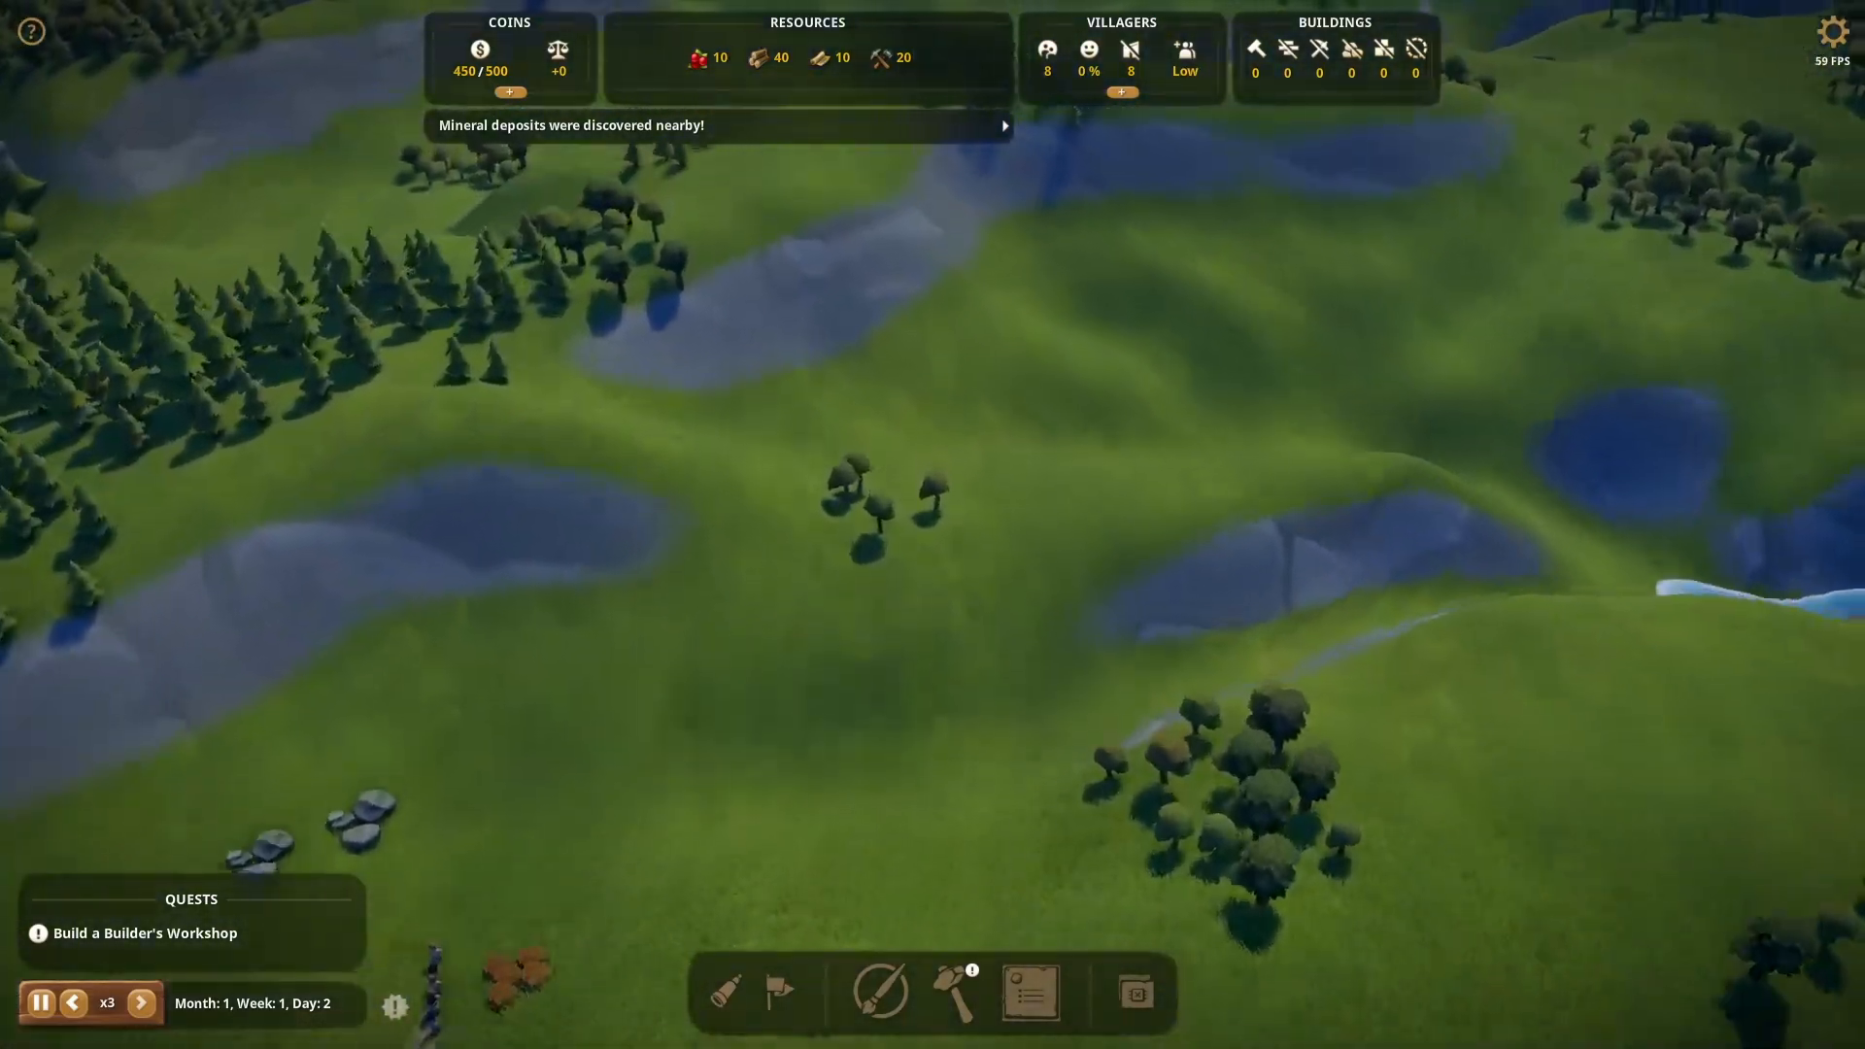
Examine the village territory and the mineral rocks in and around it from several angles
scroll(1115, 486, "down", 8)
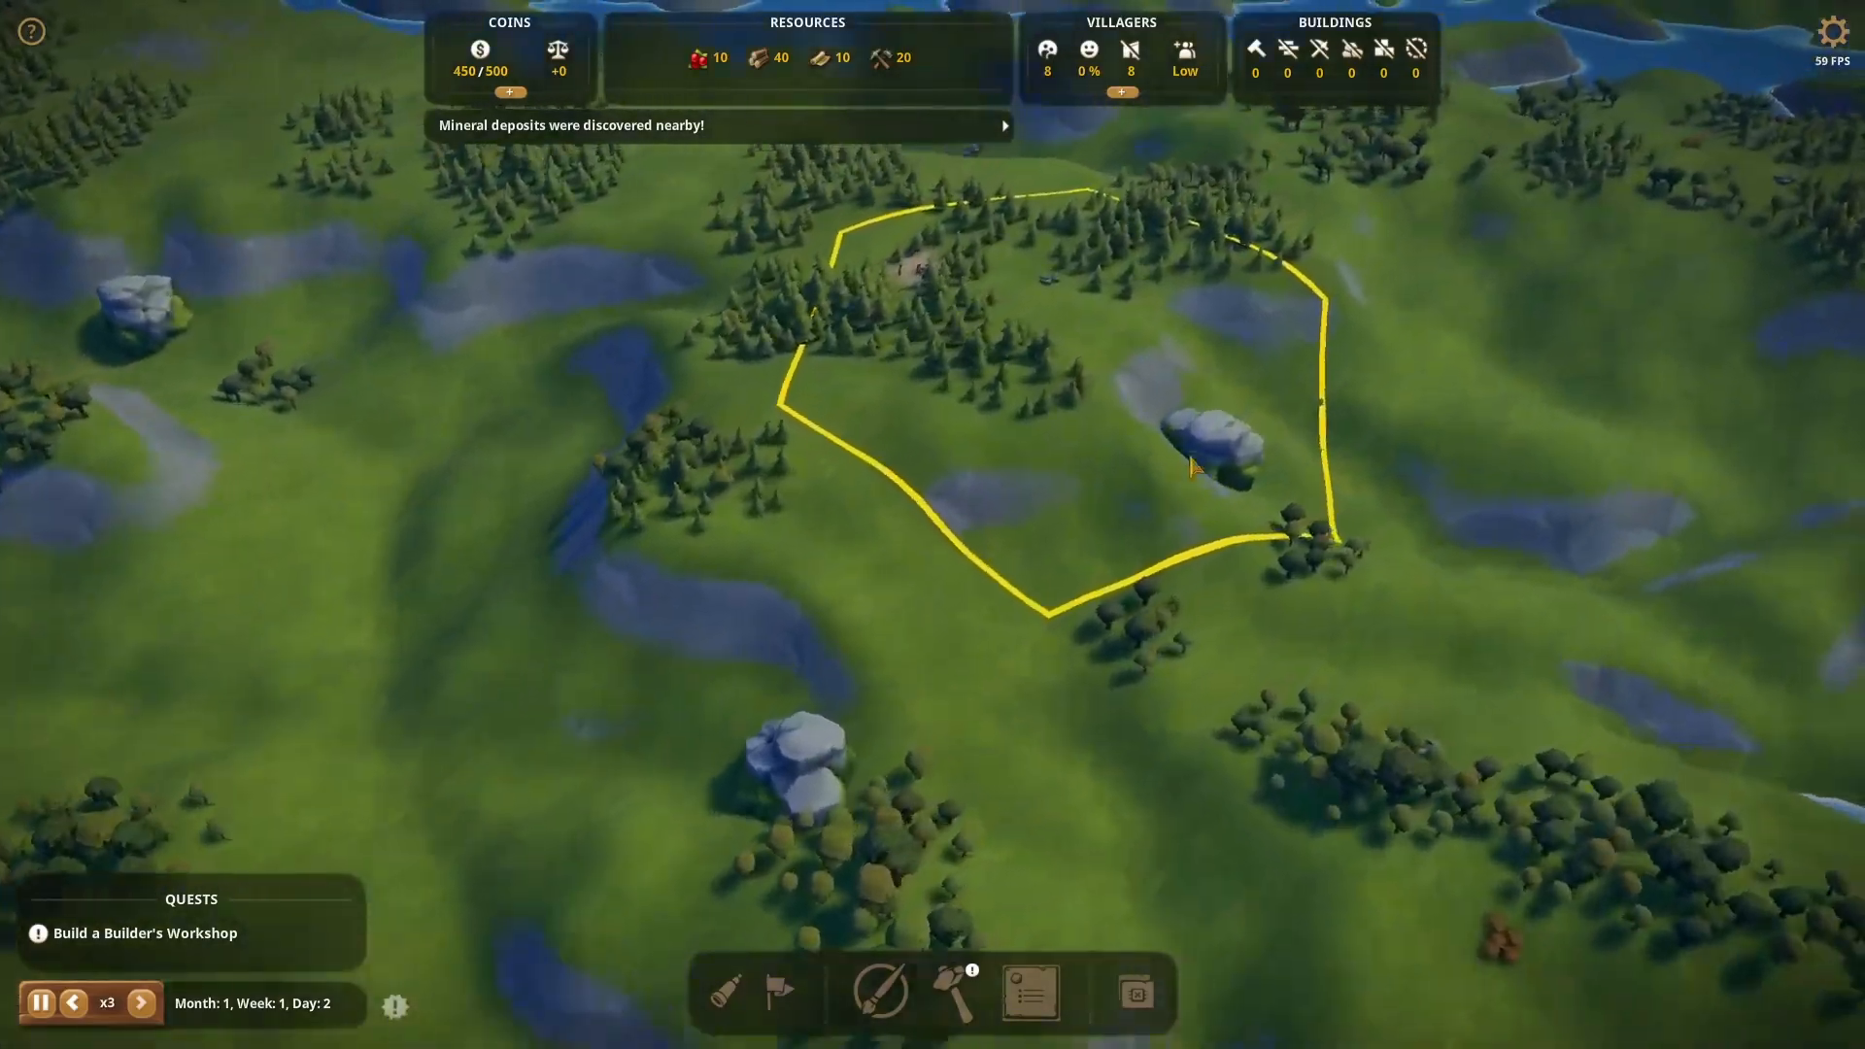
key("w")
key("d")
key("q")
key("q")
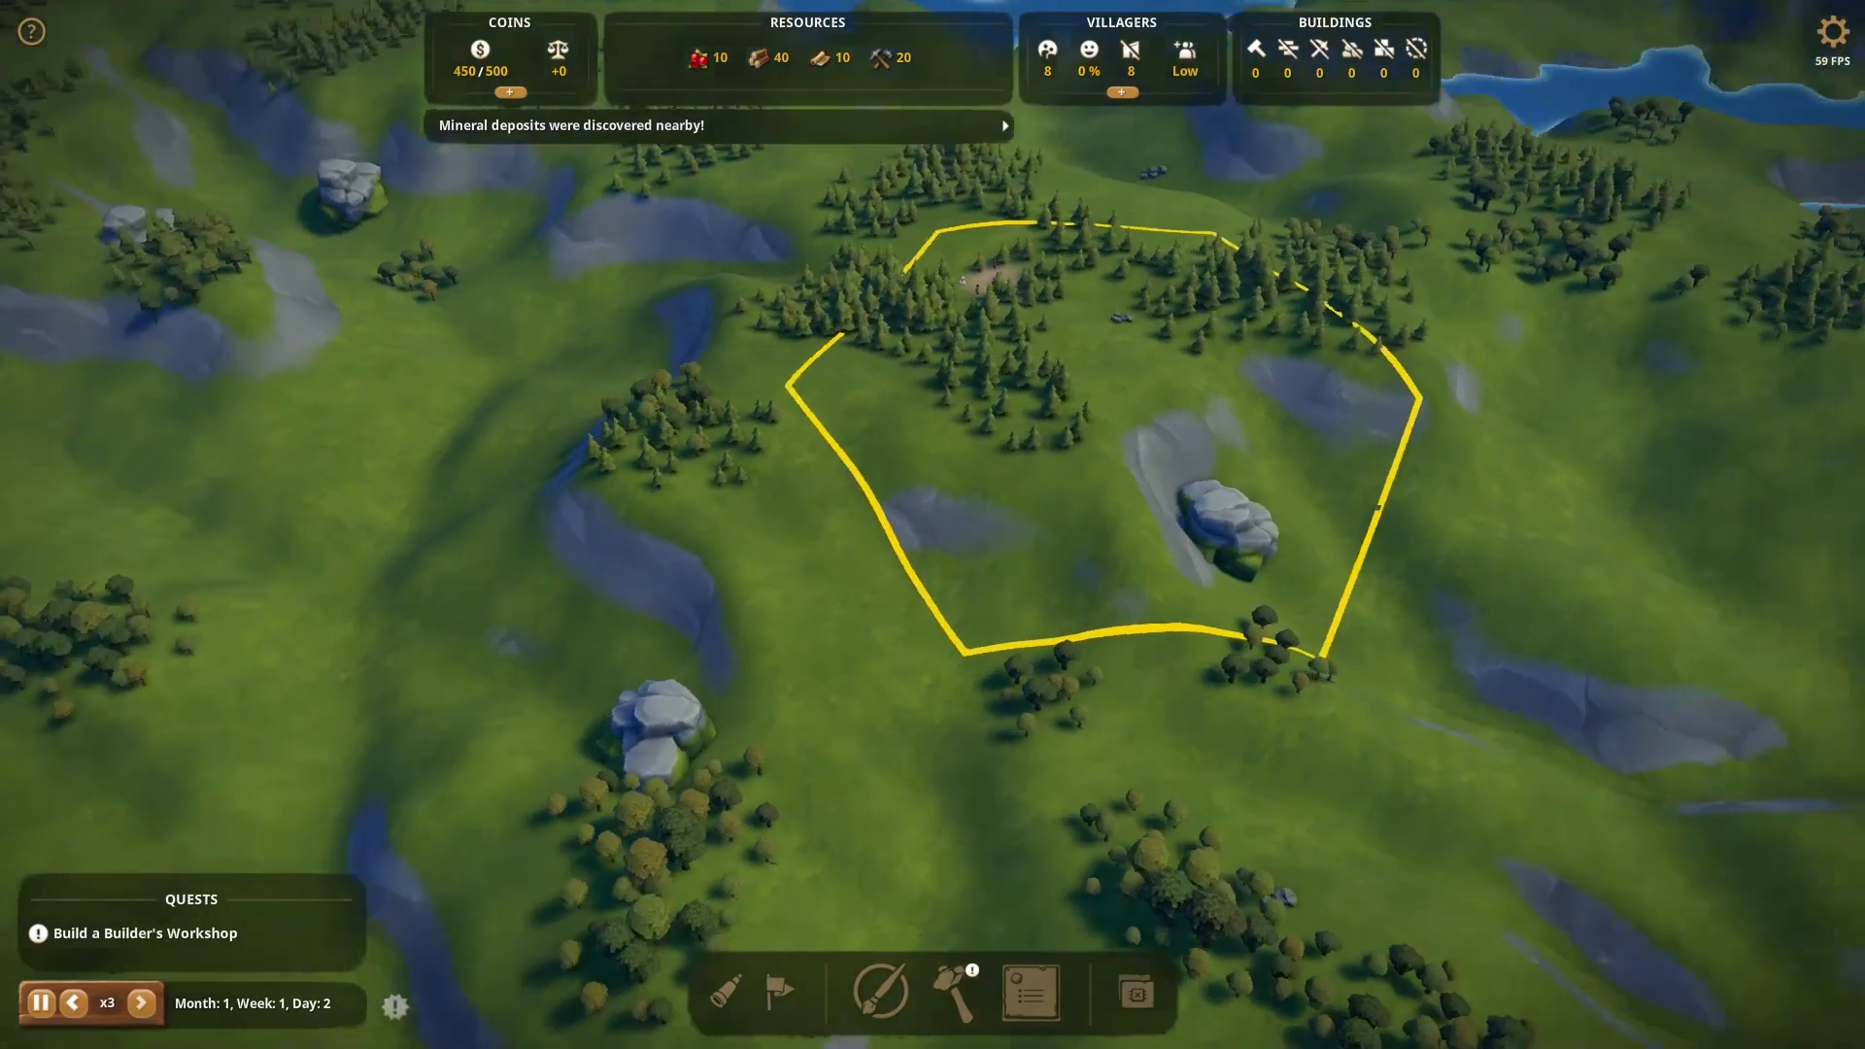
key("s")
key("d")
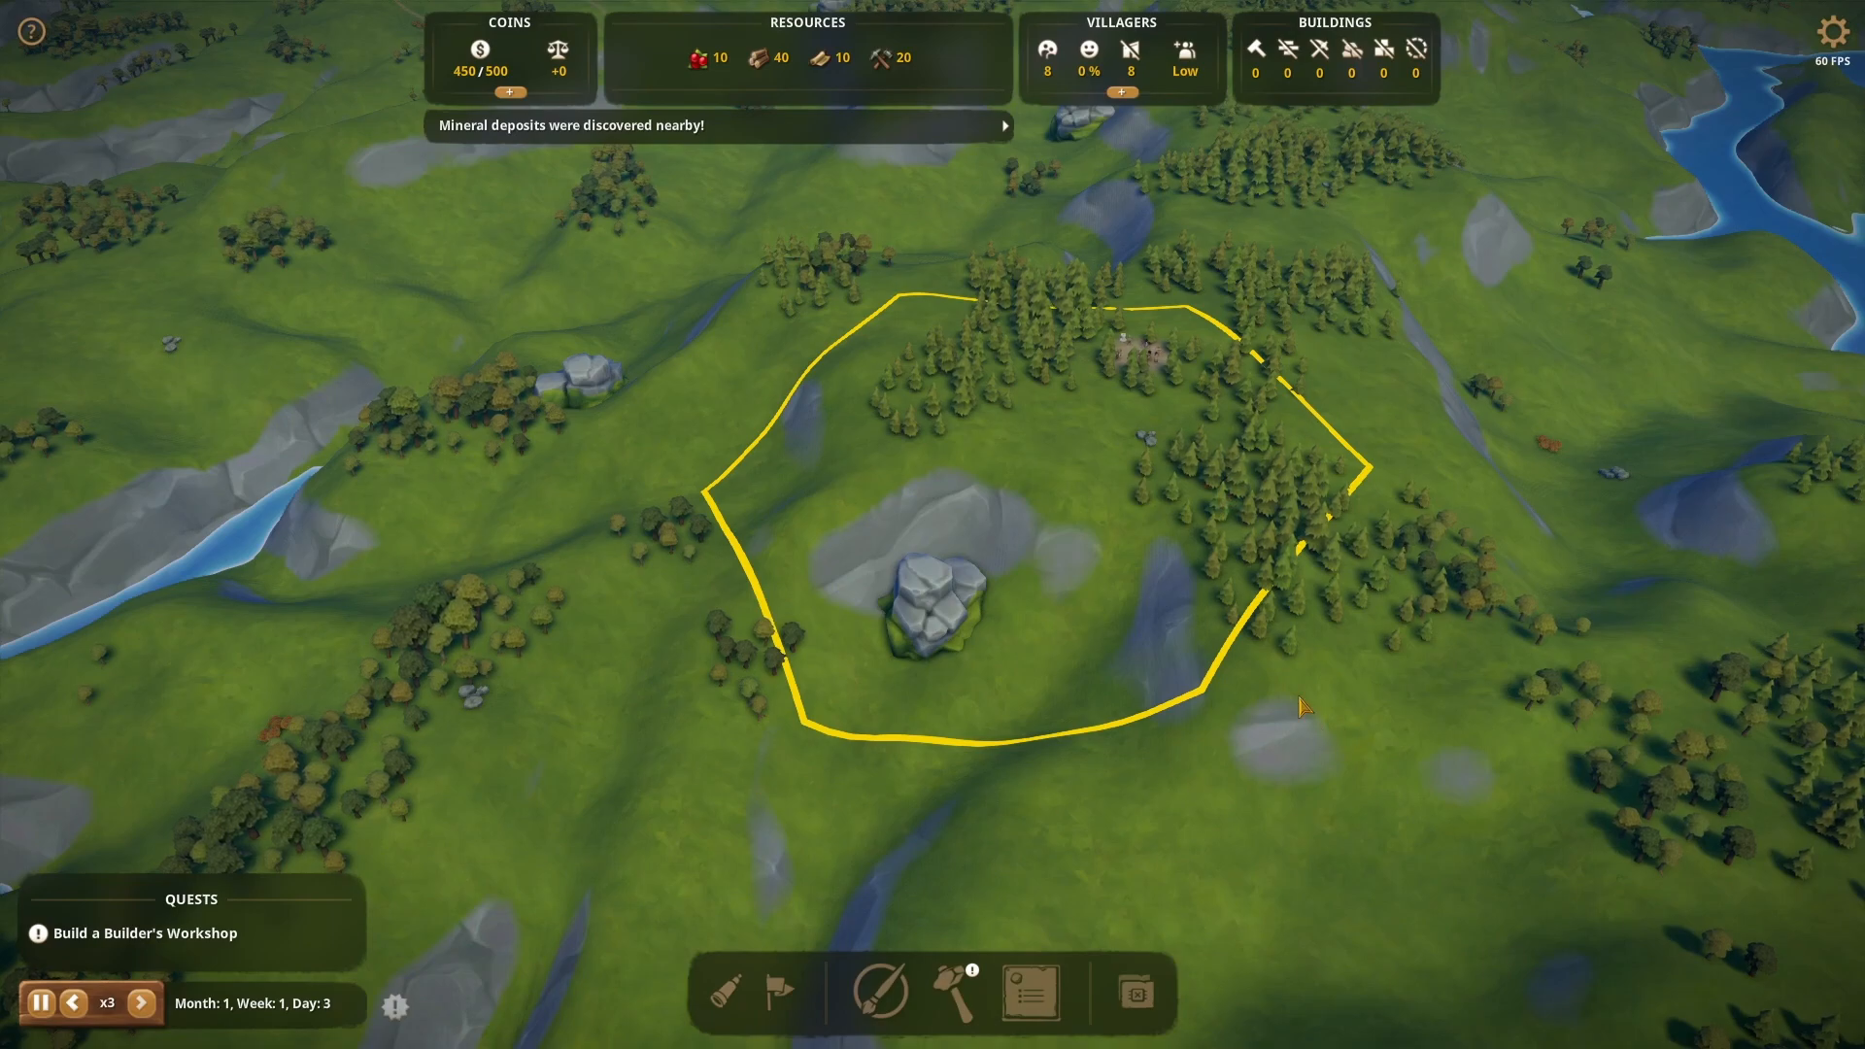
Check the immigrants' route past the rocky hills toward the village territory
key("w")
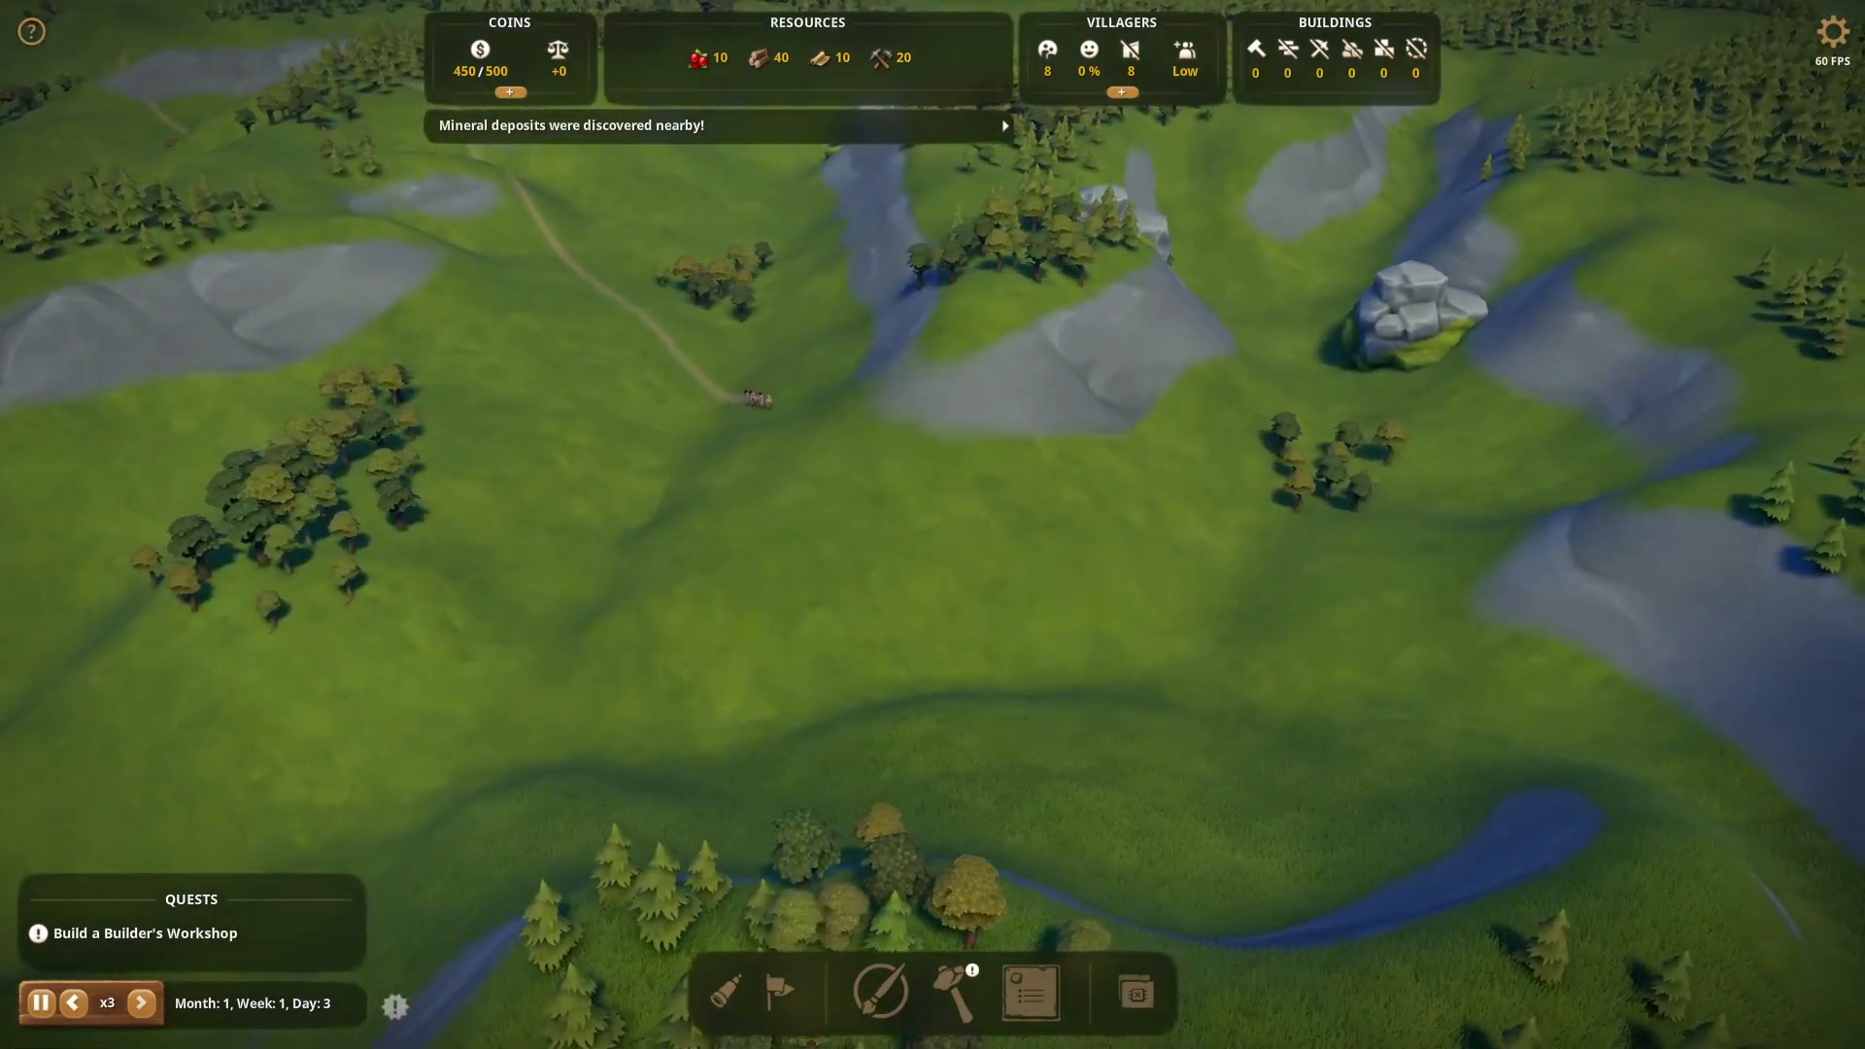
key("e")
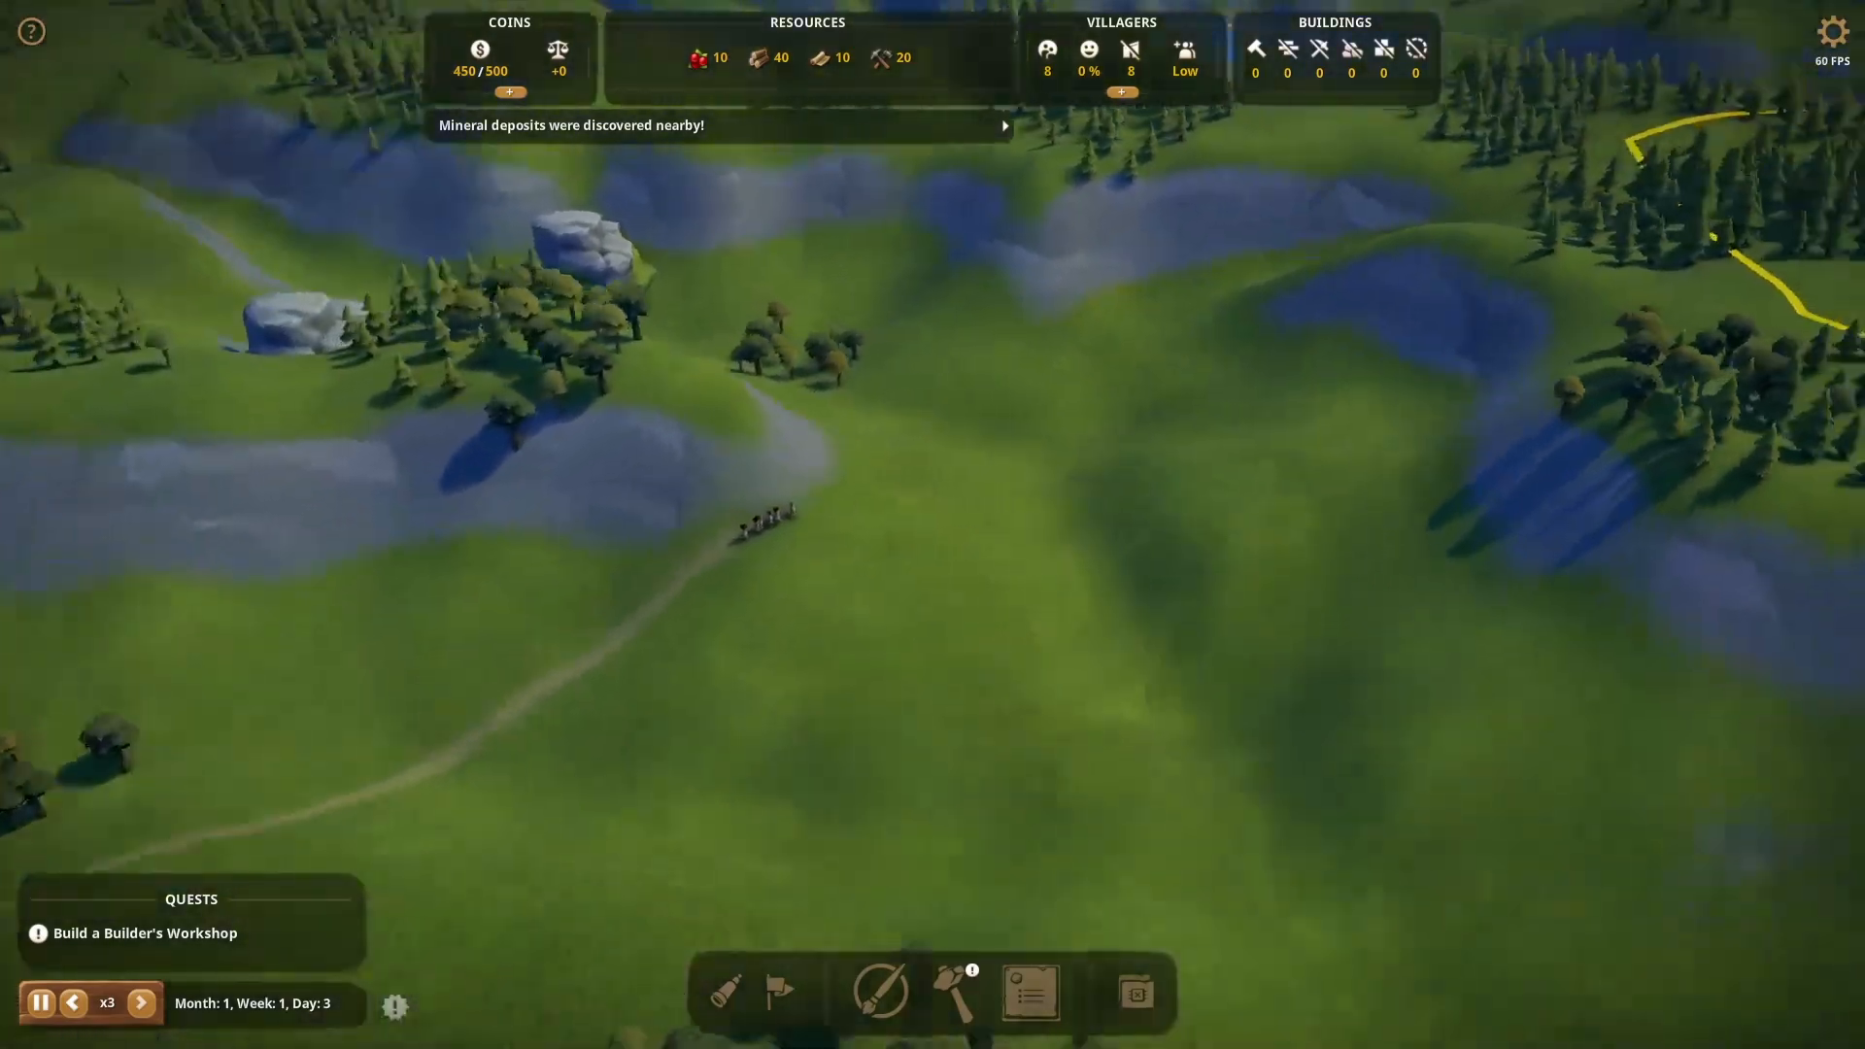
scroll(1142, 627, "down", 5)
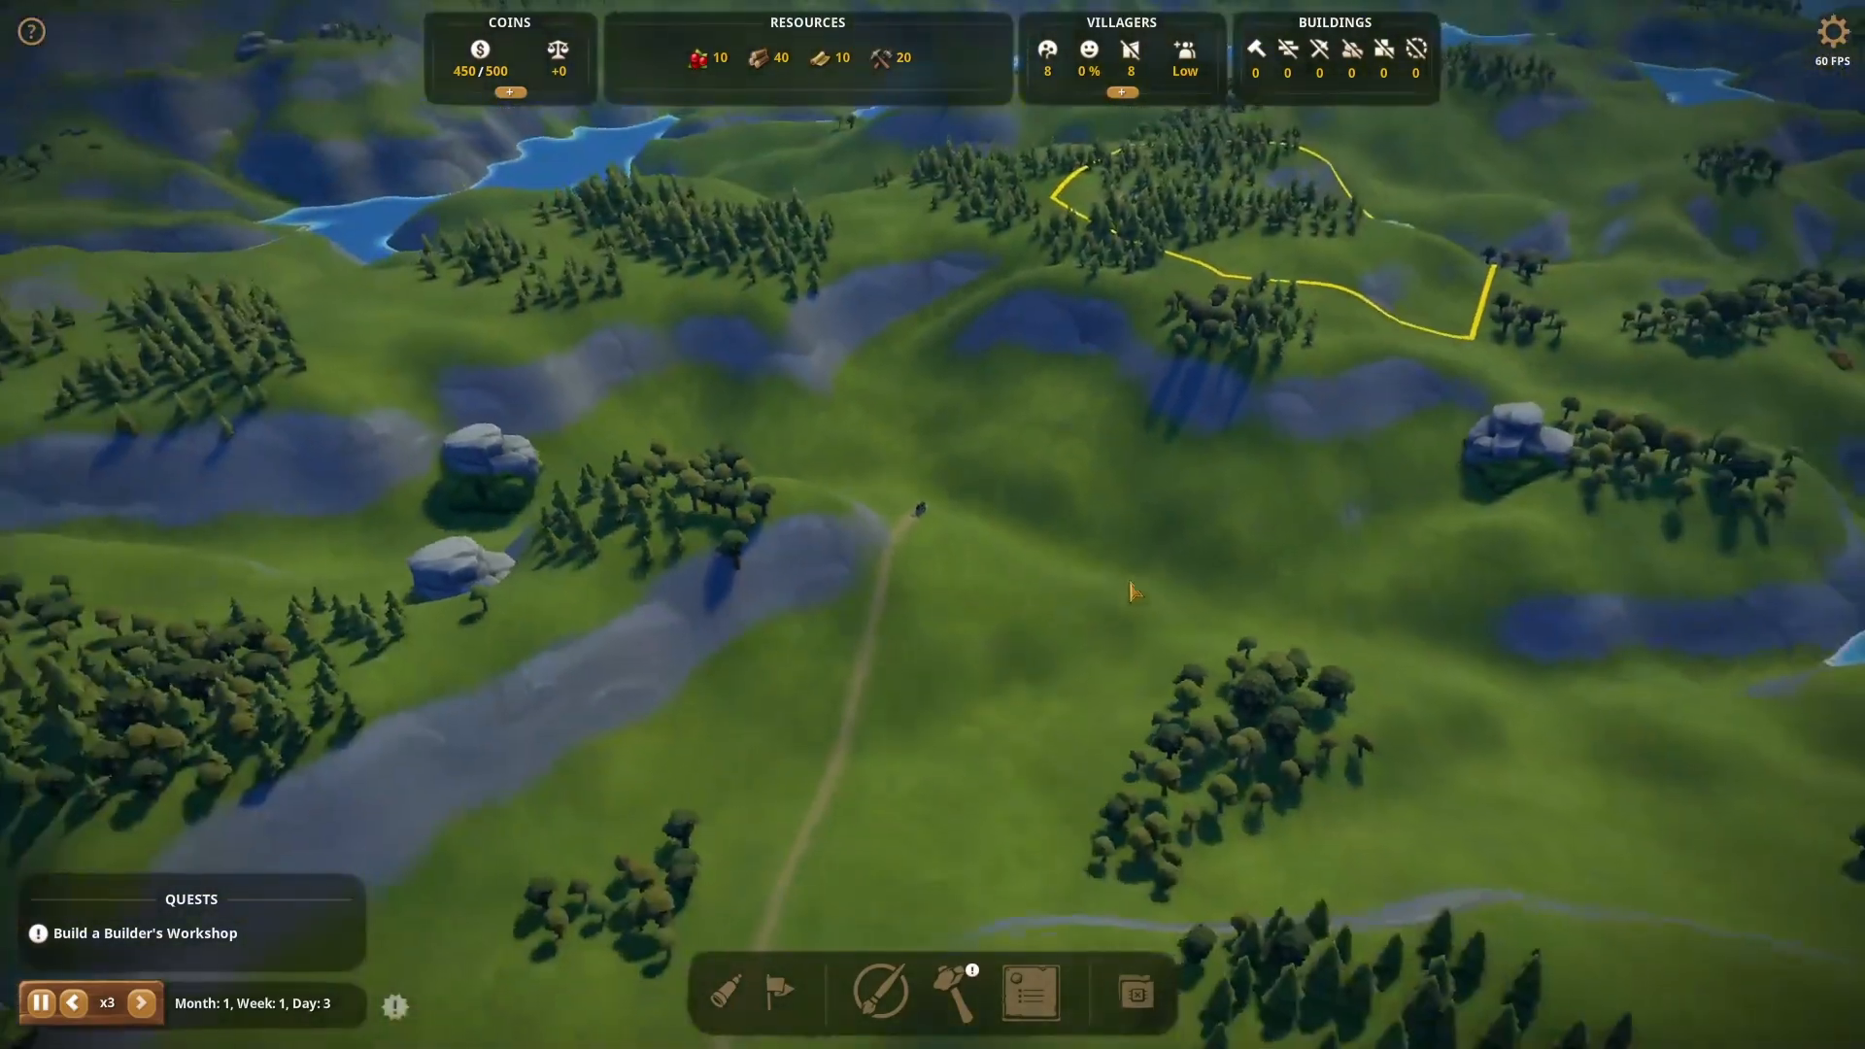
key("q")
key("s")
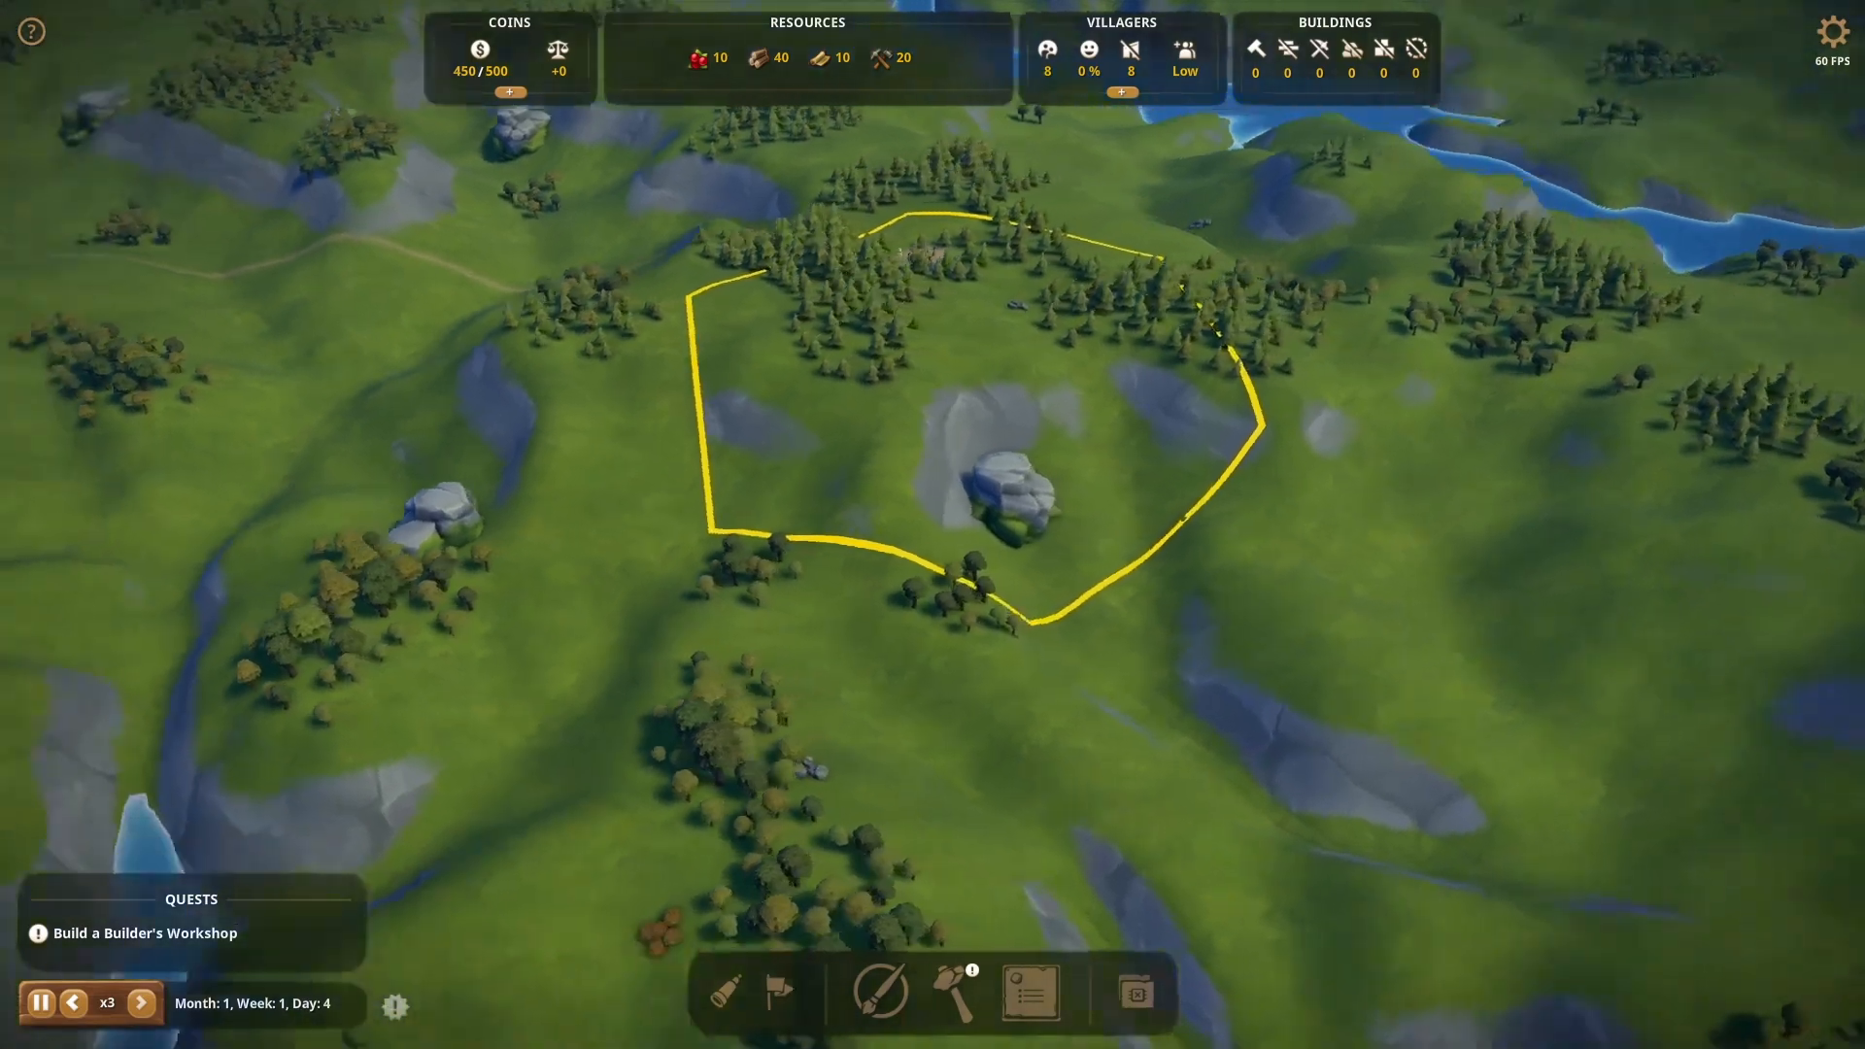
View the village from above and survey the terrain and mineral sites along both shores of the fjord
key("q")
key("w")
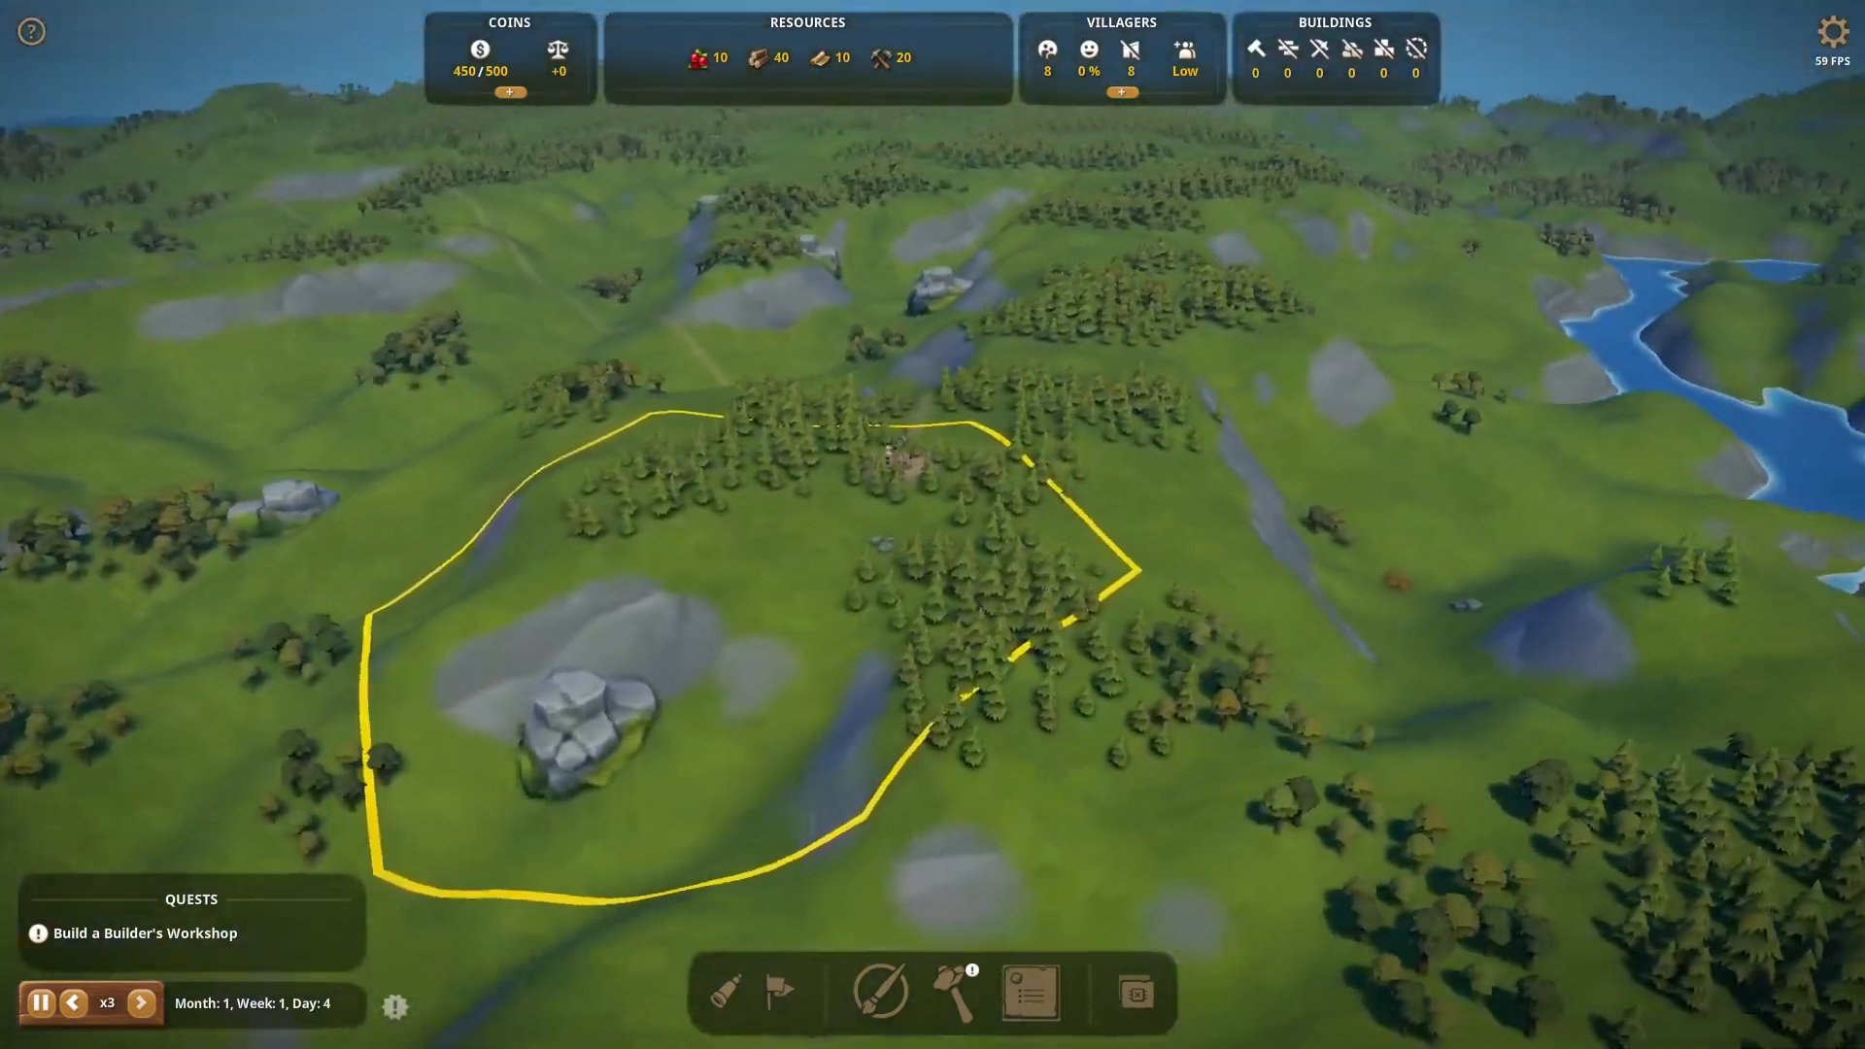
key("e")
key("e")
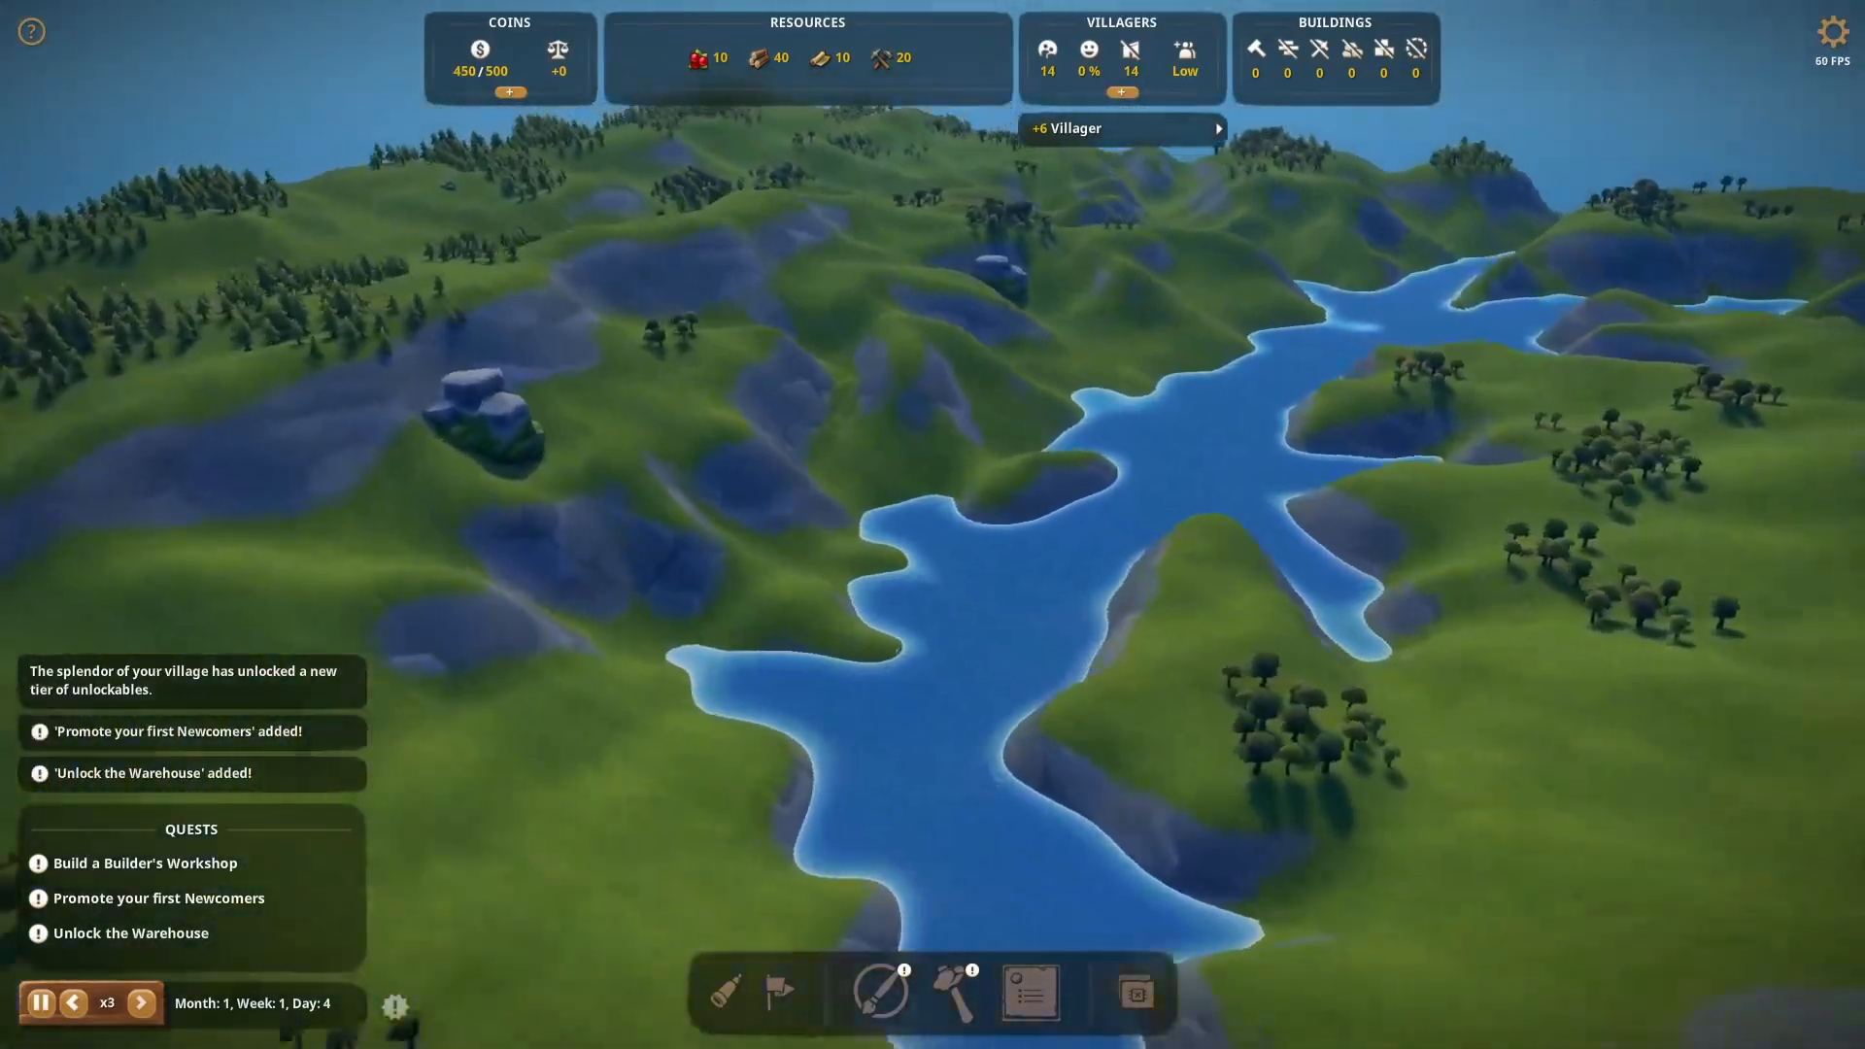
key("a")
key("e")
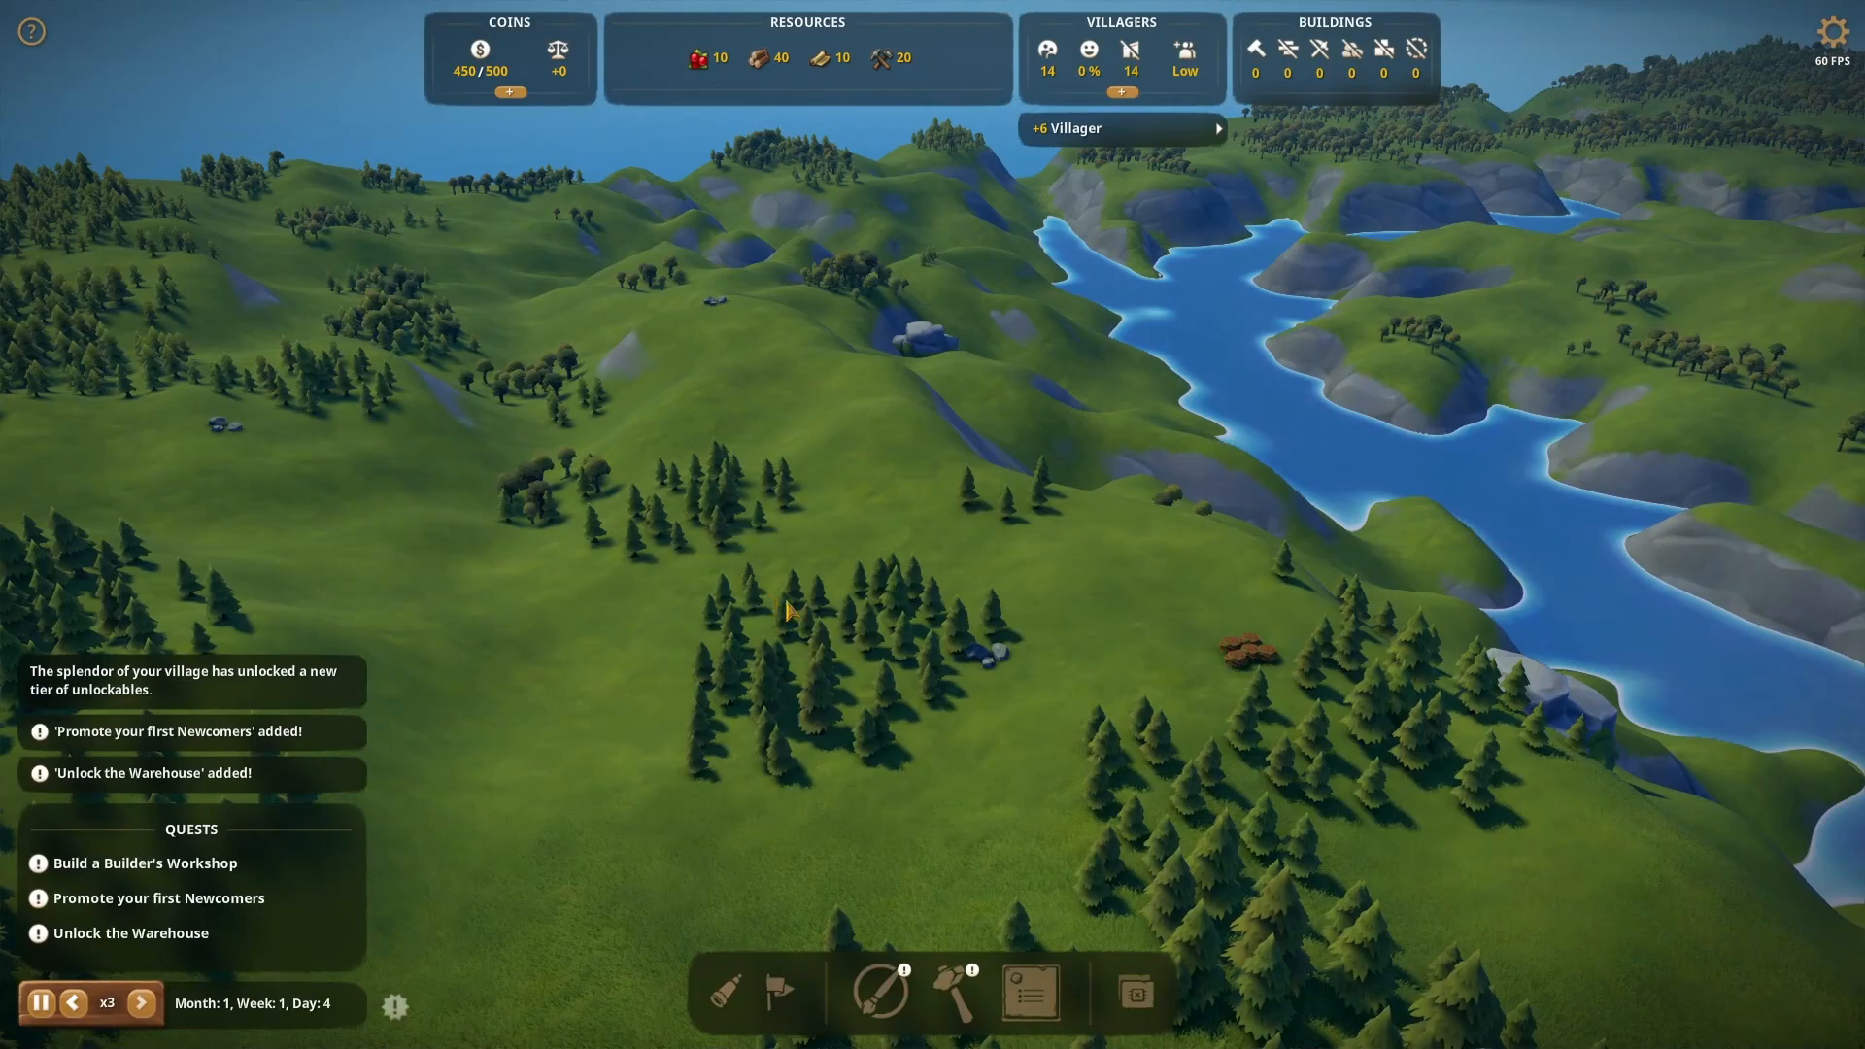
key("e")
key("w")
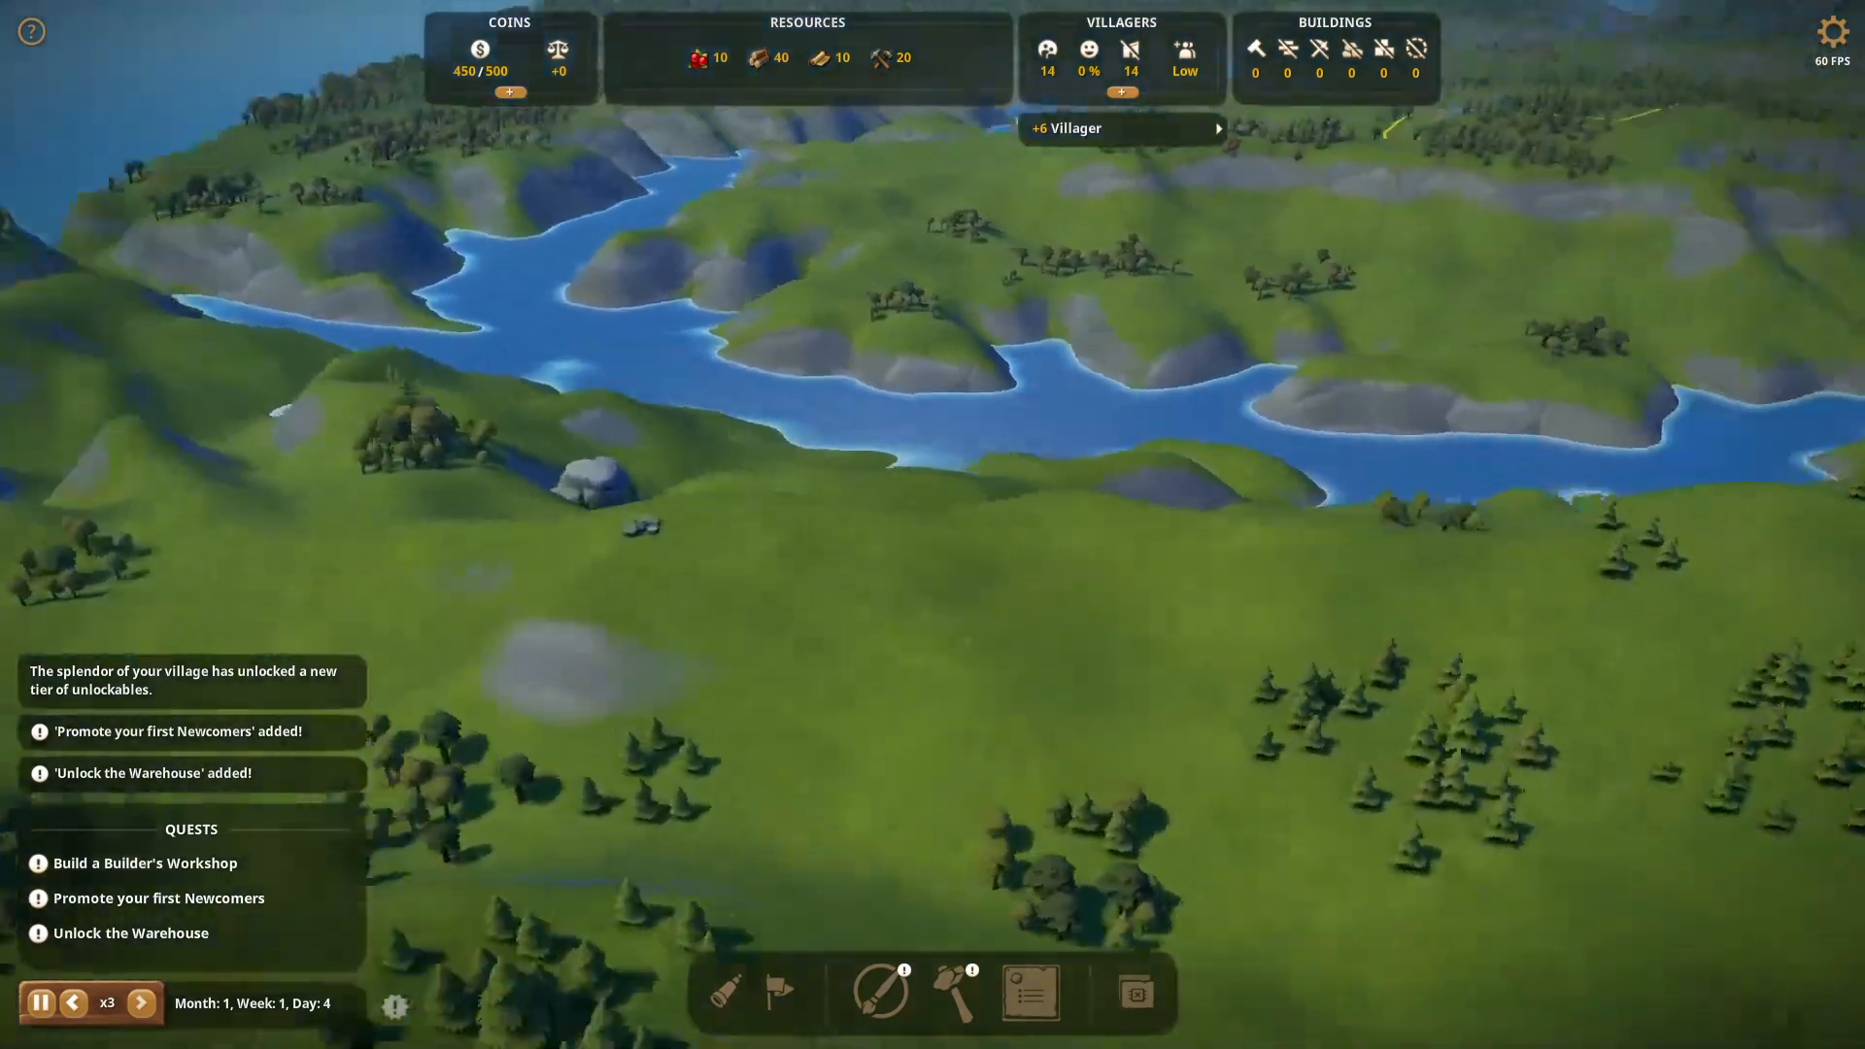
key("w")
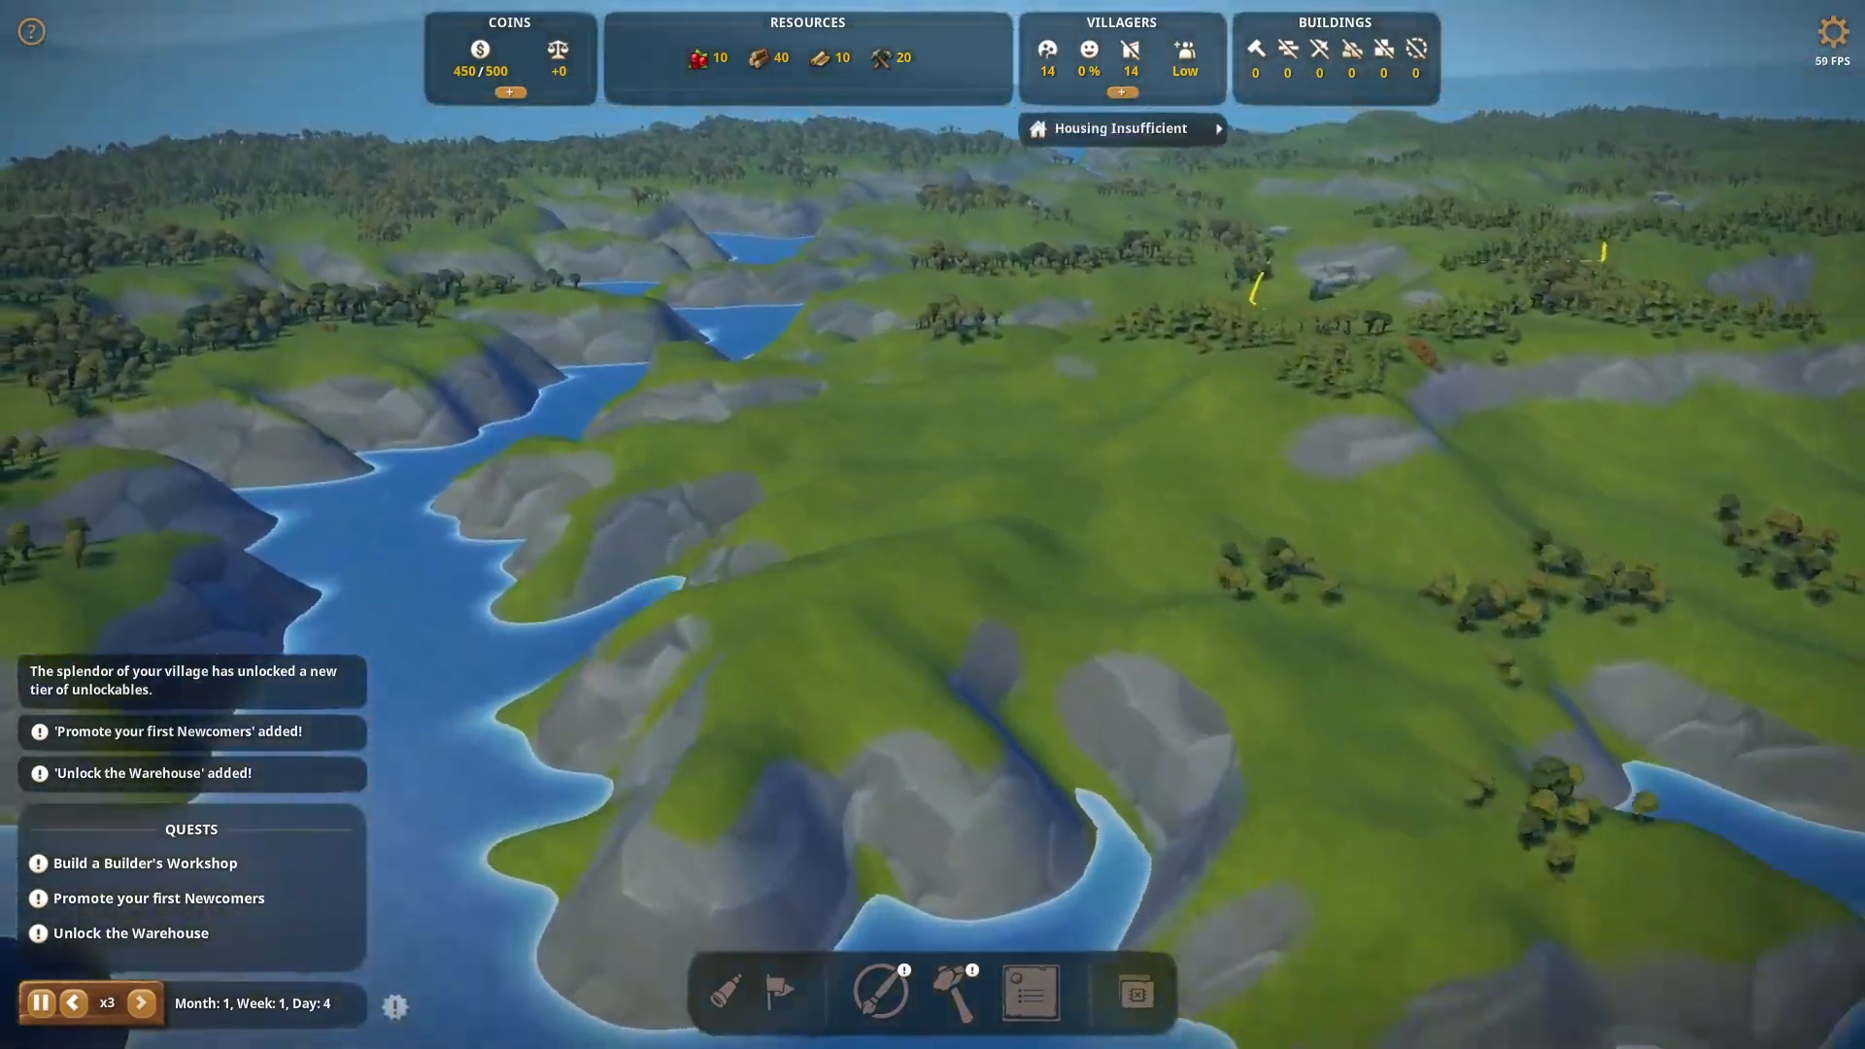
key("w")
key("a")
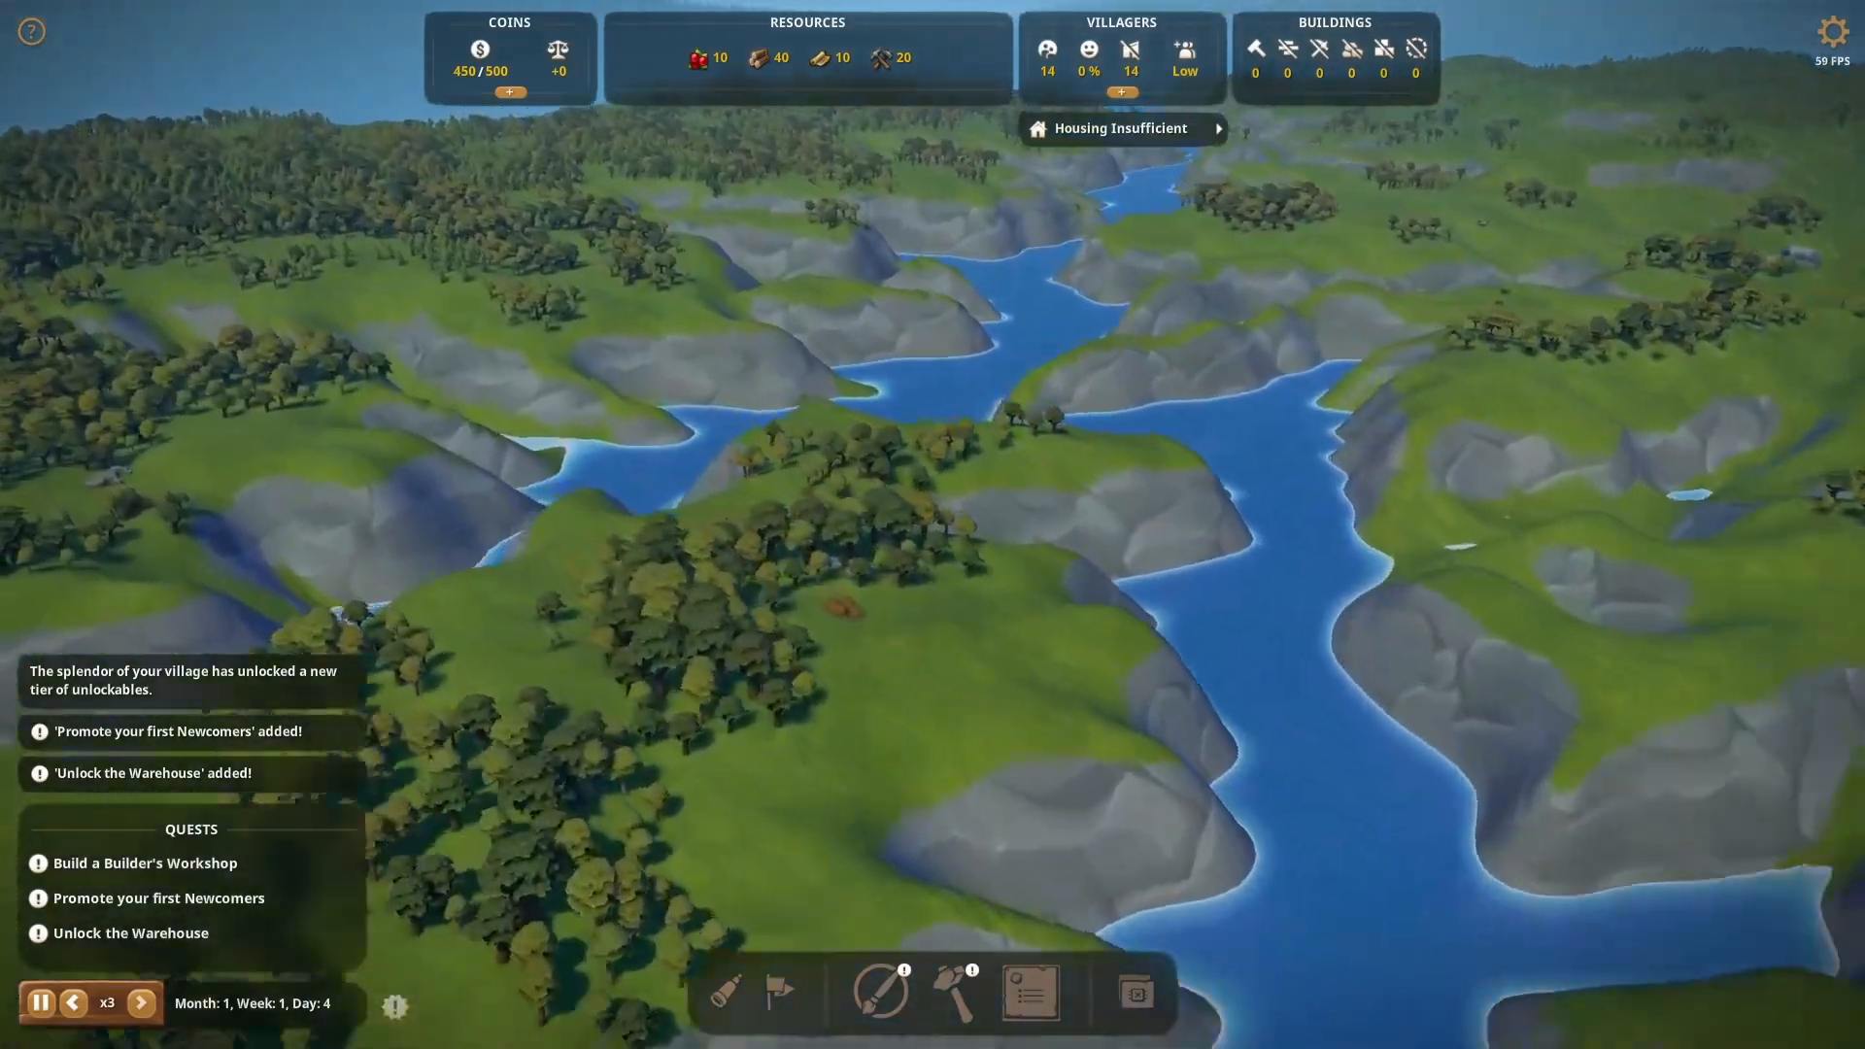
Survey the forested plateau along the map edge and the nearby fjord shores from several directions
key("w")
key("a")
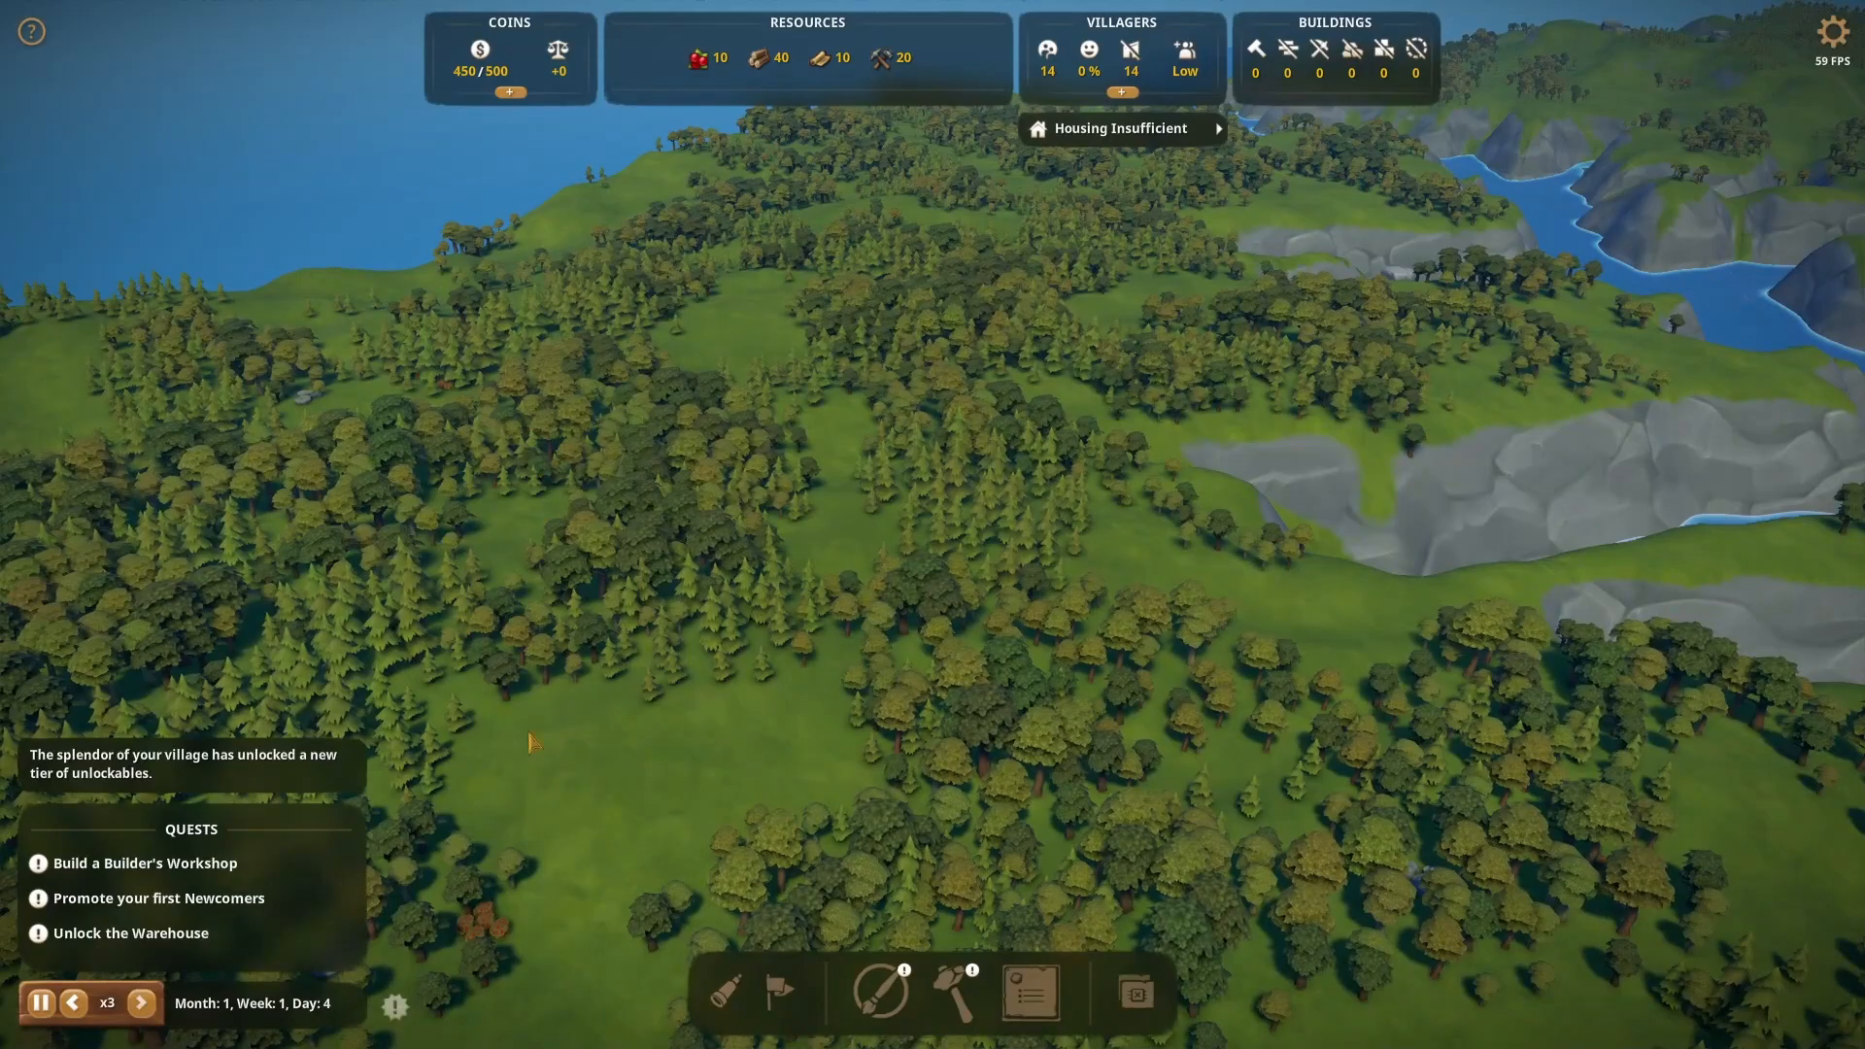
key("w")
key("e")
key("a")
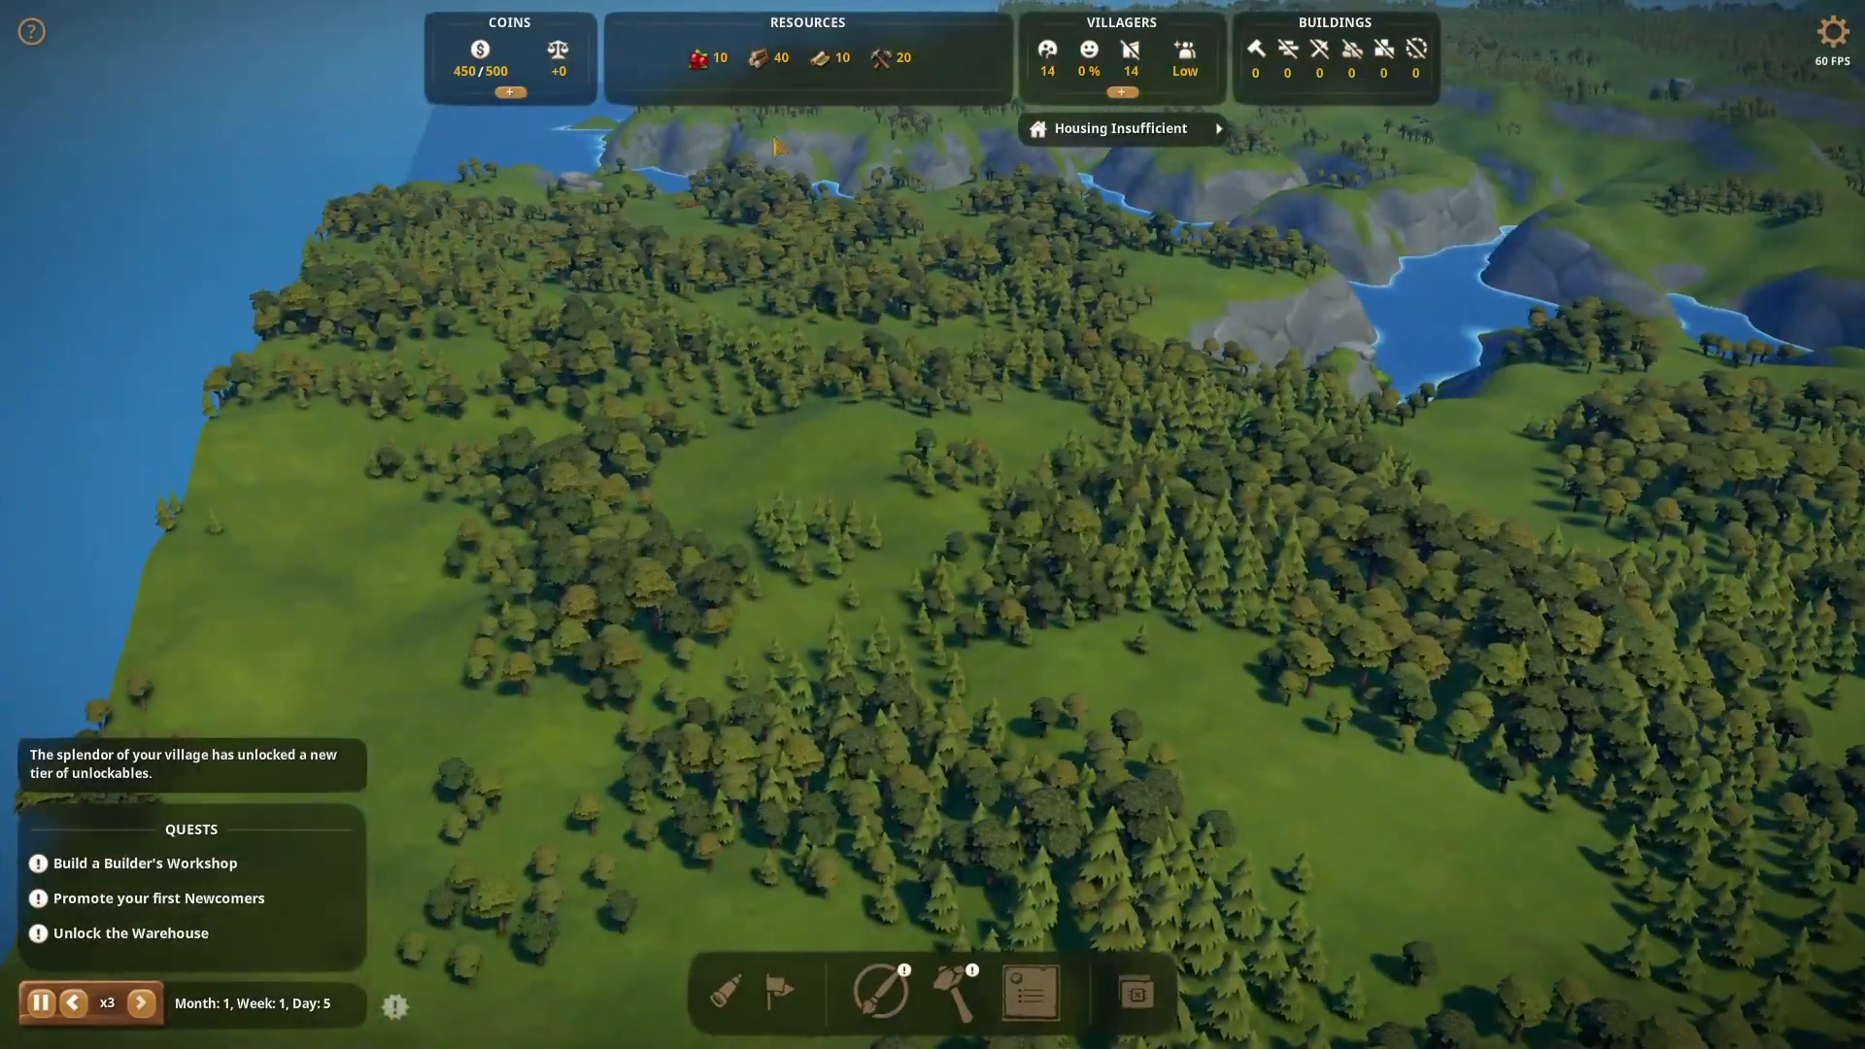
key("w")
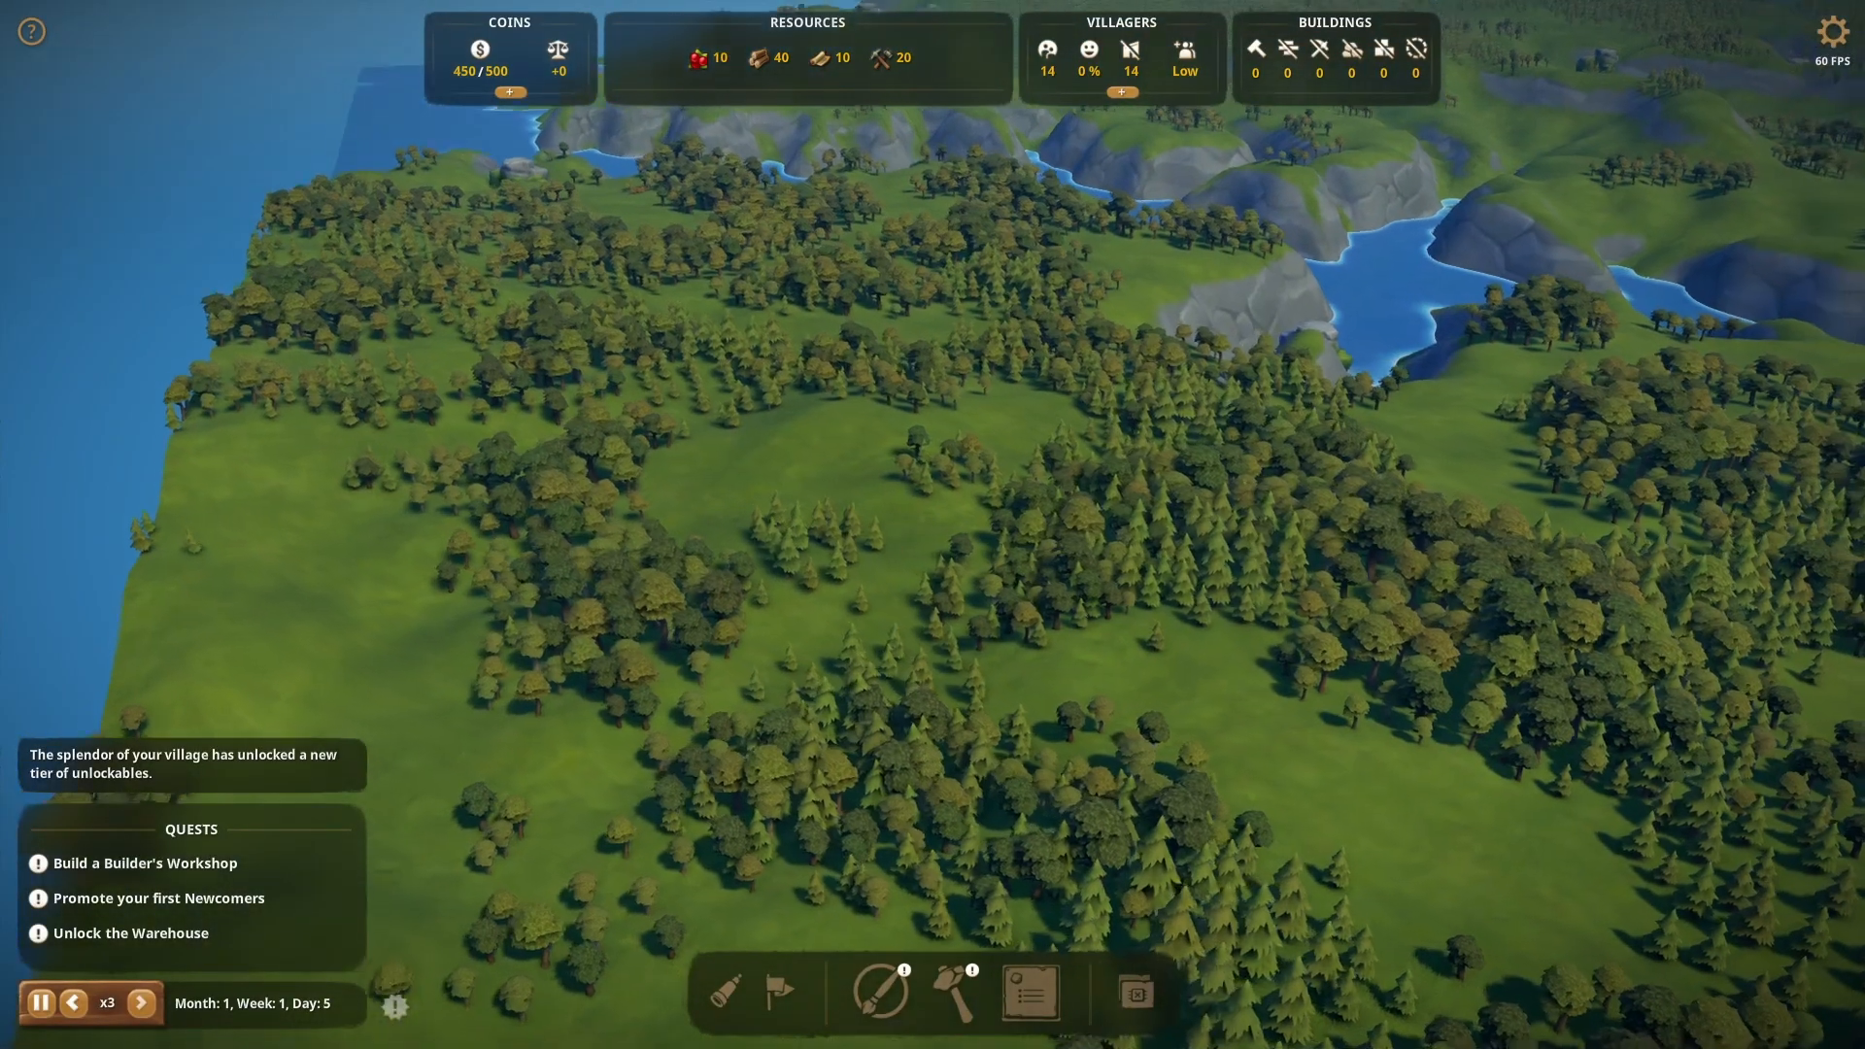
key("e")
key("w")
key("e")
key("q")
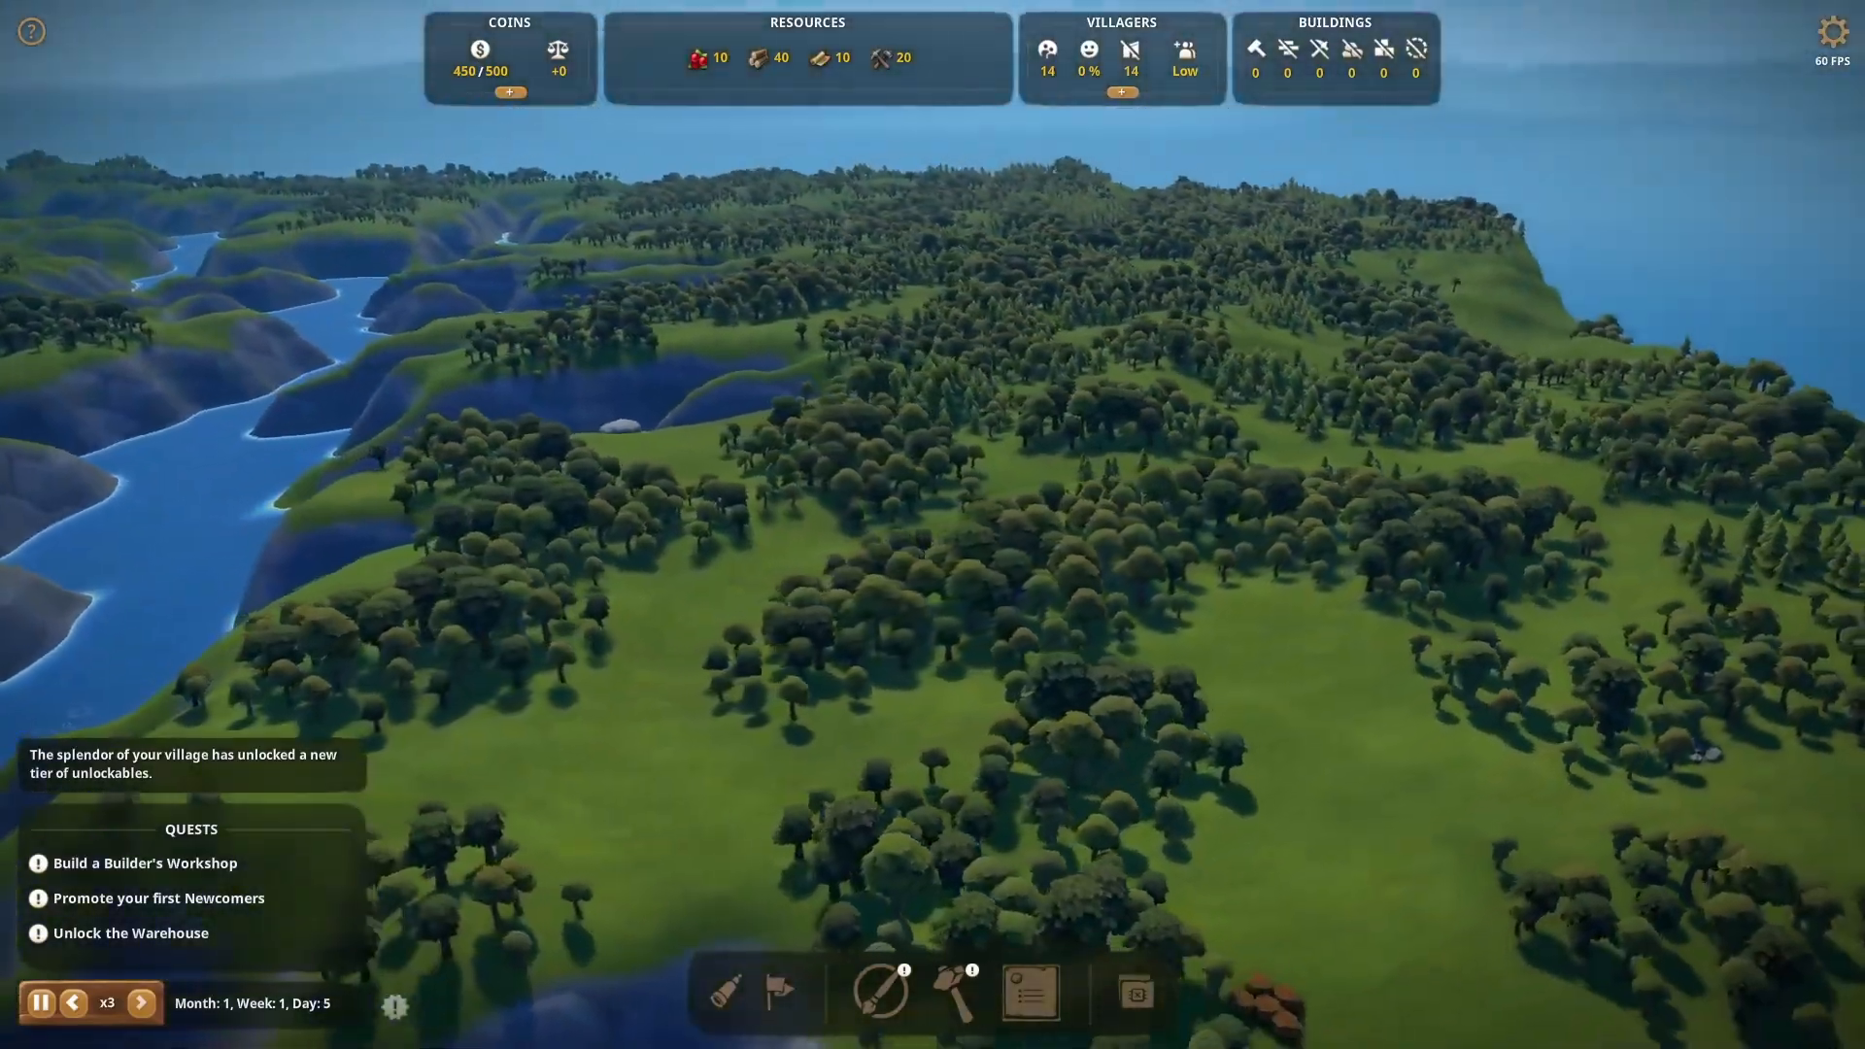
key("q")
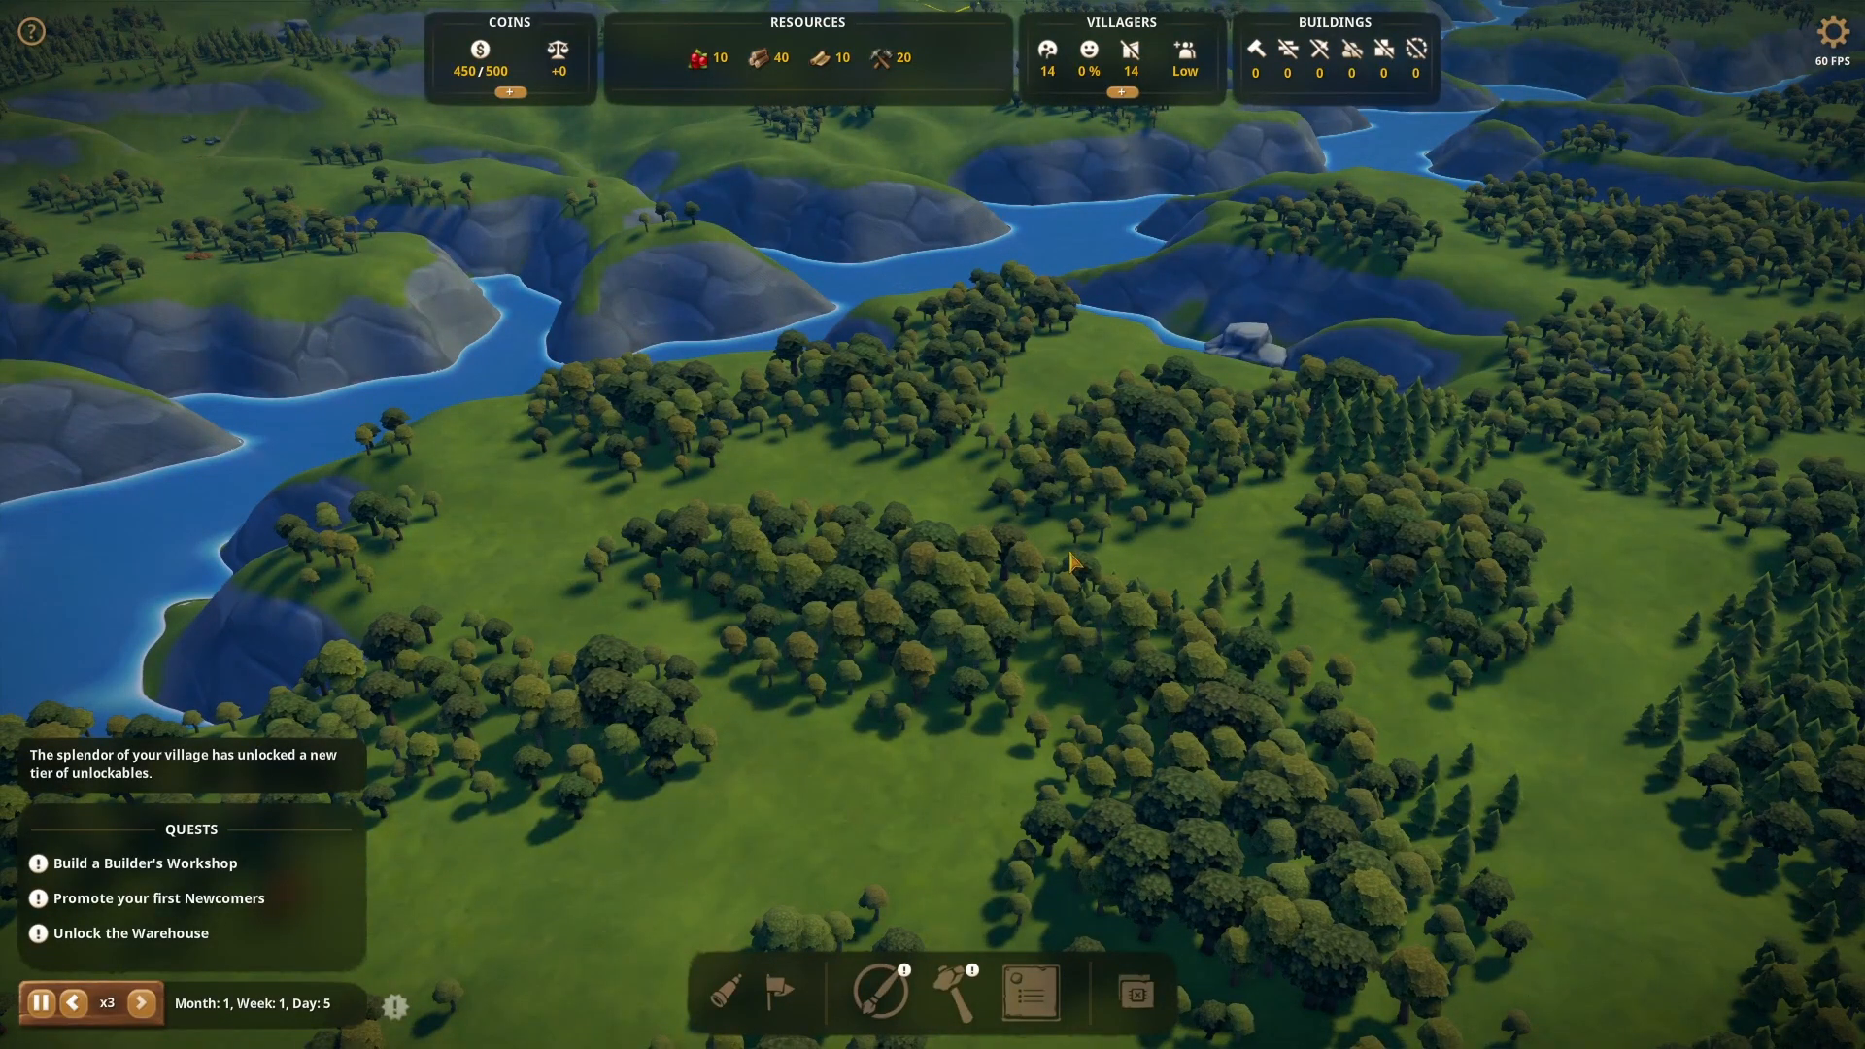
key("q")
key("w")
key("a")
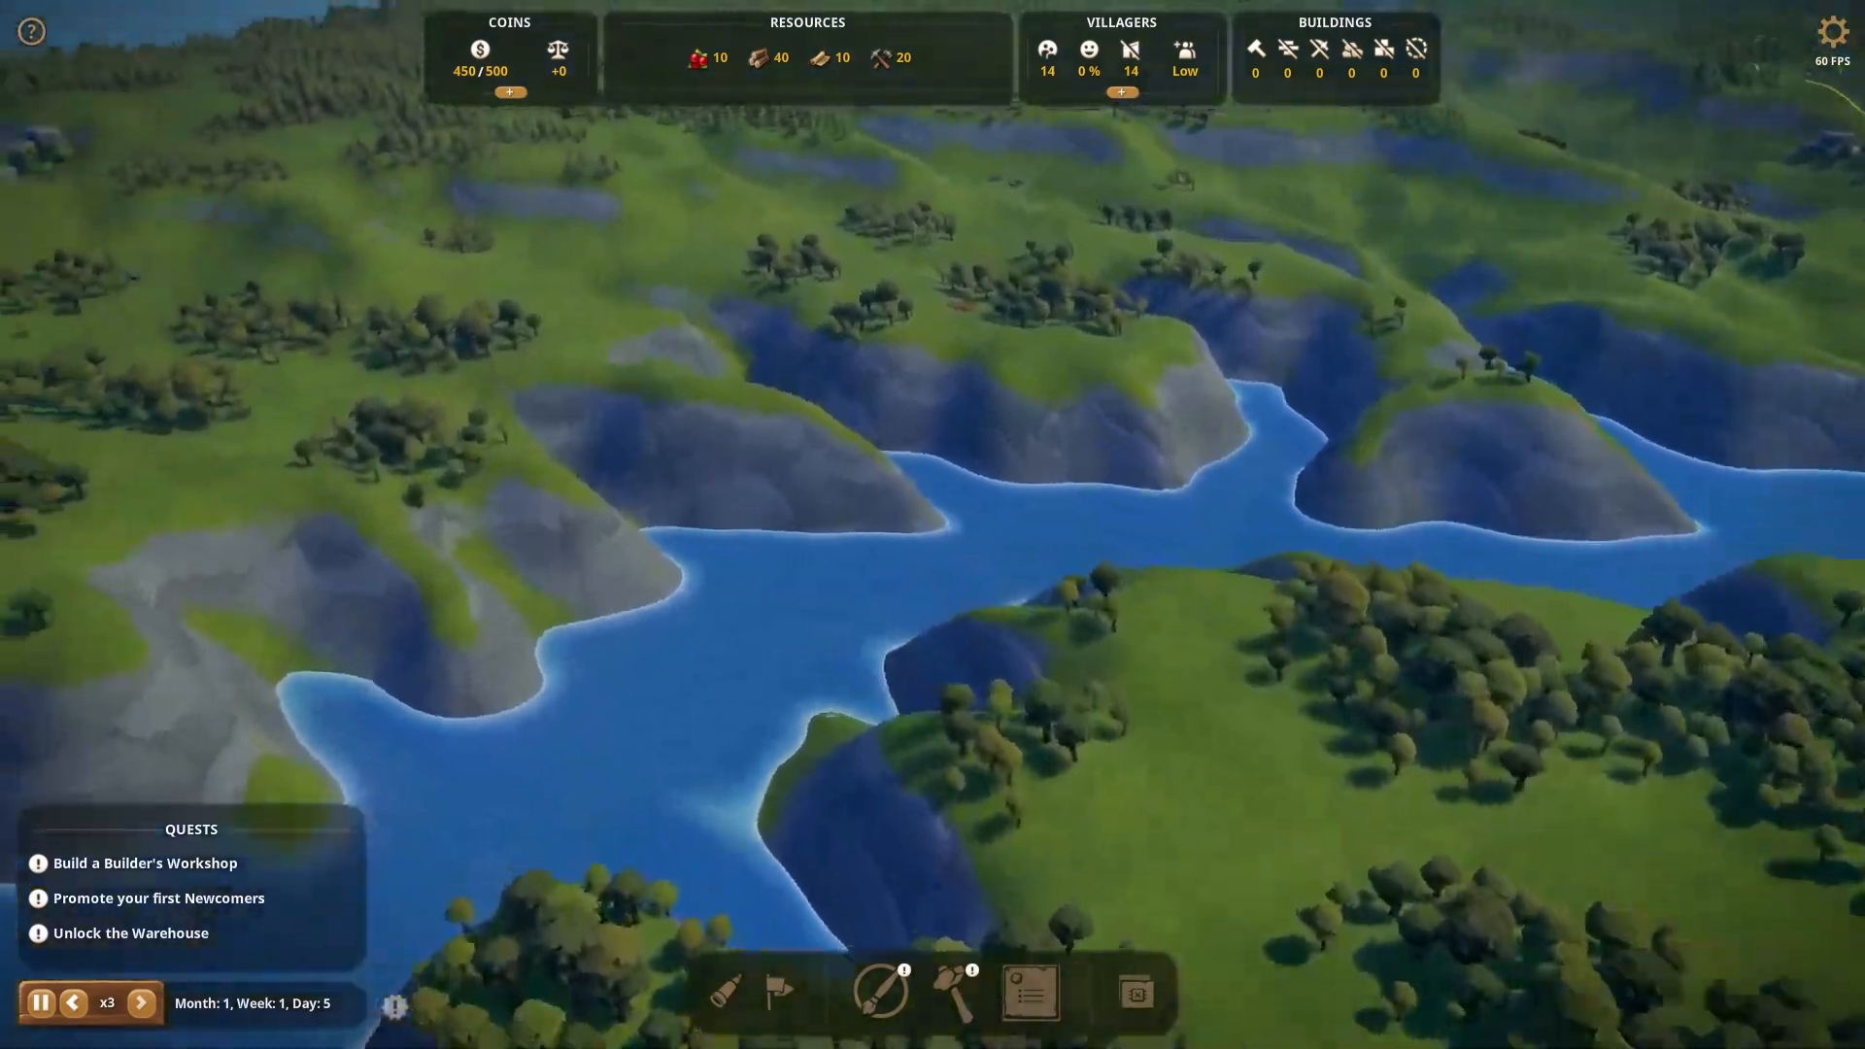
Examine the inland hills and mineral rocks from the conifer forests to the village territory, including the surroundings of its border
key("w")
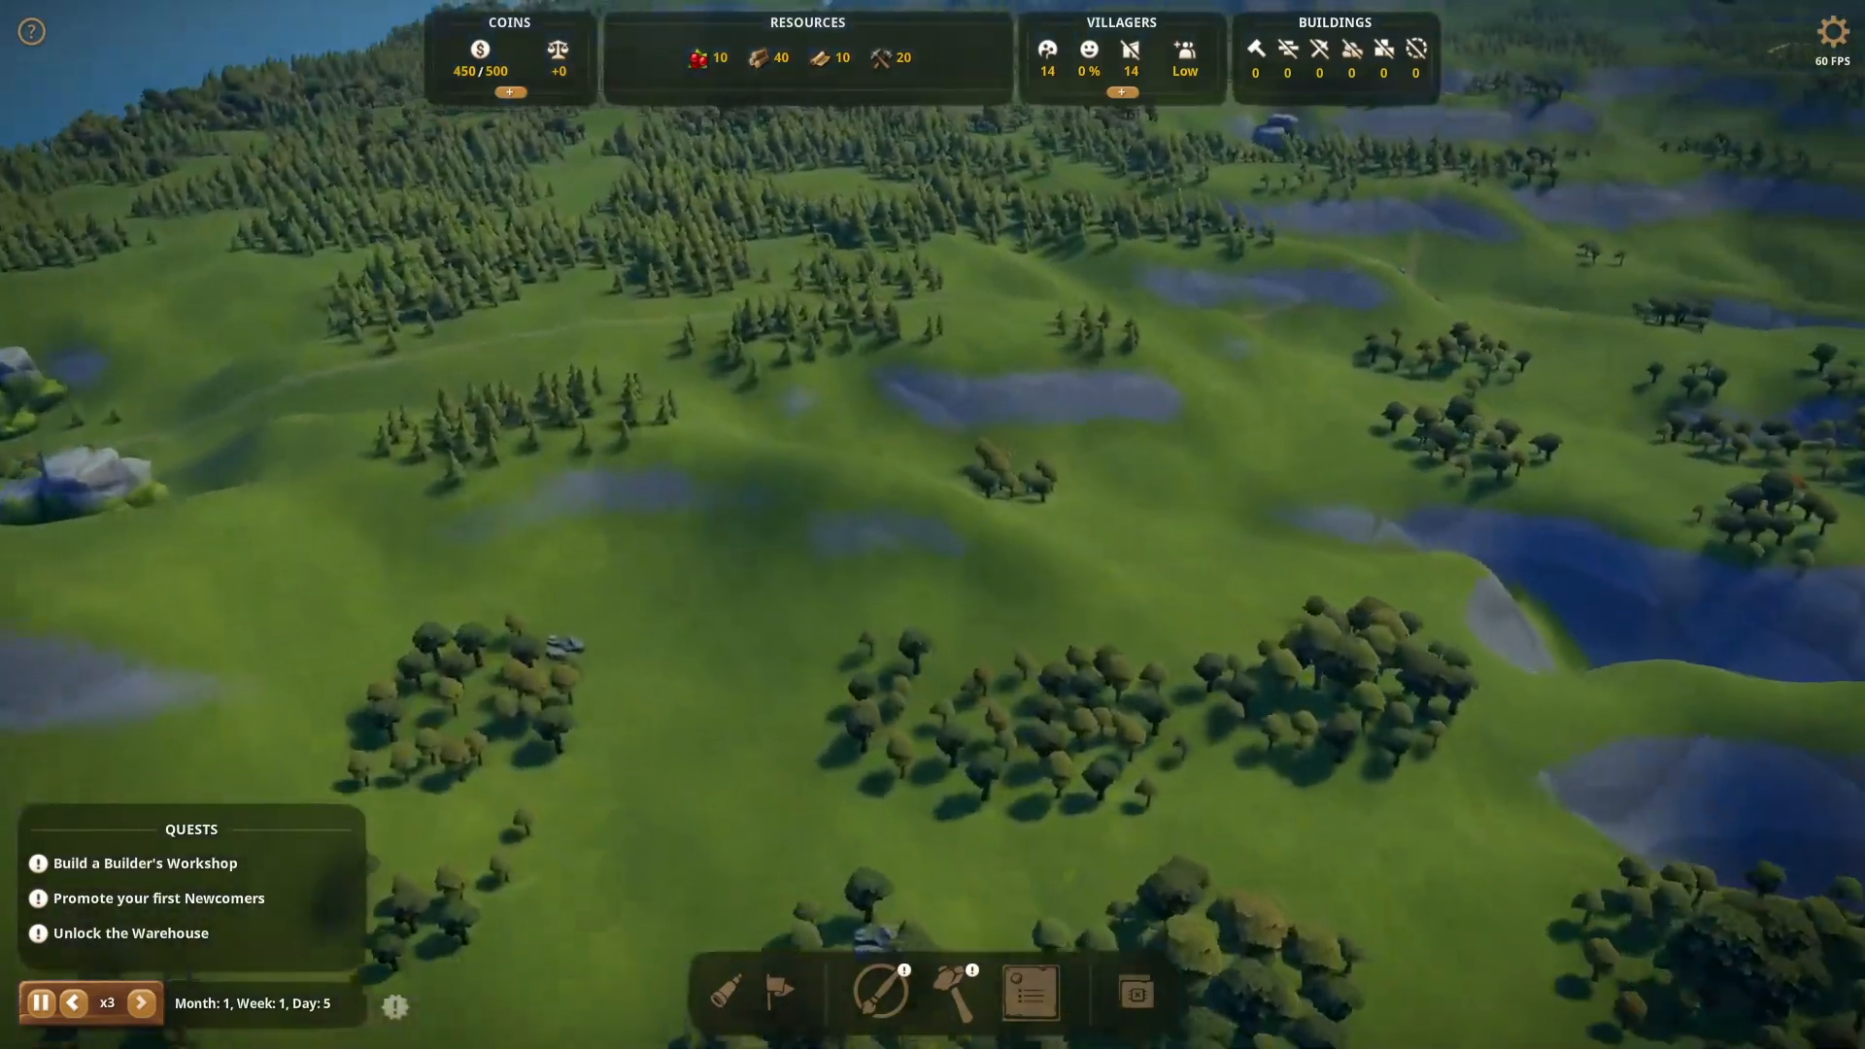
key("w")
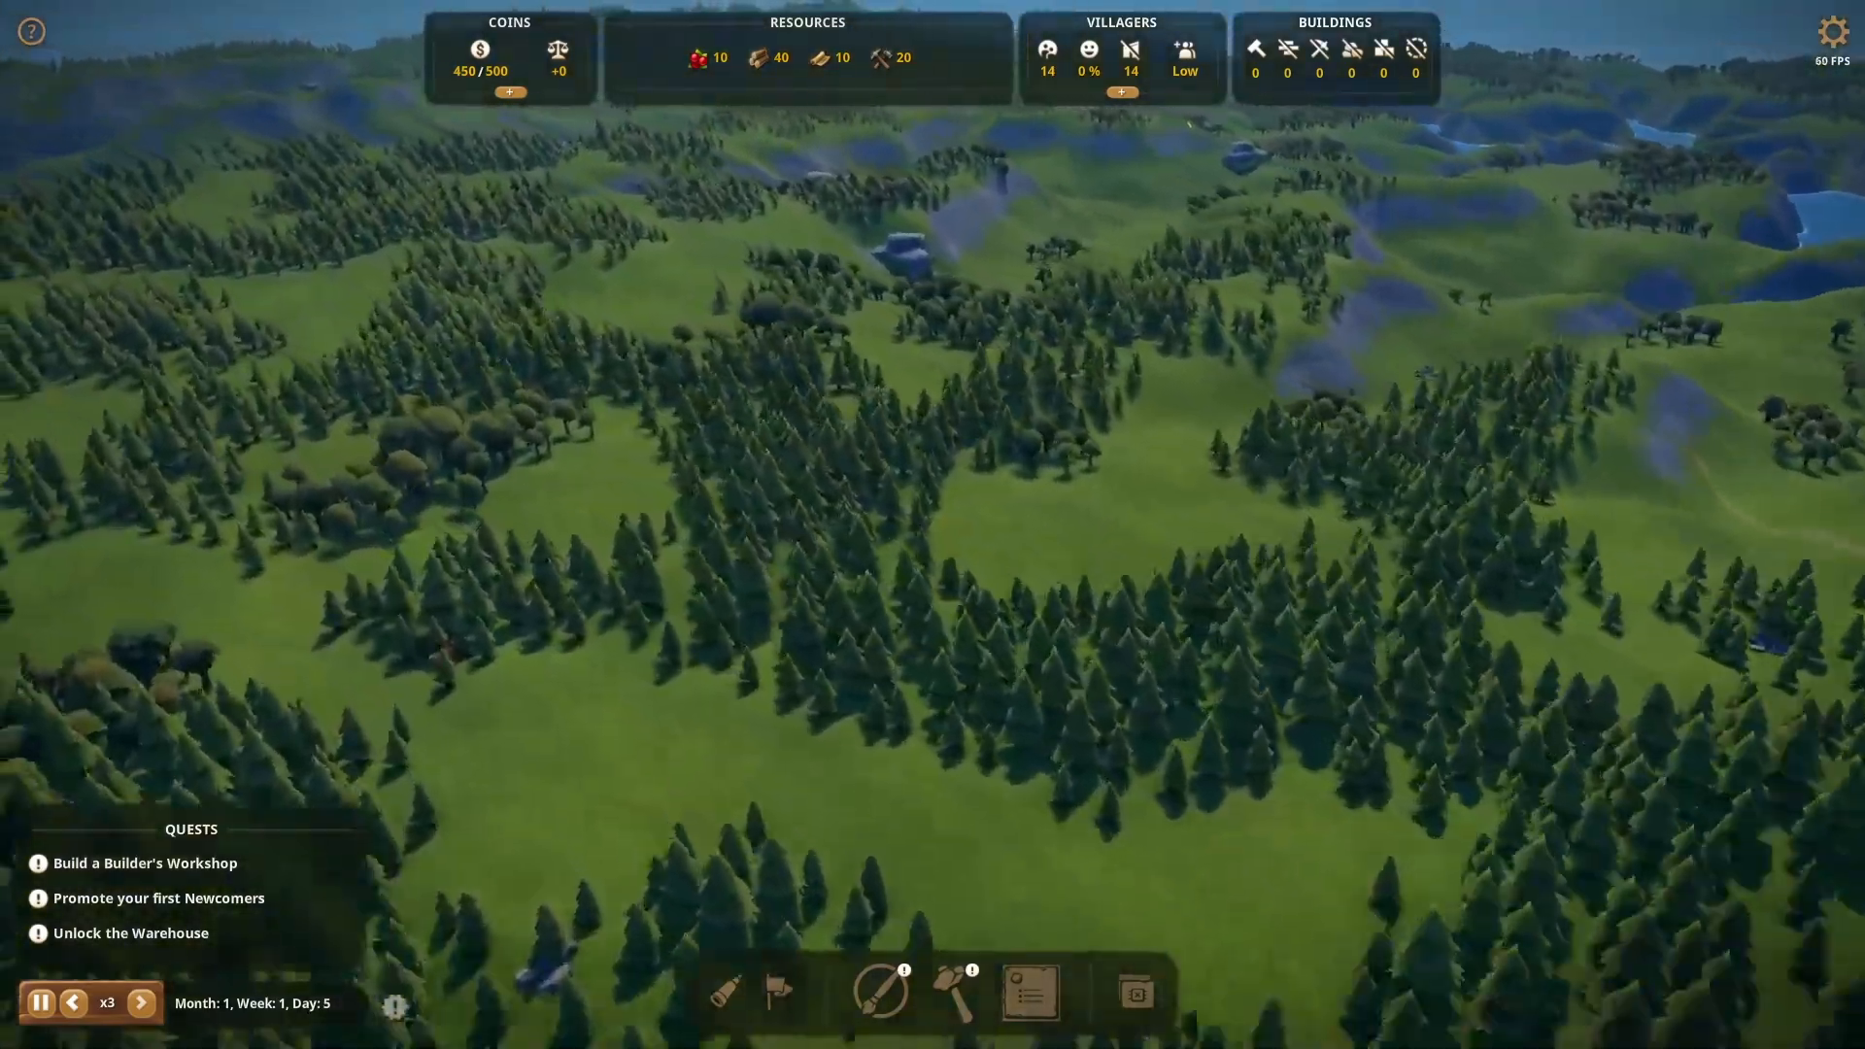
key("w")
key("a")
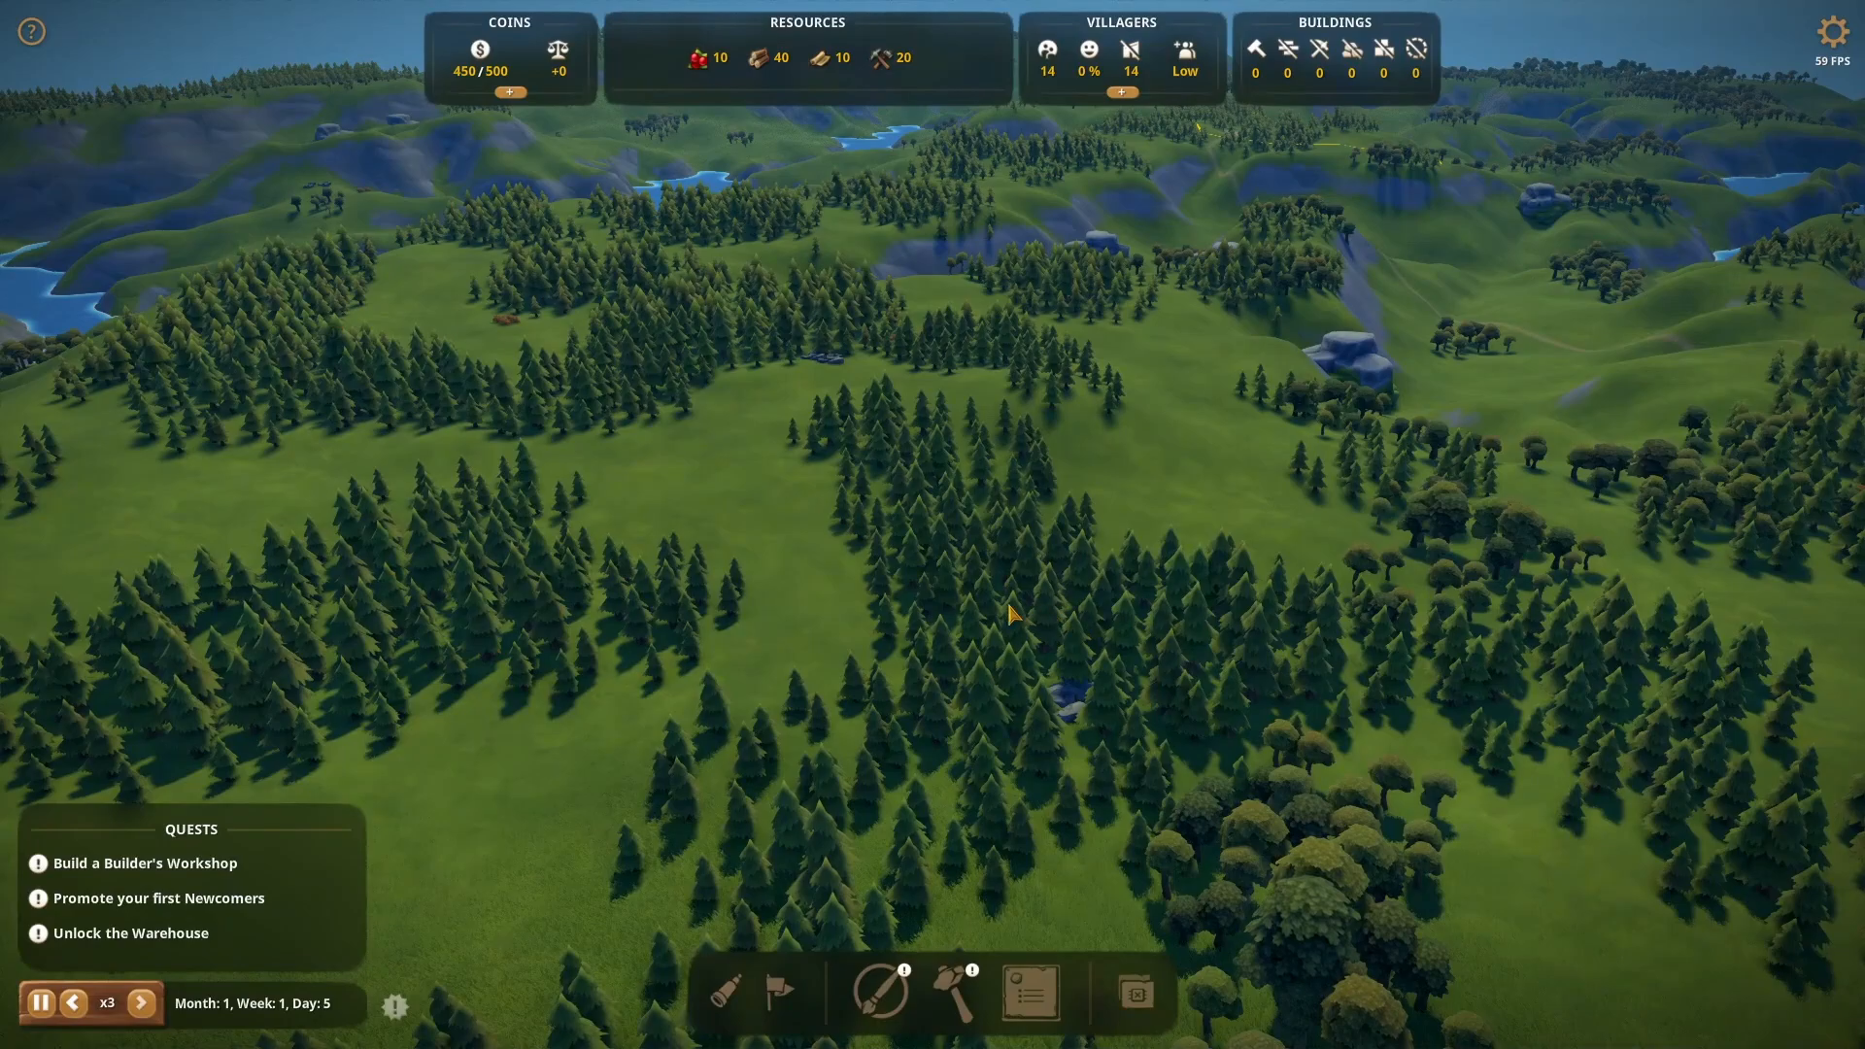
middle_click(1012, 617)
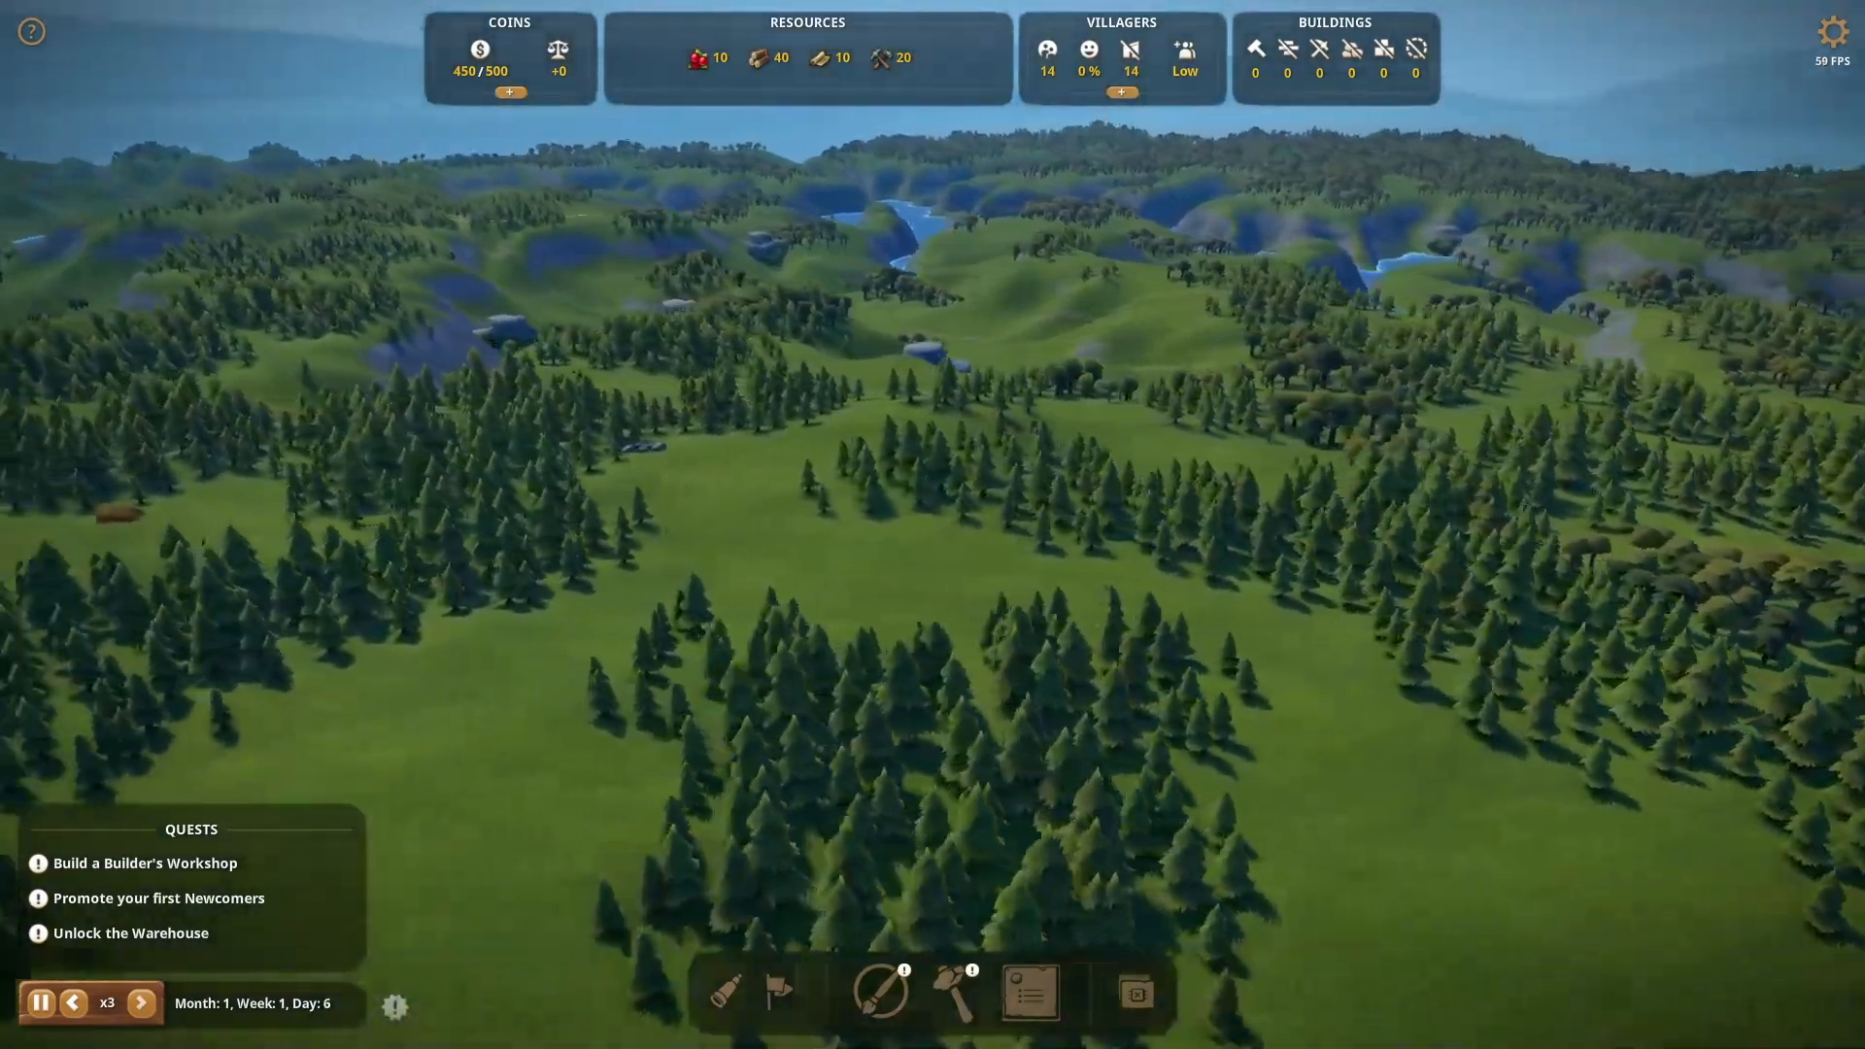
key("w")
key("a")
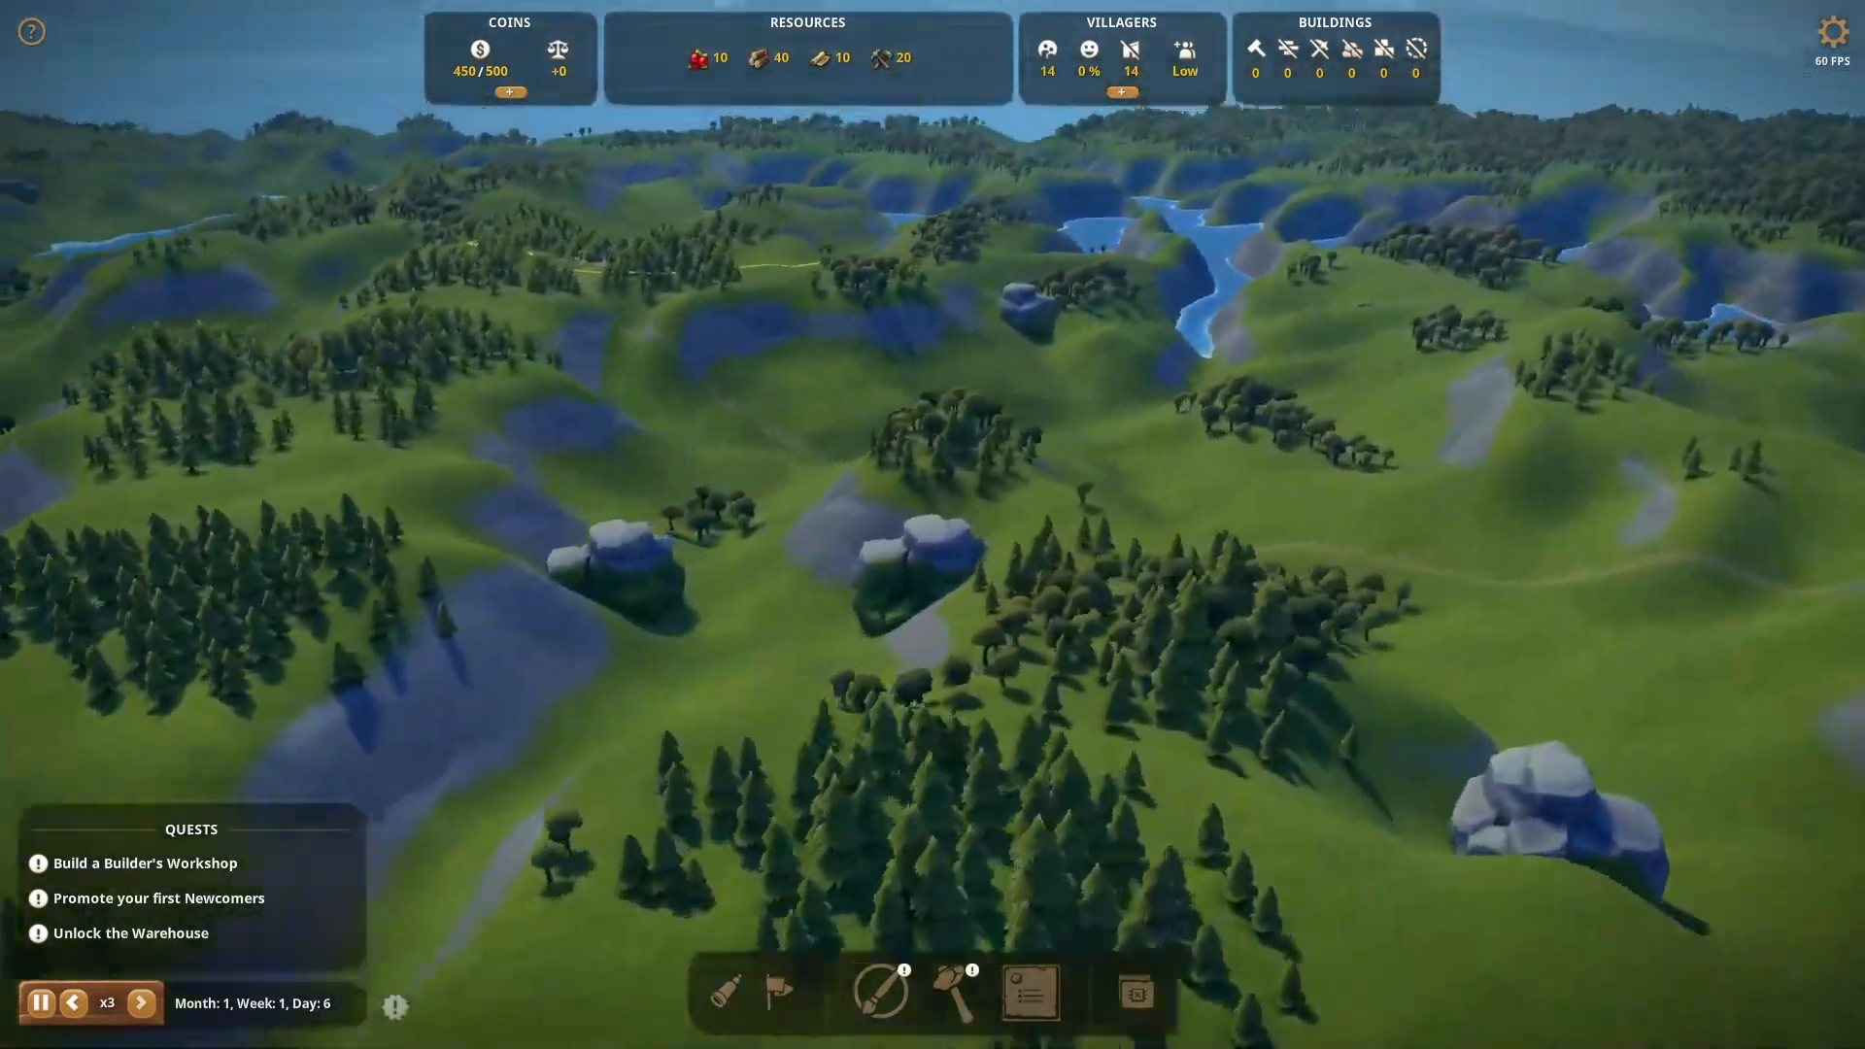
key("w")
key("d")
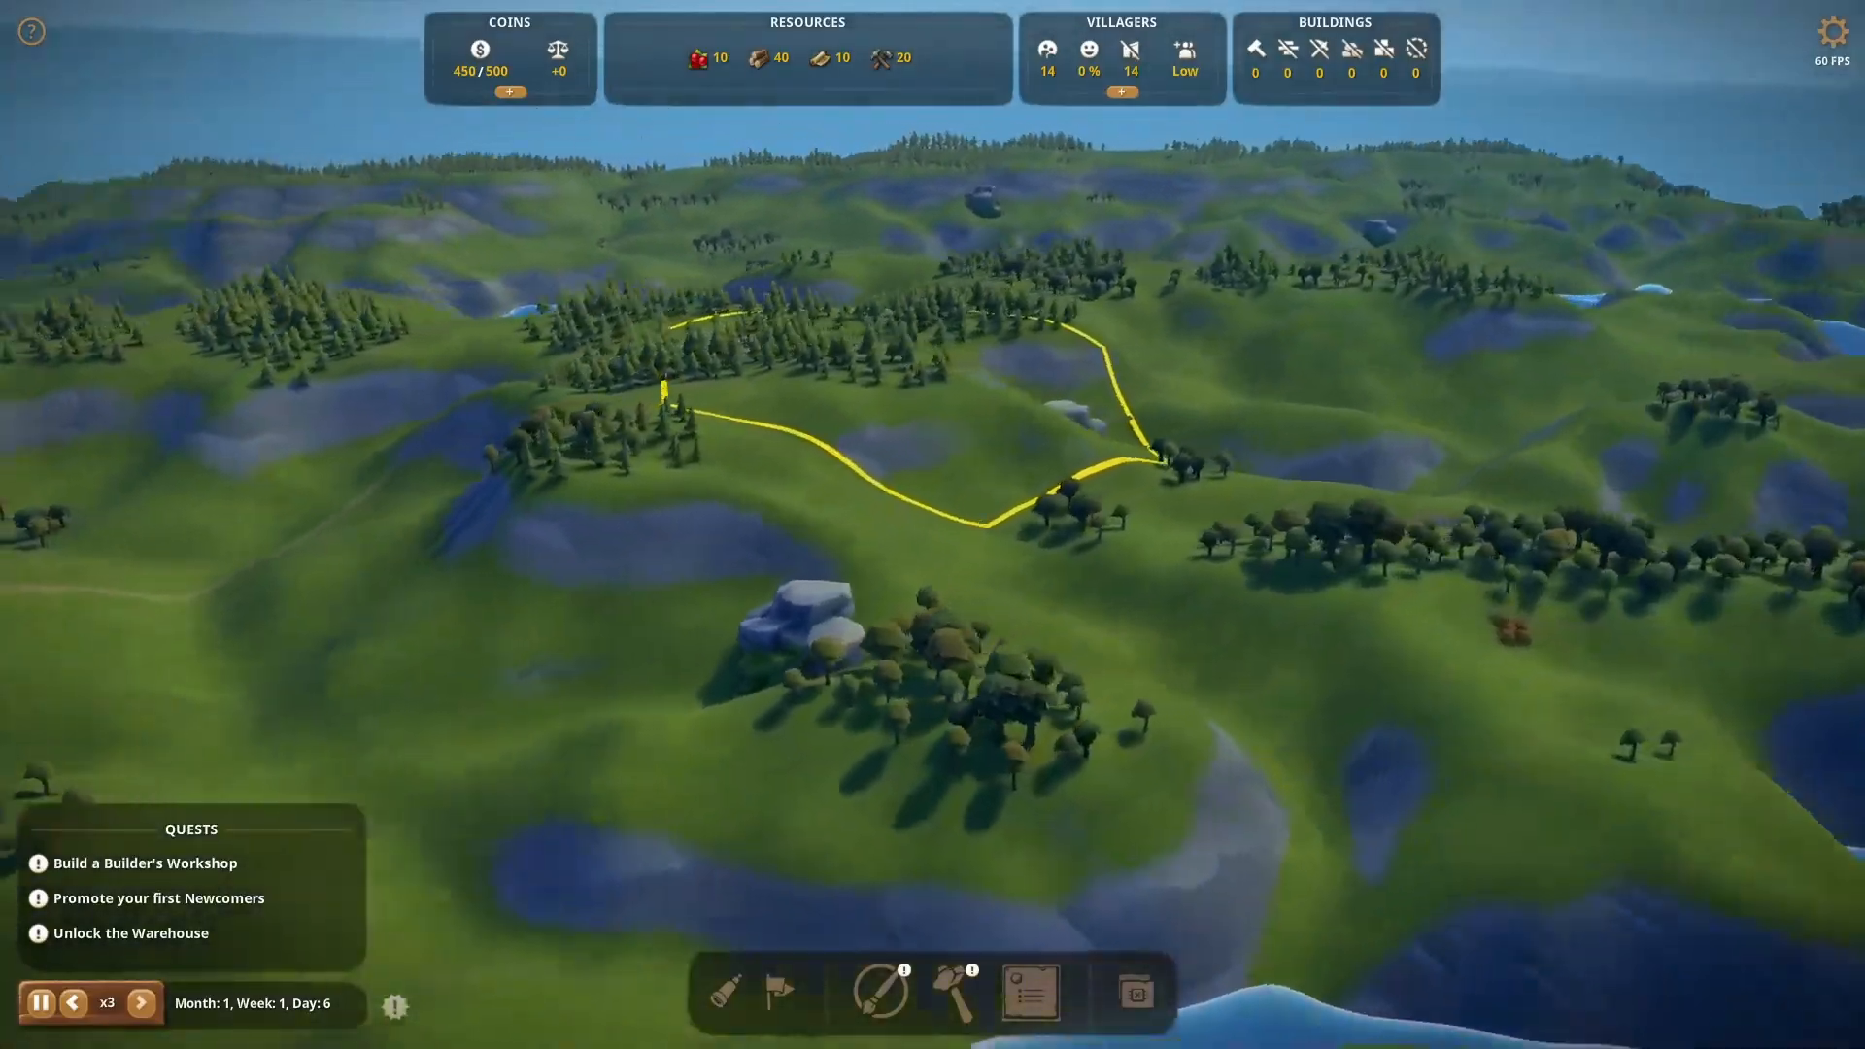
key("d")
key("w")
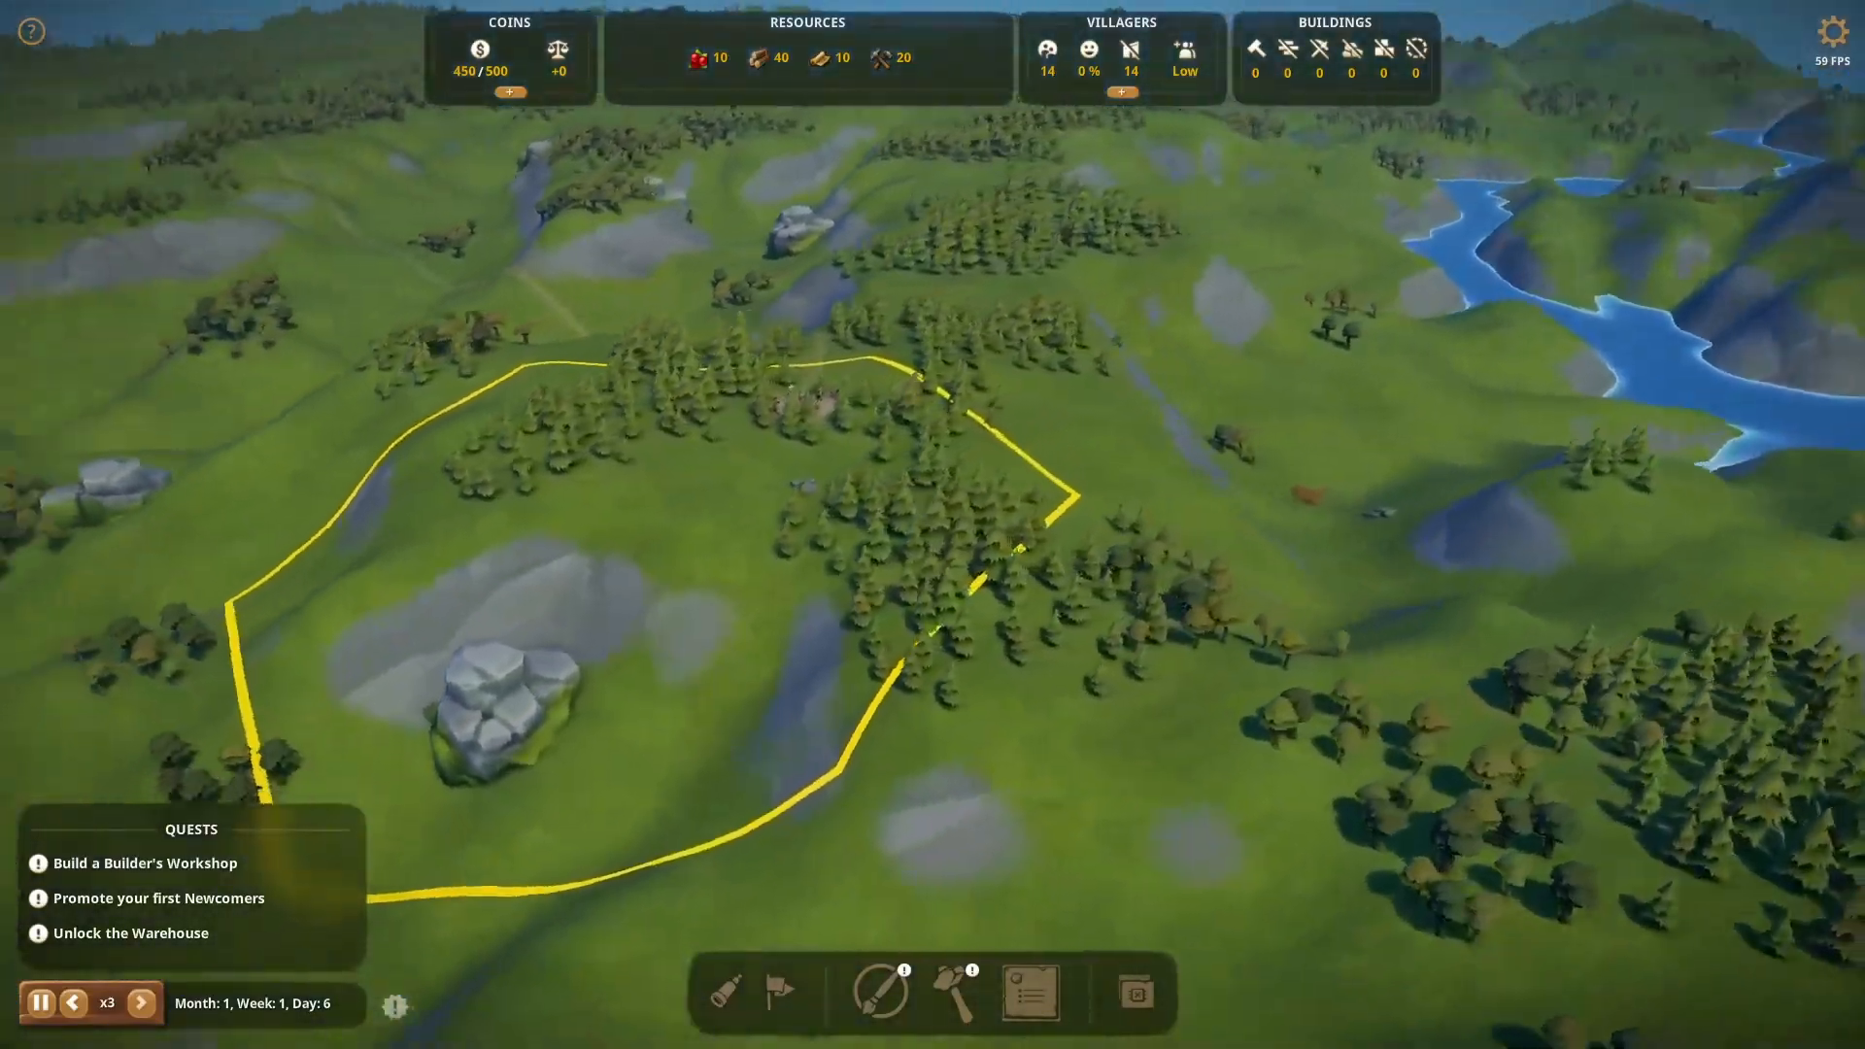
scroll(932, 525, "down", 4)
key("q")
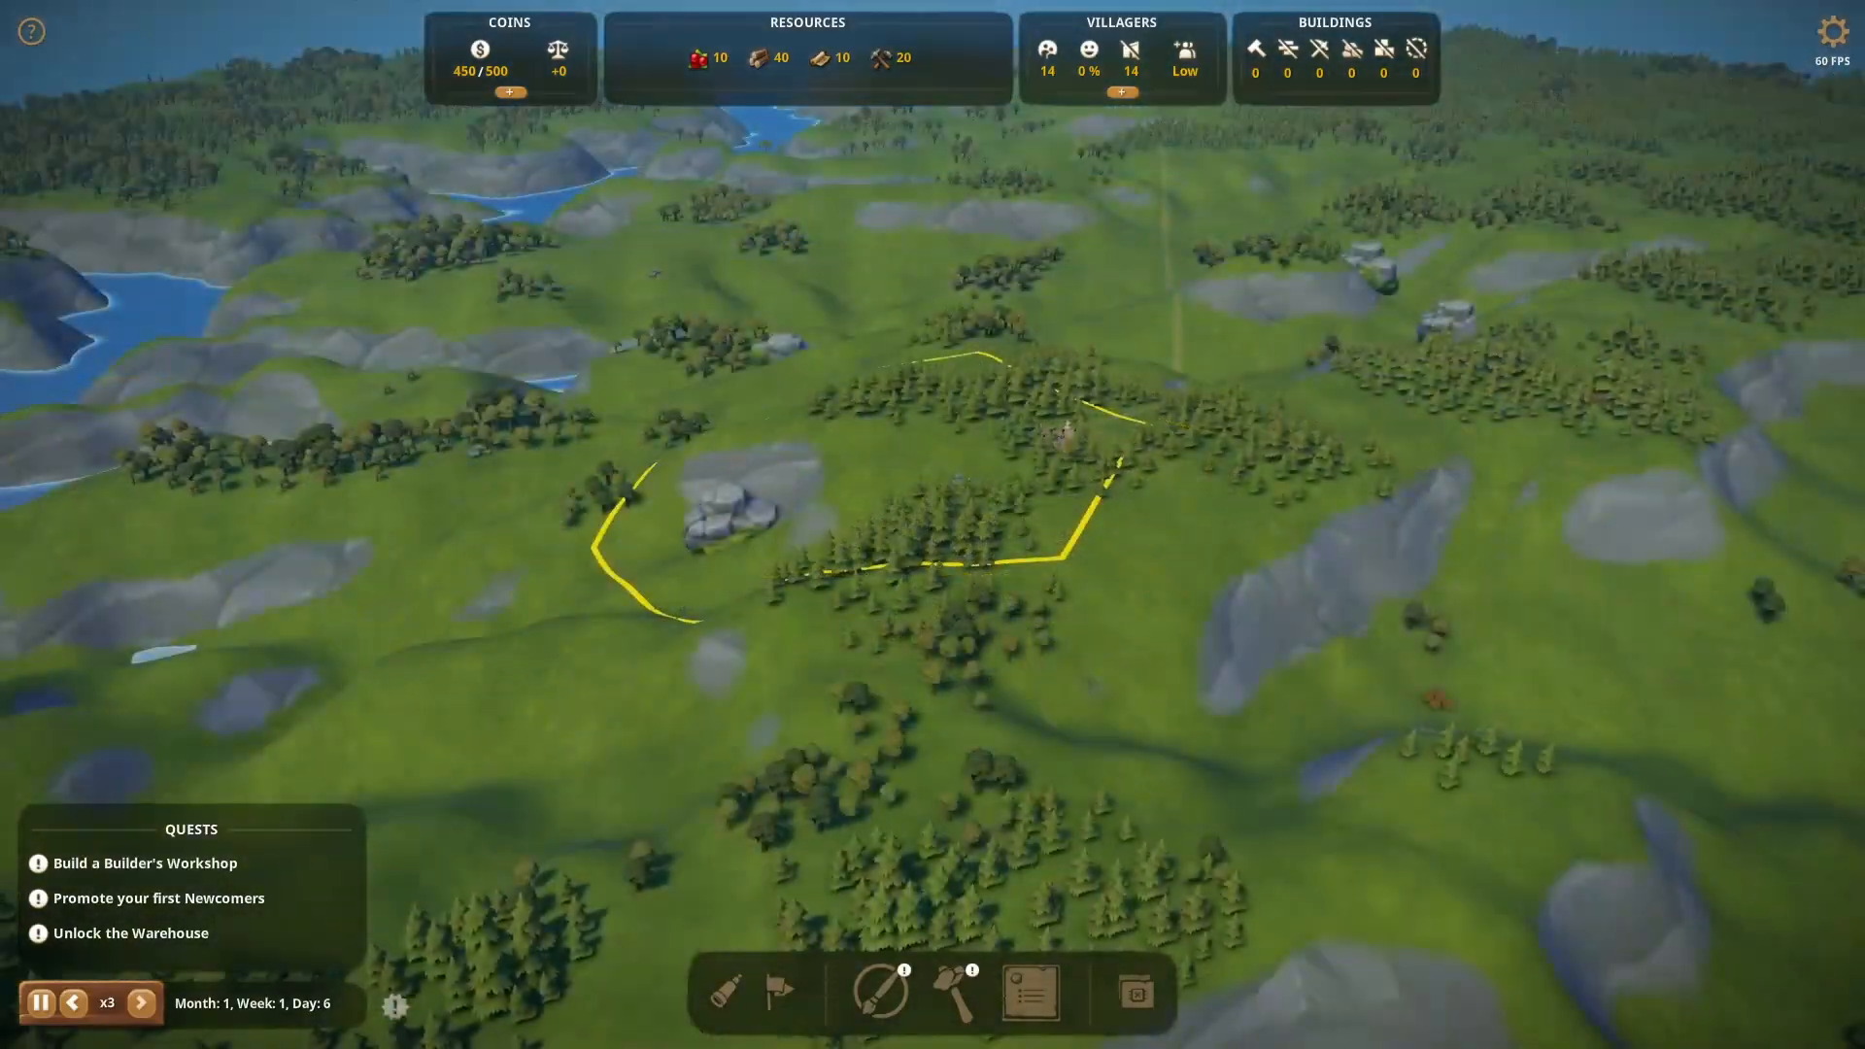
key("e")
key("a")
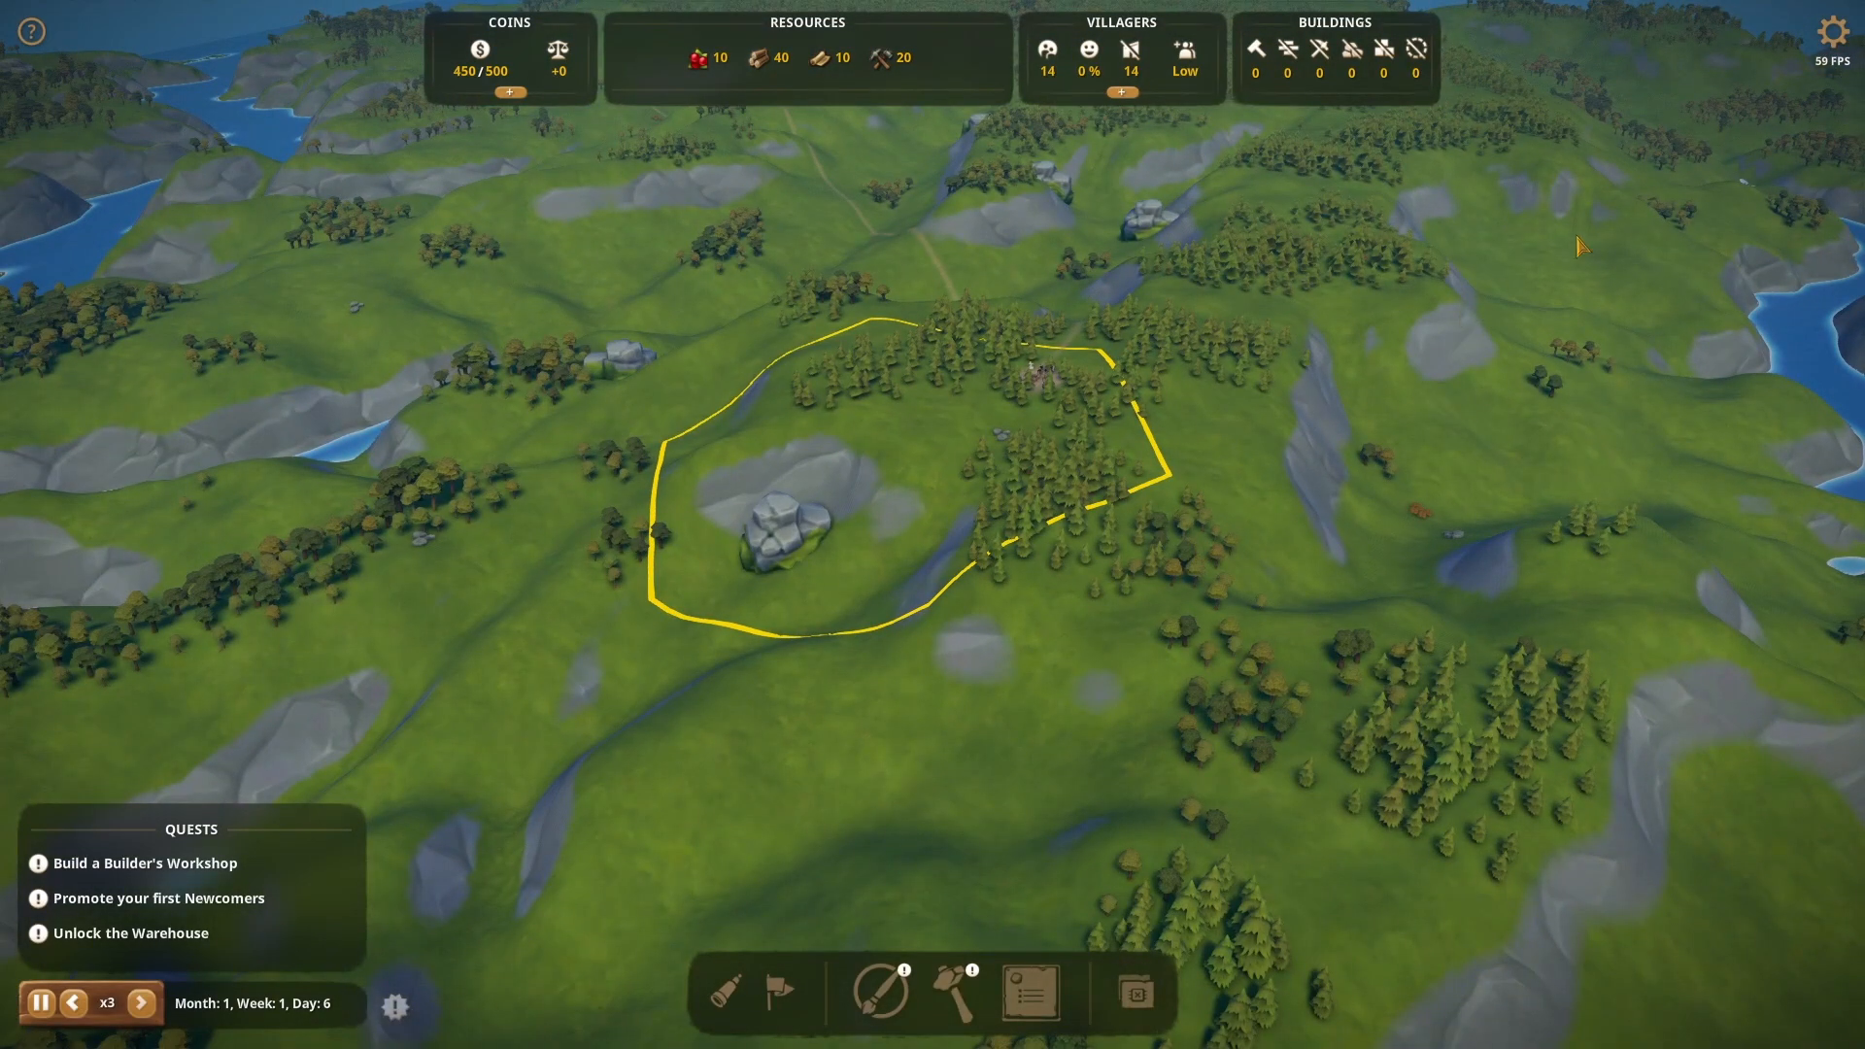
Quit the current game to the main menu without saving
left_click(1822, 47)
left_click(966, 587)
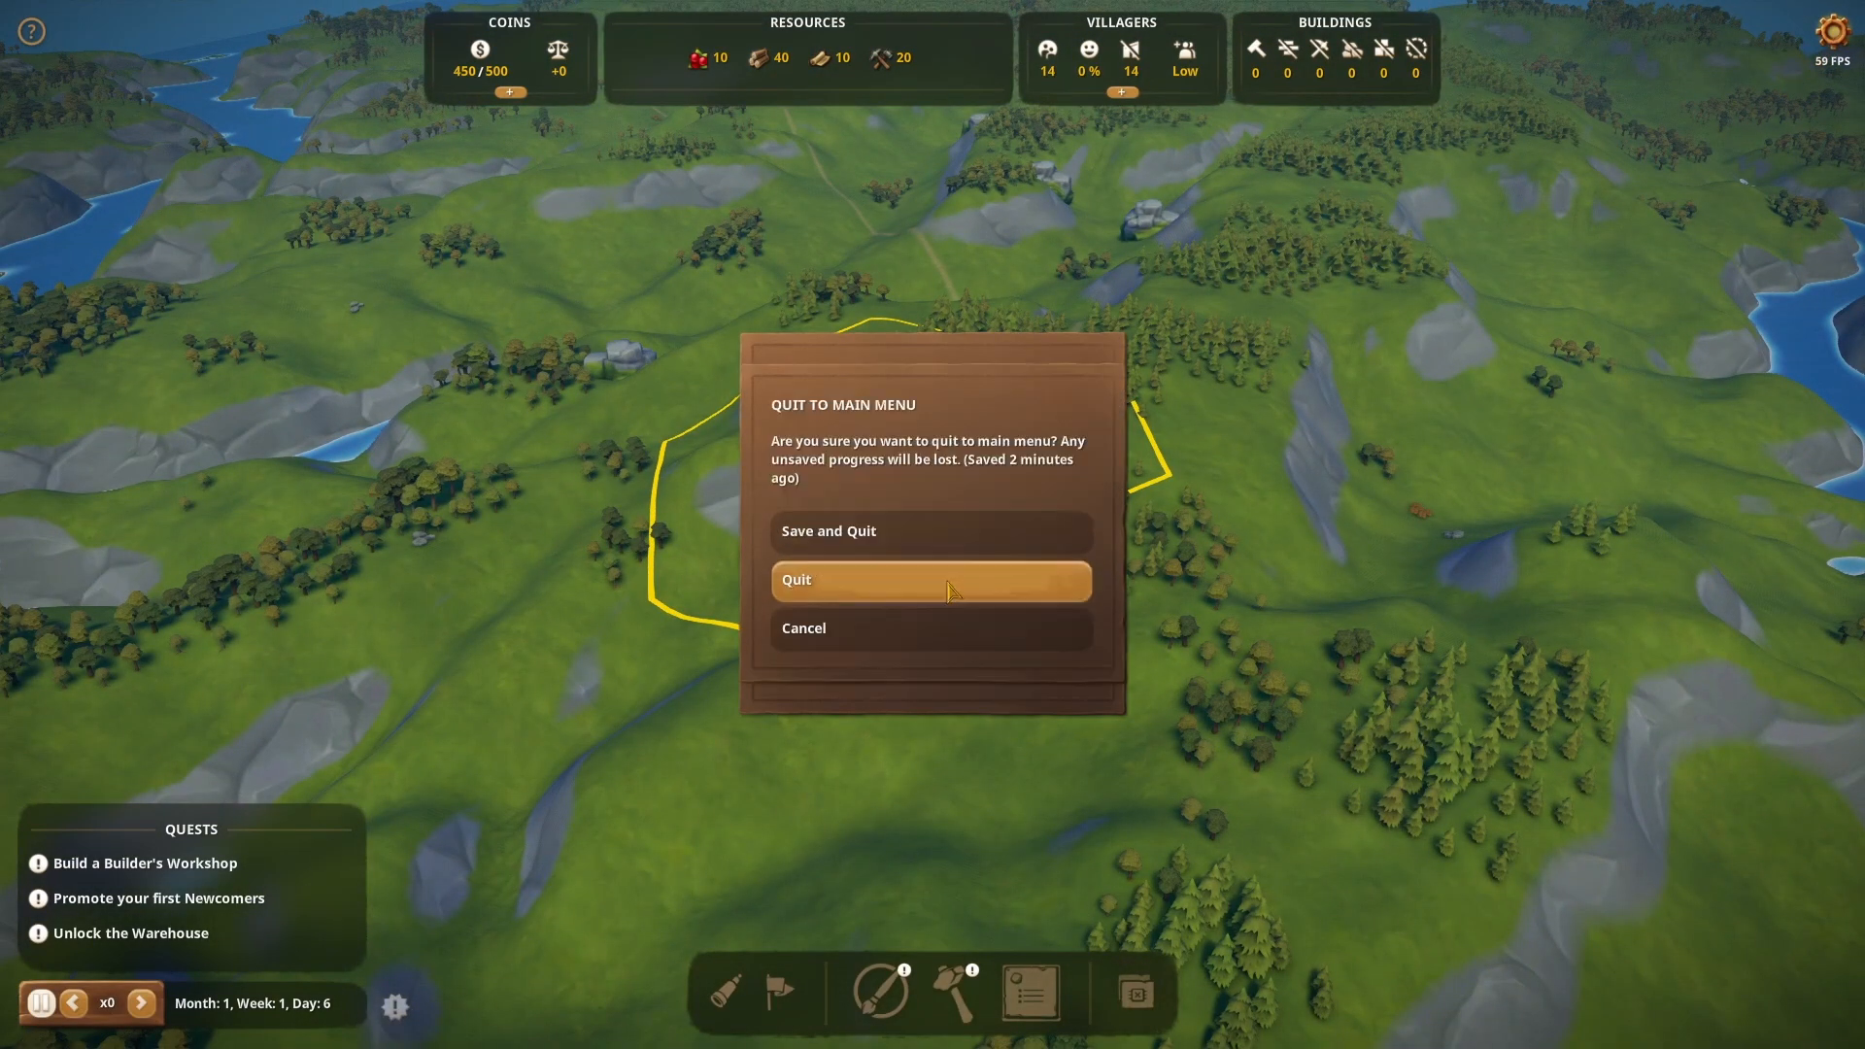
left_click(950, 583)
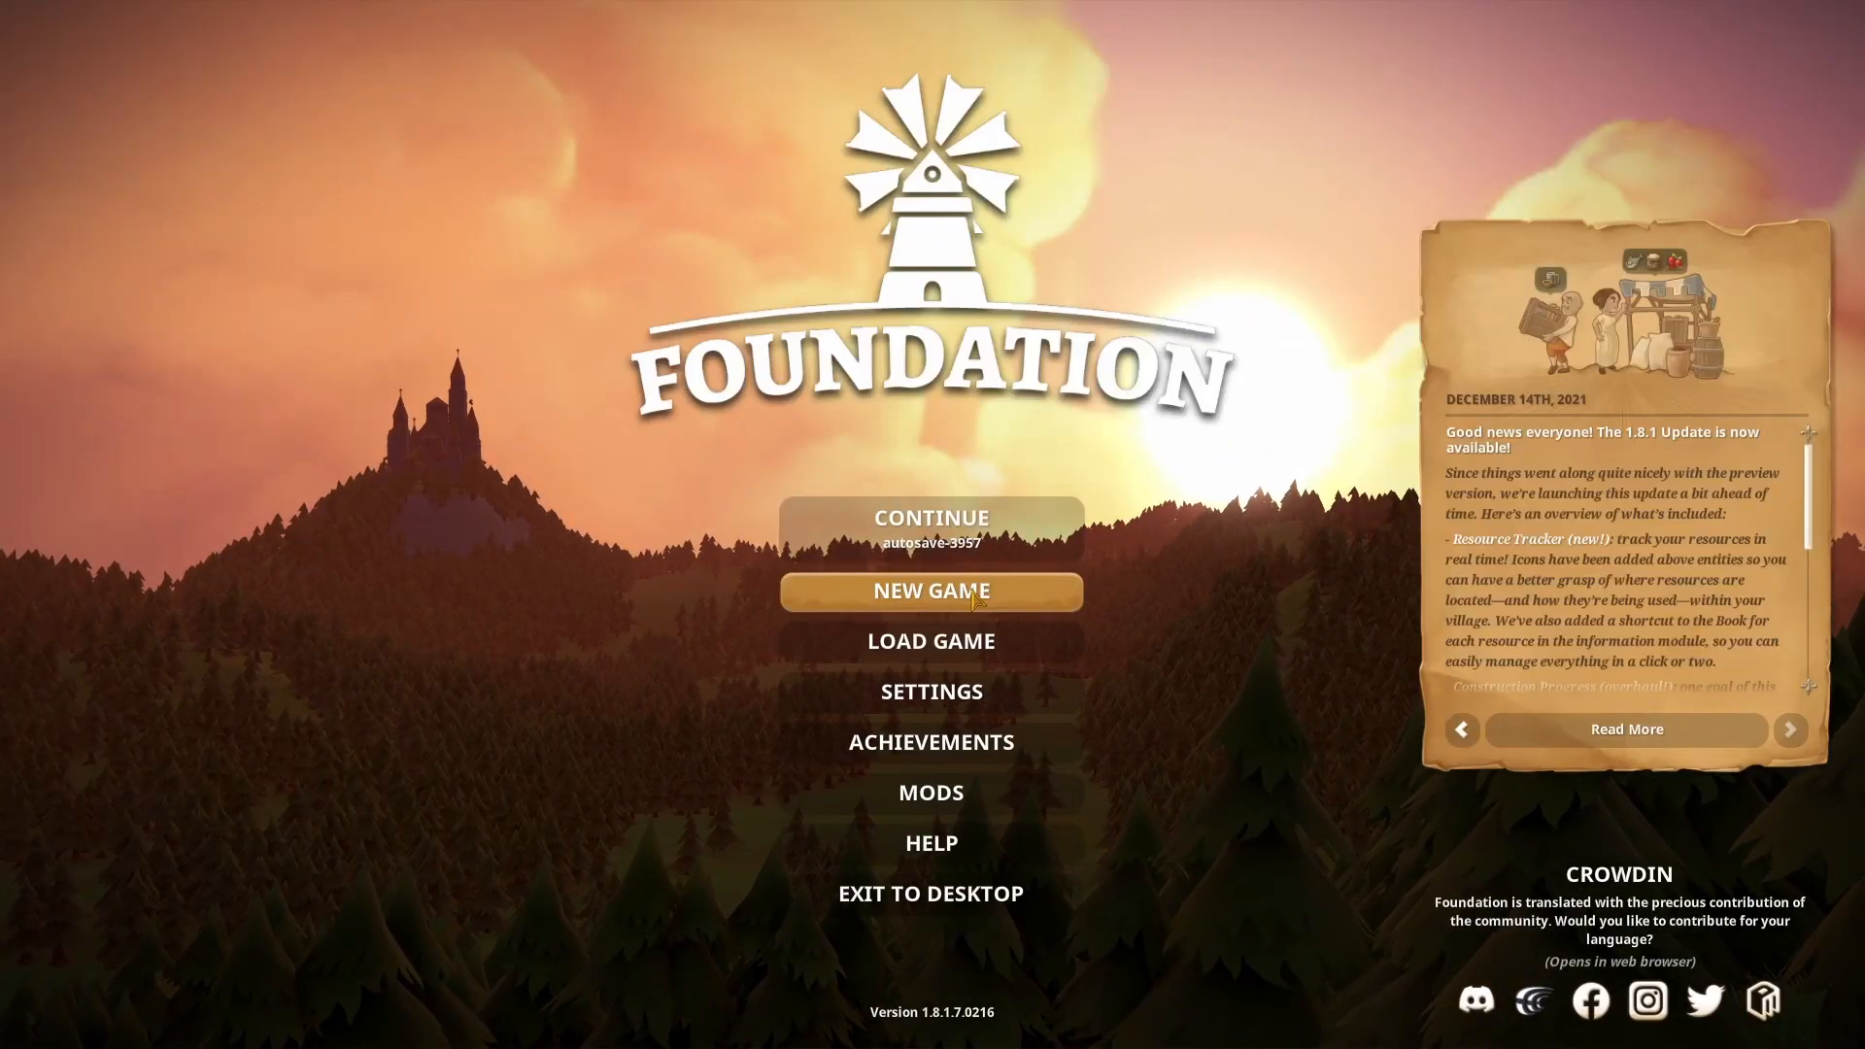
Start a new game on the Eidfjord map with all optional mods disabled except Birds Eye Camera
left_click(975, 599)
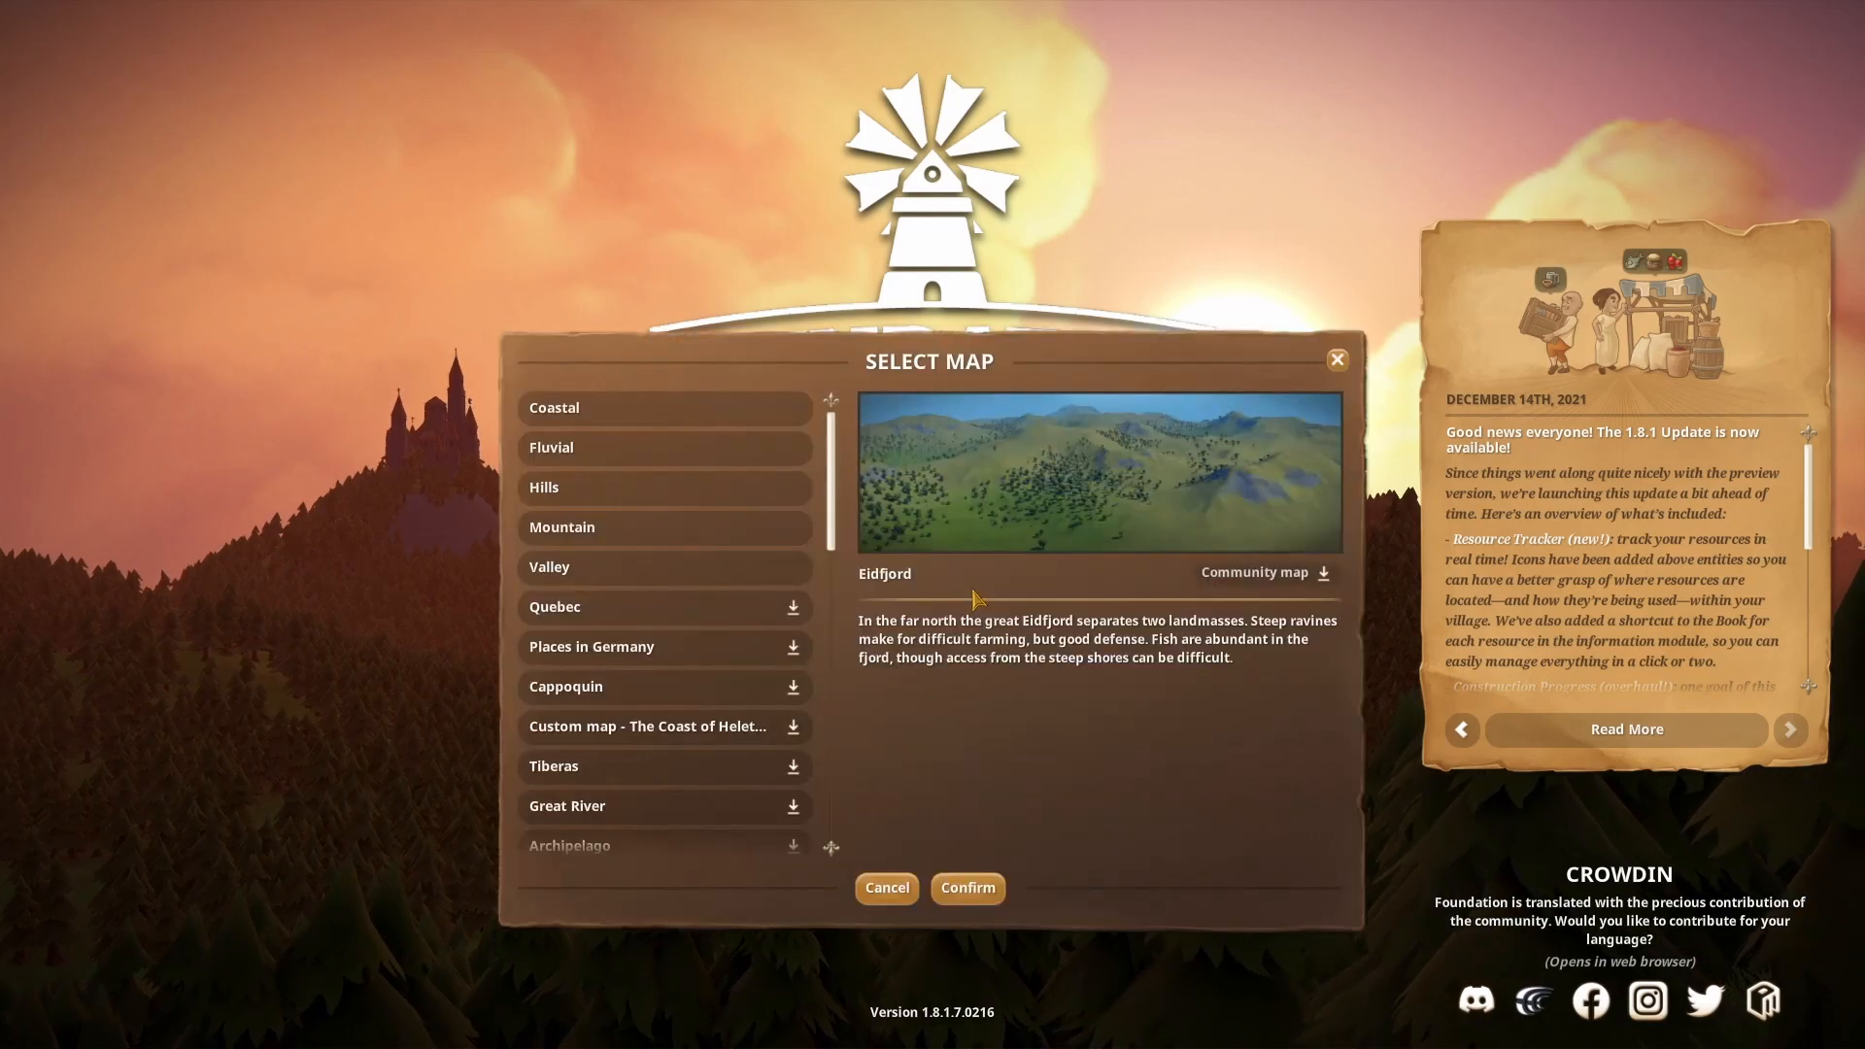
left_click(971, 885)
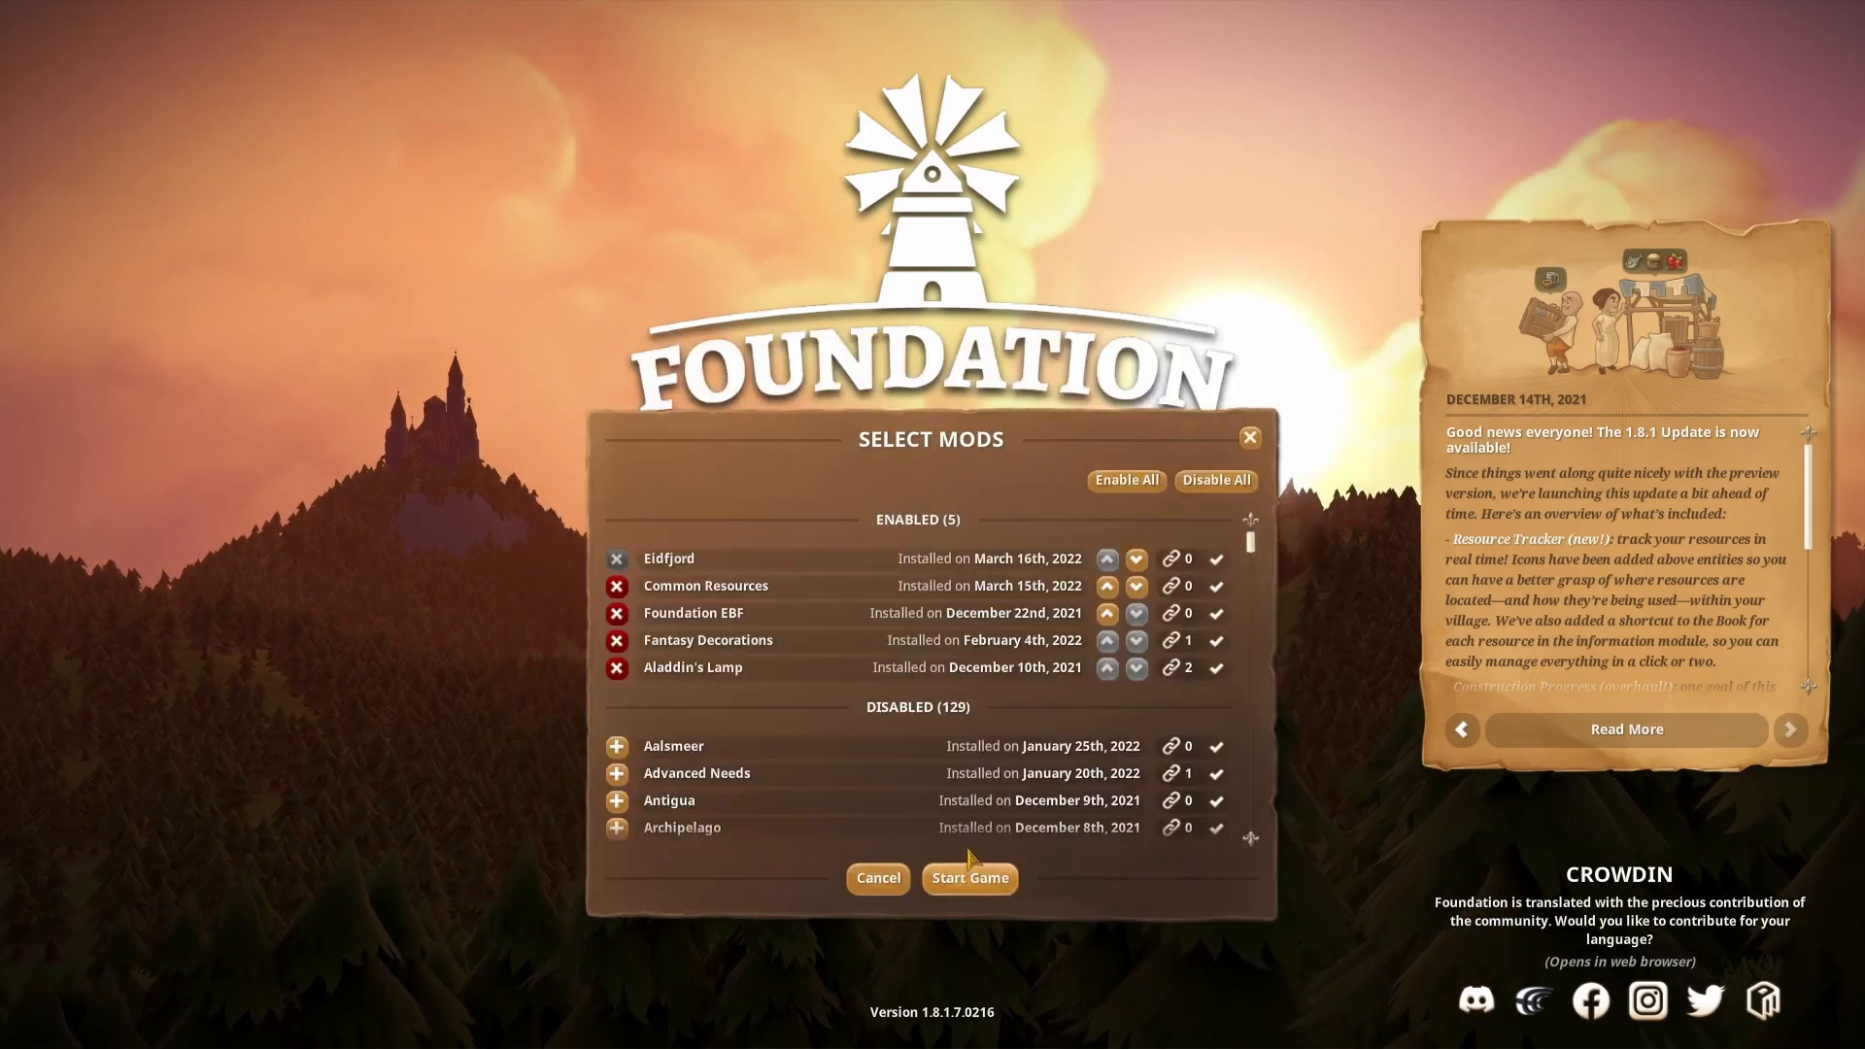
left_click(1216, 479)
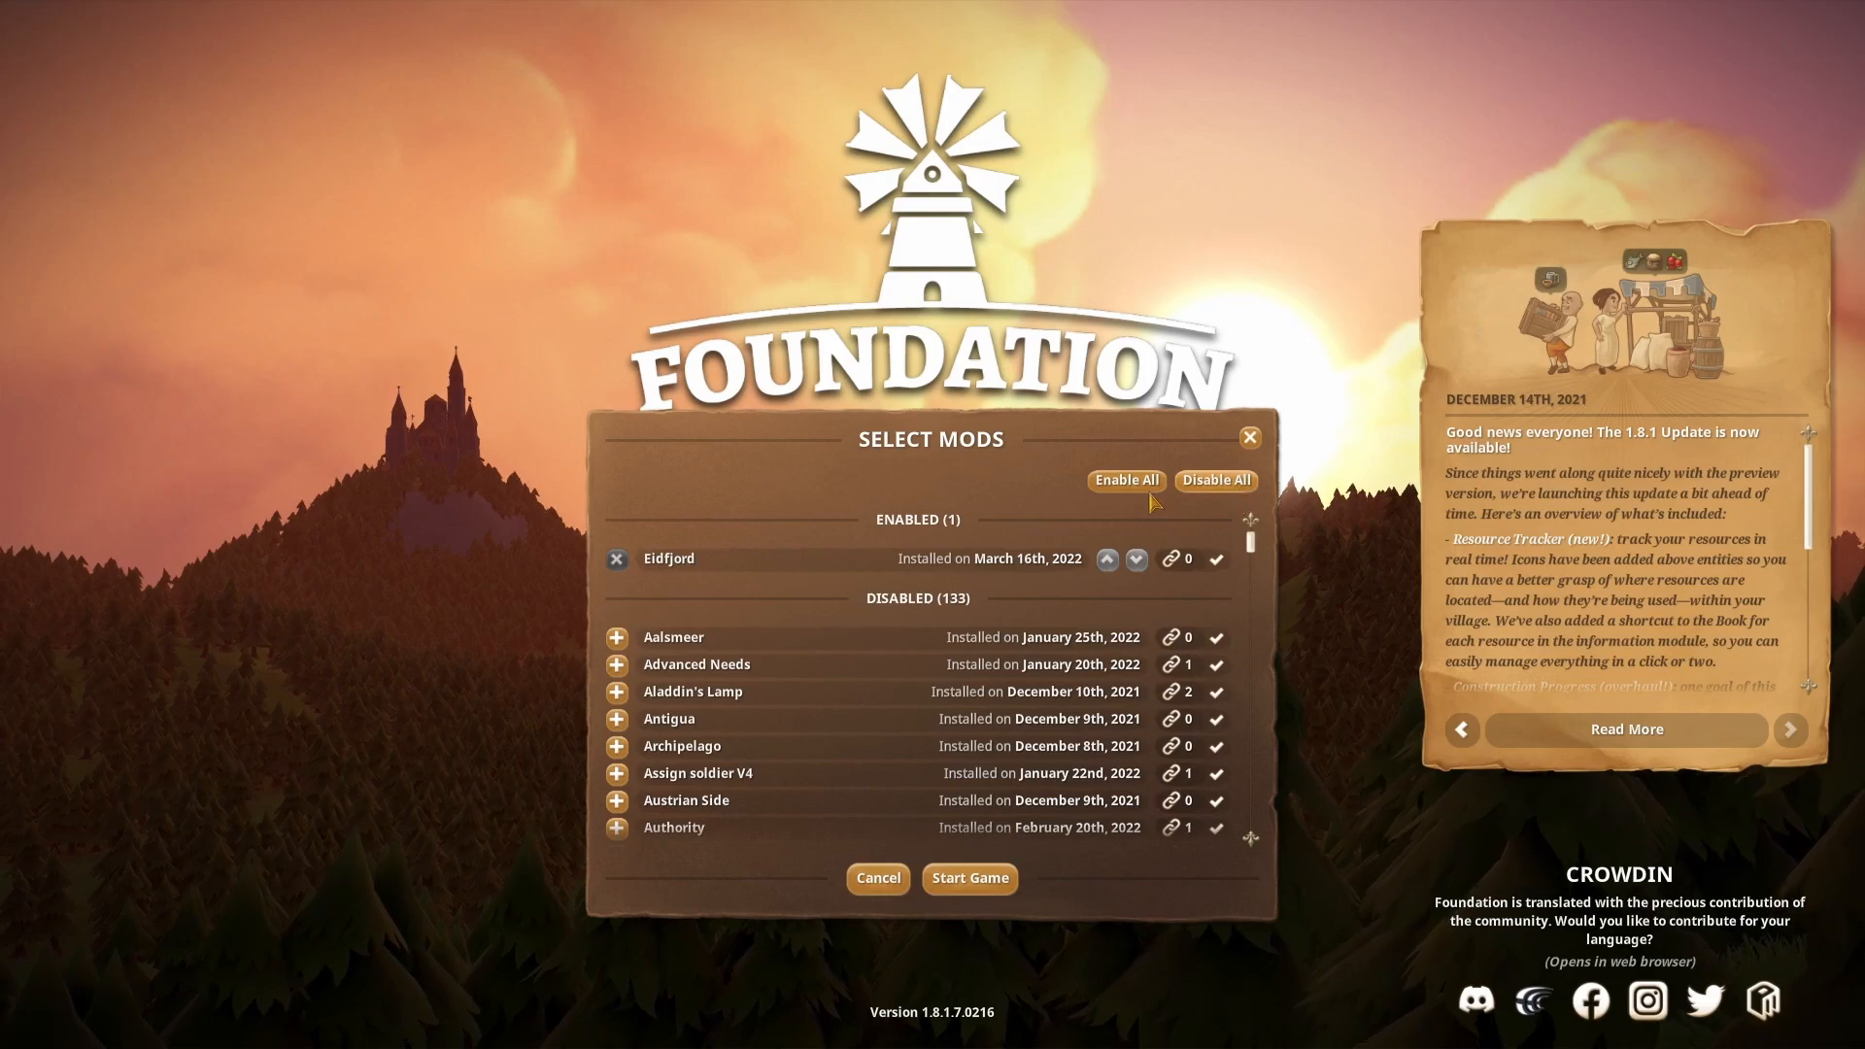
scroll(759, 728, "down", 2)
scroll(758, 728, "down", 3)
scroll(644, 722, "down", 2)
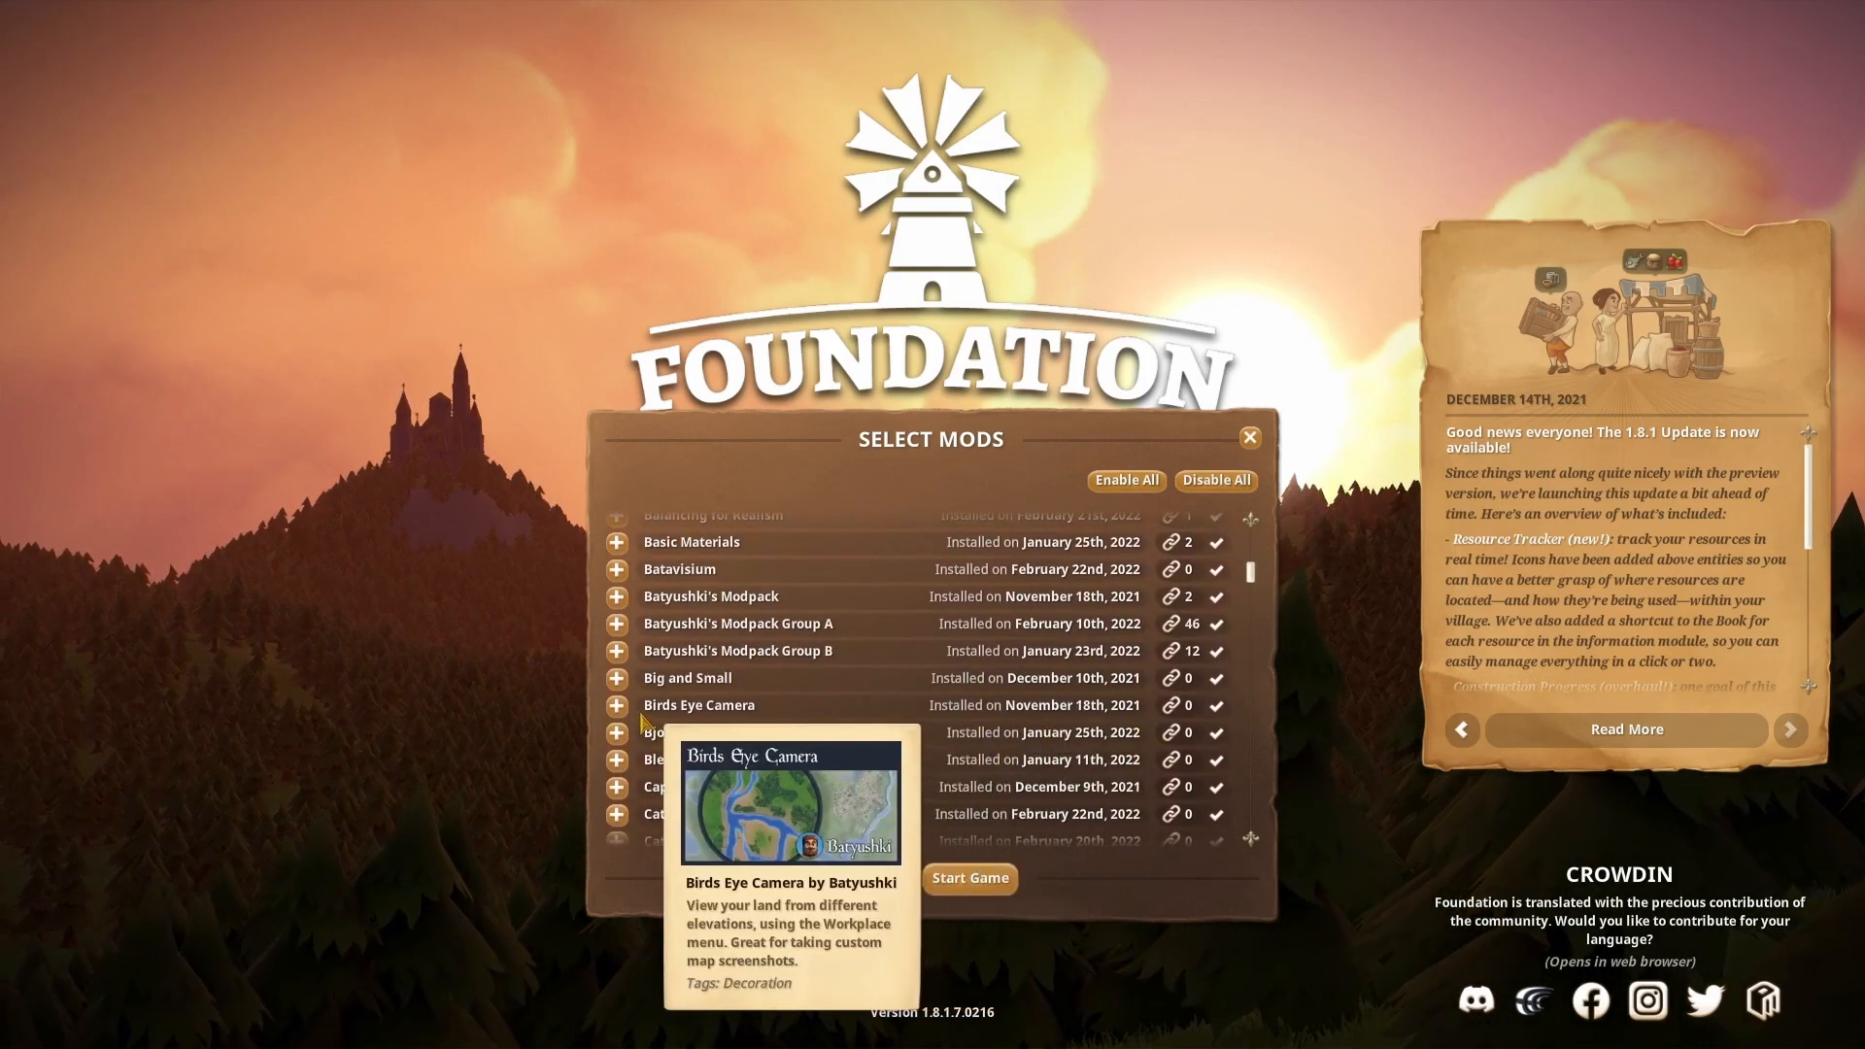
left_click(618, 706)
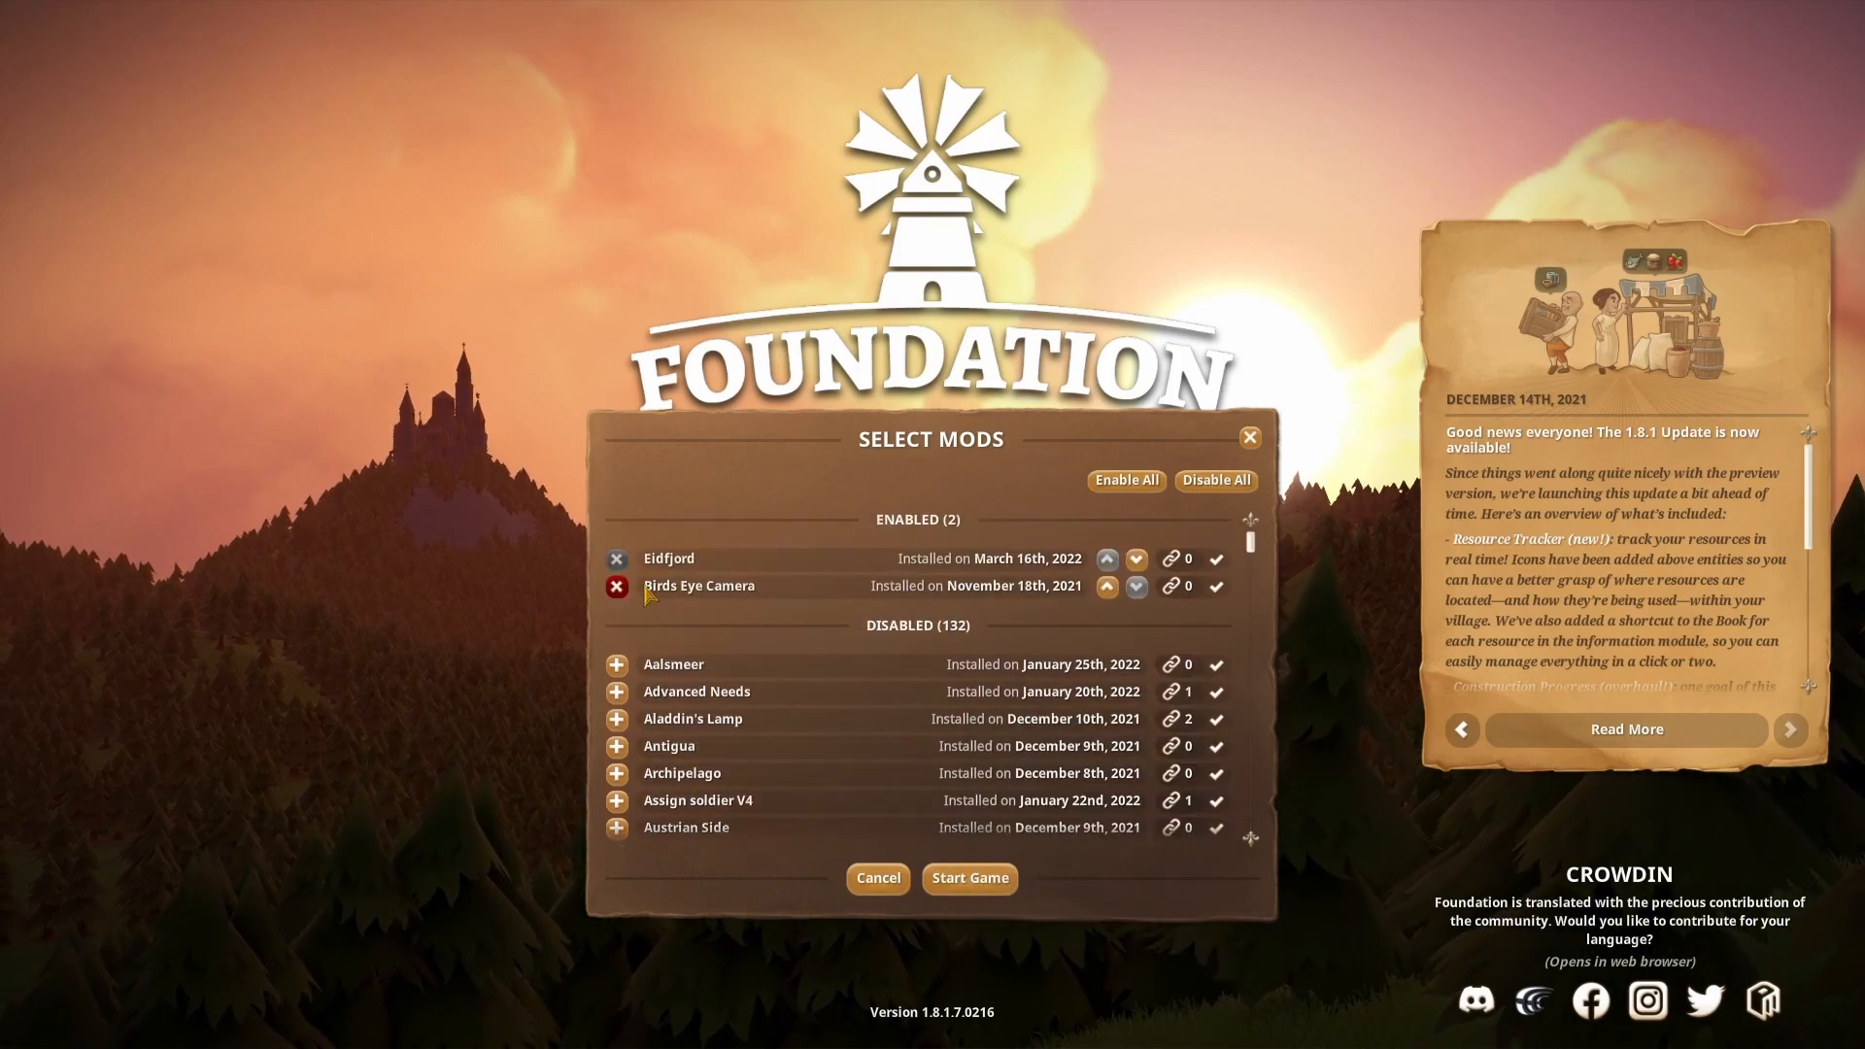
left_click(969, 877)
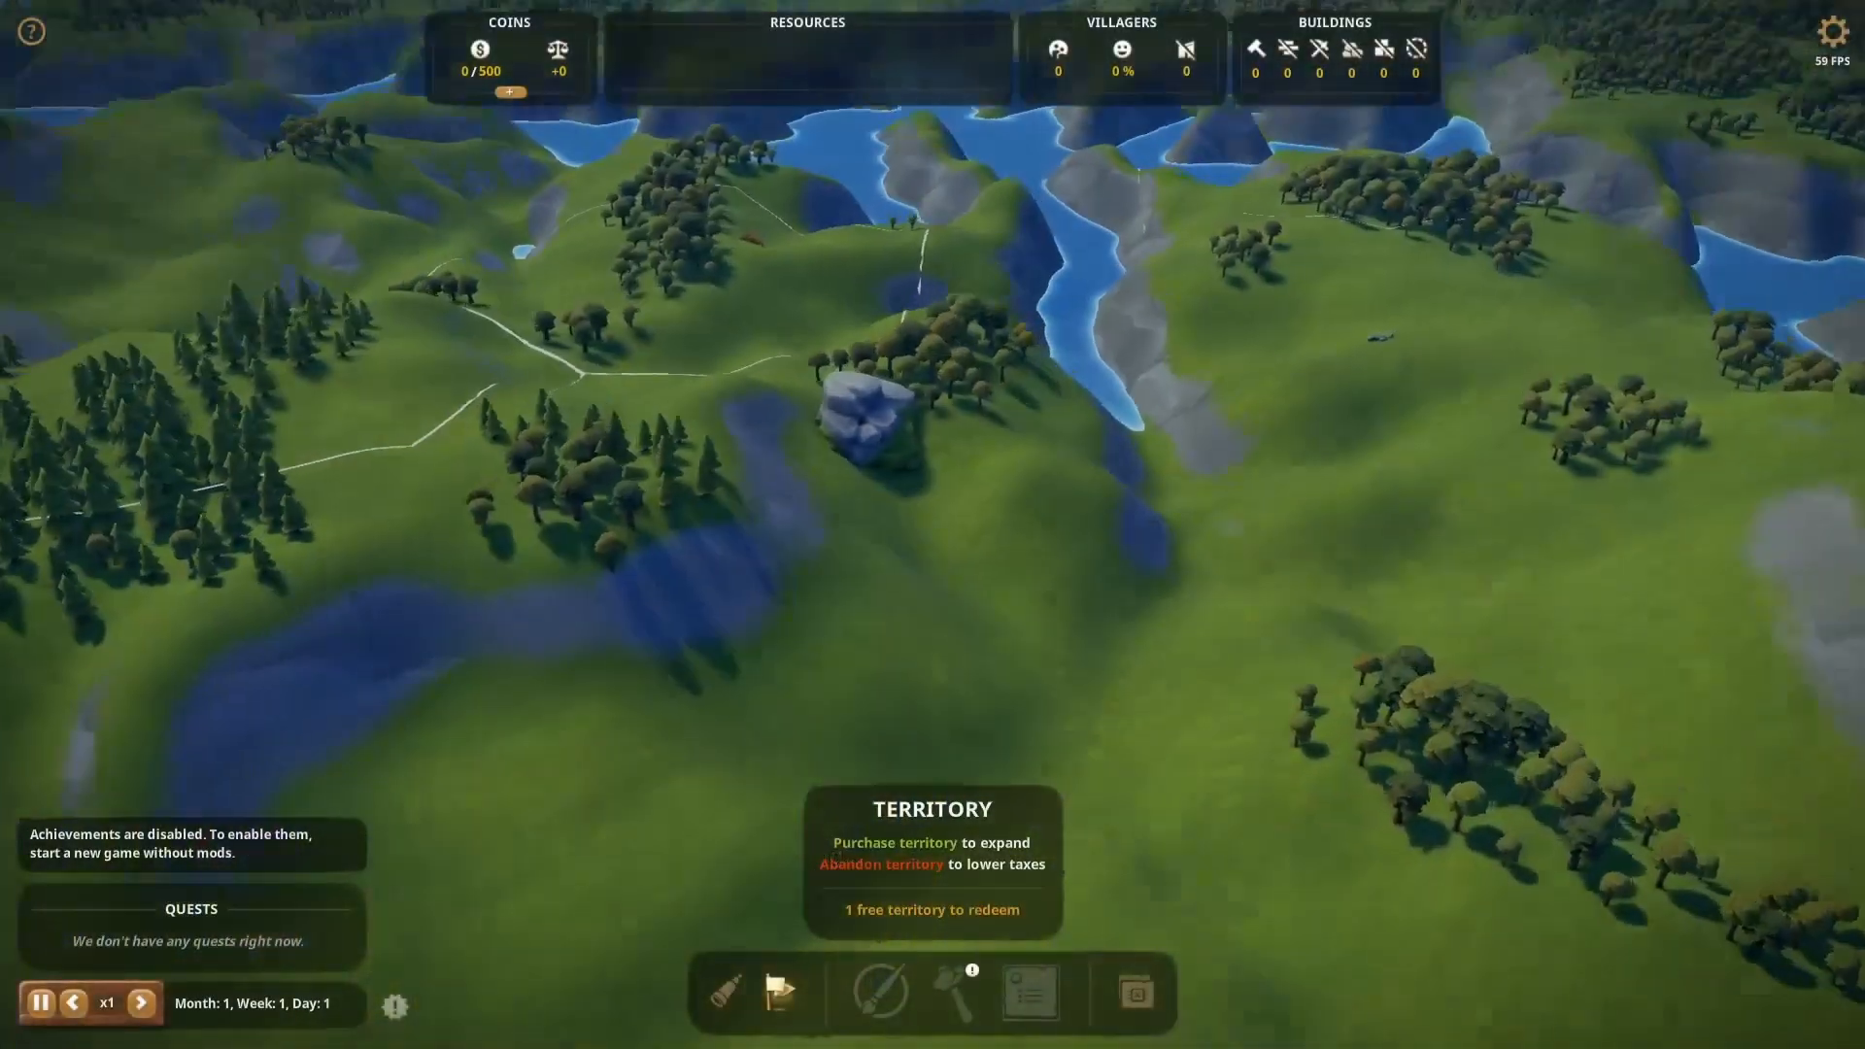
Claim the free territory on the hills above the fjord and build the Village Center beside its berry bushes
key("w")
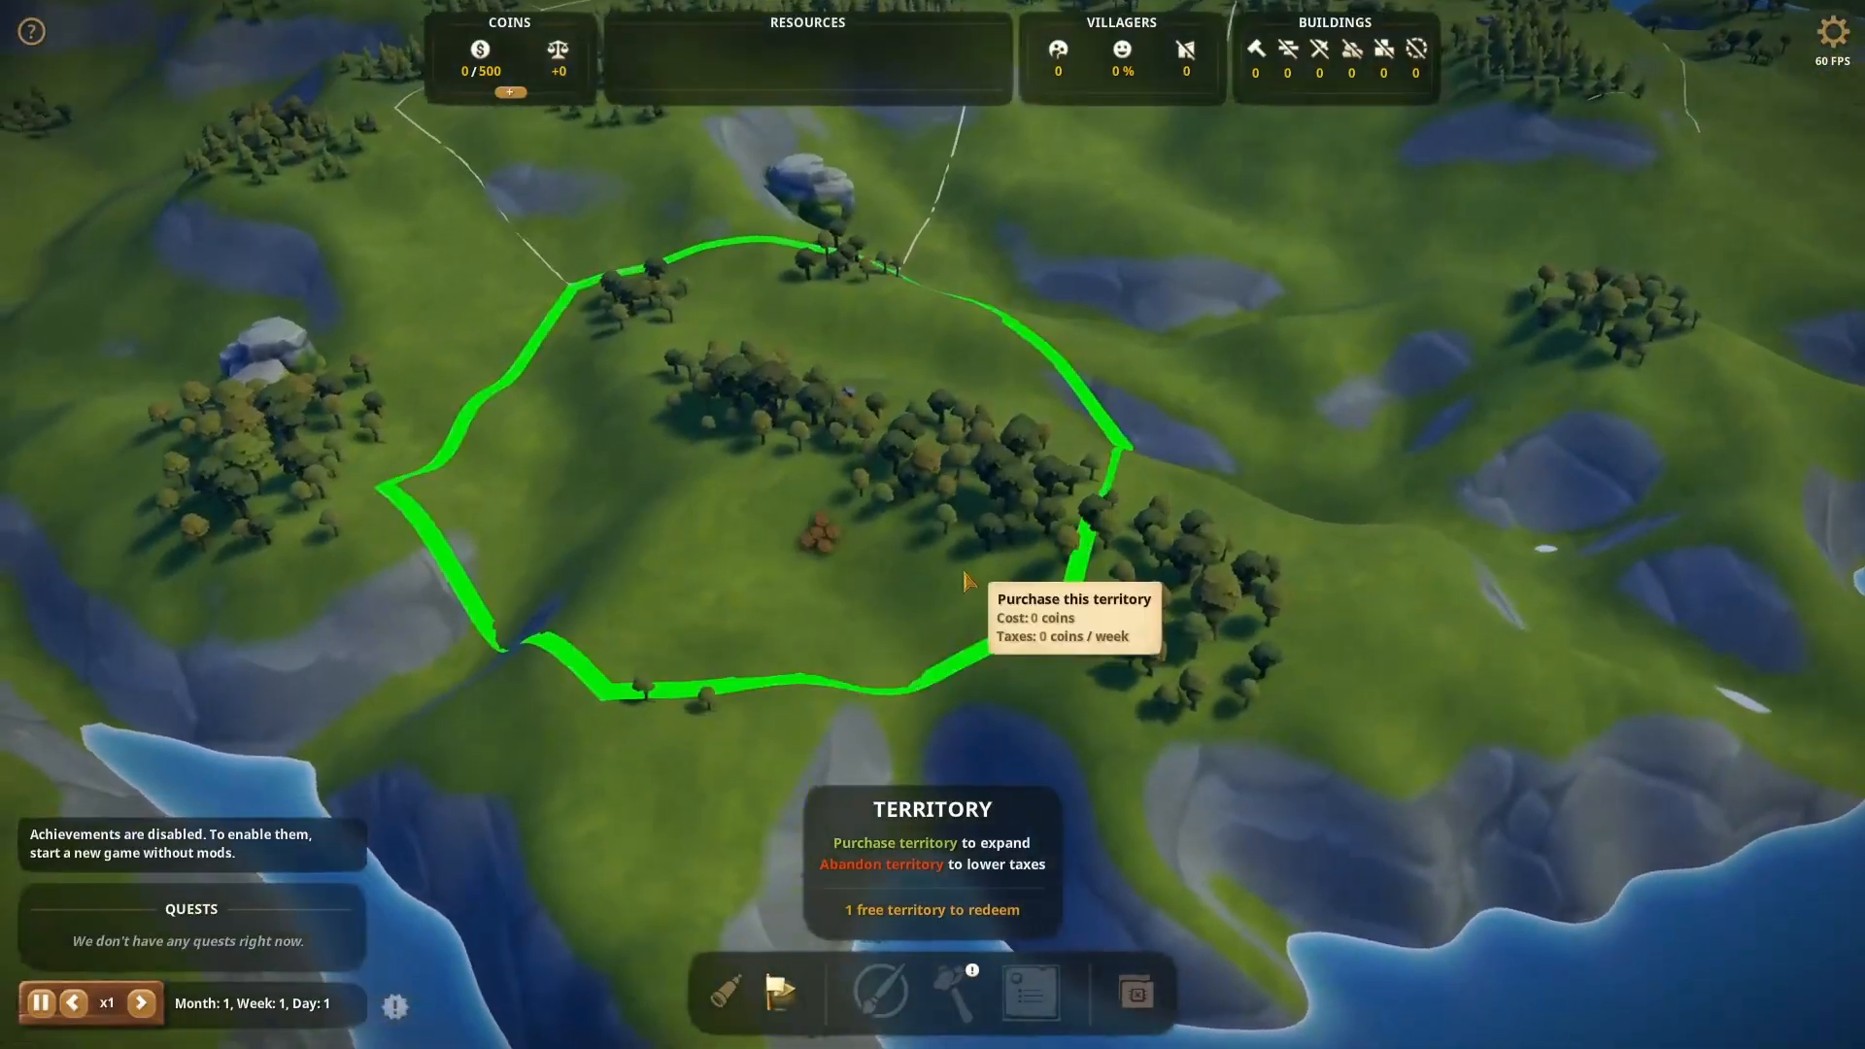
left_click(966, 580)
left_click(955, 991)
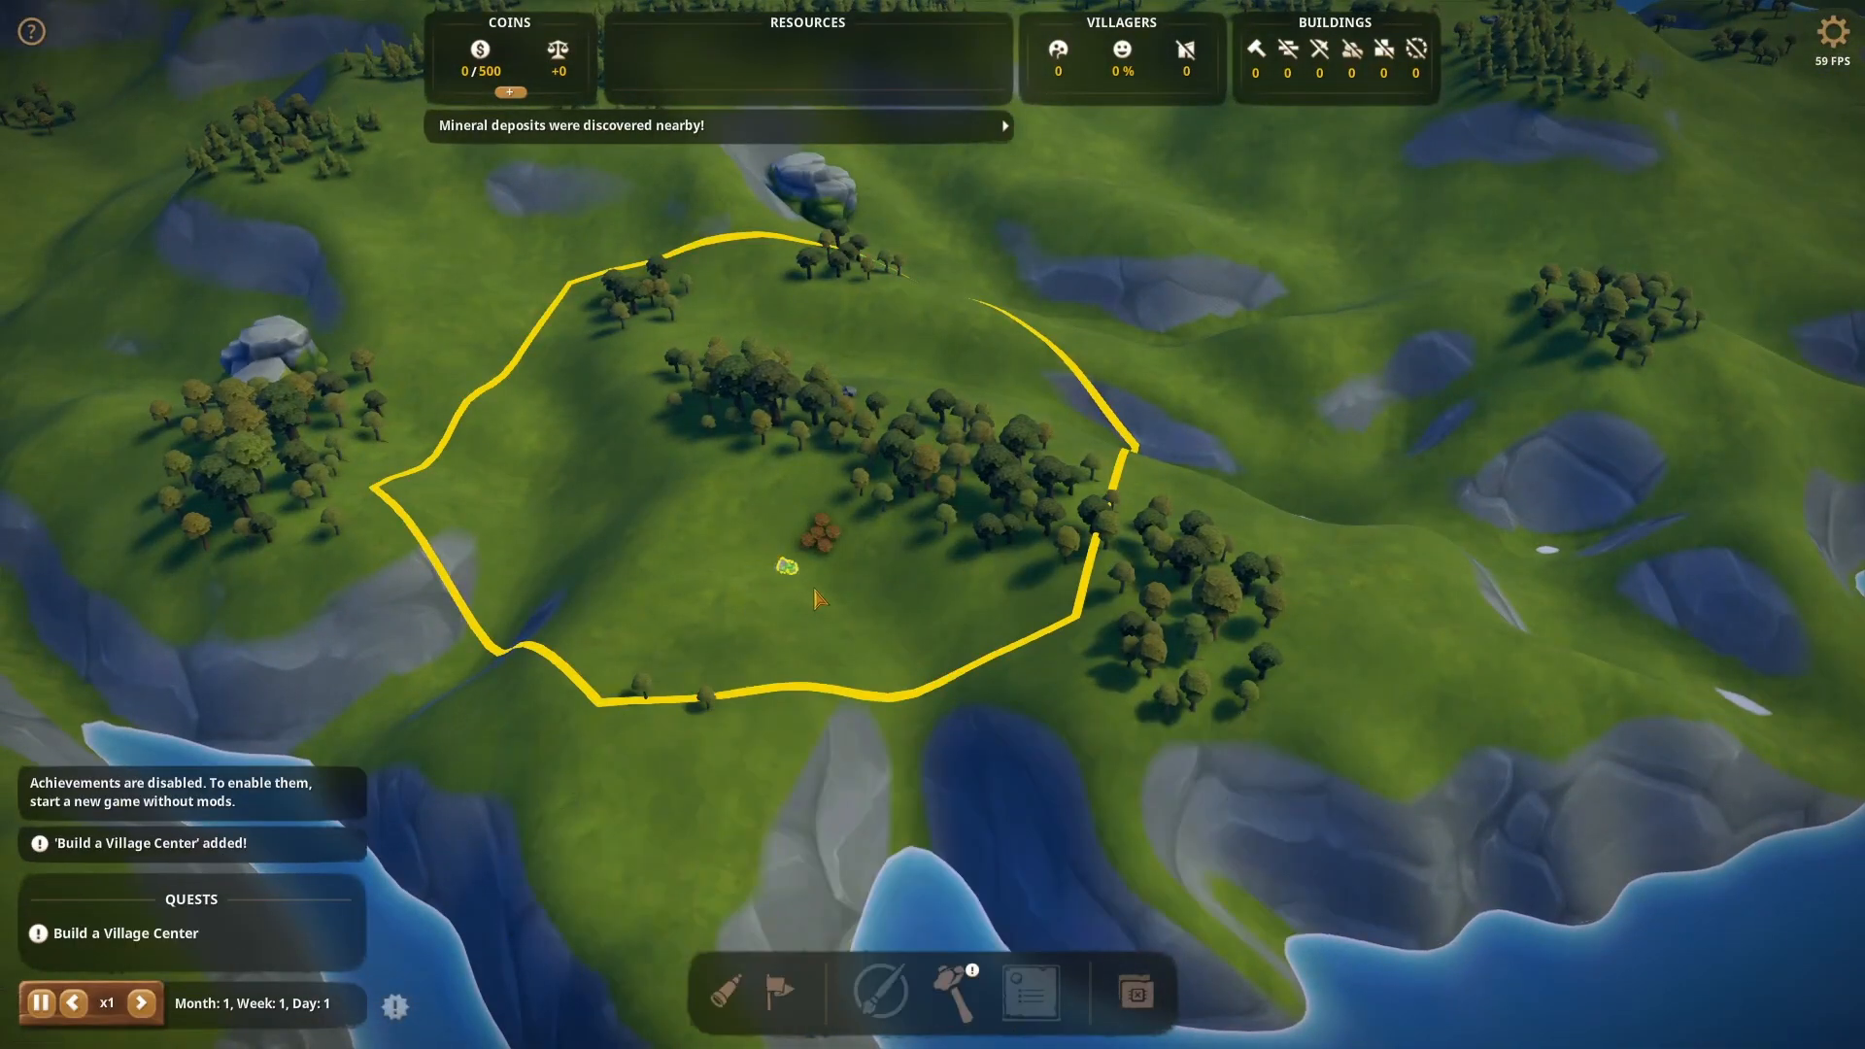
left_click(814, 596)
left_click(976, 716)
Place and build a Birds Eye Camera beside the Village Center
left_click(954, 991)
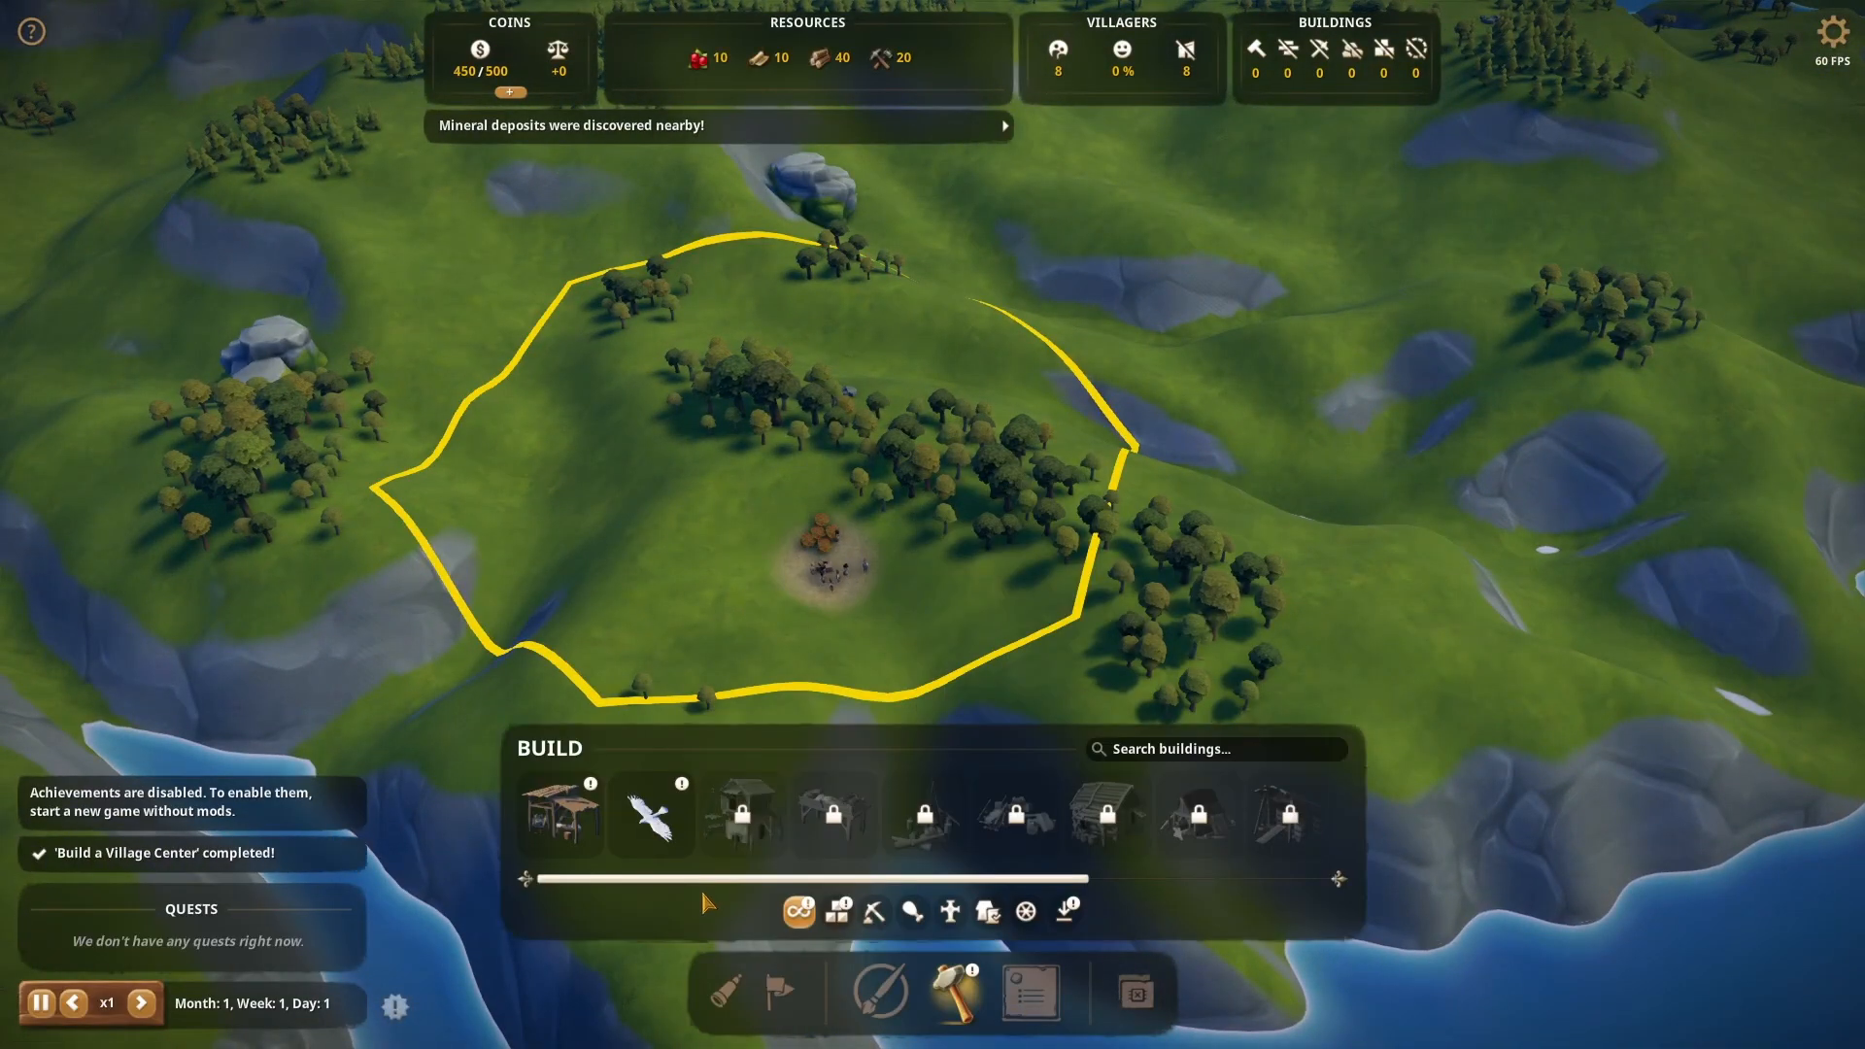
left_click(670, 819)
left_click(782, 543)
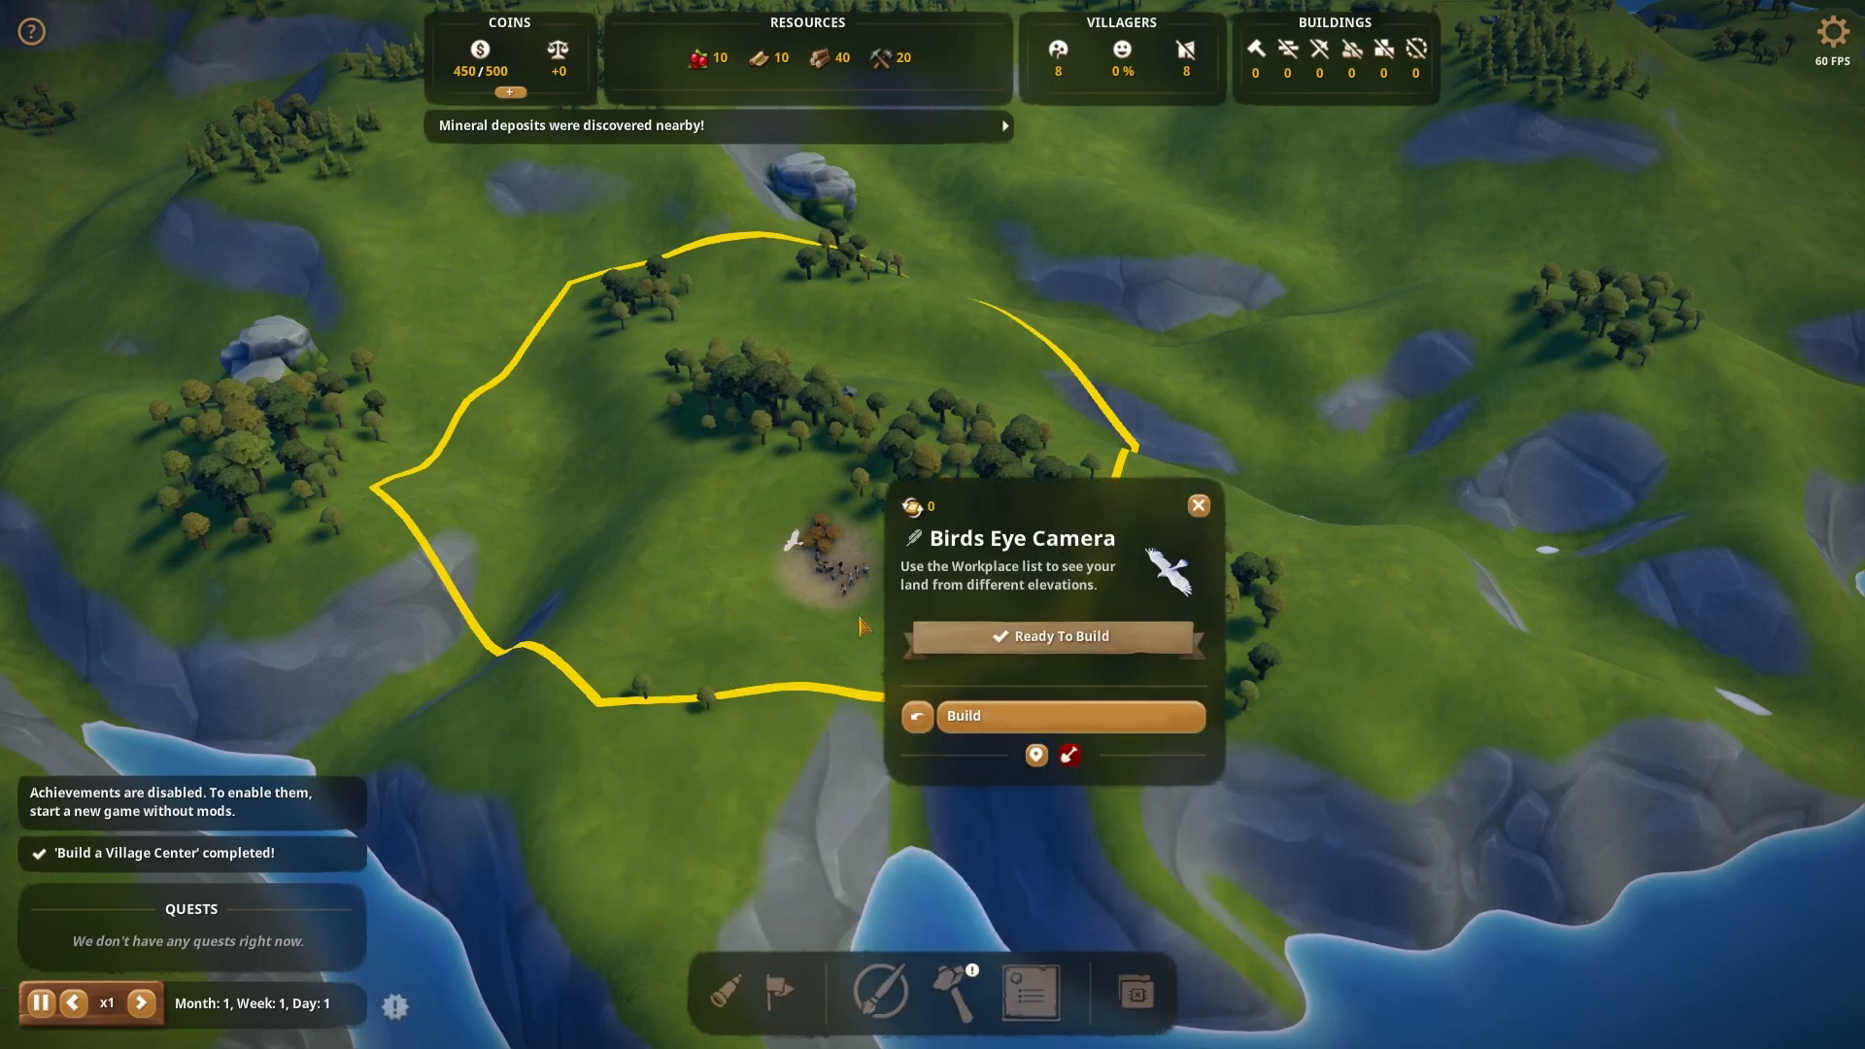
left_click(918, 716)
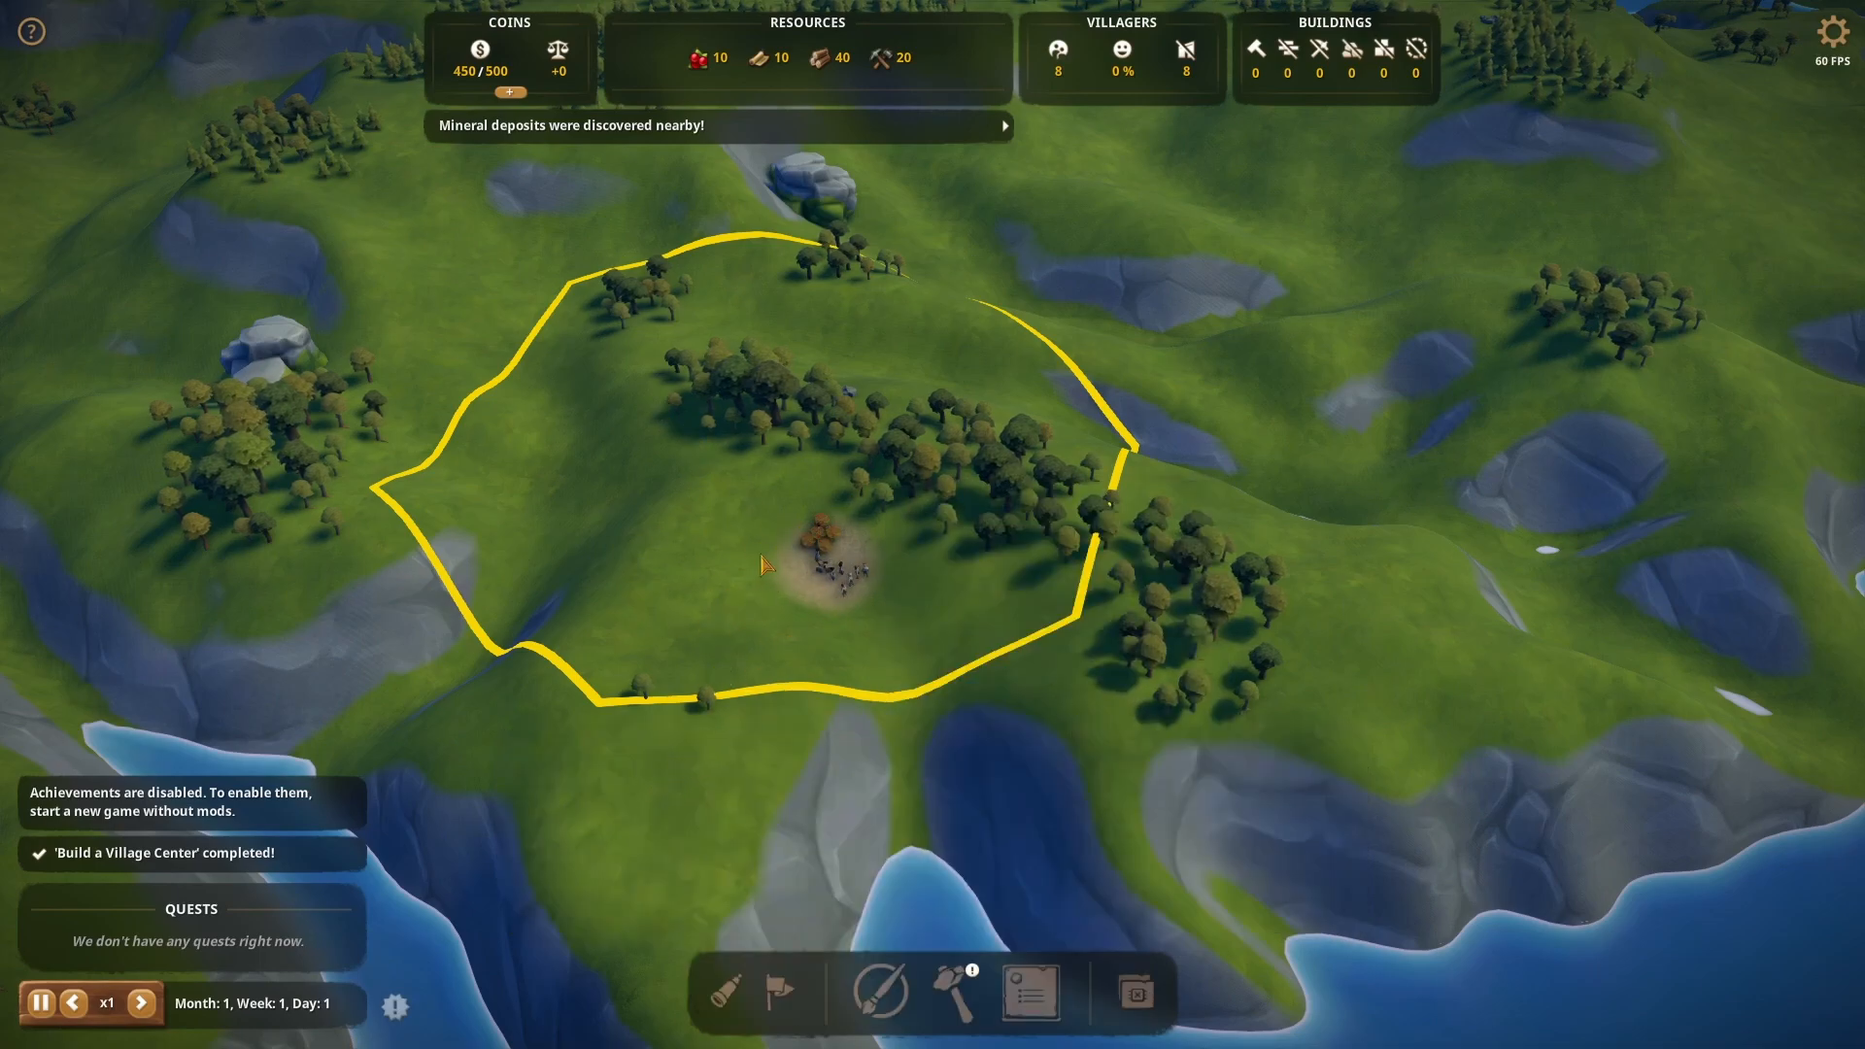
Turn off the display of the territory borders in the visibility options
left_click(723, 991)
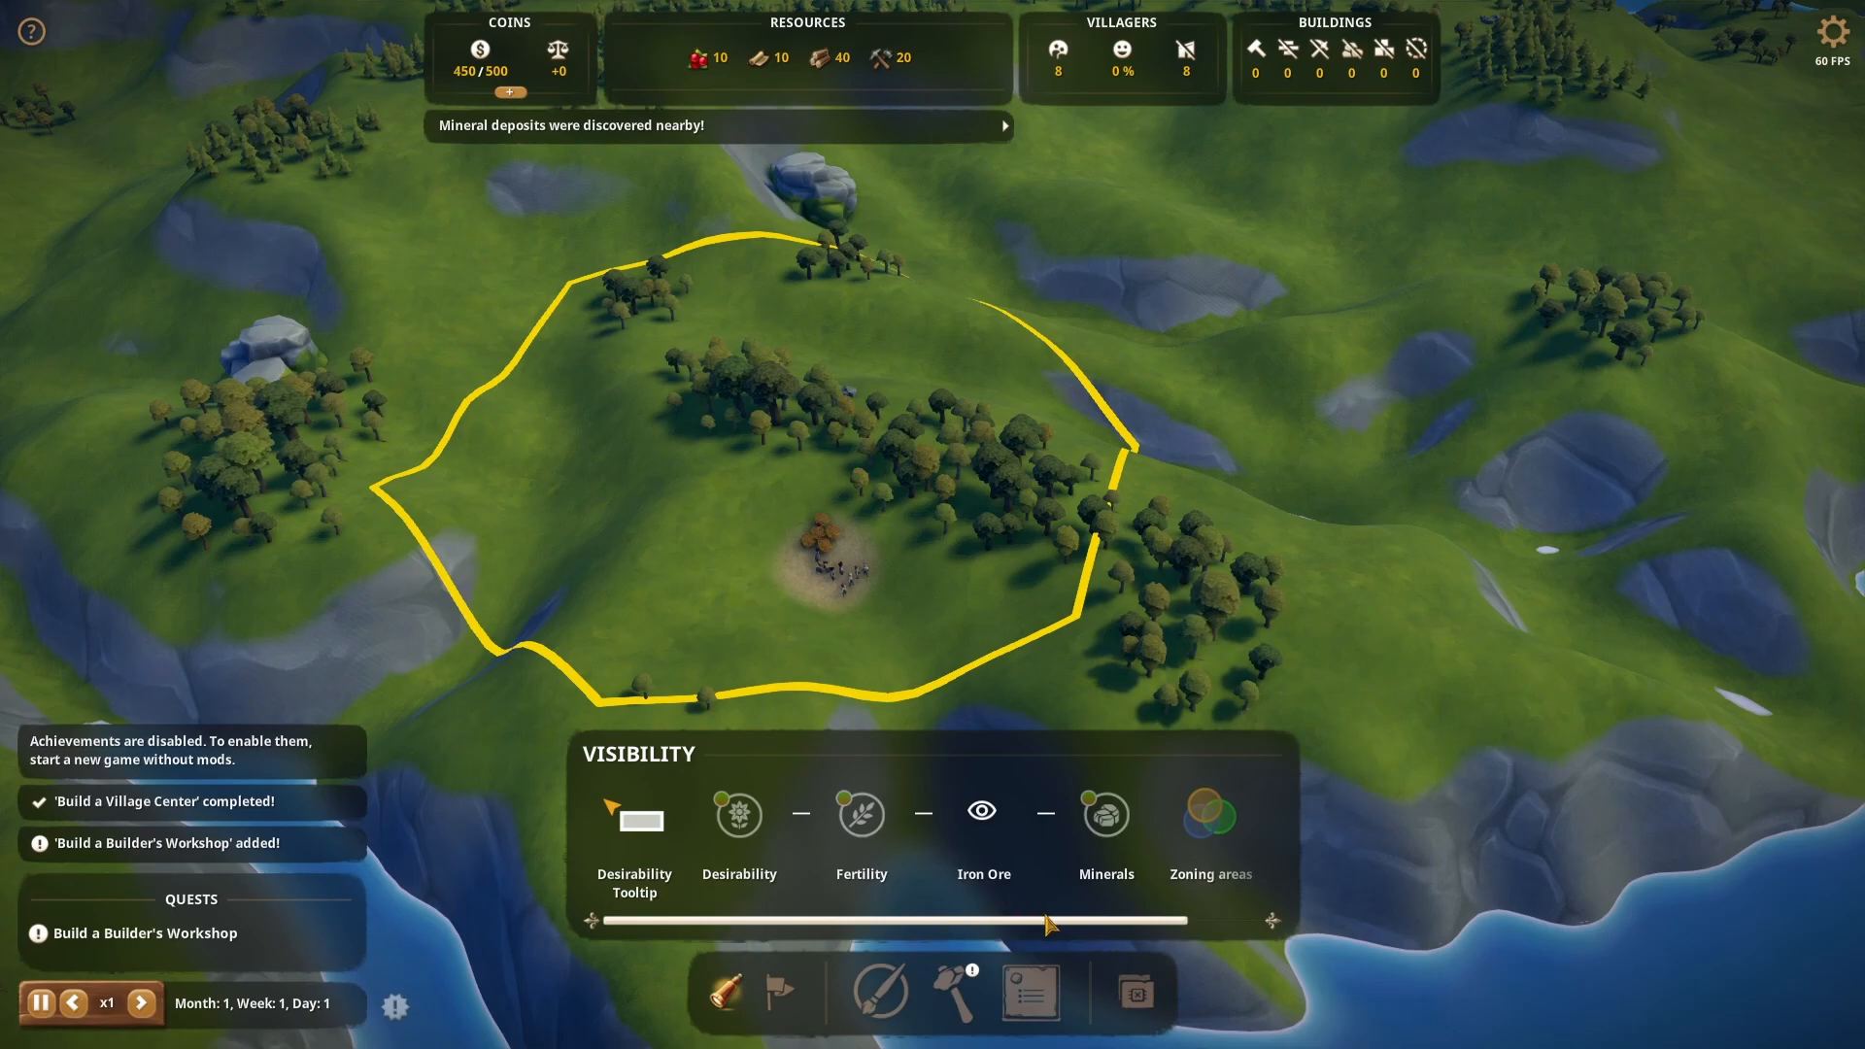
left_click_drag(1049, 923, 1226, 927)
left_click(1226, 821)
left_click(727, 991)
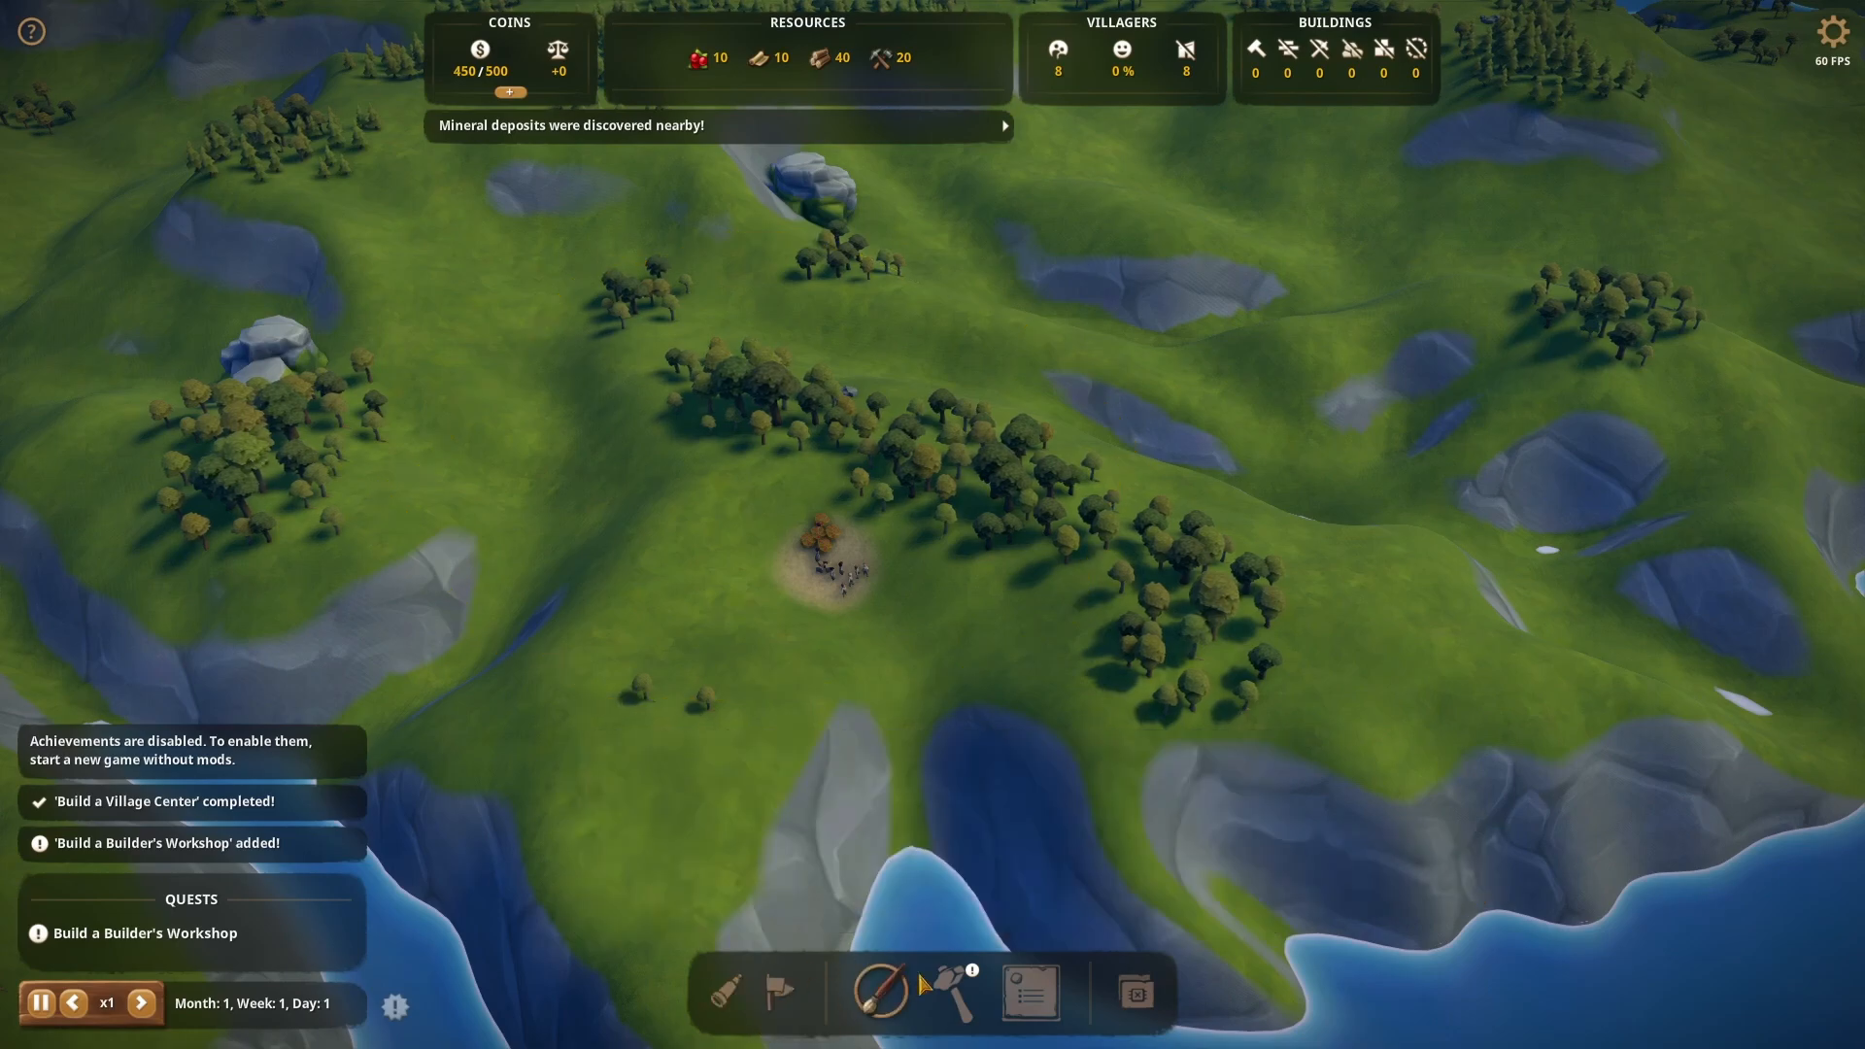
Bring up the village's workplace list and view the map through its third and fourth Birds Eye Camera entries
left_click(1030, 990)
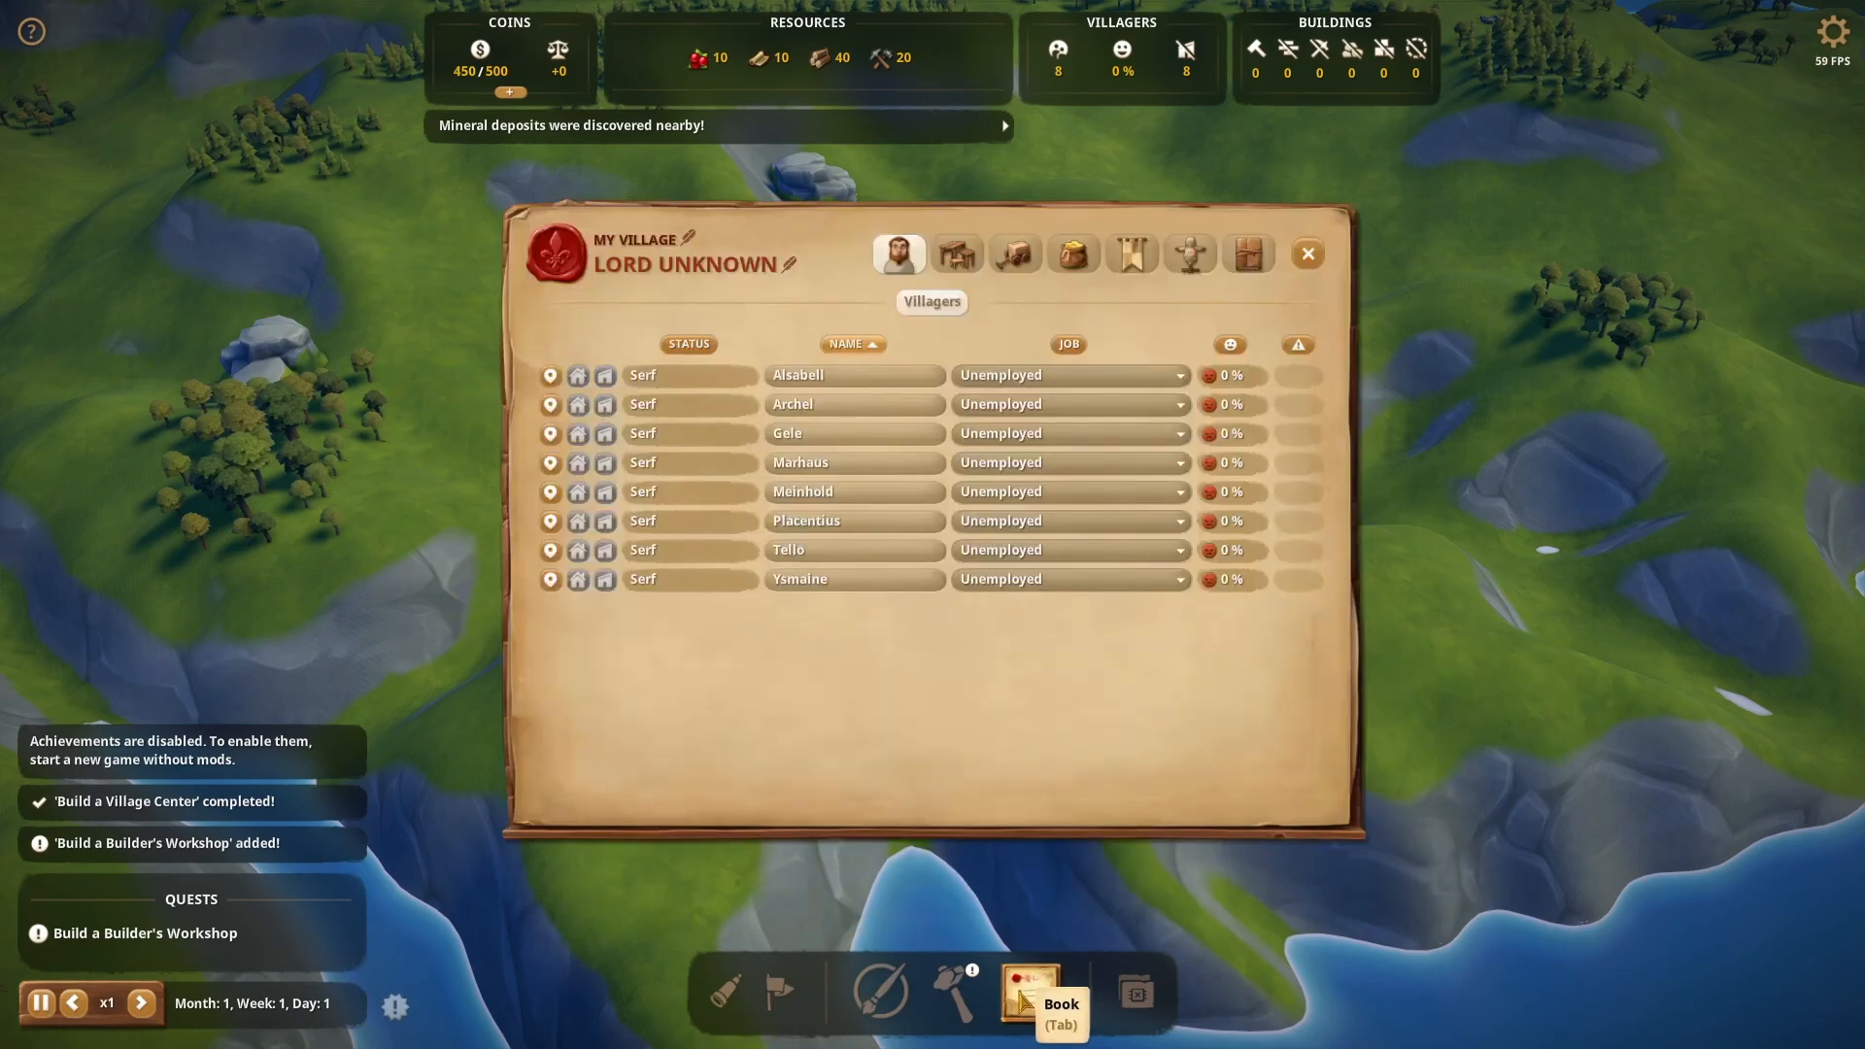
left_click(965, 258)
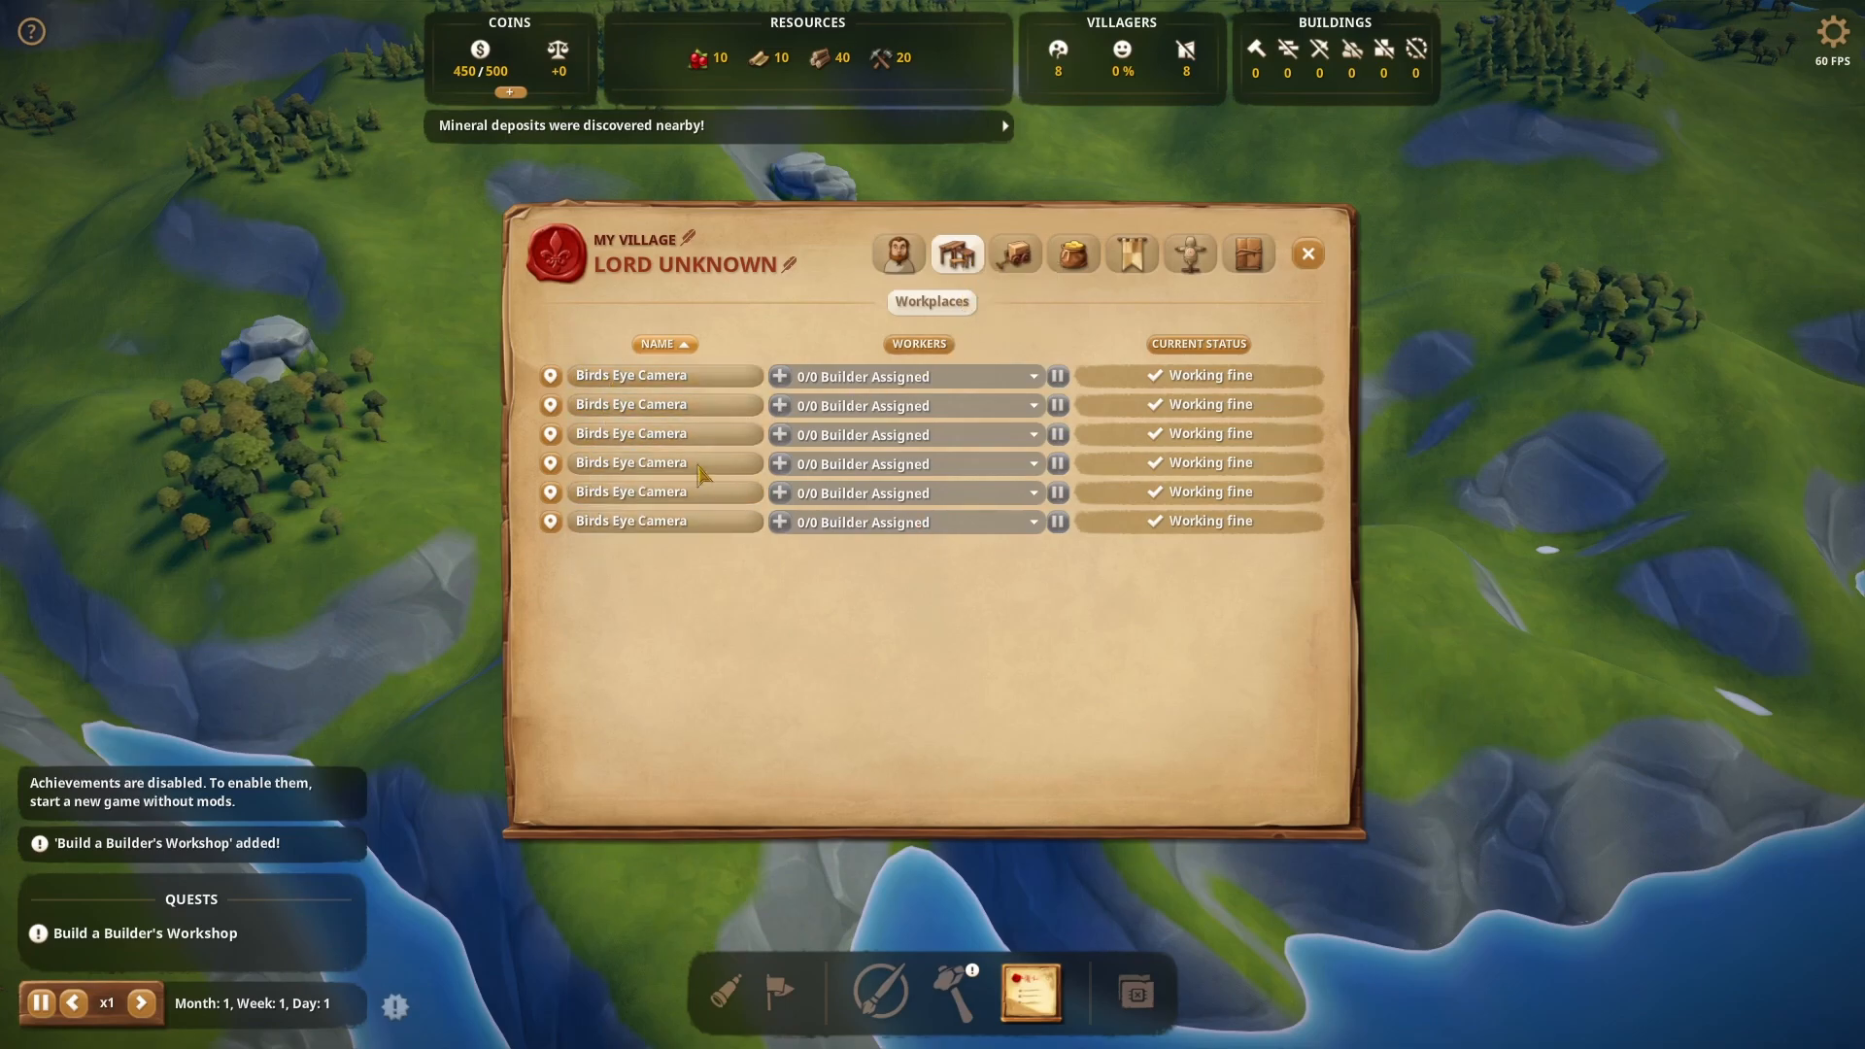
left_click(550, 435)
mouse_move(442, 578)
left_mouse_down()
mouse_move(544, 622)
mouse_move(680, 636)
mouse_move(441, 569)
mouse_move(439, 541)
left_mouse_up()
left_click(554, 468)
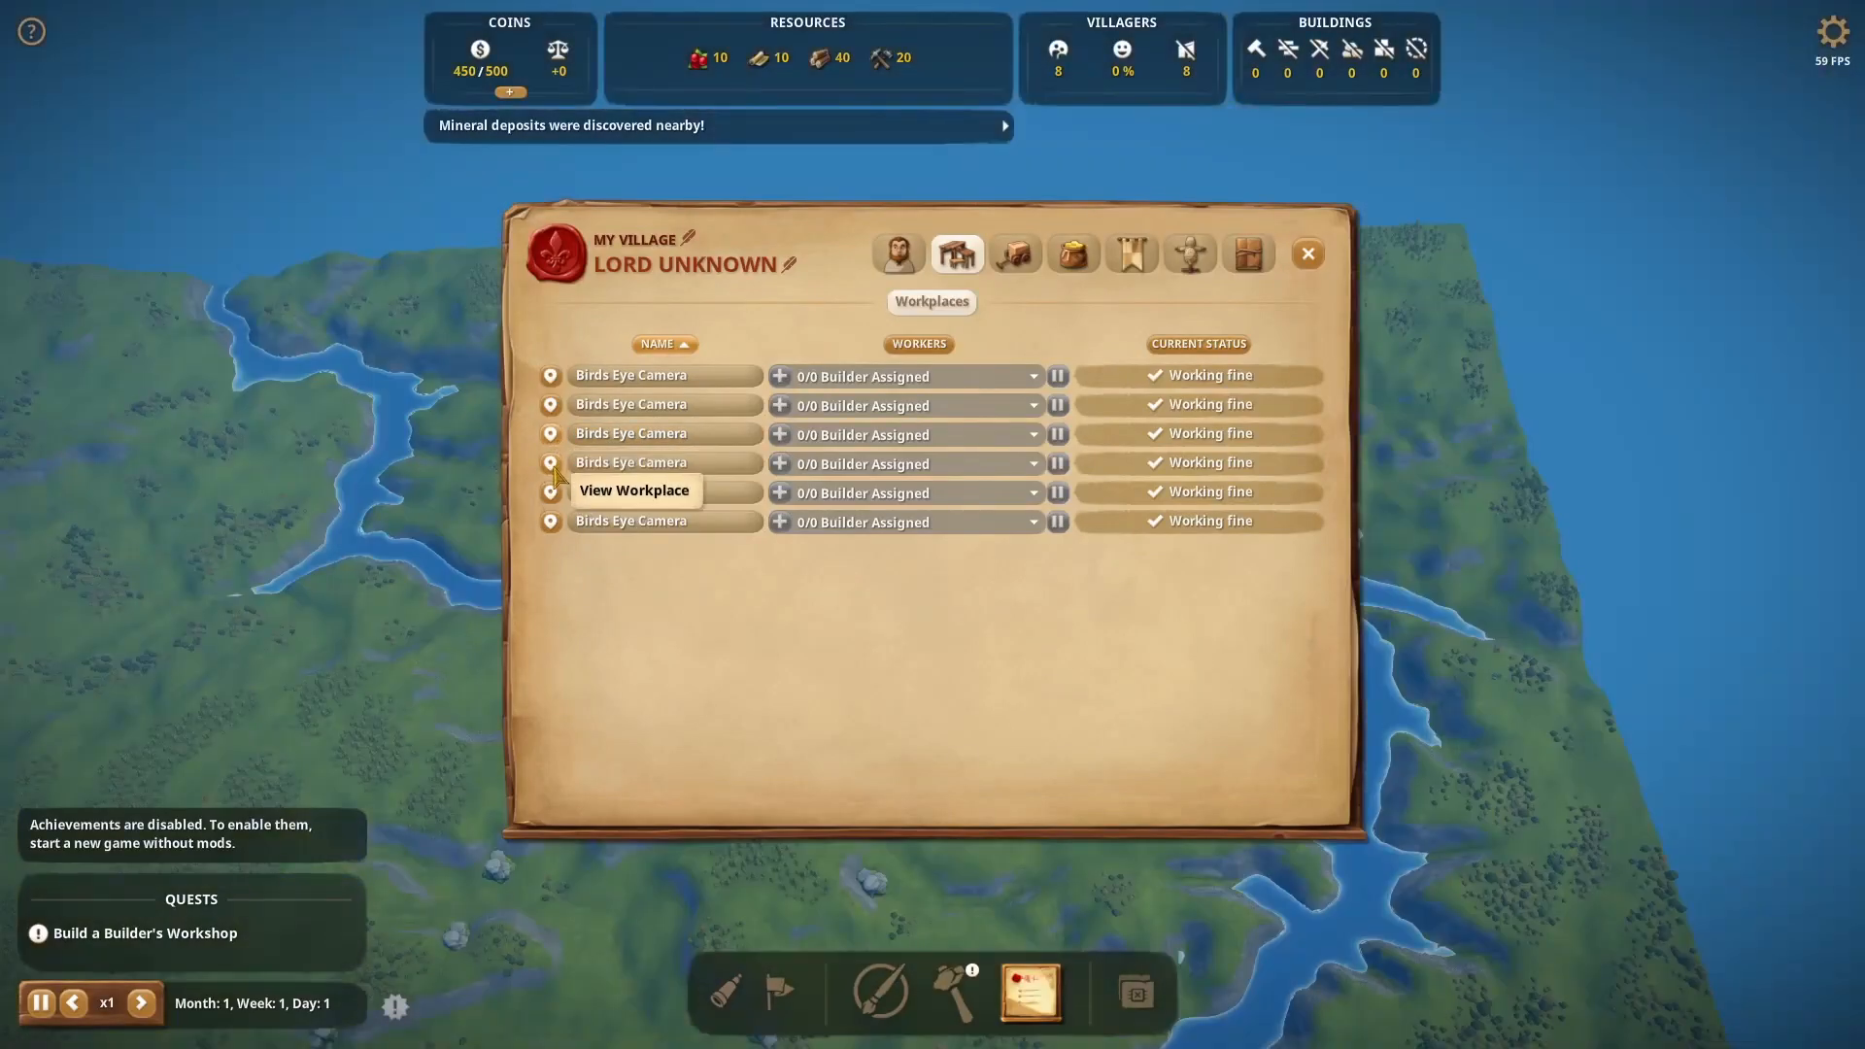
left_click(550, 463)
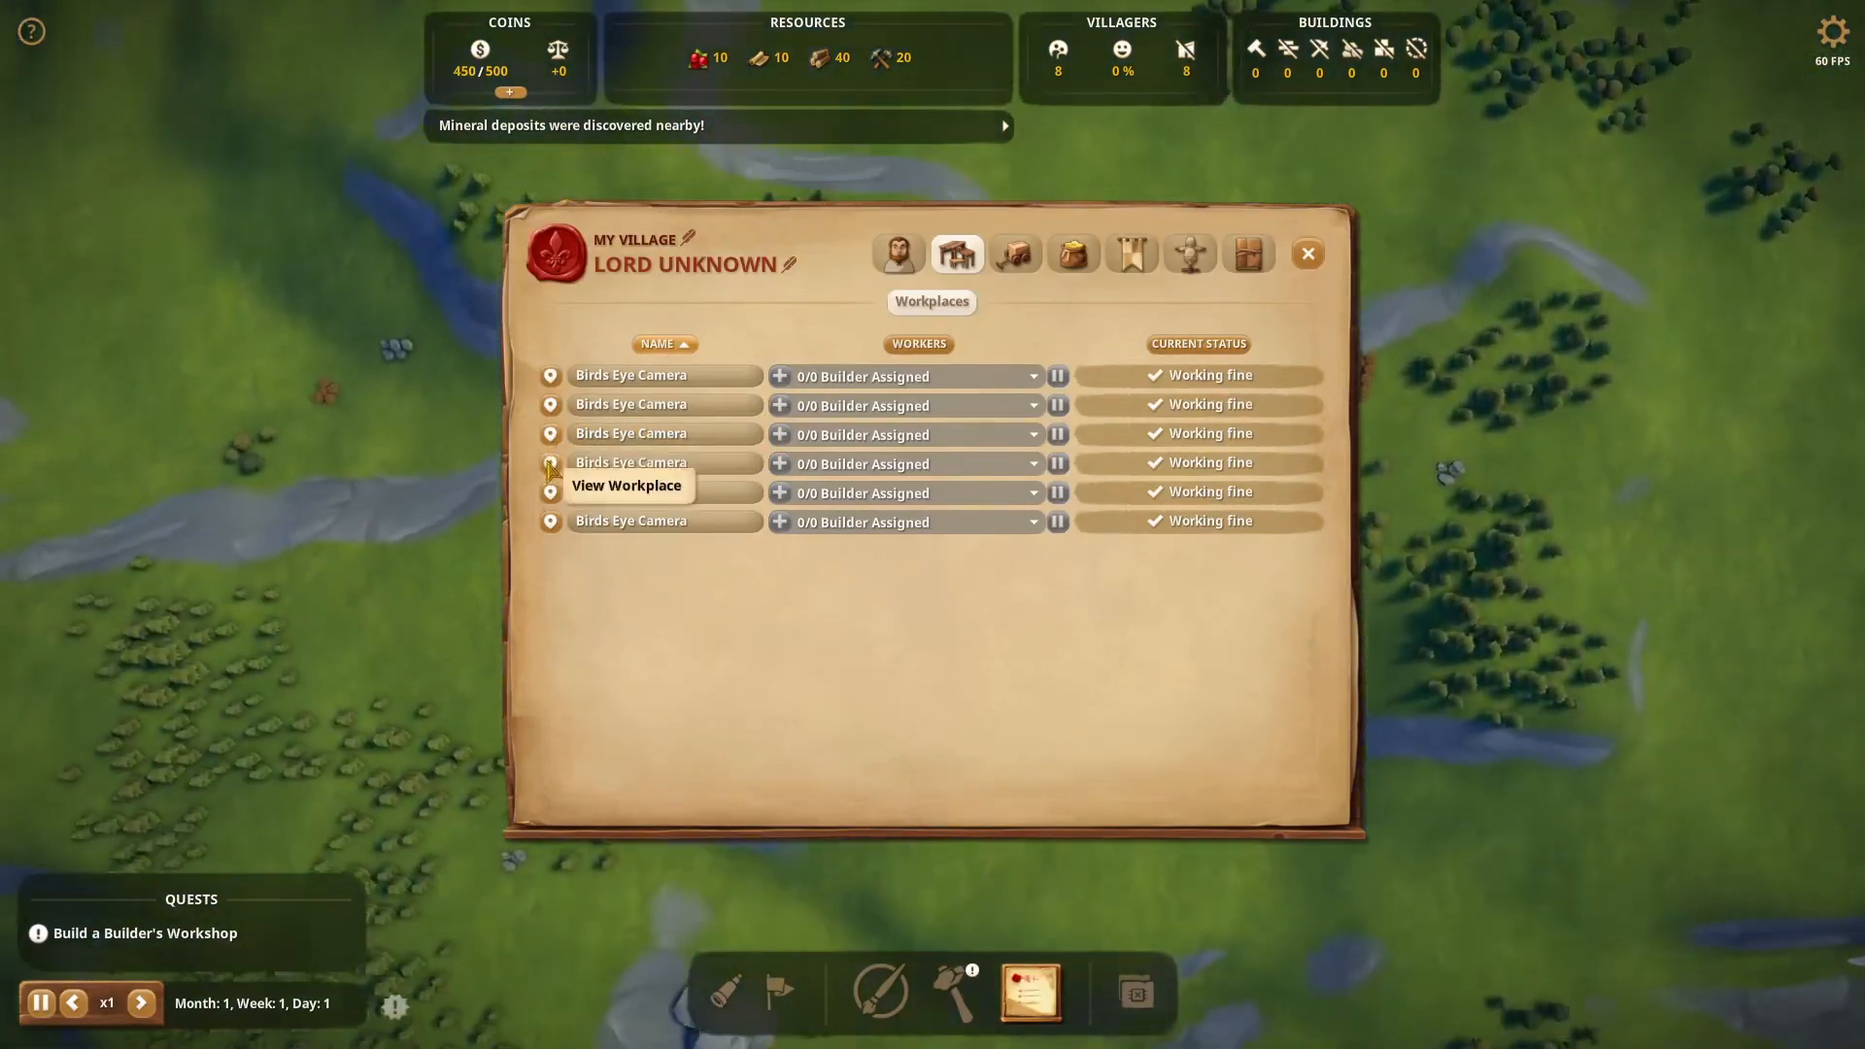
left_click(551, 463)
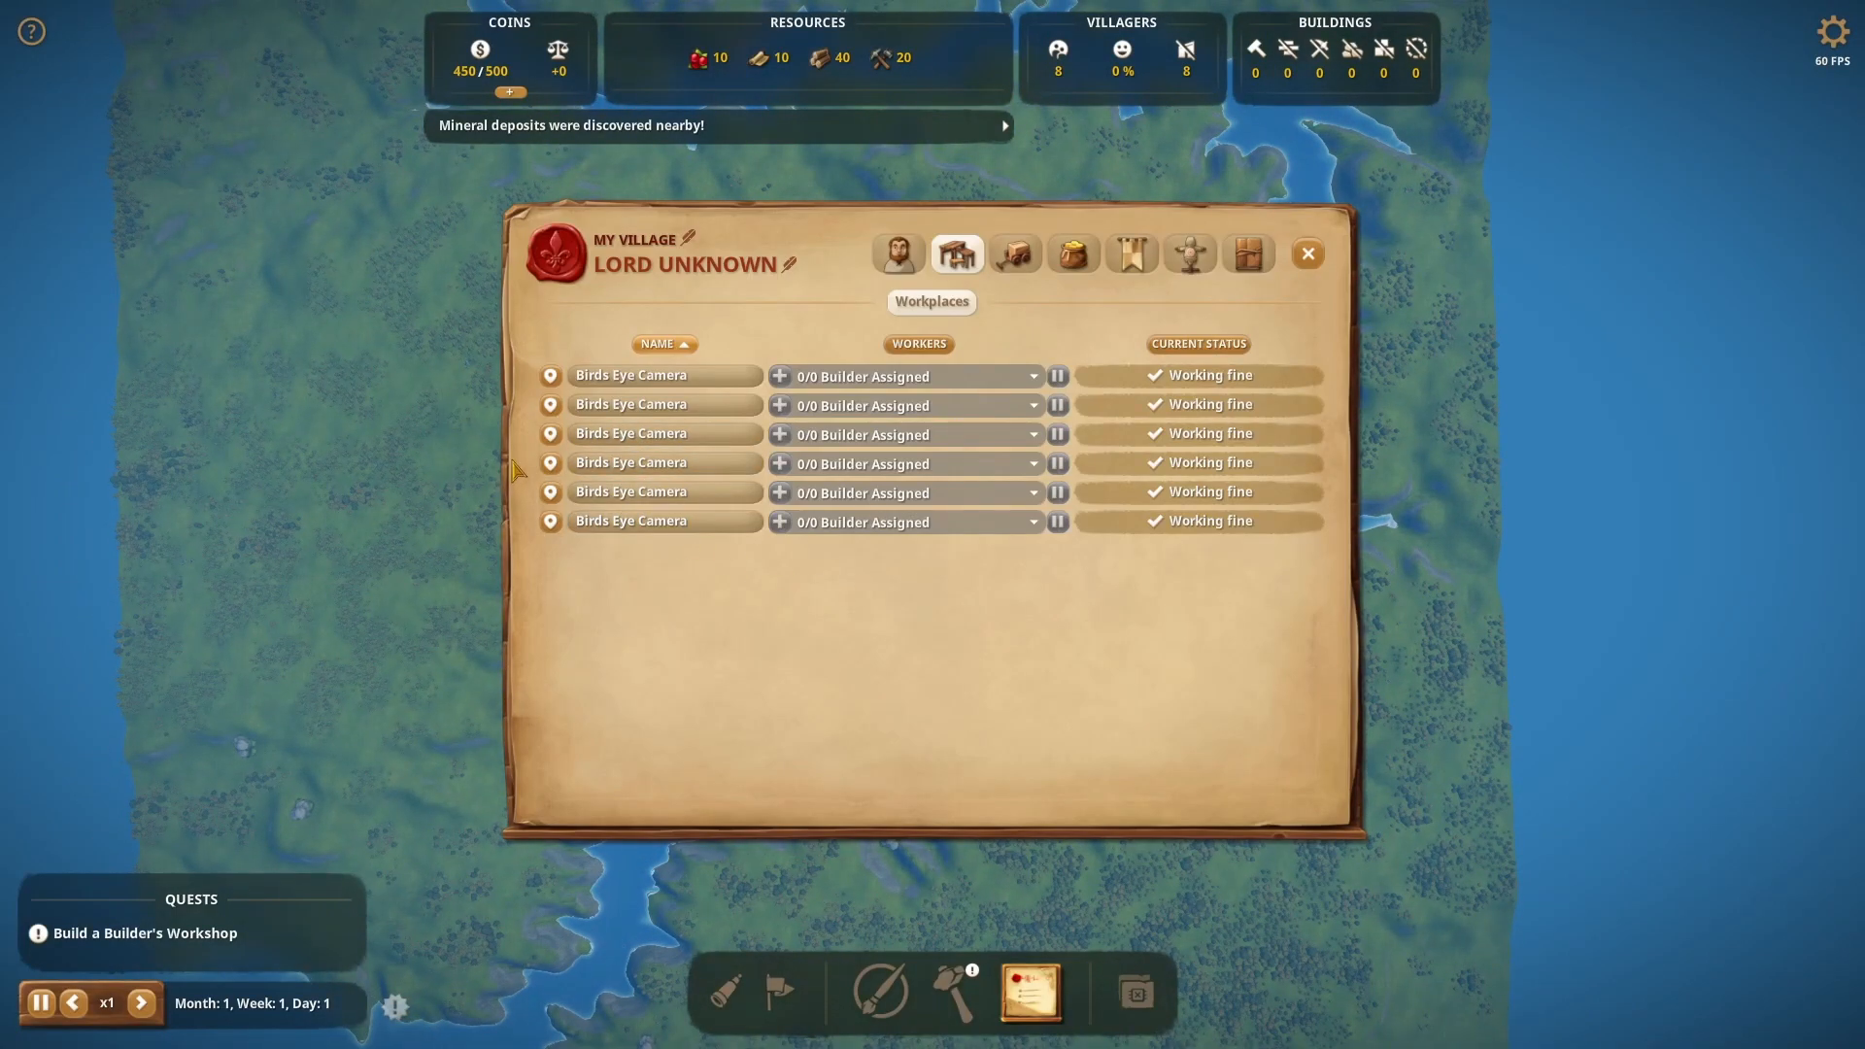
Hide the interface and examine the terrain from the overhead camera, from the map's southern edge to the northern fjord
key("F10")
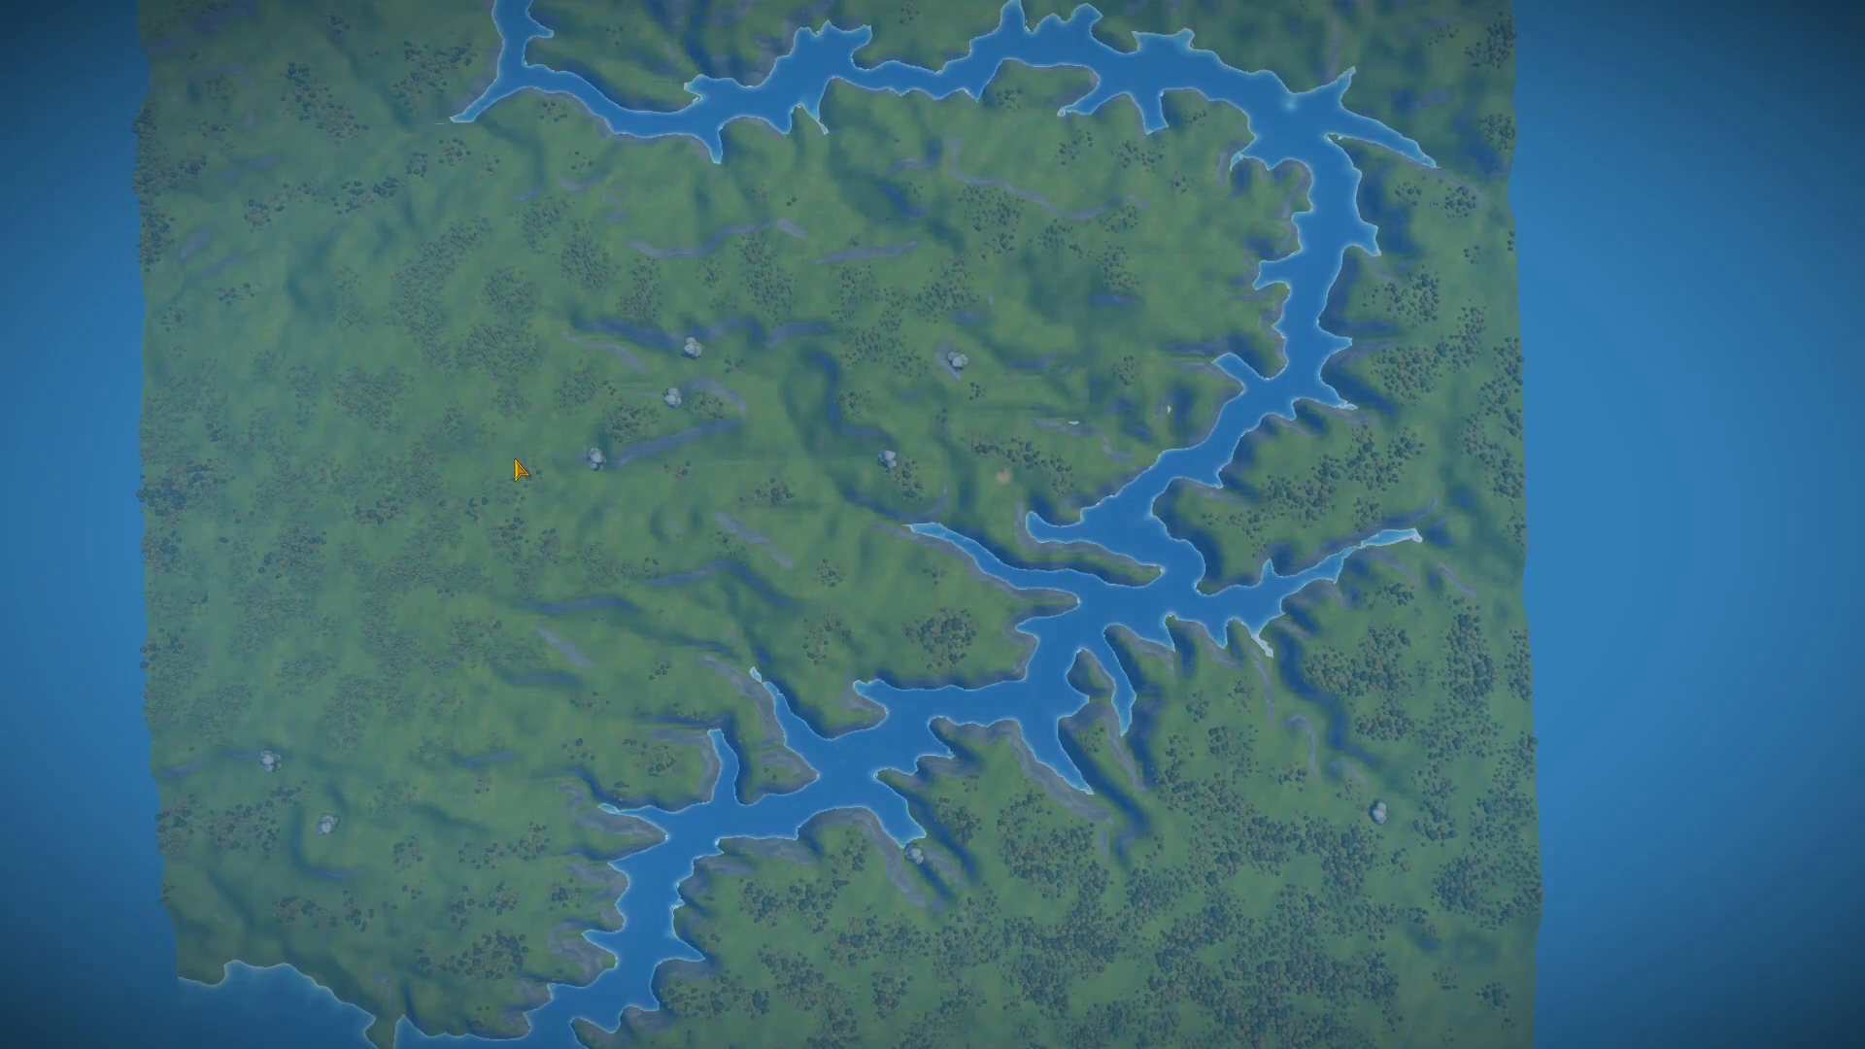
key("s")
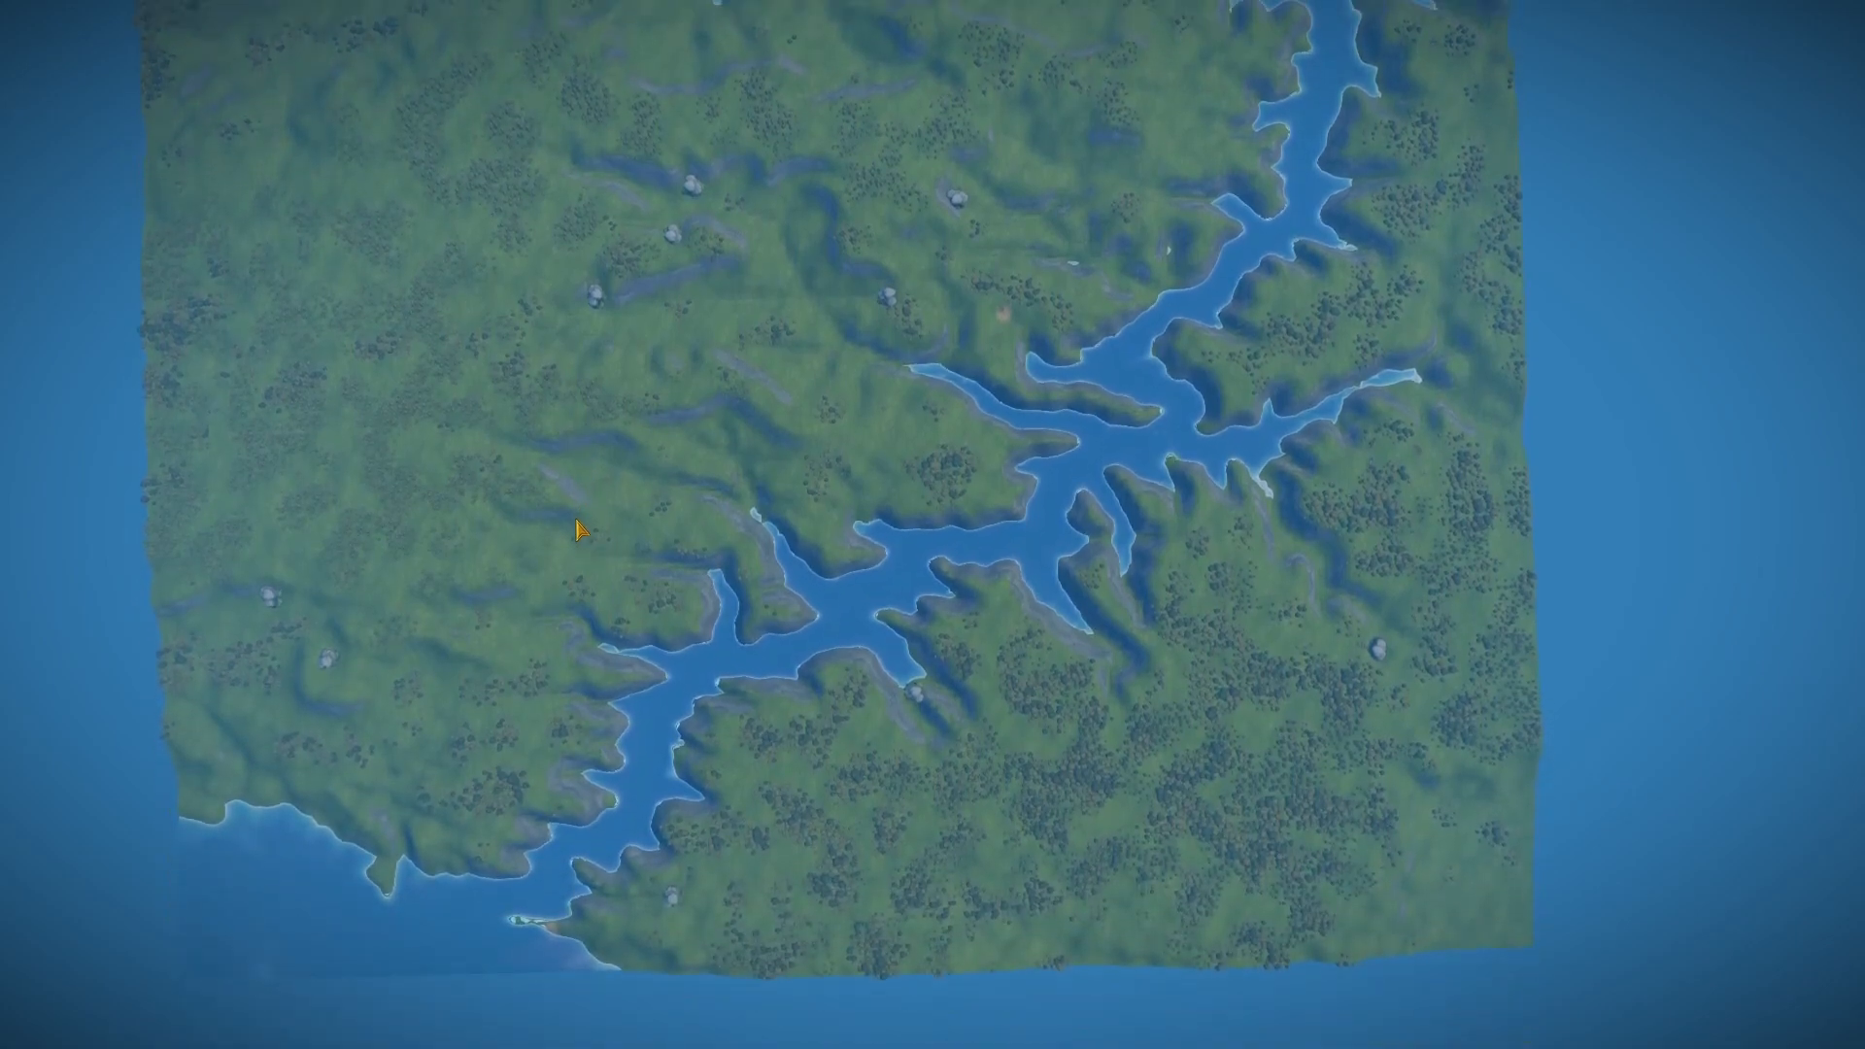
key("w")
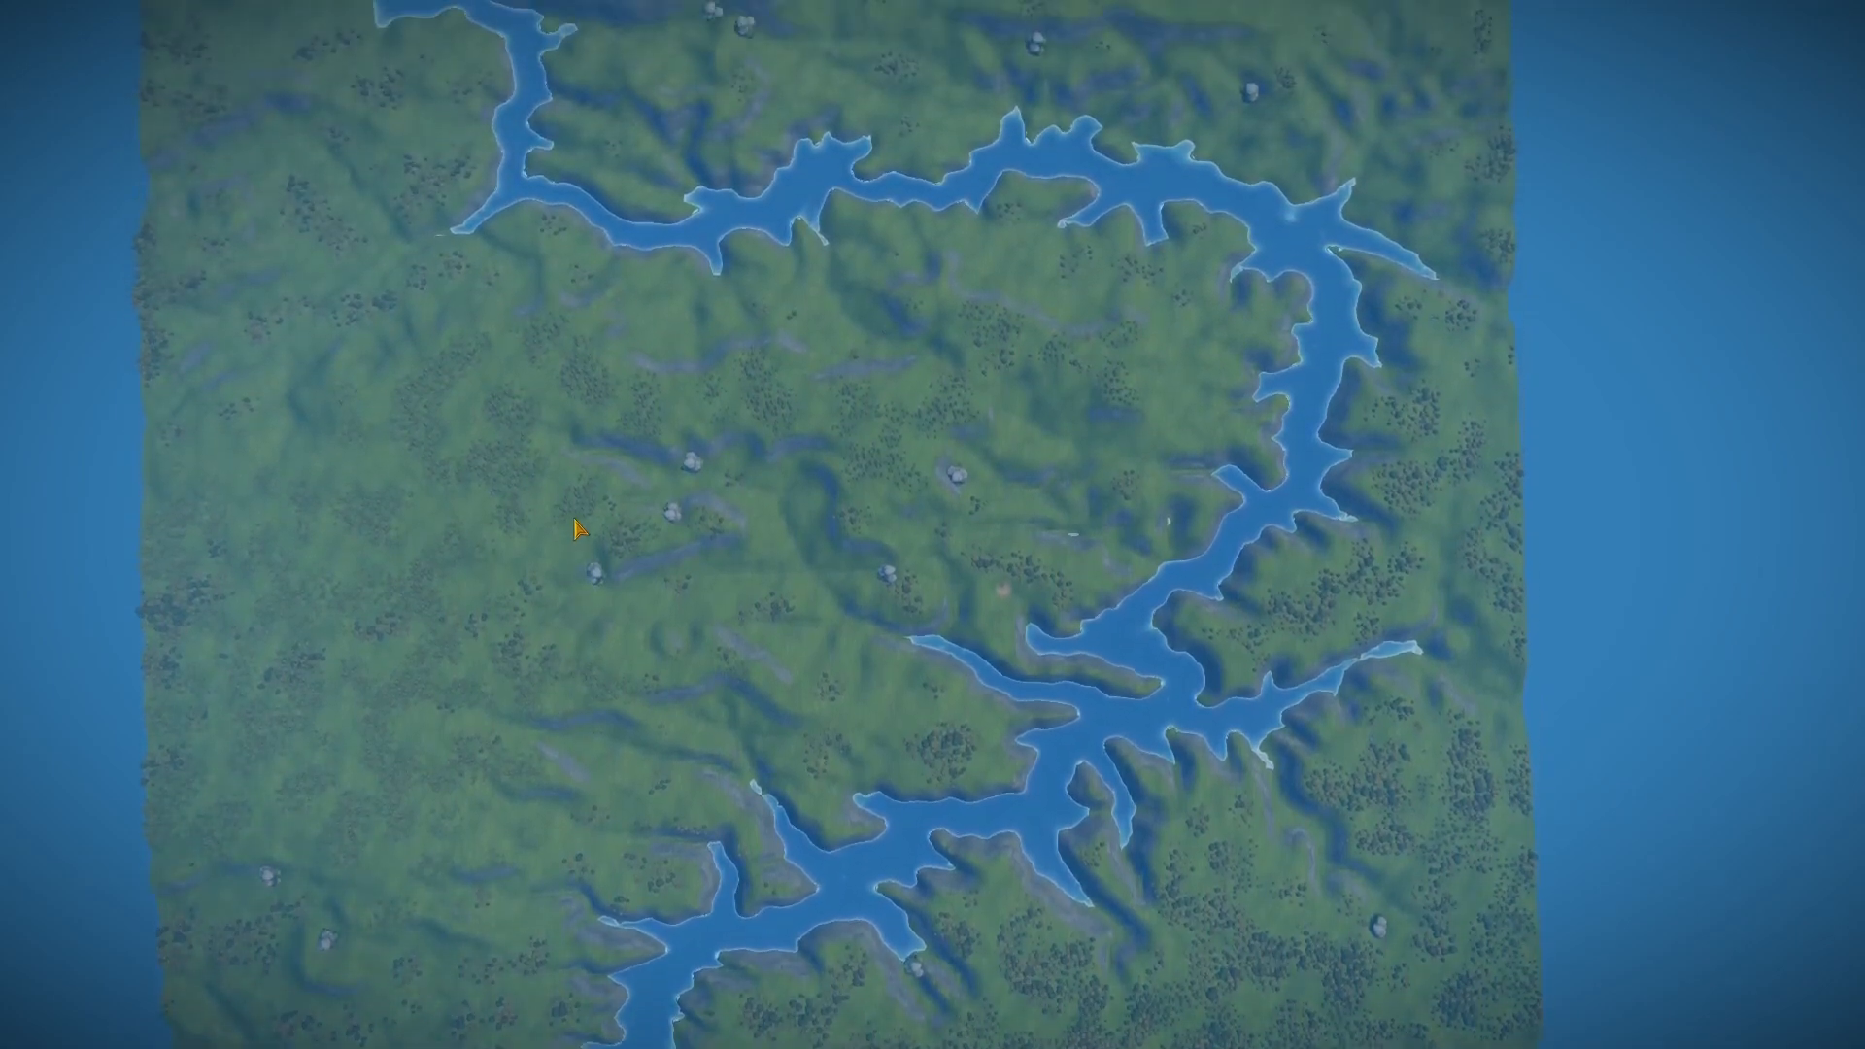
scroll(575, 529, "up", 5)
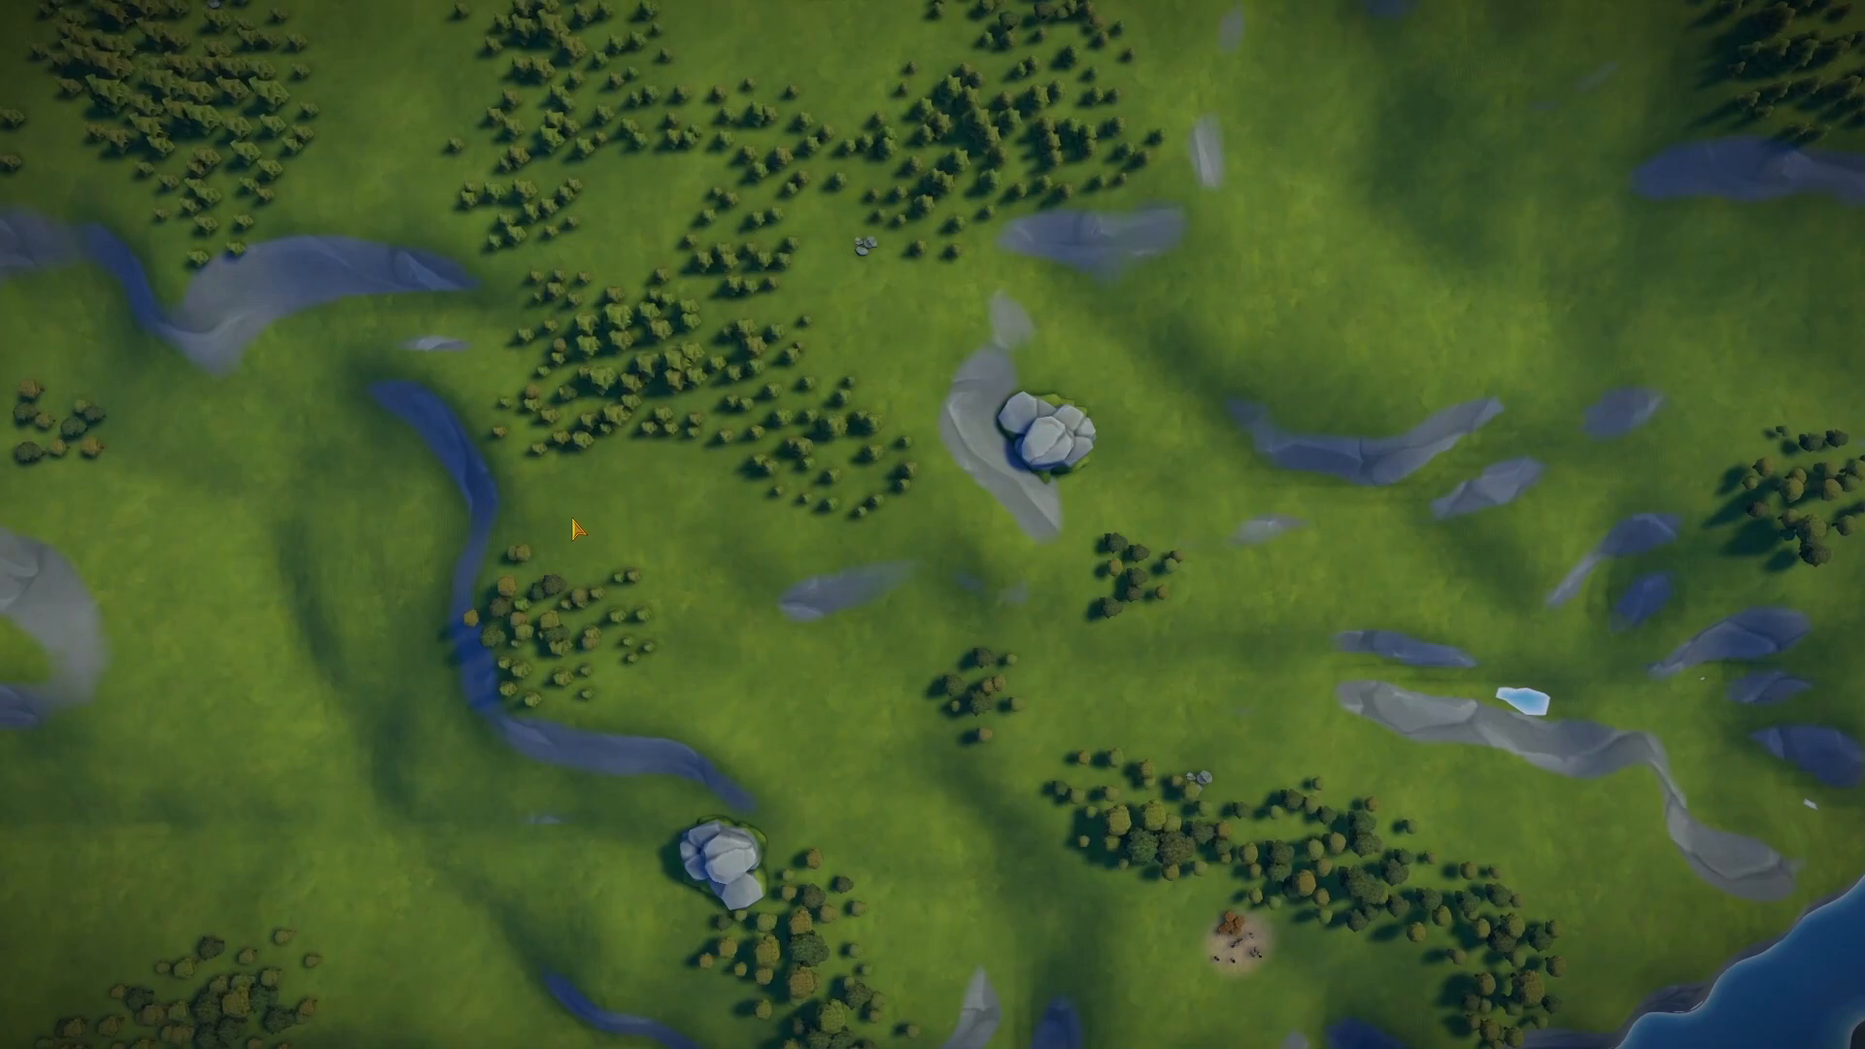
key("Escape")
View the fifth Birds Eye Camera, frame the map from directly above without the interface, and save a screenshot
left_click(549, 494)
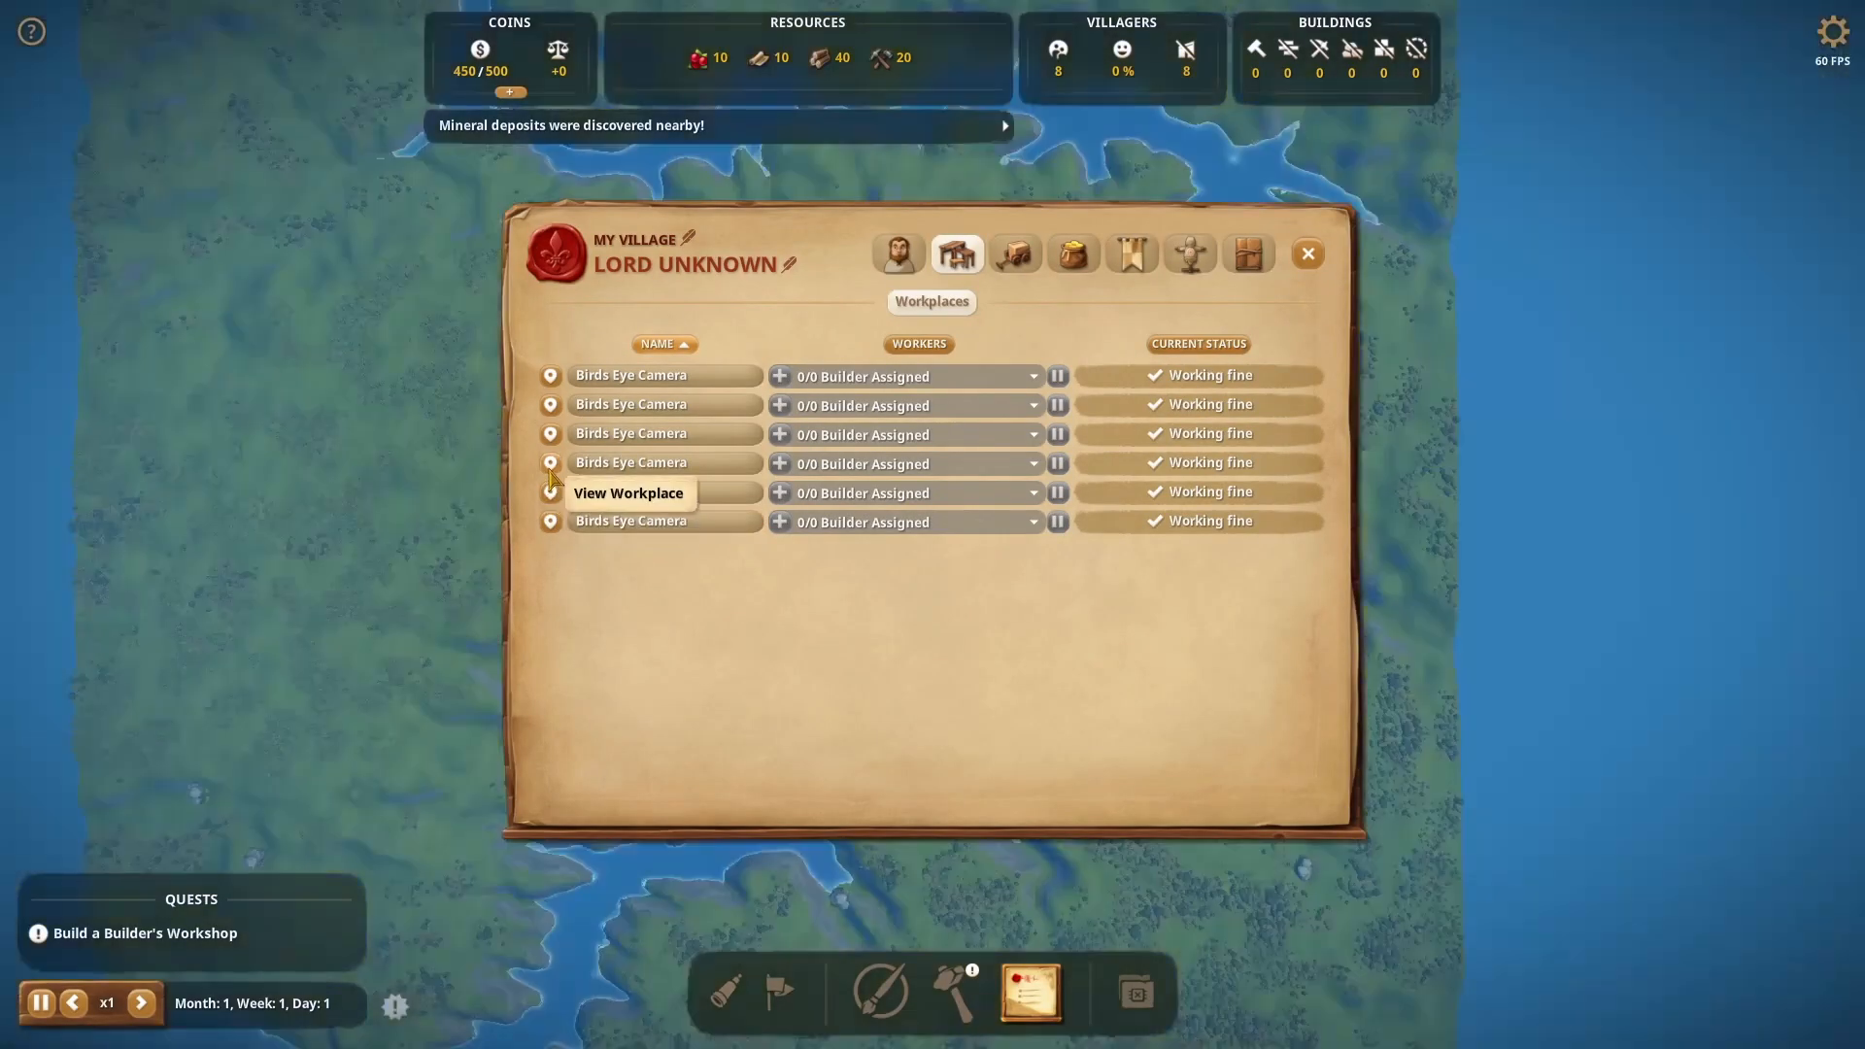
left_click(551, 496)
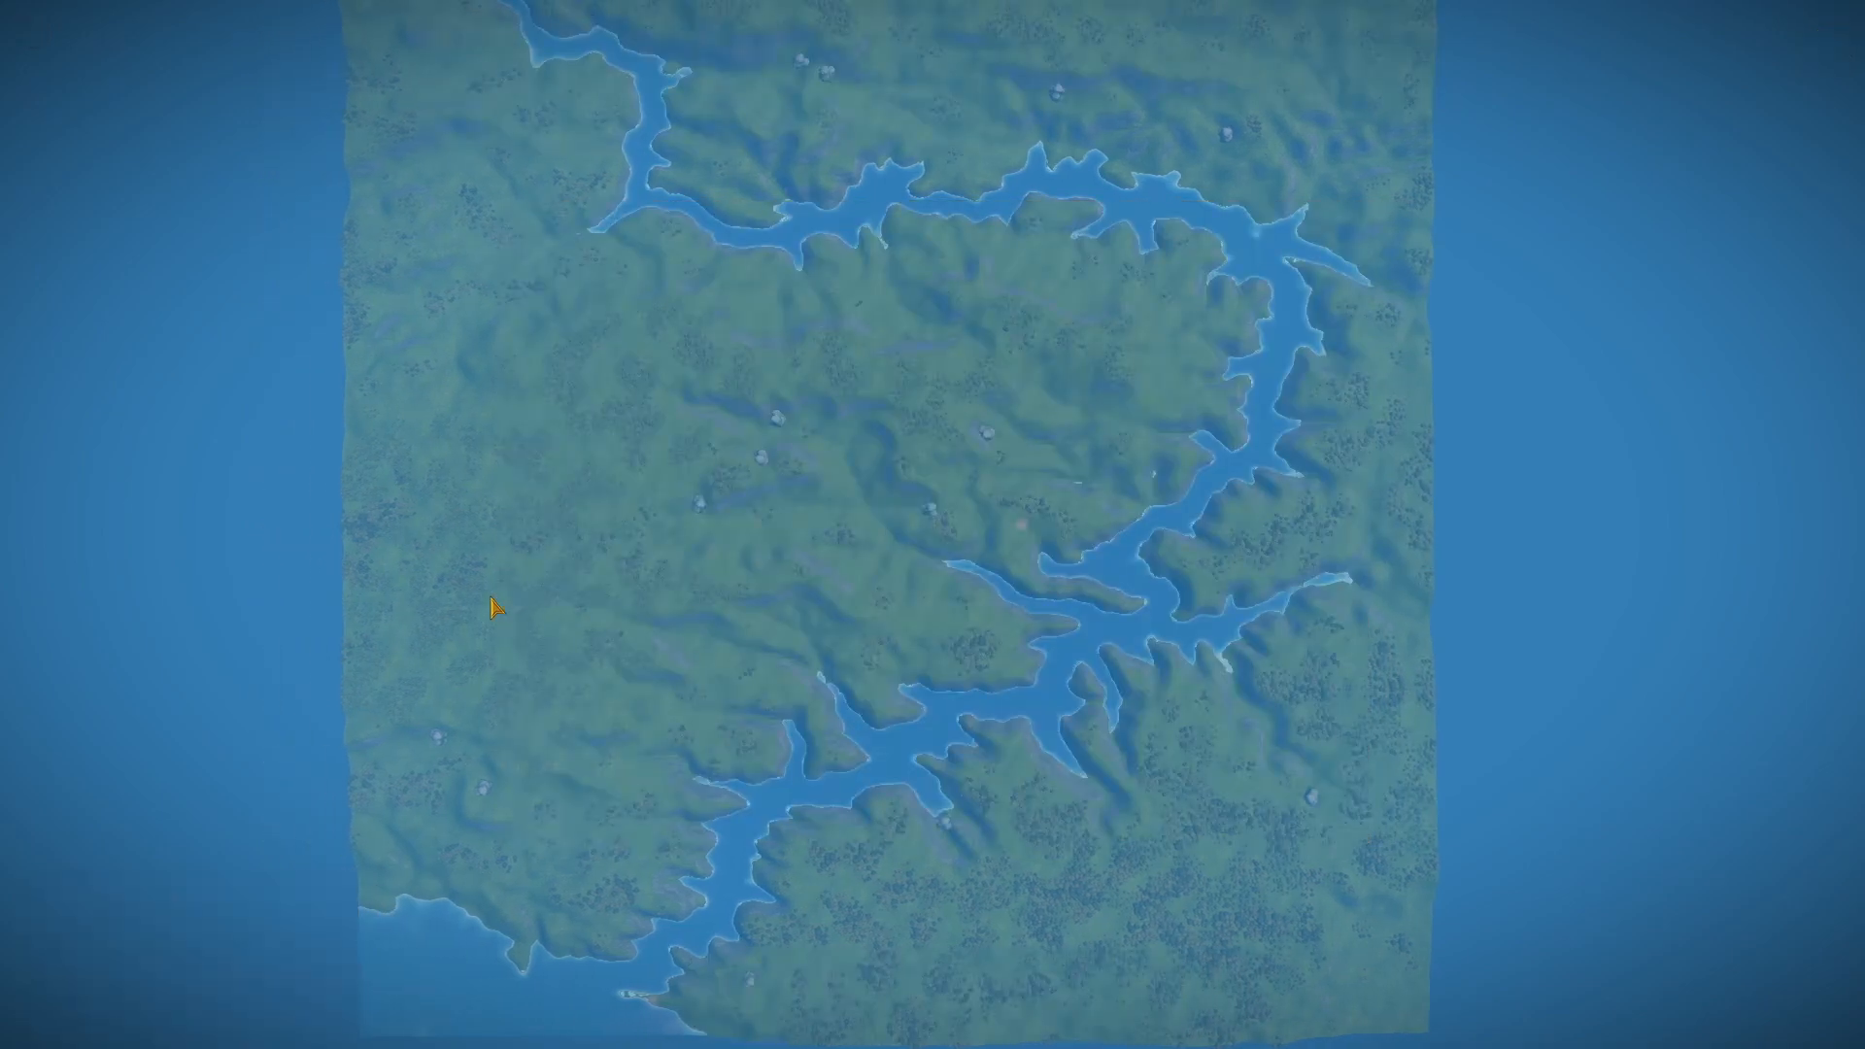
key("s")
key("w")
key("s")
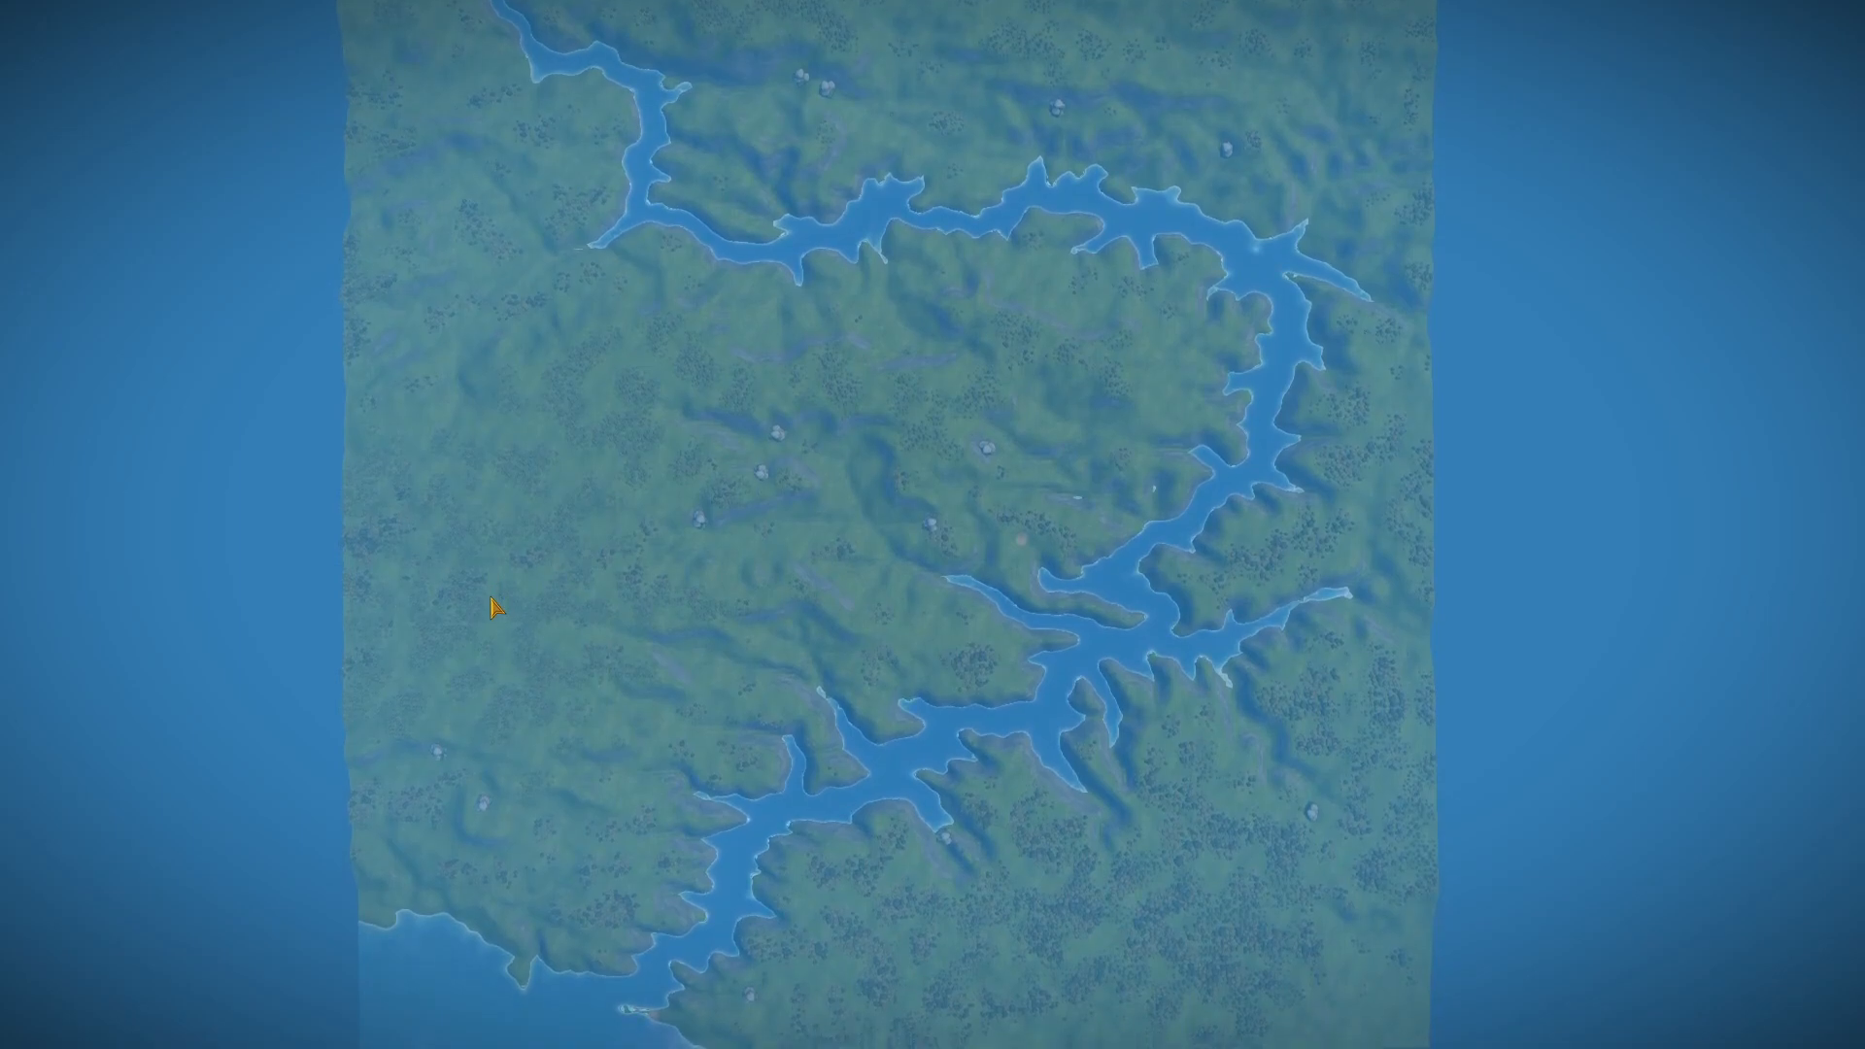
key("F12")
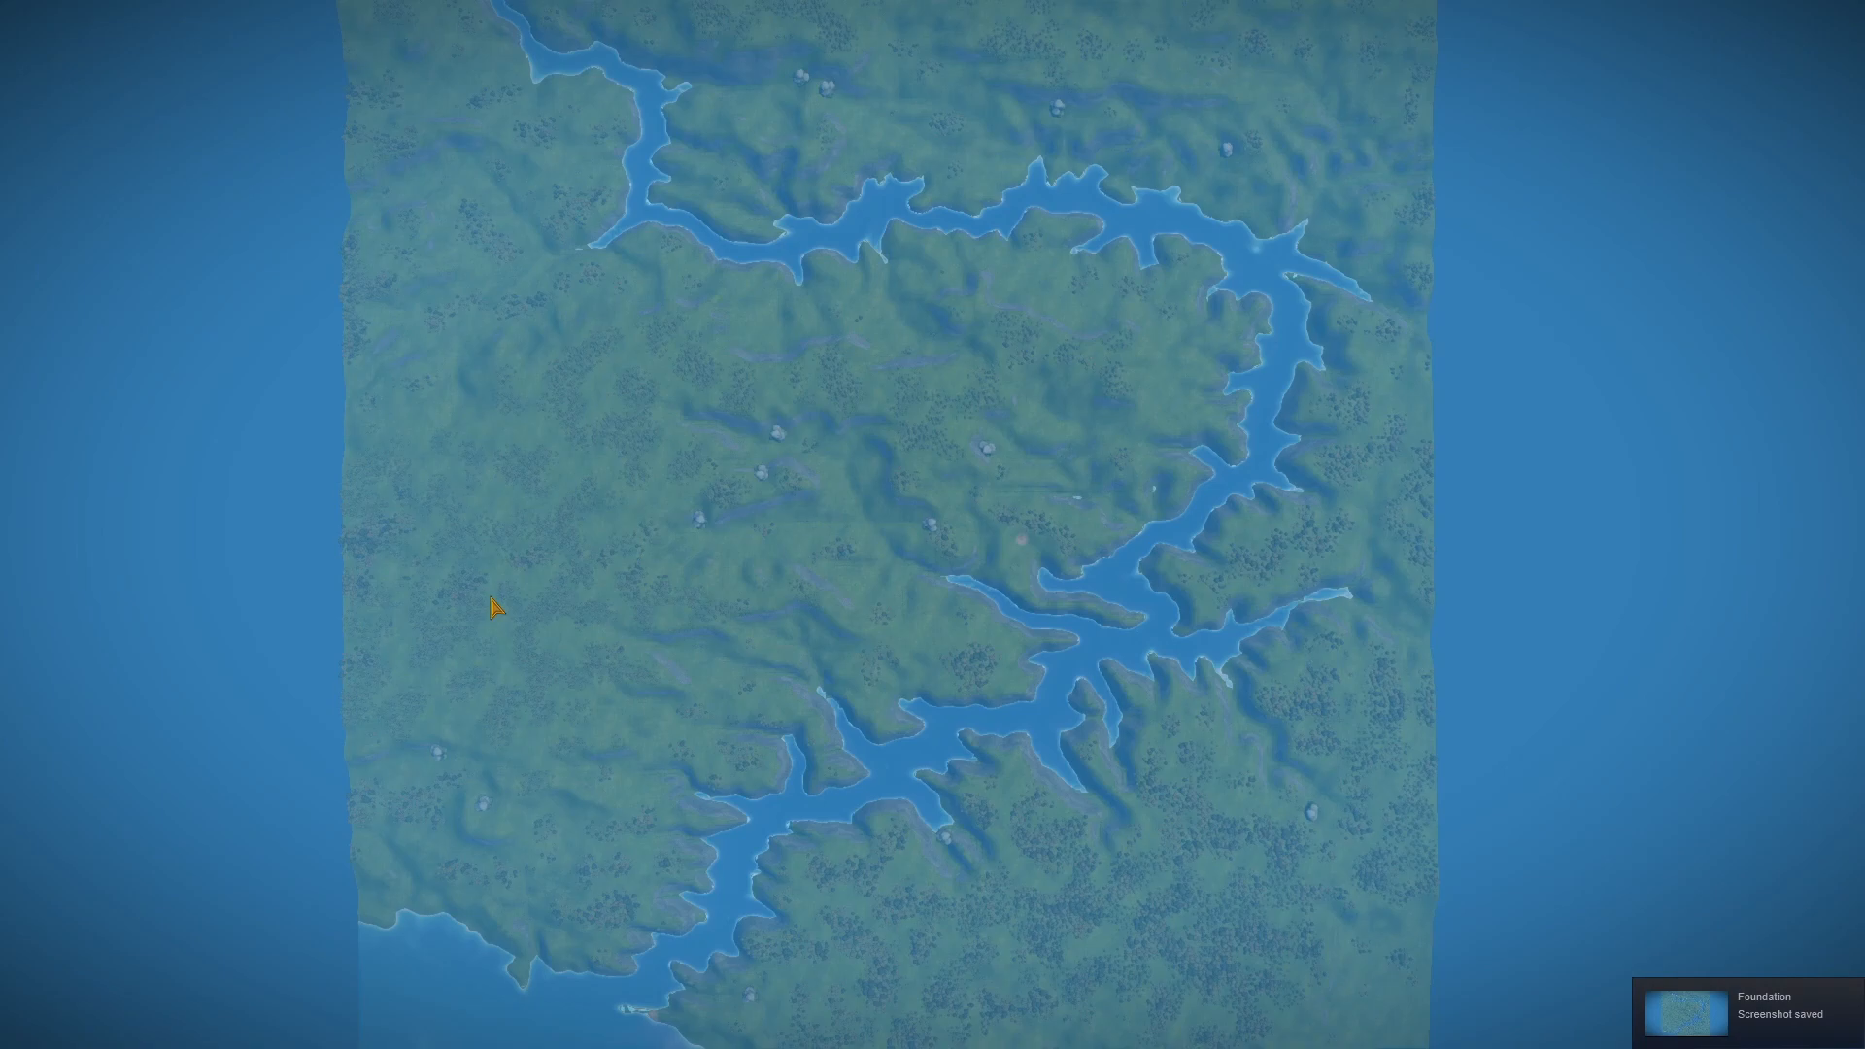
key("u")
key("Escape")
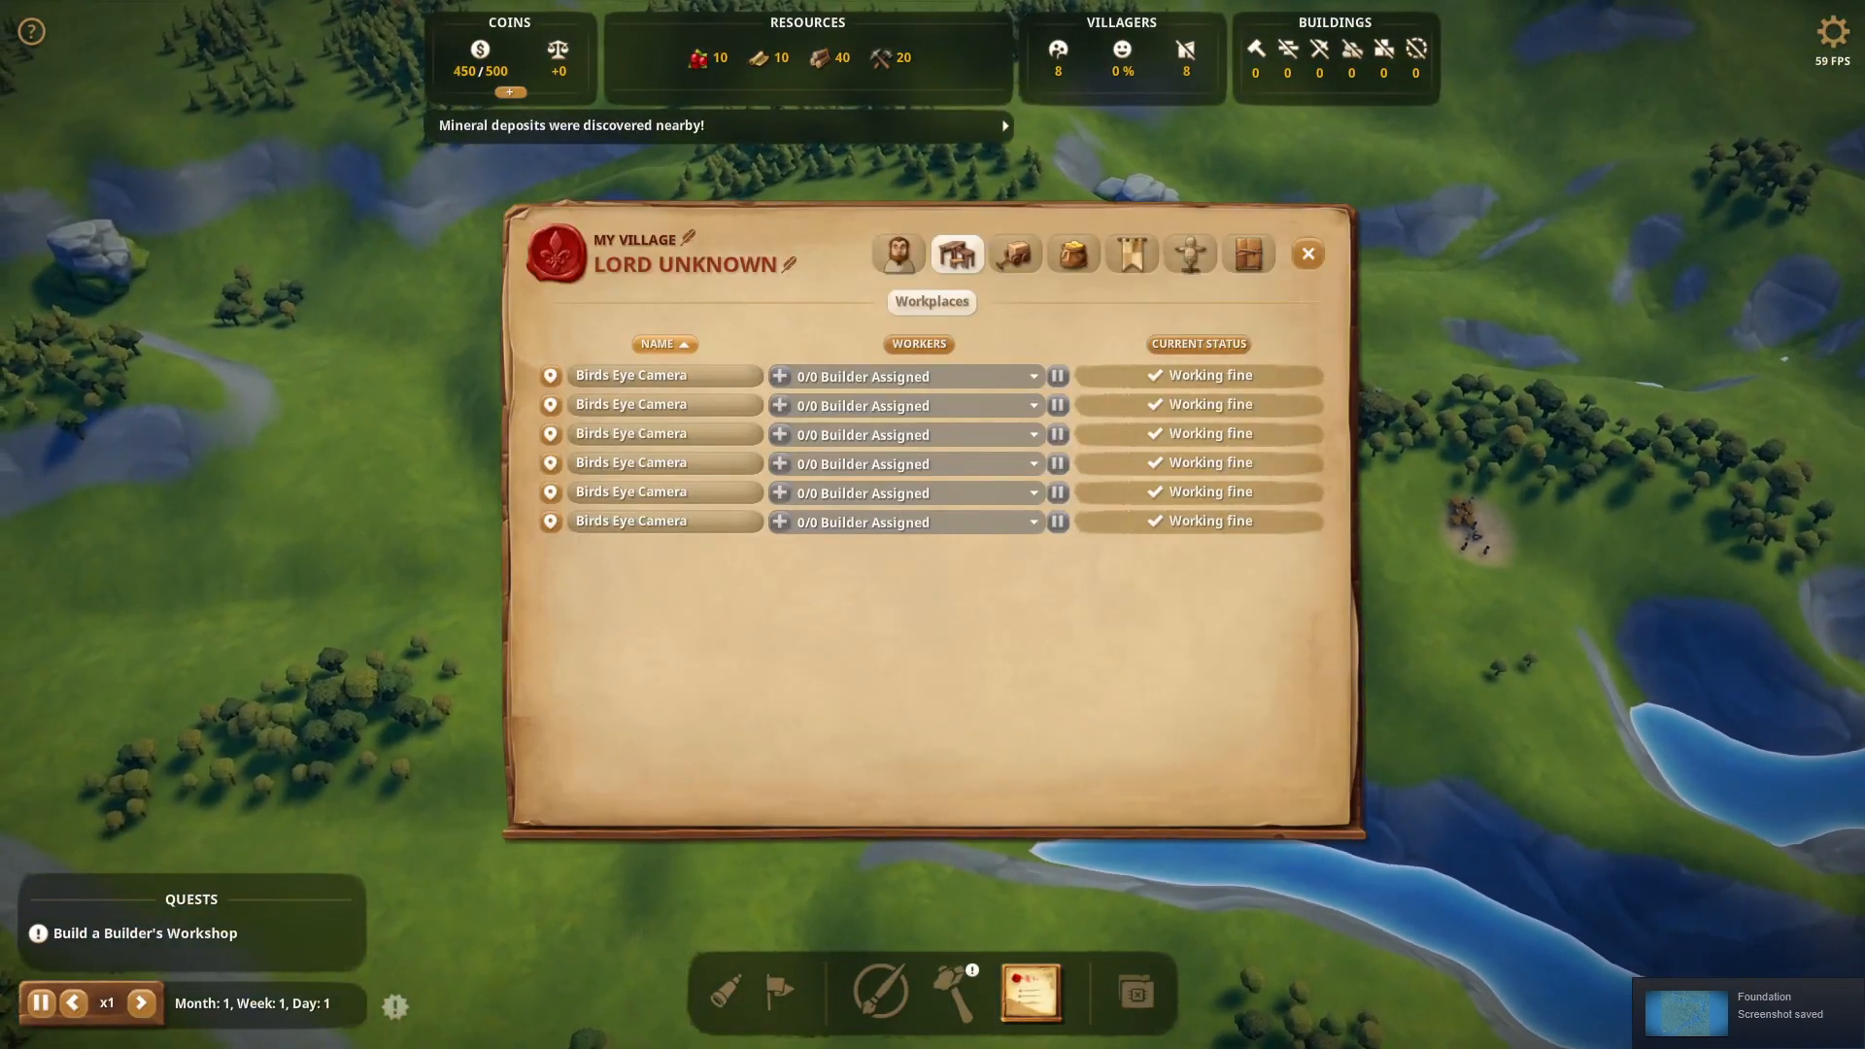
View the third Birds Eye Camera and save a screenshot of the whole map at an oblique angle without the interface
left_click(554, 438)
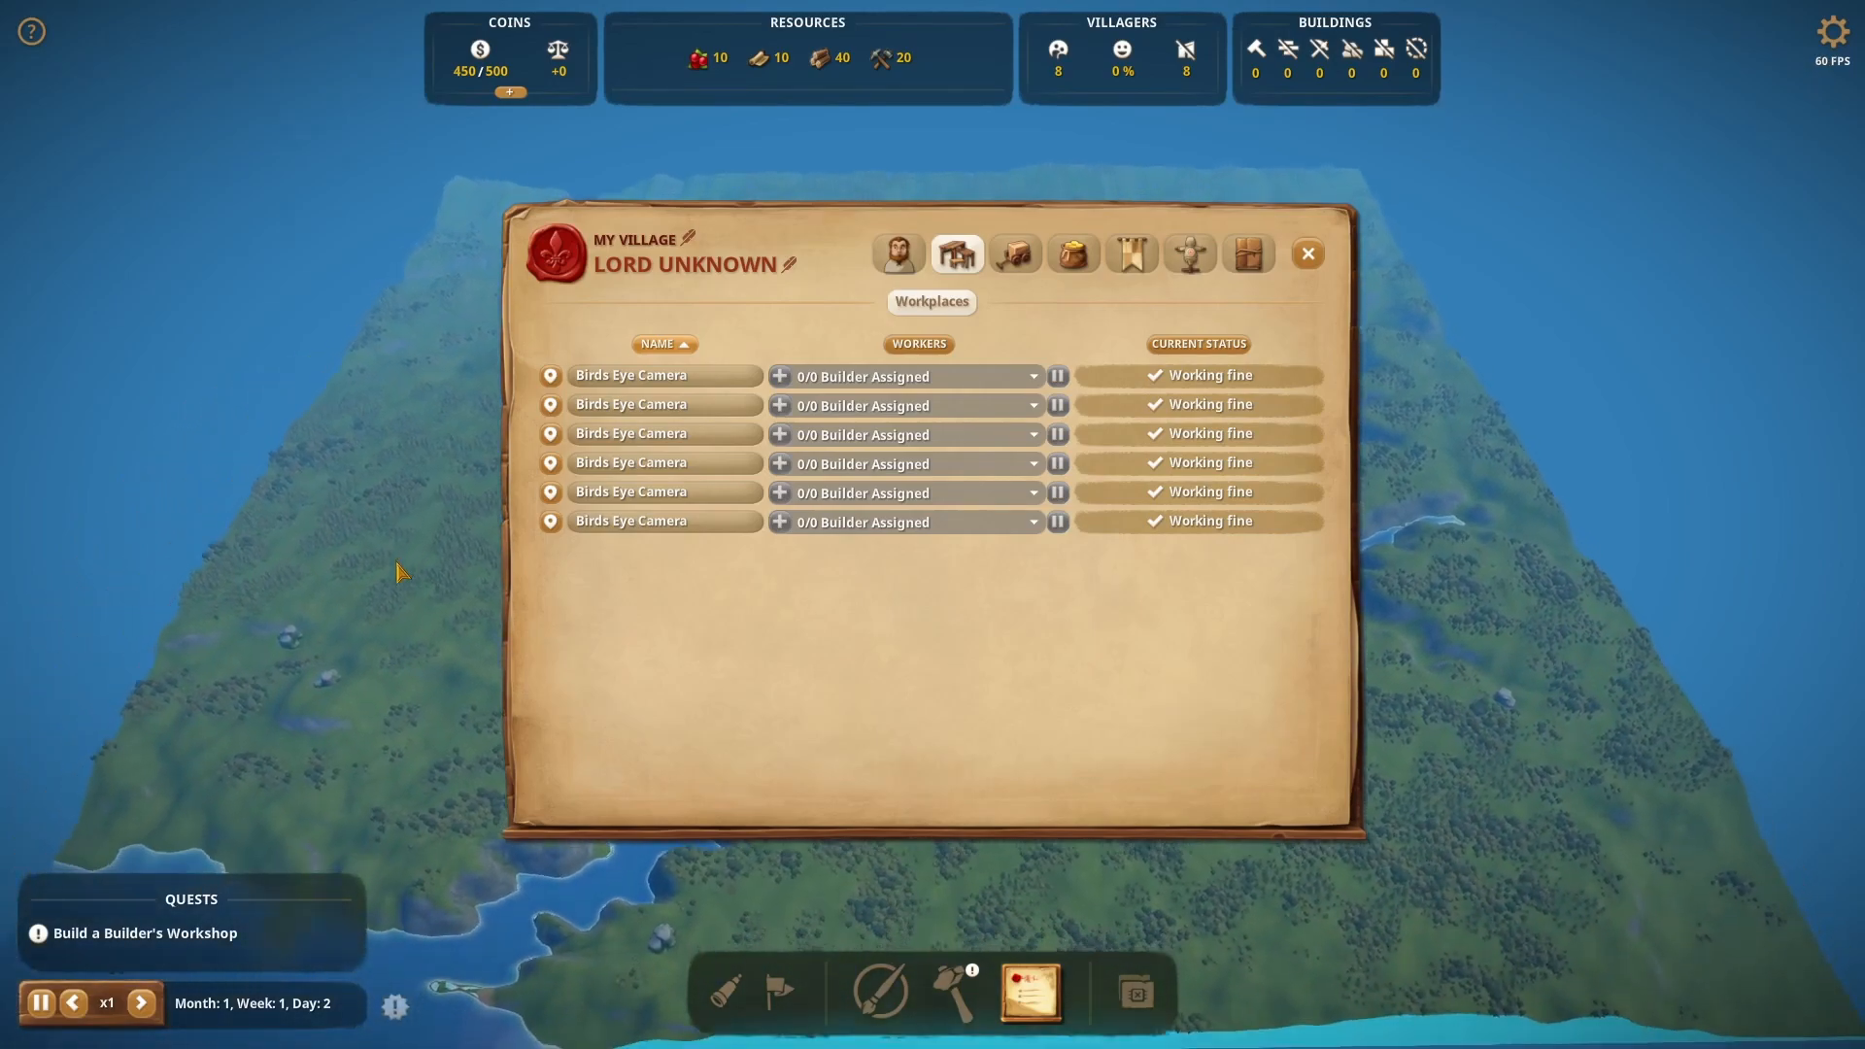
key("F10")
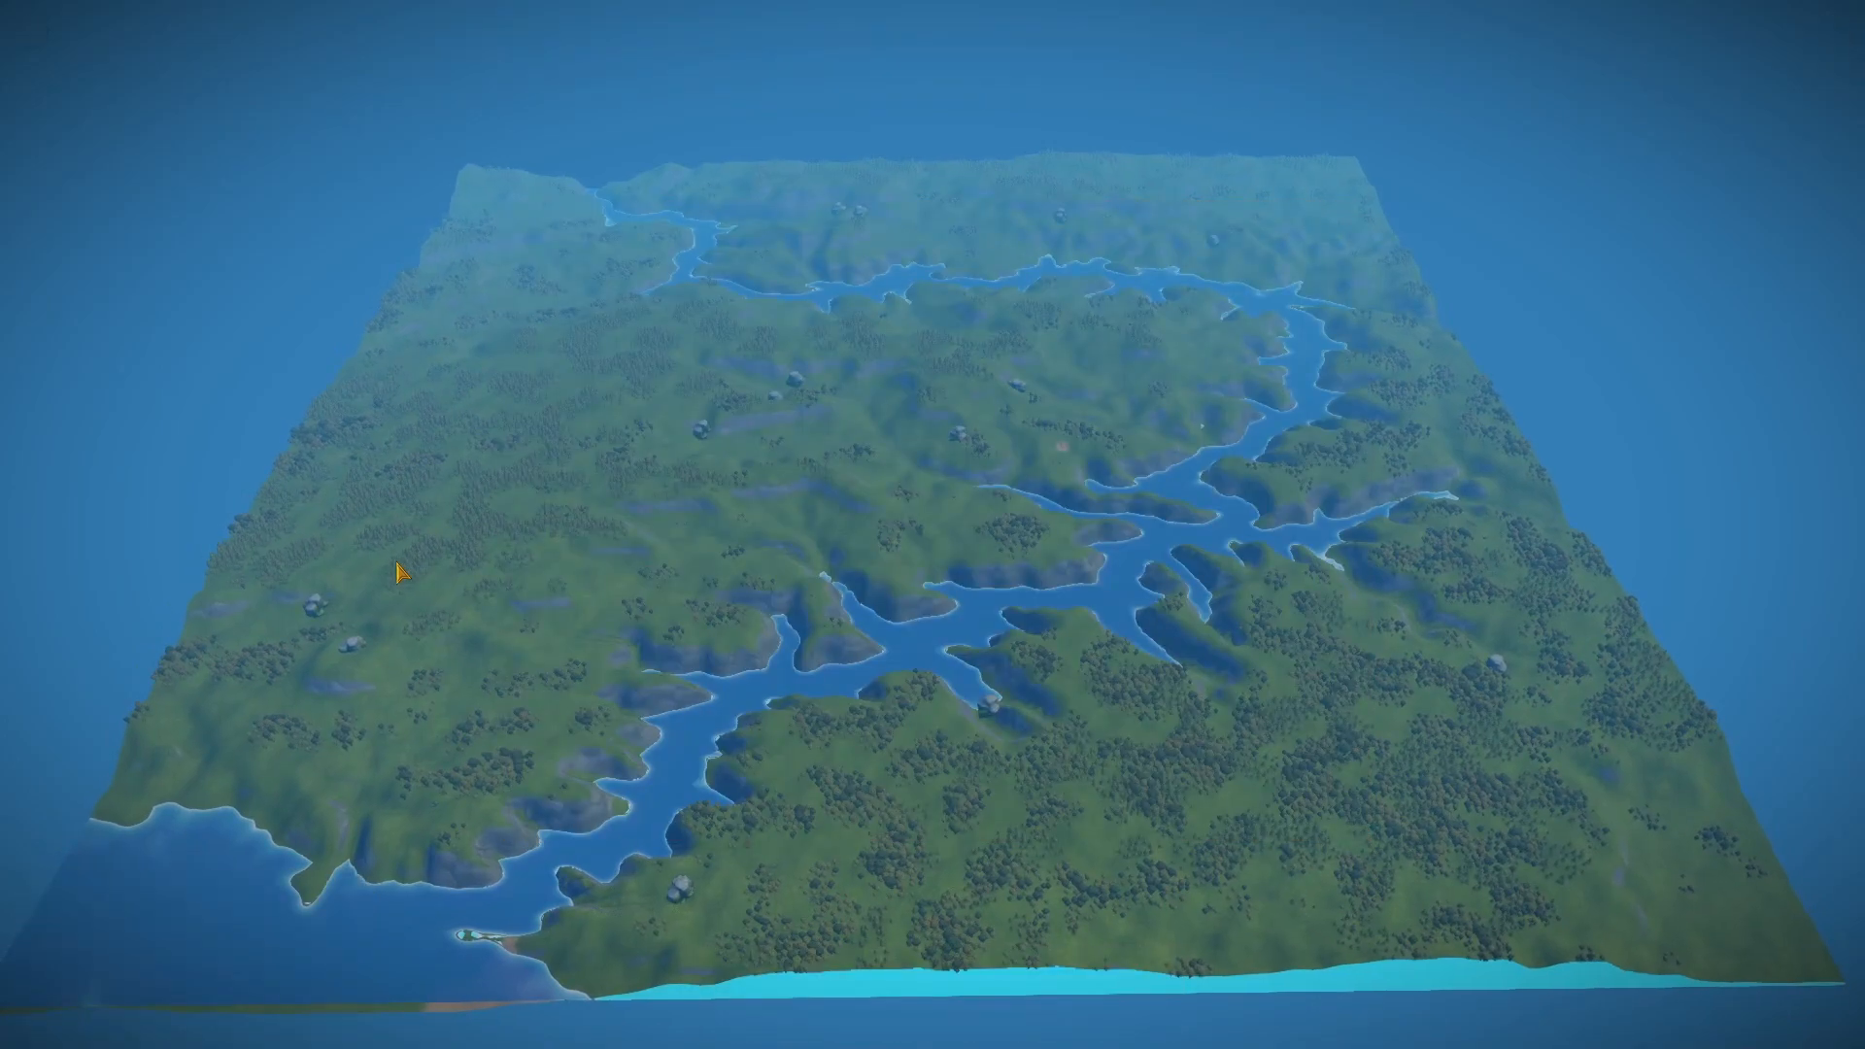
key("F12")
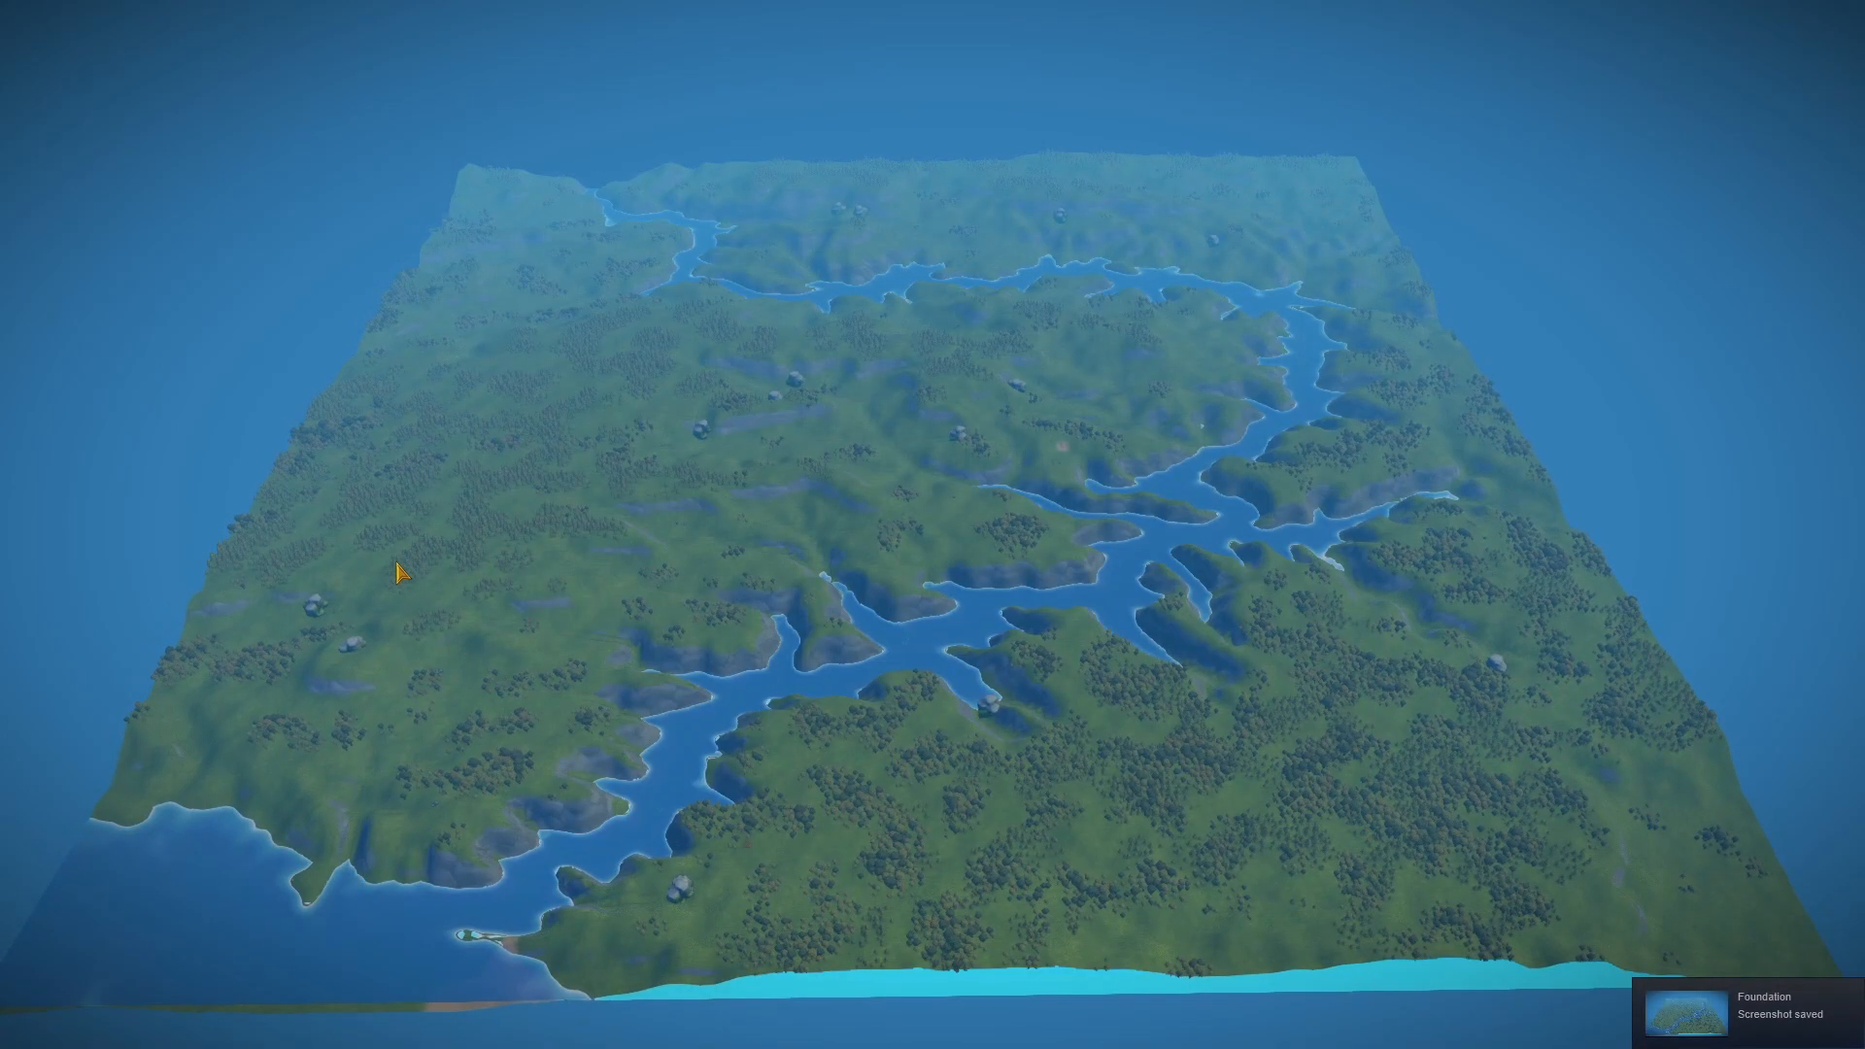
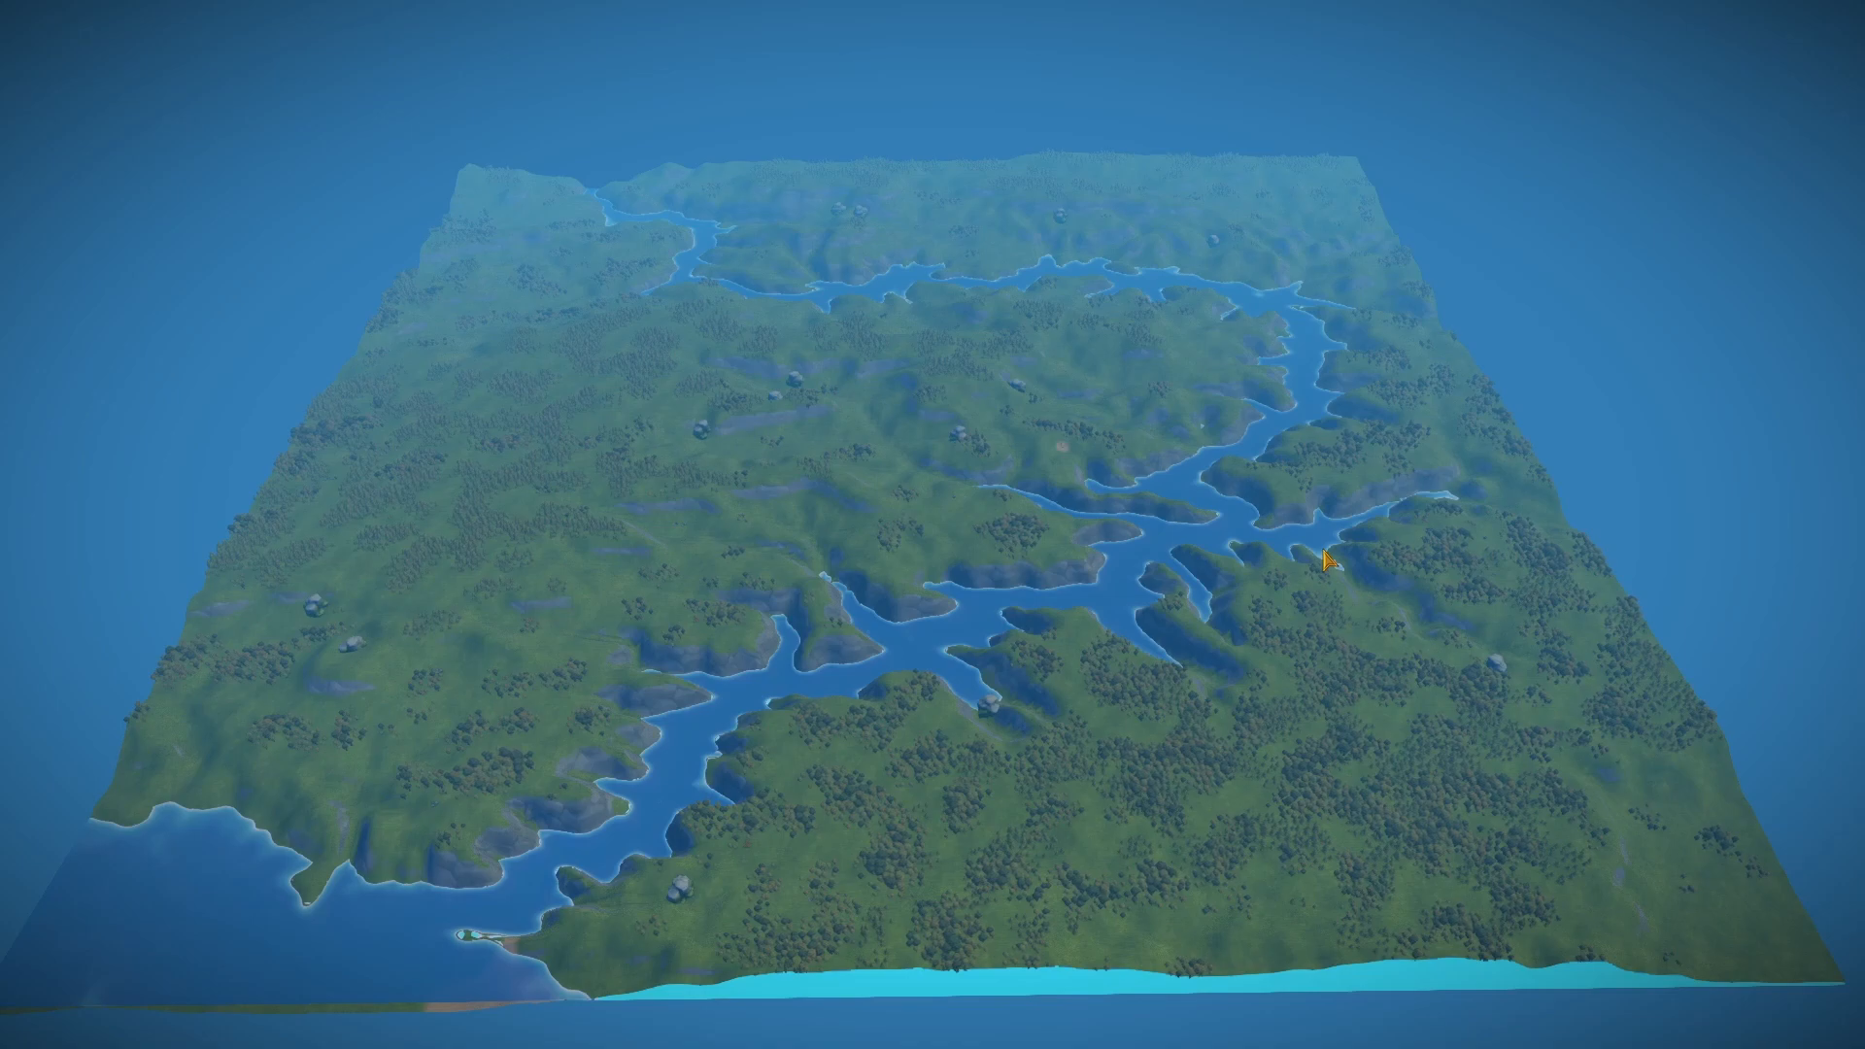
key("Escape")
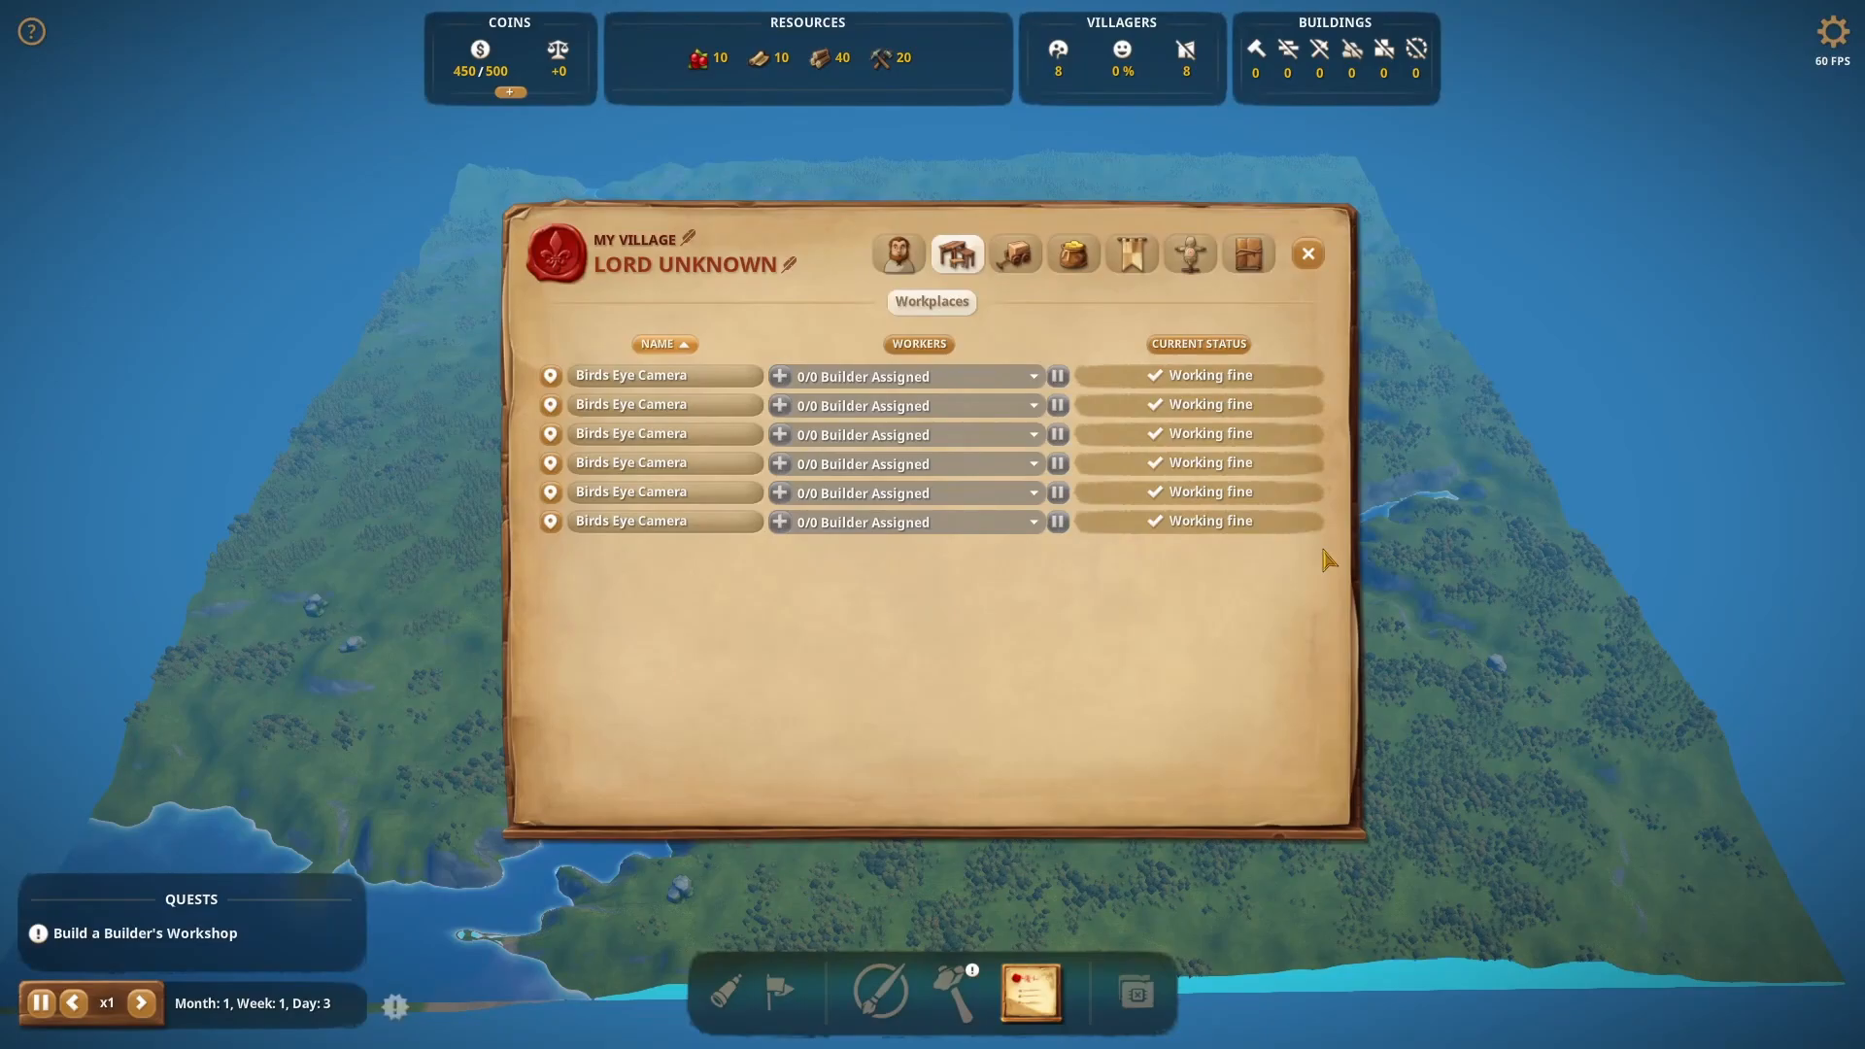
Hide the interface and frame close, low-angle landscape views of the hills around the village
key("F10")
scroll(1207, 458, "up", 10)
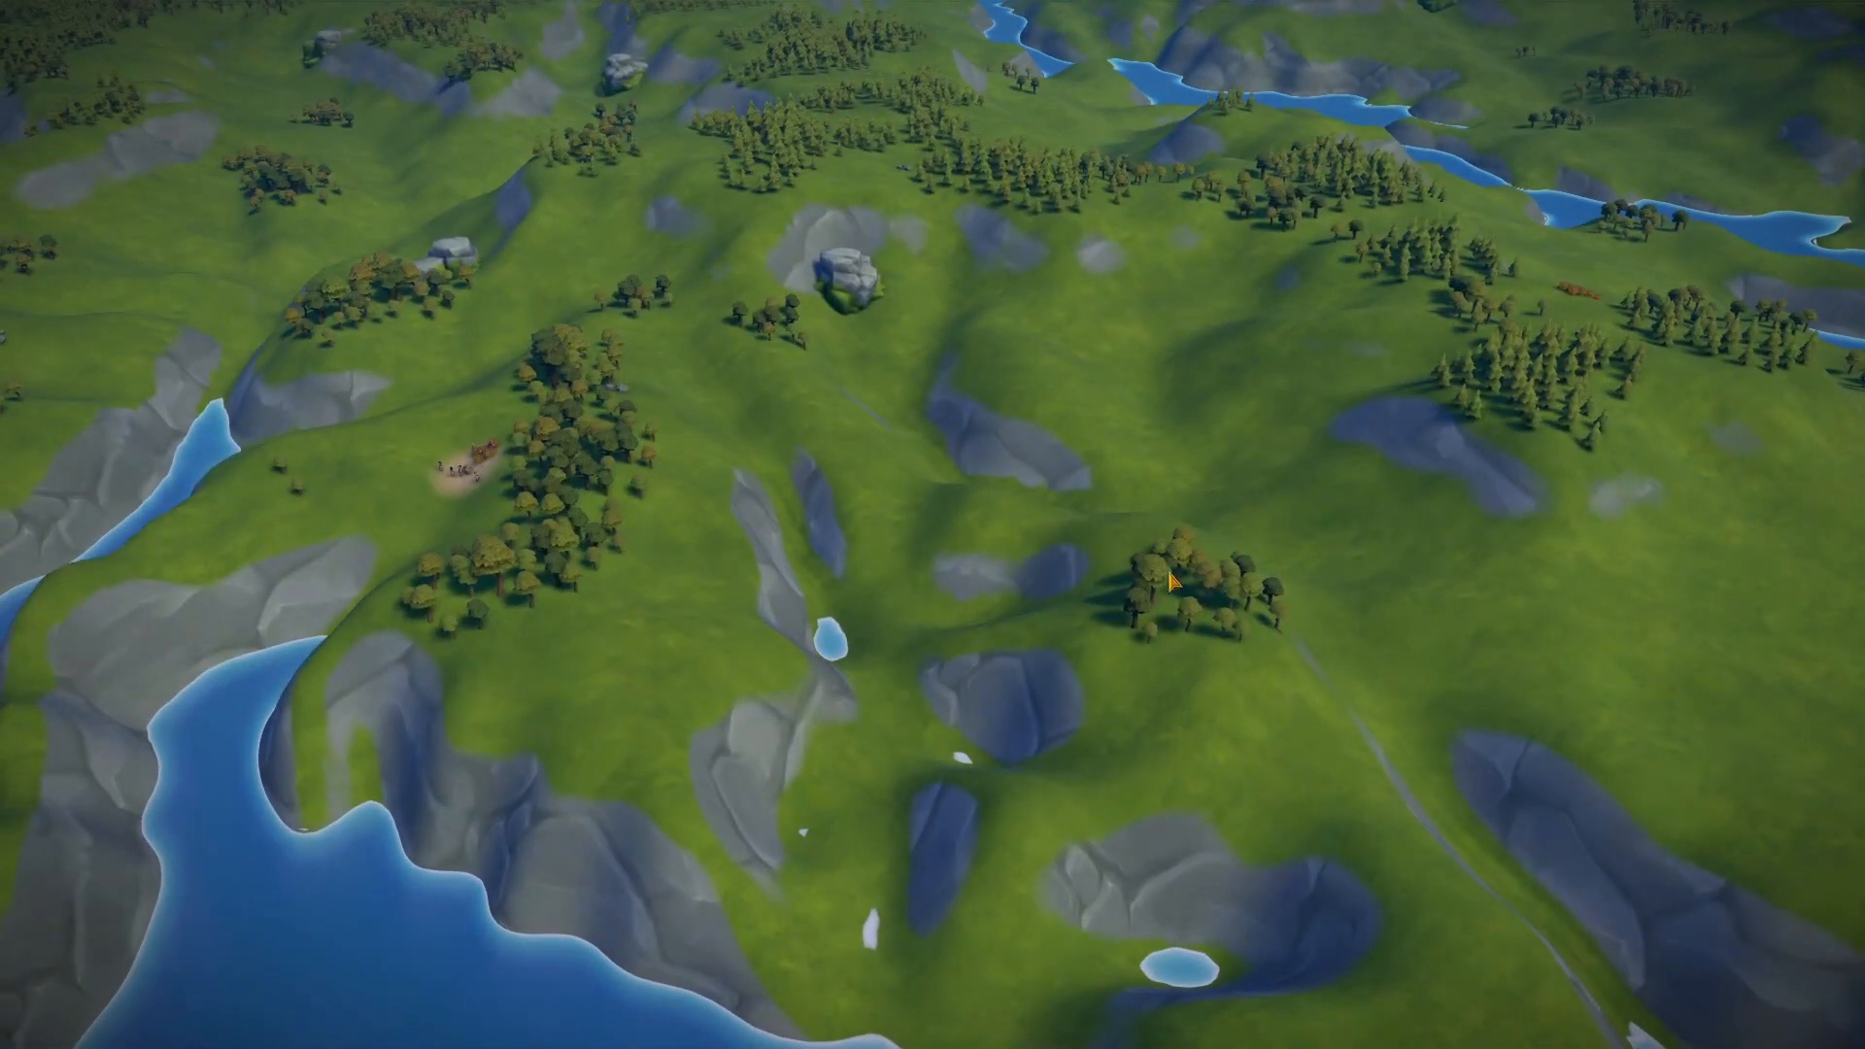
left_click_drag(1173, 583, 1145, 534)
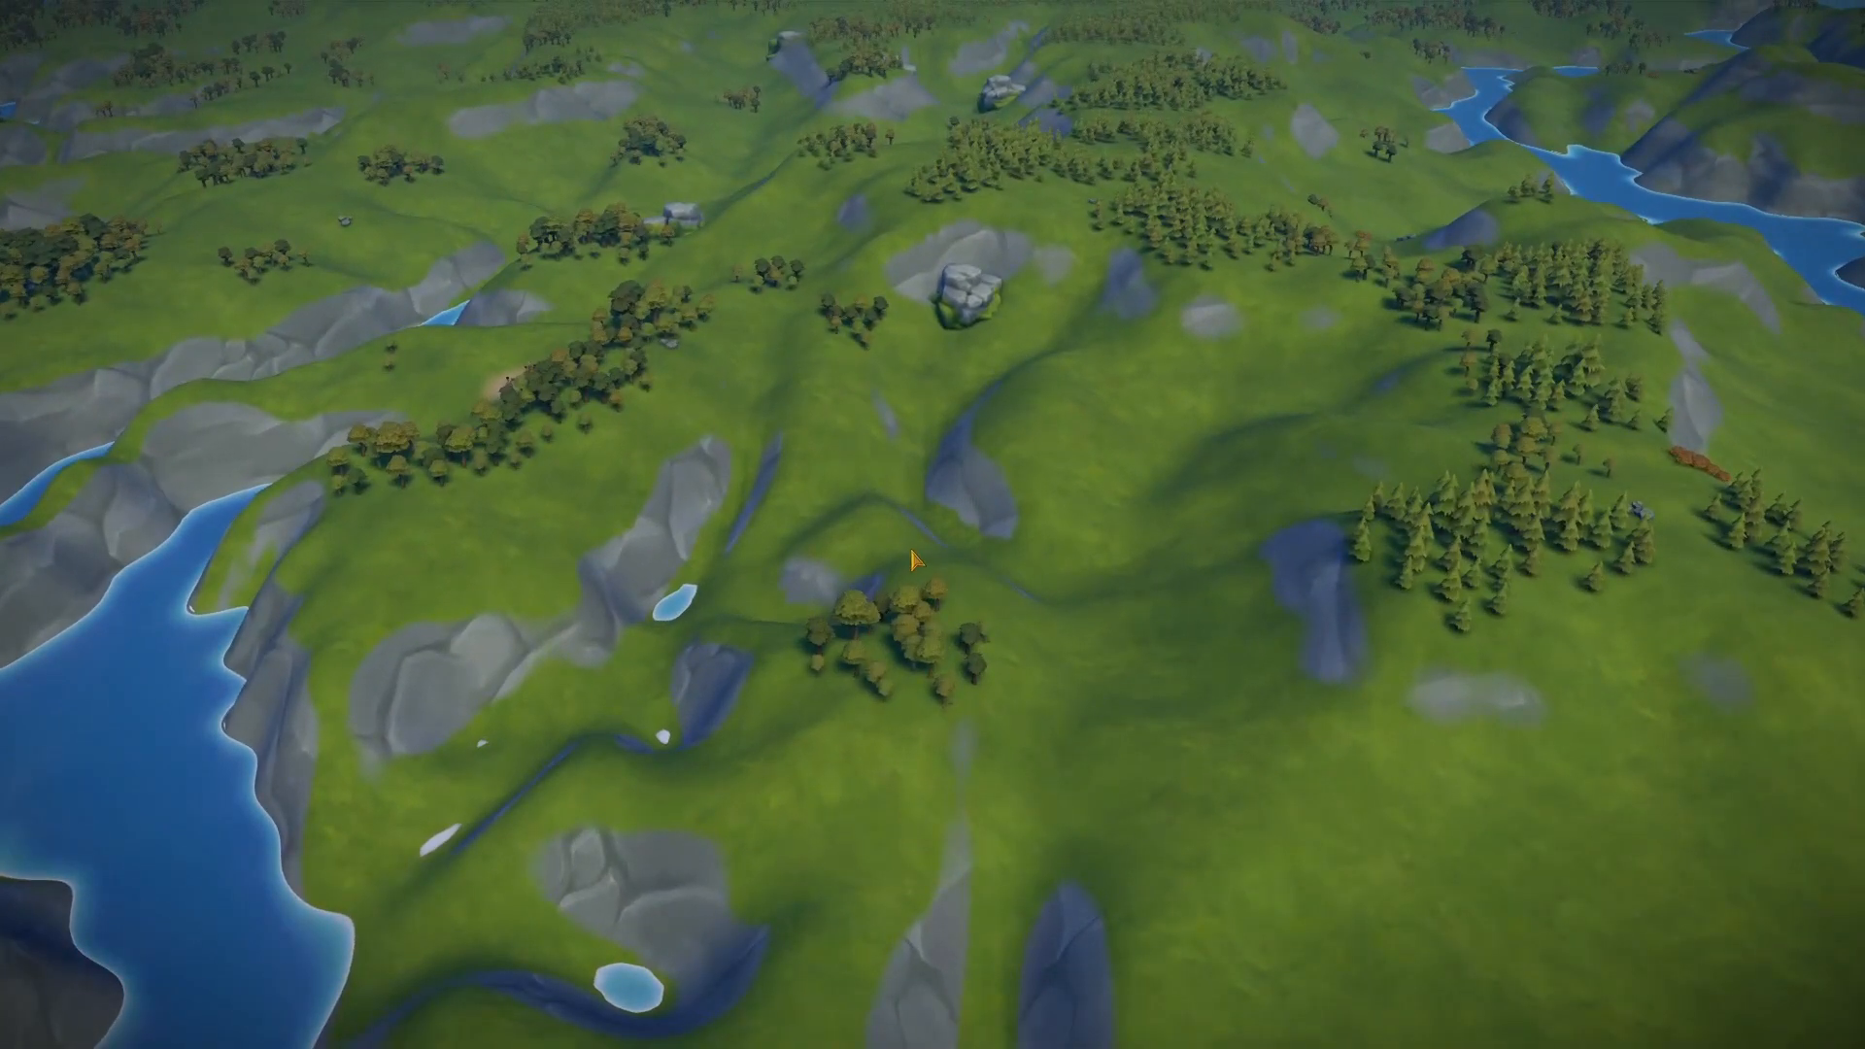
scroll(1071, 497, "up", 5)
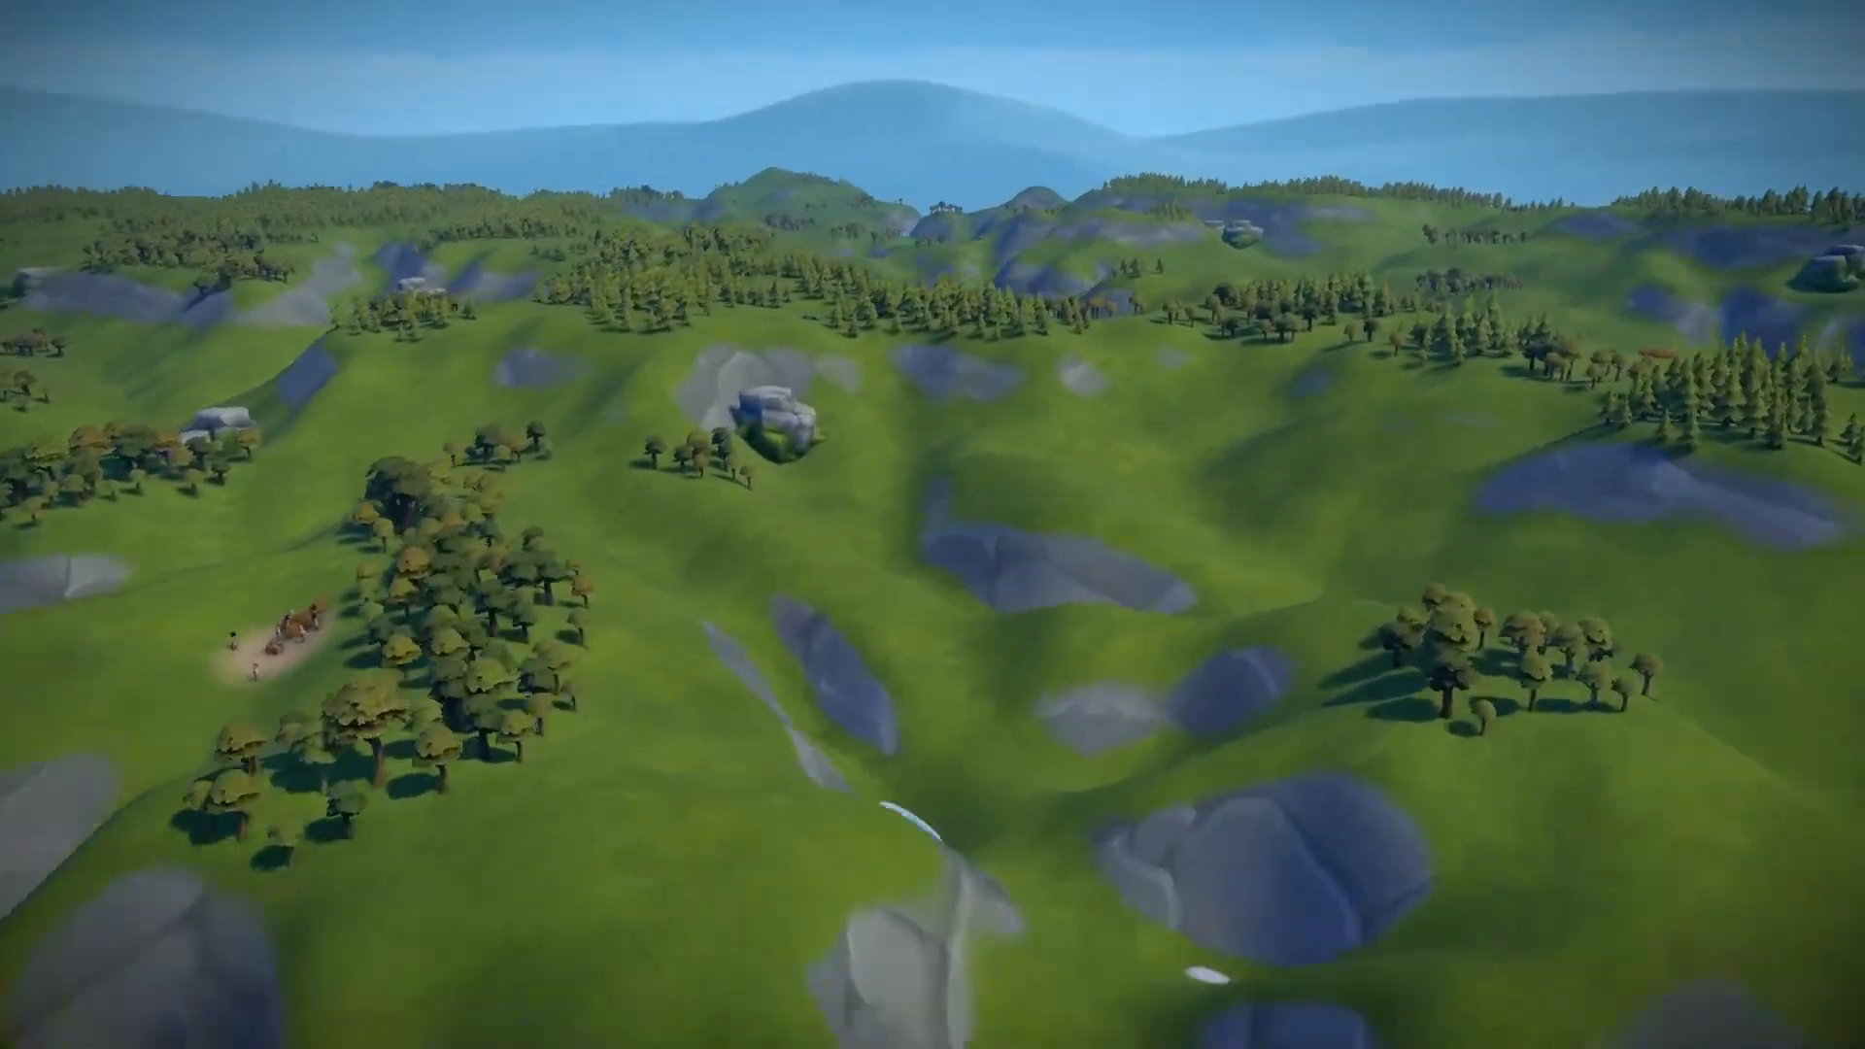
left_click_drag(961, 427, 925, 445)
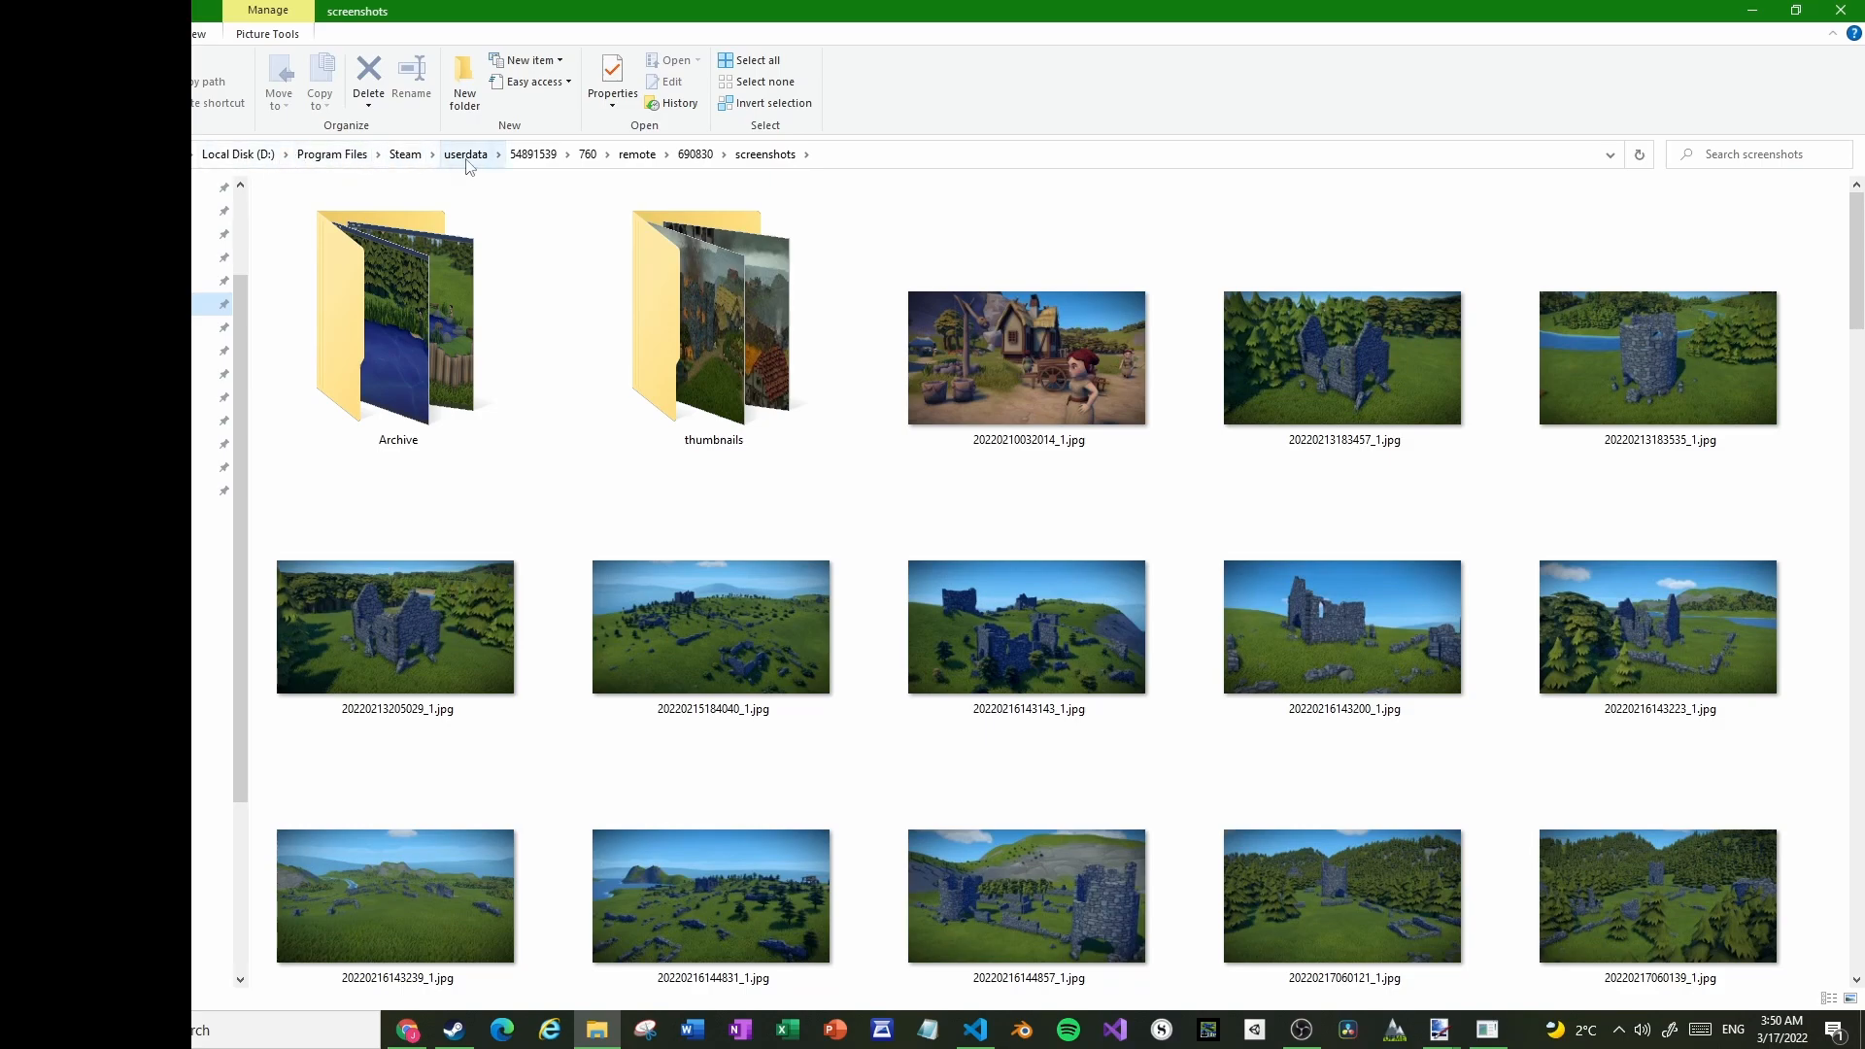
In File Explorer, go through the Steam userdata folders to the 690830 screenshots folder and find its newest images
left_click(546, 155)
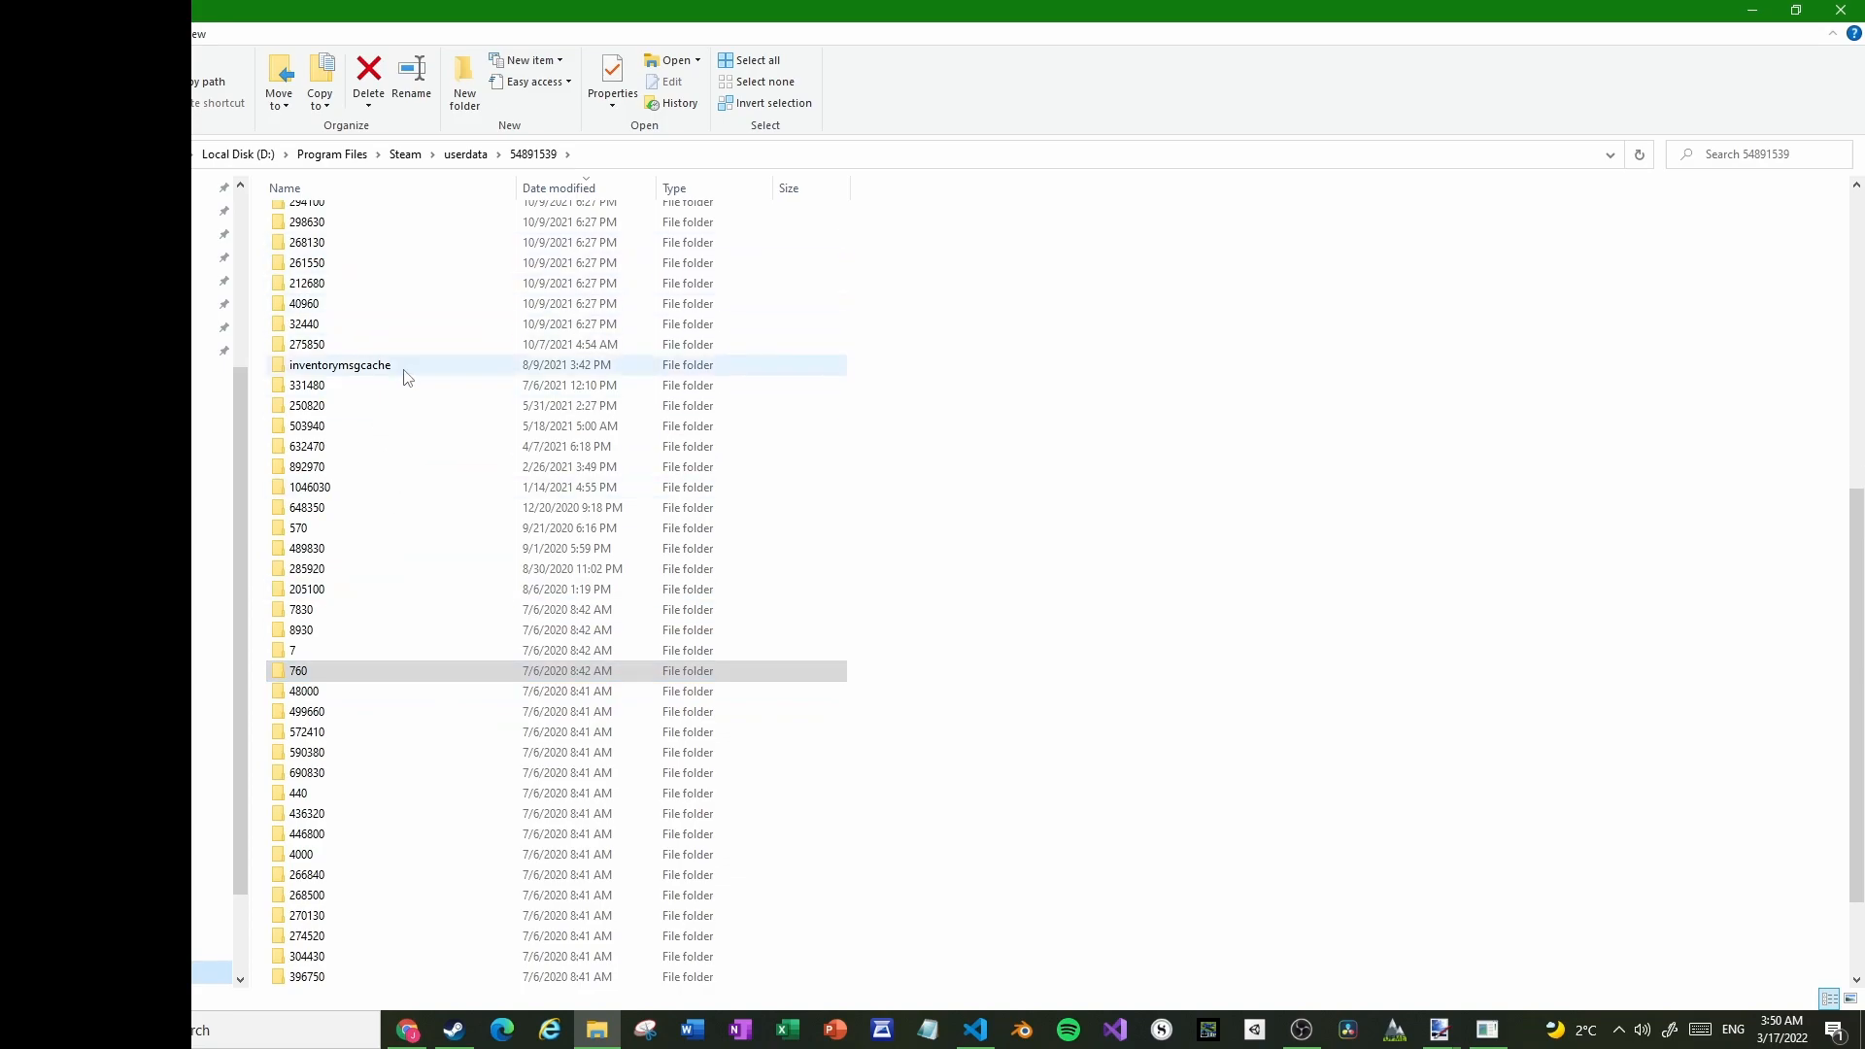
double_click(331, 677)
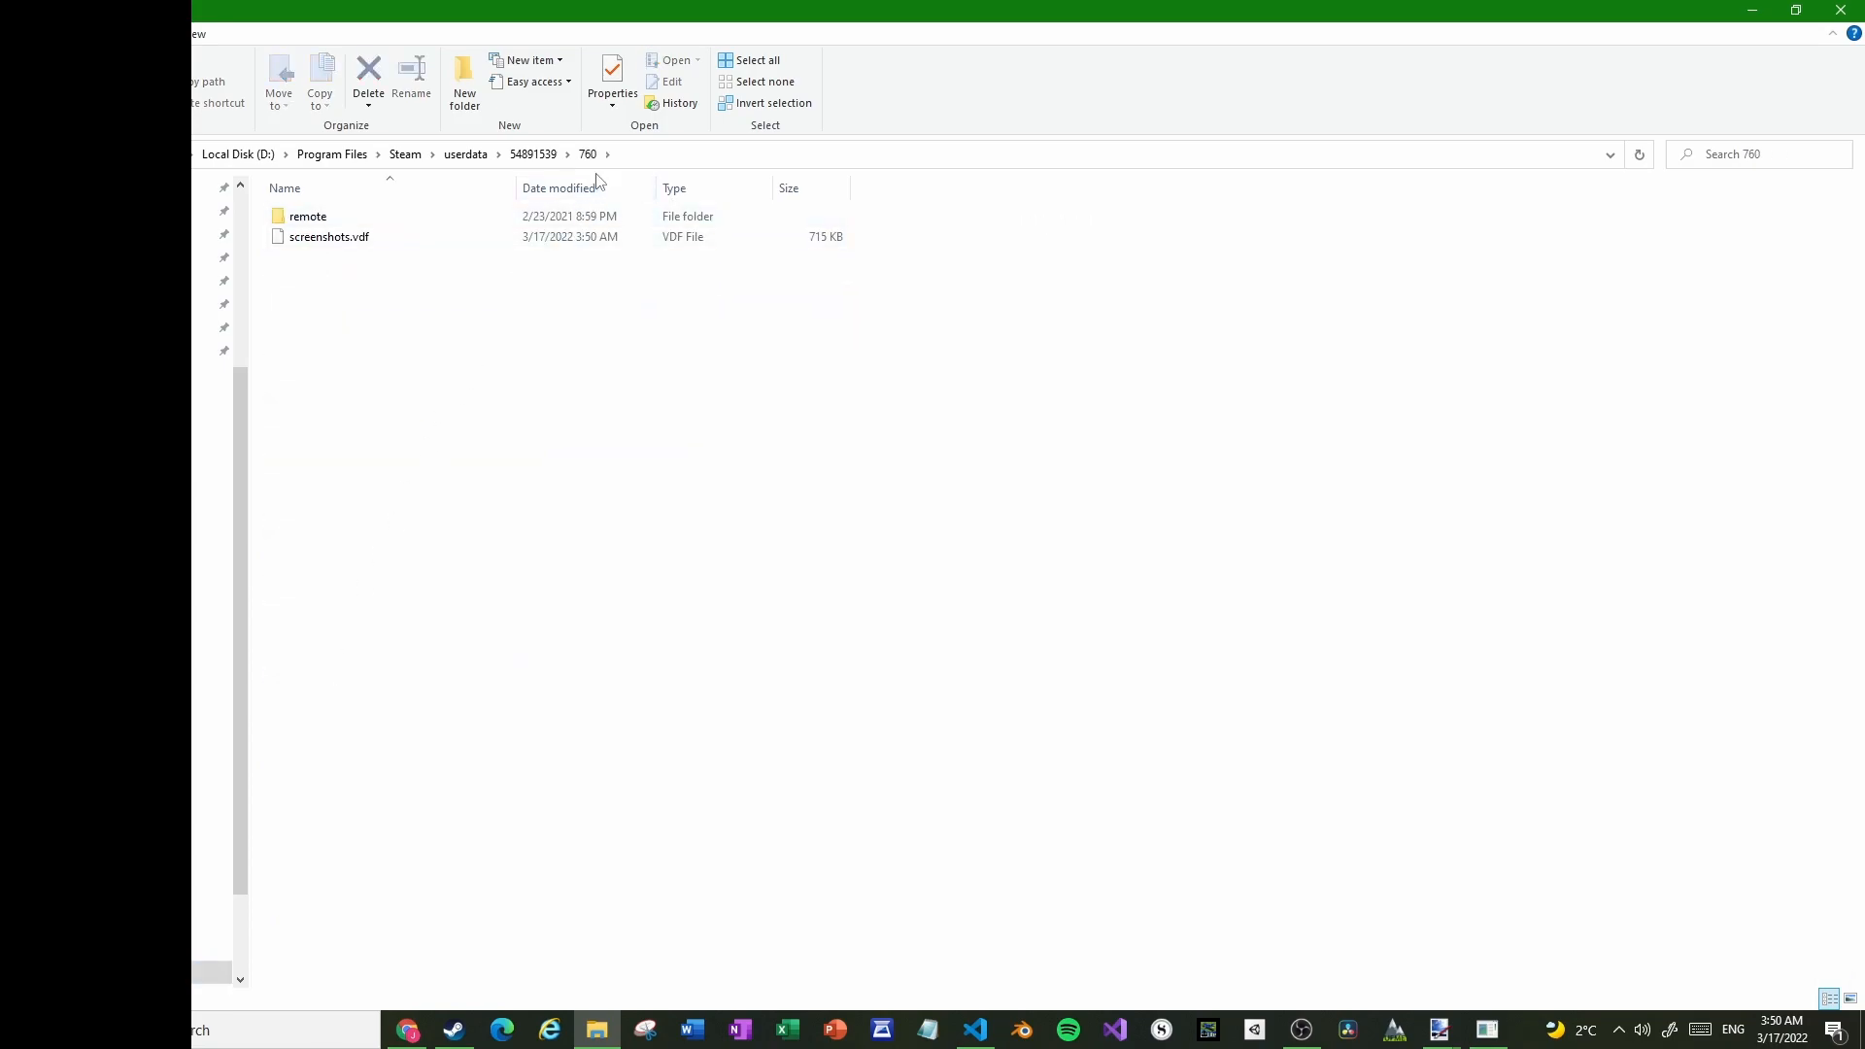
double_click(404, 218)
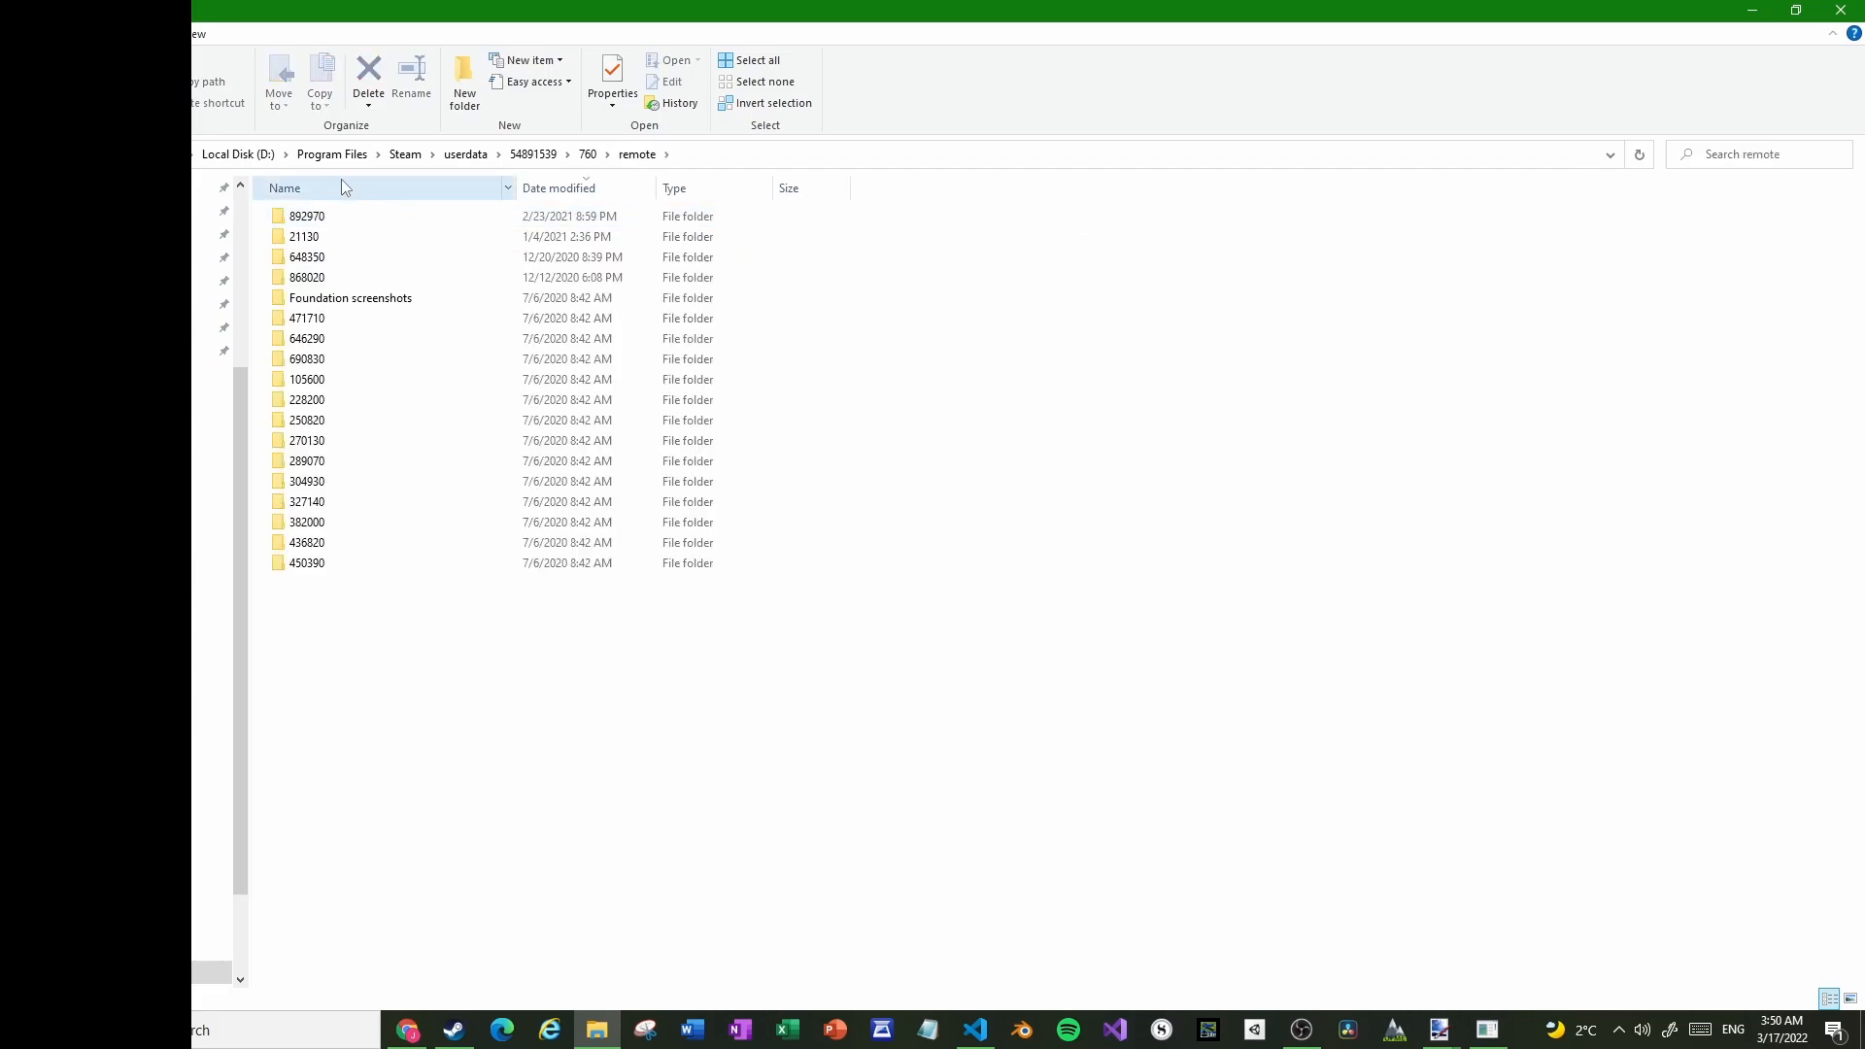
left_click(210, 234)
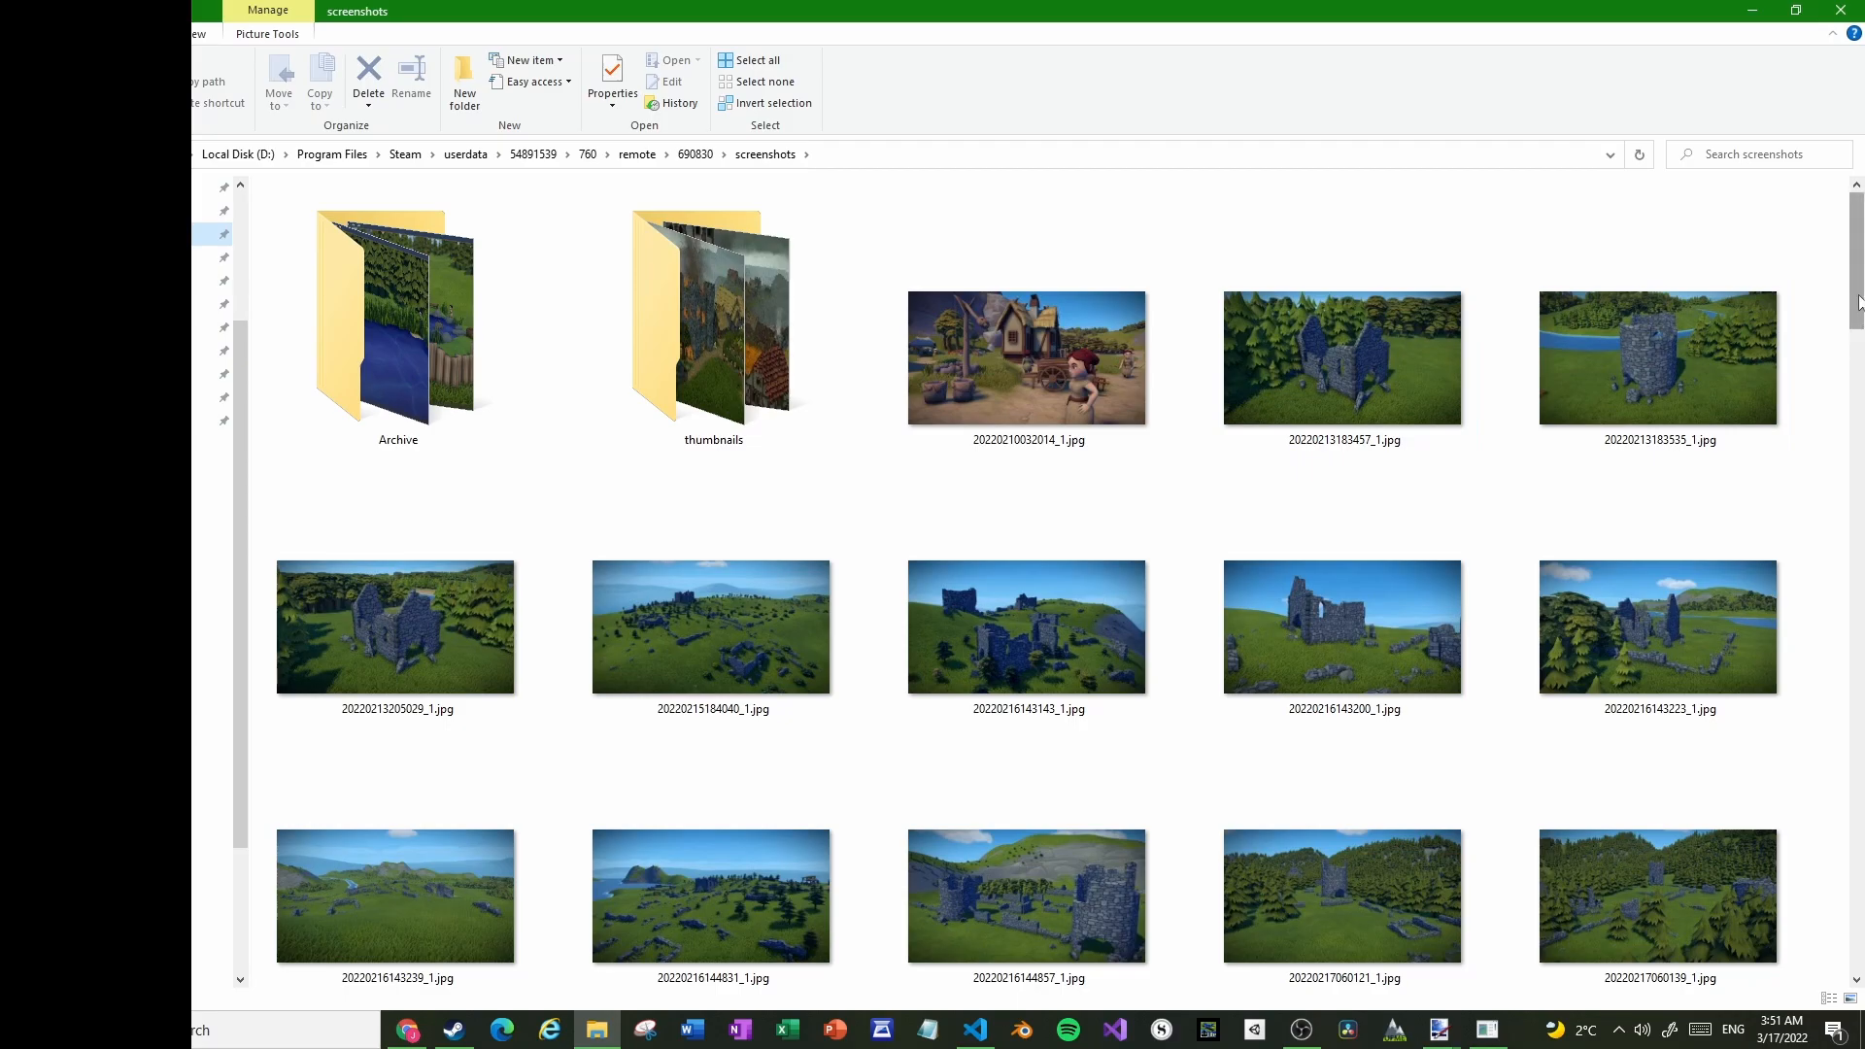
scroll(1857, 301, "down", 15)
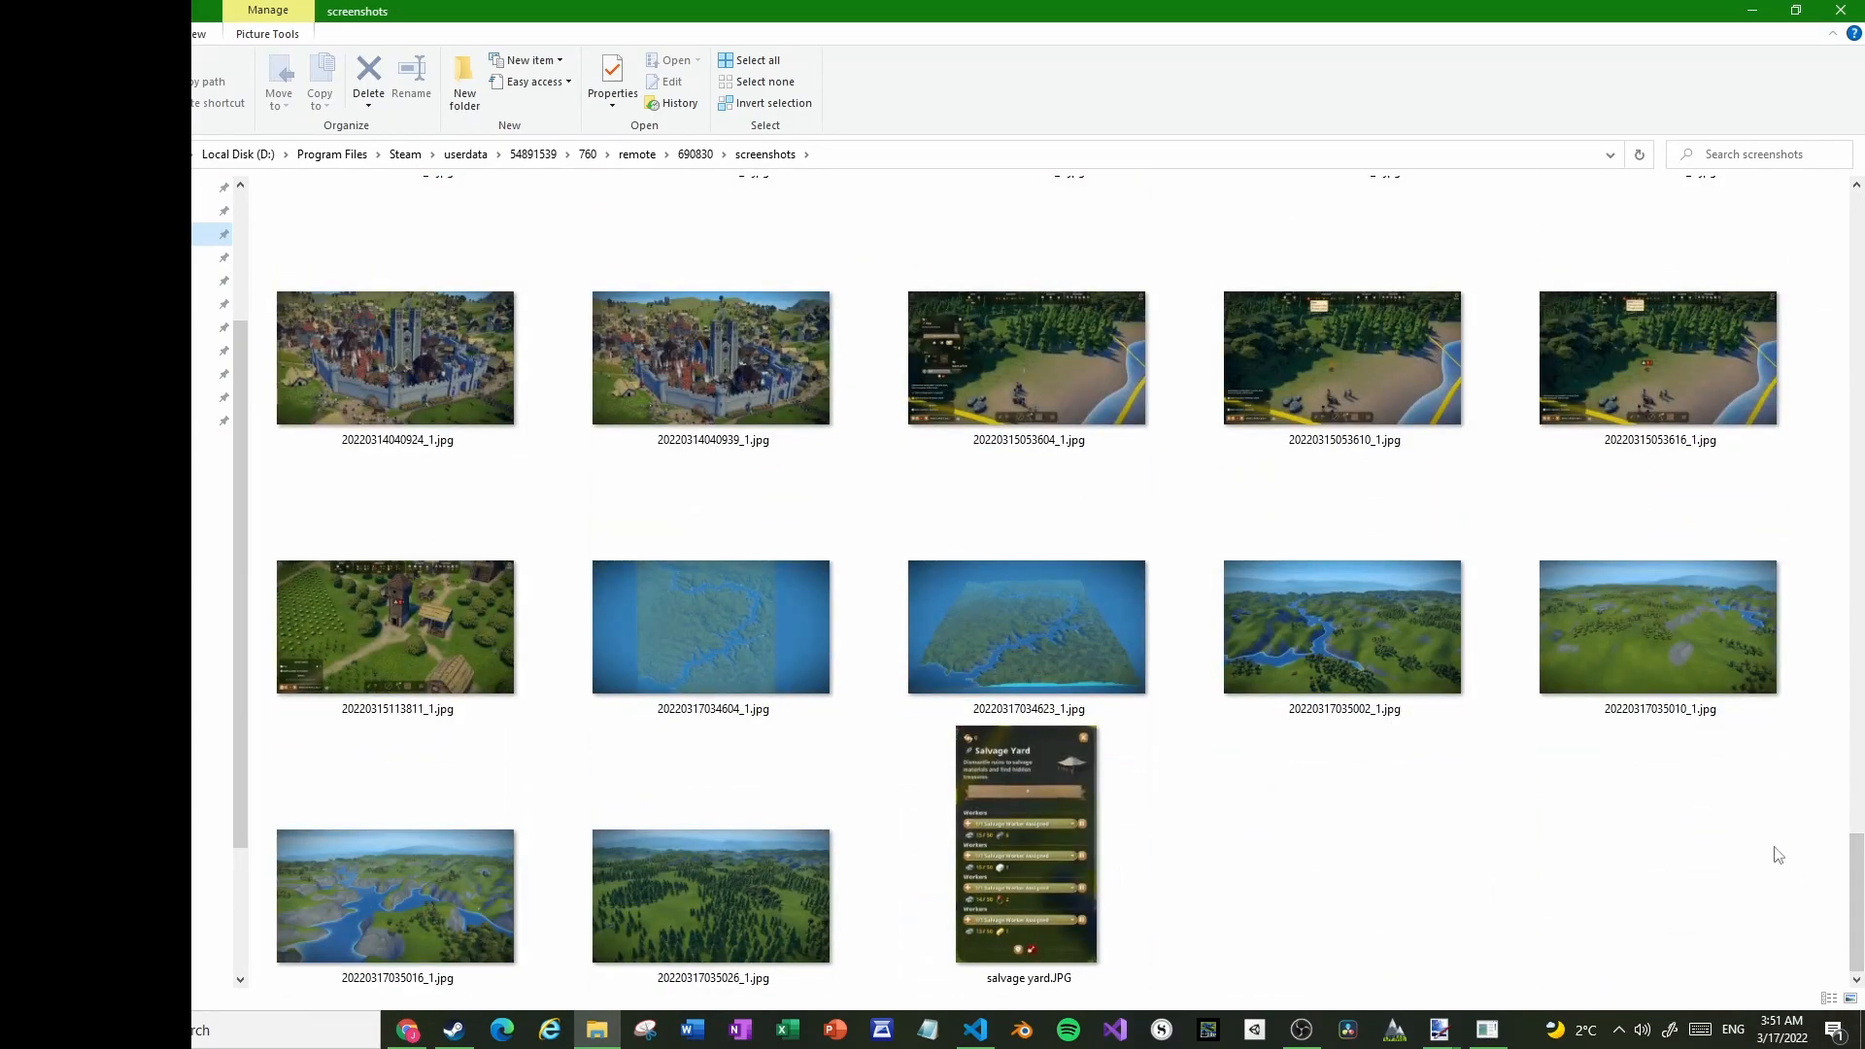
double_click(768, 889)
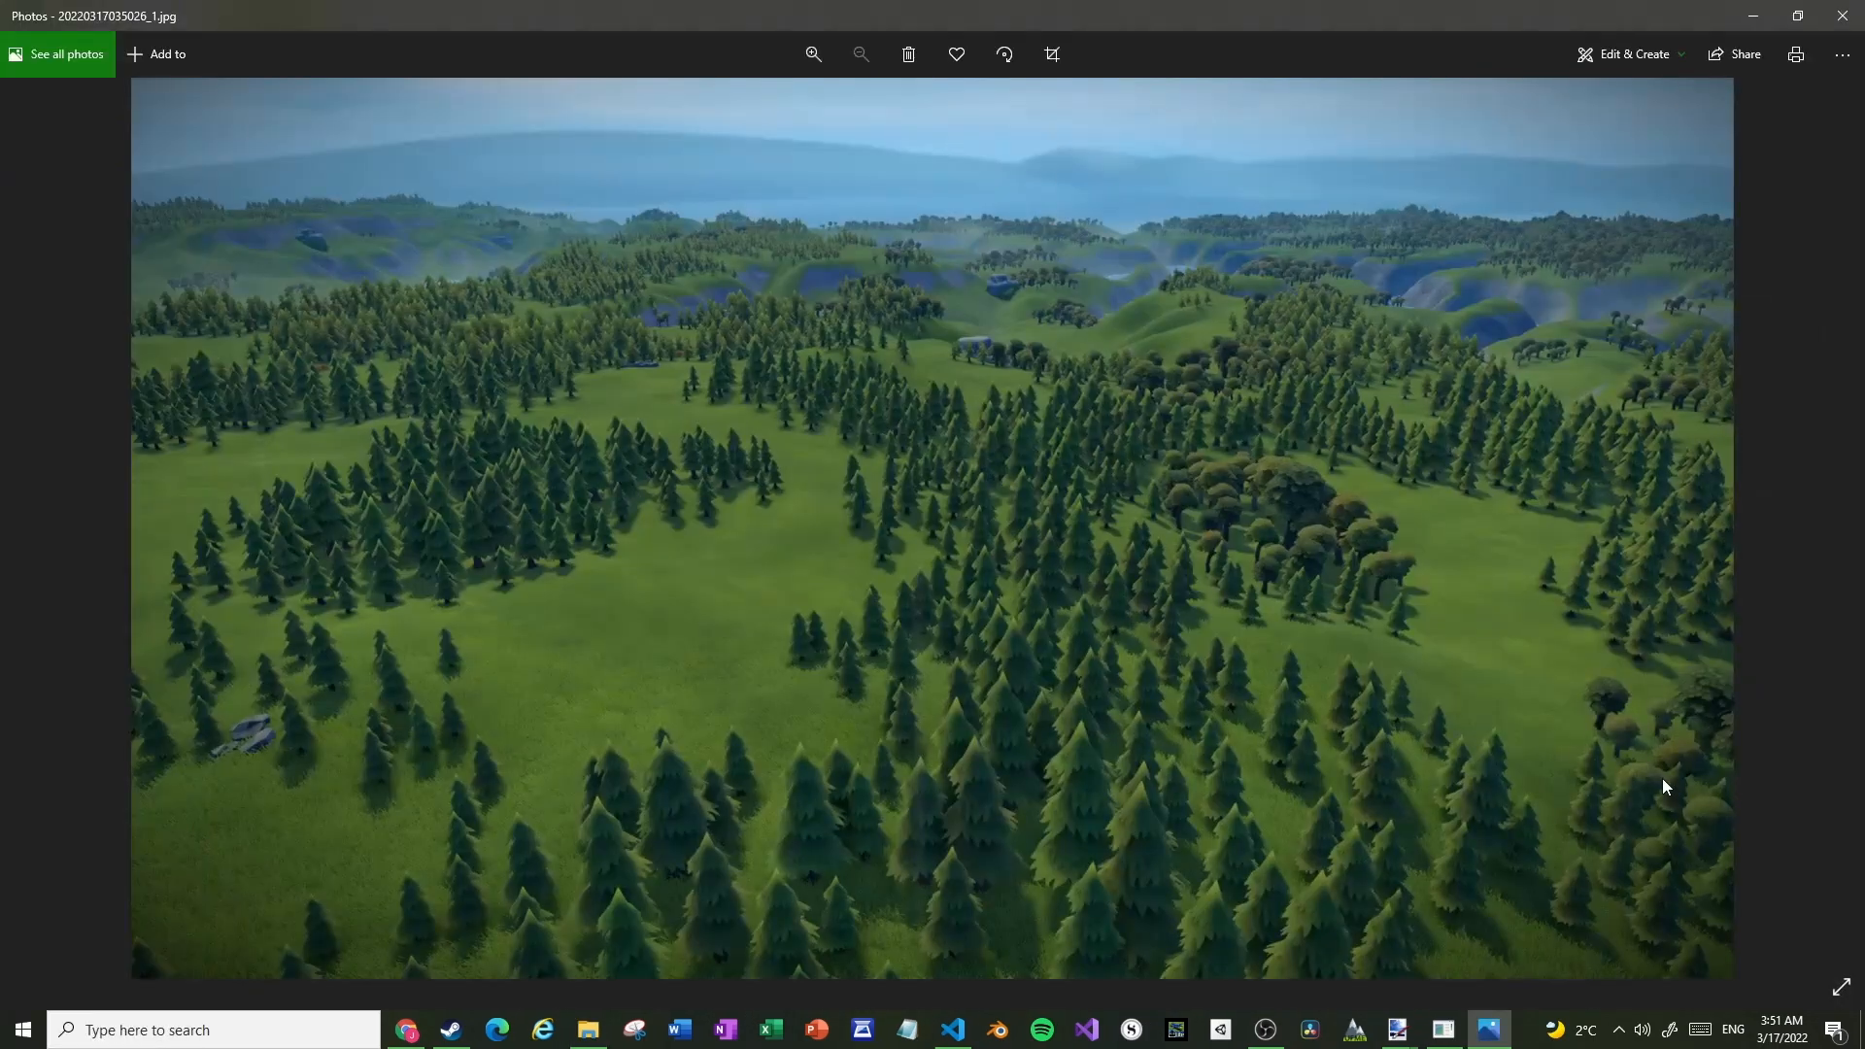
key("Right")
key("Left")
key("Left")
key("Left")
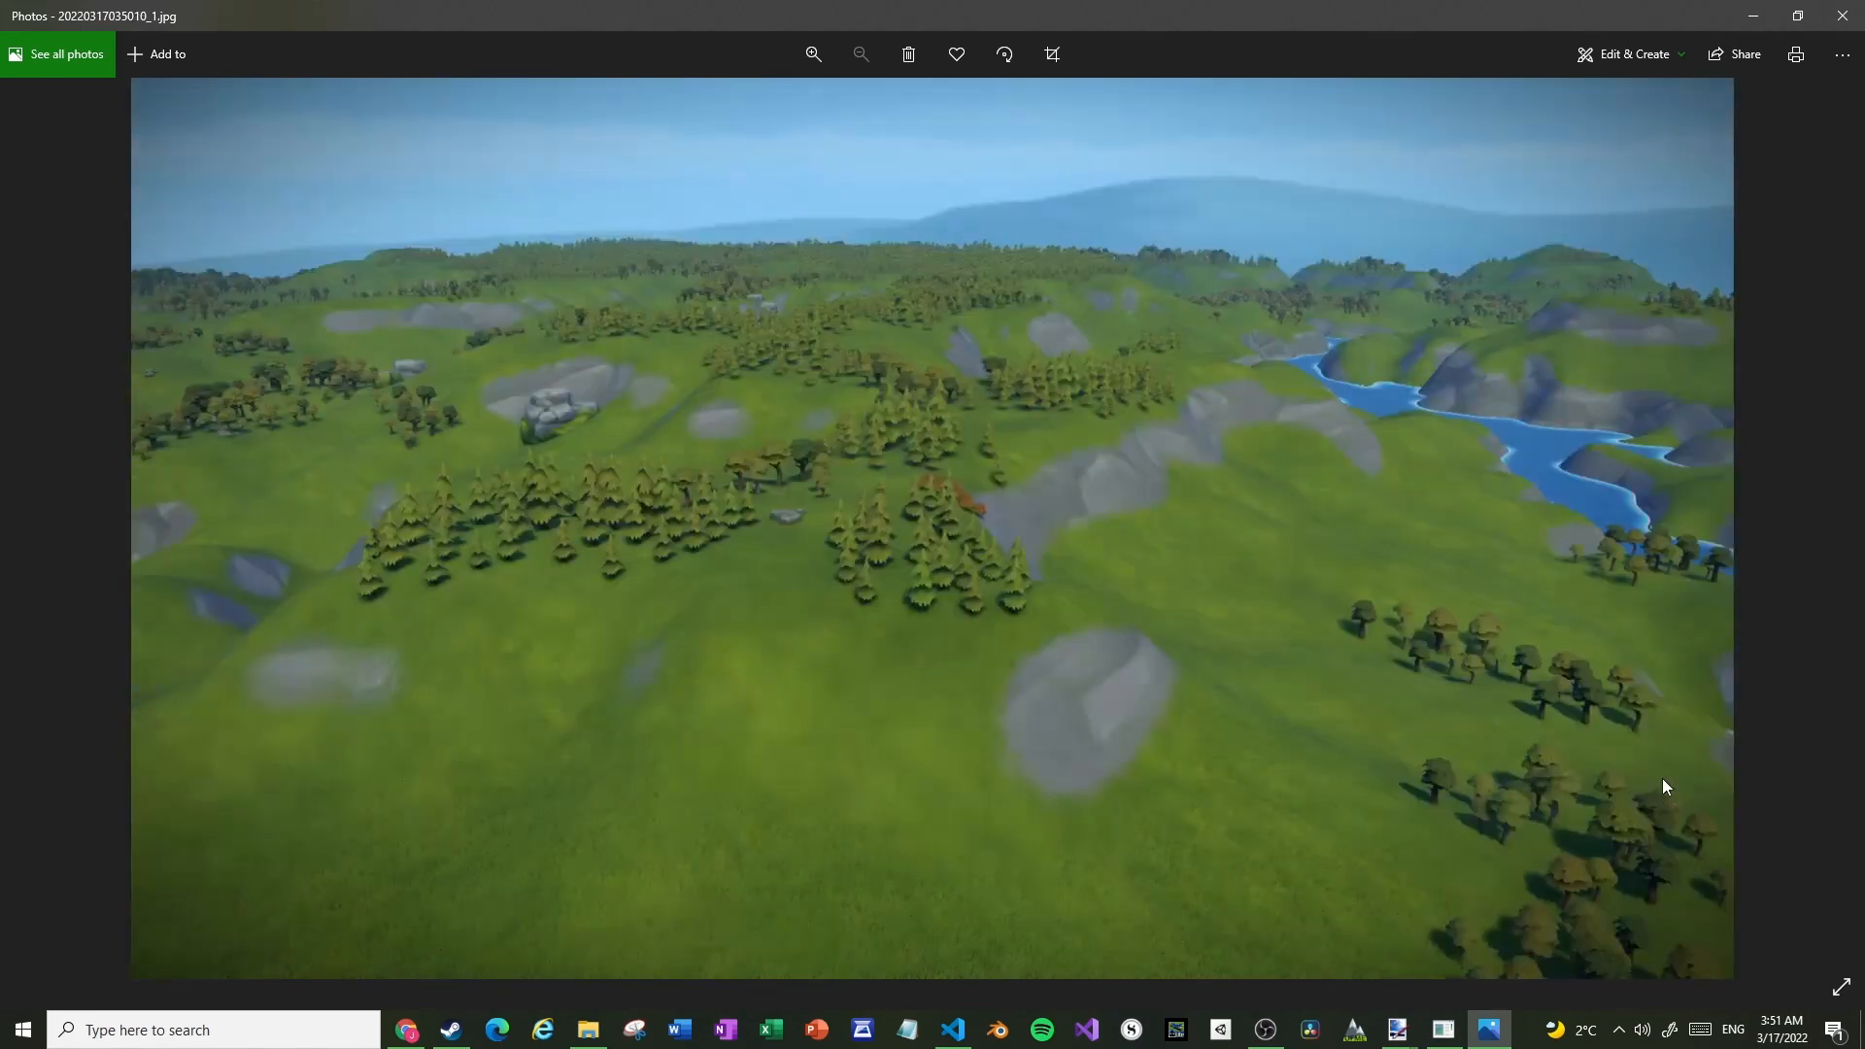
key("Left")
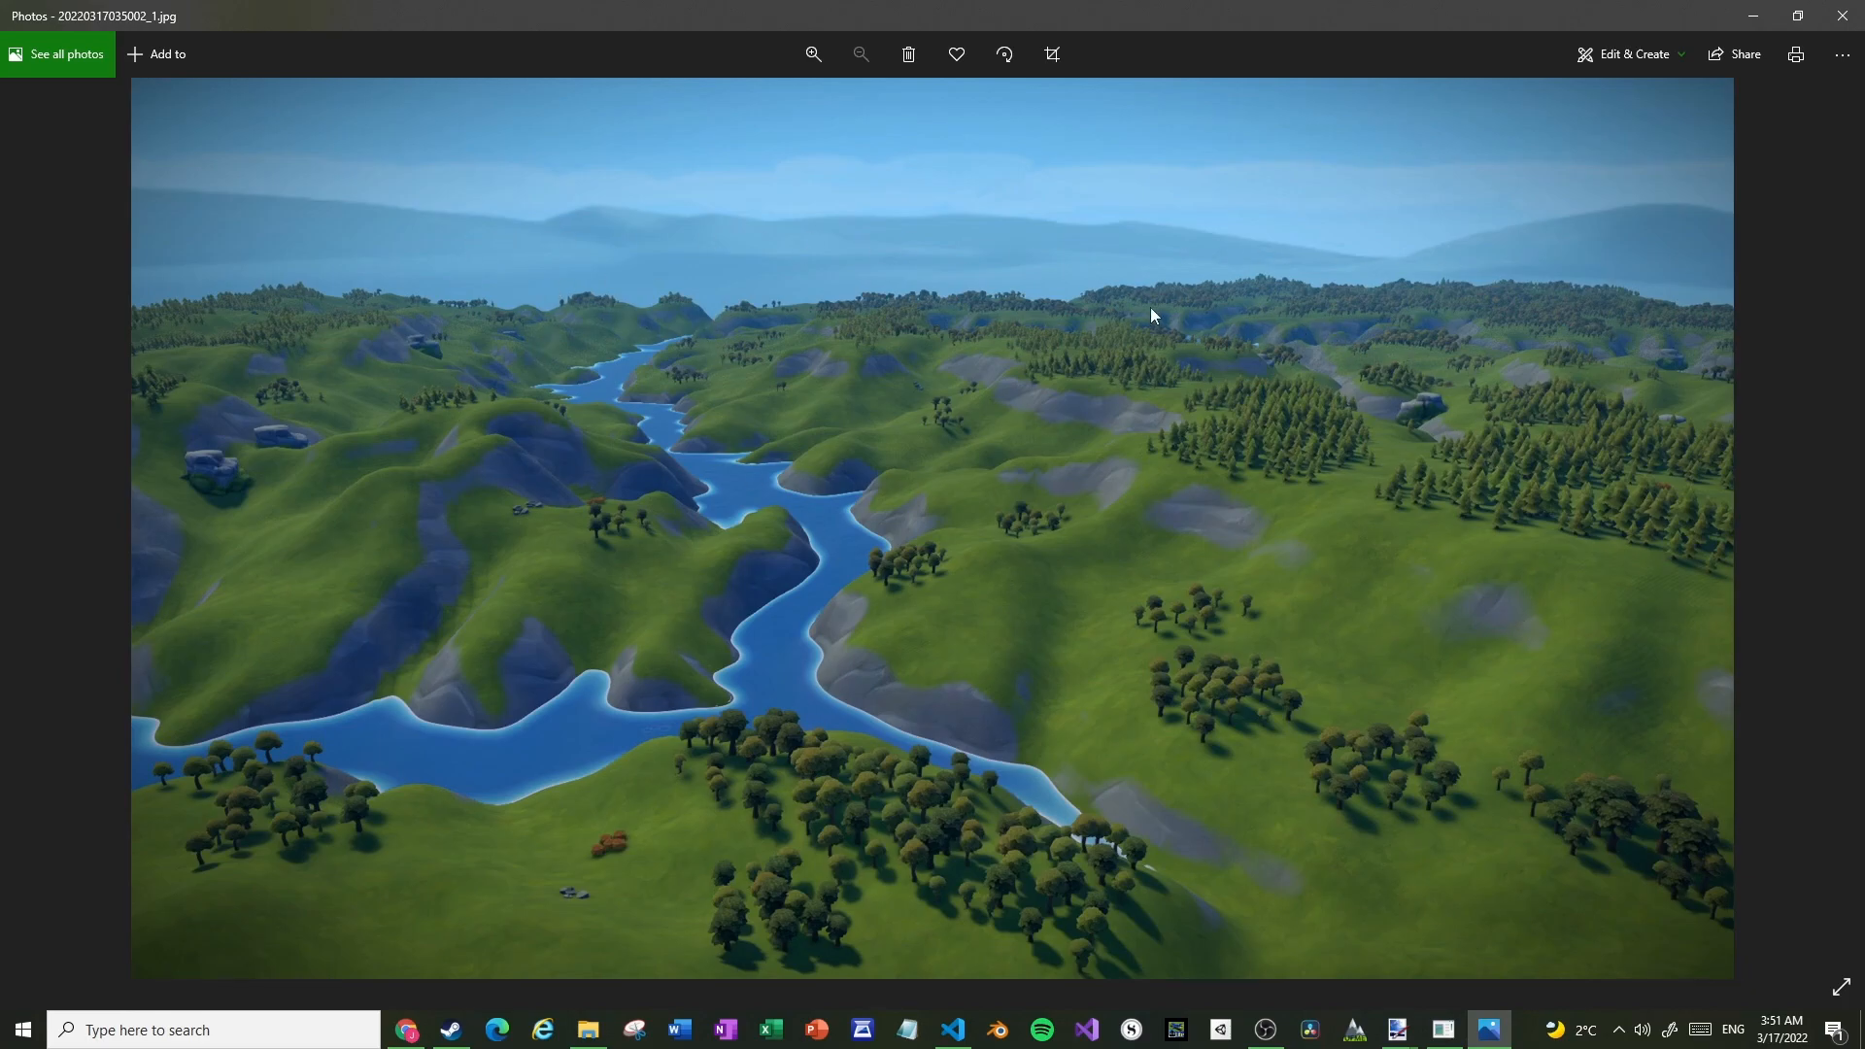
right_click(1033, 336)
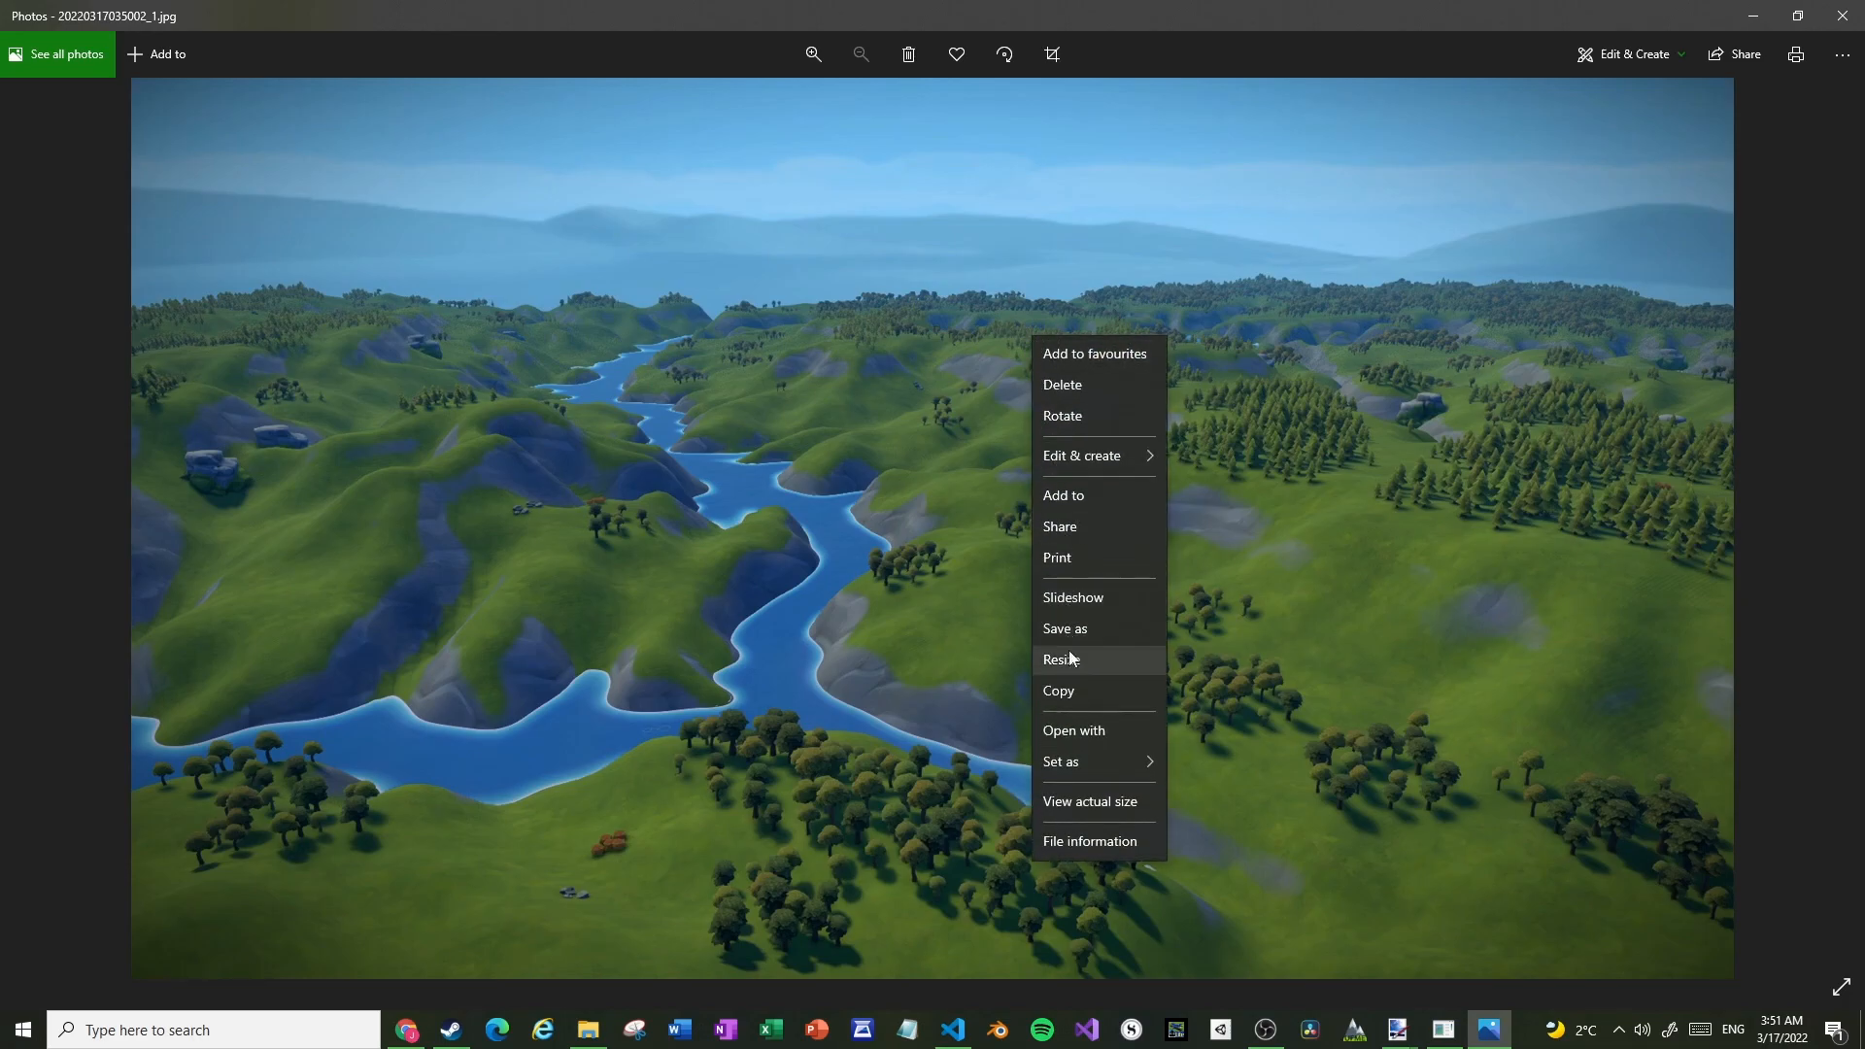
left_click(1070, 690)
mouse_move(1398, 1028)
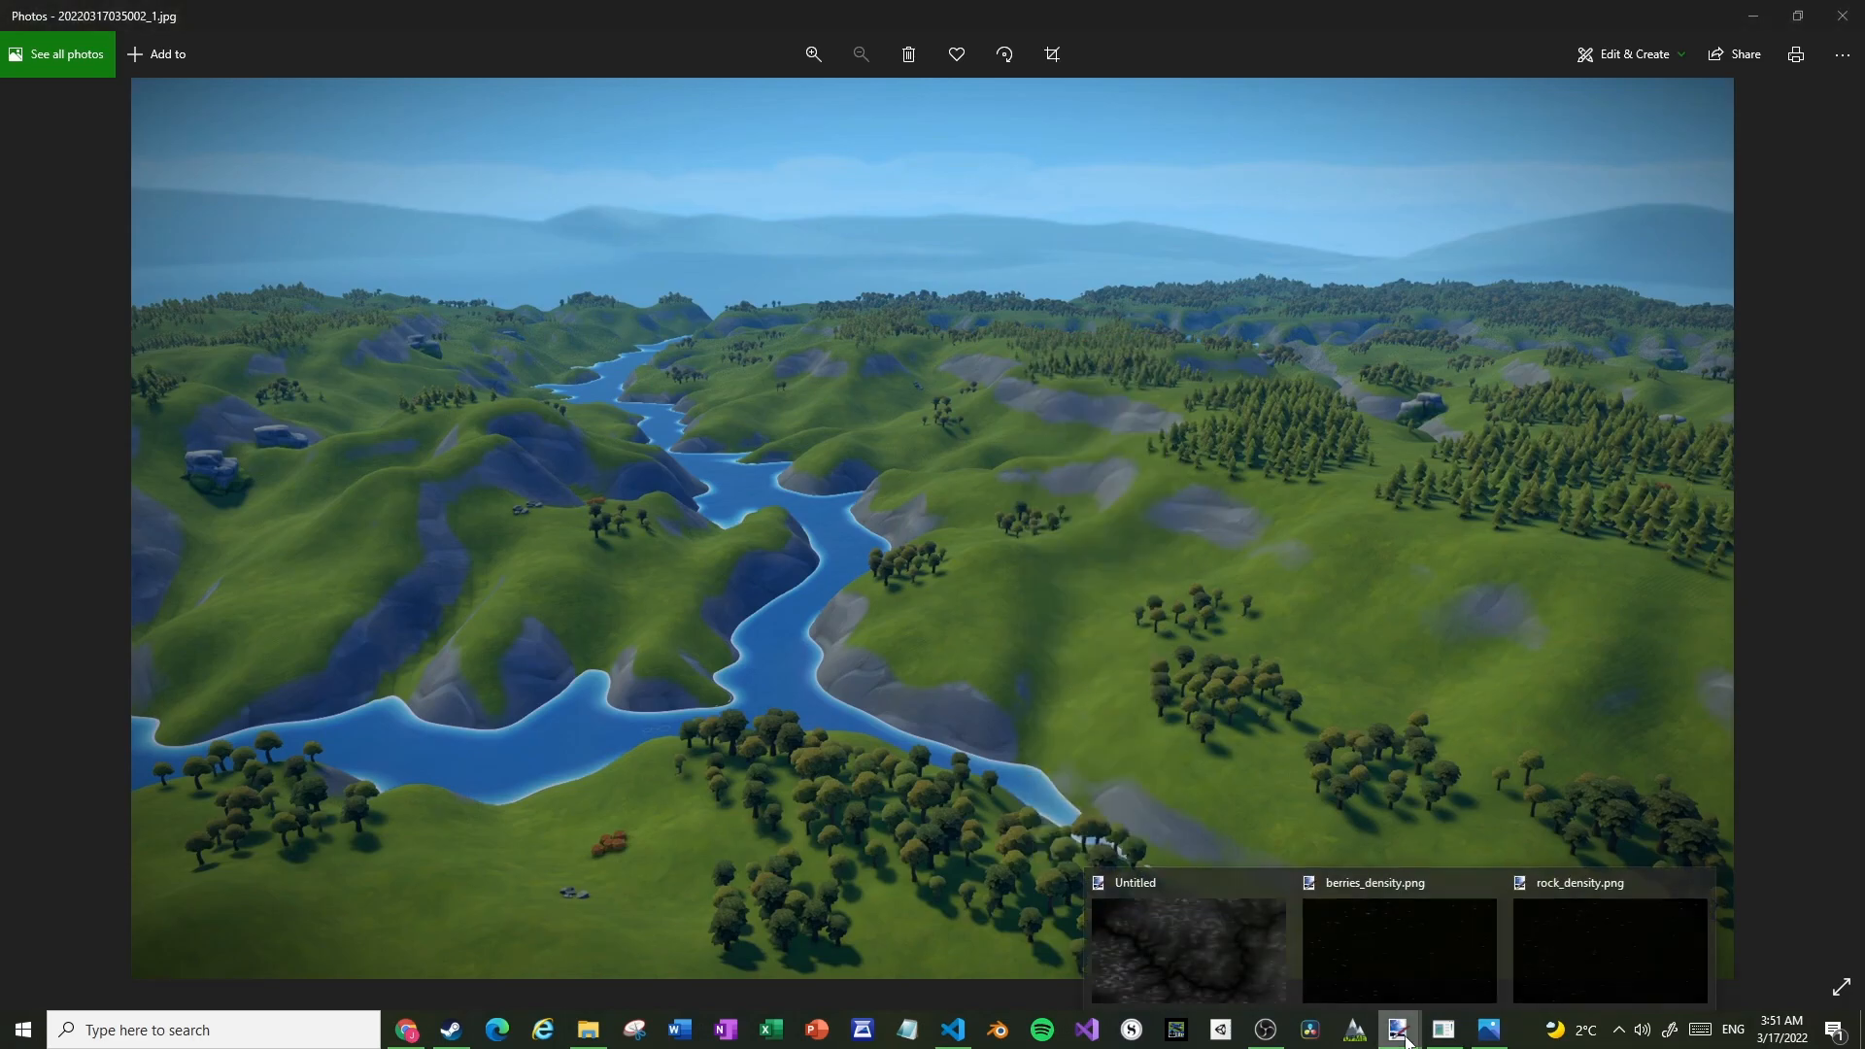
left_click(1407, 960)
key("ctrl+n")
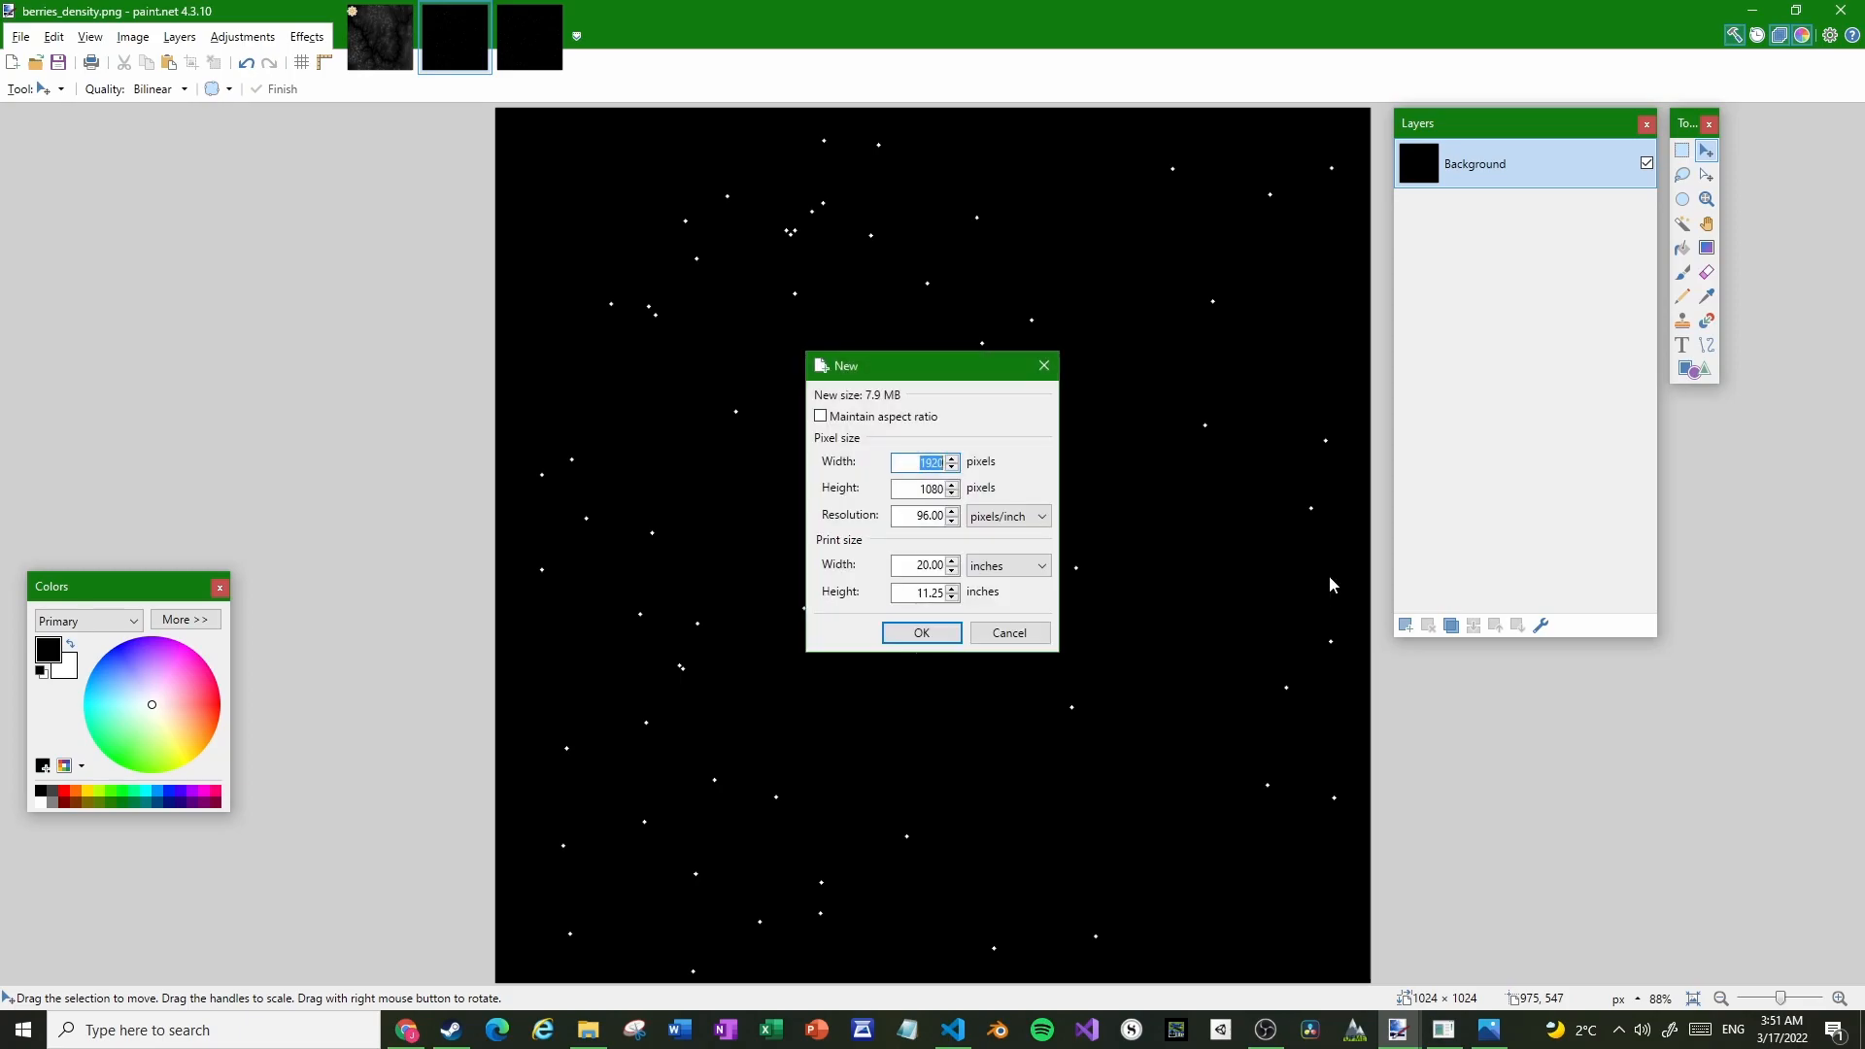
key("Return")
key("ctrl+v")
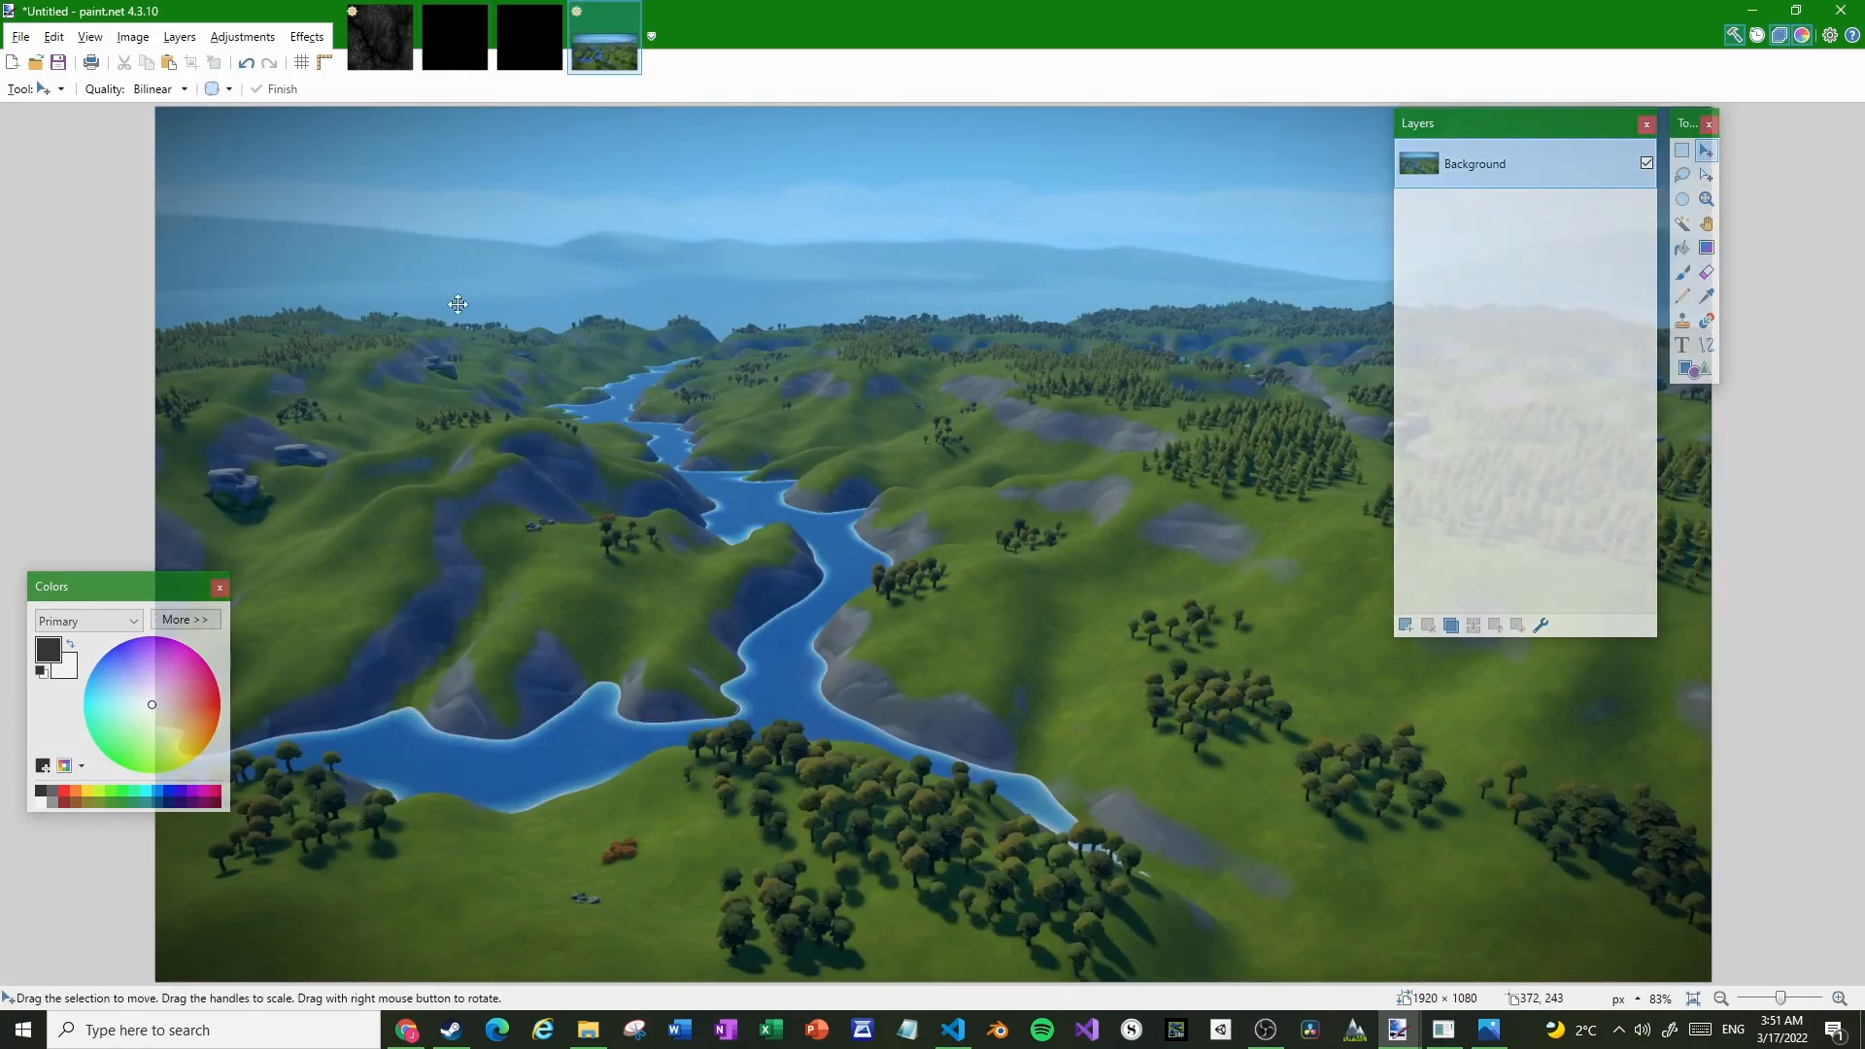
In File Explorer, open the metadata folder of DEV Eidfjord Map 1.1.0 and check the pixel dimensions of PreviewImage.jpg in its file details
left_click(588, 1029)
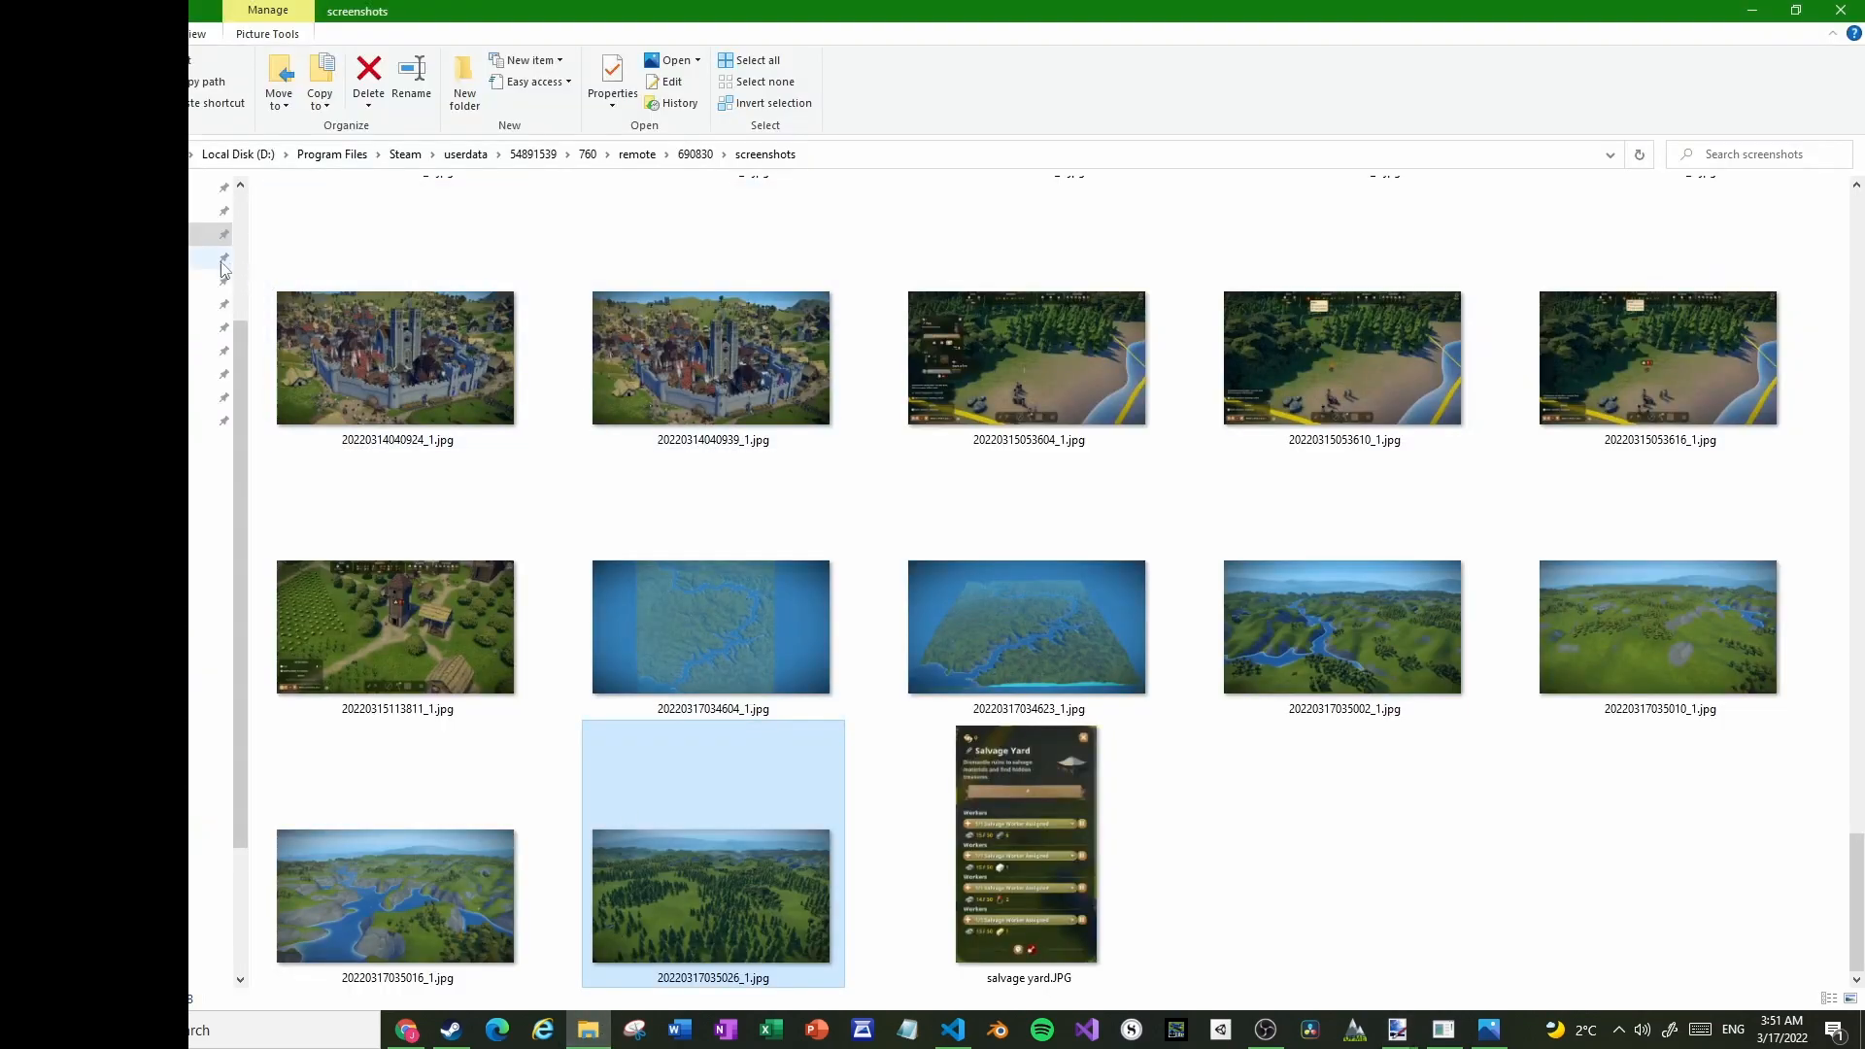
left_click(194, 328)
key("d")
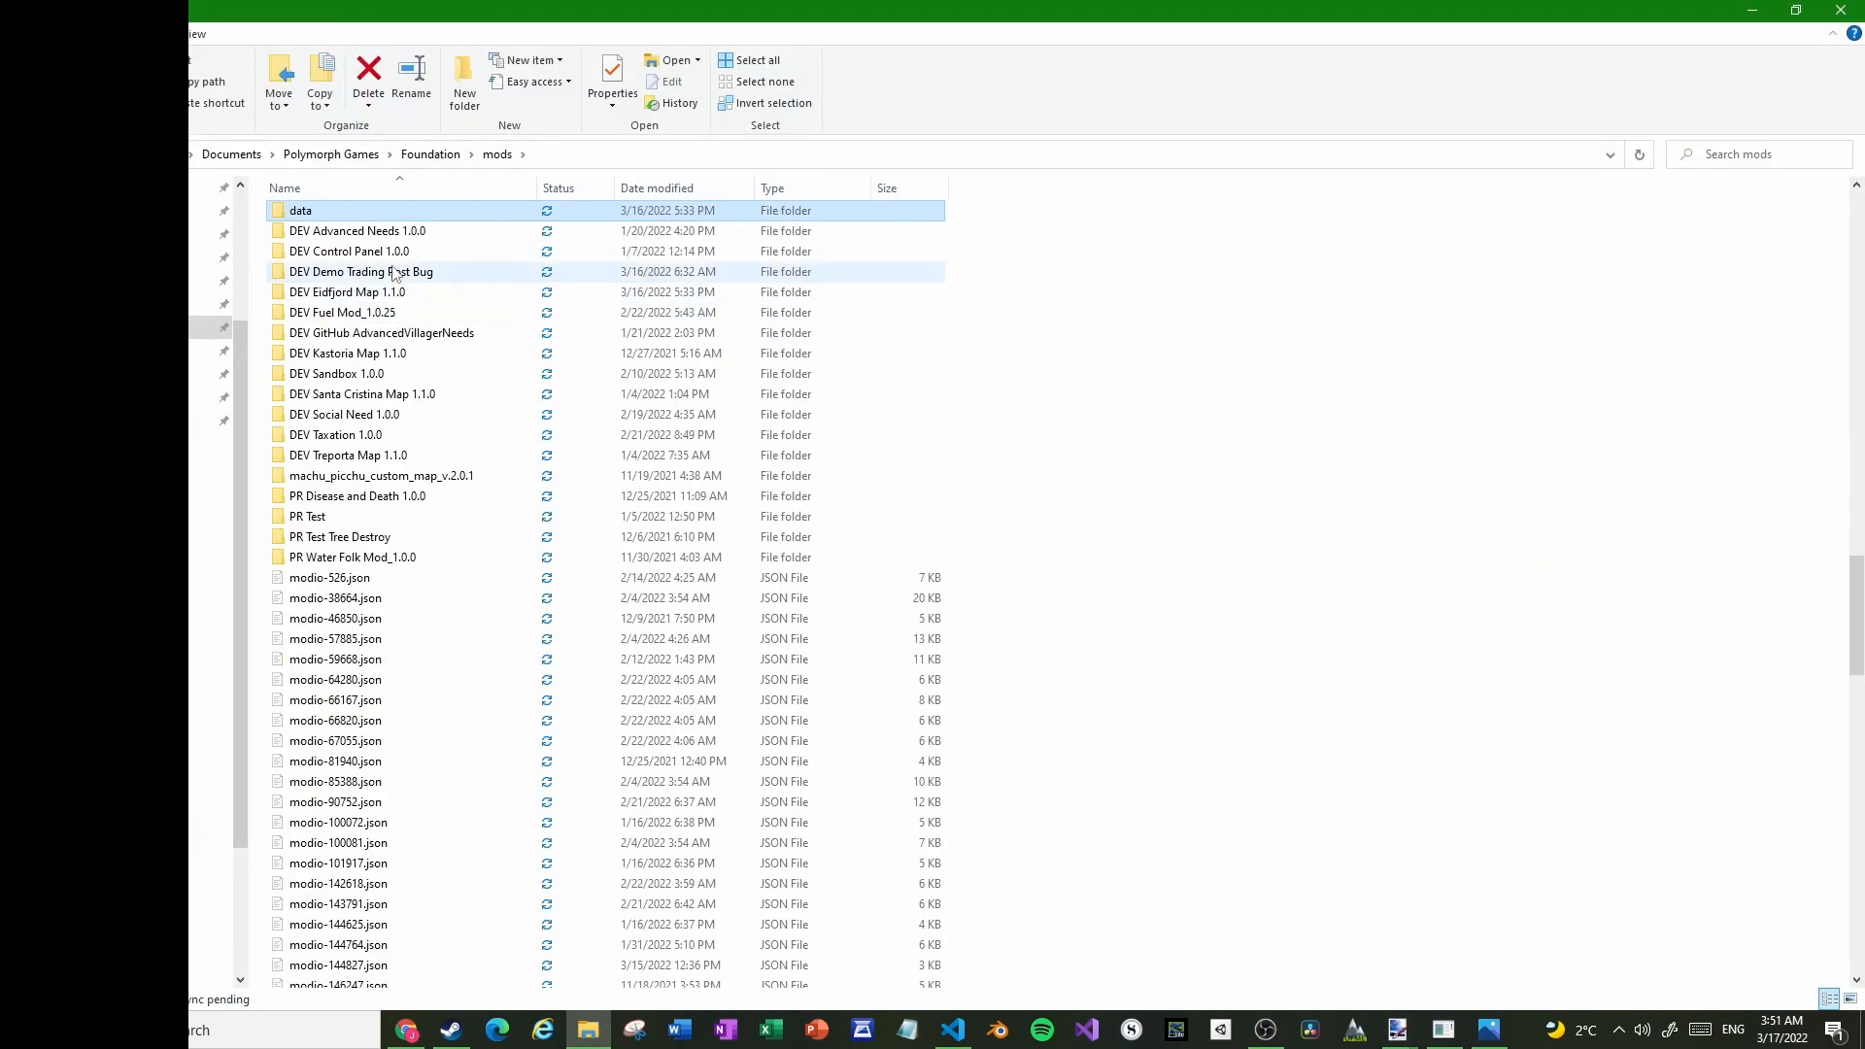
double_click(384, 296)
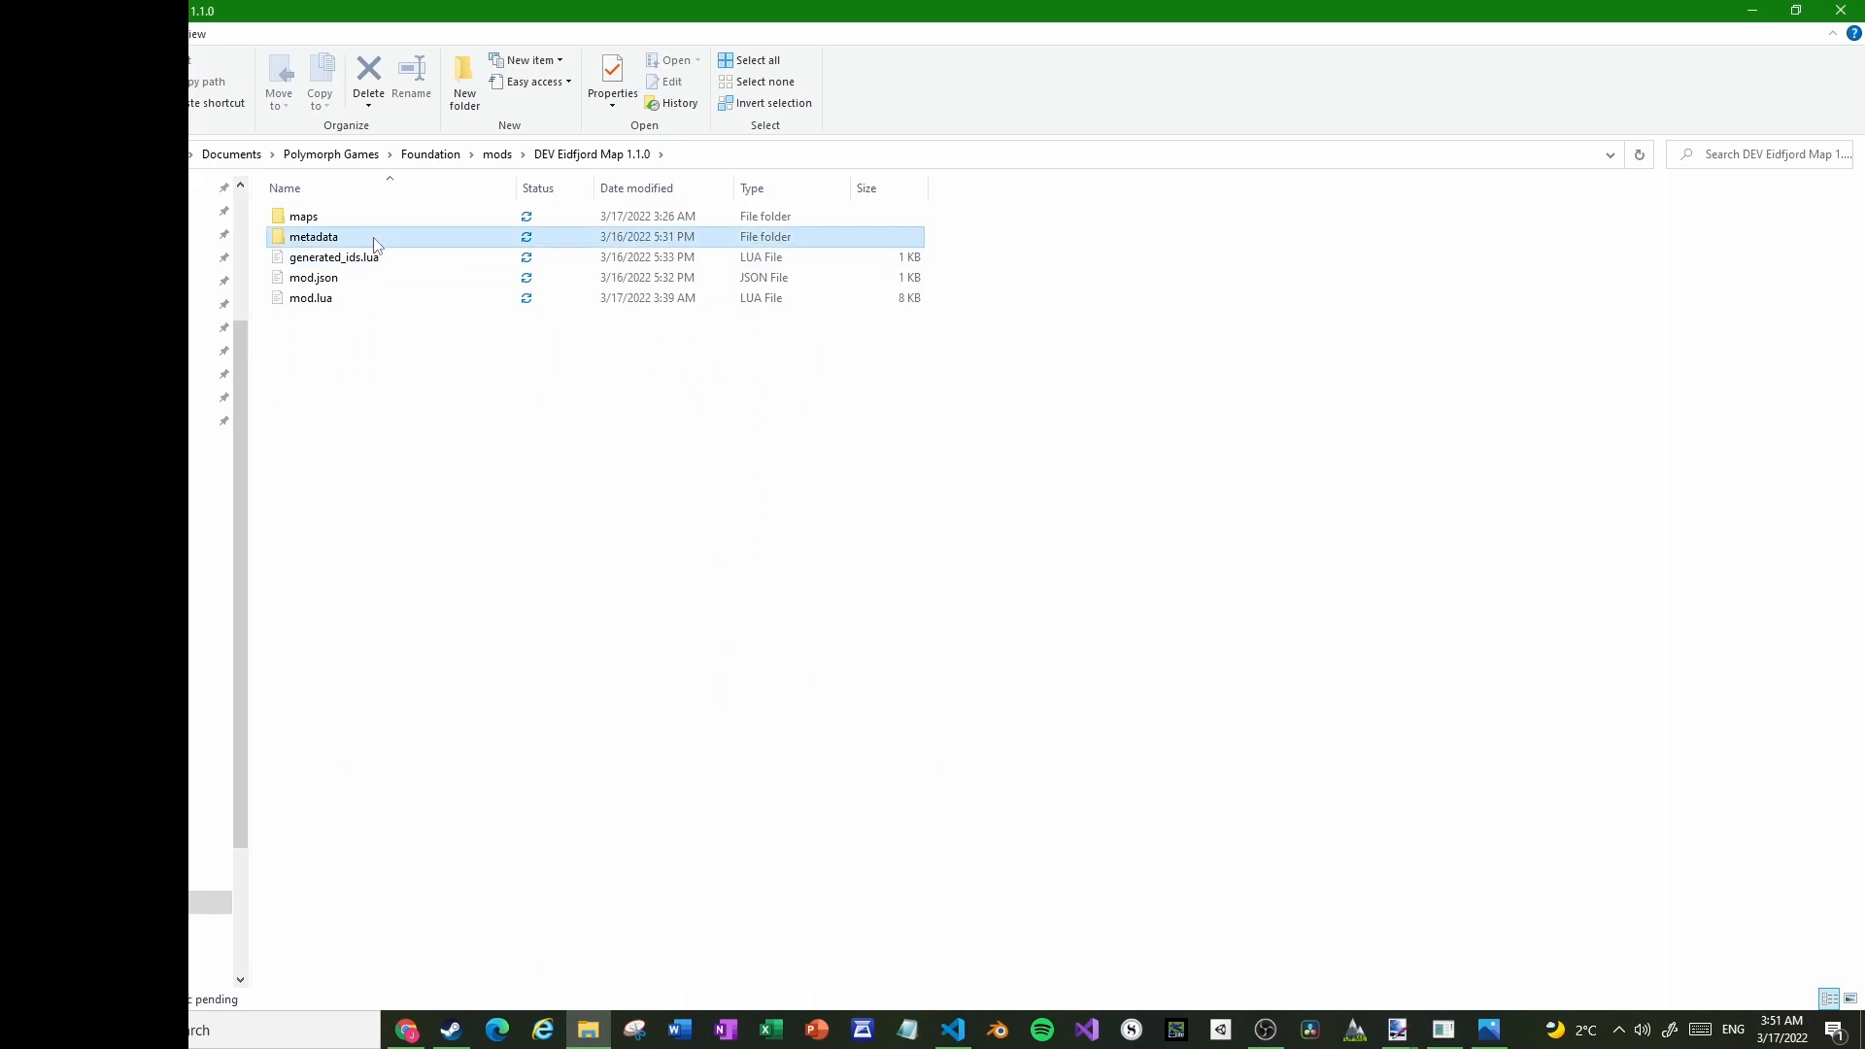
double_click(377, 240)
left_click(342, 253)
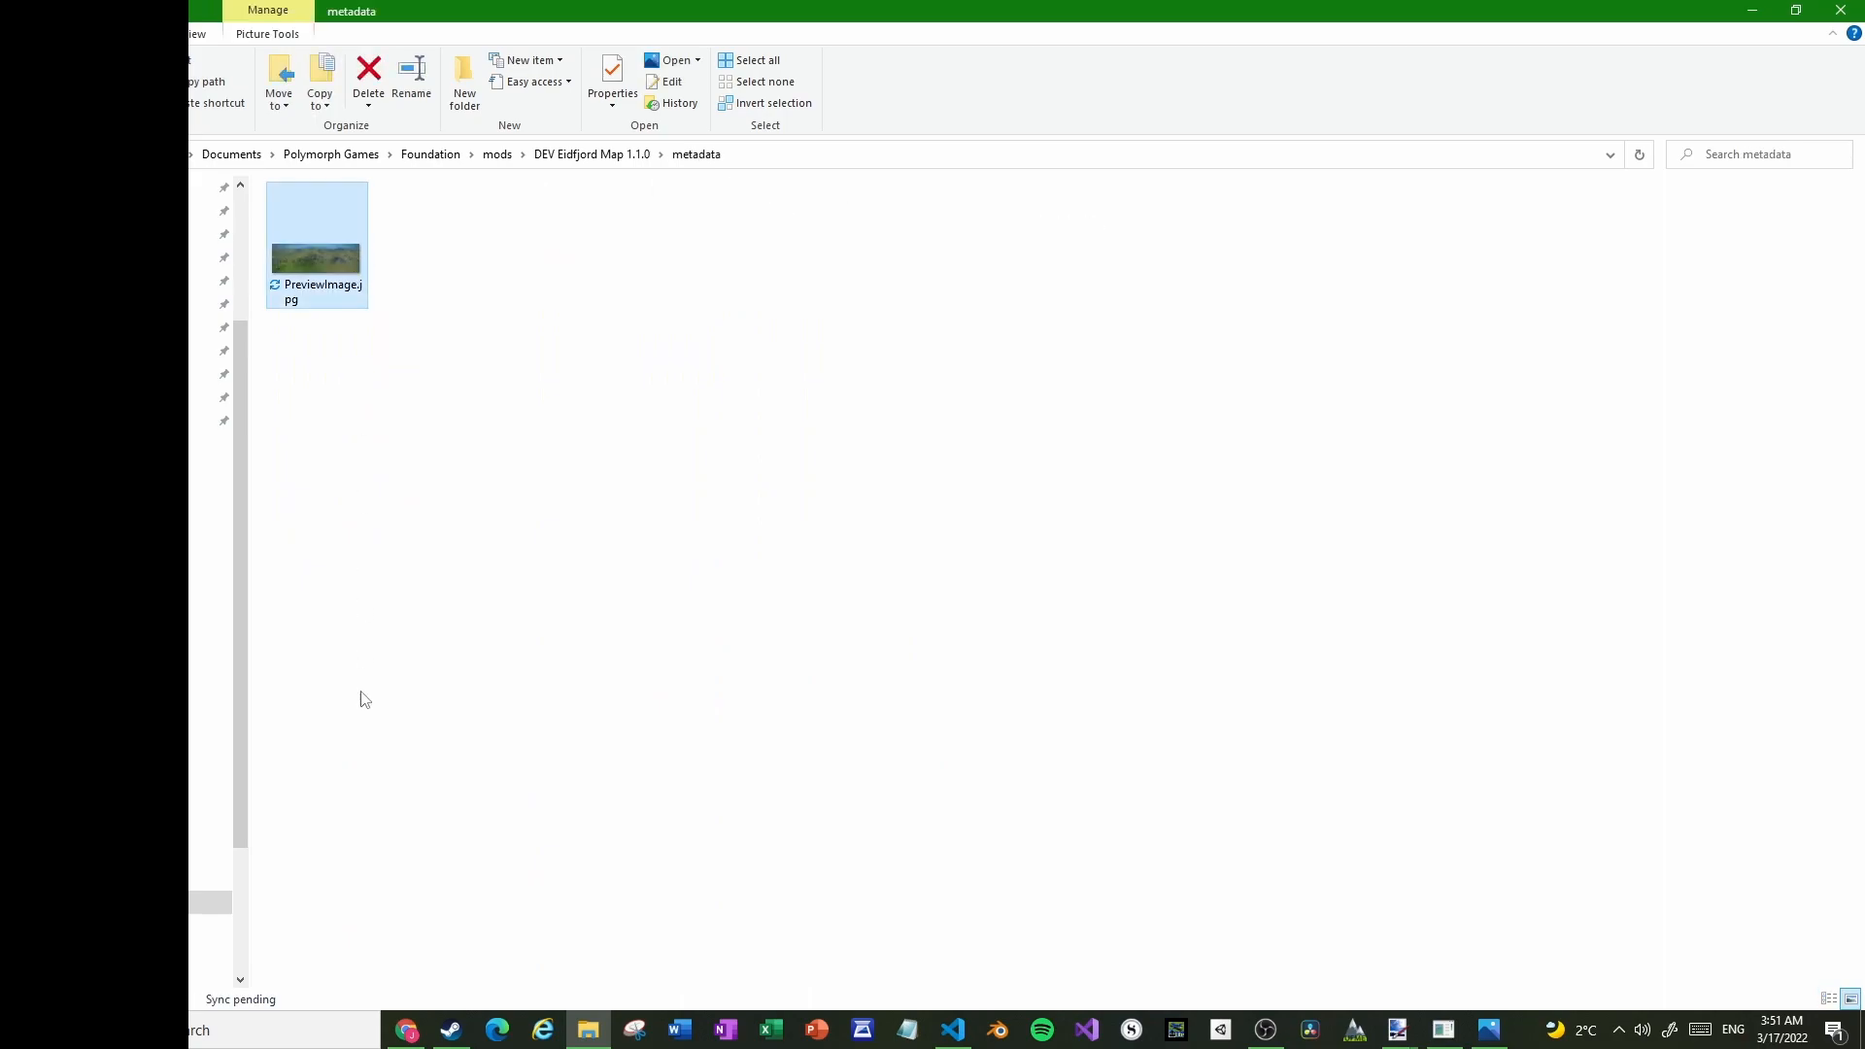
right_click(322, 240)
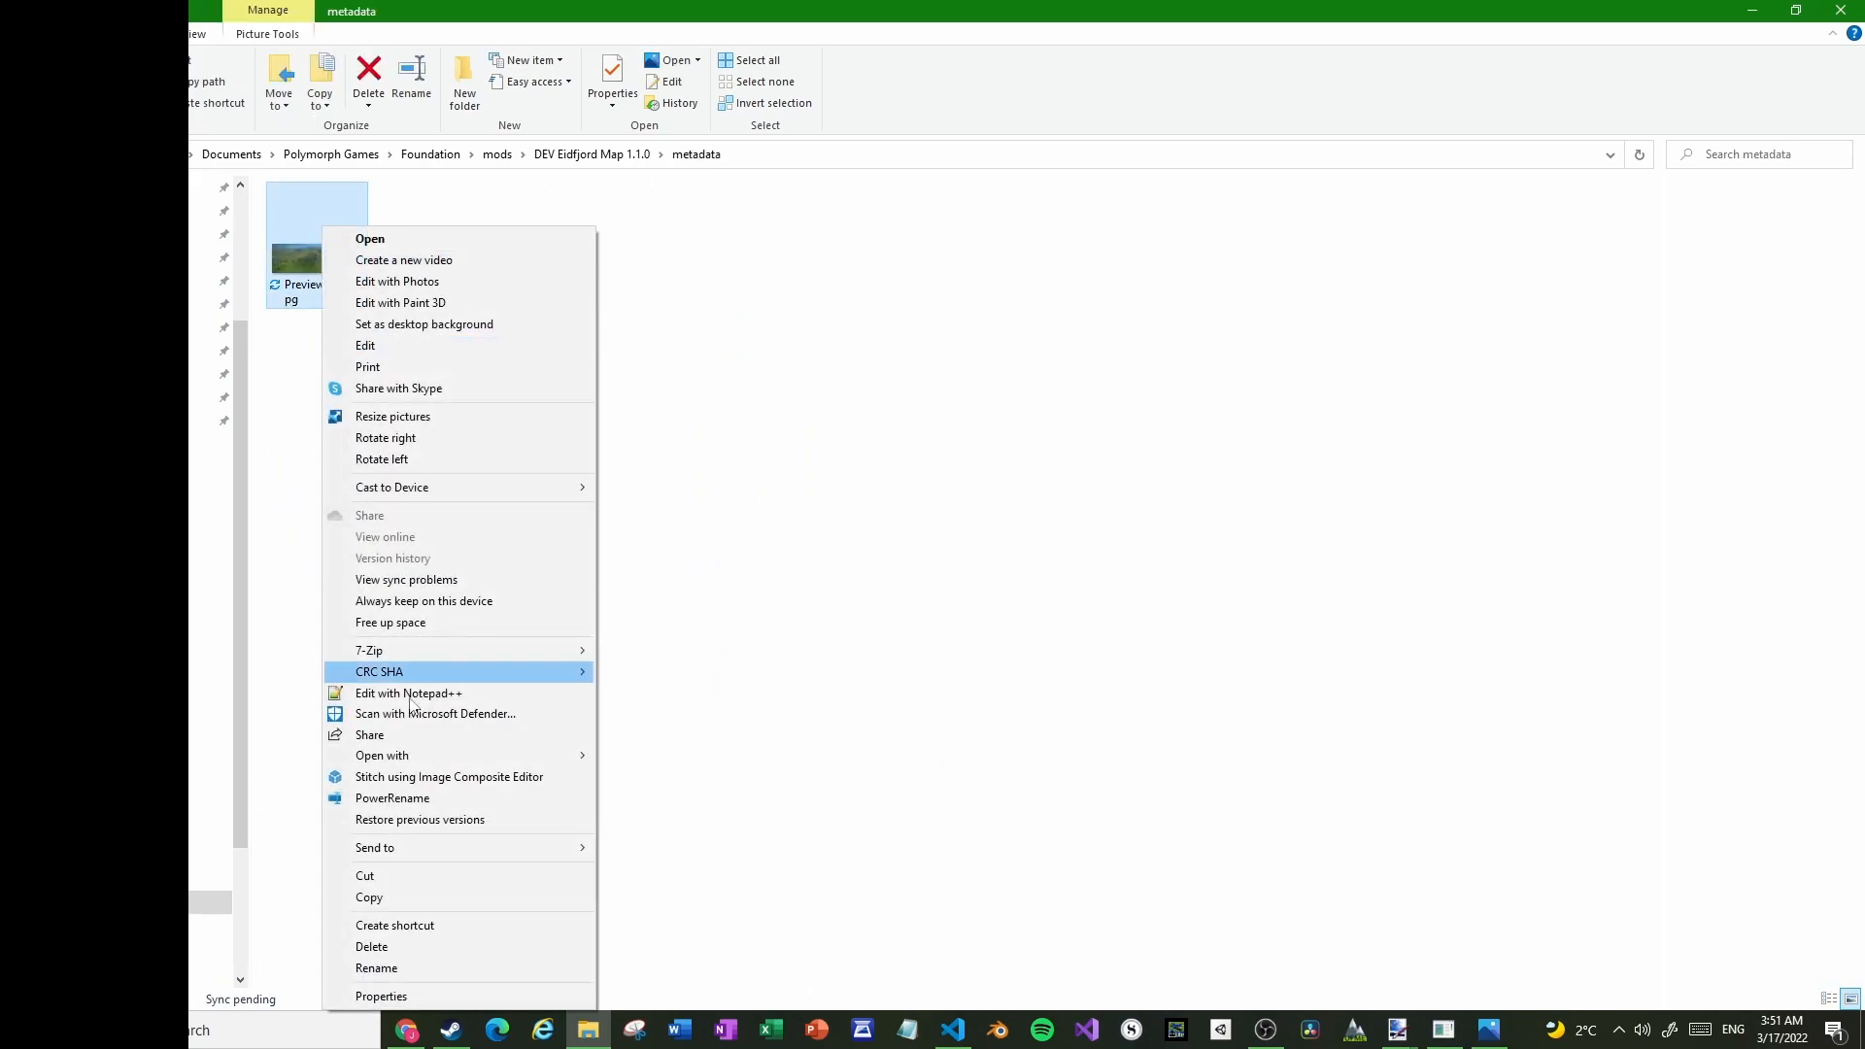
left_click(392, 996)
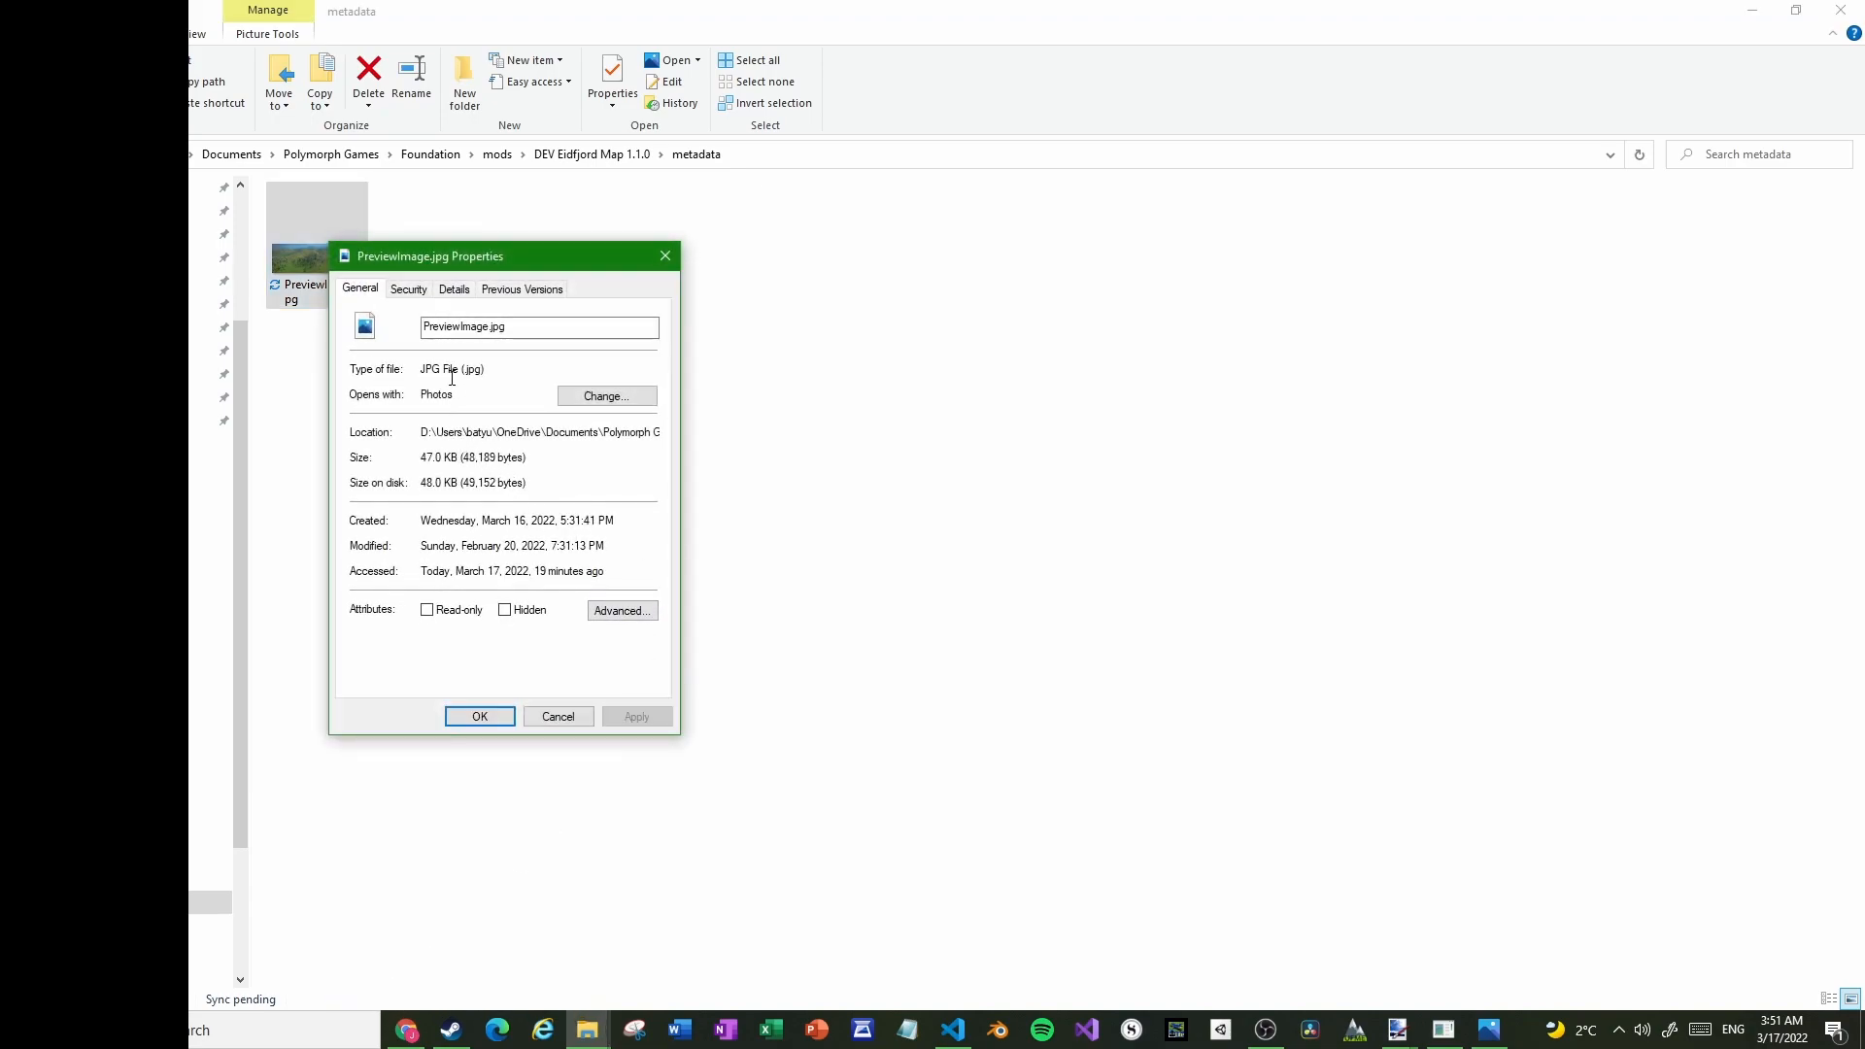
left_click(454, 290)
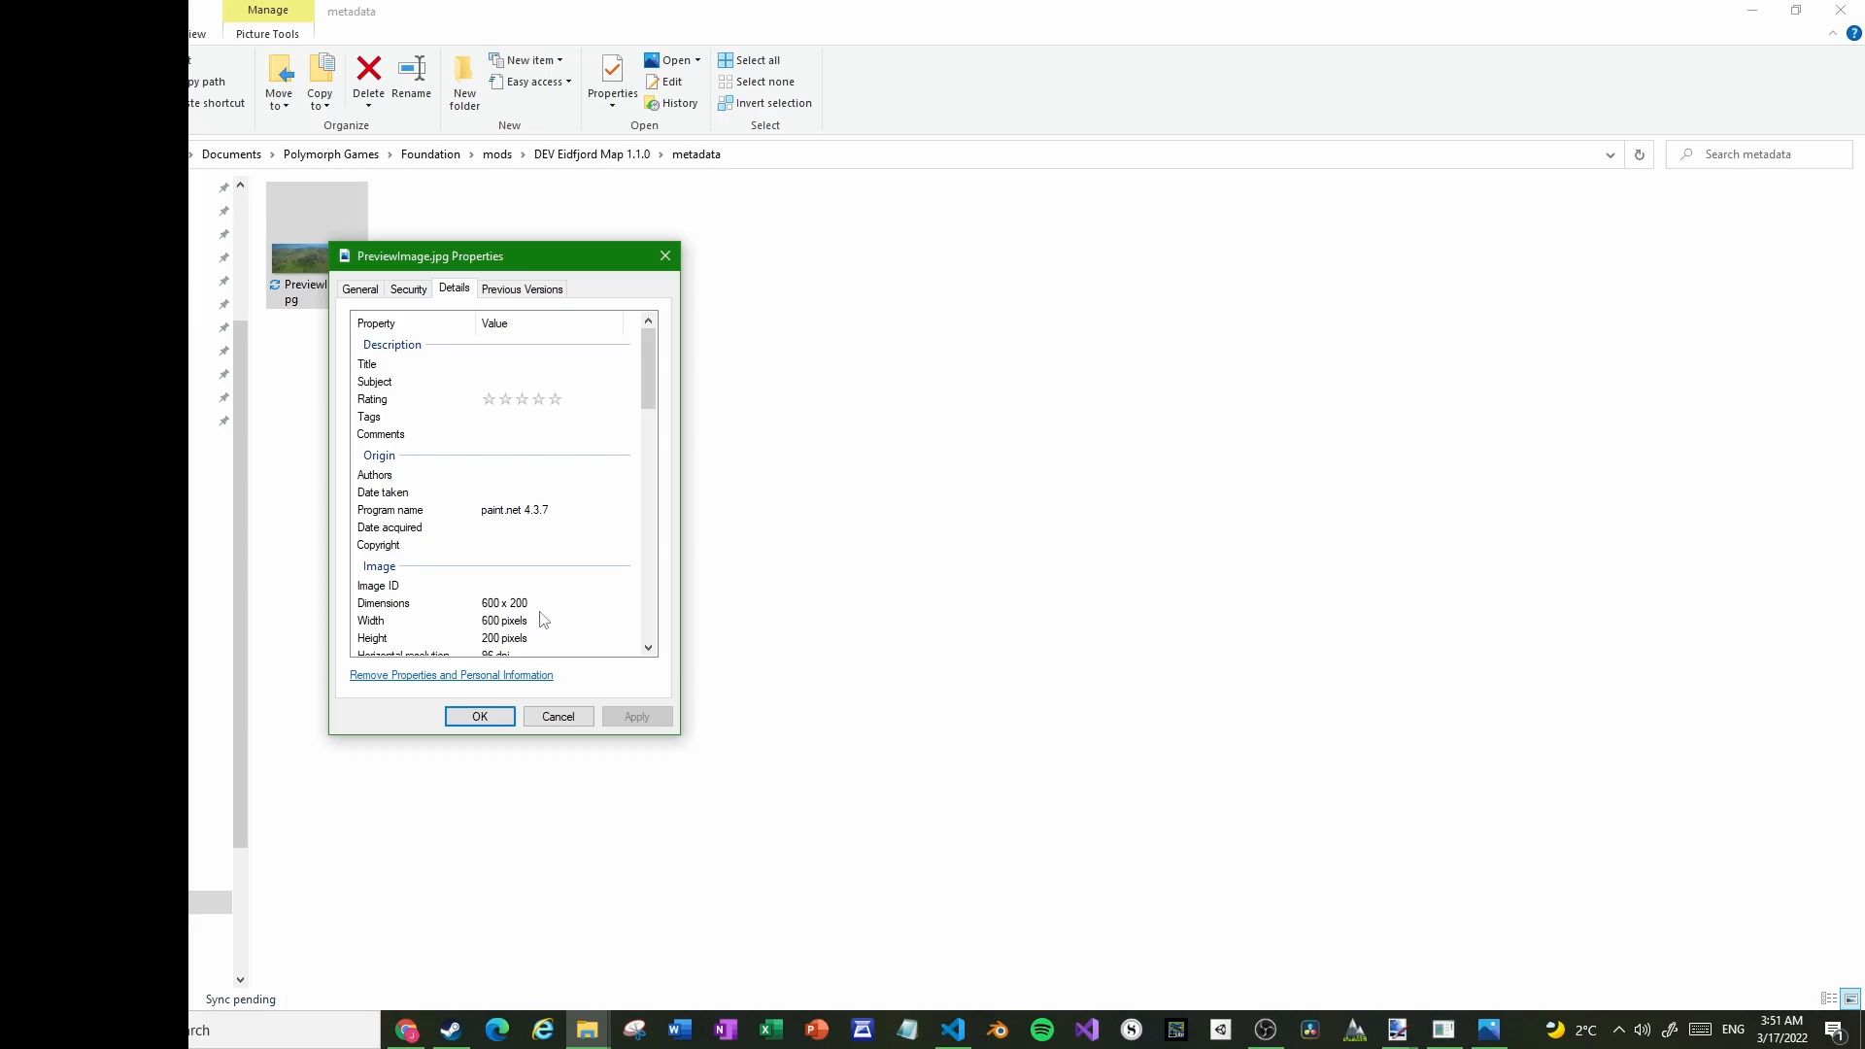
left_click(666, 255)
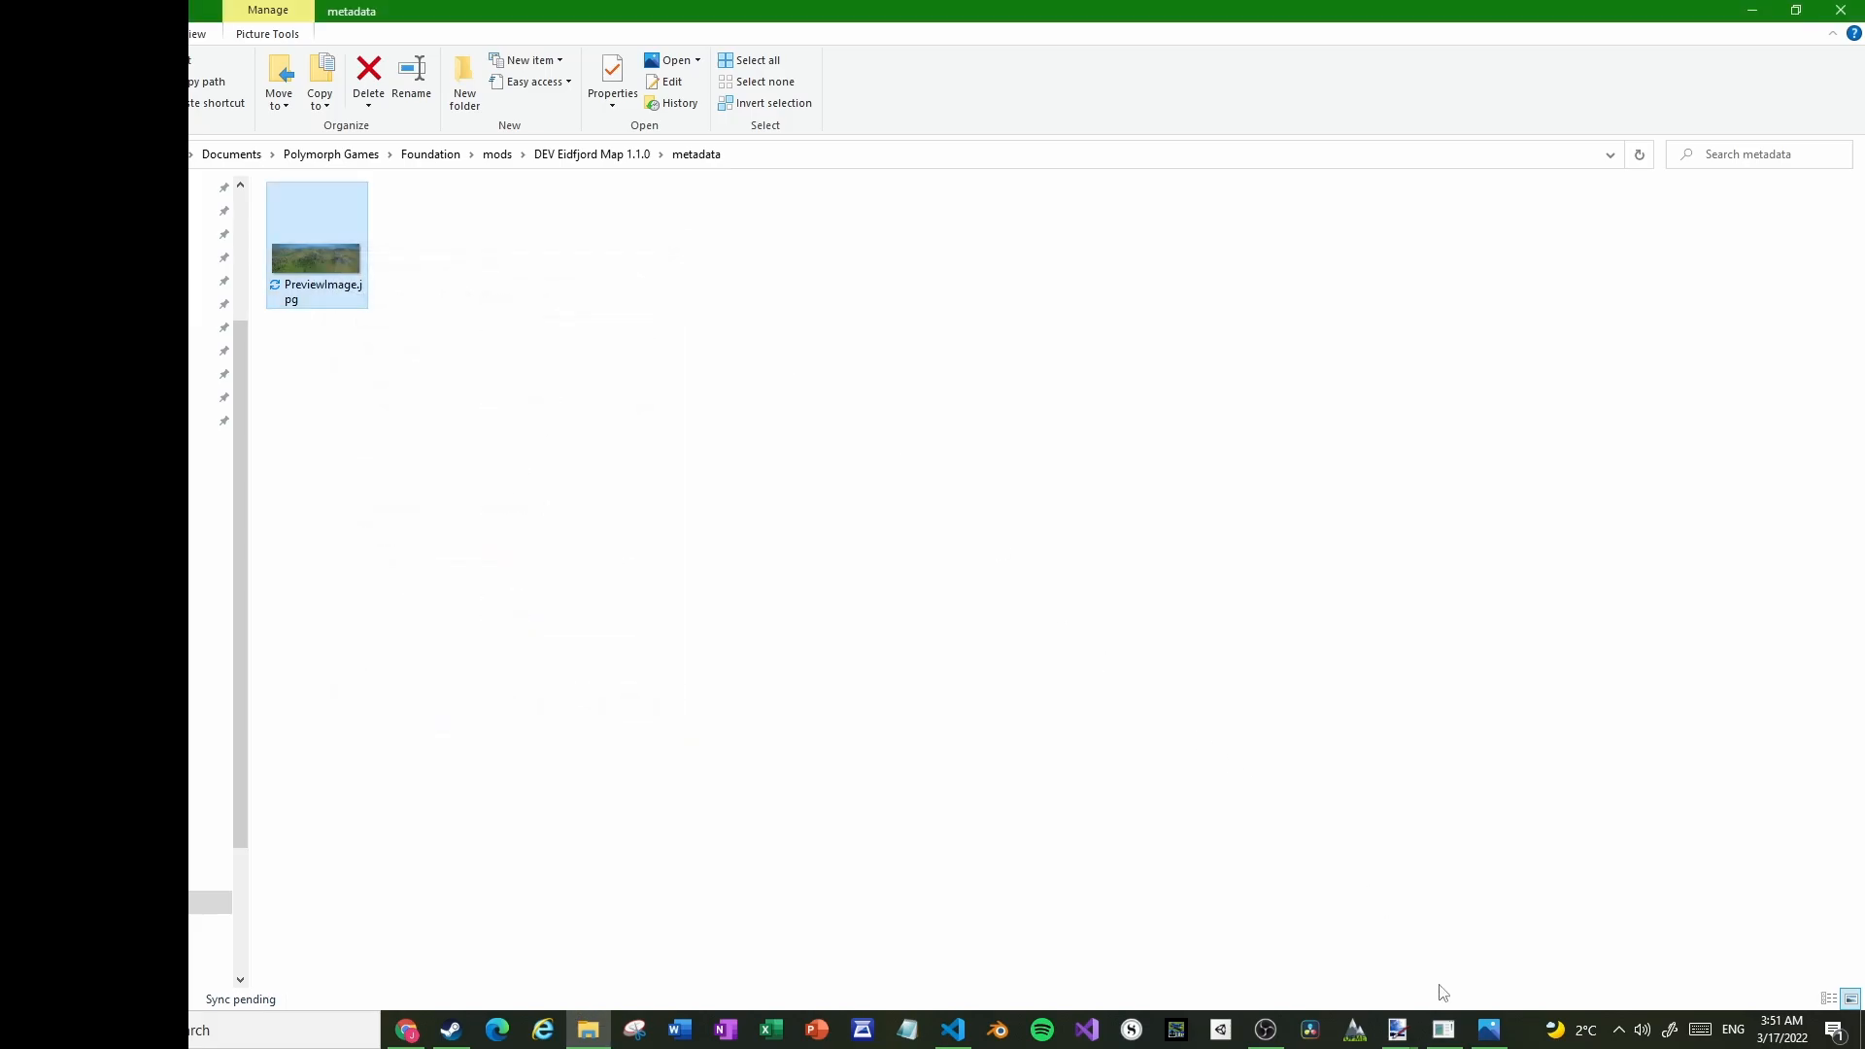
In paint.net, copy a full-width, 717-pixel-high strip of the fjord screenshot from below the upper sky and paste it into a new 1920 × 717 image
mouse_move(1399, 1030)
left_click(1506, 976)
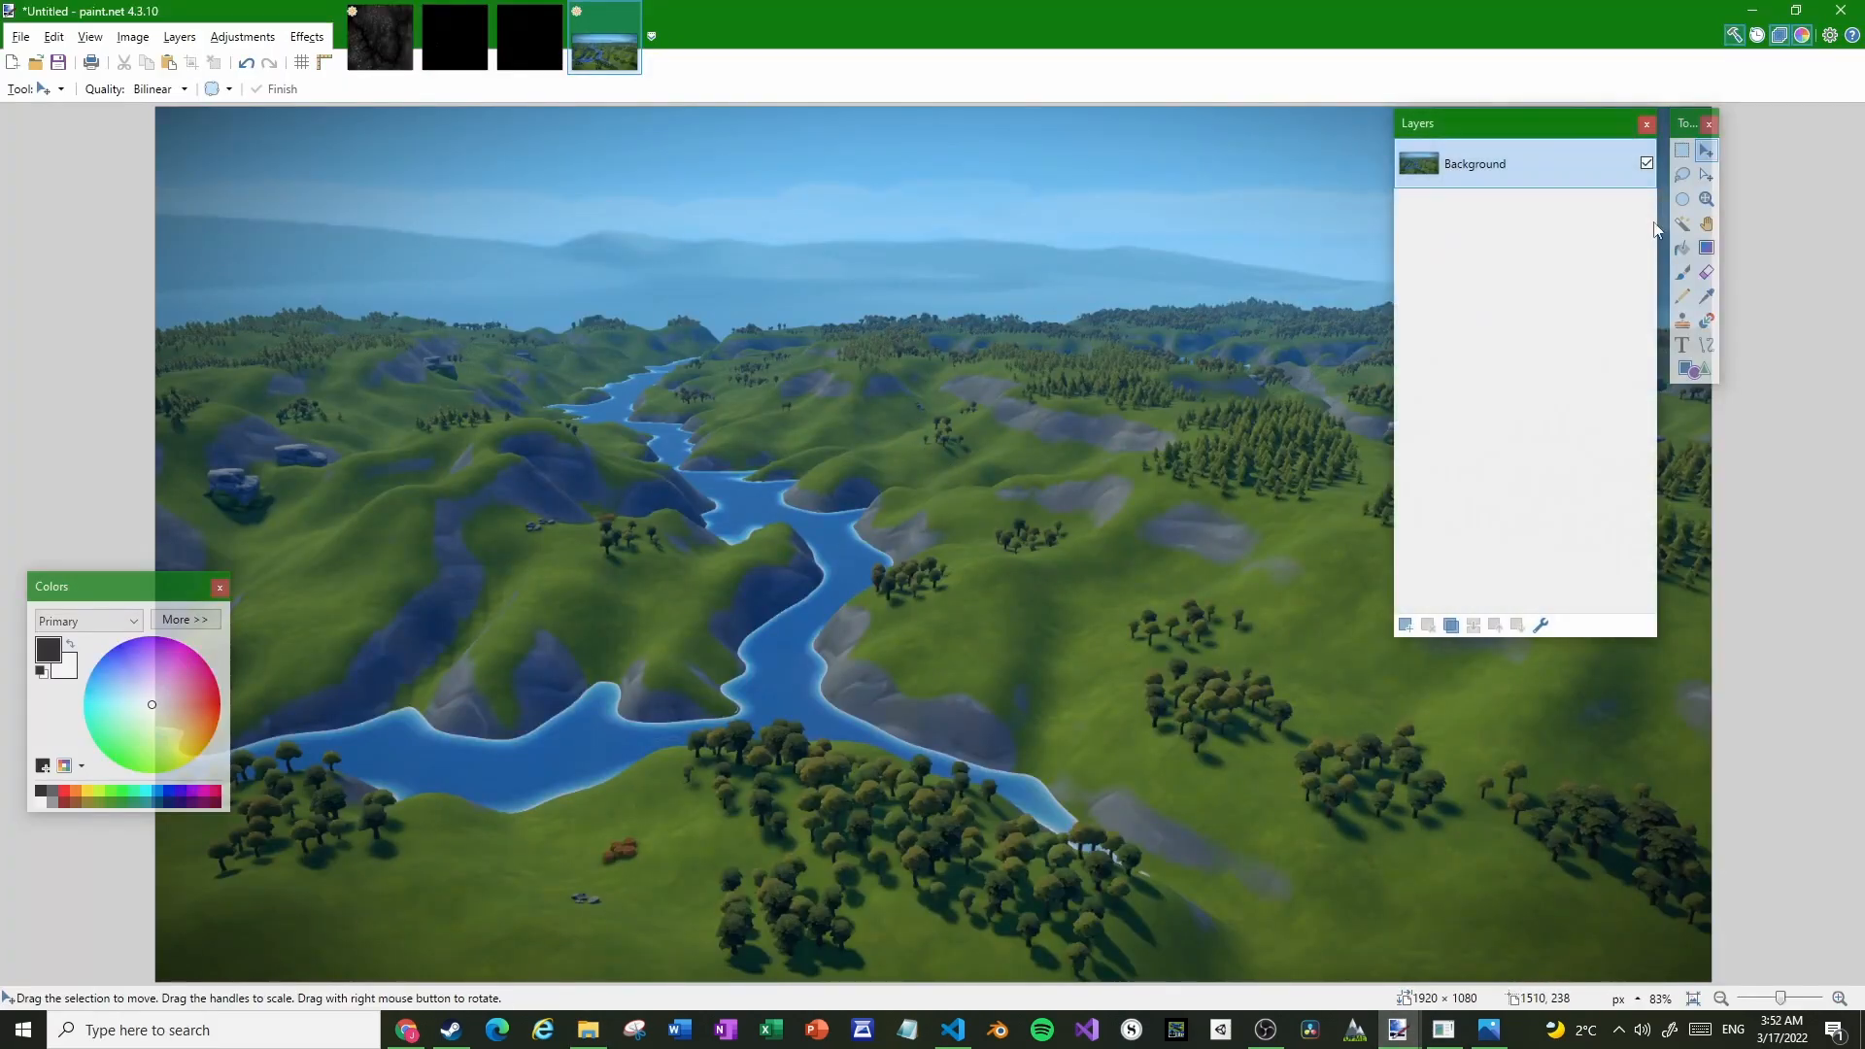
left_click(1682, 150)
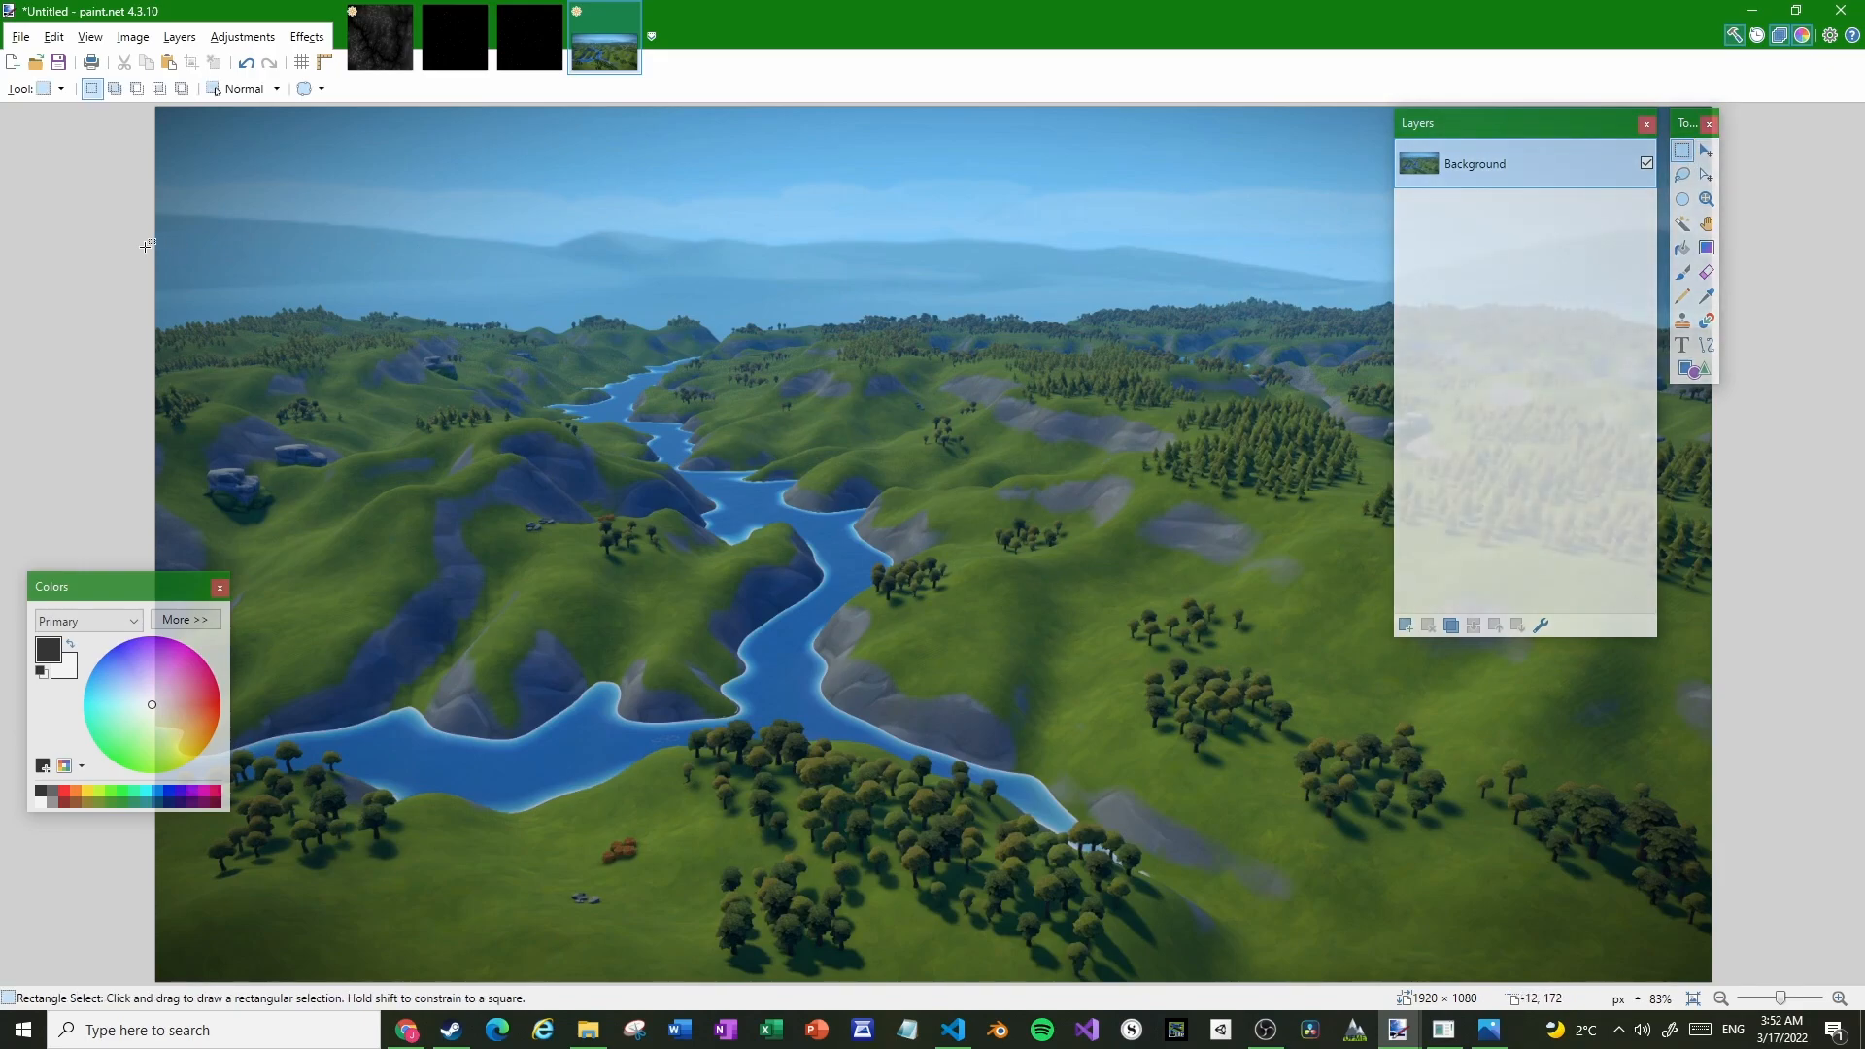
left_click_drag(157, 247, 1775, 827)
key("ctrl+c")
key("ctrl+n")
key("Return")
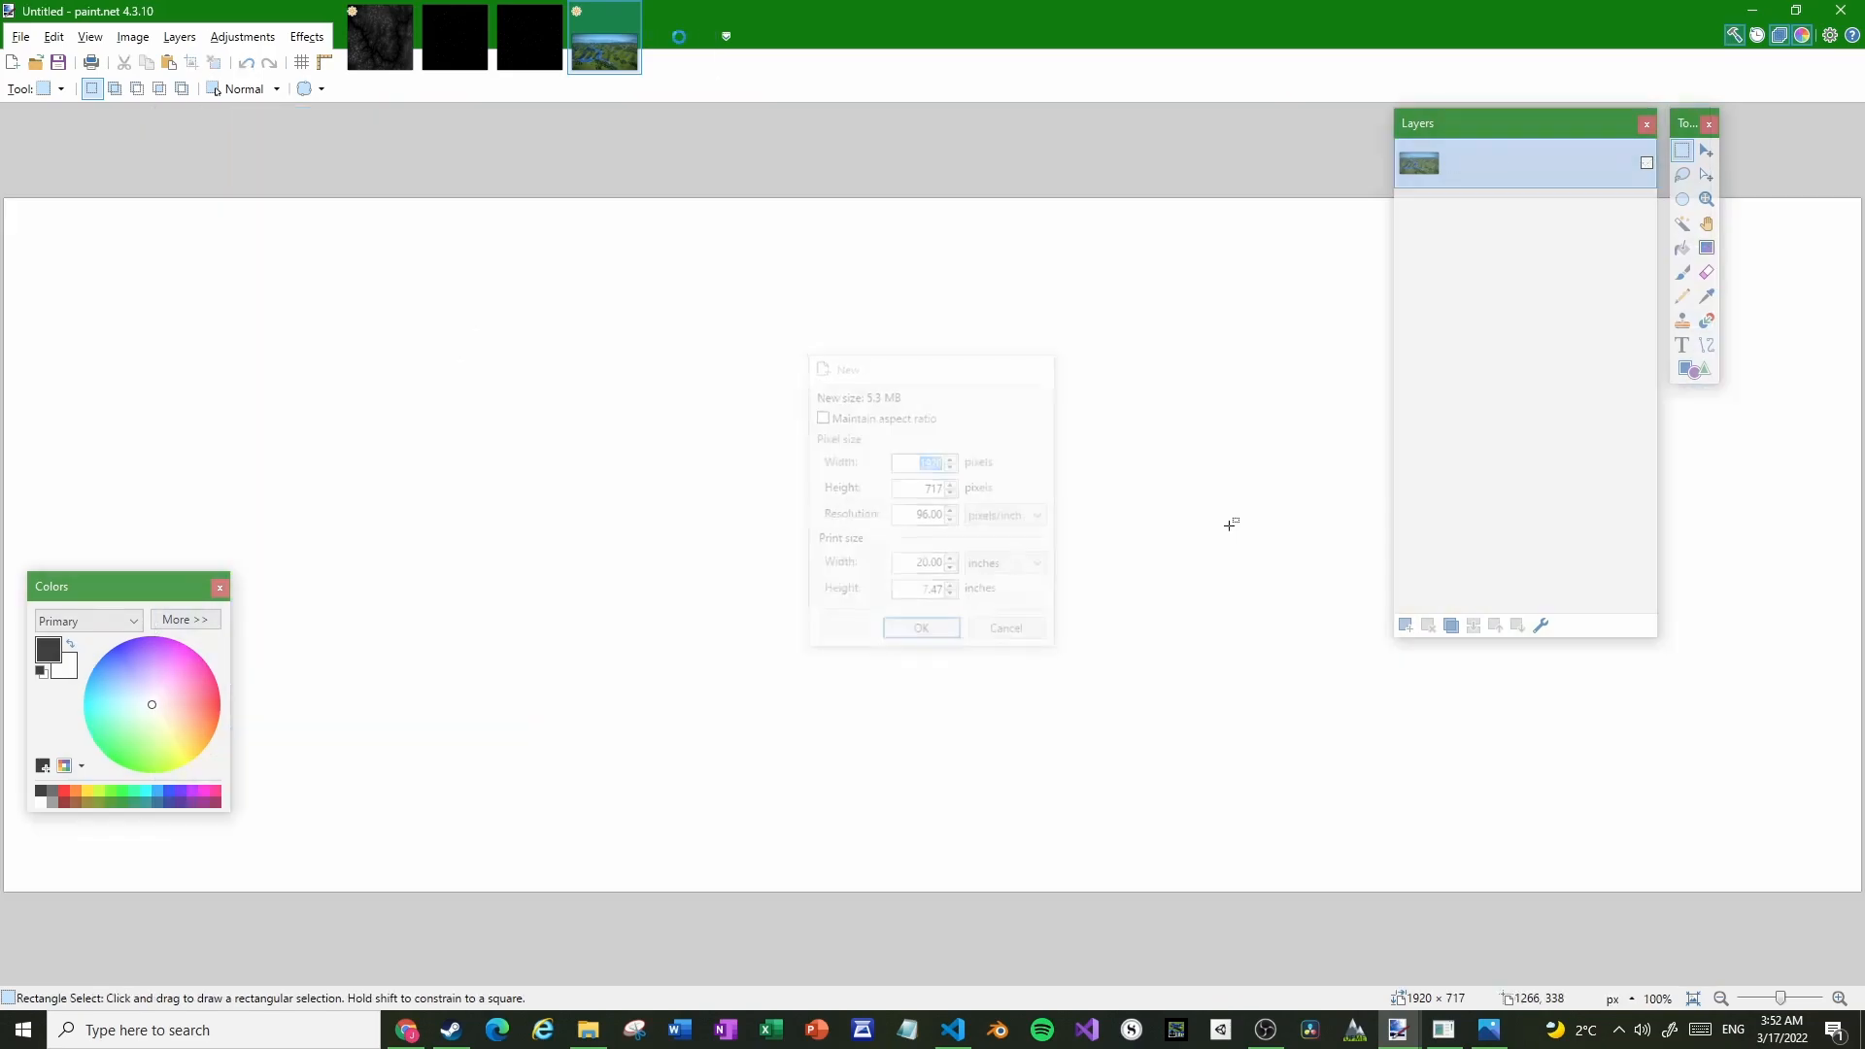
key("ctrl+v")
Resize the new cropped fjord image to 600 × 200 pixels without maintaining the aspect ratio
left_click(134, 36)
left_click(155, 83)
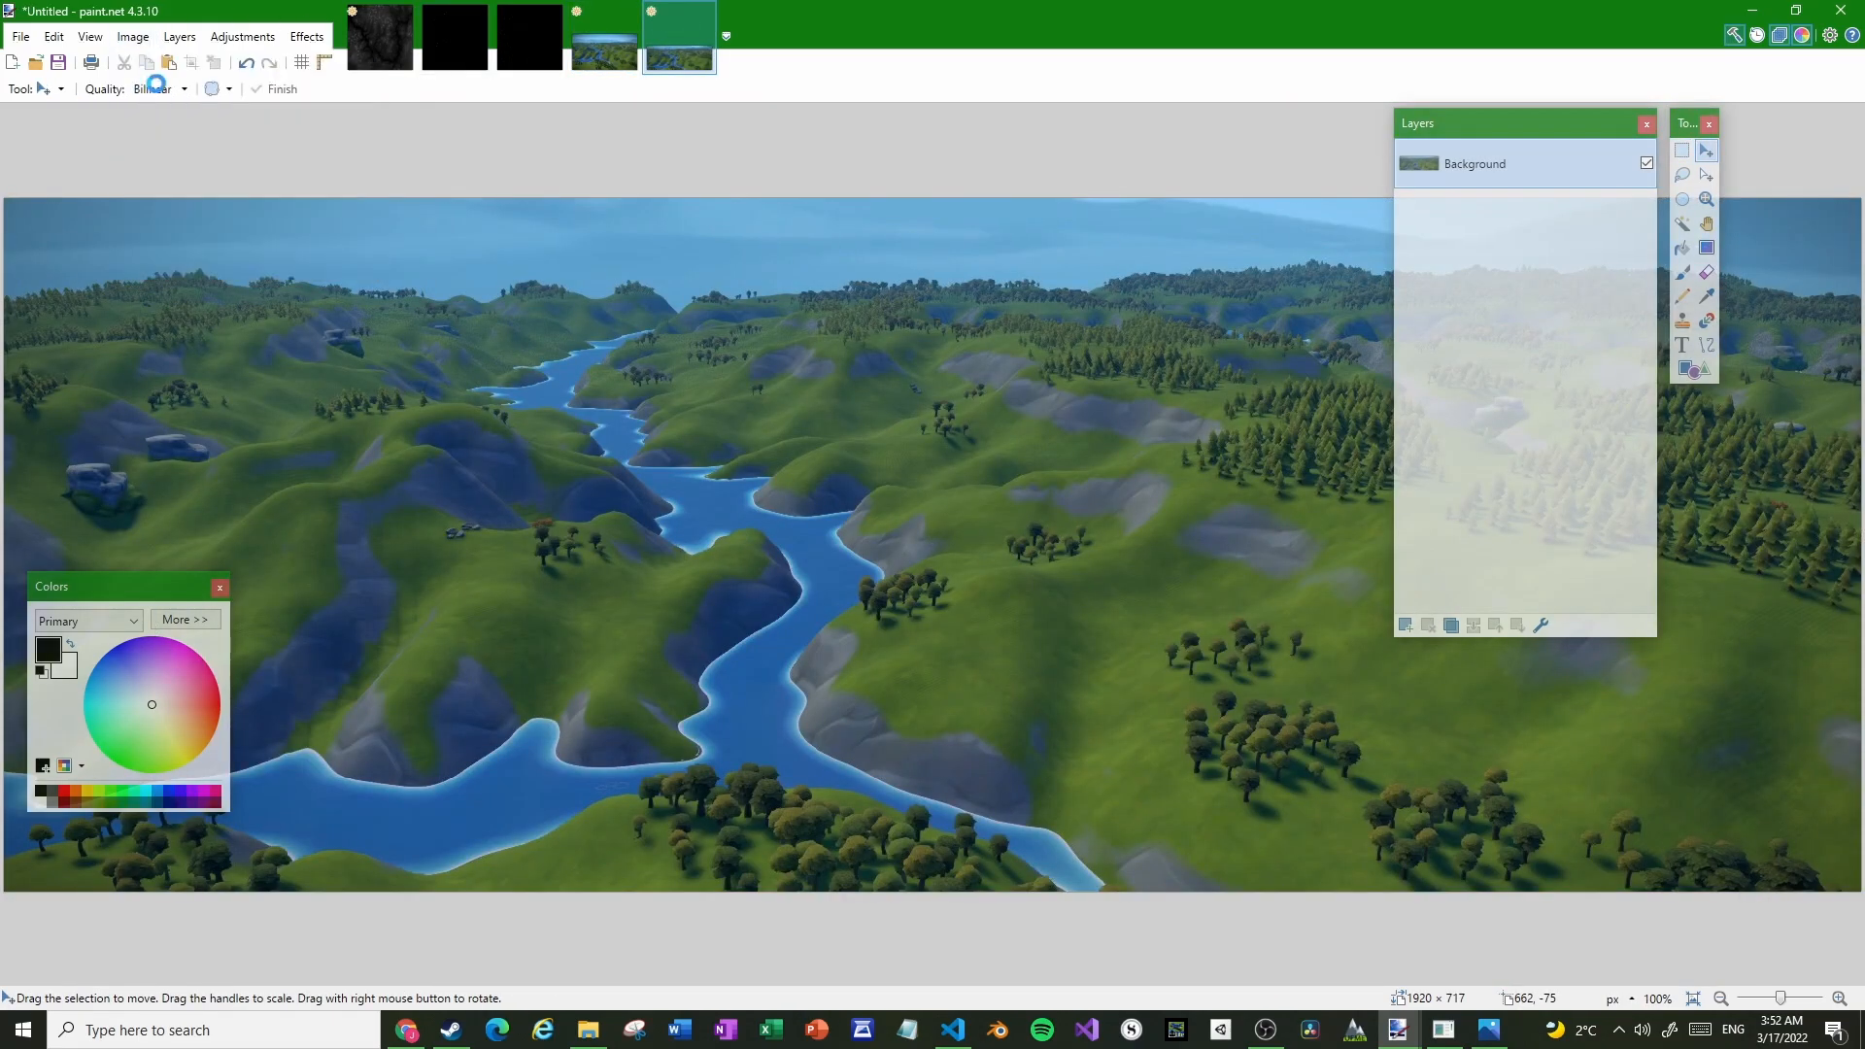
type("600")
key("Tab")
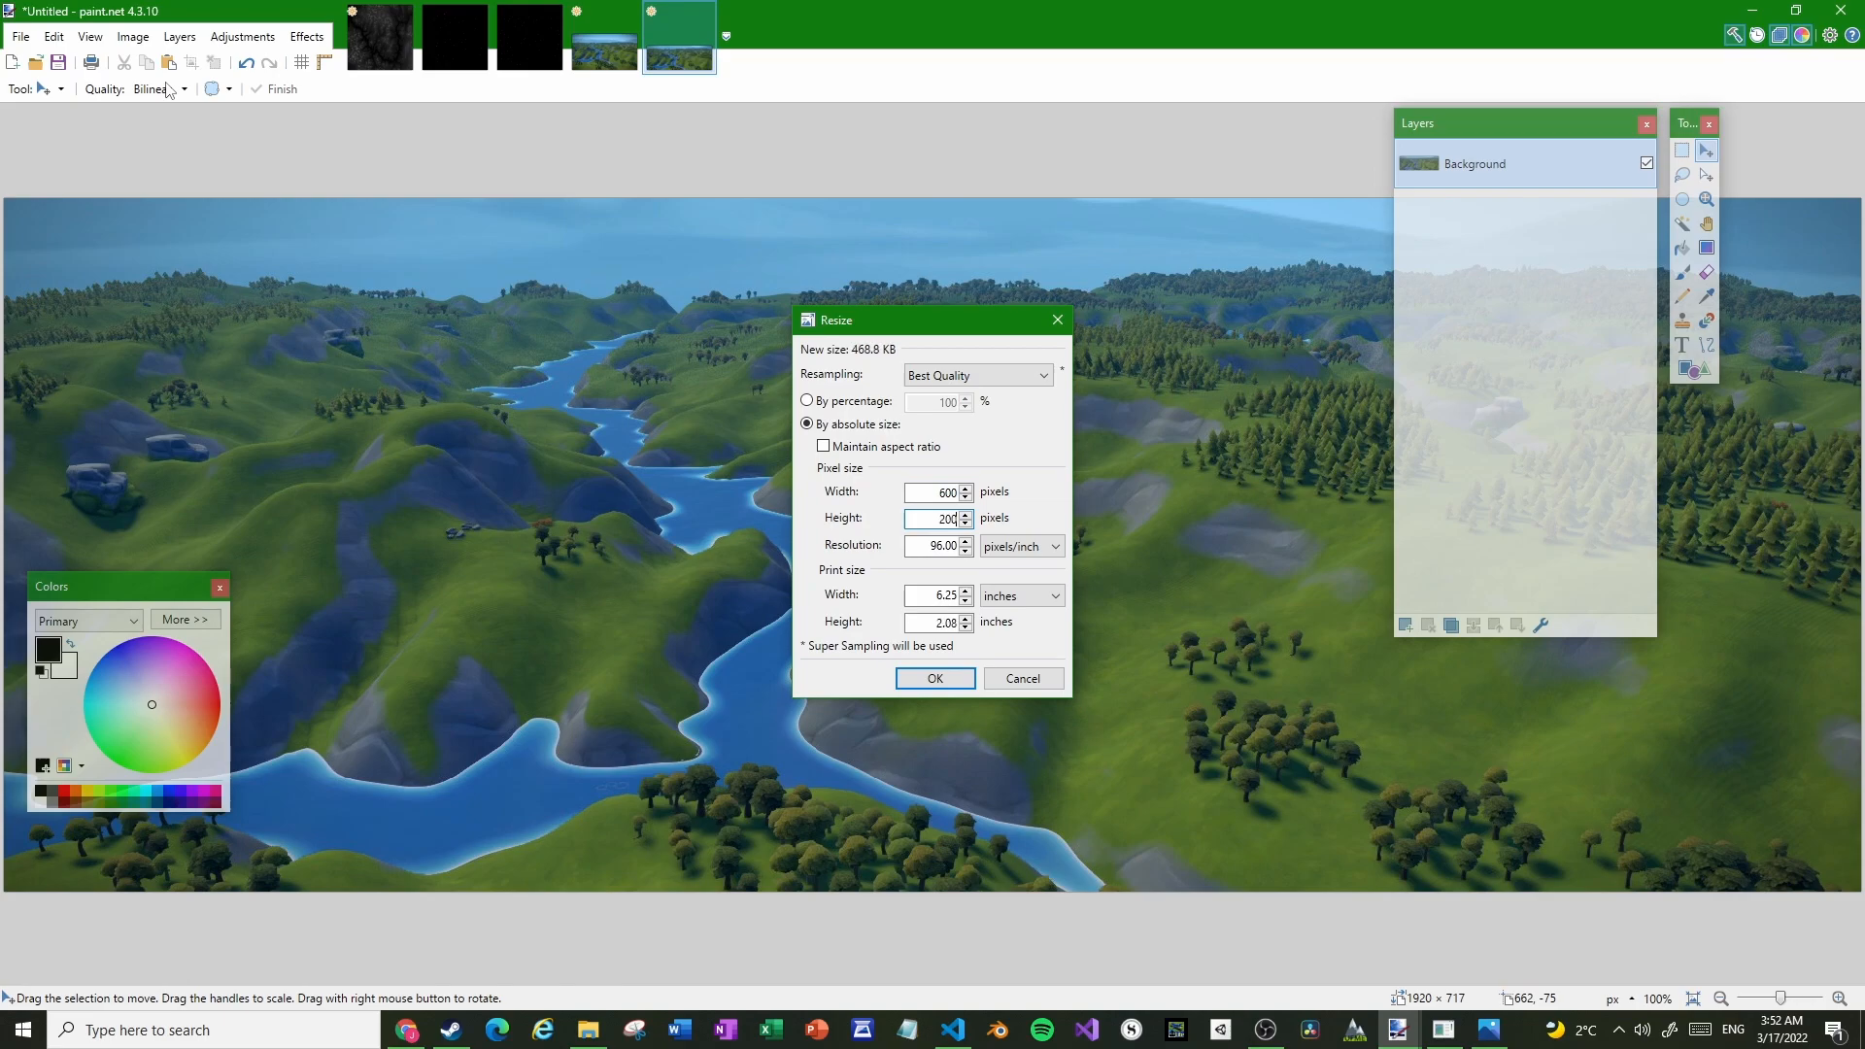
key("Return")
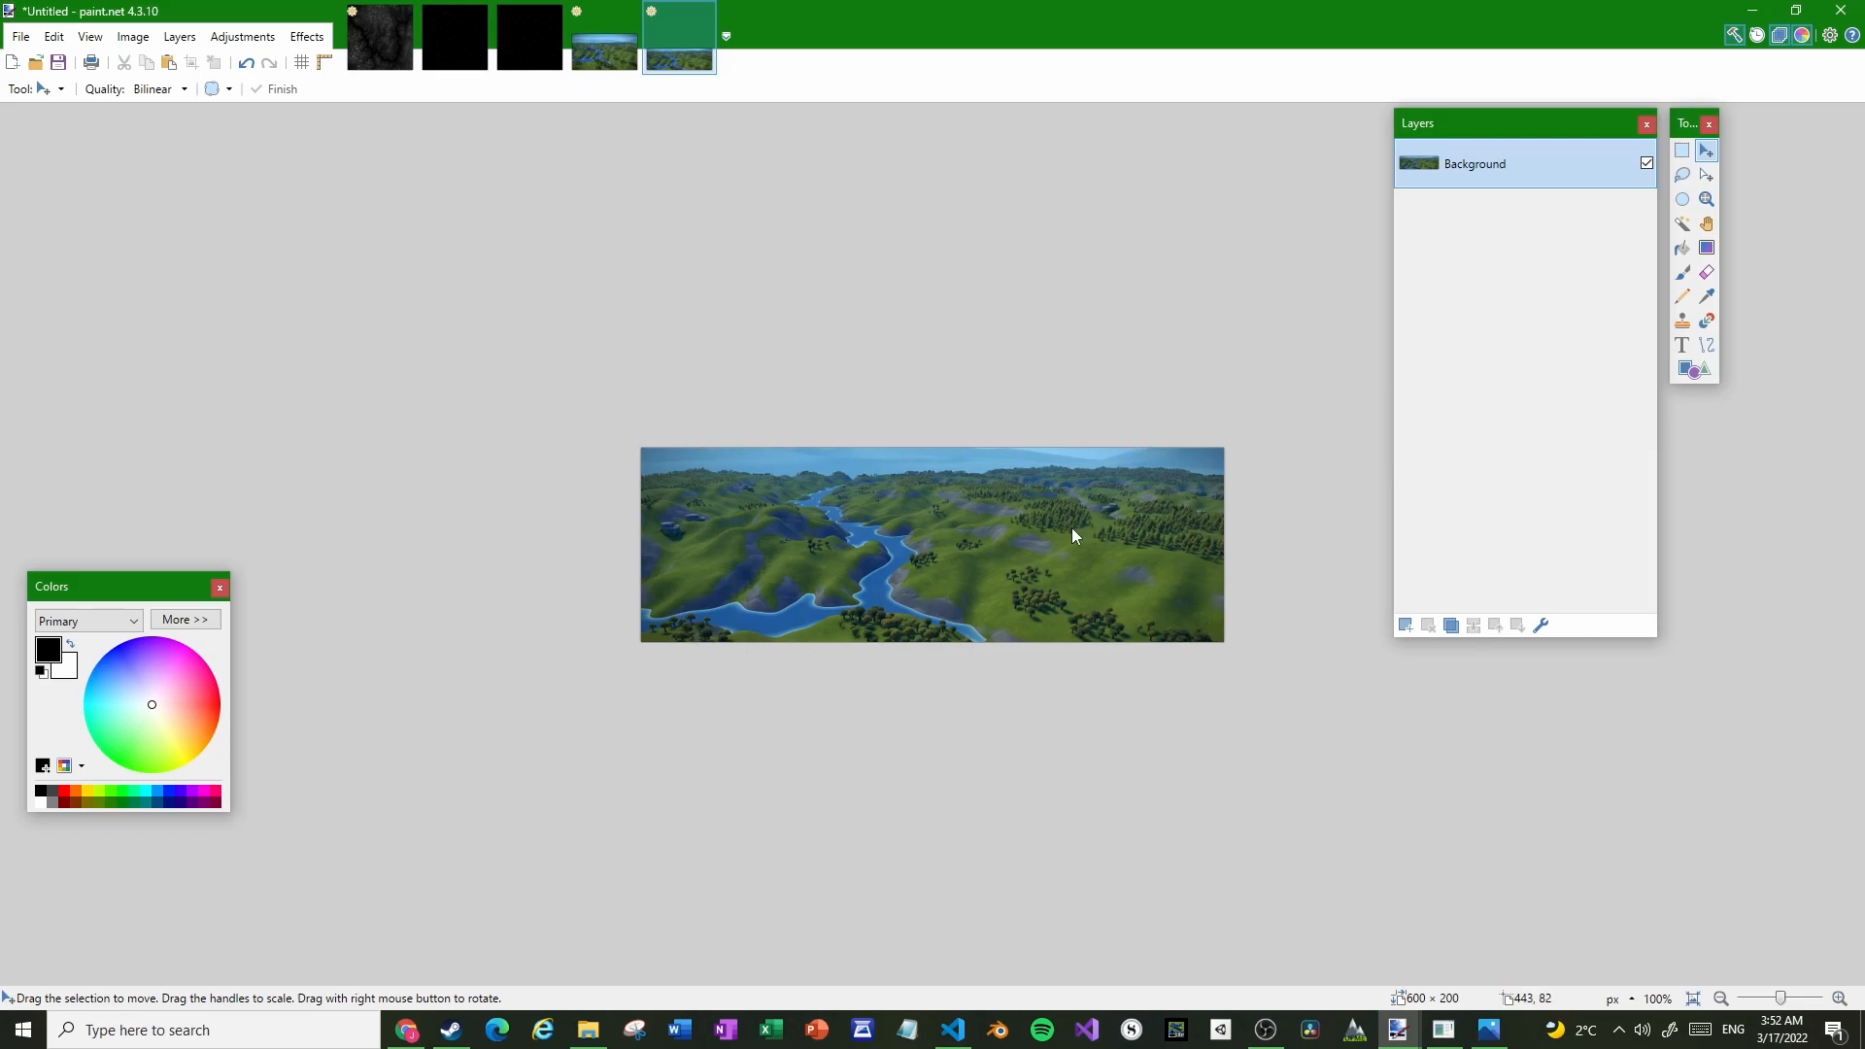
Save the resized image as a JPEG over PreviewImage.jpg in the metadata folder of DEV Eidfjord Map 1.1.0
key("ctrl+shift+s")
left_click(814, 606)
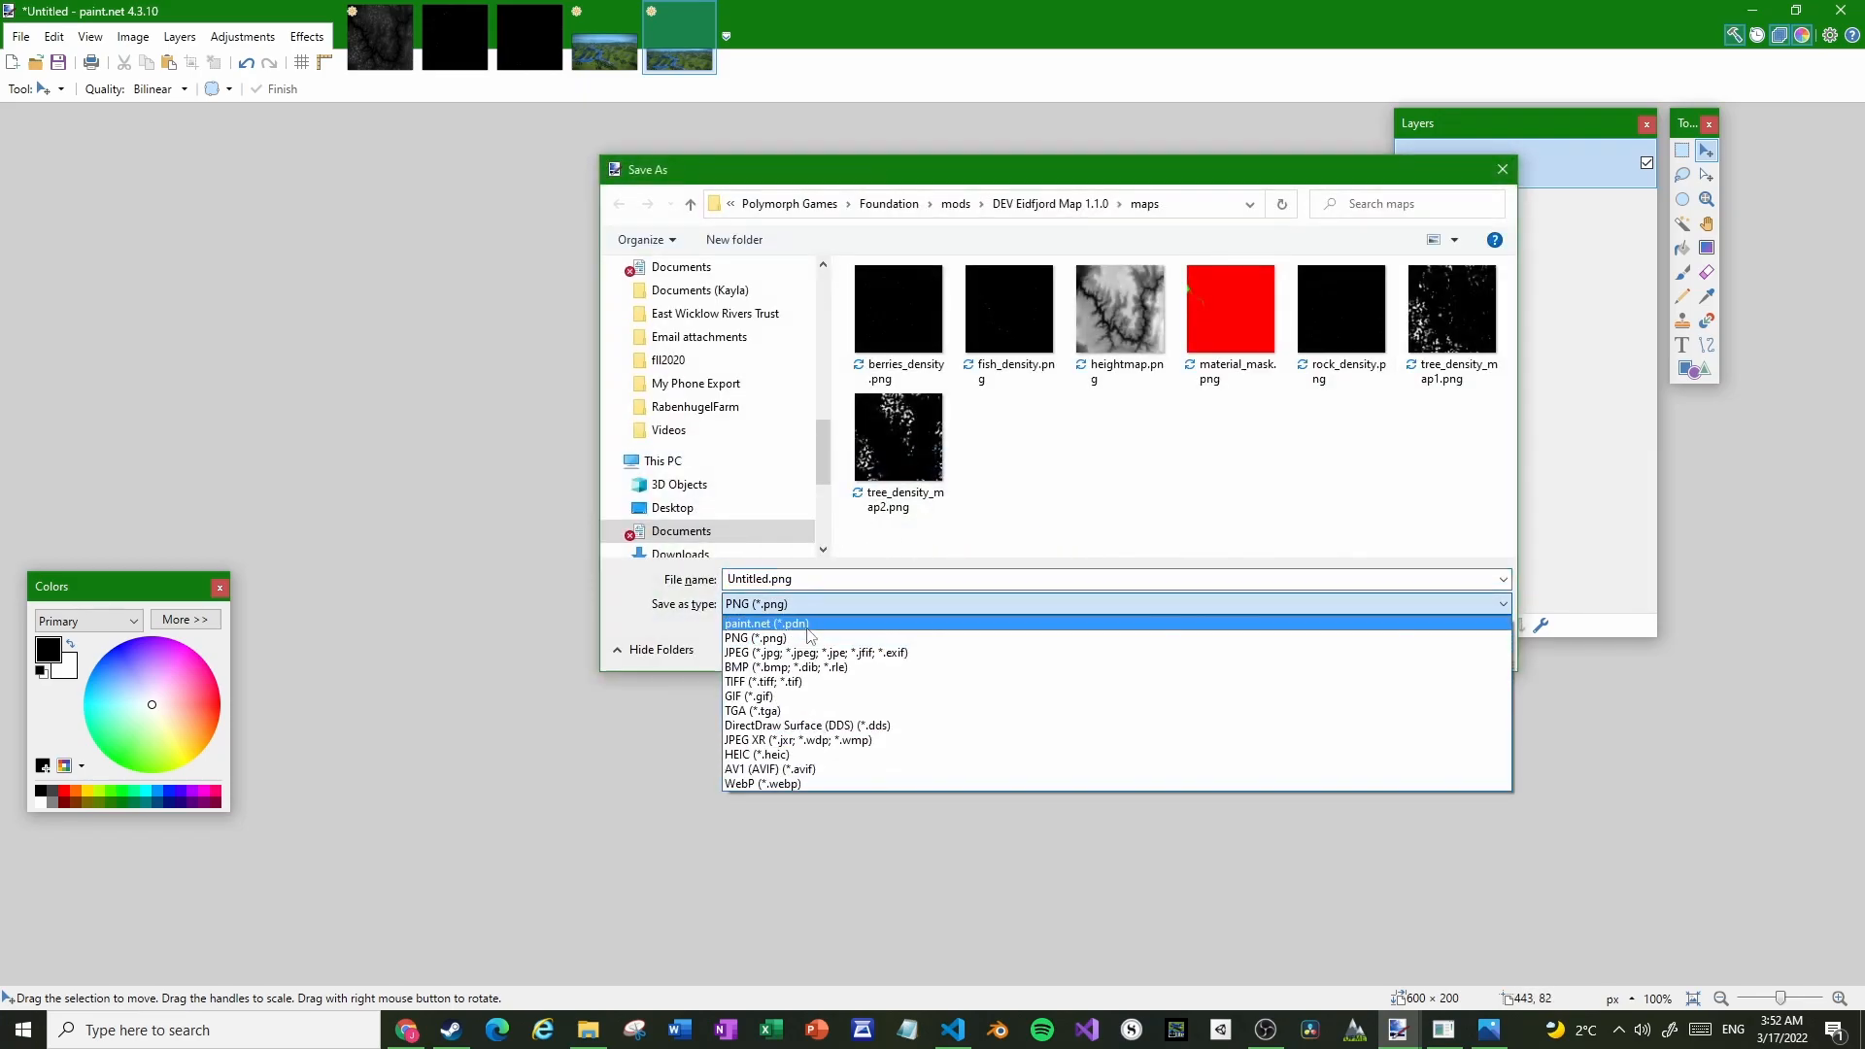
left_click(851, 653)
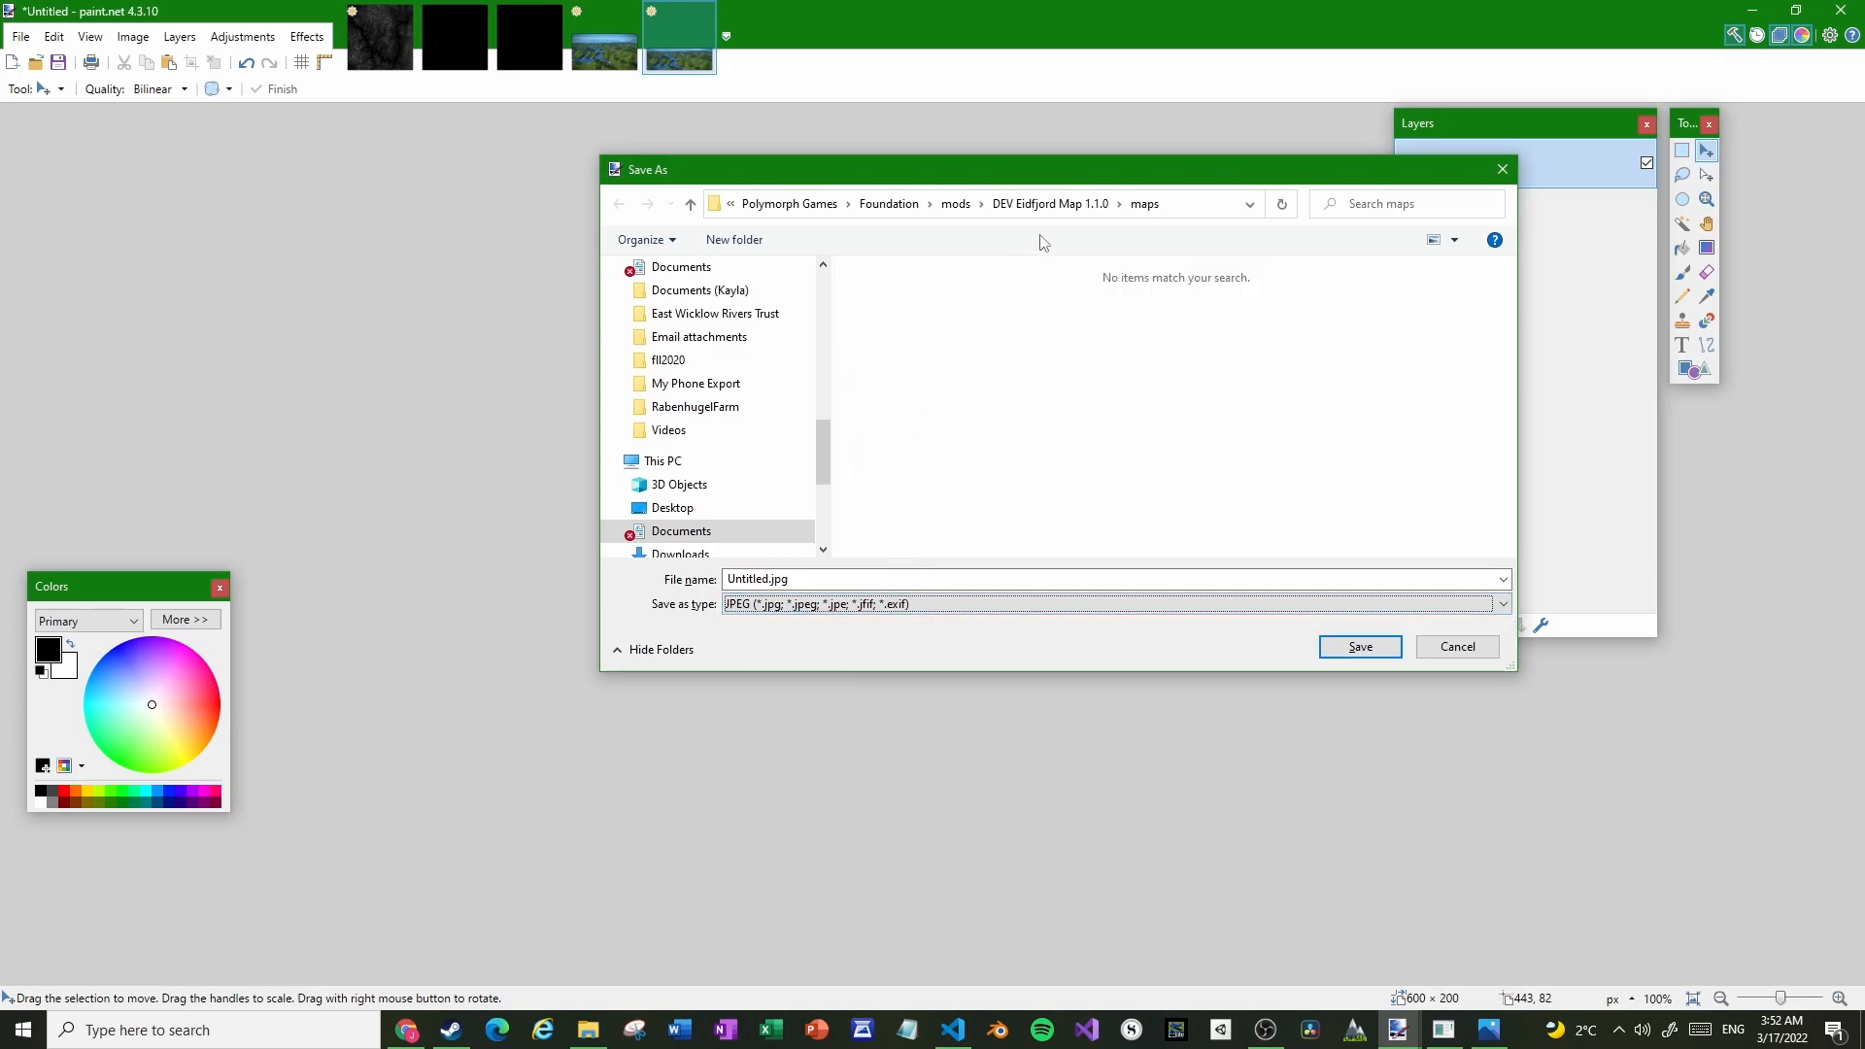
left_click(1049, 204)
double_click(926, 321)
left_click(921, 327)
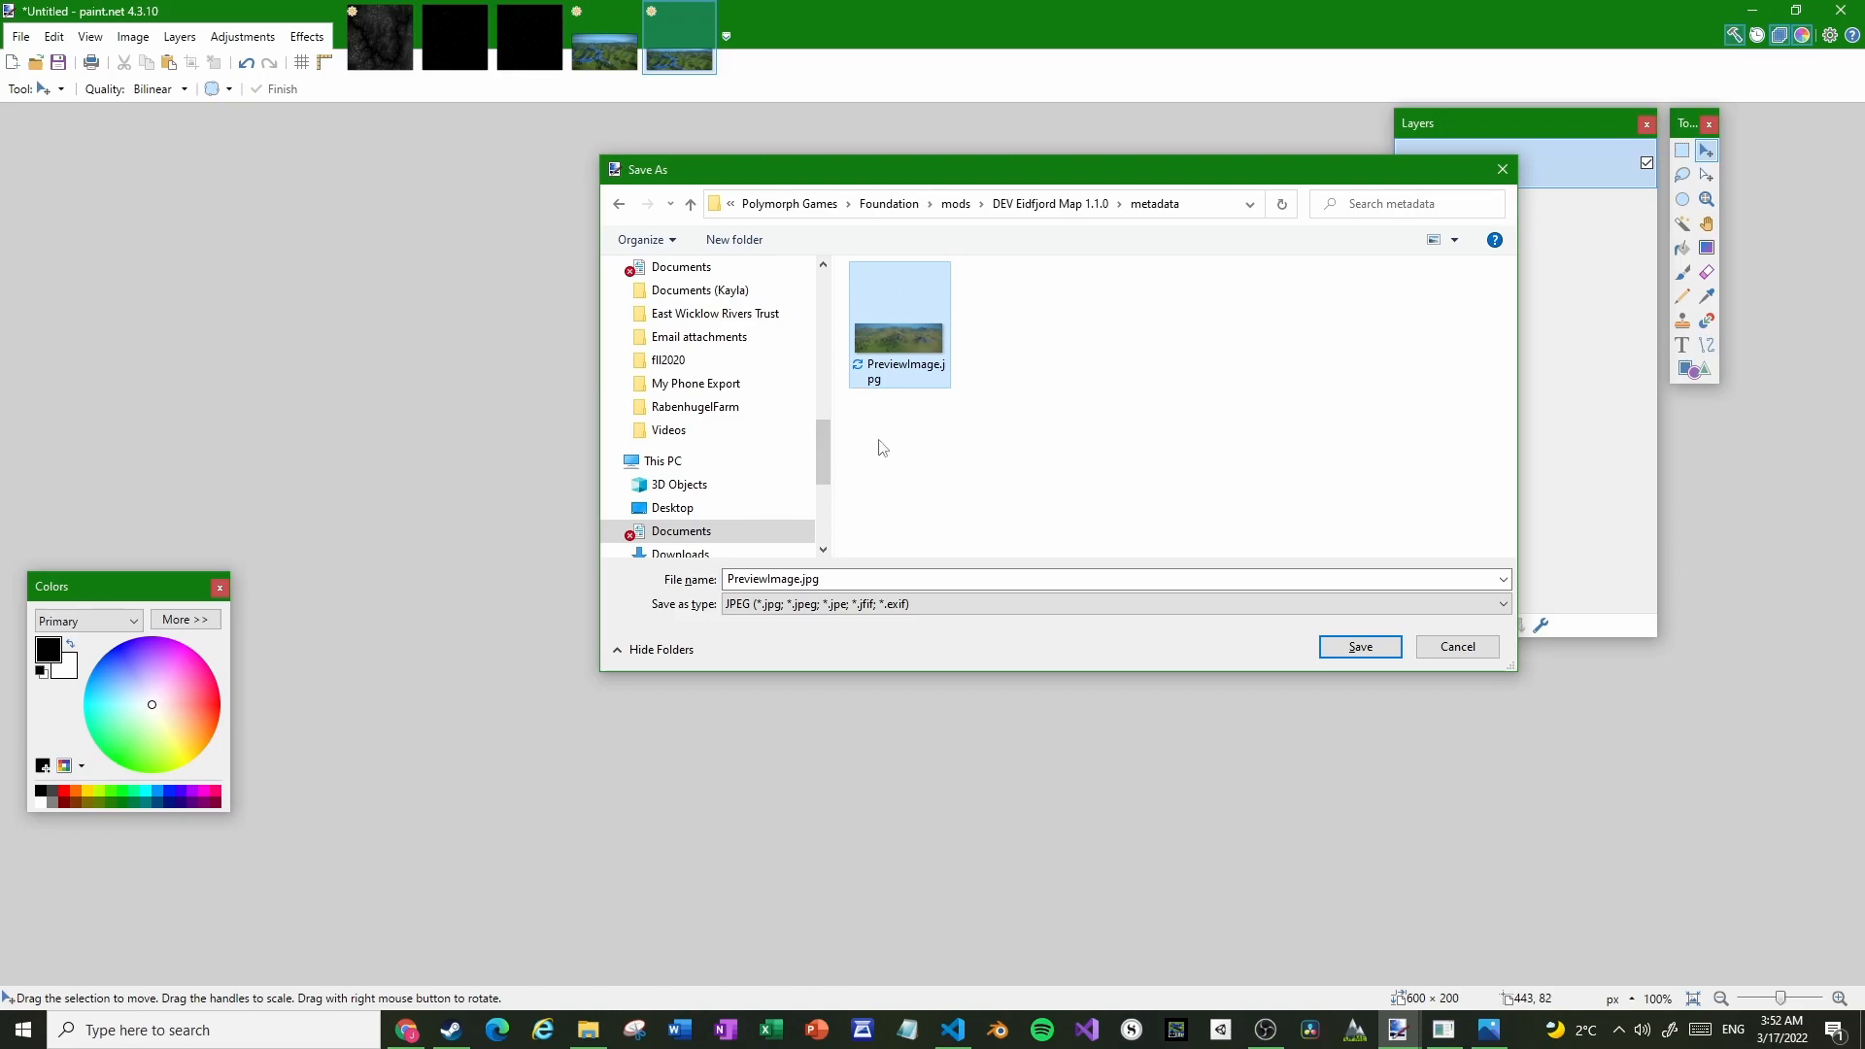
left_click(1361, 646)
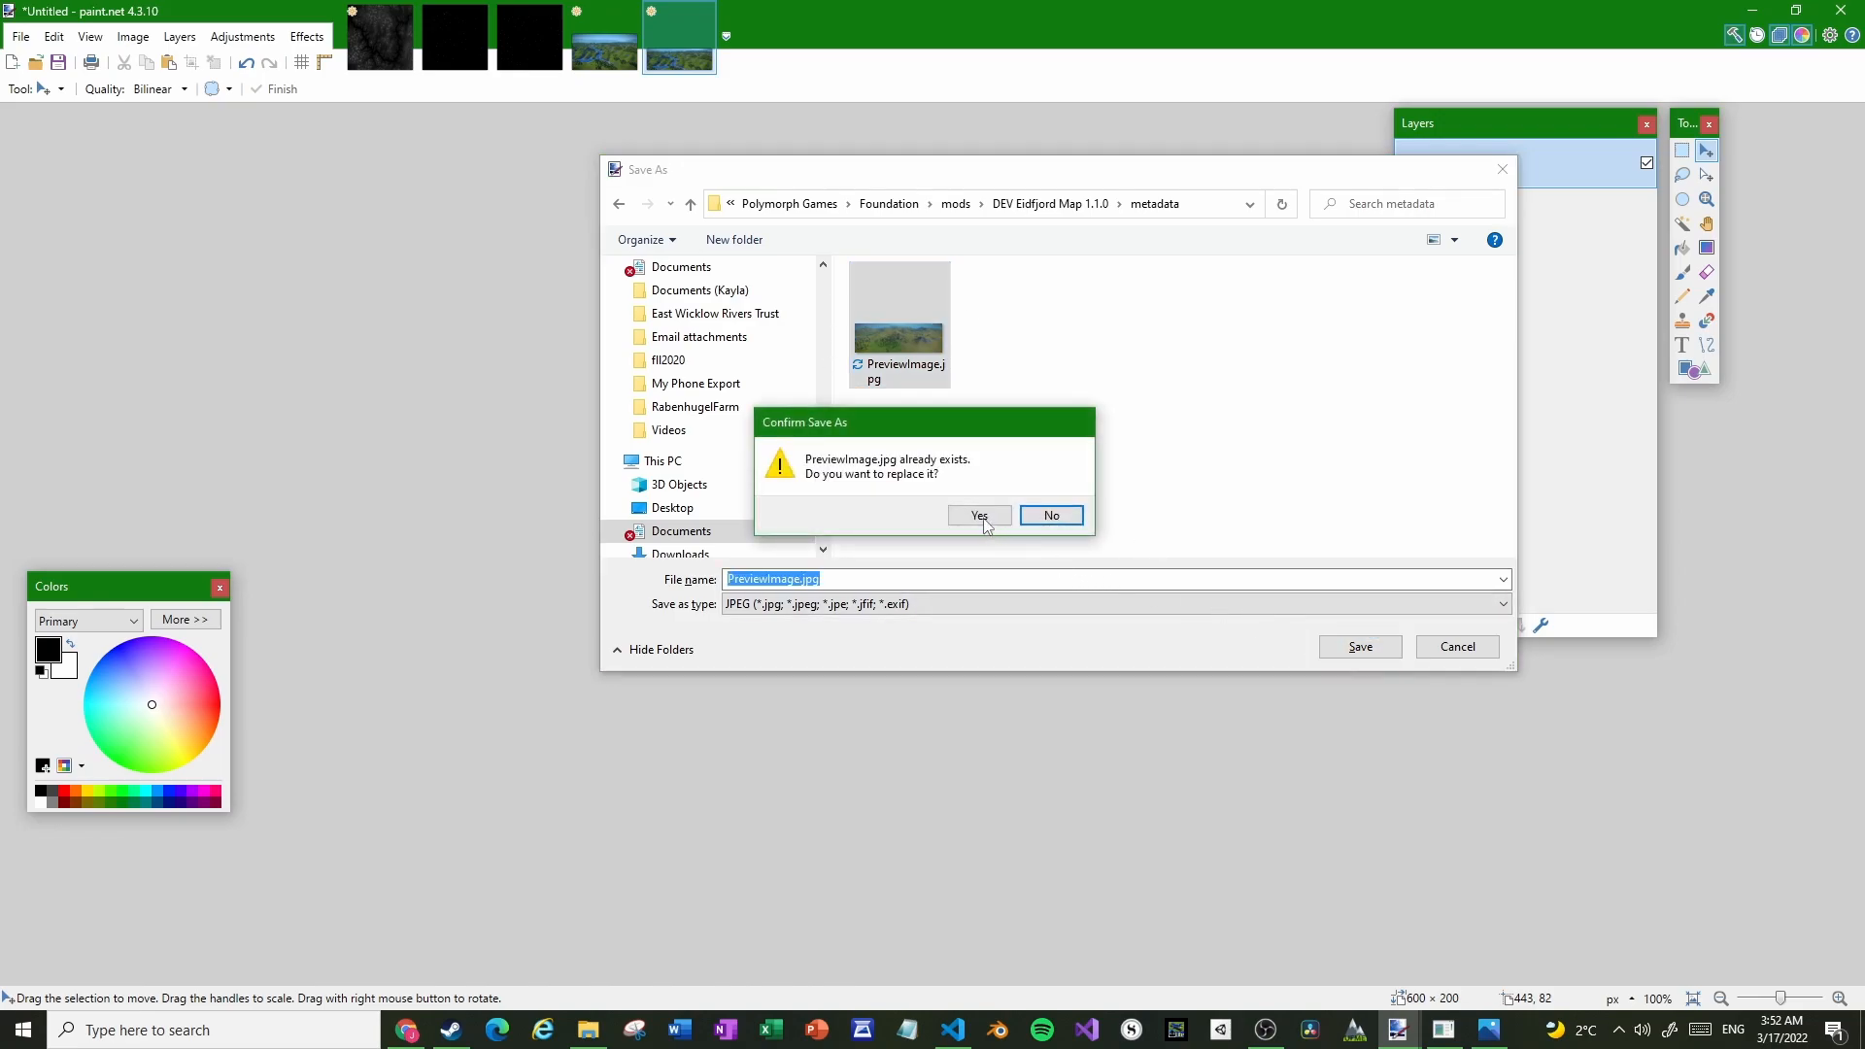
left_click(979, 514)
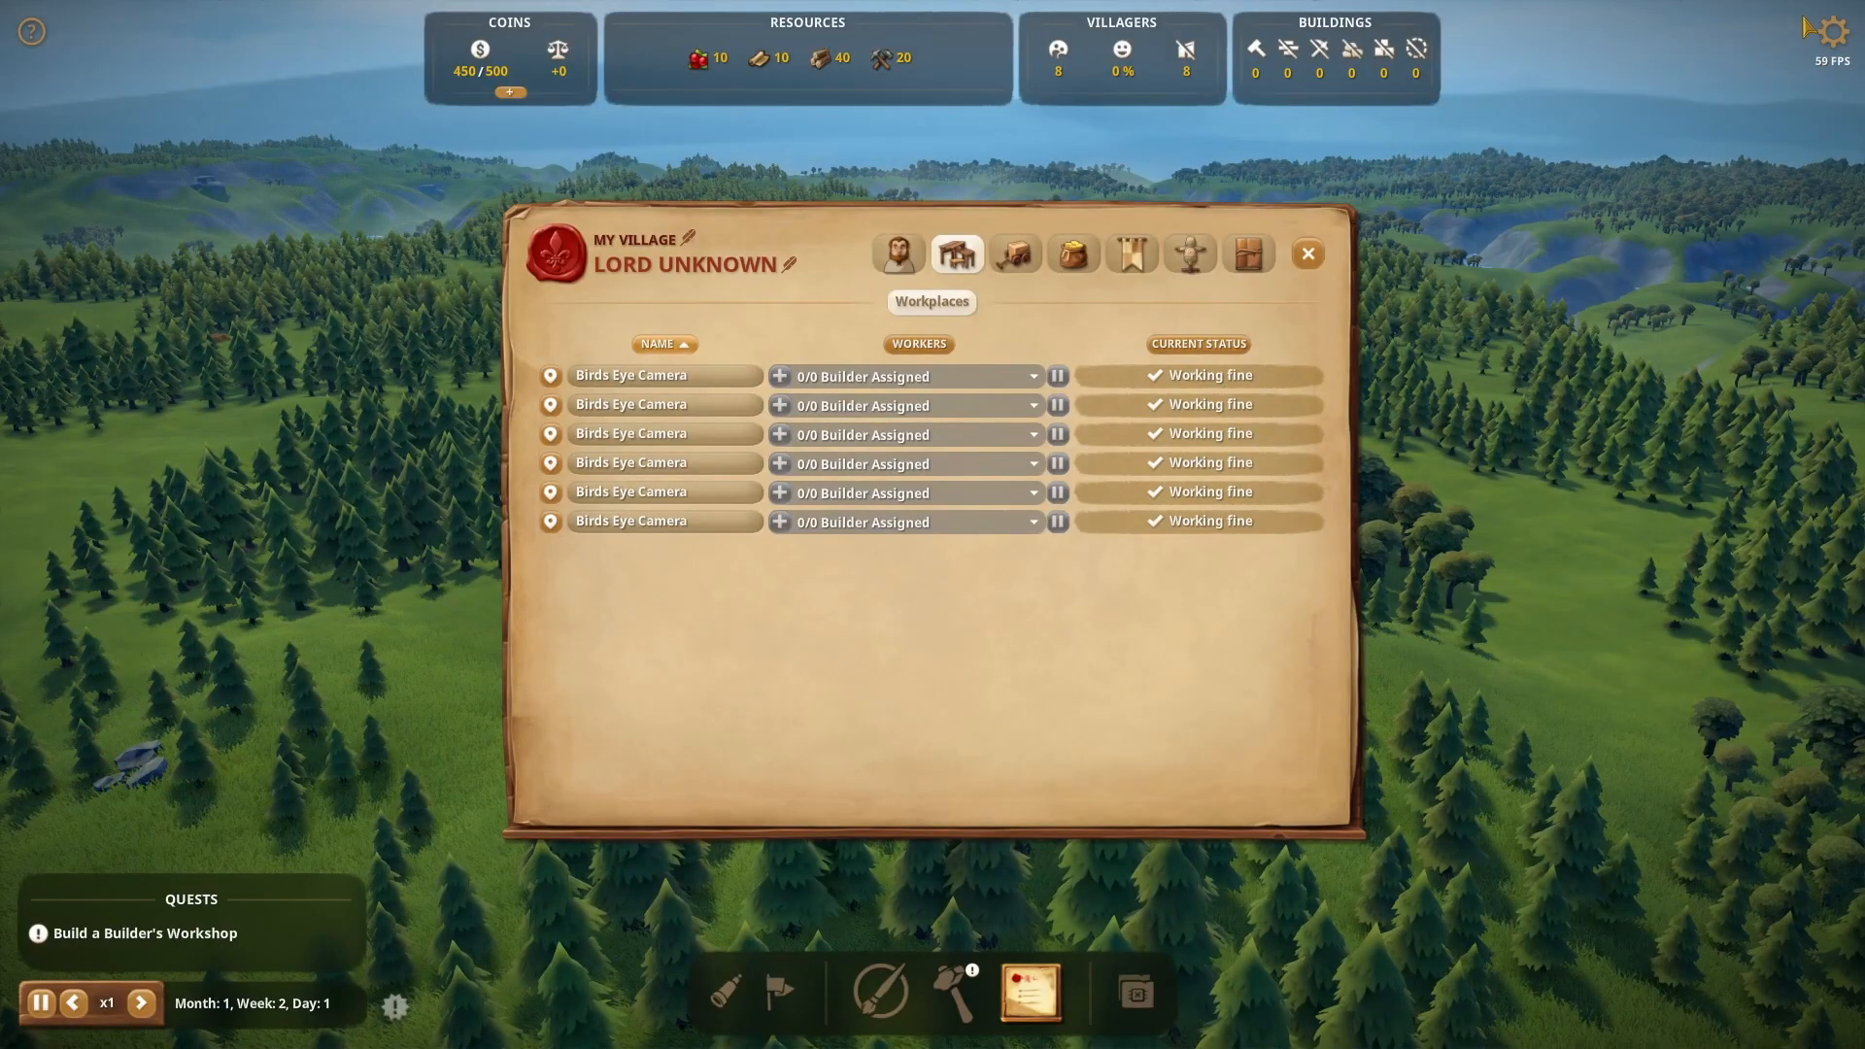
In Foundation, quit the current village to the main menu
left_click(1809, 29)
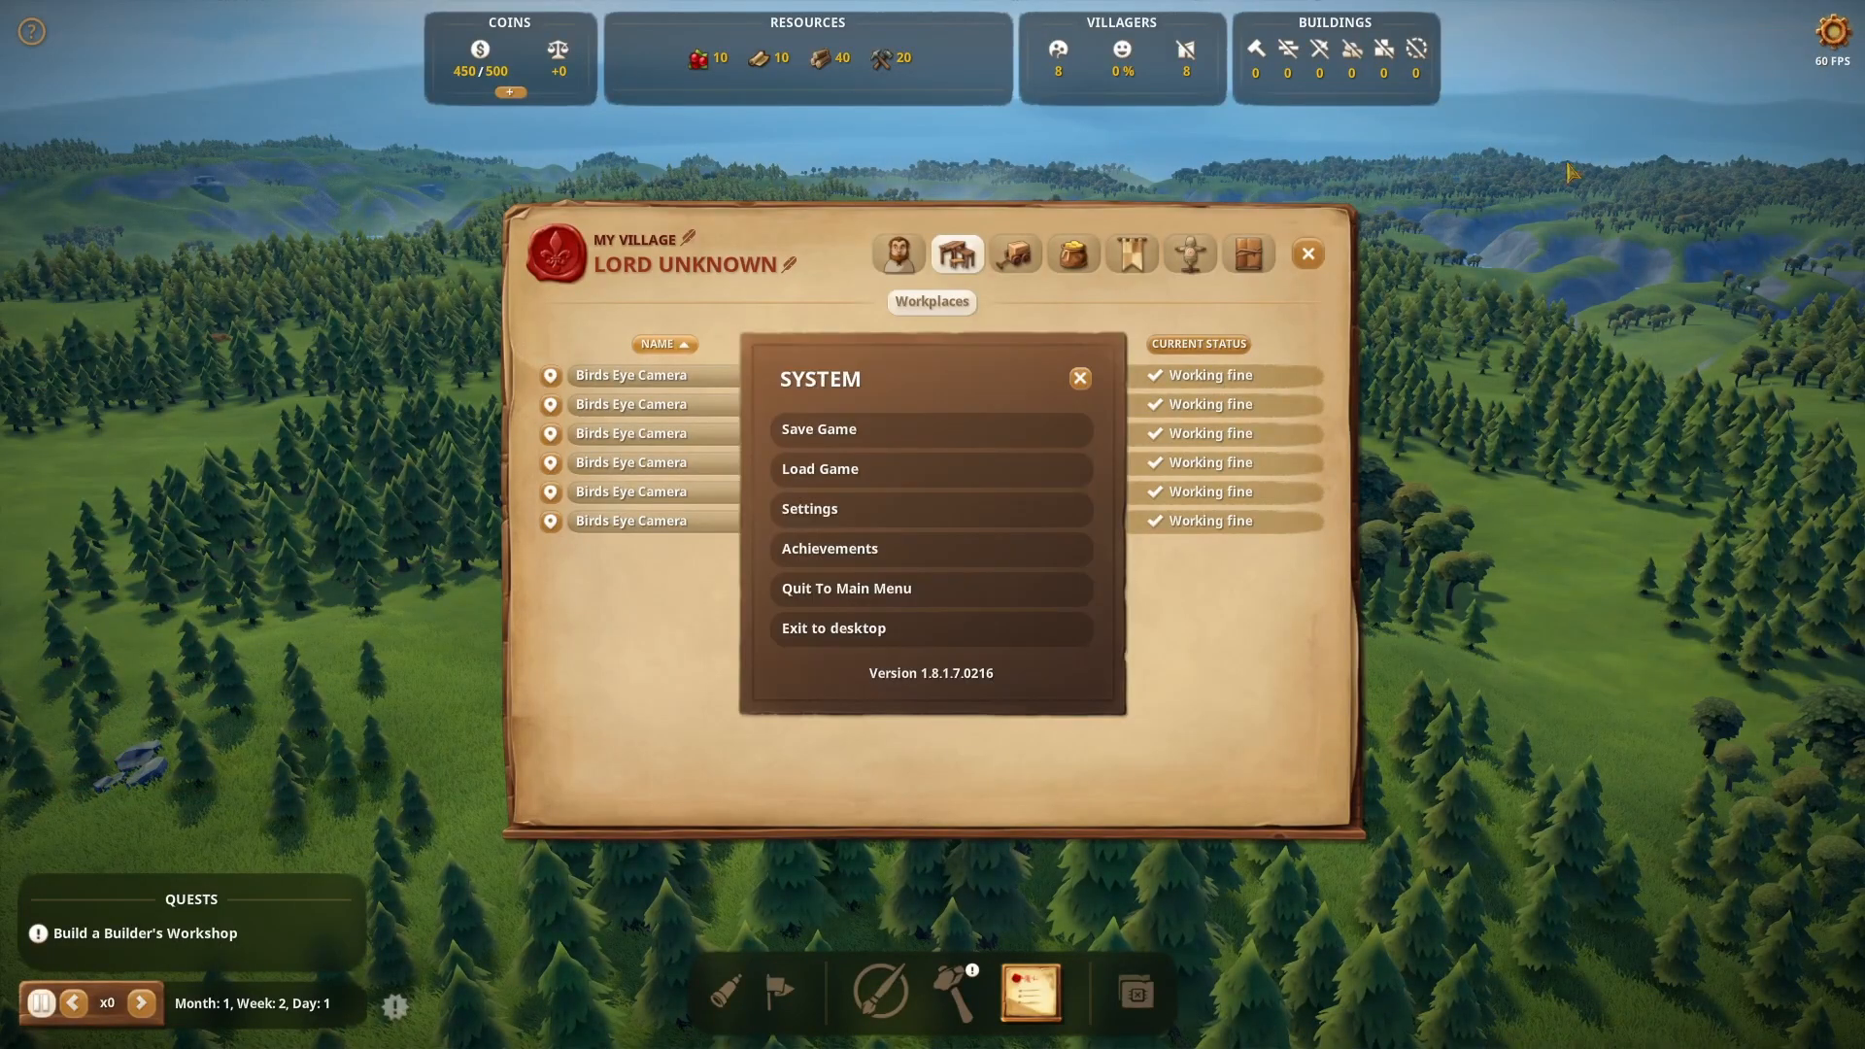
left_click(942, 628)
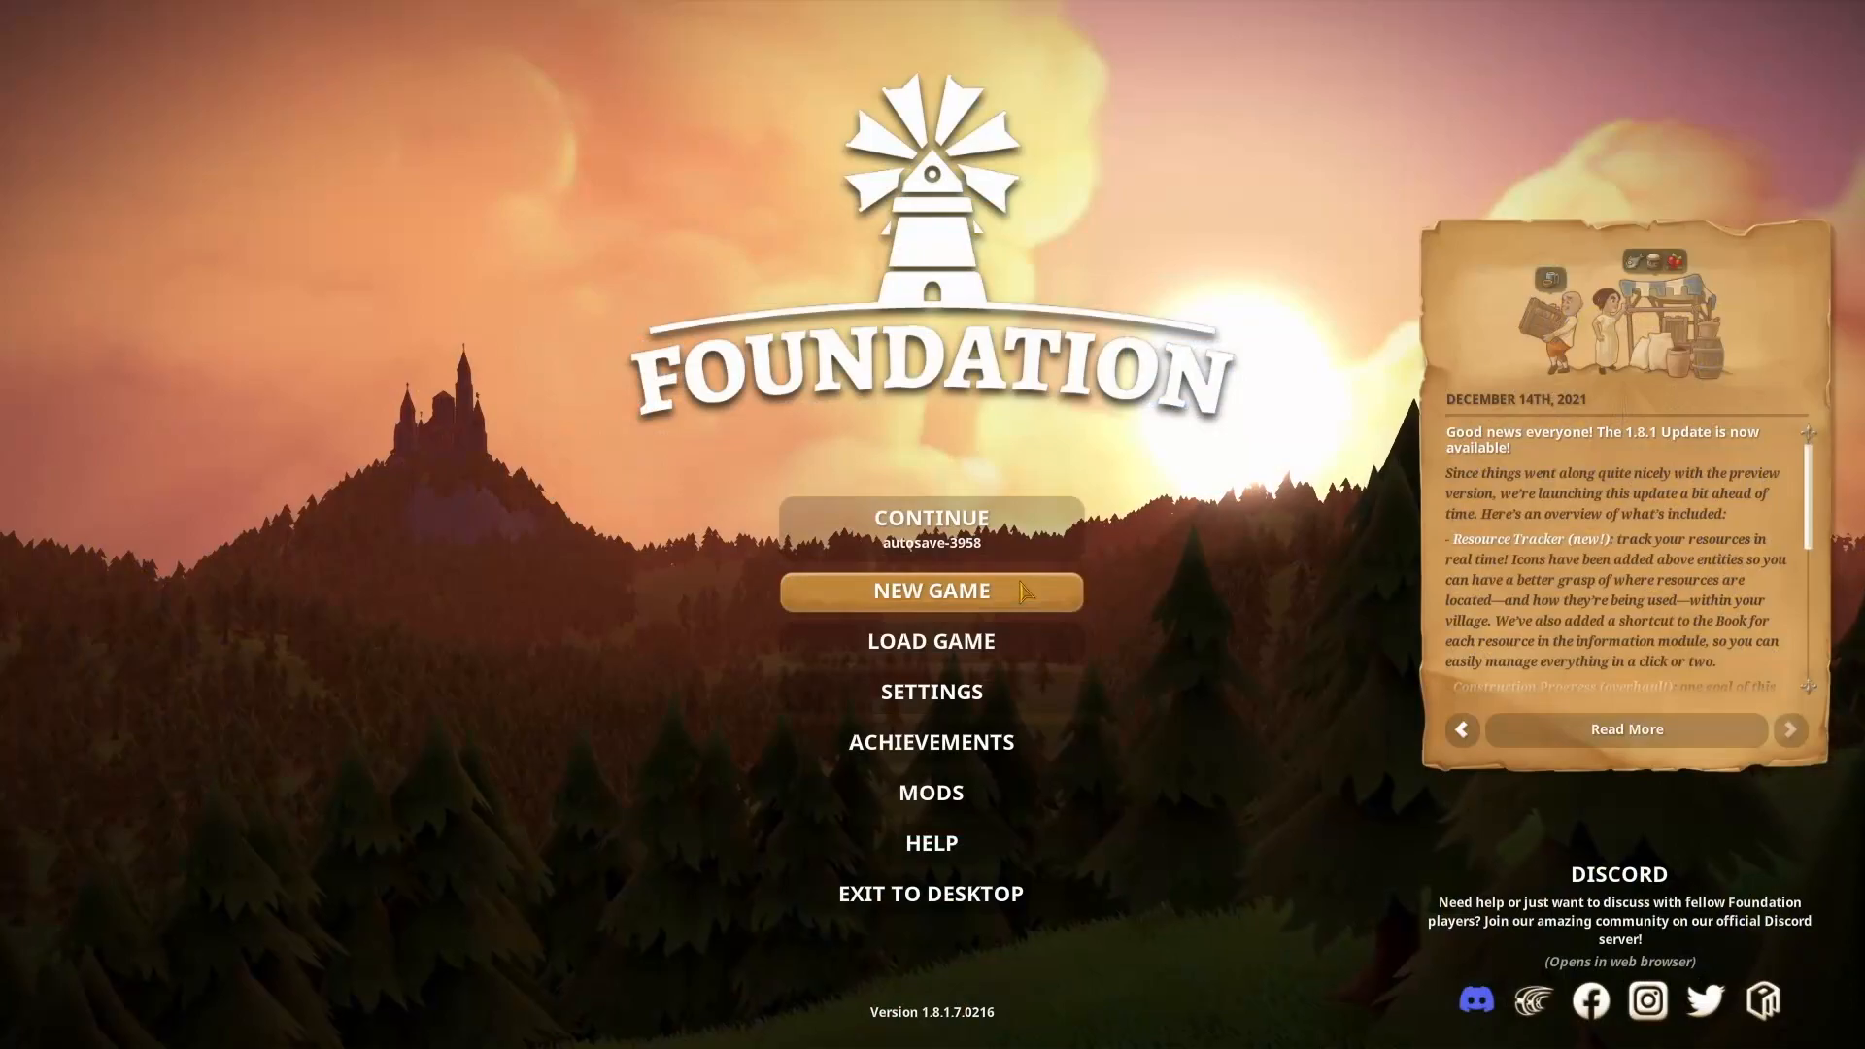
left_click(1020, 586)
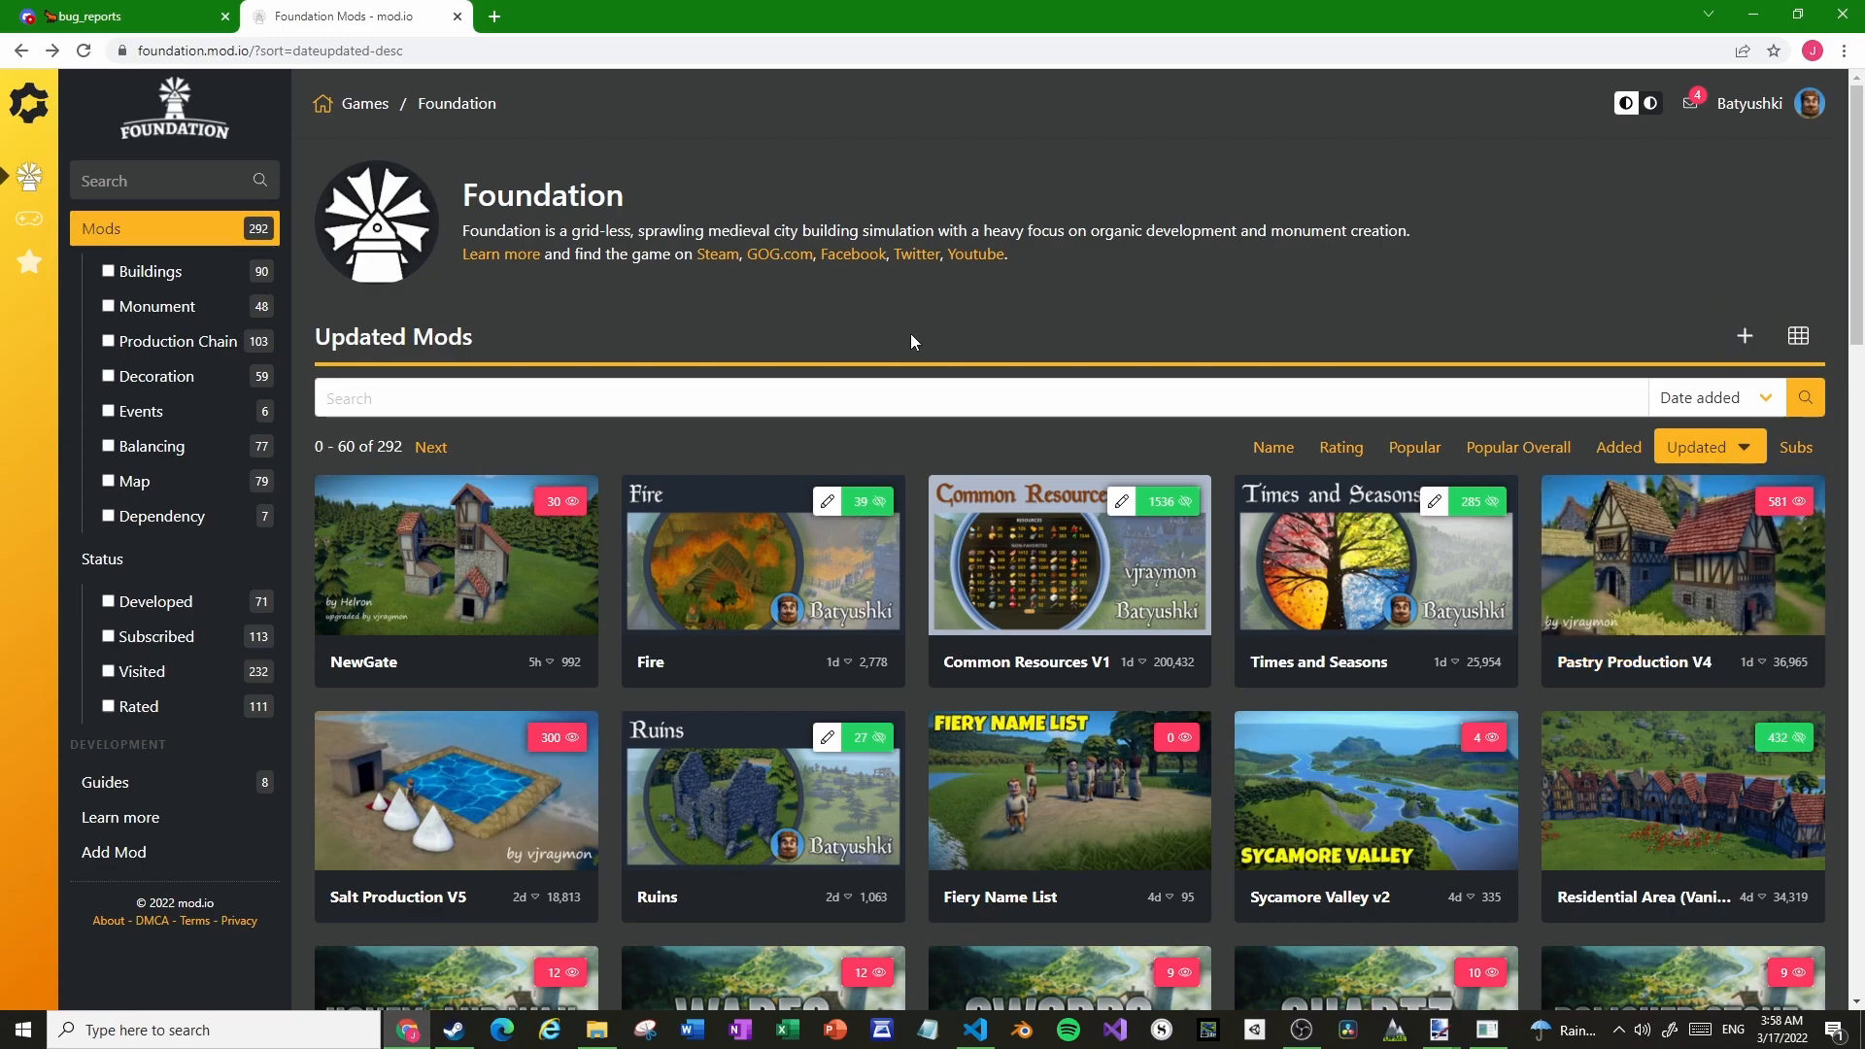
Open the form for adding a Foundation mod on mod.io, and locate and open the DEV Eidfjord Map 1.1.0 folder in File Explorer
left_click(1748, 338)
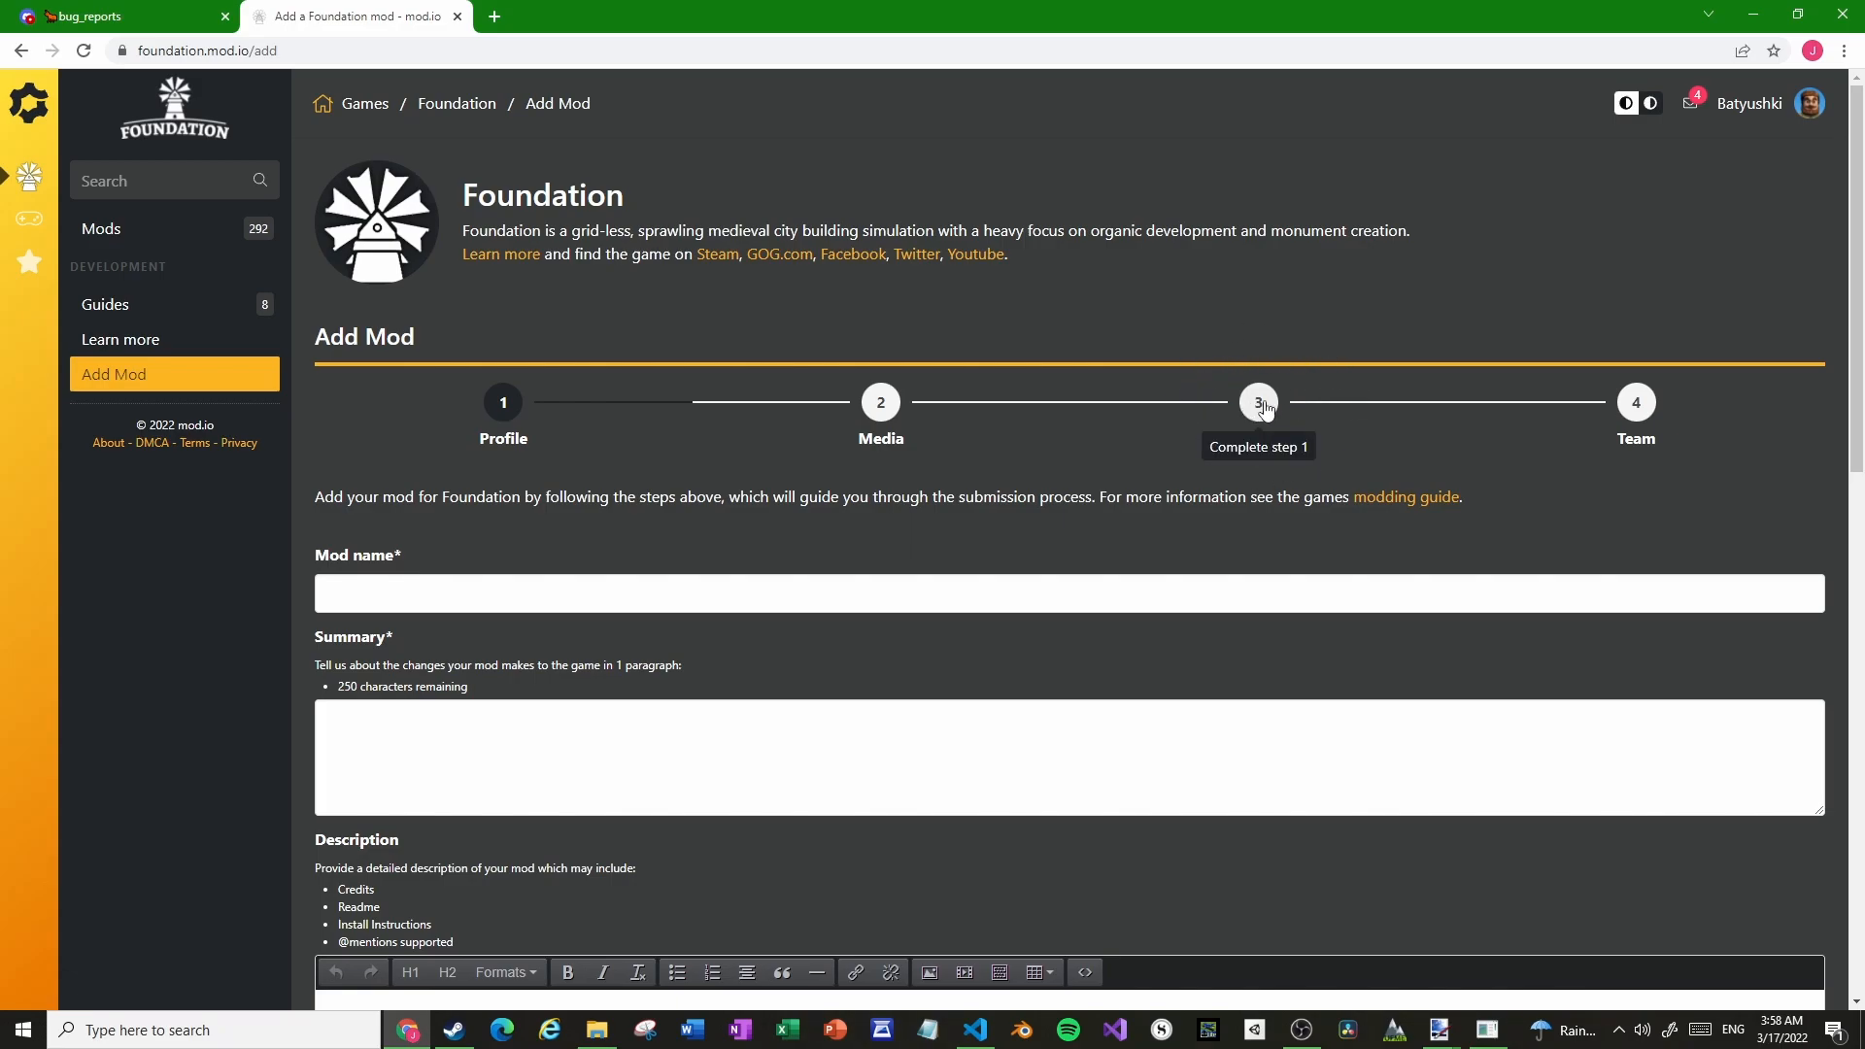
key("alt+Tab")
left_click(573, 158)
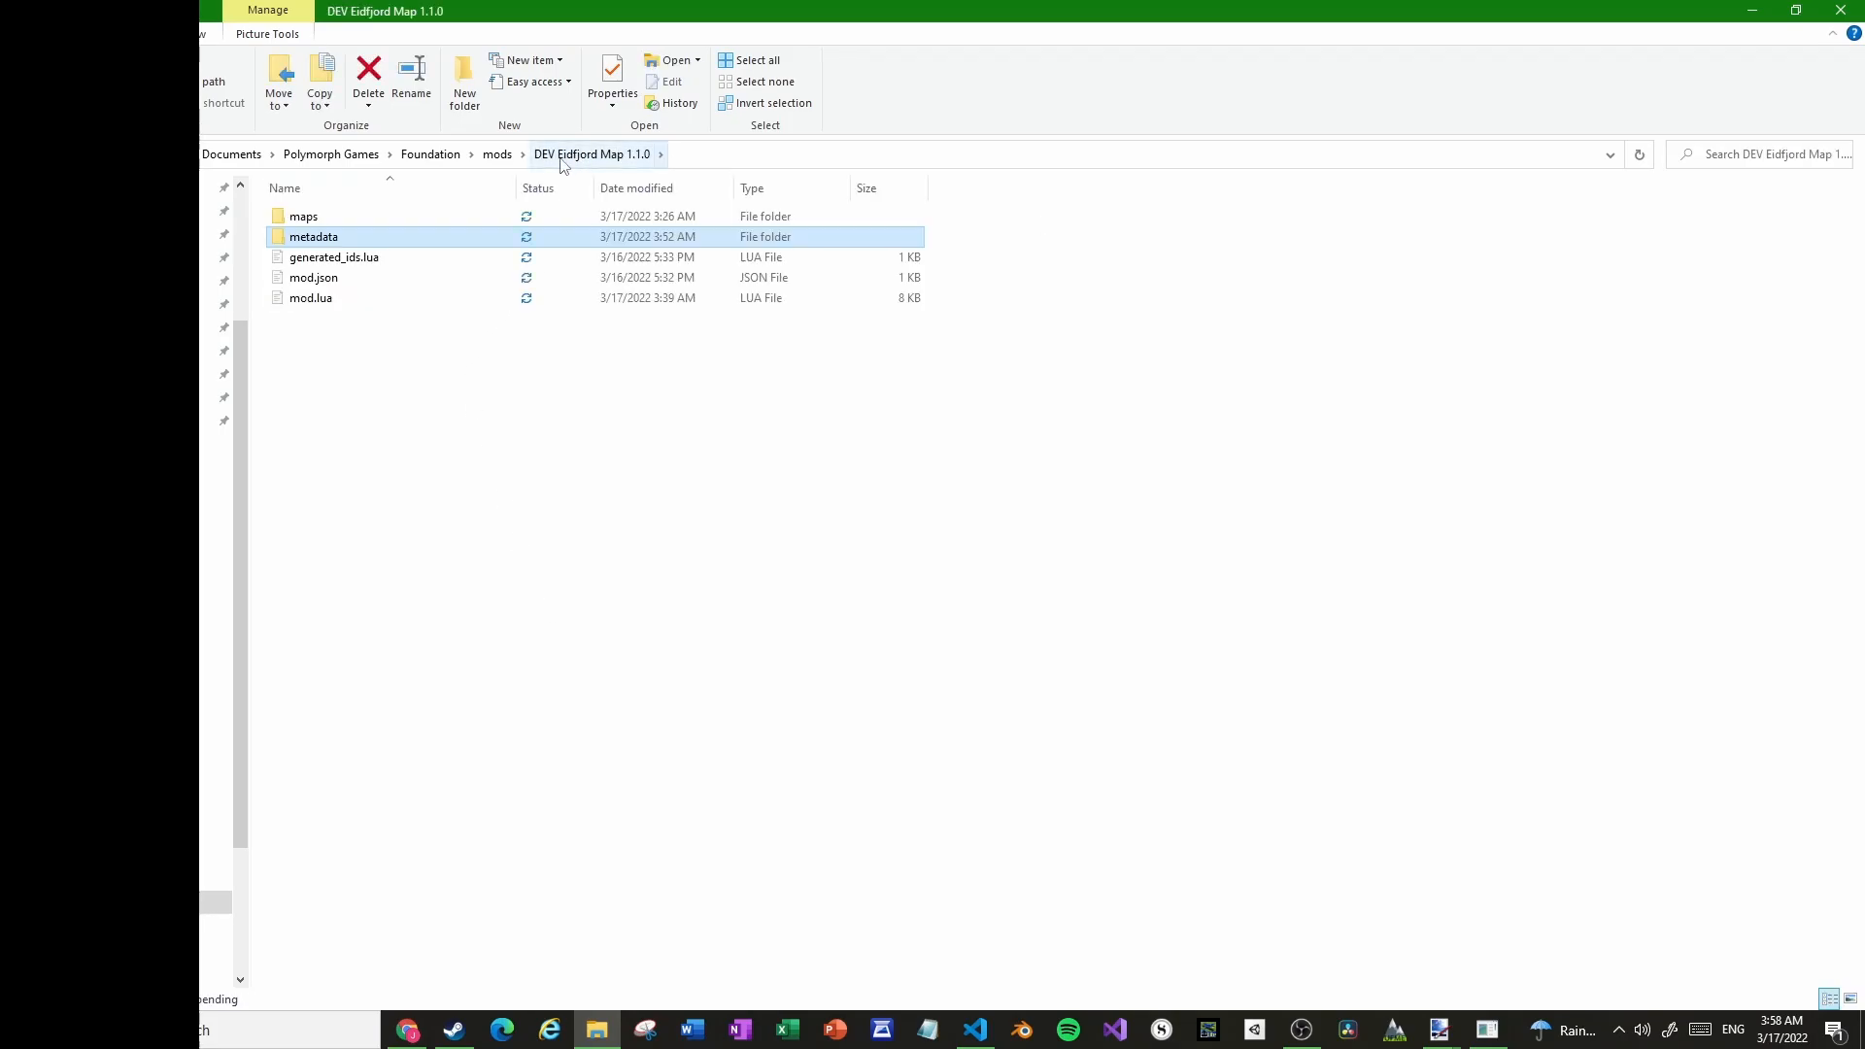
left_click(498, 155)
scroll(377, 777, "down", 3)
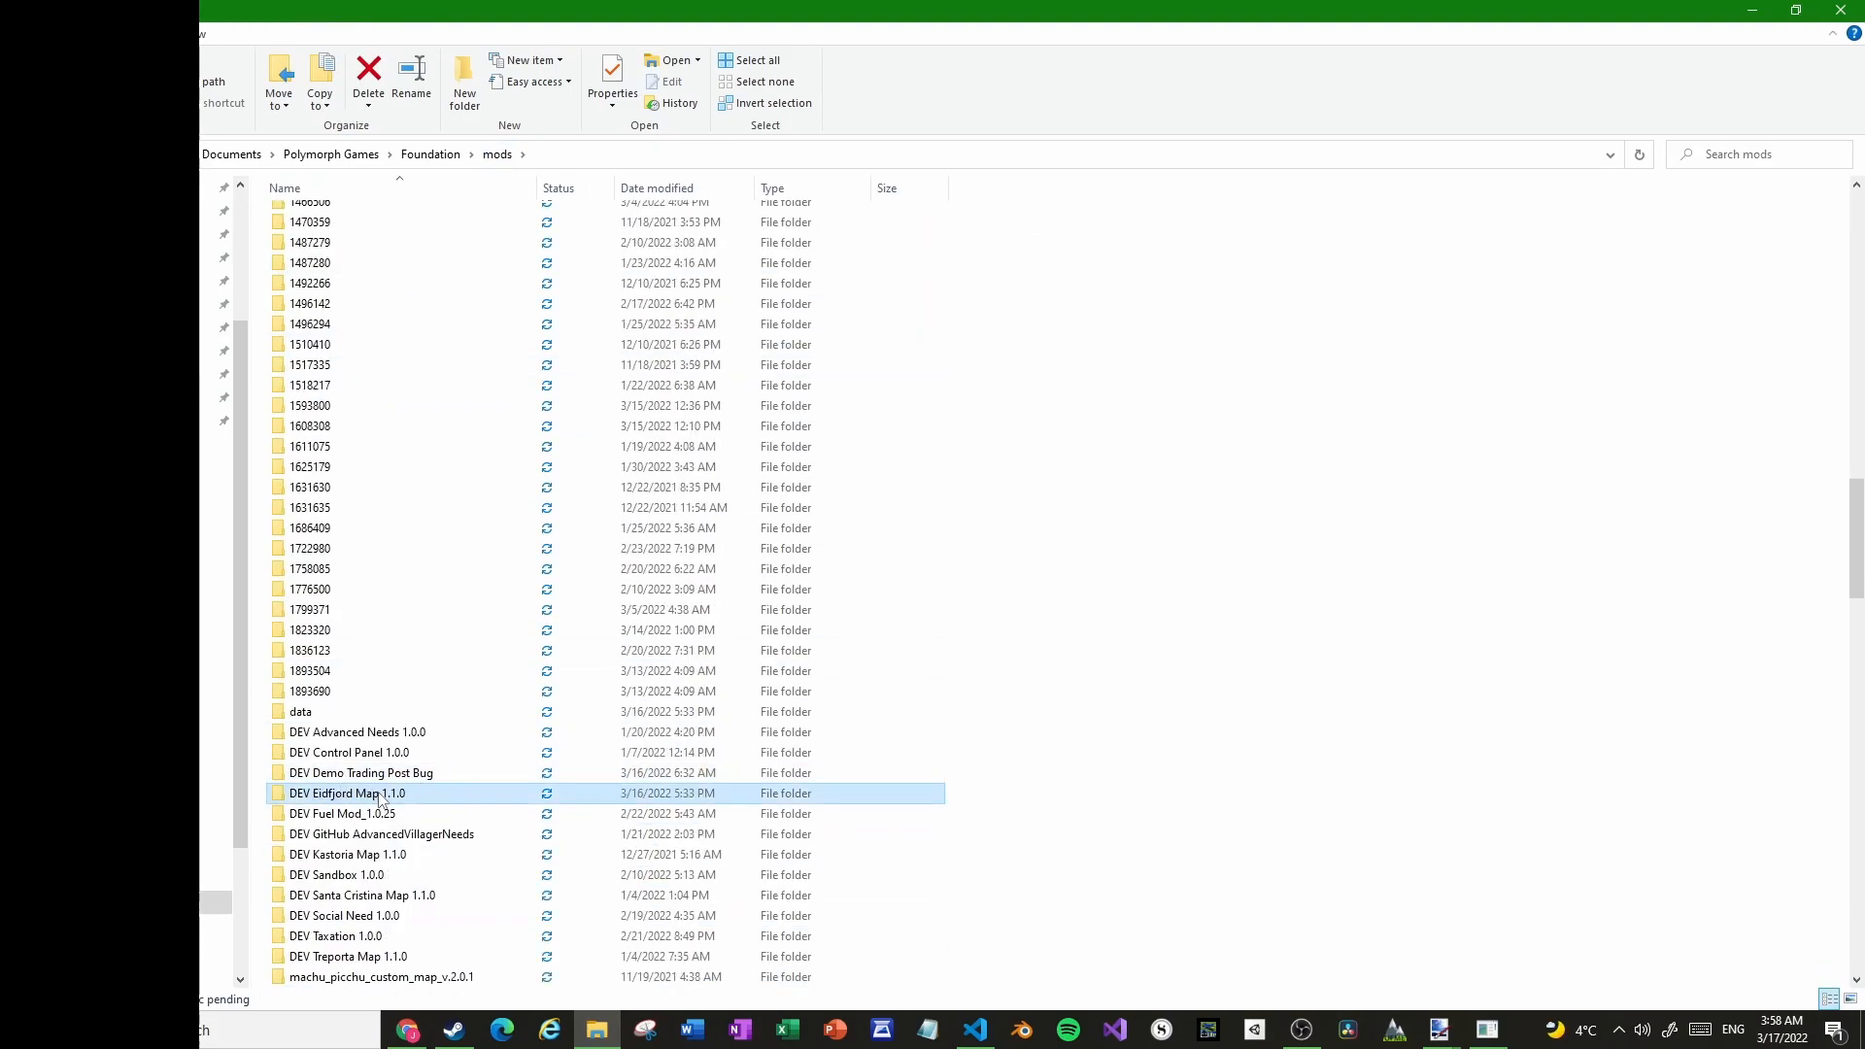
double_click(370, 798)
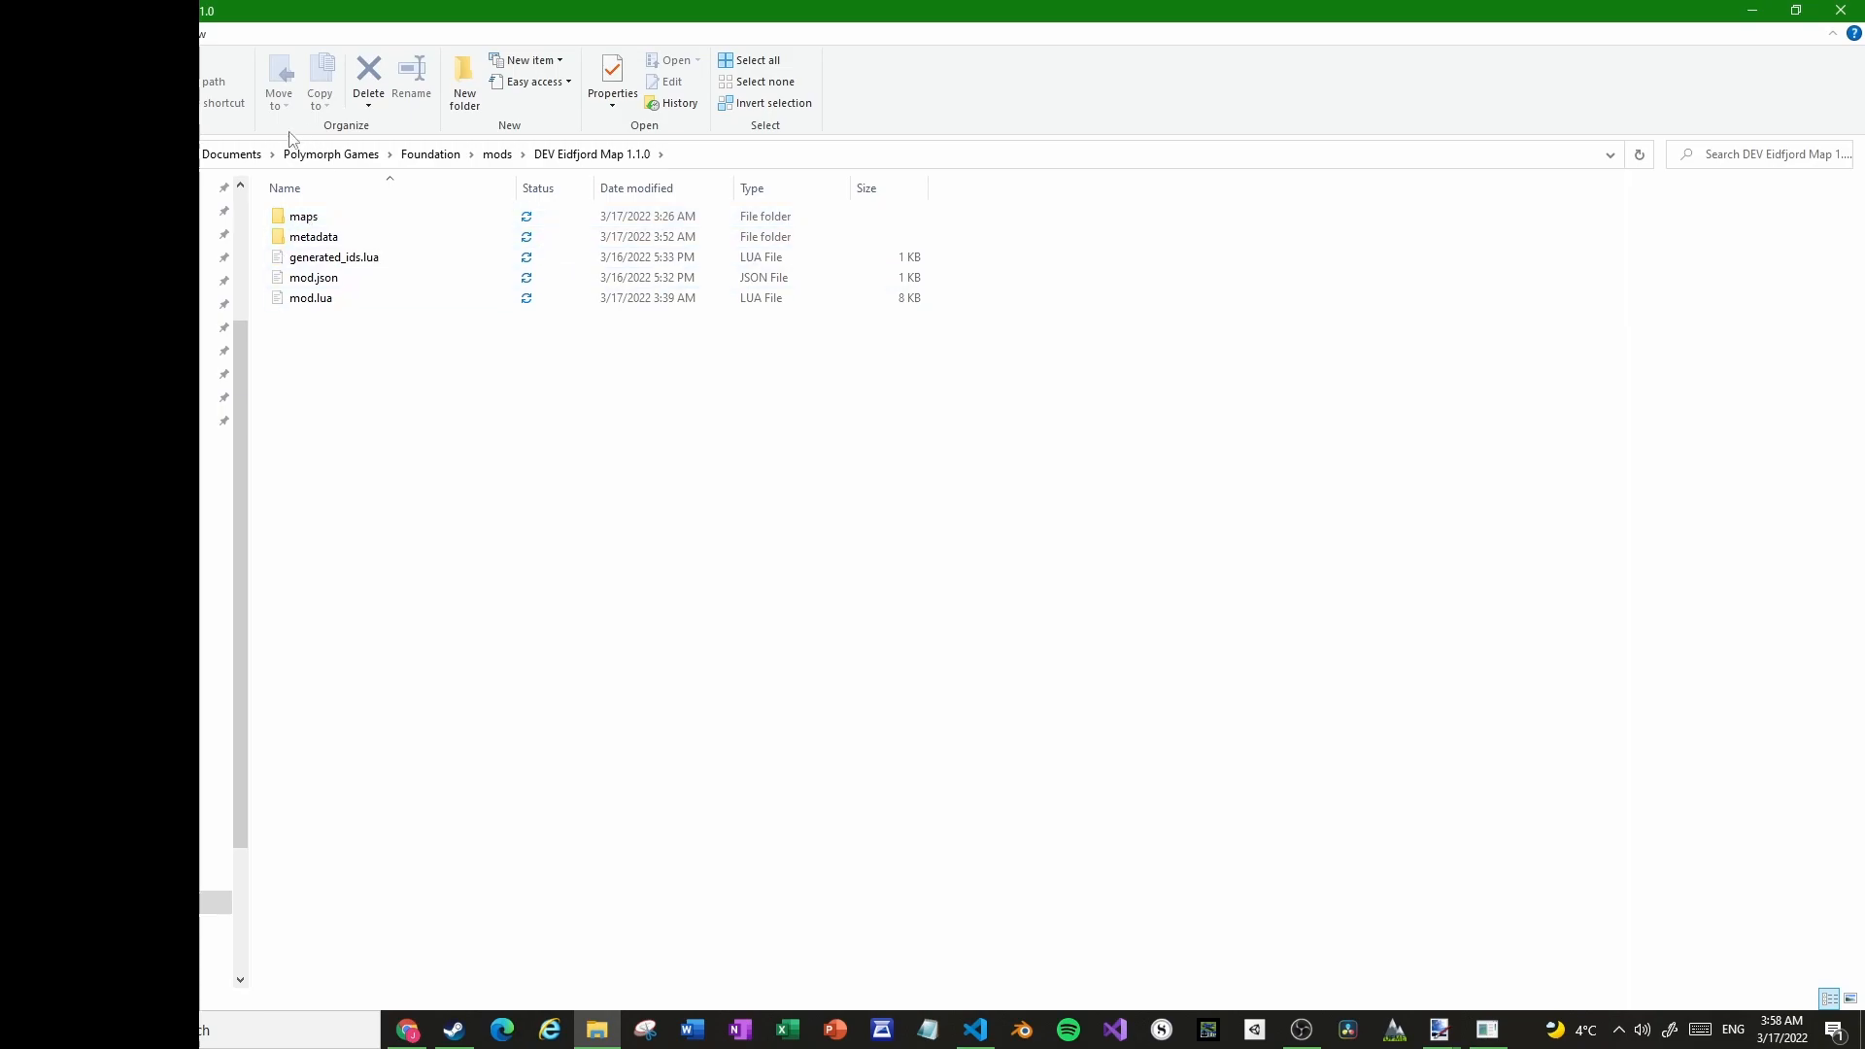
Compress everything inside the DEV Eidfjord Map 1.1.0 folder into a zip archive named eidfjord_1.1.0.zip
key("ctrl+a")
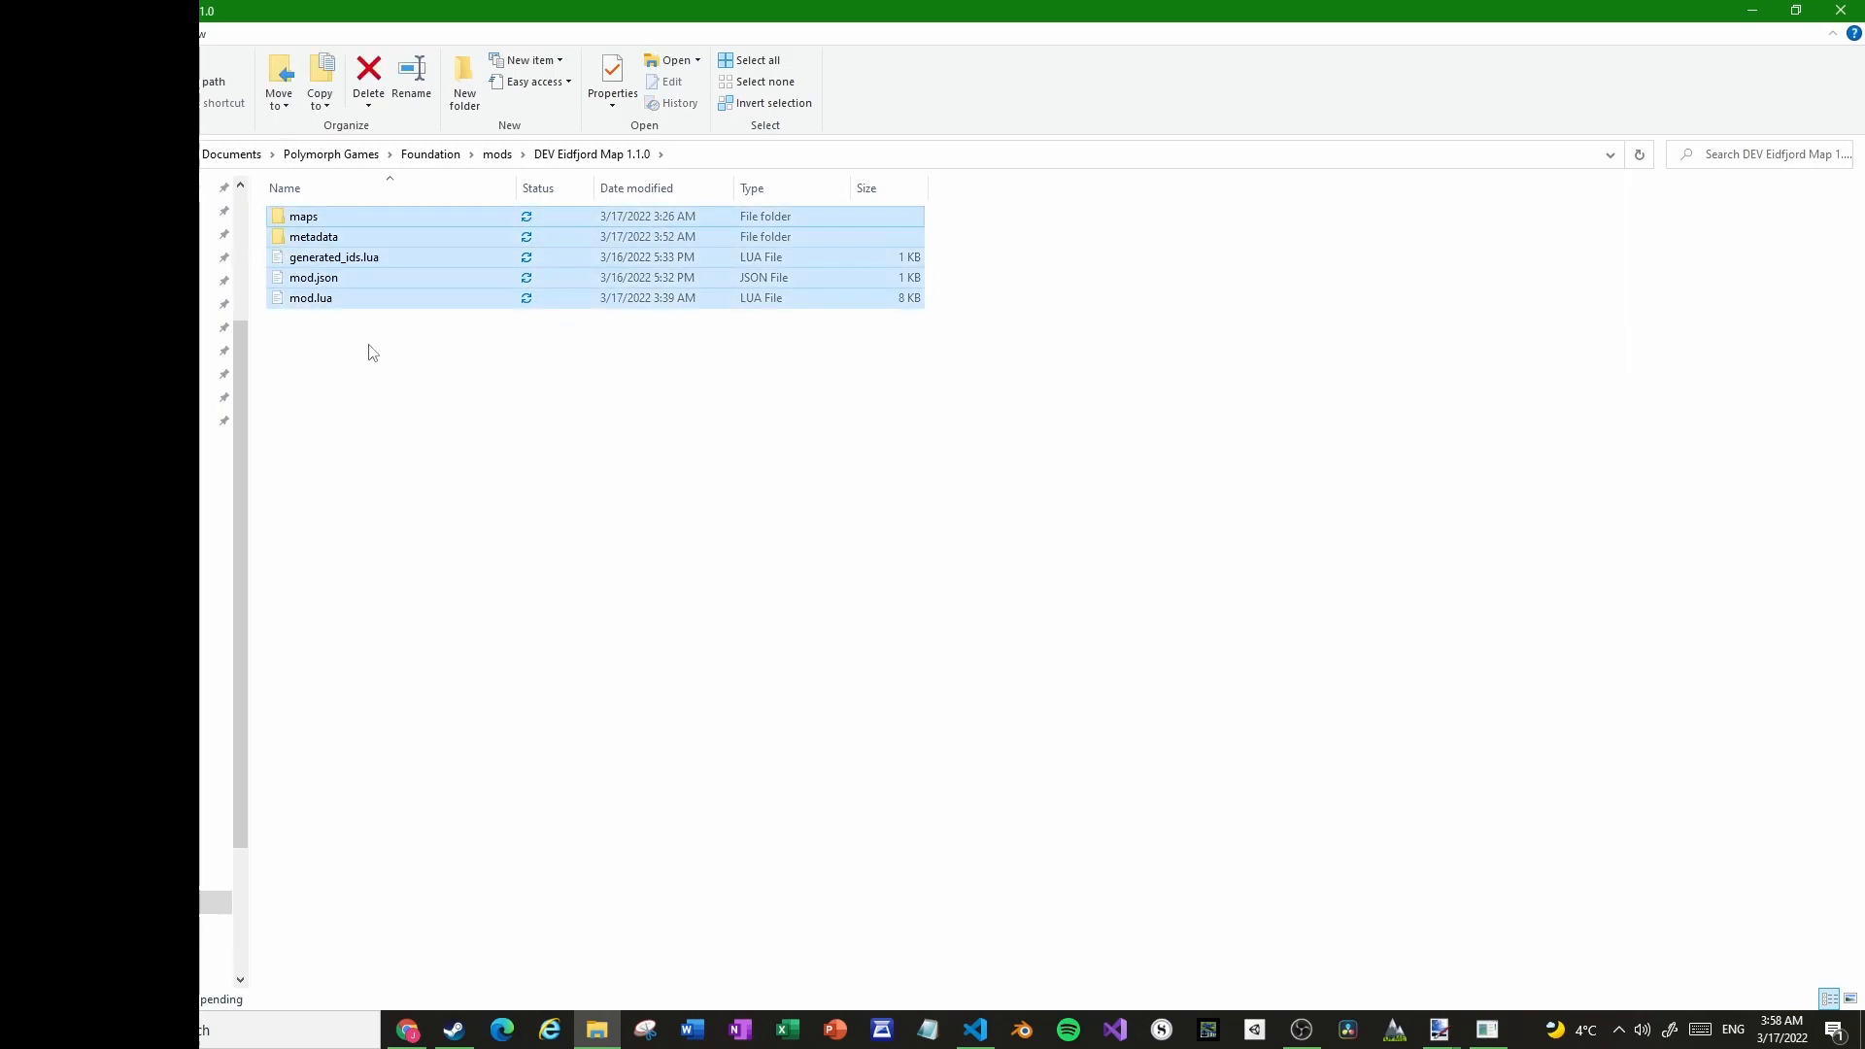
right_click(371, 347)
right_click(356, 295)
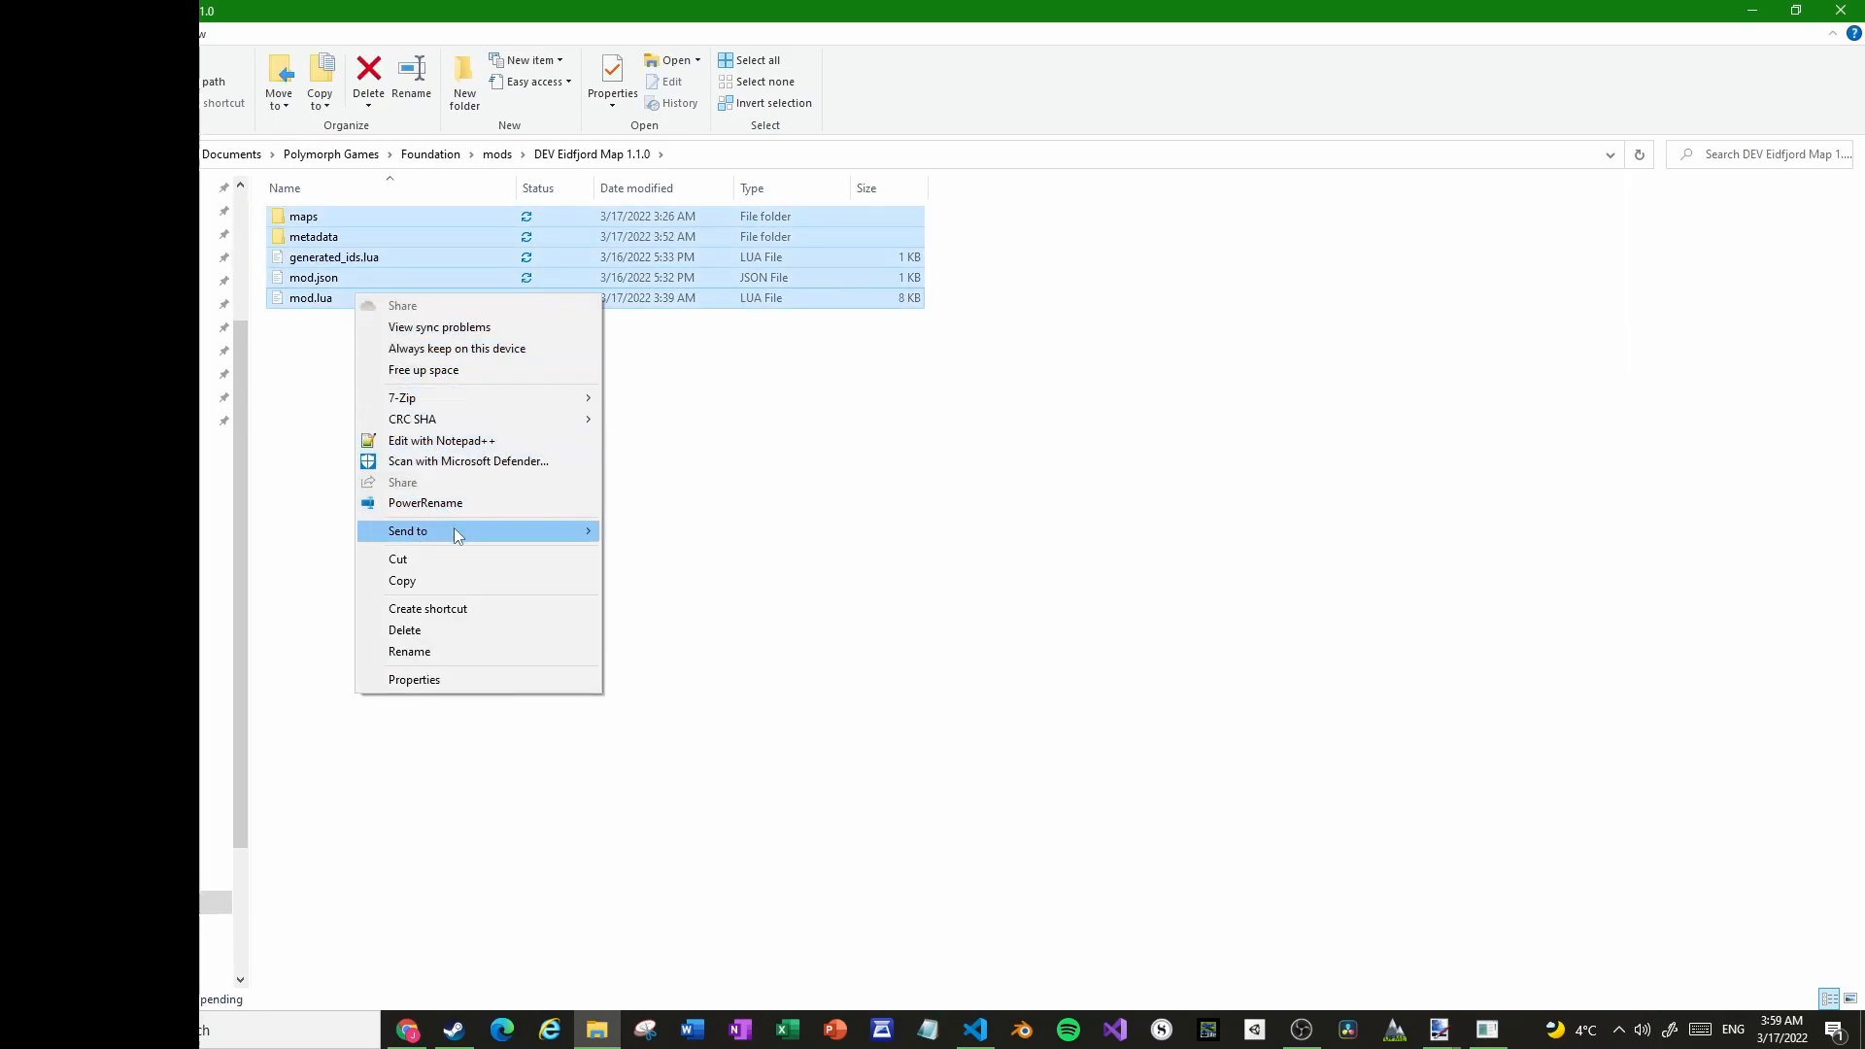
mouse_move(454, 529)
left_click(680, 551)
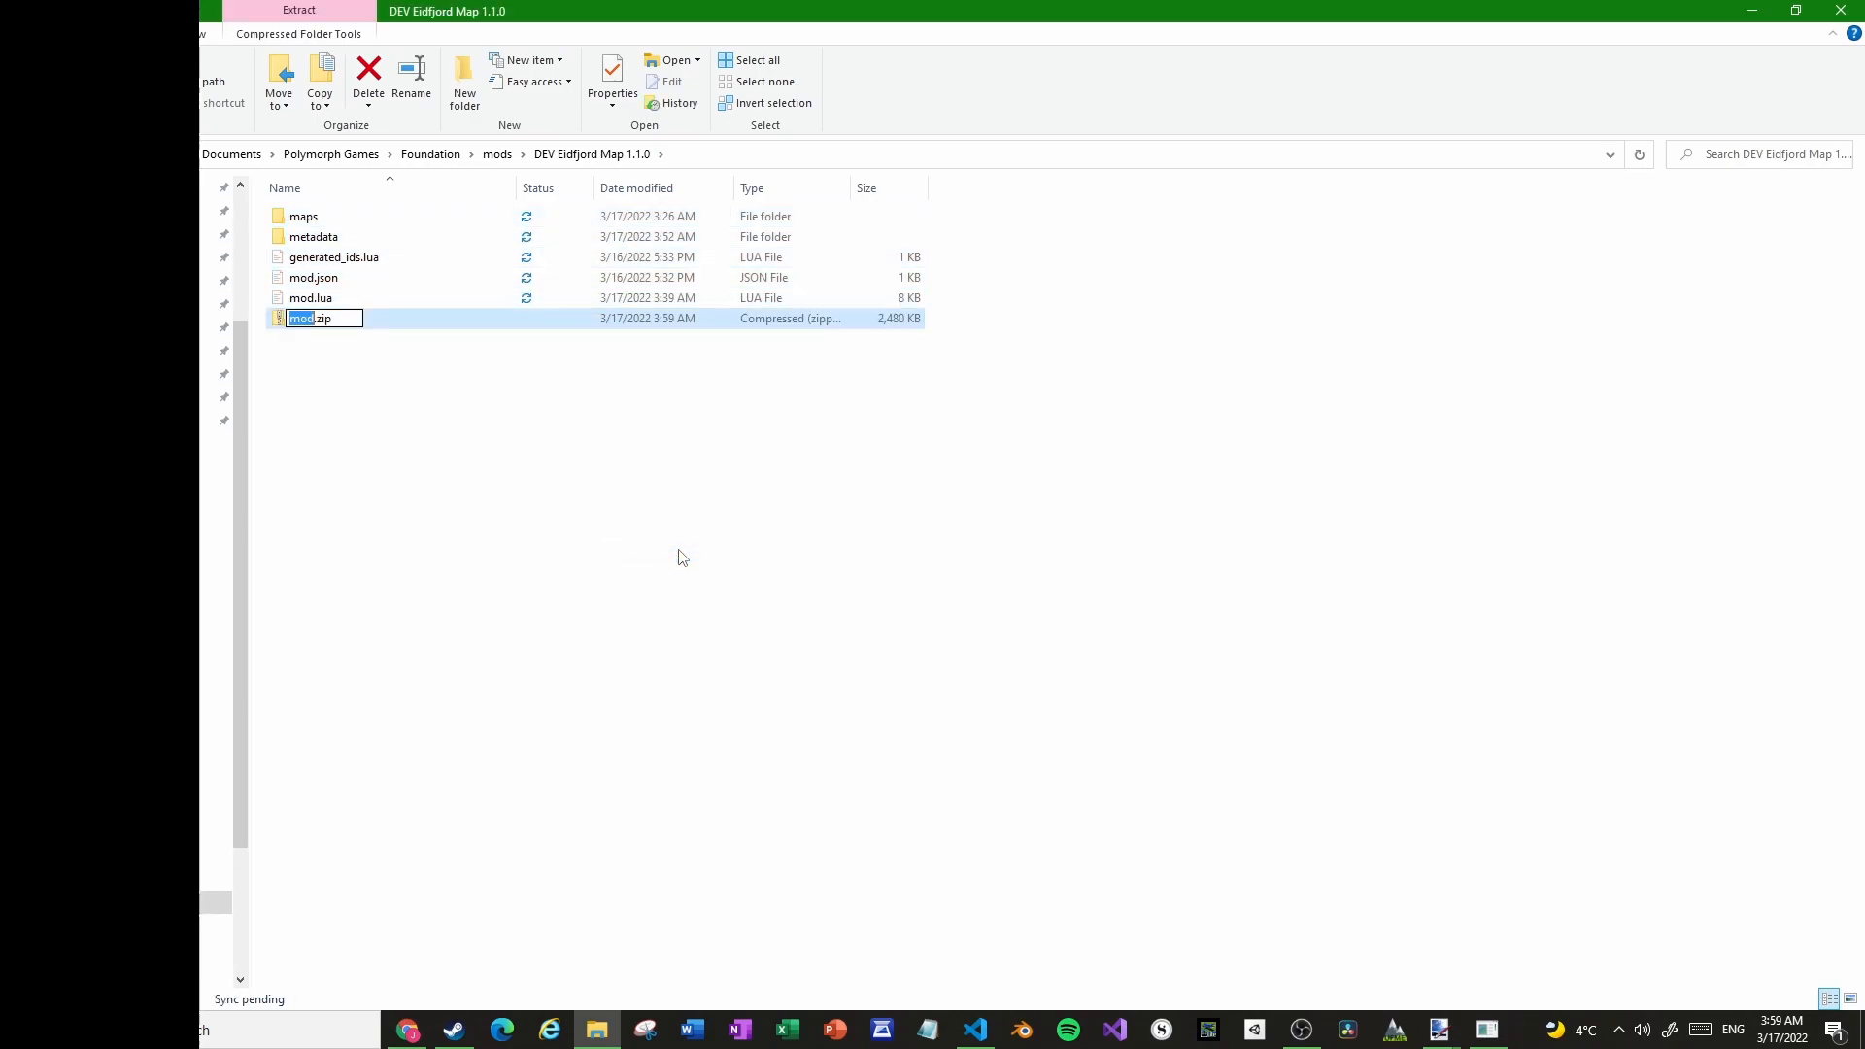
type("eidf")
type("jord_1.1.0")
key("Return")
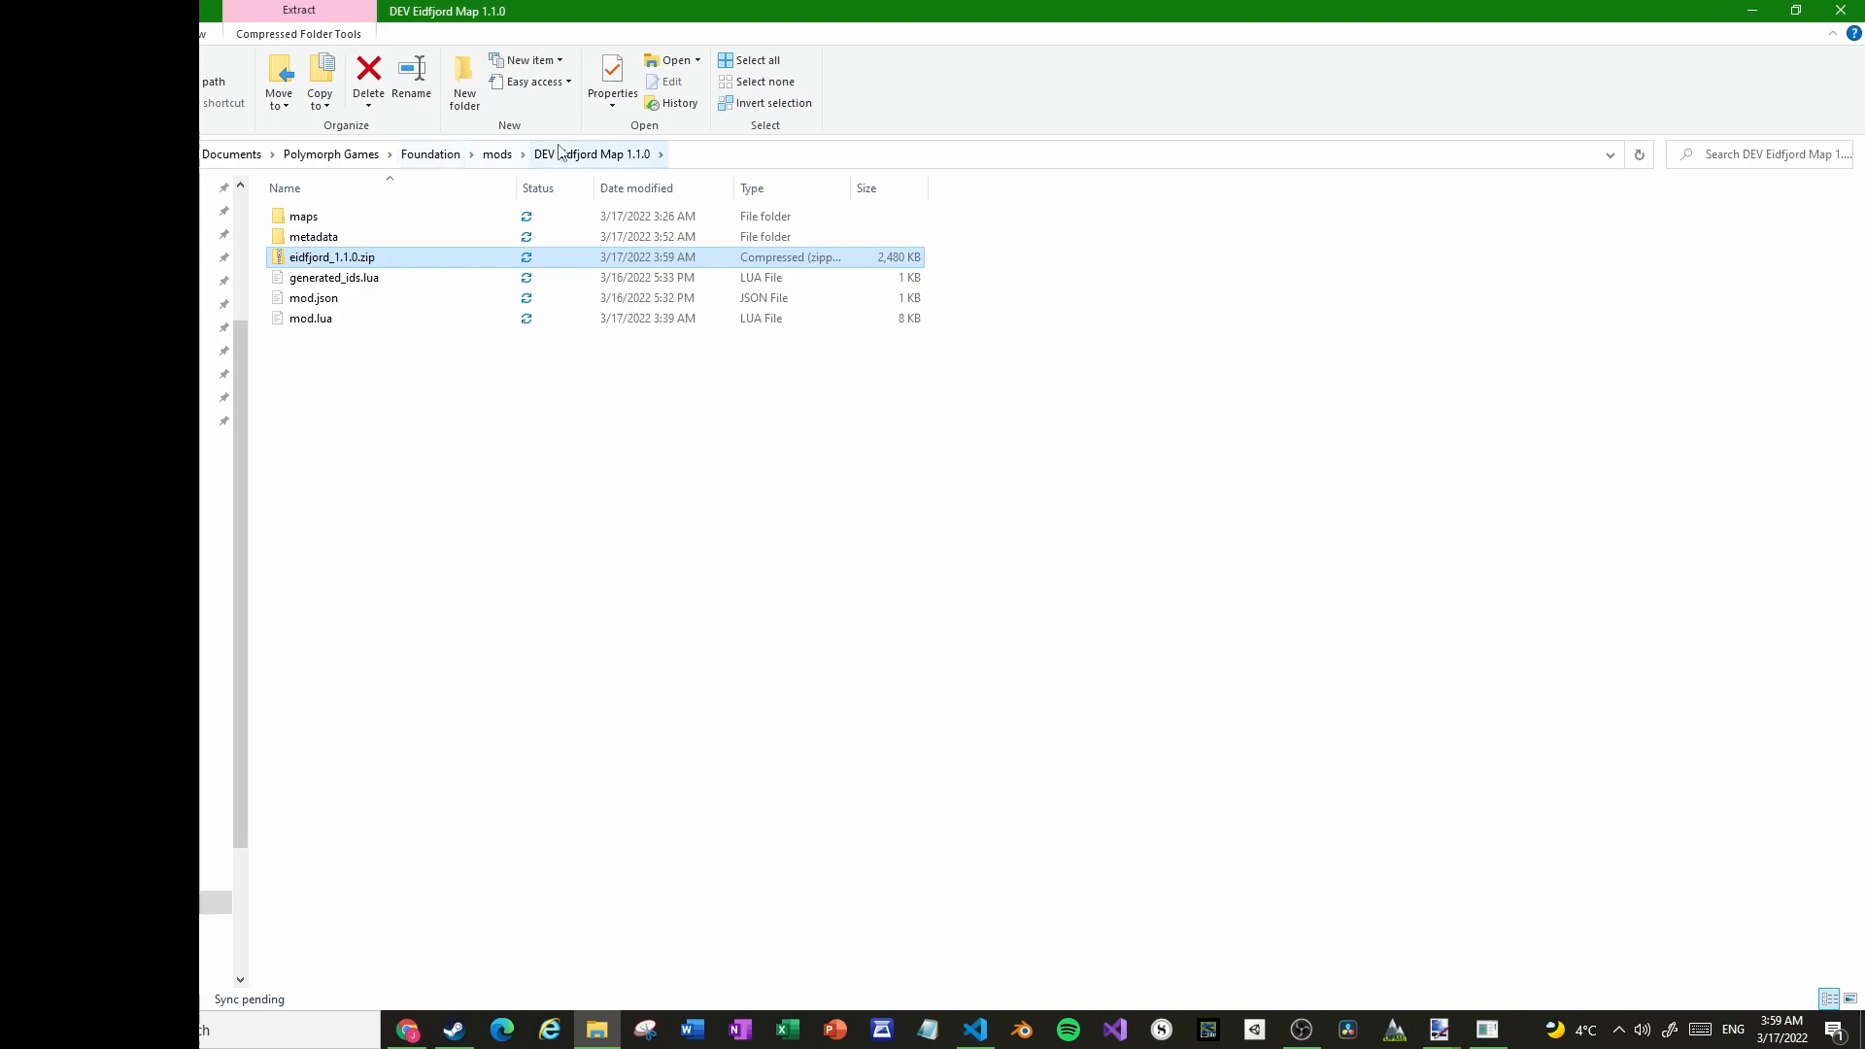
Delete the eidfjord_1.1.0.zip archive from the mod folder
left_click(391, 379)
left_click(447, 257)
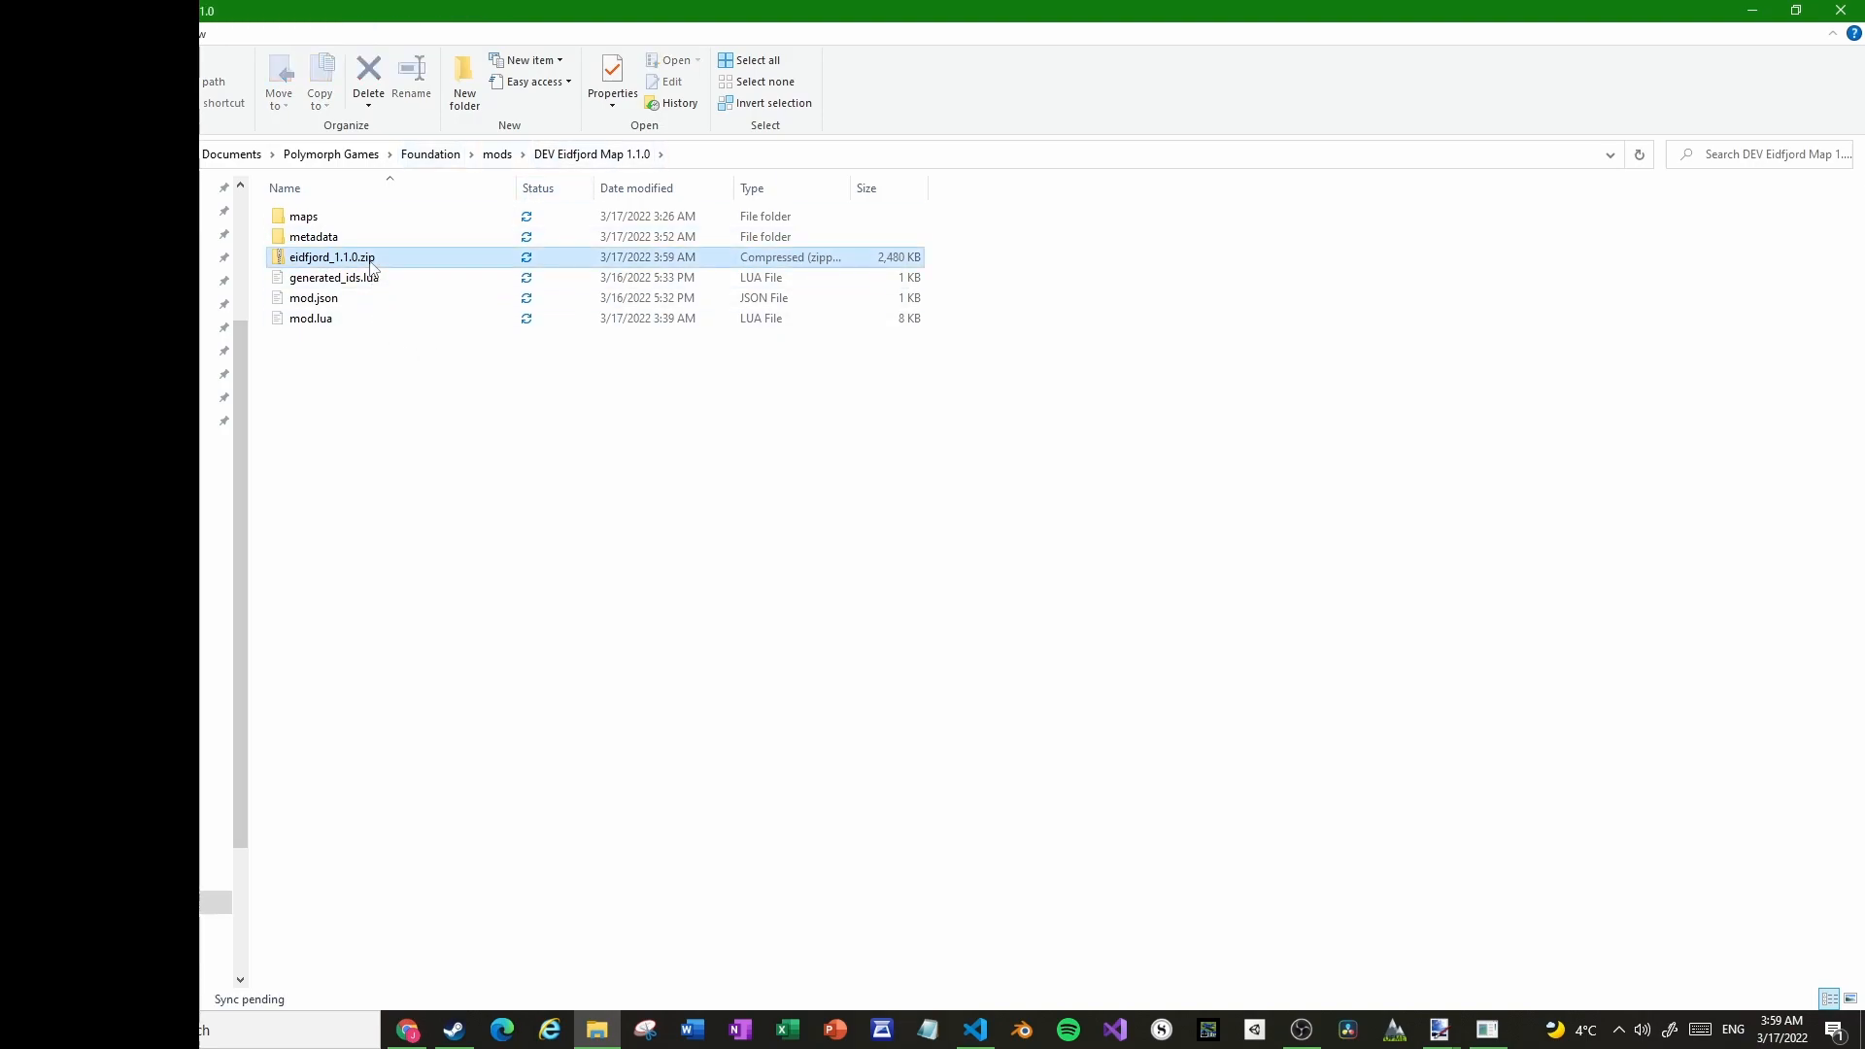
key("Delete")
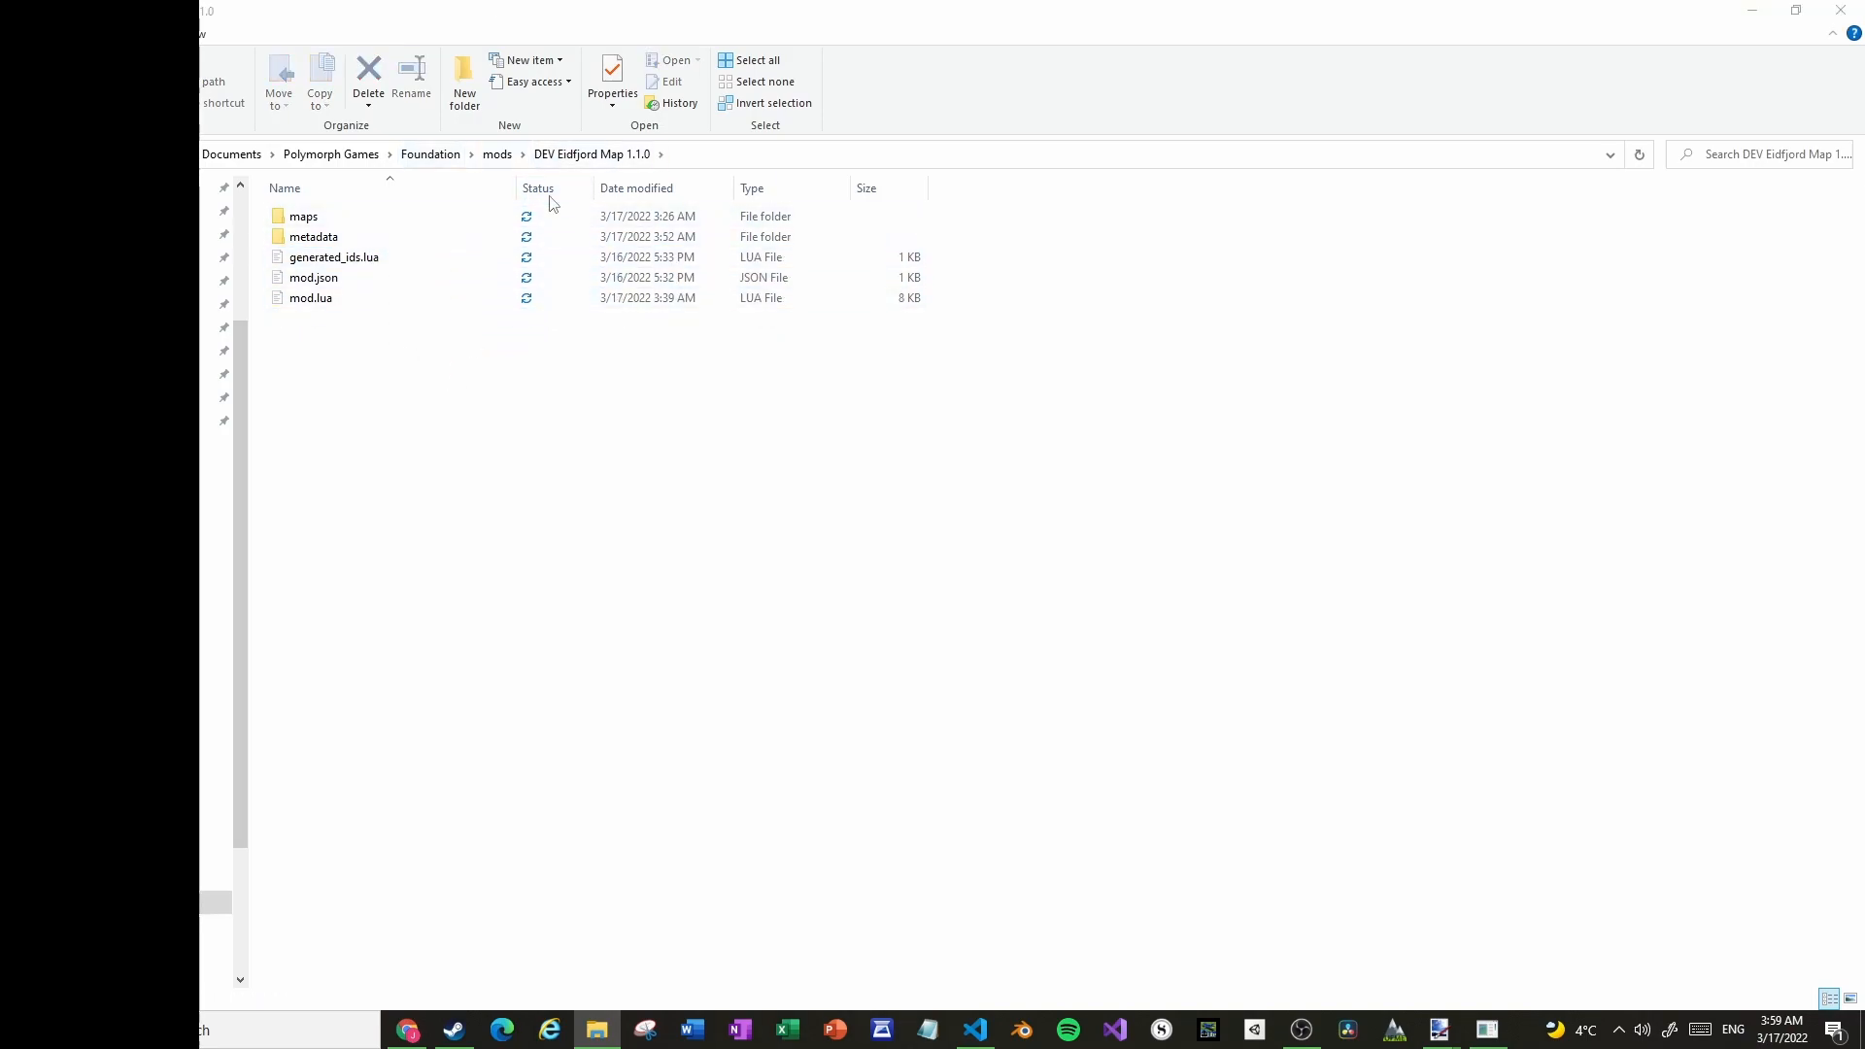
Open the Eidfjord mod's mod.json in Visual Studio Code and set its Version to 1.1.1
double_click(347, 278)
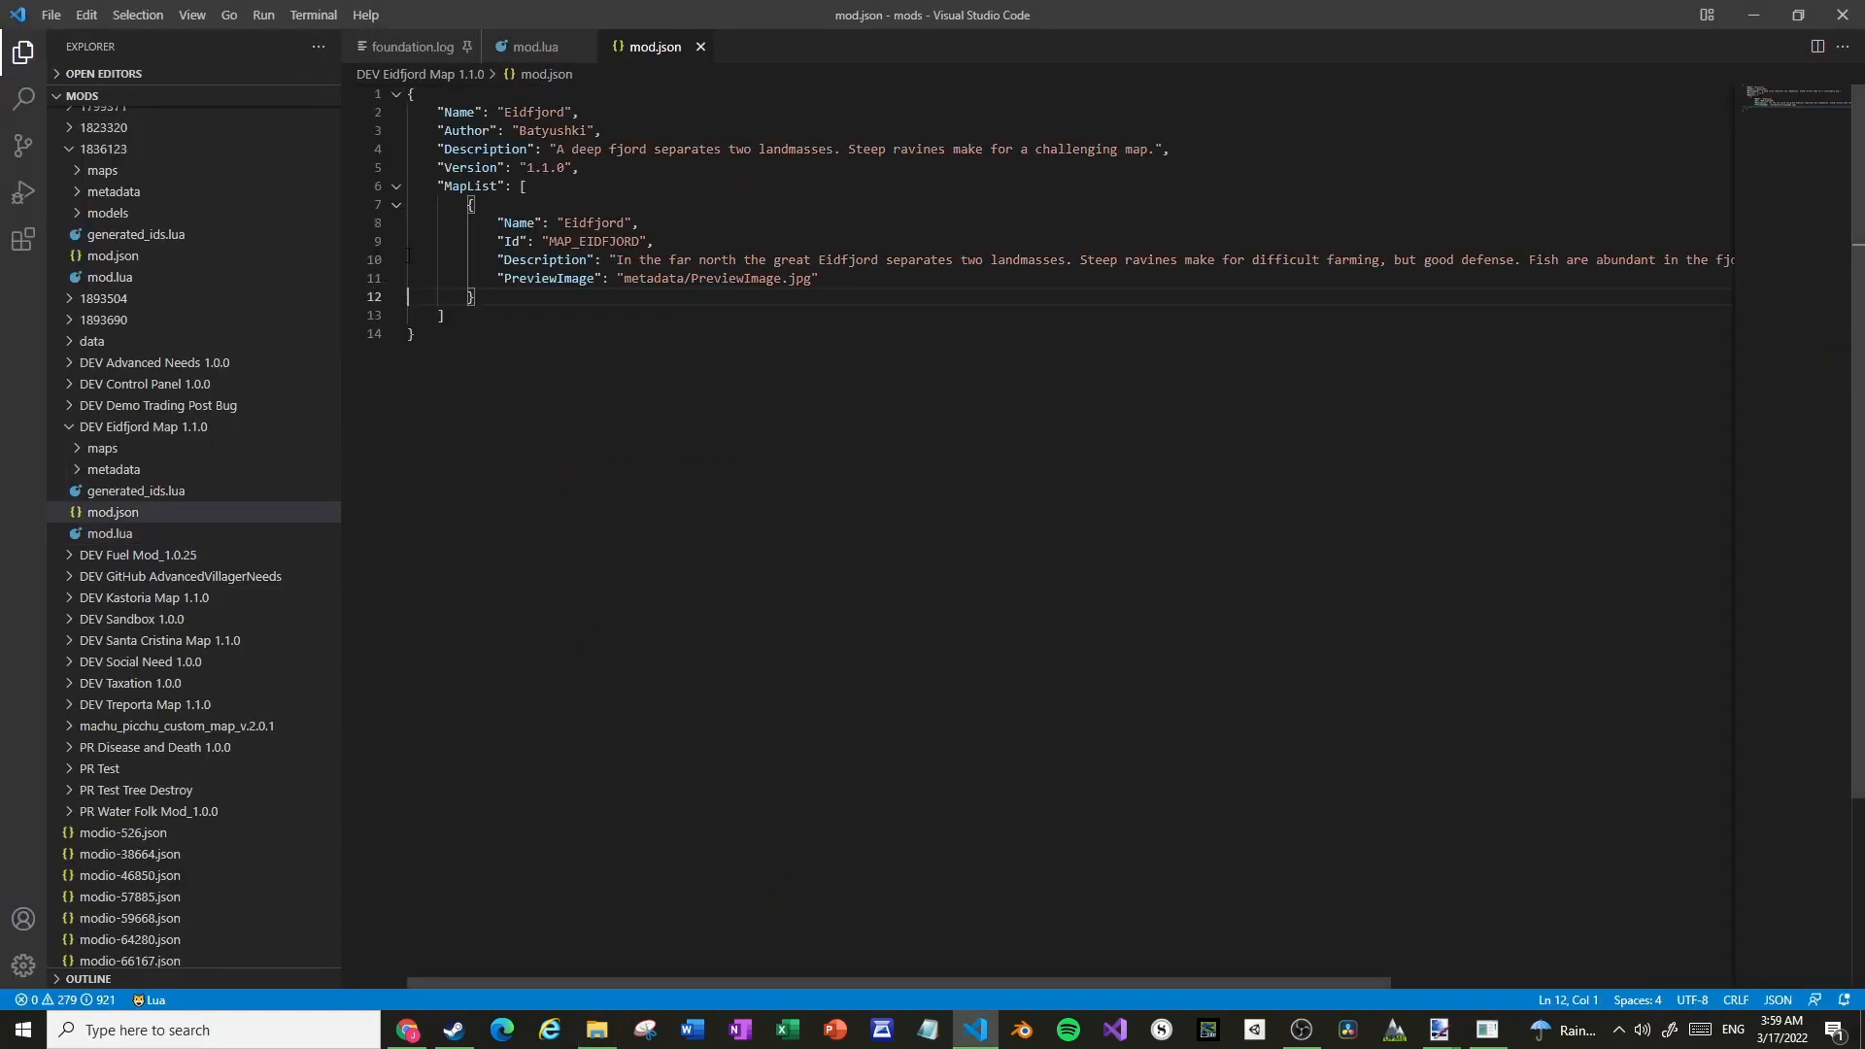
double_click(560, 167)
type("1")
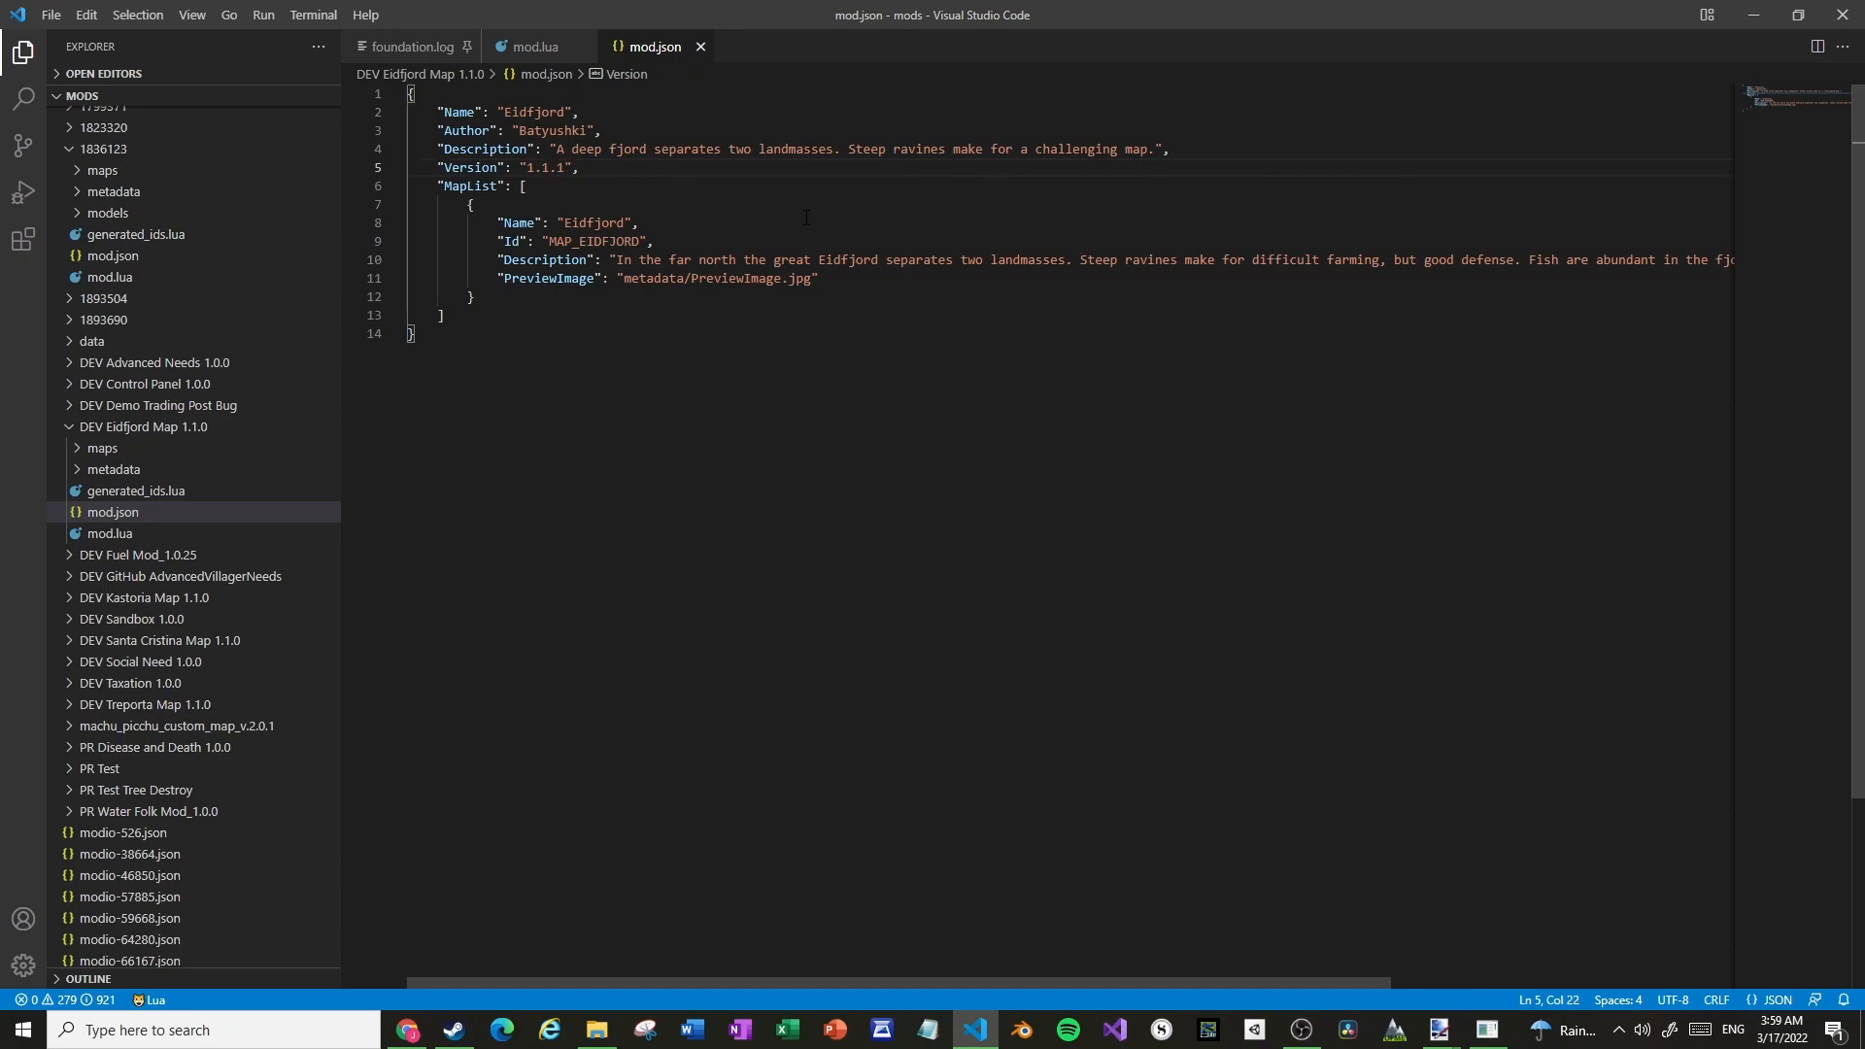
Try other final digits for the mod's Version value in mod.json, and set it back to 1.1.0
key("shift+Left")
type("2")
key("shift+Left")
key("BackSpace")
type("4")
key("shift+Left")
type("0")
key("Down")
key("Right")
key("Down")
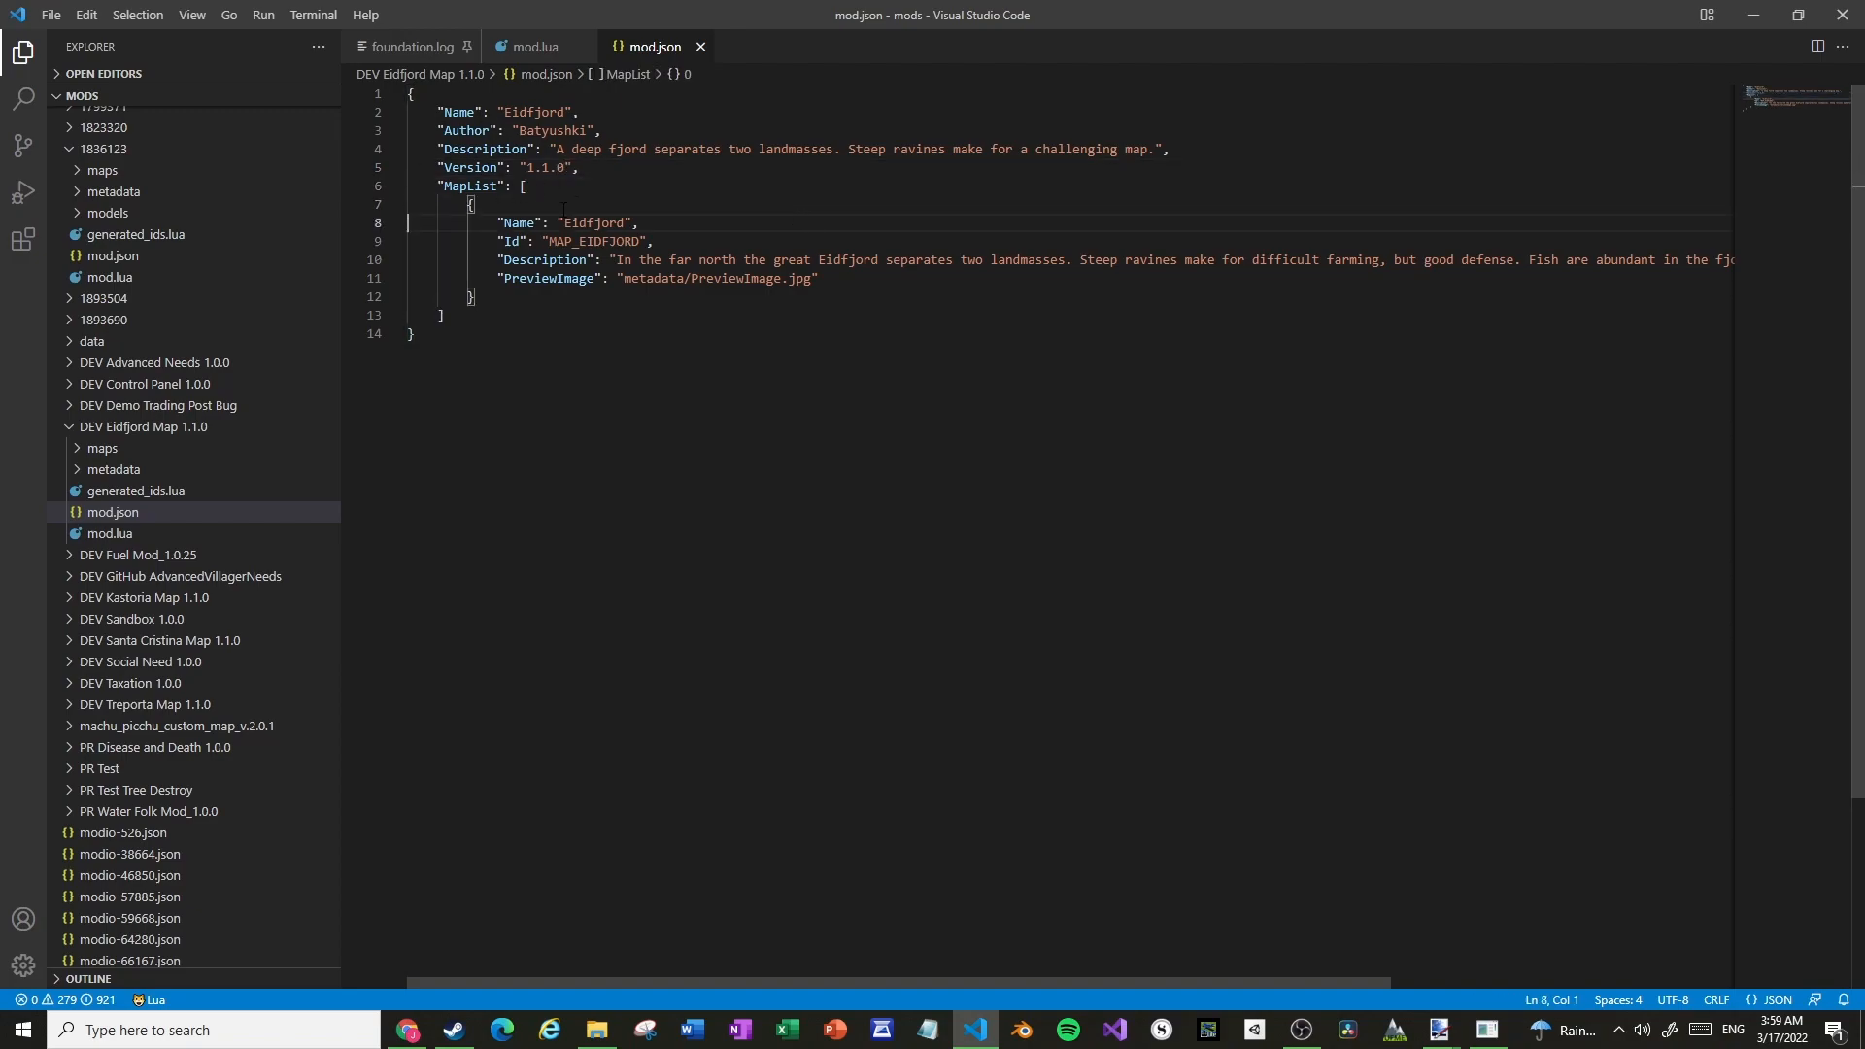